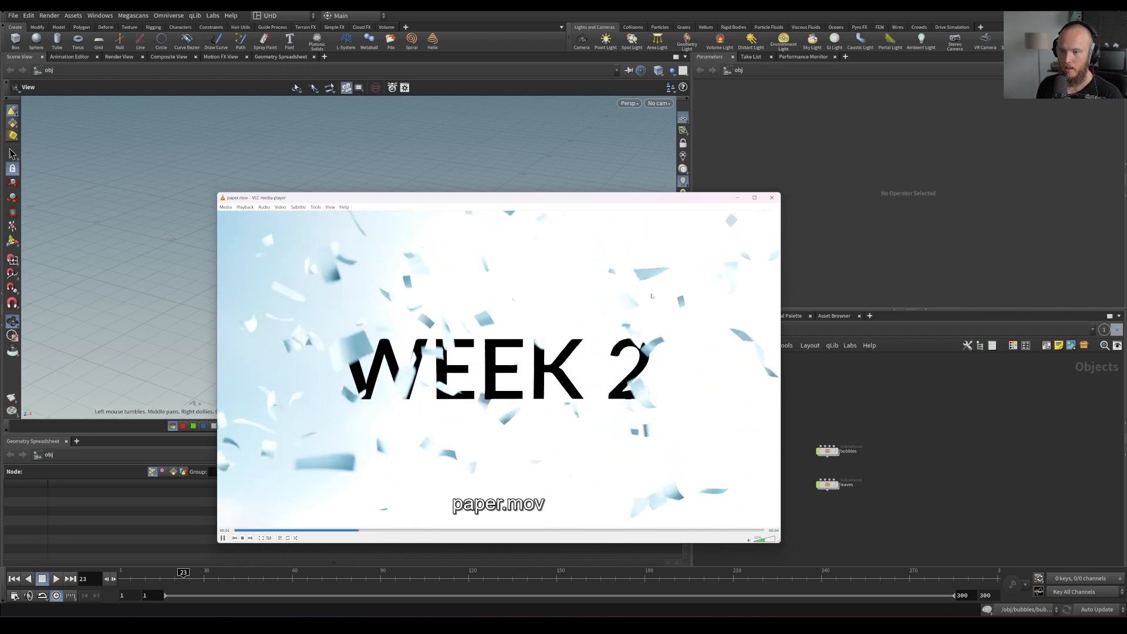
Close the paper.mov preview and slightly widen the viewport pane against the network pane
click(771, 198)
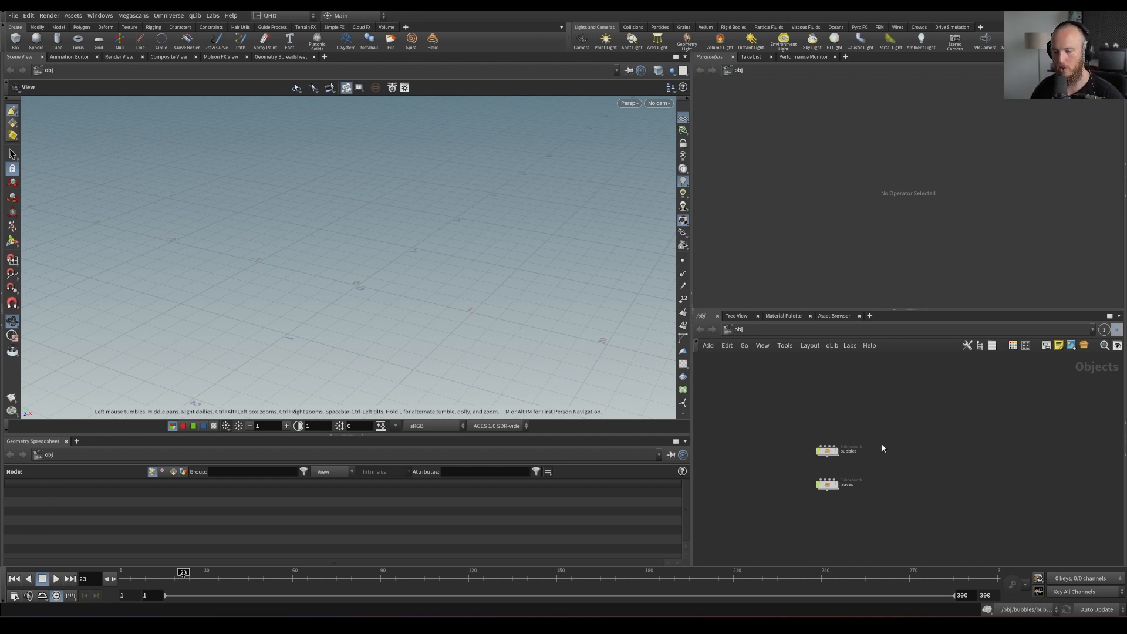
middle_drag(844, 382, 839, 408)
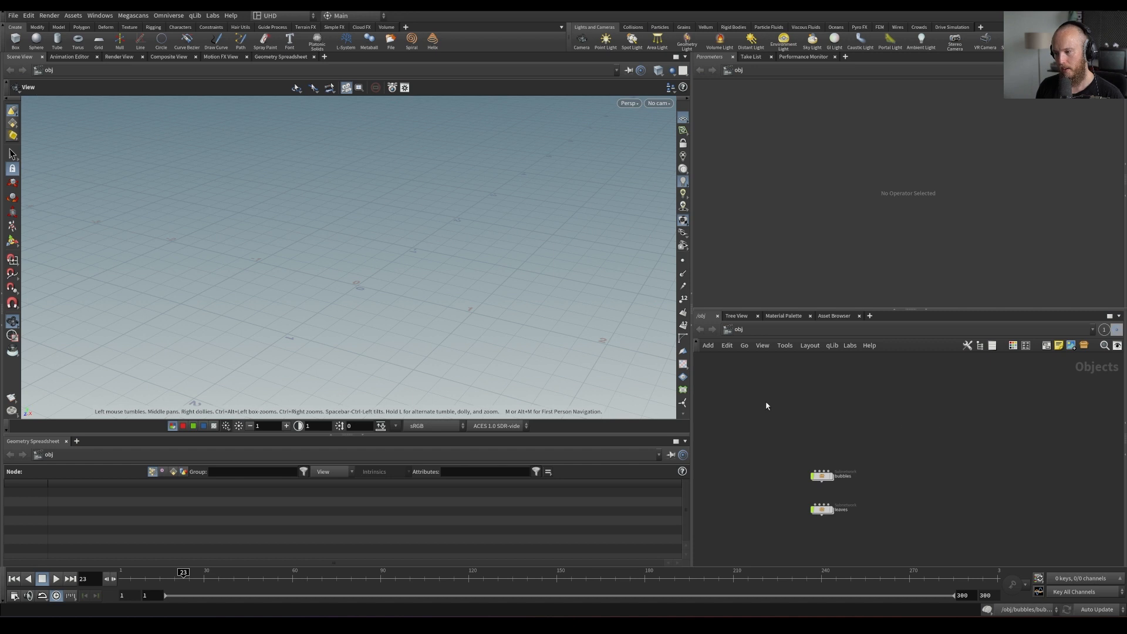
middle_drag(798, 411, 801, 400)
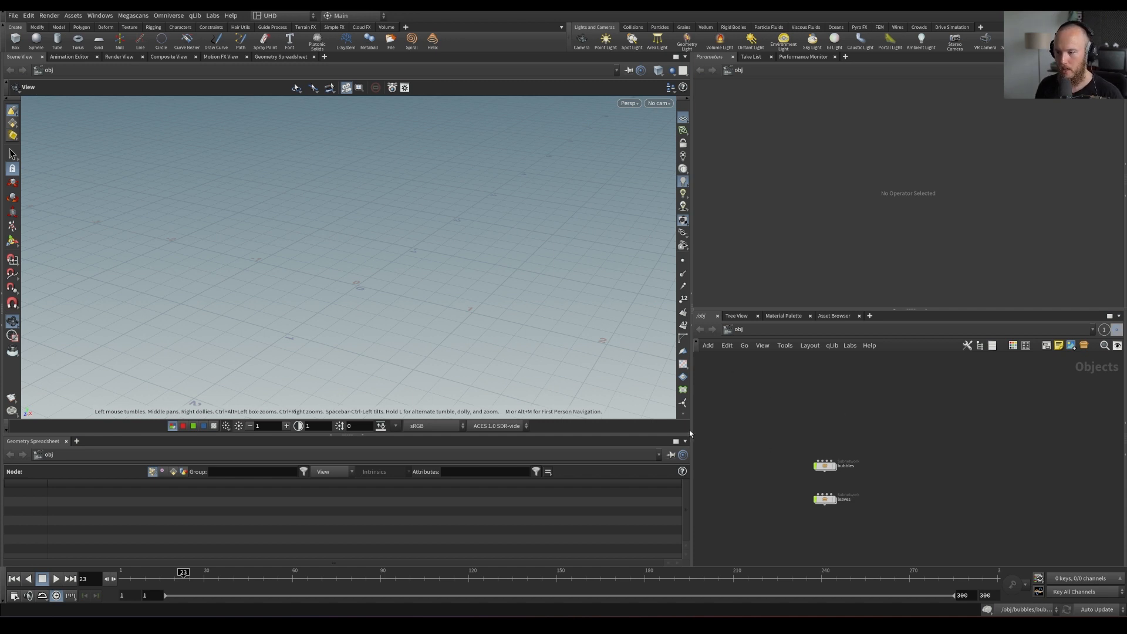
drag(692, 434, 712, 431)
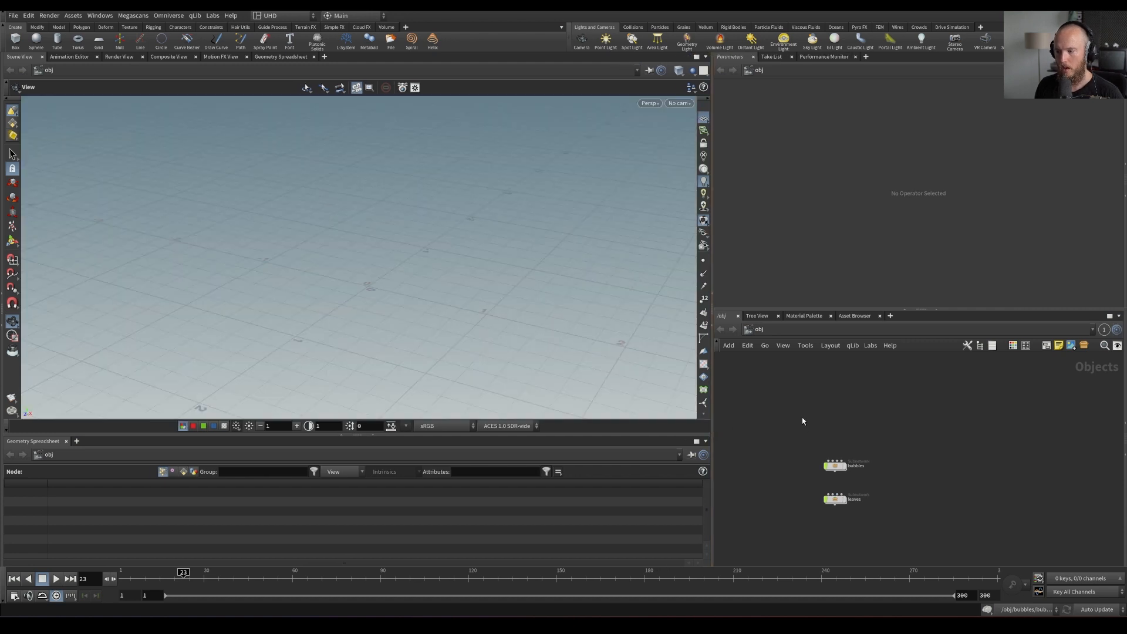
Open the paper geometry inside the leaves subnetwork, examine its falling paper simulation up close and return to frame 1
double_click(839, 504)
double_click(766, 499)
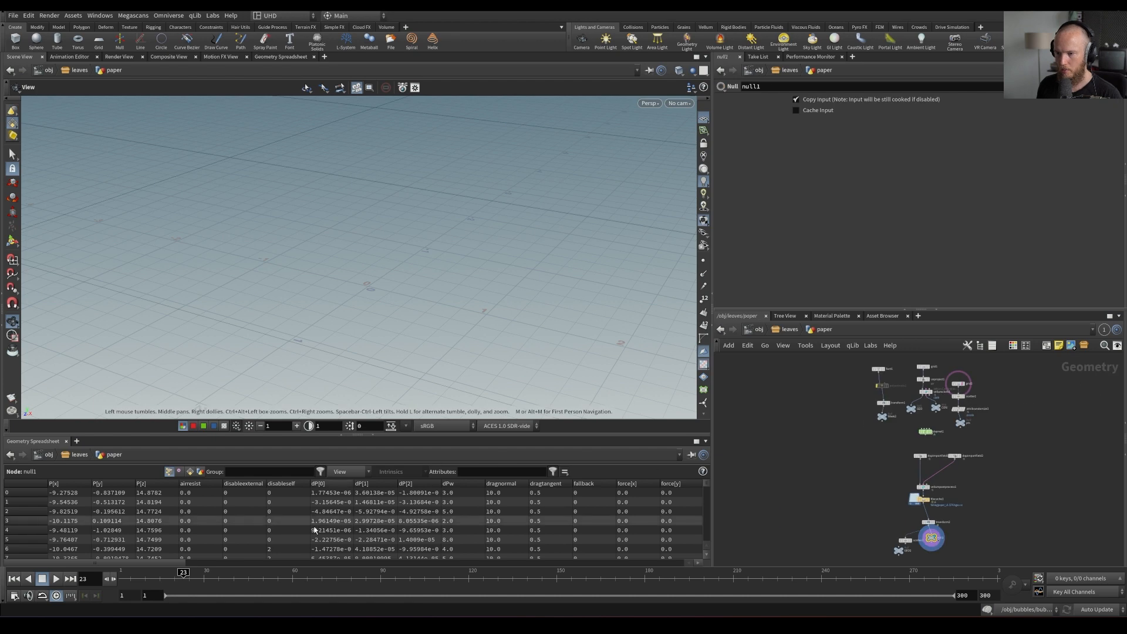
key(f)
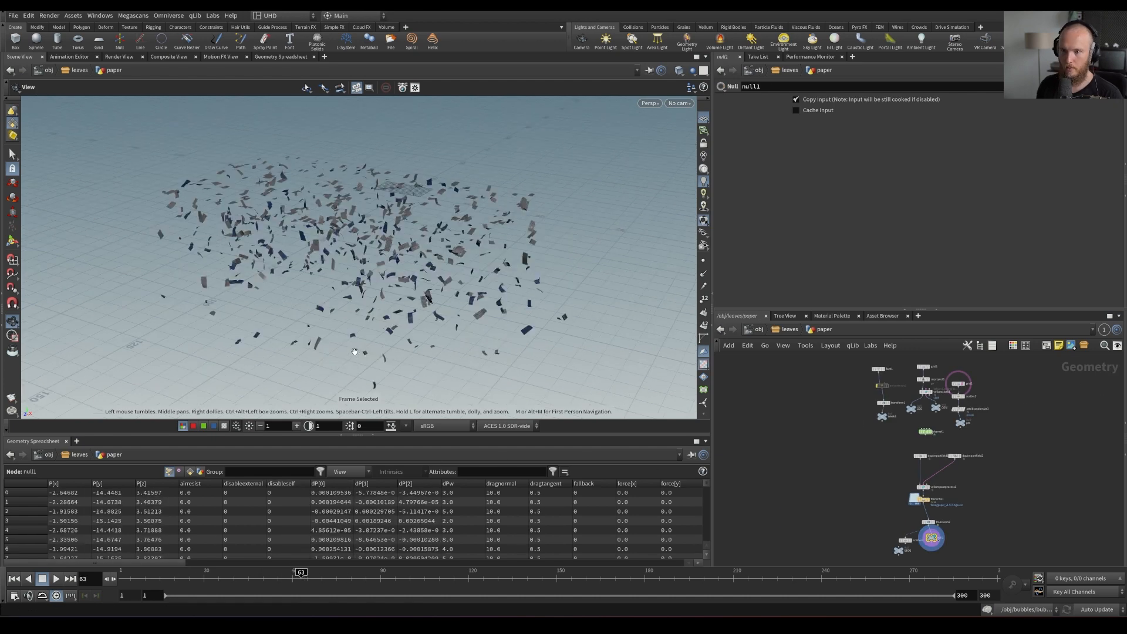
drag(364, 359, 422, 299)
scroll(422, 299, up, 10)
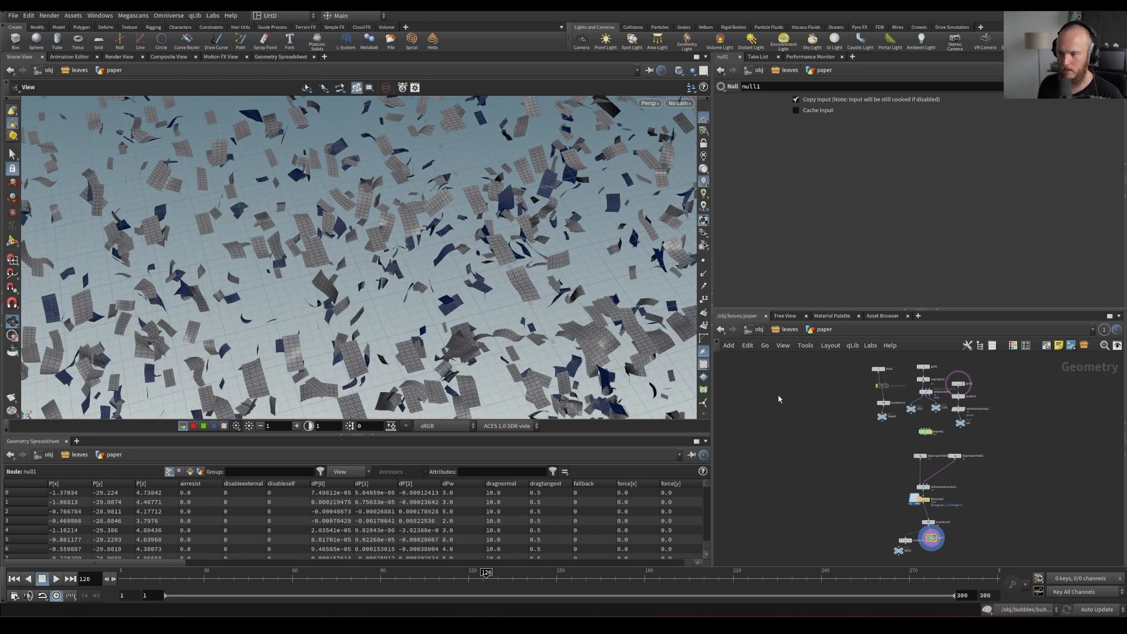
key(ctrl+Up)
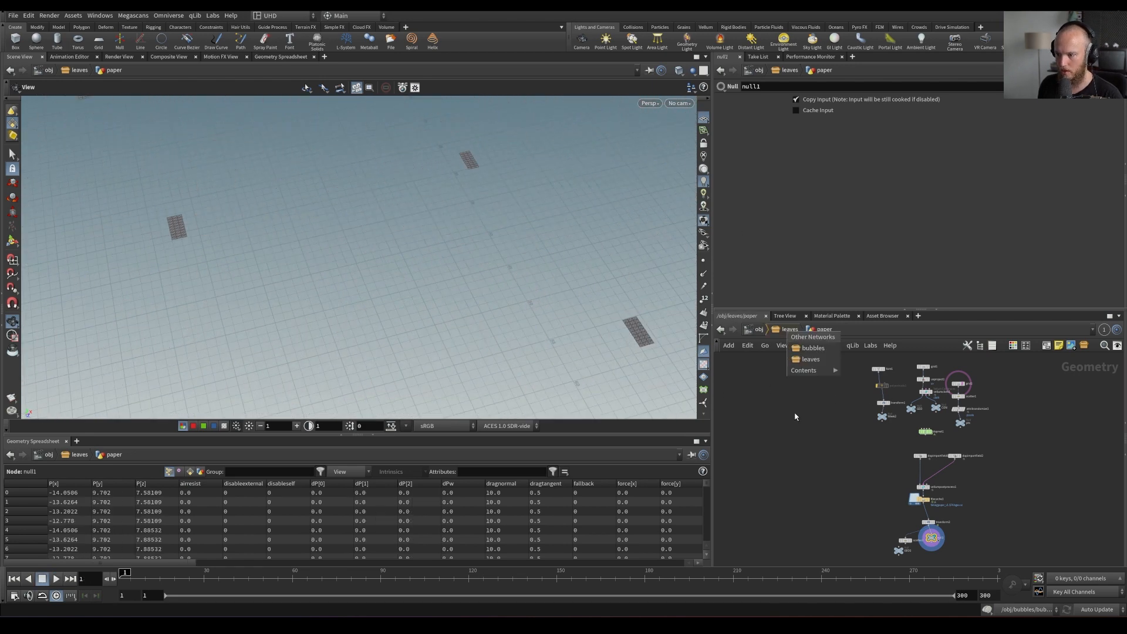
Open the bubbles geometry inside the bubbles subnetwork and examine its balloon simulation at frame 60
click(790, 330)
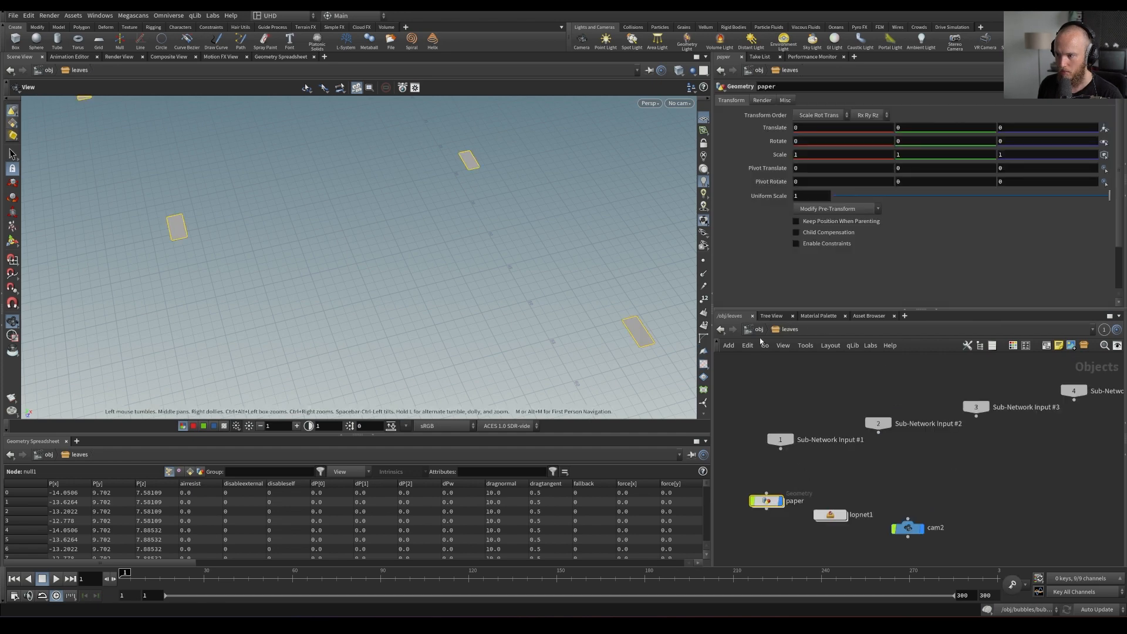
key(u)
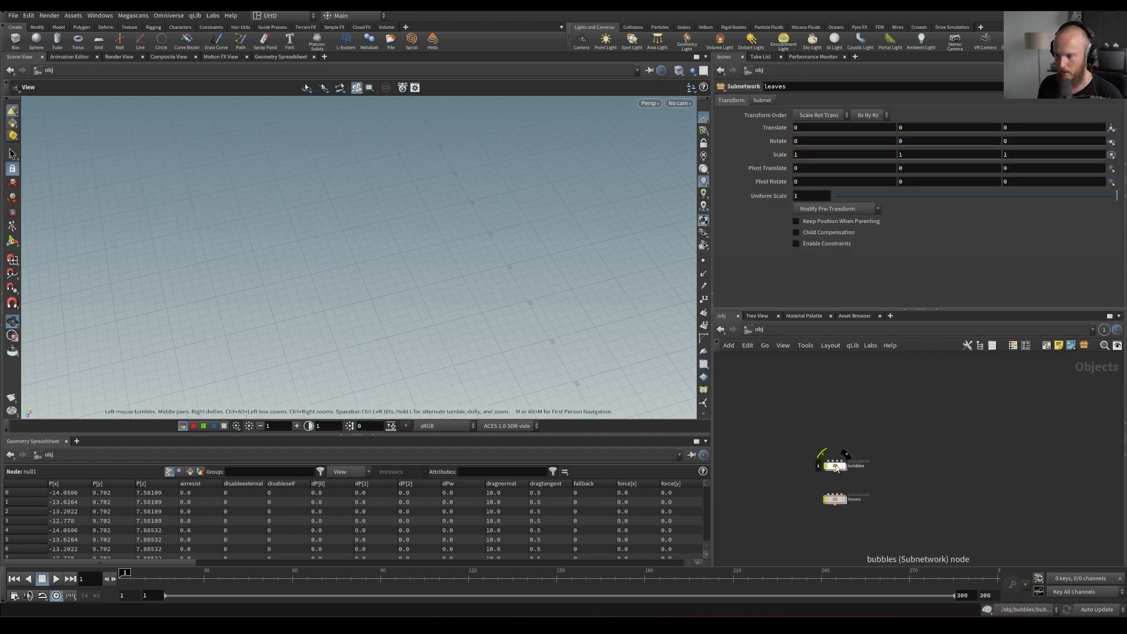
double_click(836, 467)
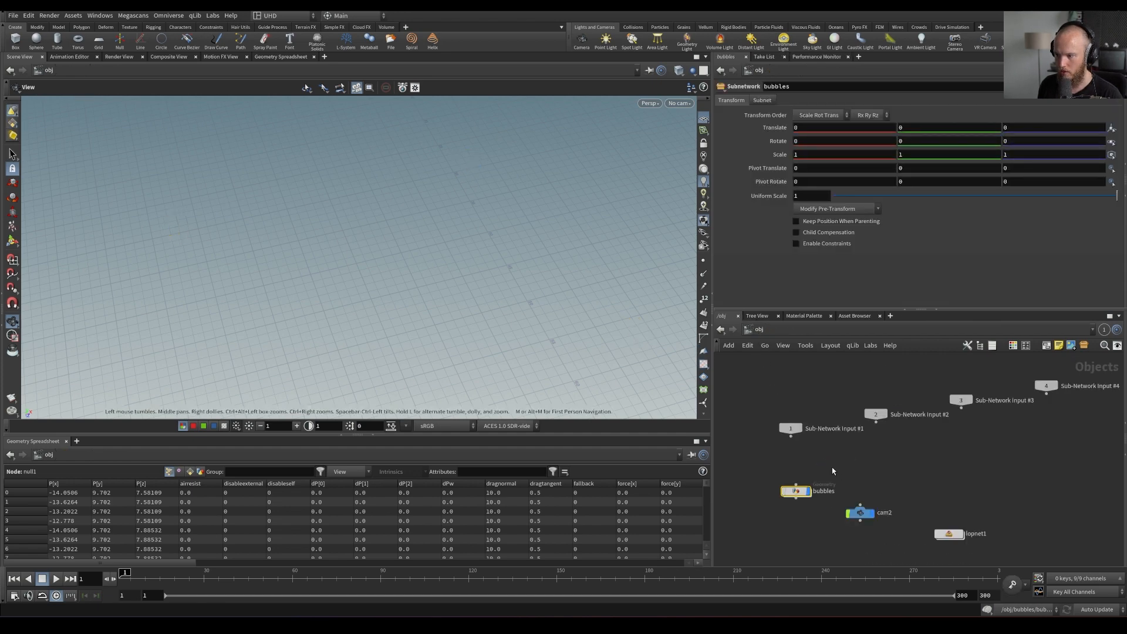
double_click(792, 492)
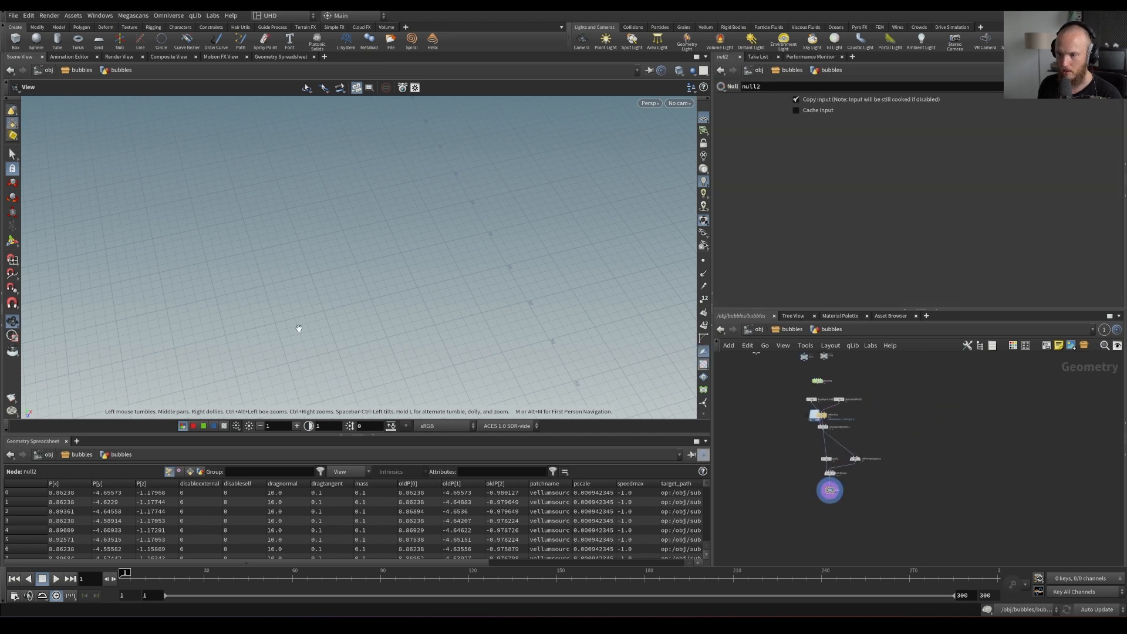
click(176, 576)
drag(351, 359, 417, 259)
drag(178, 575, 292, 574)
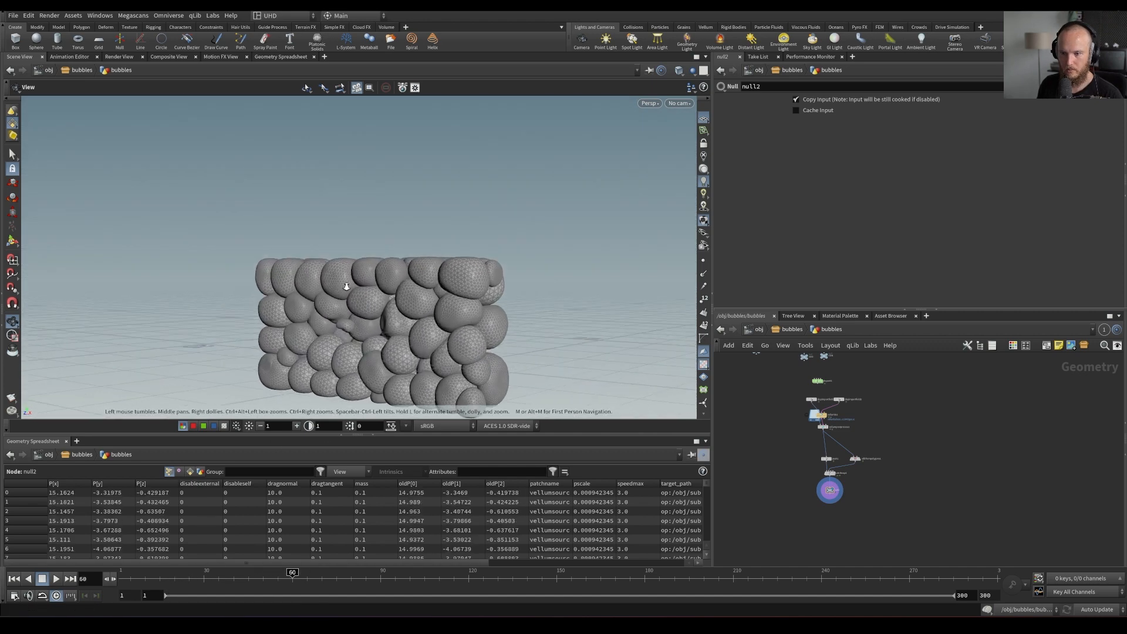
scroll(516, 234, up, 3)
drag(516, 234, 473, 329)
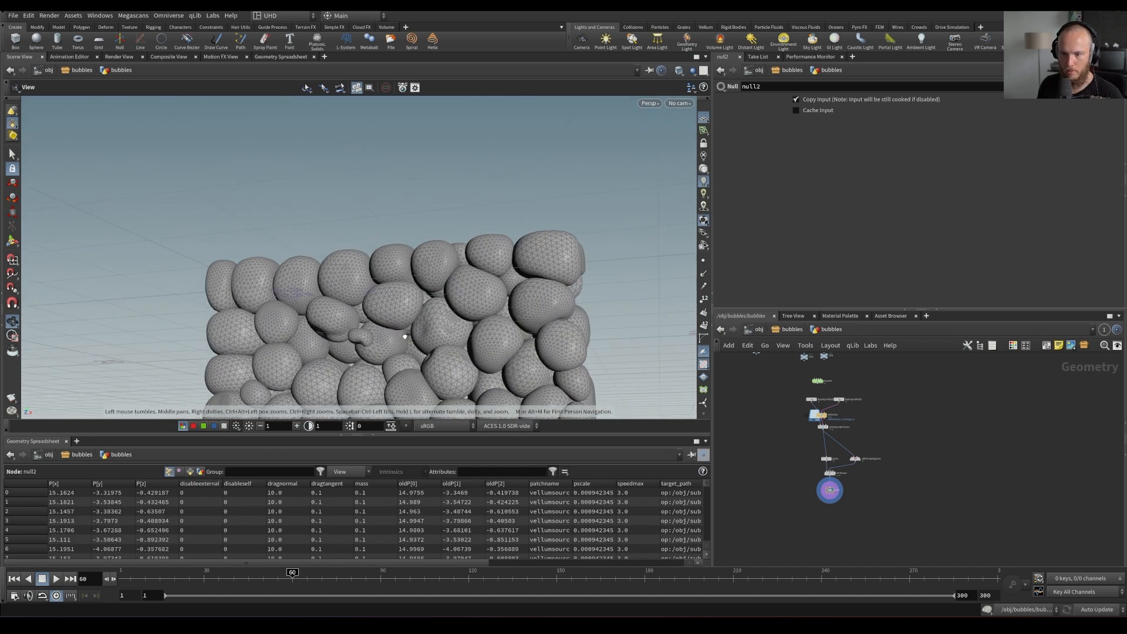
Temporarily show null1 as a template over the balloons and check its shape at frame 38
middle_drag(762, 425, 839, 524)
right_click(849, 412)
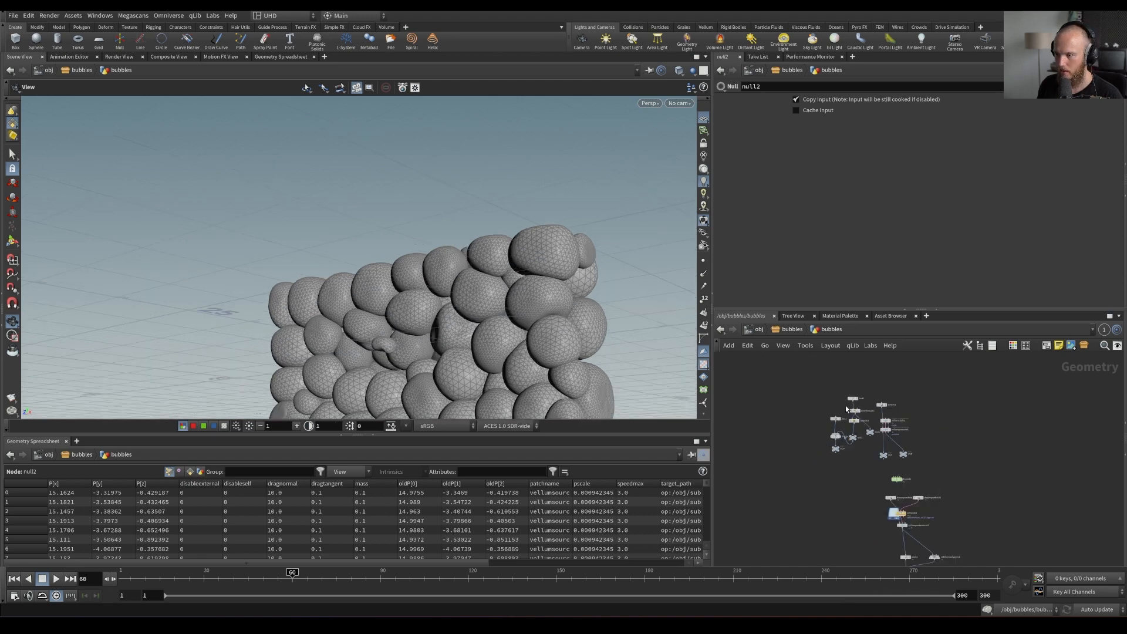
key(Escape)
scroll(846, 388, up, 3)
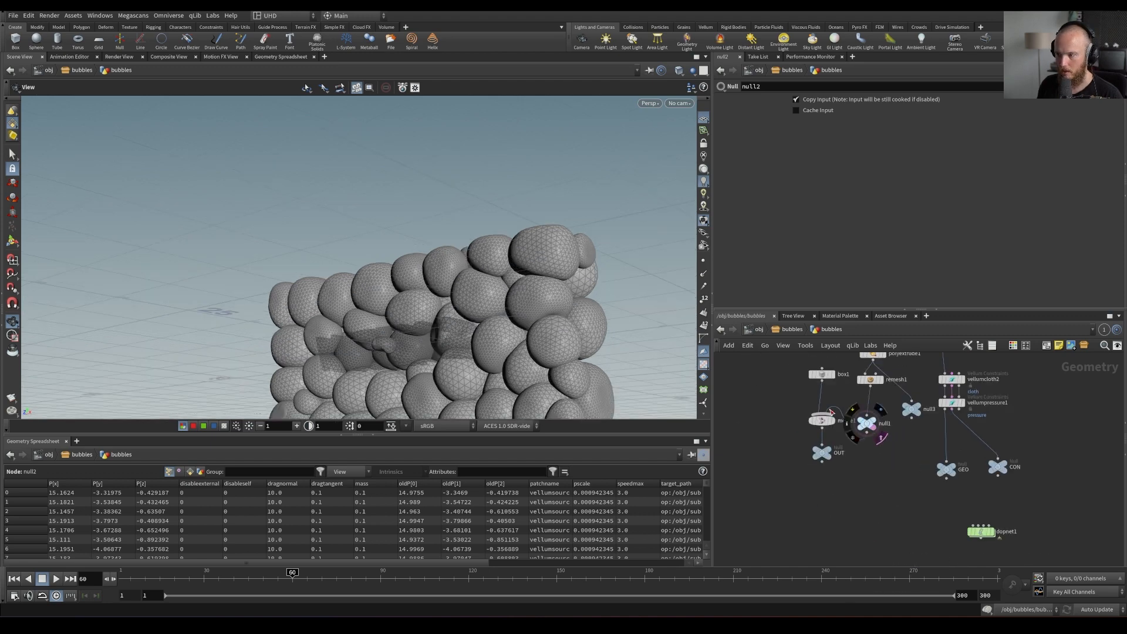
click(878, 436)
drag(176, 574, 262, 559)
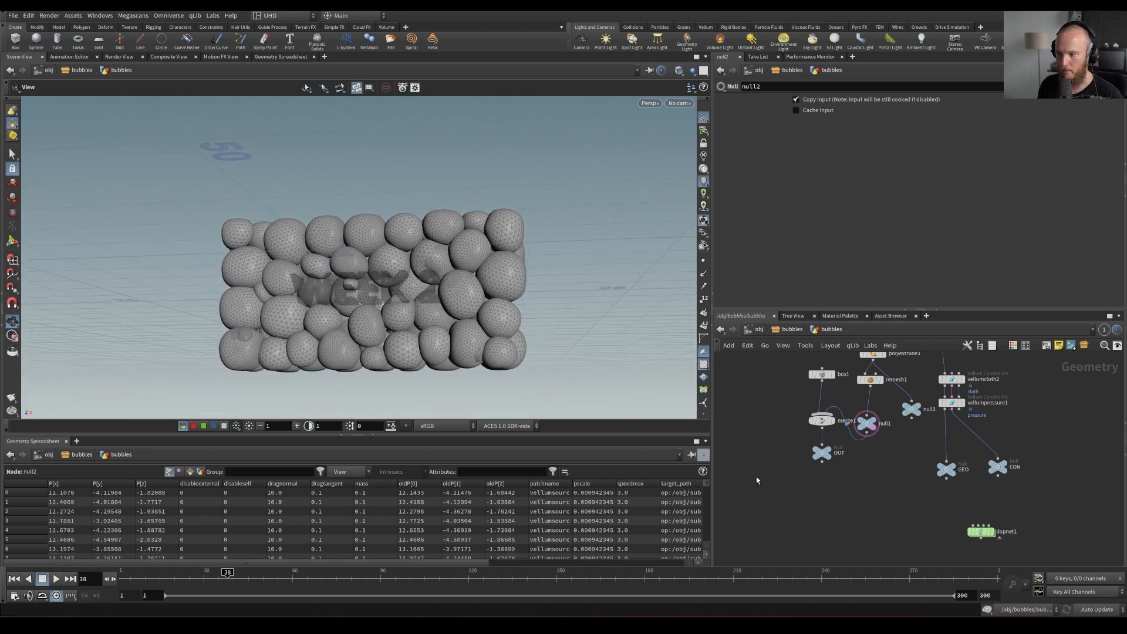
click(877, 434)
Display the vellumpostprocess1 output and scrub the balloon simulation to frame 55
middle_drag(971, 499, 826, 401)
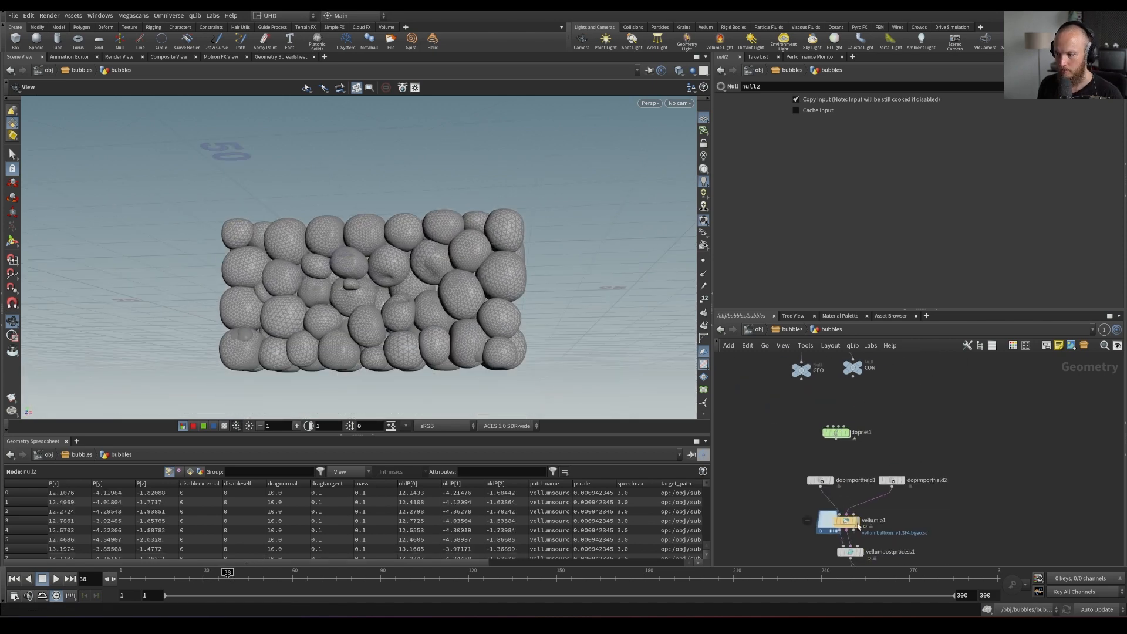
middle_drag(860, 521, 834, 444)
drag(301, 352, 576, 260)
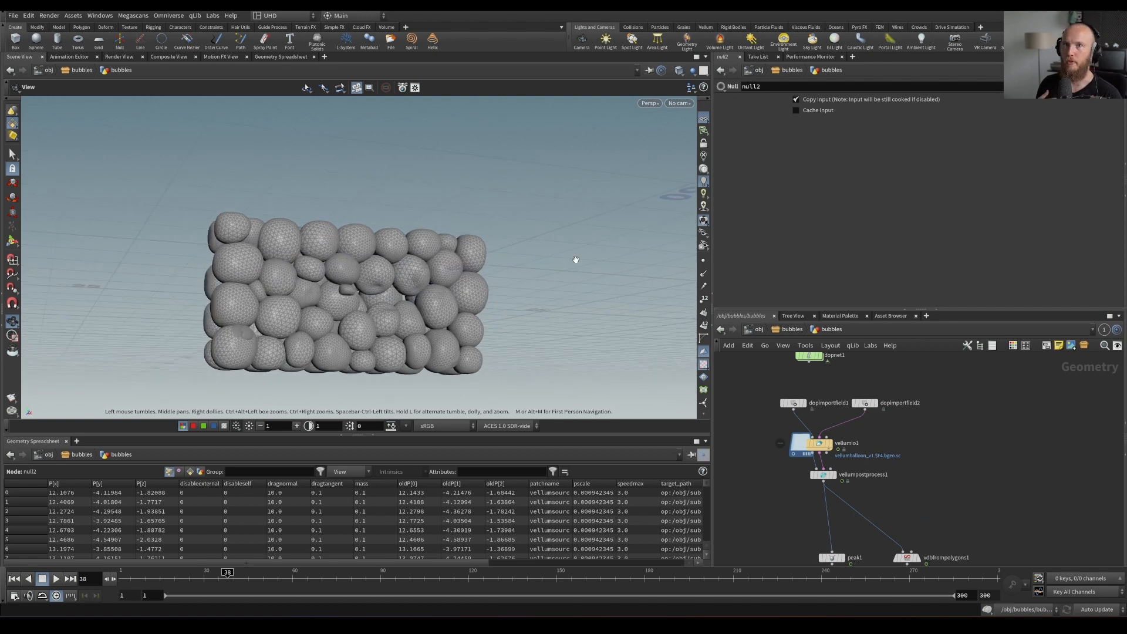
drag(440, 322, 467, 327)
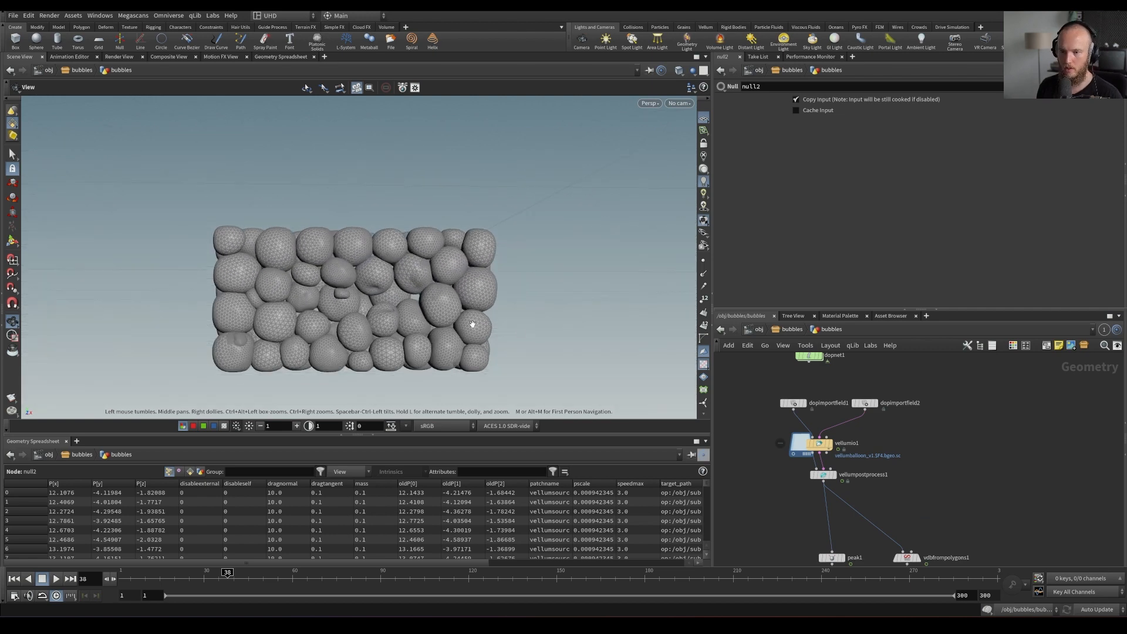
click(831, 469)
key(Escape)
click(833, 474)
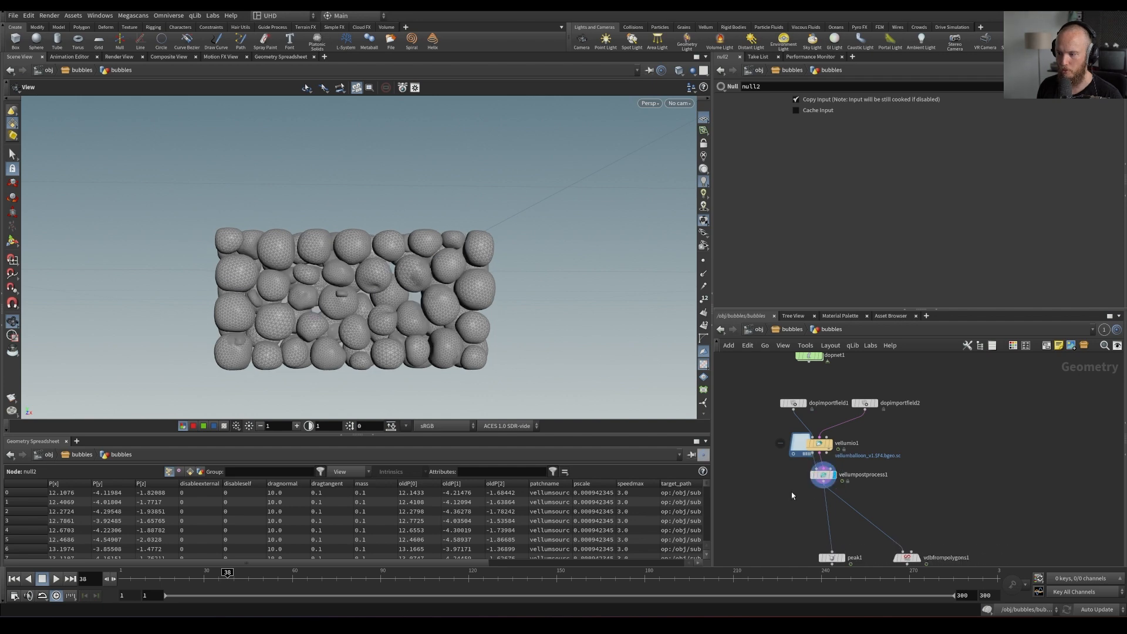
drag(217, 572, 277, 572)
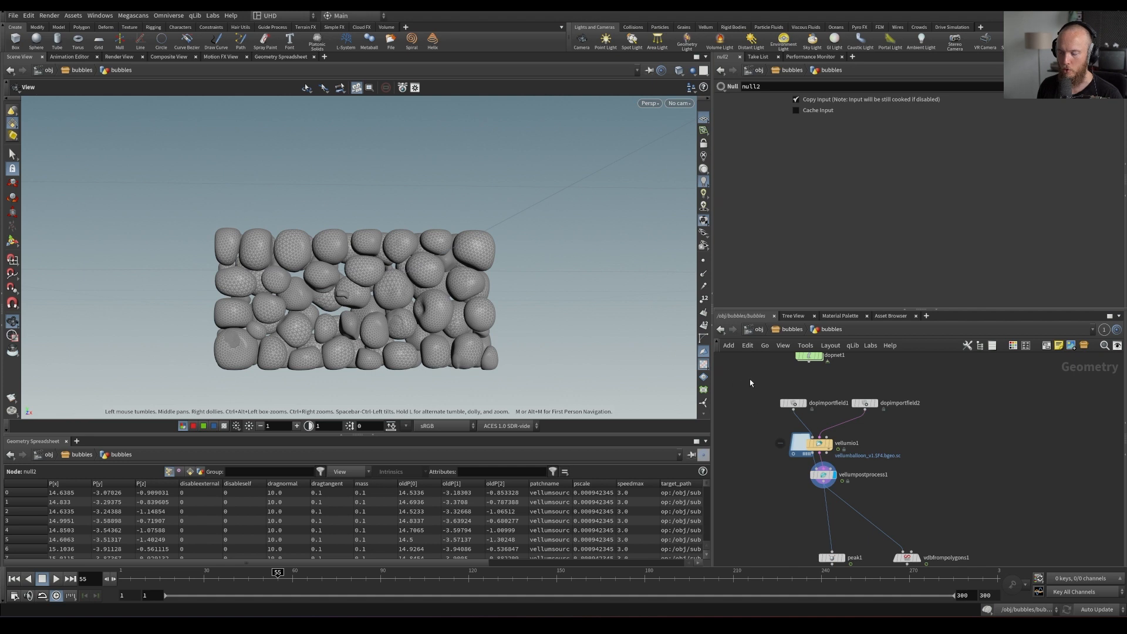
Return to the object level and add a Subnetwork node above the bubbles subnetwork
middle_drag(751, 385, 769, 414)
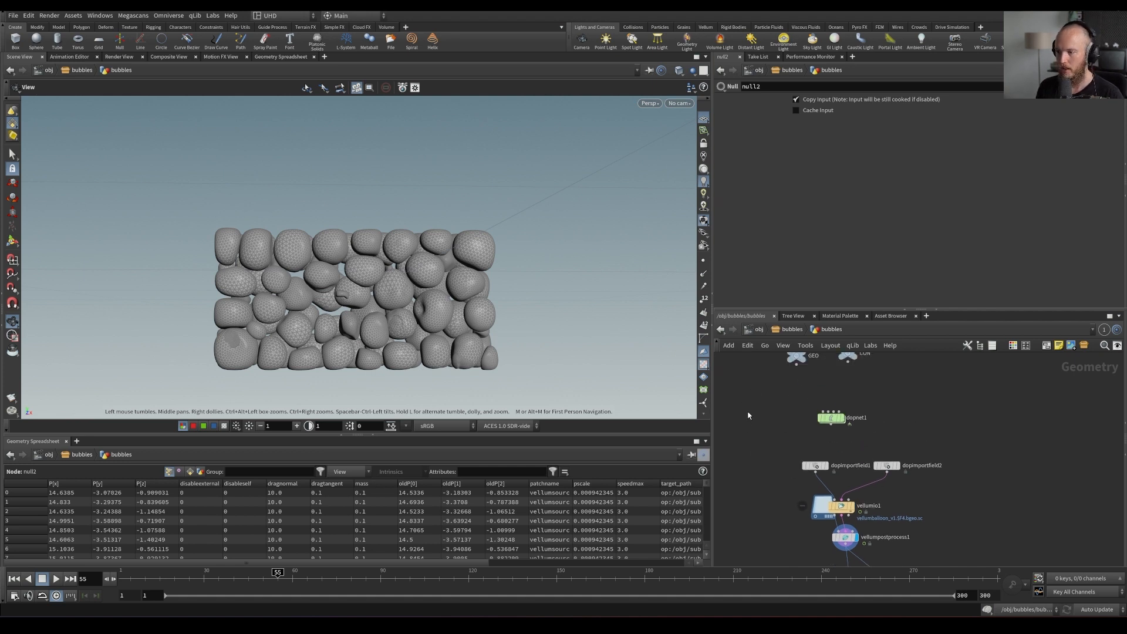
click(786, 329)
key(u)
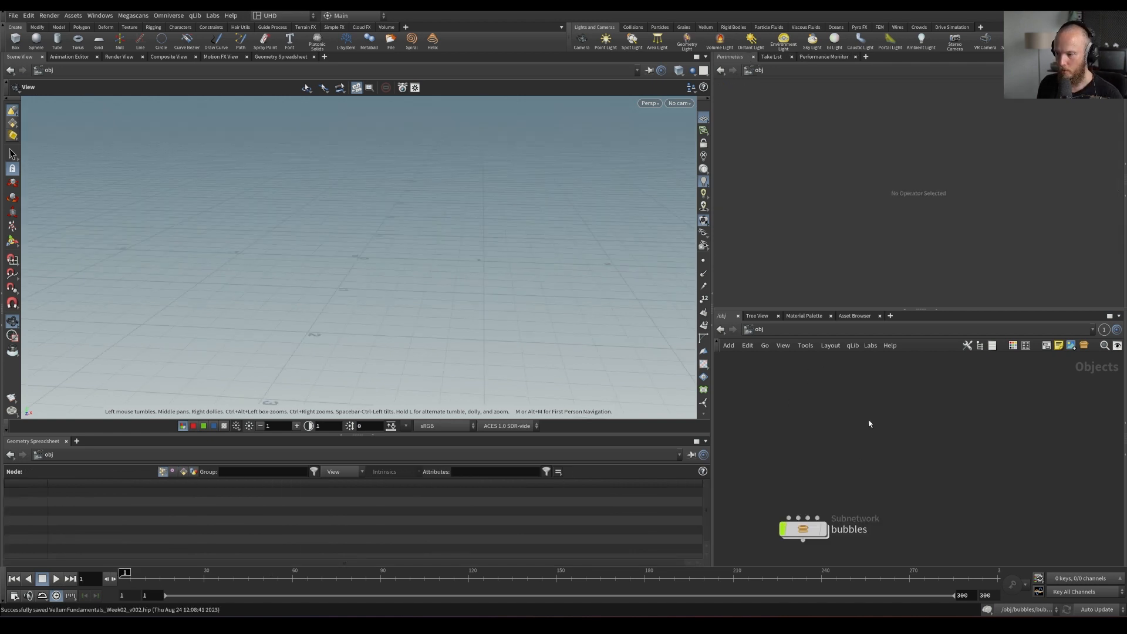
key(h)
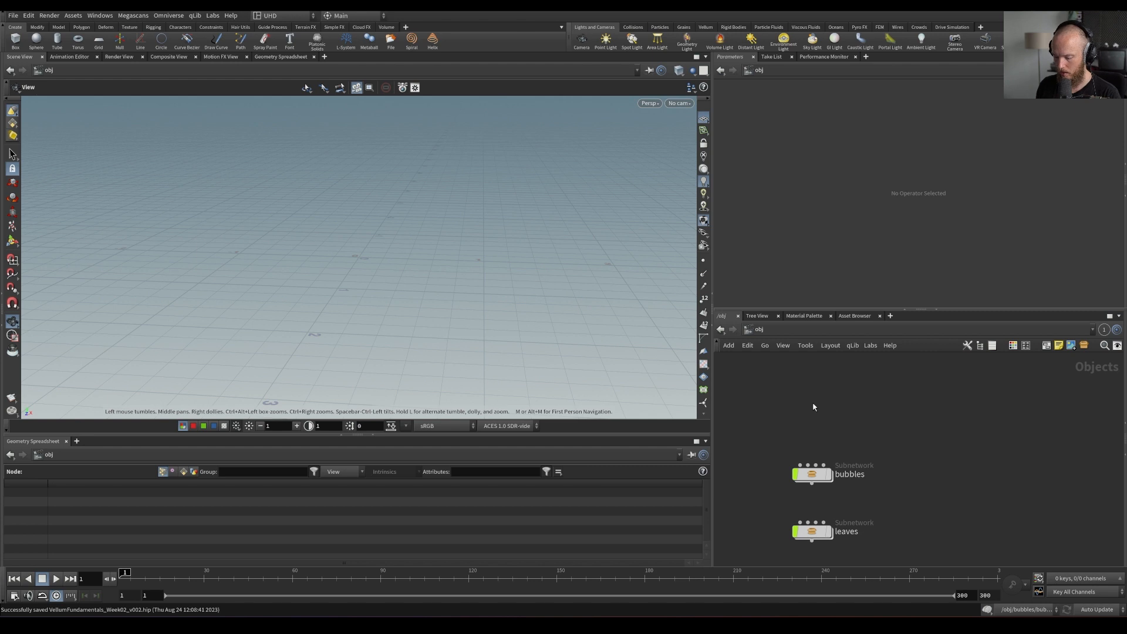
key(Tab)
text(su)
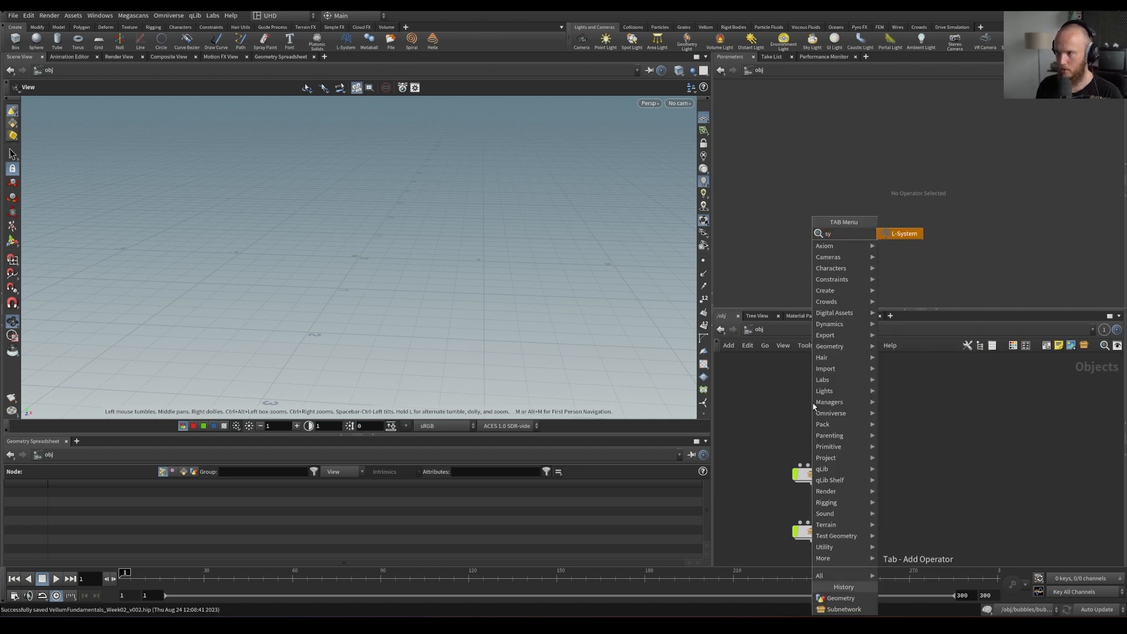
key(Return)
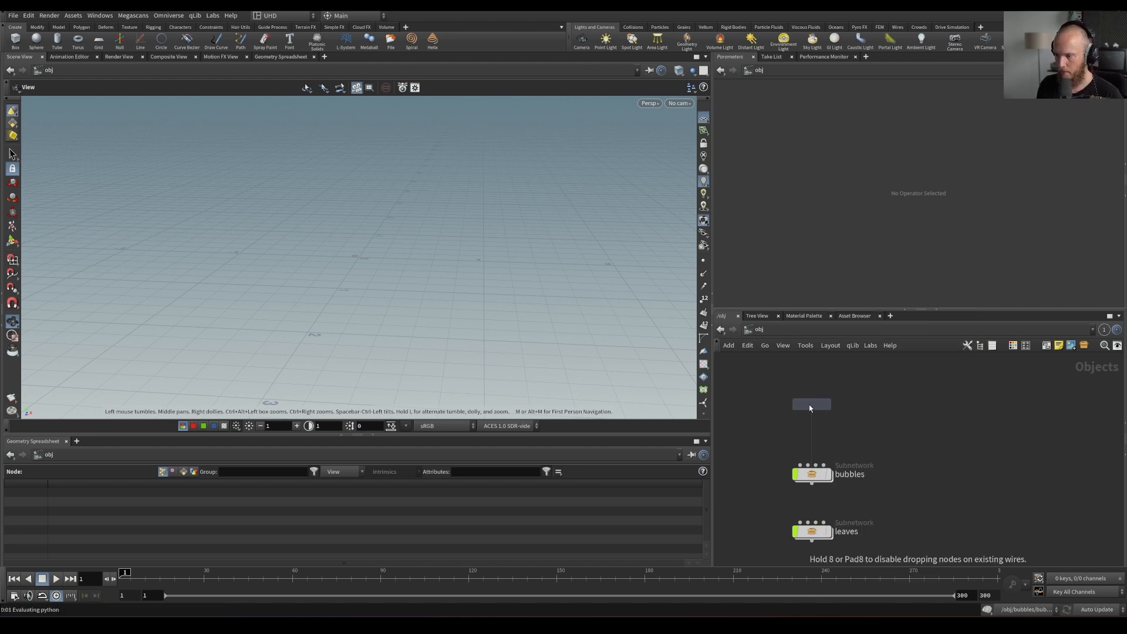
click(810, 404)
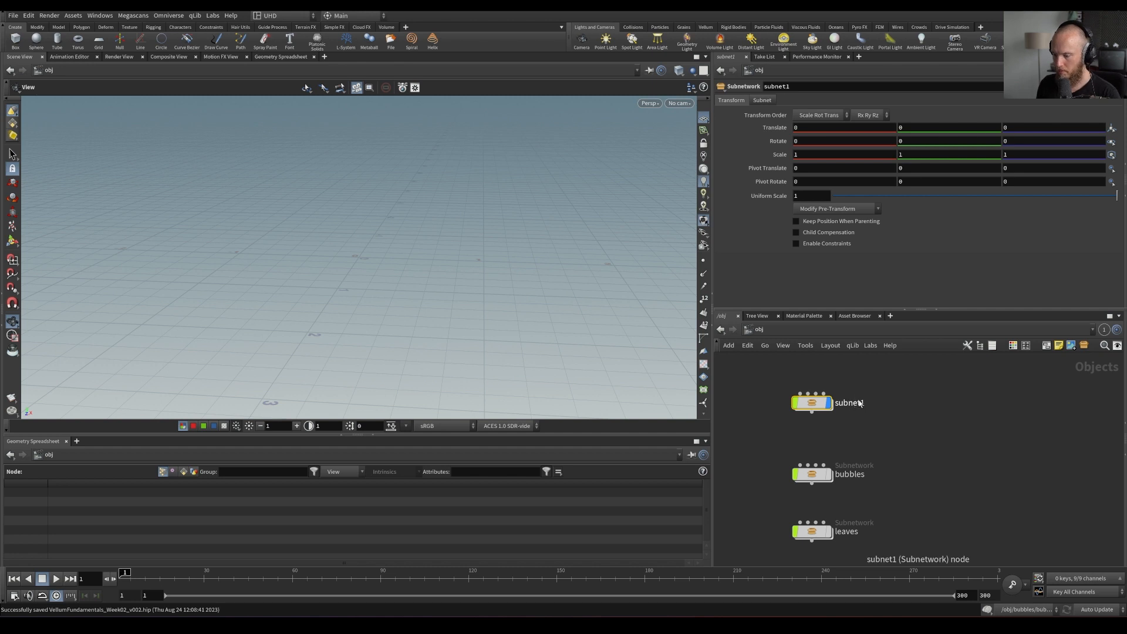
Examine the nodes inside the bubbles and leaves subnetworks and return to the object level
double_click(817, 476)
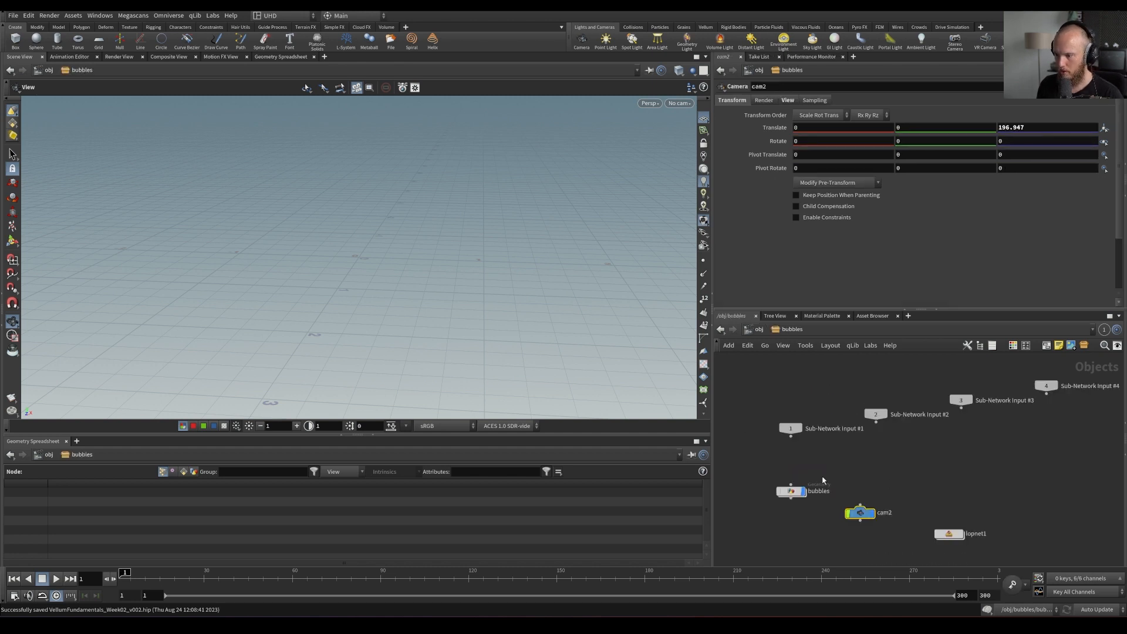
drag(755, 460, 1026, 528)
middle_drag(1021, 446, 1090, 410)
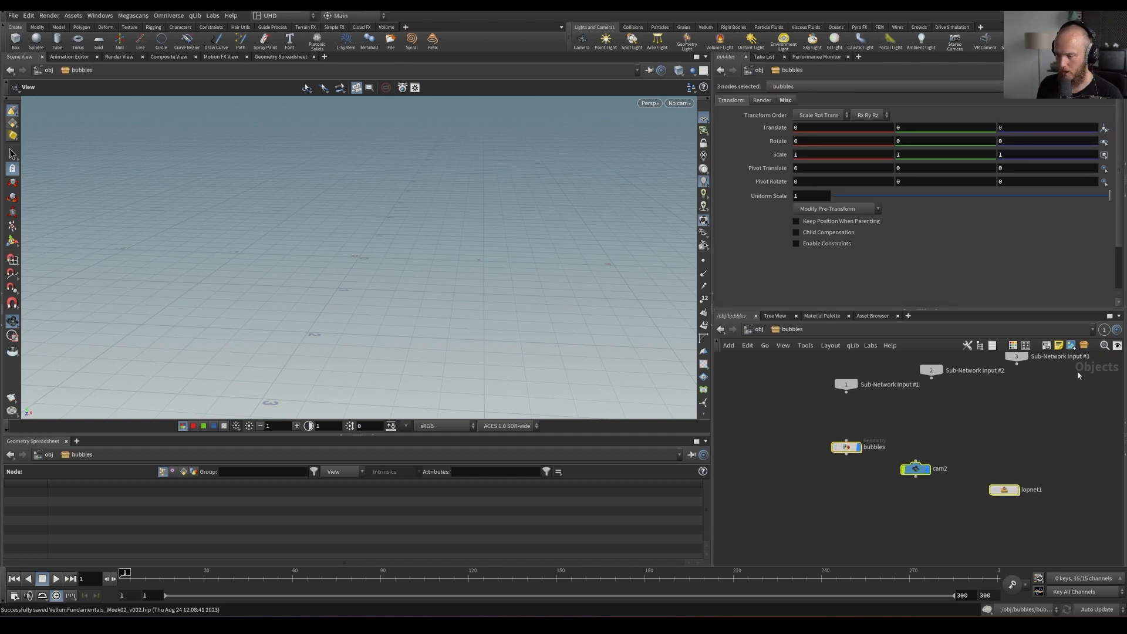
middle_drag(877, 429, 792, 409)
click(850, 418)
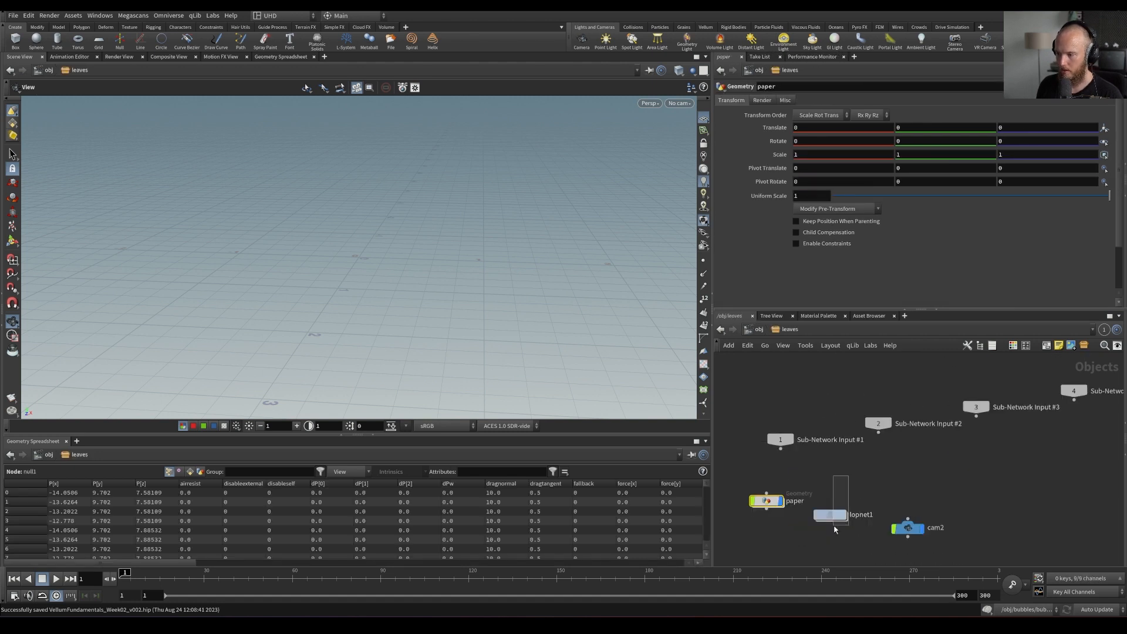
middle_drag(776, 472, 874, 462)
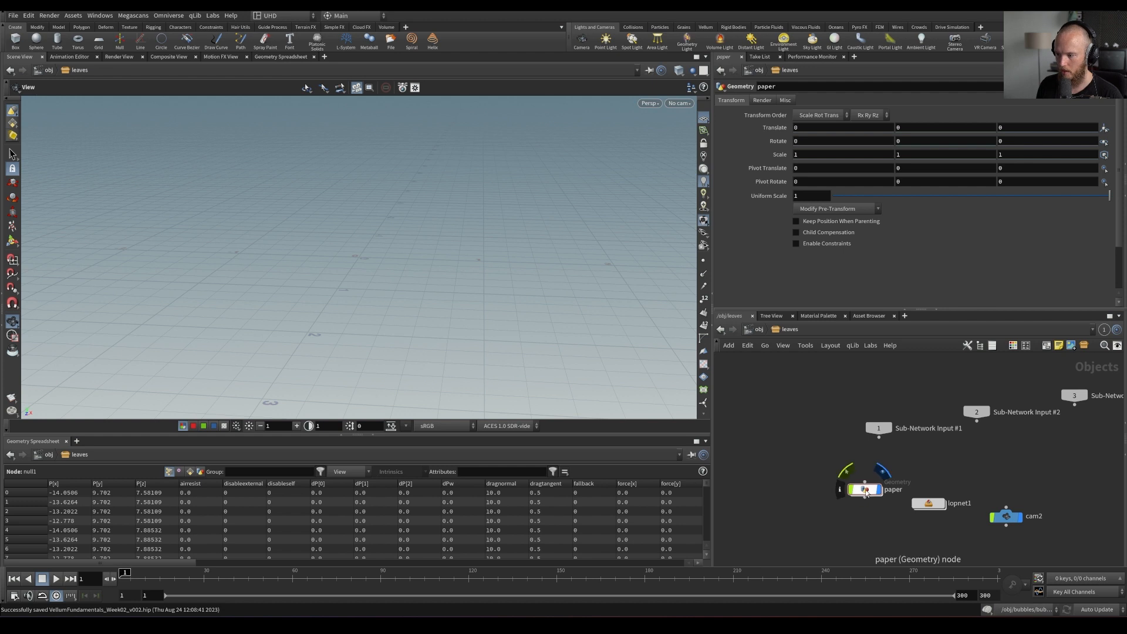
key(u)
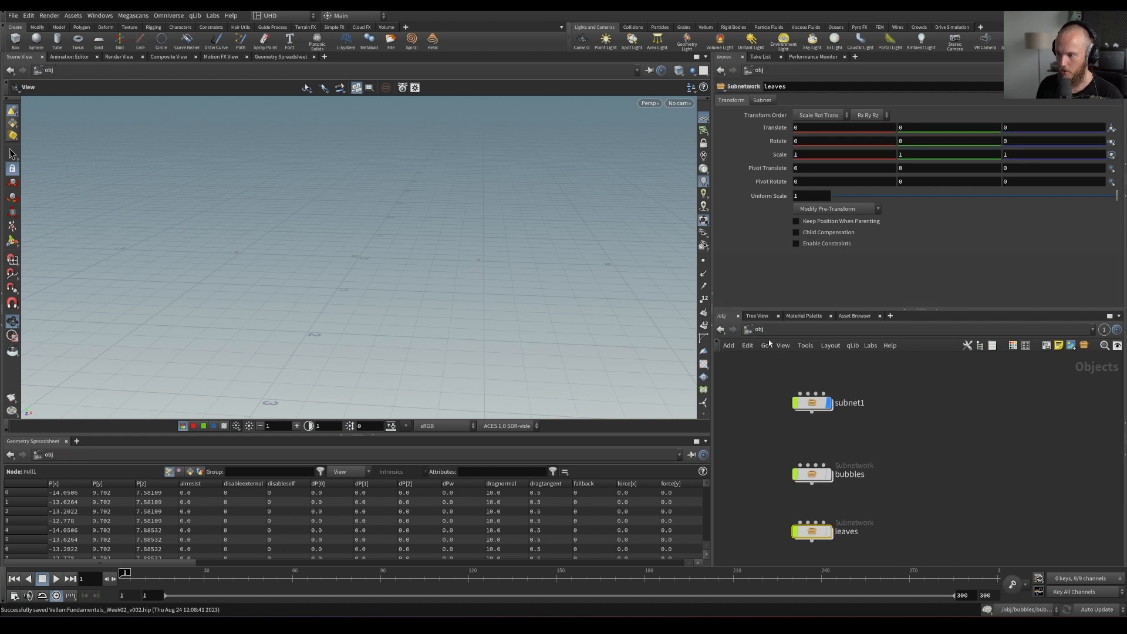
Rename the new subnetwork as Examples and make the network pane taller
double_click(849, 404)
text(Examples)
key(Return)
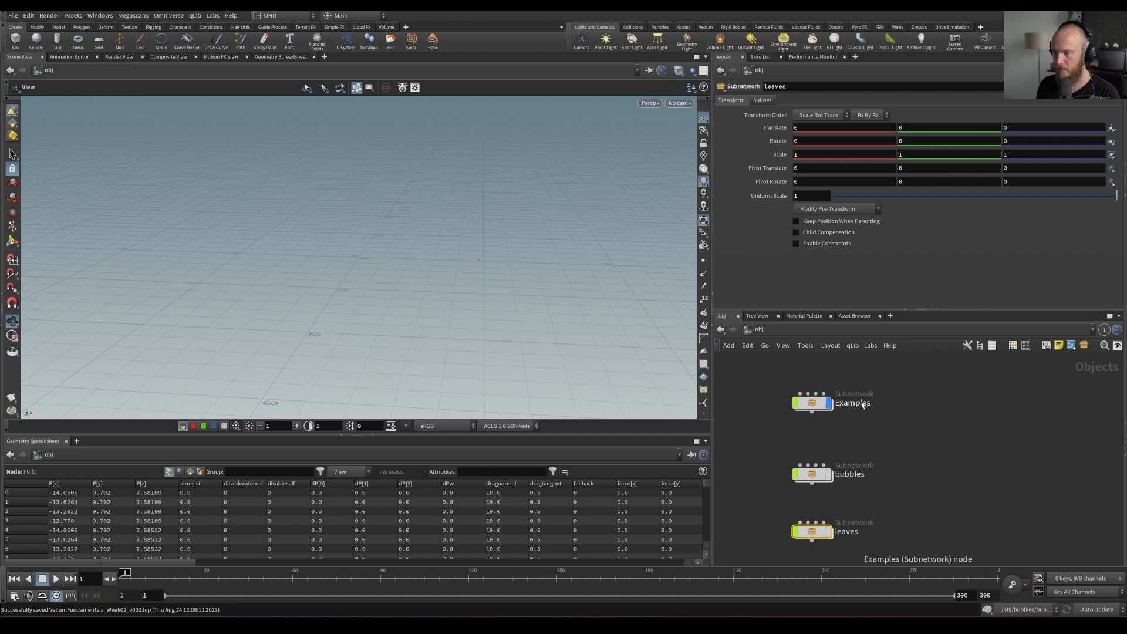
middle_drag(833, 435, 863, 395)
drag(836, 310, 836, 275)
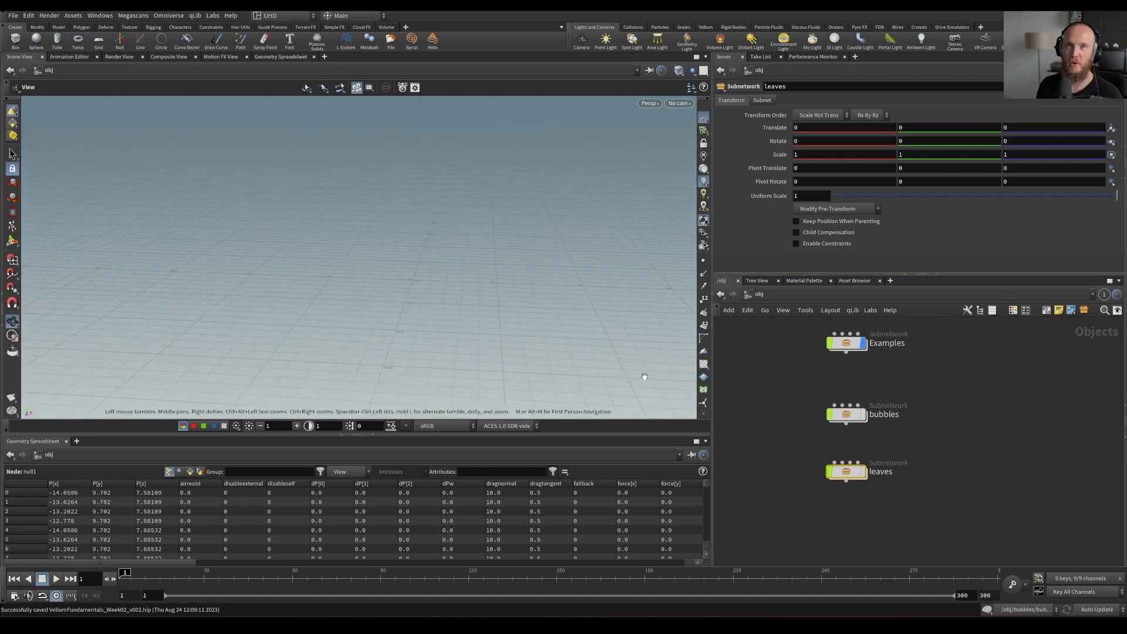
Enter the Examples subnetwork, add a Geometry node and go inside it
click(800, 390)
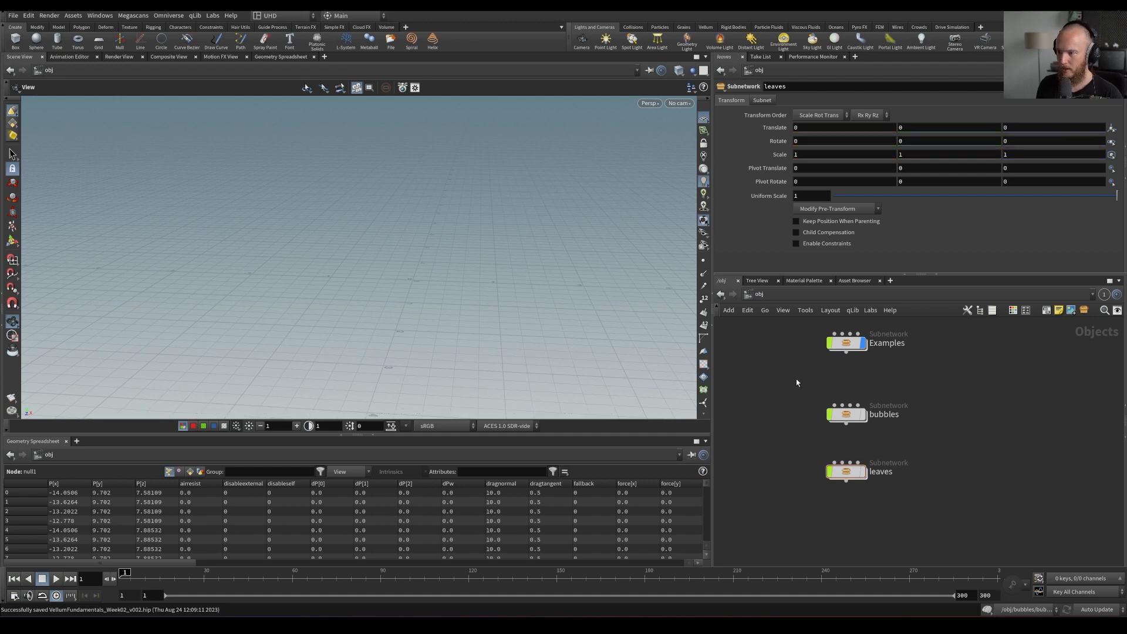
key(h)
click(901, 401)
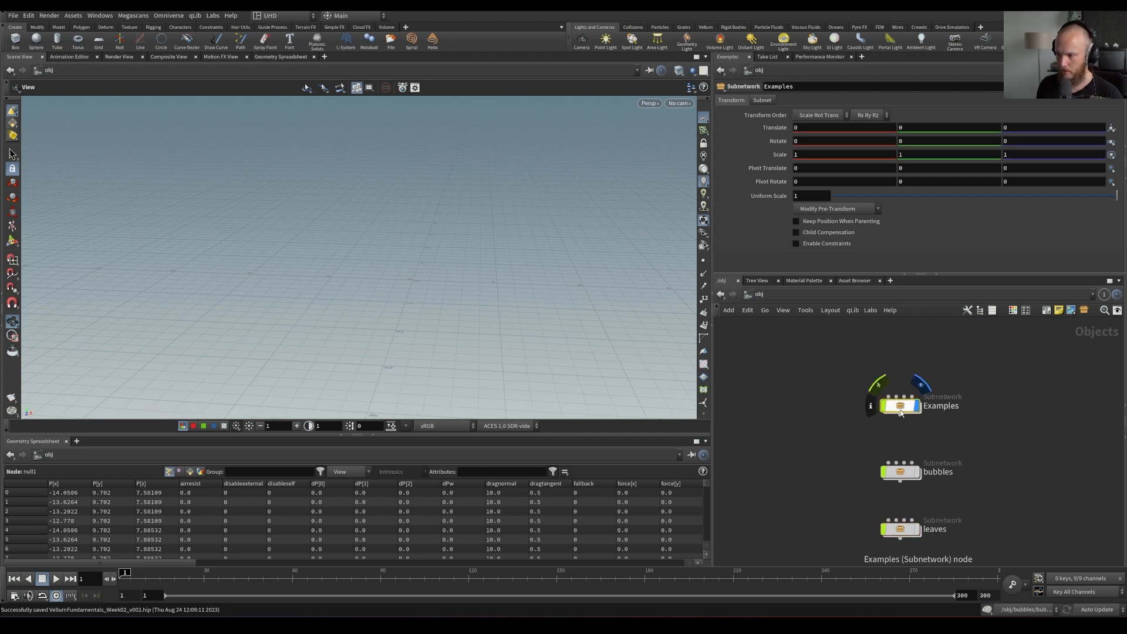
double_click(901, 401)
key(Tab)
click(951, 287)
click(854, 464)
double_click(845, 460)
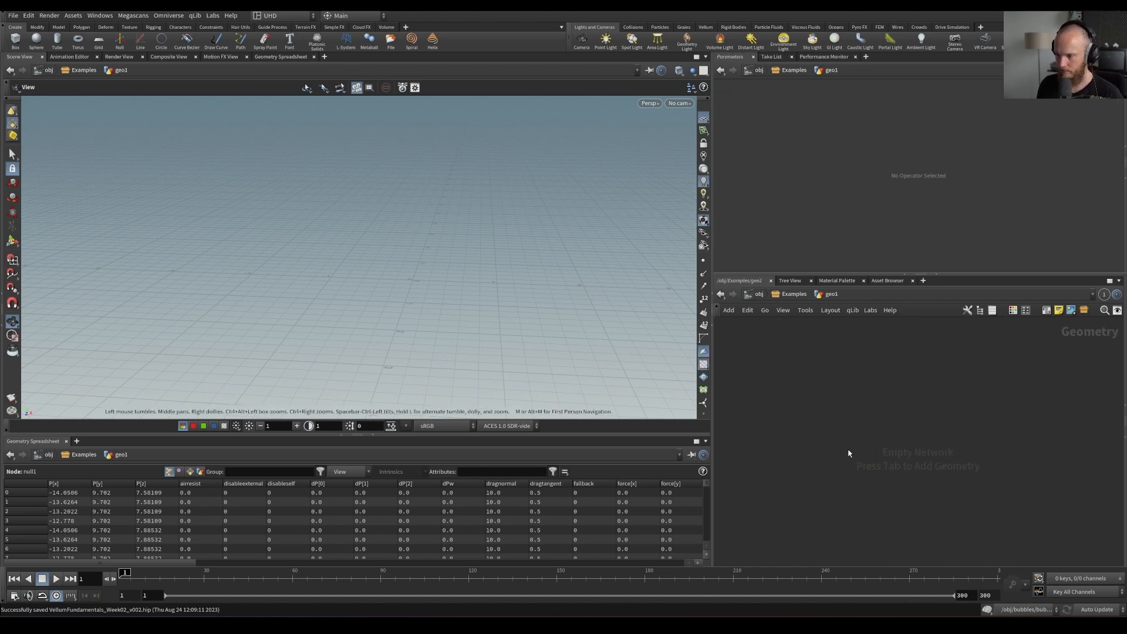
Add a Sphere node and set its primitive type to Polygon with a frequency of 6
key(Tab)
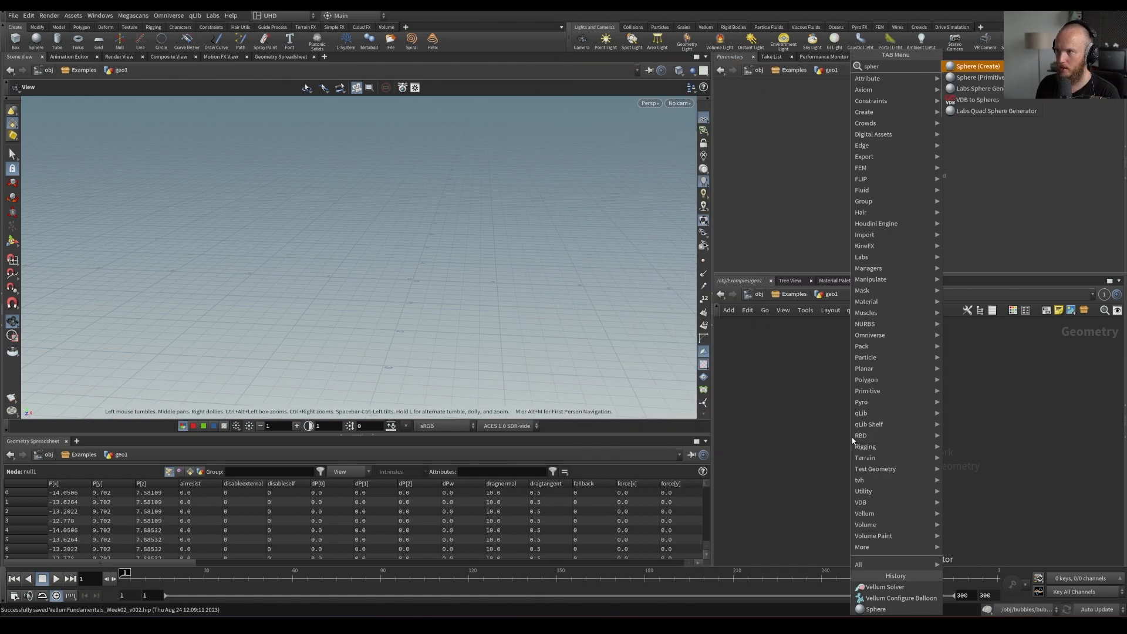
click(969, 69)
click(882, 409)
click(820, 101)
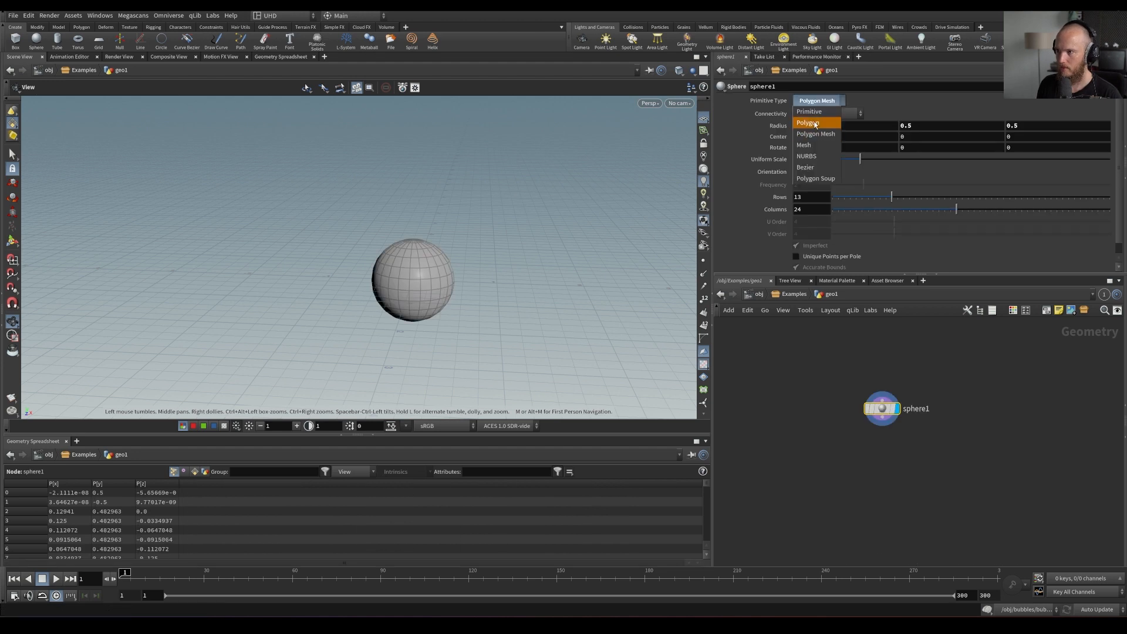
click(826, 125)
drag(863, 185, 986, 185)
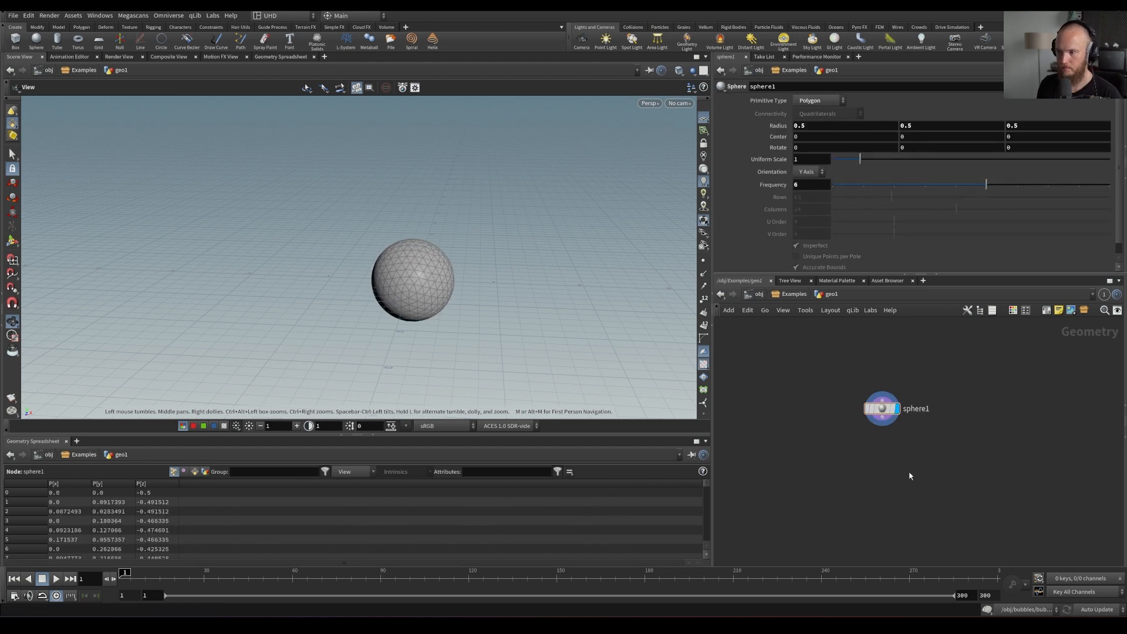
Add a Vellum Configure Balloon setup below the sphere
key(Tab)
text(ball)
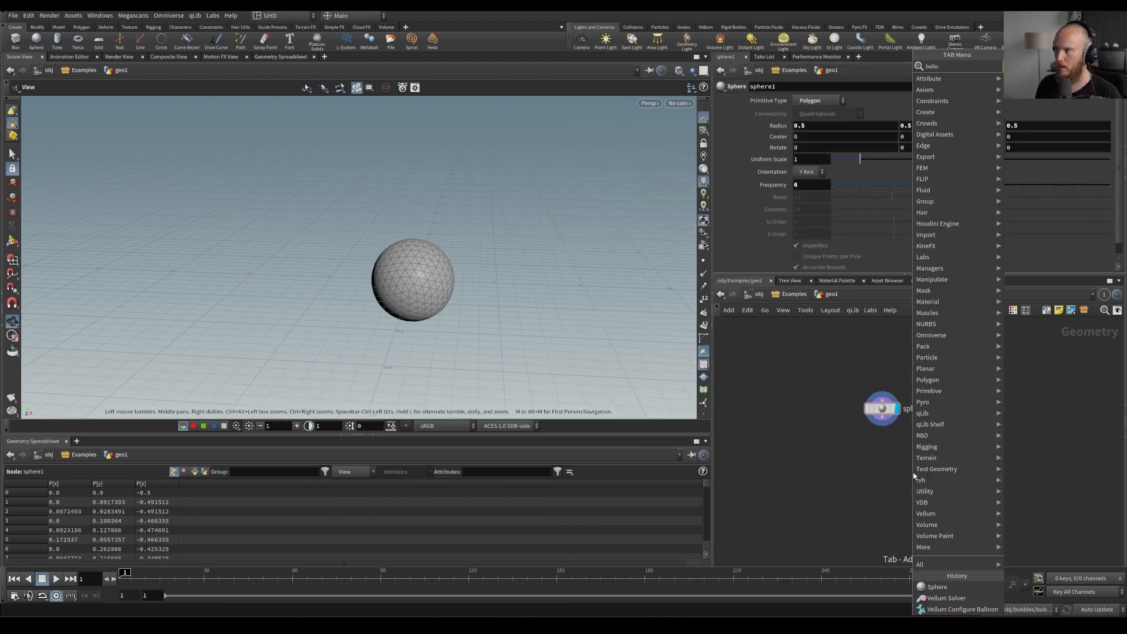
text(o)
key(Return)
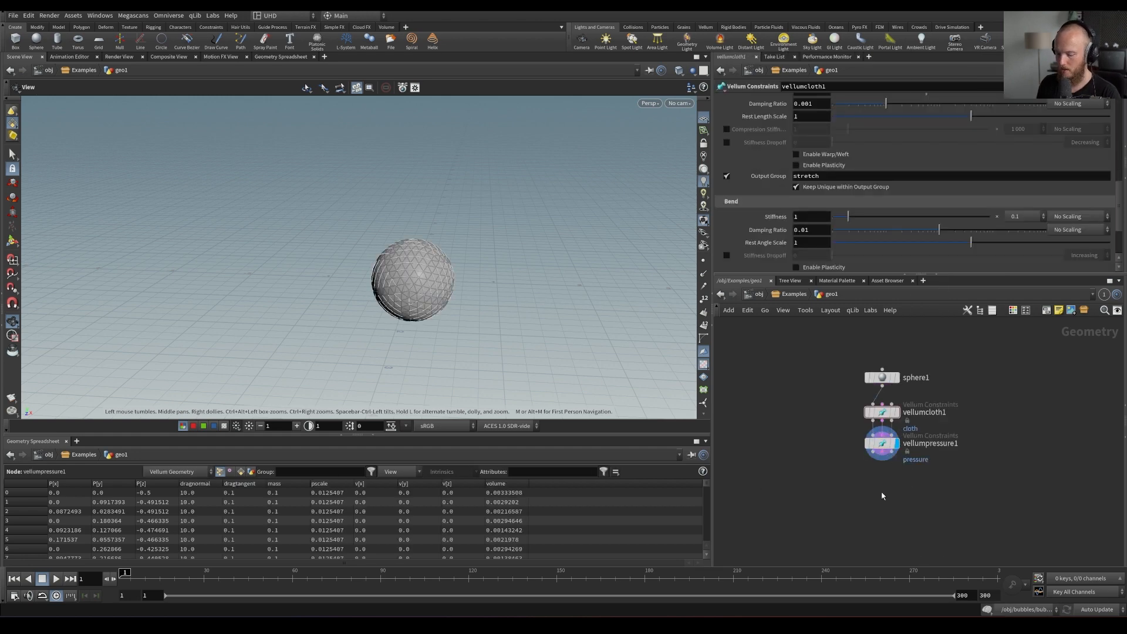
Add a displayed Vellum Solver wired to the vellumpressure1 outputs and save the scene
key(Tab)
text(vellum so)
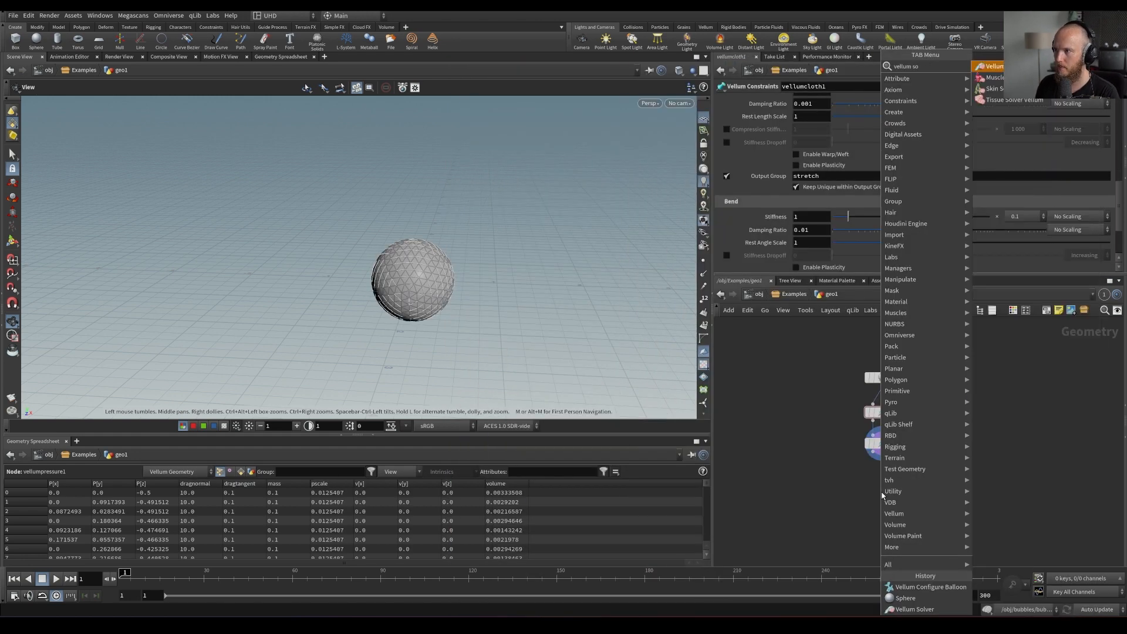
key(Return)
click(877, 519)
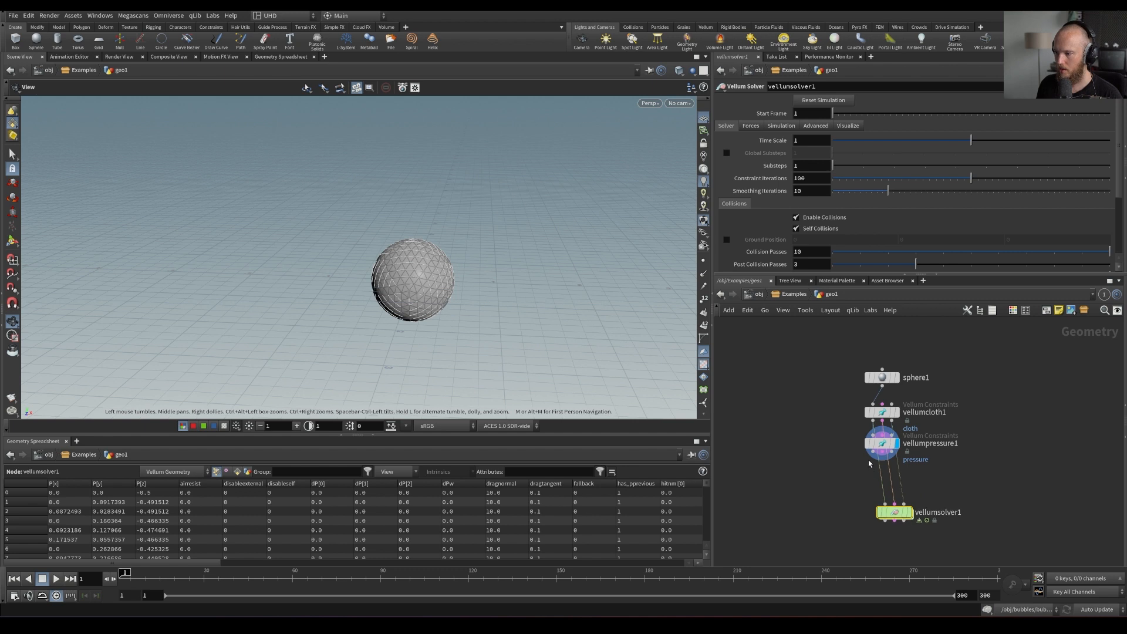
click(882, 452)
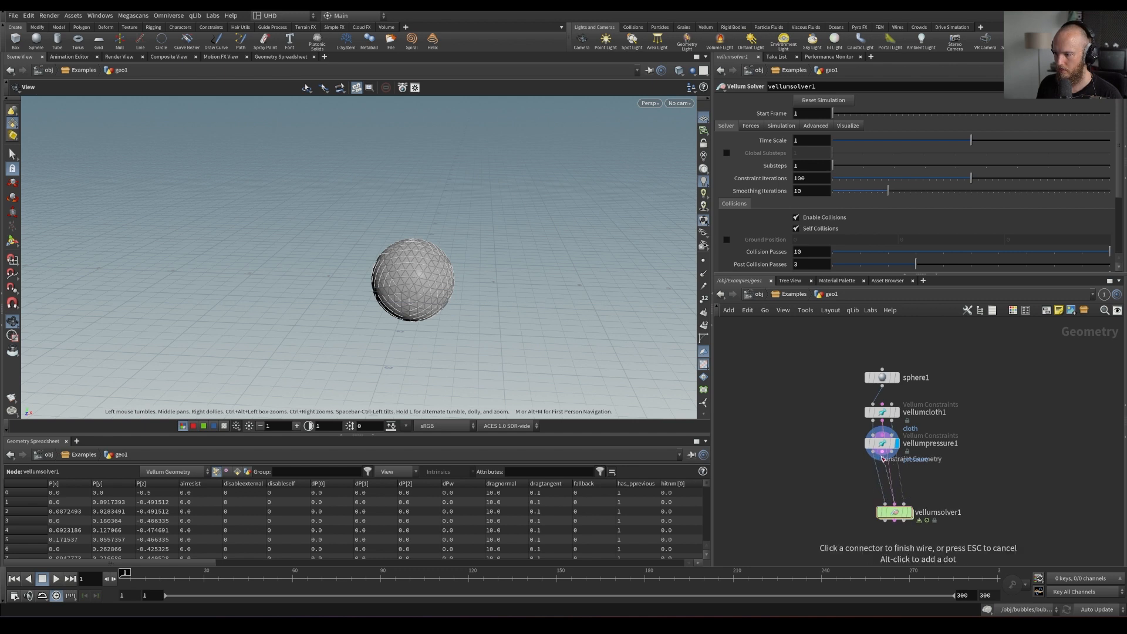
click(905, 503)
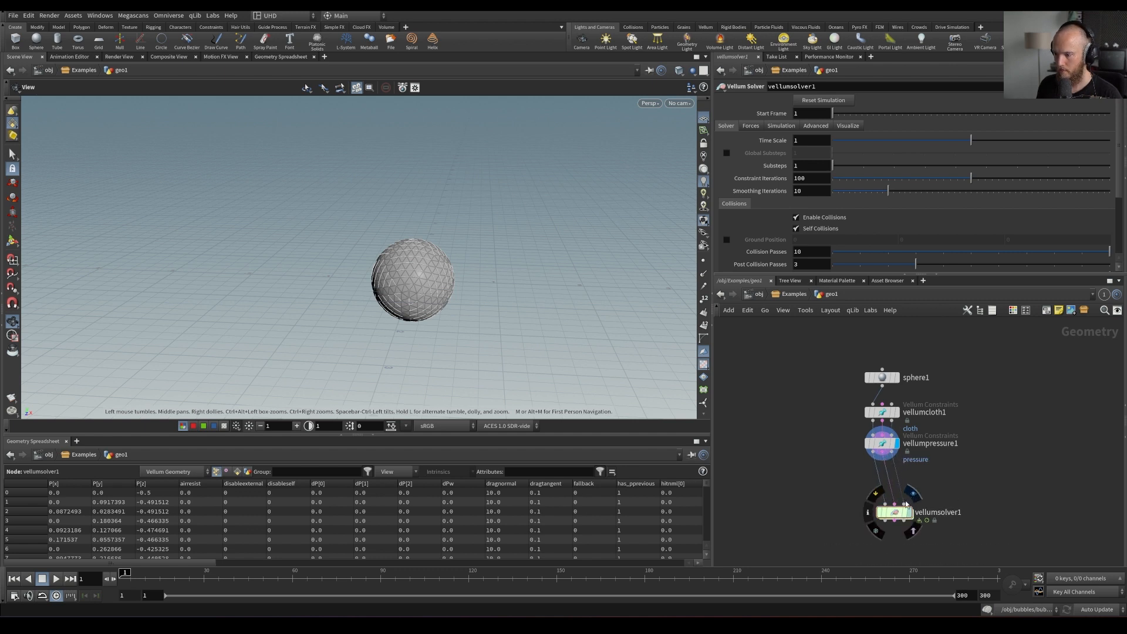
click(913, 494)
drag(880, 502, 863, 500)
key(ctrl+s)
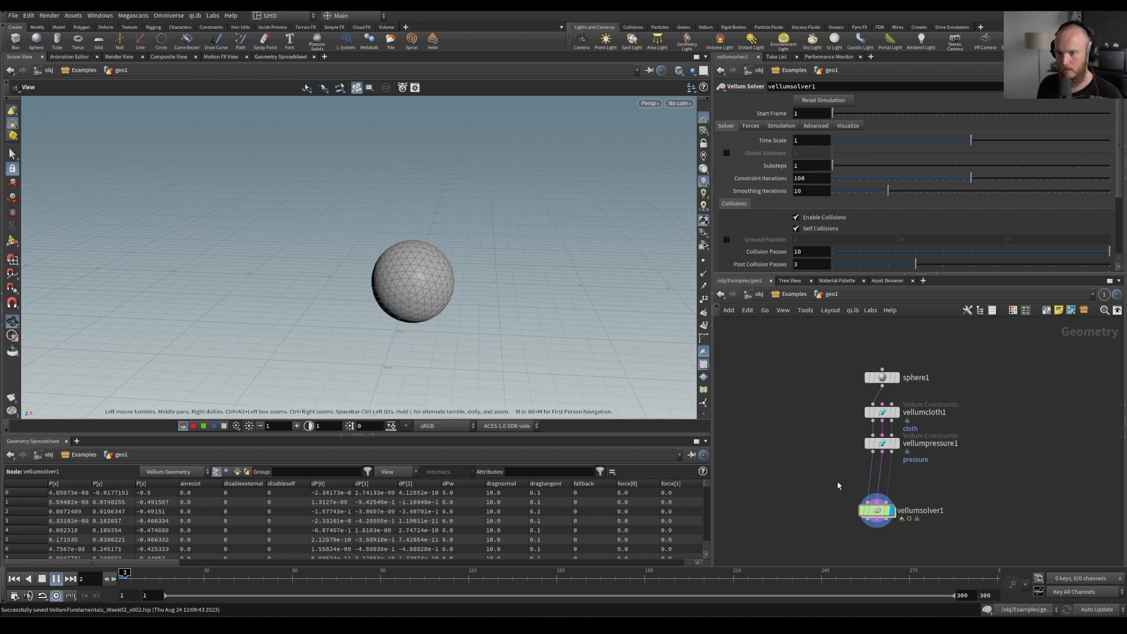
Set the Vellum Solver's Y gravity to 0, save the scene, and play the simulation before returning to the first frame
click(766, 126)
click(757, 126)
click(845, 141)
key(Tab)
text(00)
key(Return)
key(ctrl+s)
key(Up)
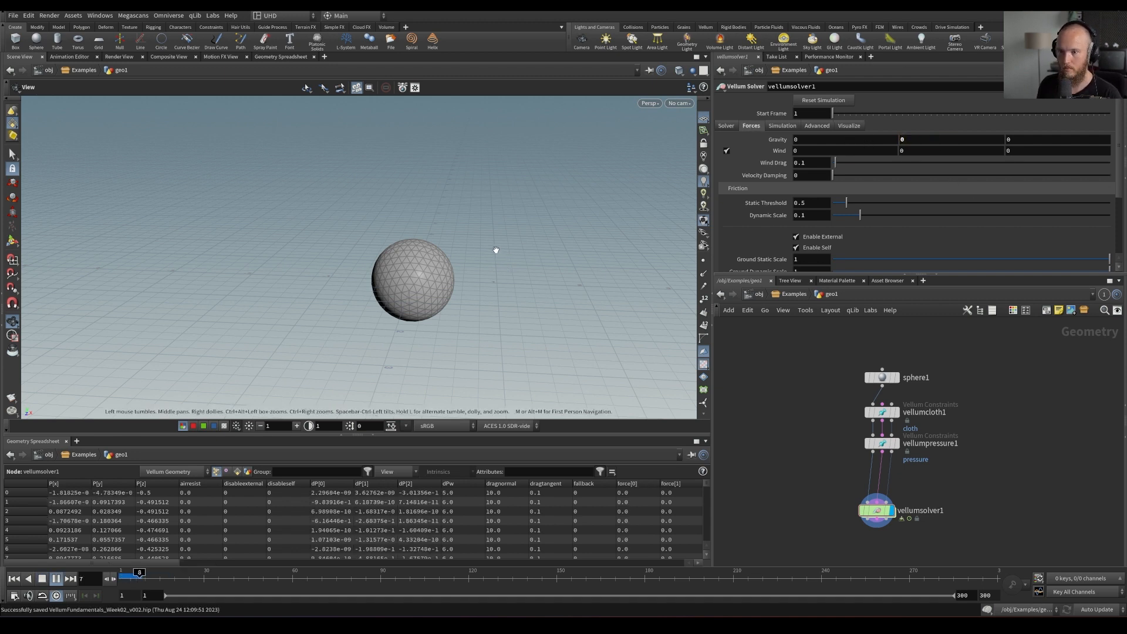
key(ctrl+Up)
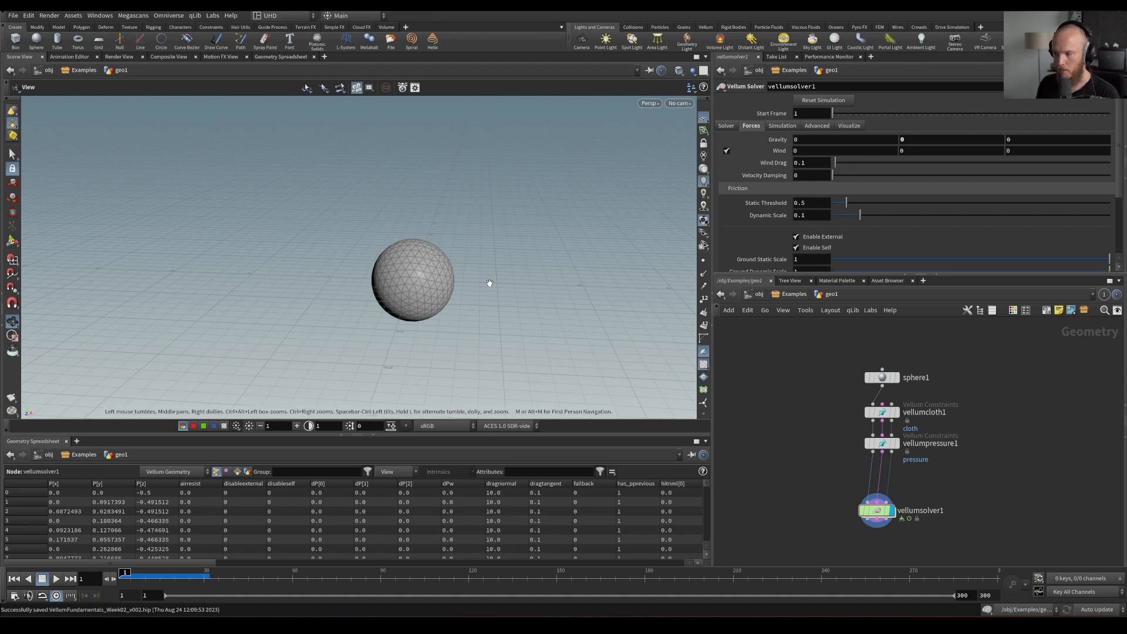
Add a DOP Network beside the Vellum Solver and wire the vellumpressure1 outputs into it
middle_drag(851, 500, 891, 461)
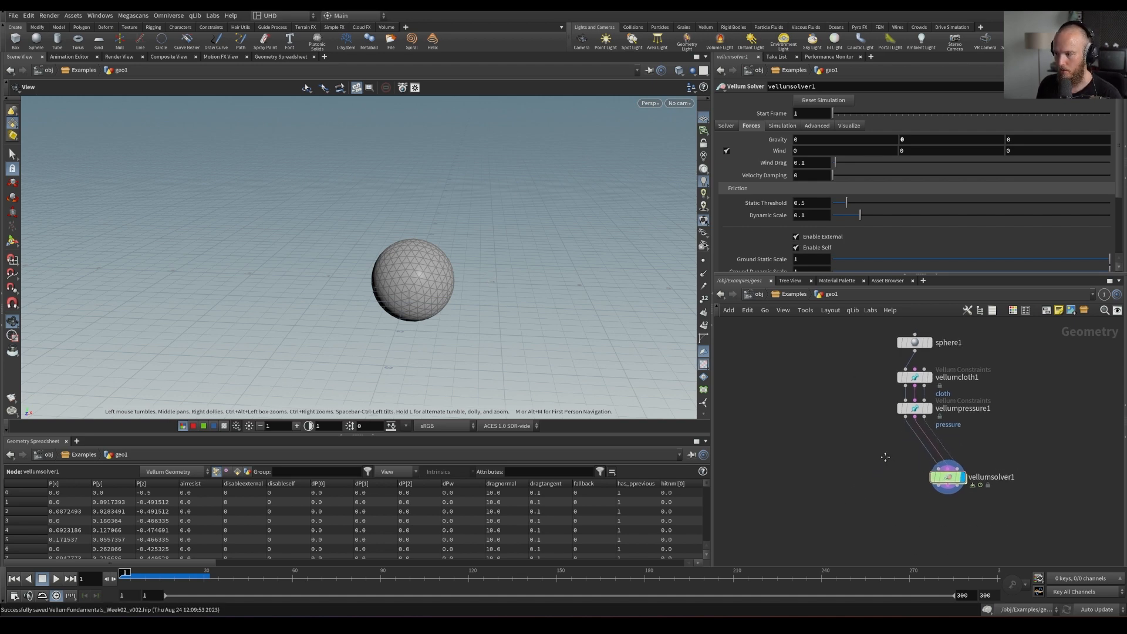
key(Tab)
click(870, 469)
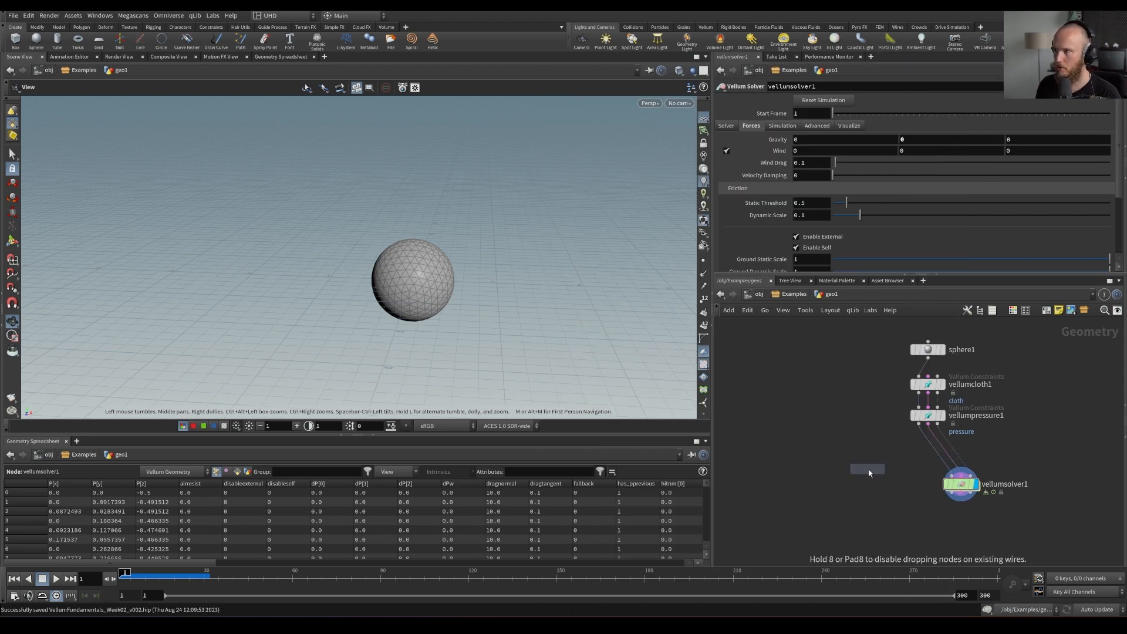
click(871, 495)
click(874, 486)
click(928, 424)
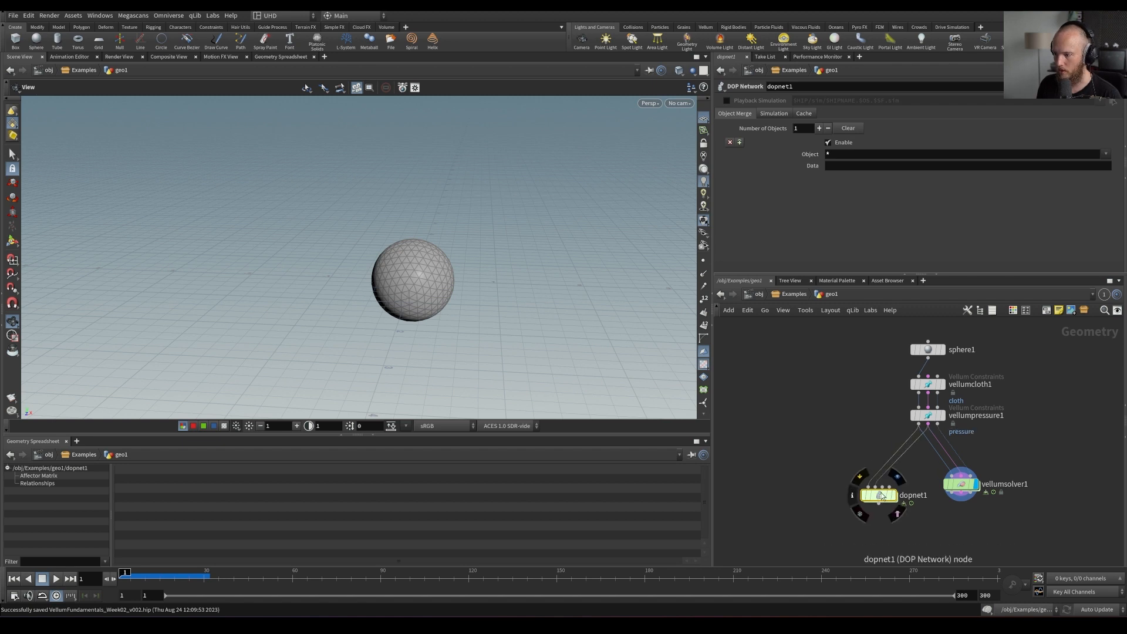
Go inside the DOP Network and insert a Vellum Solver feeding the output node
double_click(880, 492)
key(Tab)
text(vb)
key(BackSpace)
text(ellum sol)
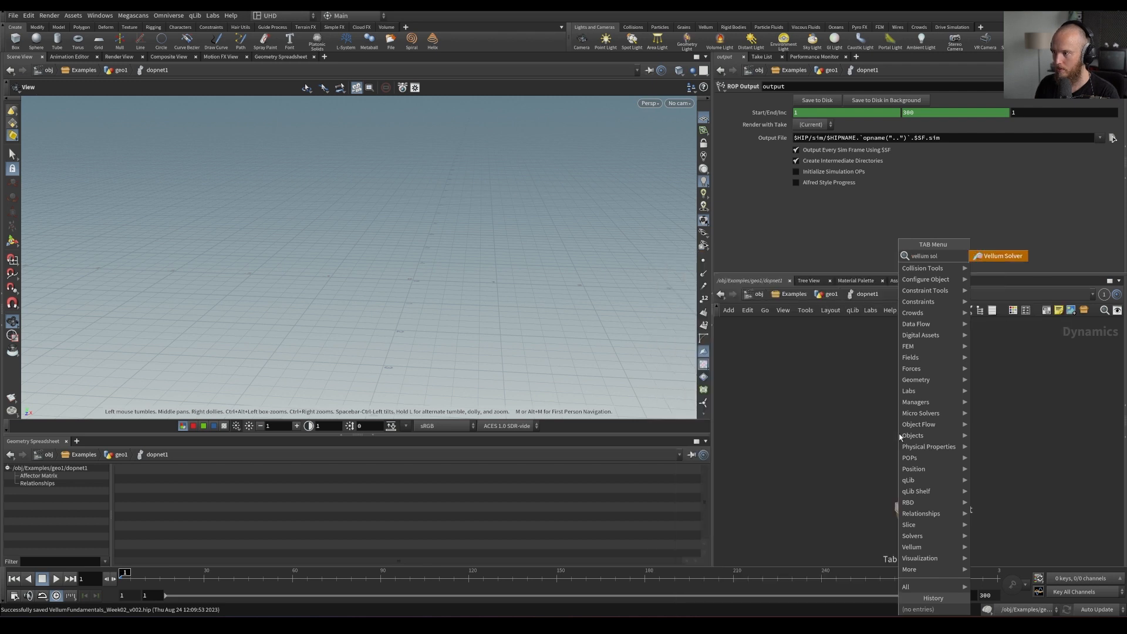
key(Return)
click(930, 418)
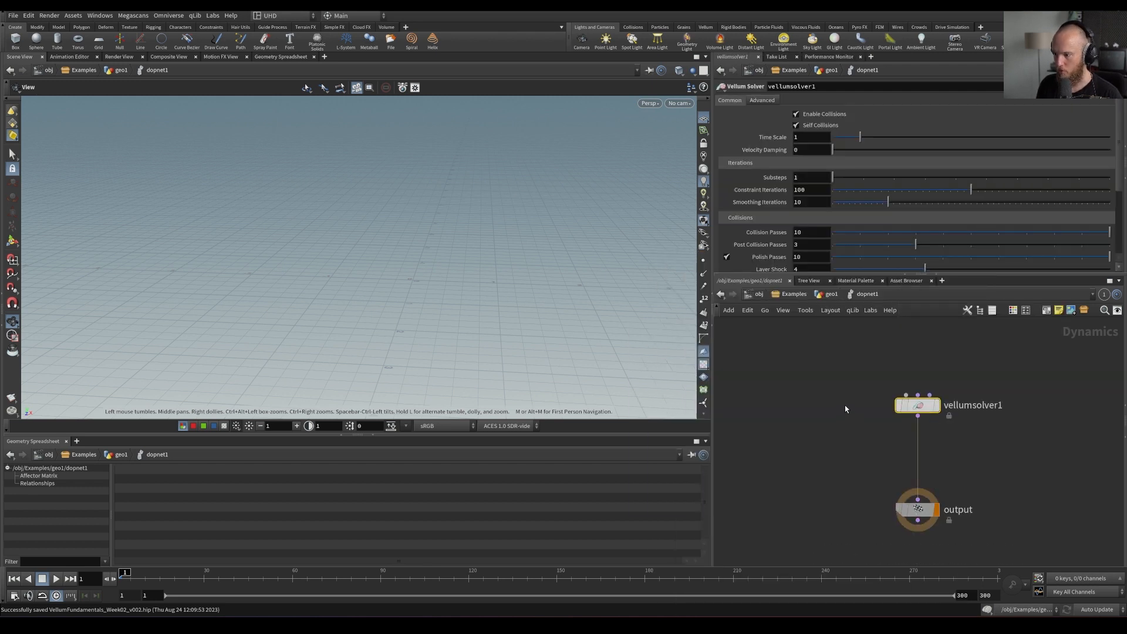
Add a Vellum Object above the solver and wire it into the solver's first input
key(Tab)
text(vellum ob)
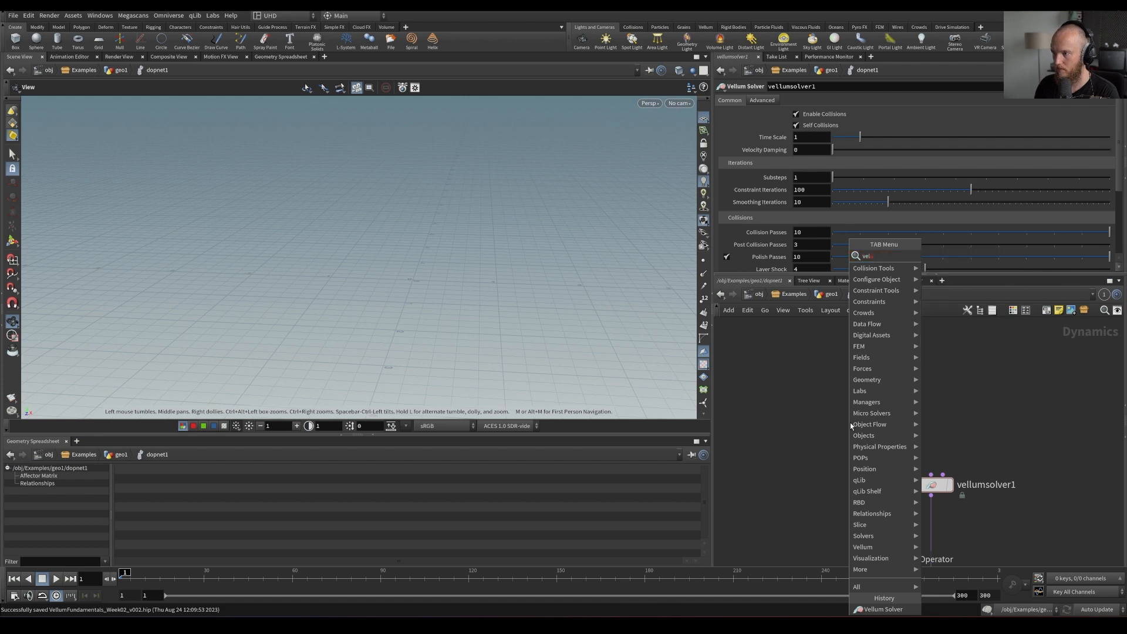
key(Return)
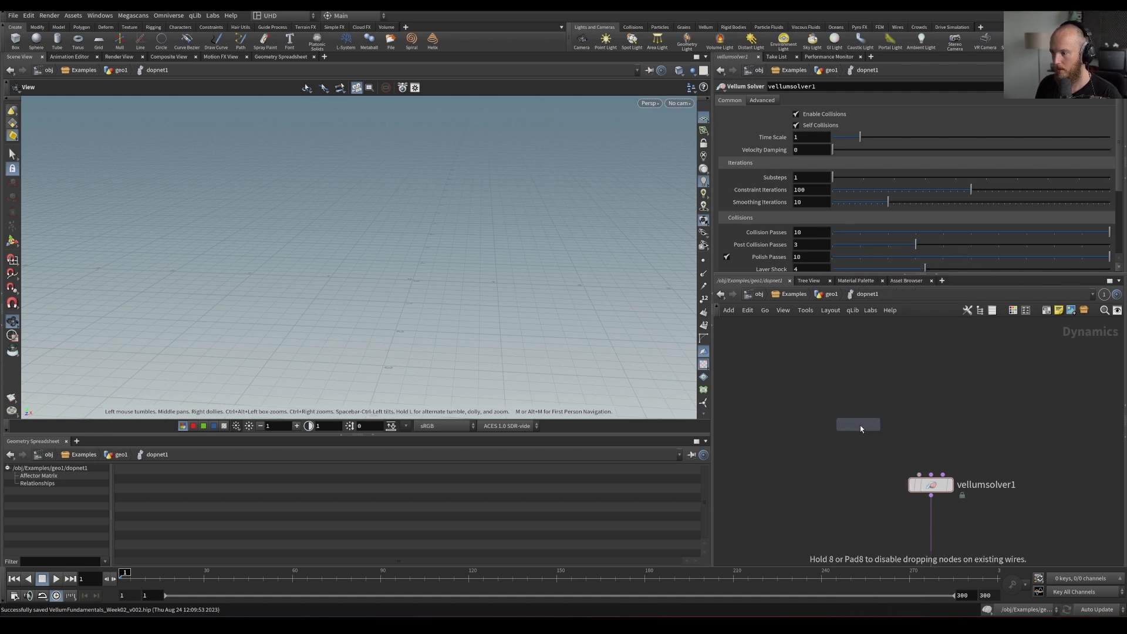
click(863, 397)
click(864, 406)
click(919, 474)
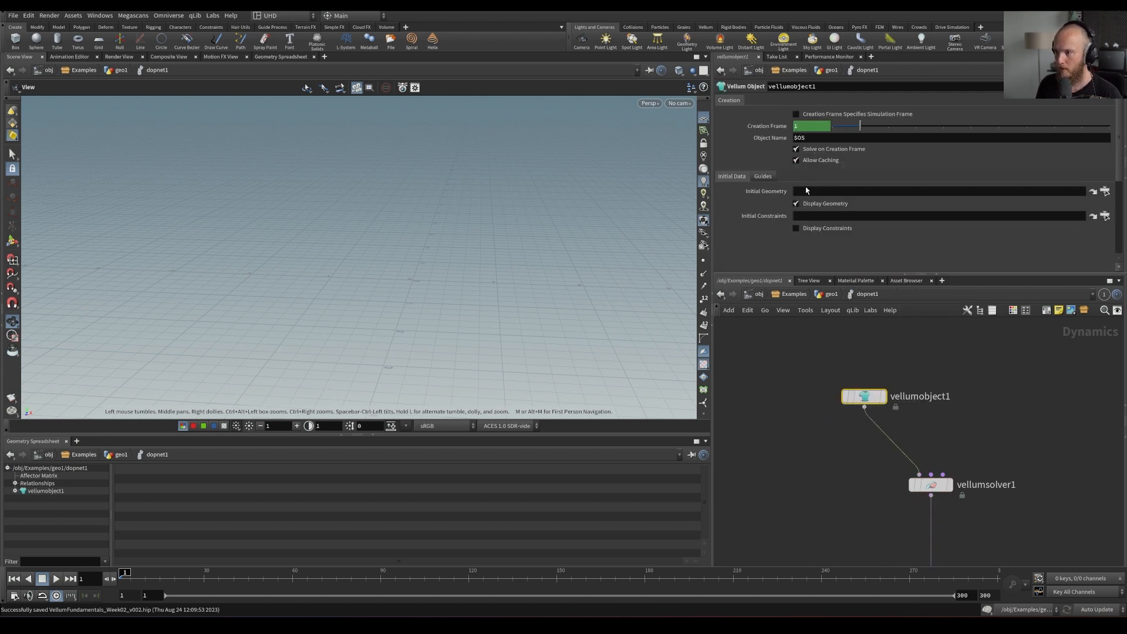
Add a Vellum Source above the solver and wire it into the solver's third input
click(986, 411)
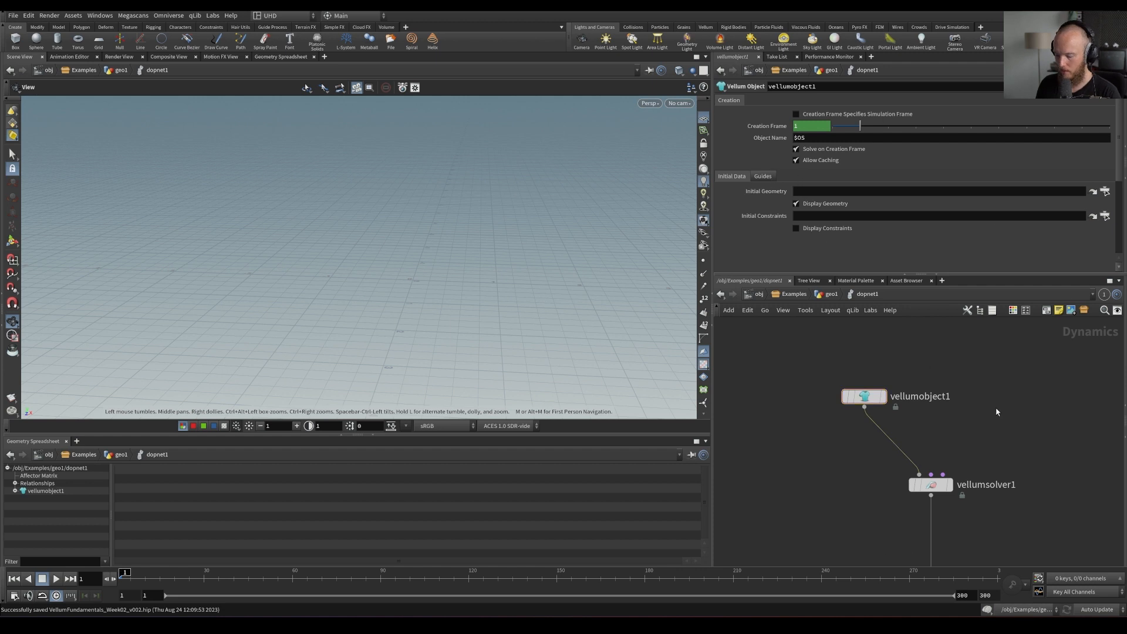
key(Tab)
text(vell)
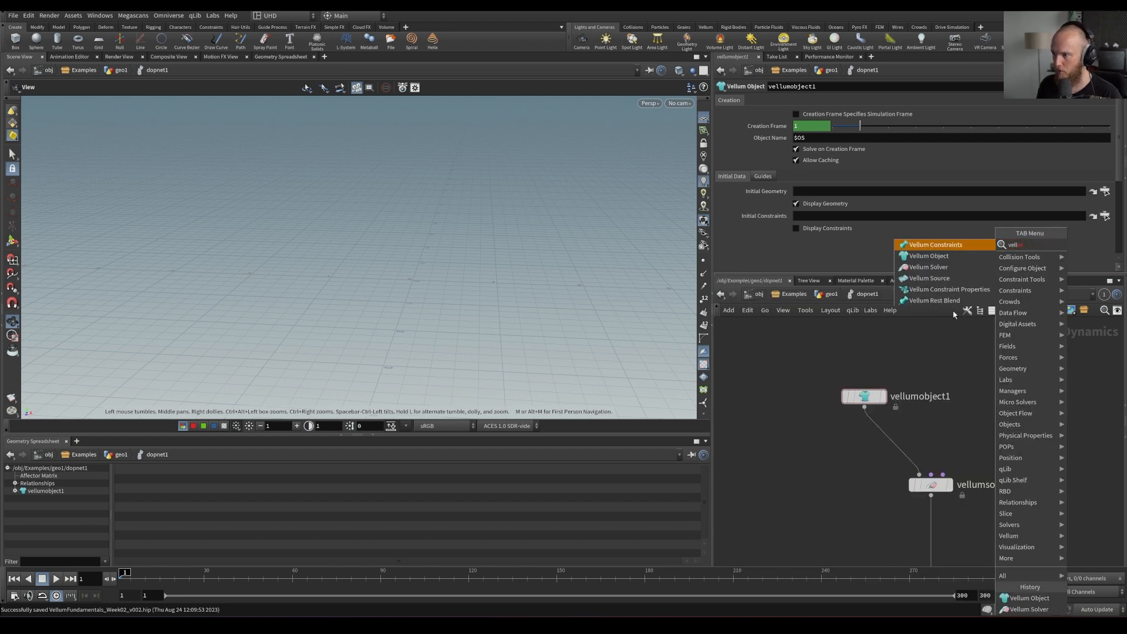
click(929, 278)
click(998, 397)
click(998, 407)
click(974, 457)
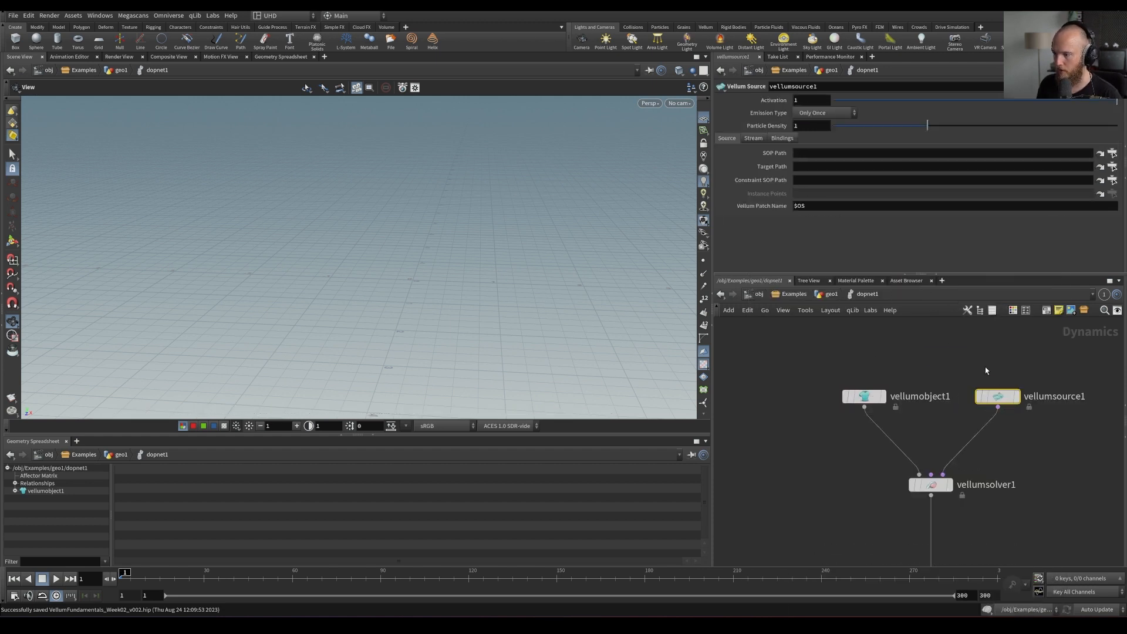
Set the Vellum Source's SOP Path to the expression `opinputpath("..", 0)` and check the path it evaluates to
click(812, 153)
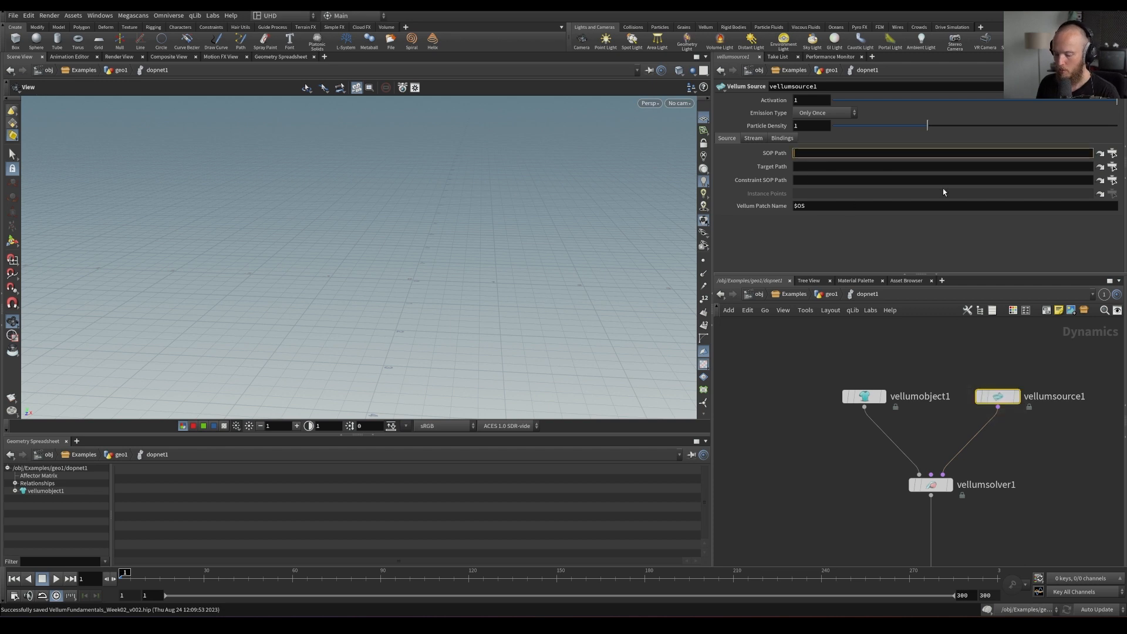
key(u)
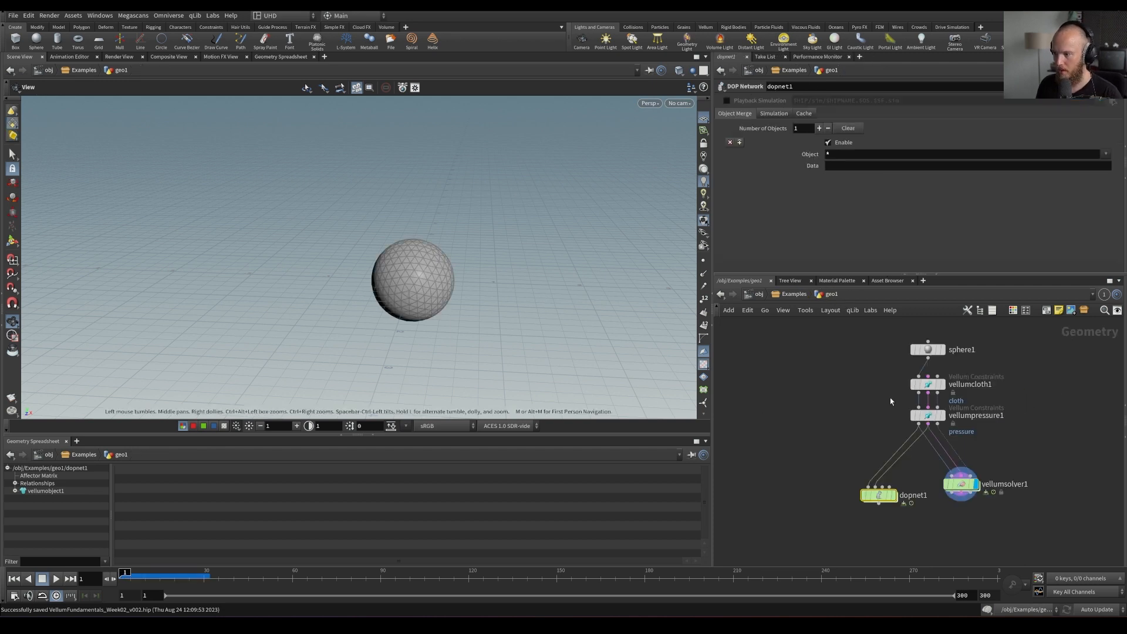
double_click(874, 496)
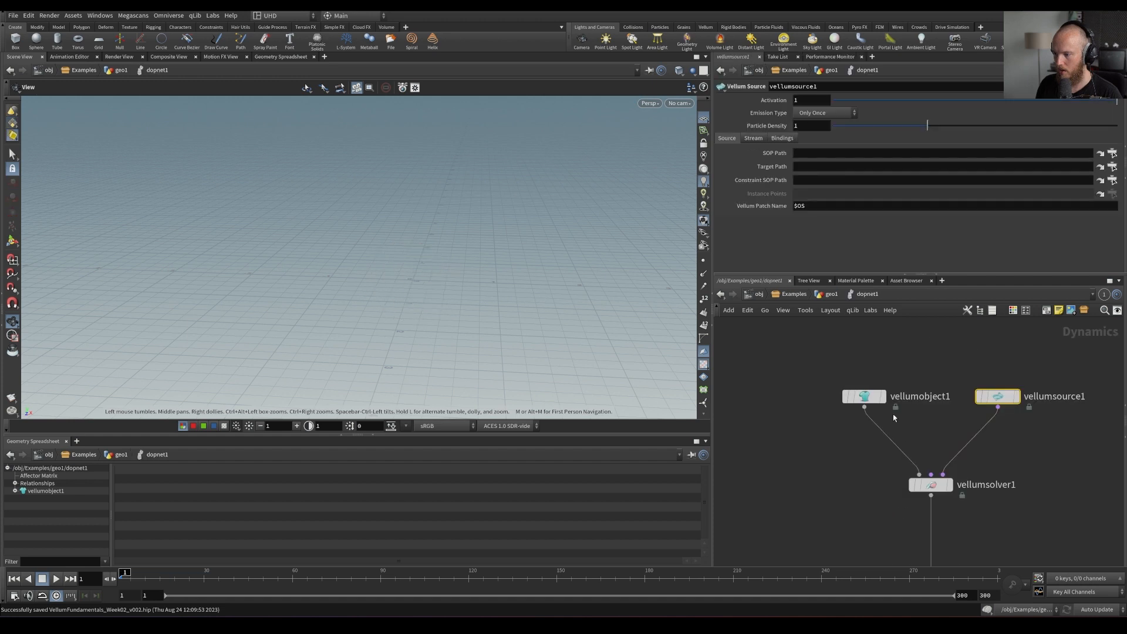
click(855, 153)
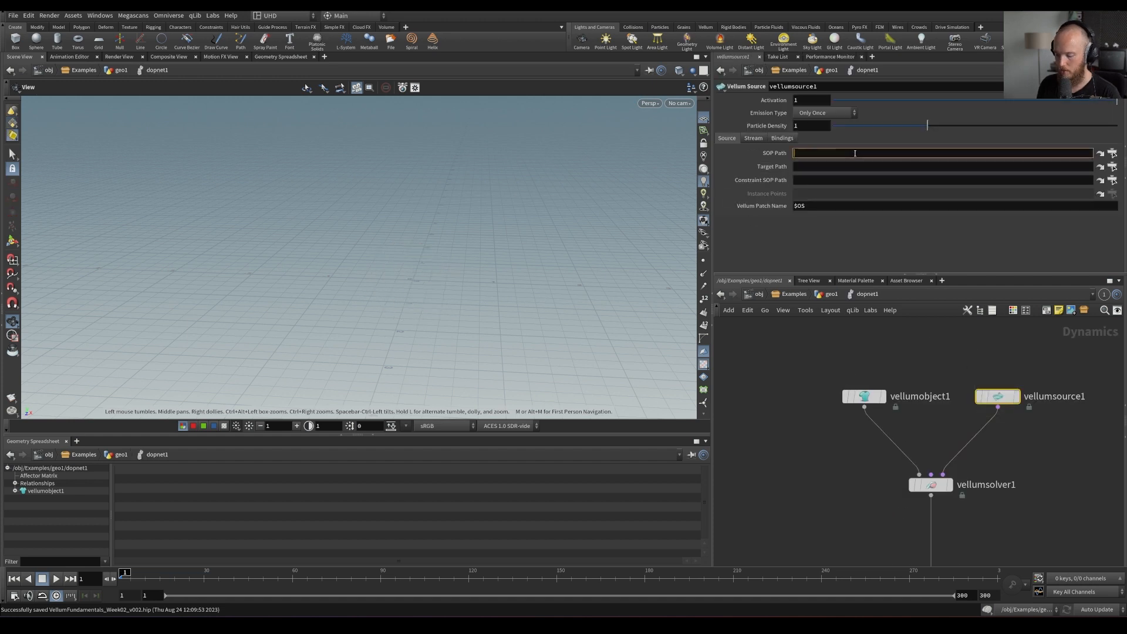
text(`opinin)
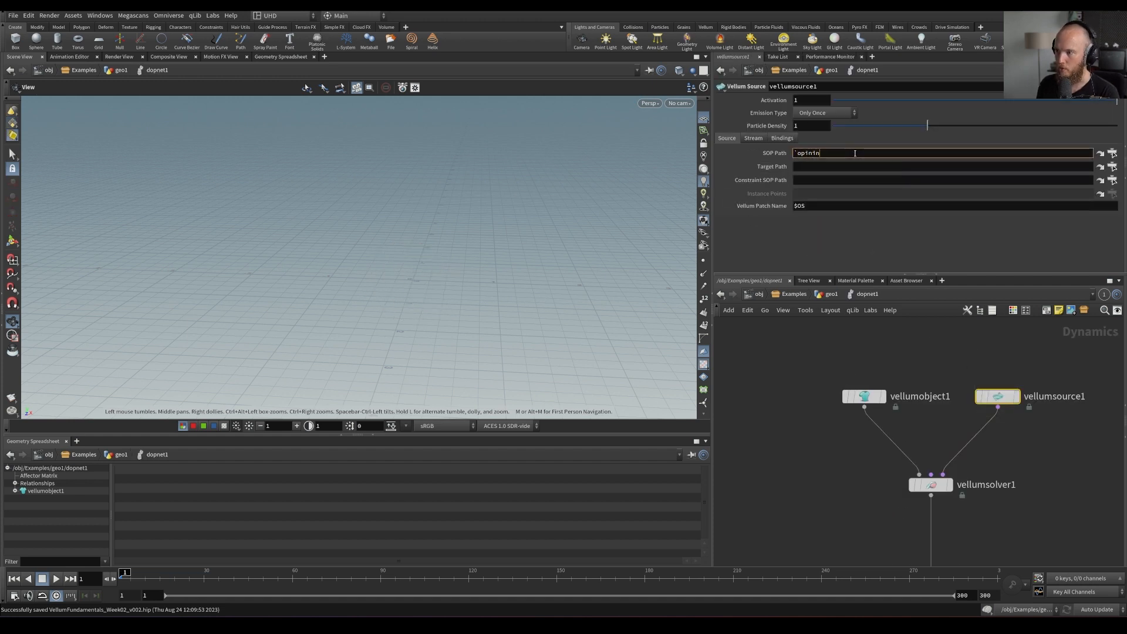
key(Down)
key(Down)
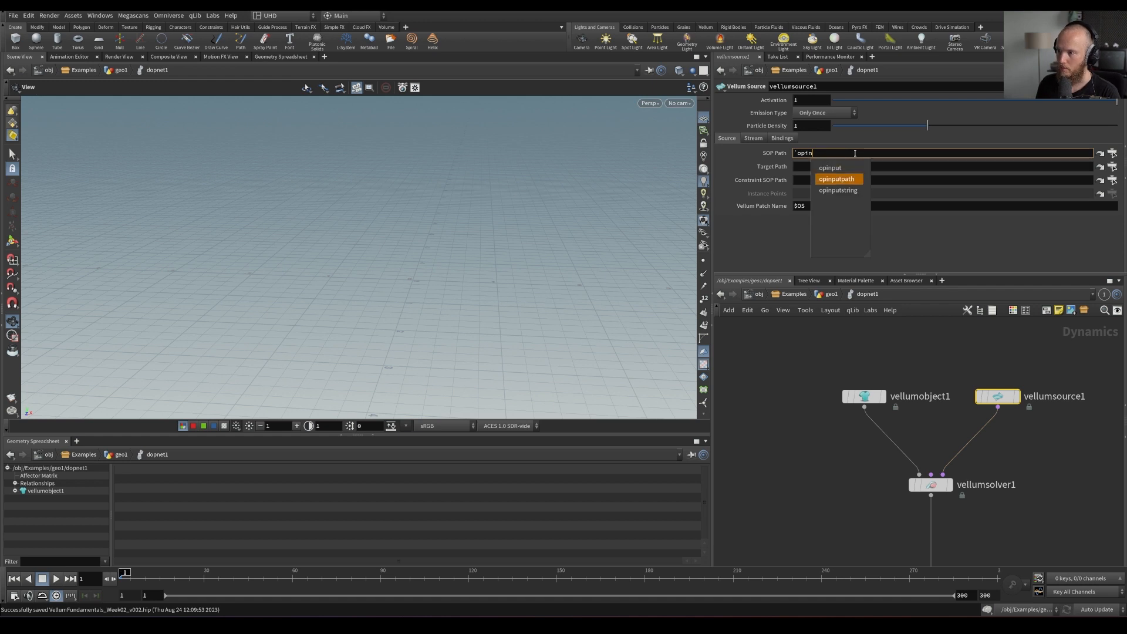
key(Return)
text(("..", 0)
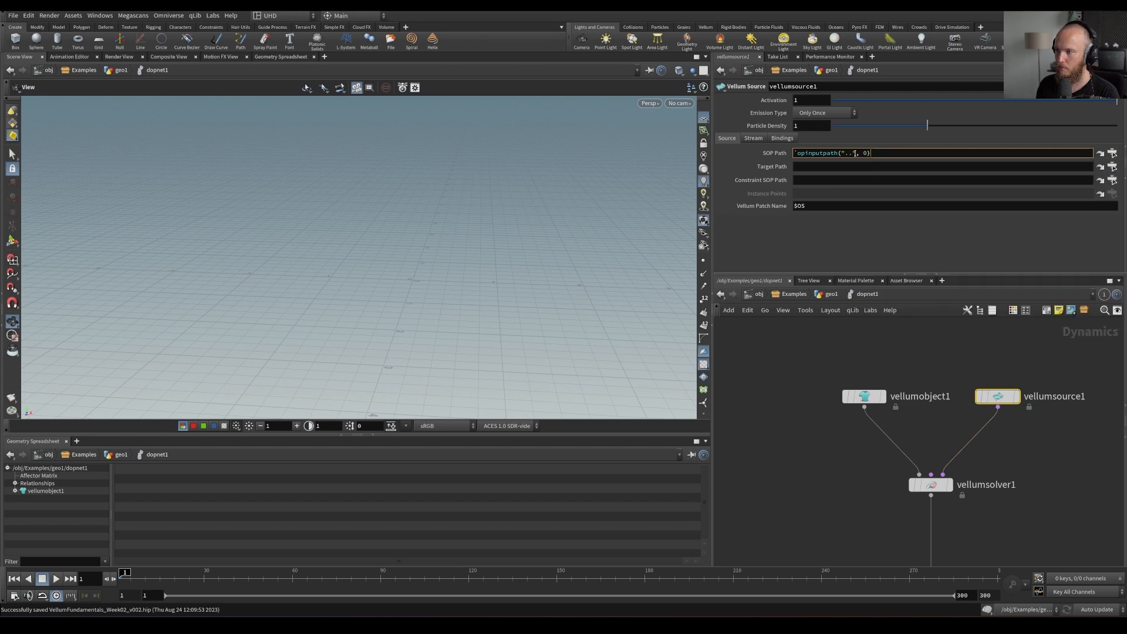
key(Return)
click(787, 153)
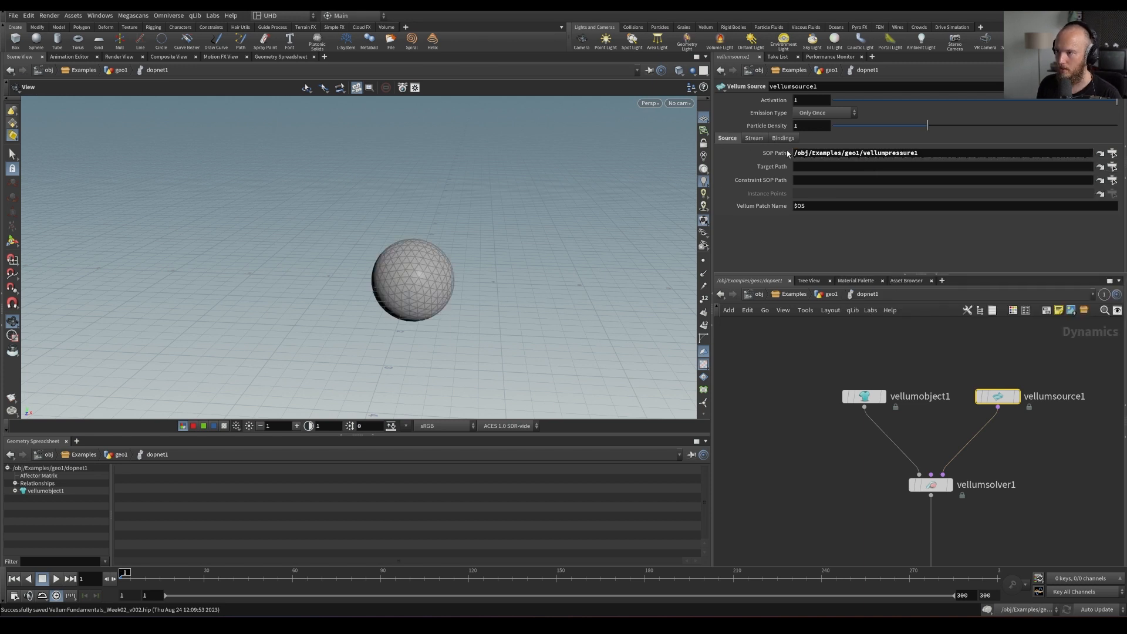
click(774, 153)
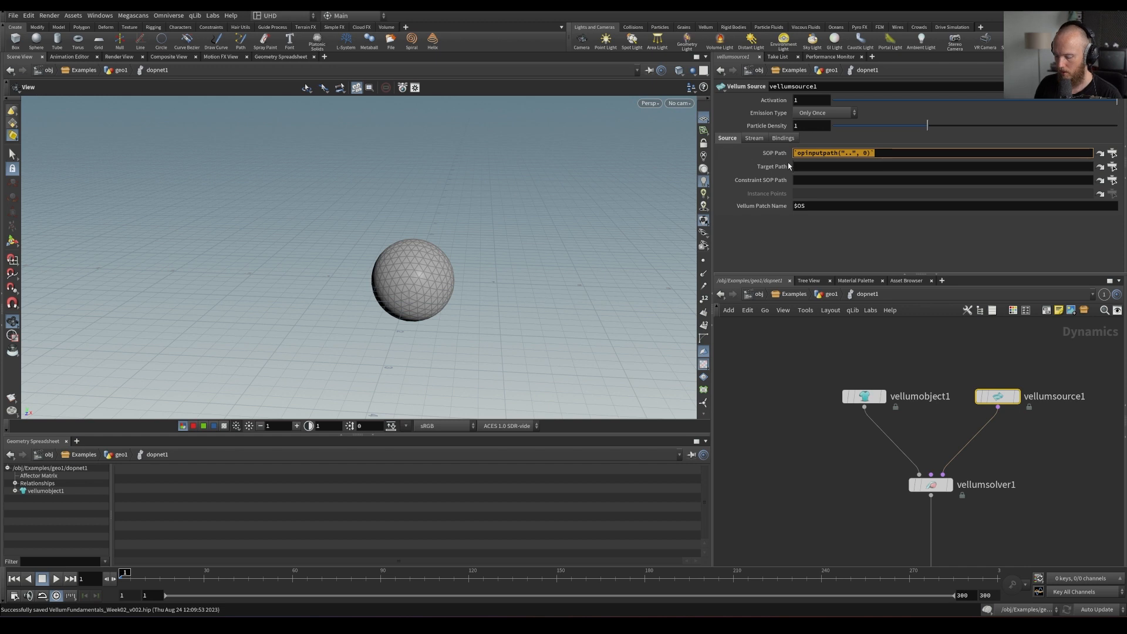
Set the Vellum Source's Constraint SOP Path to the expression `opinputpath("..", 1)`, save the file and test the simulation from the start
click(805, 181)
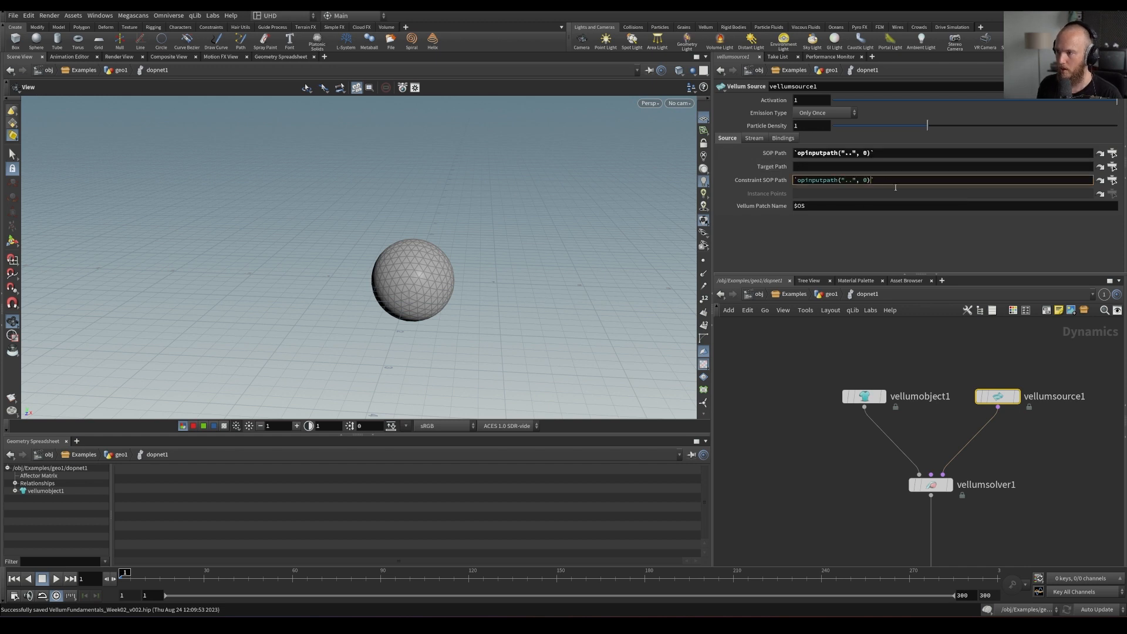
key(BackSpace)
text(1)
key(Return)
key(ctrl+s)
key(Up)
key(ctrl+Up)
Add a POP Force above the Vellum Solver and wire it into the solver's second input
middle_drag(886, 524, 821, 507)
click(821, 507)
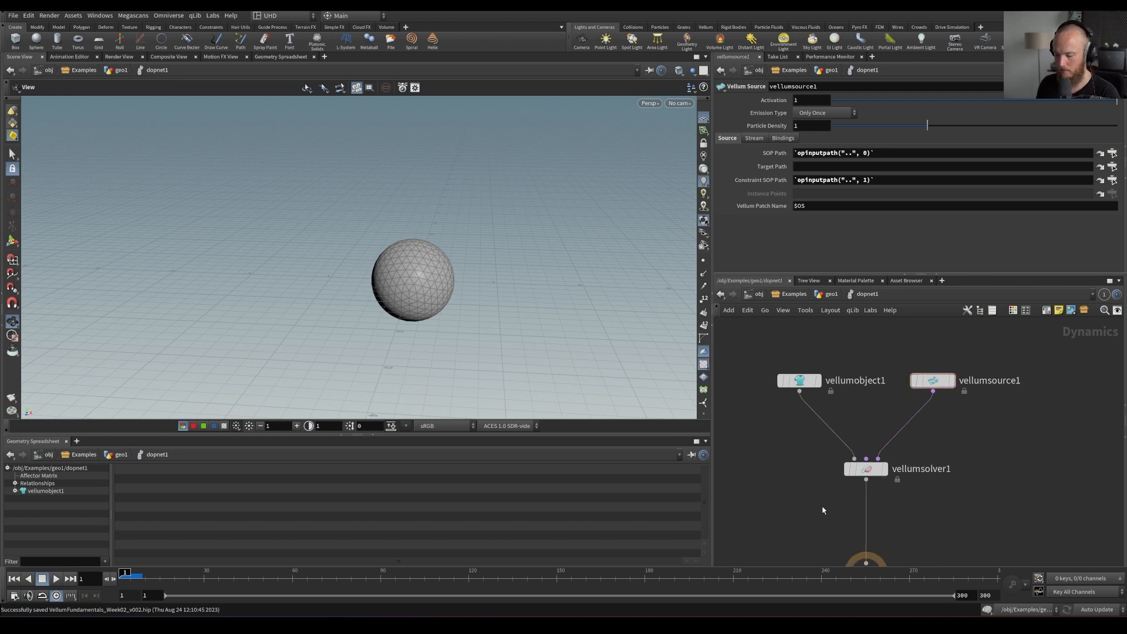
key(Tab)
text(popfo)
key(Return)
click(878, 341)
click(866, 348)
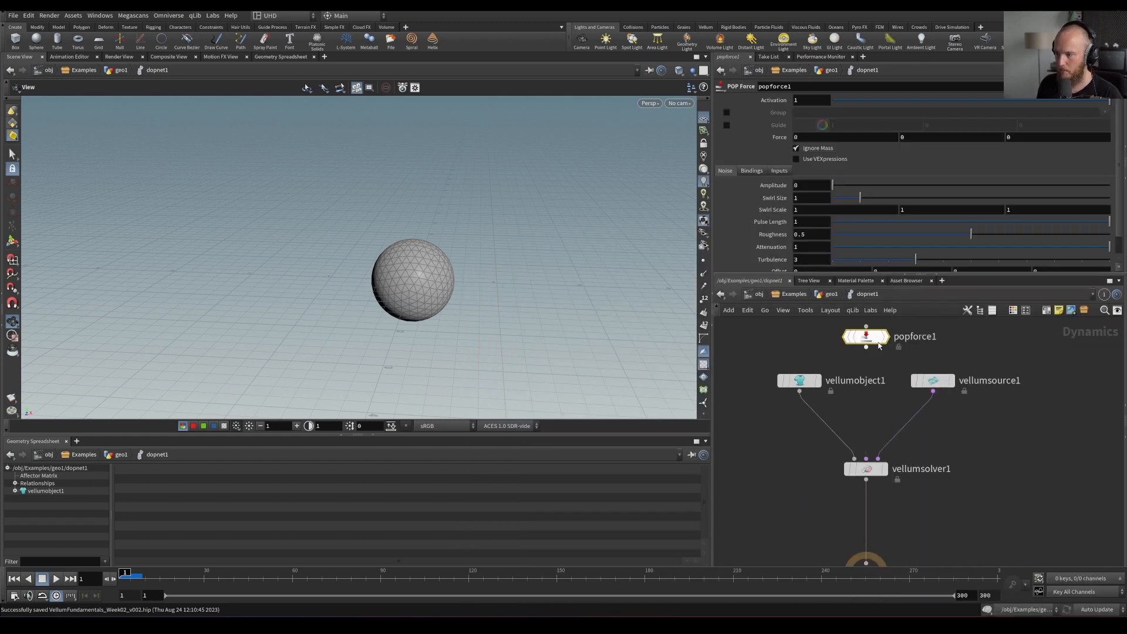
click(866, 458)
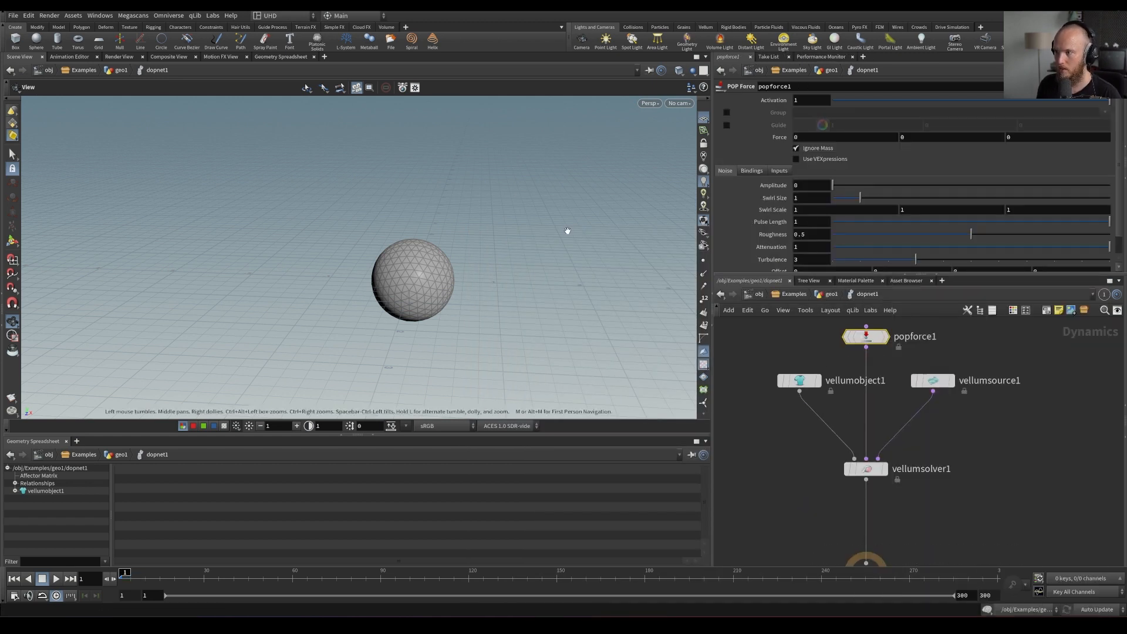
Set the POP Force's noise Amplitude to 1.55, play the simulation, rewind it and save the file
key(Up)
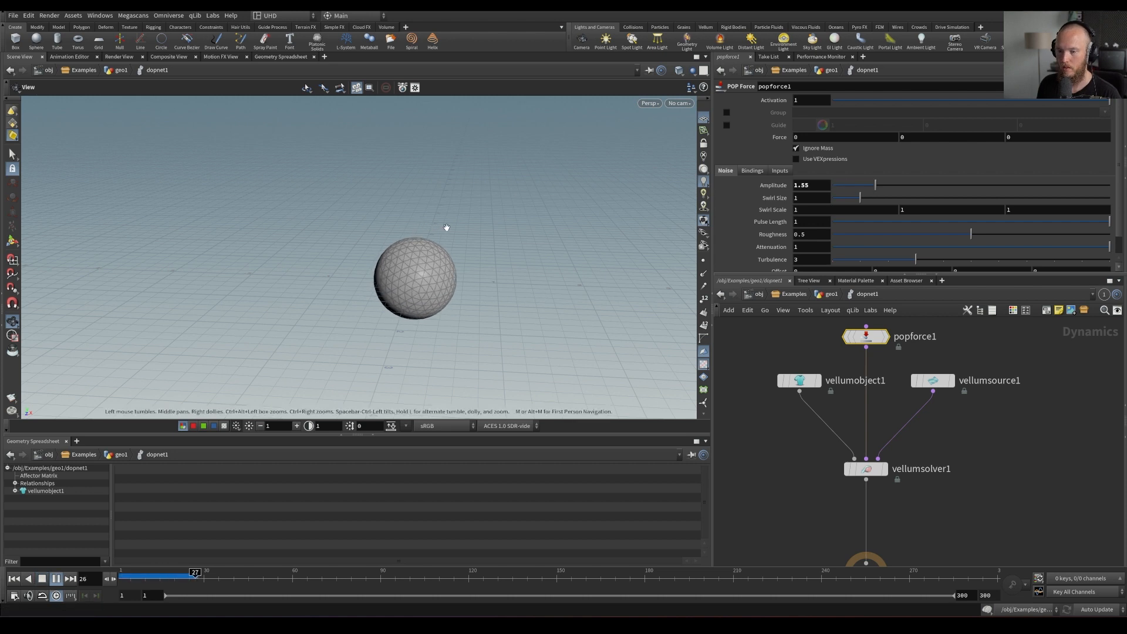
key(ctrl+Up)
key(ctrl+s)
Return to the geo1 network and space dopnet1 and vellumsolver1 apart side by side below vellumpressure1
key(u)
middle_drag(967, 457, 971, 470)
drag(965, 499, 986, 510)
middle_drag(934, 495, 886, 455)
drag(842, 477, 837, 477)
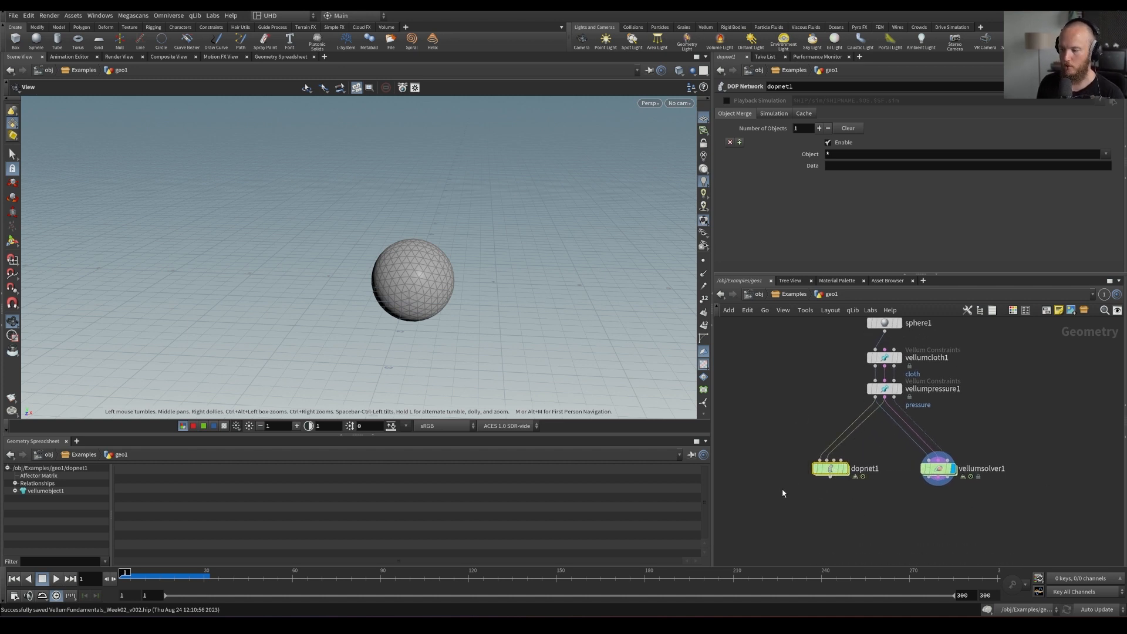
drag(938, 468, 959, 468)
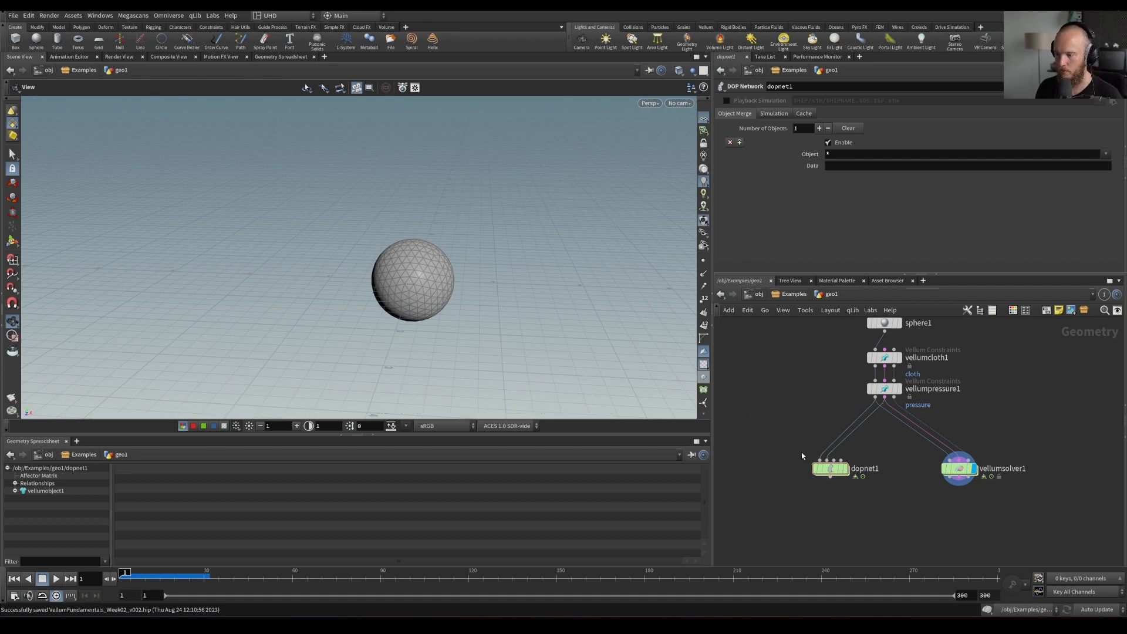
middle_drag(867, 441, 859, 443)
drag(951, 472, 954, 472)
drag(823, 472, 824, 472)
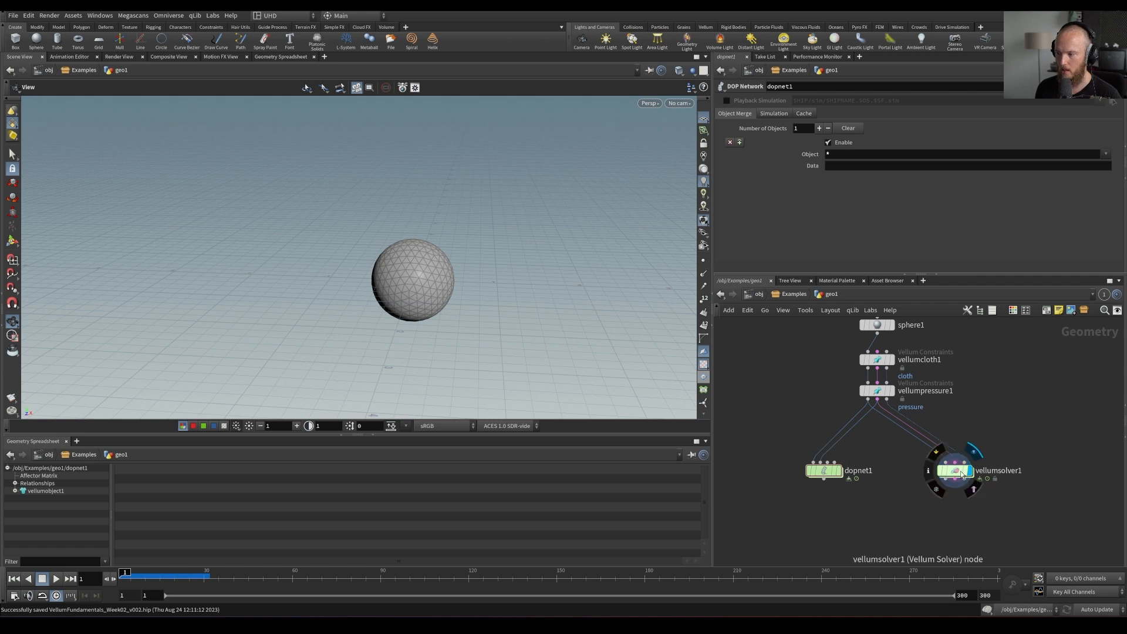
drag(824, 470, 828, 470)
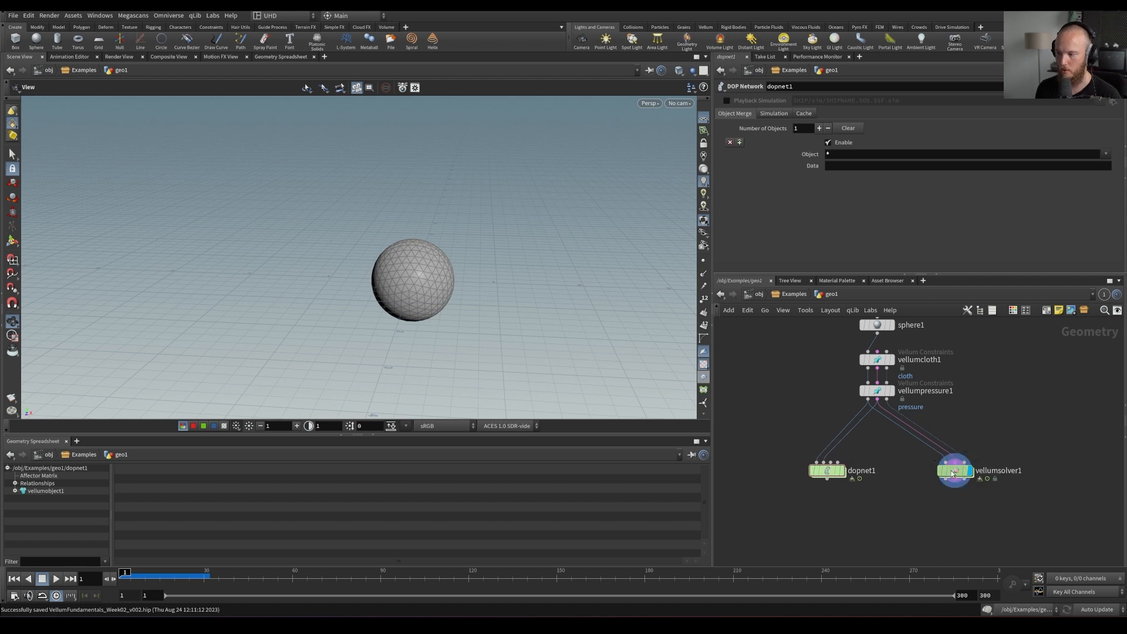
Look inside vellumsolver1 at its FORCE and SOURCE outputs and return to the geo1 network
double_click(952, 474)
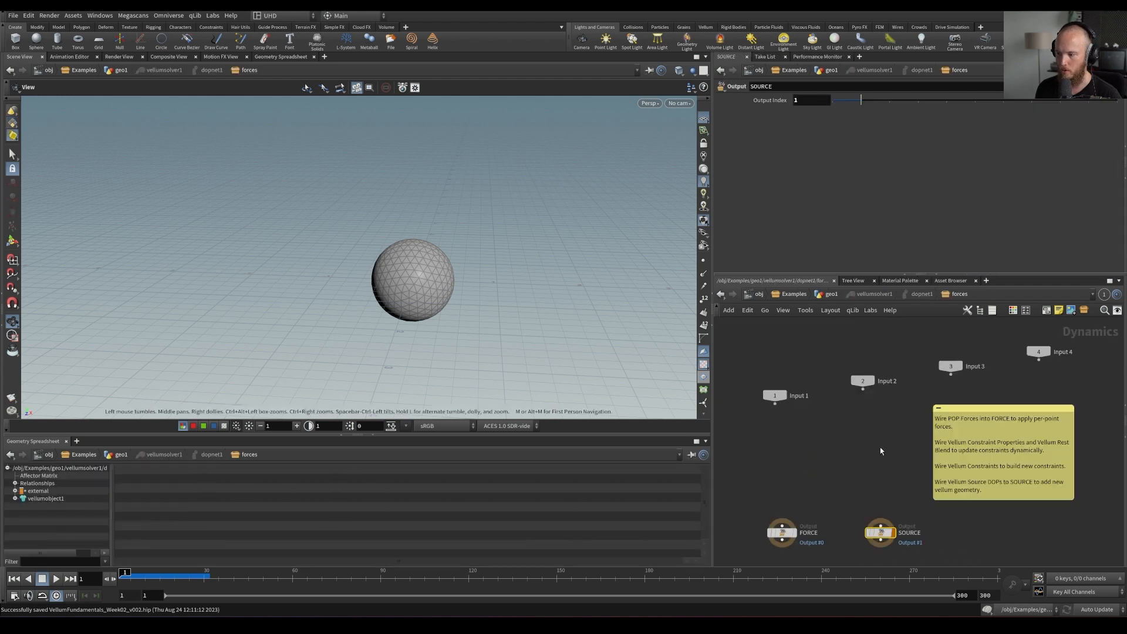
click(796, 294)
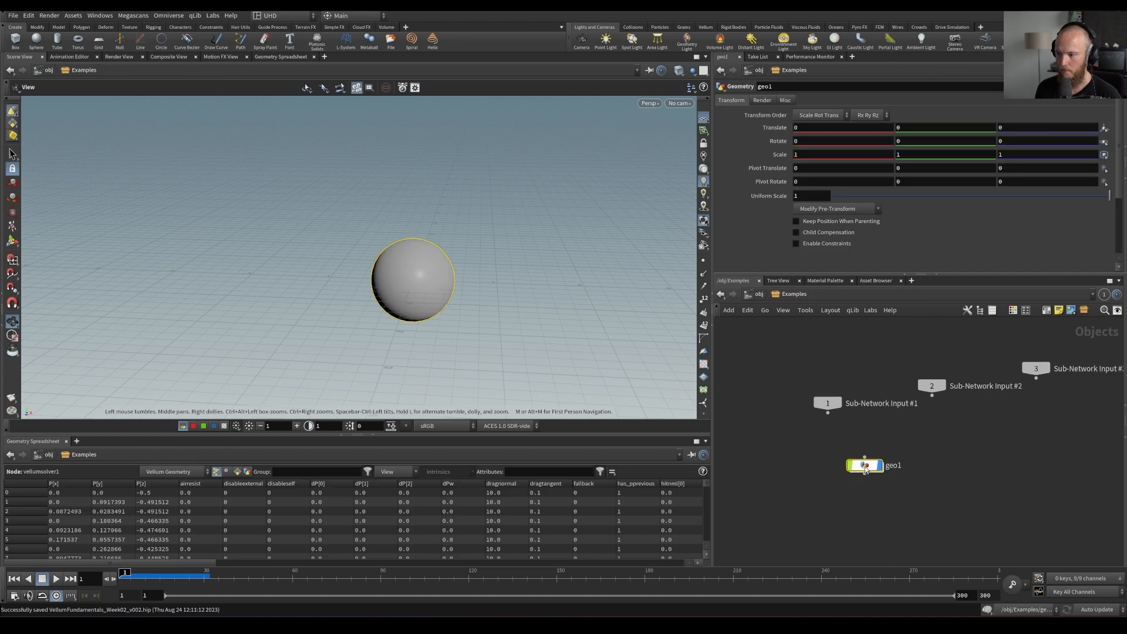
double_click(865, 466)
key(Escape)
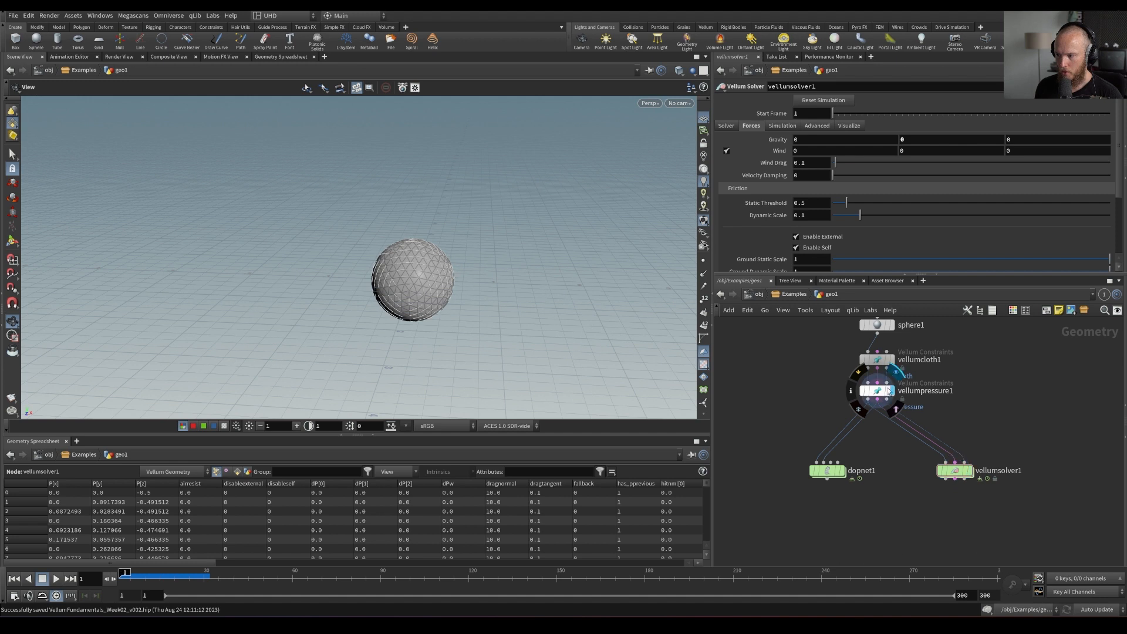
Add a Null beside vellumpressure1, wire it to the constraint geometry output and display it with primitive attributes in the spreadsheet
click(876, 390)
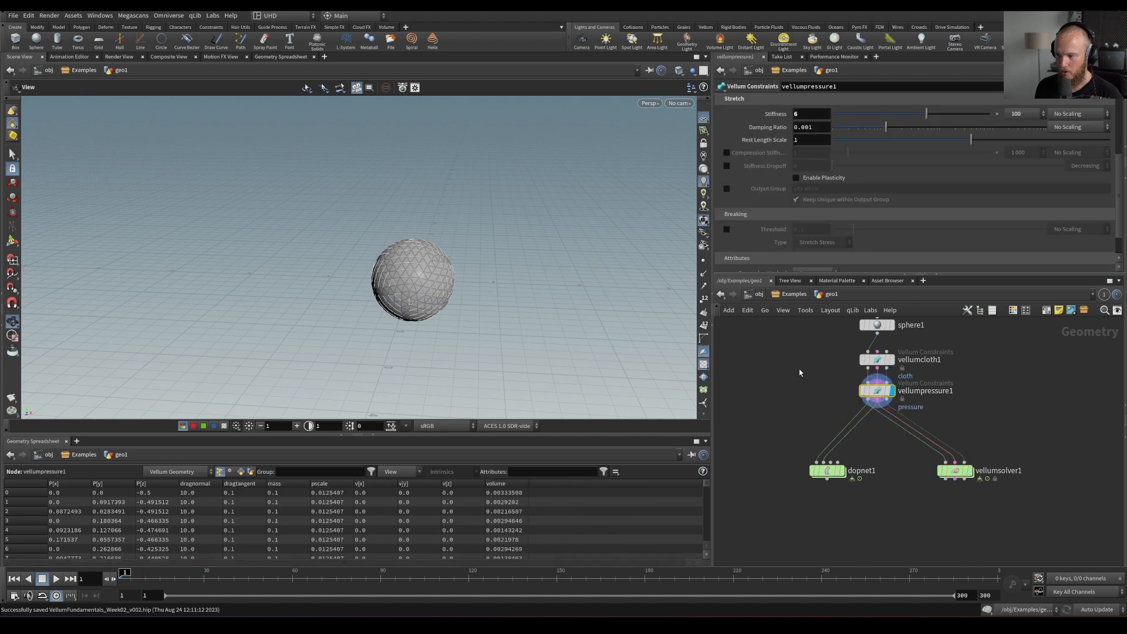
click(241, 472)
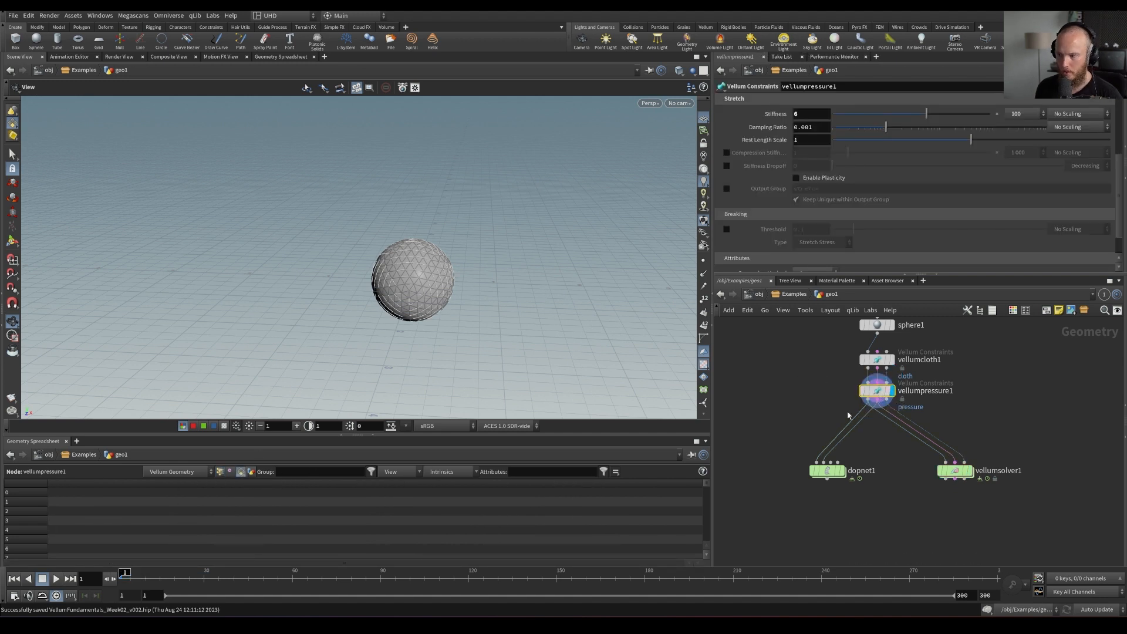
key(Tab)
text(null)
key(Return)
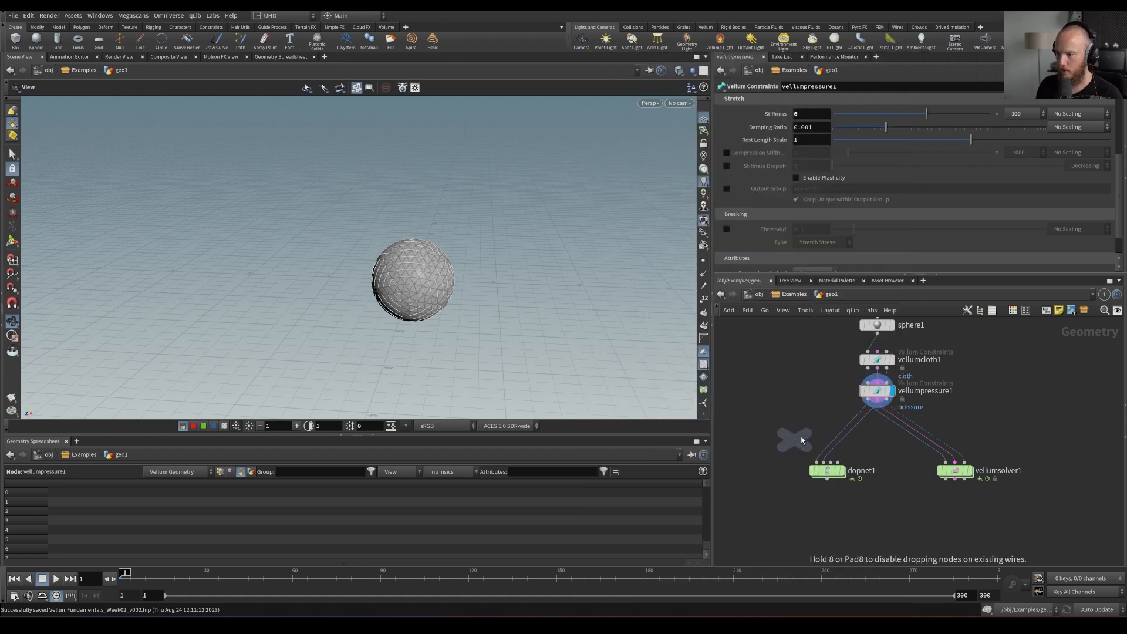
click(801, 418)
click(819, 407)
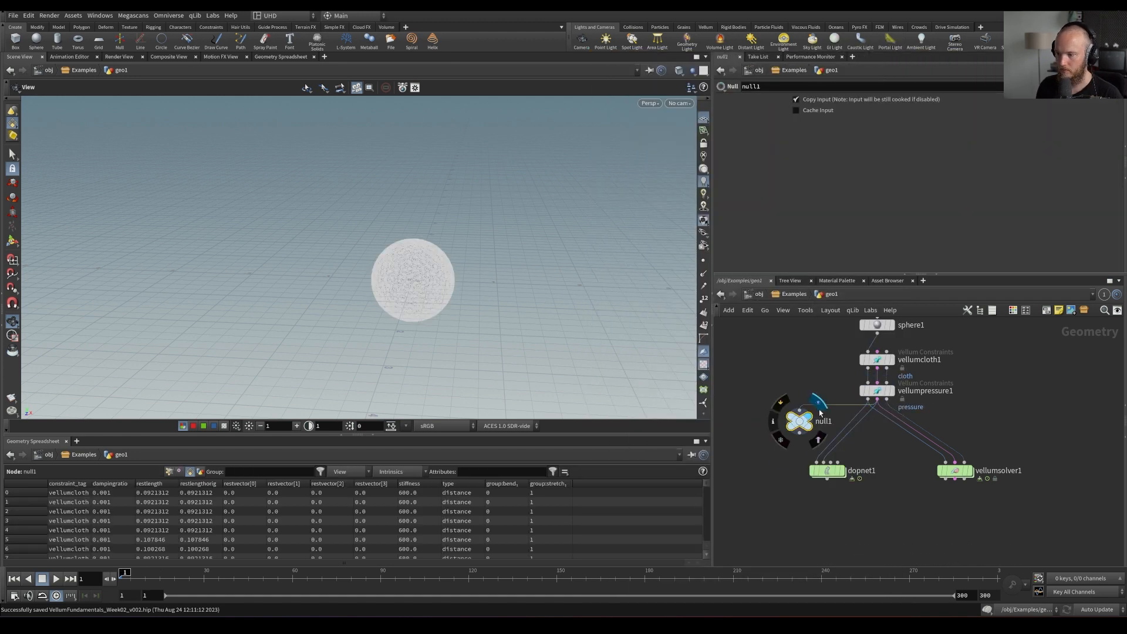
Enlarge the Geometry Spreadsheet and limit its columns to group attributes only
drag(290, 435, 313, 309)
click(340, 347)
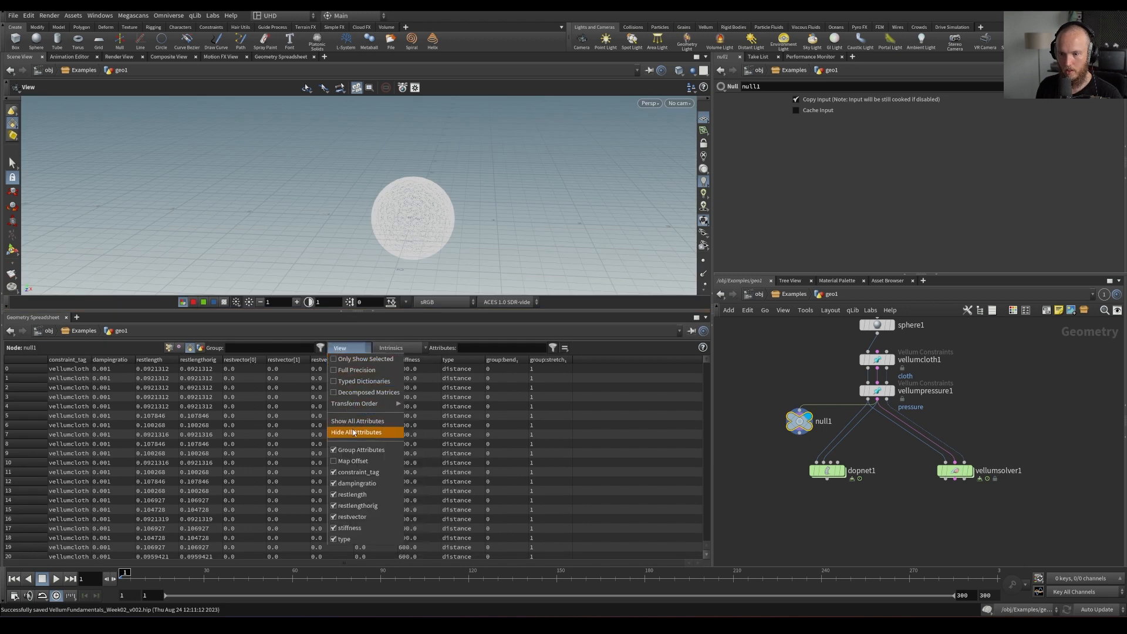
click(352, 432)
click(344, 347)
click(355, 450)
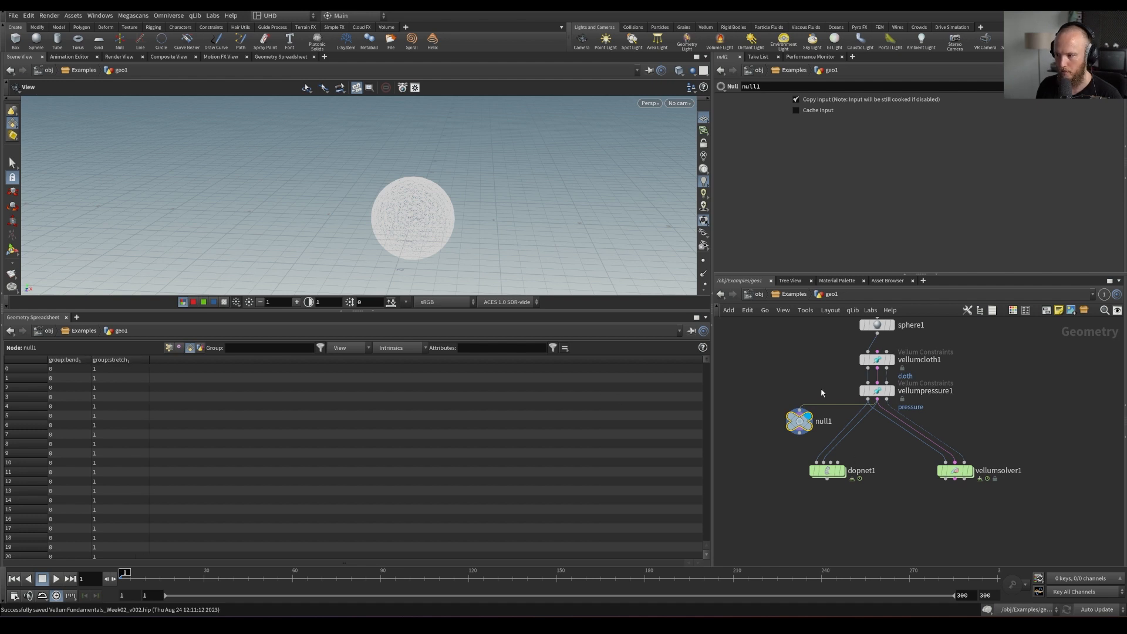
Check the Output Group settings on vellumpressure1 and vellumcloth1
click(877, 391)
drag(1117, 215, 1114, 284)
click(877, 360)
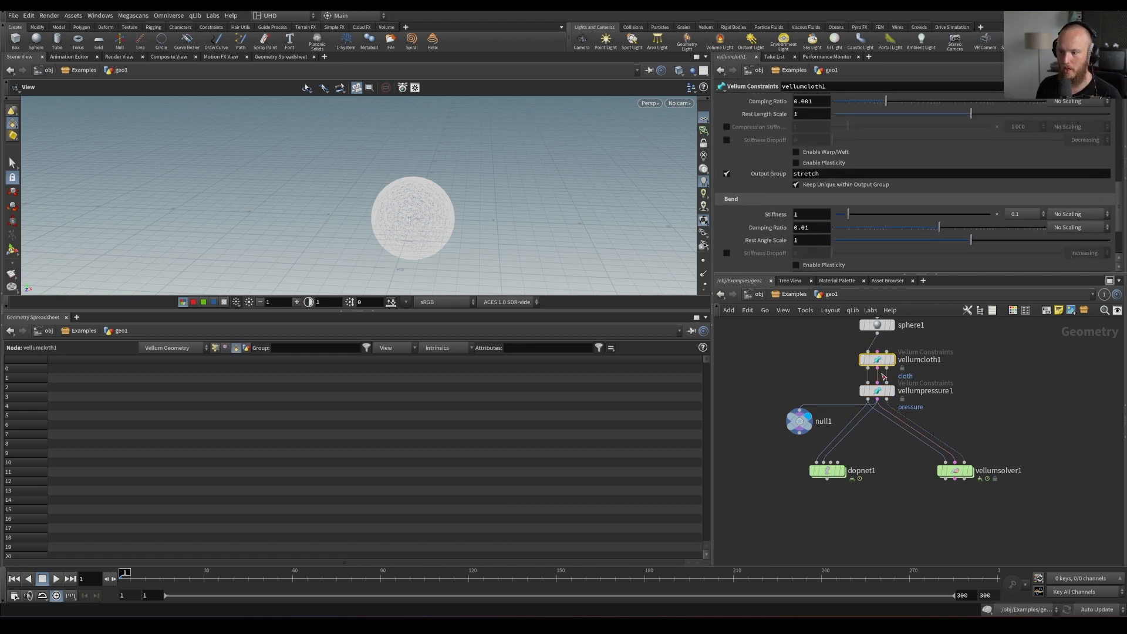
Display vellumcloth1 and inspect the sphere's cloth constraints up close in the viewport
click(890, 359)
drag(476, 244, 460, 367)
drag(476, 275, 428, 257)
right_drag(428, 257, 568, 274)
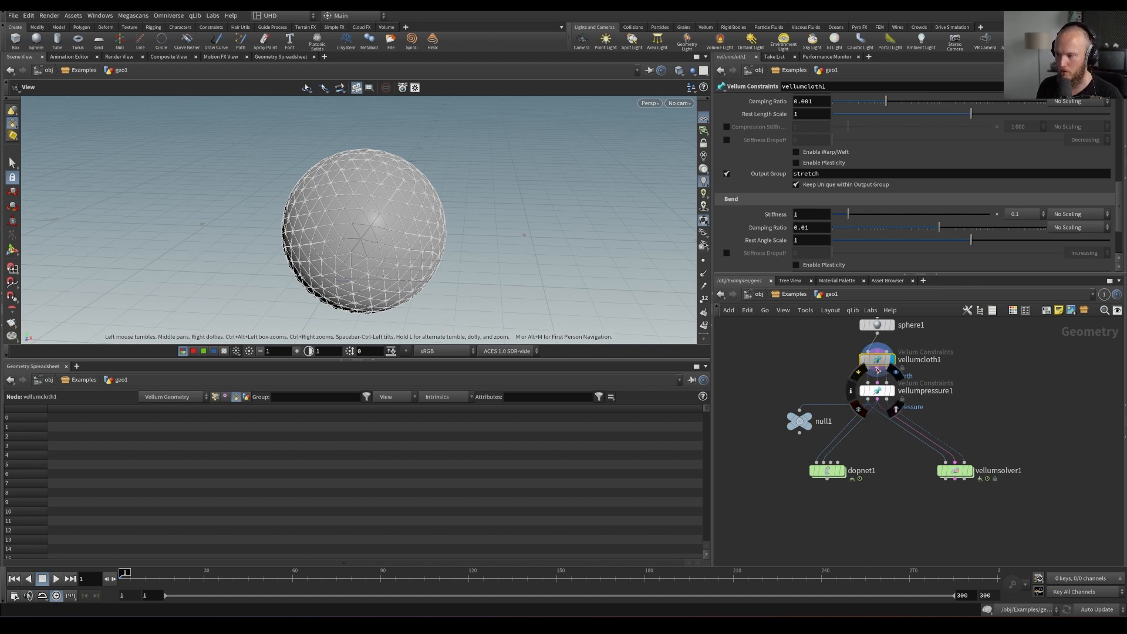
drag(278, 254, 383, 242)
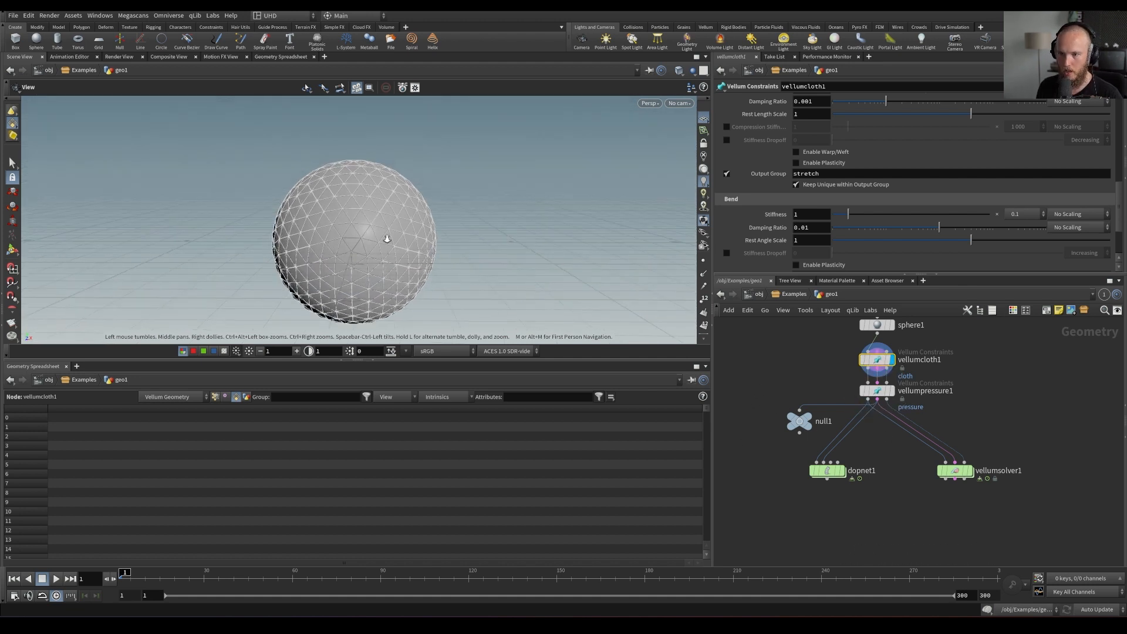
right_drag(383, 249, 476, 176)
Rewire null1 to vellumcloth1's constraint geometry output and display the constraints
click(876, 373)
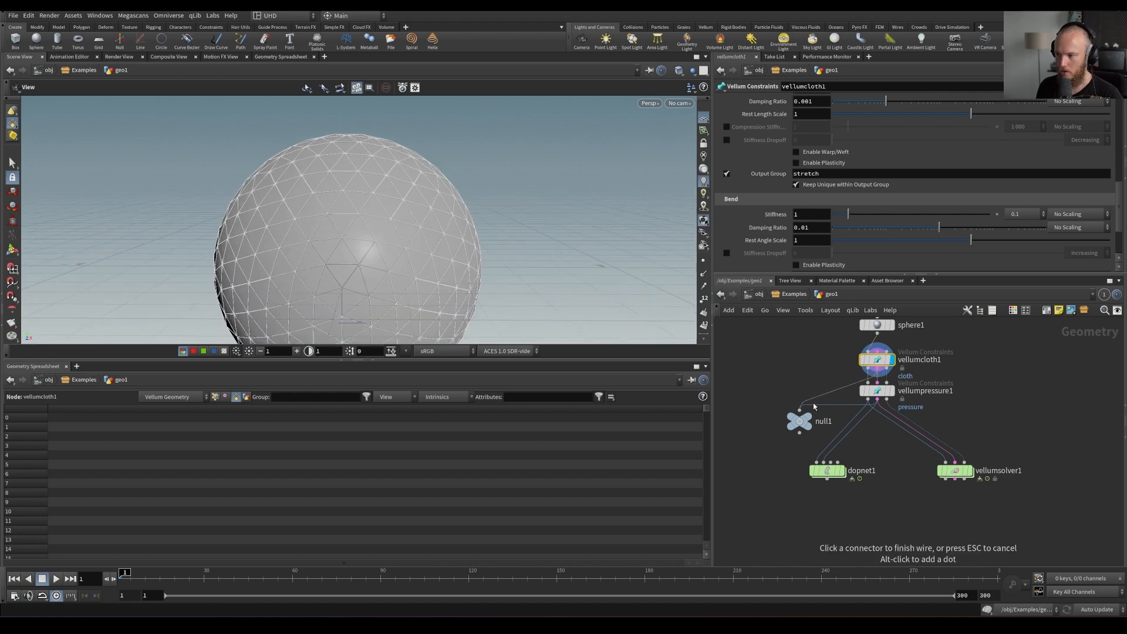
click(800, 409)
click(812, 421)
drag(377, 230, 446, 203)
drag(377, 203, 353, 205)
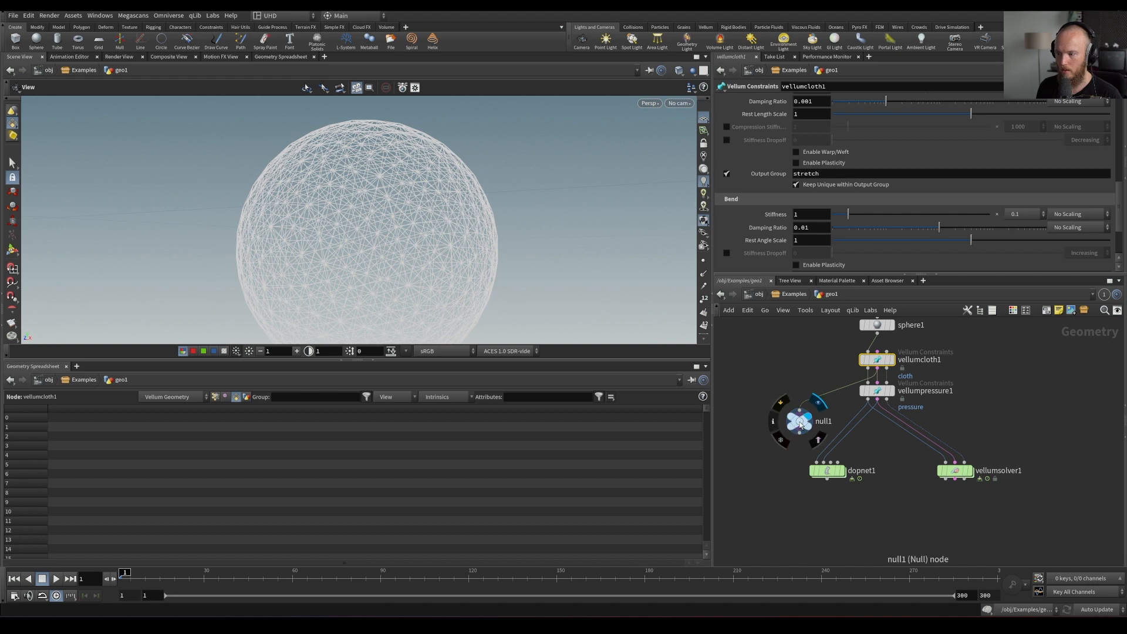
Rewire null1 to vellumcloth1's first output and show its point attributes in the spreadsheet
click(799, 420)
click(867, 370)
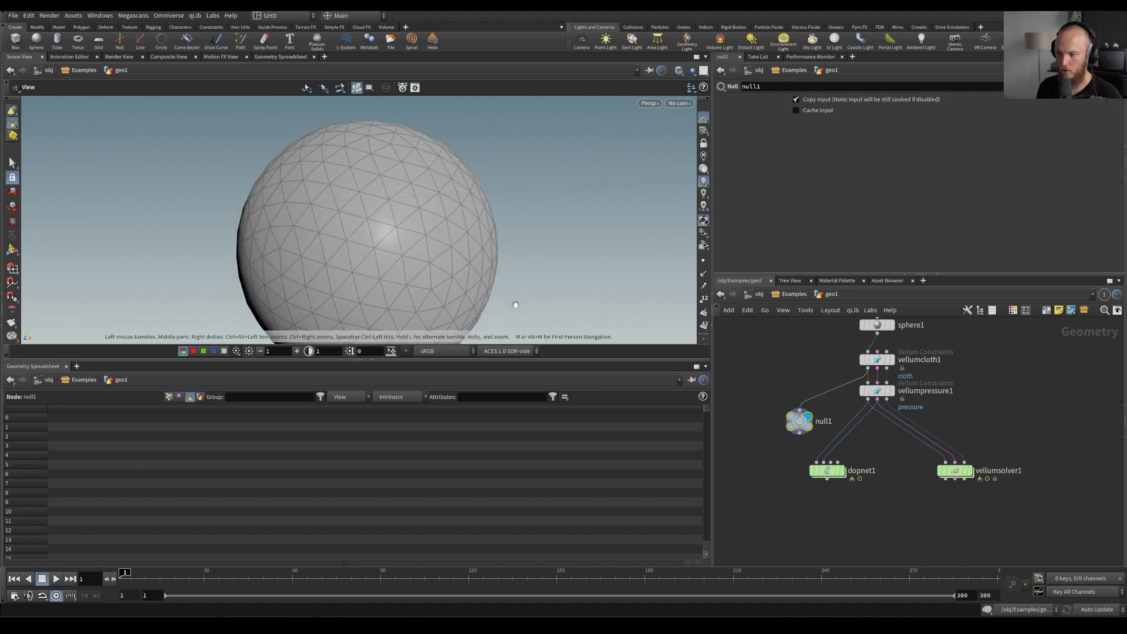
click(169, 397)
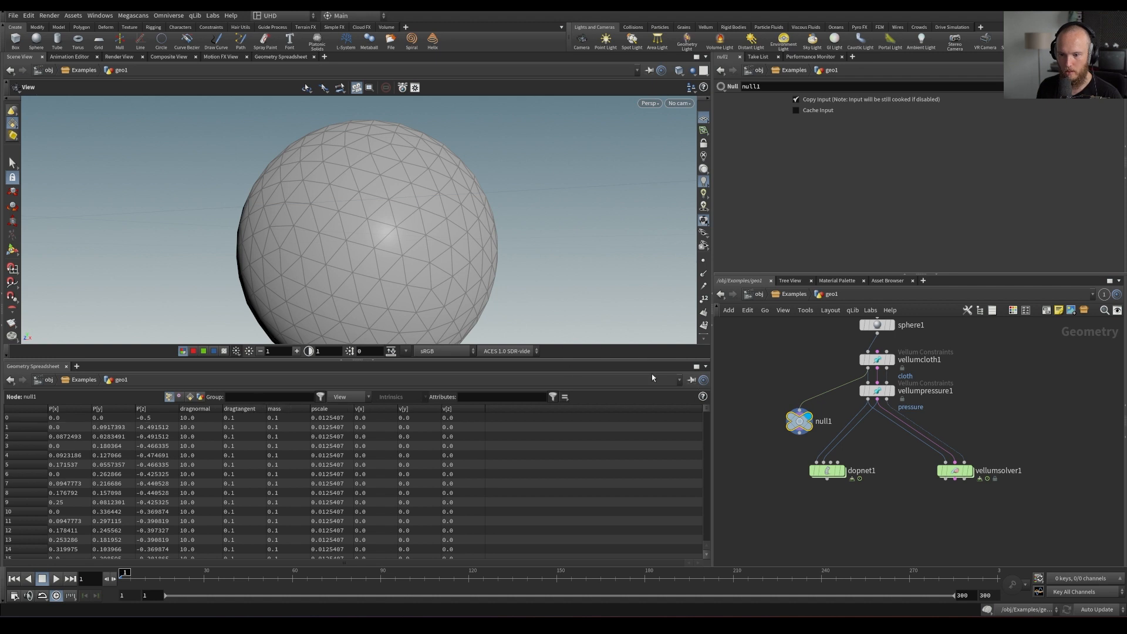
Switch null1 back to vellumcloth1's constraint geometry output and inspect the constraint wireframe up close
click(863, 376)
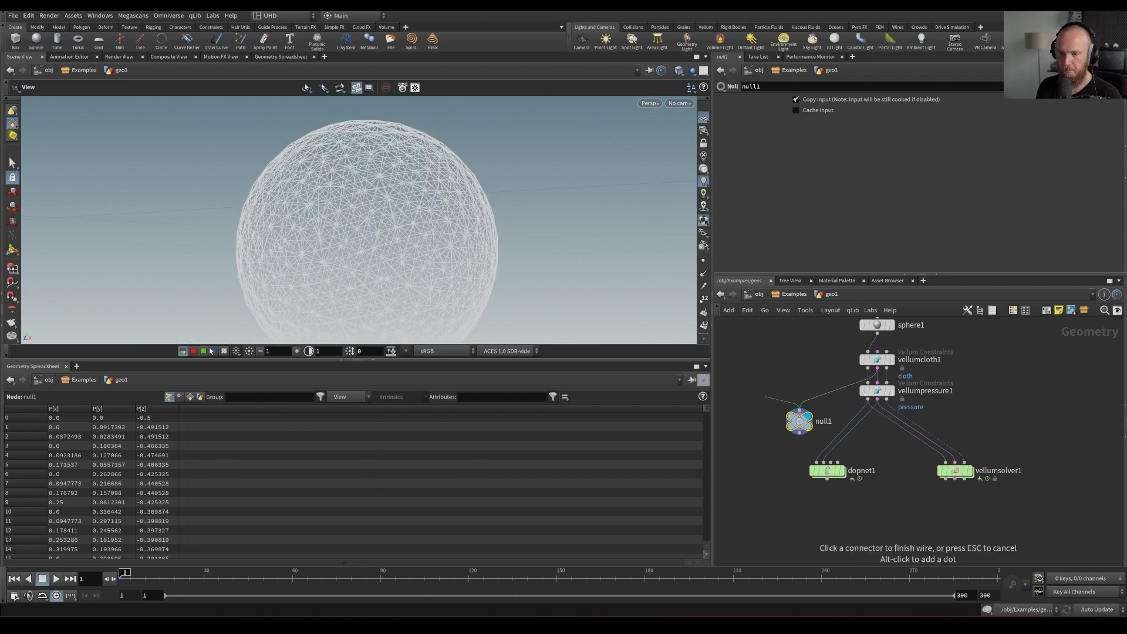
drag(405, 231, 379, 238)
scroll(436, 236, up, 3)
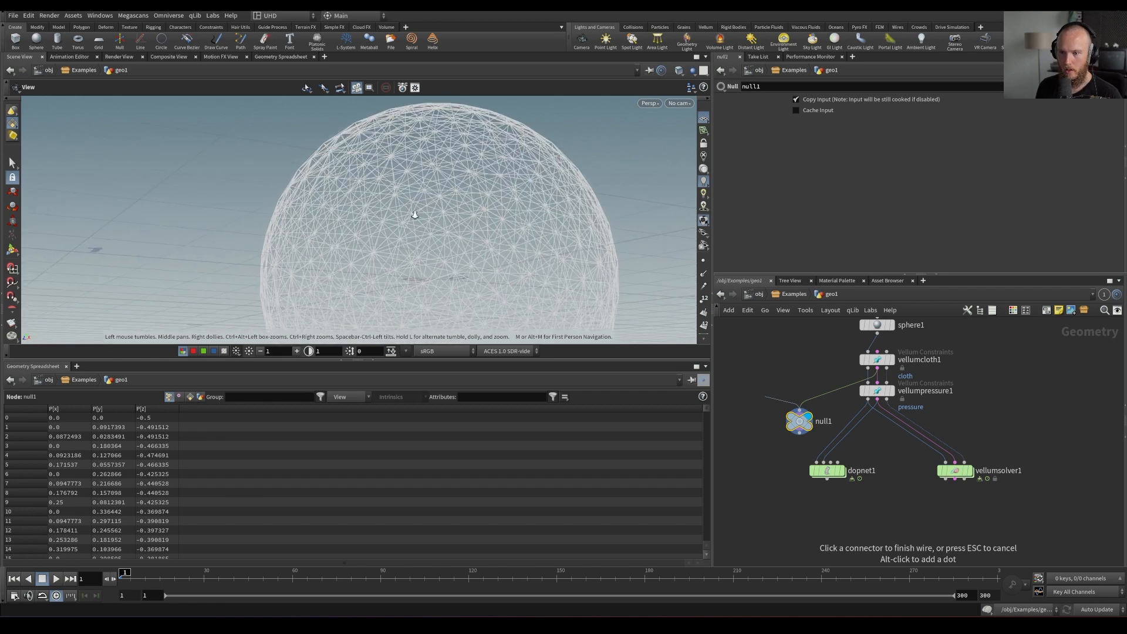
scroll(436, 236, up, 5)
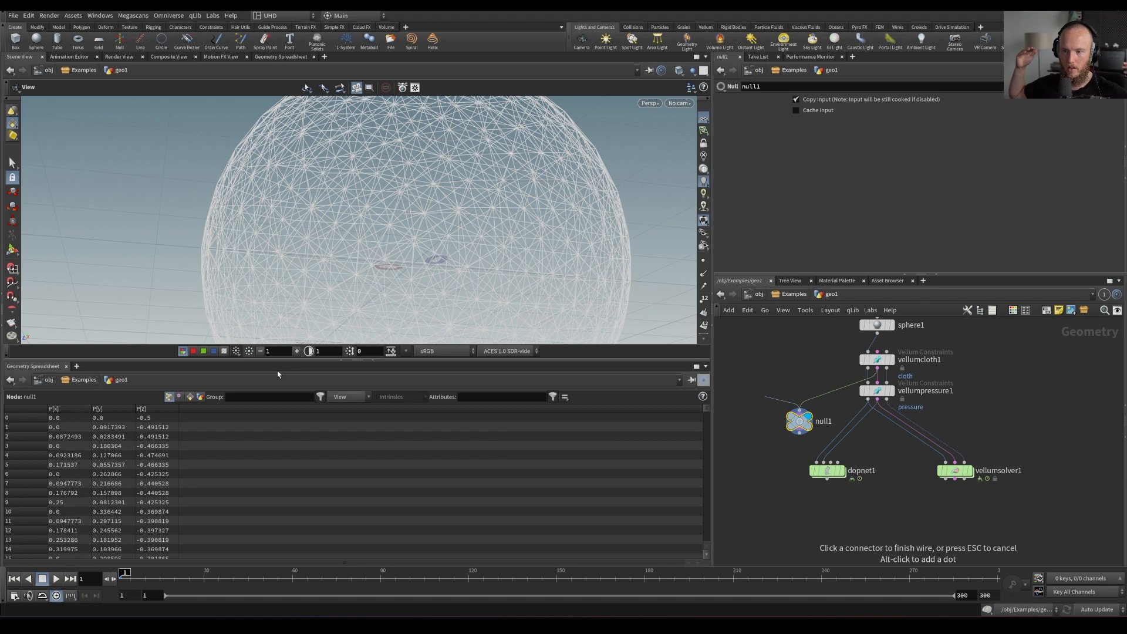
Wire null1 to vellumpressure1's constraint geometry output and show all of its primitive attributes in the spreadsheet
click(191, 397)
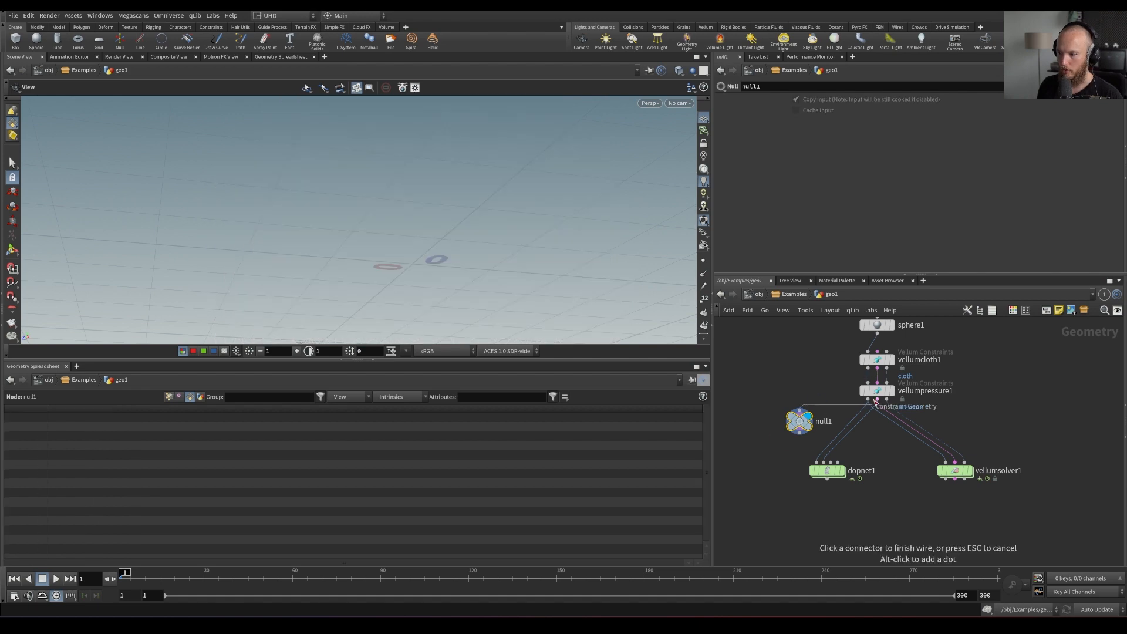
click(876, 399)
click(346, 397)
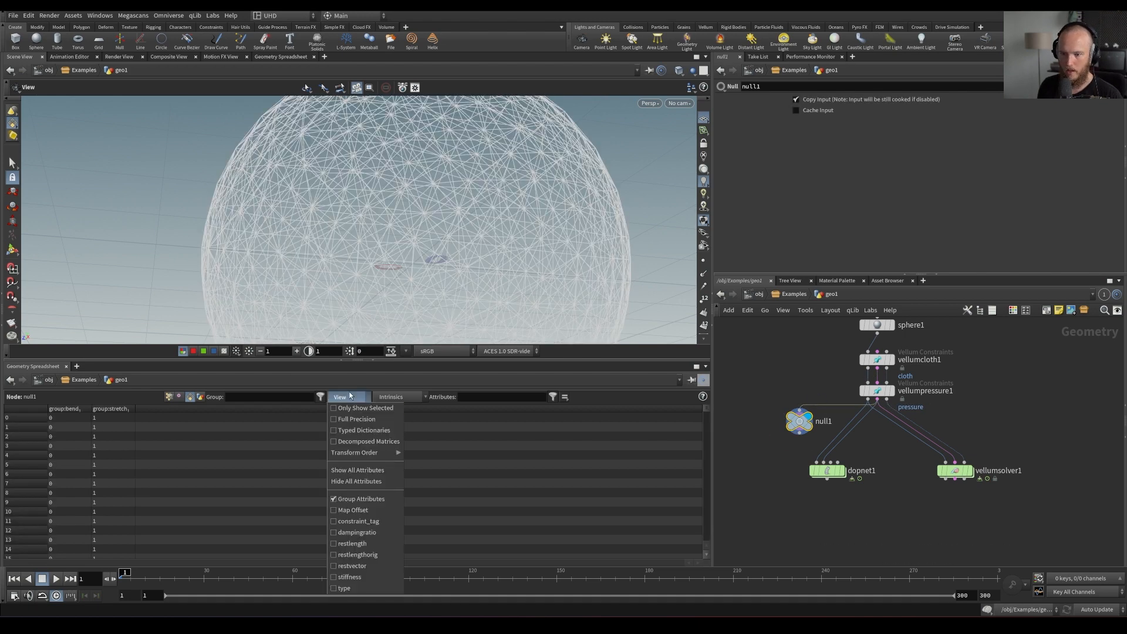
click(353, 470)
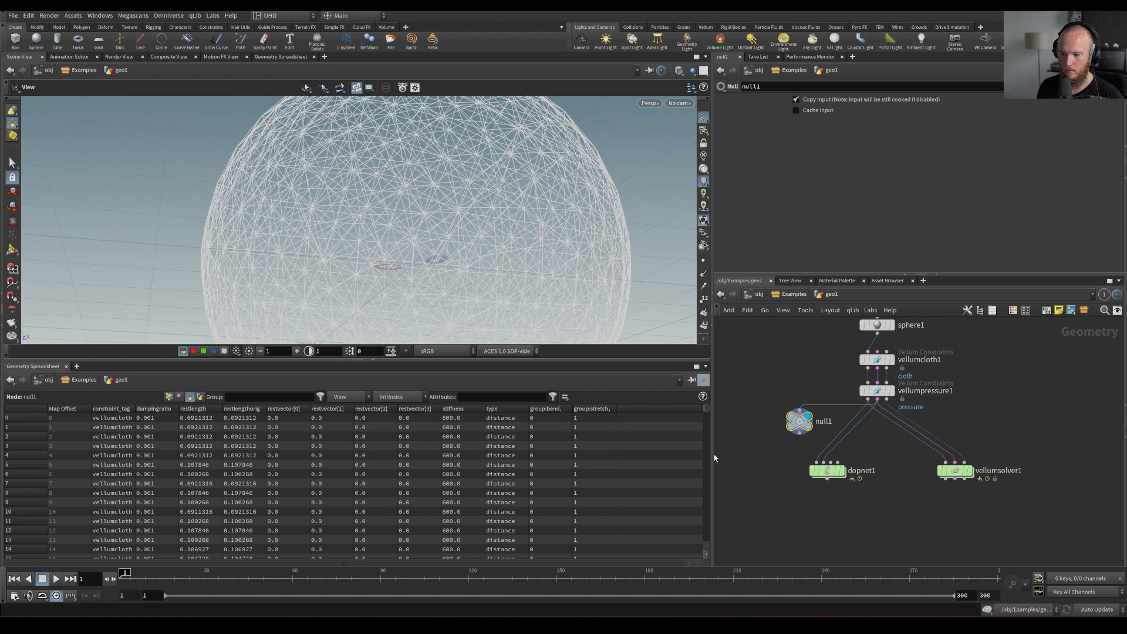
mouse_move(706, 407)
mouse_down()
mouse_move(696, 510)
mouse_move(701, 410)
mouse_up()
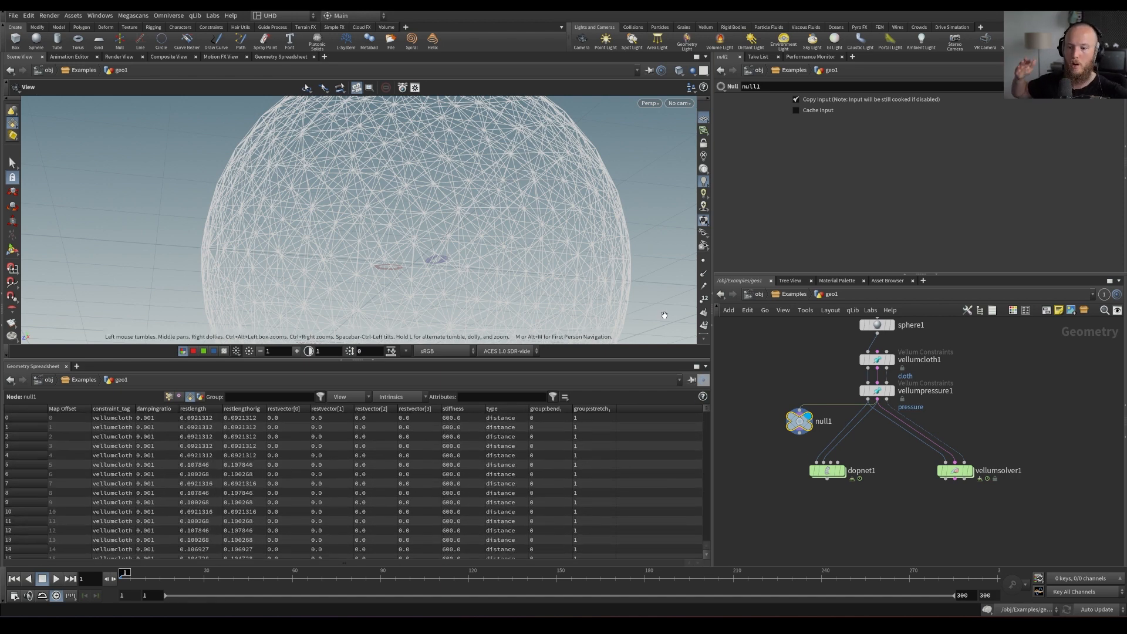
Reconnect null1 to vellumpressure1's constraint geometry output and place the Null beside dopnet1
click(877, 391)
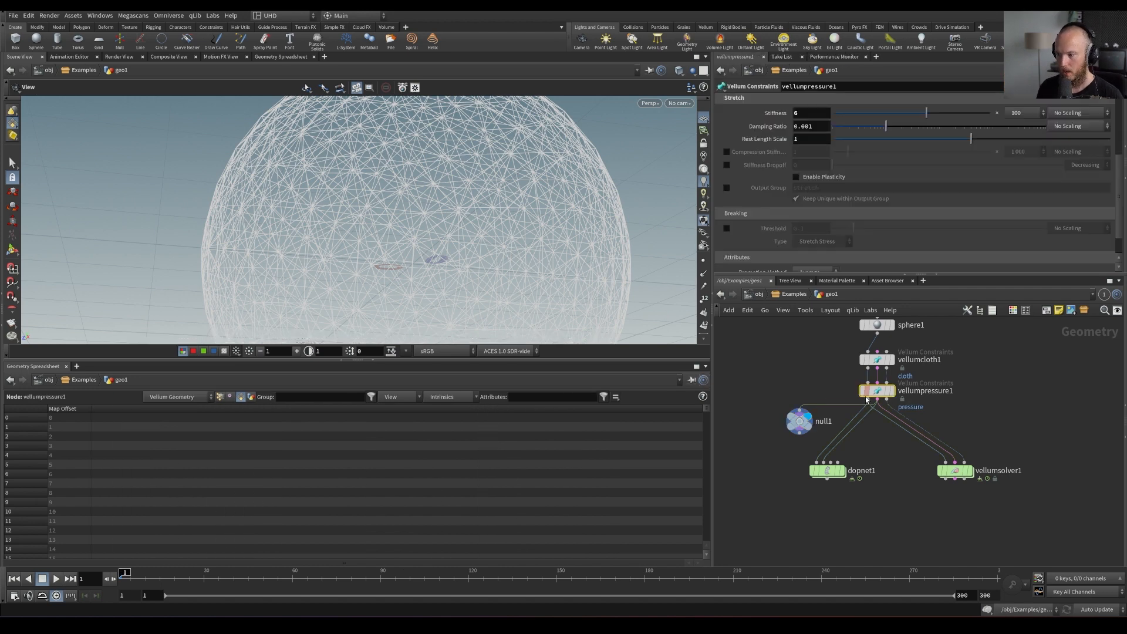
click(877, 400)
click(800, 411)
drag(799, 421, 760, 453)
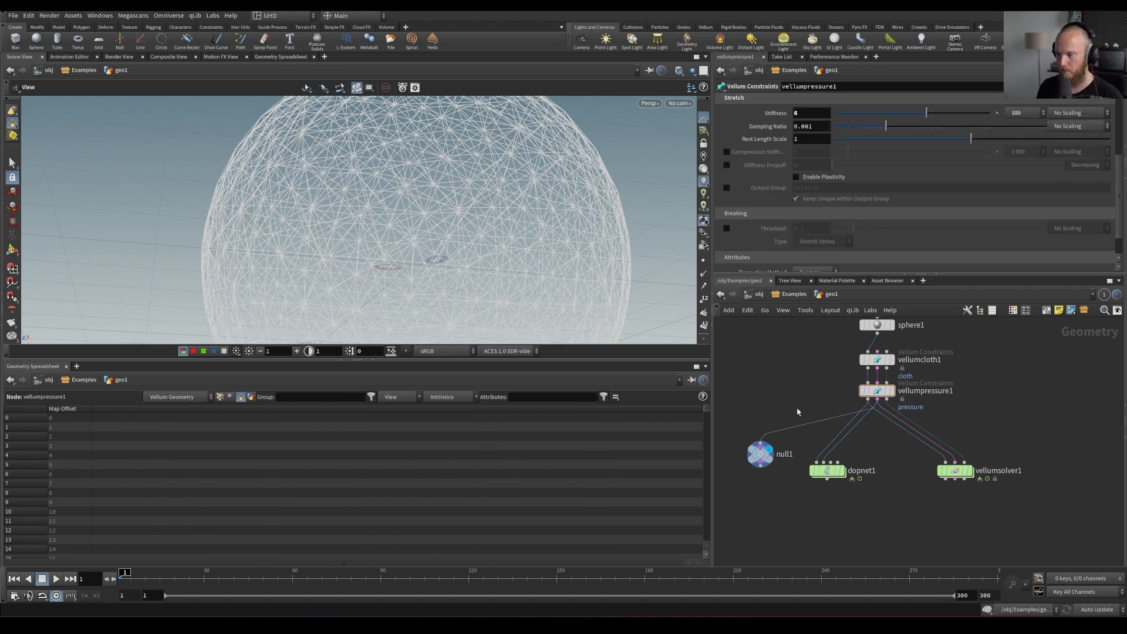
Enable the output group on vellumpressure1's stretch constraints, name it pressure, and save the scene
click(726, 187)
double_click(890, 188)
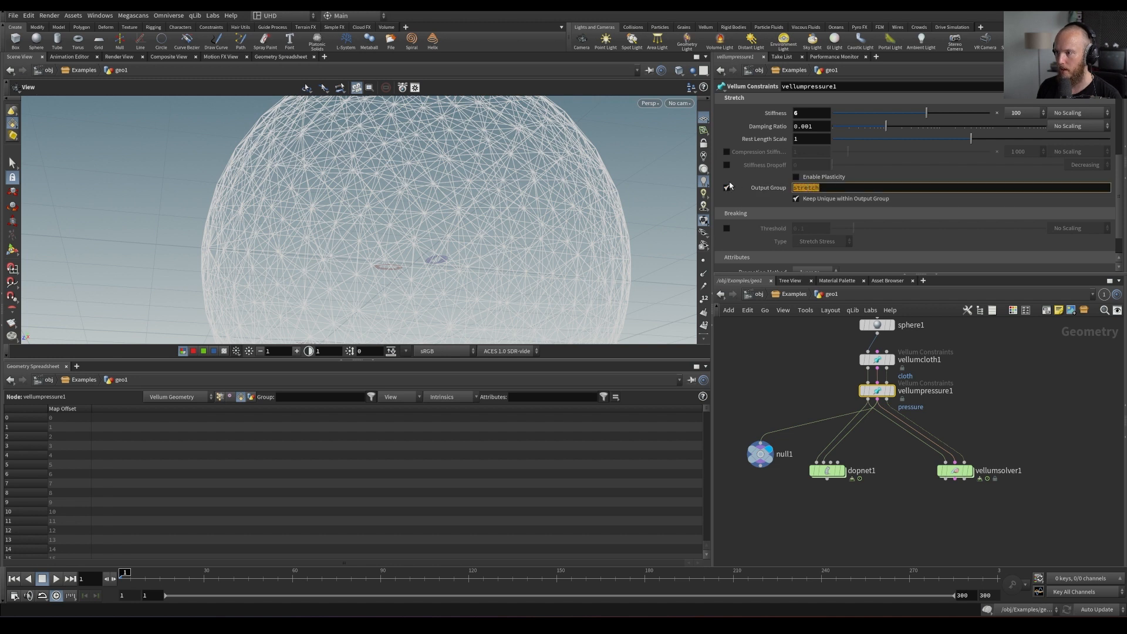
text(pressure)
key(Return)
key(ctrl+s)
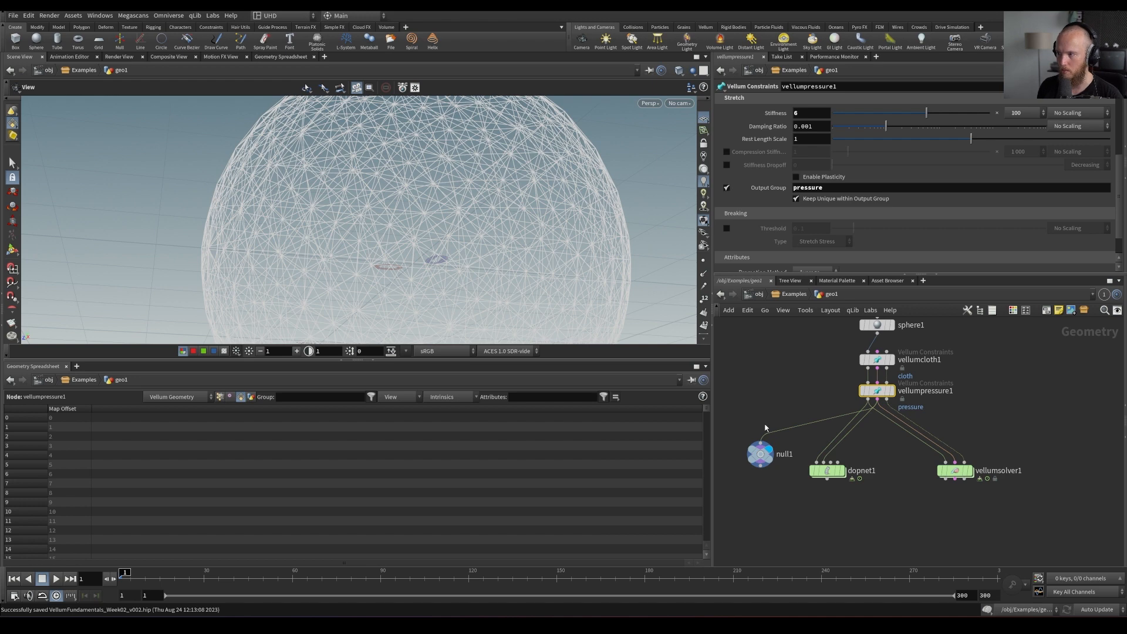
Insert a Delete node between vellumpressure1 and null1 that deletes all non-selected primitives outside the pressure group, and inspect the remaining constraint
key(Tab)
click(892, 42)
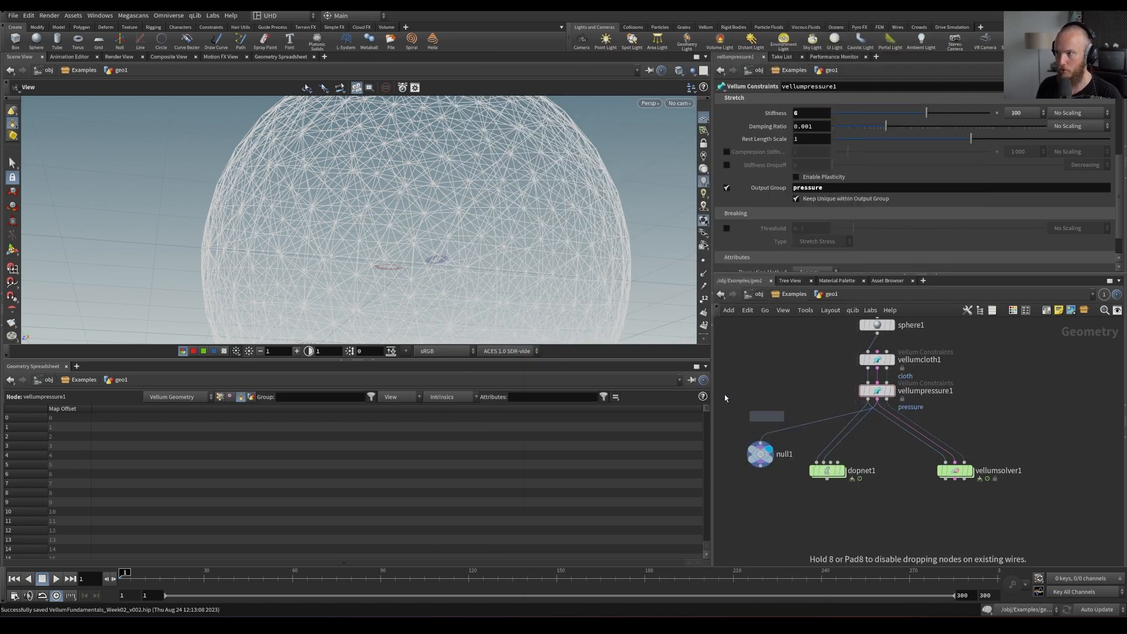
click(769, 419)
click(1109, 101)
click(1063, 120)
click(821, 113)
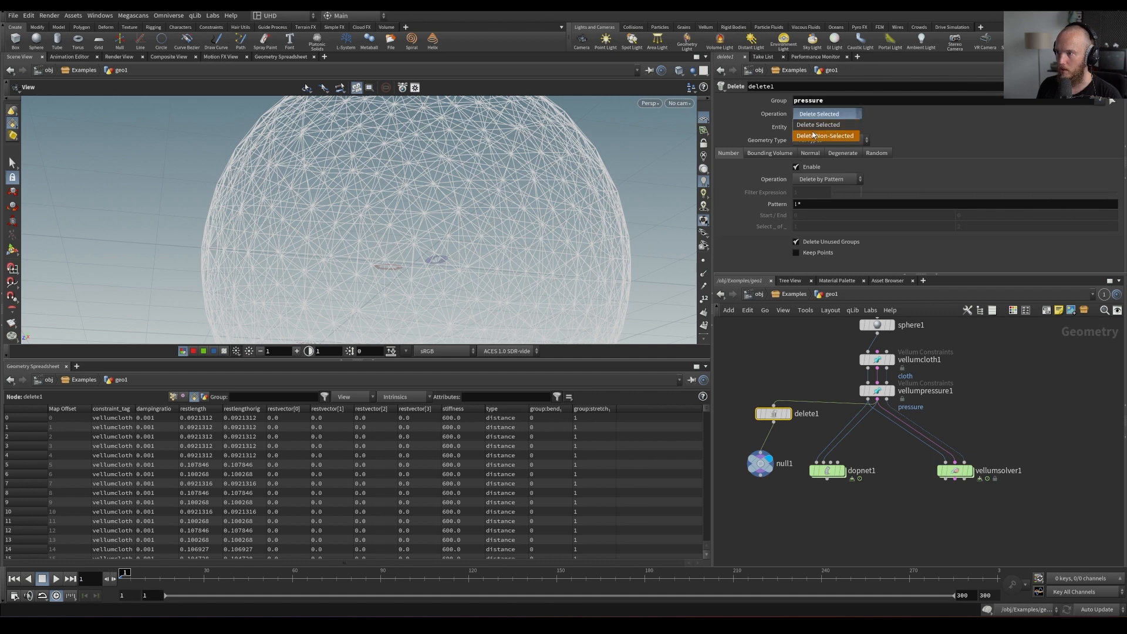
click(825, 126)
scroll(394, 233, down, 5)
key(s)
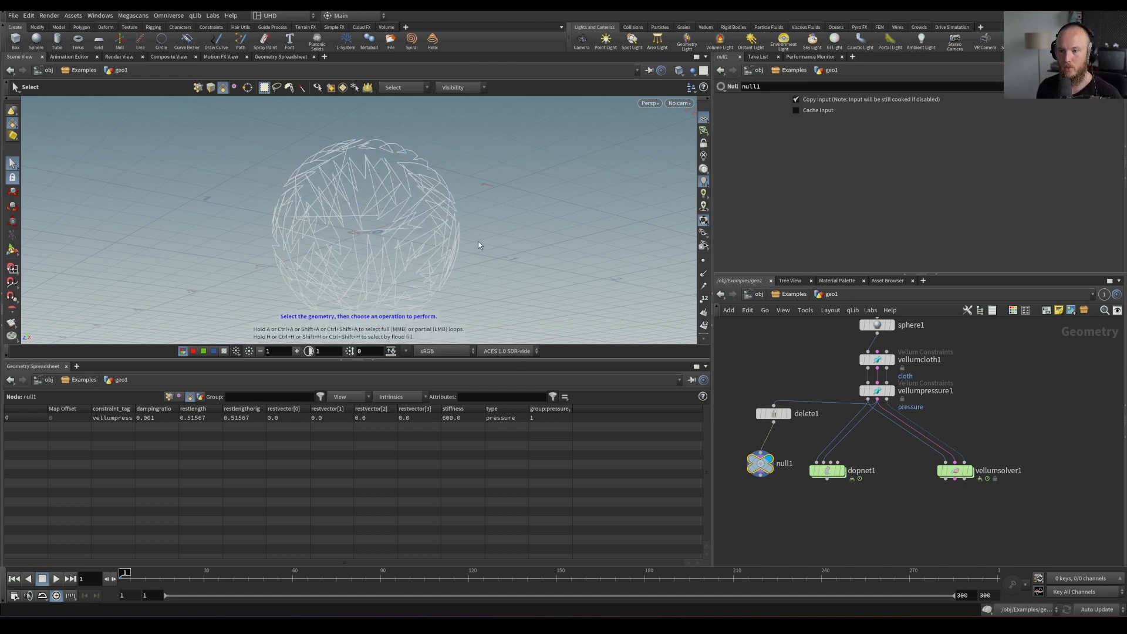
alt+drag(519, 246, 494, 245)
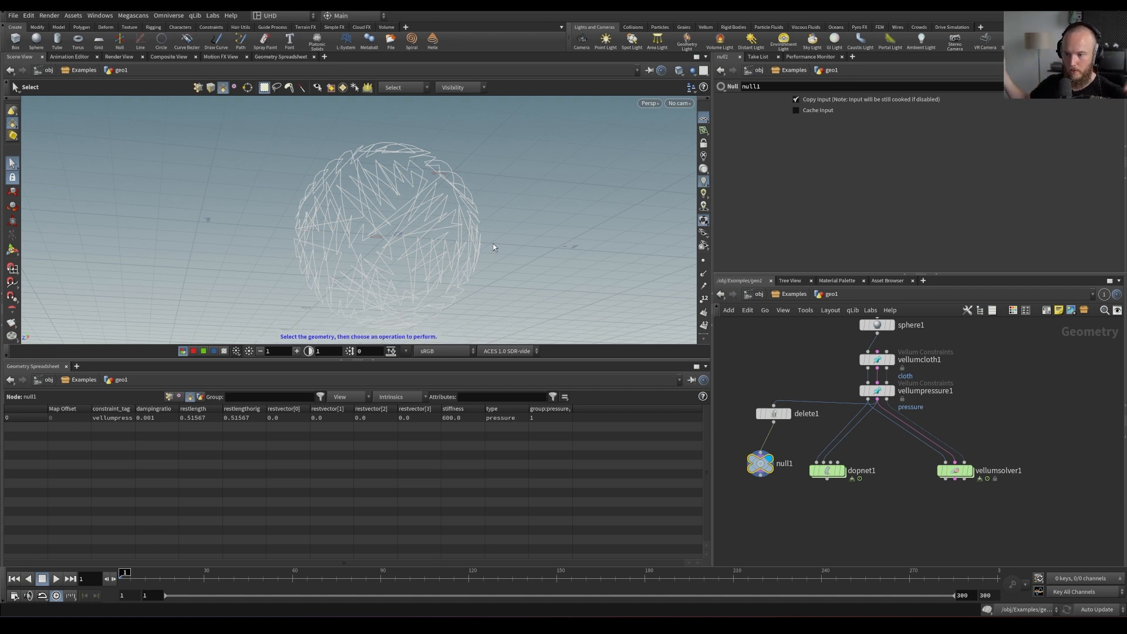
Compare the point attributes of vellumpressure1's geometry and constraint outputs through null1, leaving delete1 out of the result
click(864, 371)
click(851, 395)
click(796, 398)
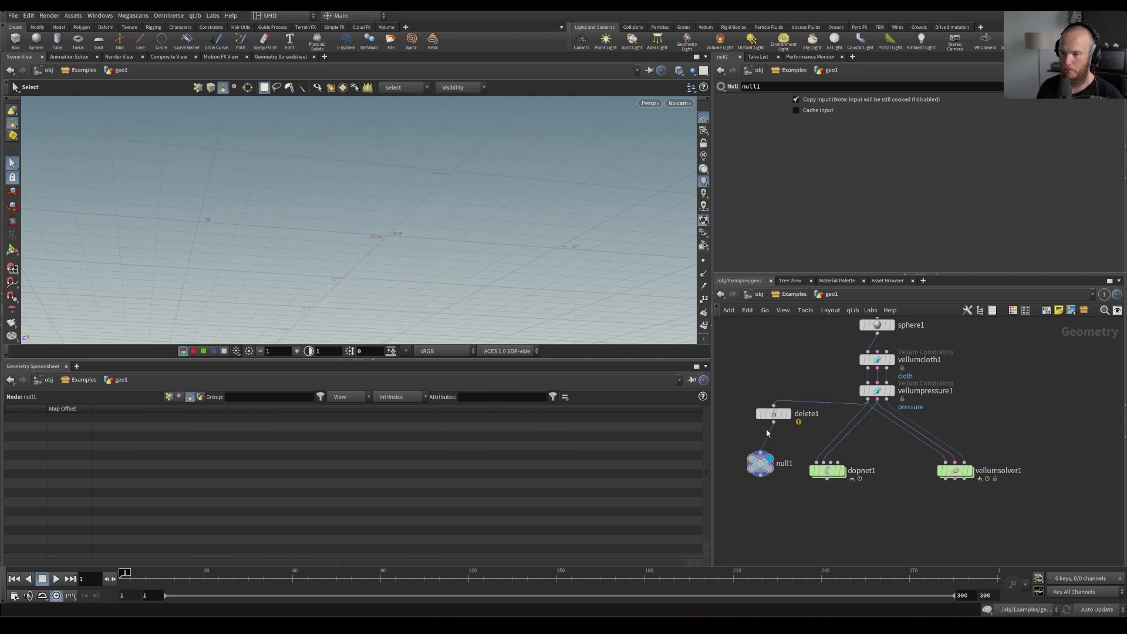
click(169, 397)
click(759, 413)
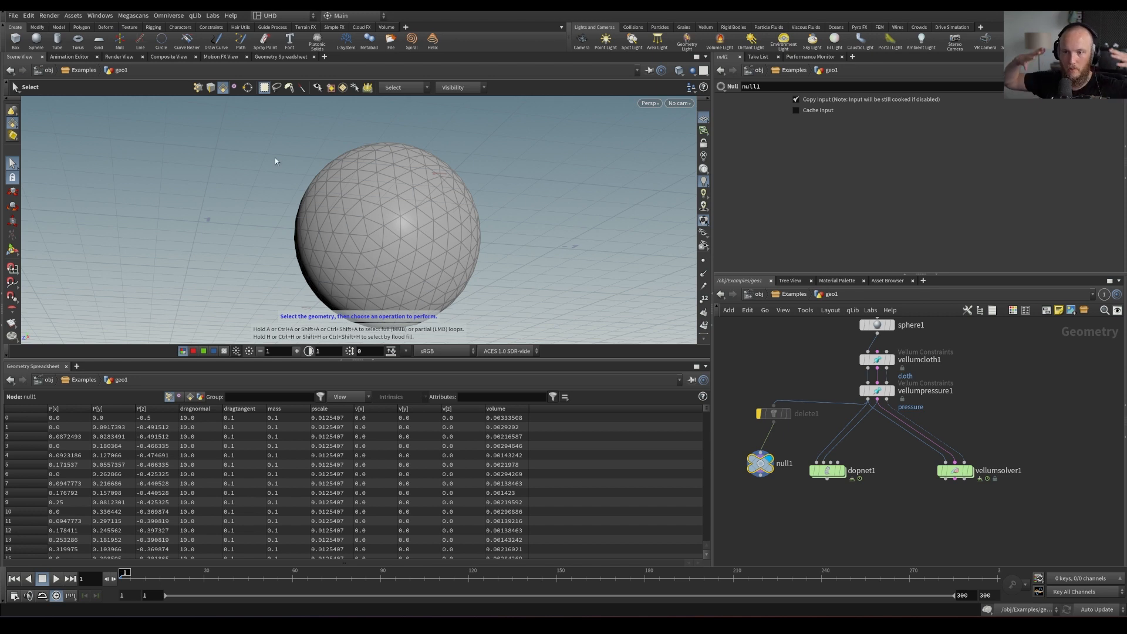
click(758, 413)
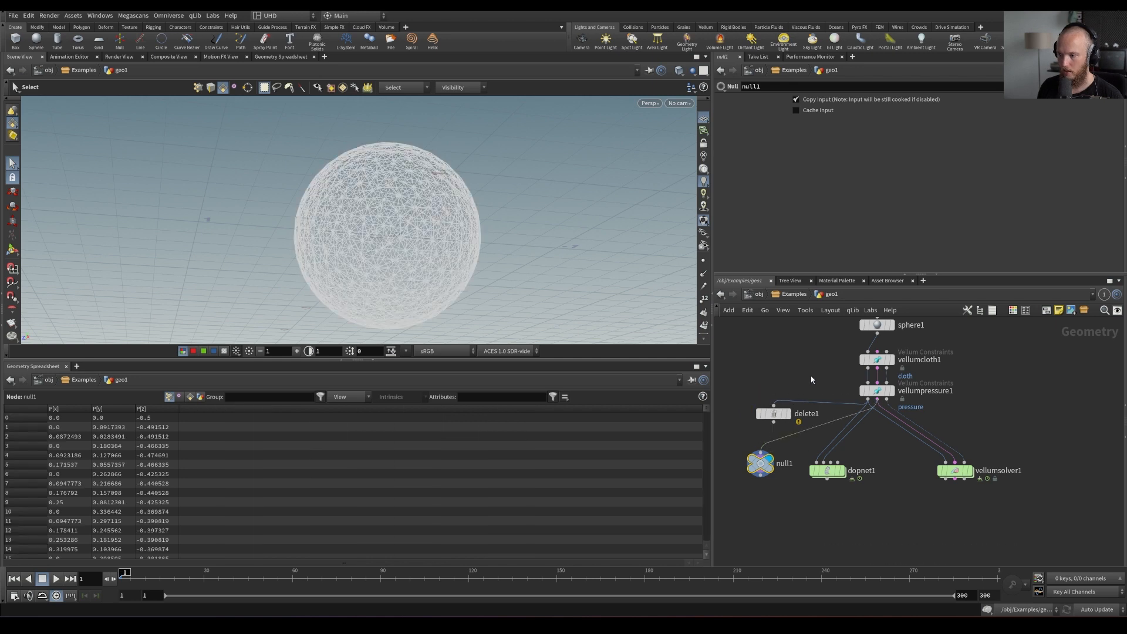
Display vellumsolver1, set vellumpressure1's Rest Length Scale to 5, and play the simulation before rewinding it
click(869, 390)
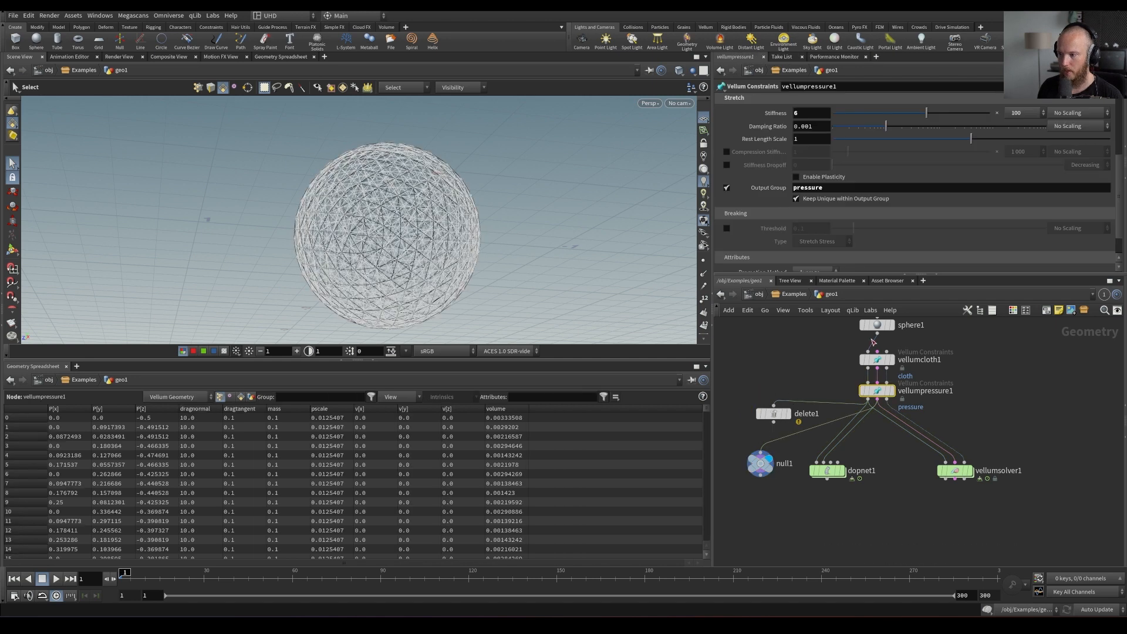
click(969, 470)
text(5)
key(Return)
key(Up)
key(ctrl+Up)
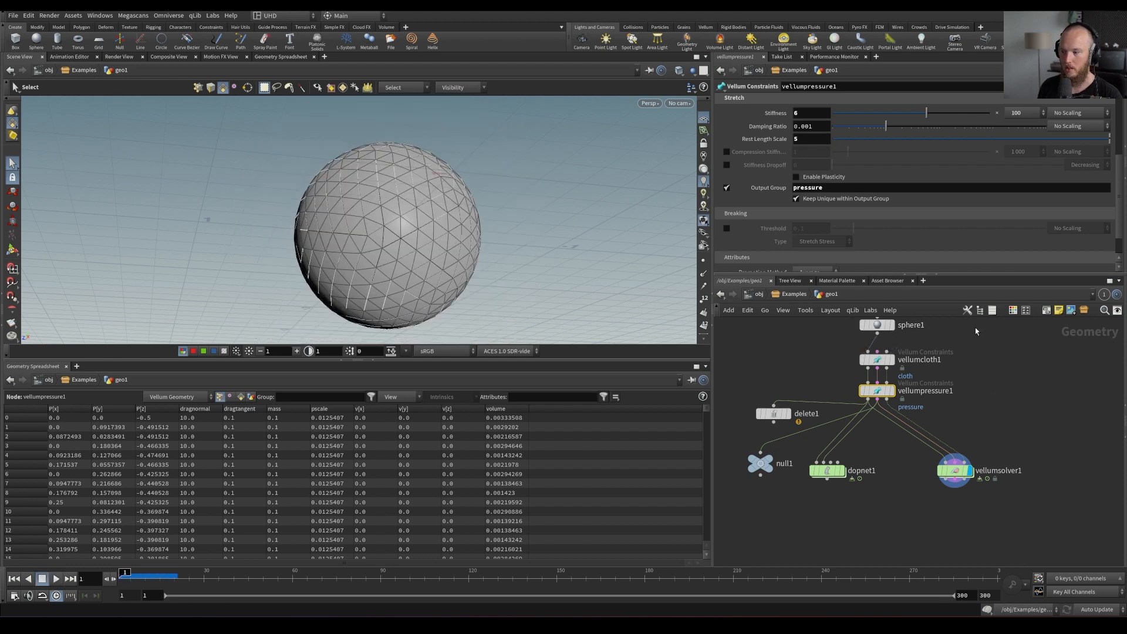
Try a Rest Length Scale of 0.1 on vellumpressure1, play the simulation, rewind it and save
ctrl+middle_click(764, 139)
text(.1)
key(Return)
key(Up)
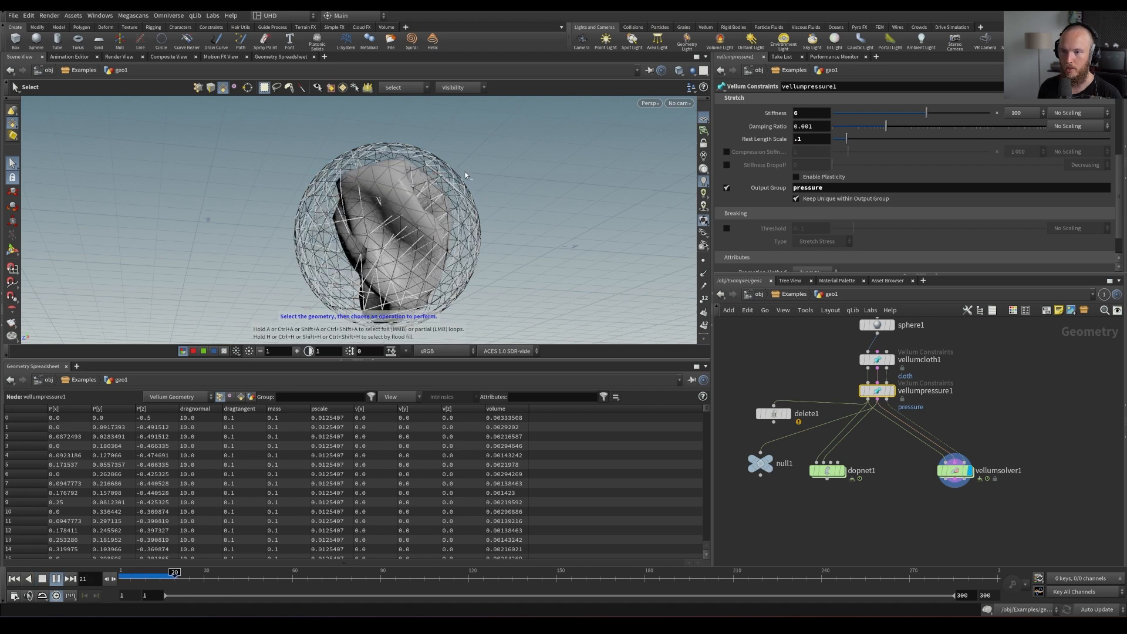
key(ctrl+Up)
key(ctrl+s)
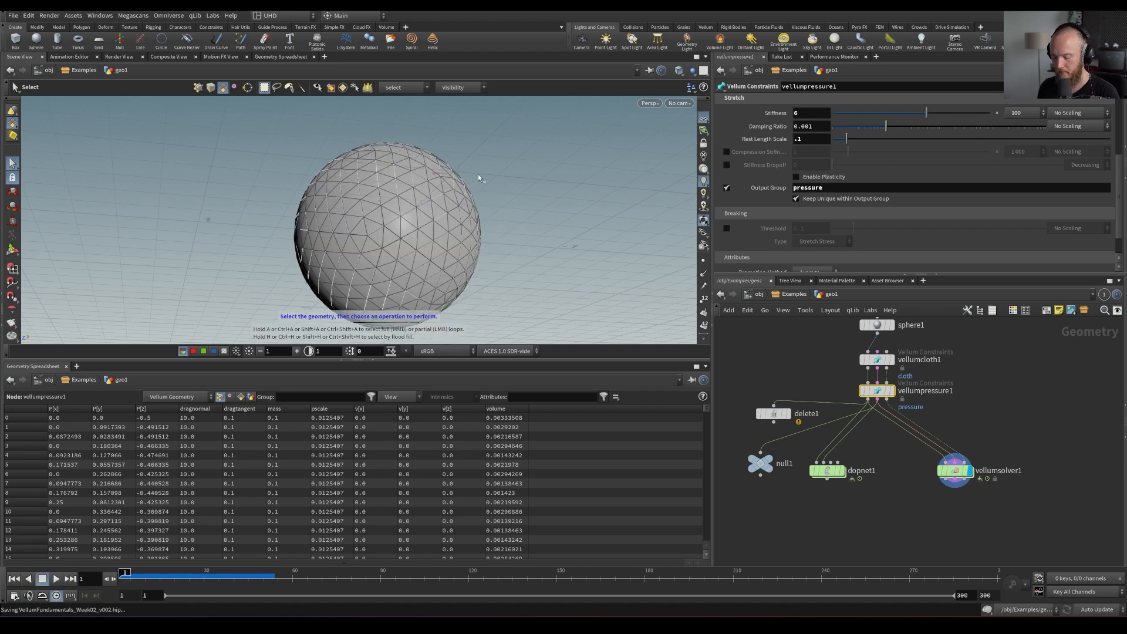
Delete the delete1 node and shift dopnet1 slightly away from null1
click(775, 412)
key(Delete)
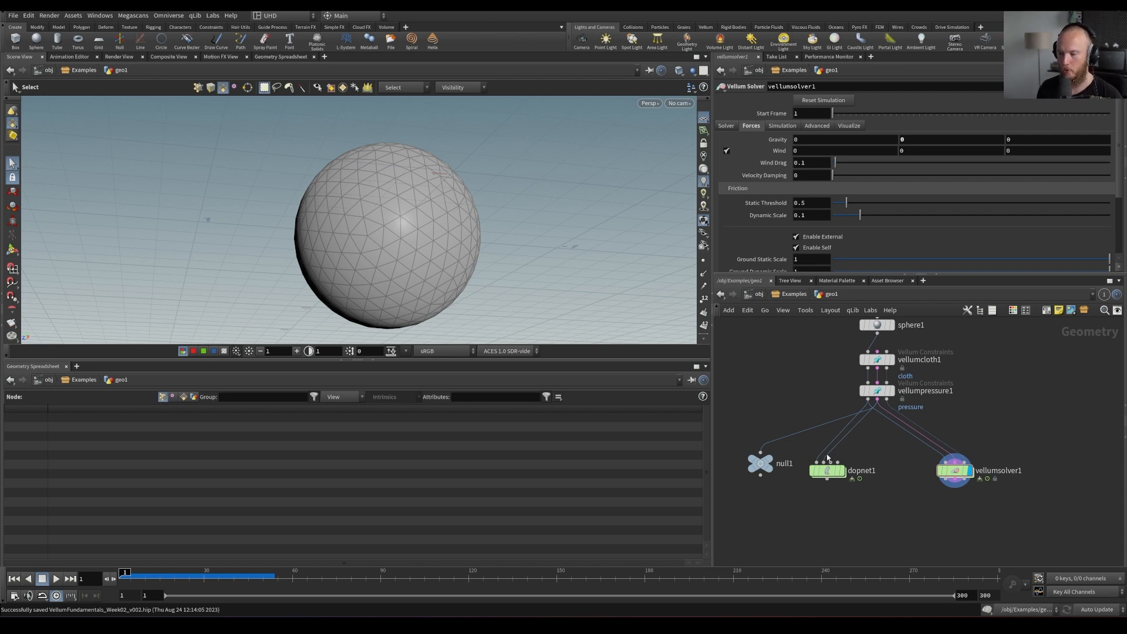
drag(826, 468, 835, 469)
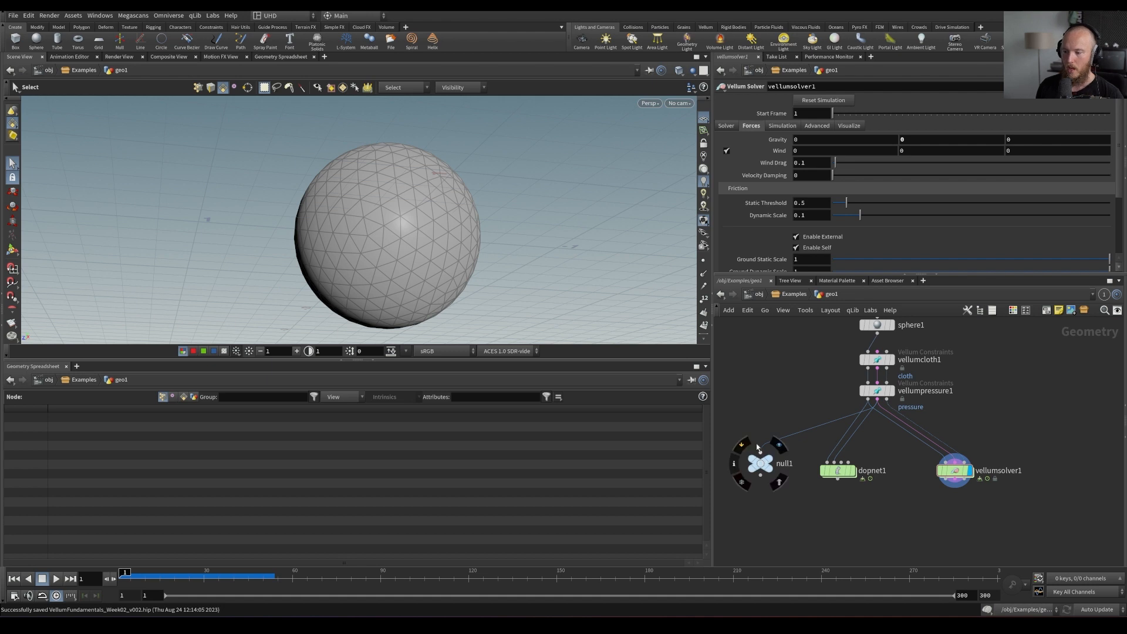
Enlarge the parameter area and reset vellumpressure1's Rest Length Scale to 1
click(877, 359)
click(877, 392)
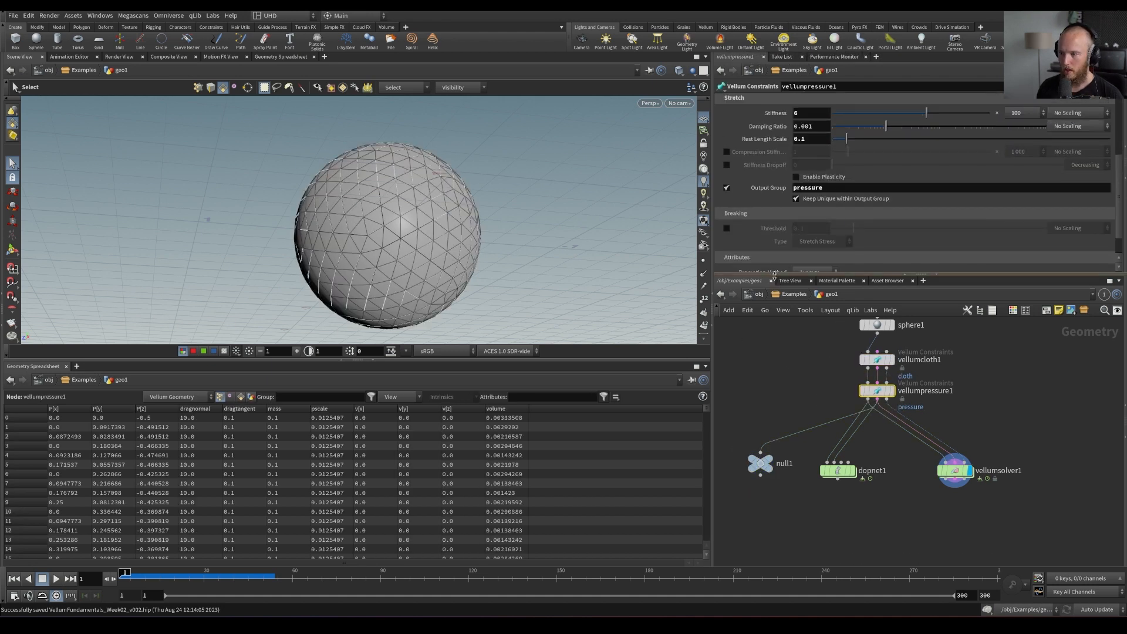
drag(774, 274, 774, 310)
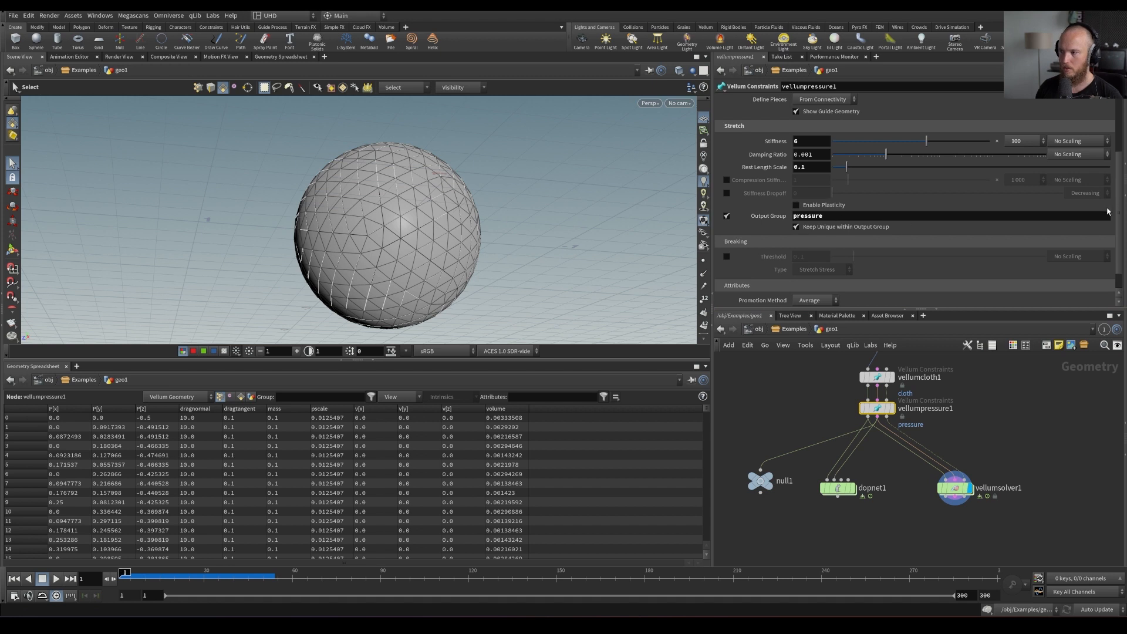
scroll(1119, 217, up, 2)
click(811, 195)
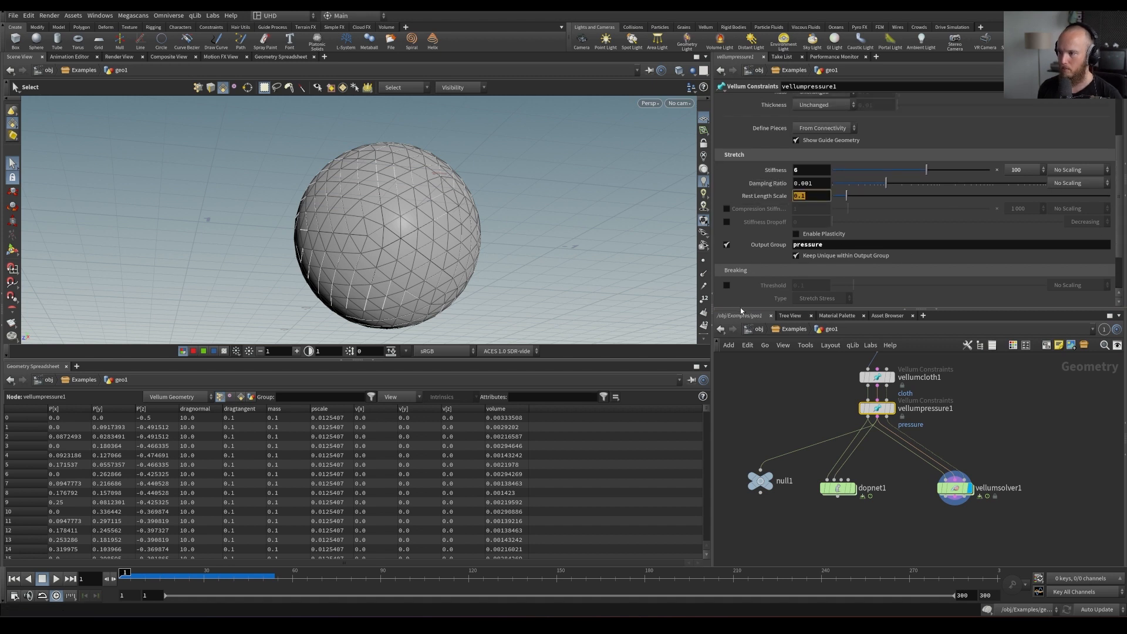
text(1)
key(Return)
click(787, 420)
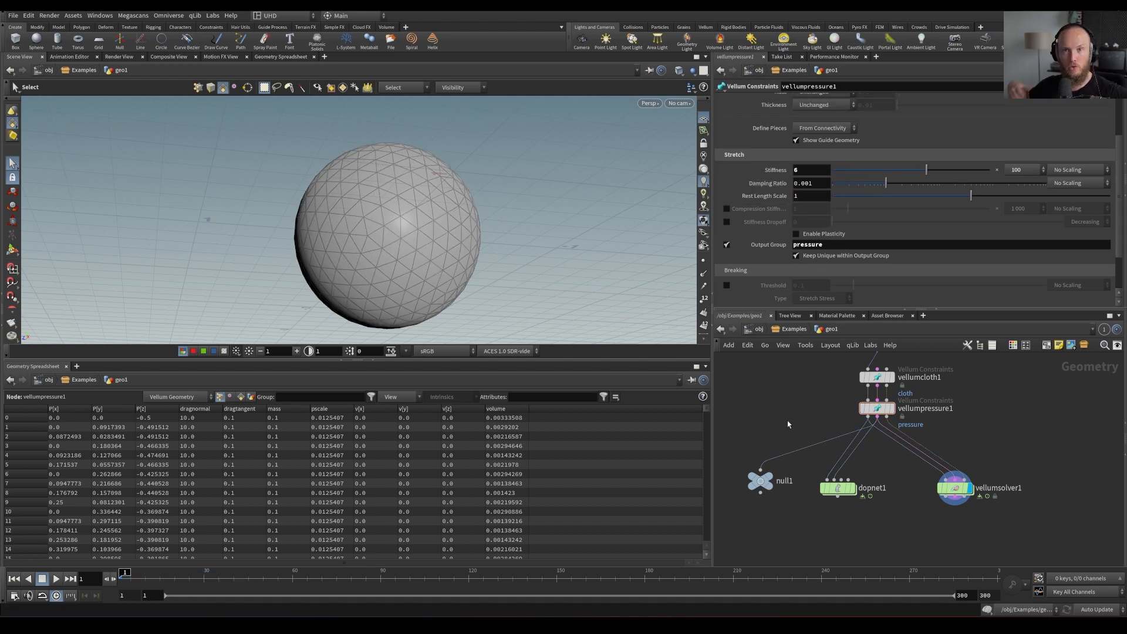
Save the scene and switch the viewport to smooth shading without wireframe
scroll(424, 208, down, 3)
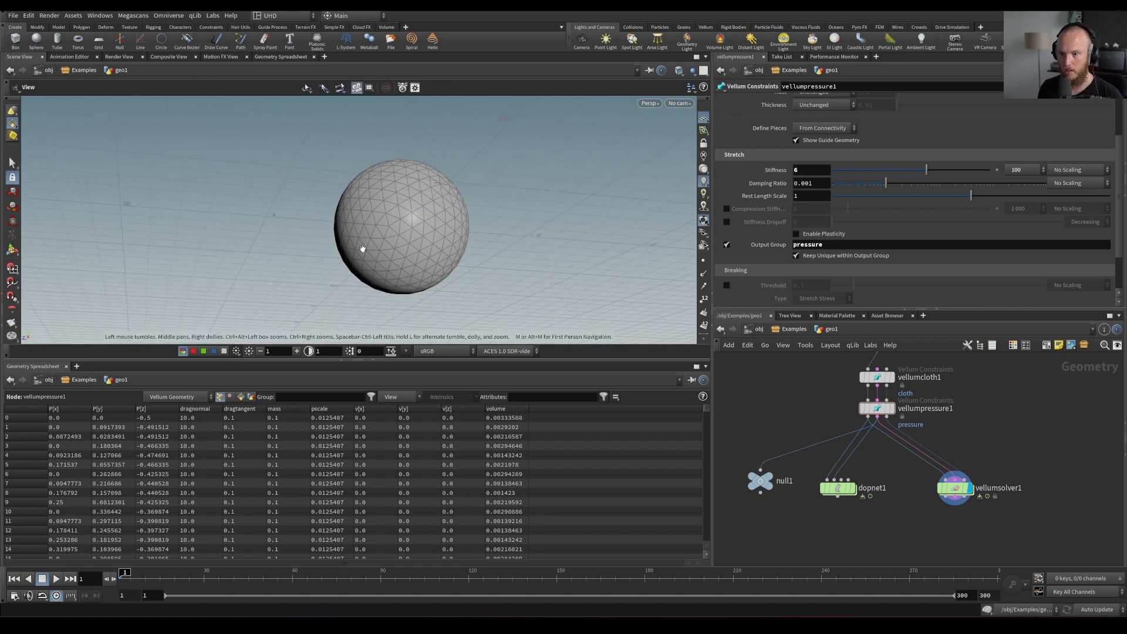
key(ctrl+s)
click(679, 70)
click(722, 198)
Inside vellumsolver1's forces network, add a Vellum Constraint Property node and wire it between the first input and FORCE
click(946, 490)
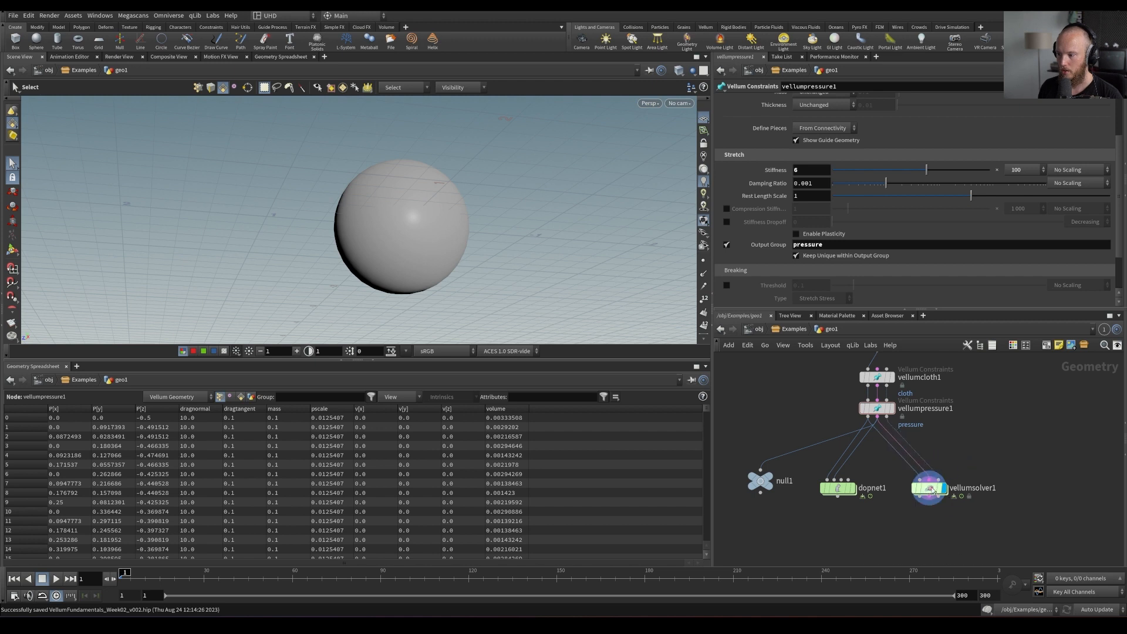
double_click(946, 490)
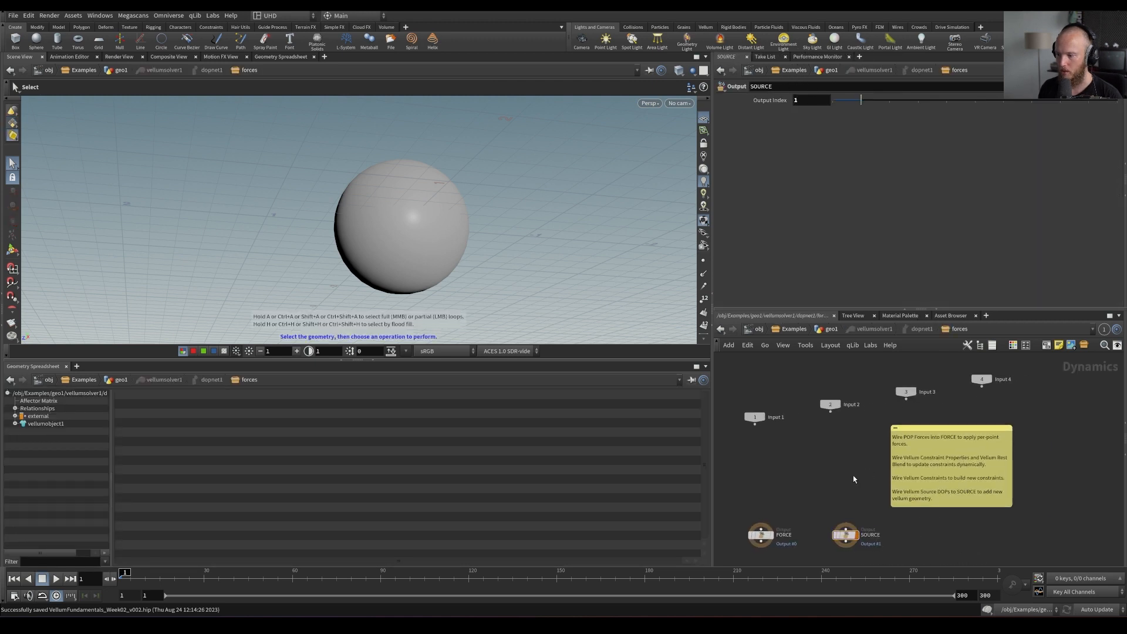
key(Tab)
text(vellum con)
key(Down)
key(Return)
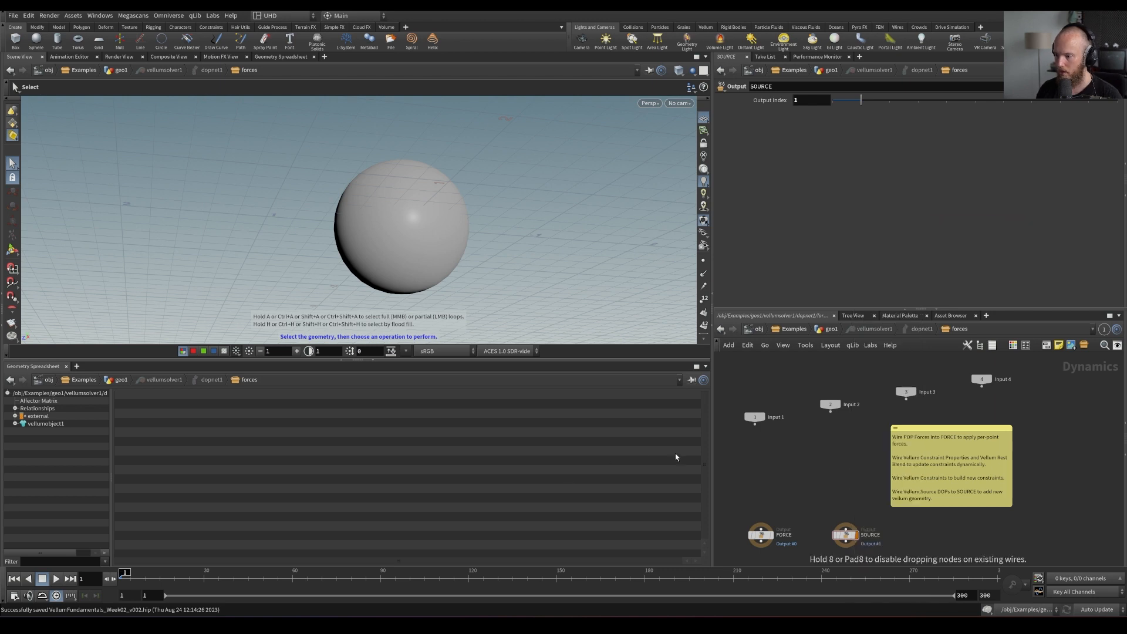
click(763, 470)
key(ctrl+s)
drag(762, 473, 755, 421)
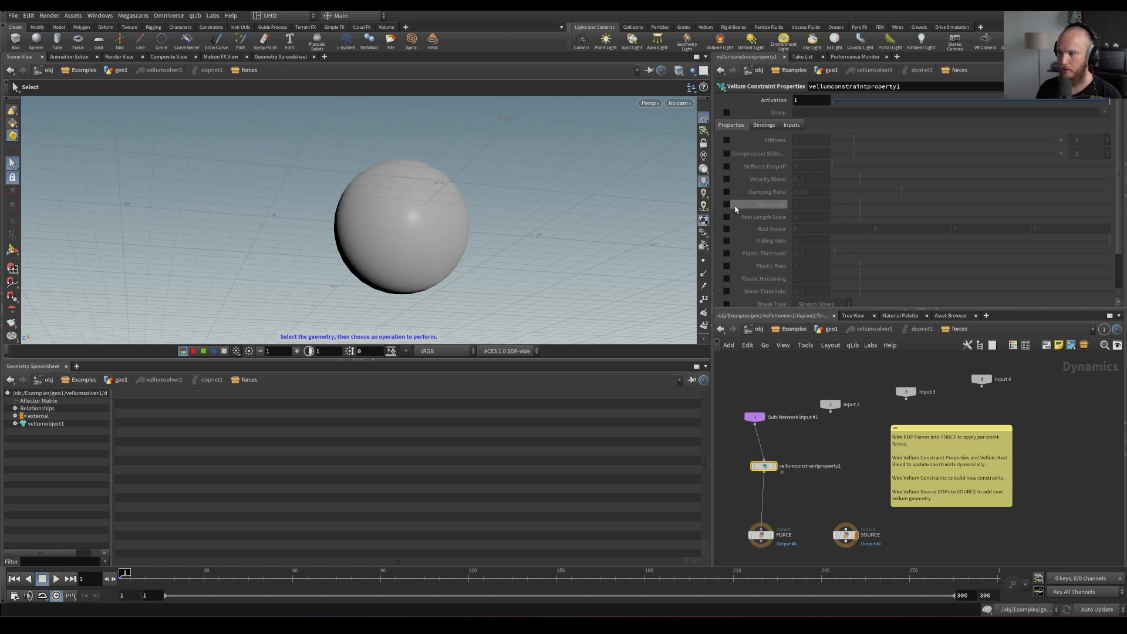
Enable Rest Length Scale on vellumconstraintproperty1, set it to 5, and play the simulation
click(728, 218)
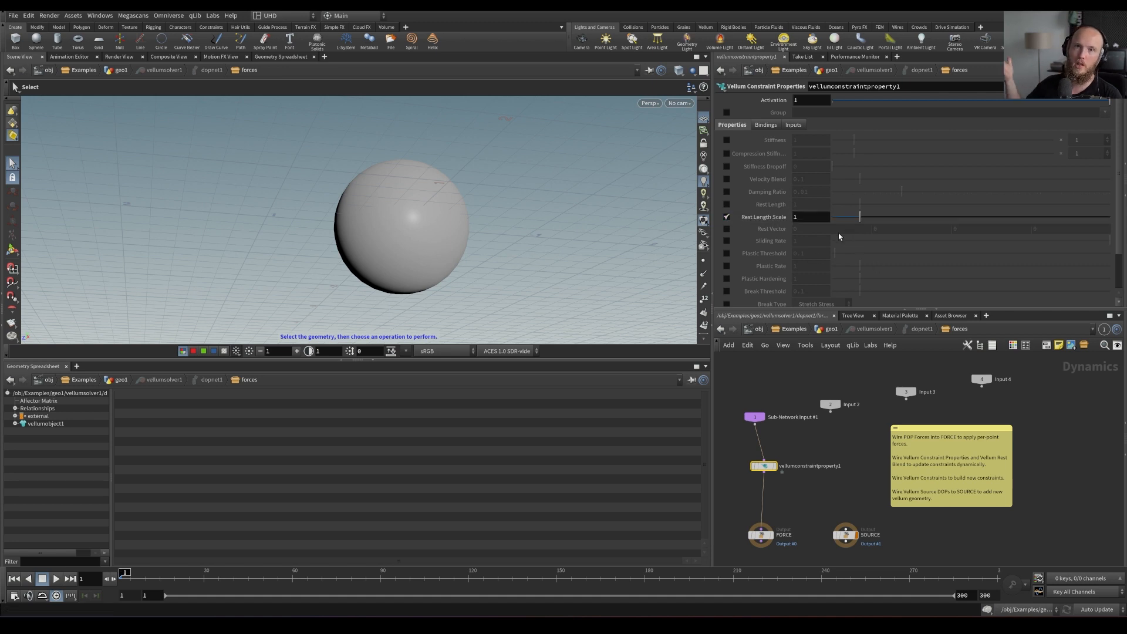
drag(810, 217, 743, 218)
text(5)
key(Return)
key(Up)
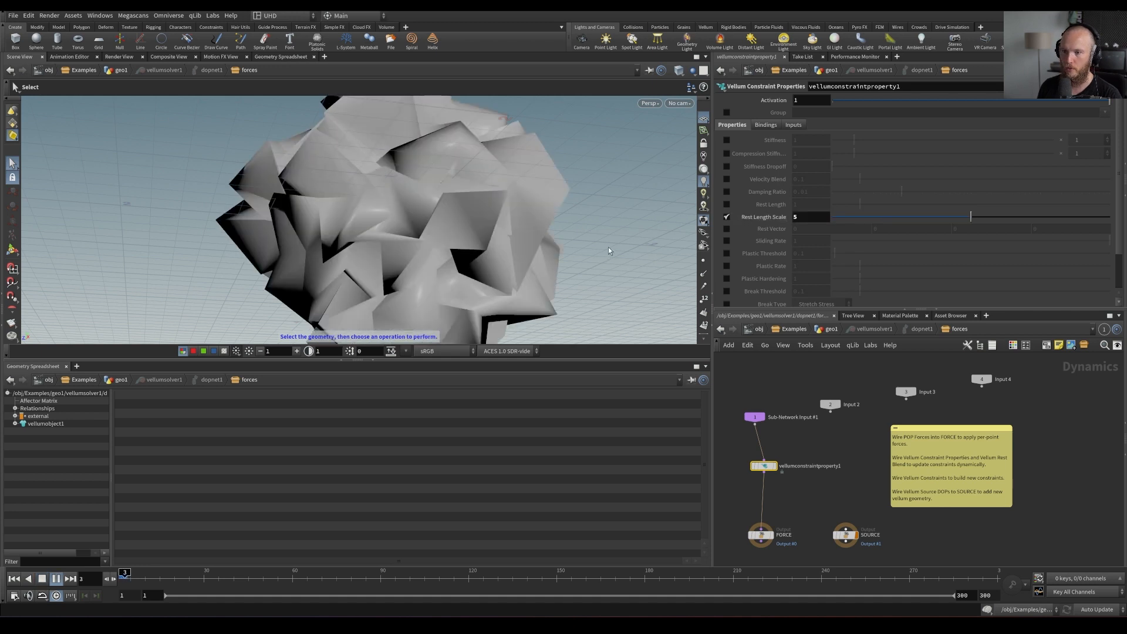
Step through the first seven frames to examine how the scaled rest length deforms the sphere, and rewind
key(ctrl+Up)
key(Right)
key(Right)
key(Right)
key(Right)
key(Right)
key(Right)
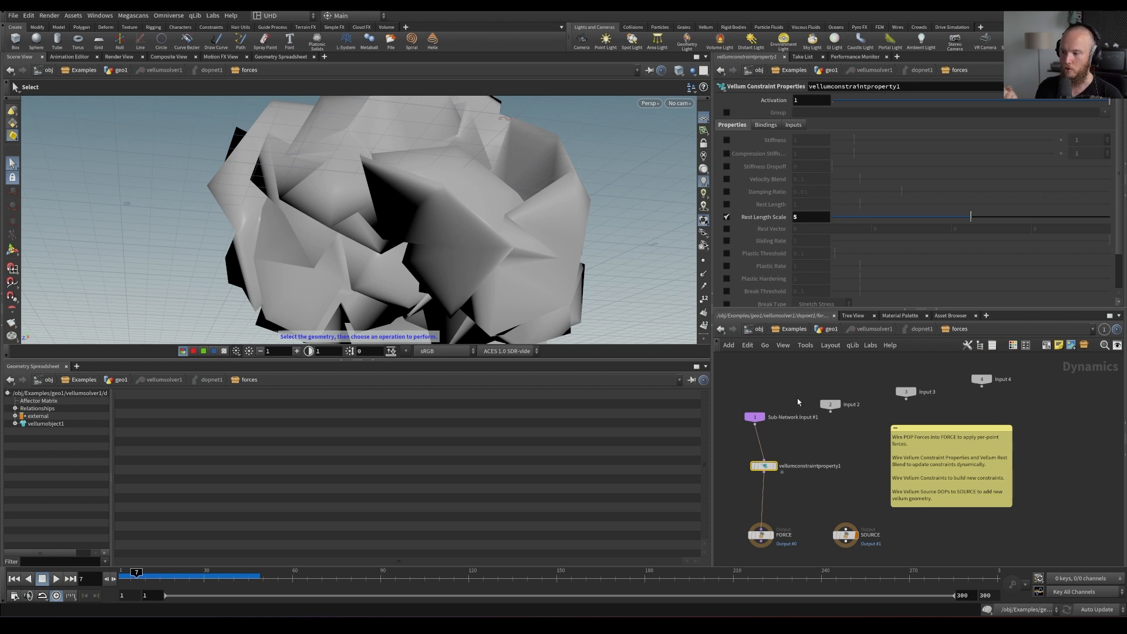
key(ctrl+Up)
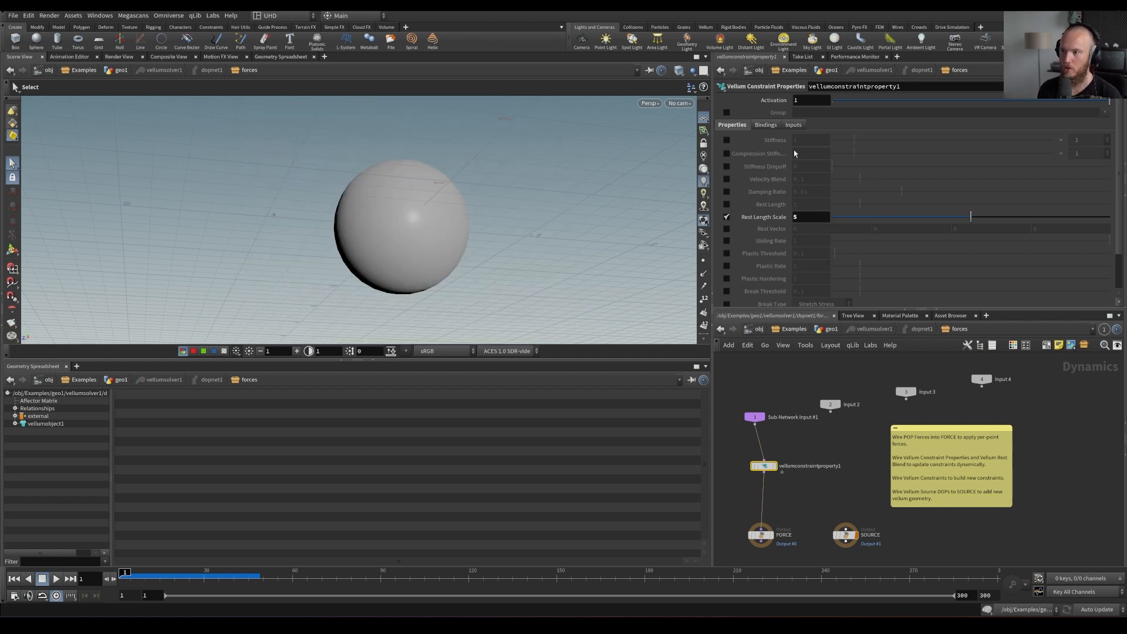
Restrict vellumconstraintproperty1 to the pressure group and replay the simulation from the first frame
click(727, 112)
click(1104, 112)
click(1091, 135)
key(Up)
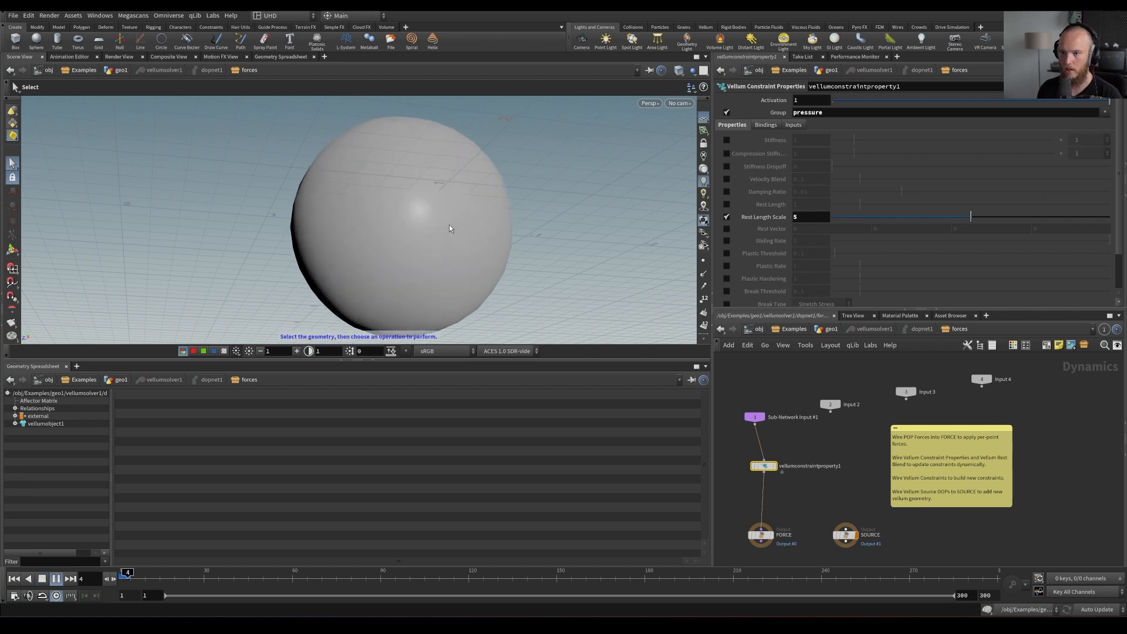
key(ctrl+Up)
key(Up)
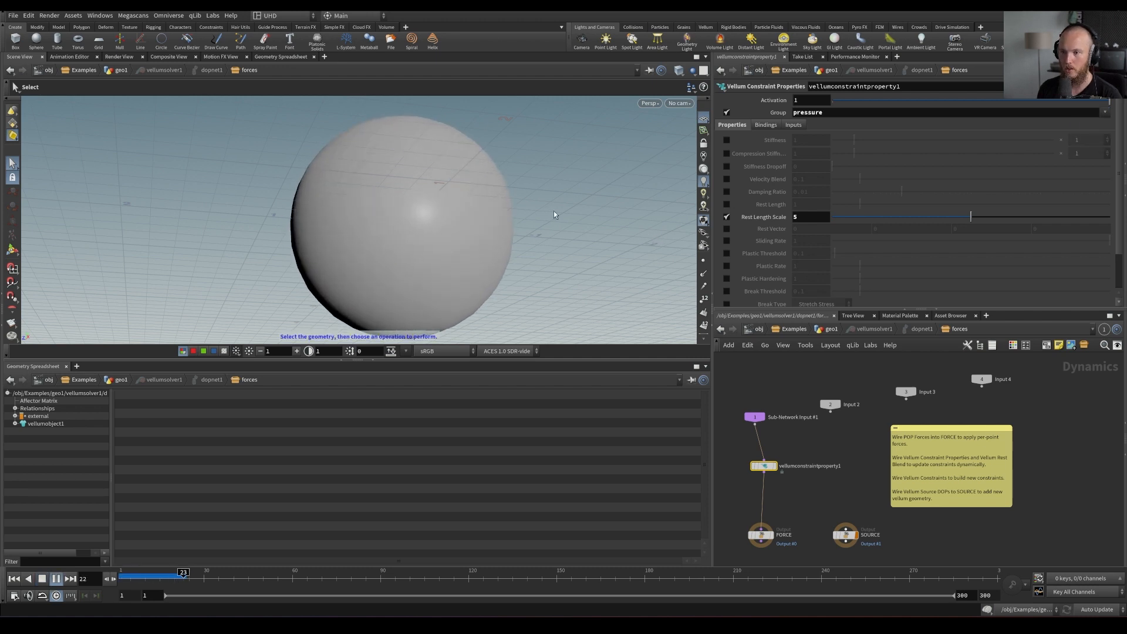
key(ctrl+Up)
Review vellumpressure1's output group settings in geo1 and return to vellumsolver1's forces network
click(831, 329)
click(876, 405)
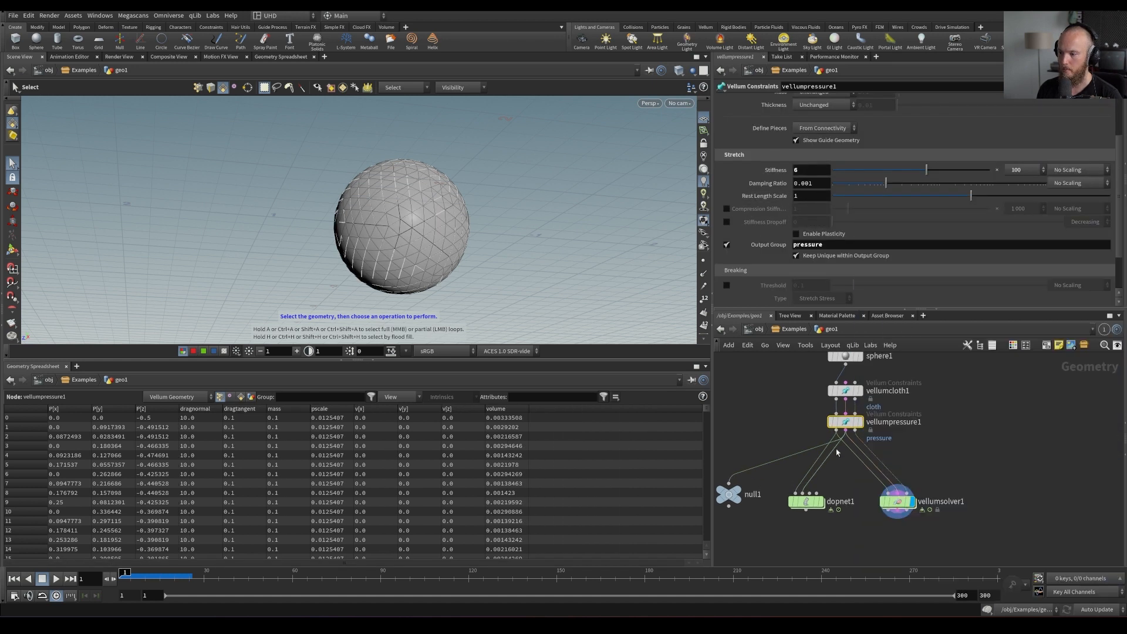
double_click(880, 500)
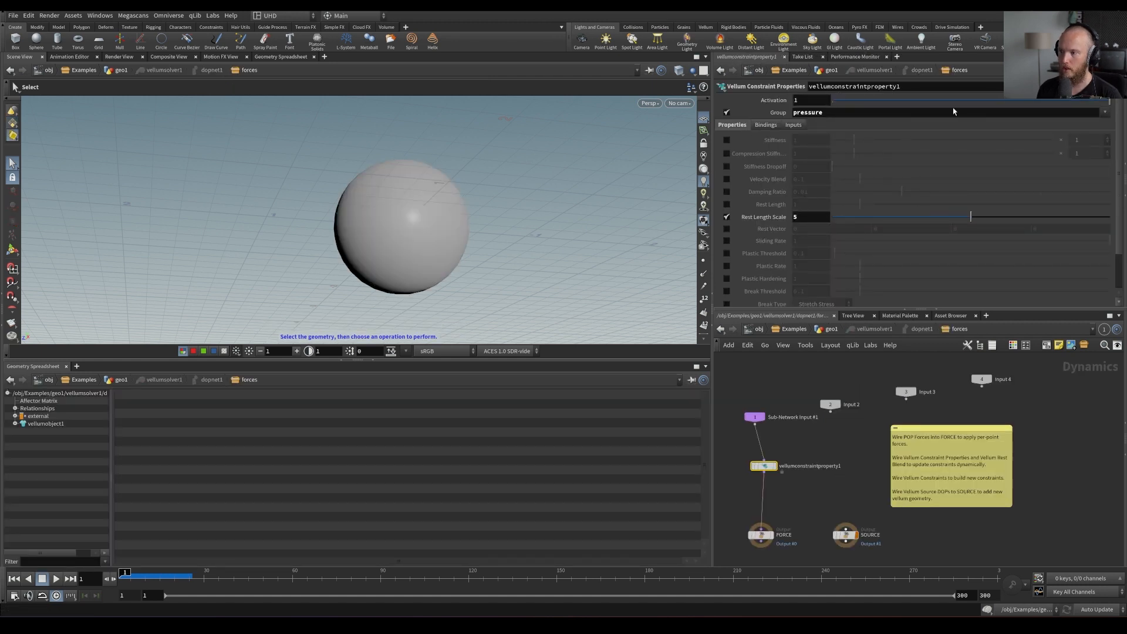
Try adding the stretch group to vellumconstraintproperty1, play the simulation, undo the group change and save
click(1105, 112)
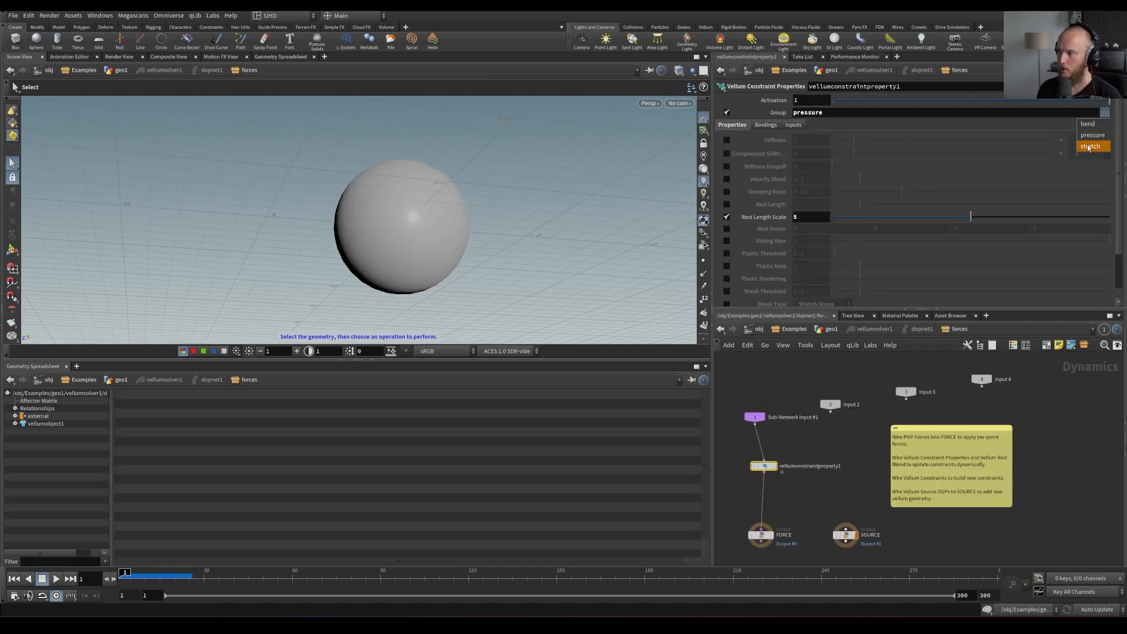
click(1092, 147)
key(Up)
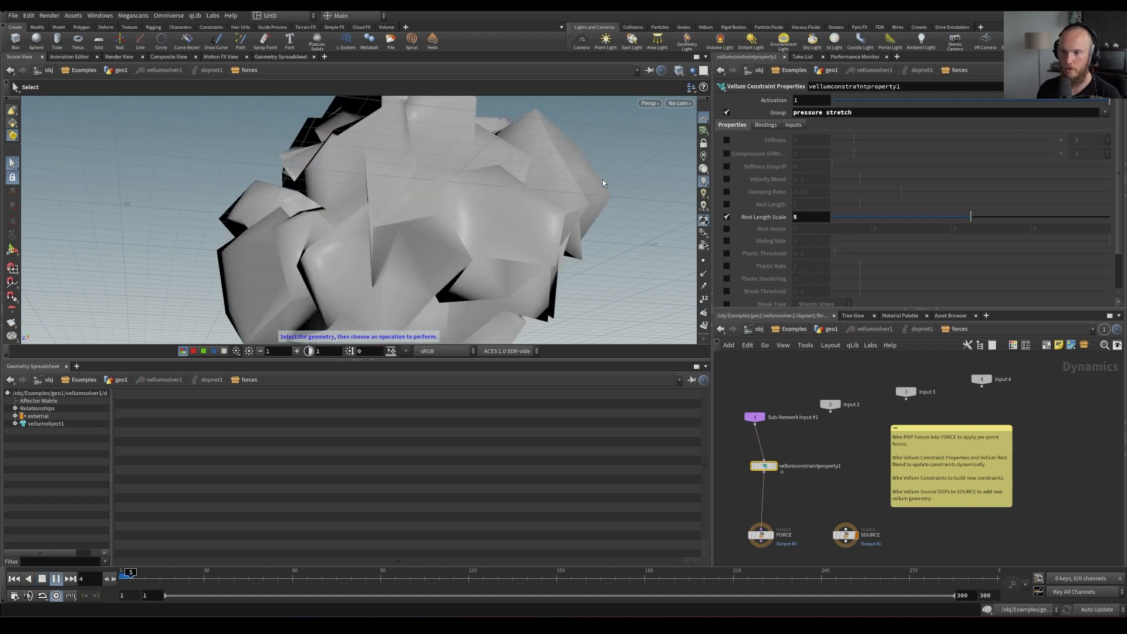
key(Up)
key(ctrl+z)
key(ctrl+s)
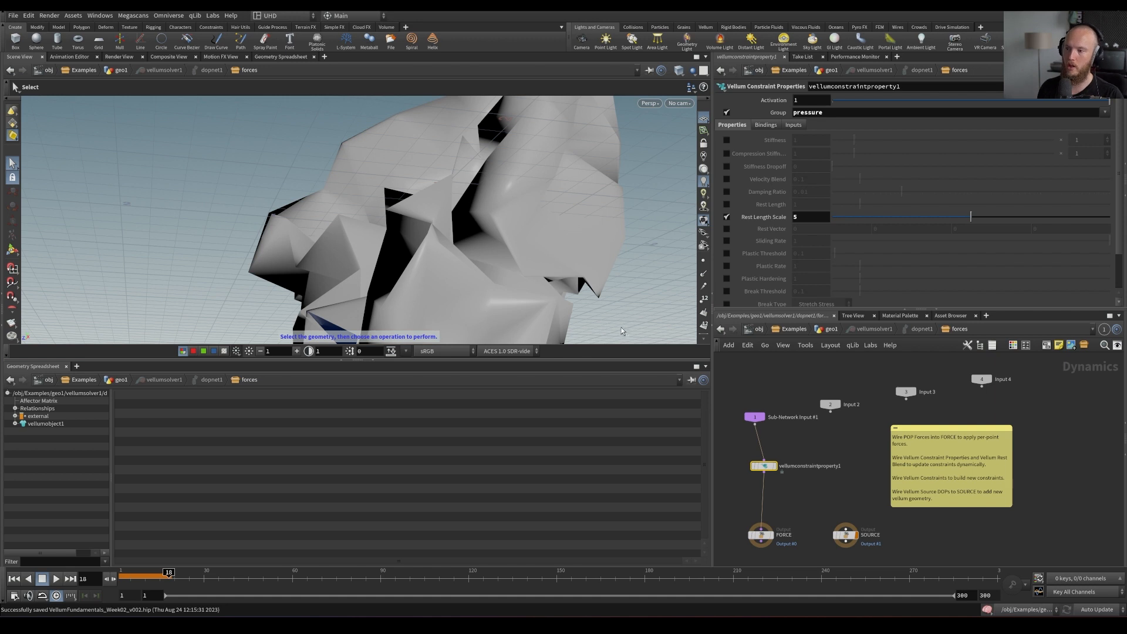
Shift the vellumconstraintproperty1 node slightly aside within the forces network of vellumsolver1
key(Escape)
scroll(460, 242, down, 5)
drag(411, 264, 358, 291)
scroll(357, 291, down, 2)
key(s)
middle_drag(761, 470, 882, 464)
drag(882, 464, 864, 464)
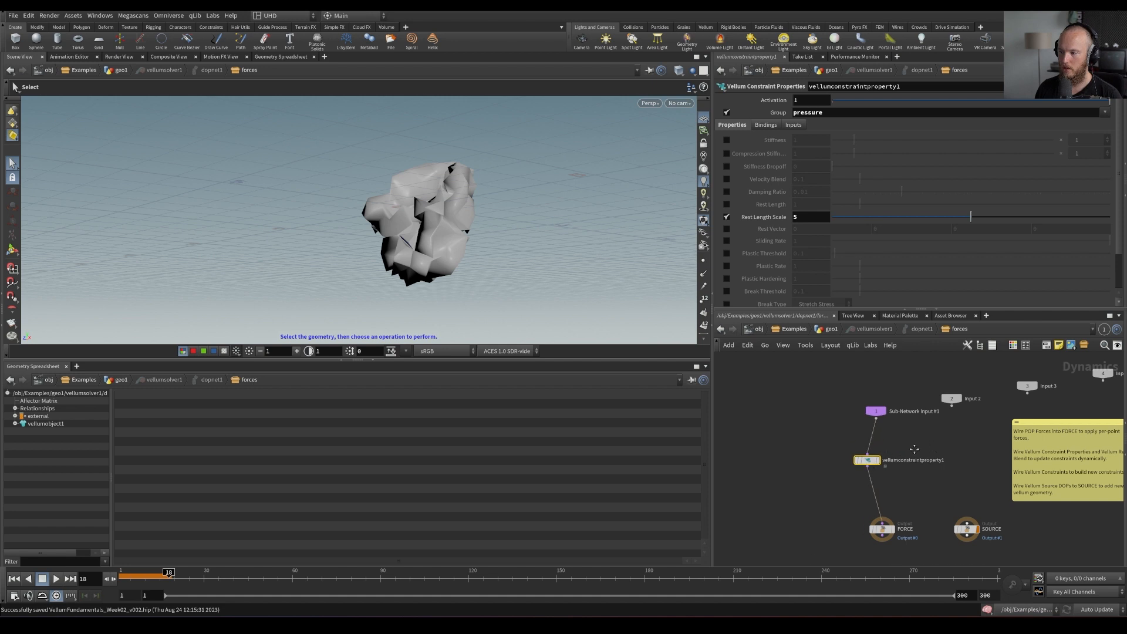
middle_drag(925, 447, 914, 447)
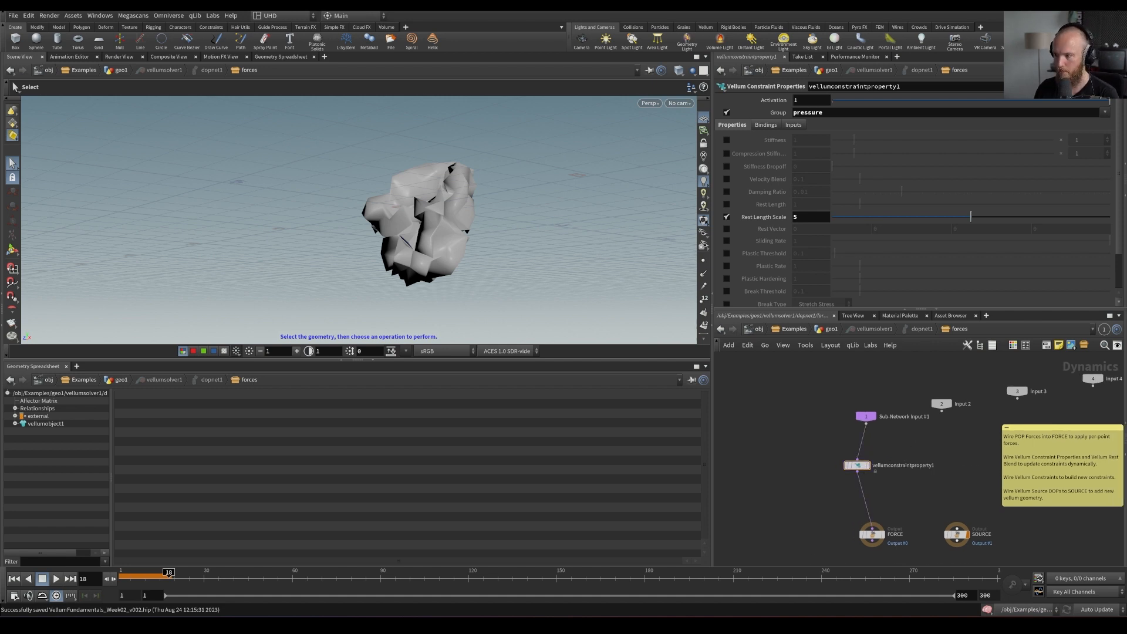
Try a Geometry Wrangle beside vellumconstraintproperty1, fed by Sub-Network Input #1, and delete it
key(Tab)
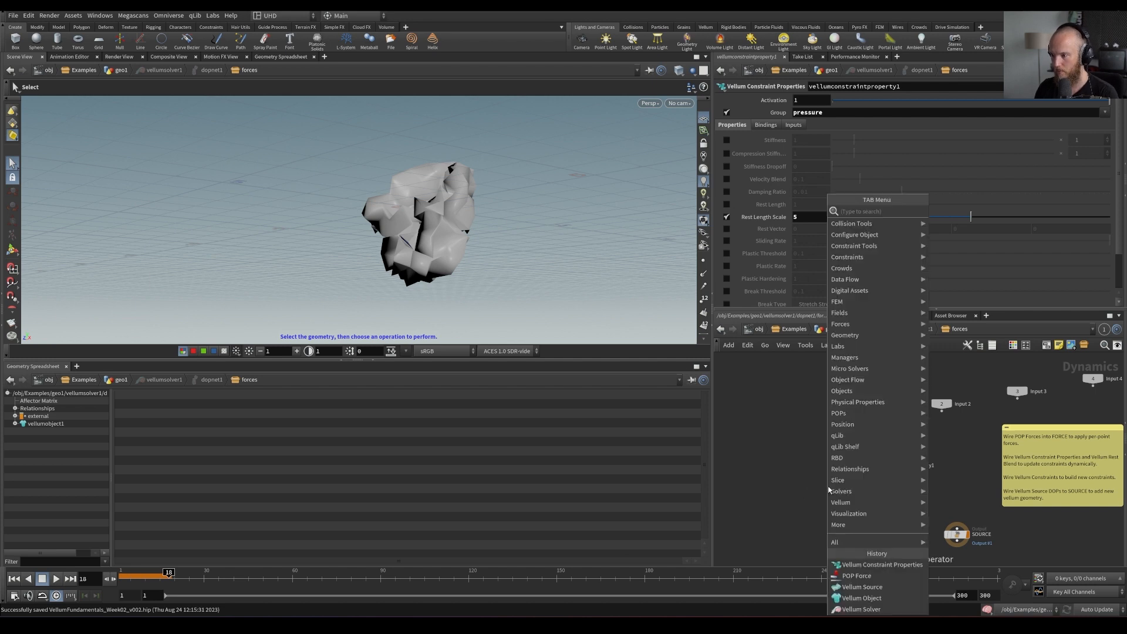
text(a)
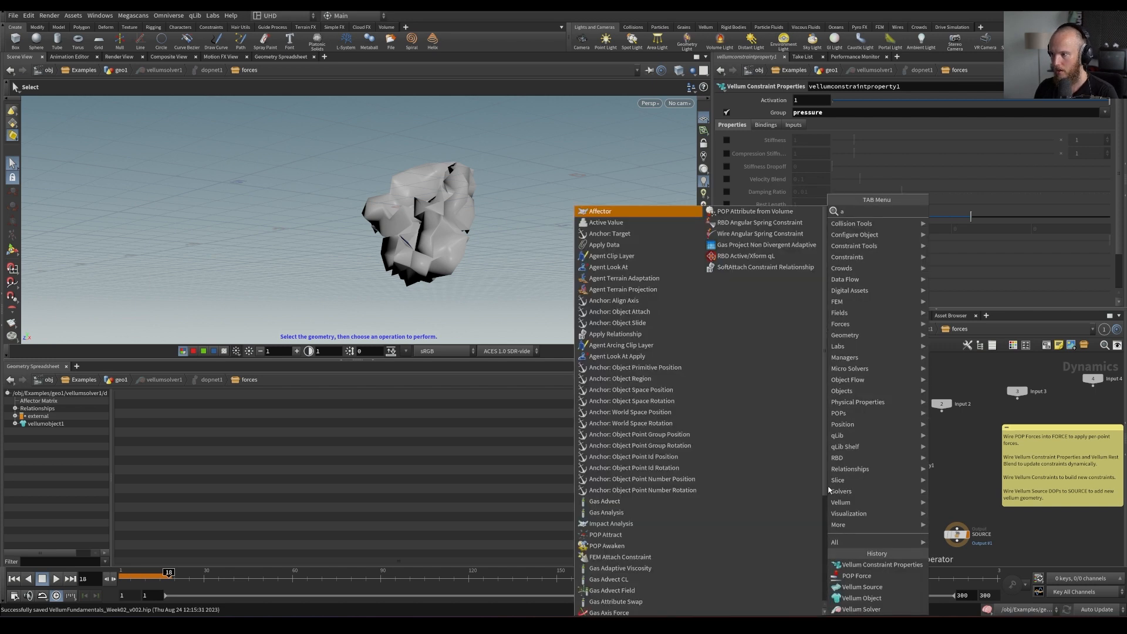
key(BackSpace)
text(rest)
key(Return)
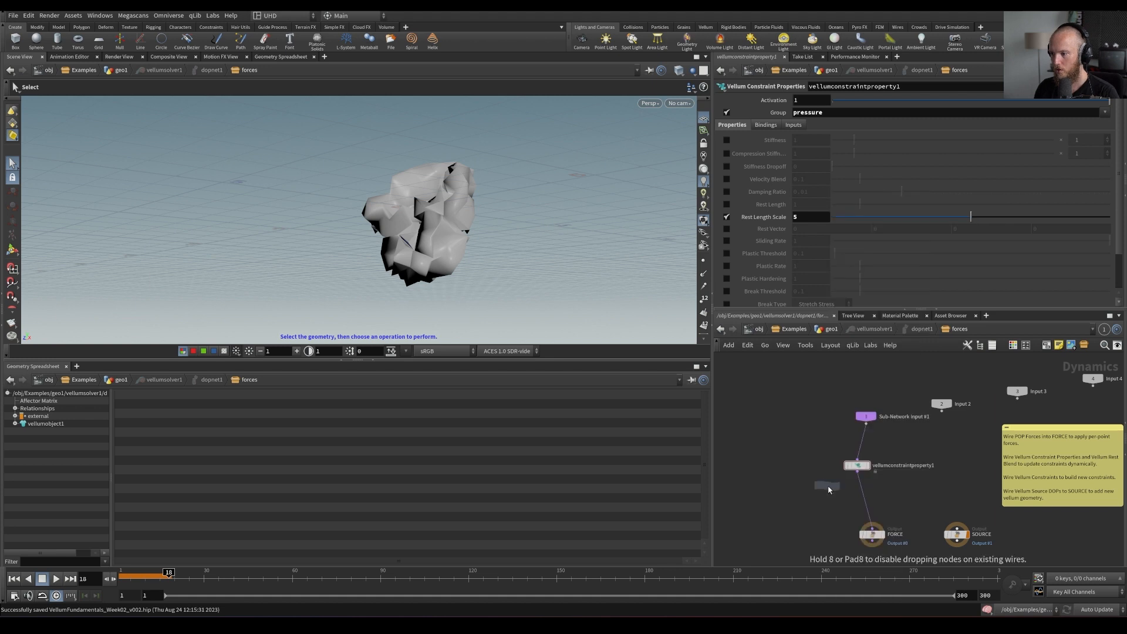
click(916, 472)
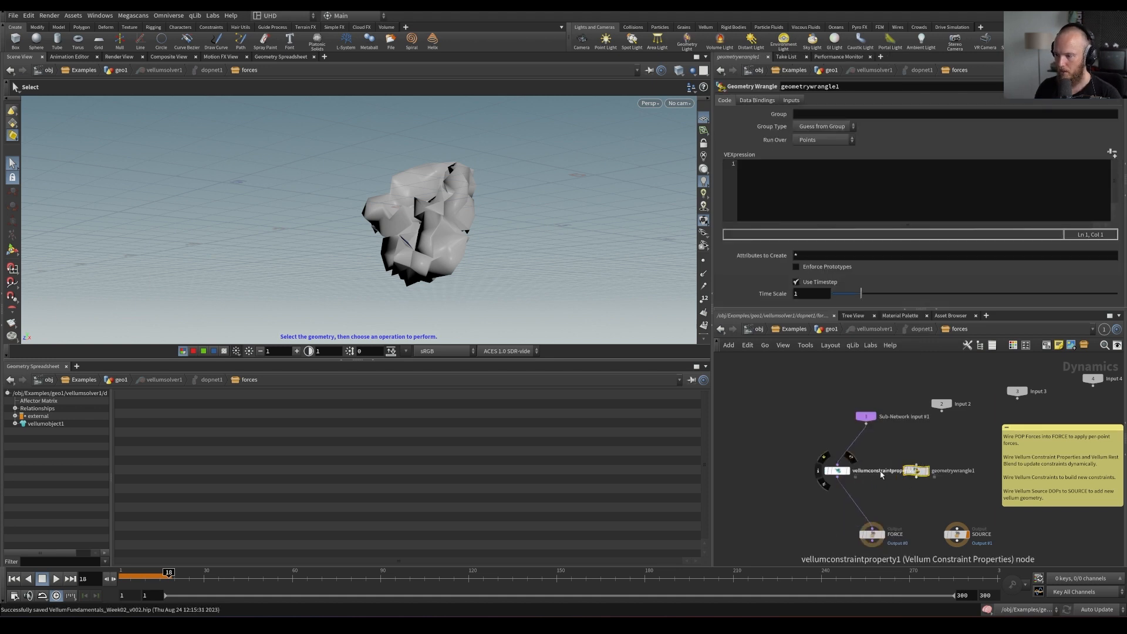
drag(919, 464, 901, 465)
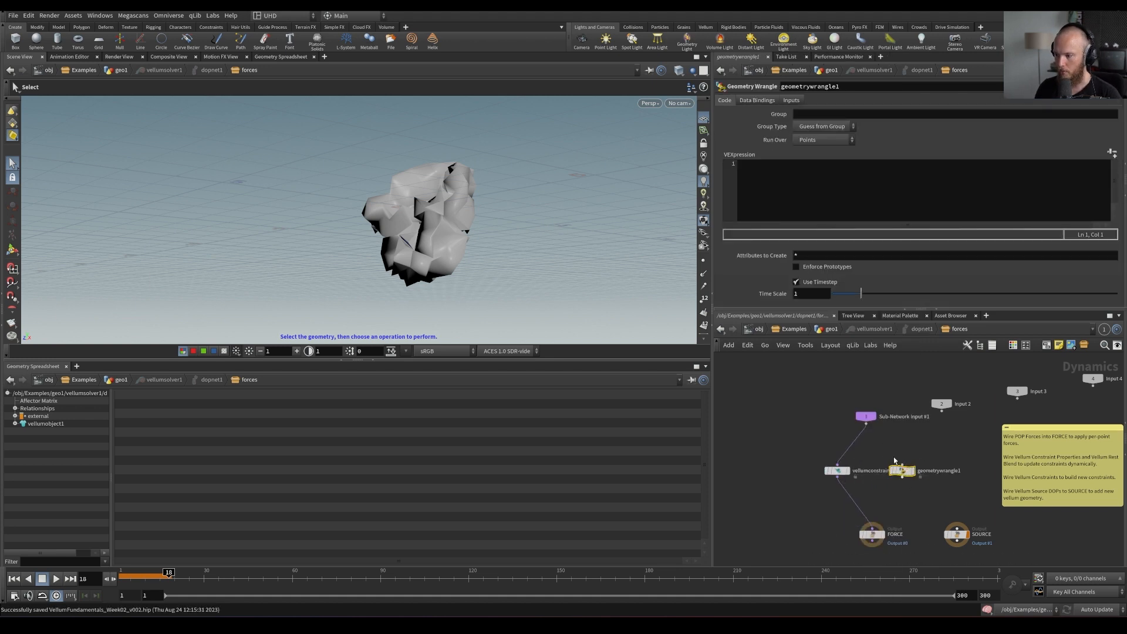
drag(867, 423, 888, 478)
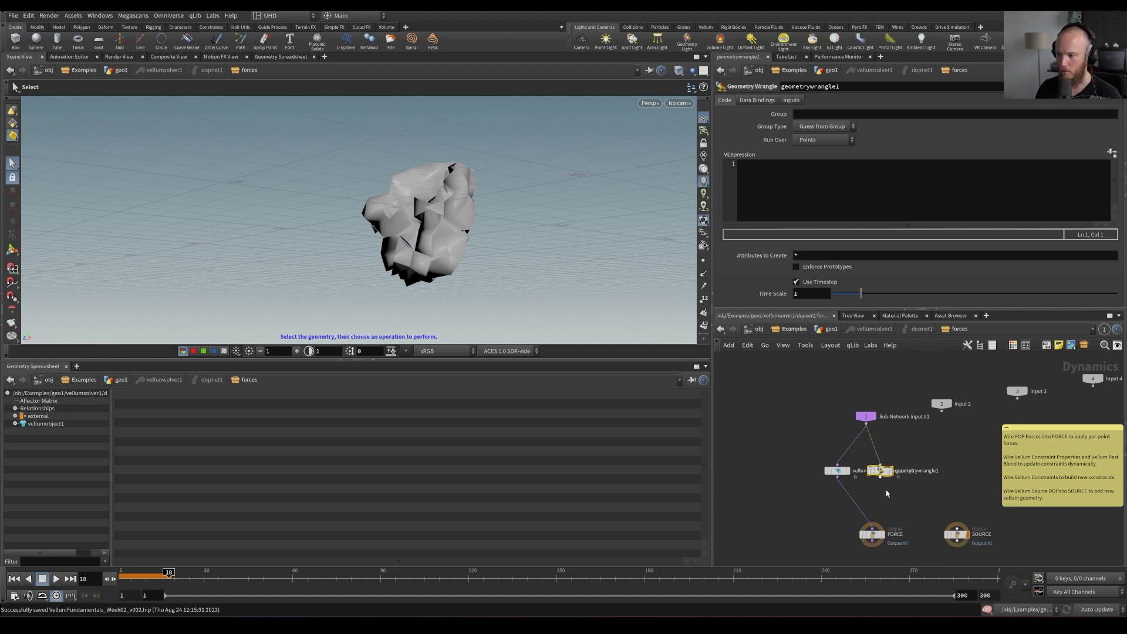
key(Delete)
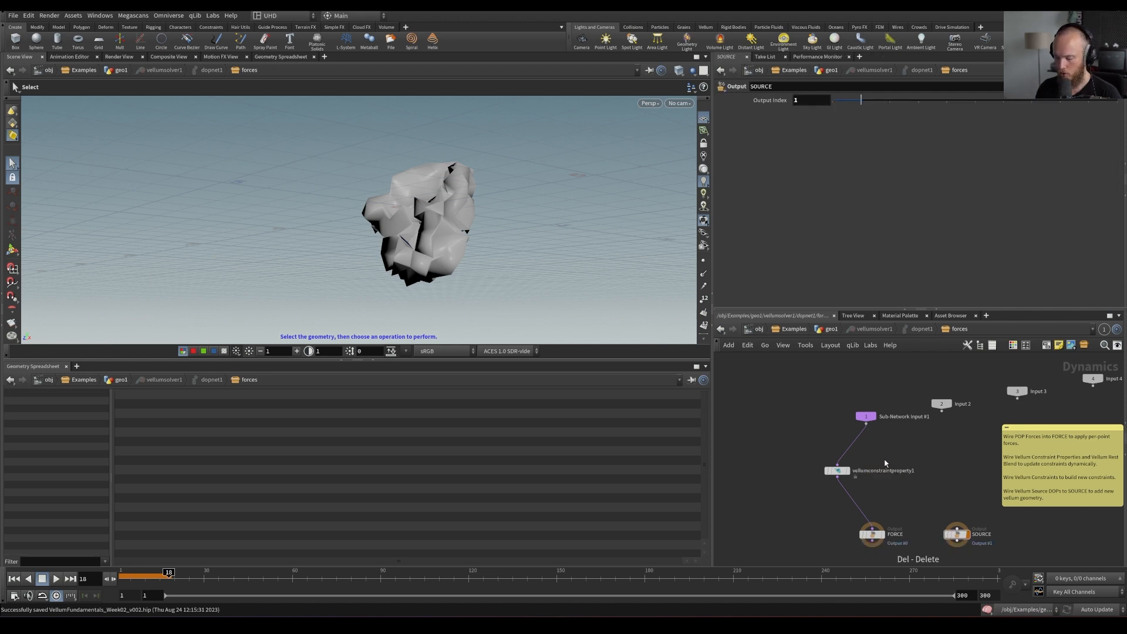
key(Tab)
text(sop so)
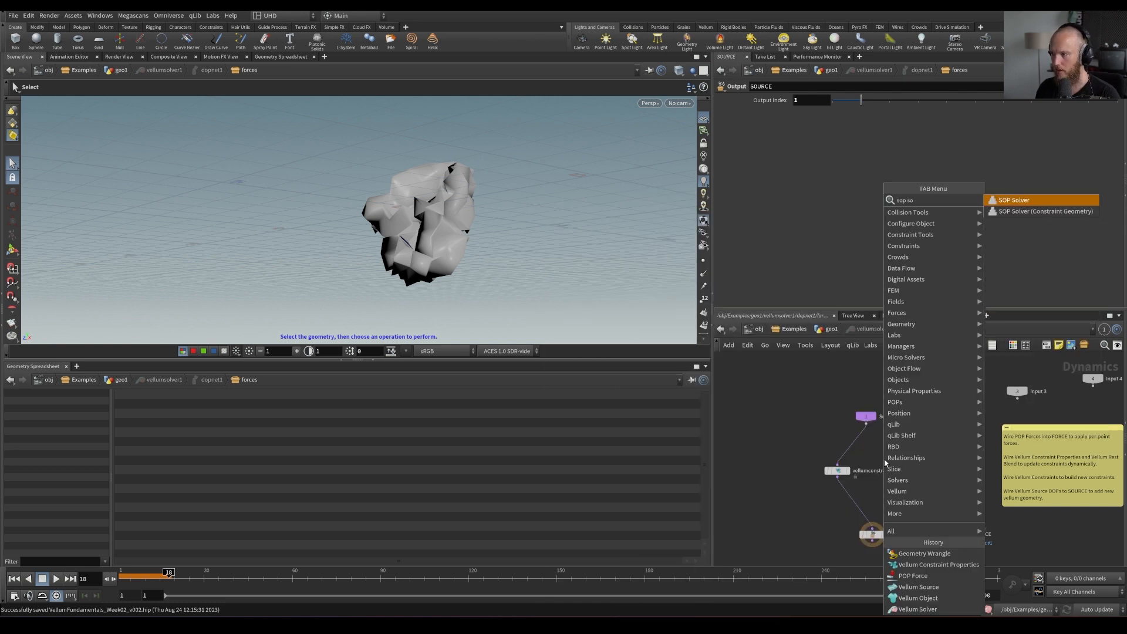
click(1020, 201)
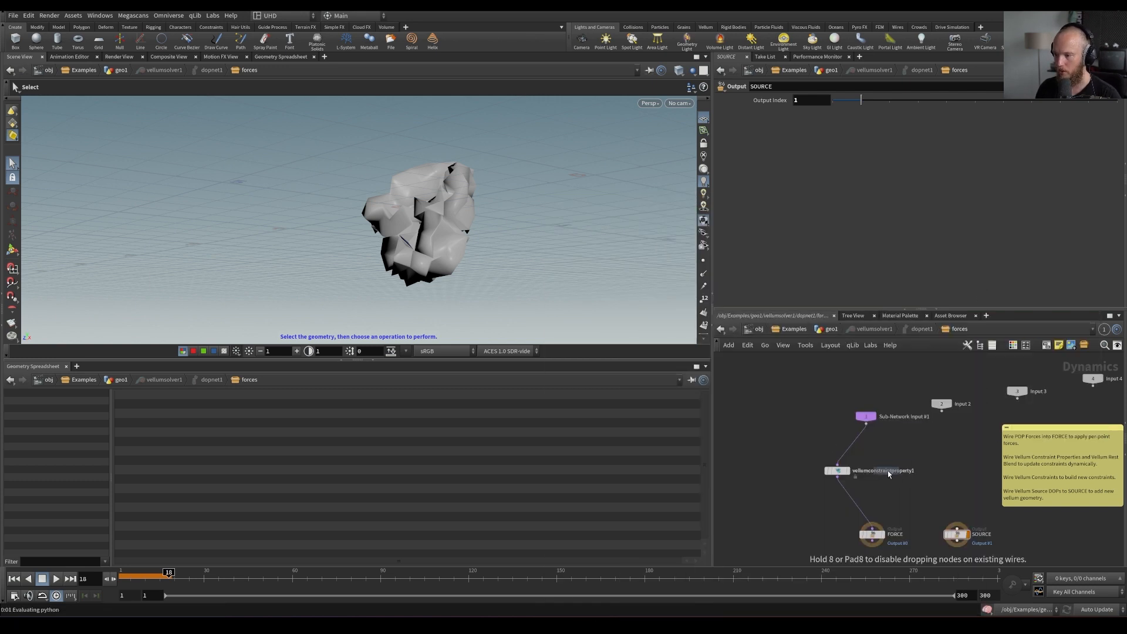
key(ctrl+s)
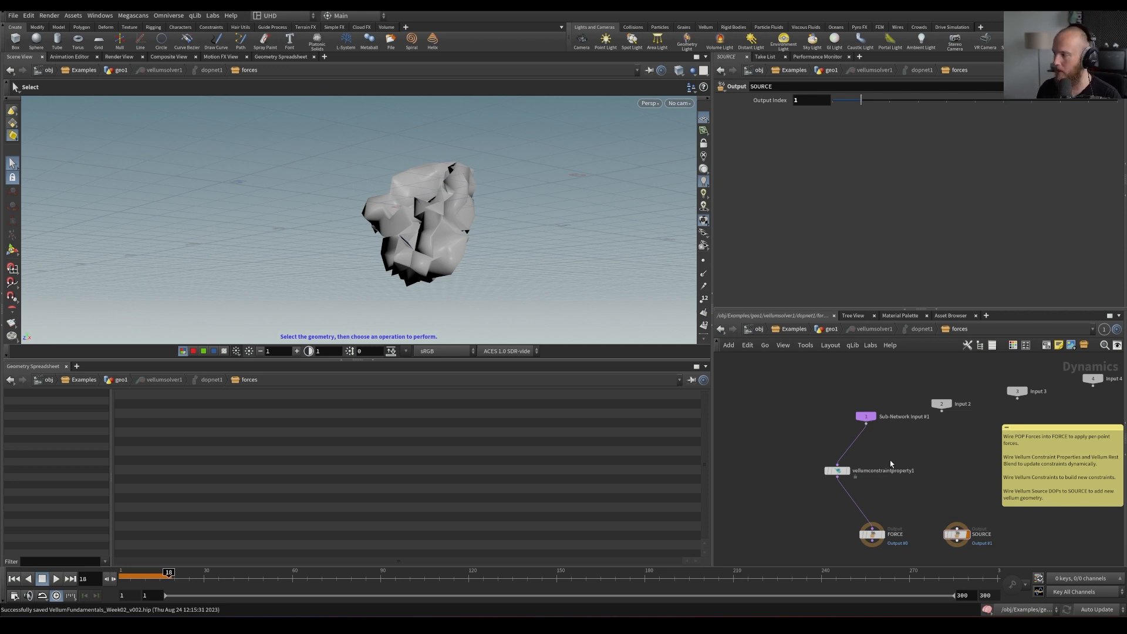
Add a SOP Solver node beside vellumconstraintproperty1 in the forces network
key(Tab)
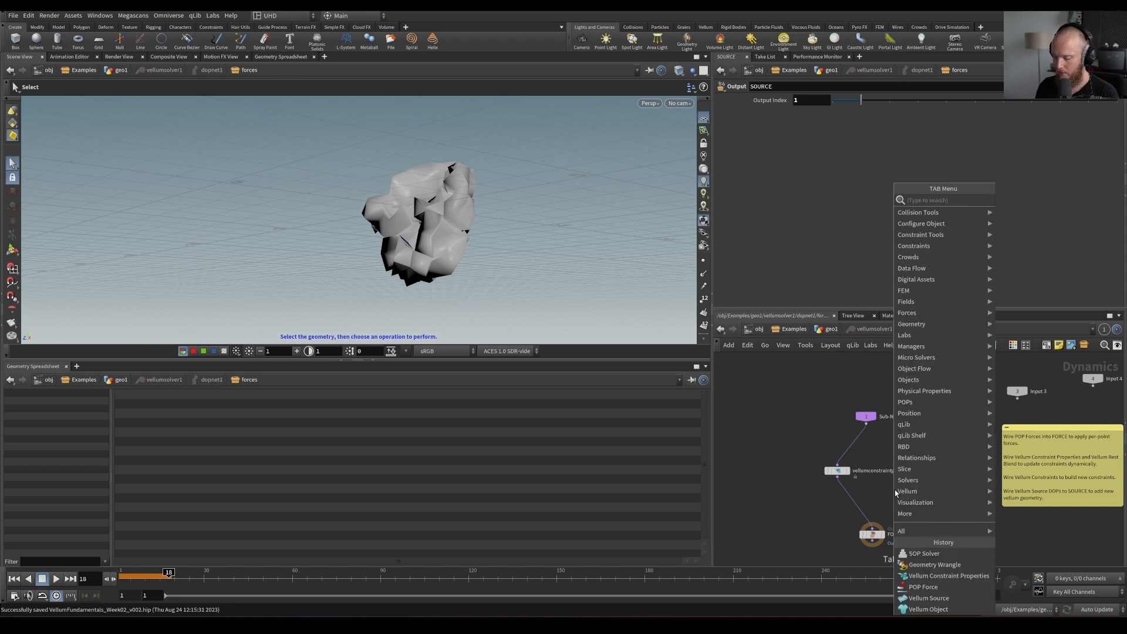
text(sop)
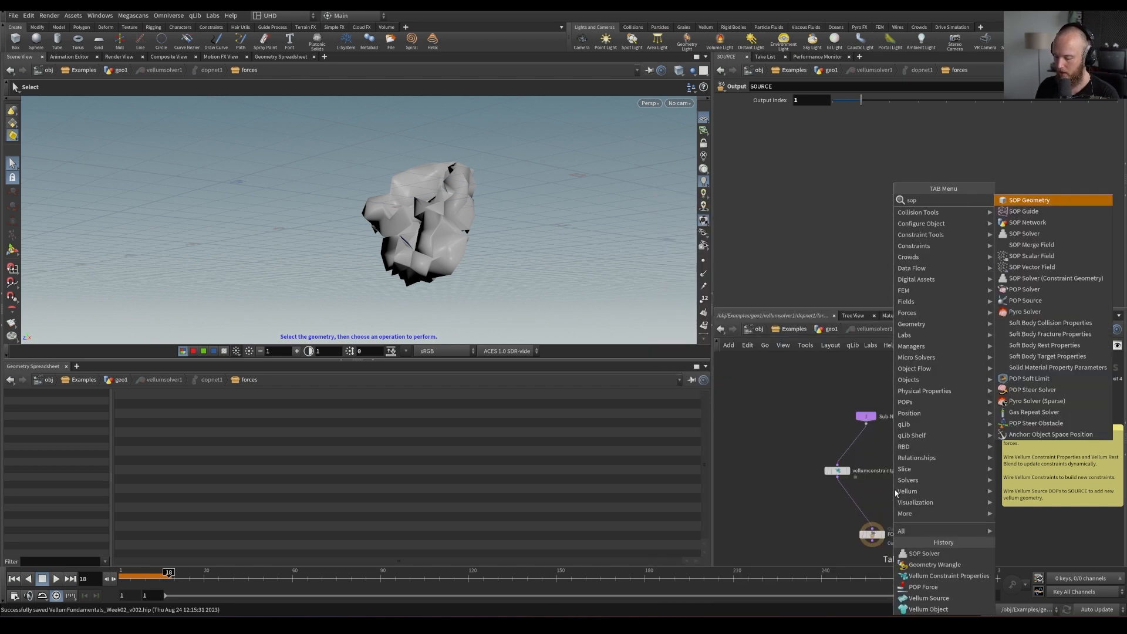
text( solv)
click(1019, 210)
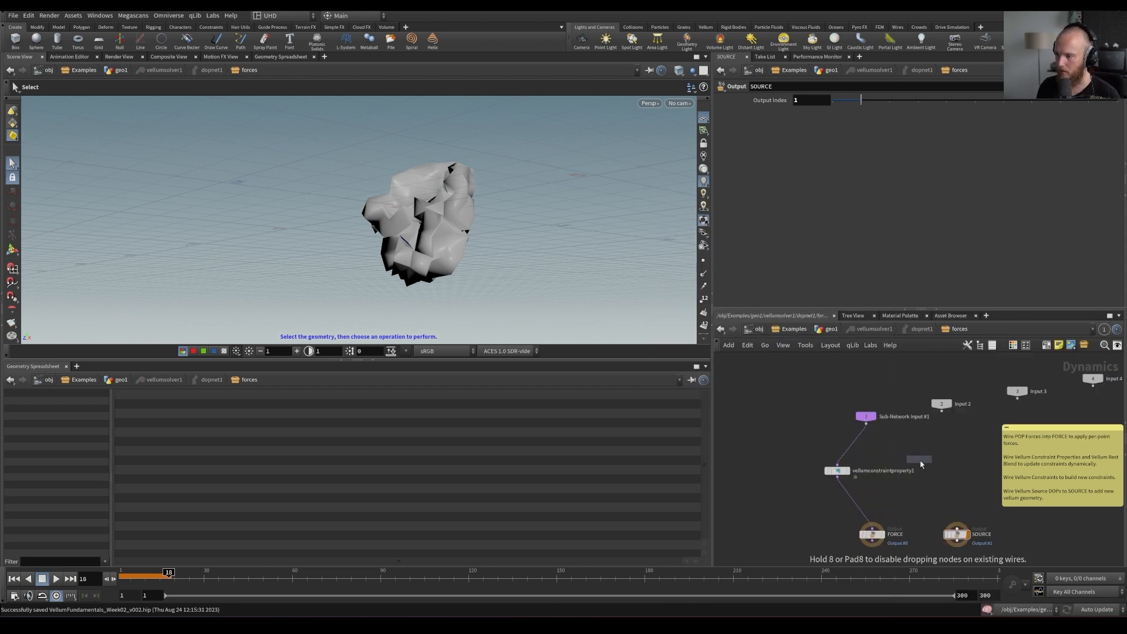
click(890, 471)
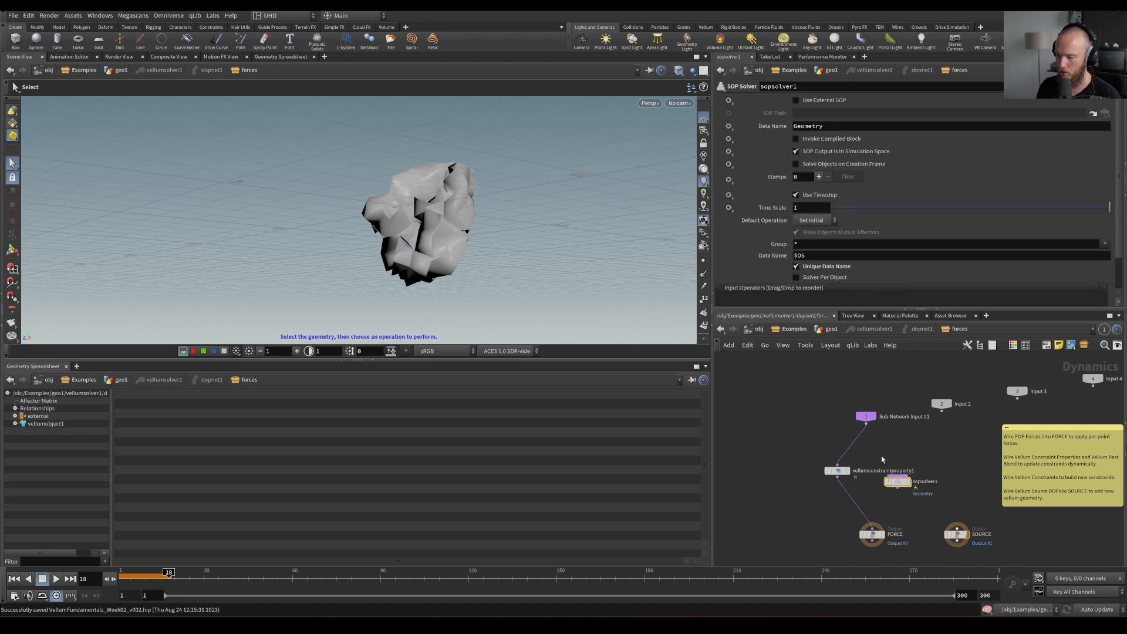
Wire sopsolver1 between Sub-Network Input #1 and the FORCE output, bypassing vellumconstraintproperty1
drag(872, 527, 897, 488)
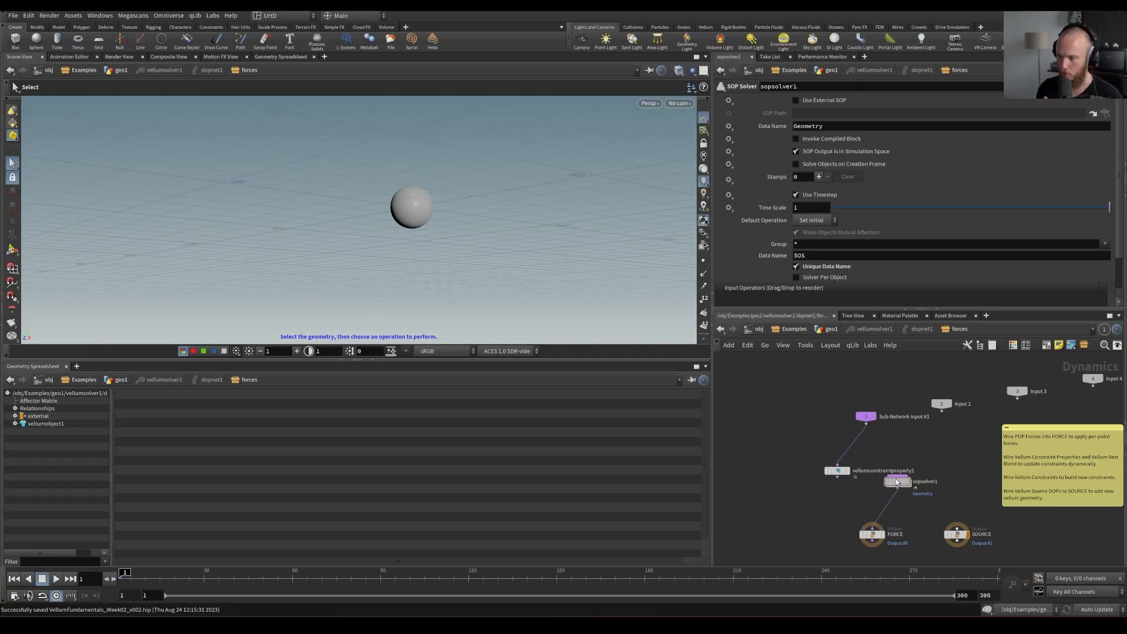
drag(898, 464, 880, 456)
scroll(885, 464, up, 3)
drag(851, 392, 891, 450)
Play the simulation to cook it and examine the dop_geometry import inside sopsolver1
double_click(871, 465)
drag(764, 474, 772, 543)
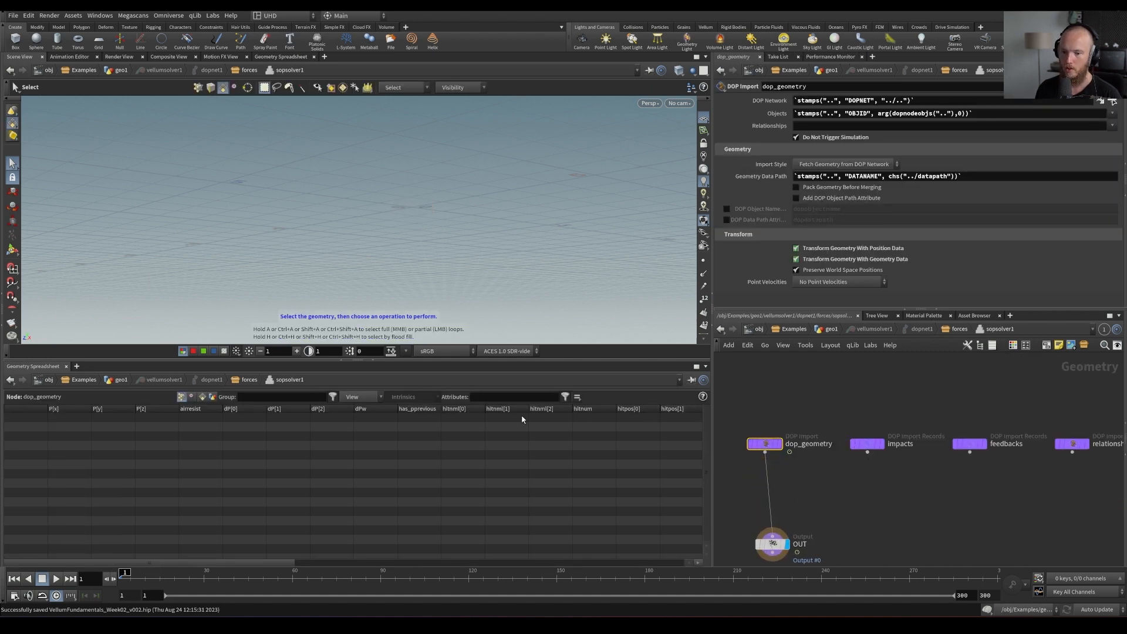
key(u)
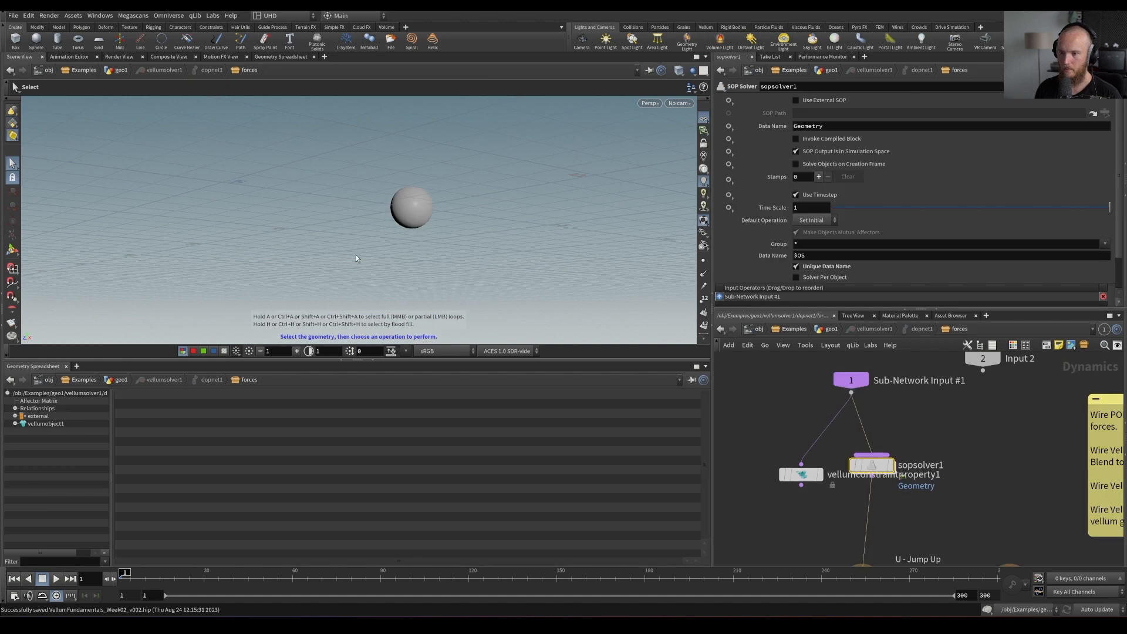
scroll(371, 212, down, 5)
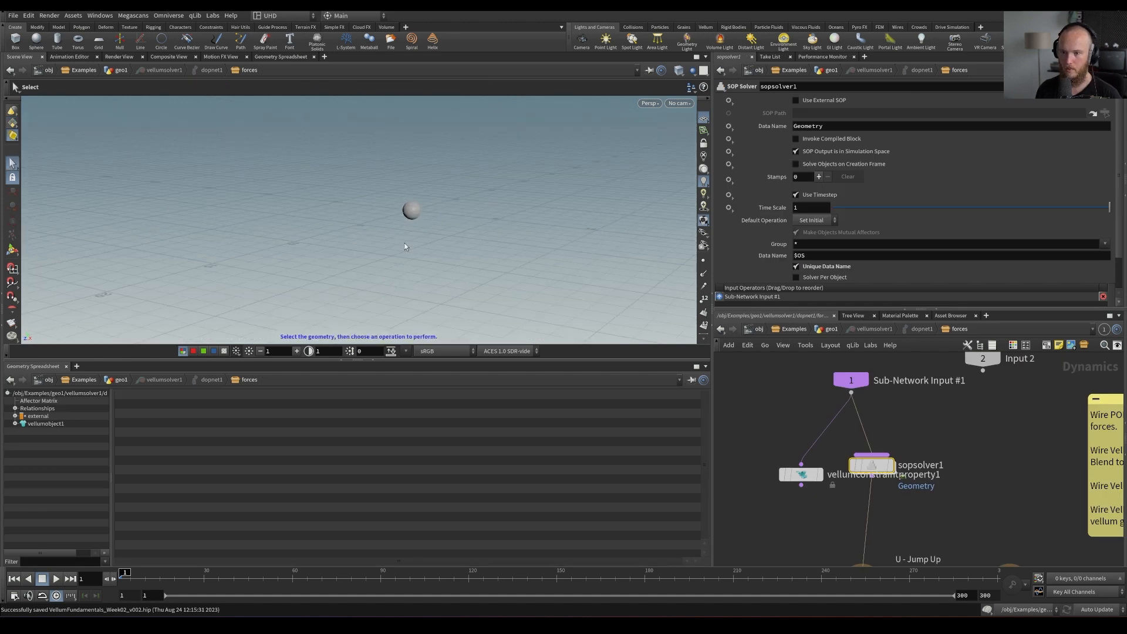
key(Up)
alt+drag(453, 239, 630, 328)
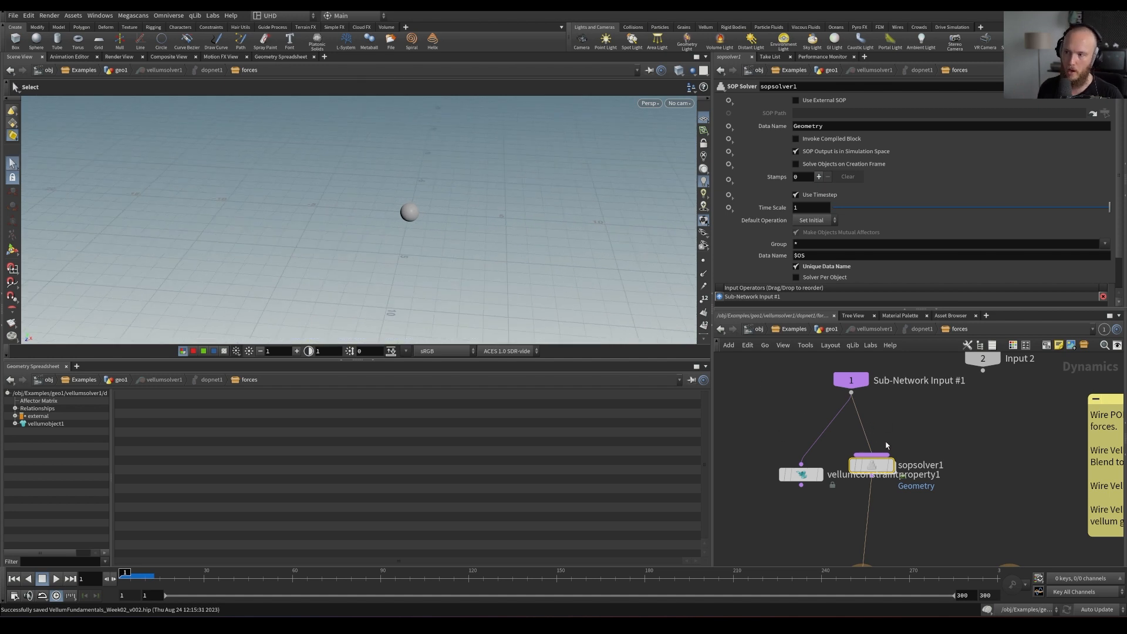
drag(871, 465, 878, 469)
double_click(878, 470)
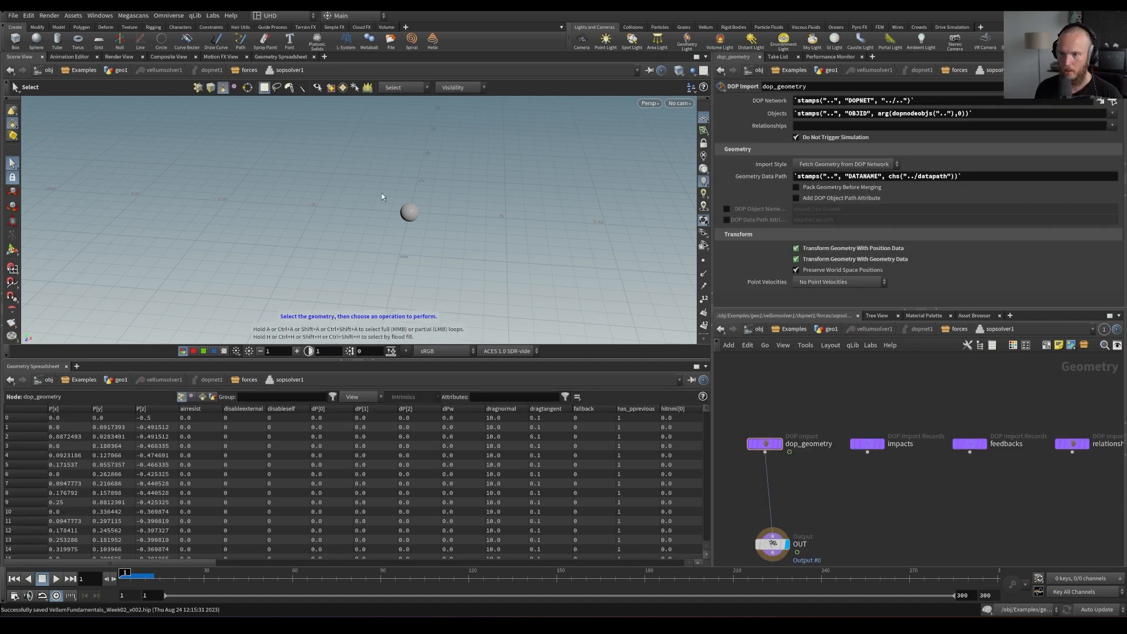
Check null1's geometry in geo1 for comparison and return to the forces network inside vellumsolver1
click(831, 329)
drag(741, 472, 729, 483)
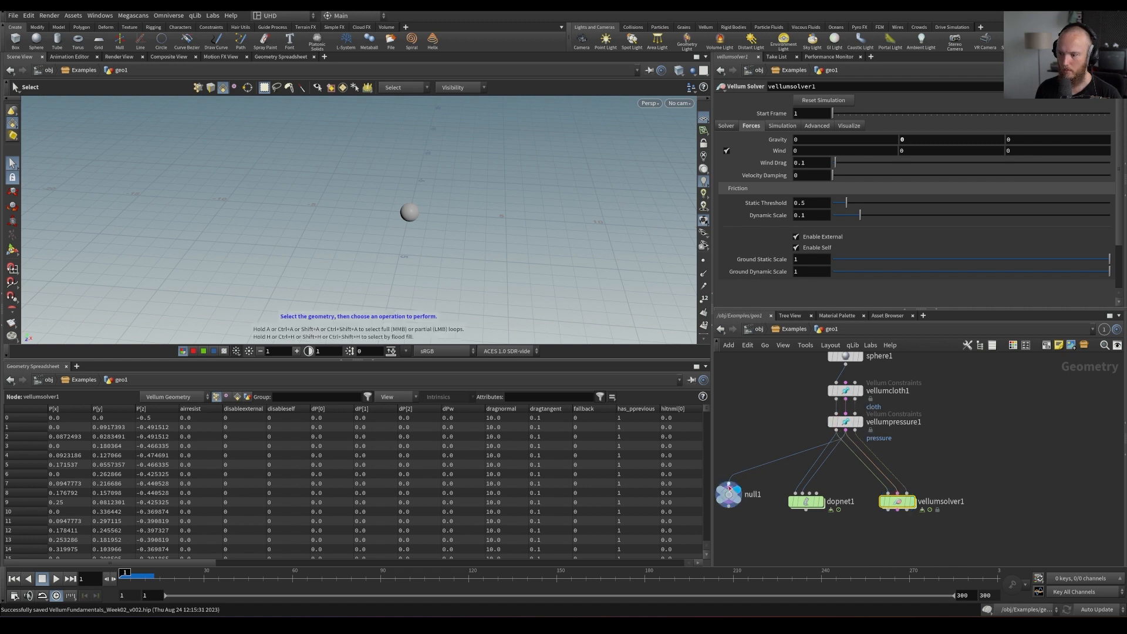
click(729, 492)
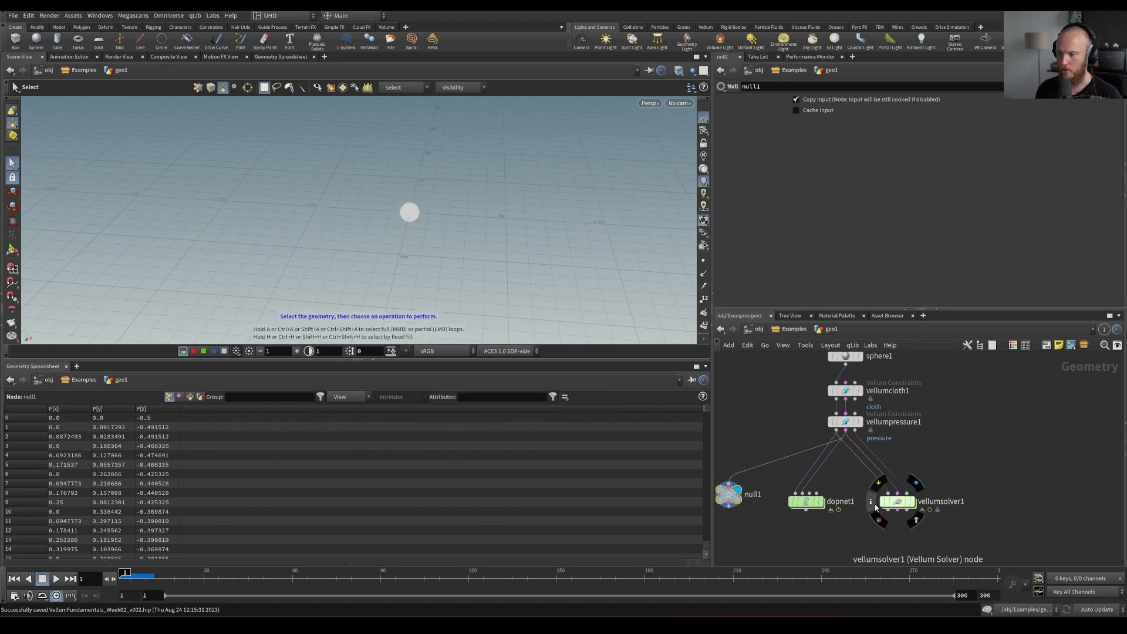
drag(908, 503, 902, 504)
double_click(902, 504)
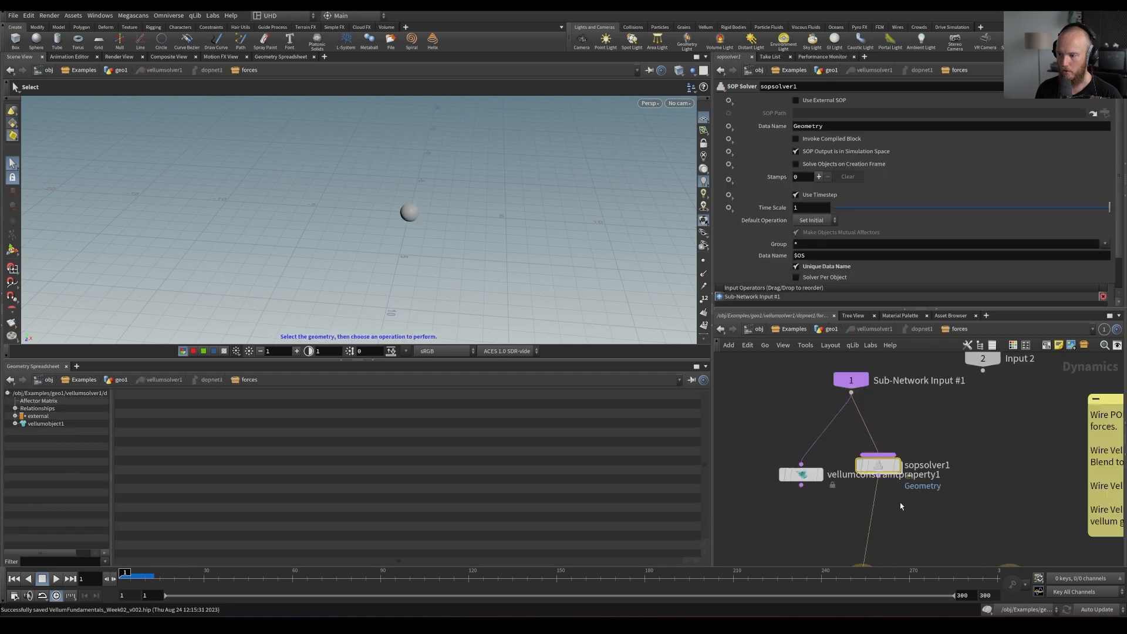
alt+drag(393, 299, 360, 201)
alt+right_drag(360, 201, 471, 143)
alt+drag(390, 187, 449, 198)
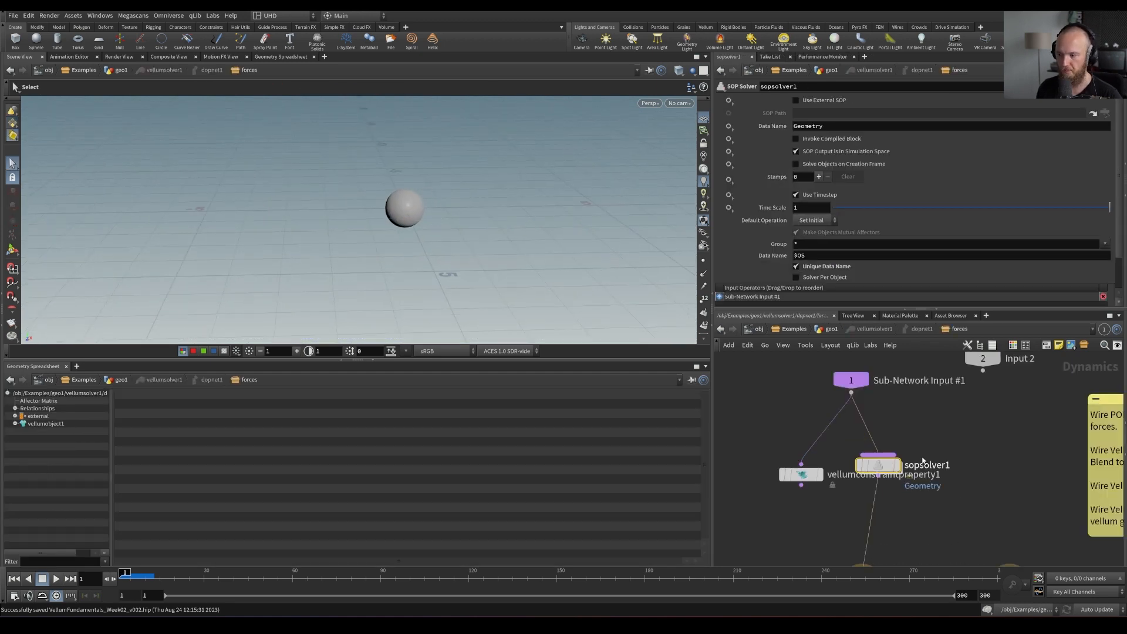
Review how sopsolver1 connects Sub-Network Input #1 to the FORCE output in the forces network
middle_drag(756, 430, 751, 374)
click(857, 527)
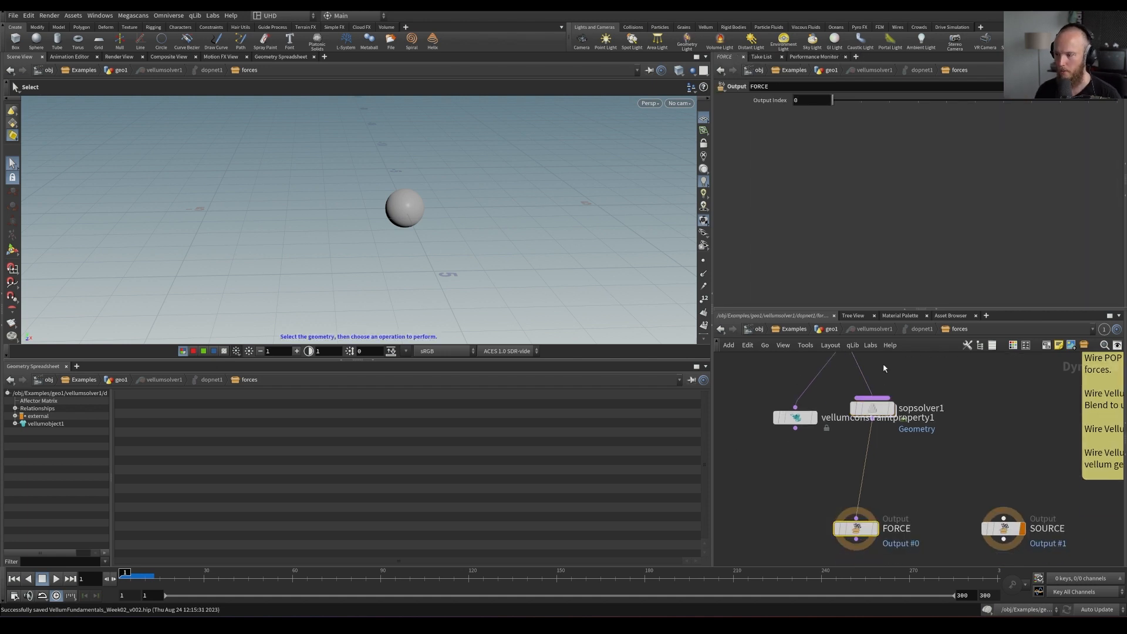
drag(840, 310, 842, 284)
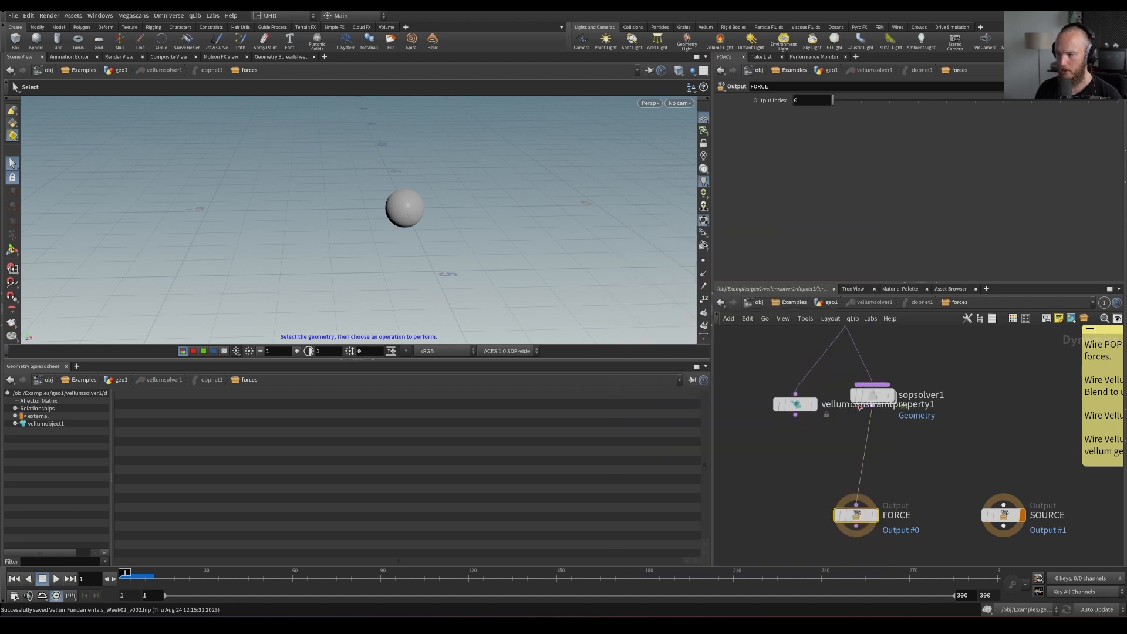
middle_drag(880, 332, 840, 412)
drag(807, 395, 841, 390)
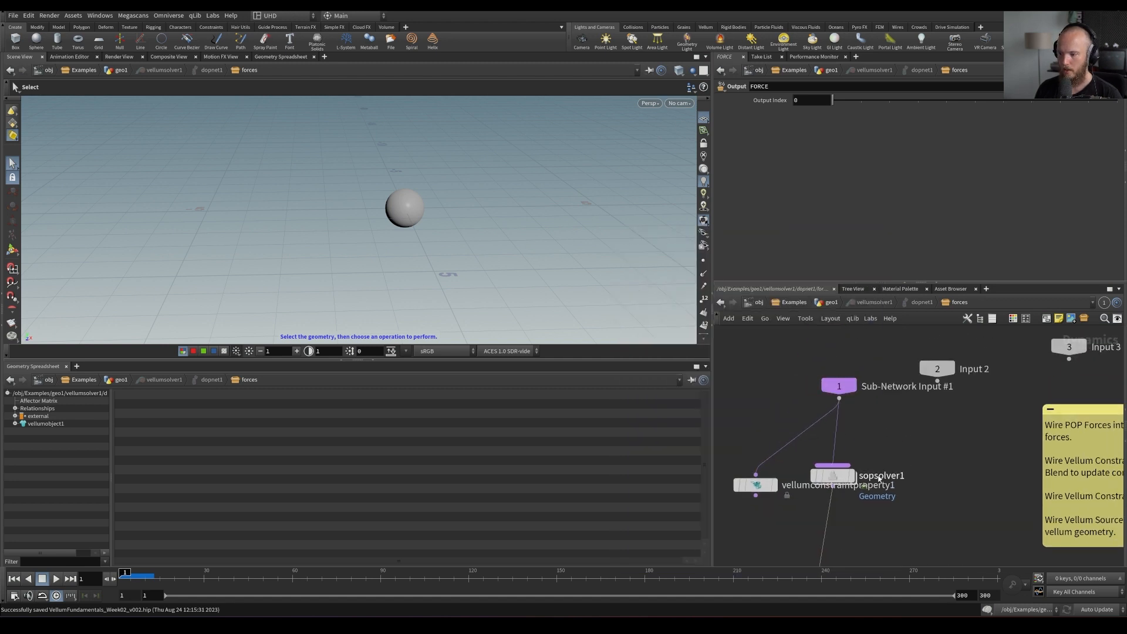
middle_drag(880, 475, 911, 399)
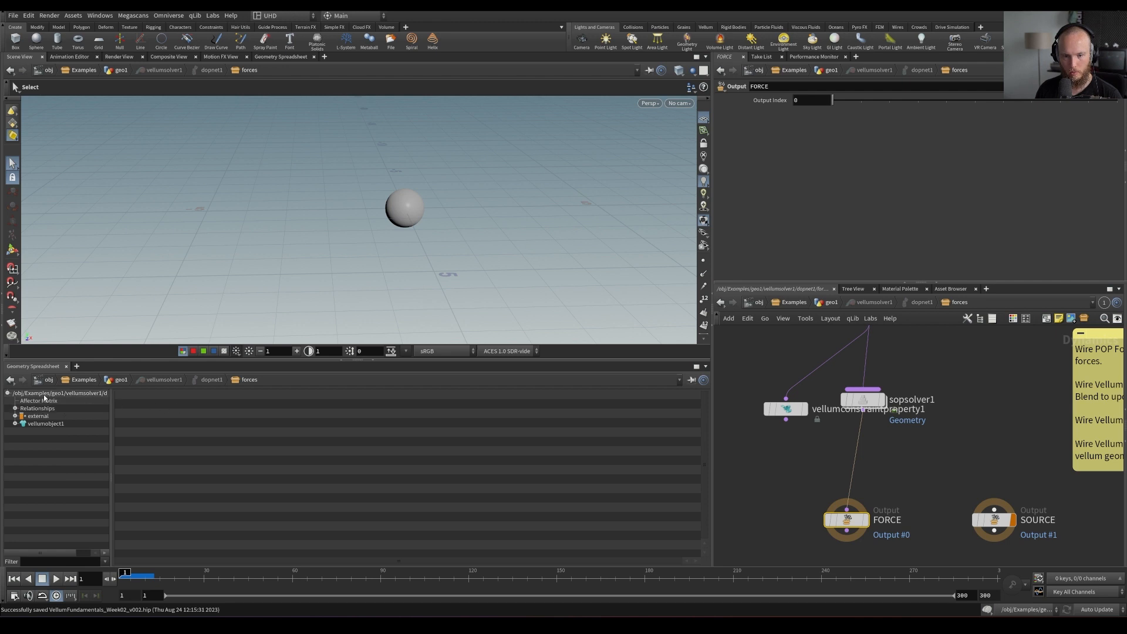
Expand vellumobject1's simulation data in the geometry spreadsheet and inspect its Geometry and ConstraintGeometry entries
click(53, 424)
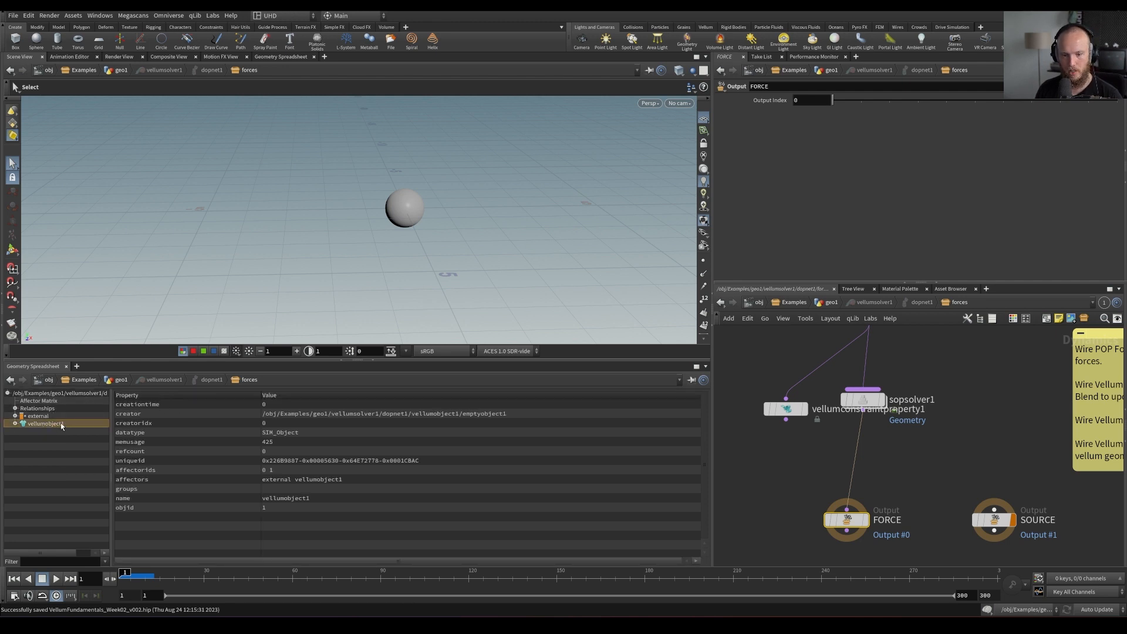
click(15, 423)
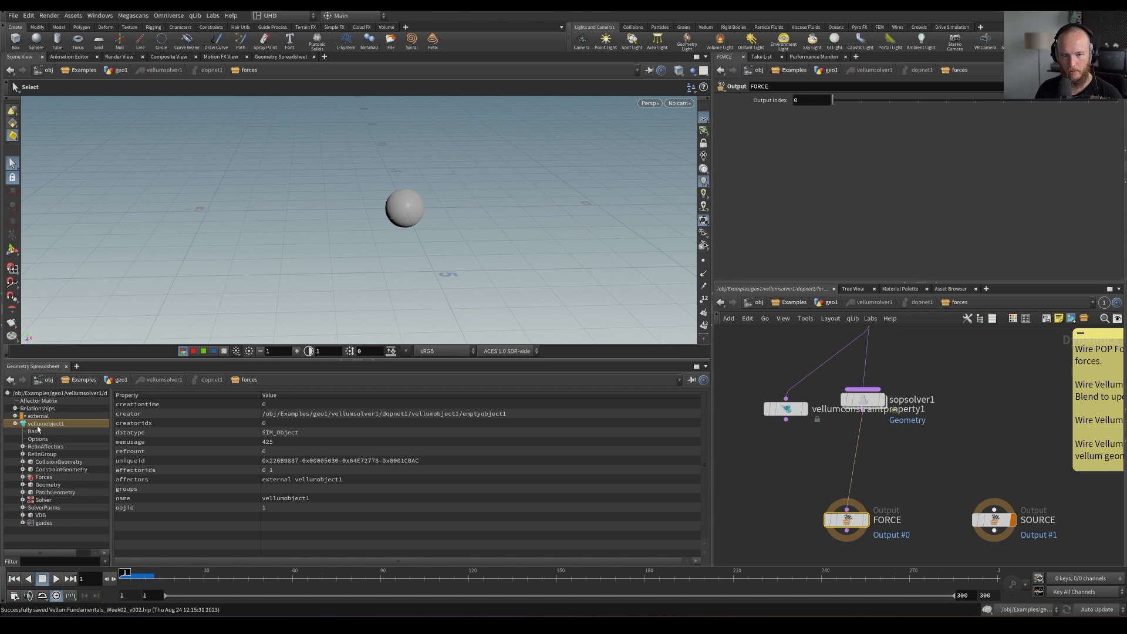
drag(112, 507, 210, 507)
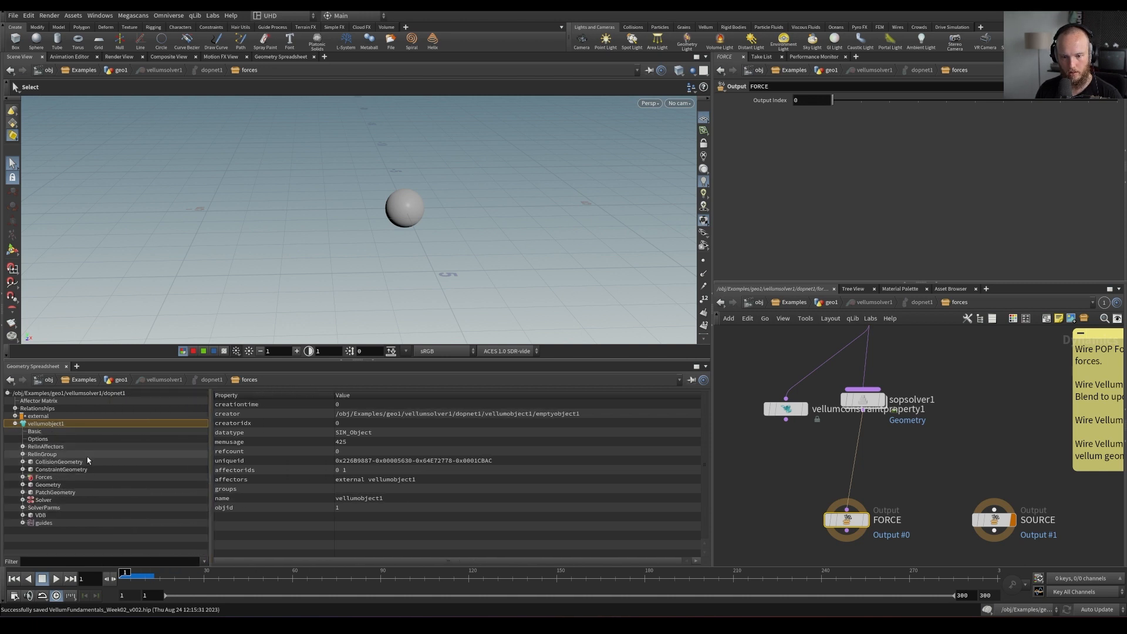
click(59, 488)
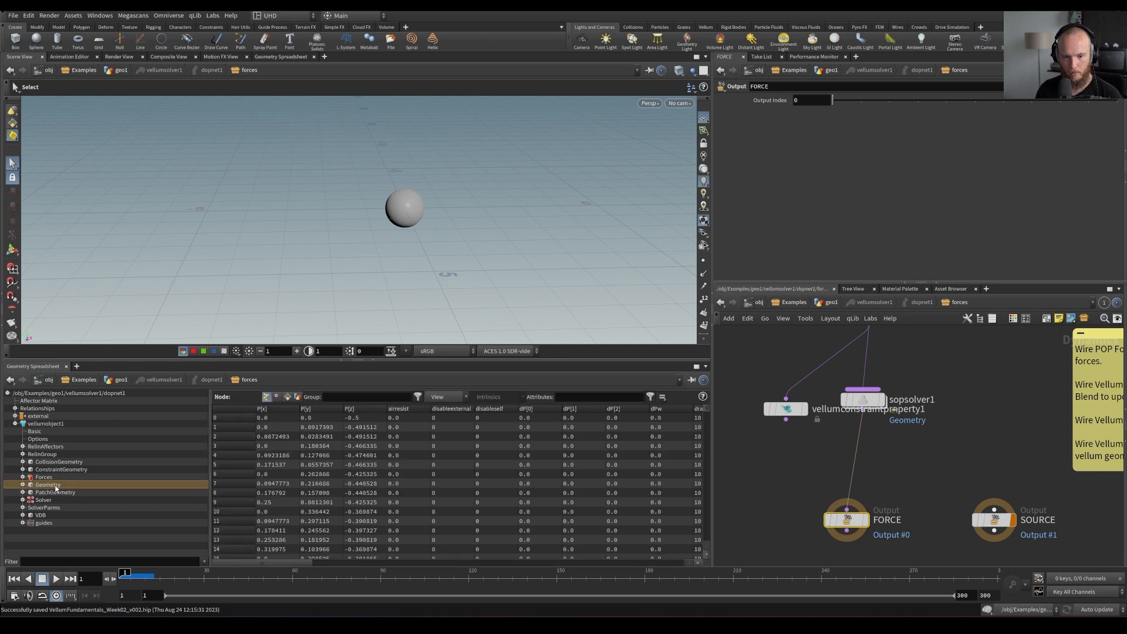
click(59, 470)
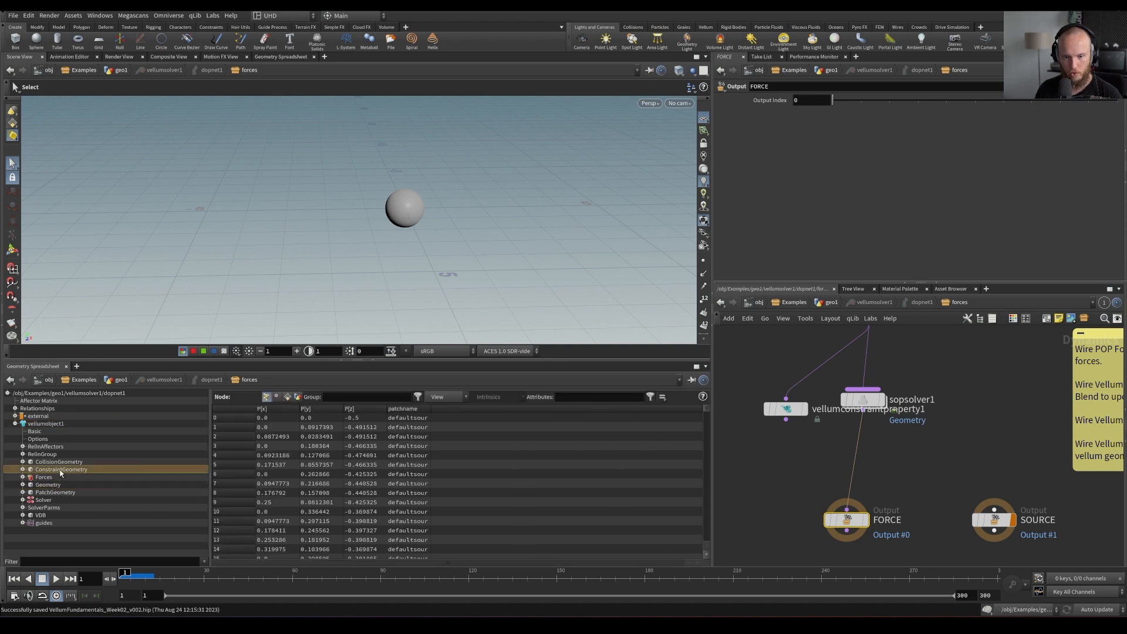
Examine vellumobject1's PatchGeometry, Geometry, Forces and ConstraintGeometry entries in the geometry spreadsheet, ending on ConstraintGeometry
click(58, 493)
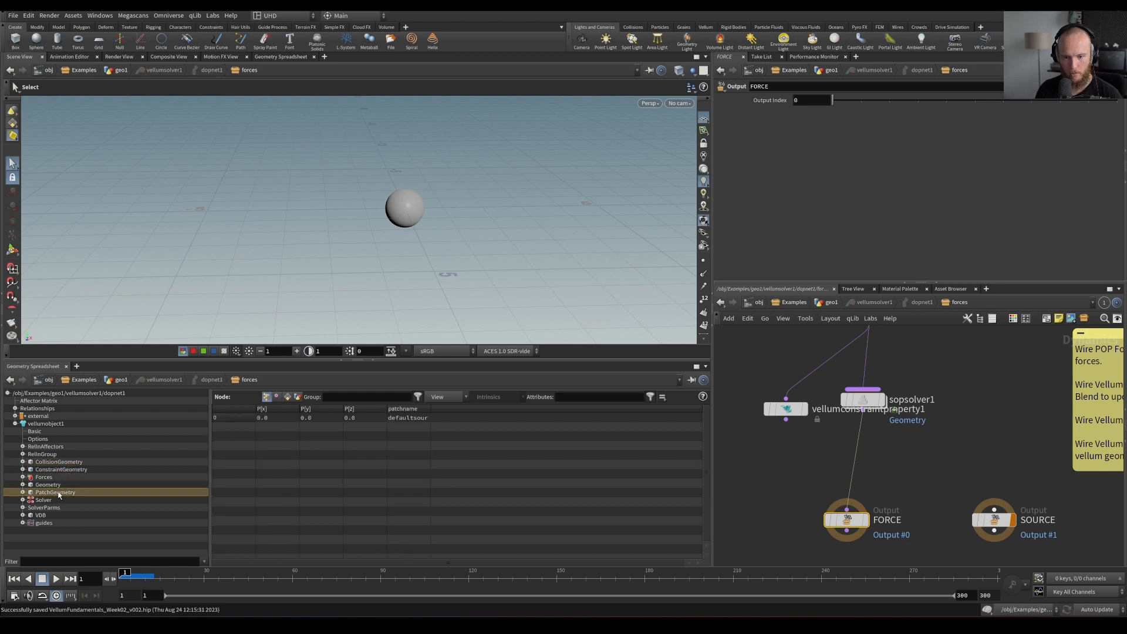
click(55, 485)
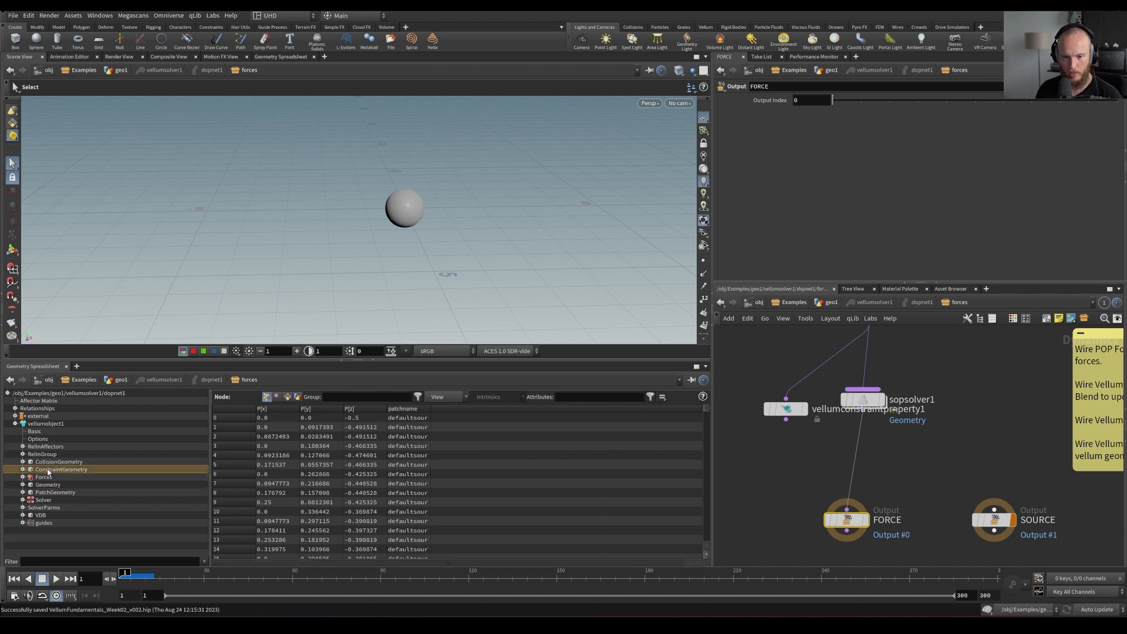
click(49, 470)
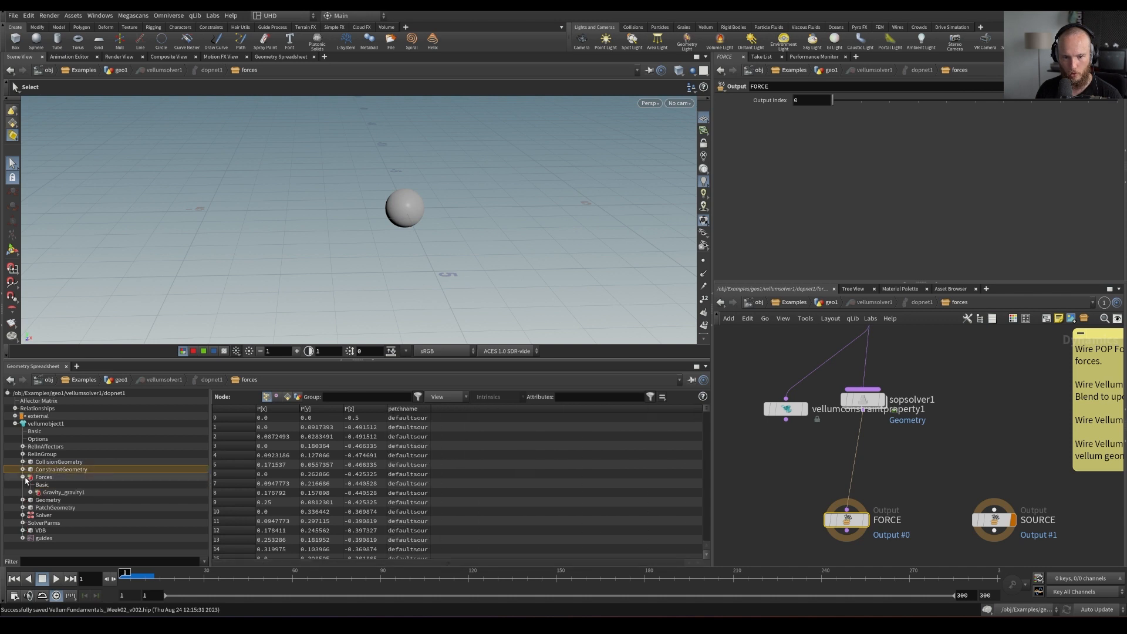
click(47, 477)
click(22, 477)
click(22, 477)
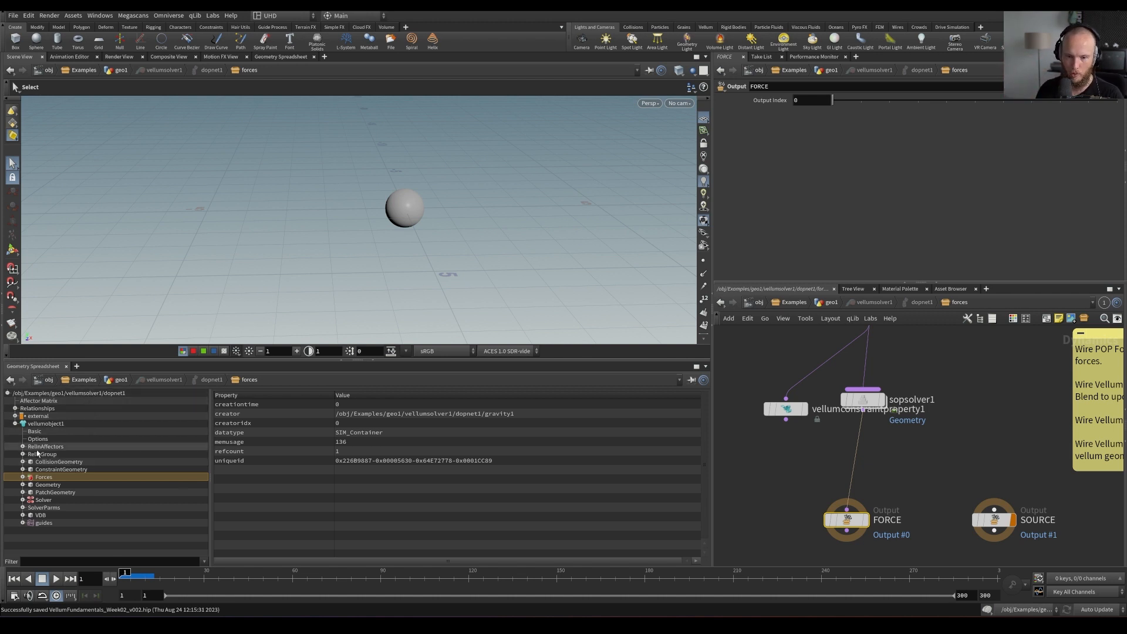
click(49, 485)
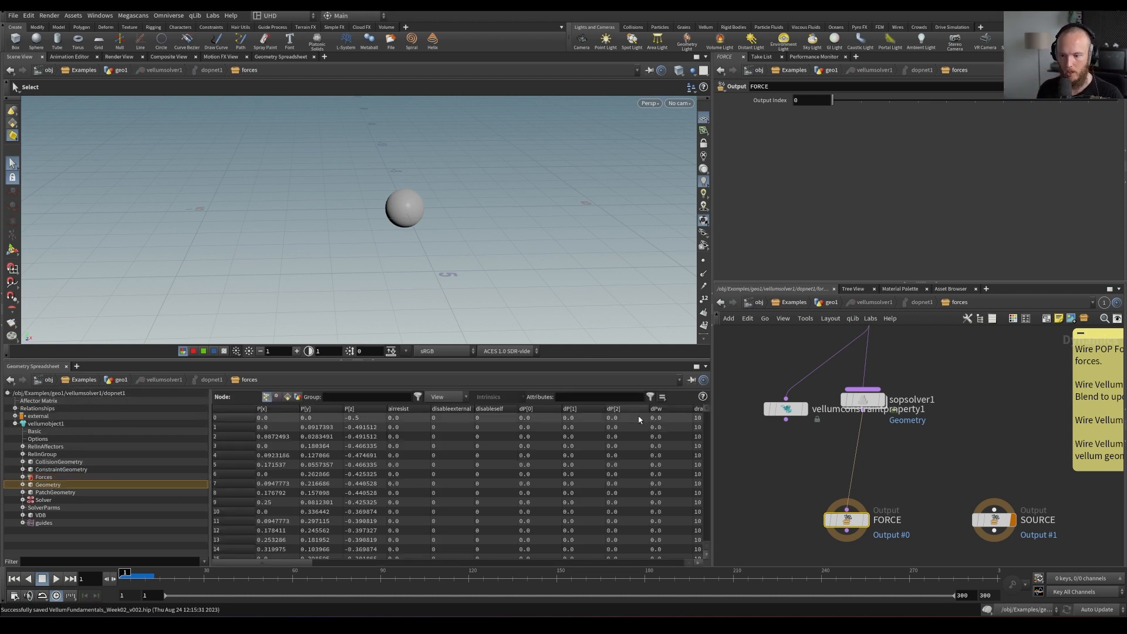
drag(846, 520, 858, 515)
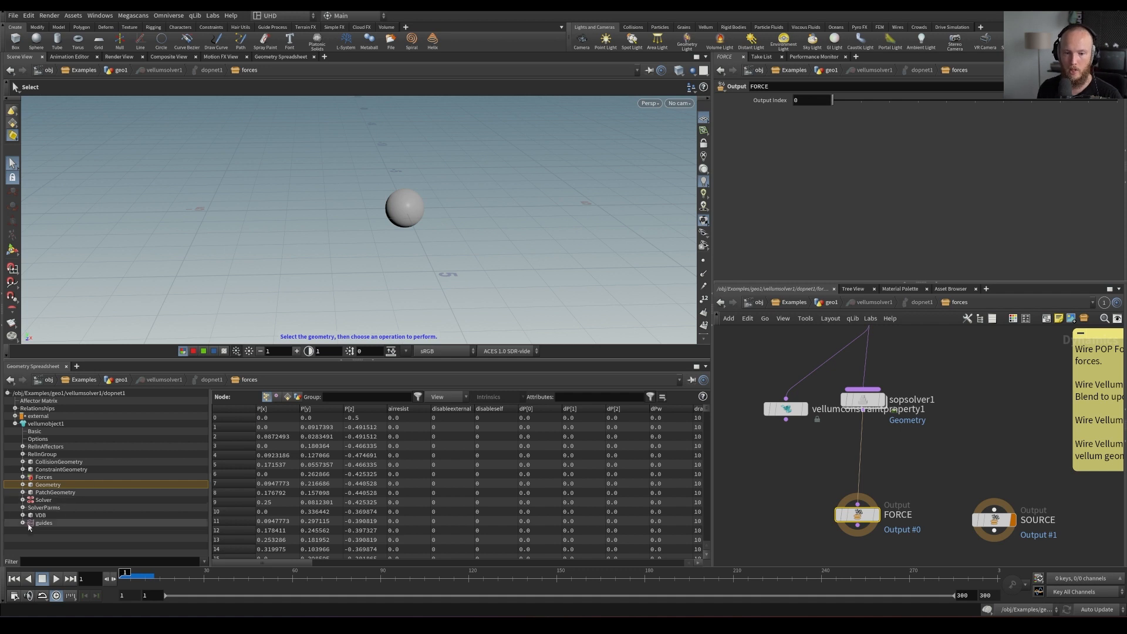
click(56, 492)
click(61, 469)
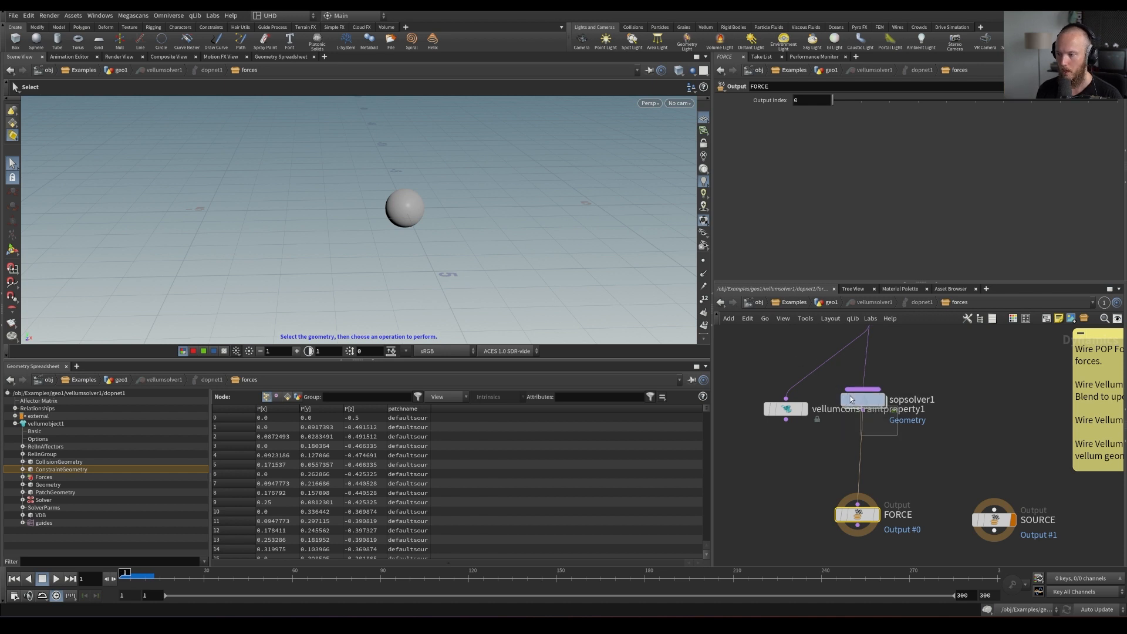
Set the Data Name of sopsolver1 to ConstraintGeometry
click(873, 400)
middle_drag(879, 378, 867, 430)
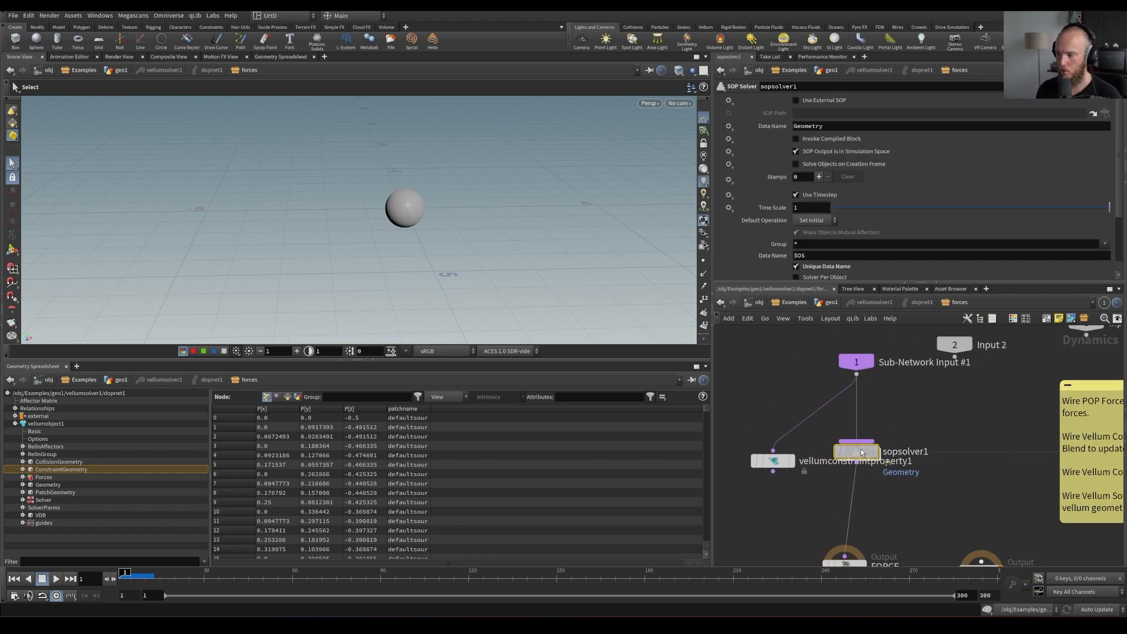
click(852, 126)
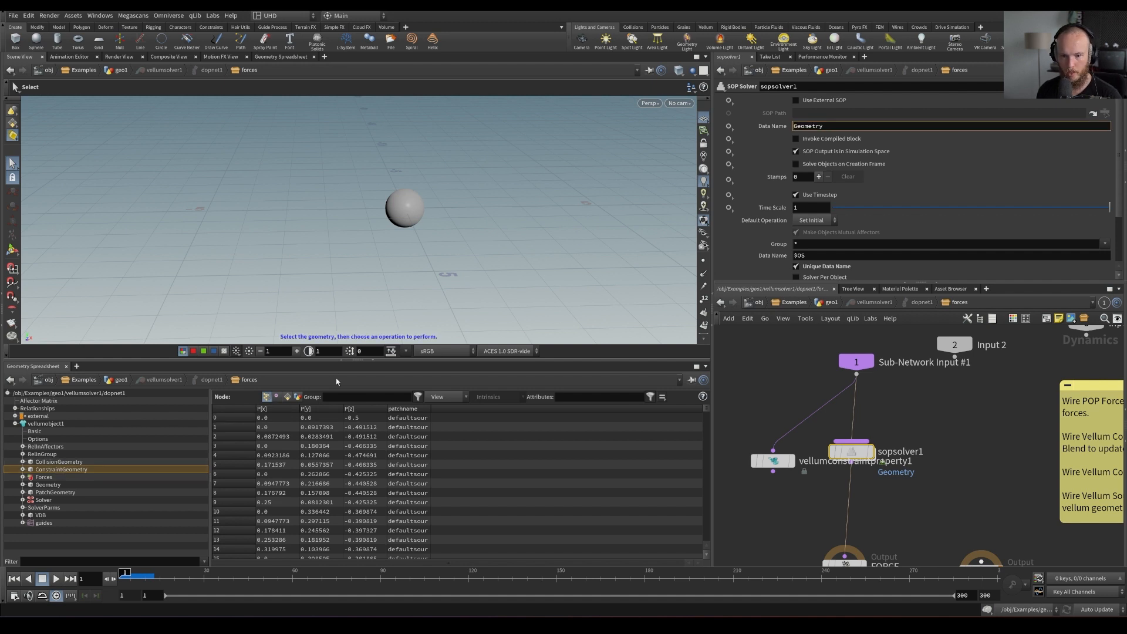
key(Home)
text(Constraint)
key(Return)
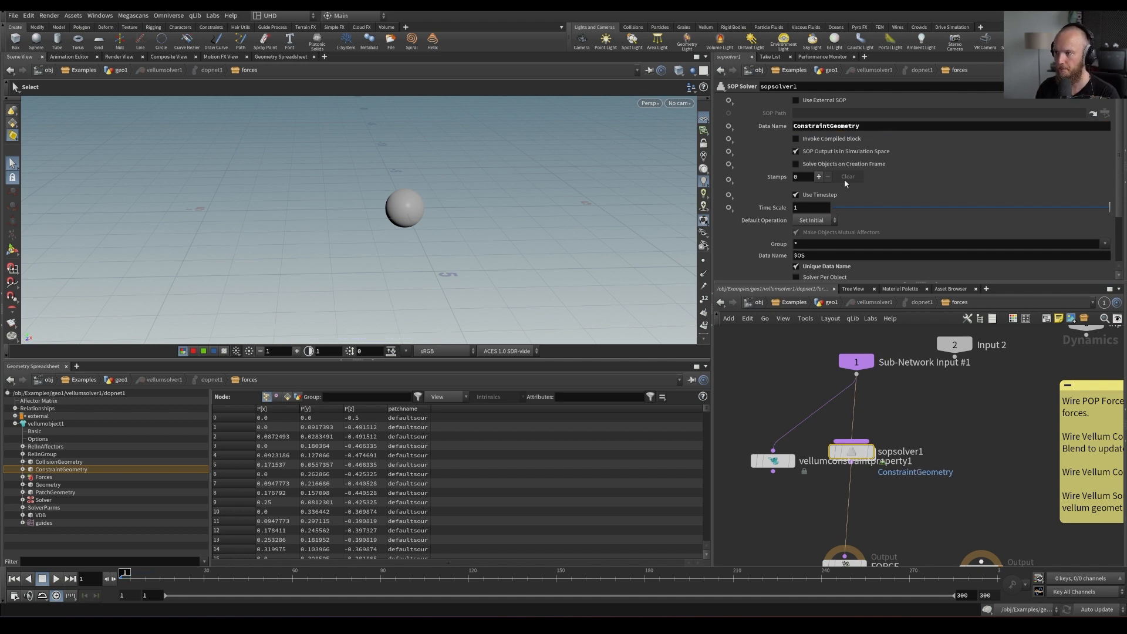
Enter sopsolver1, play the simulation to cook it, and inspect the constraint geometry imported by dop_geometry
double_click(856, 452)
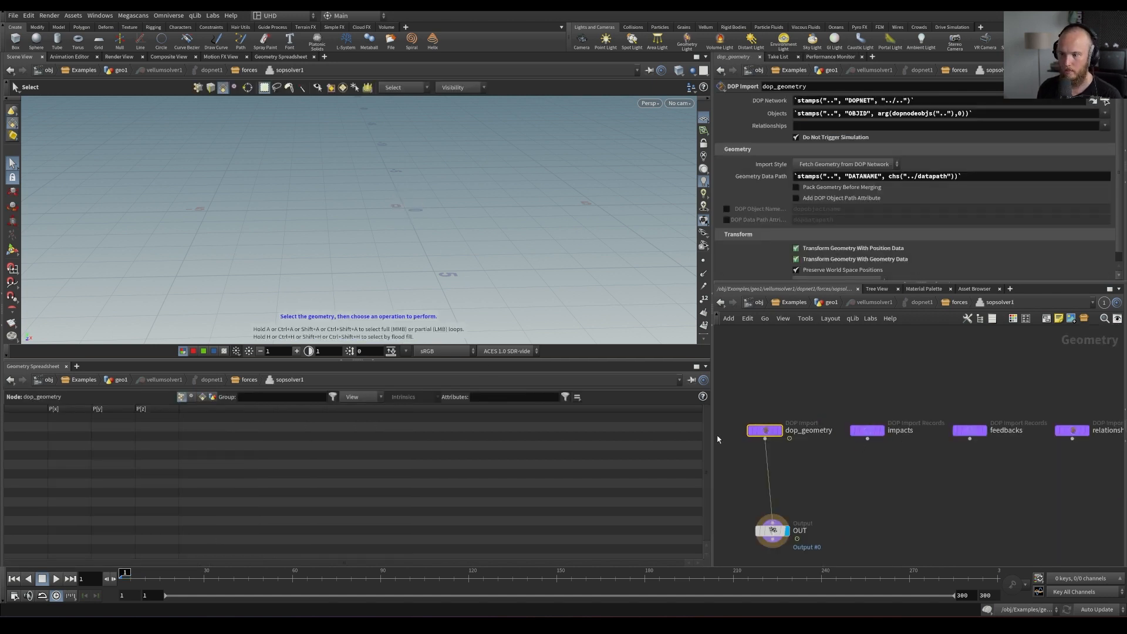
key(Up)
key(Escape)
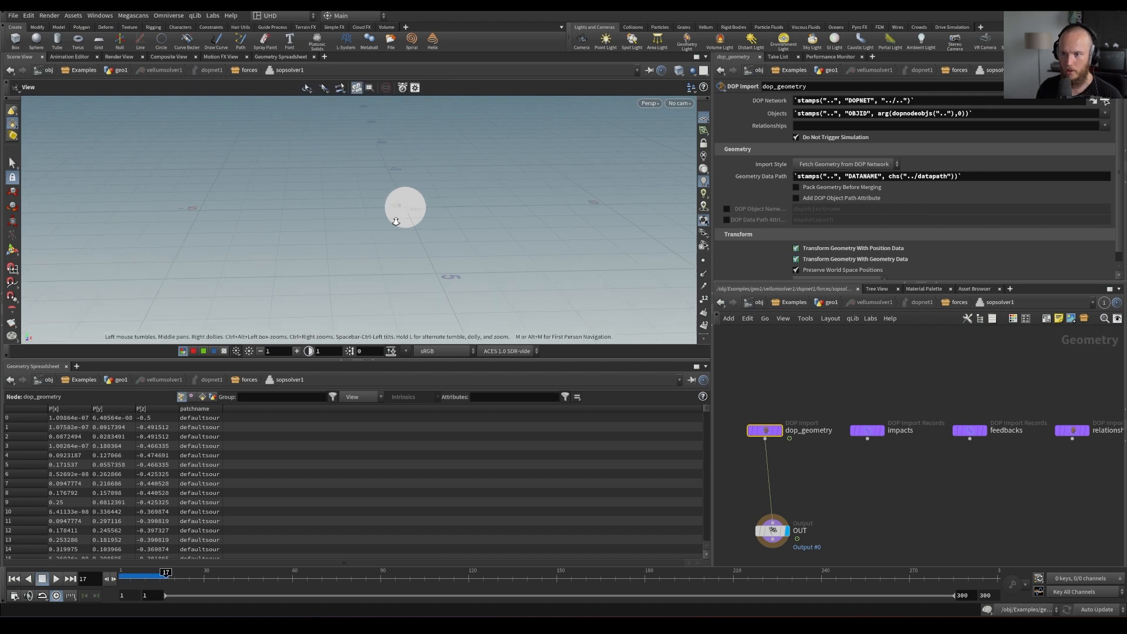
key(s)
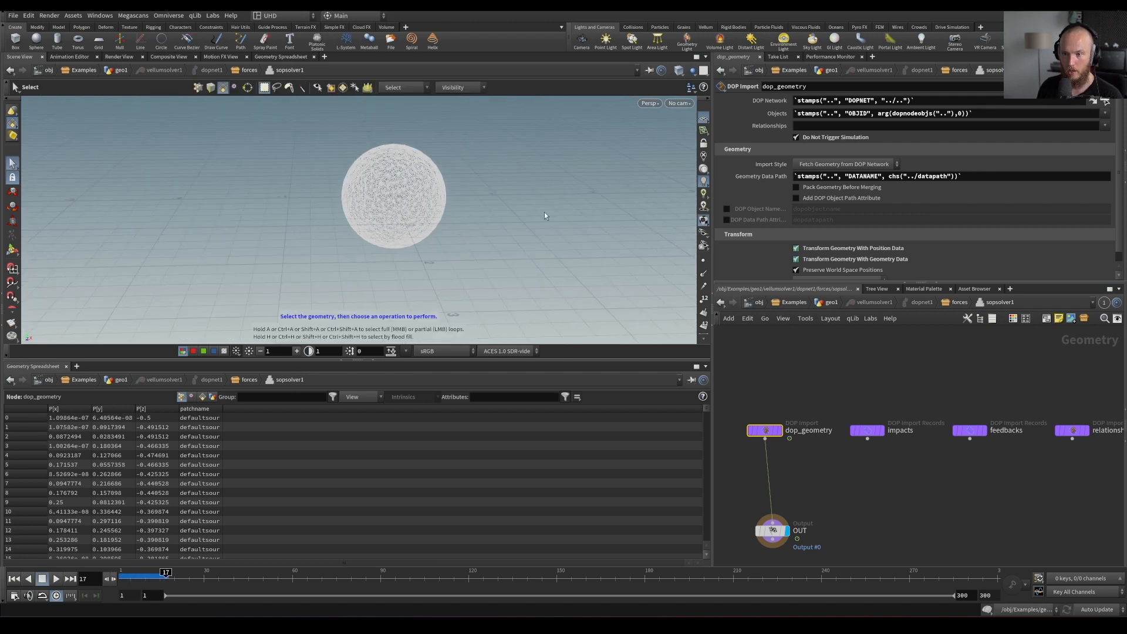
middle_drag(804, 449, 871, 456)
middle_click(932, 450)
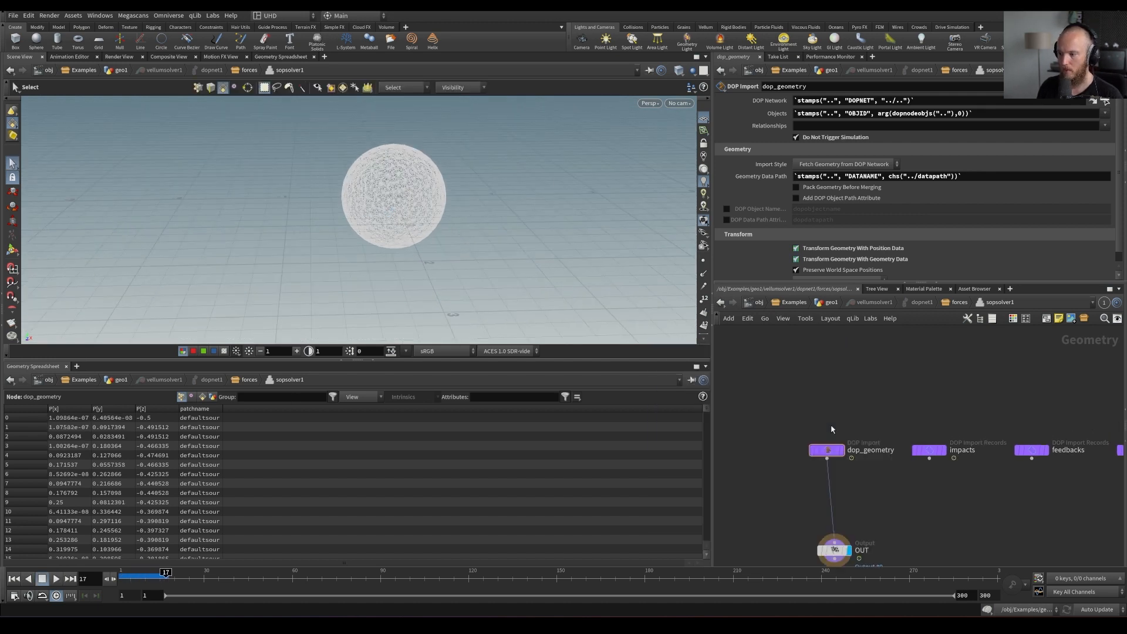
Align the OUT node directly beneath dop_geometry and insert an Attribute Wrangle on the wire between them
middle_drag(893, 536, 894, 483)
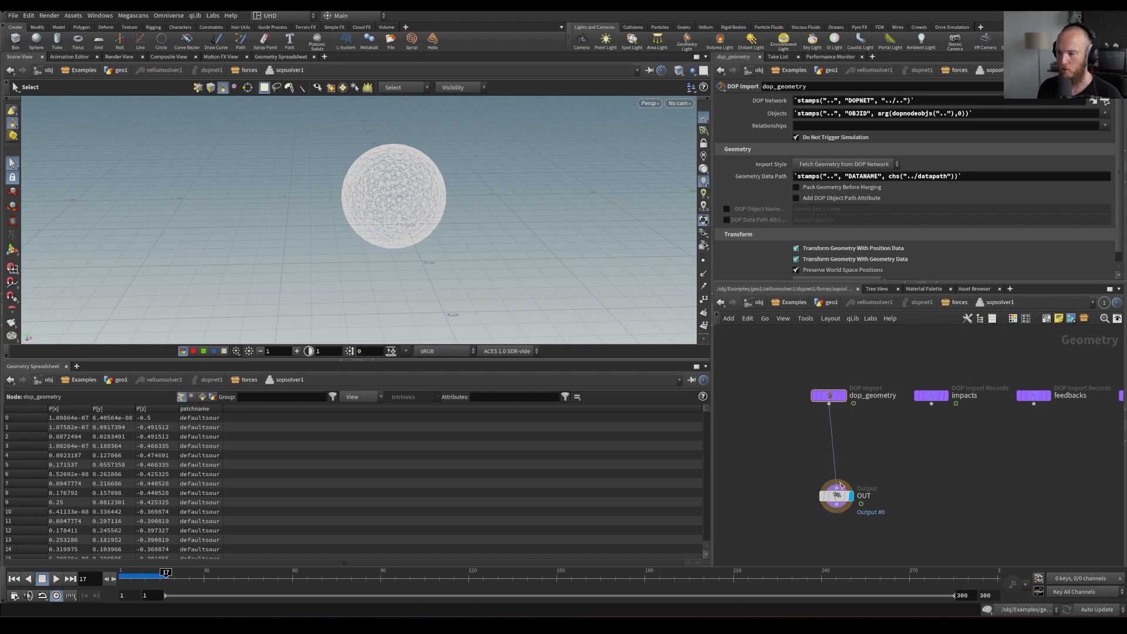
drag(837, 475, 836, 483)
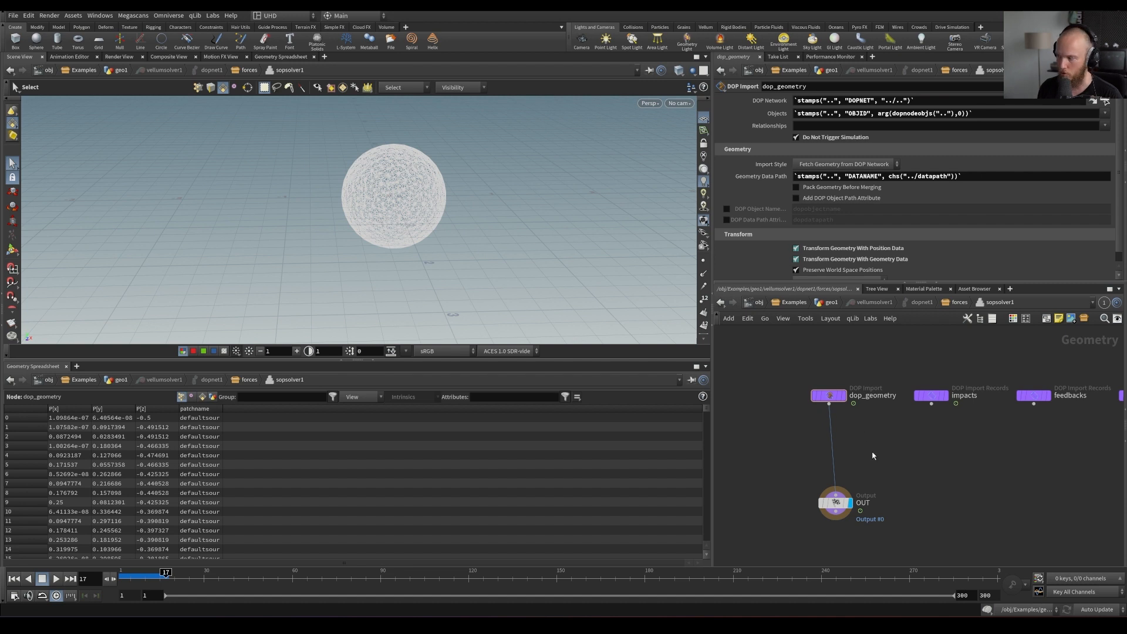
middle_drag(904, 426, 871, 467)
drag(808, 438, 814, 438)
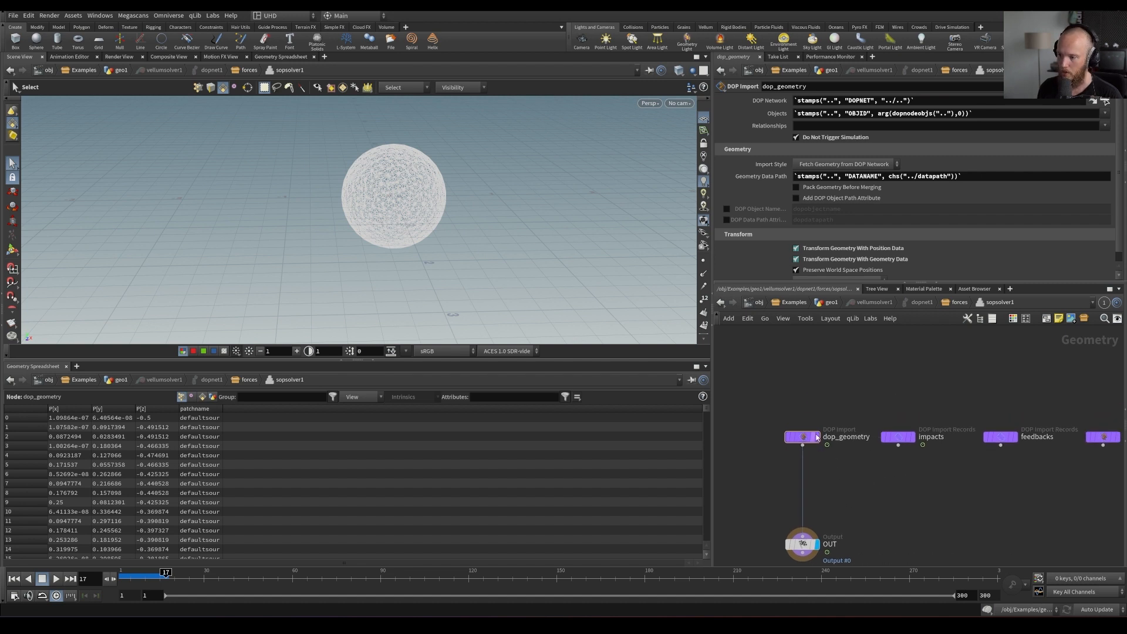
middle_drag(841, 483, 853, 449)
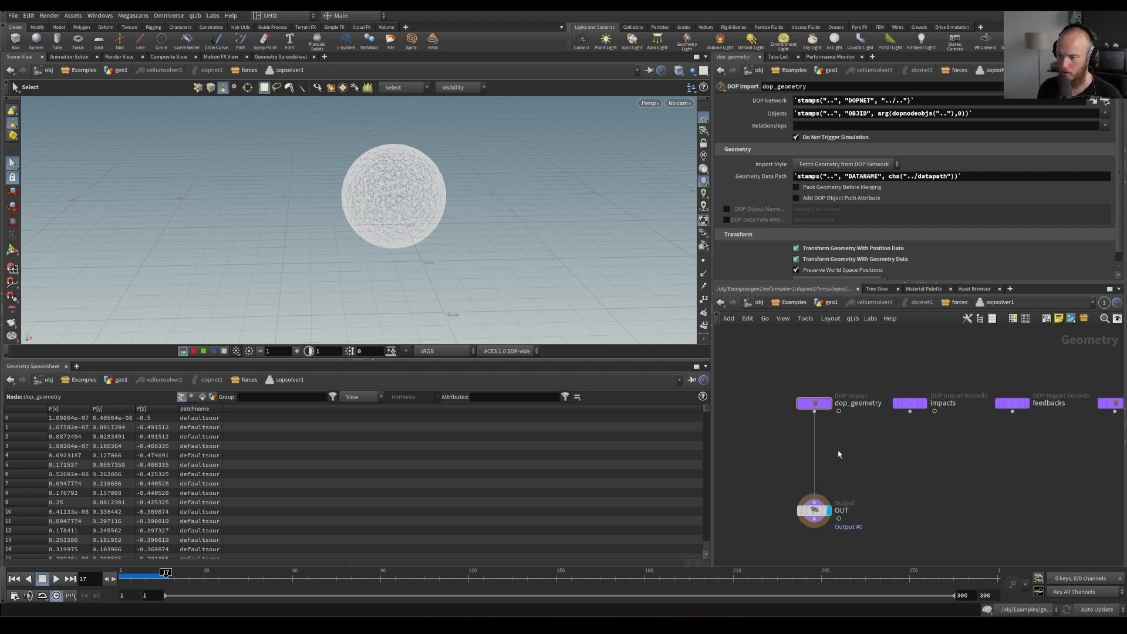
key(Tab)
text(awr)
key(Return)
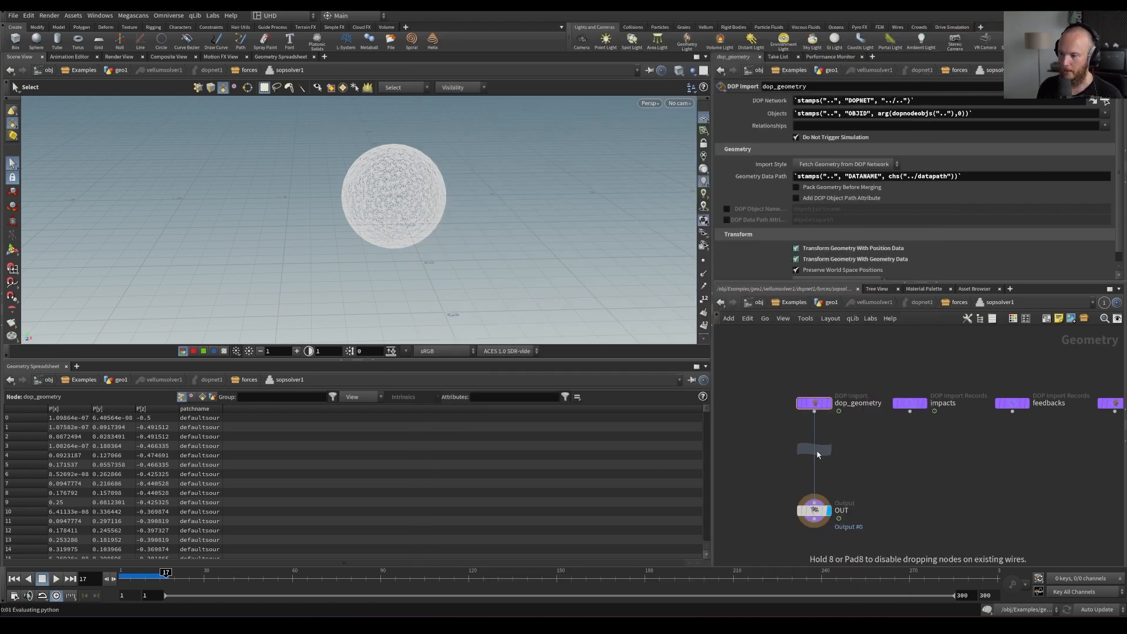
click(818, 453)
Set attribwrangle1 to run over Primitives, restrict it to the pressure group, and save the scene
click(823, 142)
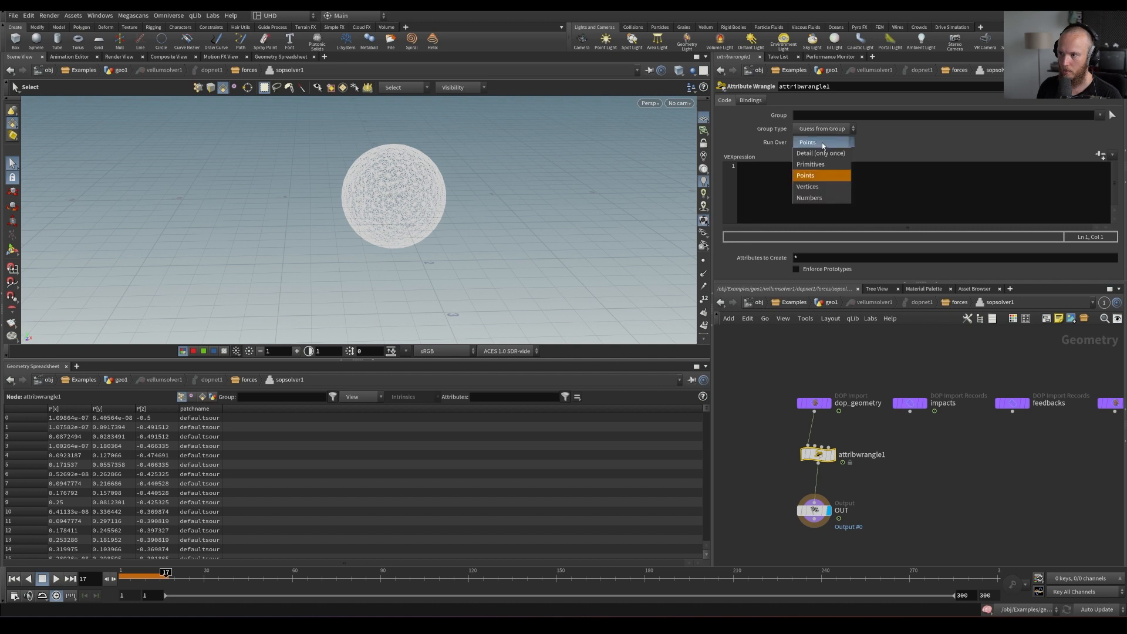
click(812, 163)
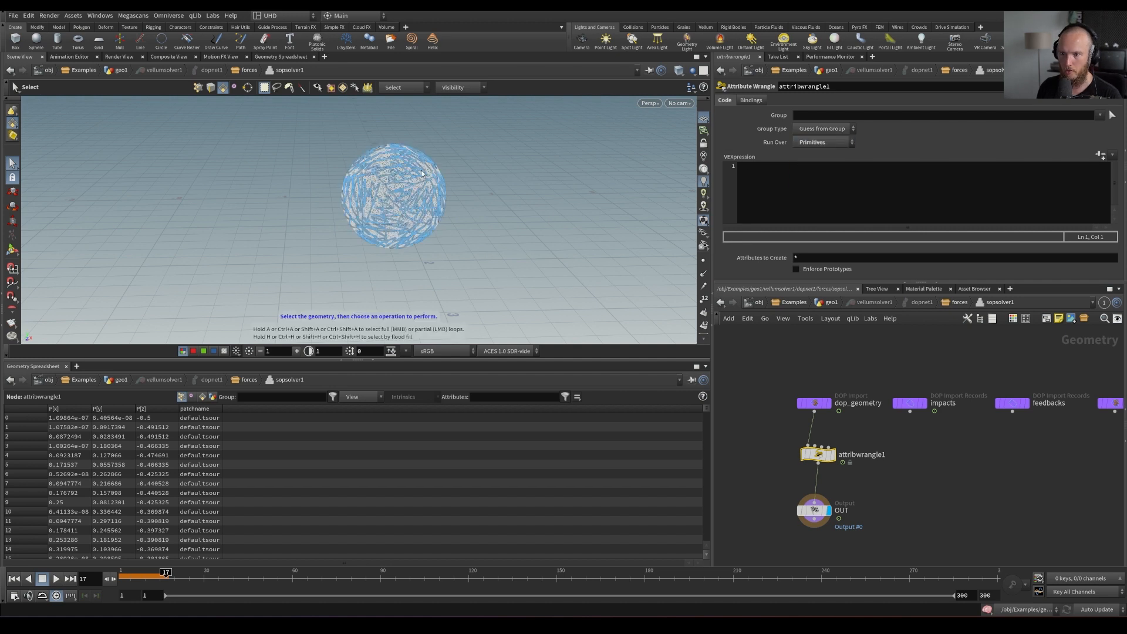
click(1100, 116)
click(1074, 141)
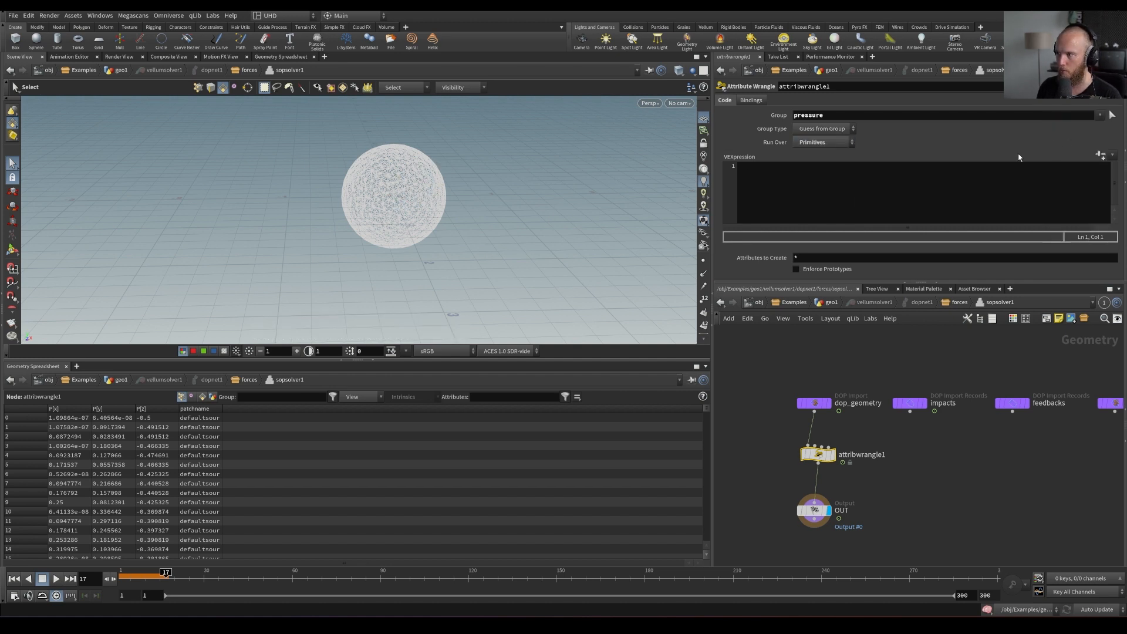
key(ctrl+s)
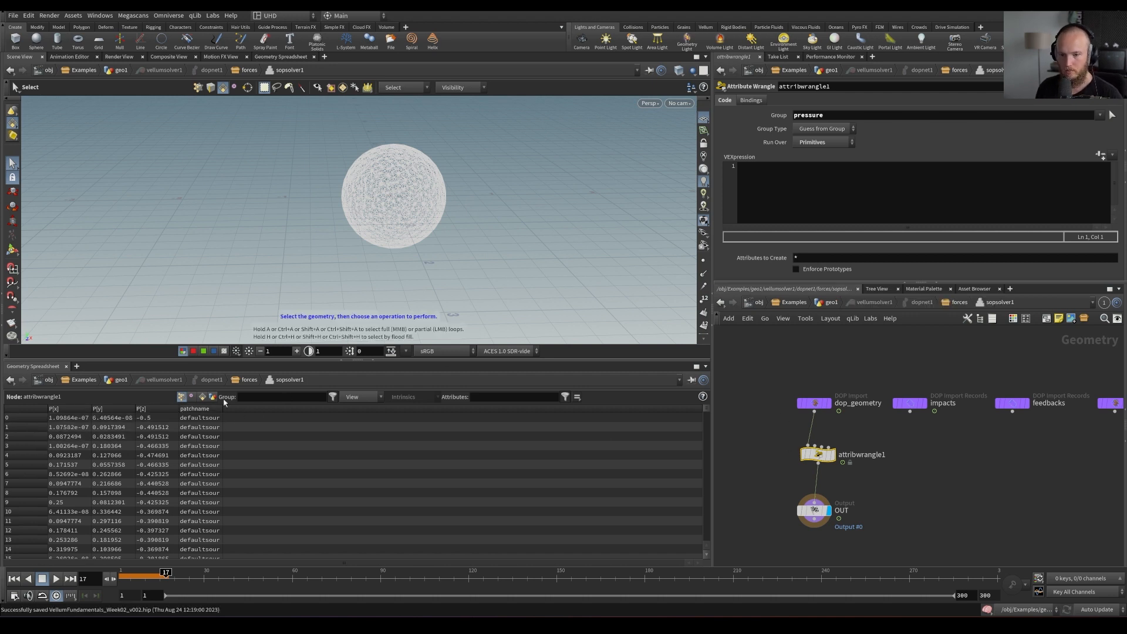
Inspect the constraints' primitive attributes, compare them with vellumconstraintproperty1's Rest Length Scale setting in the forces network, and return inside sopsolver1
click(205, 399)
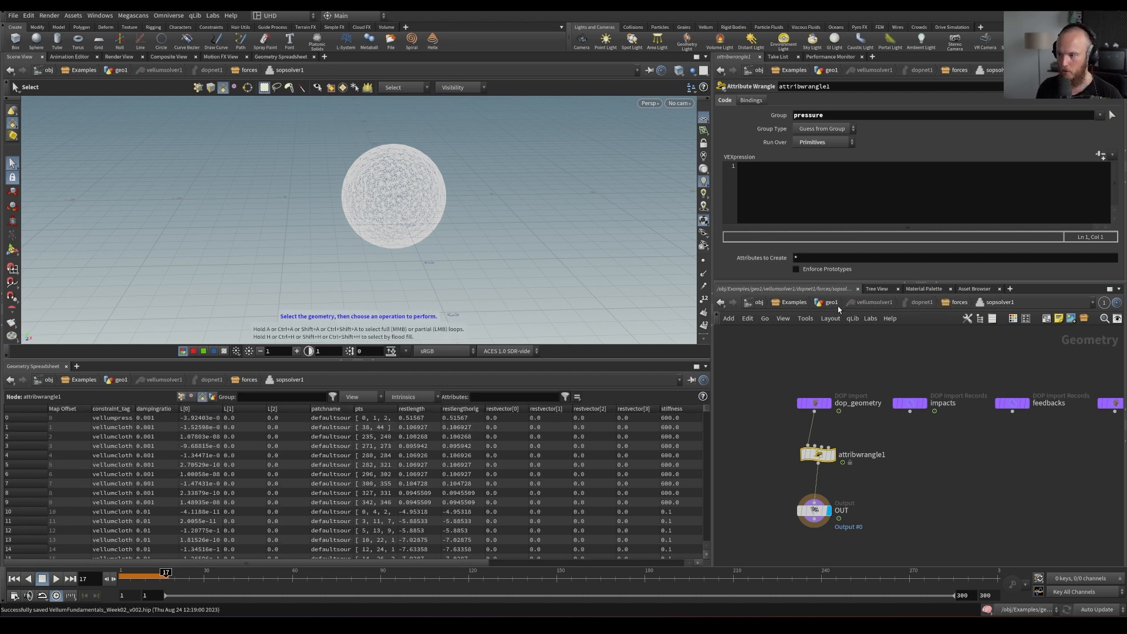
key(u)
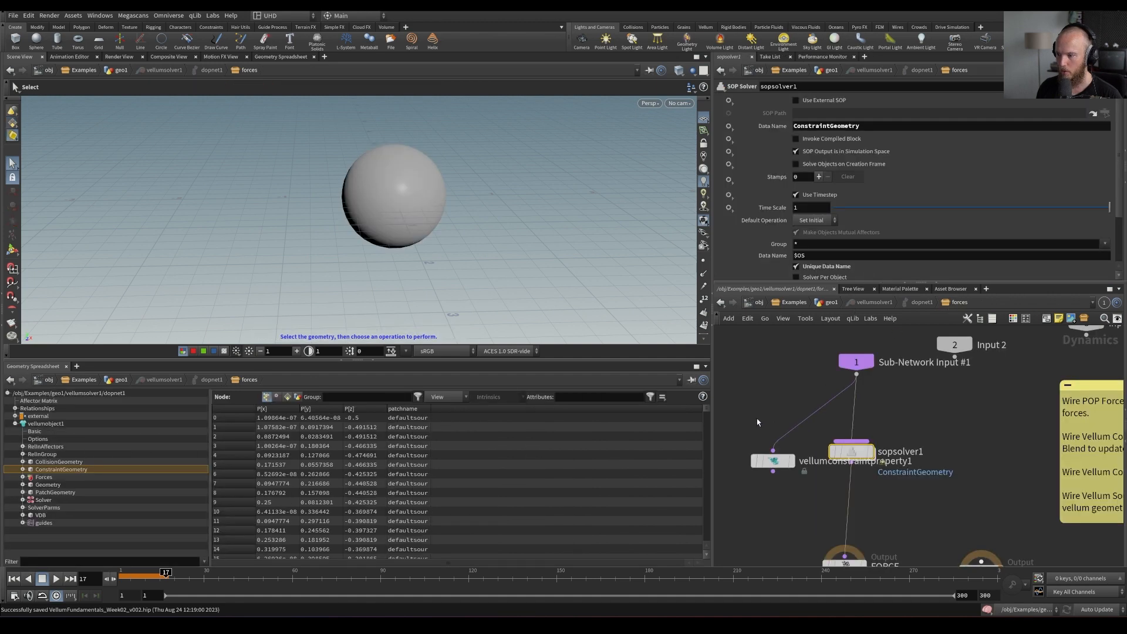
click(773, 461)
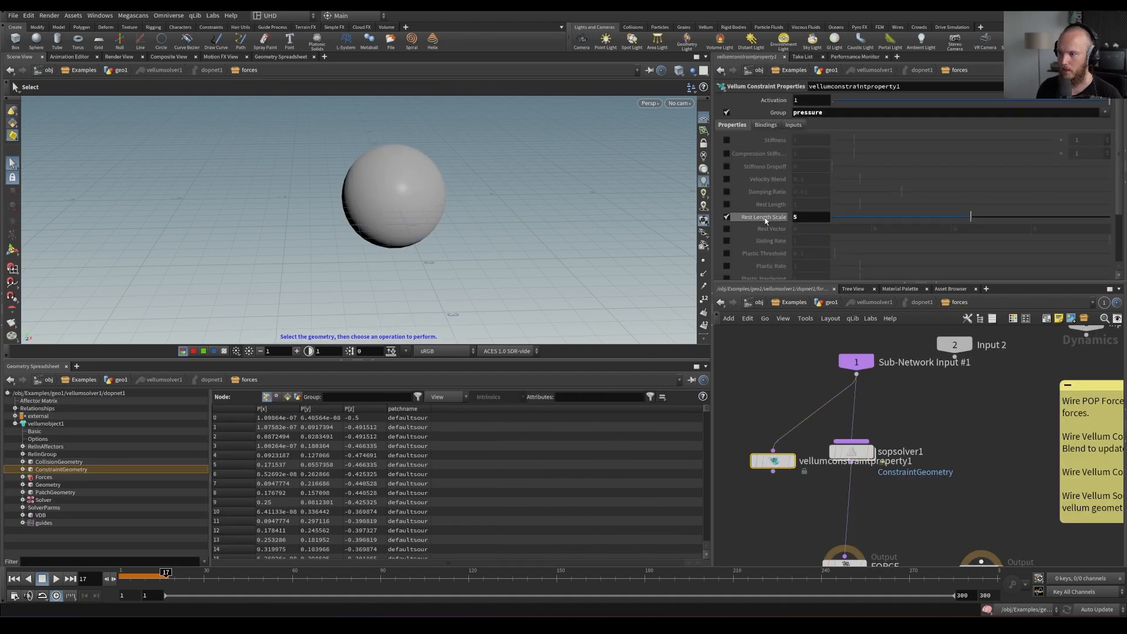
double_click(851, 451)
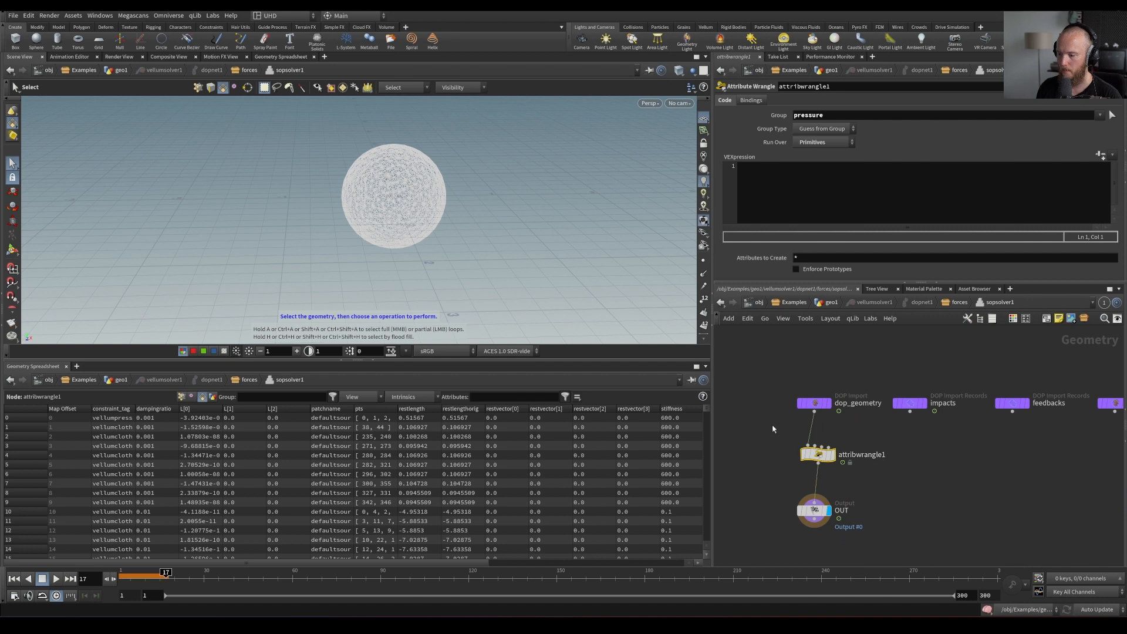
key(ctrl+s)
click(801, 185)
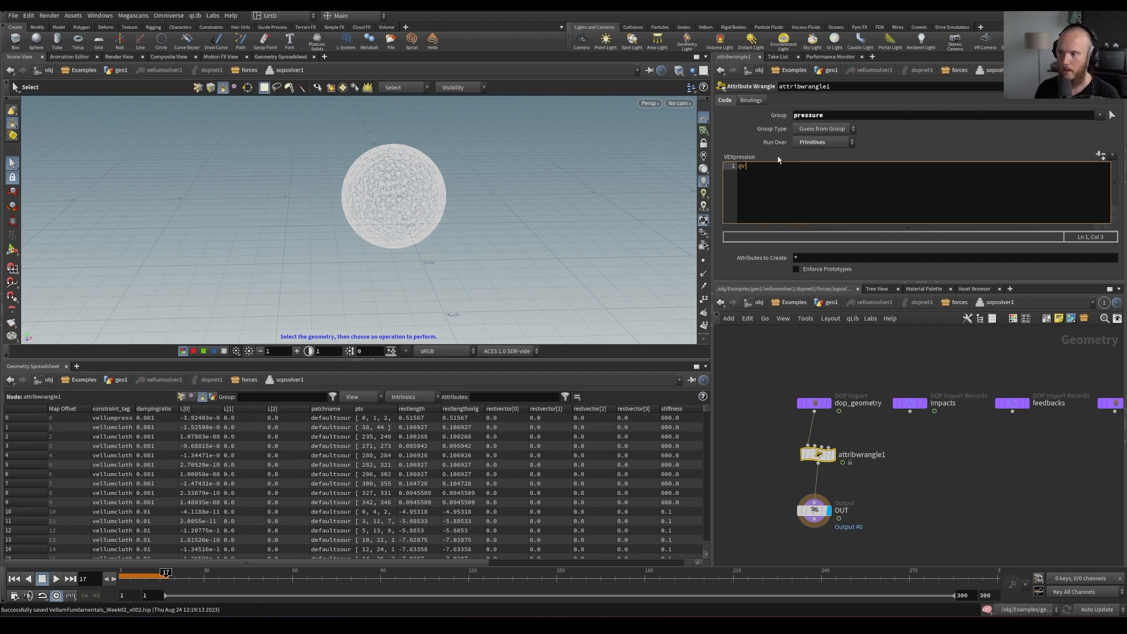
text(gth *= 1.05;)
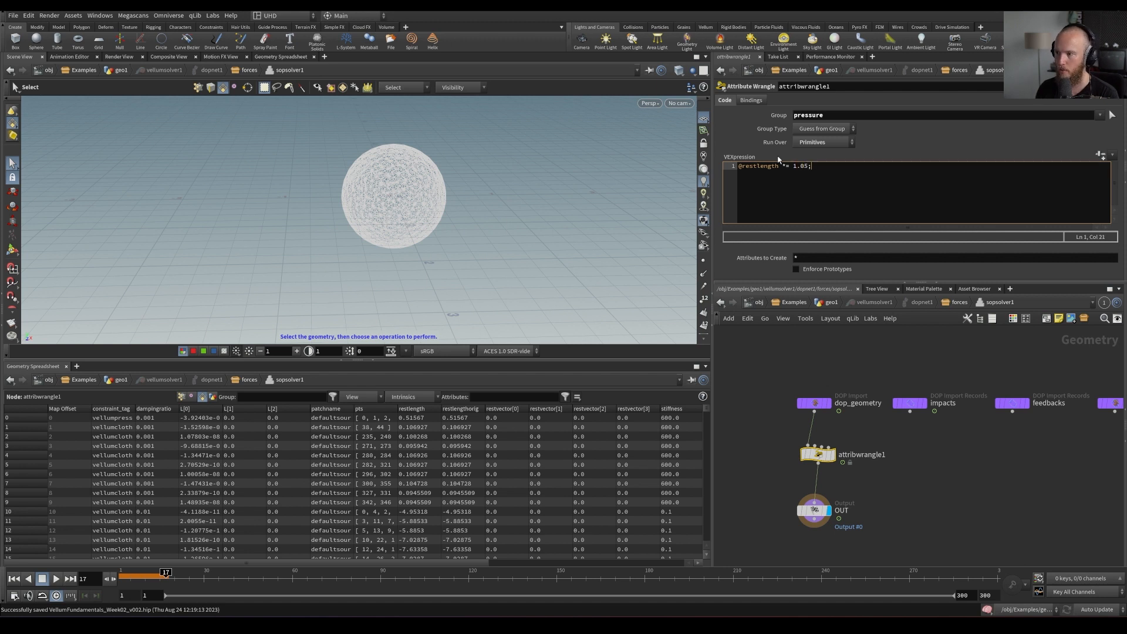
key(ctrl+s)
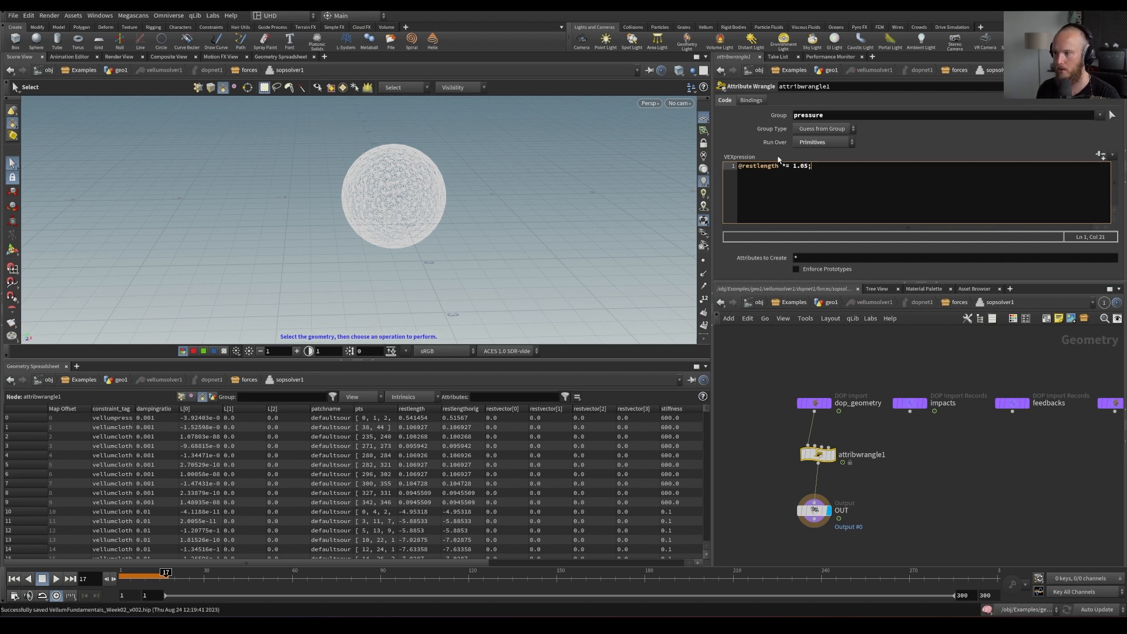
Return to the forces network and play the simulation from the first frame to watch the balloon, viewing it from farther away
key(u)
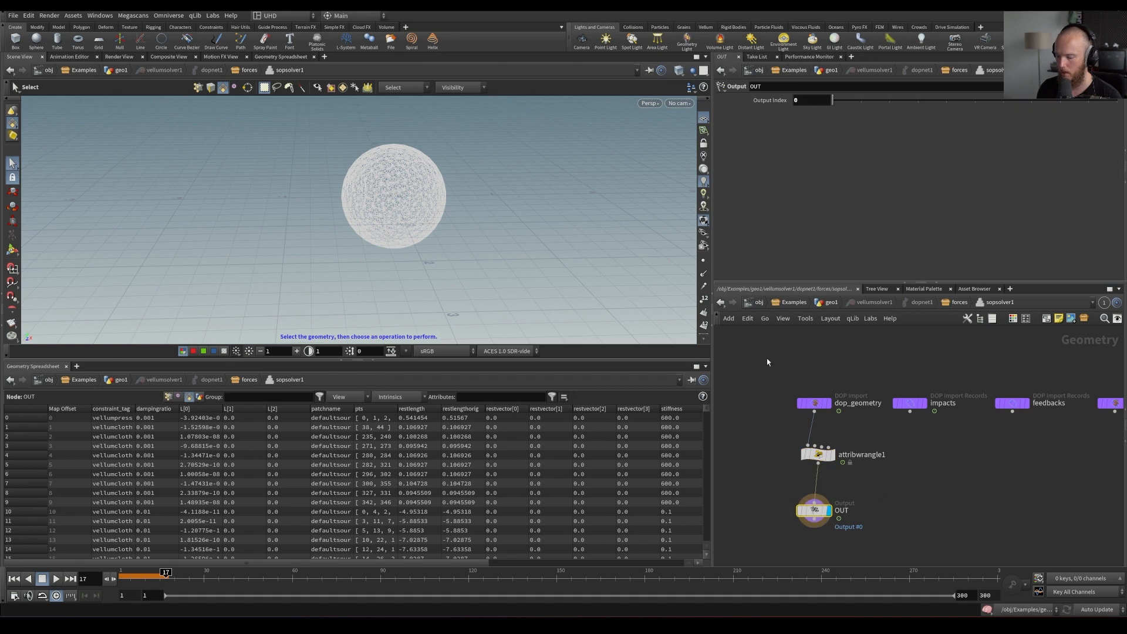
key(ctrl+Up)
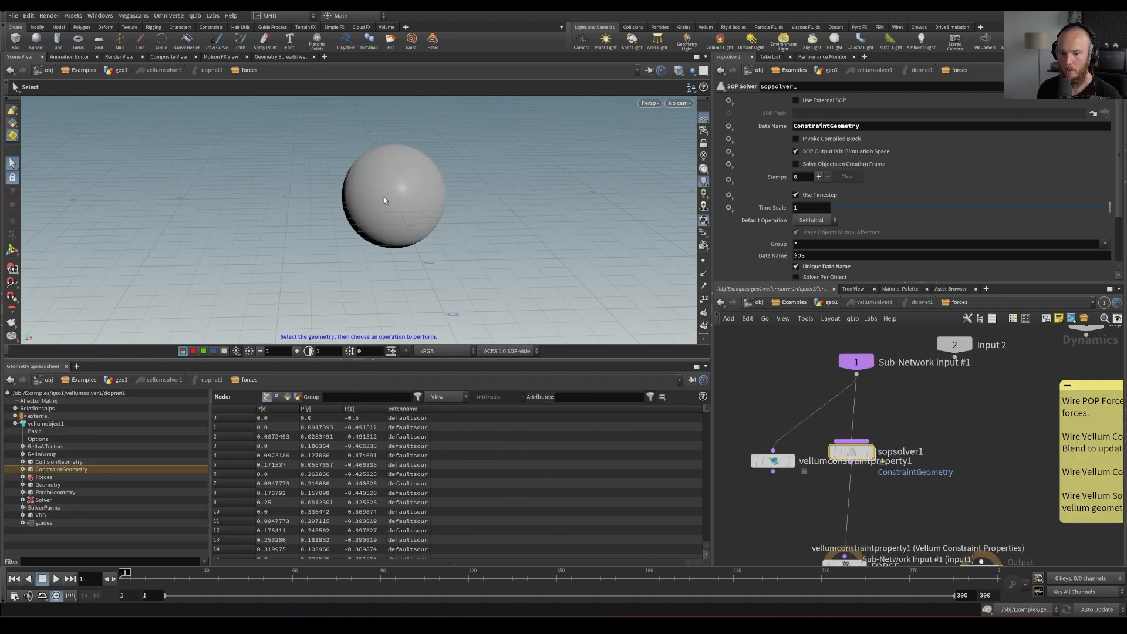
key(Up)
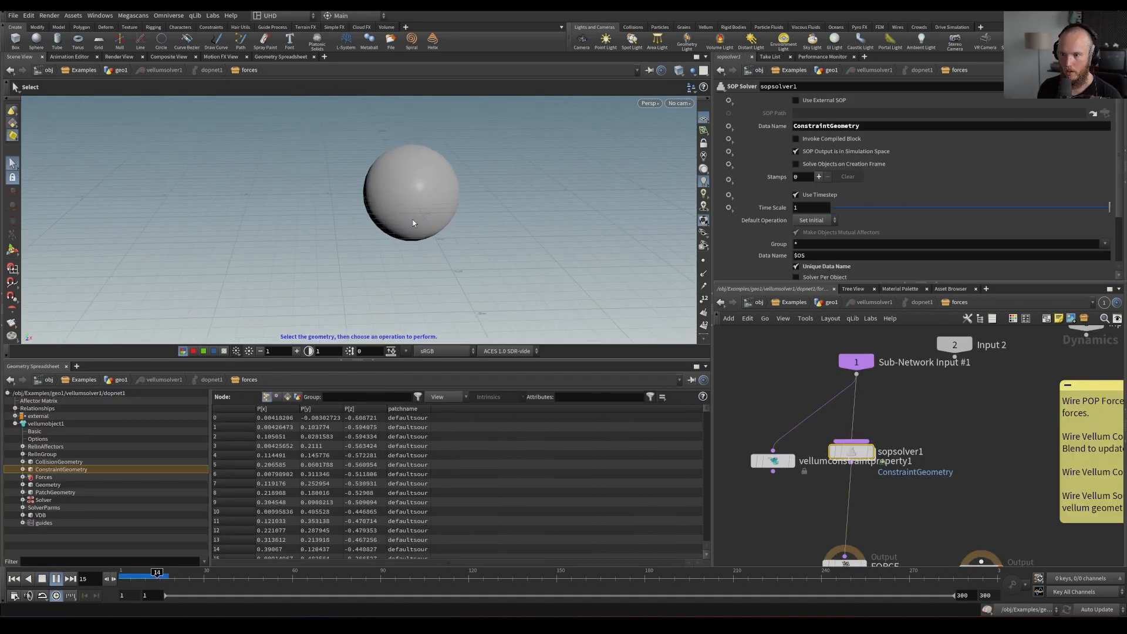
drag(421, 210, 246, 310)
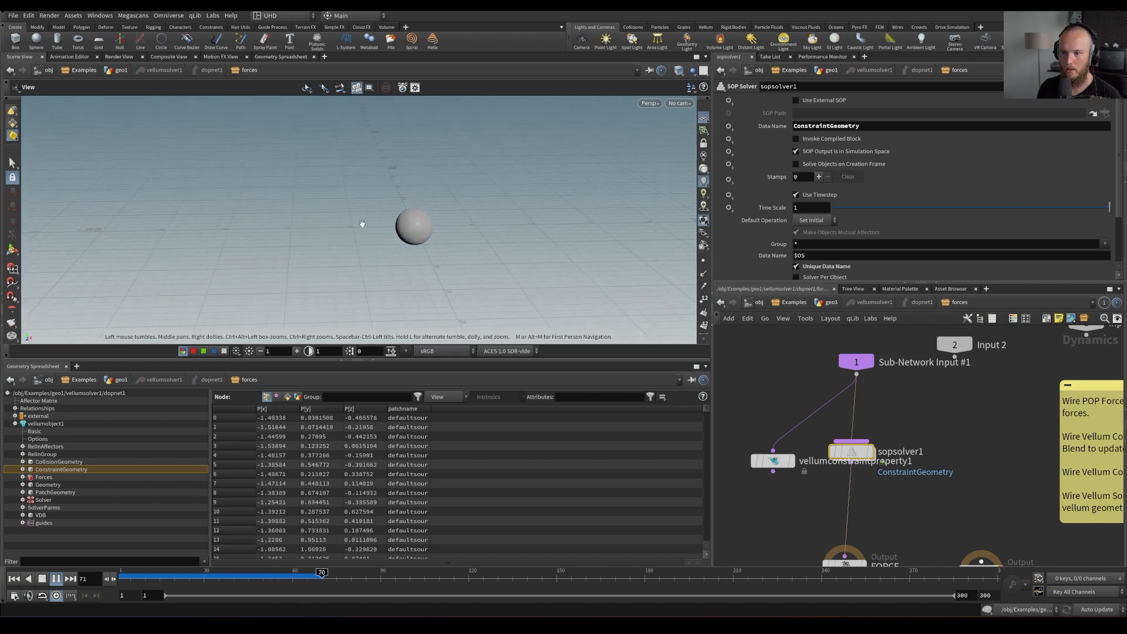
key(s)
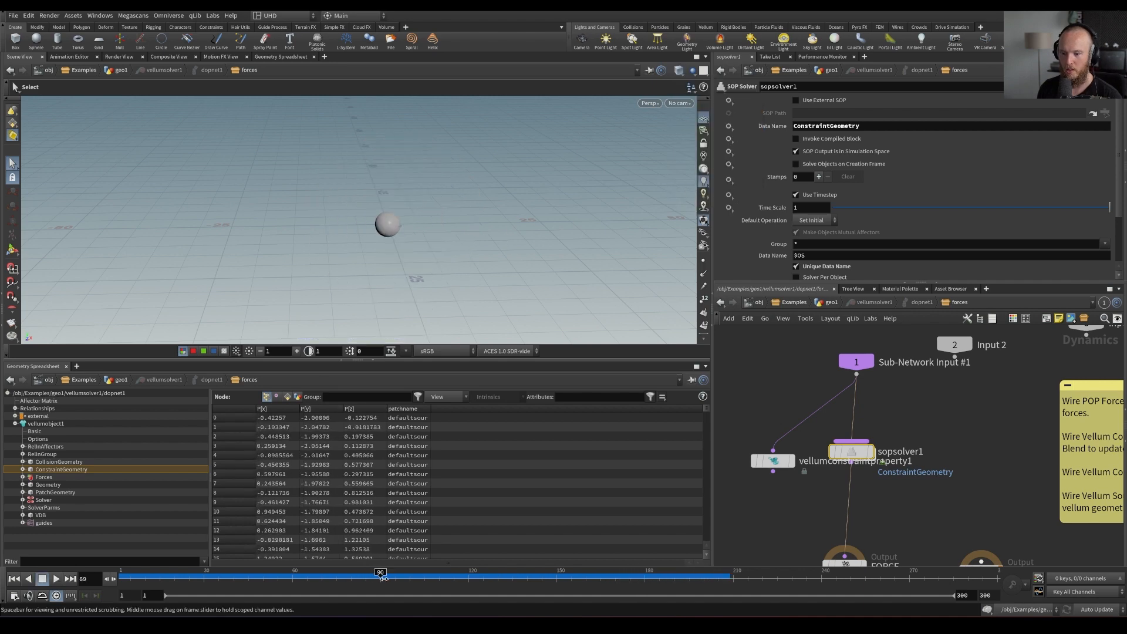
Jump back to an earlier frame and replay the simulation to watch the balloon inflate, stopping at frame 167
click(237, 564)
key(Up)
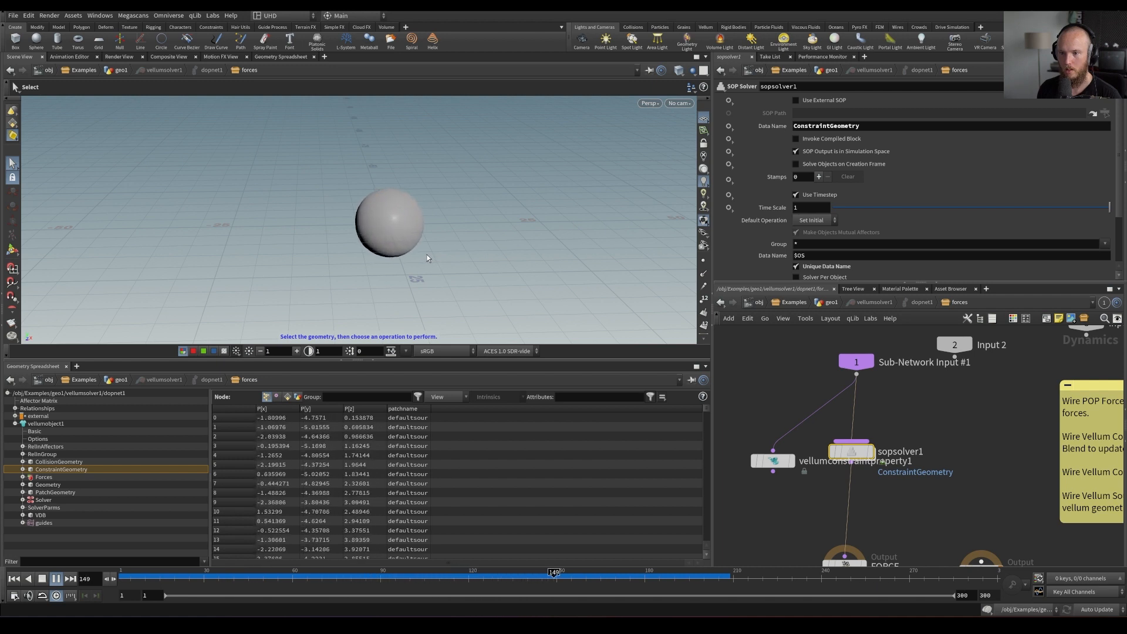
key(Up)
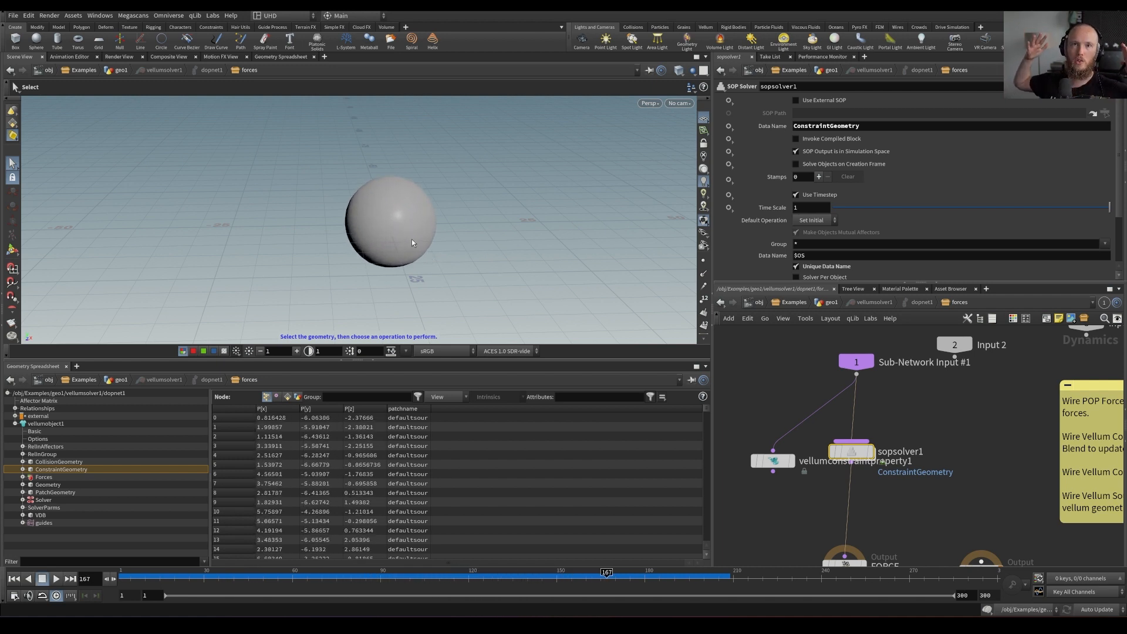
Reposition sopsolver1 and vellumconstraintproperty1 in the forces network, then open attribwrangle1's expression inside sopsolver1 and save the scene
drag(851, 452, 861, 448)
drag(786, 465, 778, 458)
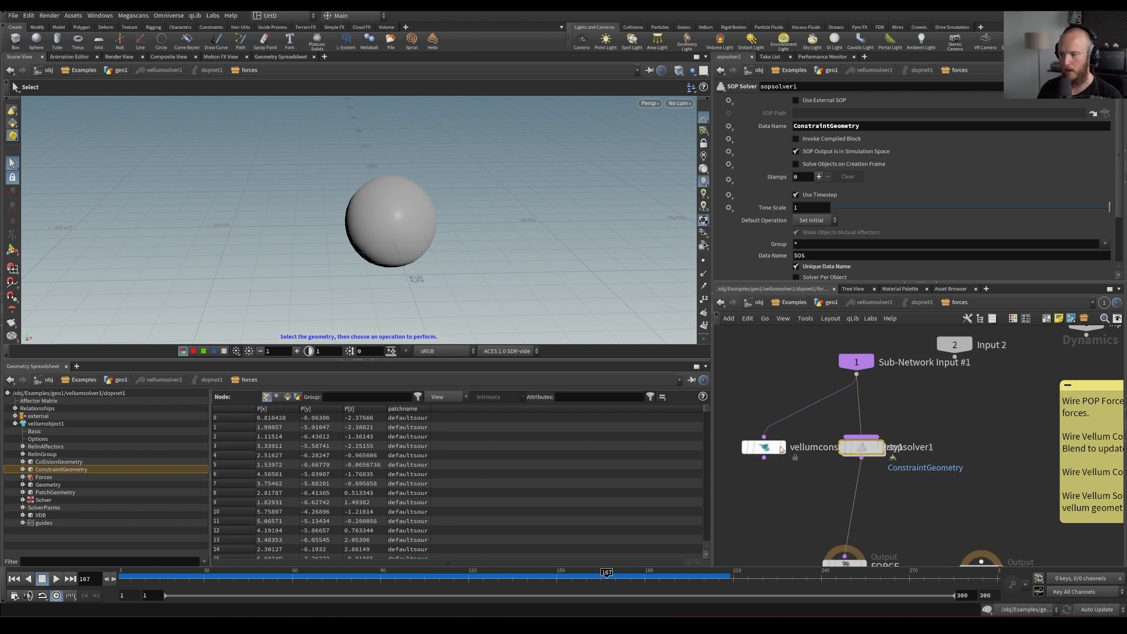
double_click(860, 449)
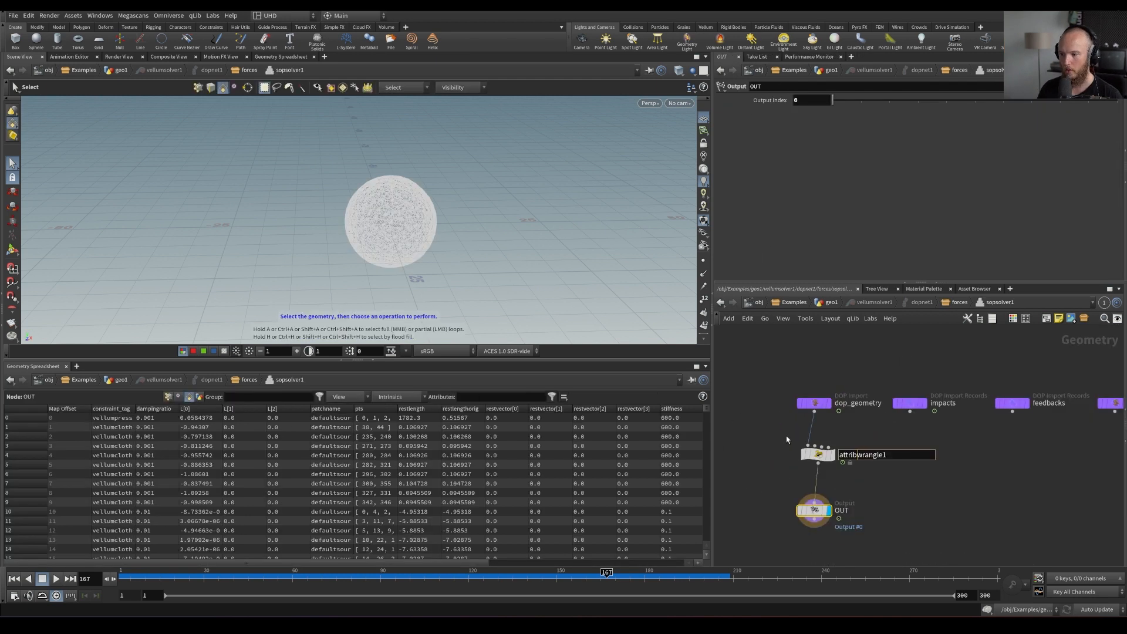
click(816, 453)
key(ctrl+s)
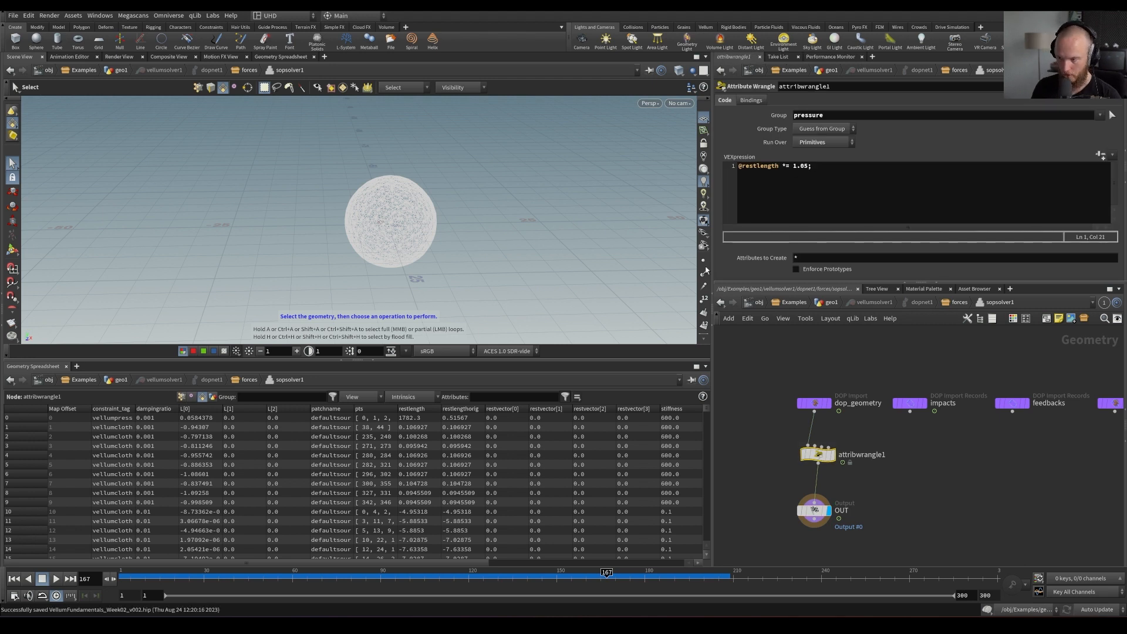
click(862, 177)
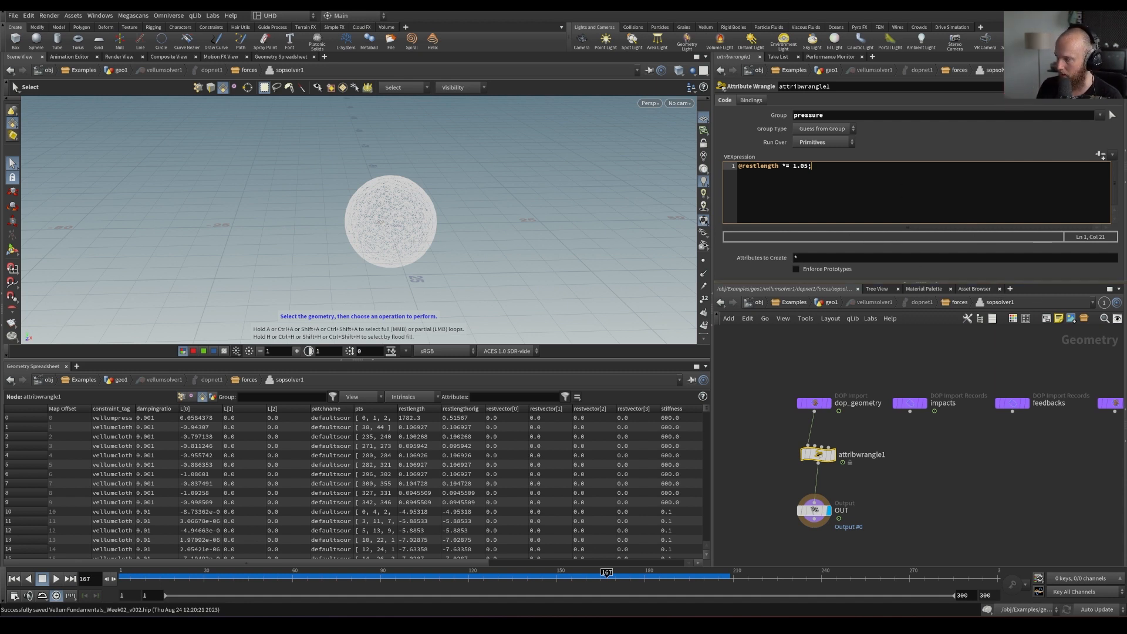
key(ctrl+s)
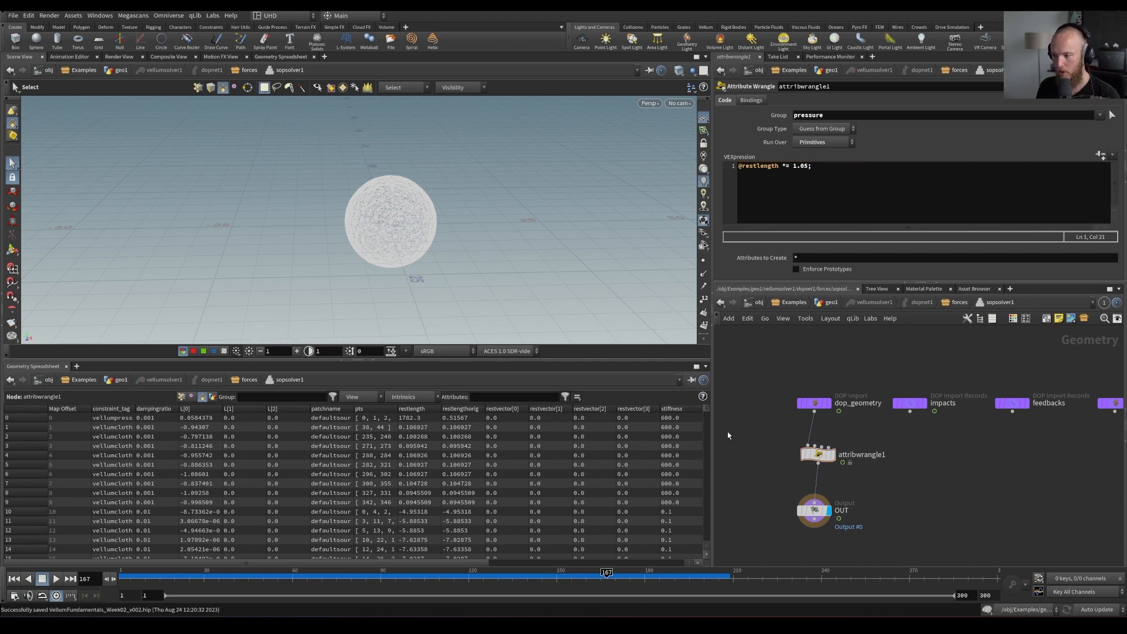
Limit the attributes listed in the geometry spreadsheet to restlength and restlengthorig
click(354, 396)
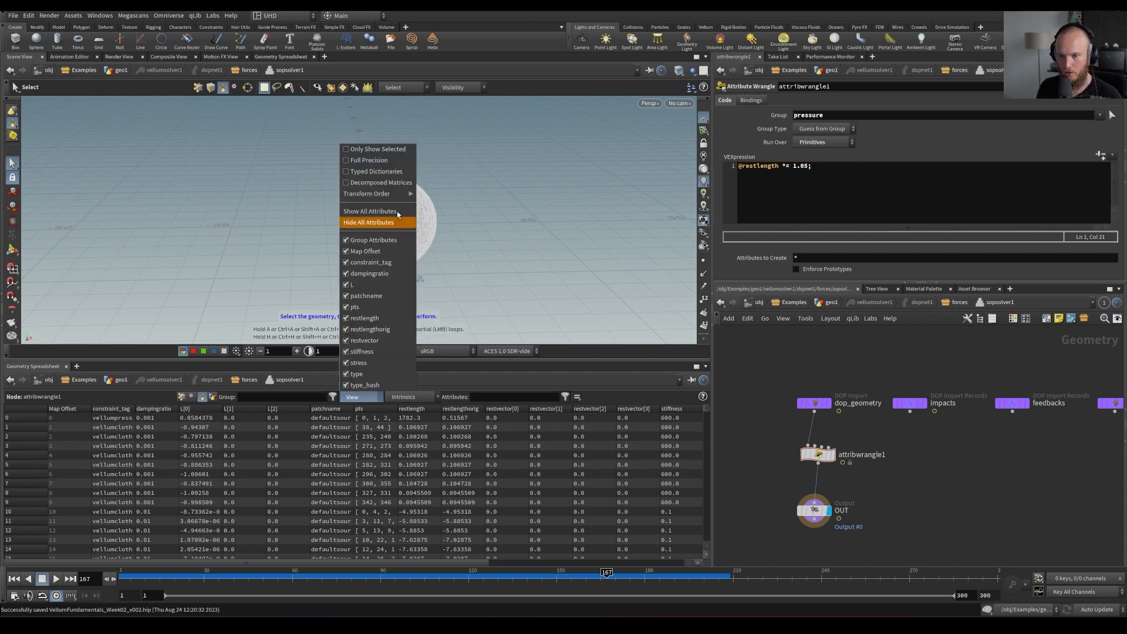
click(367, 223)
click(352, 397)
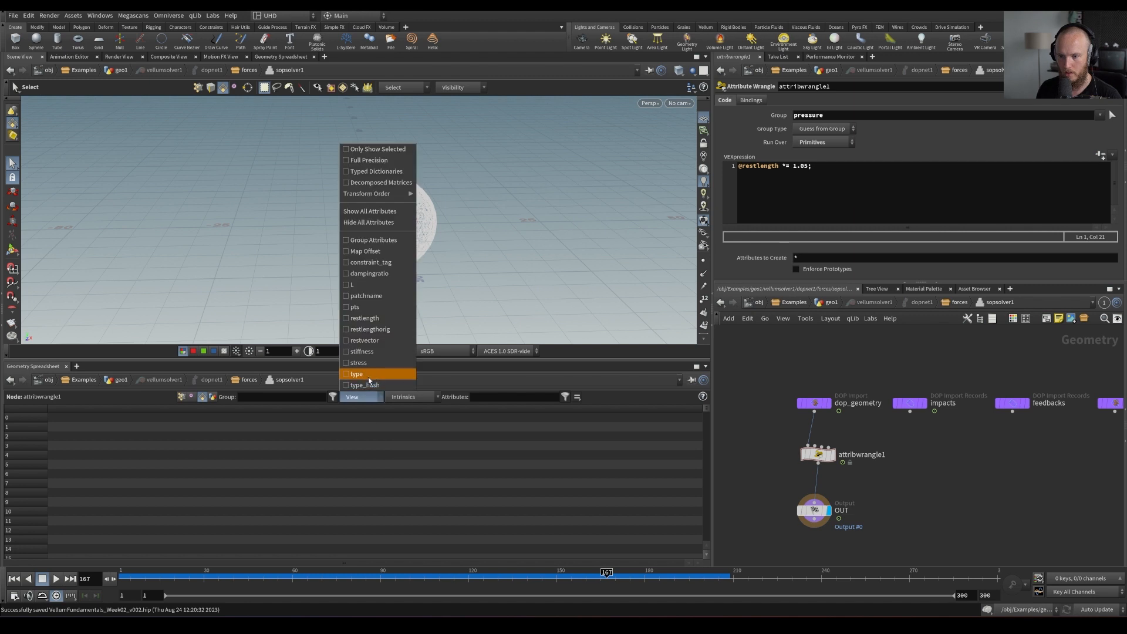
click(364, 318)
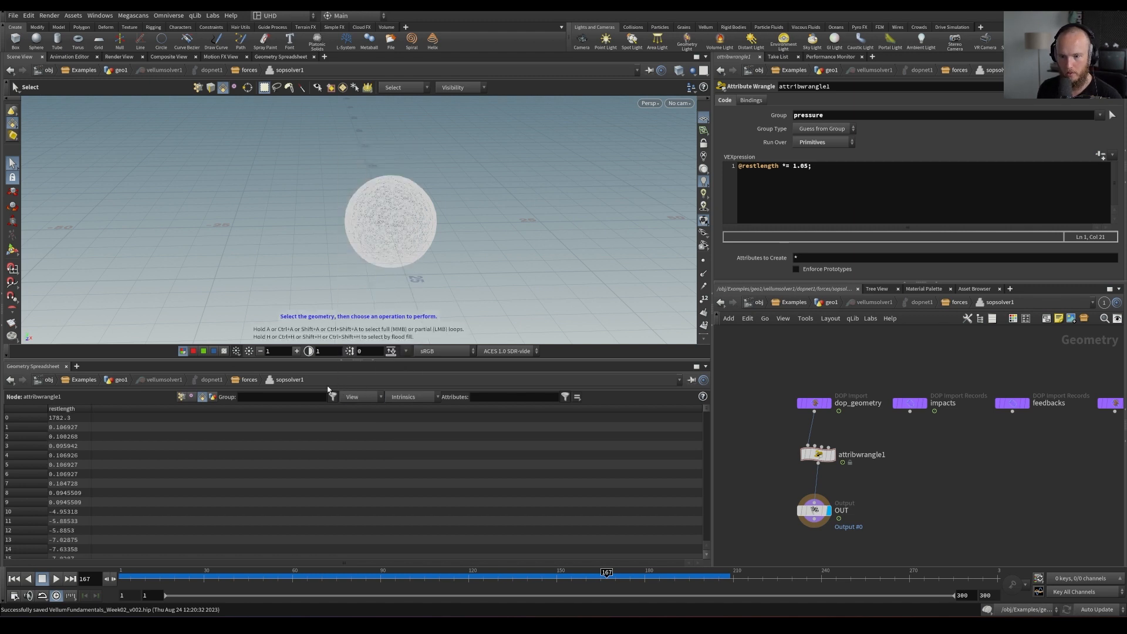
click(355, 397)
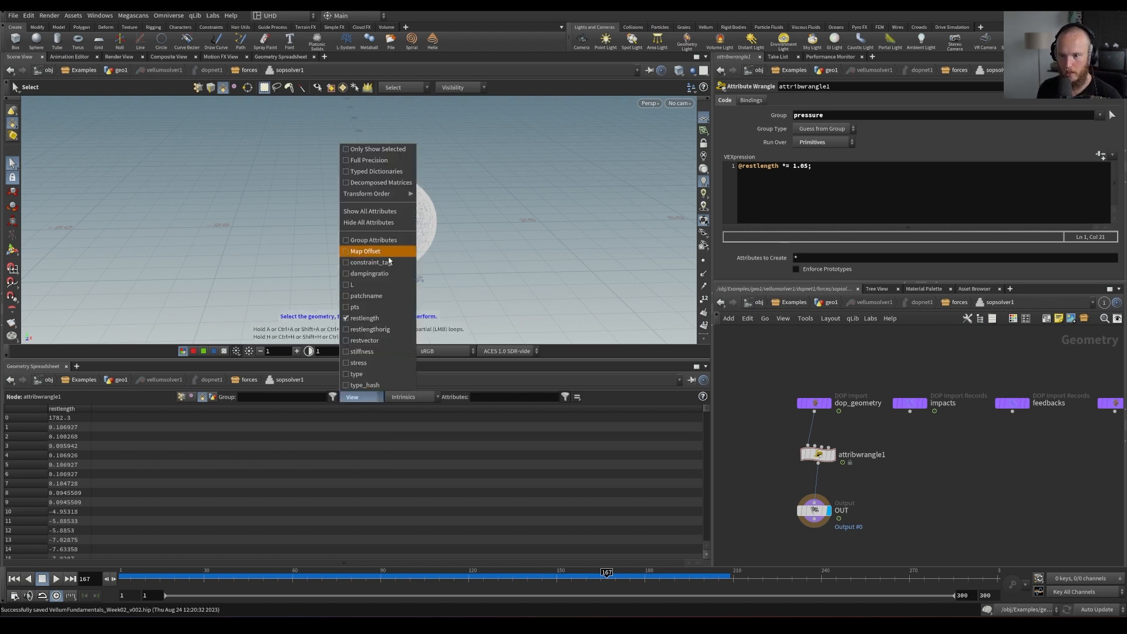
click(376, 331)
Play and scrub through the simulation while comparing restlength with restlengthorig for the first constraint primitive at different frames
key(Up)
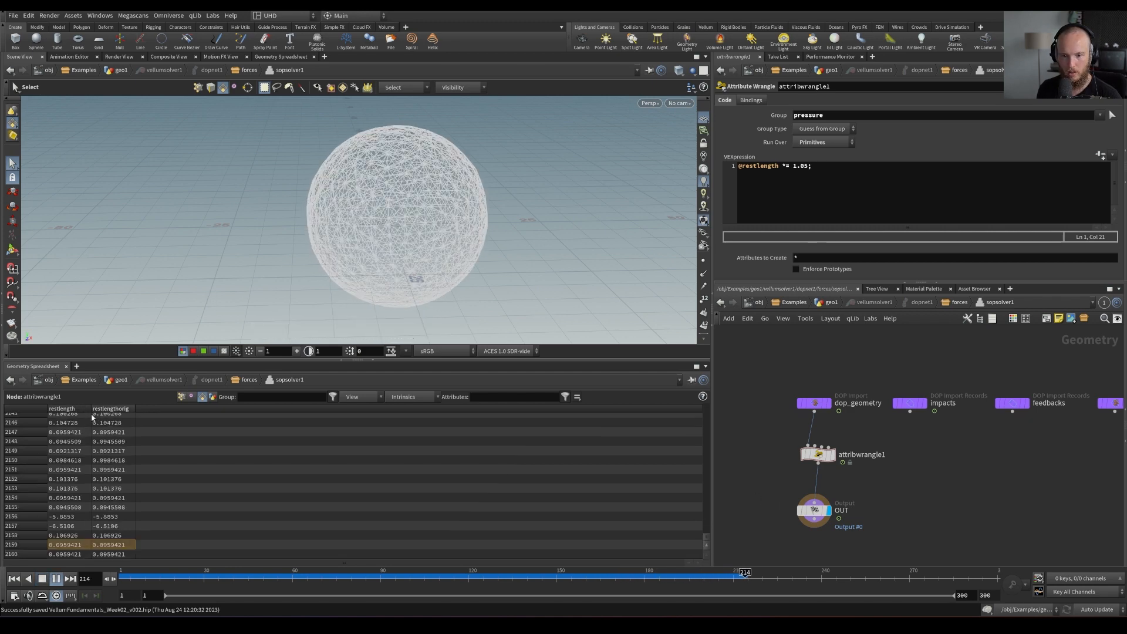
click(204, 576)
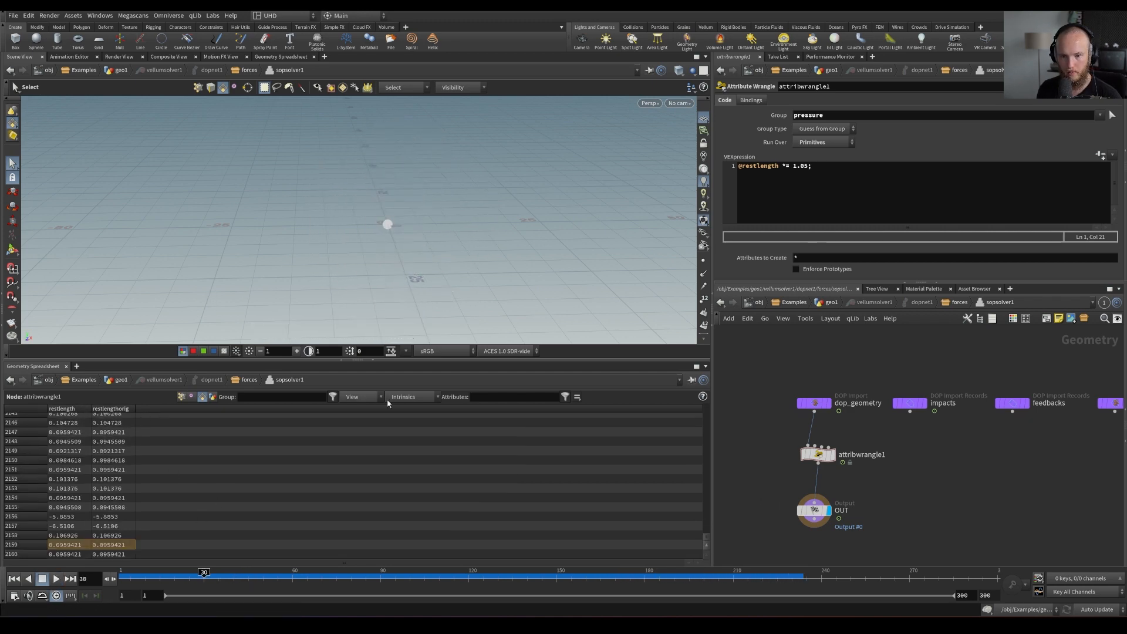
drag(204, 574, 745, 574)
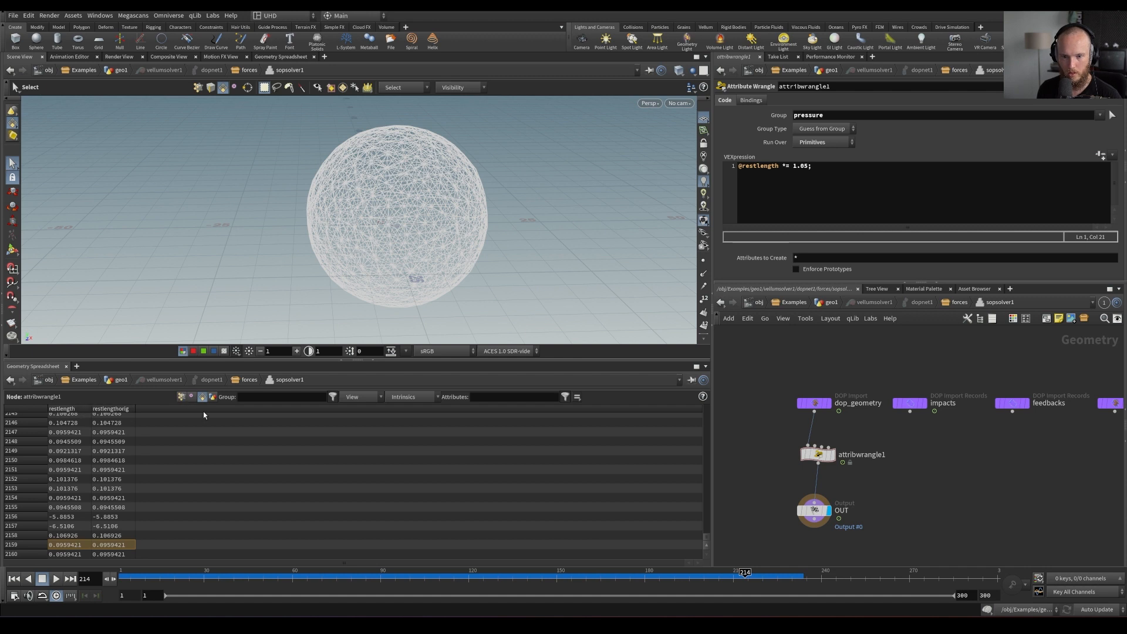
drag(706, 537, 728, 407)
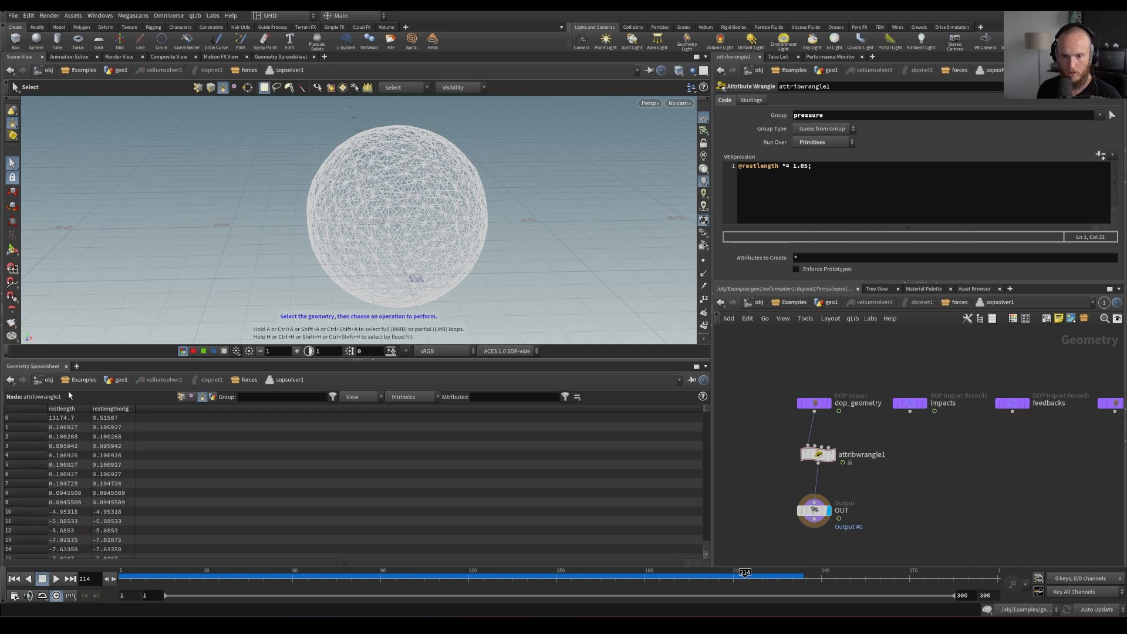
drag(334, 576, 347, 575)
key(Up)
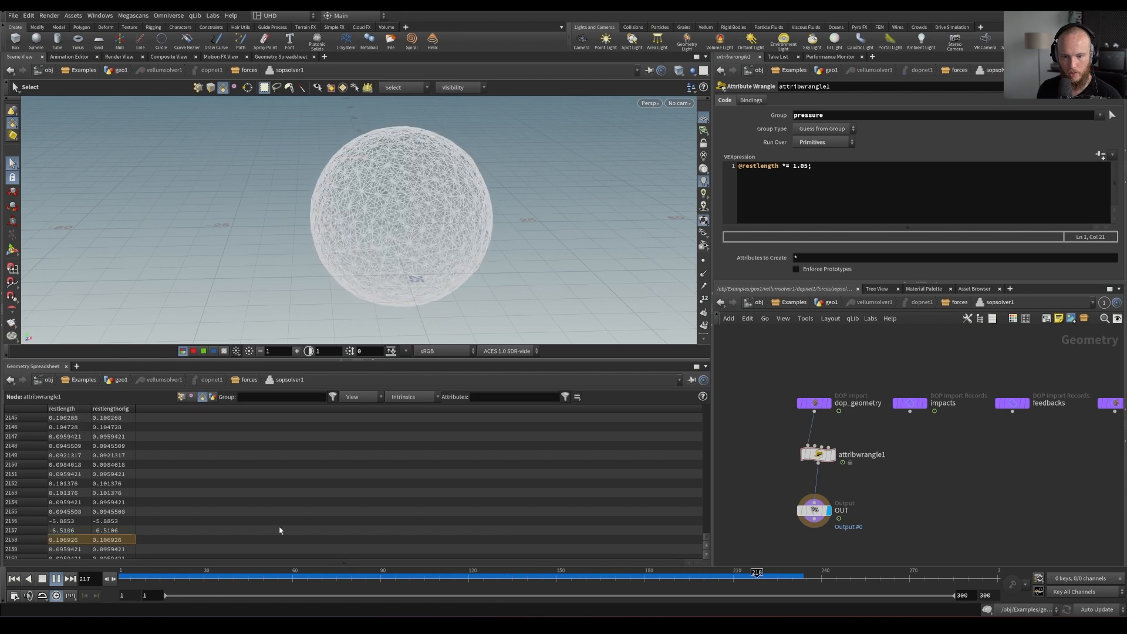
drag(430, 572, 236, 570)
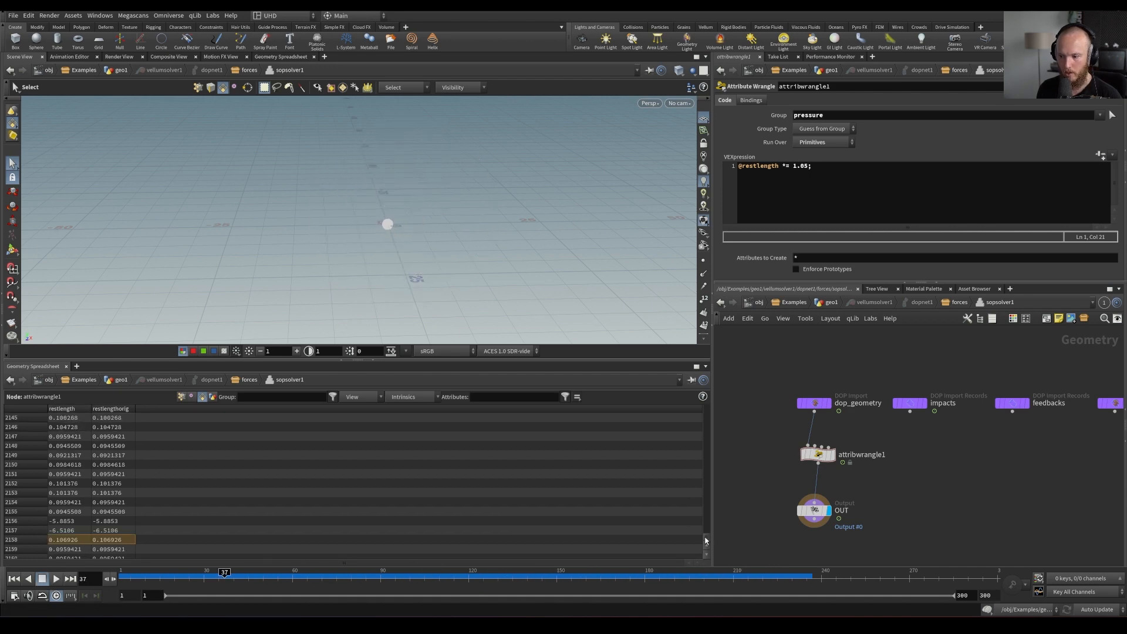
drag(706, 542, 706, 408)
drag(224, 572, 618, 573)
Start an "if(" condition on its own line above the restlength expression in attribwrangle1
click(866, 185)
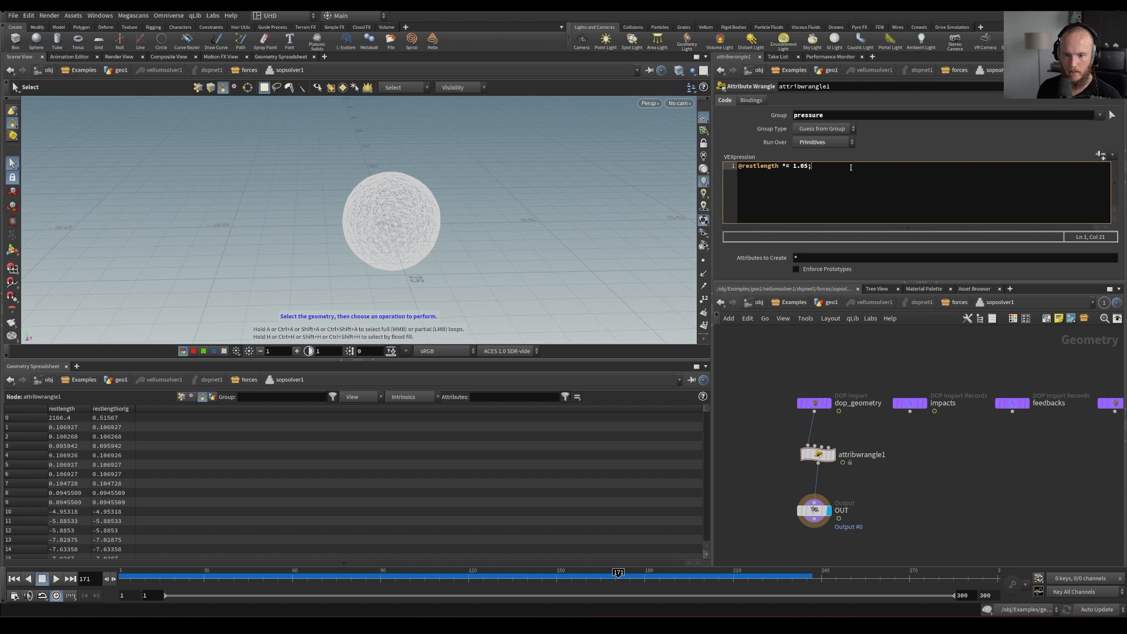
key(Return)
key(Return)
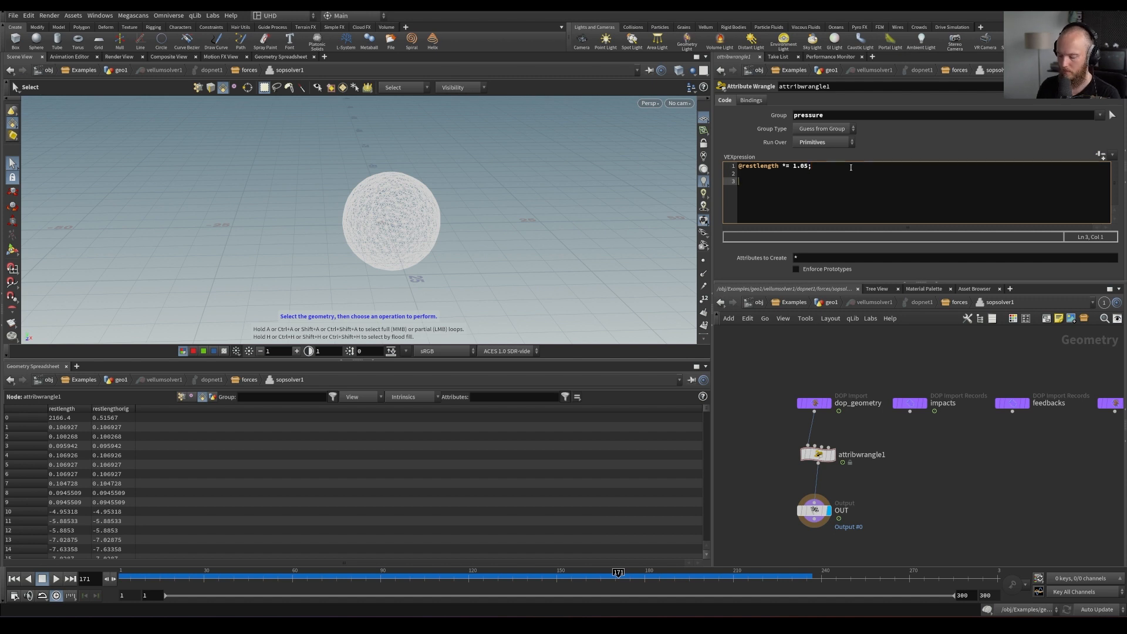
key(Up)
key(Up)
key(Return)
key(Return)
key(Up)
key(Up)
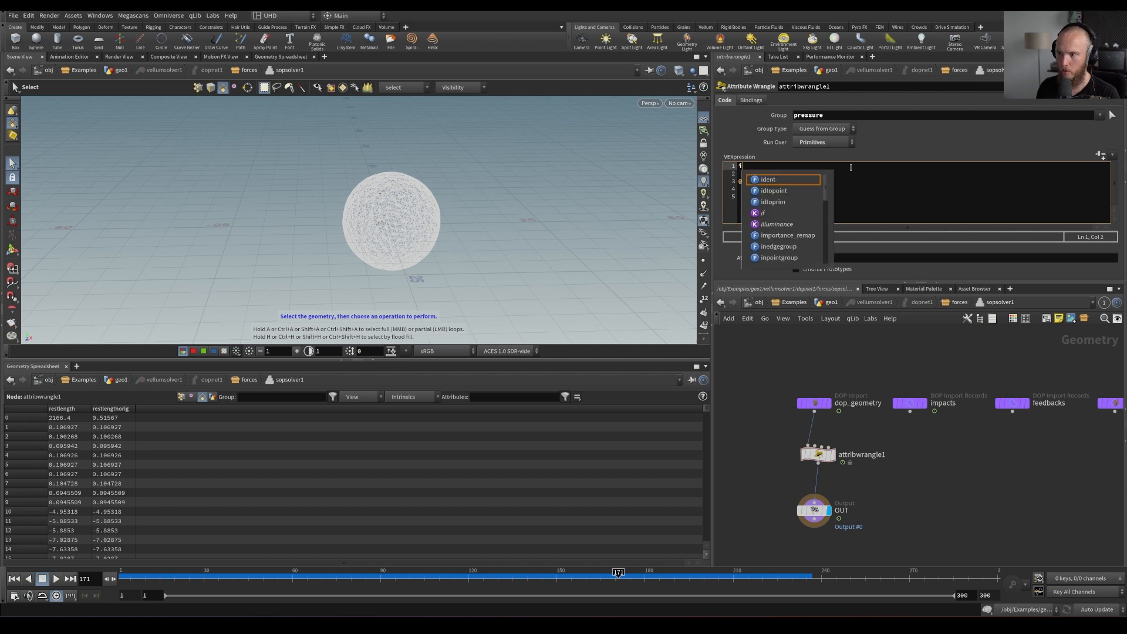
text(i)
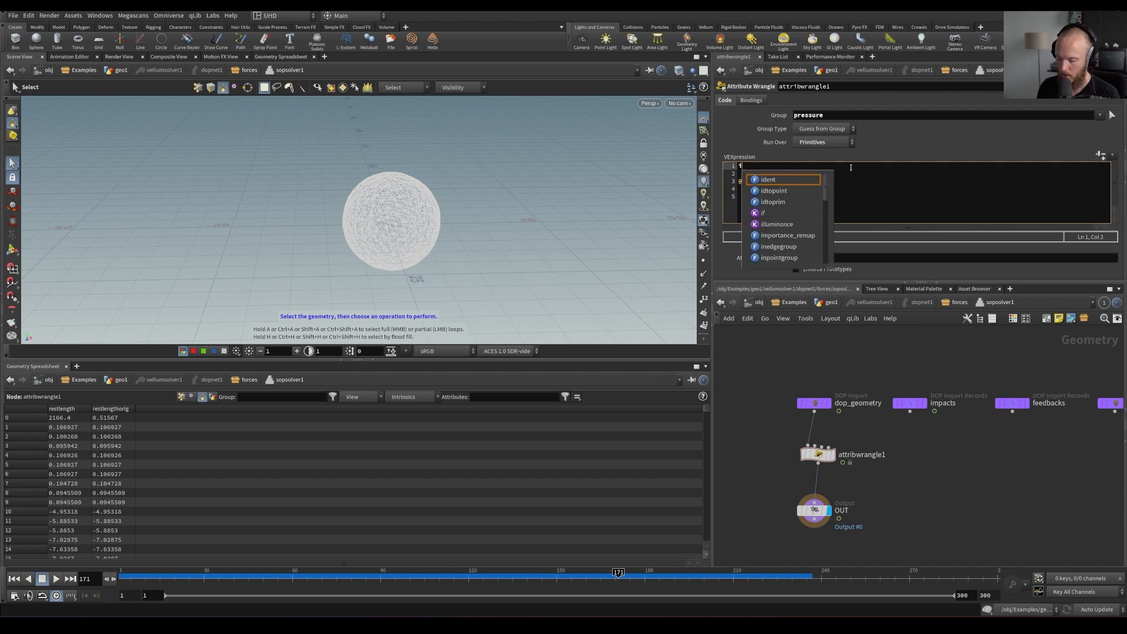
text(f()
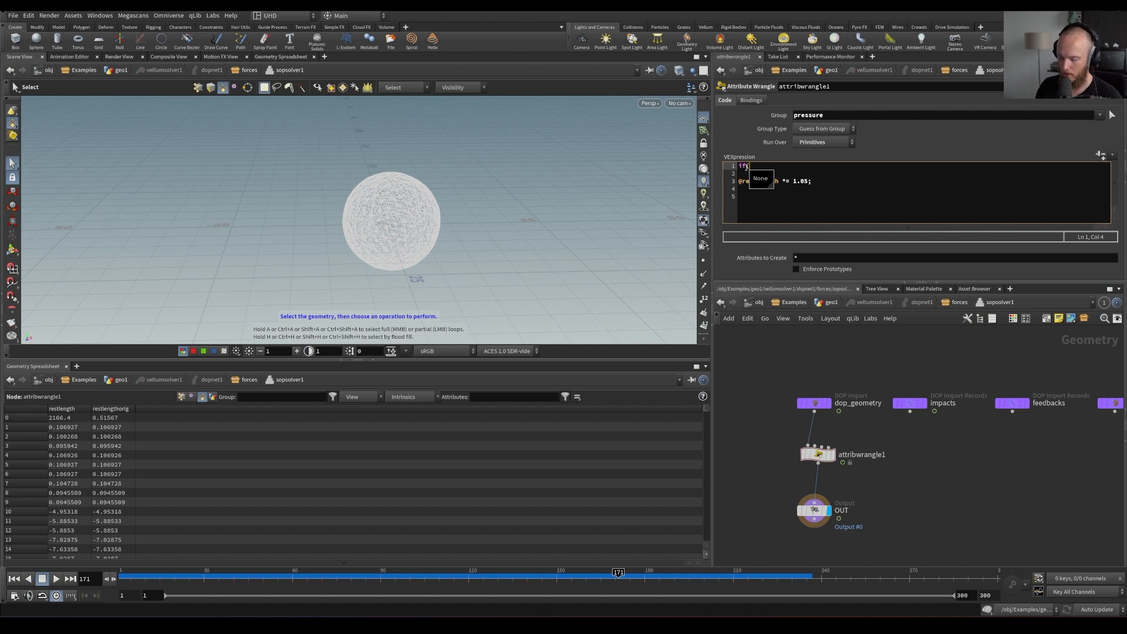
key(F1)
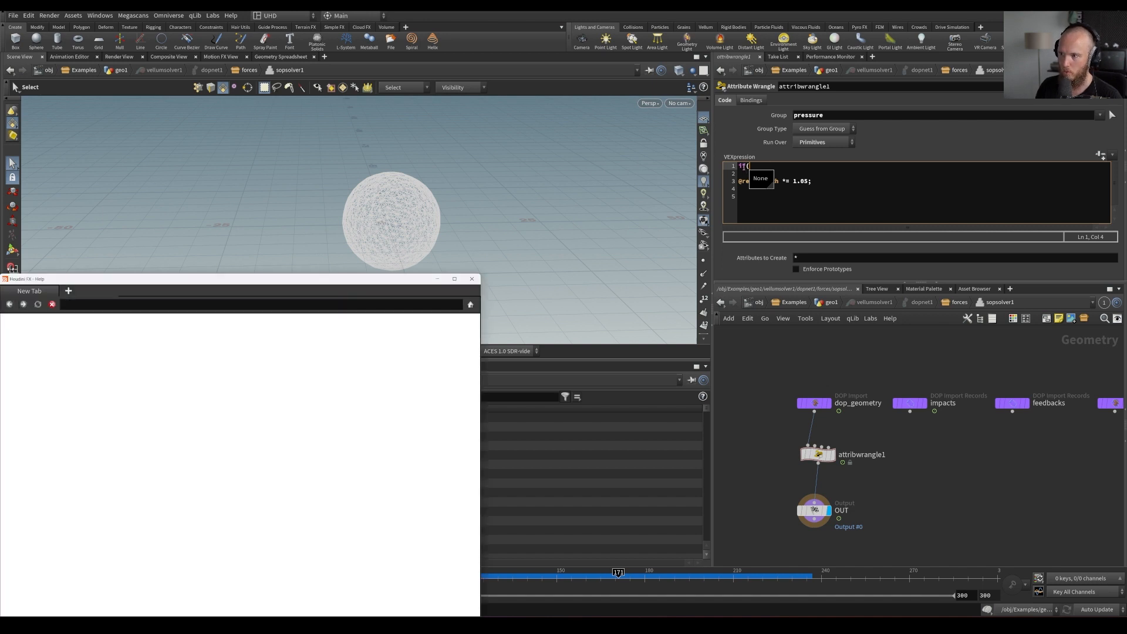
drag(290, 274, 290, 246)
click(743, 166)
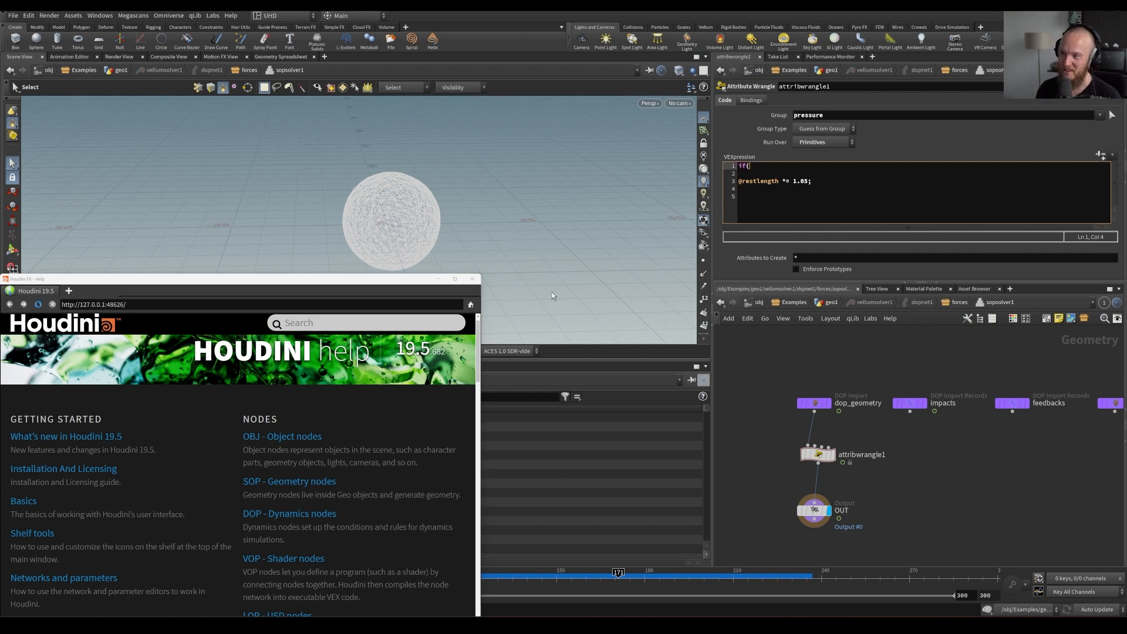
drag(374, 278, 427, 208)
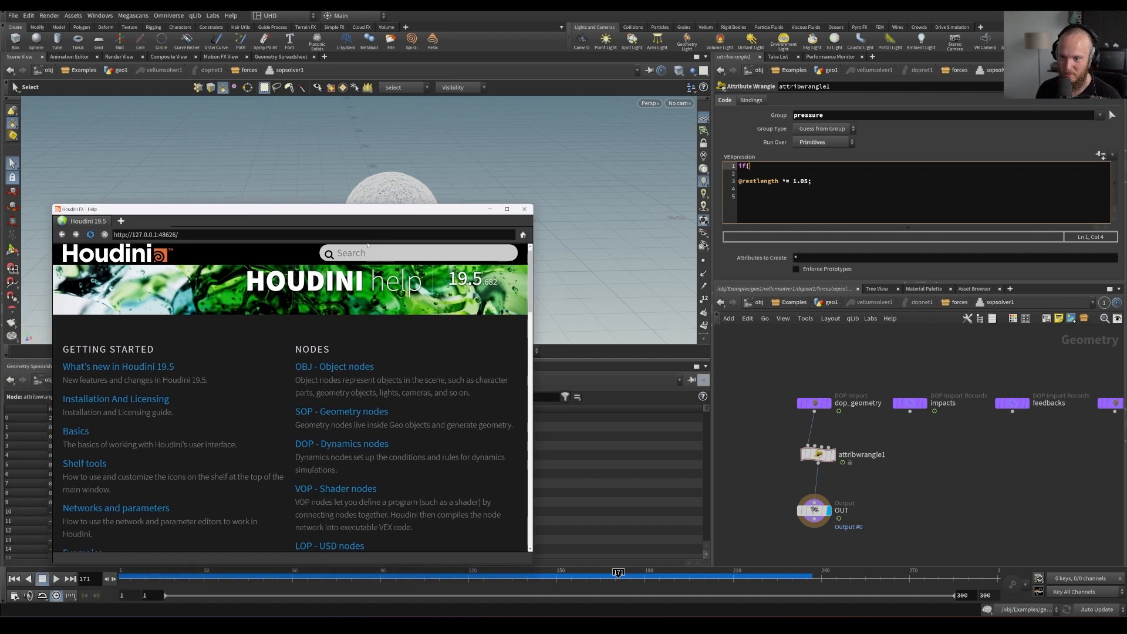
click(791, 173)
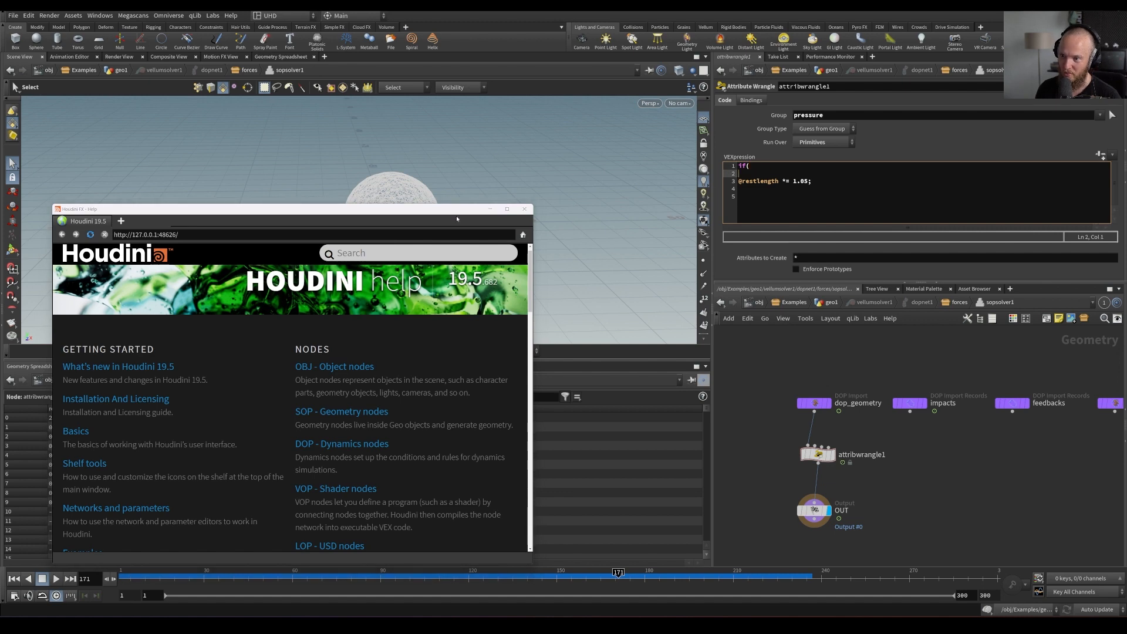
click(526, 210)
click(763, 167)
key(ctrl+s)
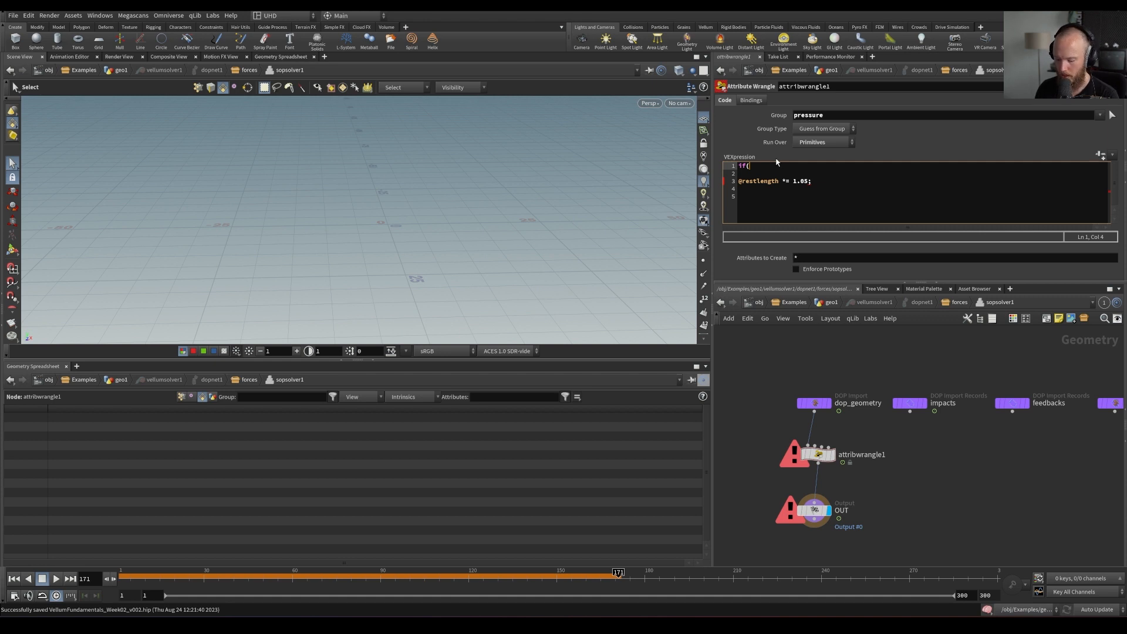
text(Frame  <30)
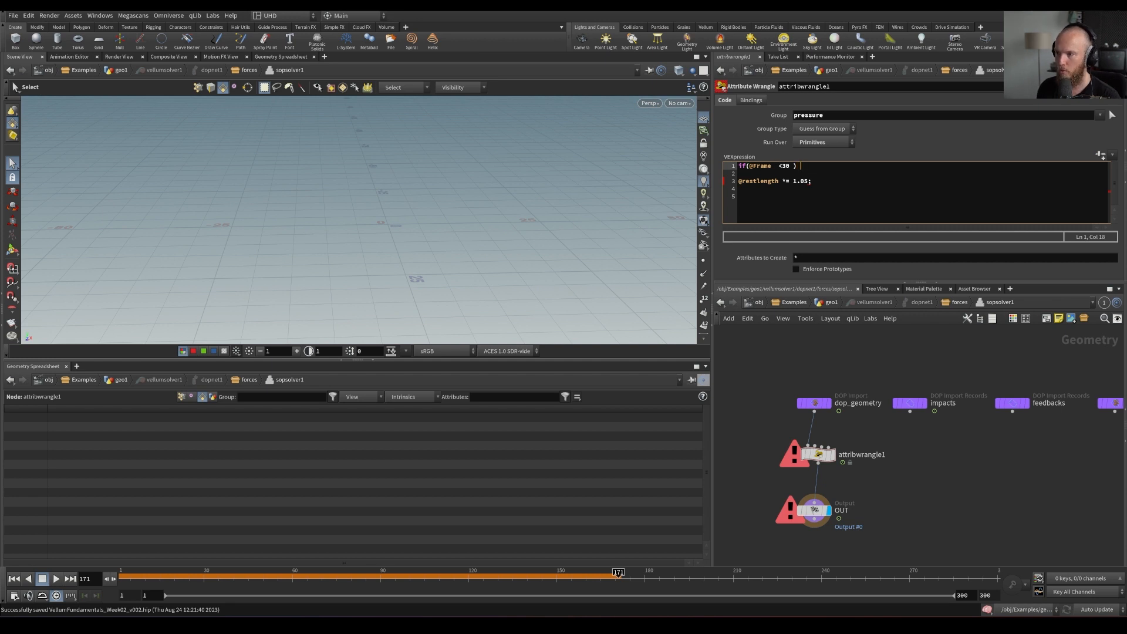
drag(763, 182, 760, 189)
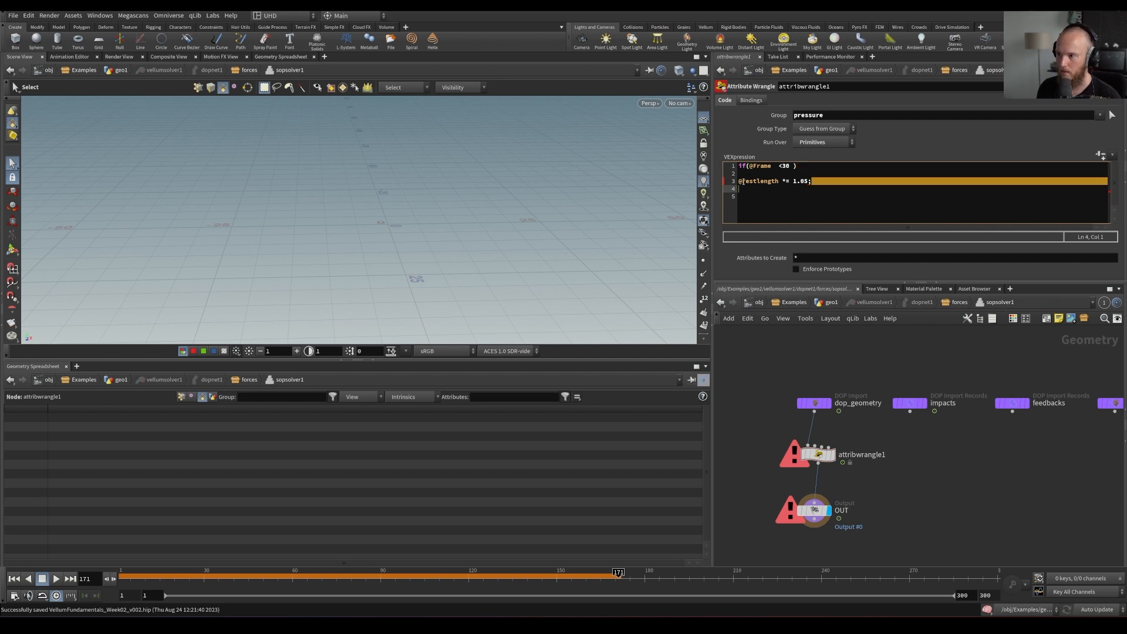
click(740, 182)
key(BackSpace)
key(BackSpace)
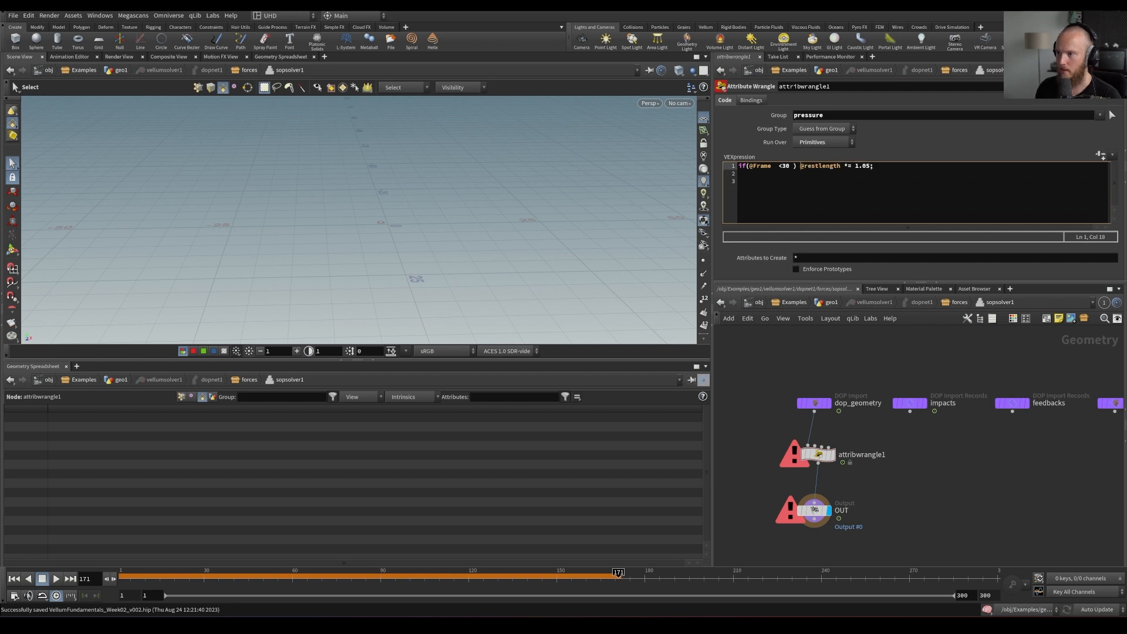
click(892, 193)
Display vellumsolver1 in geo1 and reset its simulation, then play it from the first frame inside the forces network
key(ctrl+Up)
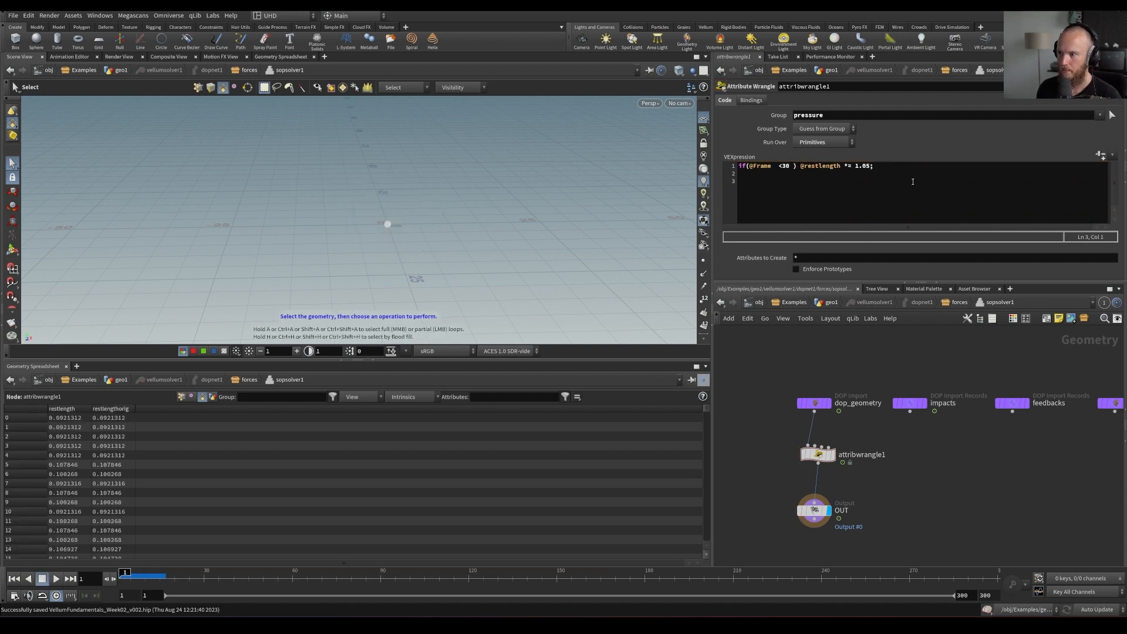
key(u)
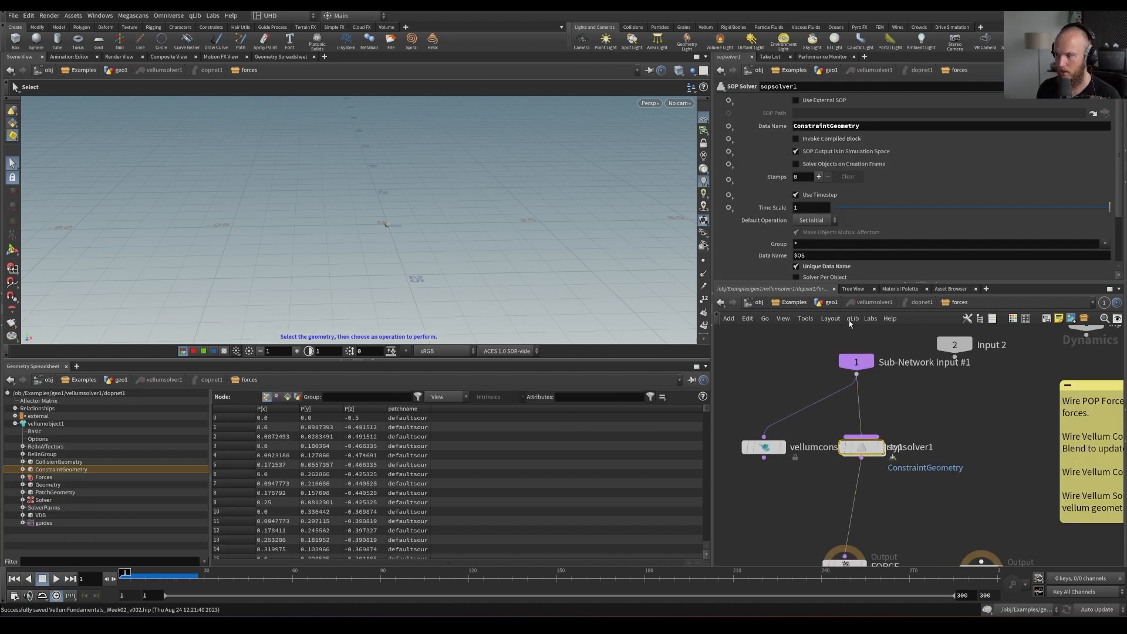
click(828, 303)
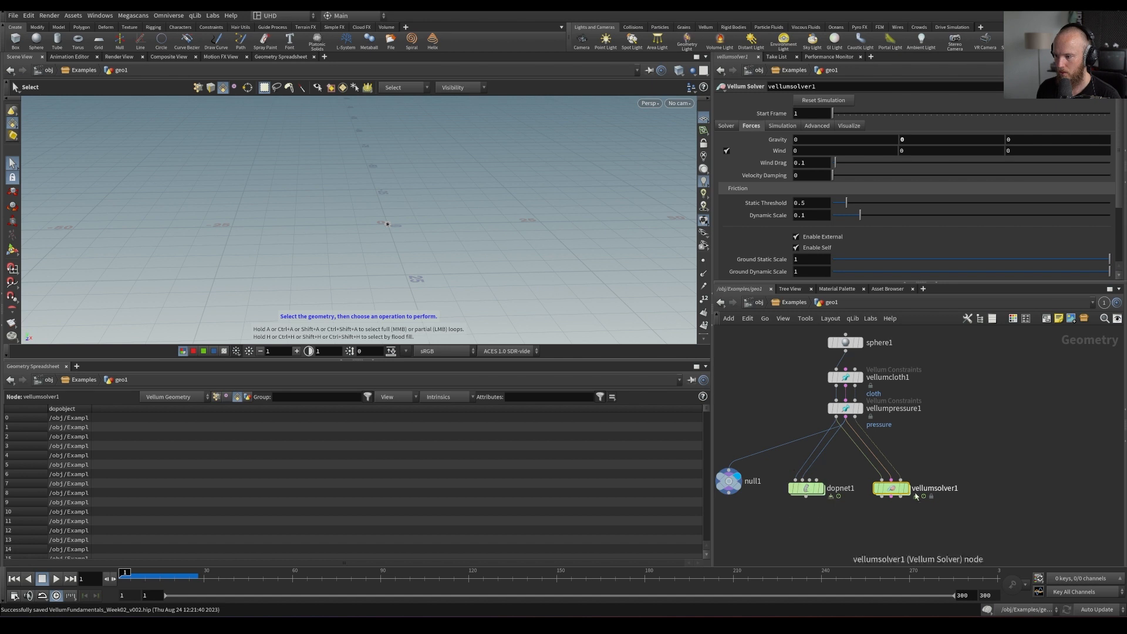
drag(904, 488, 914, 481)
click(917, 465)
click(822, 100)
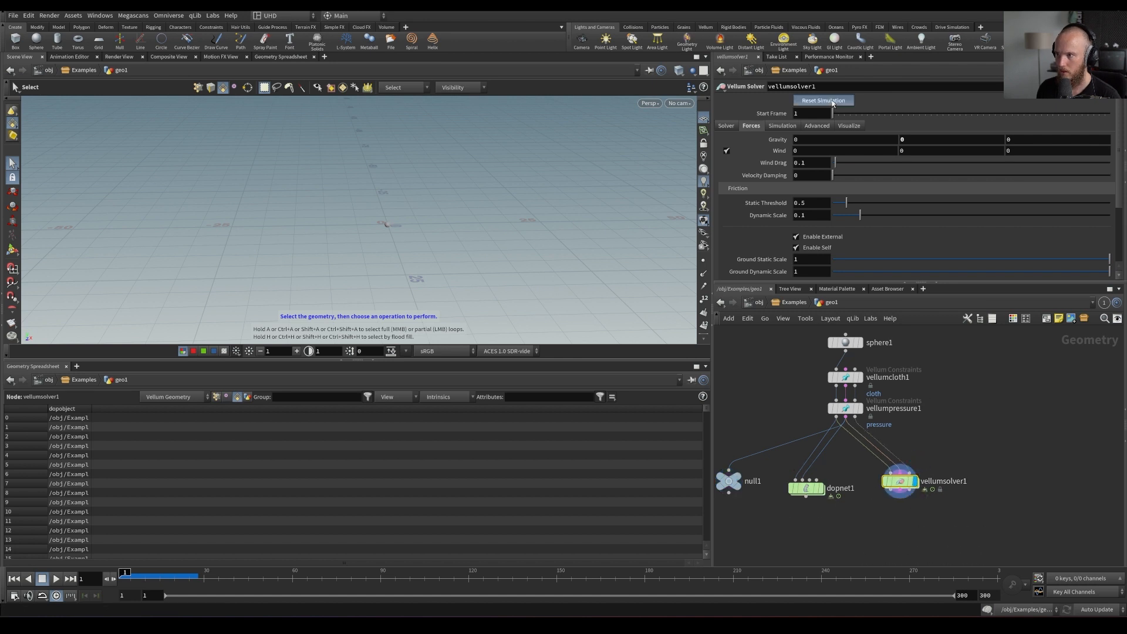
double_click(898, 481)
key(Up)
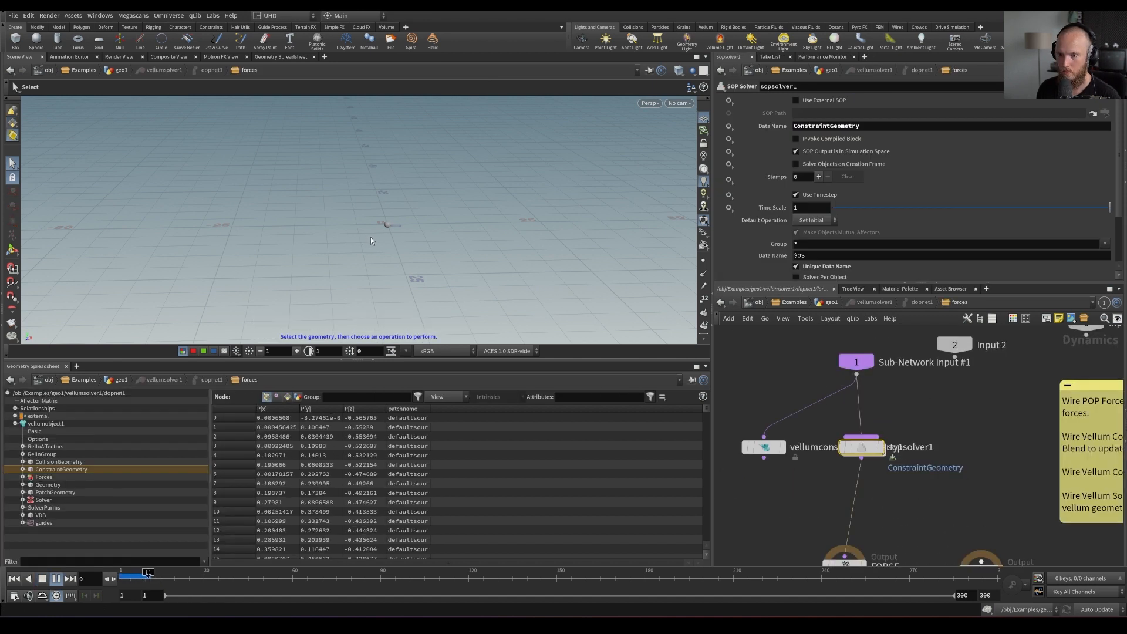
Replay the balloon simulation from the first frame and pause it at frame 55
key(Up)
key(ctrl+Up)
key(Up)
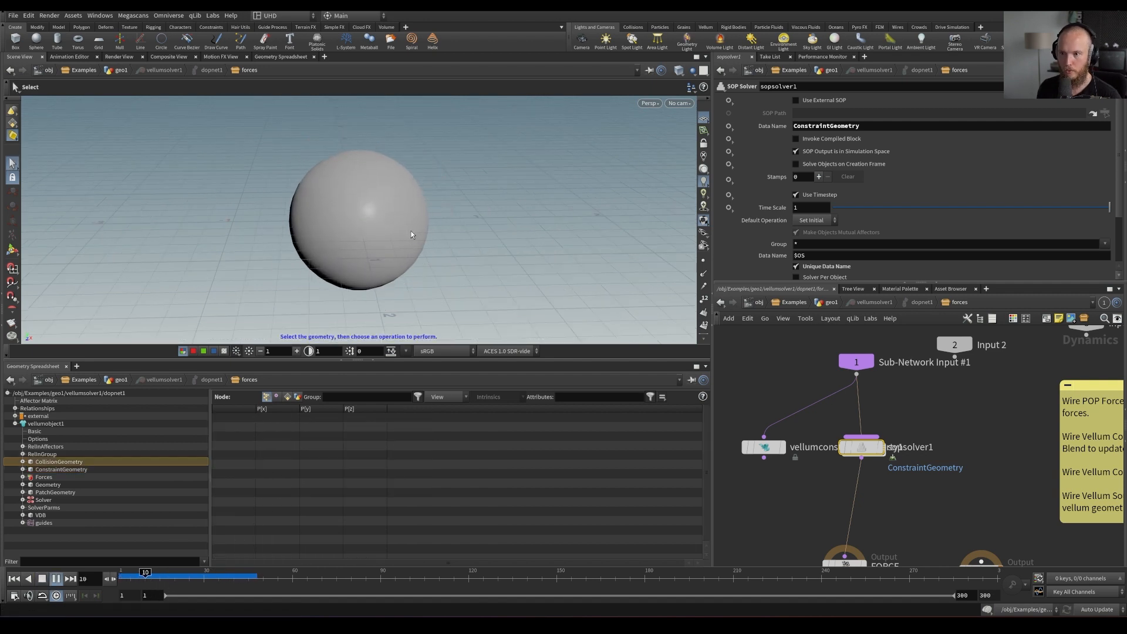
key(Up)
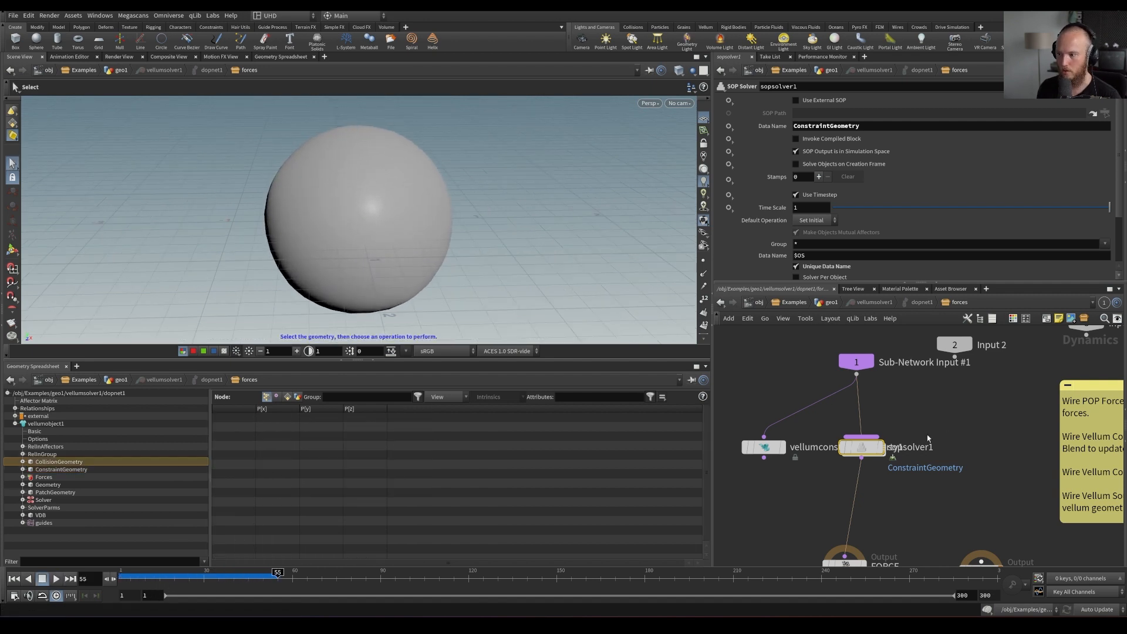
Enter sopsolver1 and add an opening and a closing curly brace on separate lines after the if condition in attribwrangle1
double_click(862, 449)
click(797, 166)
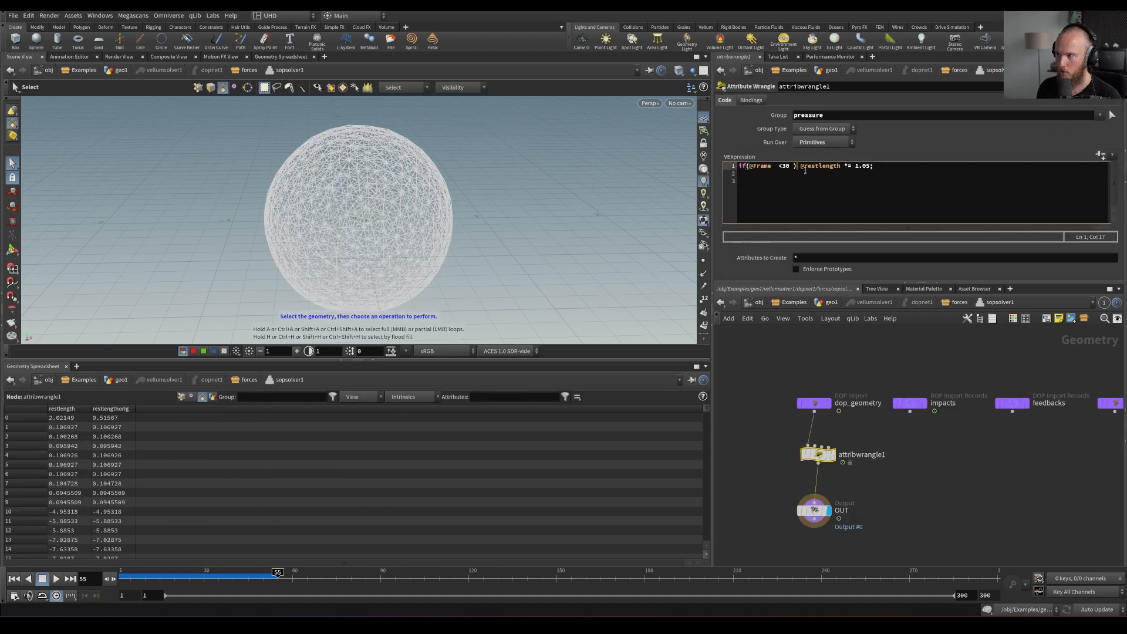
text({)
key(Return)
key(Return)
key(Return)
text(})
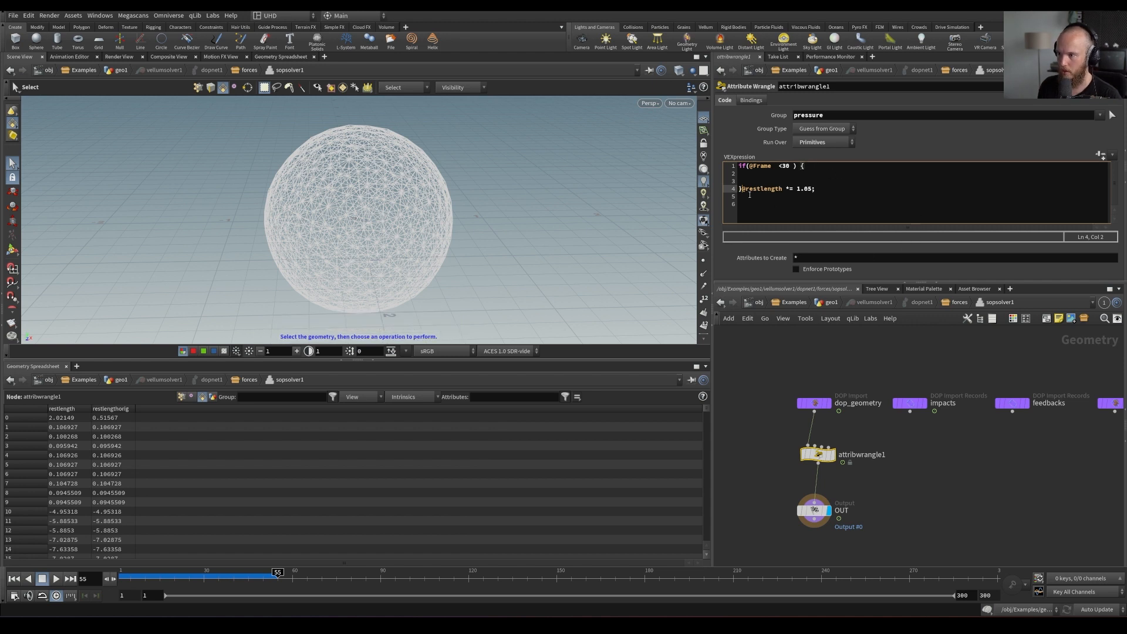
drag(831, 188, 750, 192)
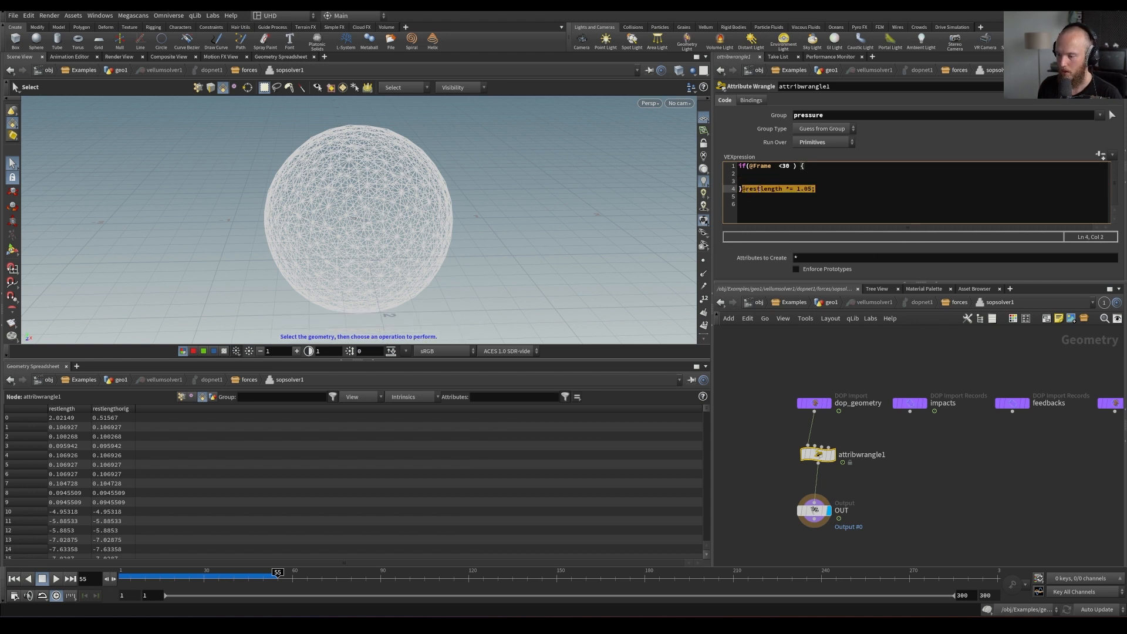
key(ctrl+x)
key(Up)
key(Up)
key(ctrl+v)
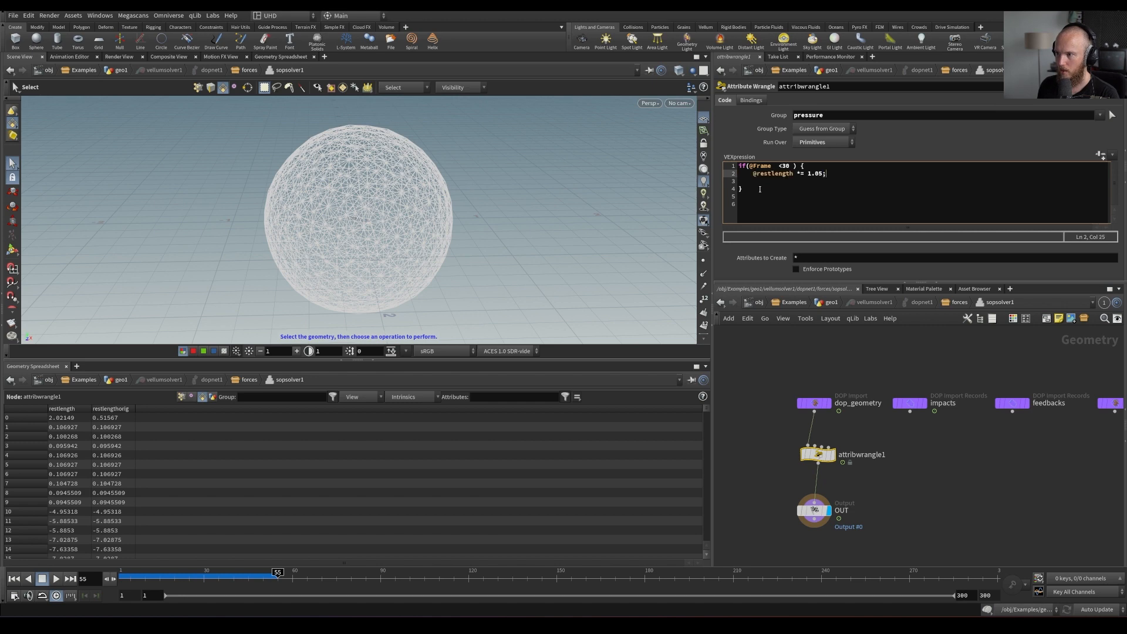
key(Delete)
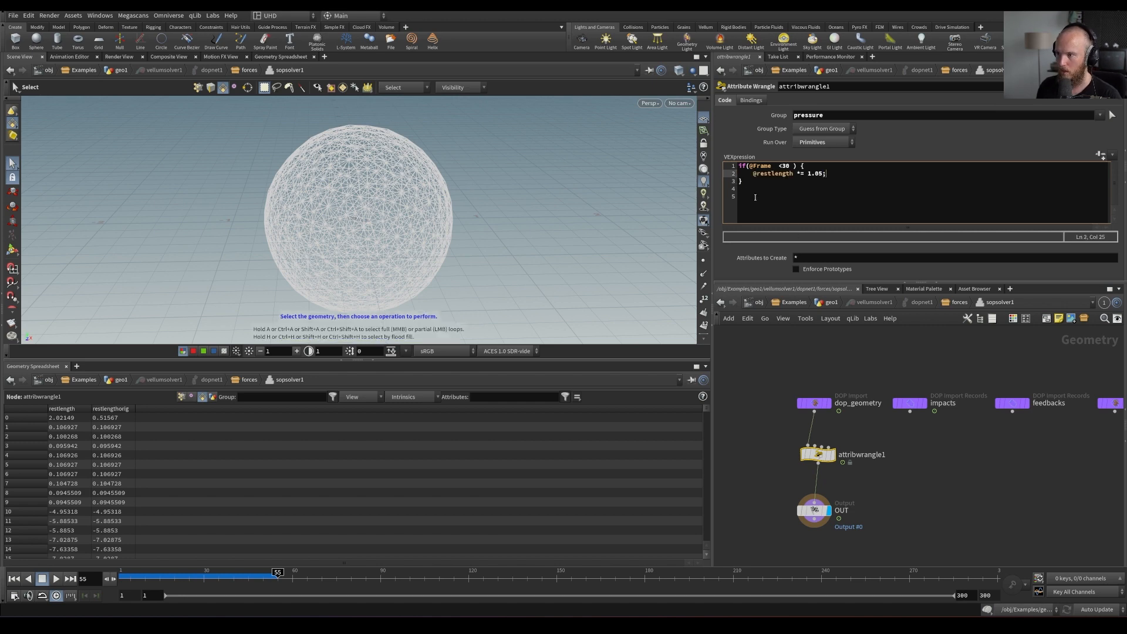
Replay the simulation from the first frame inside the forces network and save the scene
key(ctrl+Up)
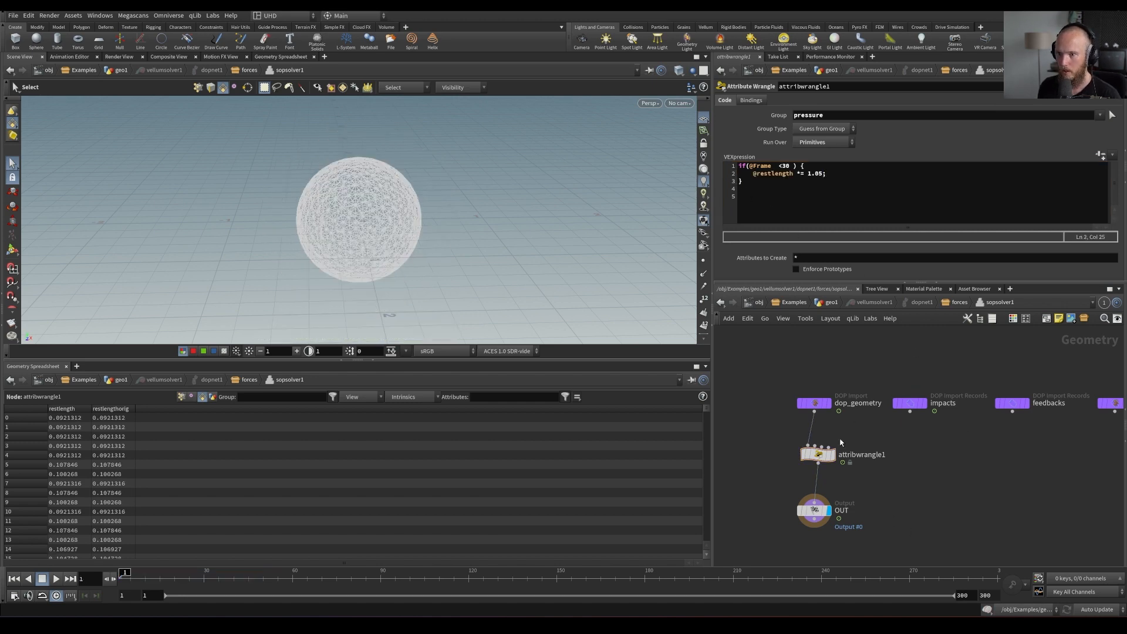
key(u)
key(Up)
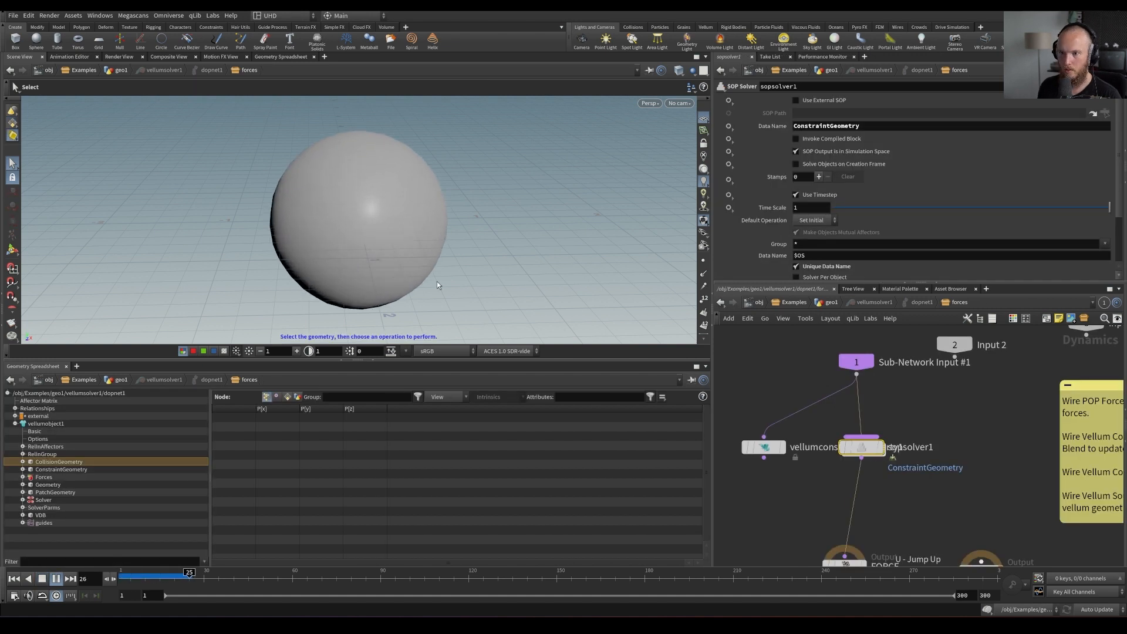
key(ctrl+s)
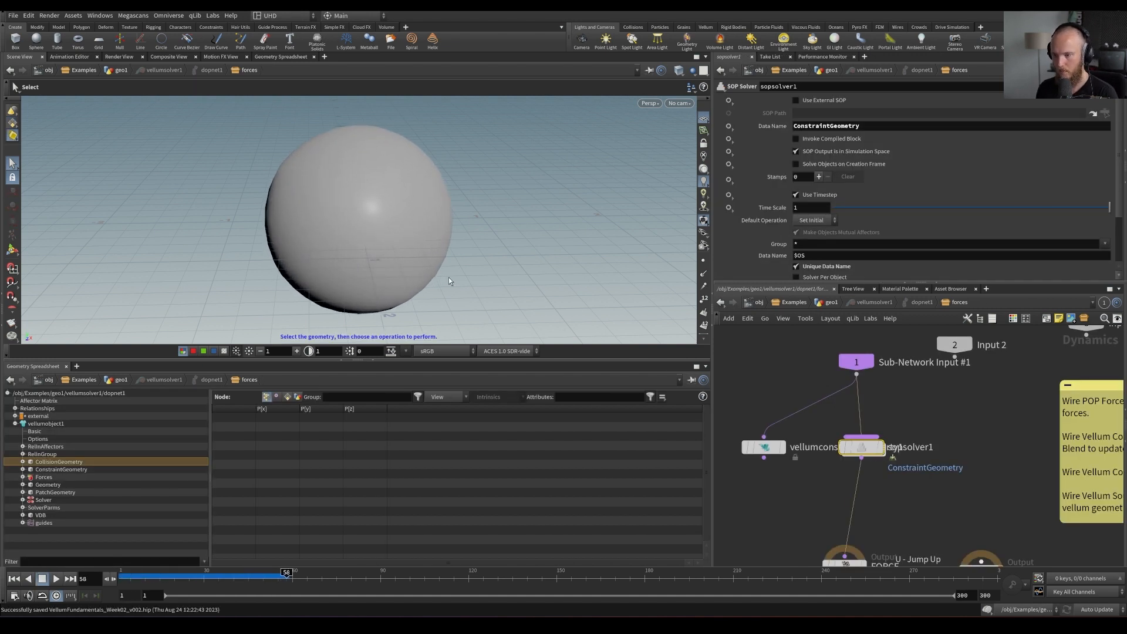
Return to sopsolver1 and delete the frame condition from the if parentheses in attribwrangle1
double_click(861, 447)
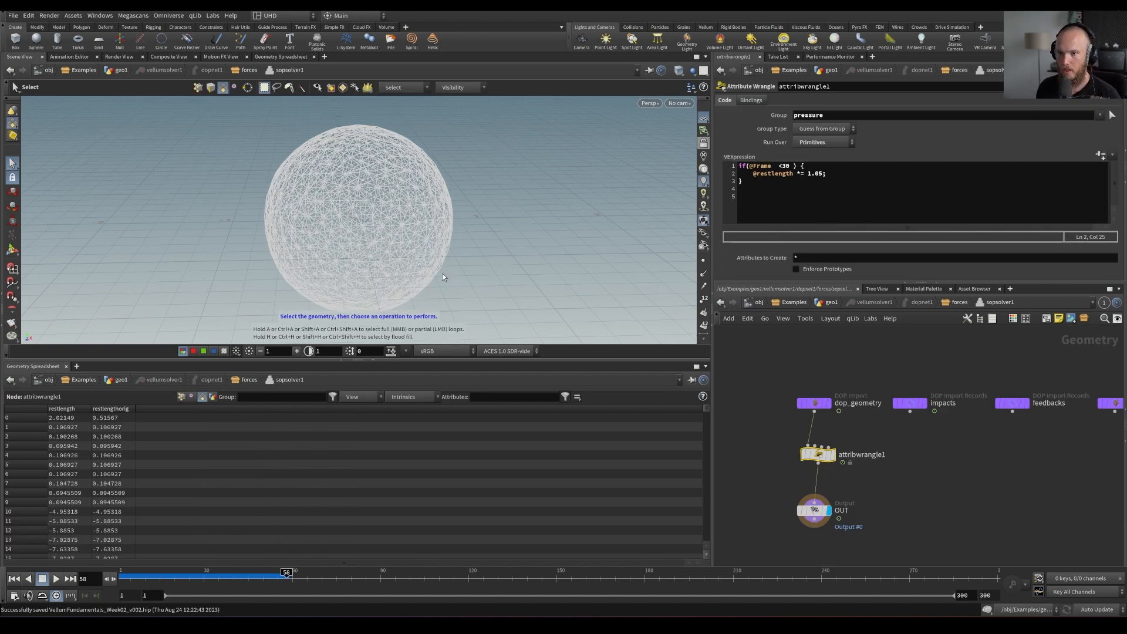
key(Escape)
right_drag(451, 249, 246, 262)
middle_drag(438, 261, 445, 278)
key(s)
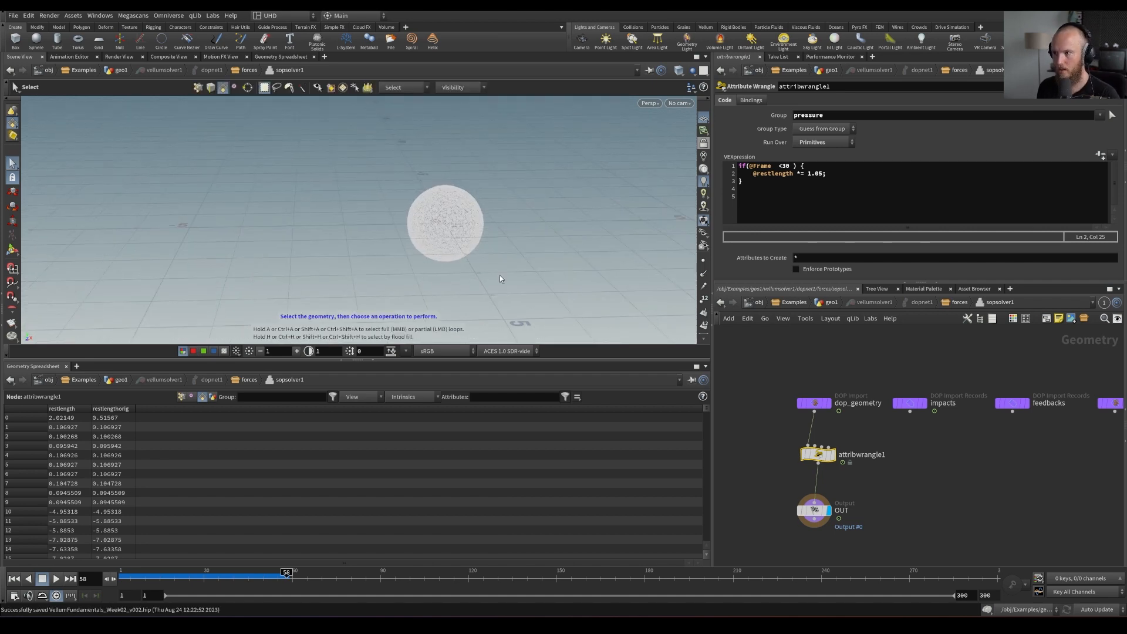
drag(794, 166, 764, 166)
key(BackSpace)
key(BackSpace)
key(BackSpace)
key(BackSpace)
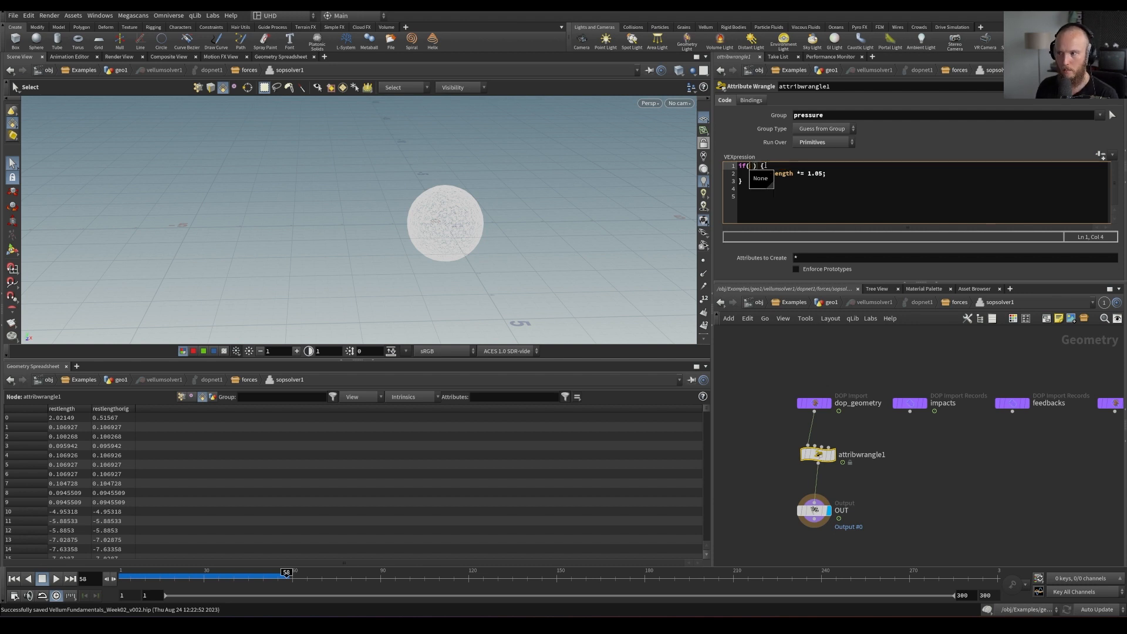
text(@restle)
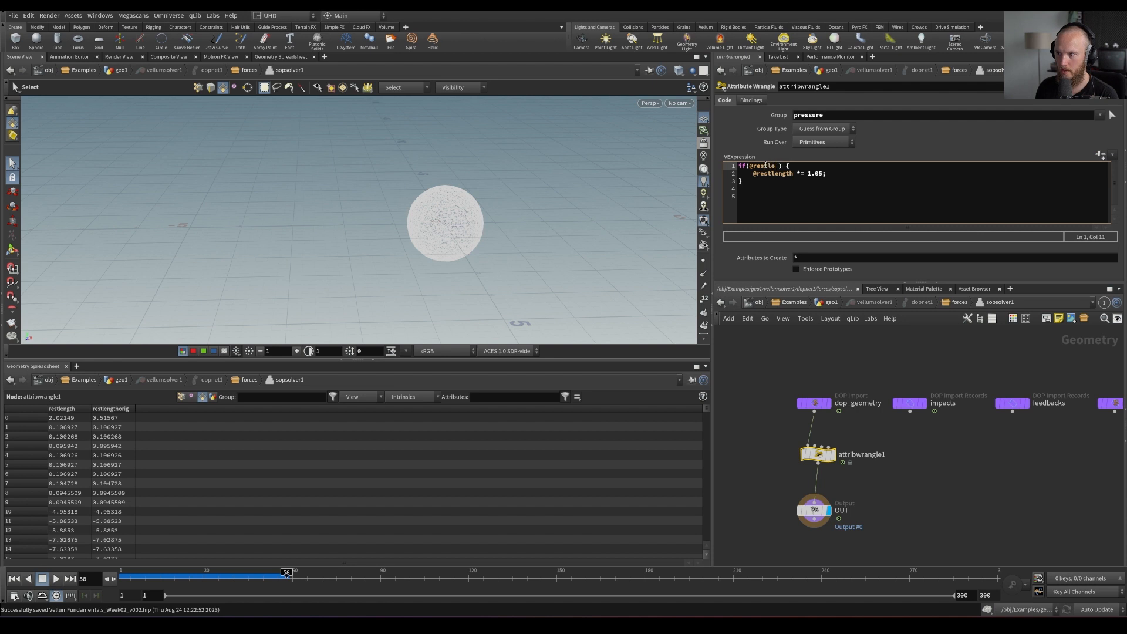
text(ngth )
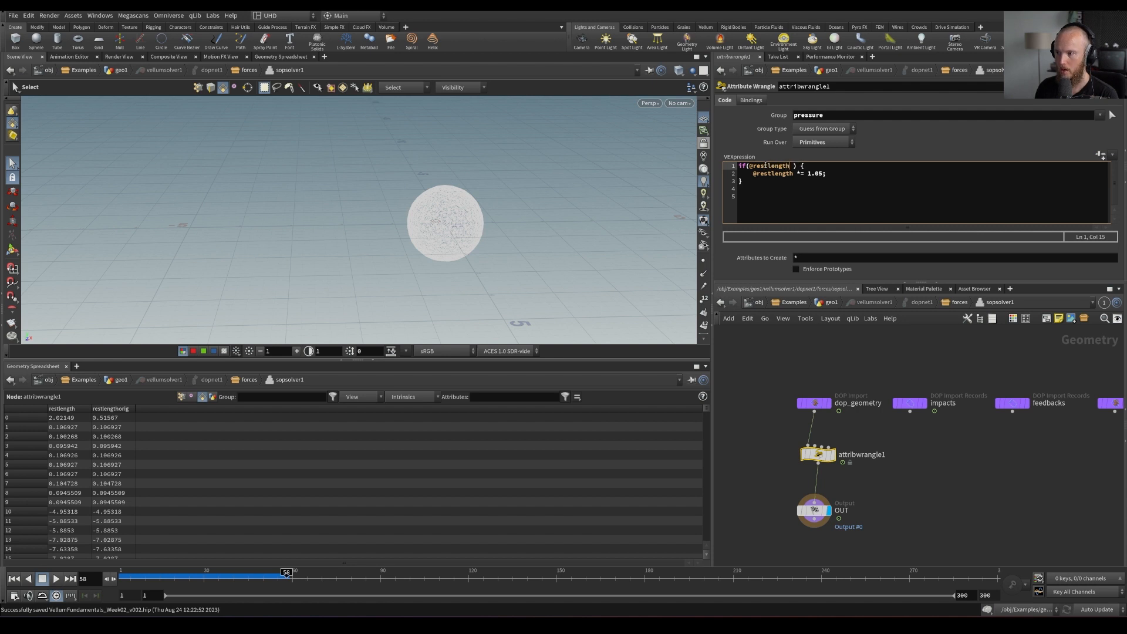
text(<)
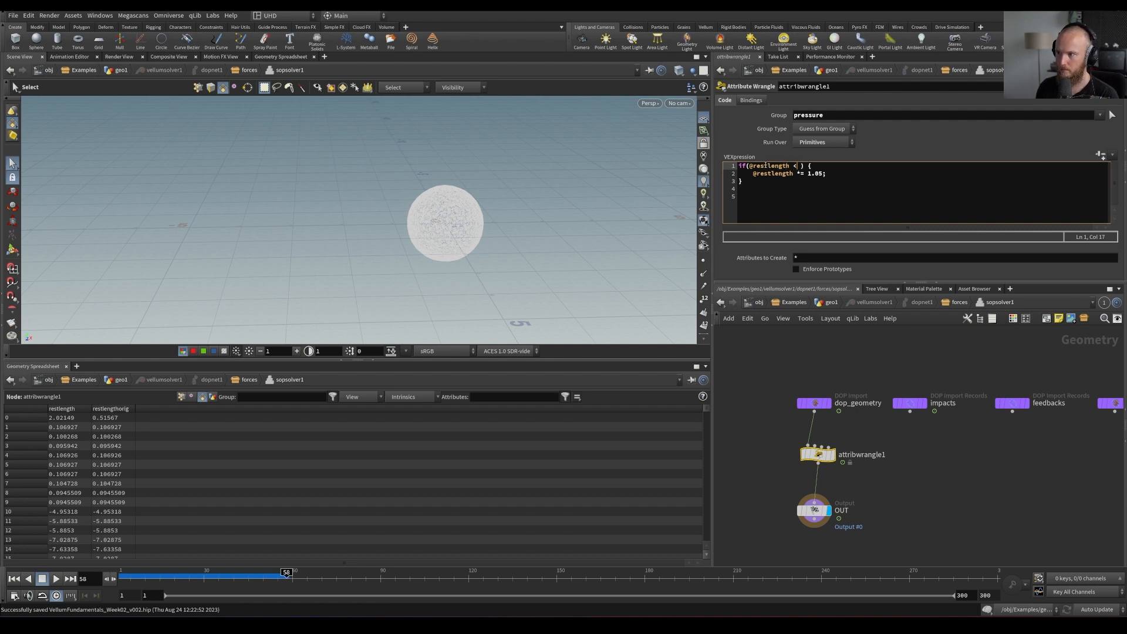
text( ())
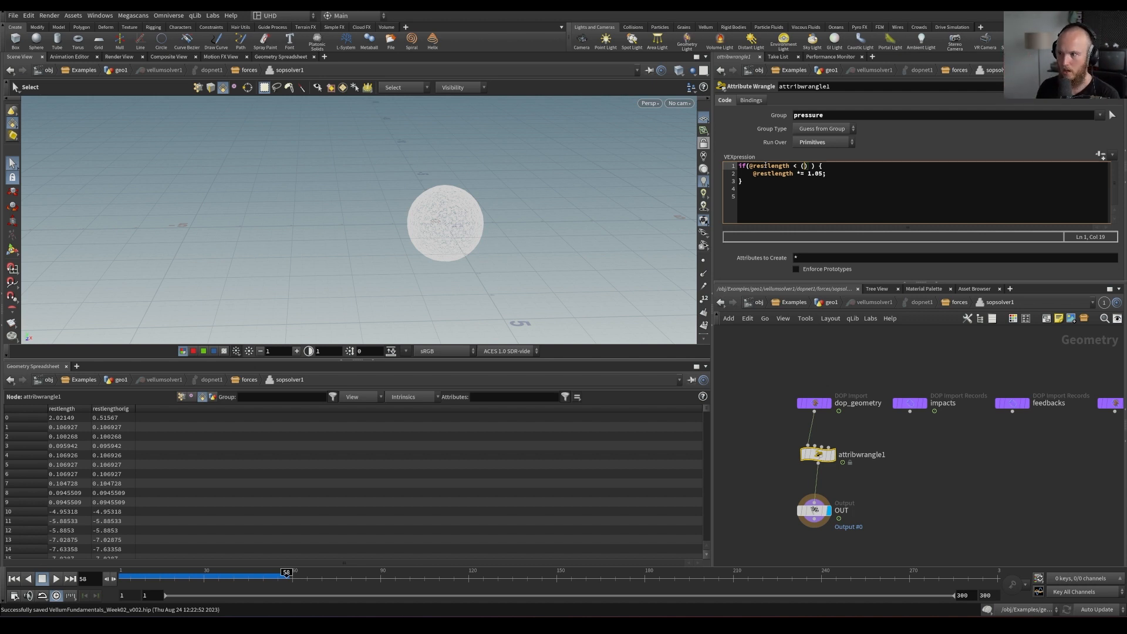
text(@restlengthorig *1000))
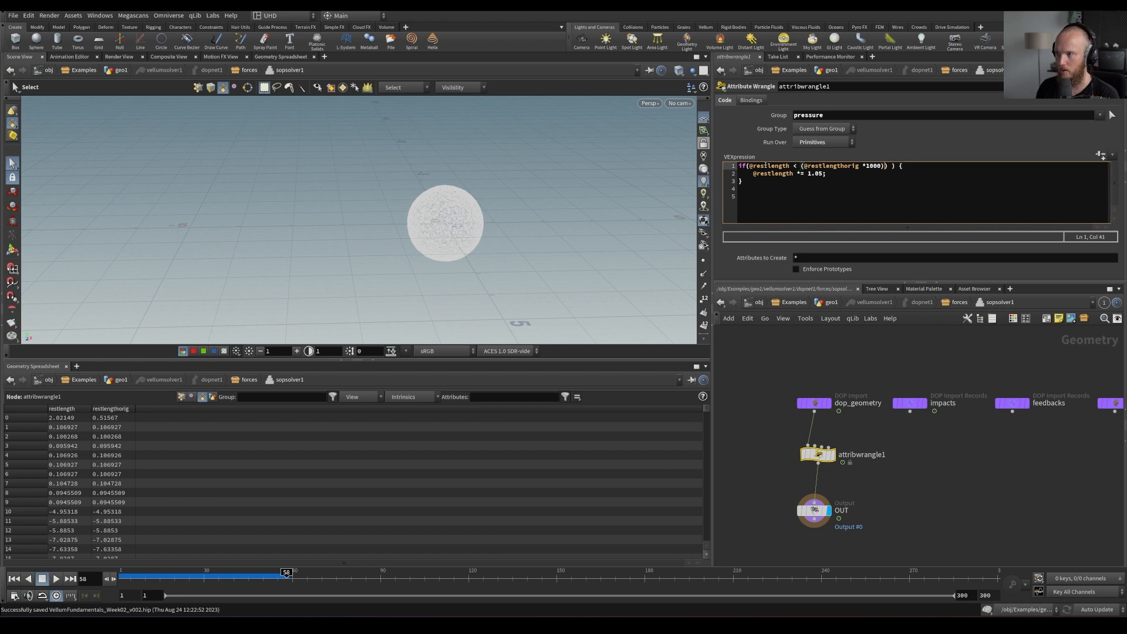
key(BackSpace)
key(ctrl+s)
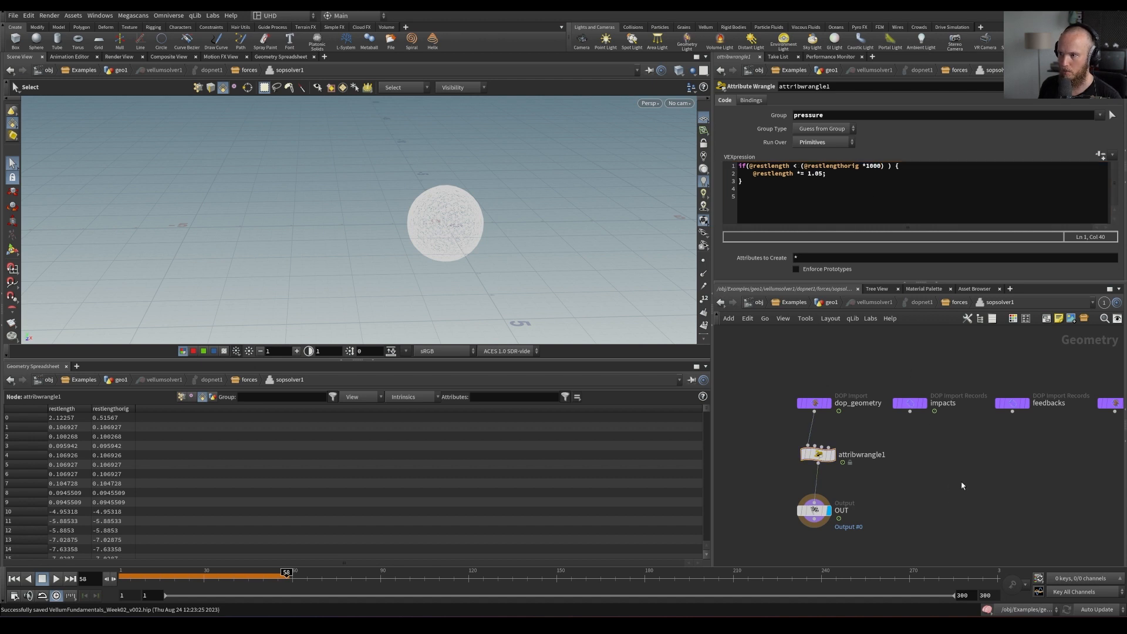
Play the simulation from the first frame inside the forces network, viewing the balloon's growth from far away
key(u)
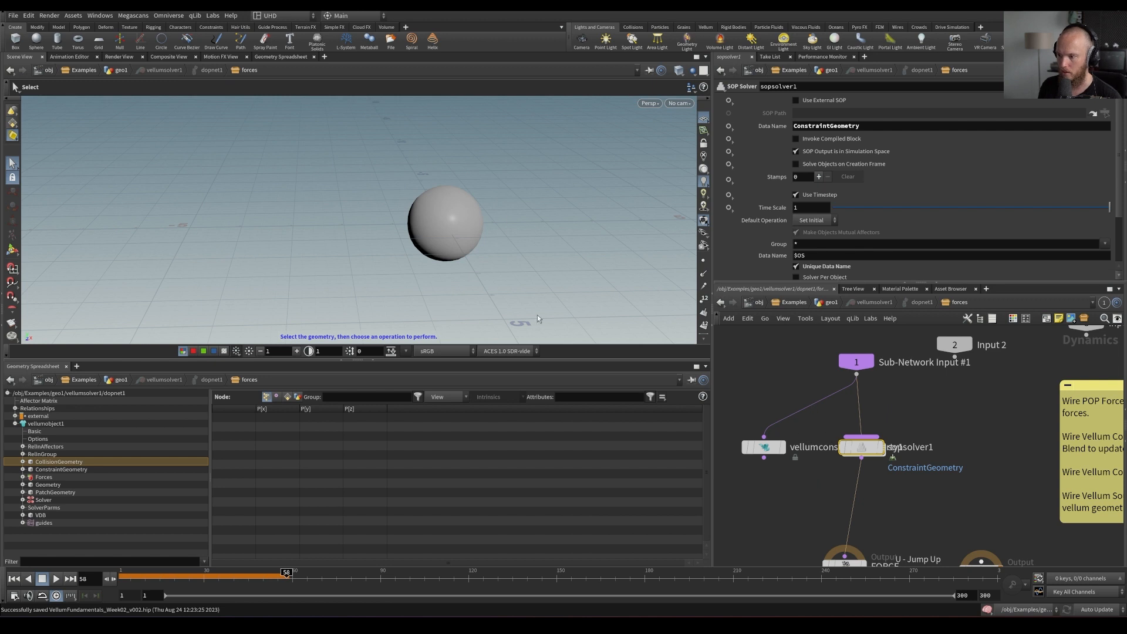
key(ctrl+Up)
alt+right_drag(353, 276, 296, 321)
right_click(327, 288)
click(256, 194)
alt+right_drag(324, 200, 248, 261)
key(Up)
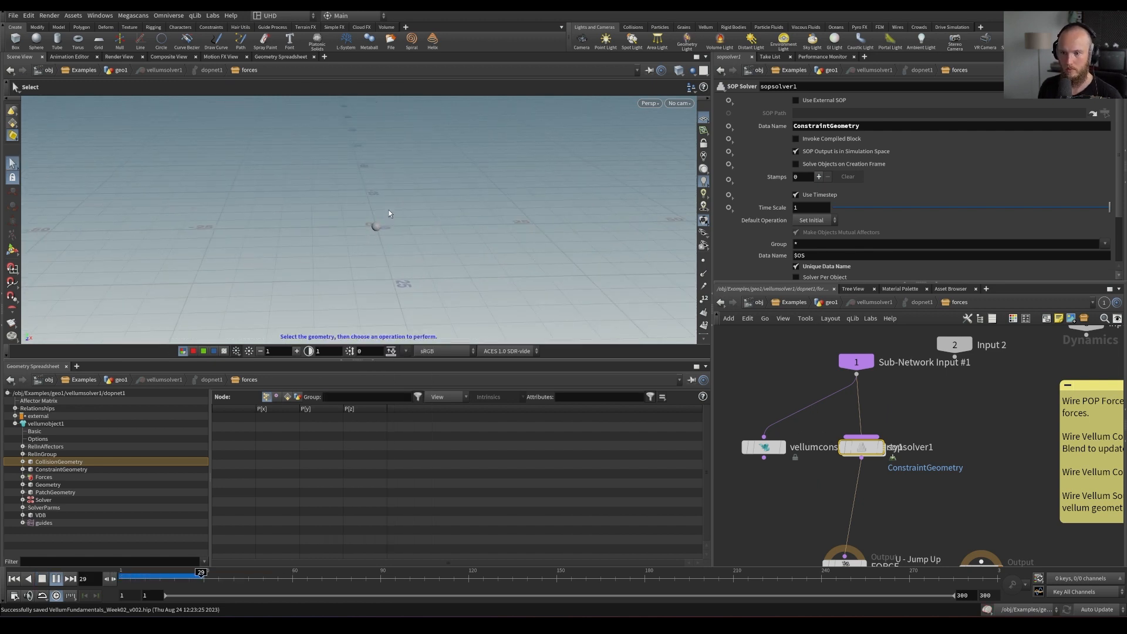
key(Escape)
key(s)
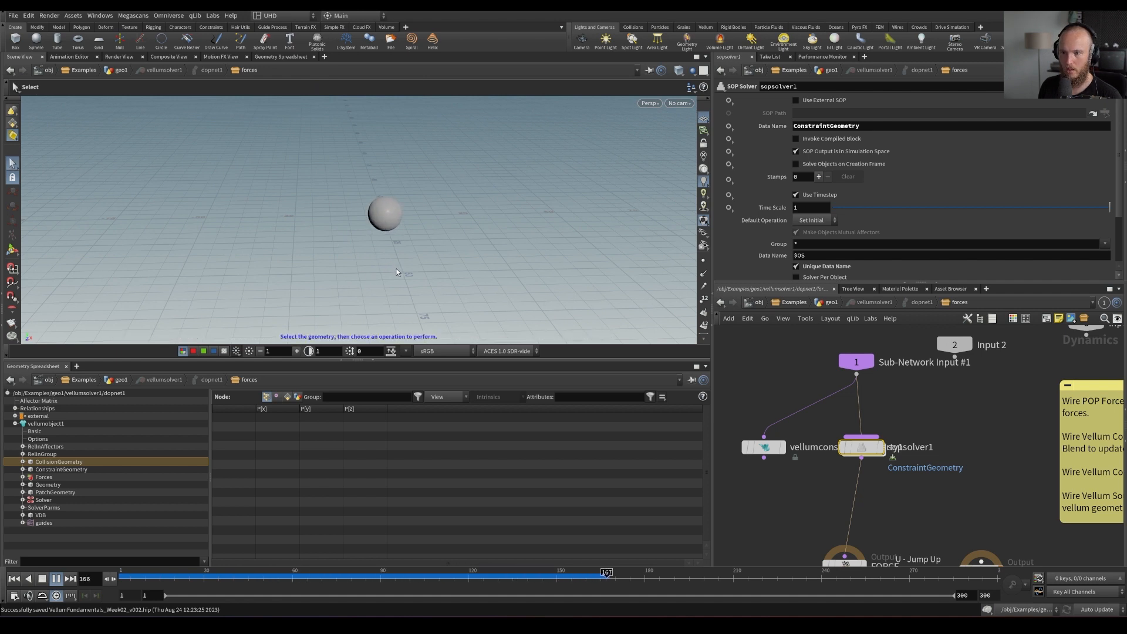
Go to frame 103 and compare restlength with restlengthorig for the first primitive inside sopsolver1
drag(537, 579, 418, 574)
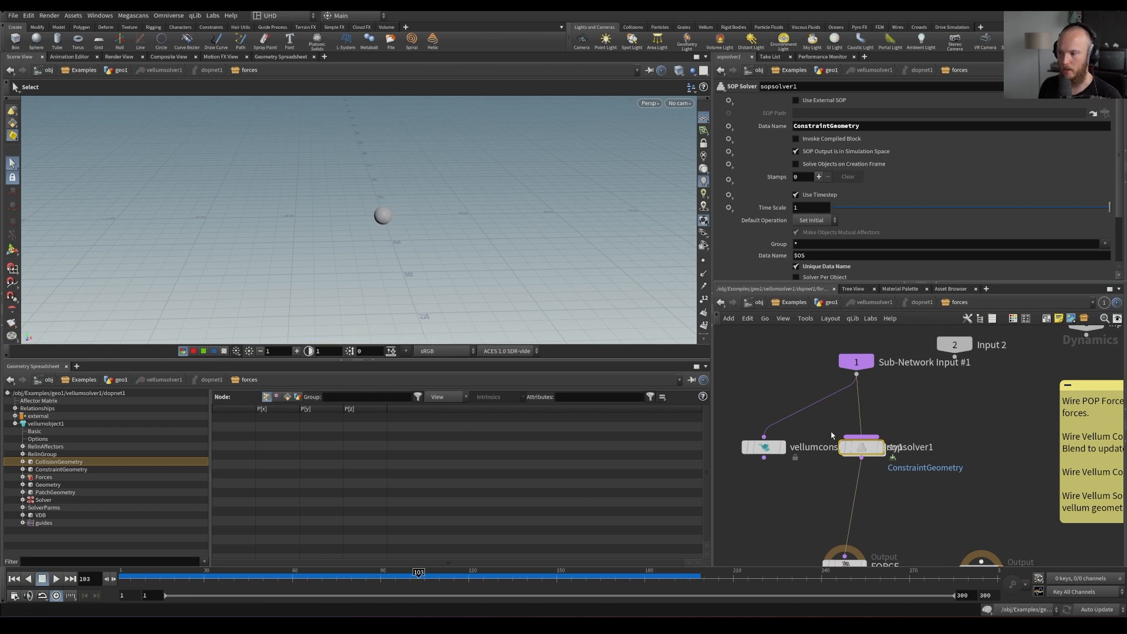
double_click(861, 447)
scroll(882, 421, up, 3)
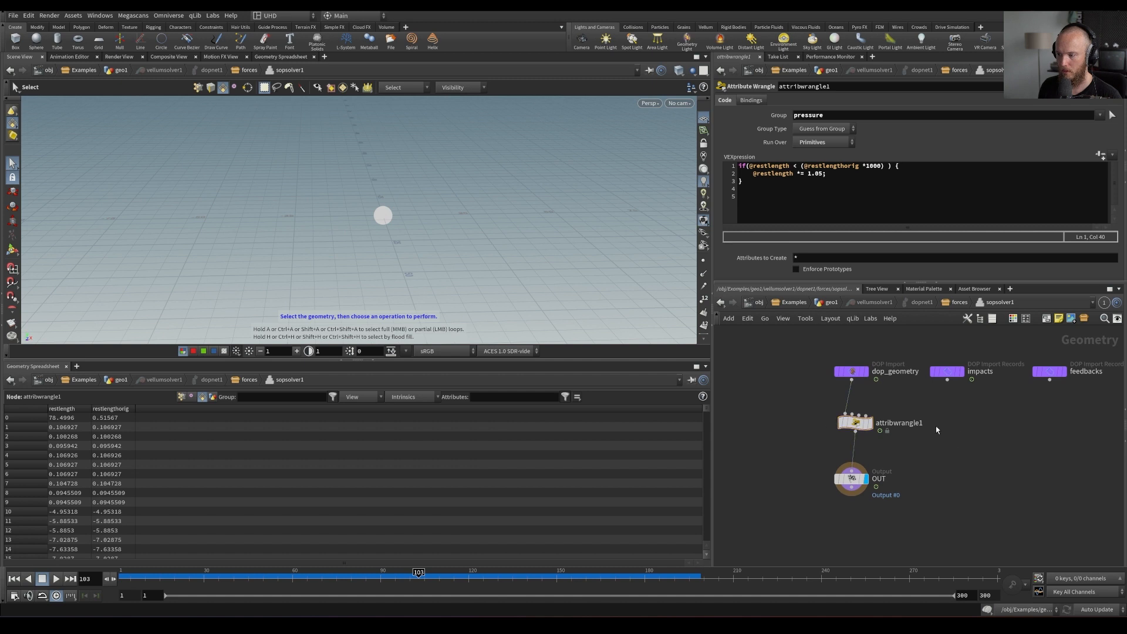
scroll(909, 447, up, 2)
Save the scene and place an empty sticky note beside the attribwrangle1 and OUT nodes
key(ctrl+s)
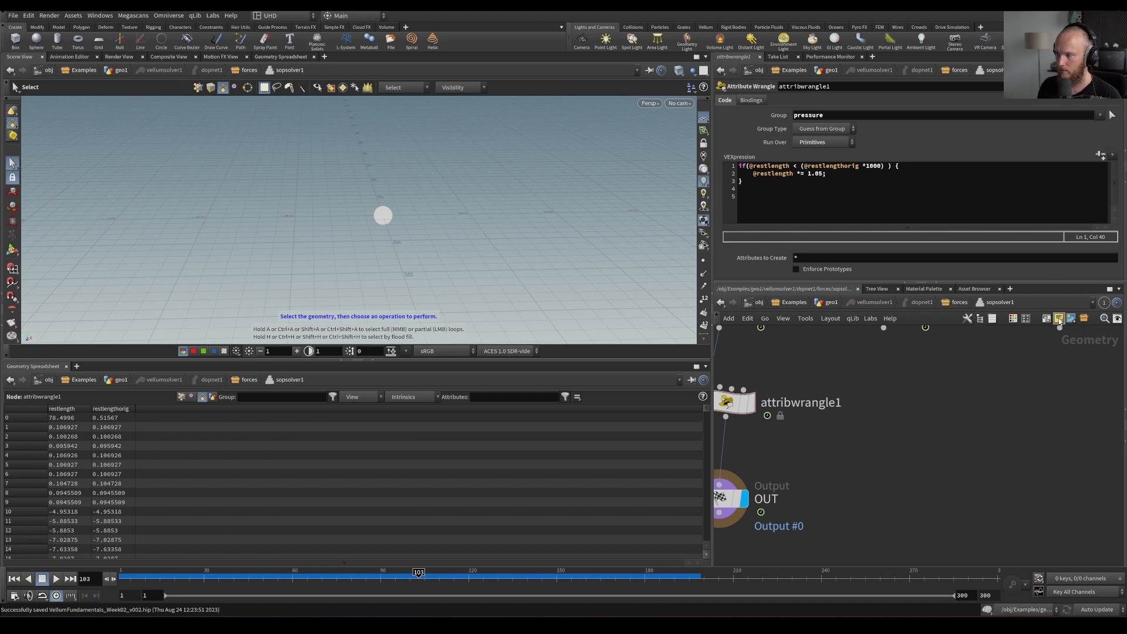
click(1058, 319)
drag(929, 380, 905, 423)
click(907, 444)
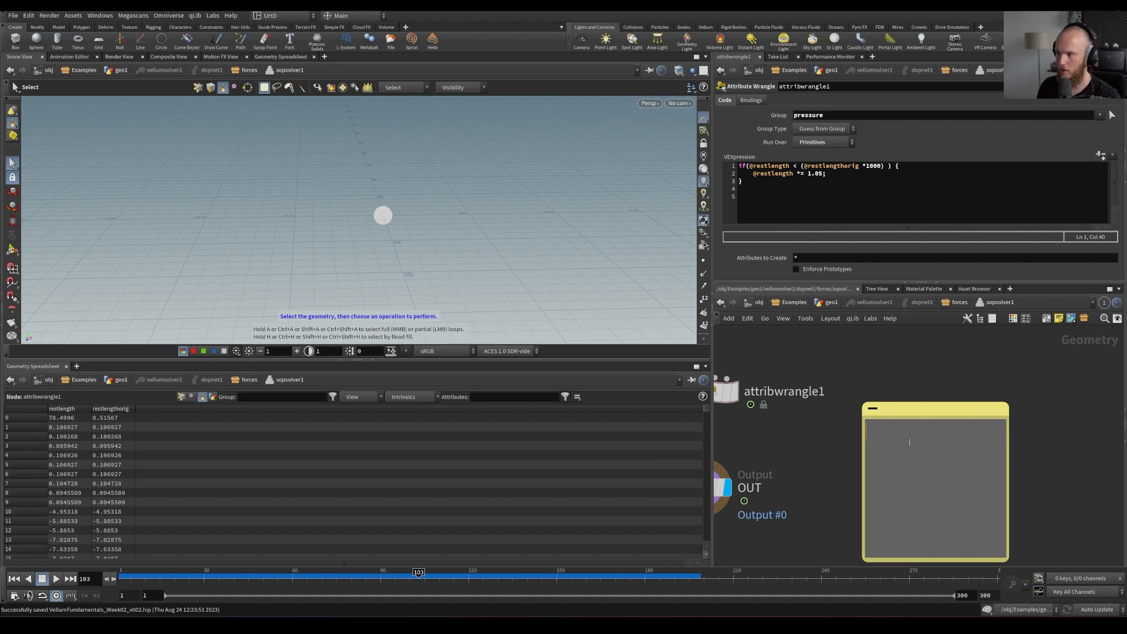
click(882, 169)
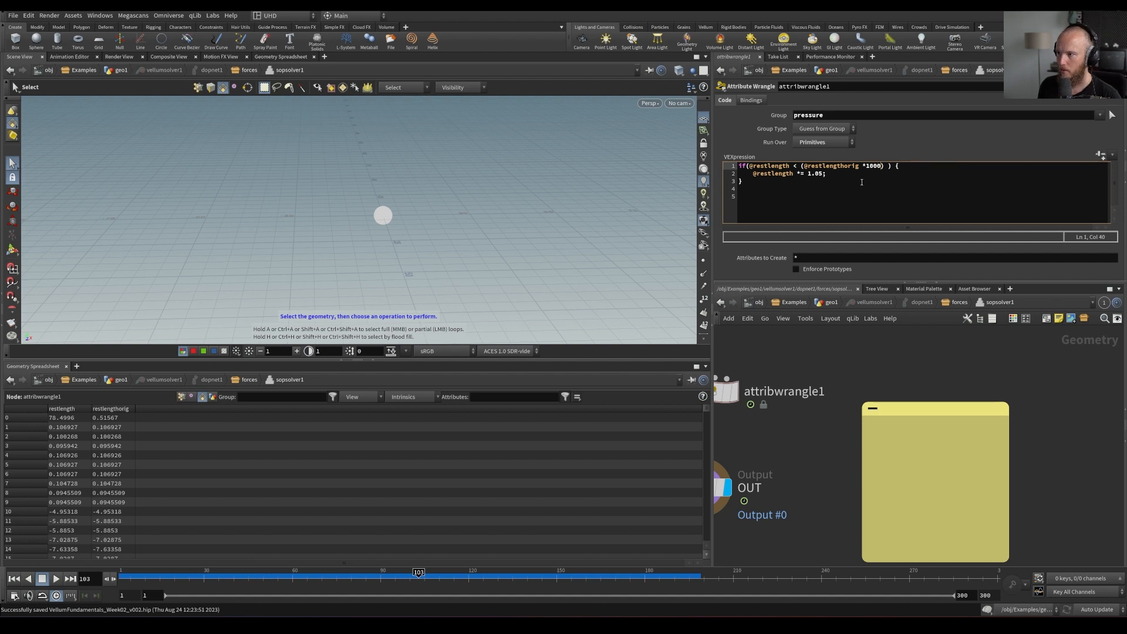
key(BackSpace)
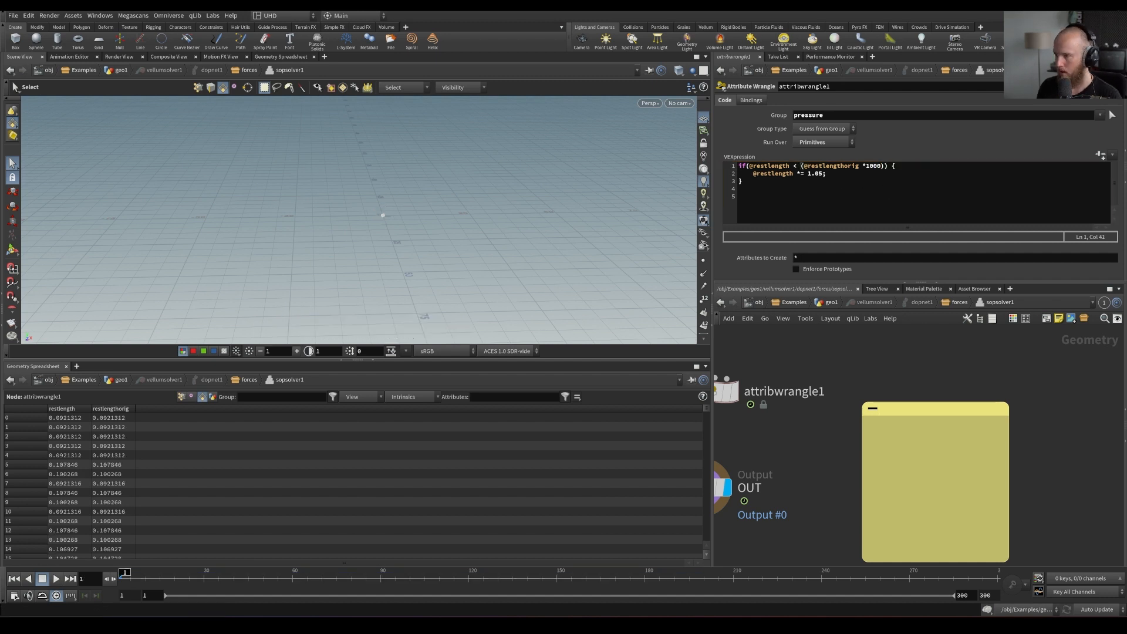
key(Right)
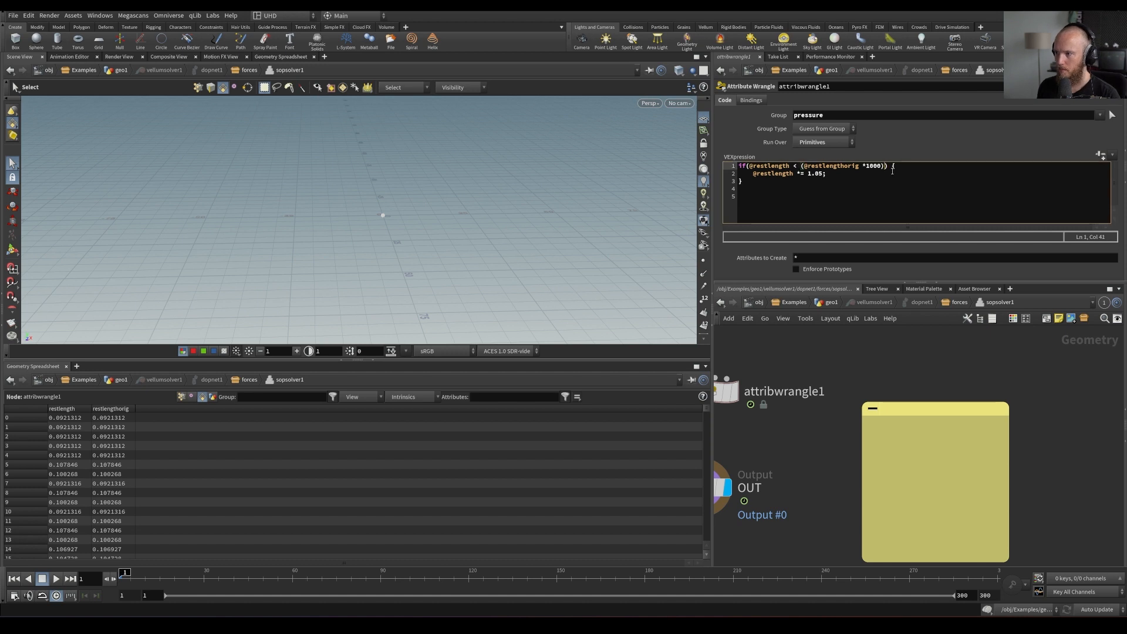
text(&& )
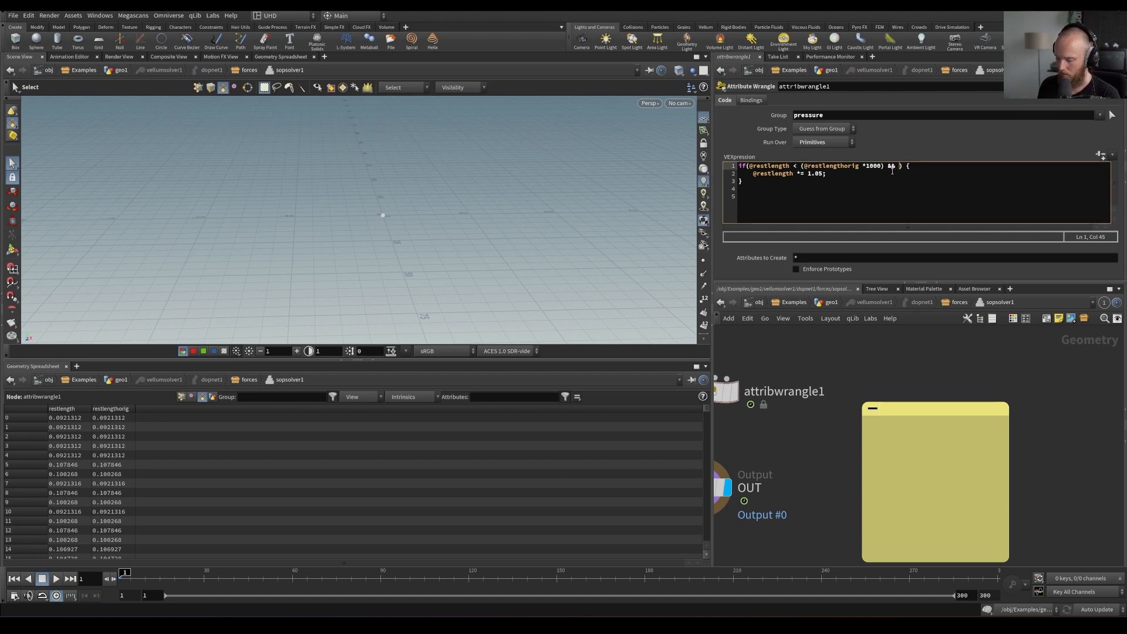
text(@Frame < 50)
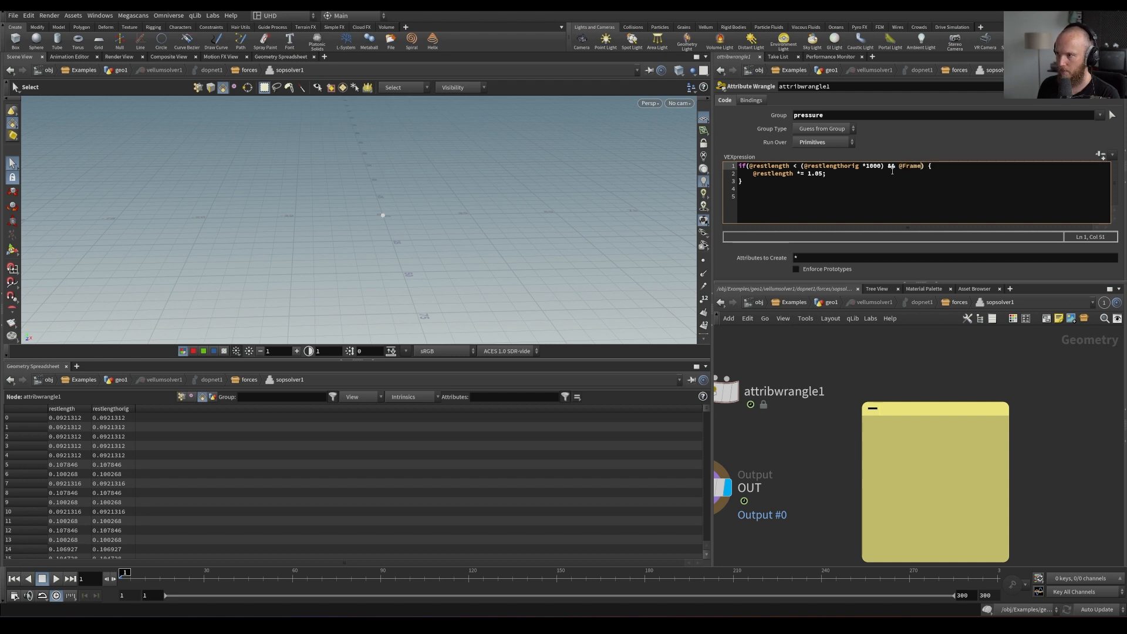
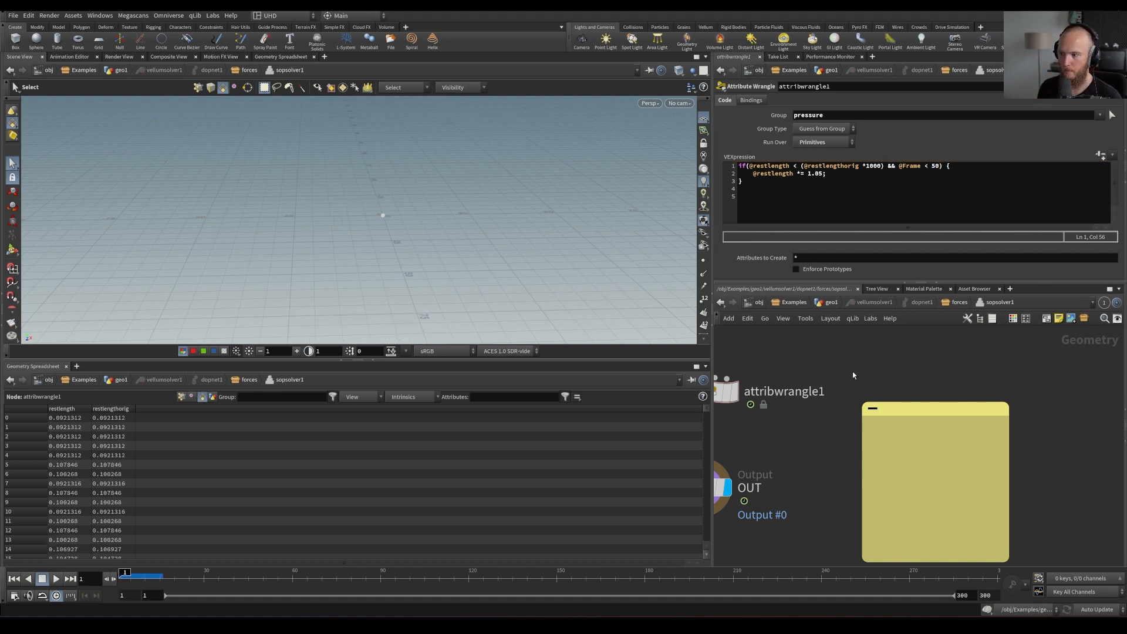
Play the simulation at the geo1 level, scrub to frame 56, and go back inside vellumsolver1's forces network
click(832, 305)
key(Up)
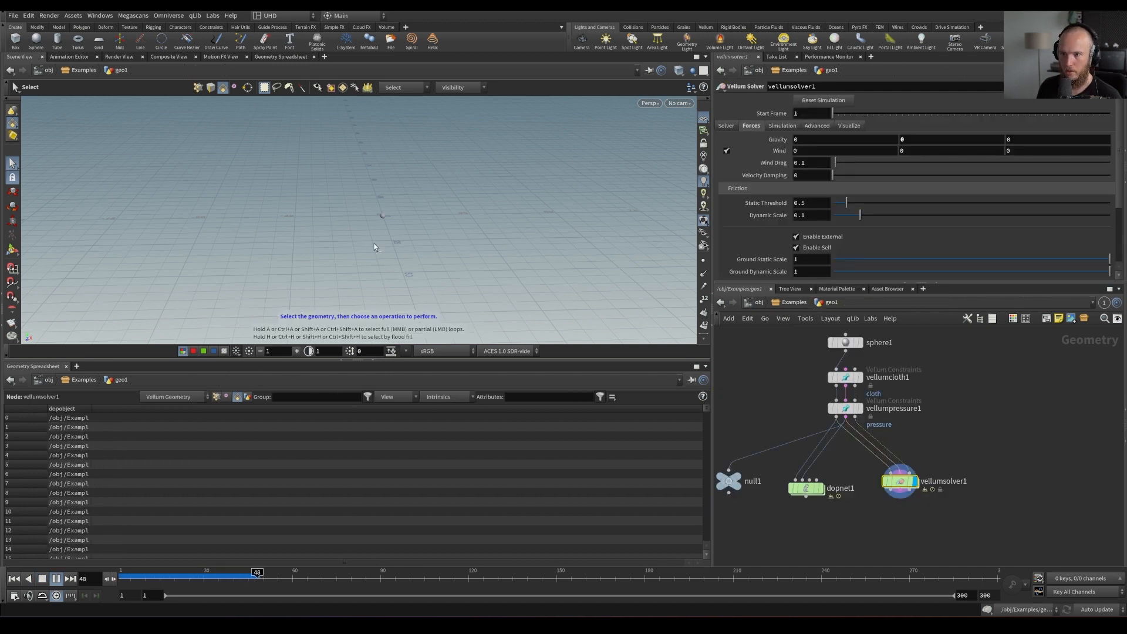
mouse_move(264, 581)
mouse_down()
mouse_move(202, 578)
mouse_move(302, 578)
mouse_move(280, 578)
mouse_up()
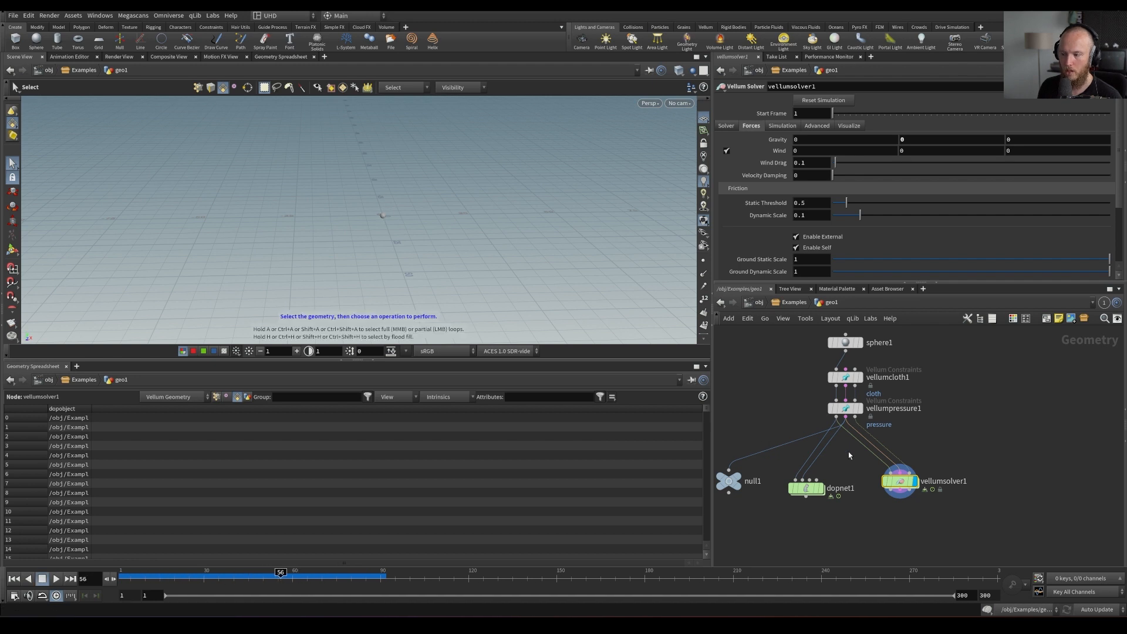
double_click(900, 480)
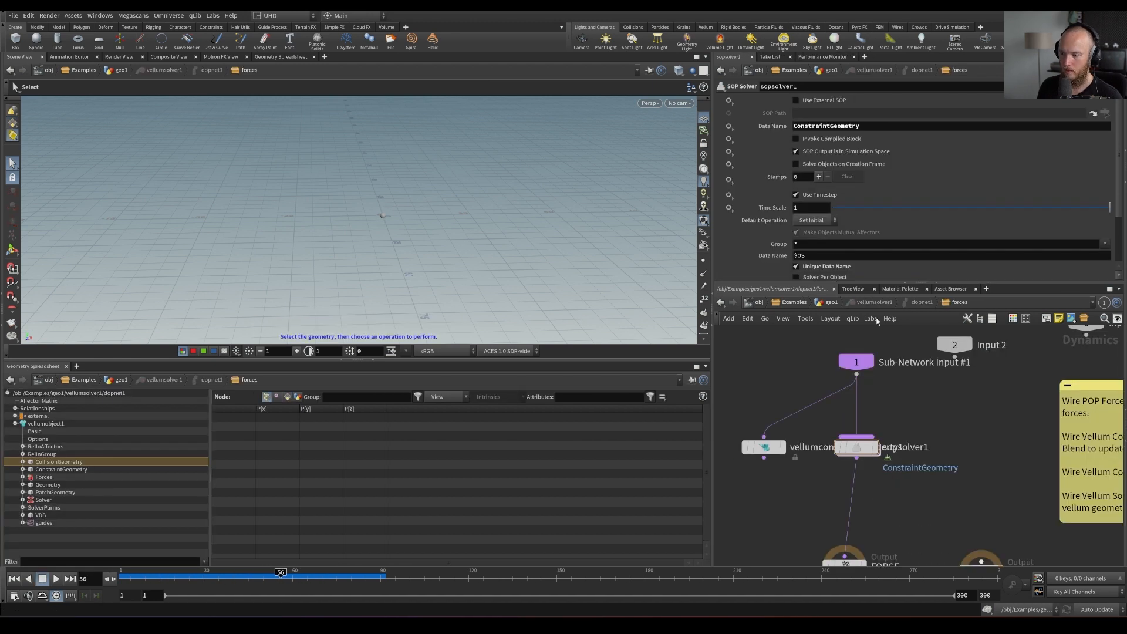
double_click(836, 449)
click(933, 168)
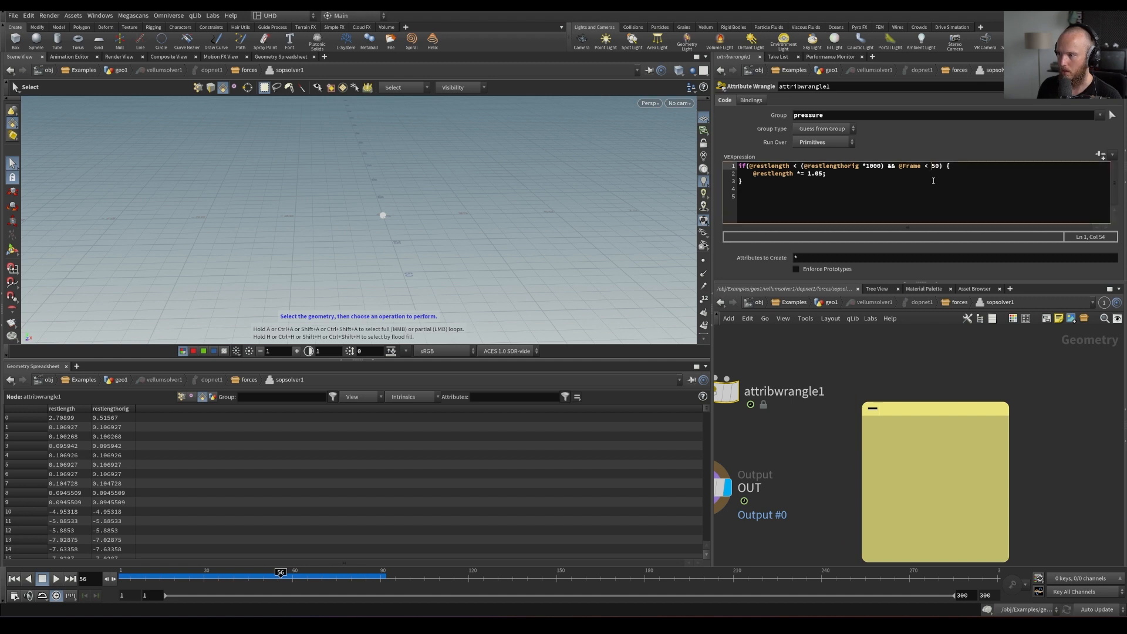
text(000)
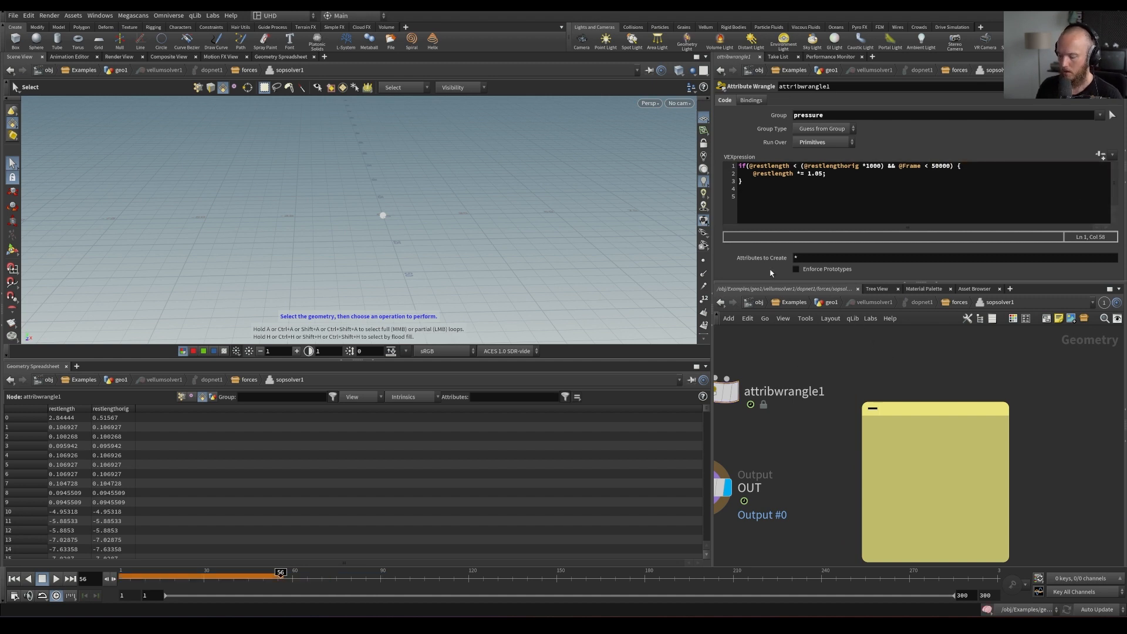
key(ctrl+Up)
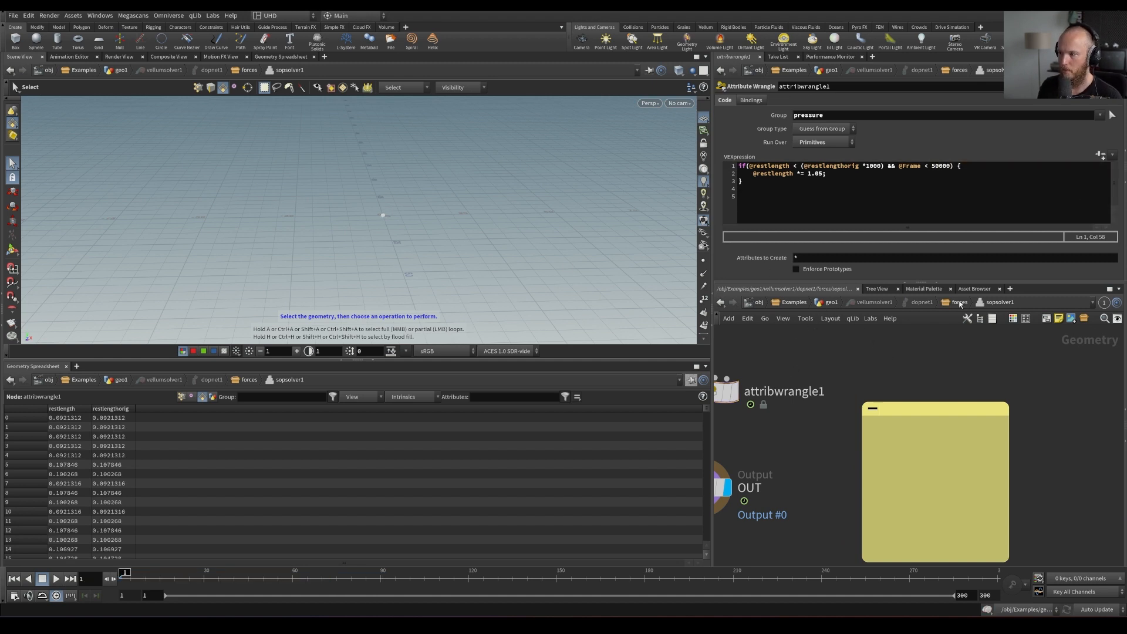
click(828, 302)
key(Up)
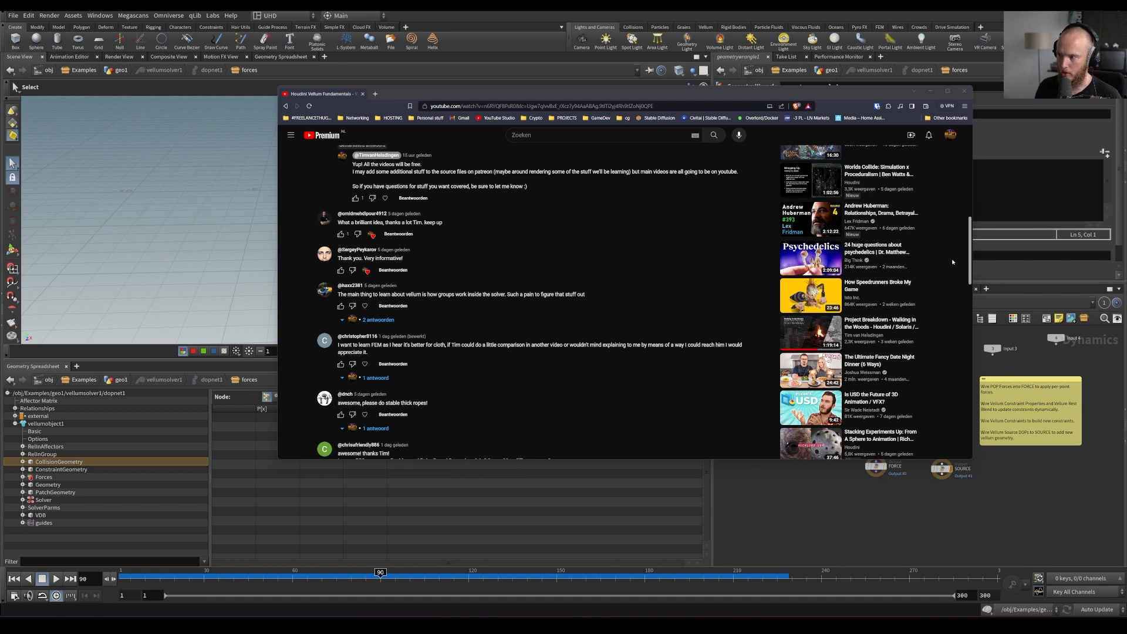
Read the viewer comments under the "Houdini Vellum Fundamentals - Week 01 - The Basics" video in the browser, and return to Houdini
drag(969, 266, 970, 267)
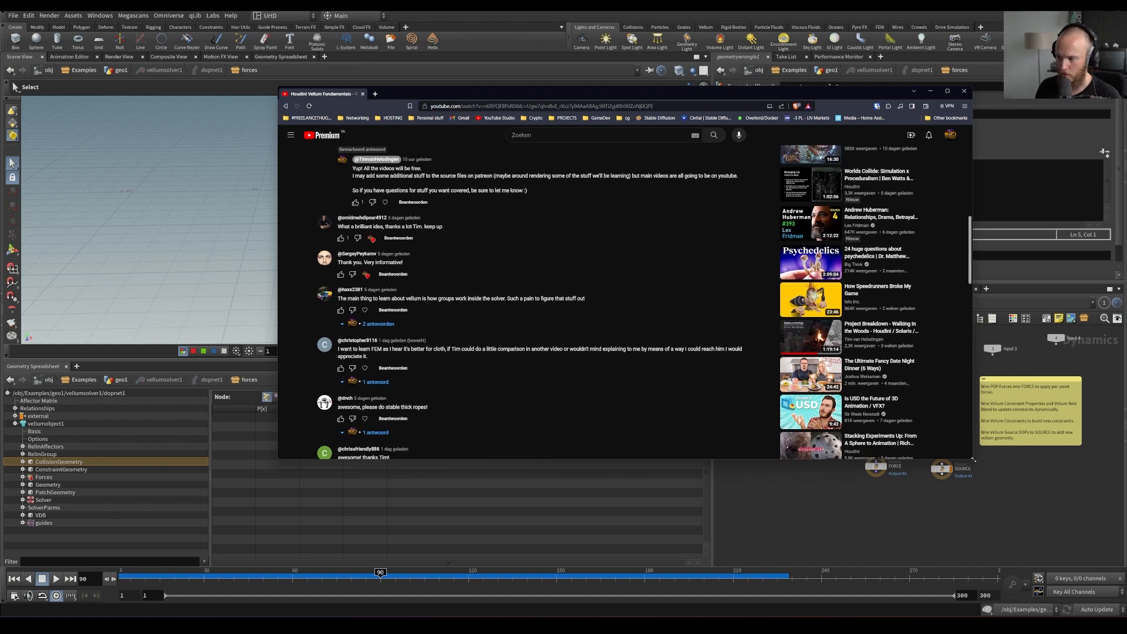
scroll(971, 352, down, 5)
scroll(957, 230, up, 7)
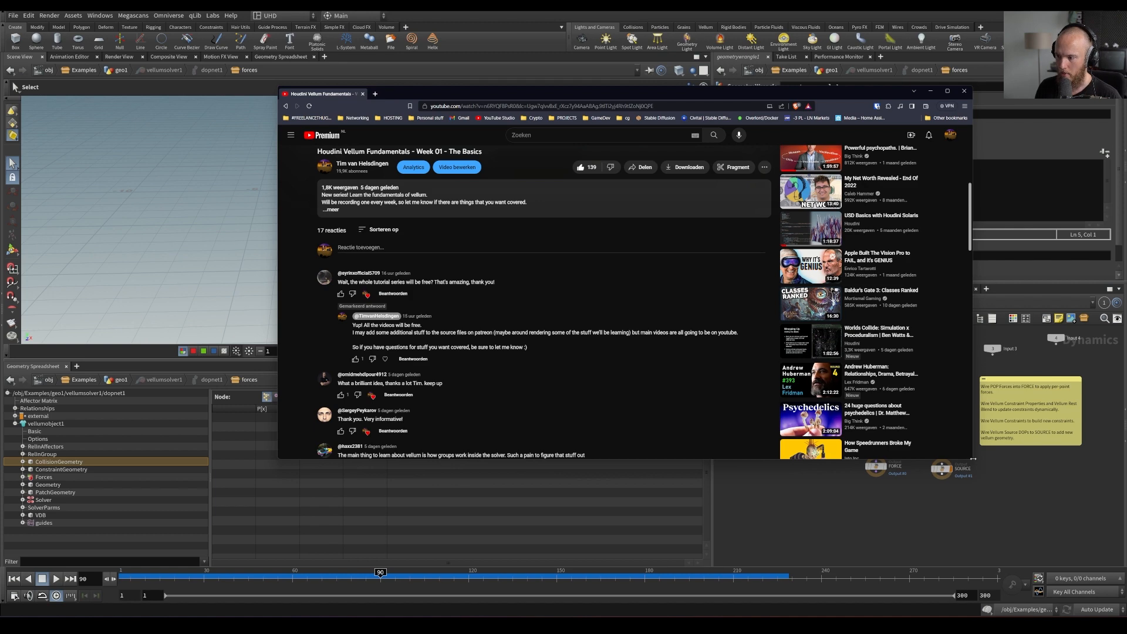
drag(972, 460, 1045, 506)
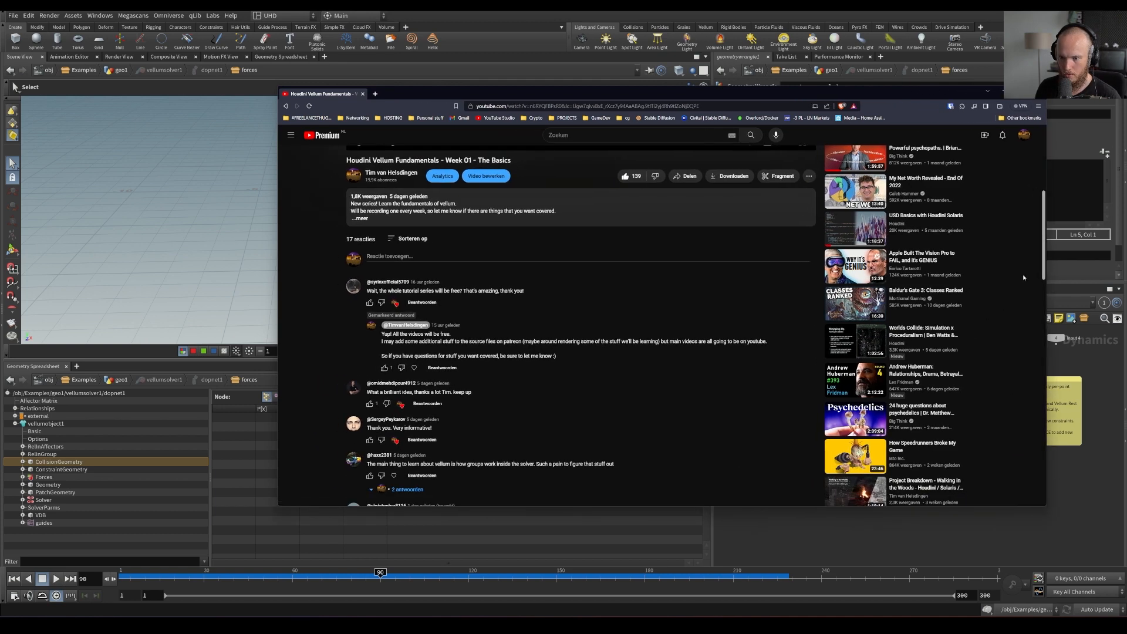
mouse_move(1044, 246)
mouse_down()
mouse_move(1051, 306)
mouse_move(1045, 268)
mouse_up()
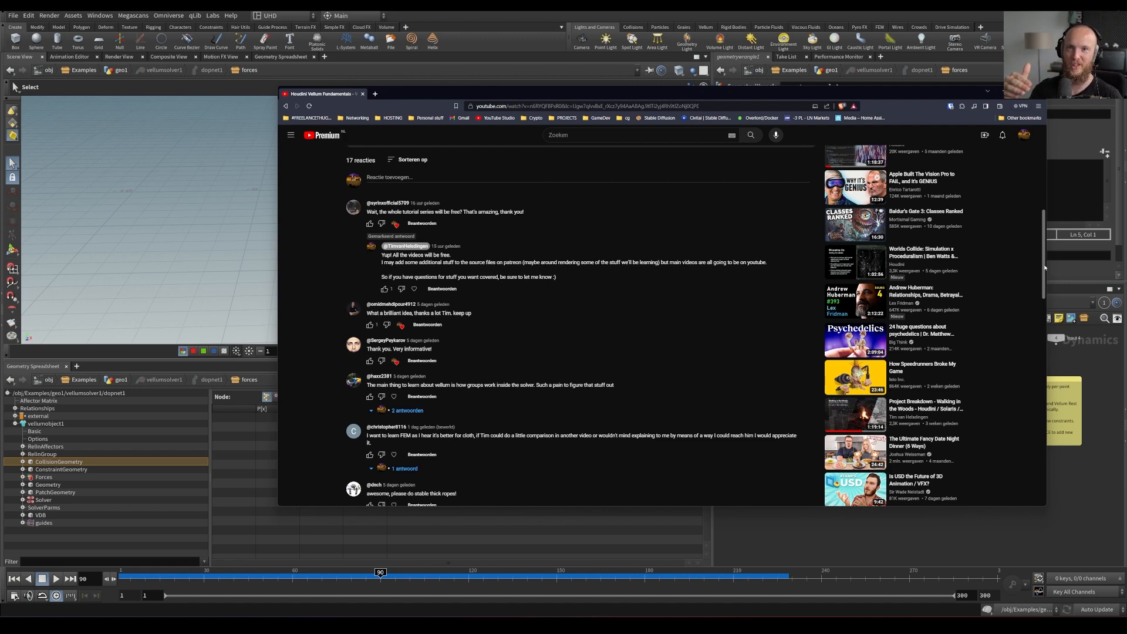
drag(1045, 268, 1044, 293)
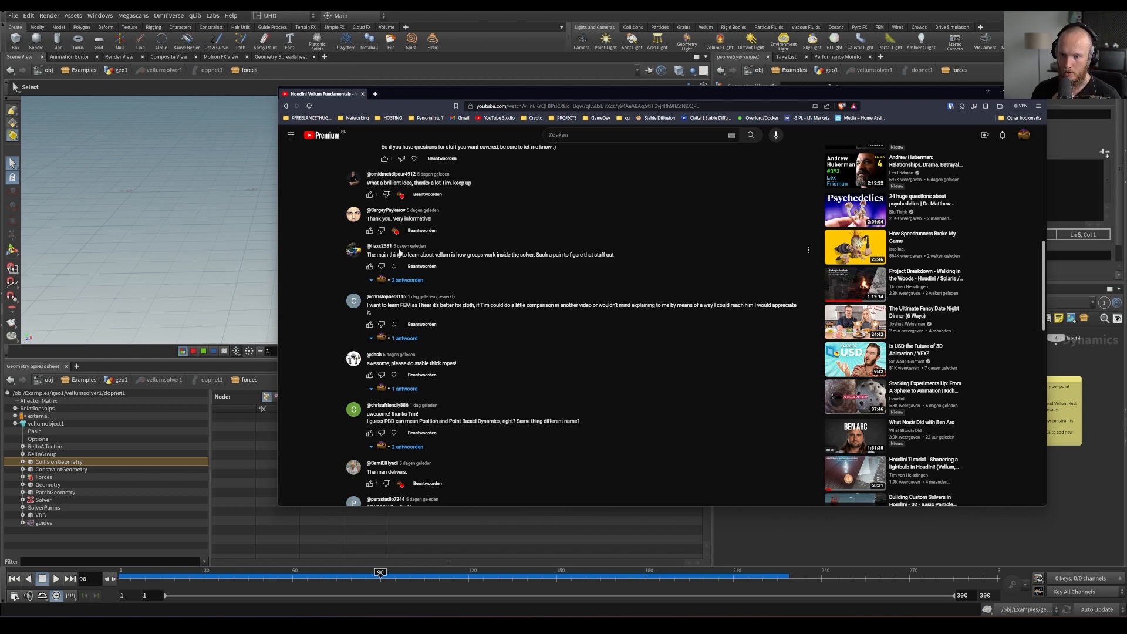
click(821, 529)
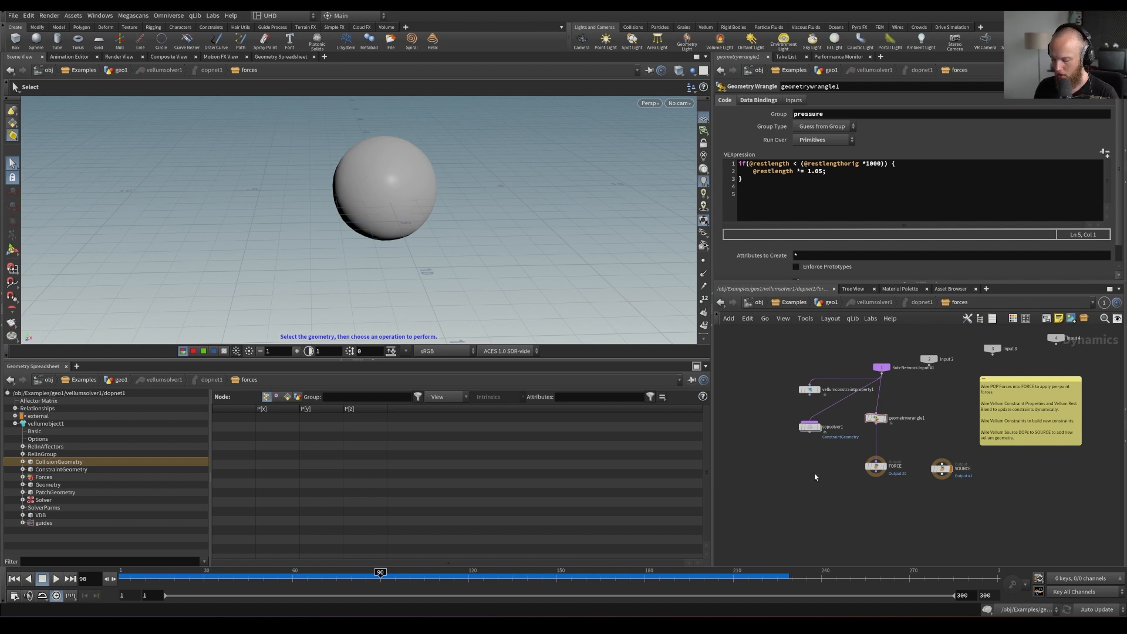
Rename the geo1 object in the Examples network as Pressure_example and save the scene
key(u)
key(u)
key(u)
key(u)
double_click(911, 469)
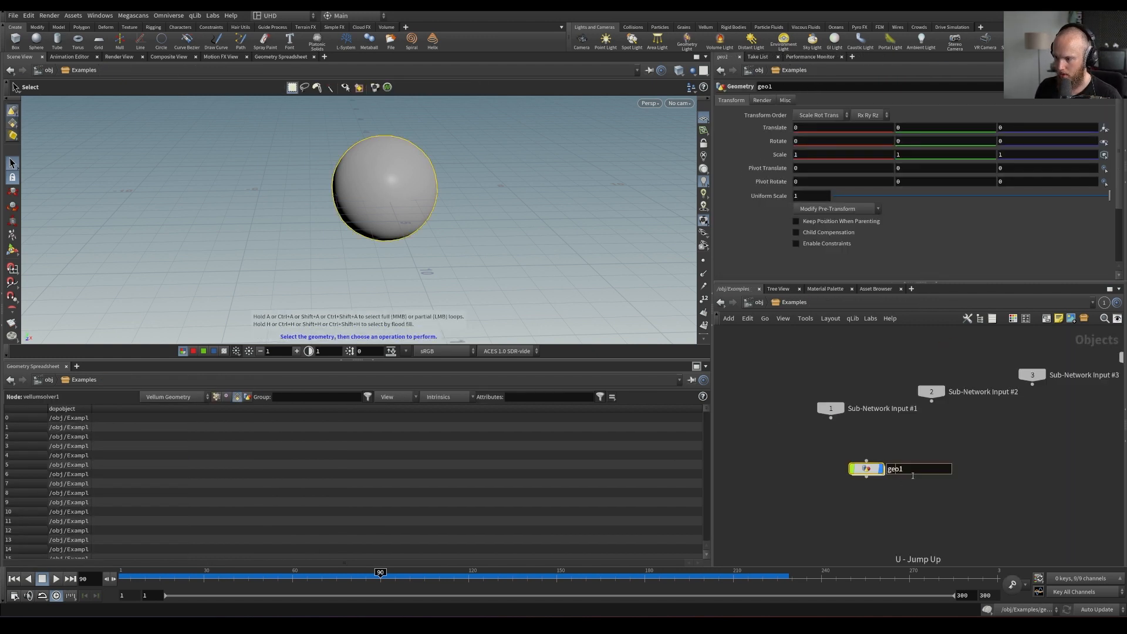
double_click(912, 475)
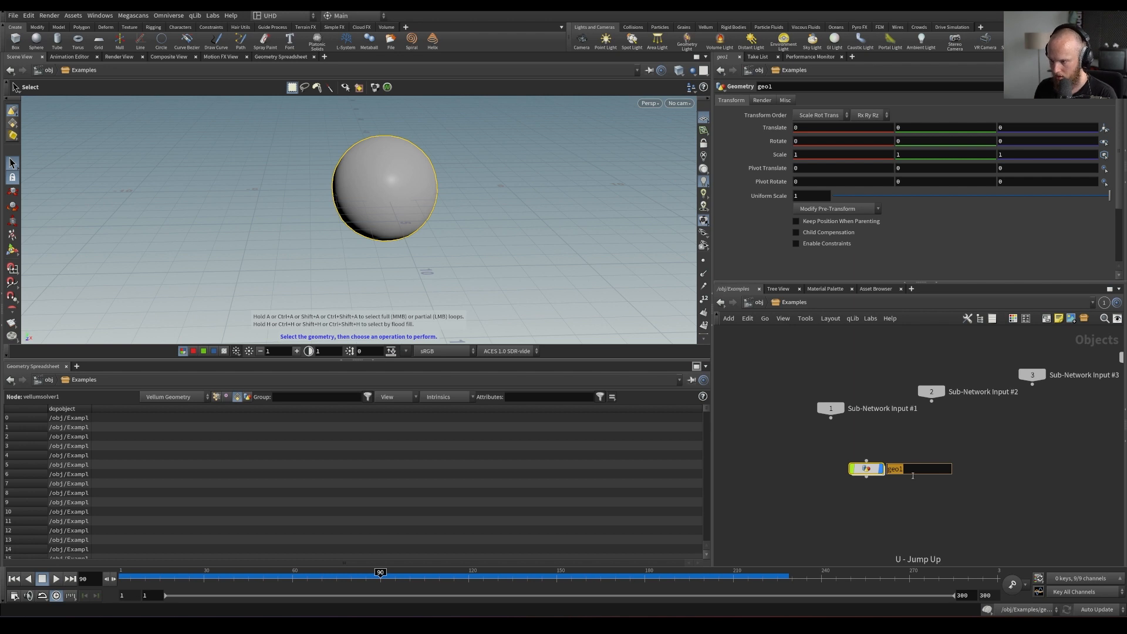
text(Pressure_exa)
key(Return)
key(ctrl+s)
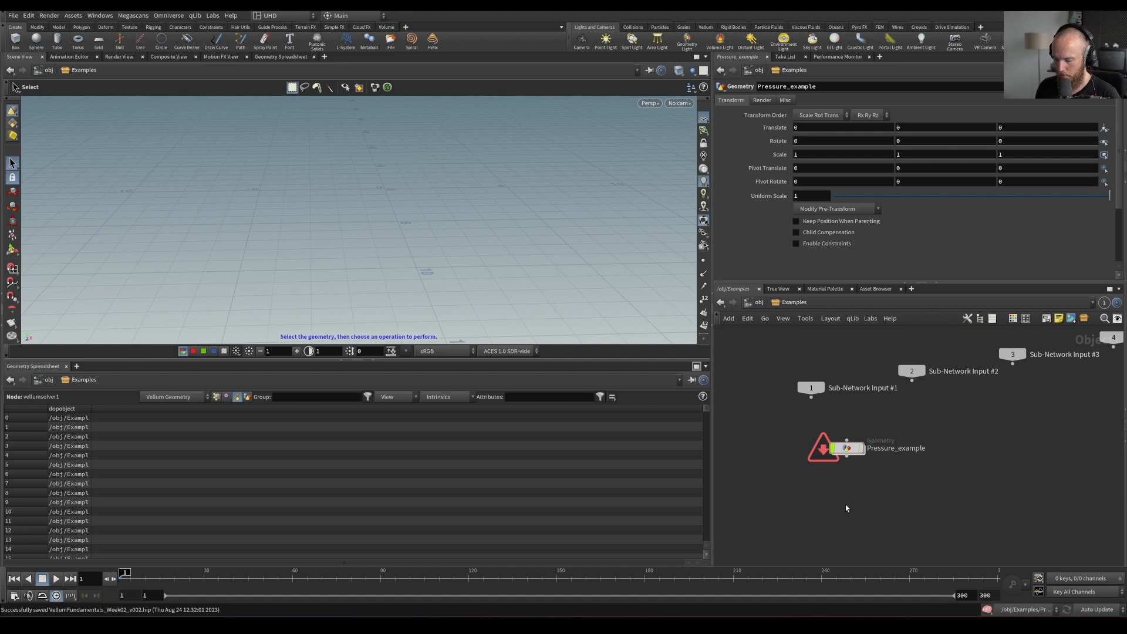
Add a new Geometry object below Pressure_example in the Examples network and go inside it
key(Tab)
text(ger)
click(873, 597)
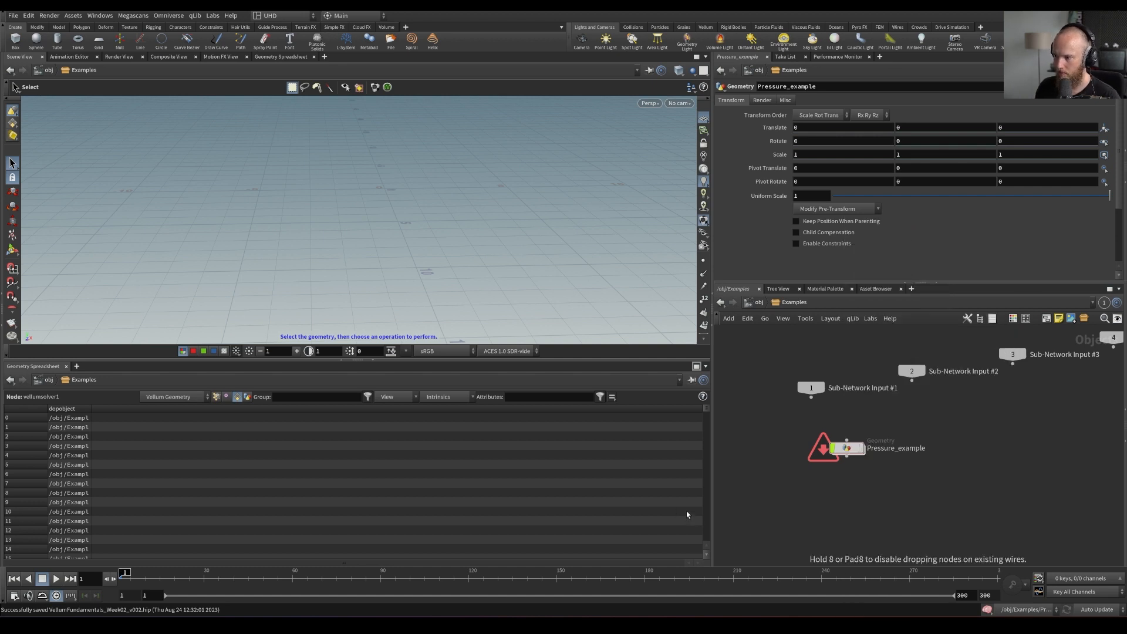
click(810, 492)
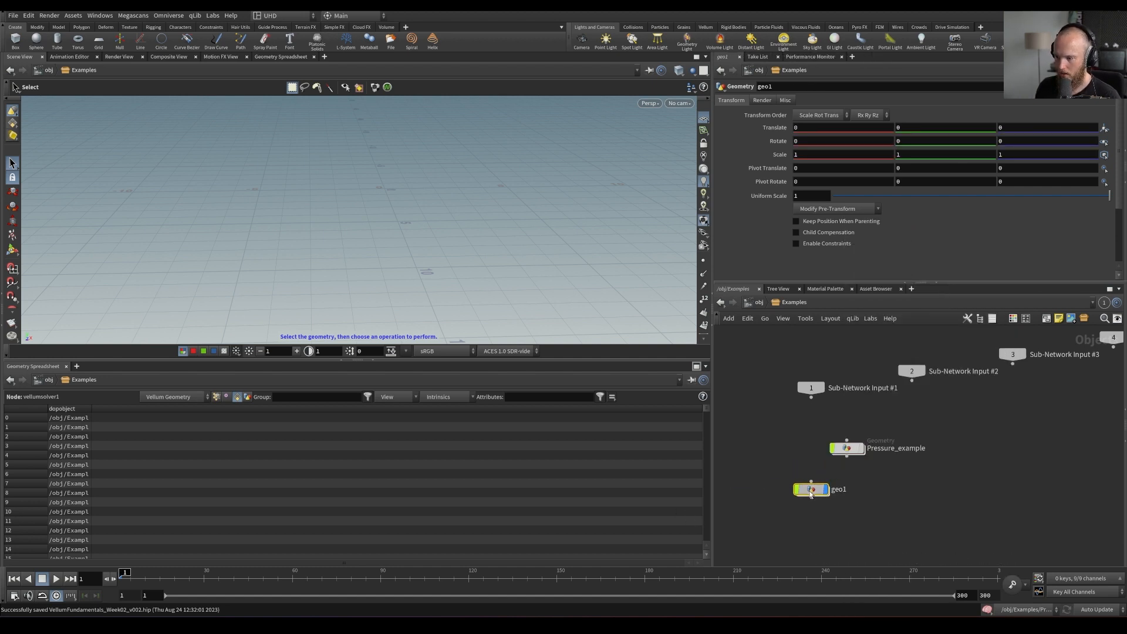
double_click(812, 490)
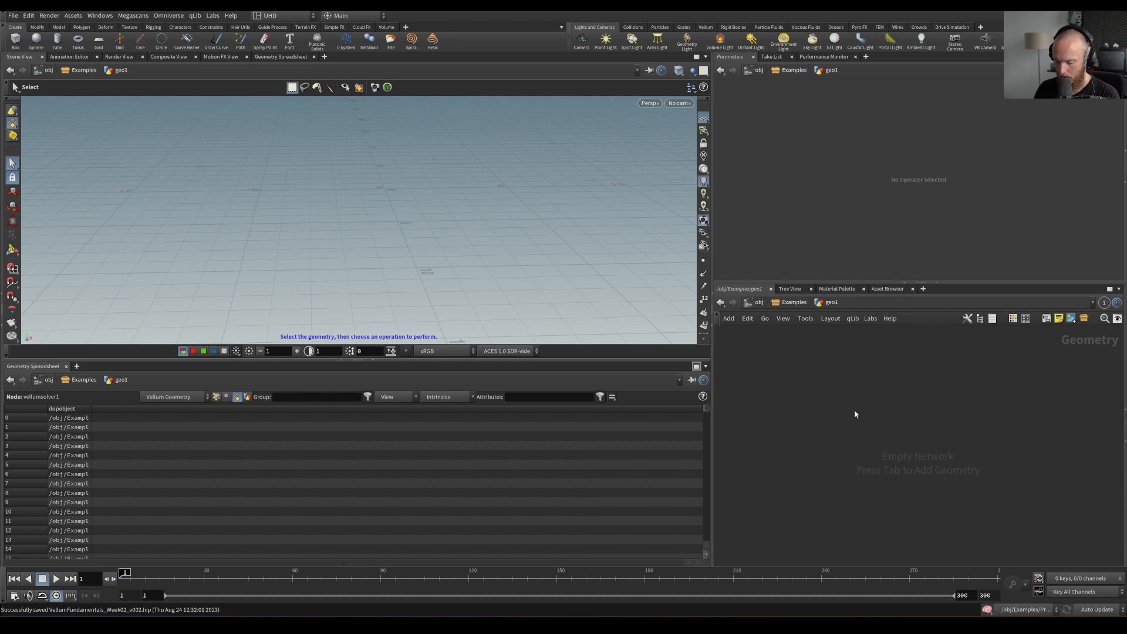
Add a Sphere node to the empty geo1 network, using the Polygon primitive type and a frequency of 5
key(Tab)
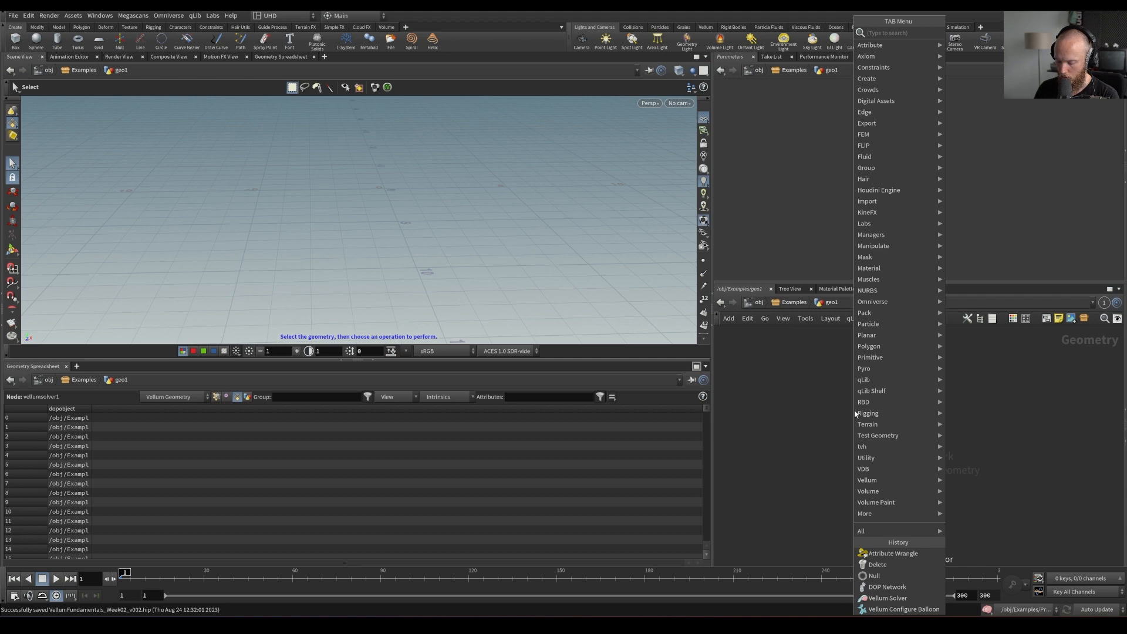
key(Escape)
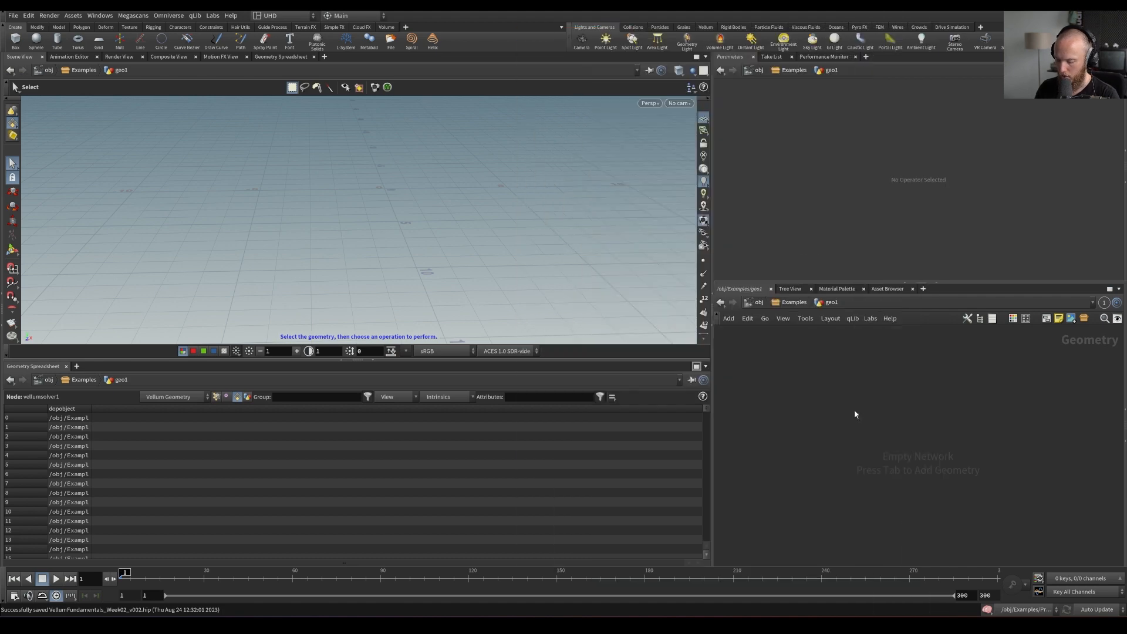
key(Tab)
click(969, 75)
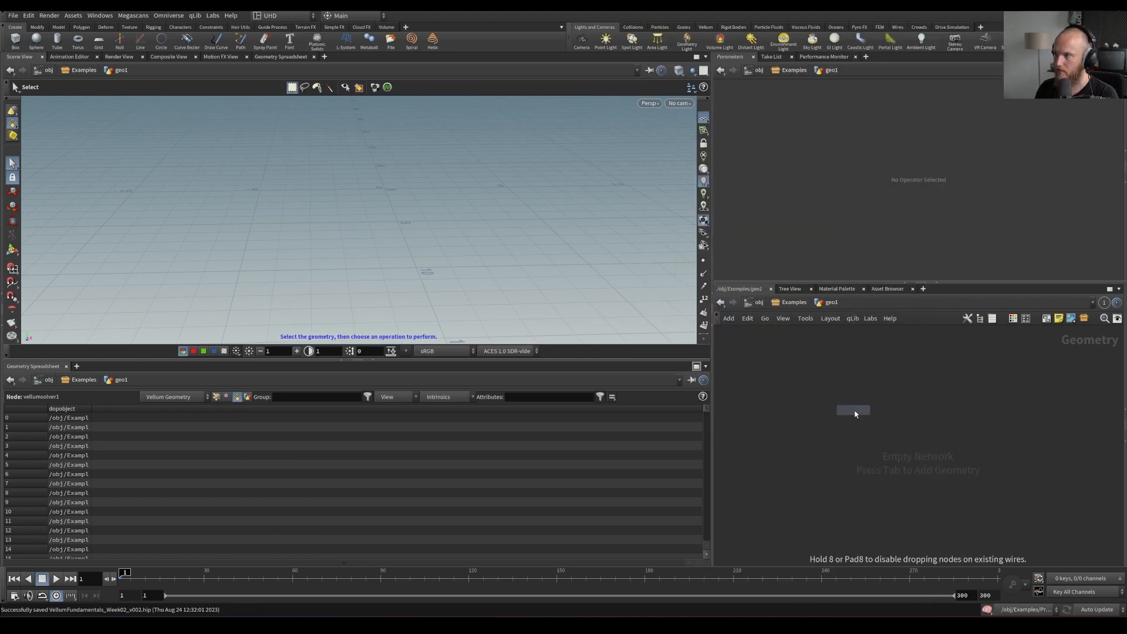
click(884, 419)
click(823, 101)
click(816, 124)
drag(858, 185, 955, 185)
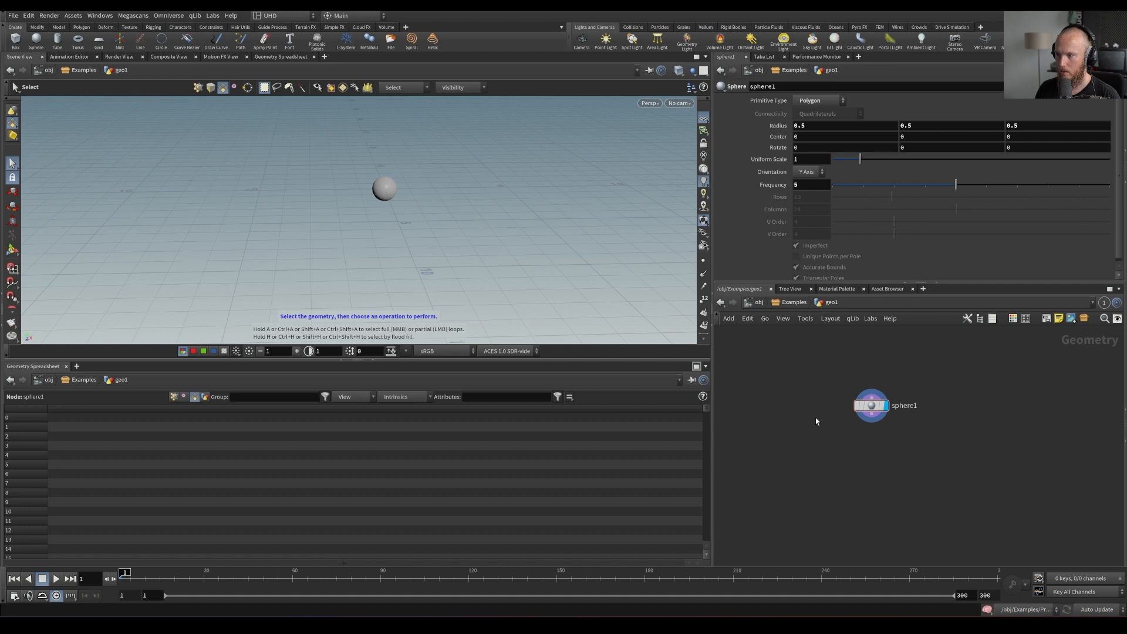
Add a Vellum Configure Balloon setup connected below sphere1
key(Tab)
text(ba)
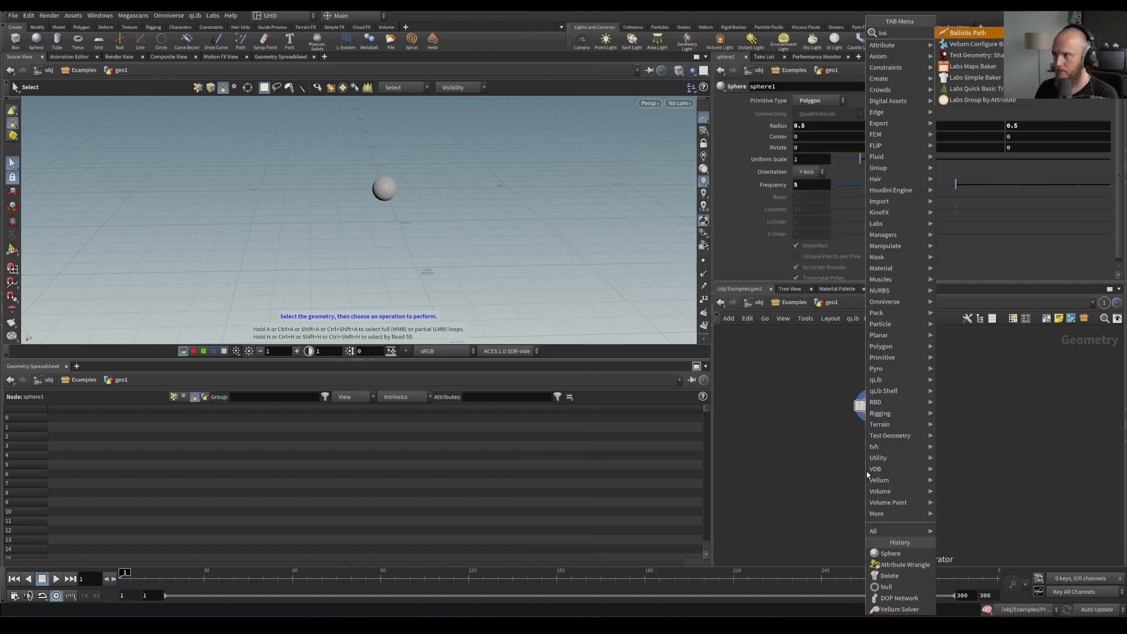
text(lloo)
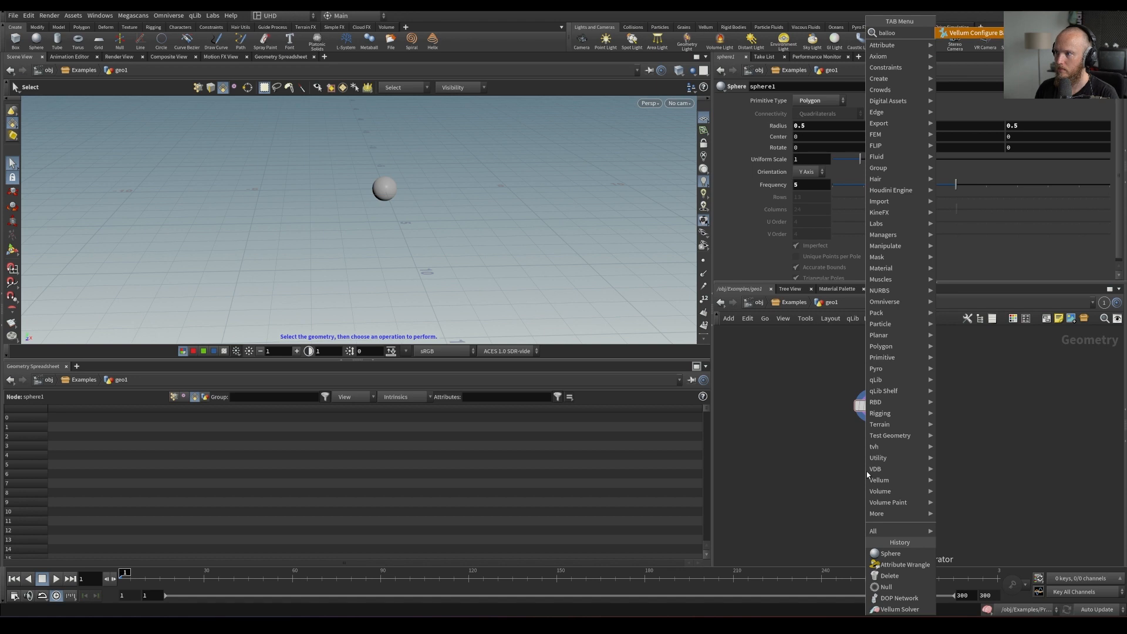
key(Return)
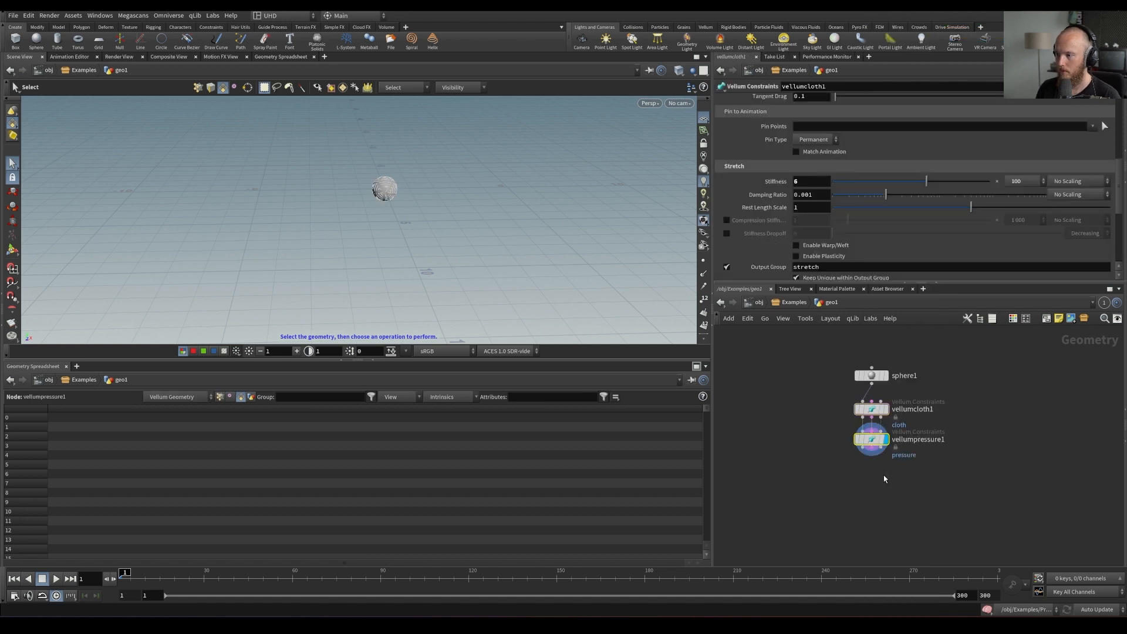
drag(378, 231, 675, 329)
middle_drag(846, 524, 843, 462)
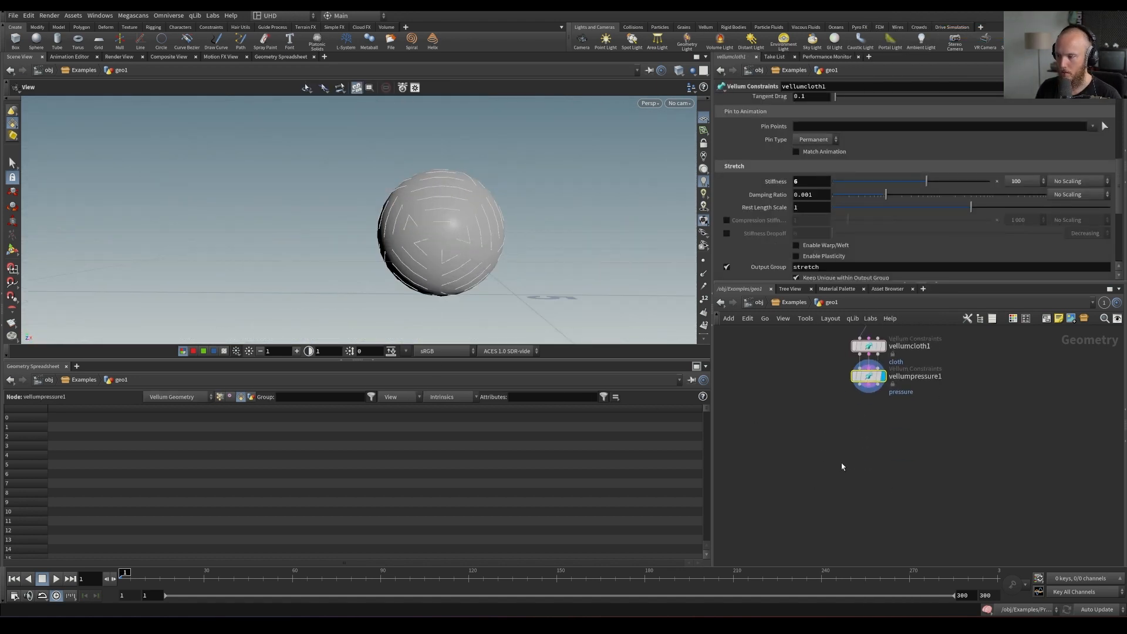
click(844, 463)
key(Escape)
drag(335, 312, 362, 313)
alt+drag(417, 260, 444, 258)
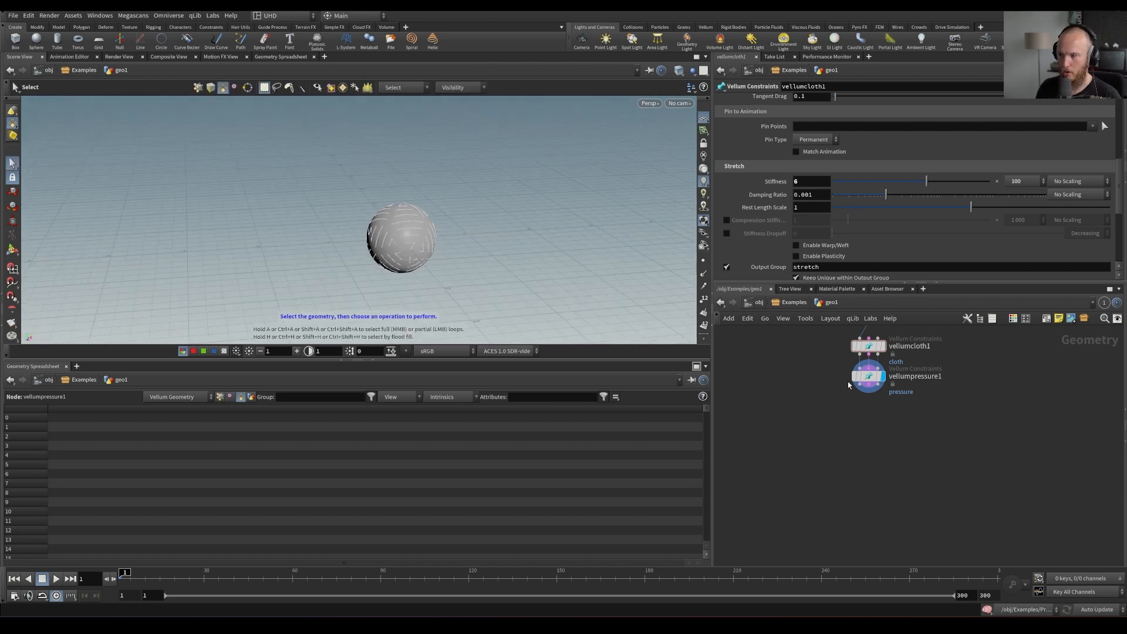
Move sphere1 farther above the Vellum constraint nodes and place a Grid node beside it
middle_drag(844, 385, 858, 494)
drag(880, 422, 871, 350)
key(Tab)
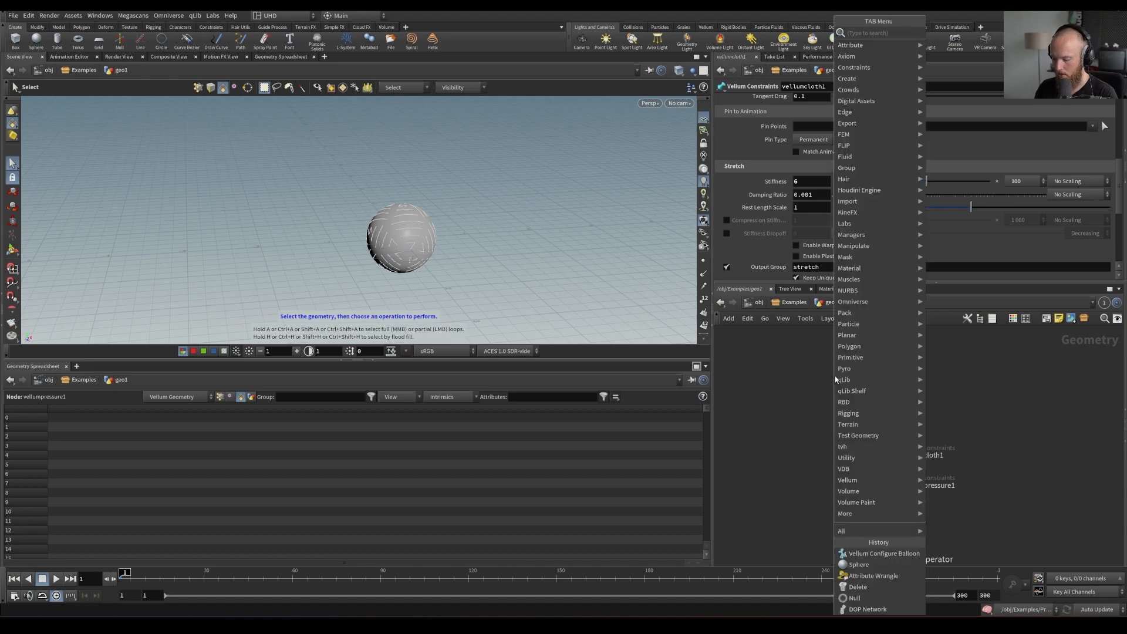
text(grid)
key(Return)
click(794, 379)
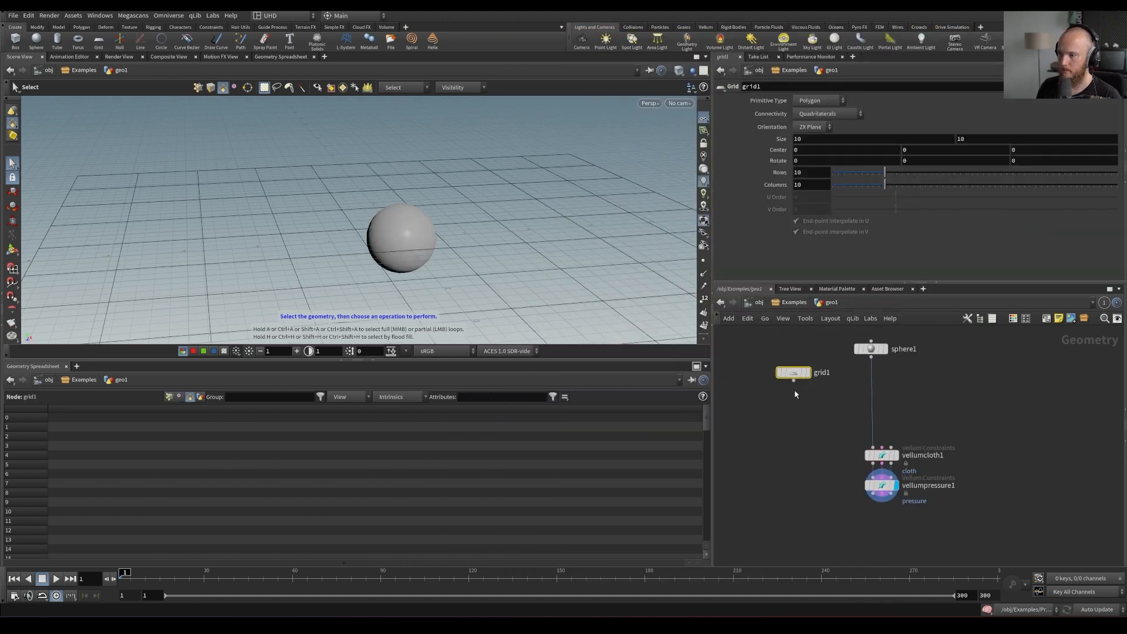
click(806, 360)
Add a Copy to Points node that copies sphere1 onto grid1's points, and display it
alt+scroll(343, 234, down, 4)
key(Tab)
text(copy to)
key(Return)
click(793, 434)
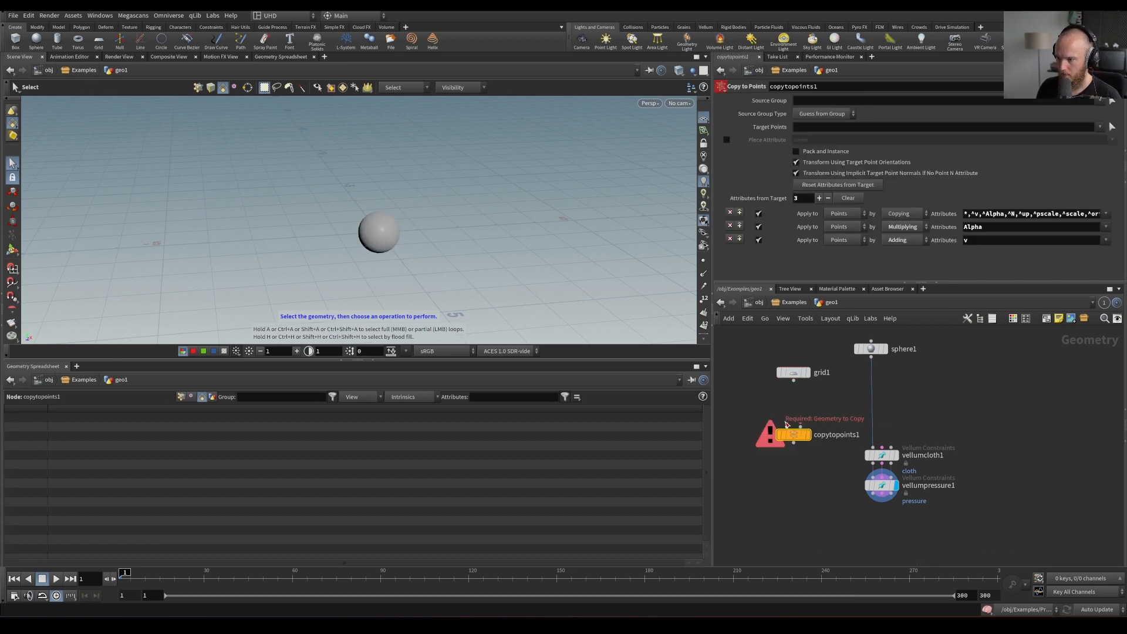
click(793, 381)
click(786, 427)
click(787, 427)
click(871, 357)
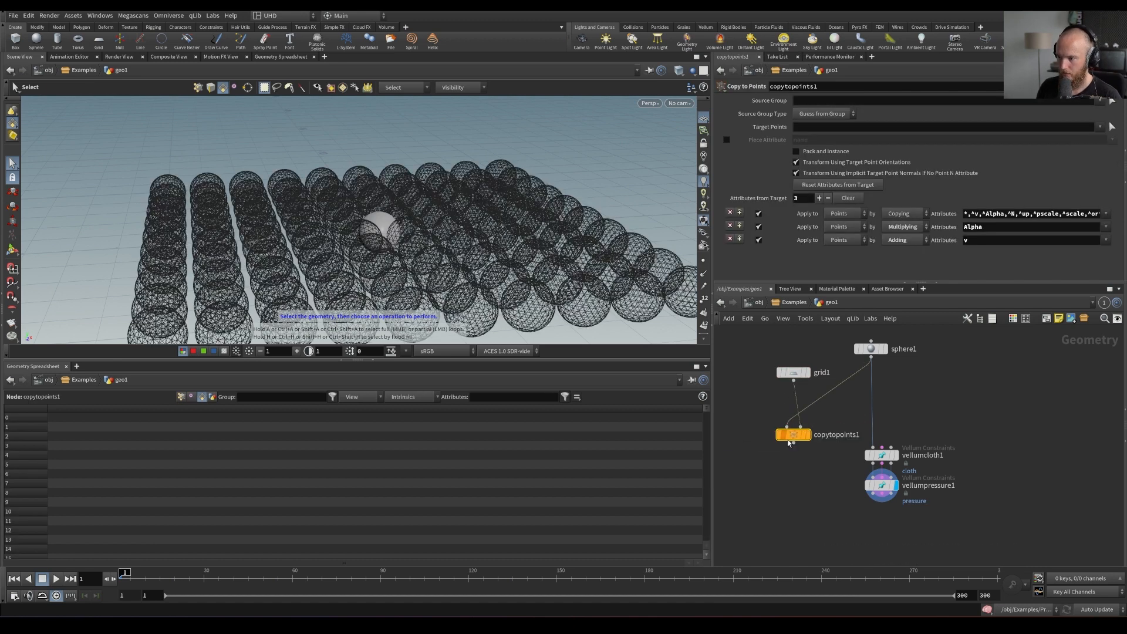
click(808, 434)
Insert copytopoints1 between sphere1 and vellumcloth1, tidy the node chain, and display vellumpressure1
alt+drag(395, 243, 478, 245)
drag(881, 456, 891, 482)
drag(872, 332, 892, 344)
click(881, 471)
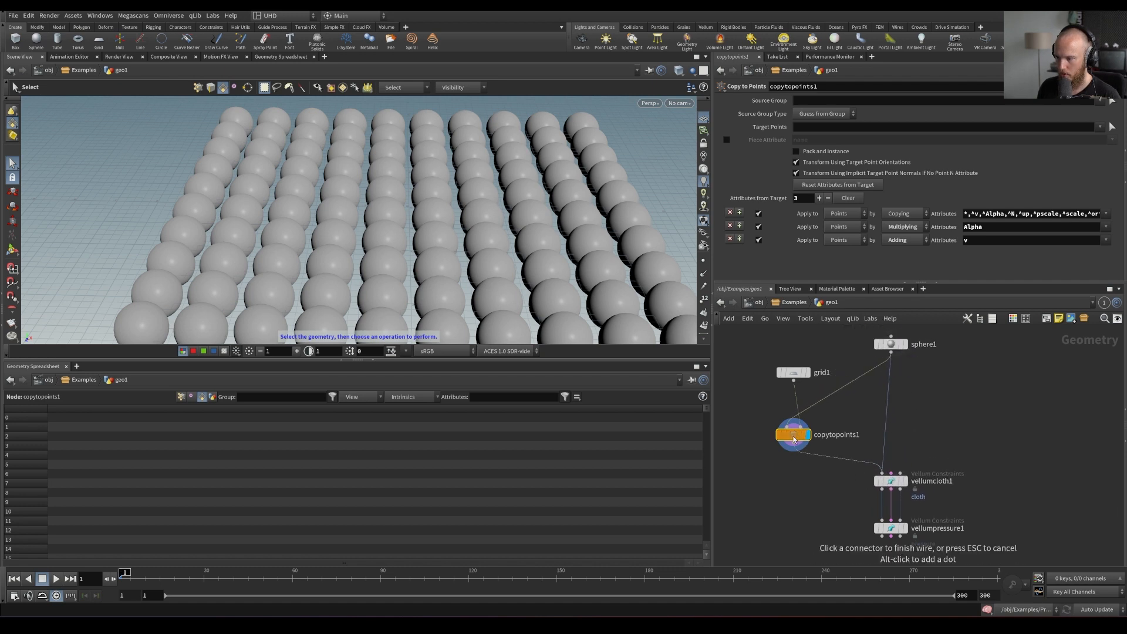
drag(793, 434, 906, 428)
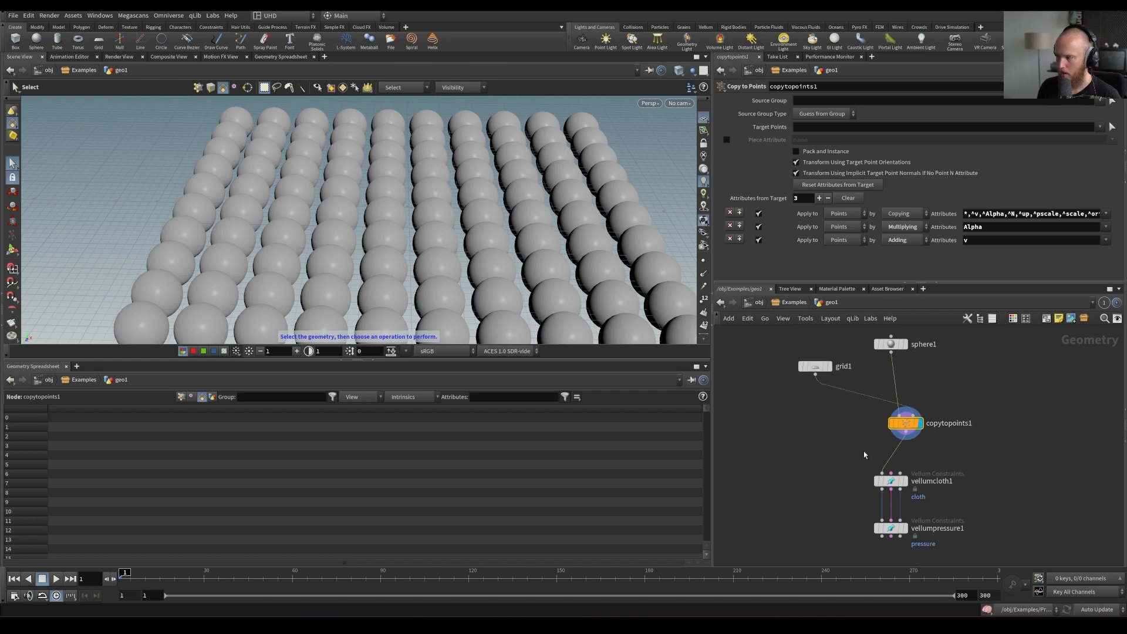
middle_drag(912, 517, 907, 462)
click(907, 462)
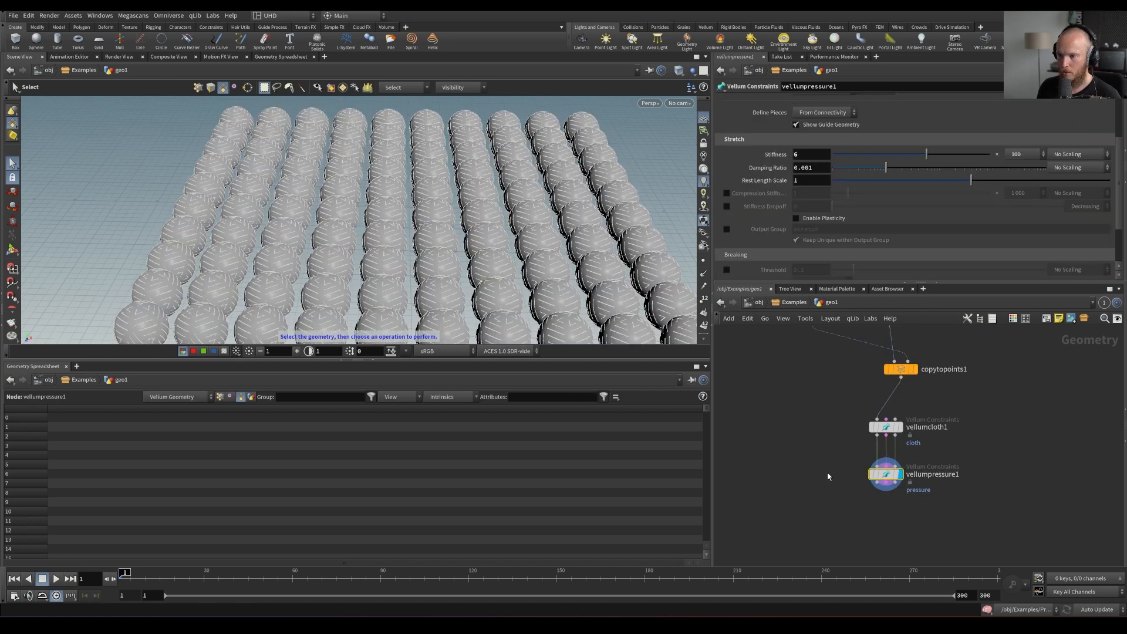
Add a Null node wired to vellumpressure1's constraint output and display it
middle_drag(834, 505, 814, 475)
key(Tab)
text(null)
key(Return)
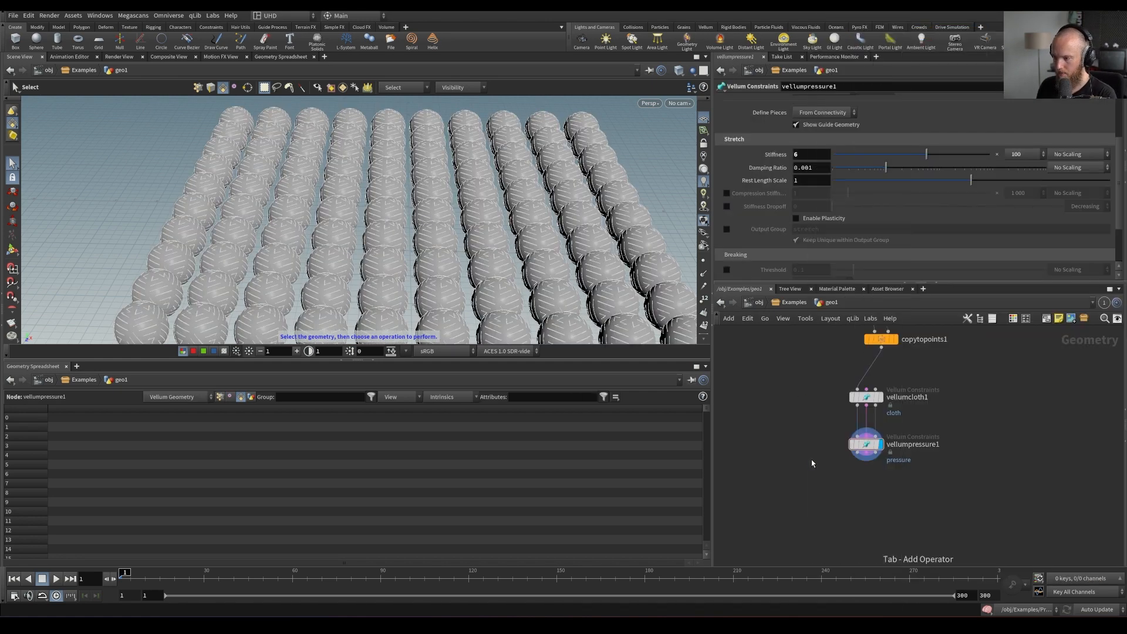
click(849, 523)
drag(869, 463, 850, 514)
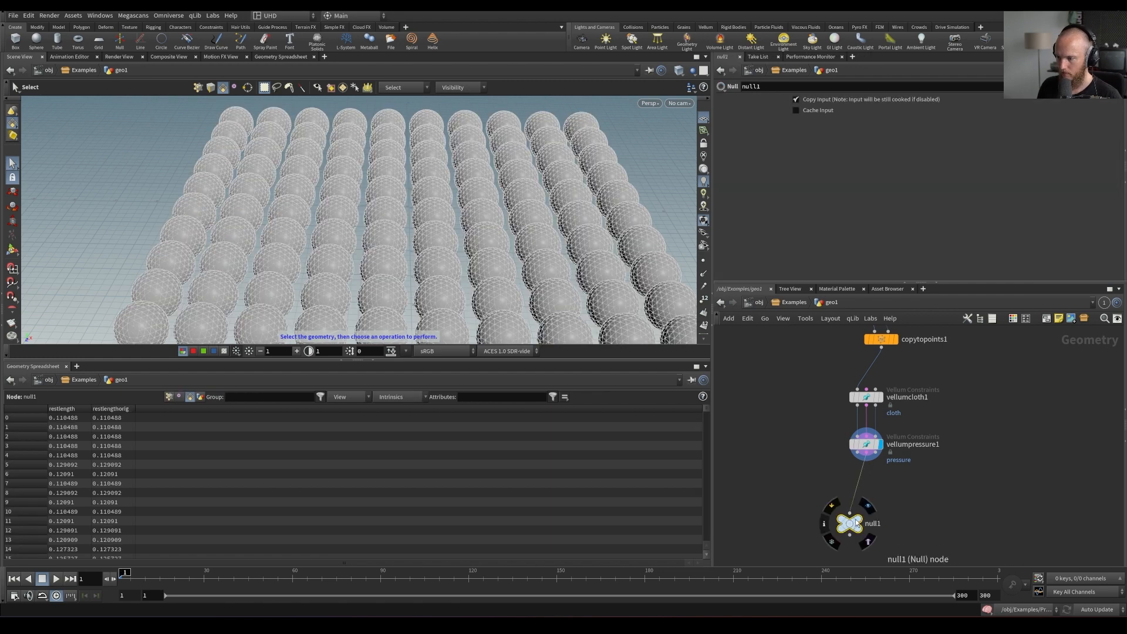
click(856, 523)
middle_drag(923, 559, 896, 512)
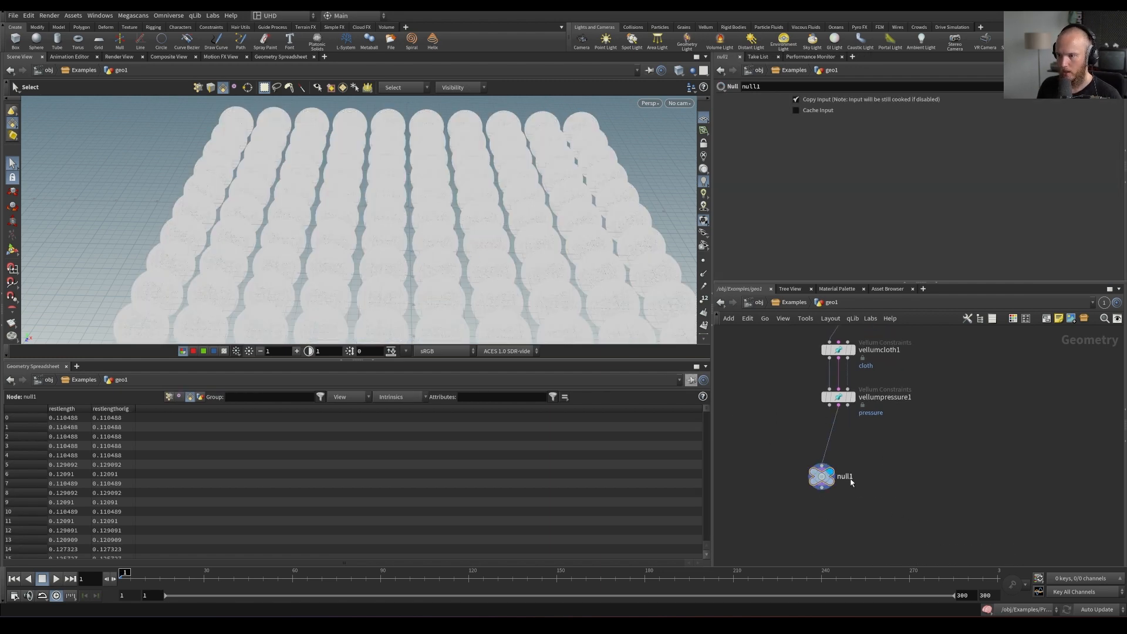
Add a Grid node beside null1
key(Tab)
text(l)
key(BackSpace)
text(l)
key(Return)
click(893, 499)
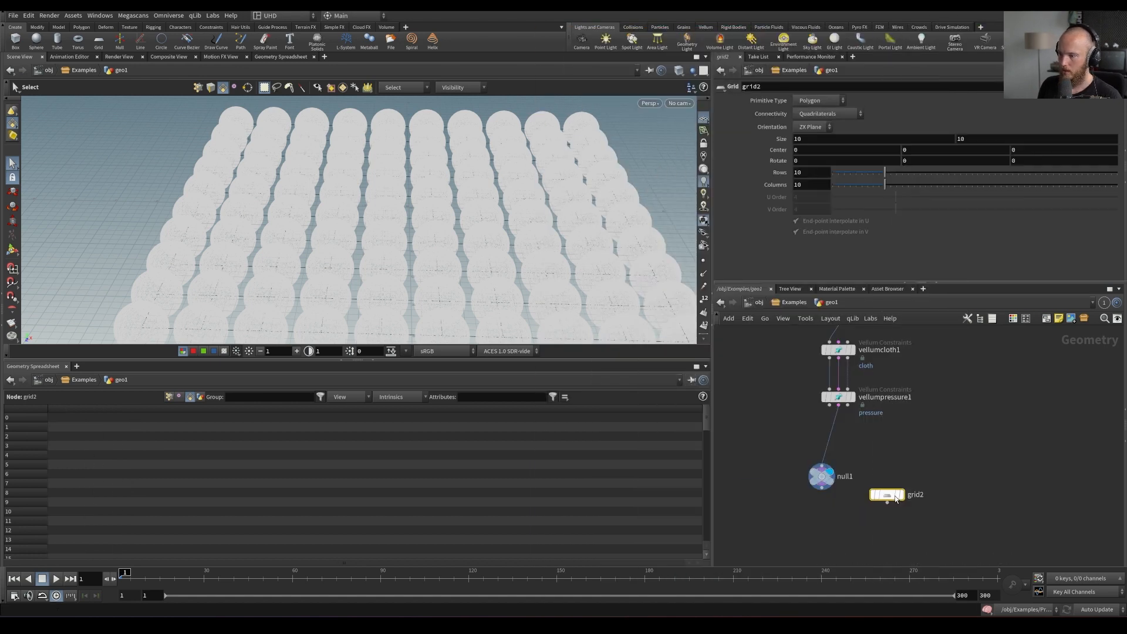
Show grid2 as a template, set its size to 29 by 29 and its Y center to -3.5
click(899, 495)
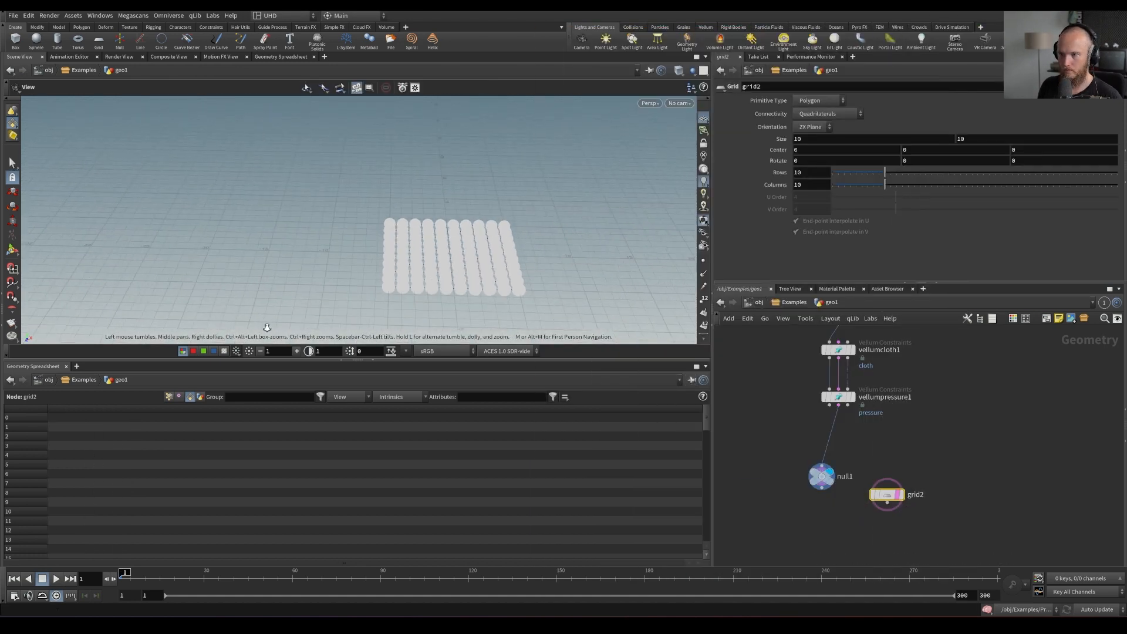
key(Return)
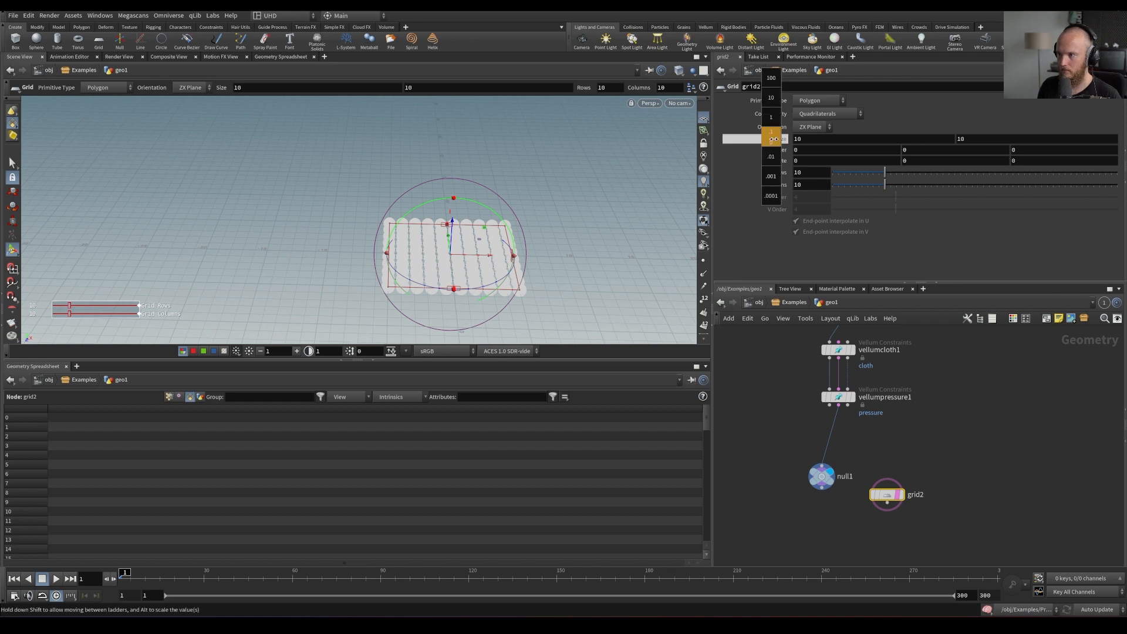
drag(772, 139, 872, 133)
middle_drag(927, 154, 880, 158)
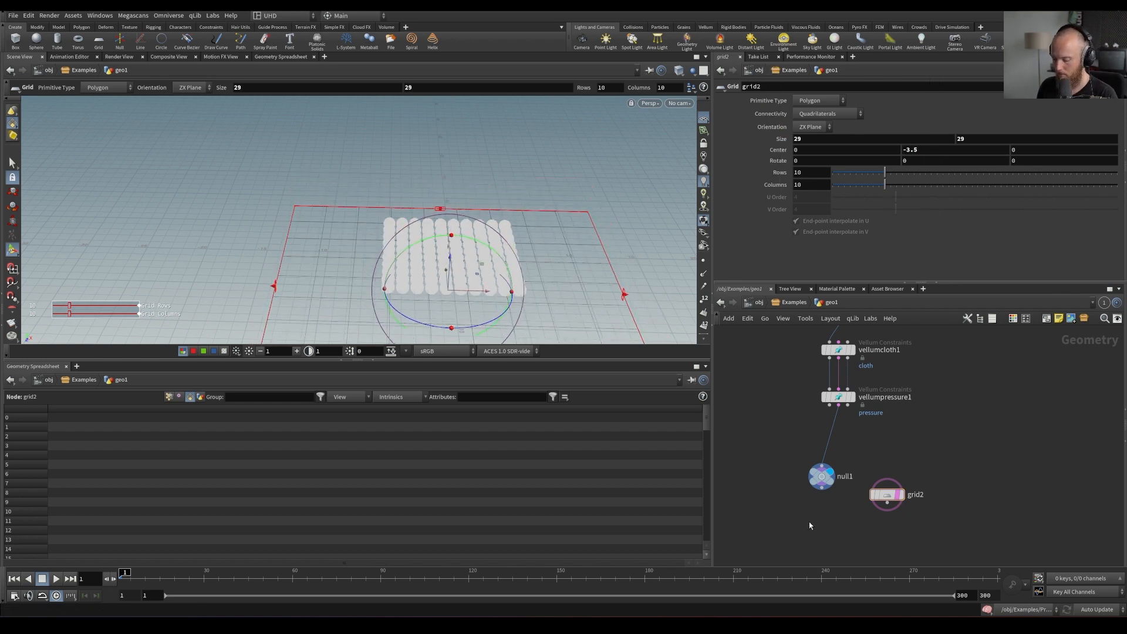
Replace null1 with a Vellum Solver node wired to the outputs of vellumpressure1
key(Tab)
text(vellum sol)
key(Return)
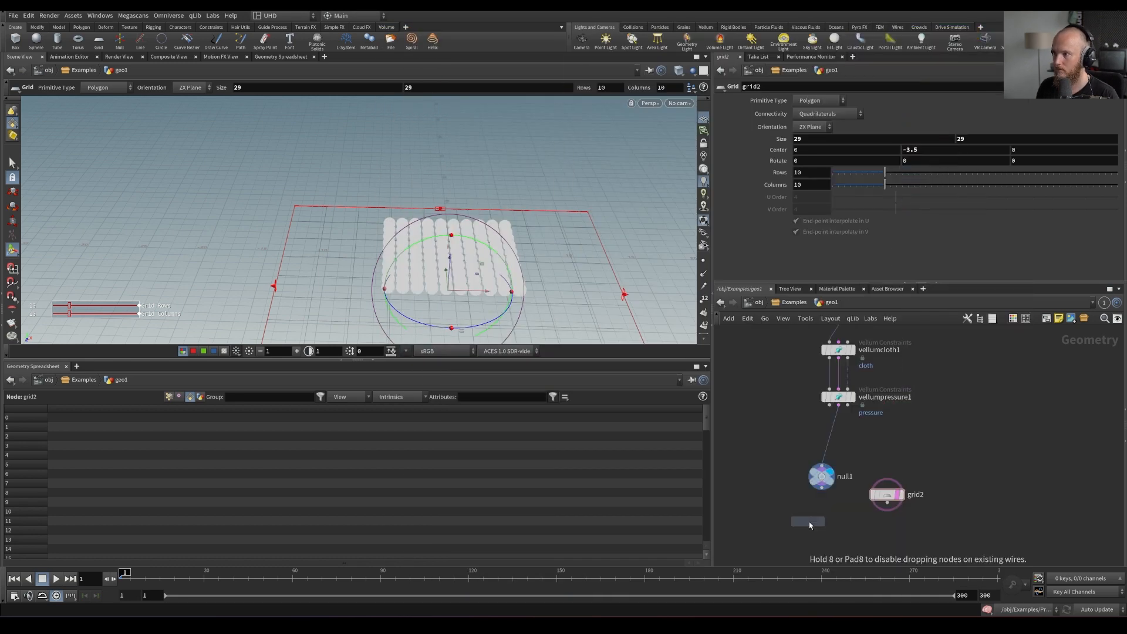
click(825, 482)
click(833, 411)
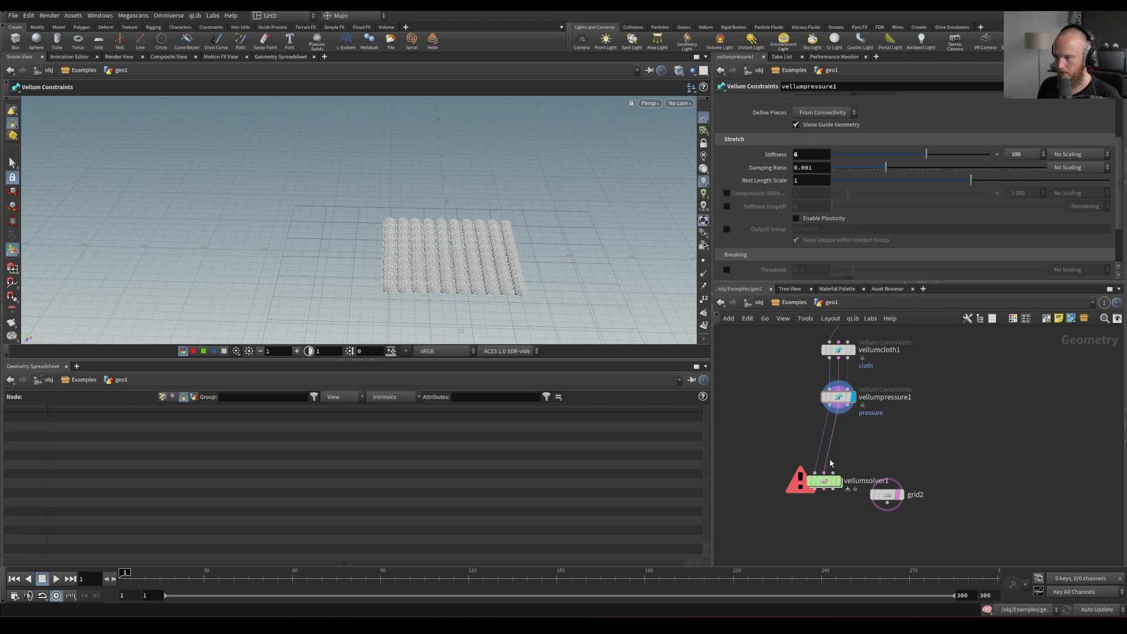
Move grid2 slightly higher, connect it to vellumsolver1's collision input, and display the solver
click(883, 499)
drag(887, 495, 904, 457)
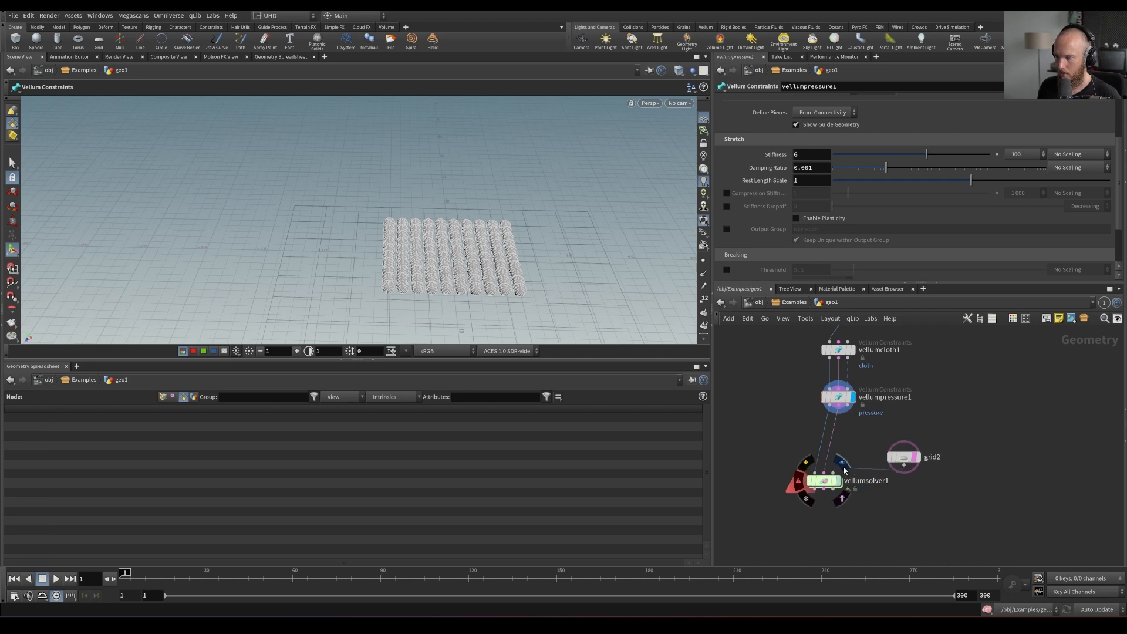
click(828, 483)
Enlarge the viewport and play the single-layer sphere simulation over the collision grid, then rewind to frame 1
alt+right_drag(481, 290, 492, 293)
alt+middle_drag(492, 293, 434, 227)
drag(429, 362, 429, 401)
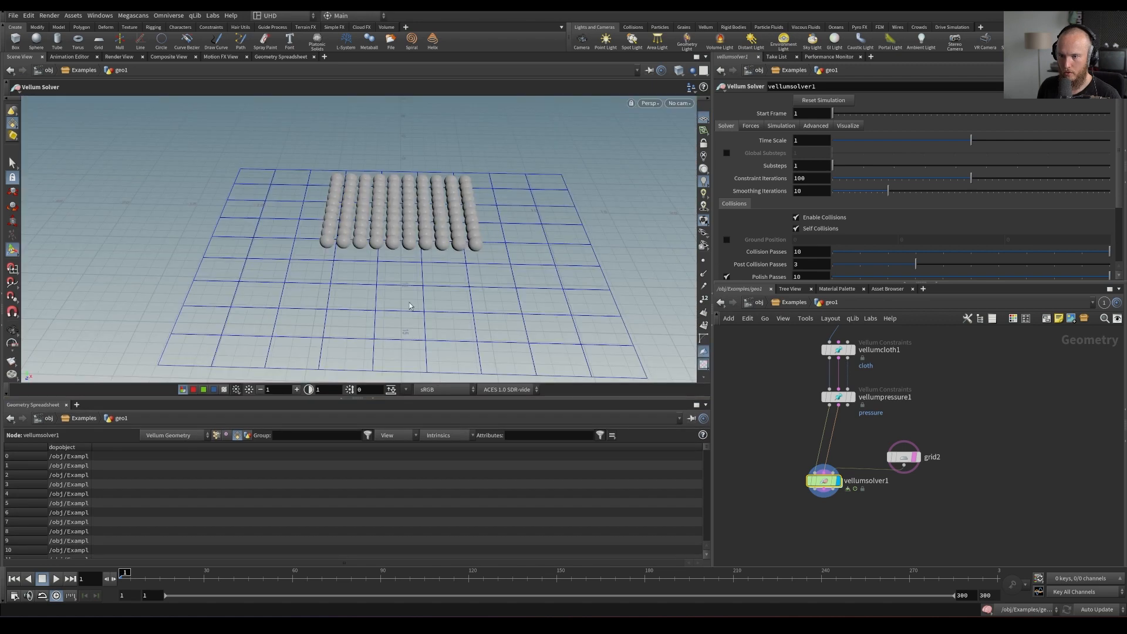
alt+drag(418, 328, 408, 281)
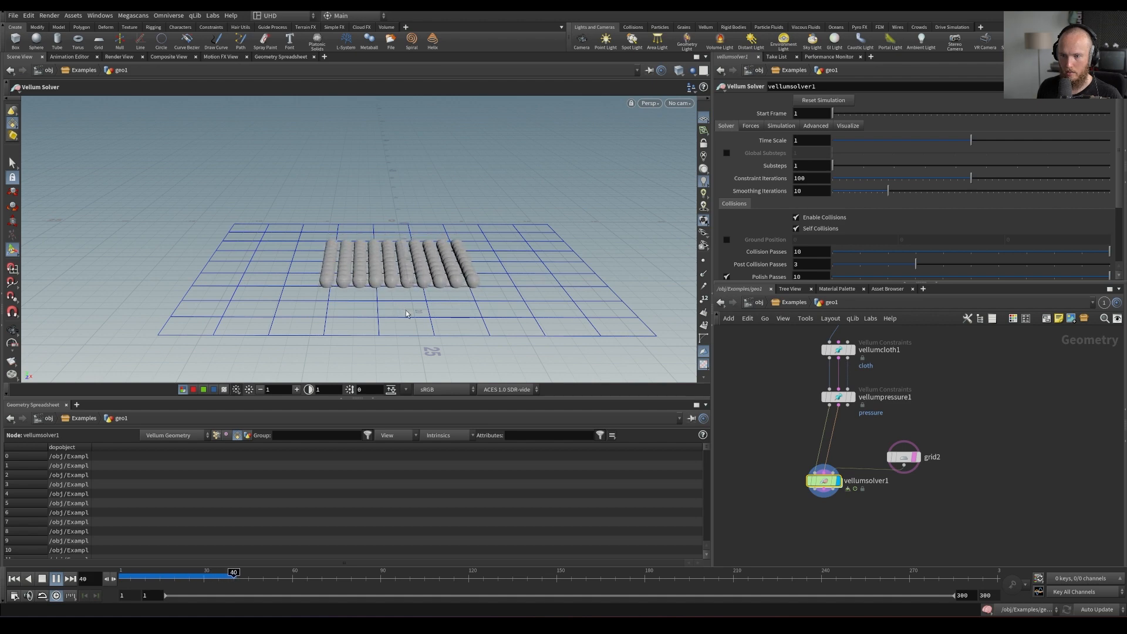
key(ctrl+Up)
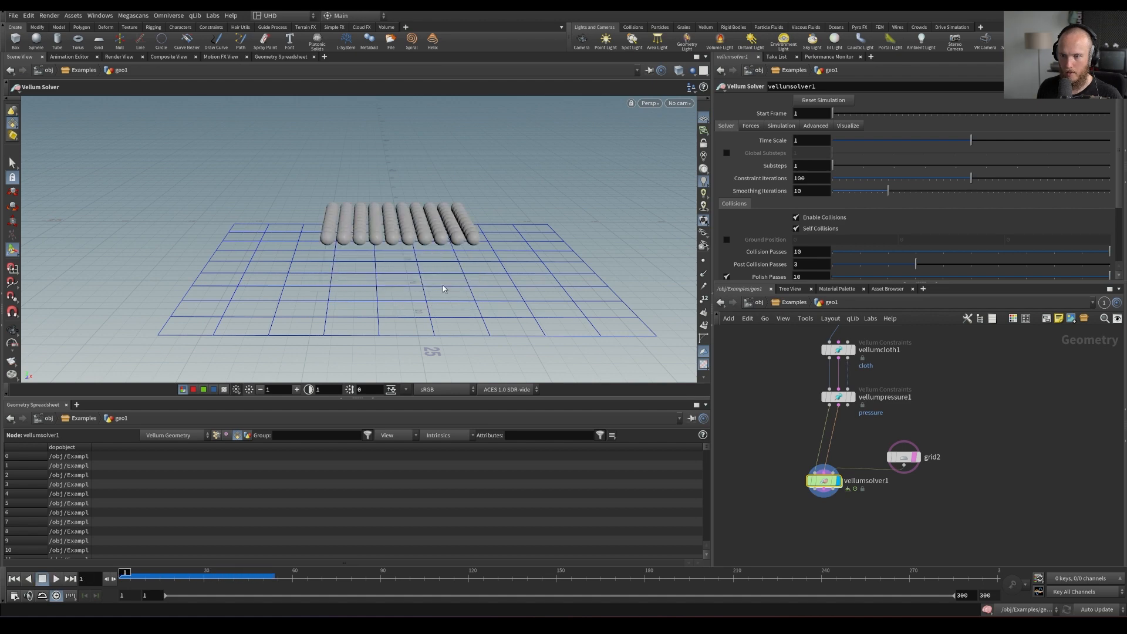
Insert a Copy and Transform node between grid1 and copytopoints1
key(Escape)
middle_drag(449, 289, 492, 397)
middle_drag(816, 328, 847, 495)
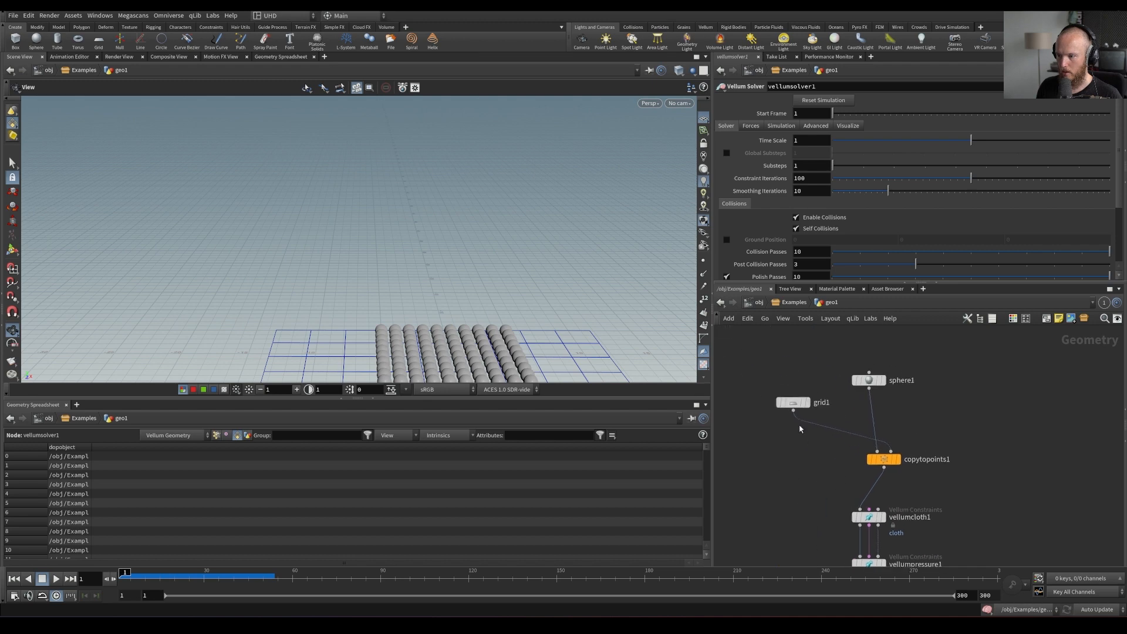
drag(792, 404, 789, 387)
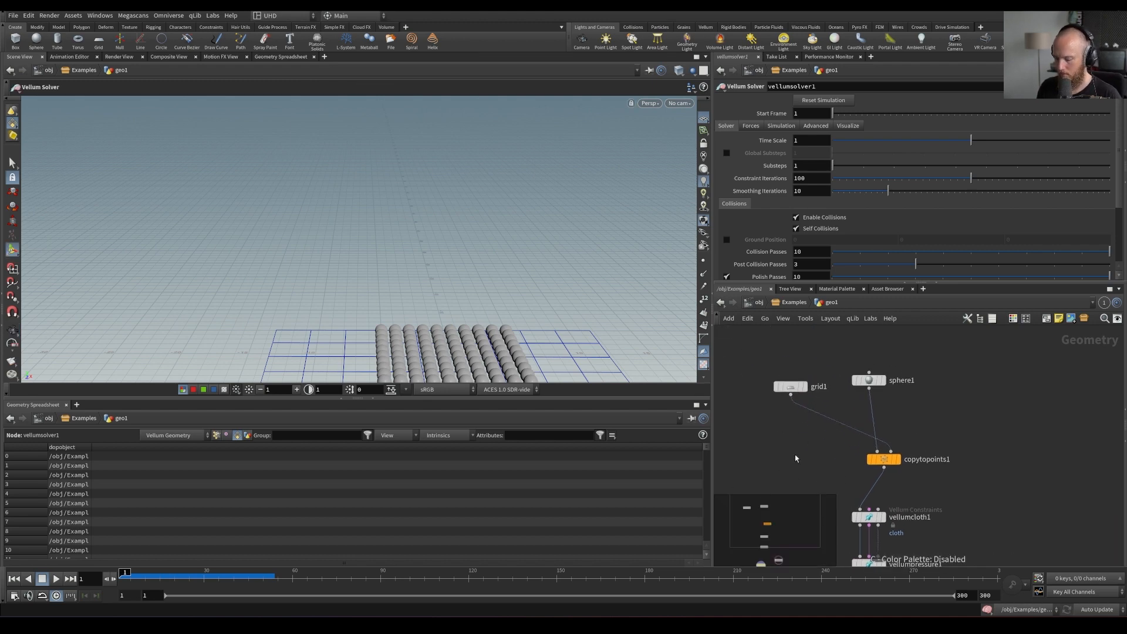
key(Tab)
text(copytr)
key(Return)
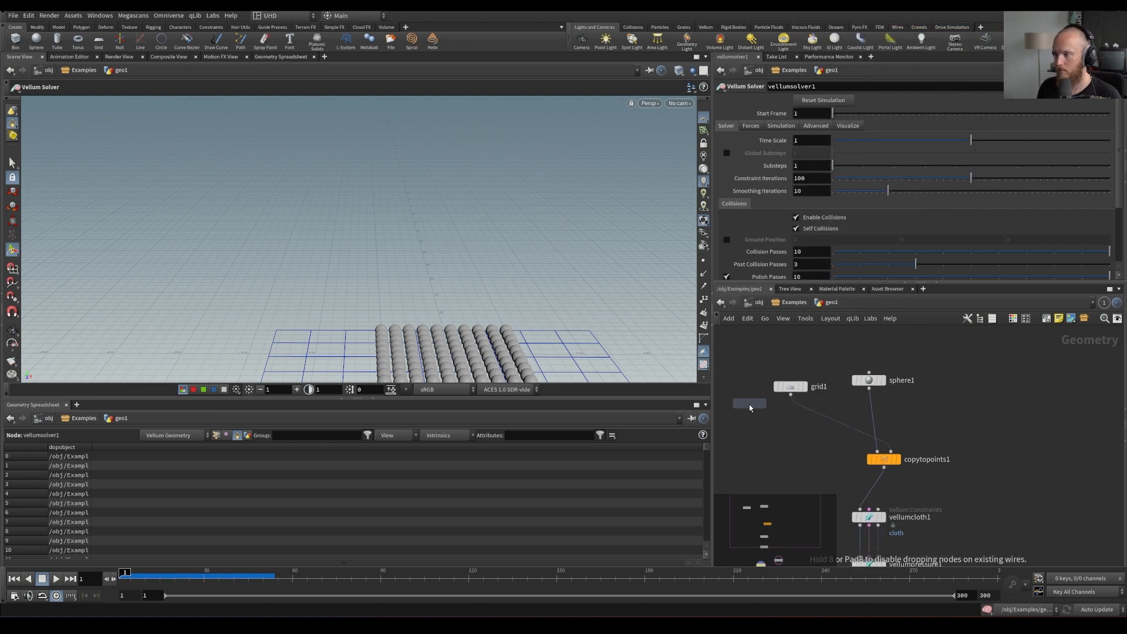
click(809, 416)
drag(810, 418, 795, 424)
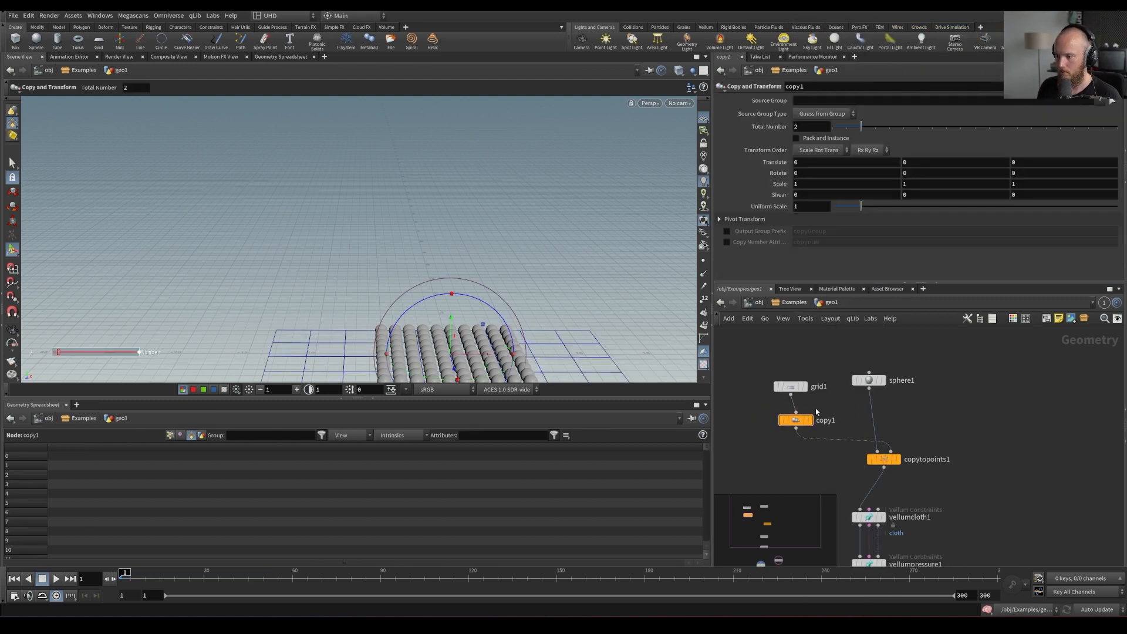
Display copy1, set its Y translate to 1.2 and its total number of copies to 5
click(814, 403)
middle_drag(911, 162, 974, 172)
drag(811, 126, 765, 131)
text(5)
key(Return)
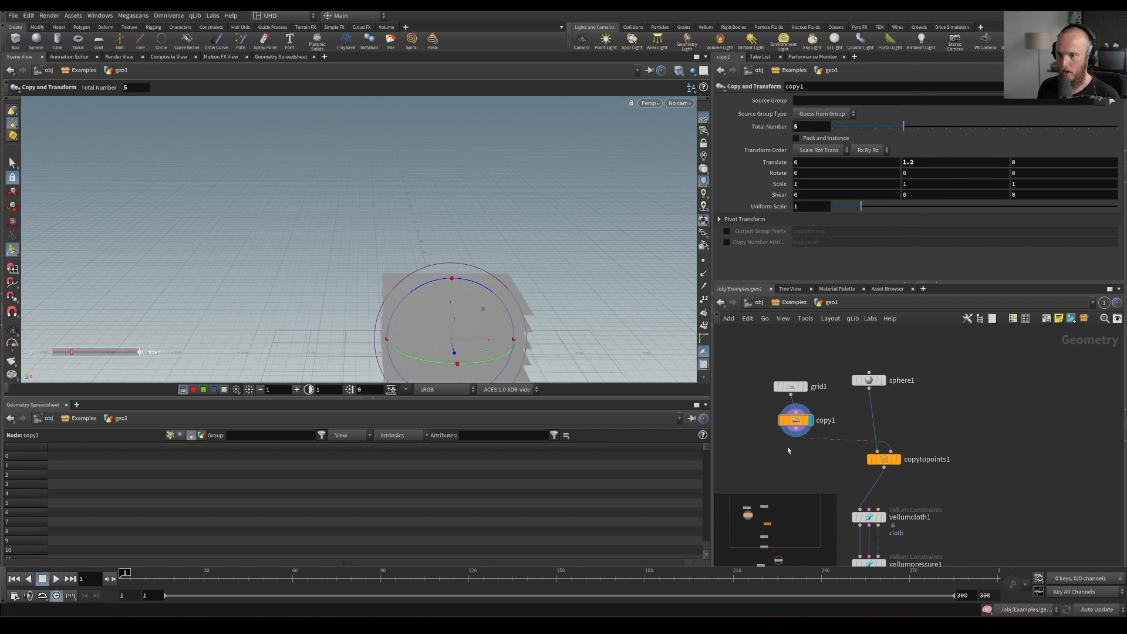
Display copytopoints1 and line up vellumsolver1 directly beneath vellumpressure1
click(896, 459)
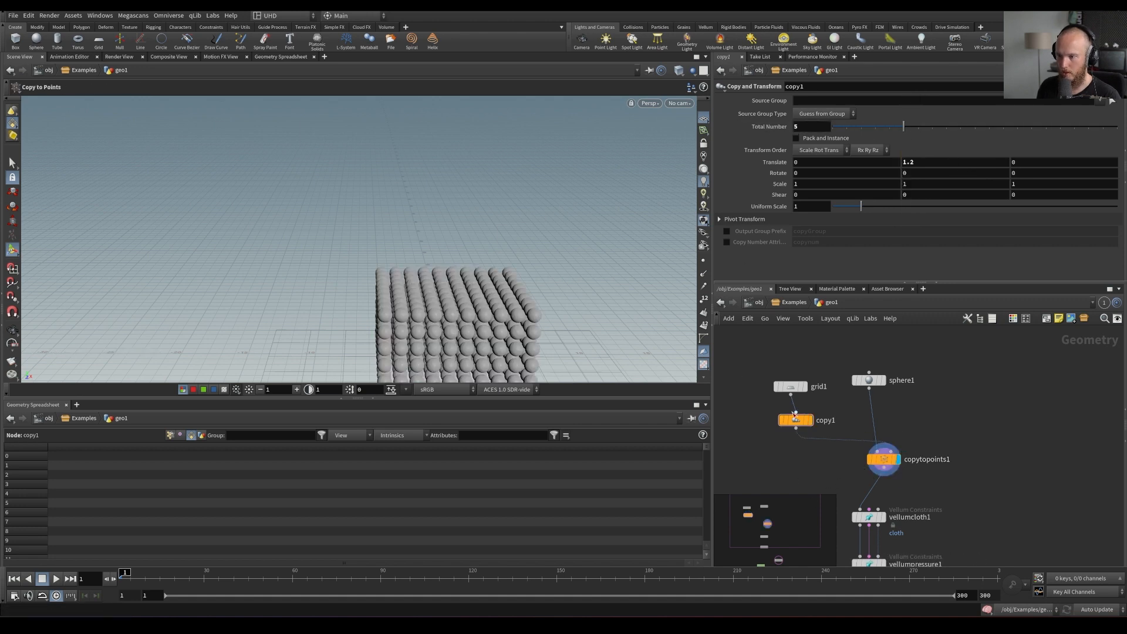
scroll(786, 374, down, 5)
middle_drag(877, 448, 899, 416)
click(963, 478)
drag(872, 483, 887, 489)
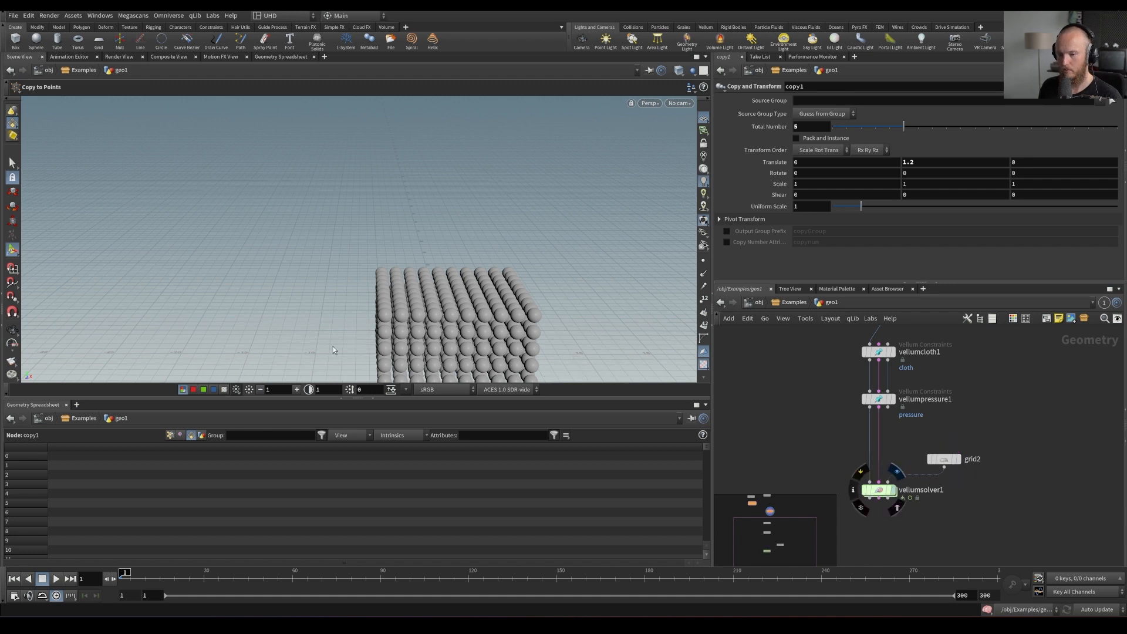
Display vellumsolver1 and play the simulation to examine how the stacked spheres fall onto the grid
key(Up)
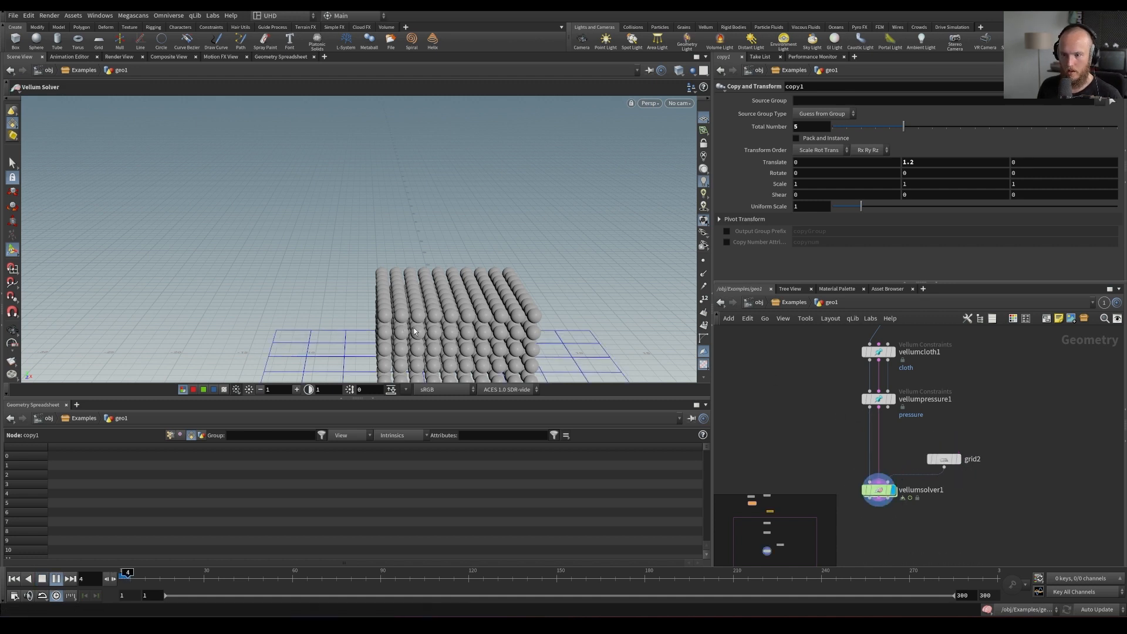
key(Escape)
drag(370, 258, 349, 277)
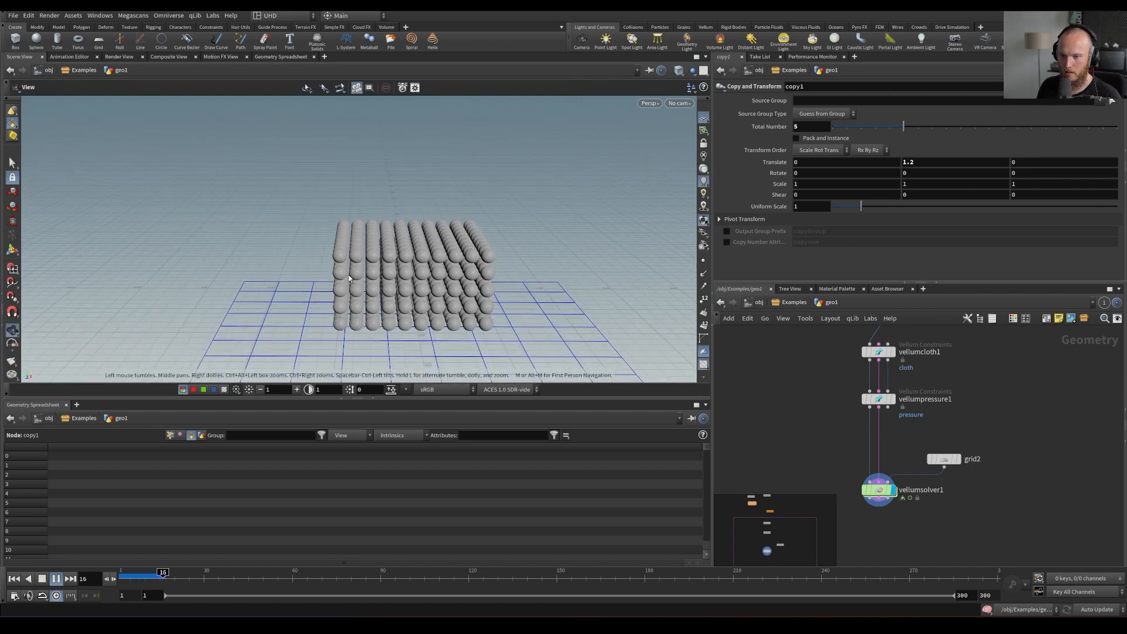
drag(346, 323, 366, 290)
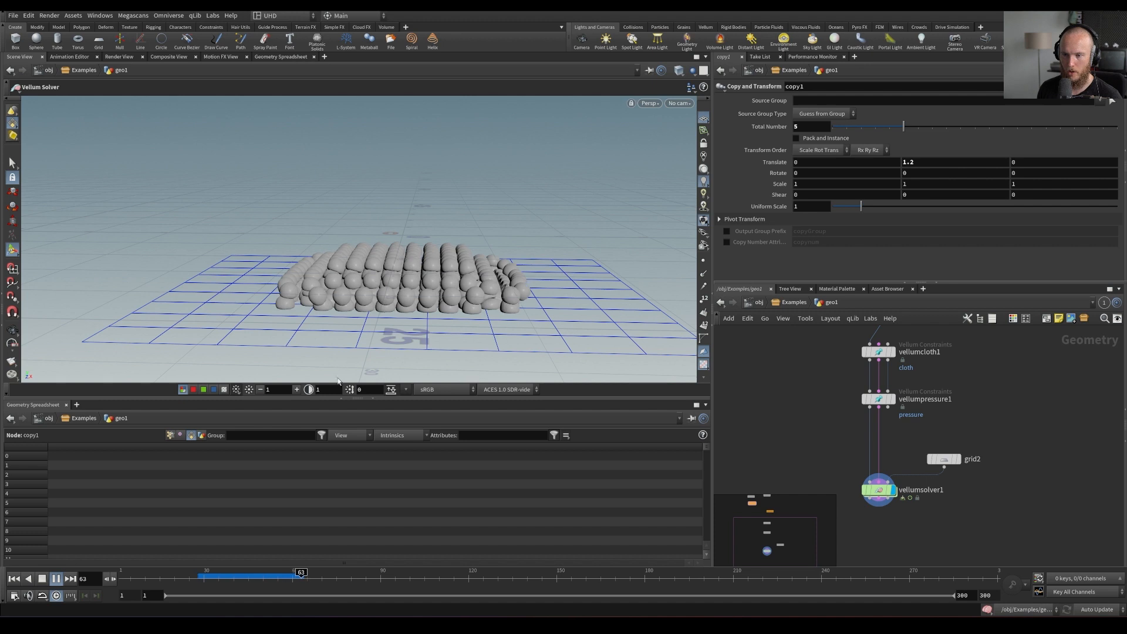
click(261, 578)
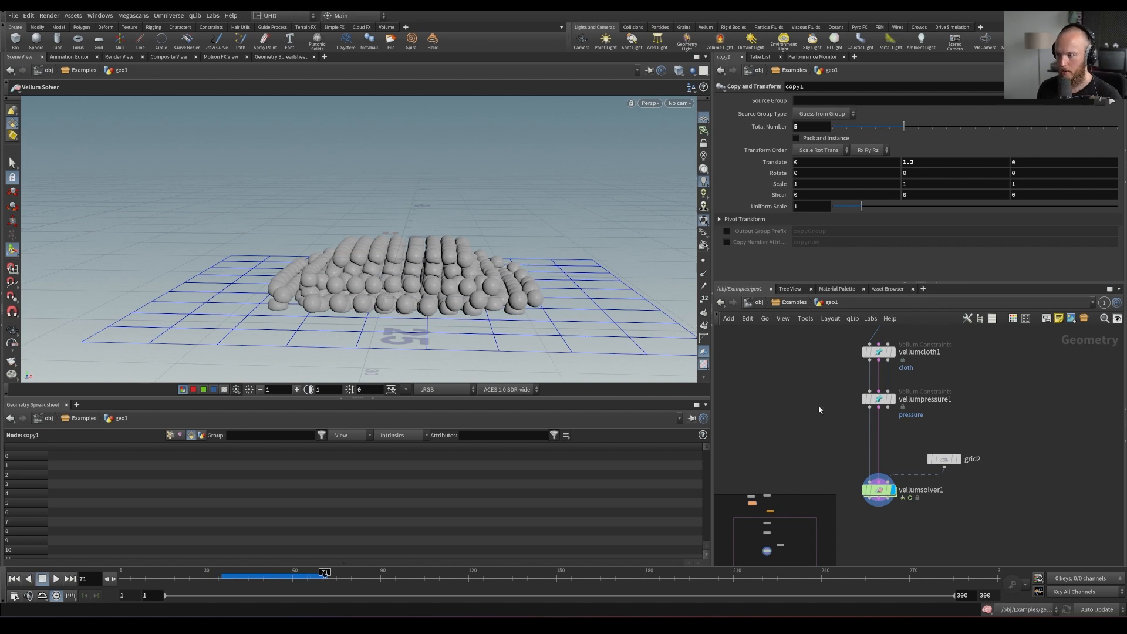
Rewind the simulation to frame 1 and save the scene file
key(ctrl+Up)
key(ctrl+s)
key(Escape)
drag(466, 345, 397, 240)
key(Return)
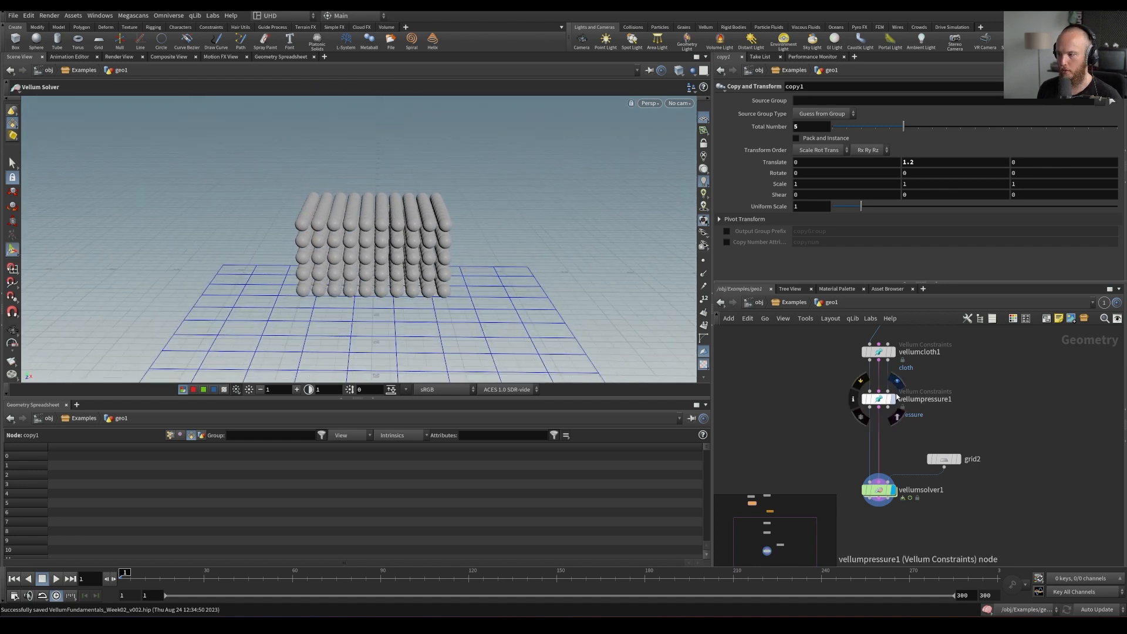
Display vellumpressure1, wire a Null node to its constraint output, and display the Null to inspect the constraints
click(892, 399)
key(Tab)
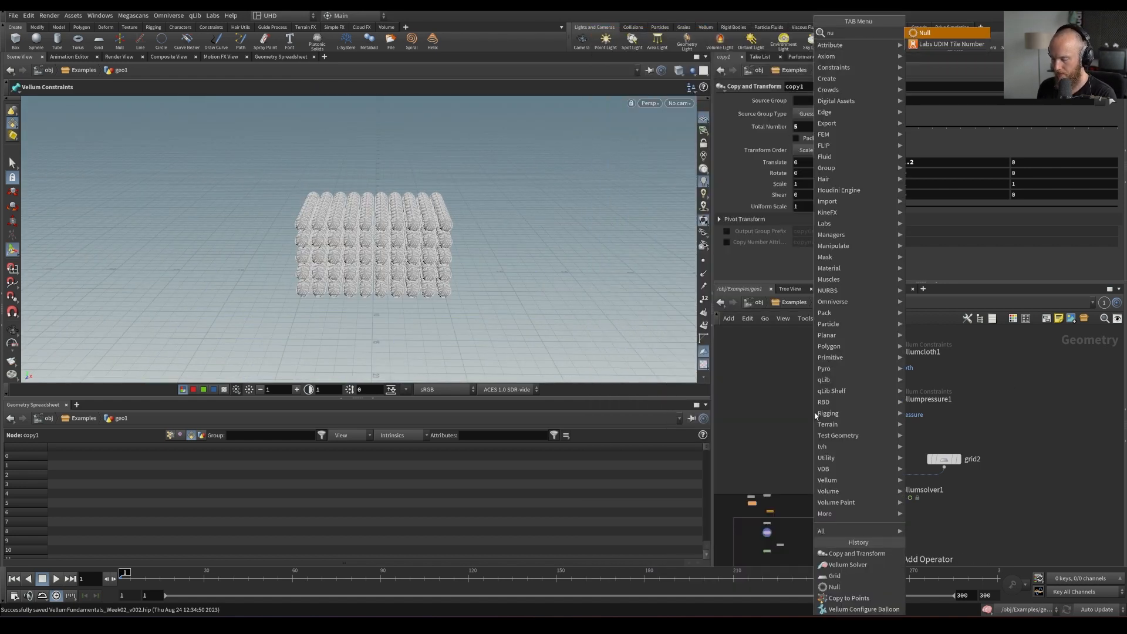
text(null)
key(Return)
click(791, 435)
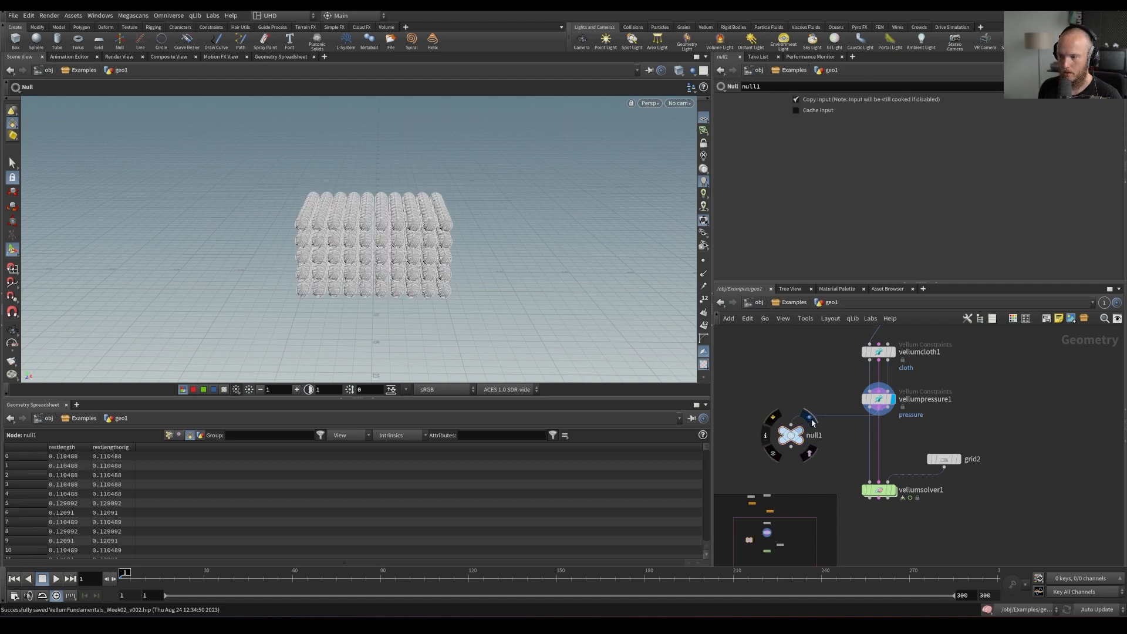
click(809, 419)
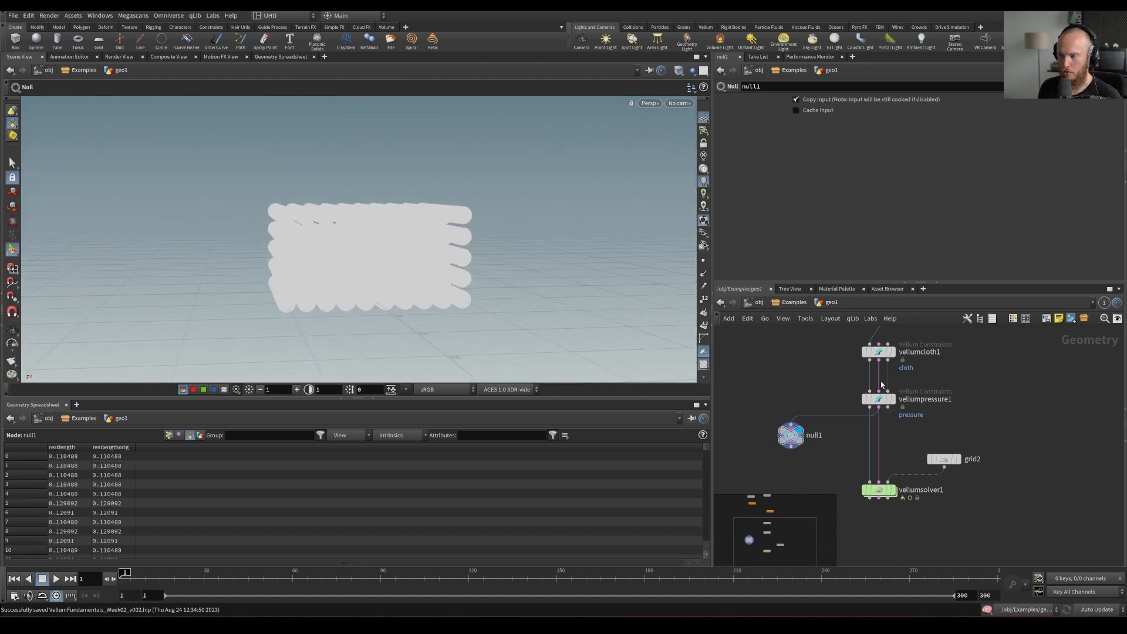
Check null1's information and delete the node
drag(869, 406, 790, 424)
middle_click(800, 440)
key(Delete)
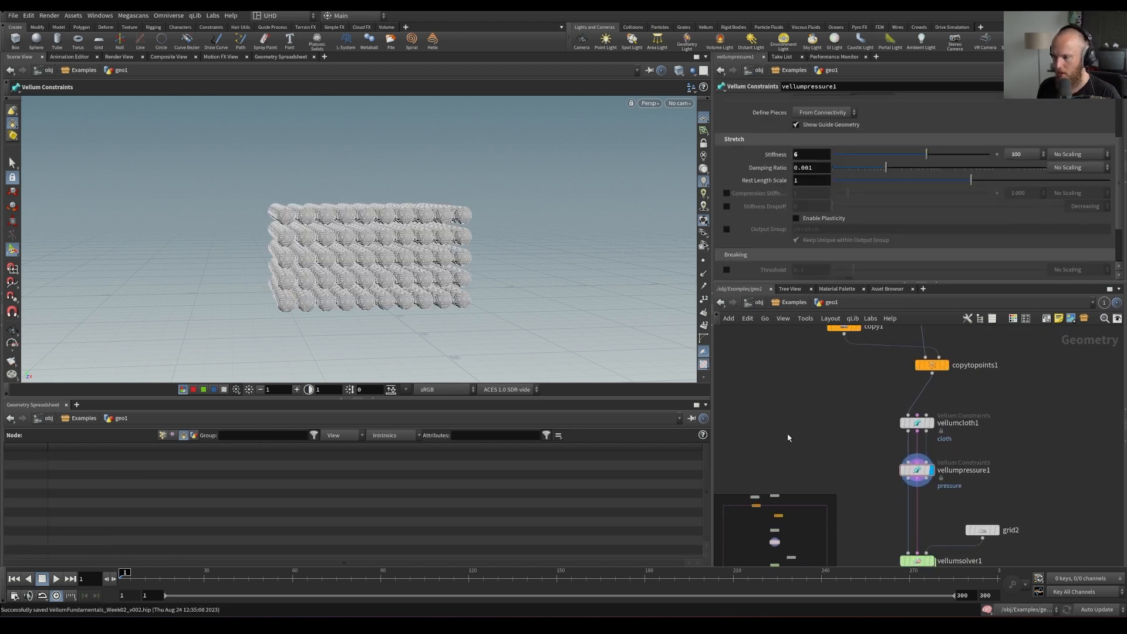
Copy the dopnet1 node from the Pressure_example geometry network
click(794, 302)
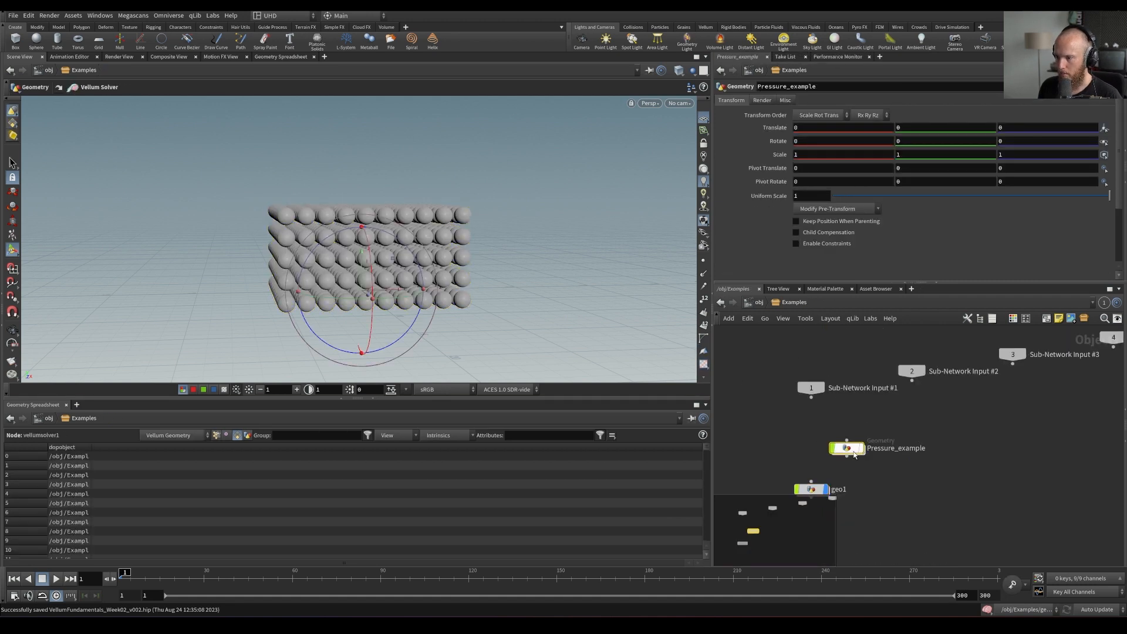
double_click(823, 480)
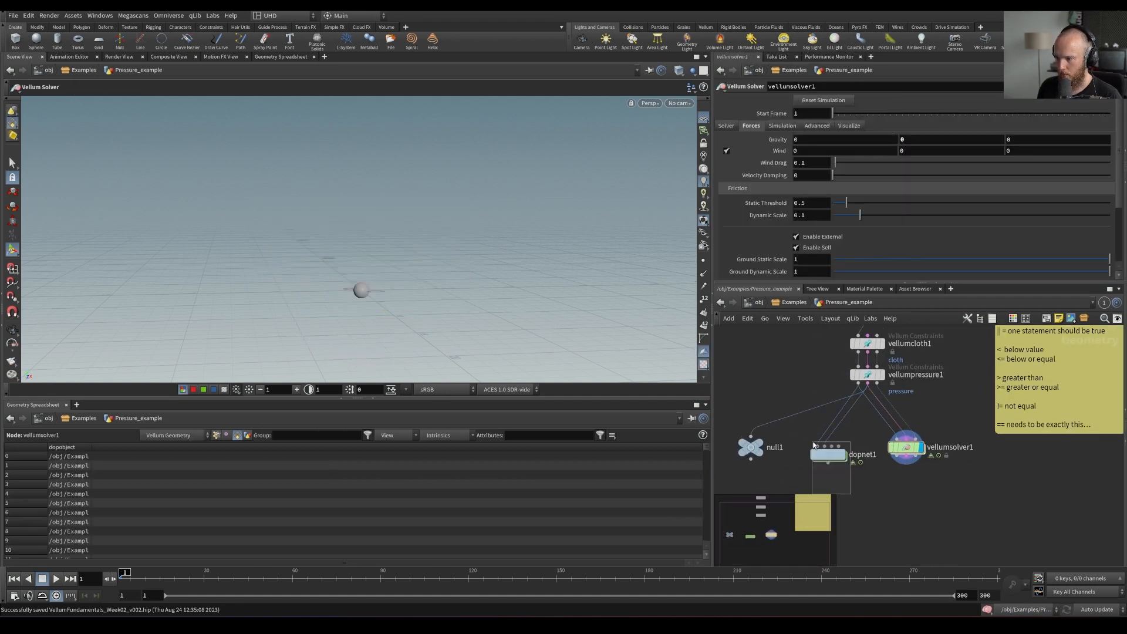
click(827, 454)
key(ctrl+c)
Paste dopnet1 into geo1, wire vellumpressure1 and grid2 into its inputs, and display it
click(798, 302)
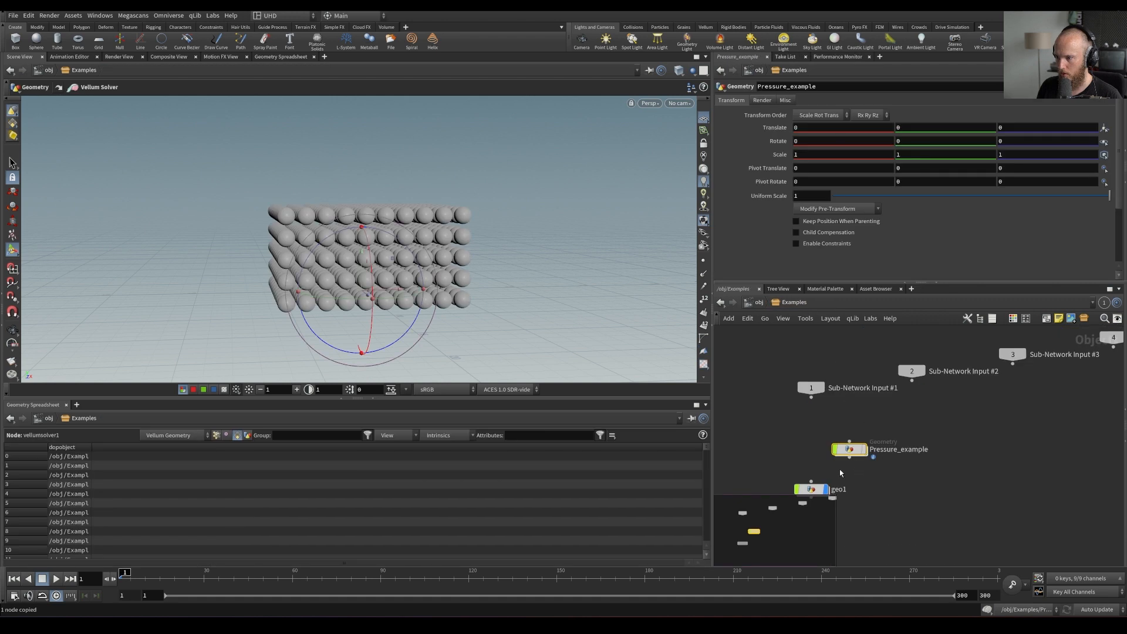
click(826, 446)
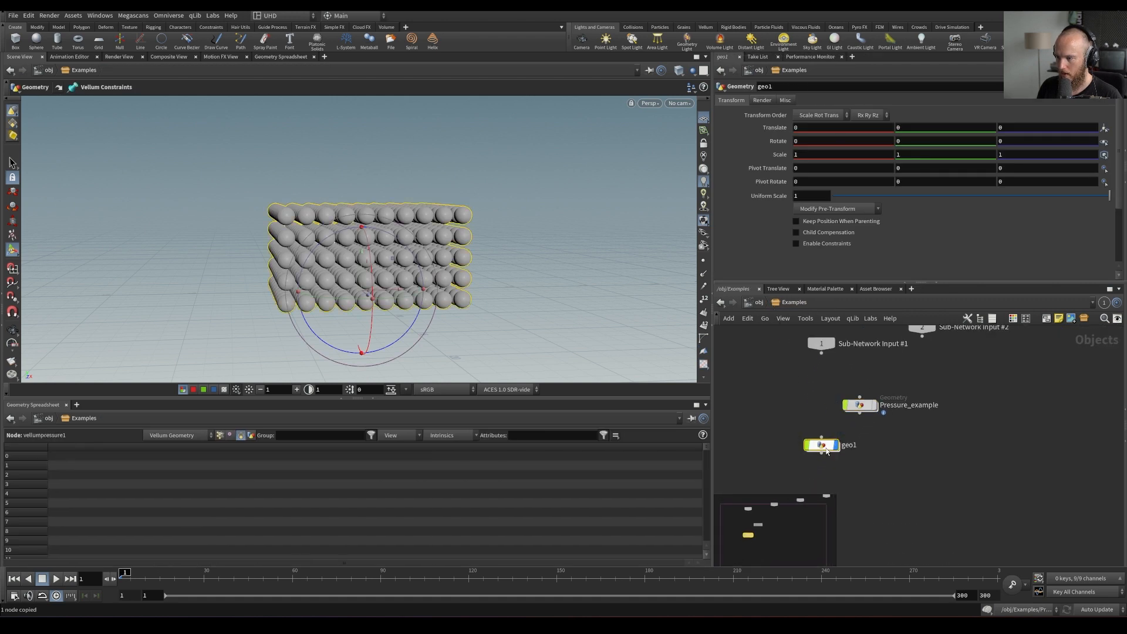
double_click(822, 446)
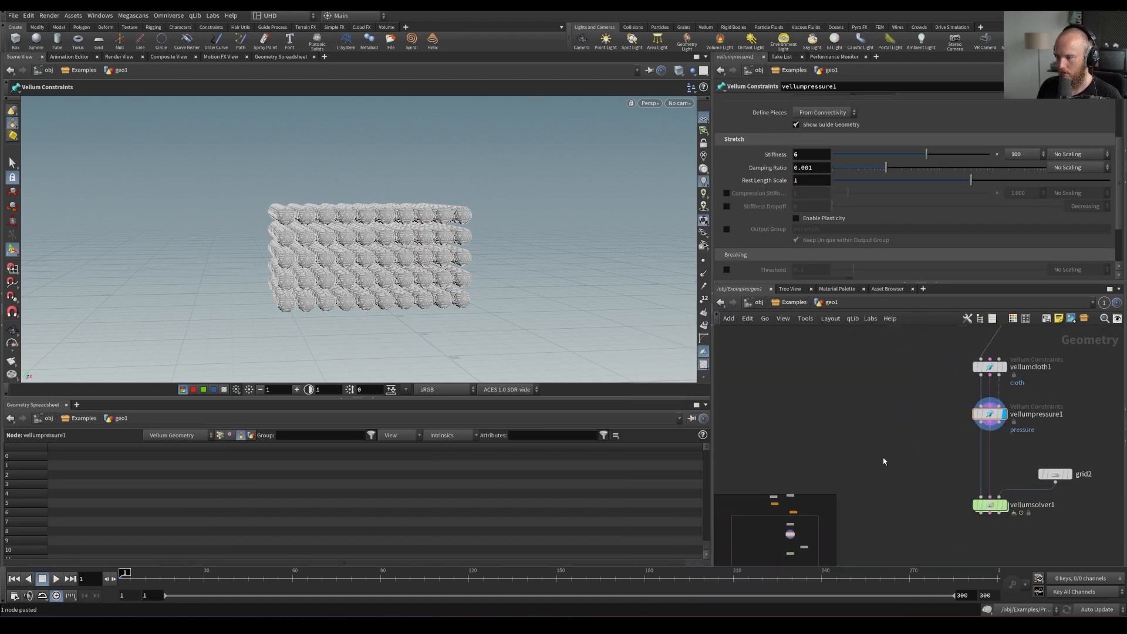
key(ctrl+v)
click(924, 500)
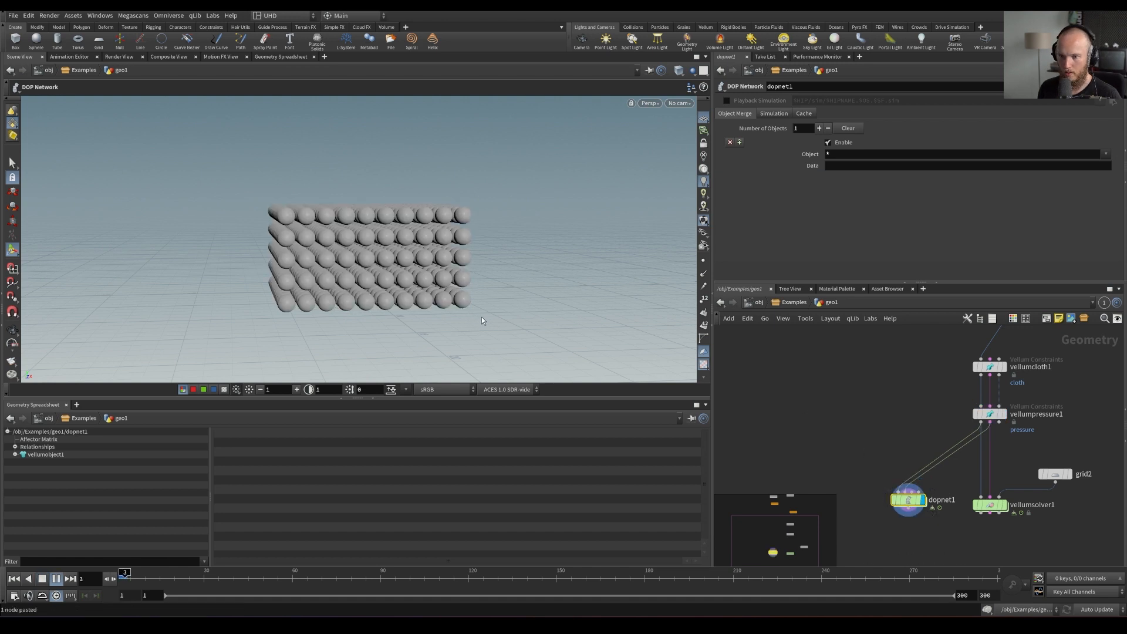
drag(913, 490, 1061, 466)
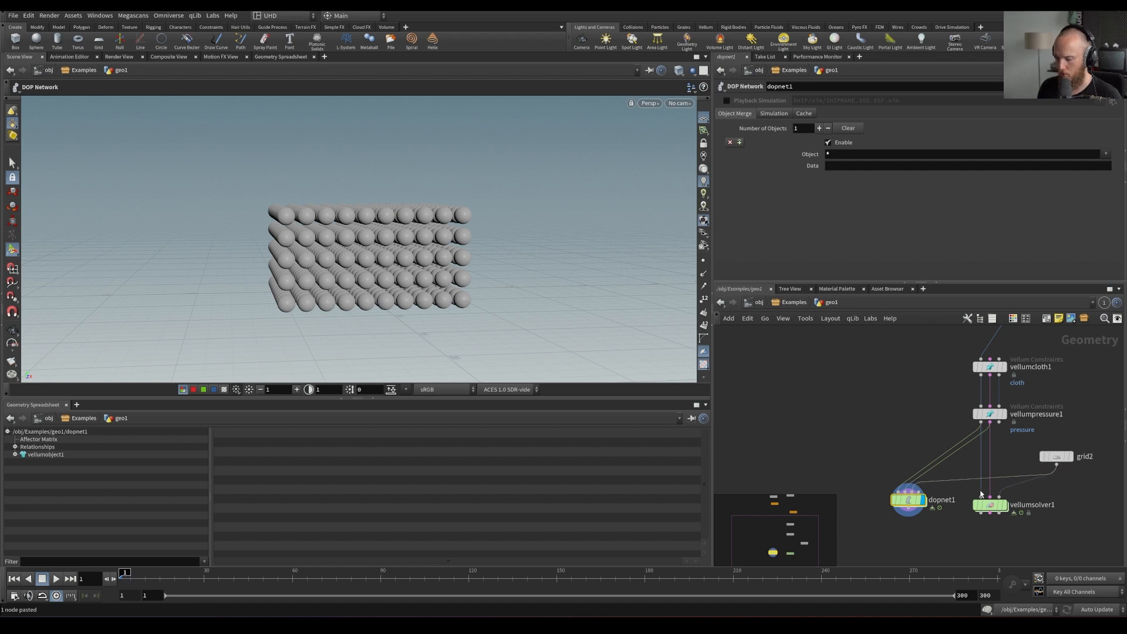
Open dopnet1 and add a Ground Plane node beside vellumobject1
double_click(898, 493)
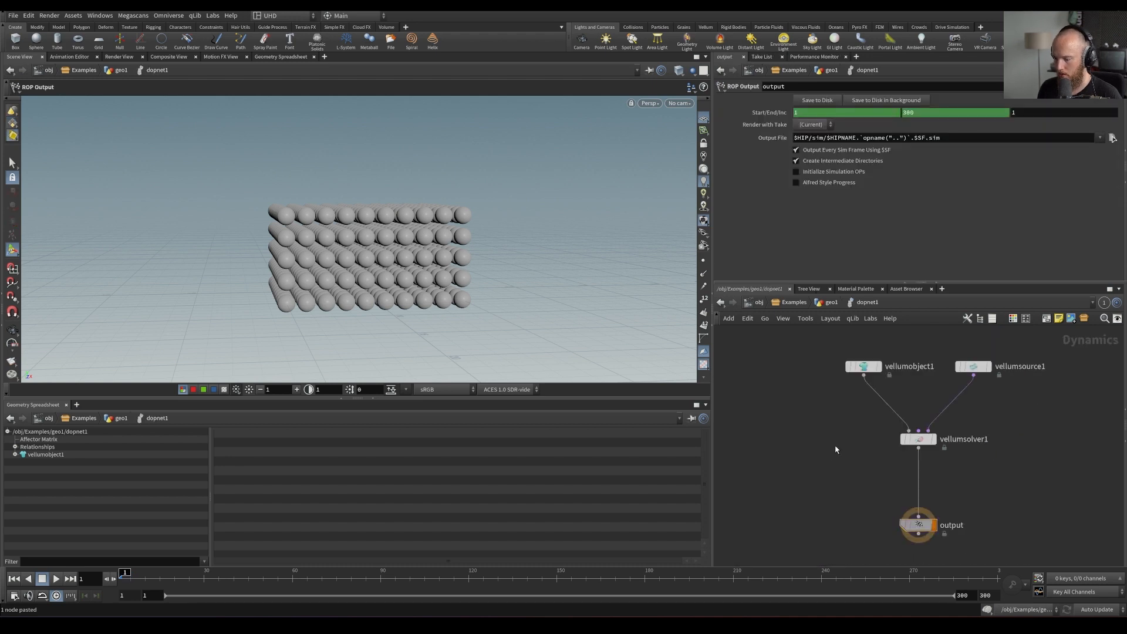
key(Tab)
mouse_move(909, 197)
click(974, 197)
click(789, 395)
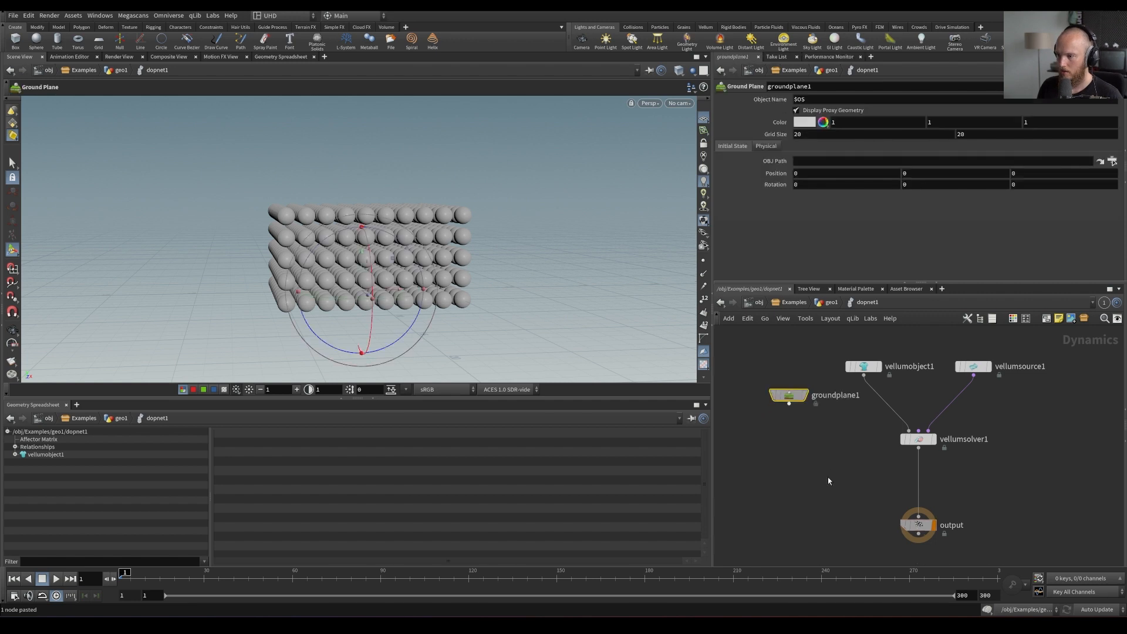
Add a Merge node combining groundplane1 and vellumsolver1, and wire it into the output node
key(Tab)
text(merge)
key(Return)
click(827, 469)
click(789, 404)
click(828, 461)
click(828, 480)
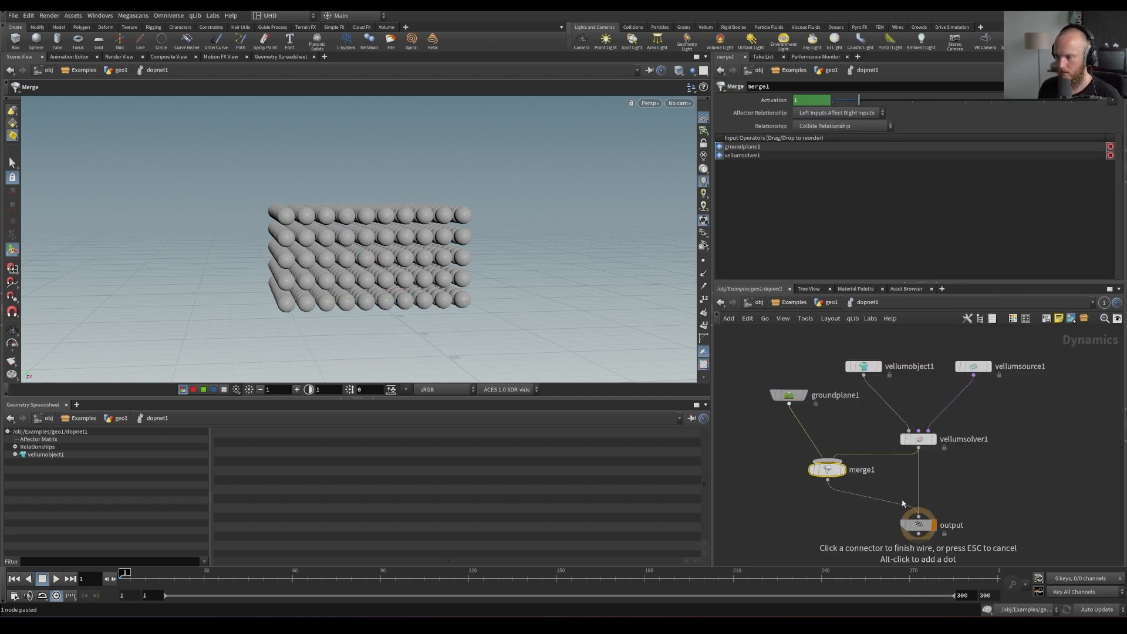
click(918, 516)
Lower the ground plane by setting its Y position to -0.9
click(789, 395)
middle_drag(913, 173, 849, 173)
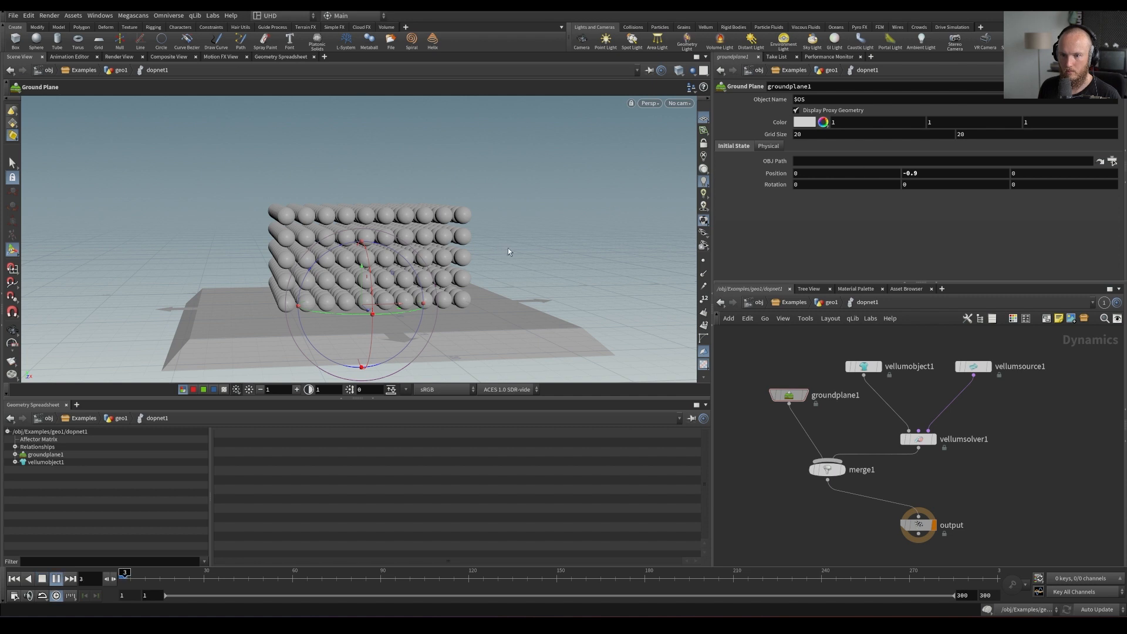
Insert a Gravity Force node between merge1 and the output, line up the nodes, and save the scene
drag(913, 524, 864, 544)
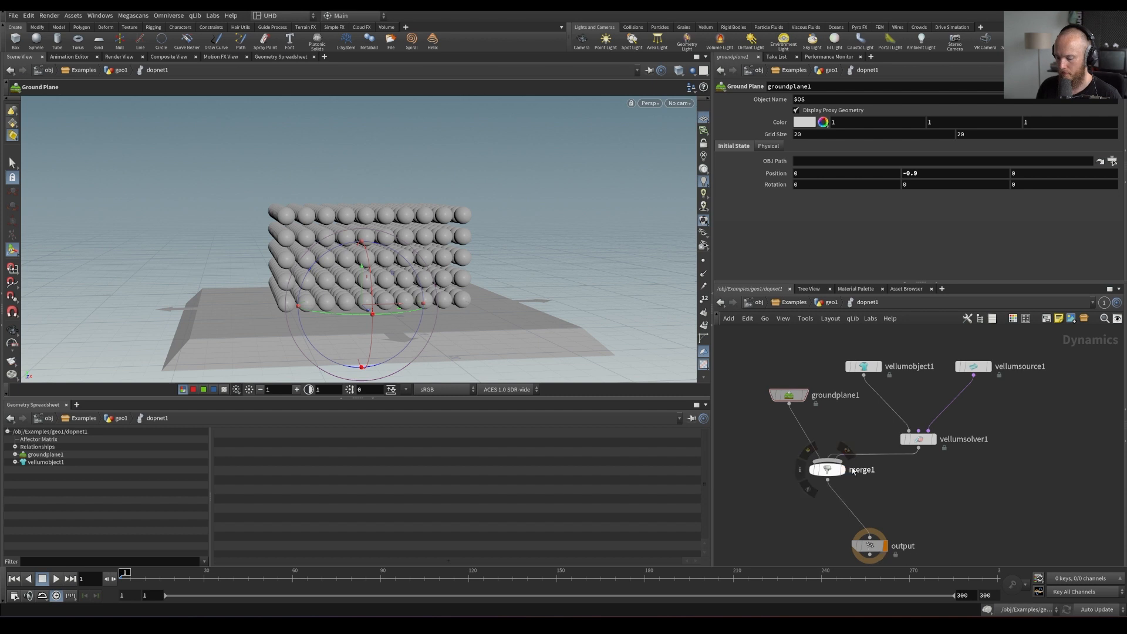
key(ctrl+z)
key(Tab)
text(vellum)
key(Return)
click(893, 512)
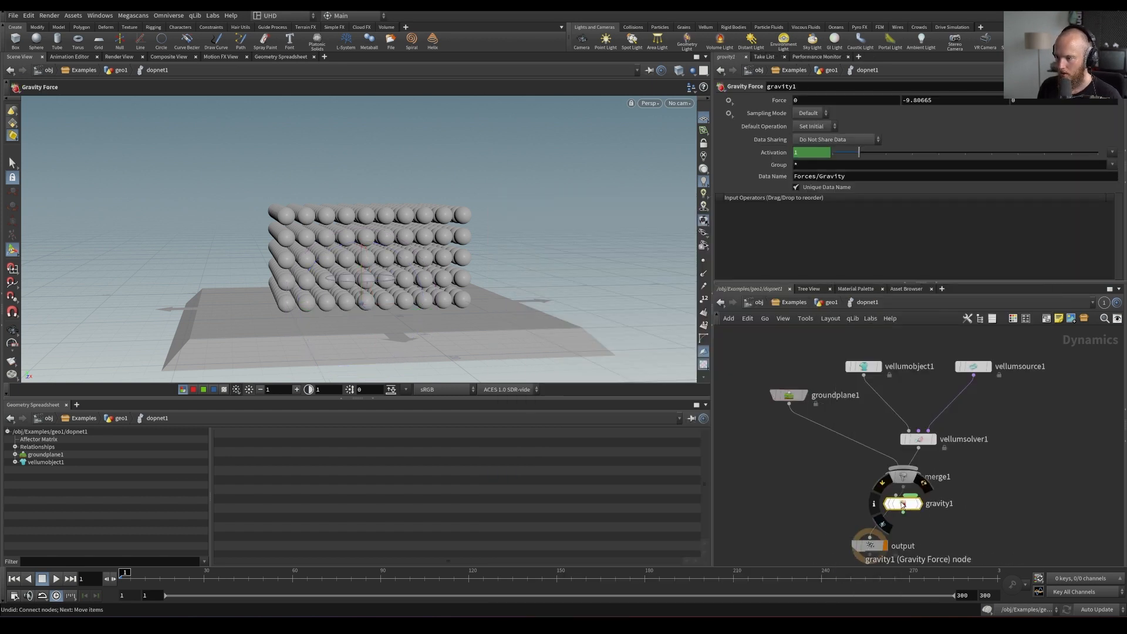
click(863, 547)
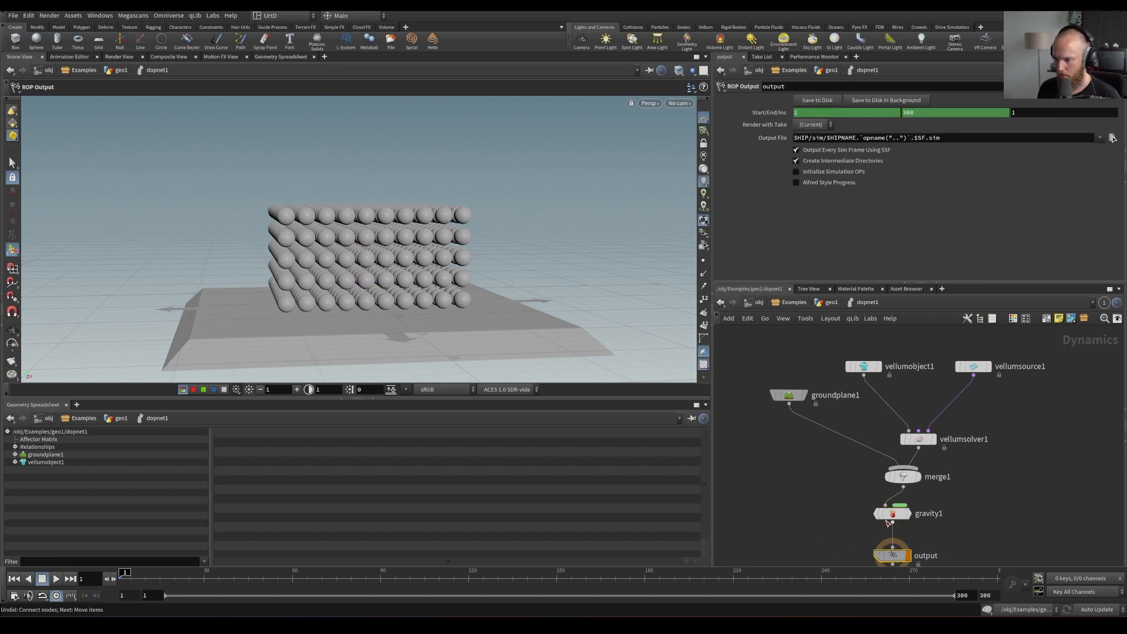
drag(889, 522, 899, 520)
key(ctrl+s)
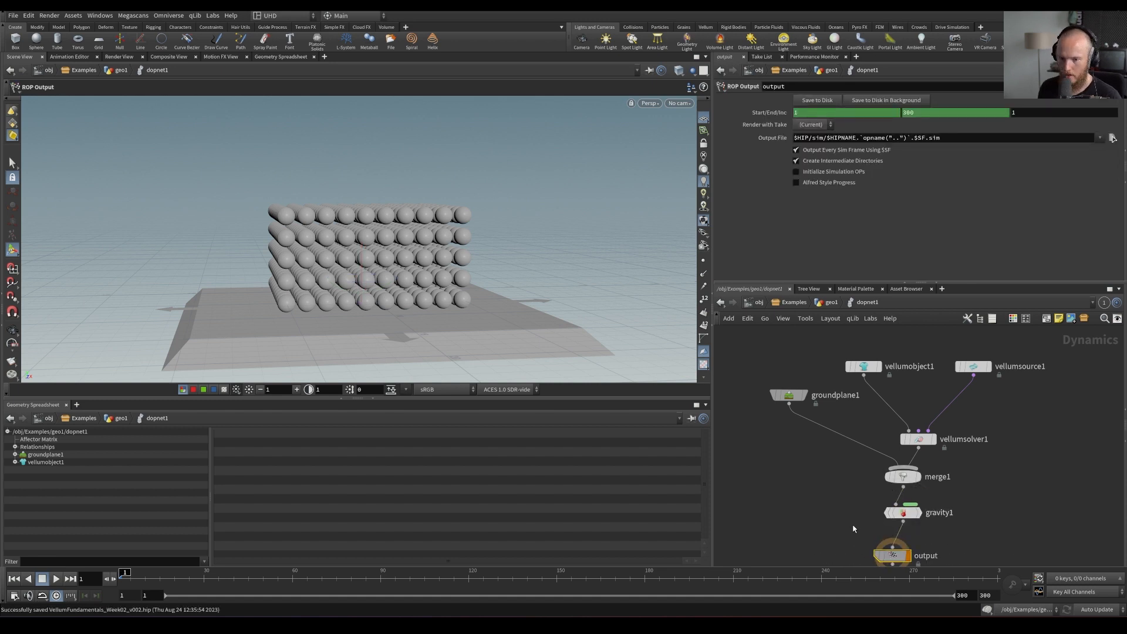
Go up to the object level, open the leaves subnetwork, and play its paper animation
click(791, 304)
click(759, 303)
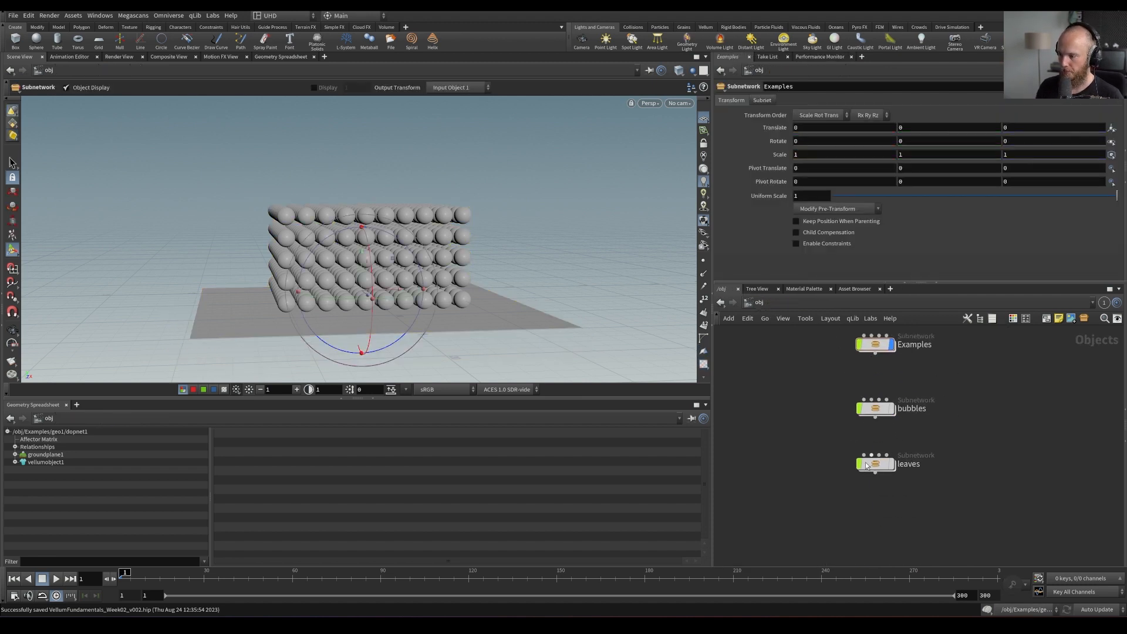
double_click(876, 462)
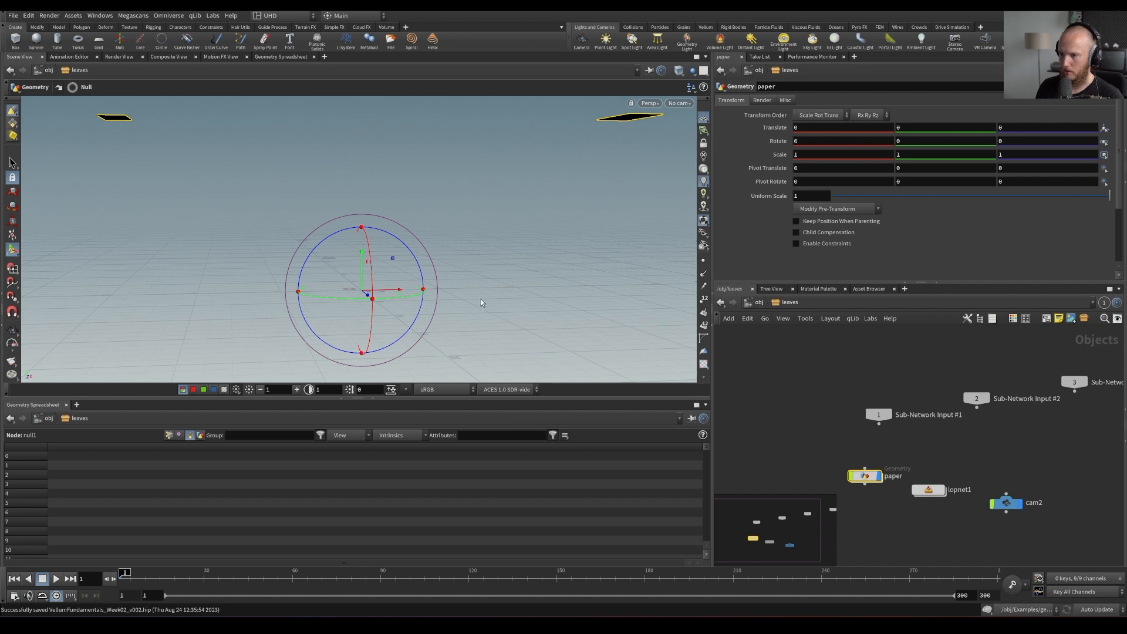
key(Up)
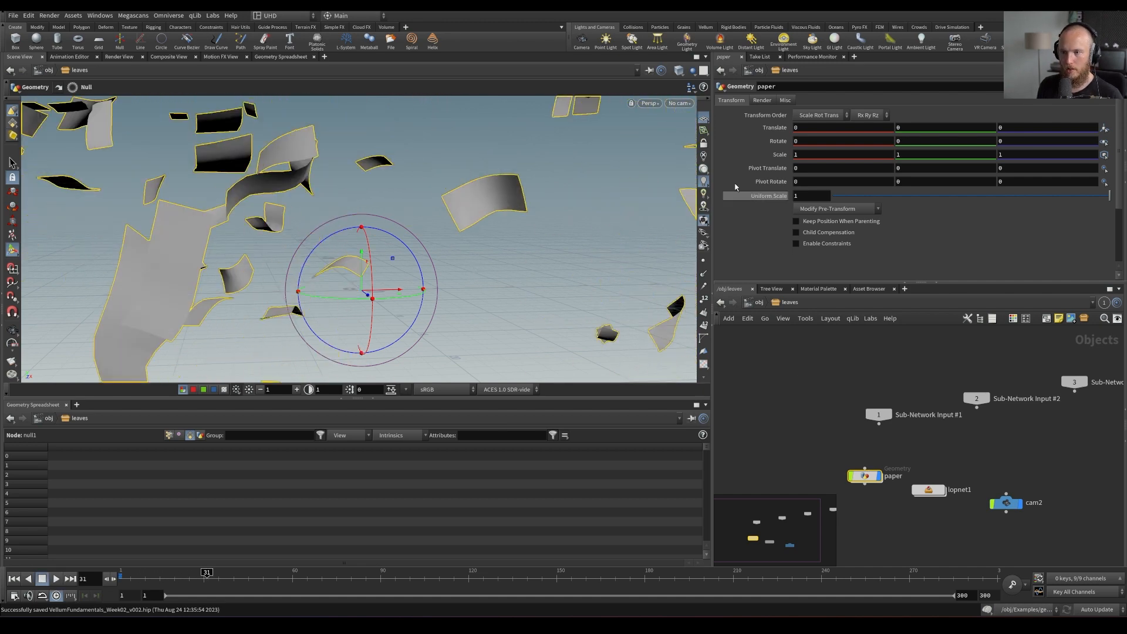
Look through cam2 and play the falling-paper animation
click(679, 103)
click(716, 157)
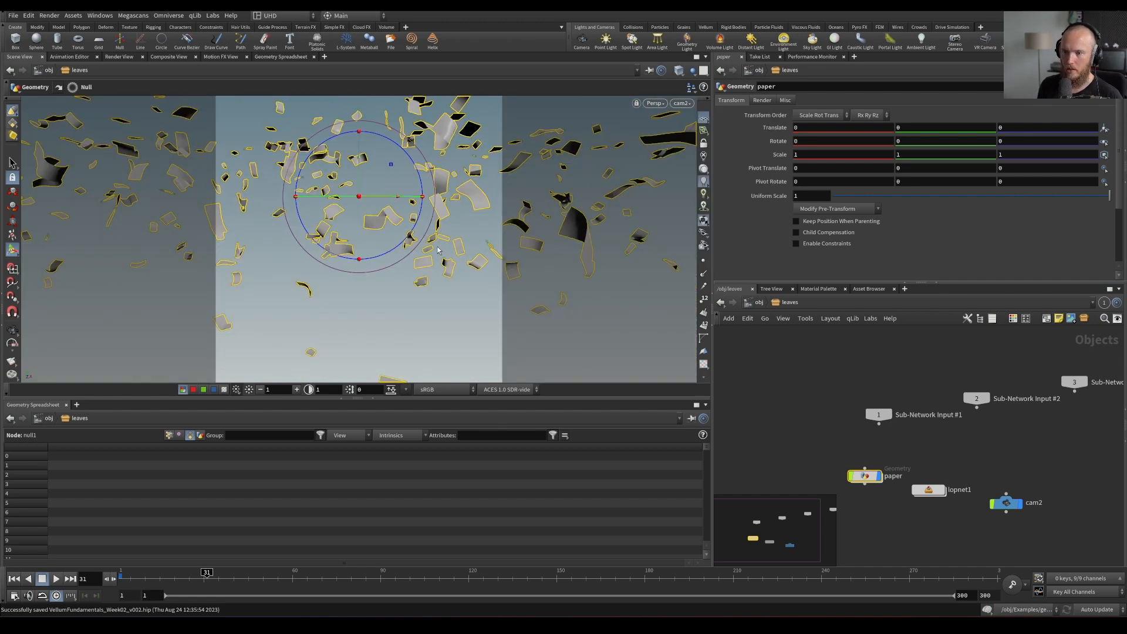
key(Up)
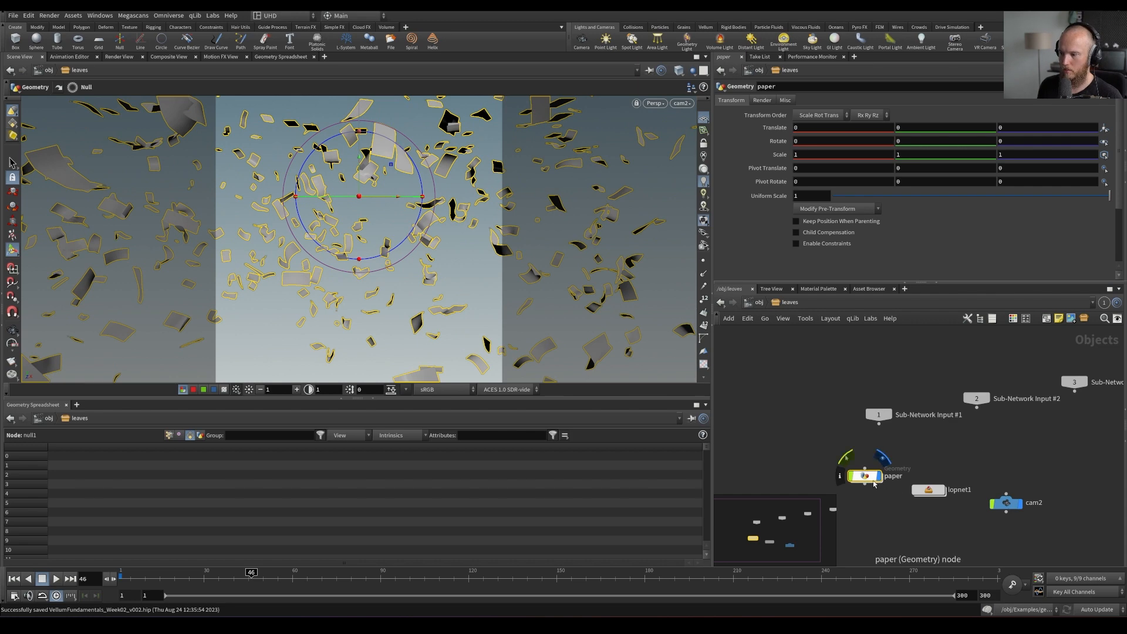
Return to the first frame and open dopnet1 inside the paper object, showing the popforce1 node's parameters
double_click(876, 483)
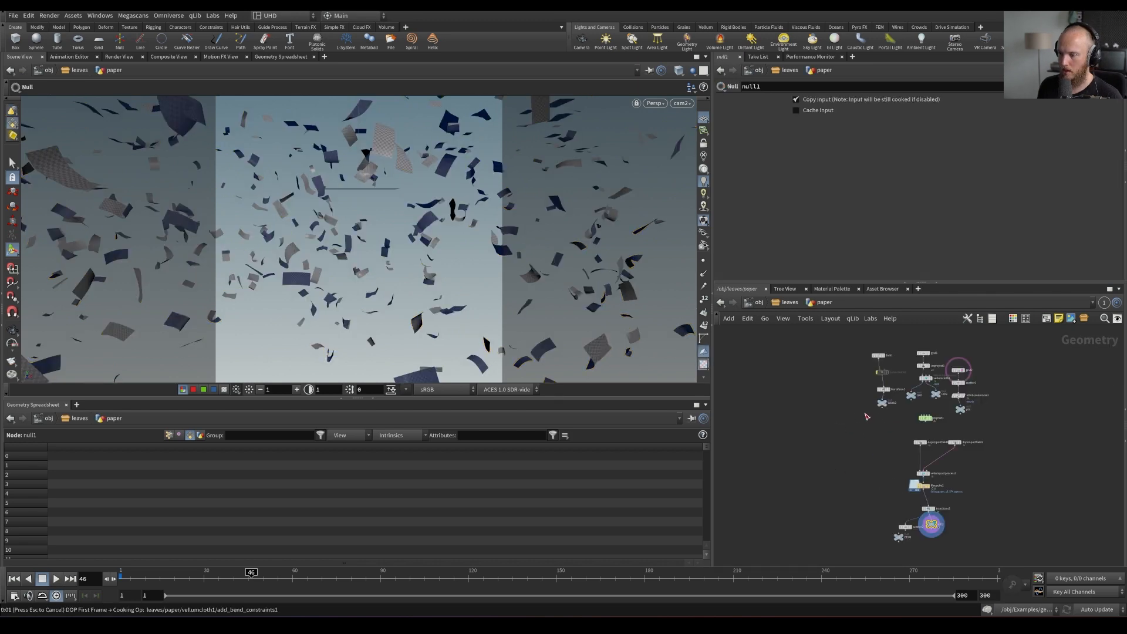
key(ctrl+Up)
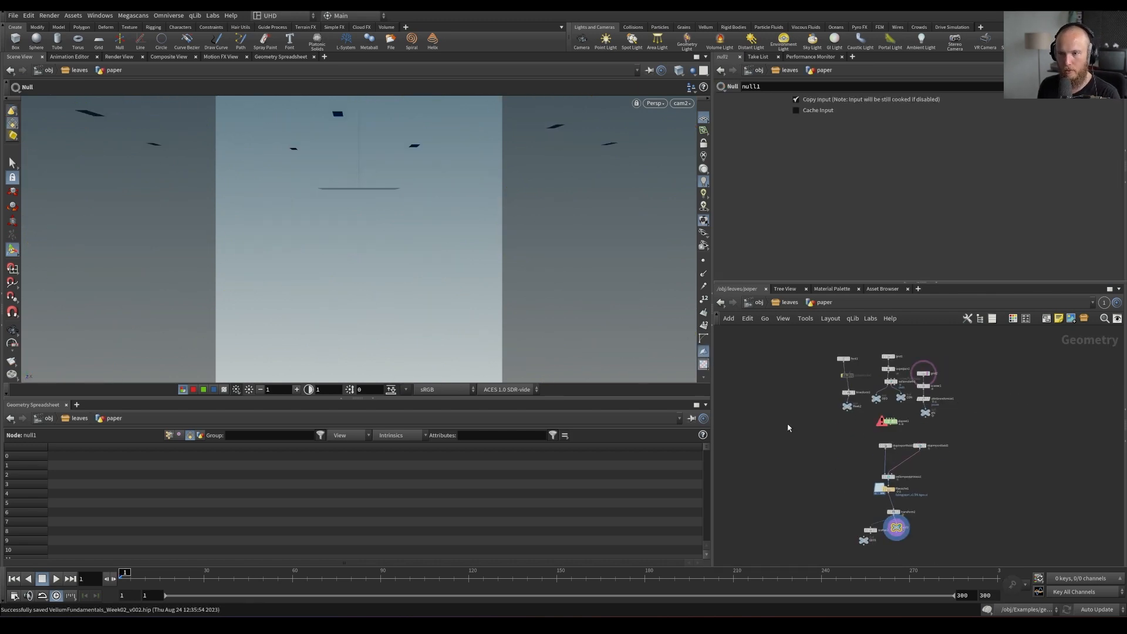
scroll(863, 408, up, 5)
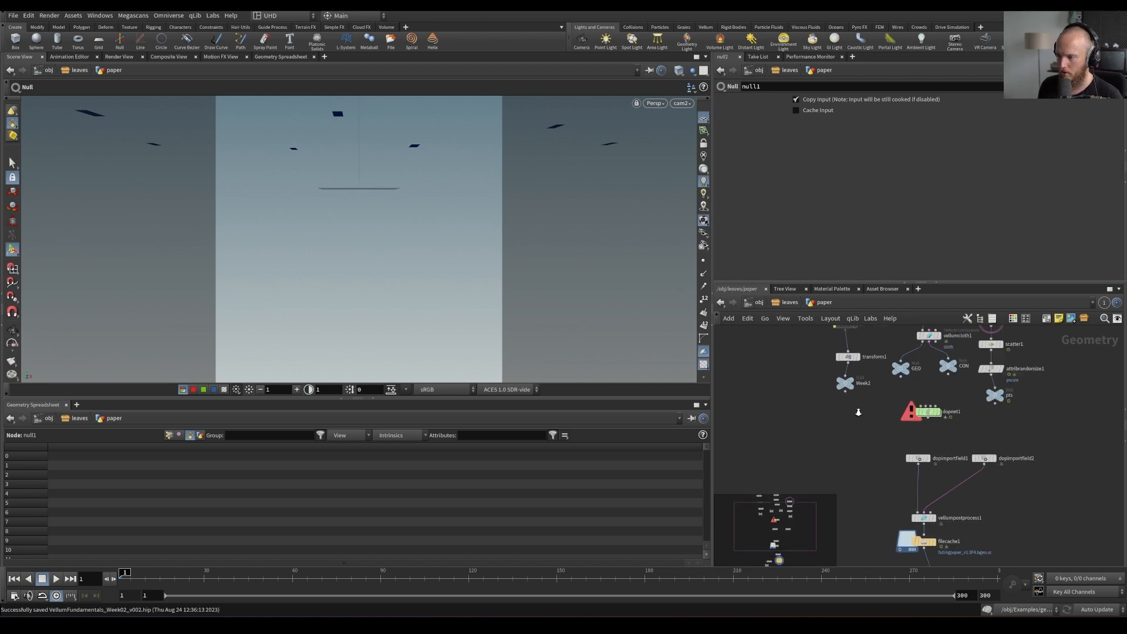
double_click(930, 385)
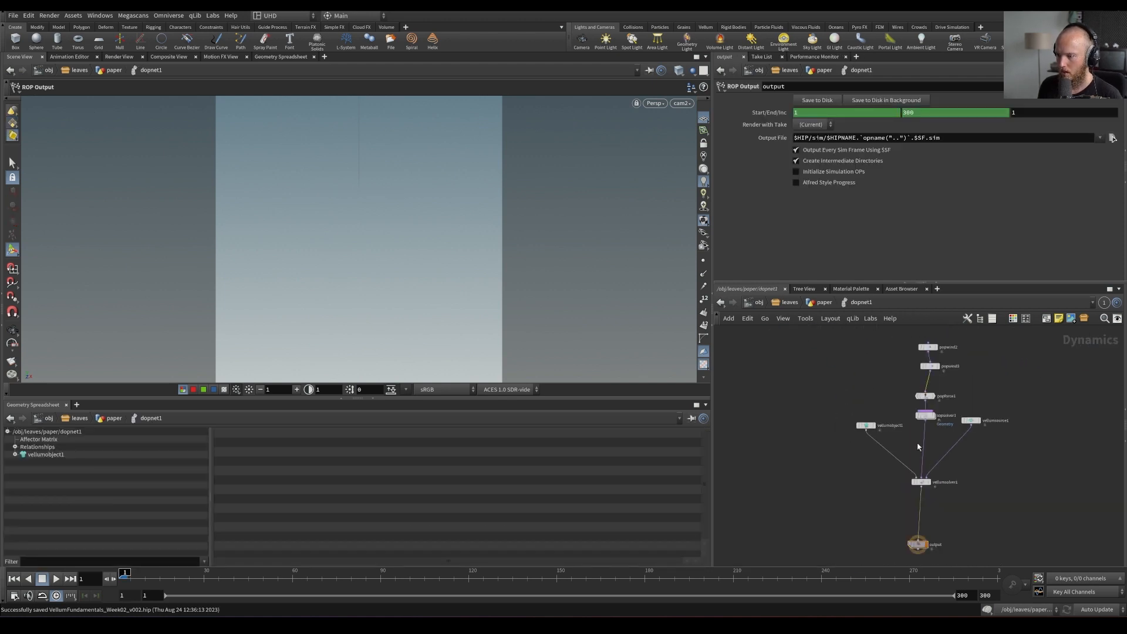
click(921, 395)
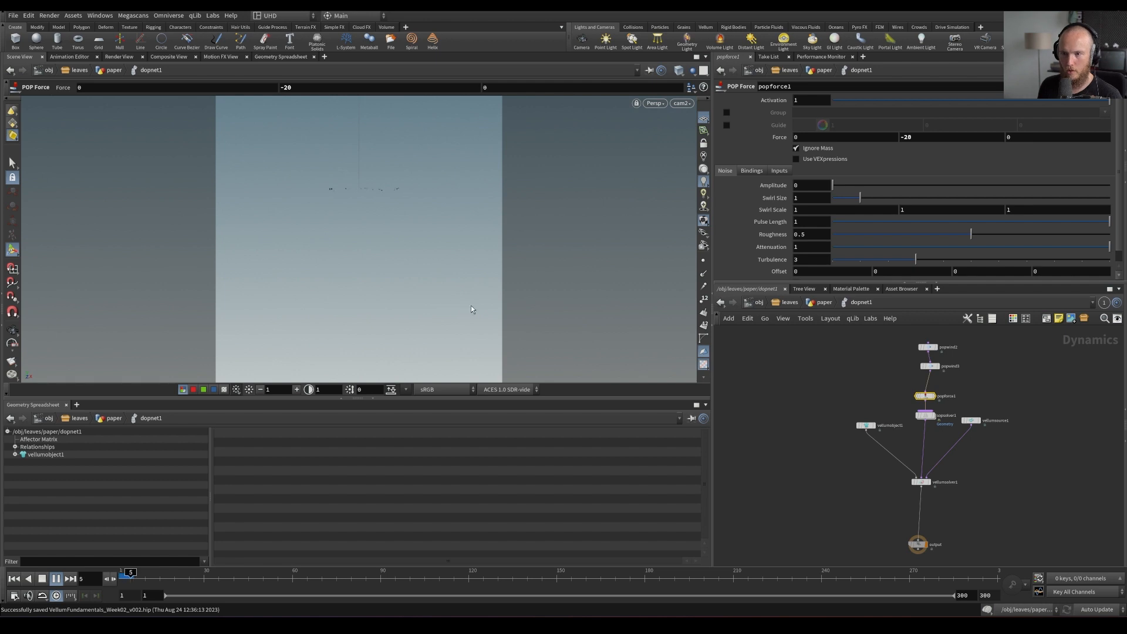
Leave the camera view and play the paper simulation from the first frame in free perspective
key(Escape)
drag(403, 231, 354, 261)
key(Return)
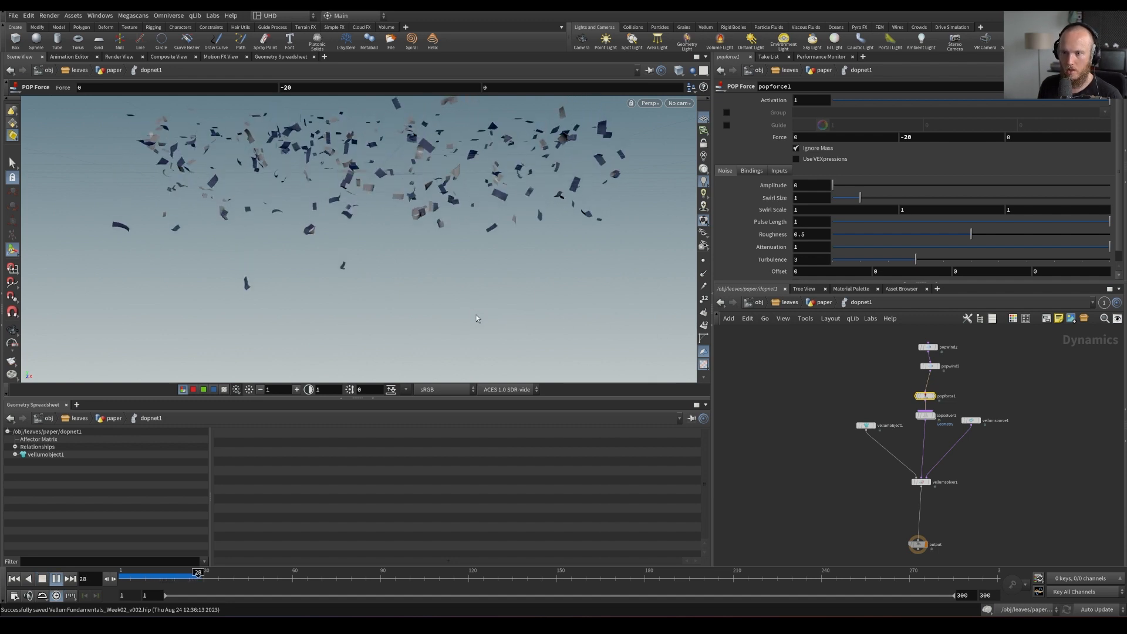
key(ctrl+Up)
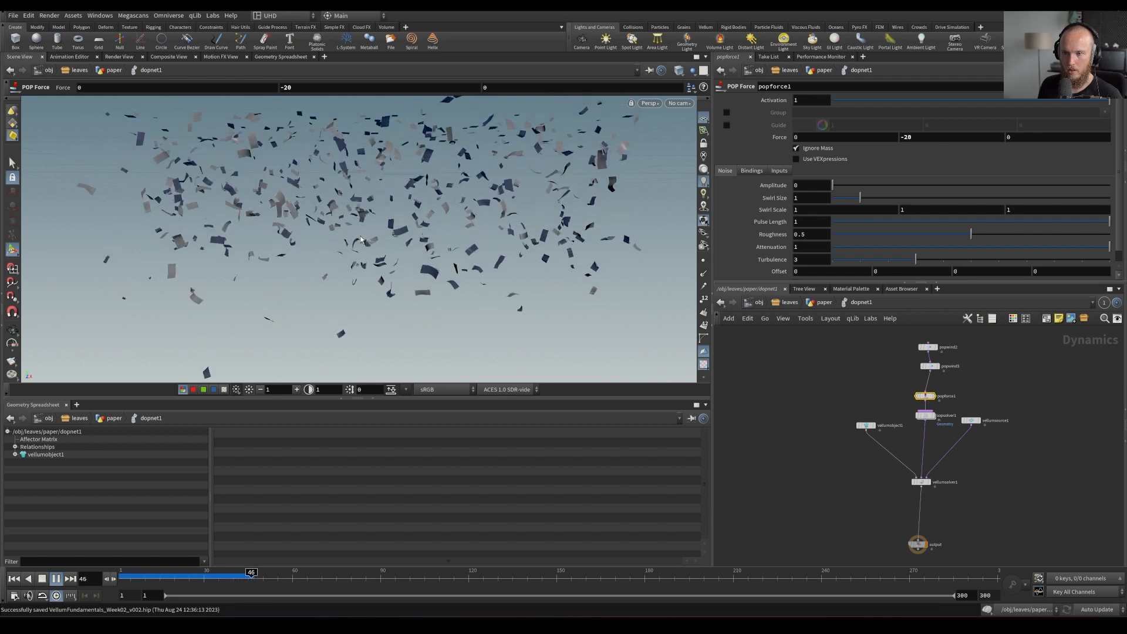
key(Up)
Bypass the popforce1 node in the paper's DOP network
mouse_move(929, 399)
key(b)
middle_drag(897, 430, 885, 425)
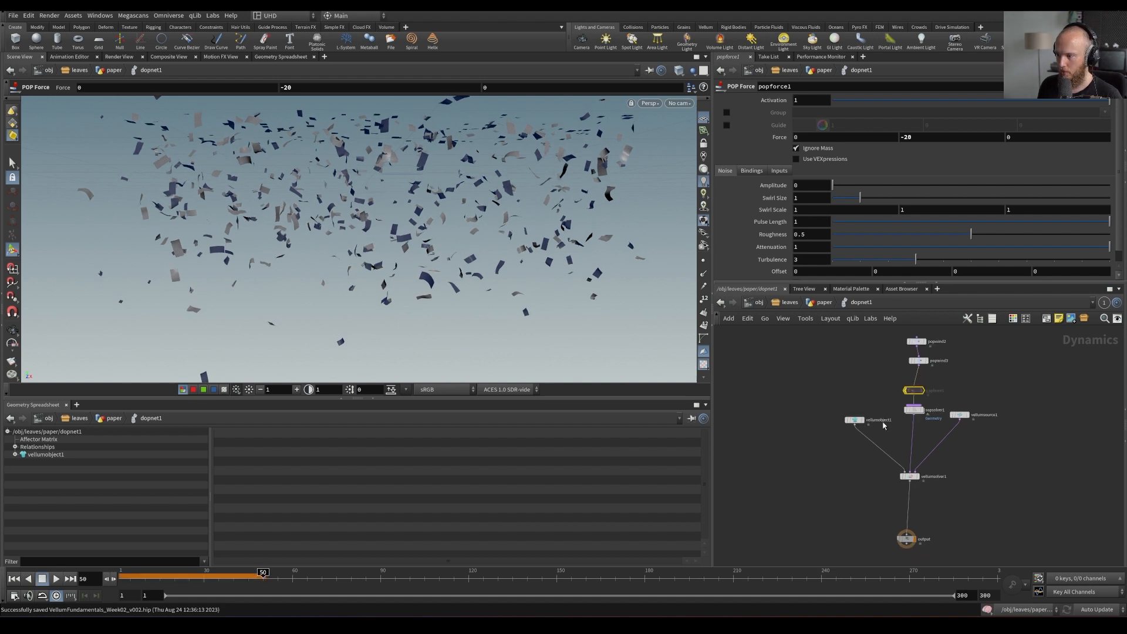
Insert a Gravity Force node between vellumsolver1 and output with a Y force of -20
key(ctrl+Up)
key(Tab)
text(gr)
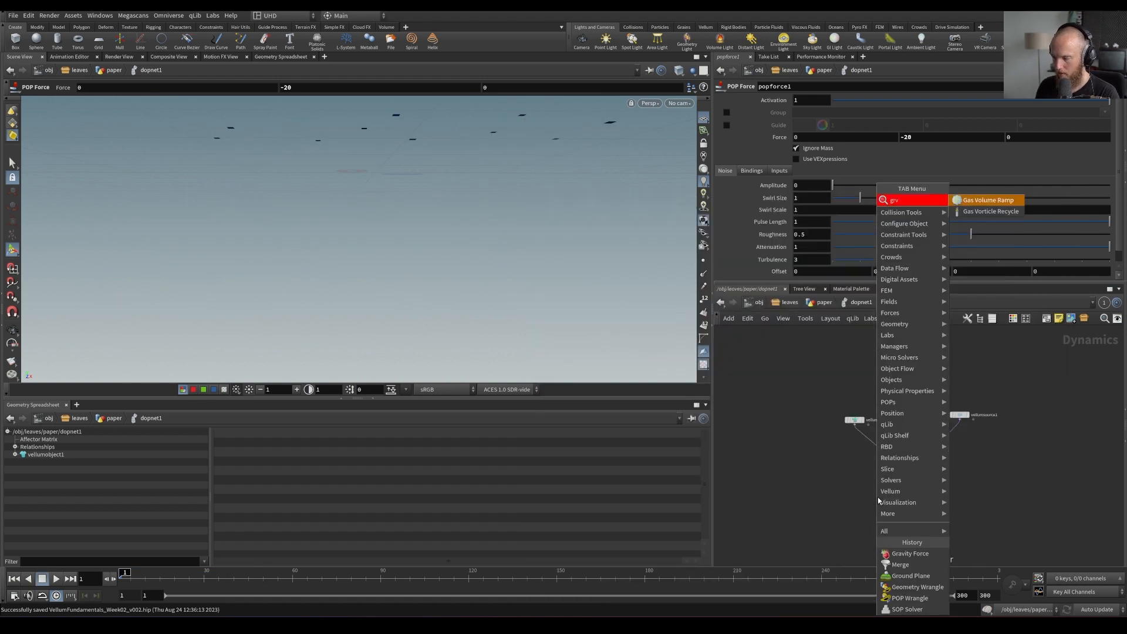
key(Return)
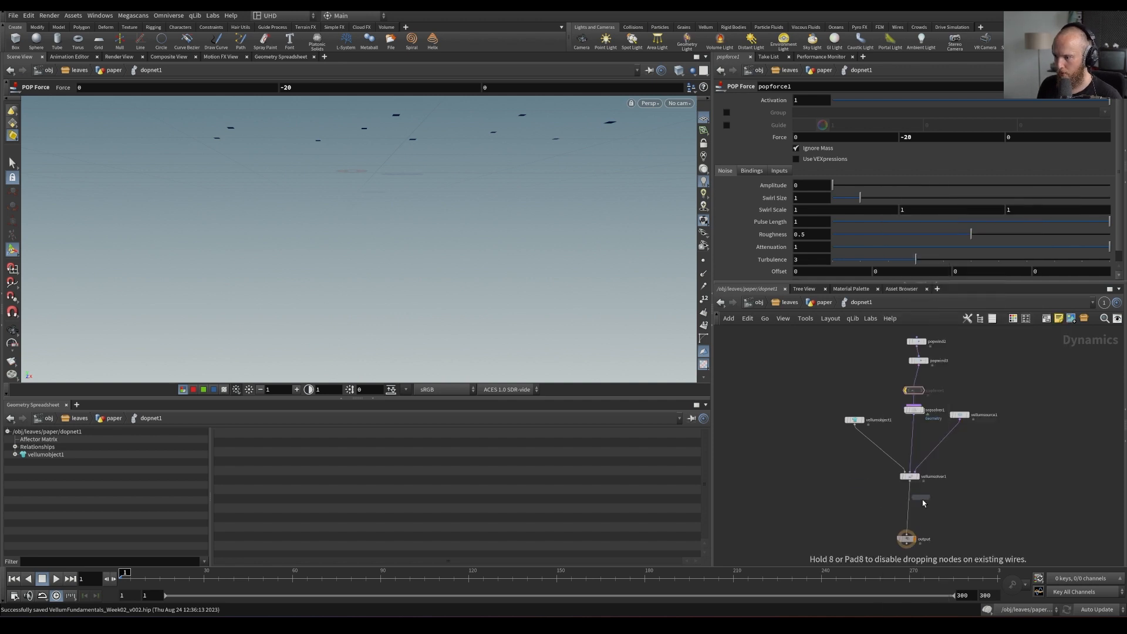
click(915, 509)
text(-20)
key(Return)
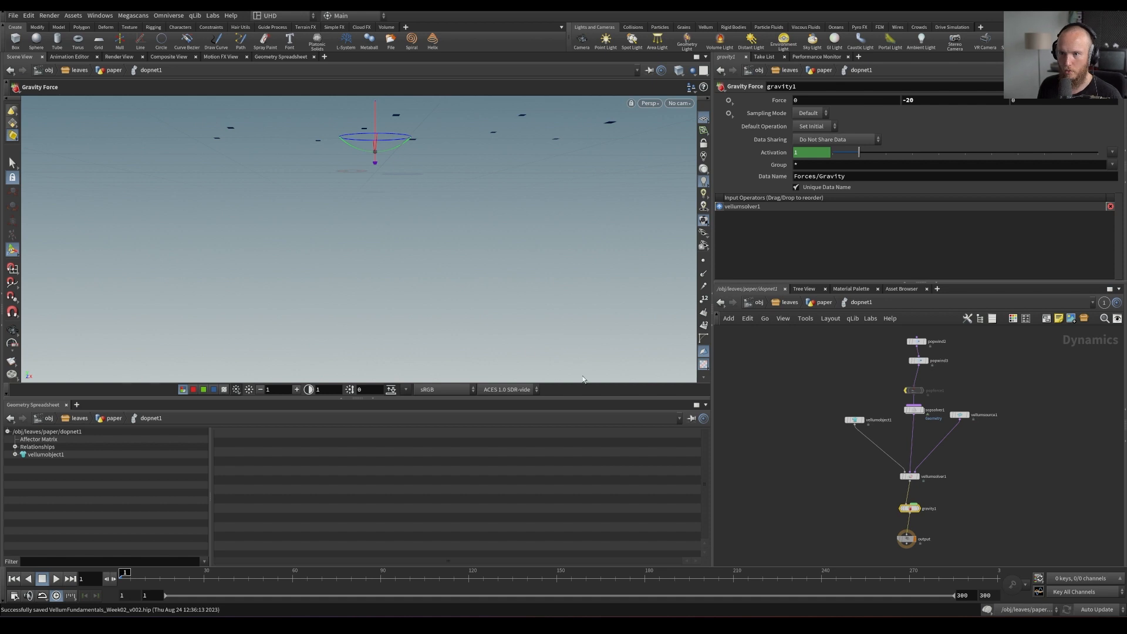
Play the gravity-driven paper simulation and return to the first frame
key(Up)
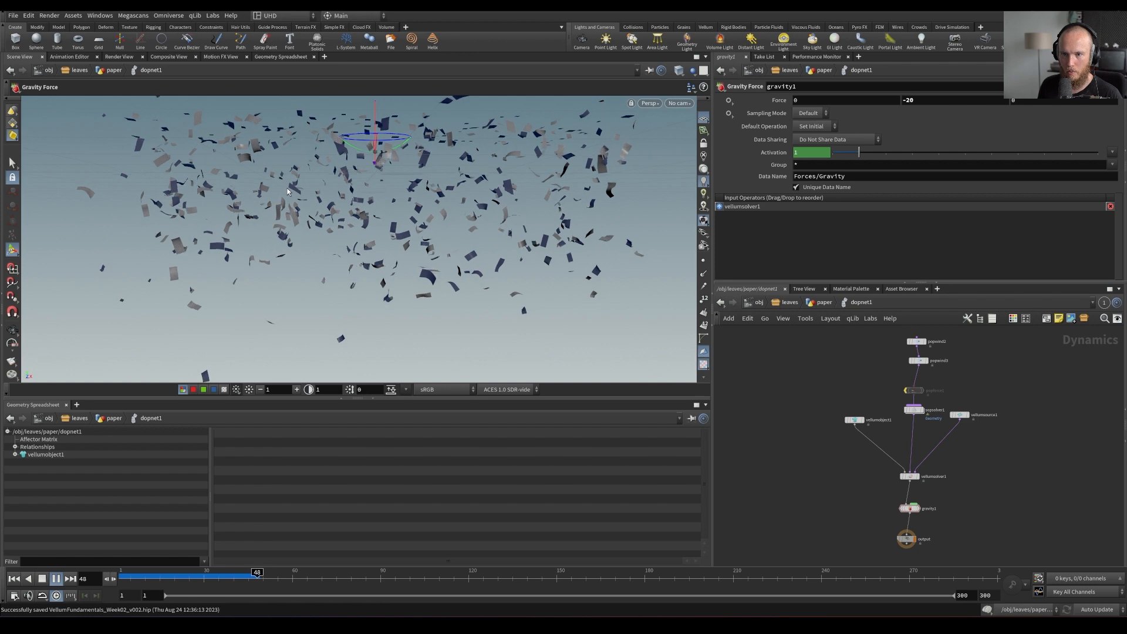
key(Escape)
key(ctrl+Up)
Examine the paper motion around the keyframes of vellumsolver1's animated Time Scale, both close up and from farther away
click(910, 476)
click(203, 579)
key(Up)
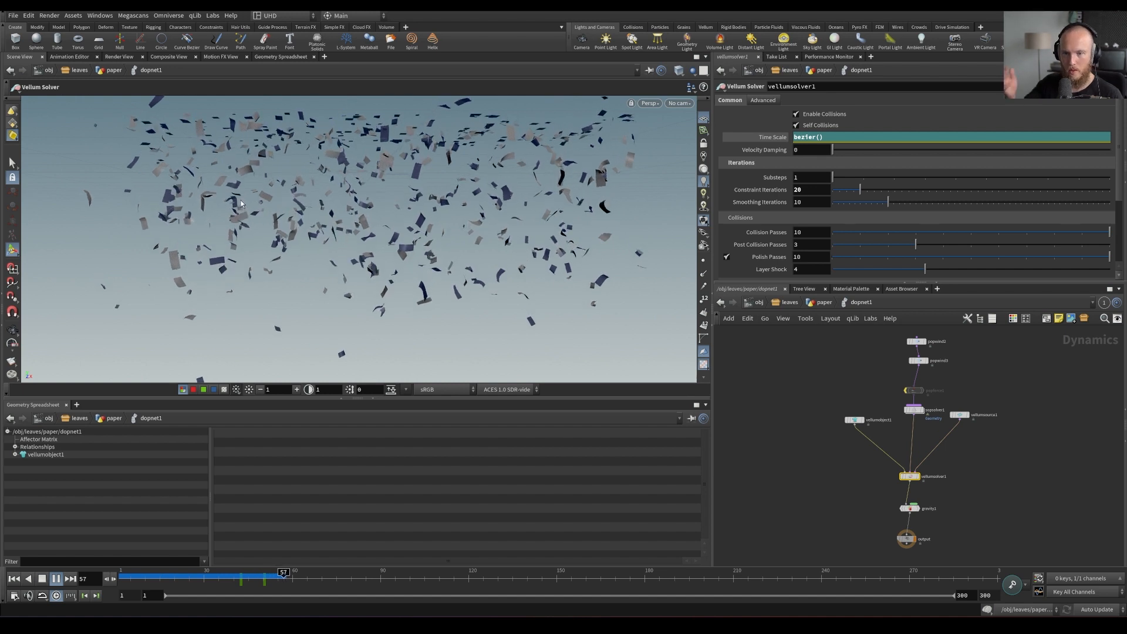
click(266, 580)
alt+right_drag(196, 197, 247, 227)
key(Up)
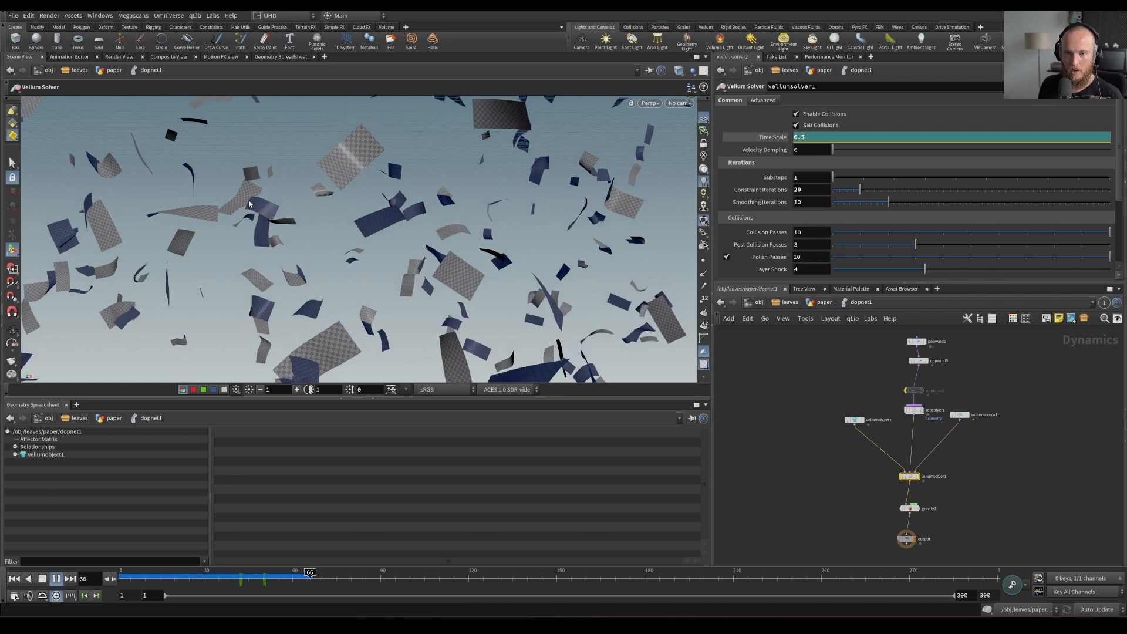
click(281, 581)
scroll(336, 257, down, 5)
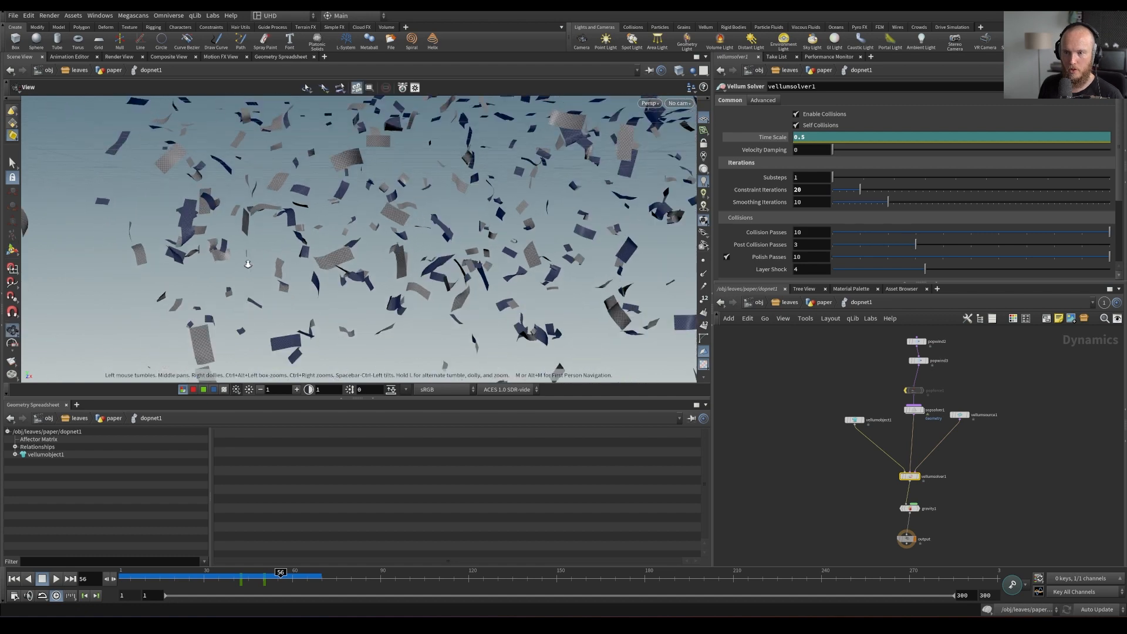
Bypass and delete the gravity1 node between vellumsolver1 and output
click(839, 384)
click(902, 510)
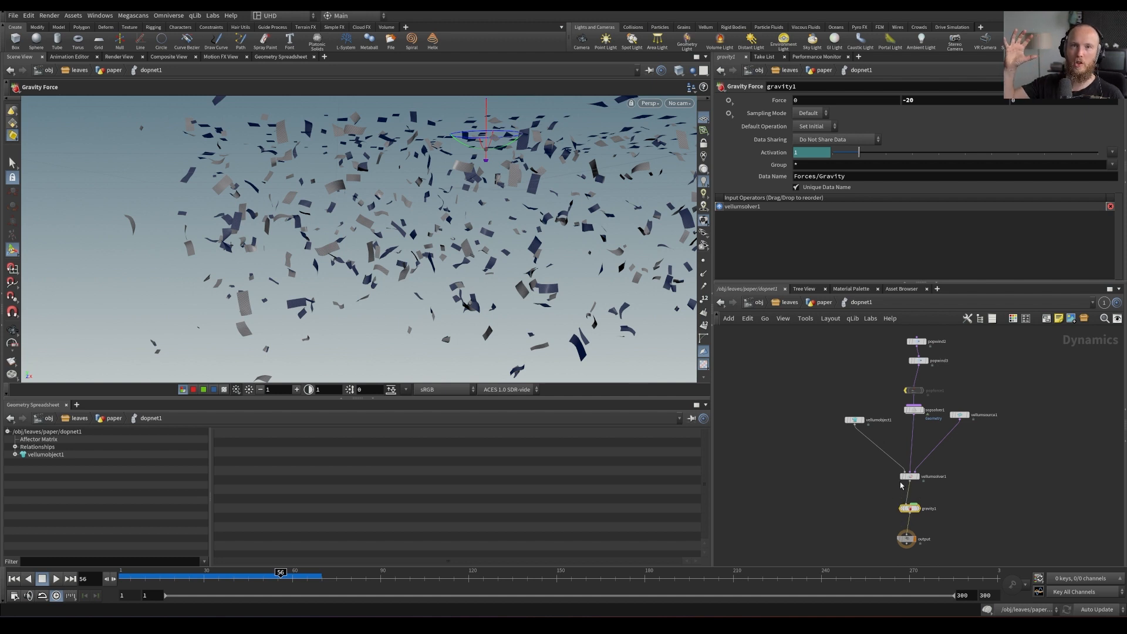
key(b)
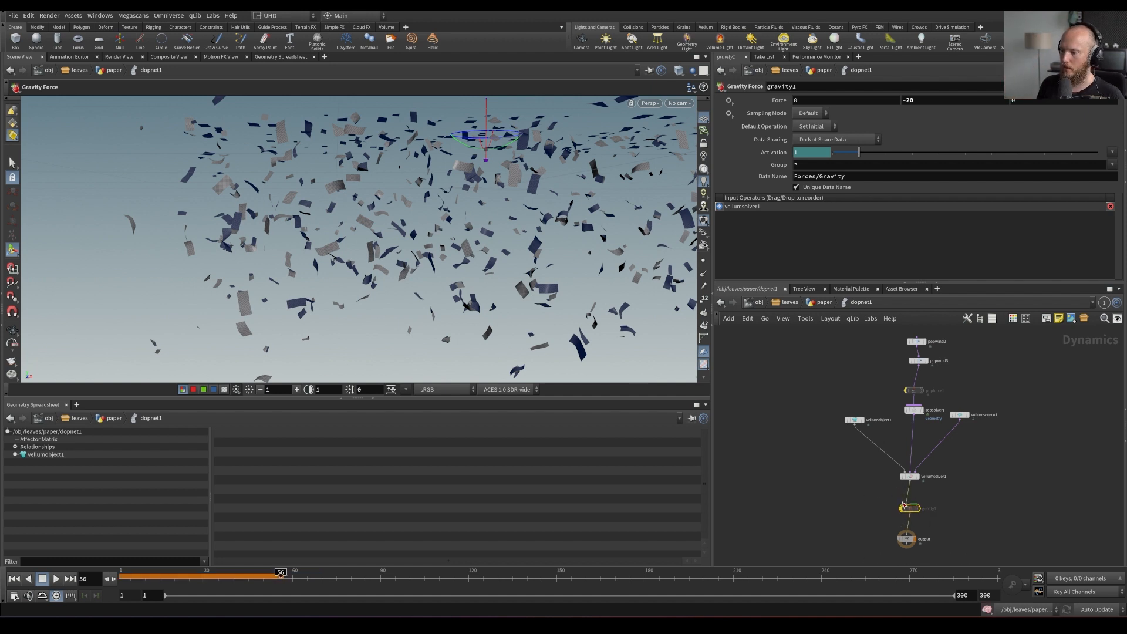
key(Delete)
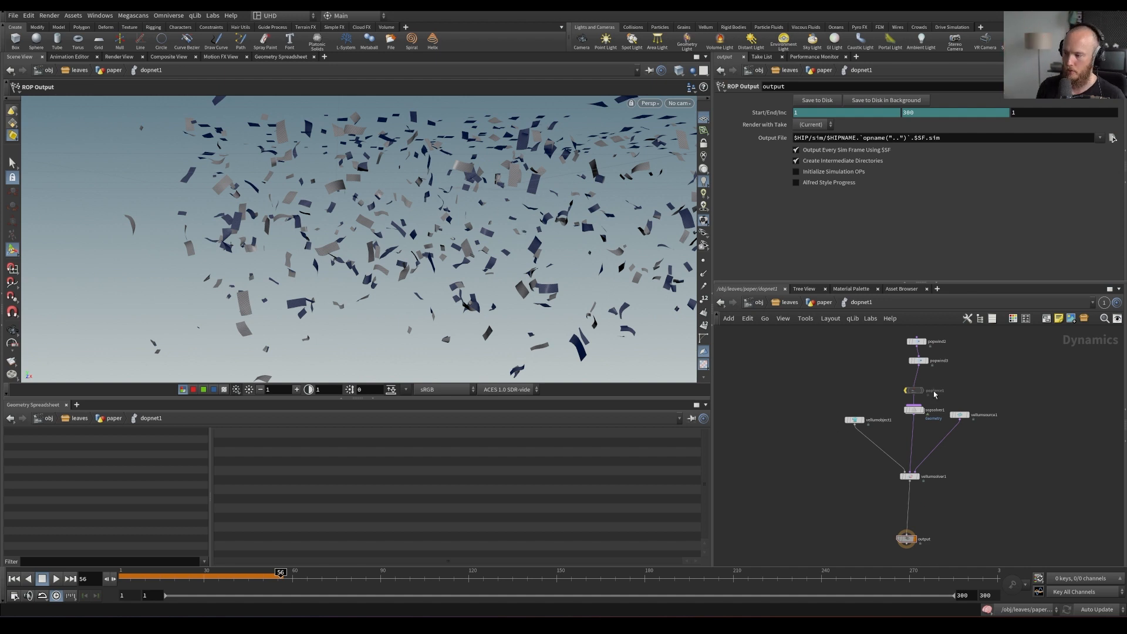
Nudge the popforce1 node up slightly and re-enable it
mouse_move(913, 391)
mouse_down()
mouse_move(910, 371)
mouse_move(913, 385)
mouse_up()
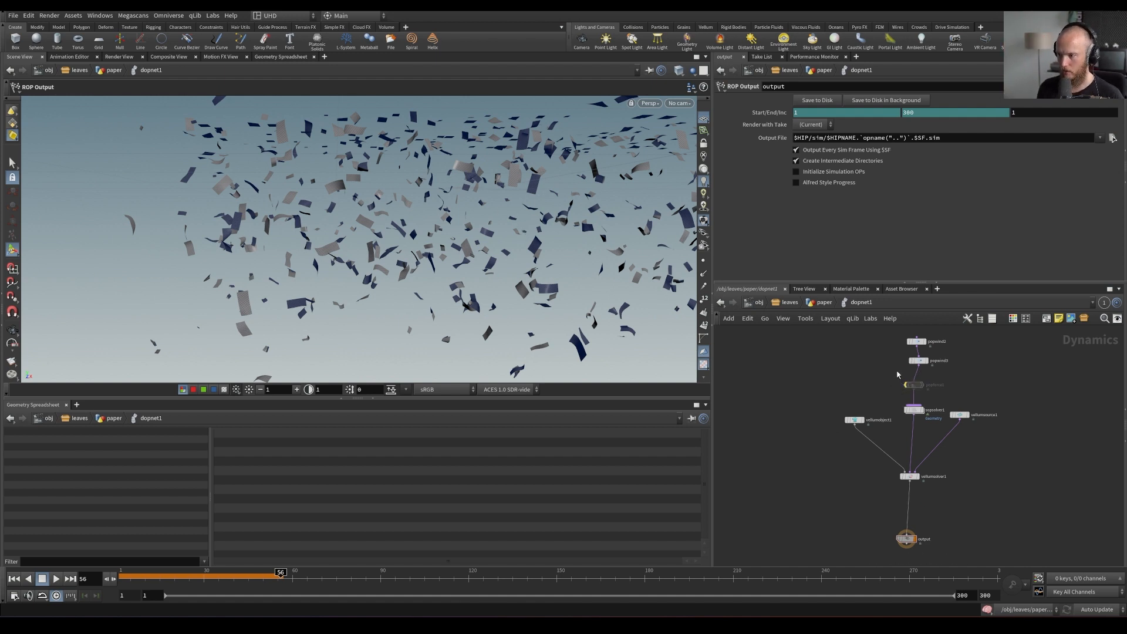
click(913, 385)
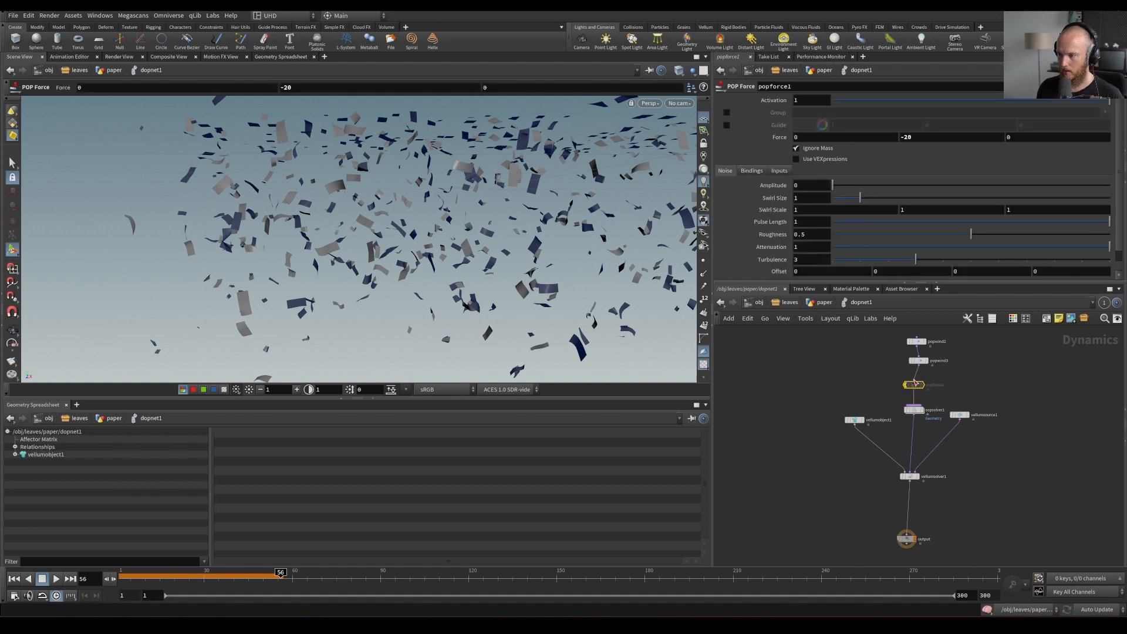
click(901, 374)
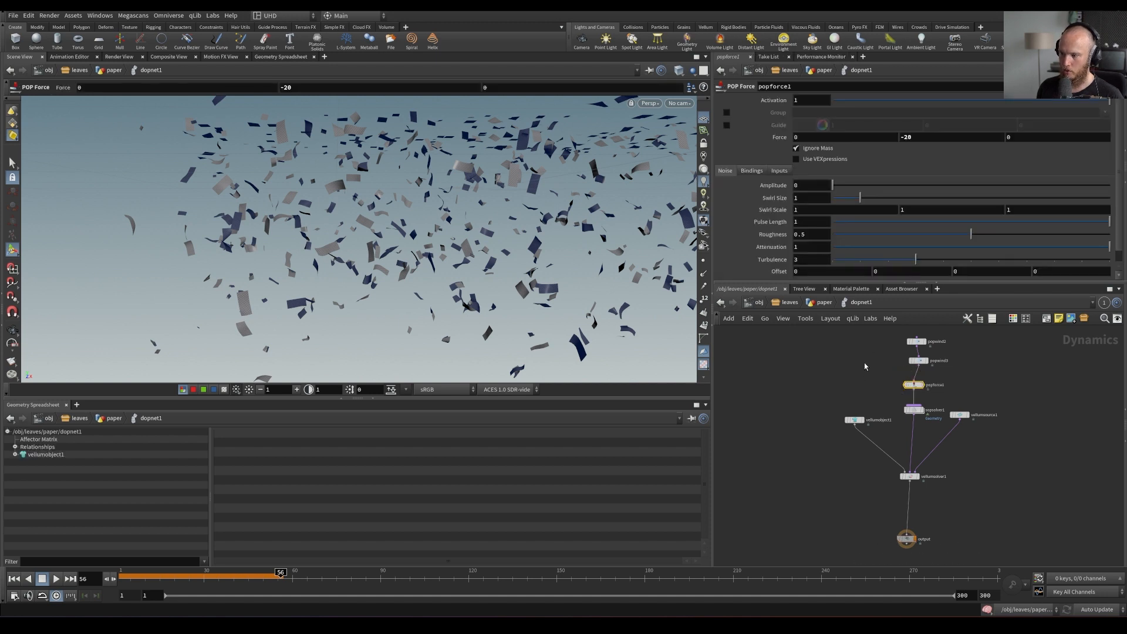
Return to the first frame, leave the leaves network and open dopnet1 in geo1 of the Examples subnetwork
key(ctrl+Up)
key(u)
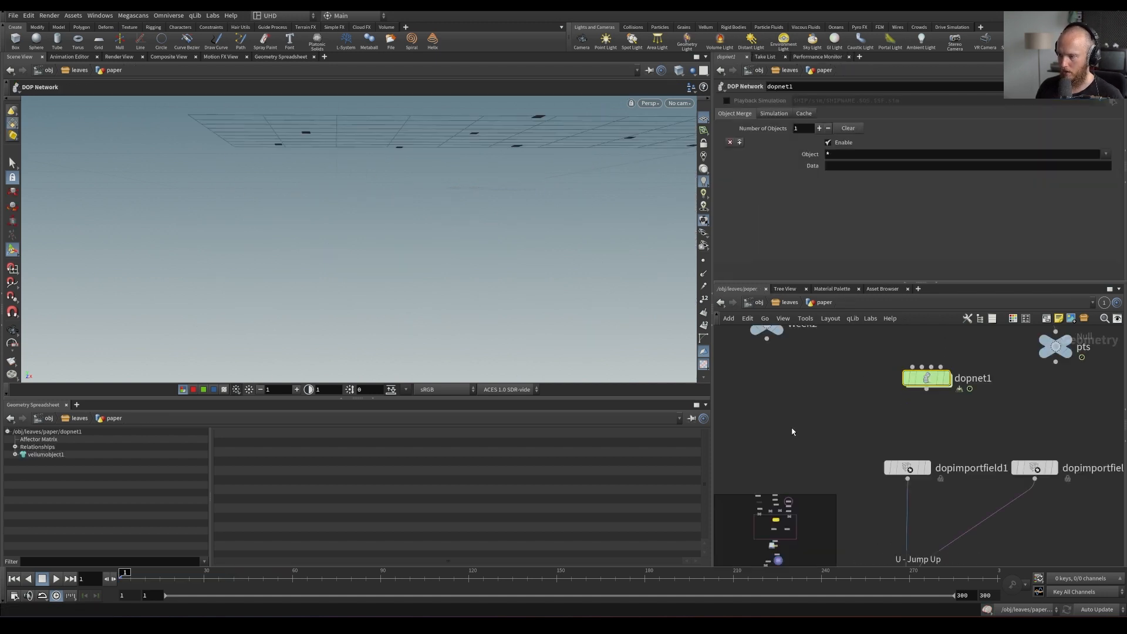
scroll(840, 420, down, 5)
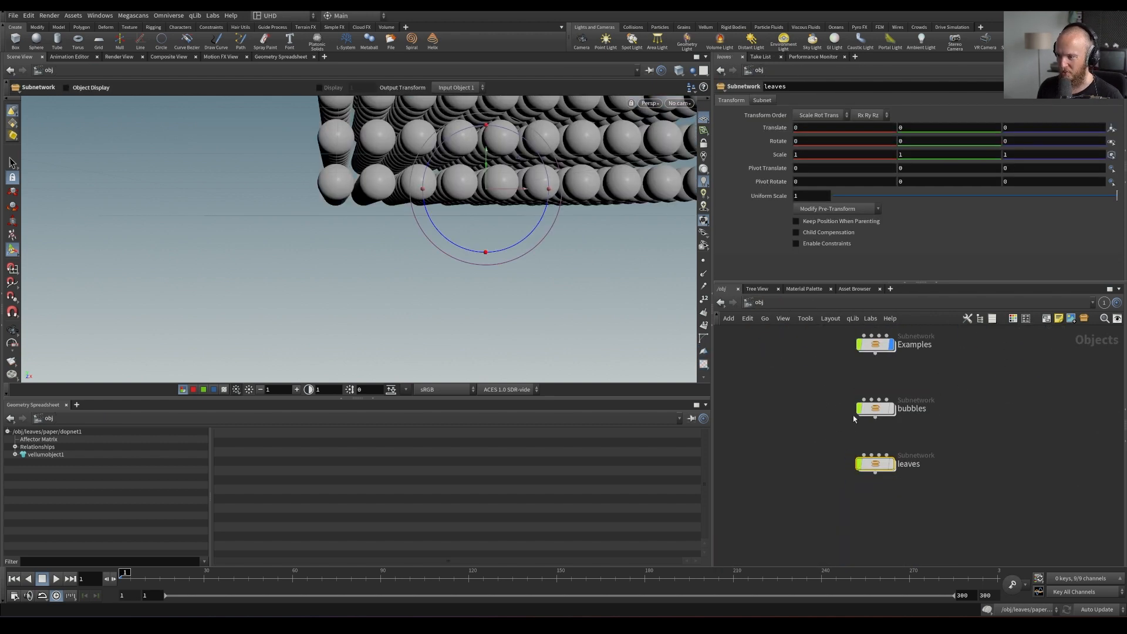
click(901, 503)
key(Up)
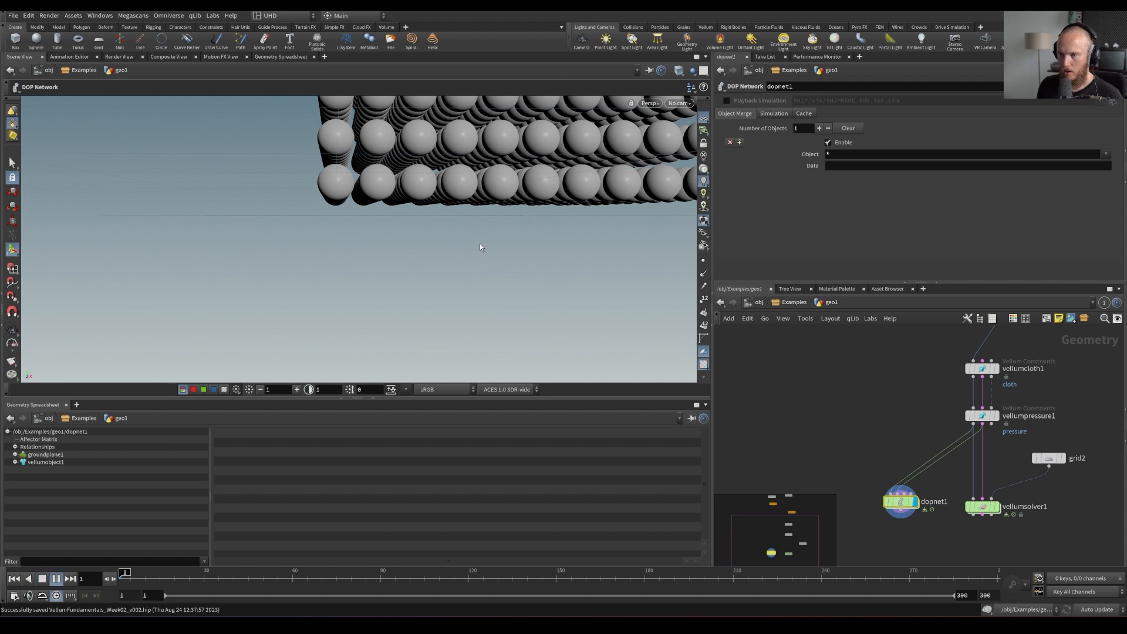
double_click(901, 502)
Play the stacked-sphere simulation while viewing the whole stack above the ground plane, and rewind to the first frame
key(Up)
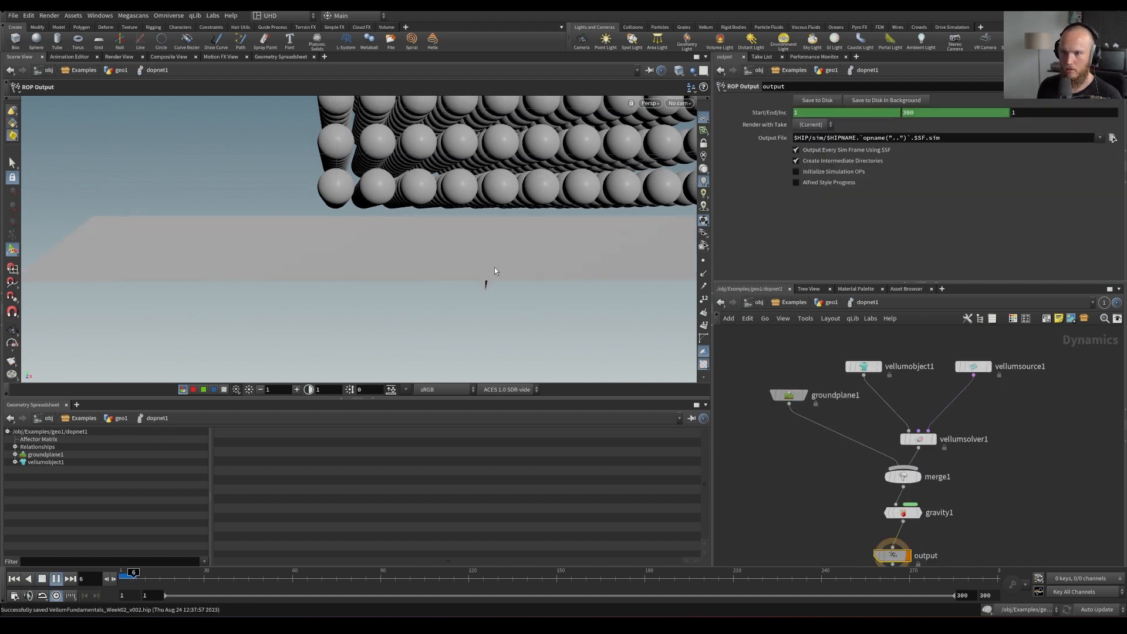
key(Up)
alt+right_drag(468, 231, 386, 289)
alt+drag(386, 288, 485, 282)
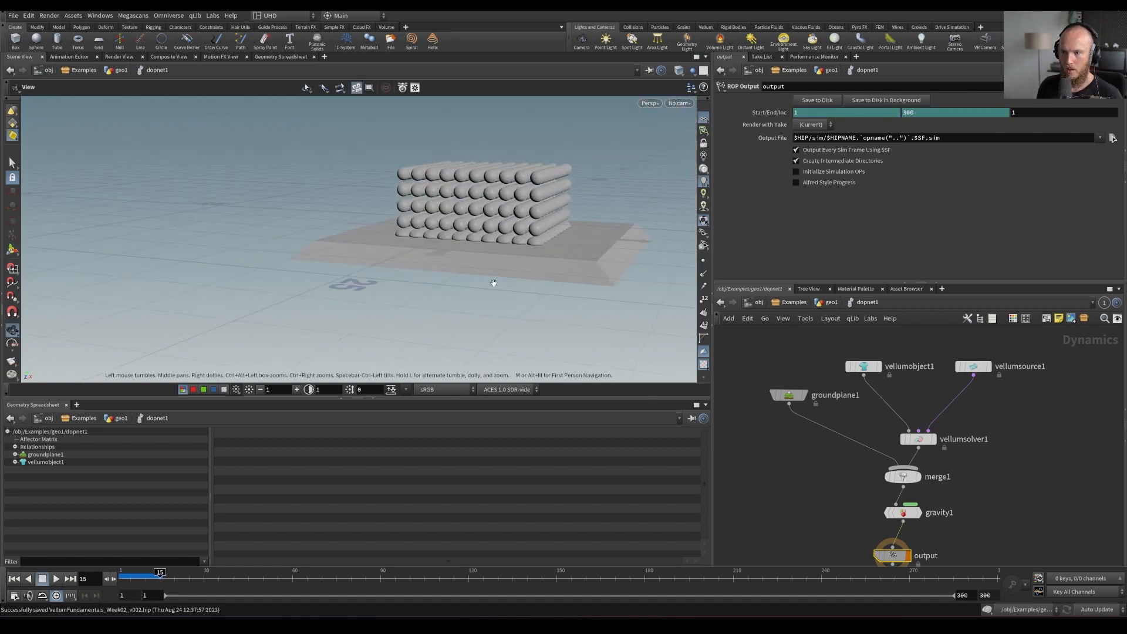
key(ctrl+Up)
Go back up to geo1 and feed vellumcloth1 with the single sphere instead of the copies from copytopoints1
key(u)
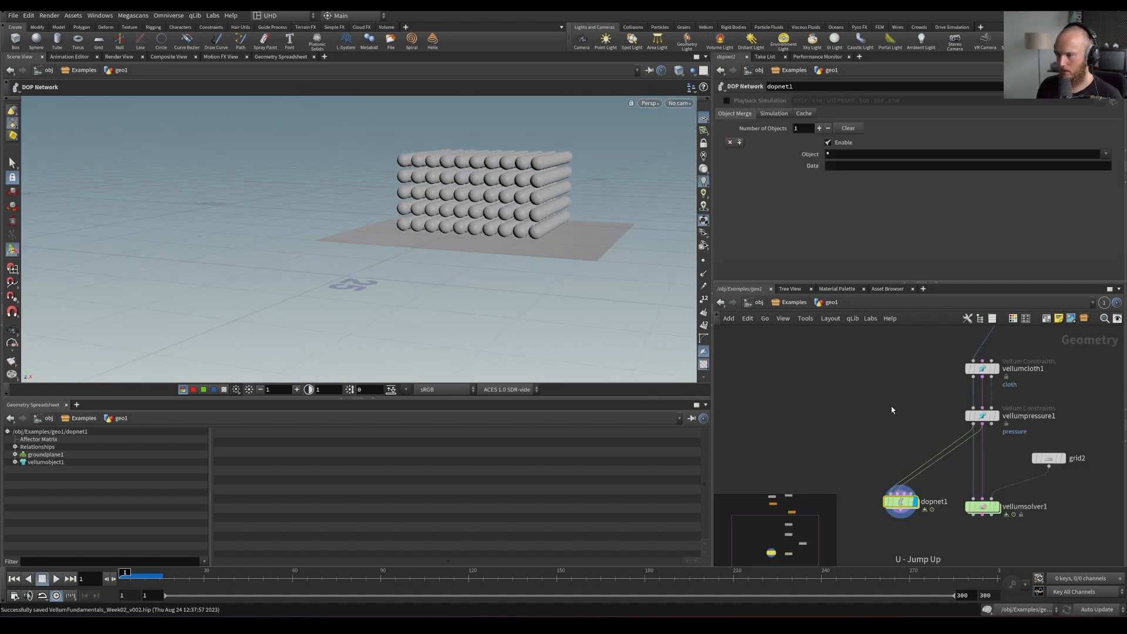
scroll(881, 411, up, 2)
scroll(913, 446, up, 2)
middle_drag(1016, 319, 880, 365)
click(861, 456)
middle_drag(831, 454, 909, 372)
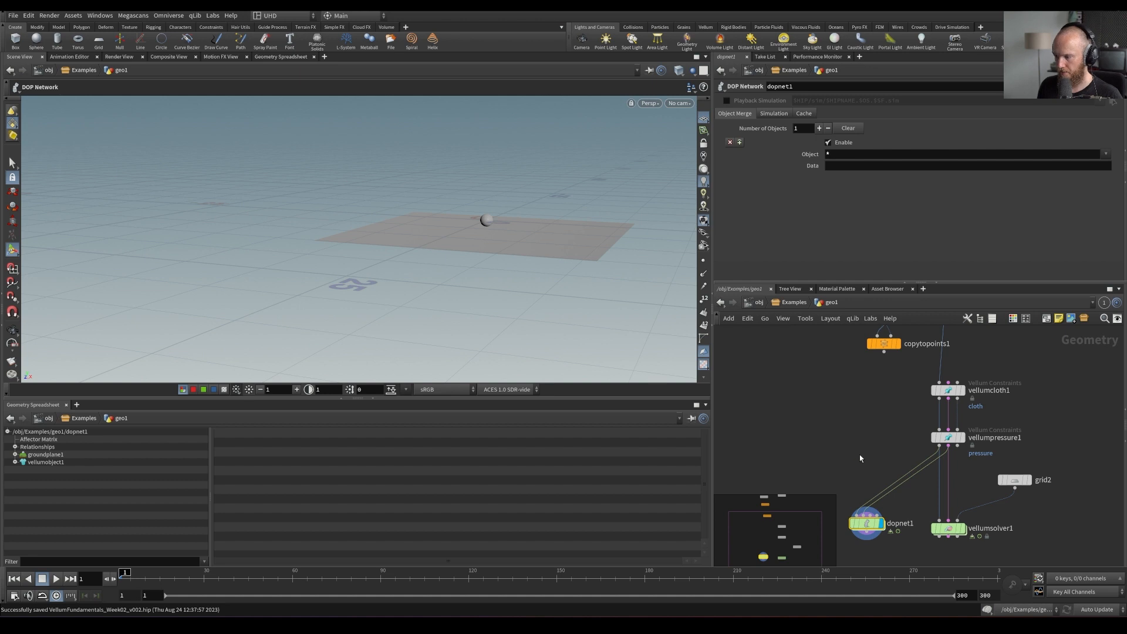
Add a Null on the geometry output of vellumpressure1 and rename it GEO
key(Tab)
text(null)
key(Return)
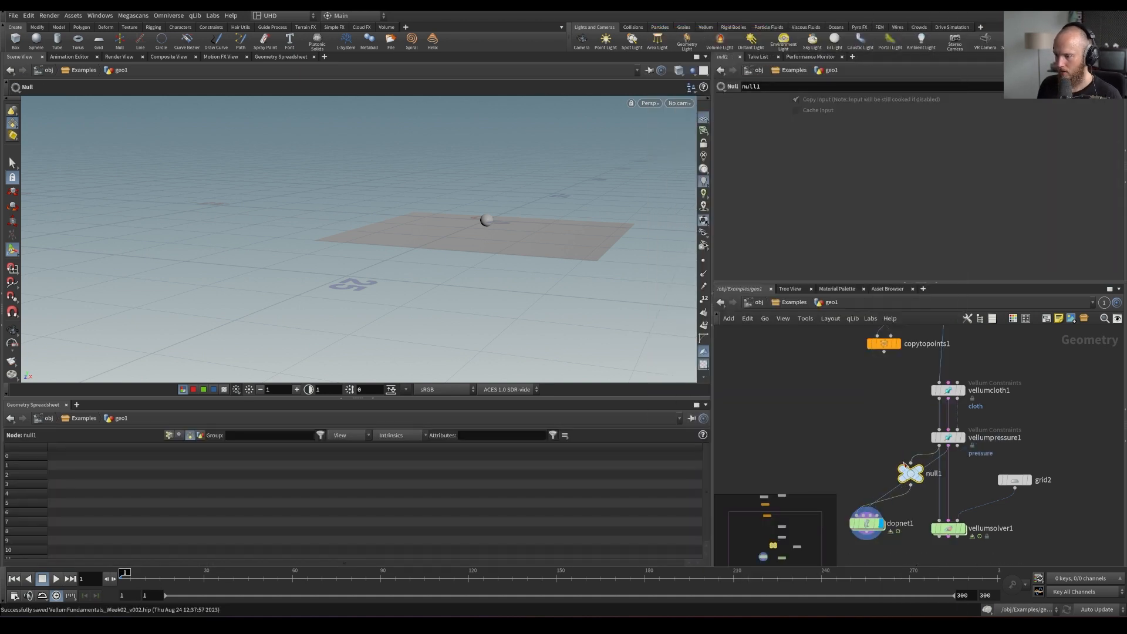
click(909, 473)
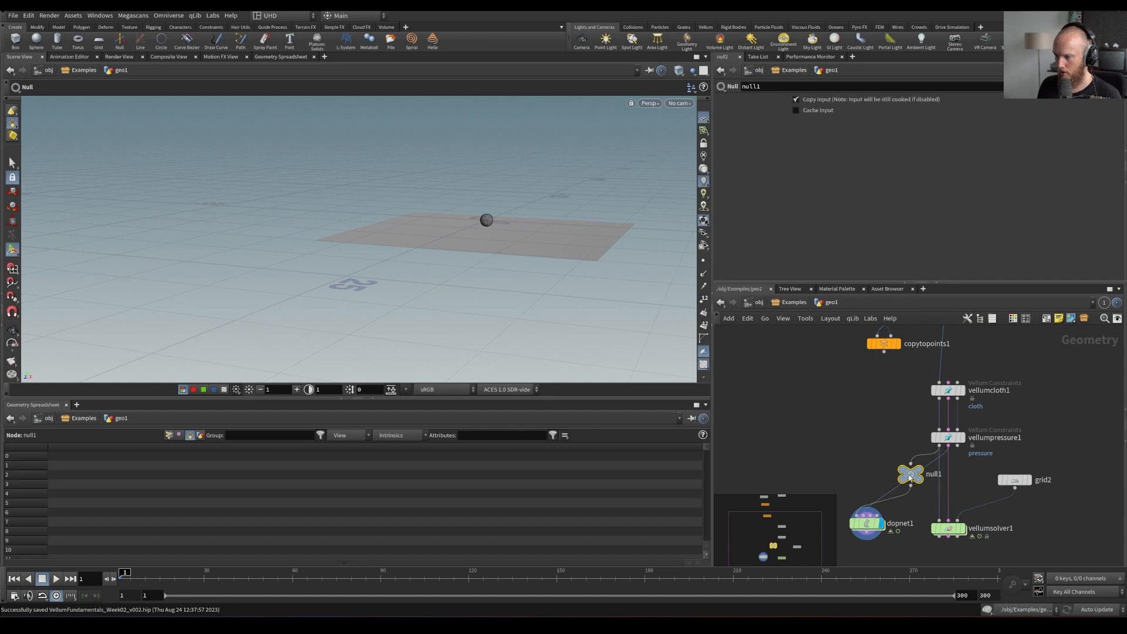
drag(909, 475, 871, 453)
double_click(904, 456)
double_click(907, 459)
key(Return)
Duplicate the GEO null onto vellumpressure1's constraint output and rename the copy CON
key(ctrl+c)
key(ctrl+v)
double_click(920, 488)
text(CON)
key(Return)
Save the scene and cut the wire running from the GEO null to dopnet1
key(ctrl+s)
key(y)
drag(854, 487, 938, 465)
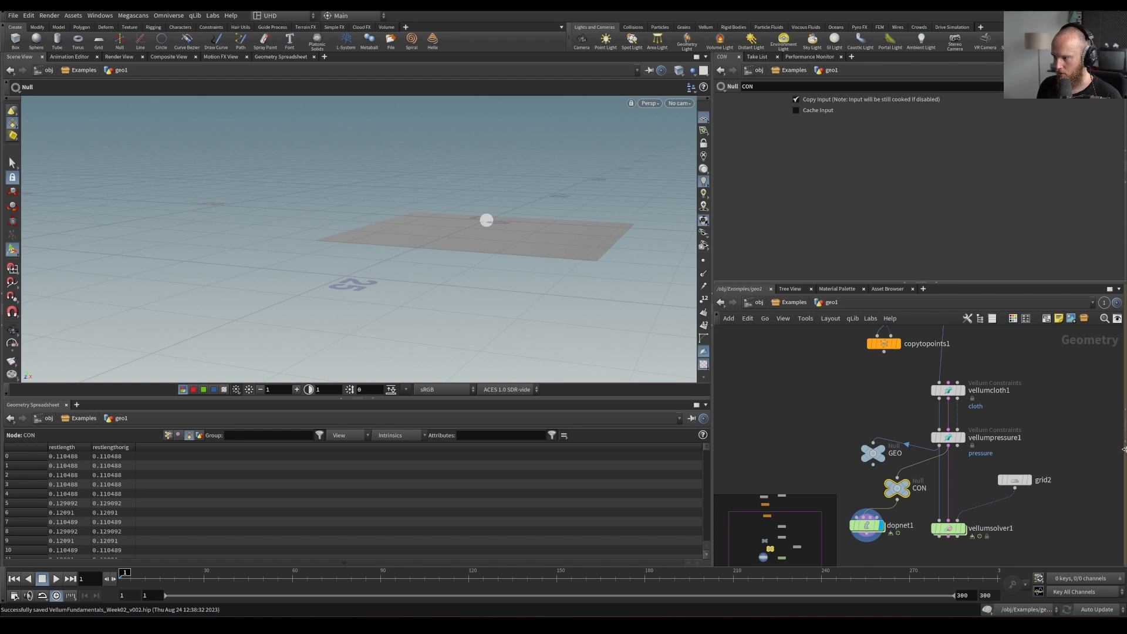
Split the parameter and network panes to add a second pair beside them, and widen this area by narrowing the viewport
key(alt+[)
key(alt+[)
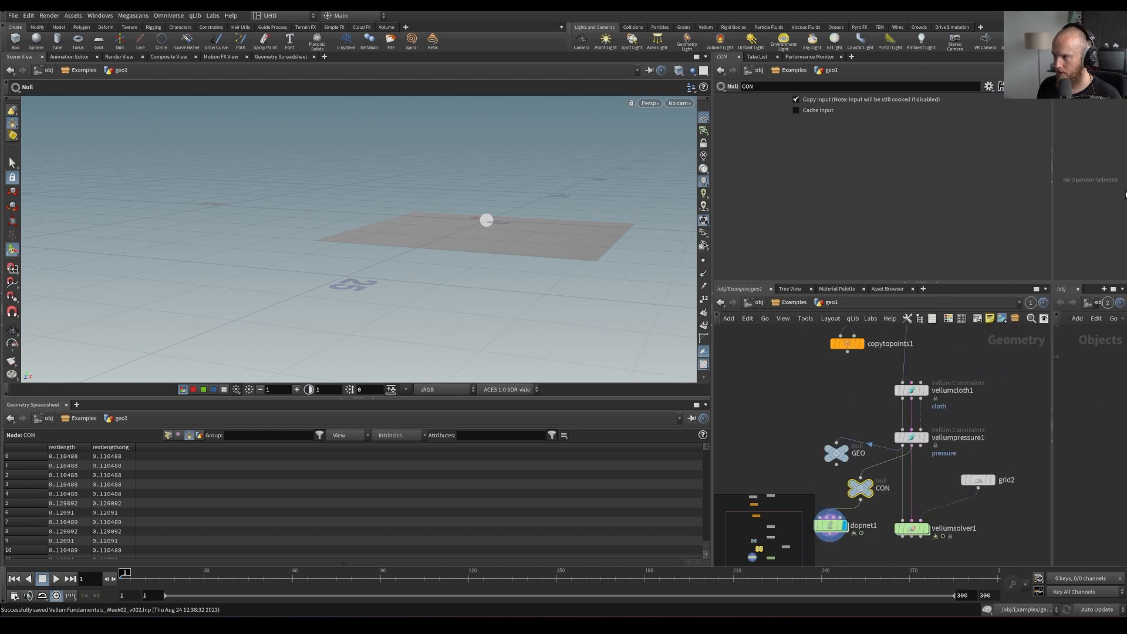
drag(709, 451, 598, 452)
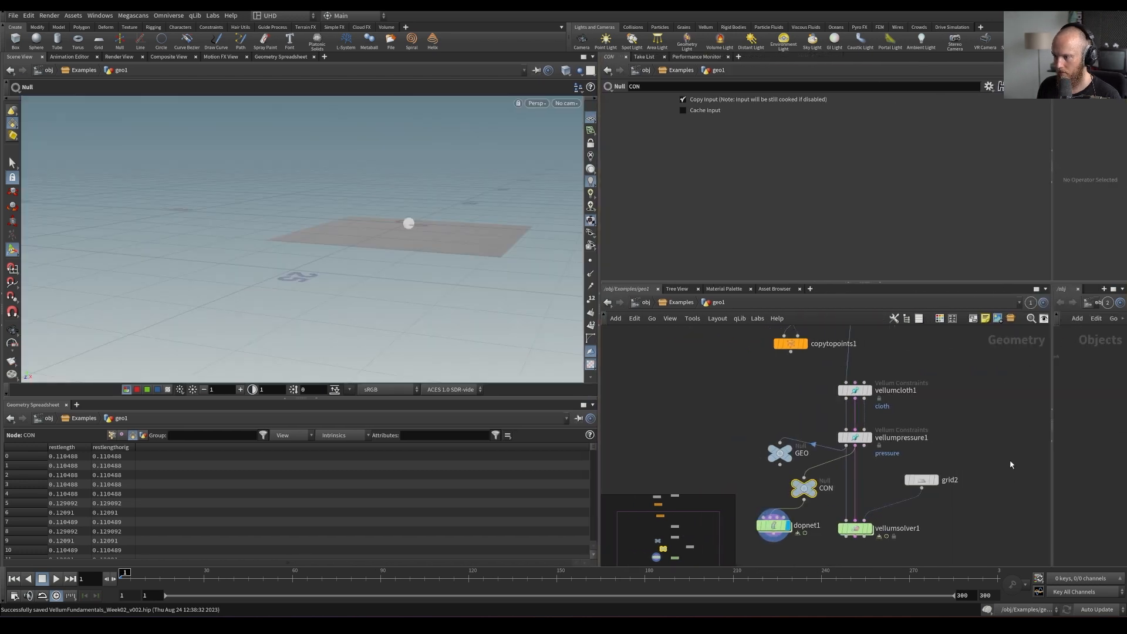
Widen the second network and parameter panes, and open the inside of dopnet1 in that second network
drag(1053, 460, 931, 460)
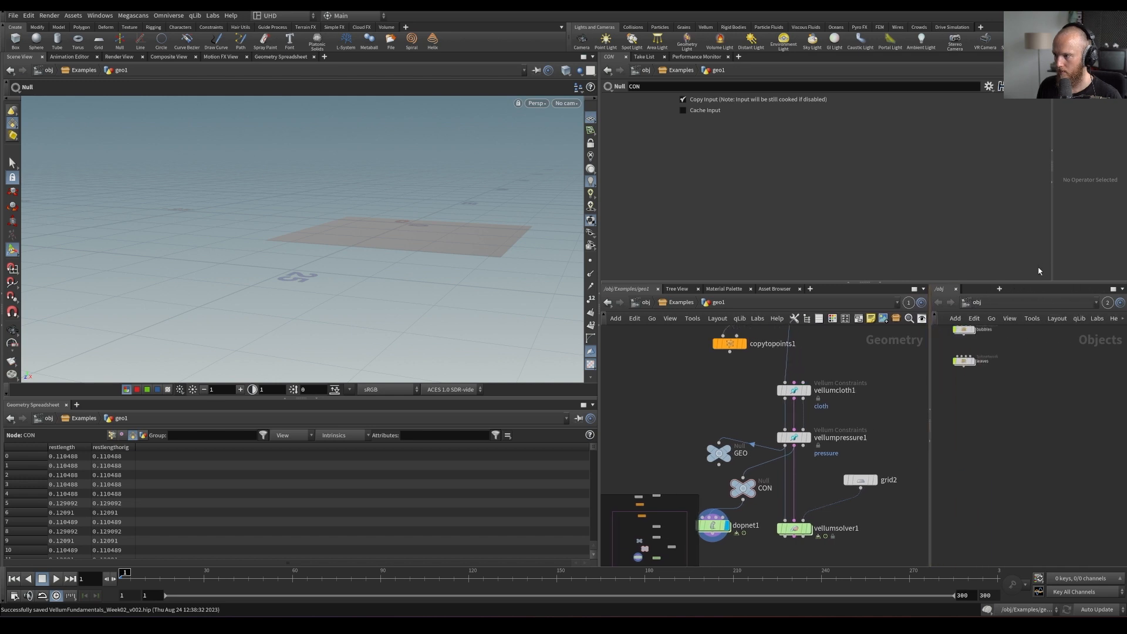
drag(1051, 266, 933, 269)
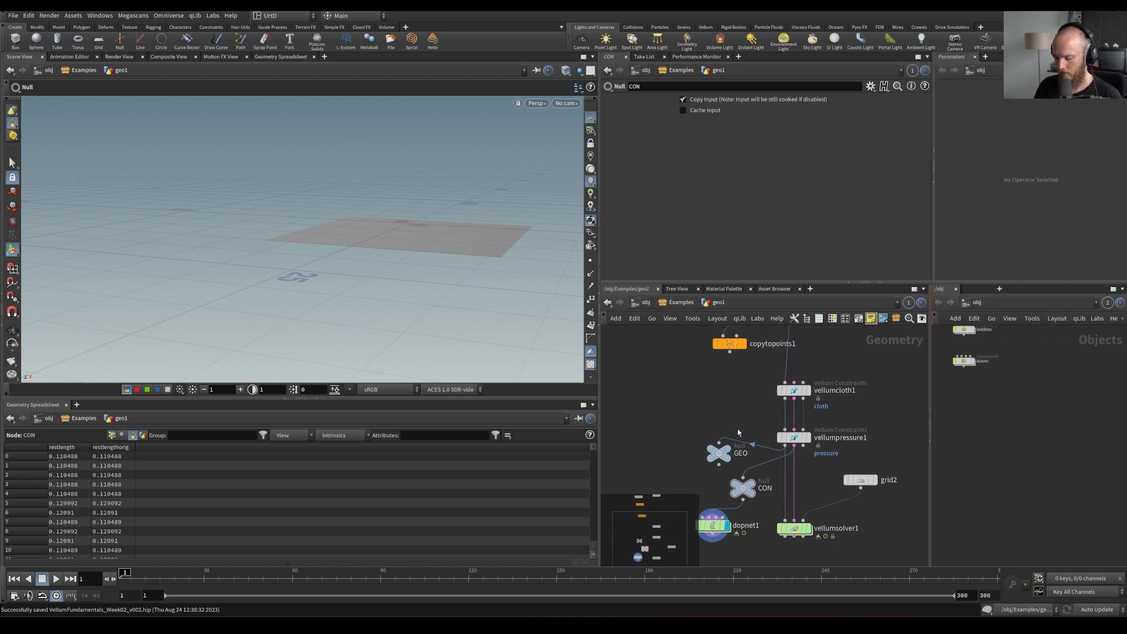
key(ctrl+1)
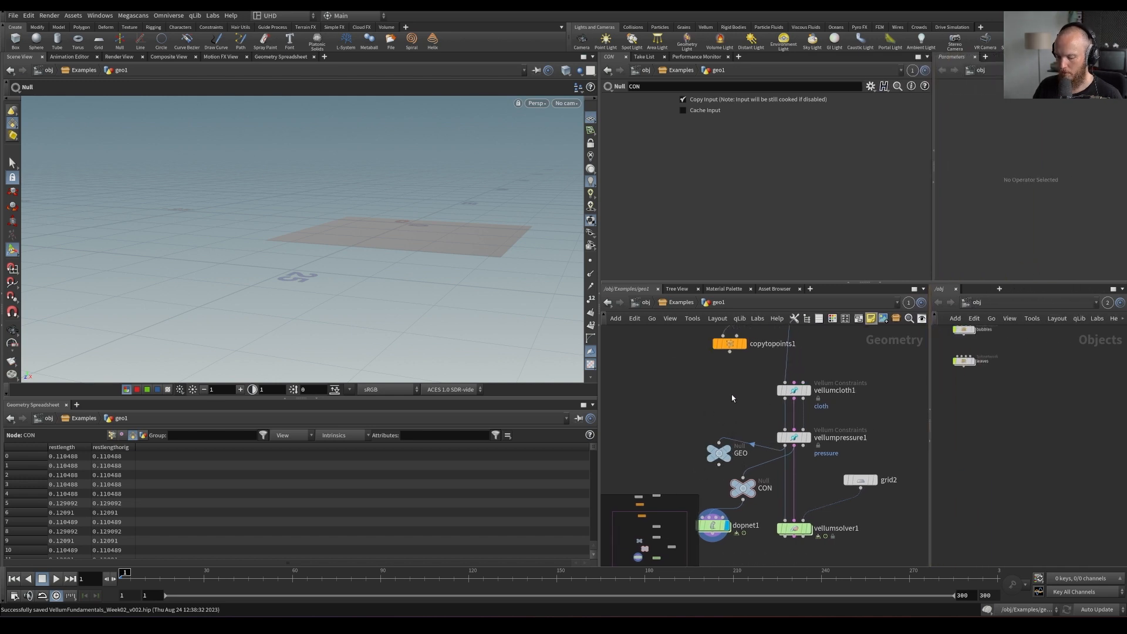
key(ctrl+2)
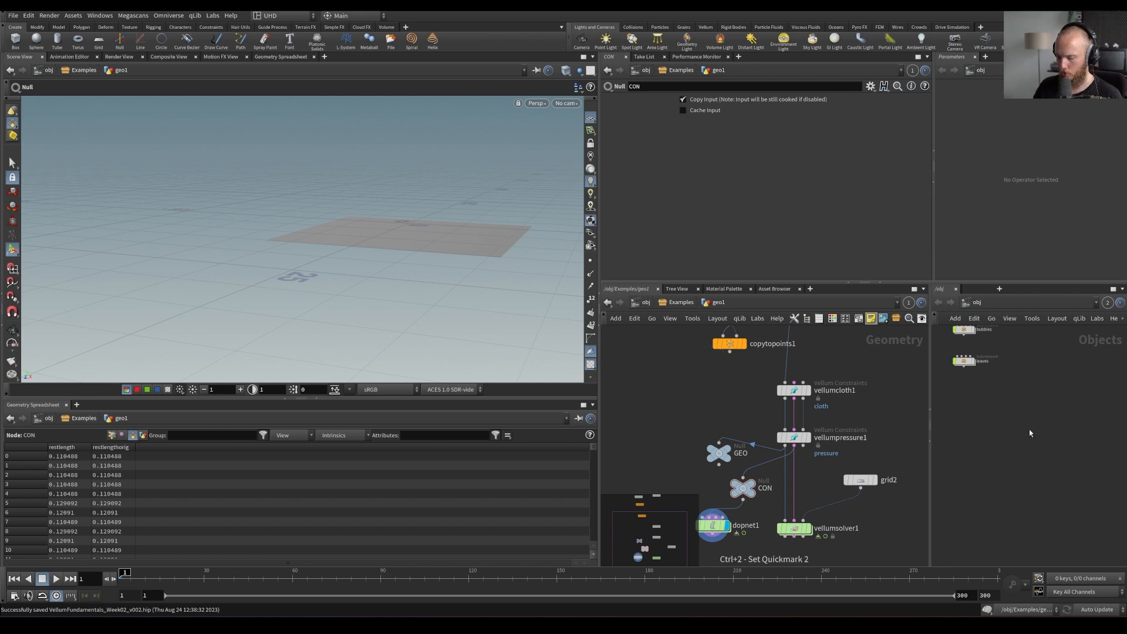
key(3)
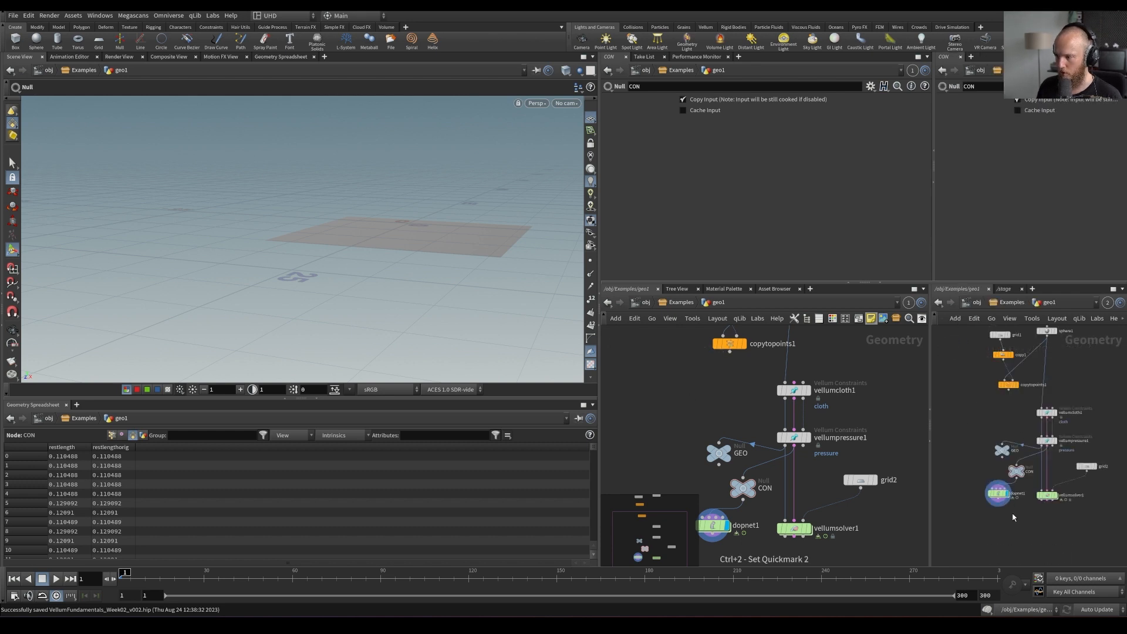
mouse_move(996, 492)
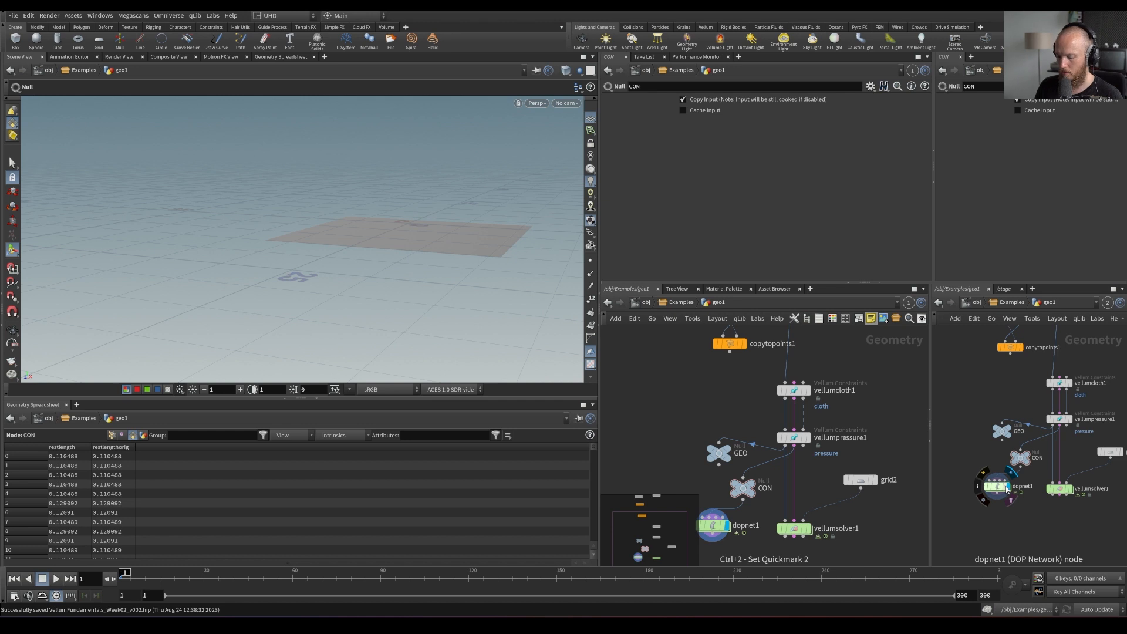
double_click(1005, 488)
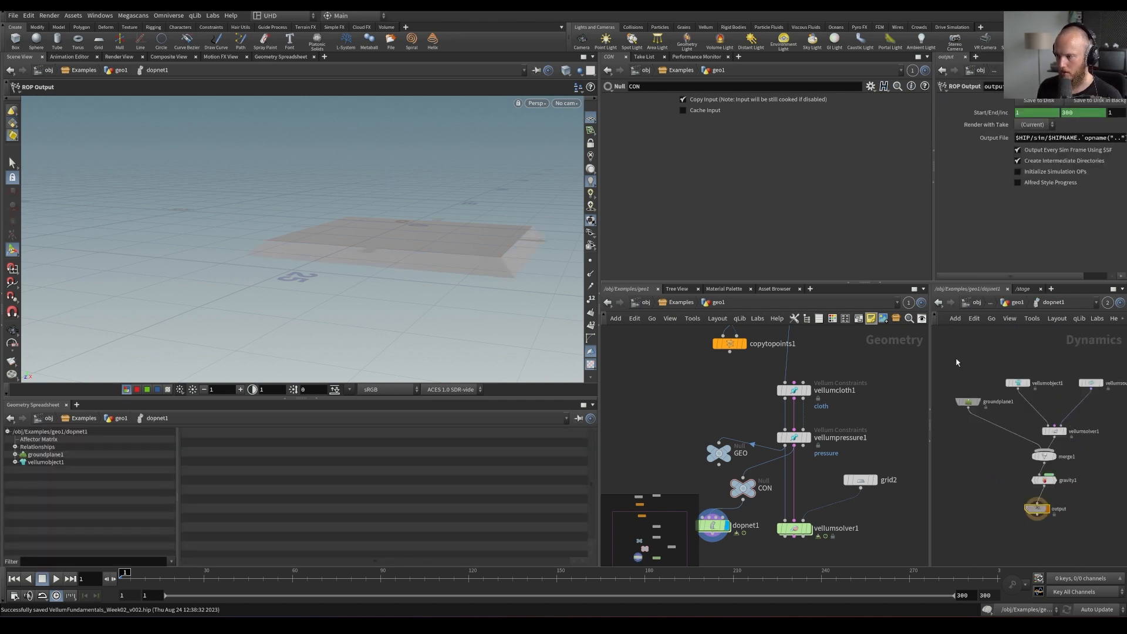
On vellumsource1, reference GEO as the SOP Path and CON as the Constraint SOP Path, with Emission Type set to Instance on Points
click(1090, 383)
drag(720, 452, 1033, 157)
drag(743, 488, 1028, 180)
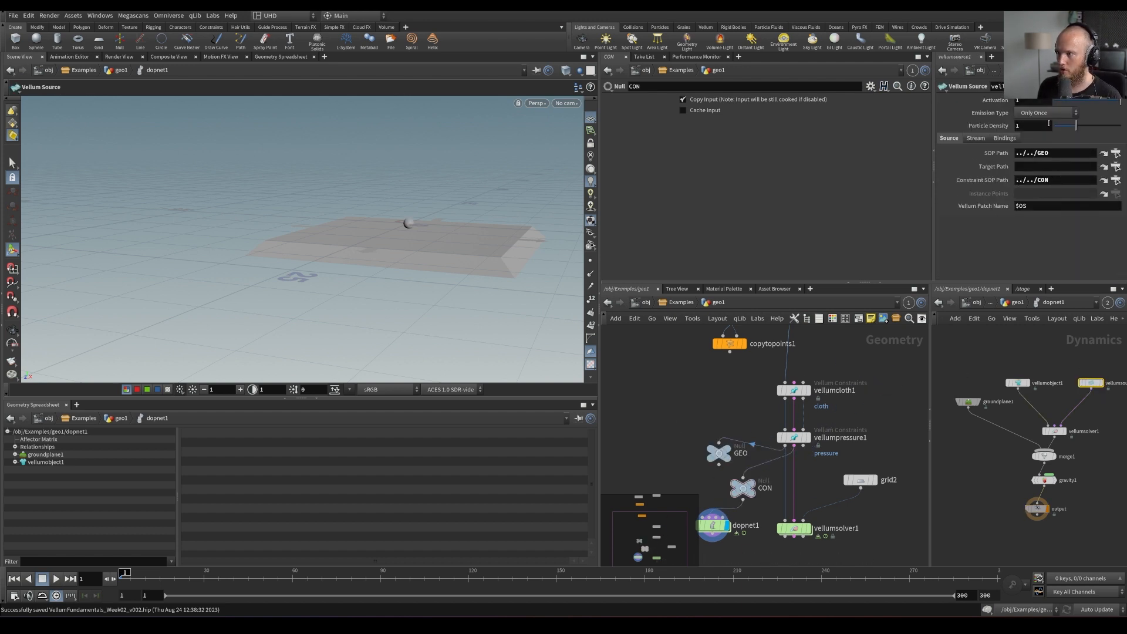
click(1034, 113)
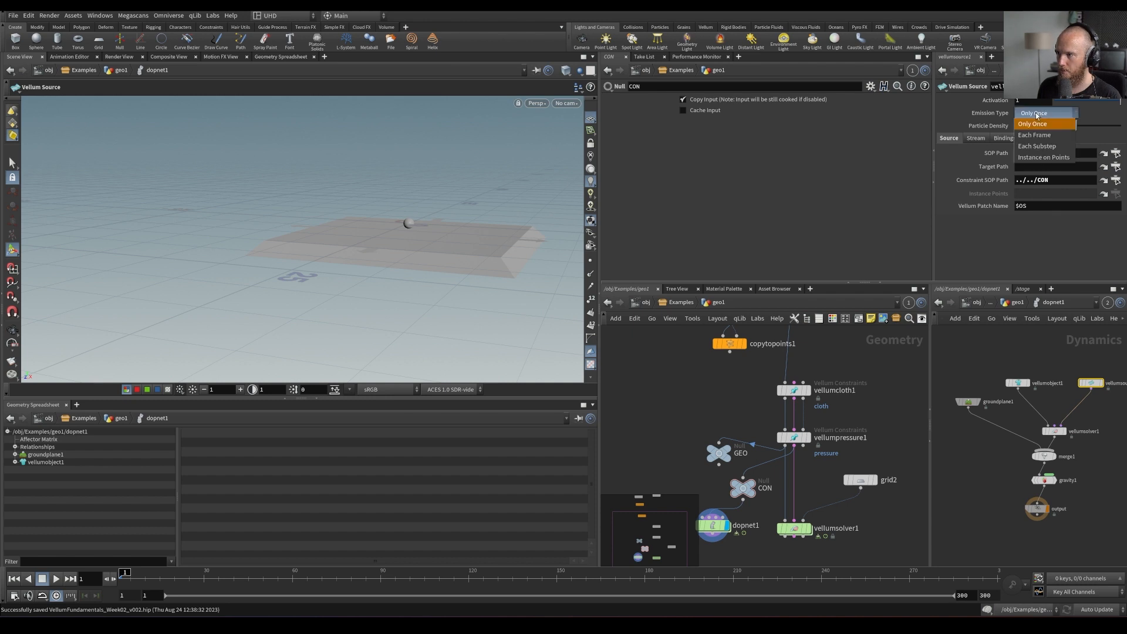
click(1042, 157)
Add a Null below copytopoints1, wire it to that node's output and display it
middle_drag(720, 331, 709, 461)
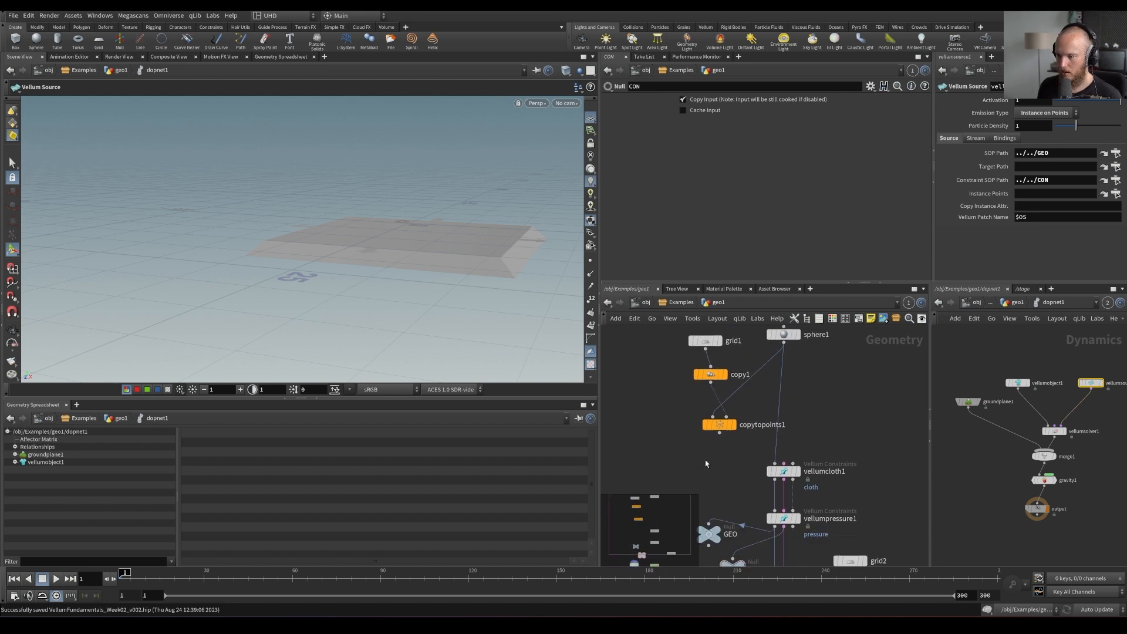
key(Tab)
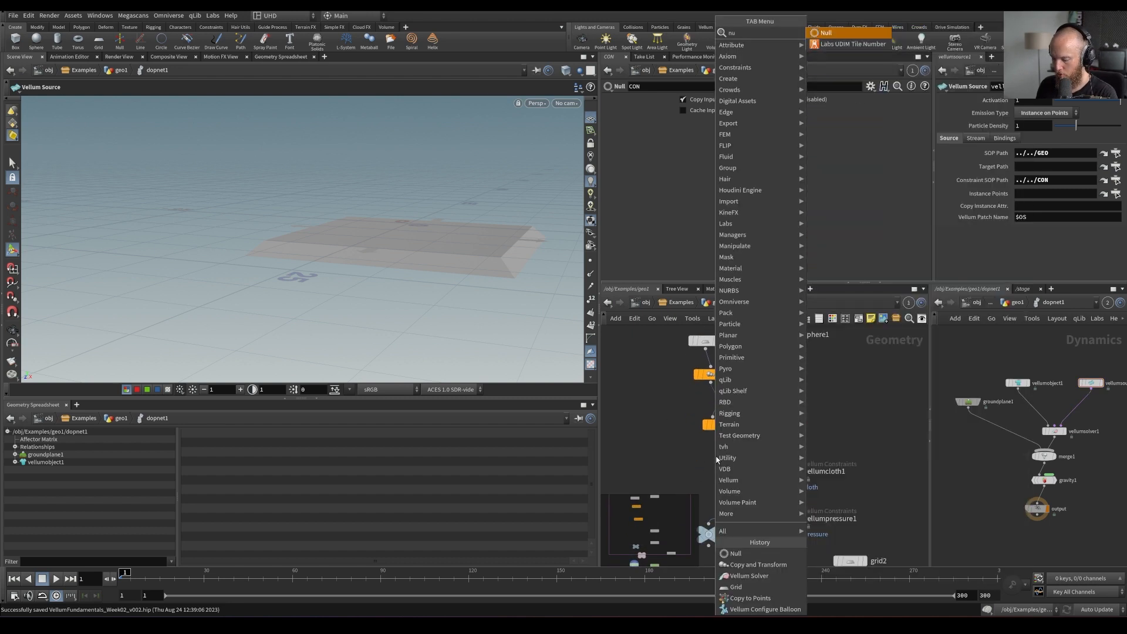
click(833, 38)
click(717, 480)
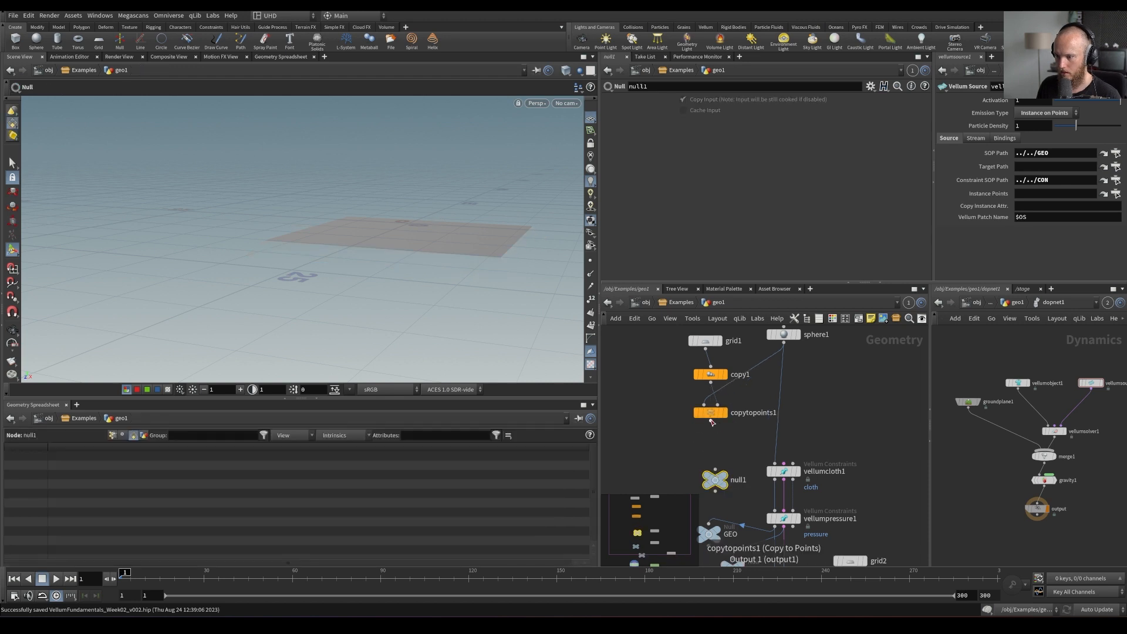
drag(716, 480, 712, 467)
click(722, 468)
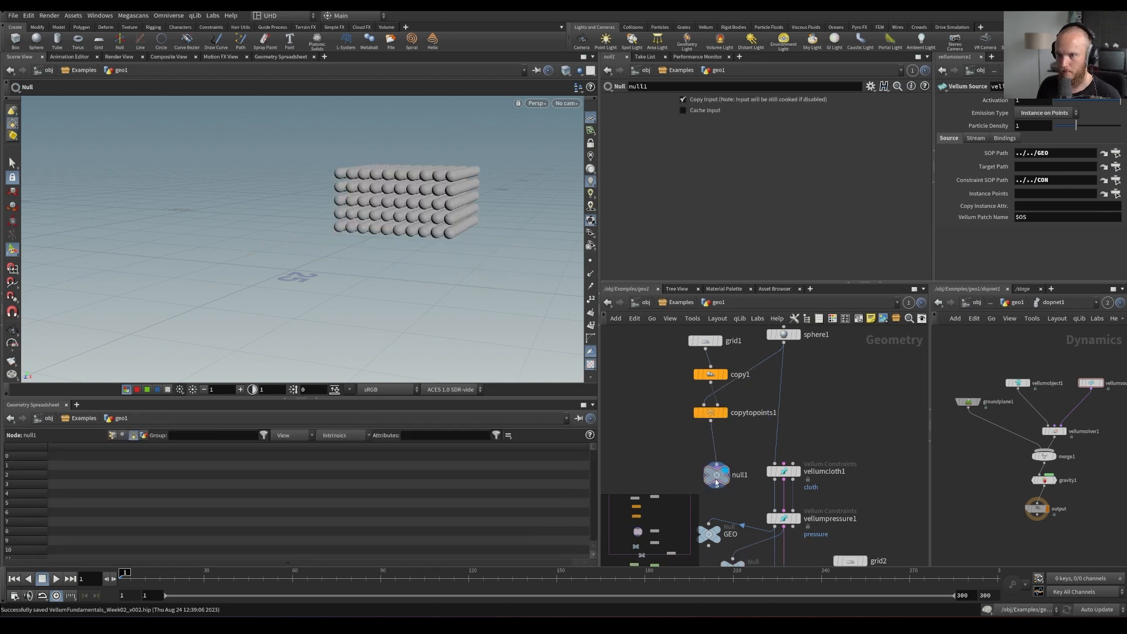
Feed an Add node with one point at the origin into copytopoints1 in place of sphere1
key(Tab)
text(add)
key(Return)
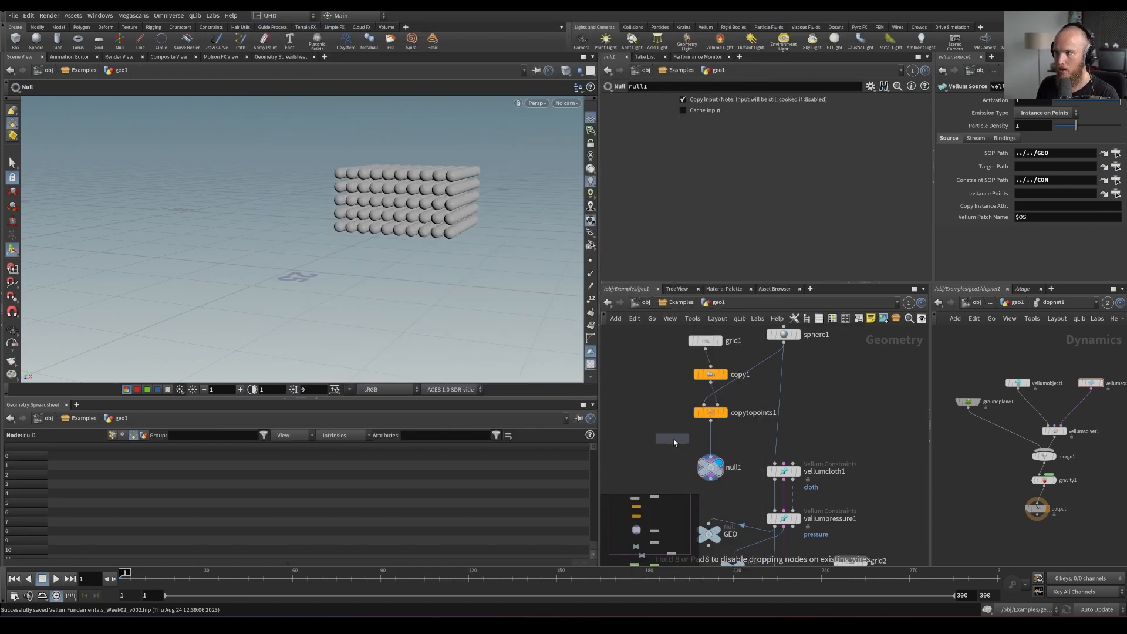
click(665, 447)
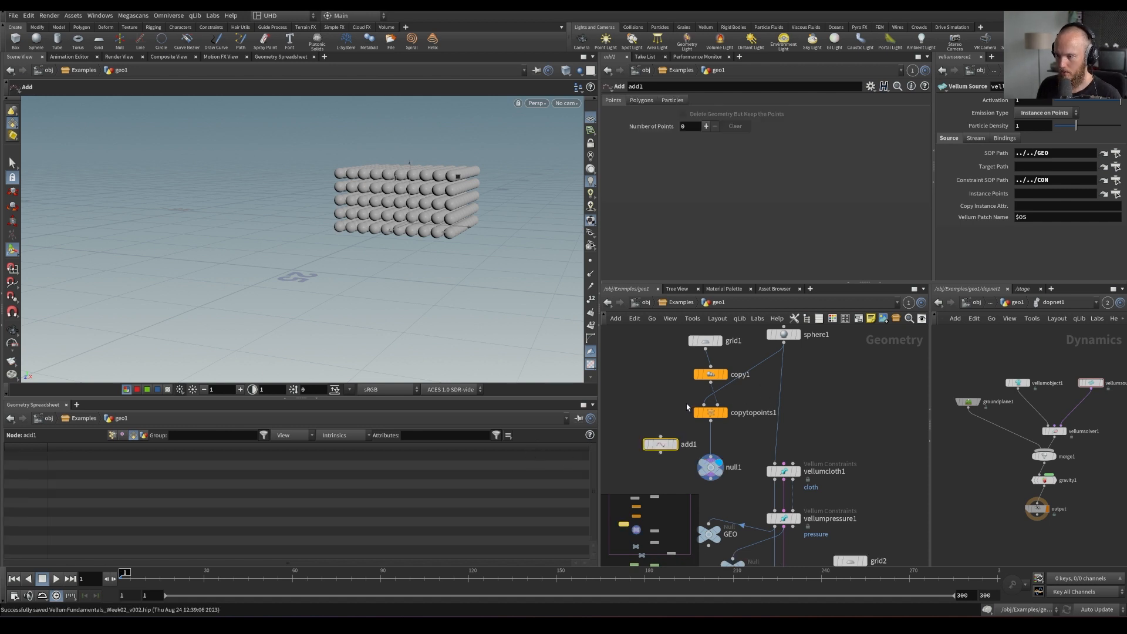
drag(660, 445, 769, 359)
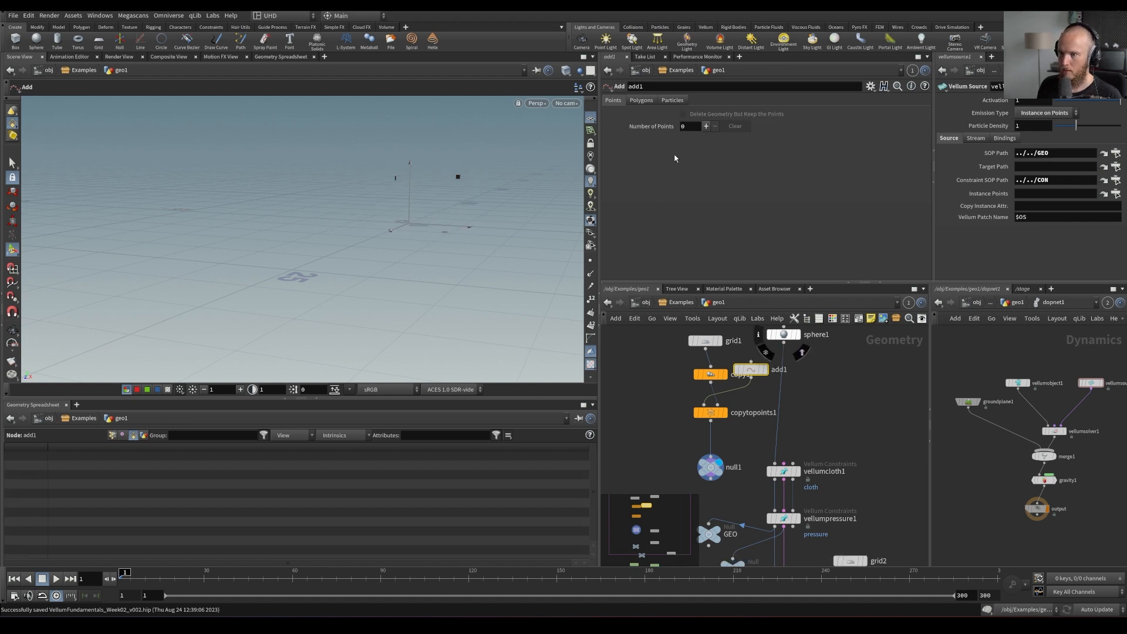
click(706, 127)
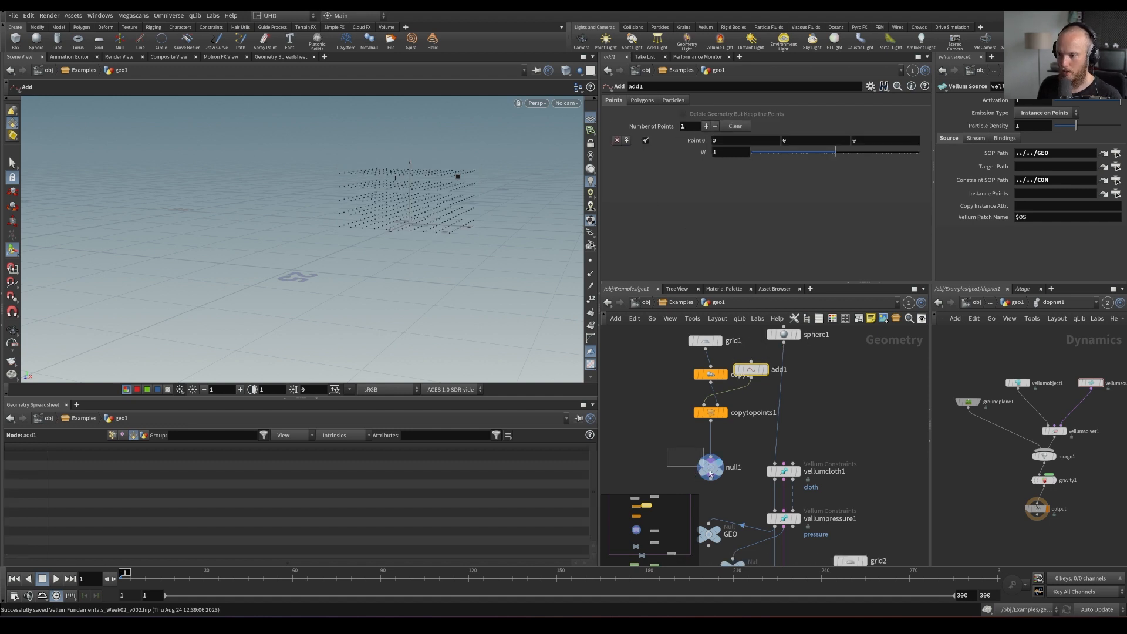
Rename the null below copytopoints1 as PTS and reference it as vellumsource1's Instance Points
double_click(733, 467)
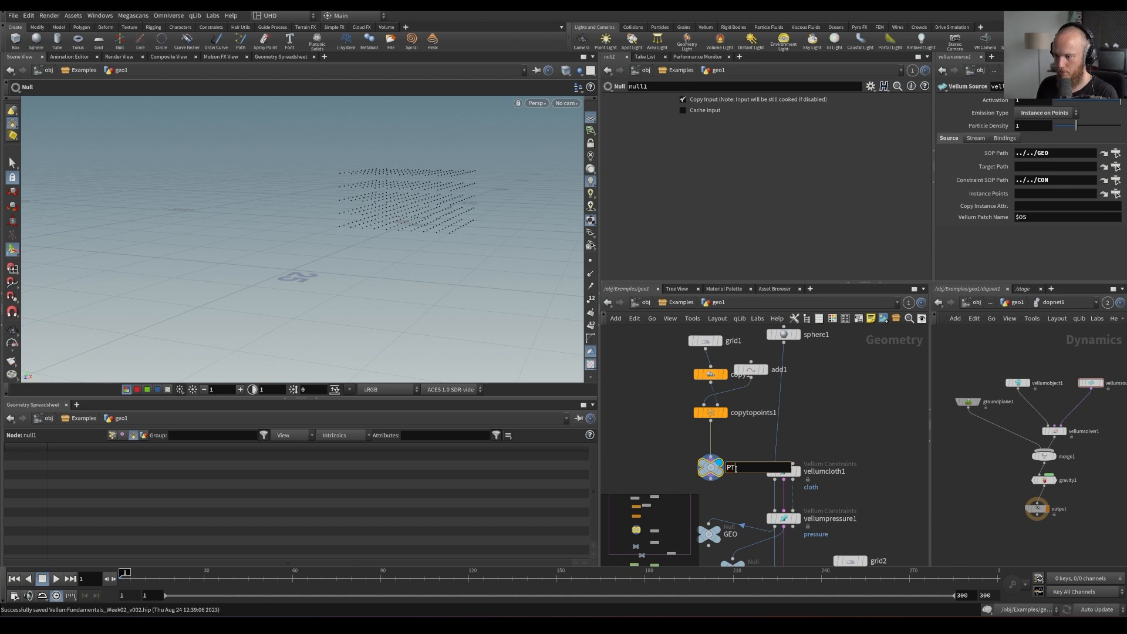
key(Return)
drag(723, 462, 1038, 193)
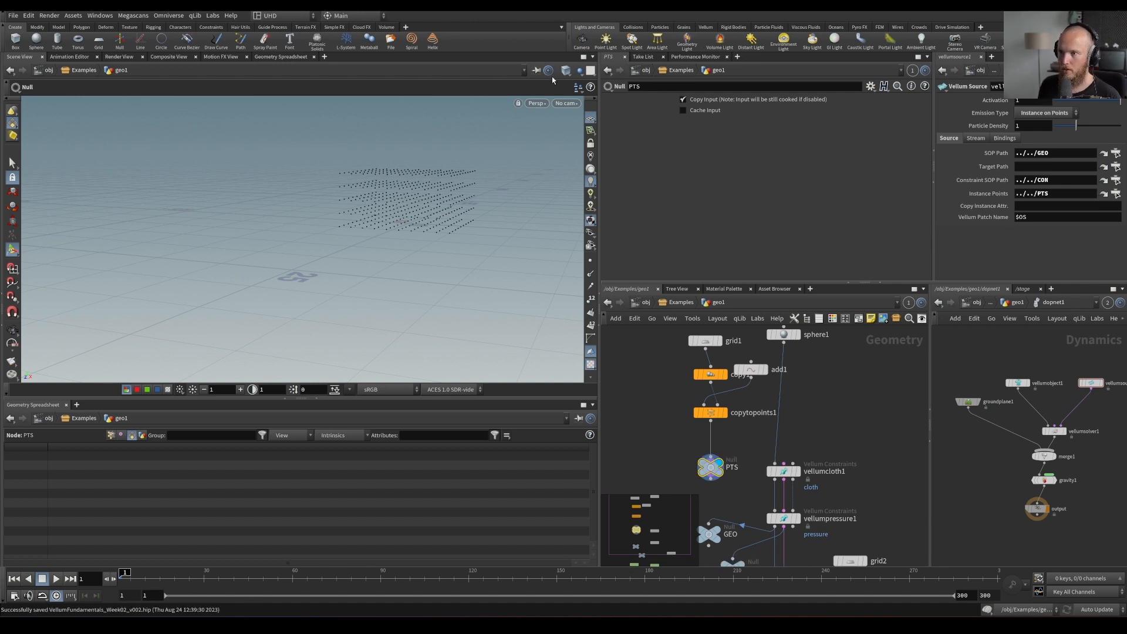
Link the scene view to pane group 2 so it follows the DOP network, and frame the spheres closely
click(536, 70)
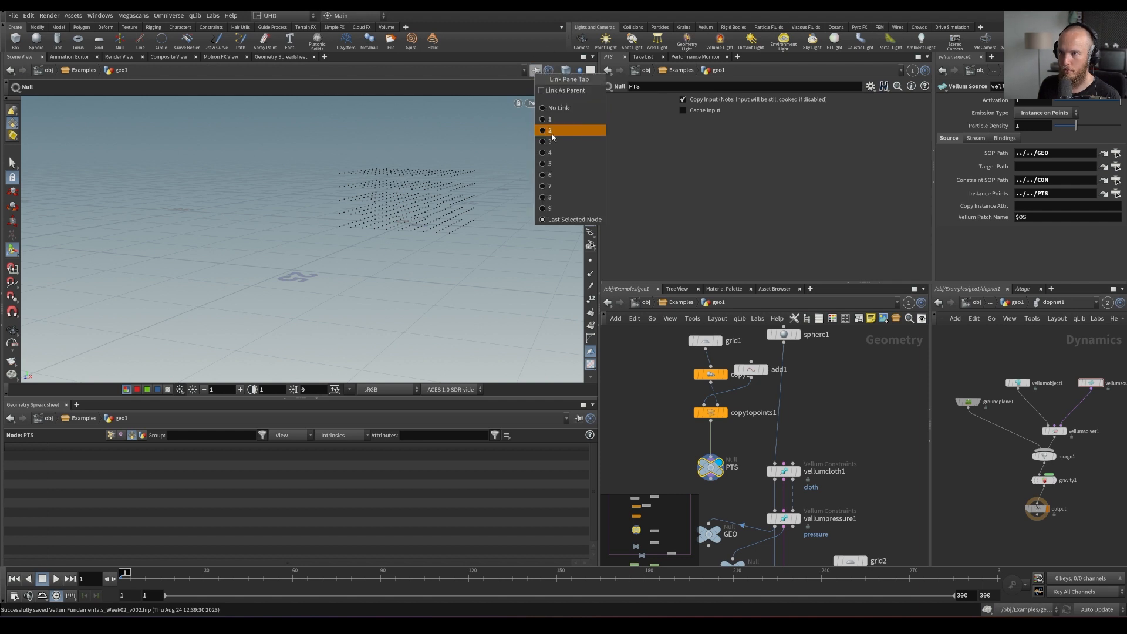
click(550, 130)
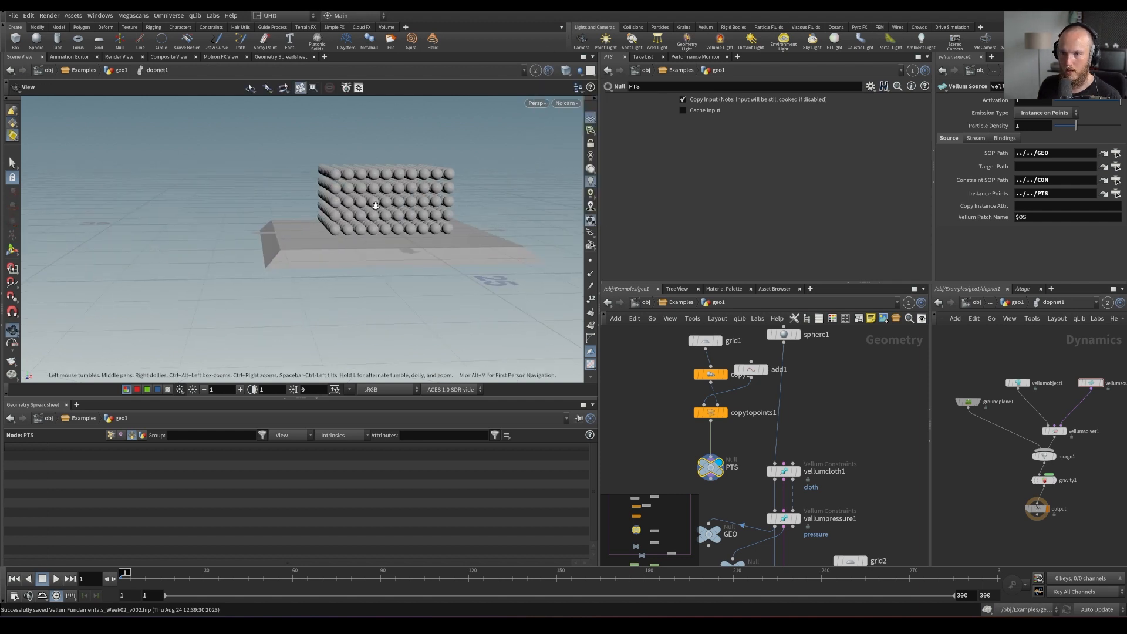
scroll(376, 210, up, 5)
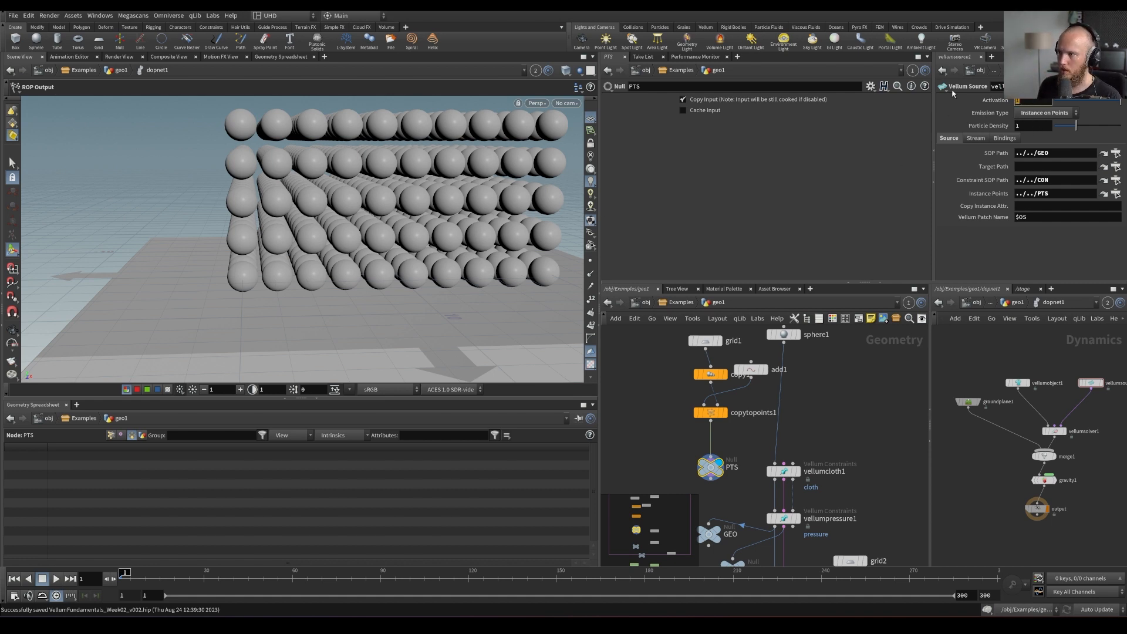
Set vellumsource1's Activation to the expression $F==1 and save the scene
text($F<)
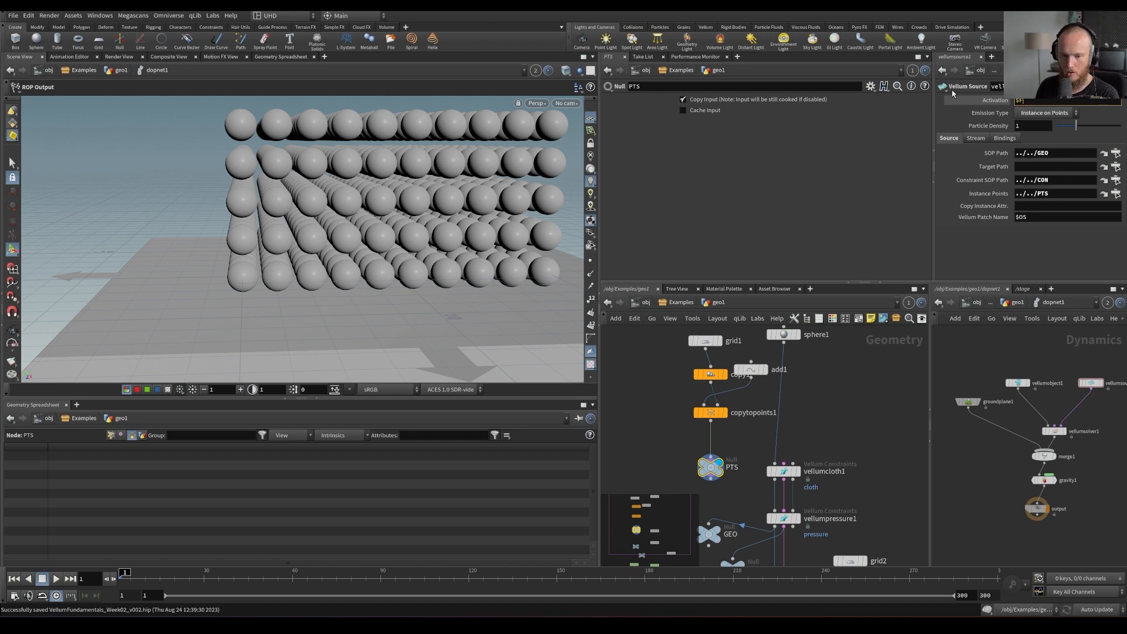
text(=1)
key(Return)
key(ctrl+s)
alt+drag(371, 281, 334, 259)
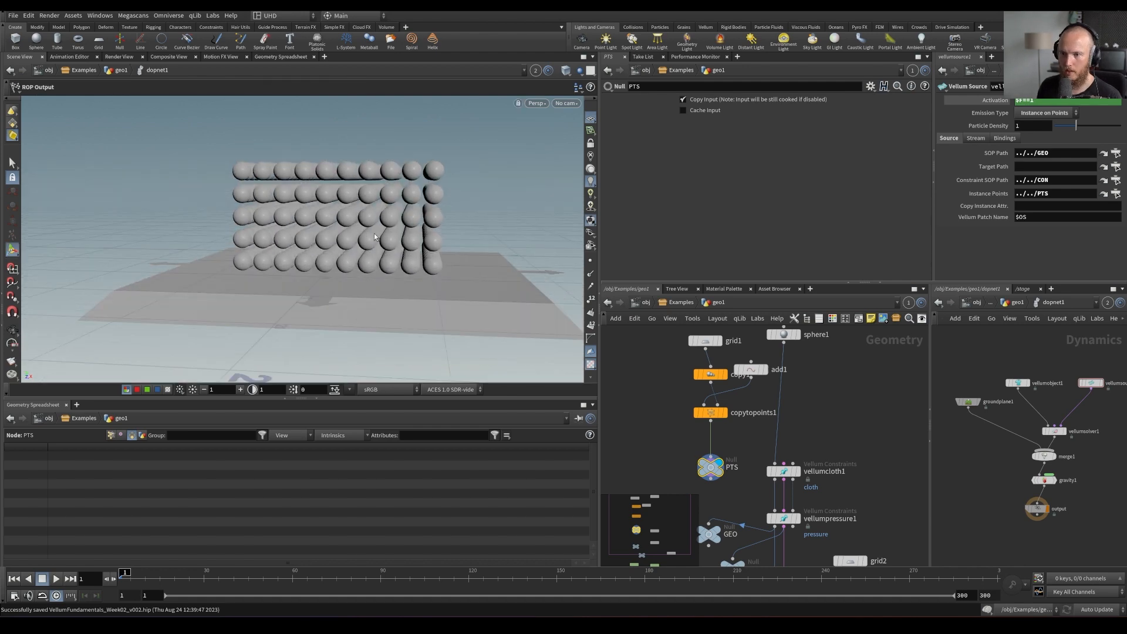
Play the sphere simulation, rewind it to the first frame and play it again
key(Up)
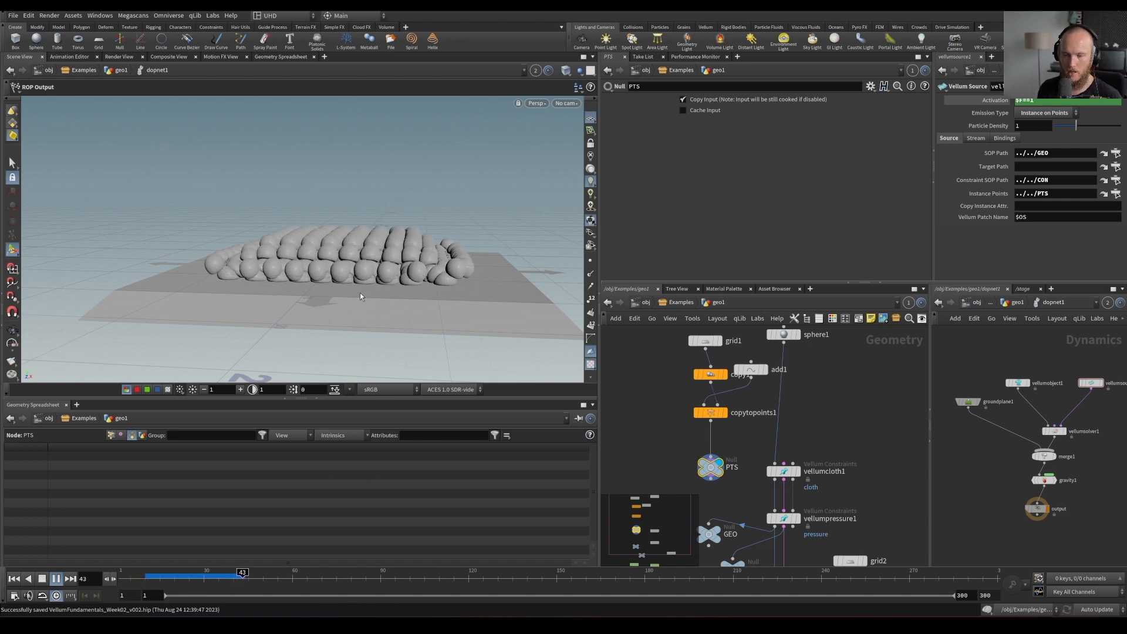
key(ctrl+Up)
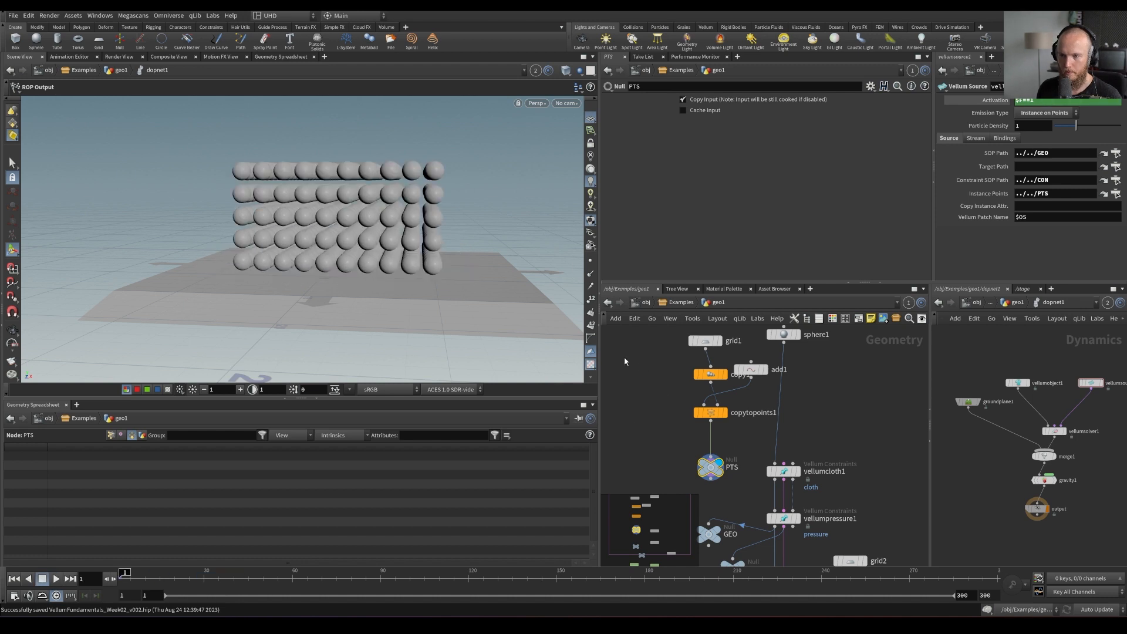
key(Up)
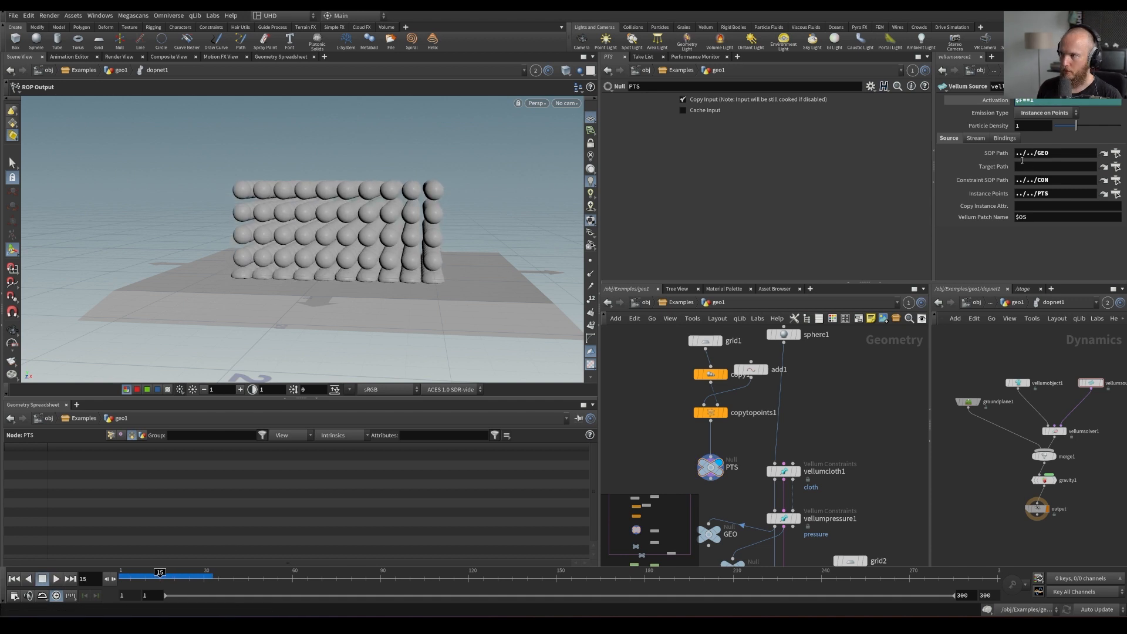
Examine the Source, Stream and Bindings settings of vellumsource1
click(976, 139)
click(1003, 139)
click(951, 139)
click(976, 139)
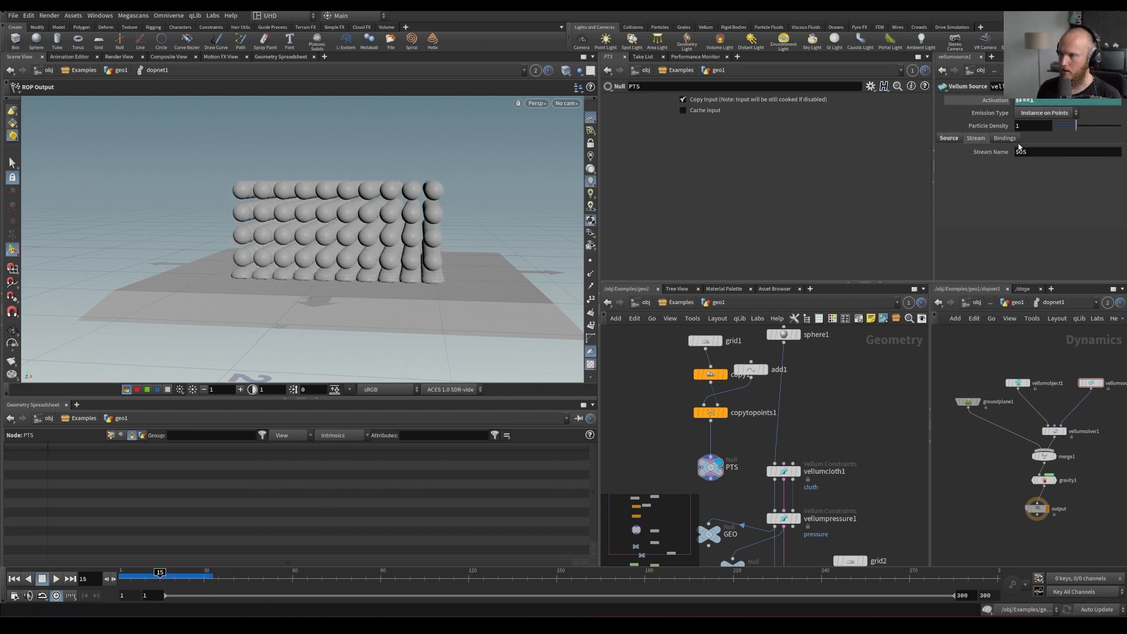
click(992, 152)
click(988, 153)
middle_drag(1125, 378, 1077, 361)
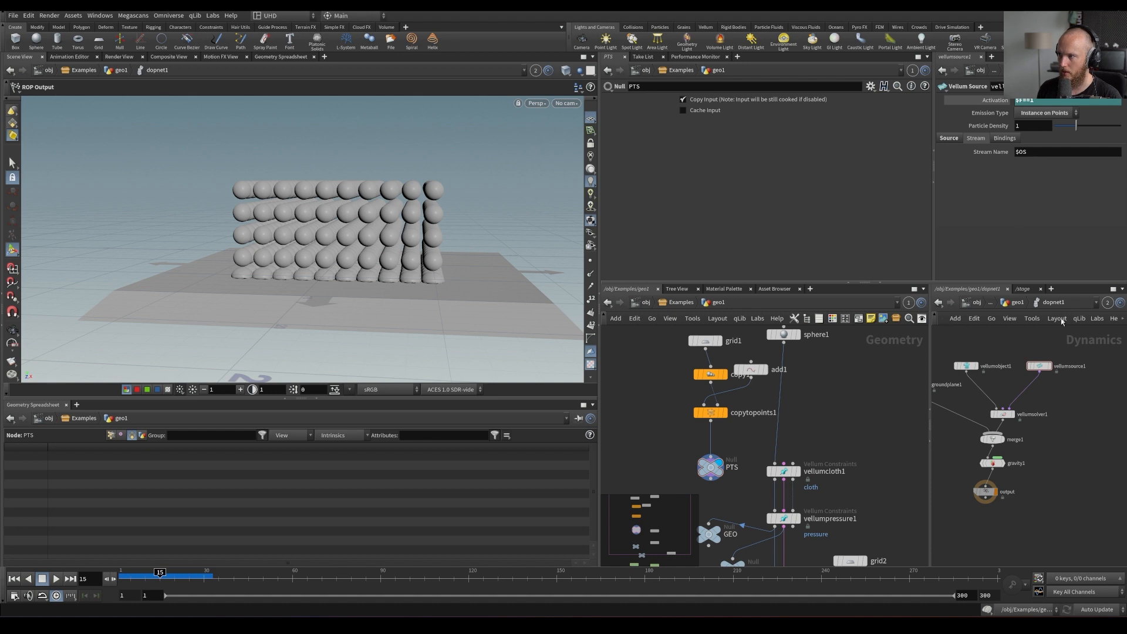
click(947, 139)
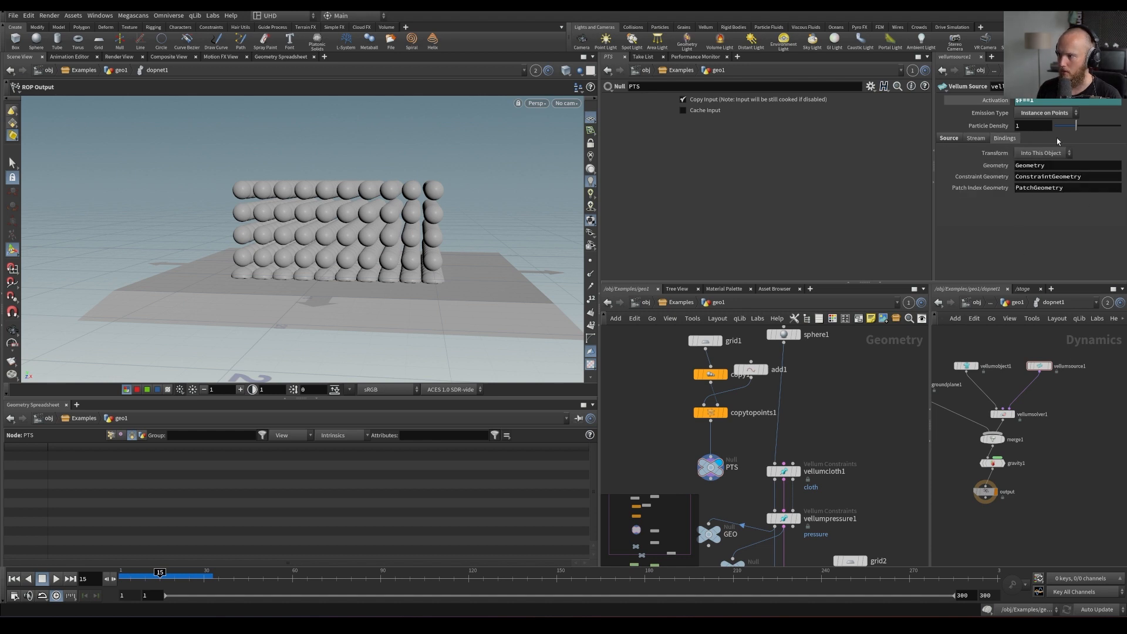
click(949, 138)
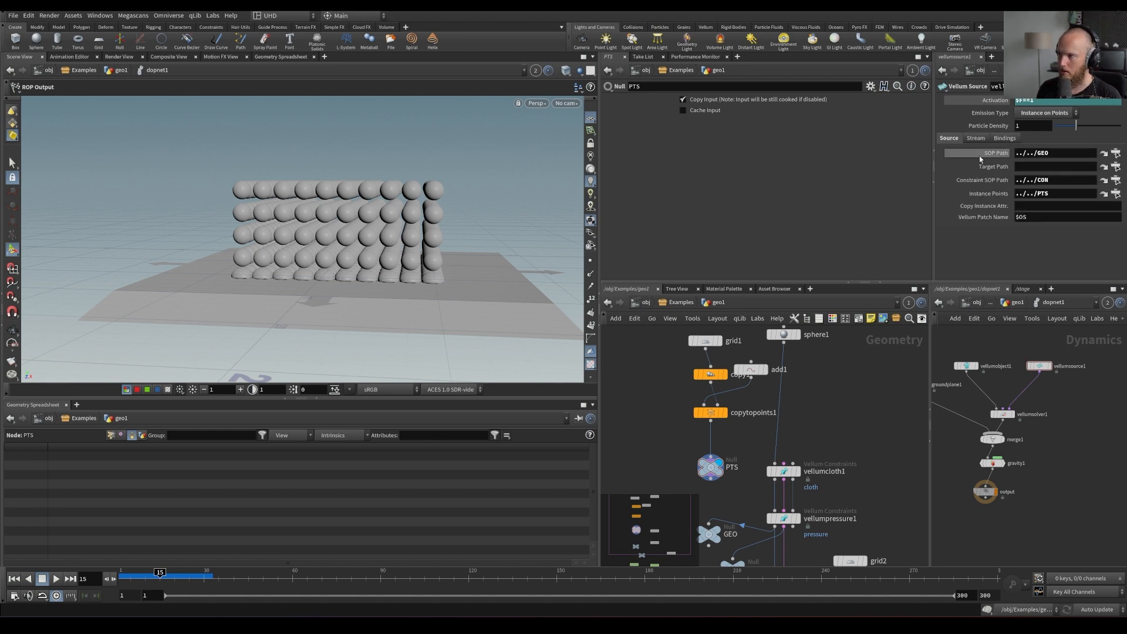
Replay the sphere collapse from a closer front view and return to frame 1
middle_drag(652, 403, 721, 418)
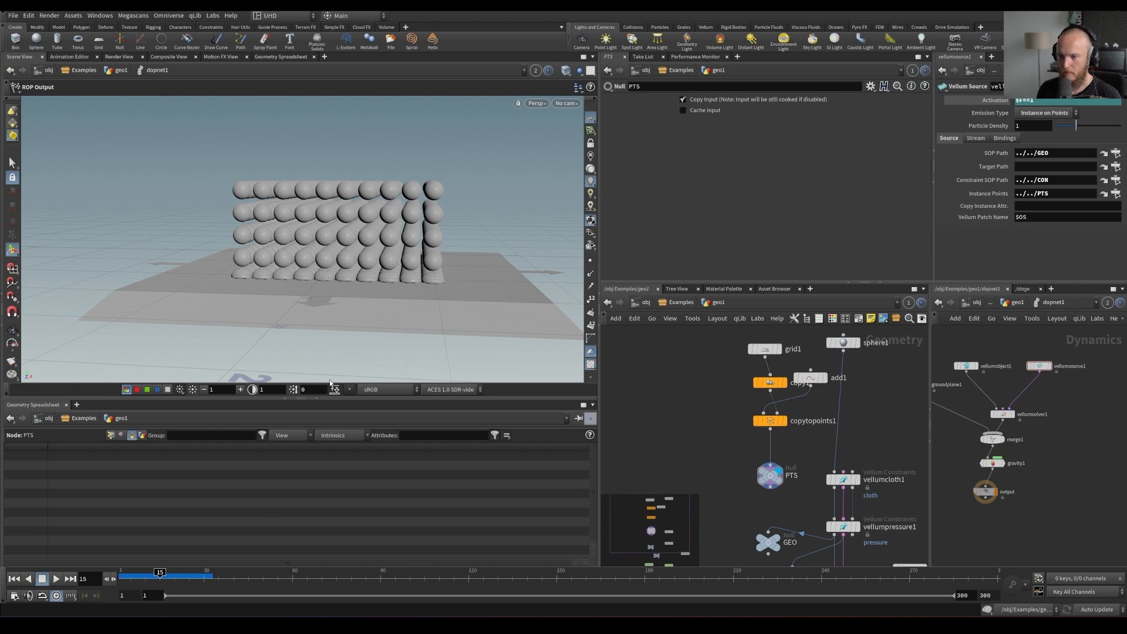
click(143, 578)
alt+drag(298, 259, 311, 264)
alt+right_drag(311, 264, 321, 275)
key(Up)
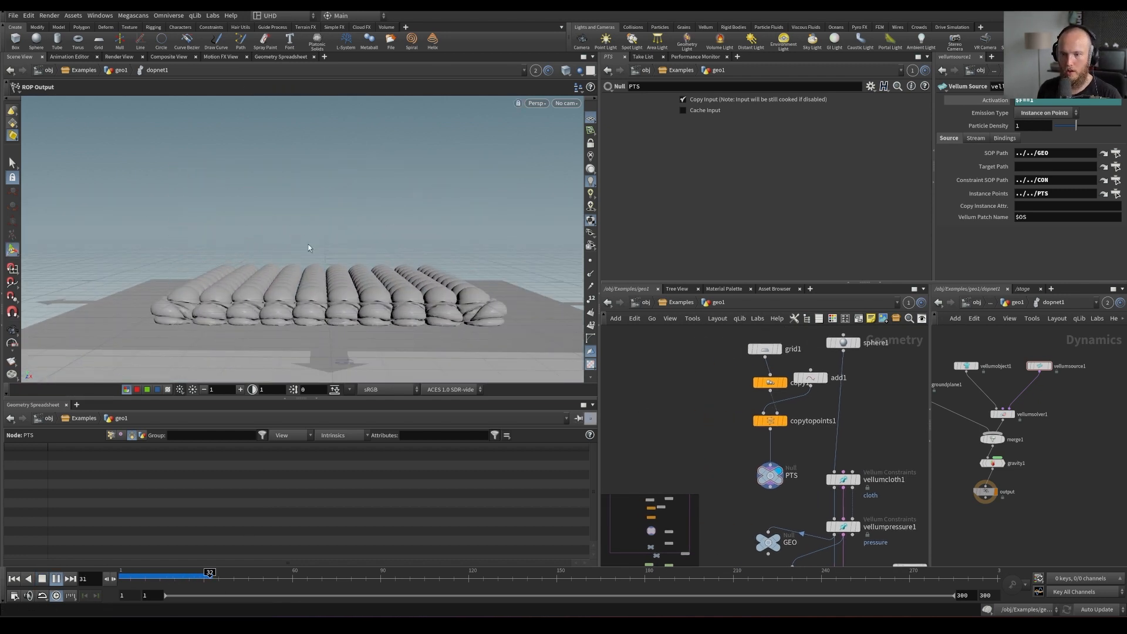
key(Up)
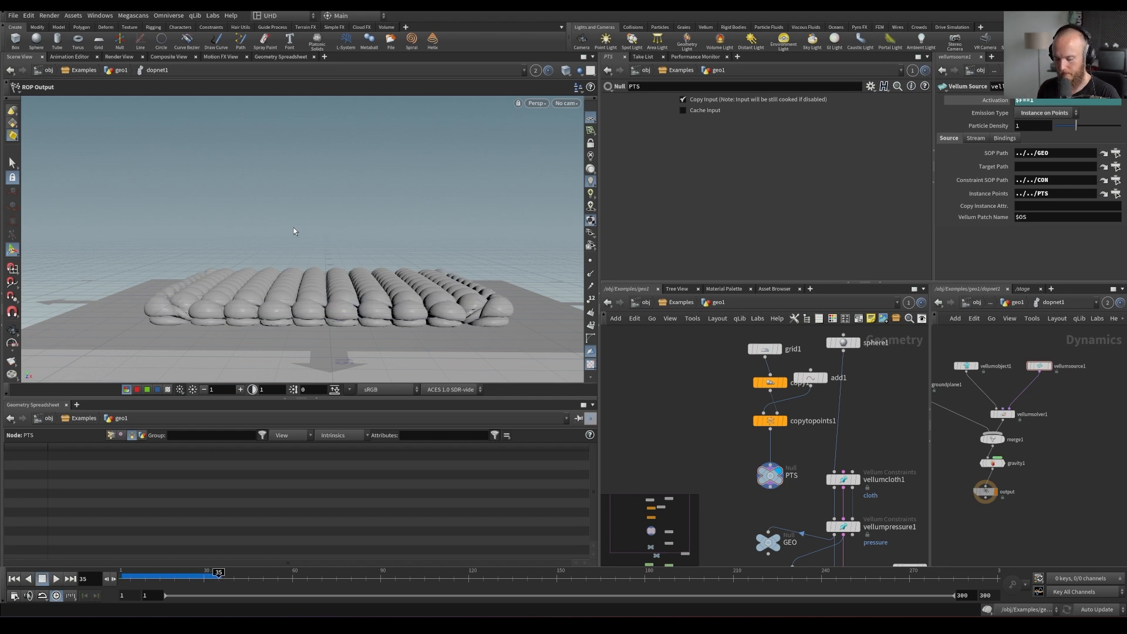
key(ctrl+Up)
Save the scene and delete the copy1, add1 and copytopoints1 nodes
key(ctrl+s)
drag(707, 372, 812, 439)
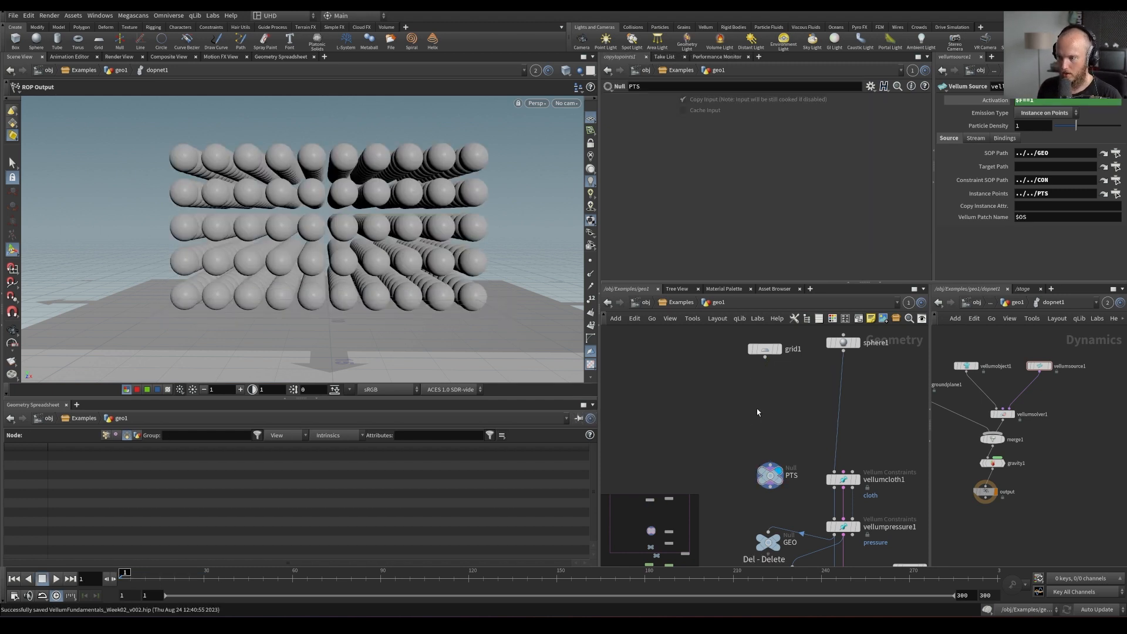
Remove the leftover copy node and insert a Scatter node between grid1 and the PTS null
key(Delete)
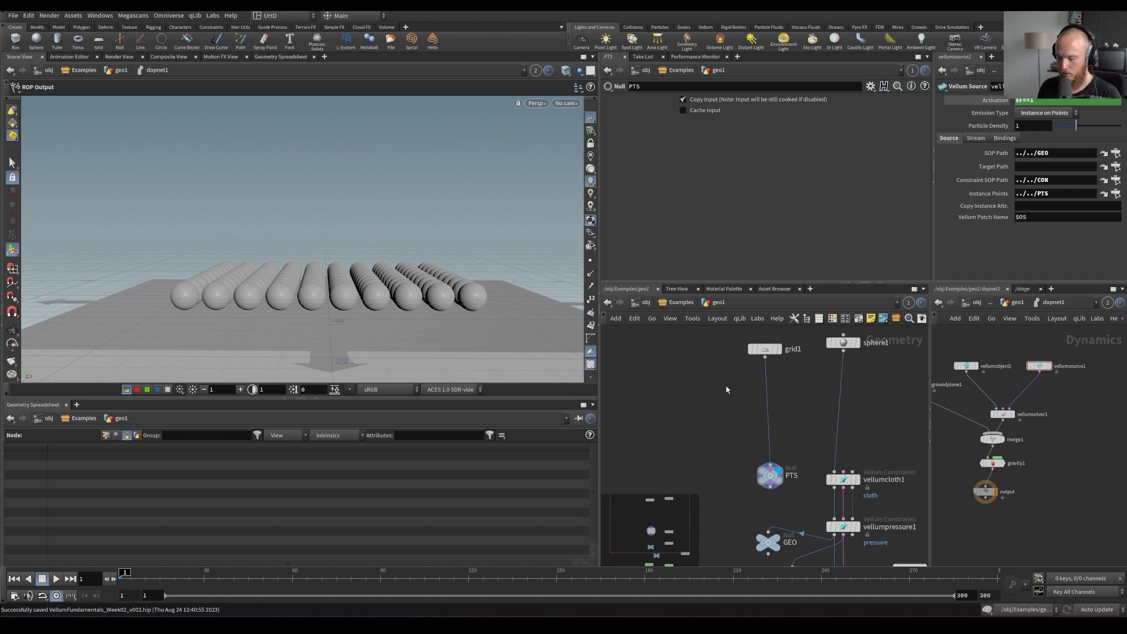
key(Tab)
text(scatter)
key(Return)
click(785, 413)
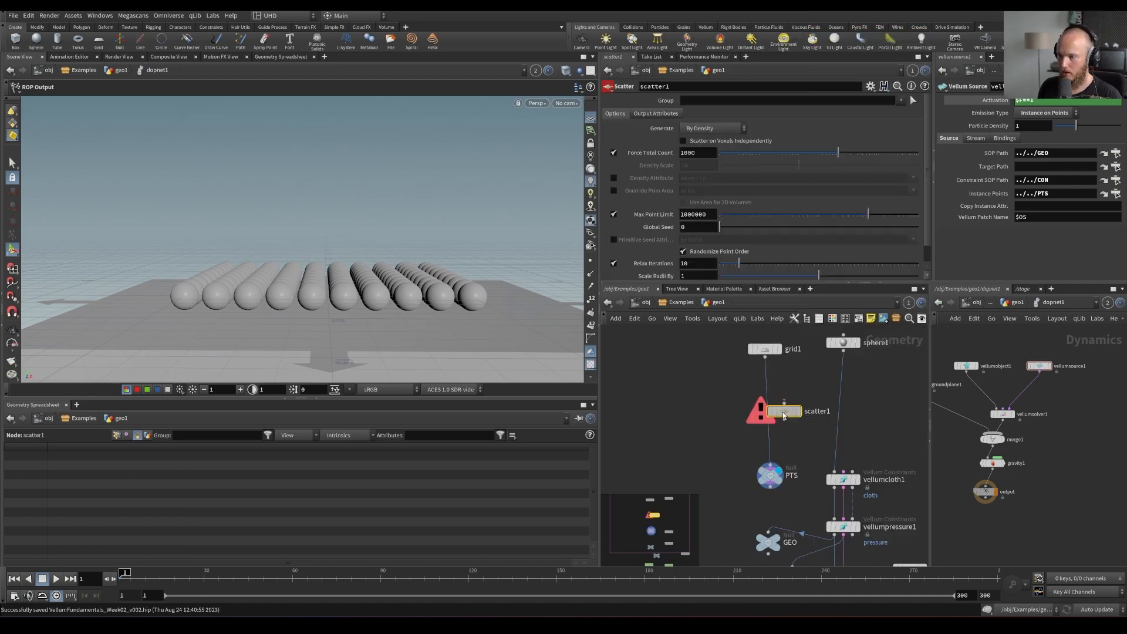
Set scatter1's Force Total Count to 2 and its Global Seed to $F, and test the simulation playback
double_click(695, 153)
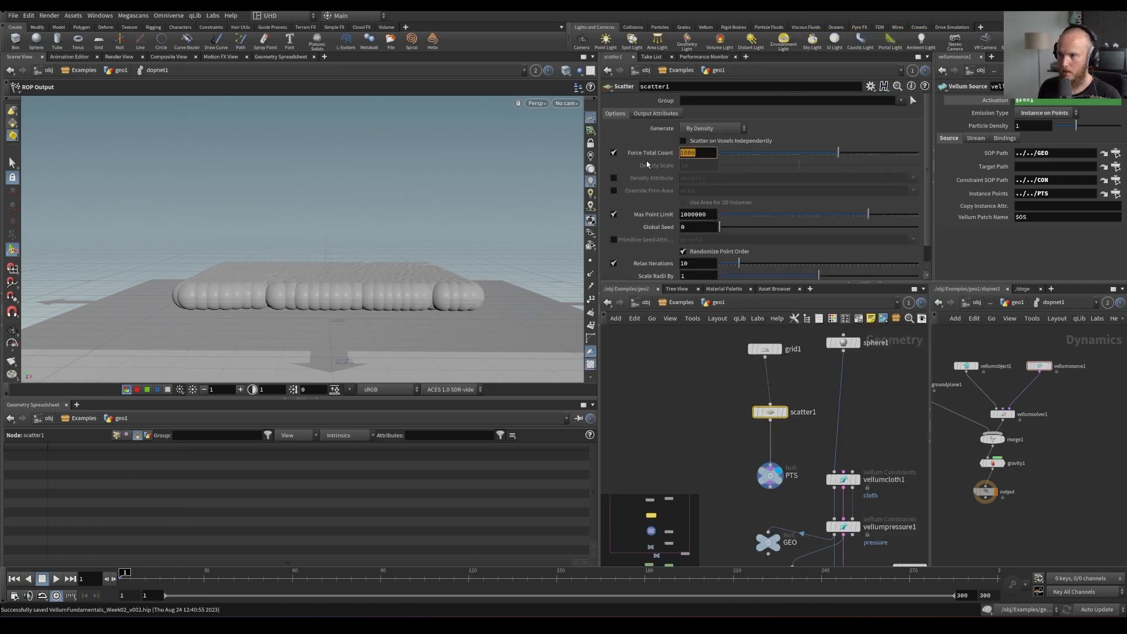
text(2)
key(Return)
double_click(685, 226)
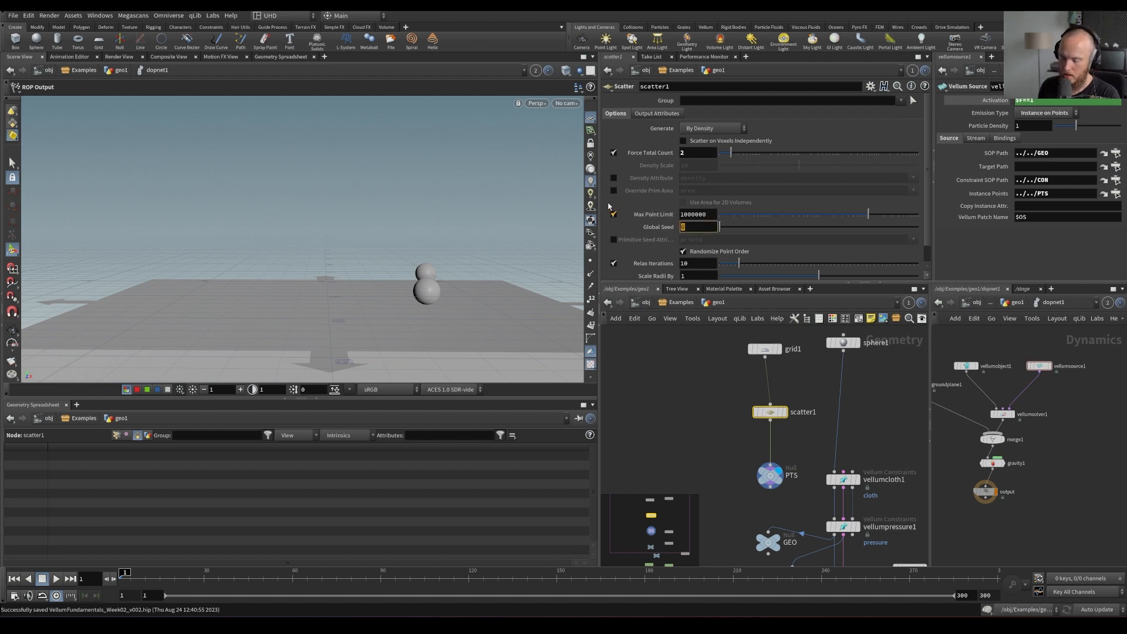
text($F)
key(Return)
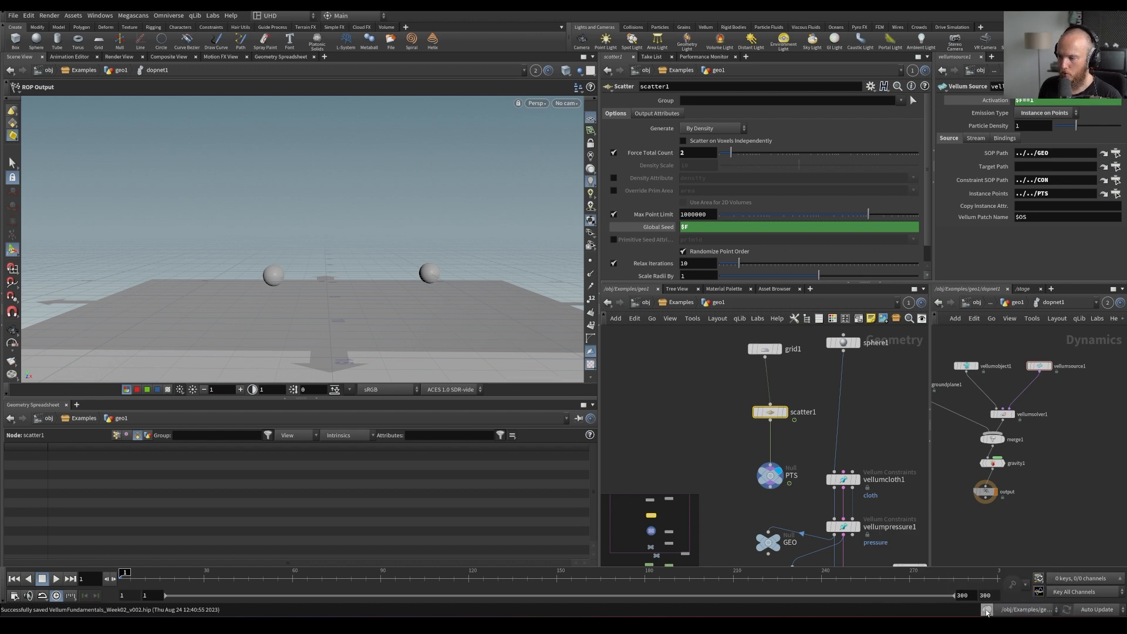
click(648, 231)
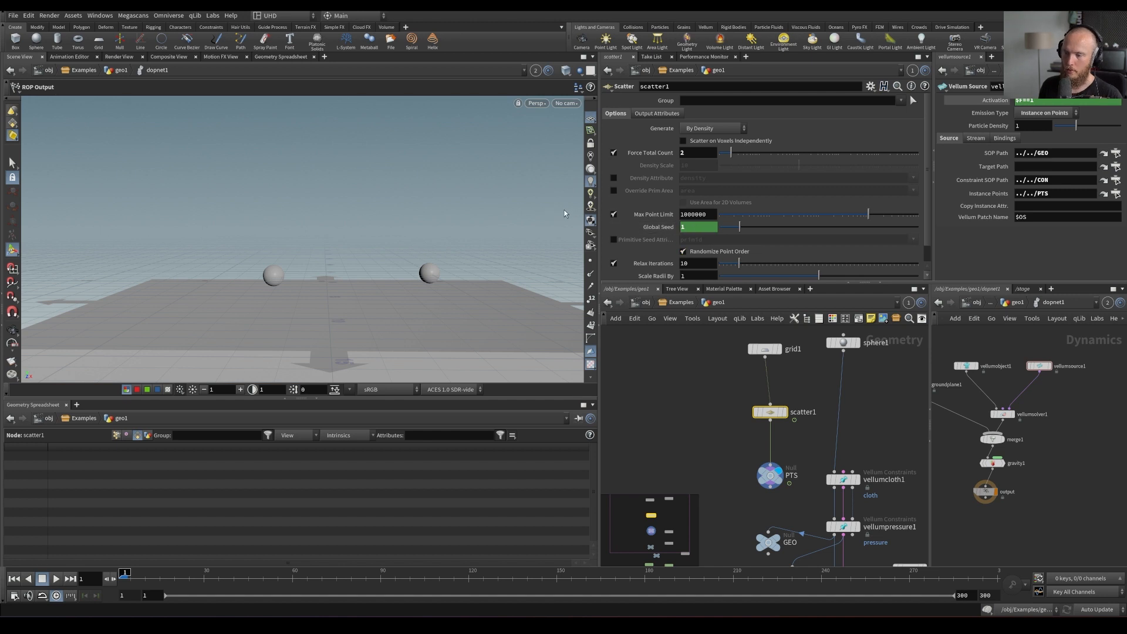
key(Left)
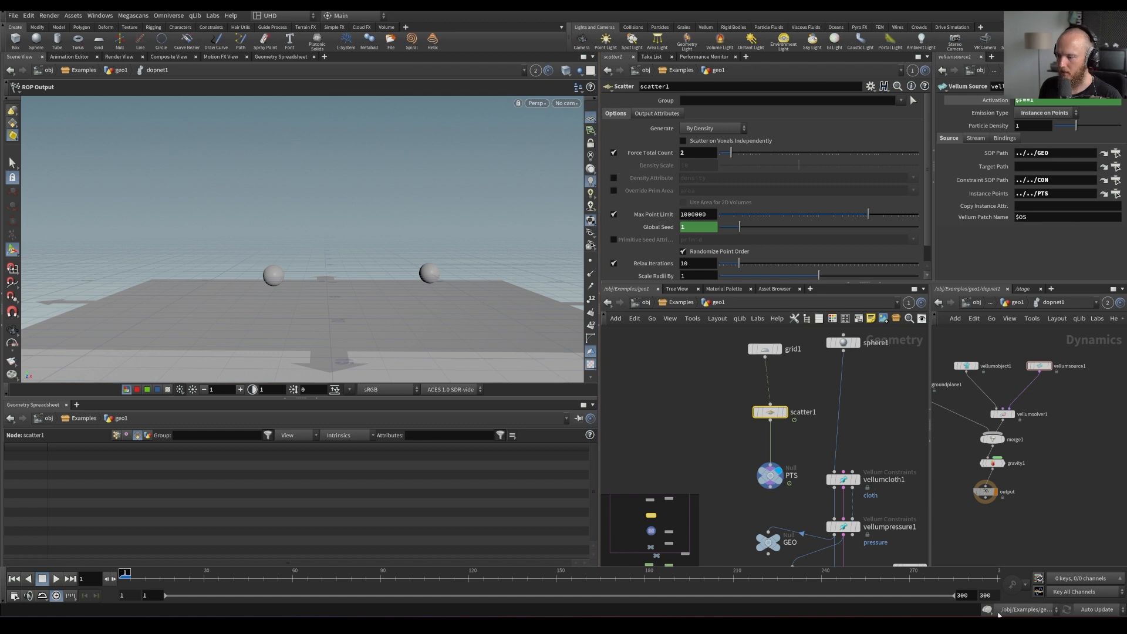
key(Up)
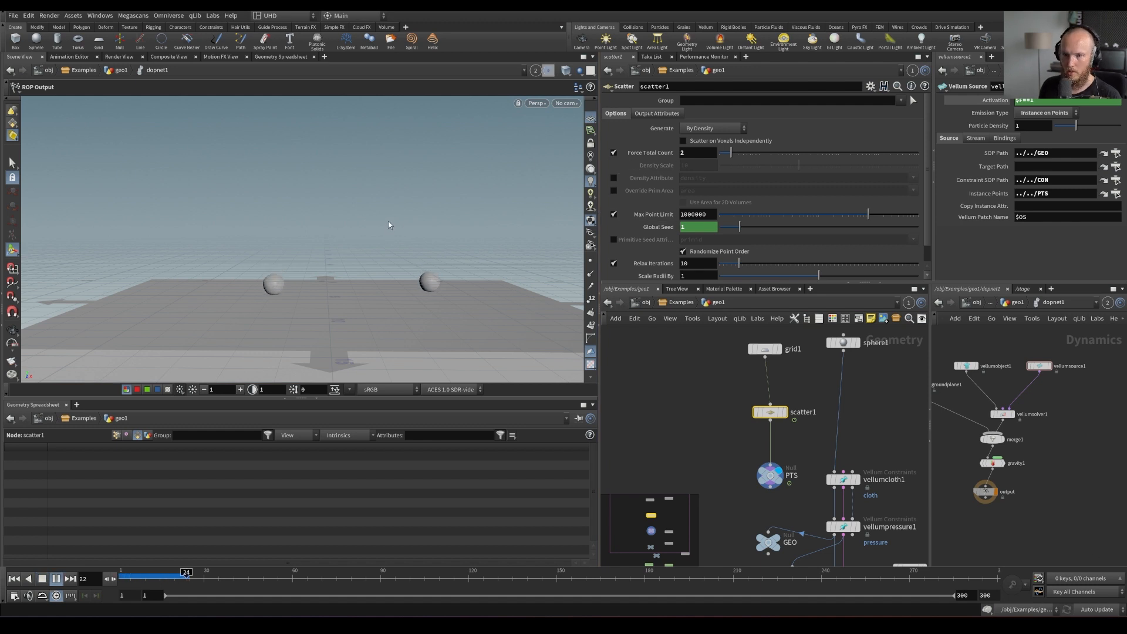
Save the scene and delete the Activation channel expression on vellumsource1
click(1045, 112)
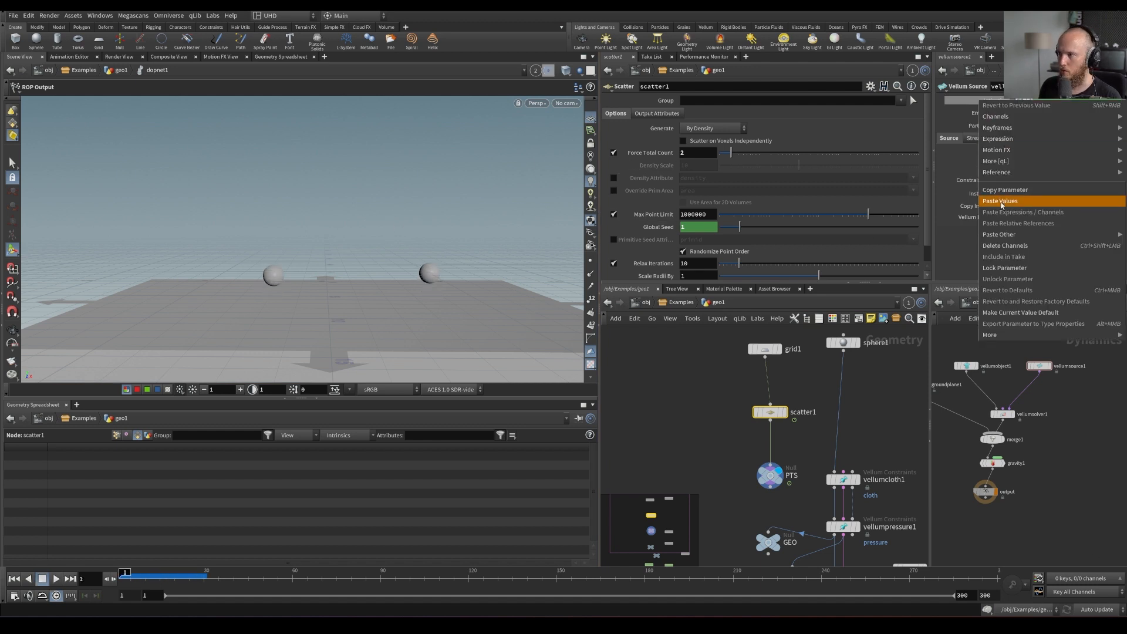
click(1038, 118)
right_click(998, 113)
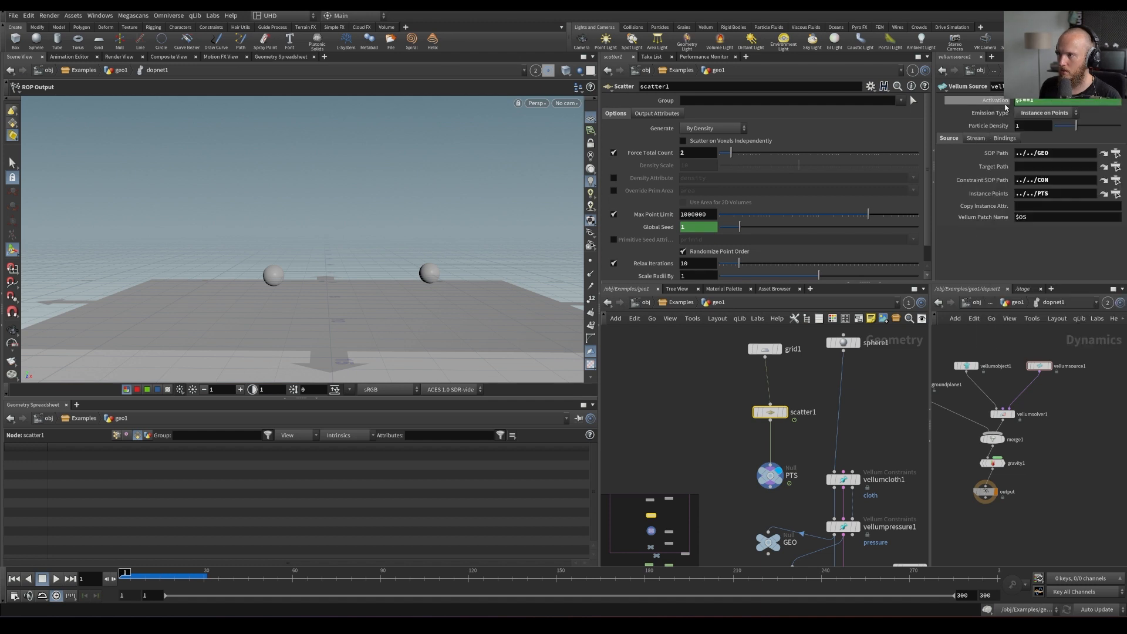
click(1014, 245)
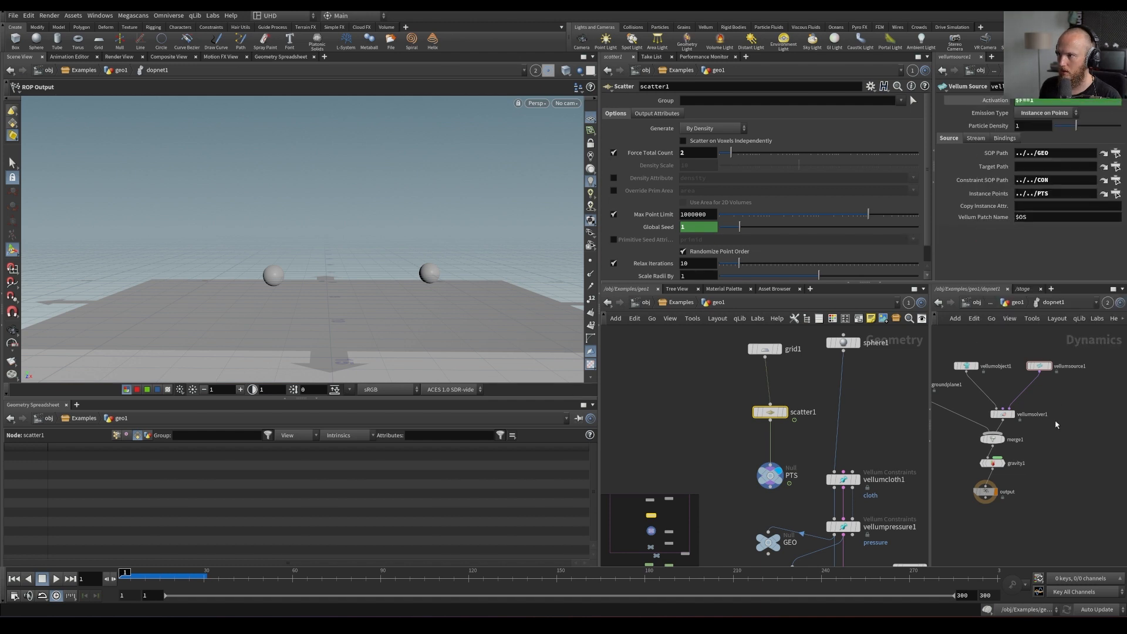
key(ctrl+s)
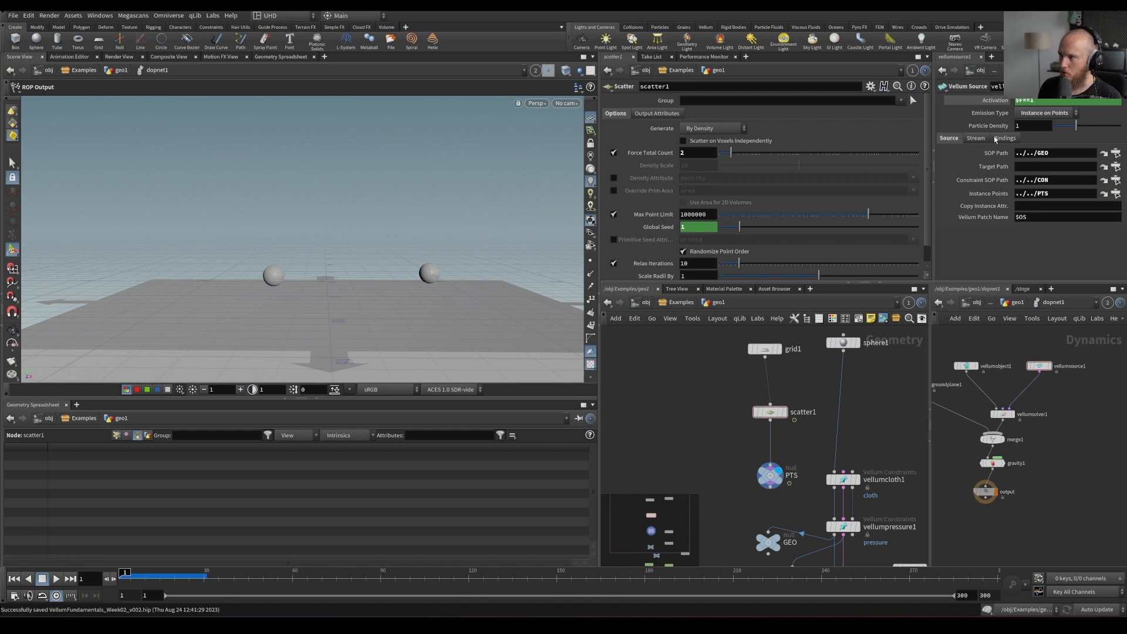
right_click(1007, 104)
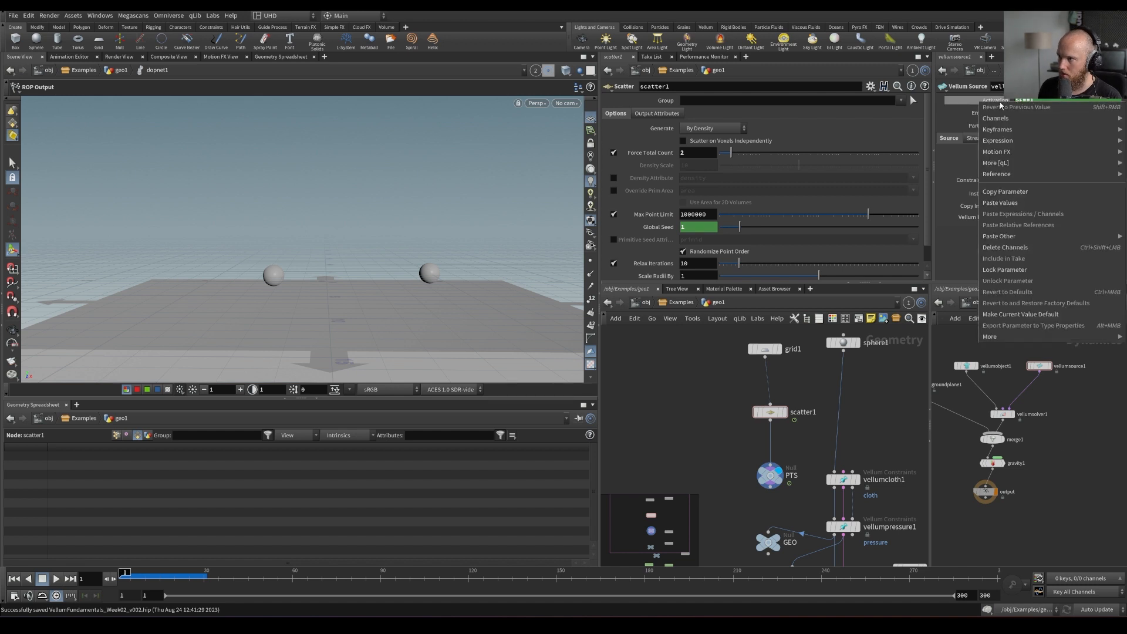
click(1005, 247)
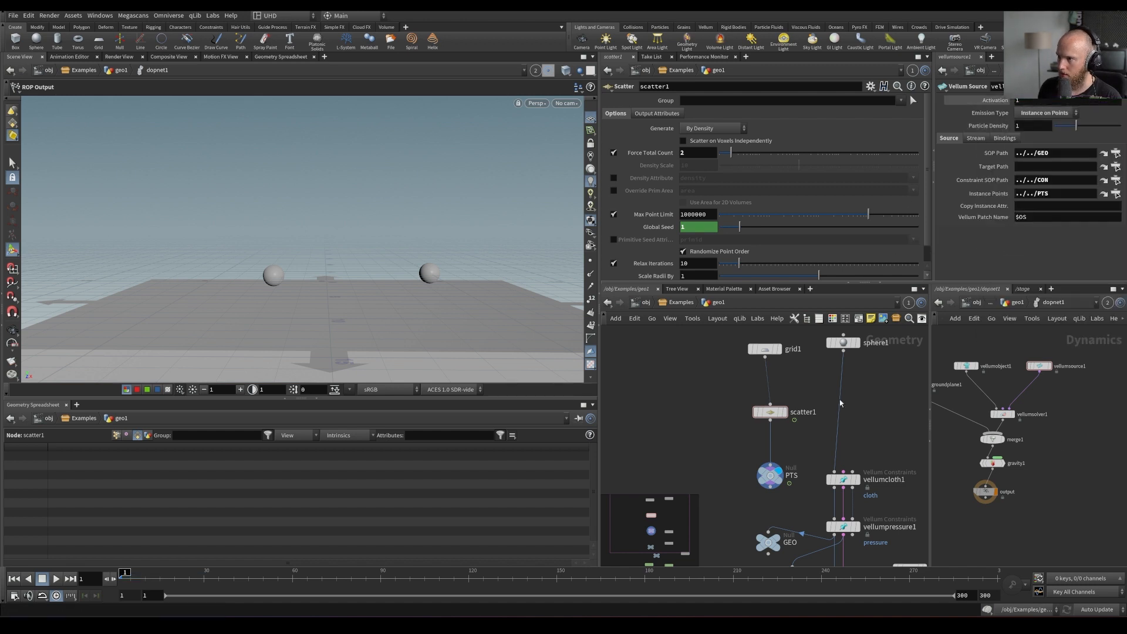
Play the continuous emission, reduce scatter1's Force Total Count to 1 and replay the simulation
key(Up)
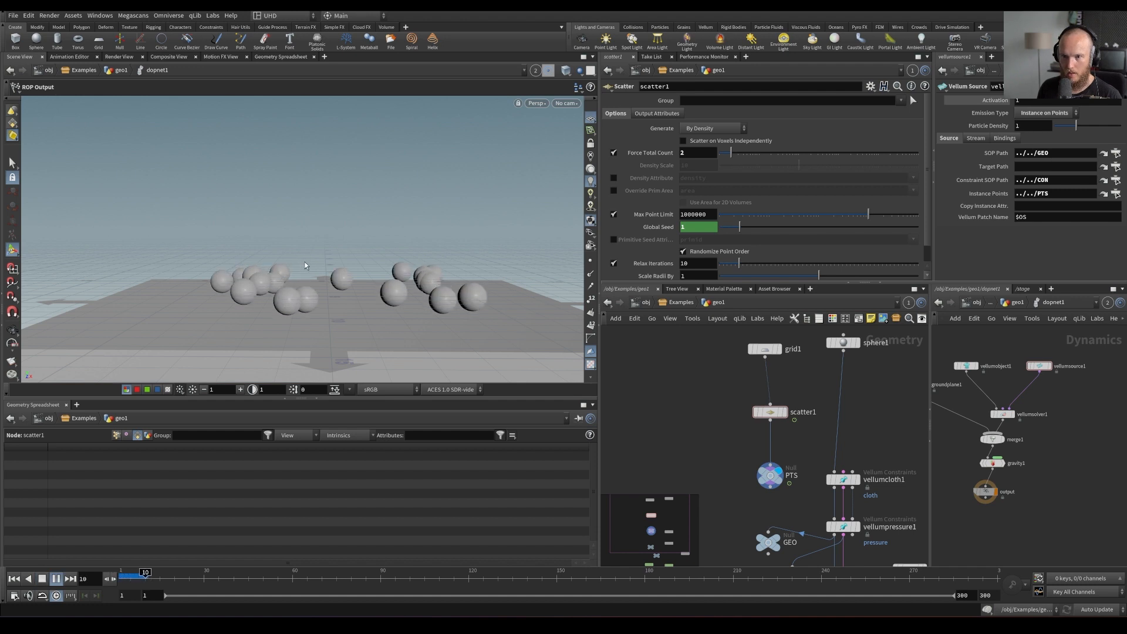
key(ctrl+Up)
key(Return)
scroll(338, 238, down, 3)
key(Up)
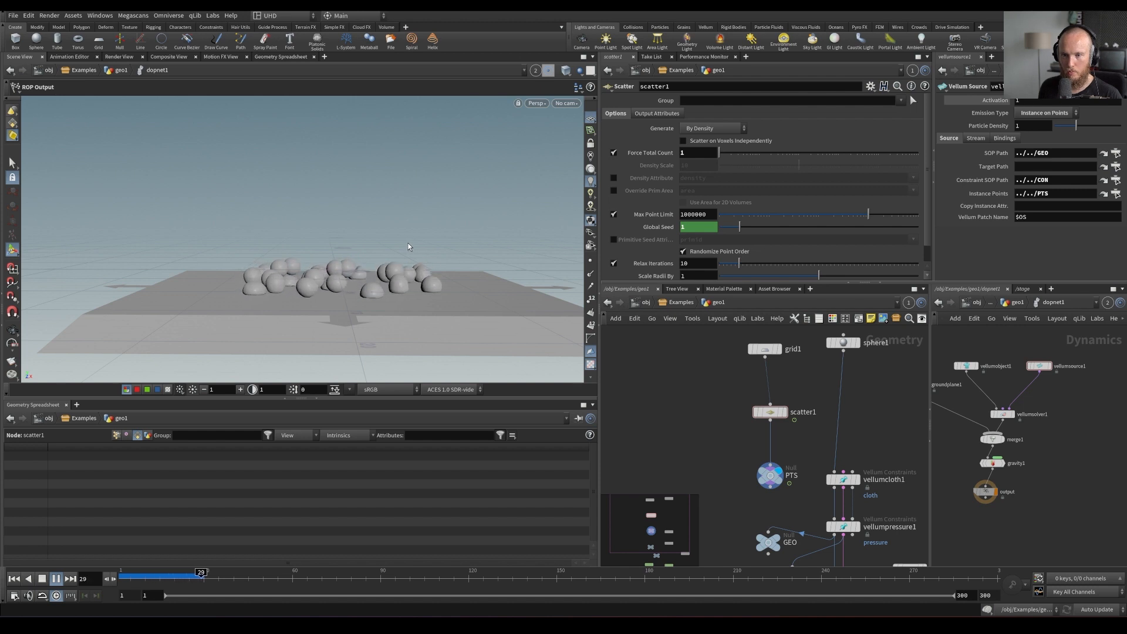
key(Up)
Set the Center Y of grid1 to 0.5 and replay the simulation from a raised angle
click(765, 349)
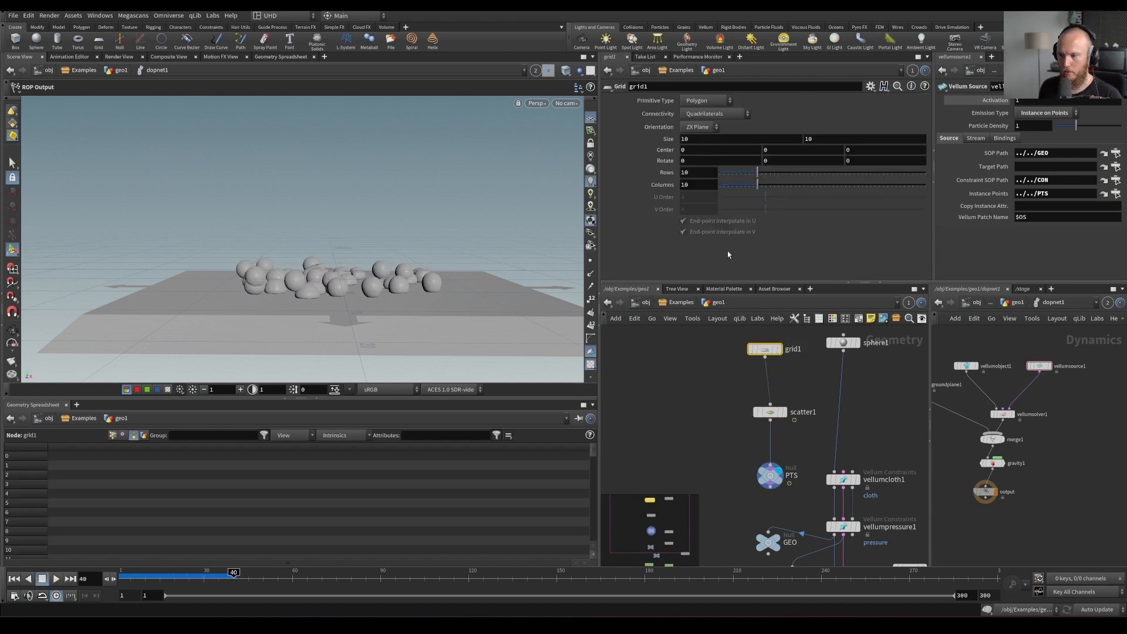
middle_drag(781, 152, 822, 151)
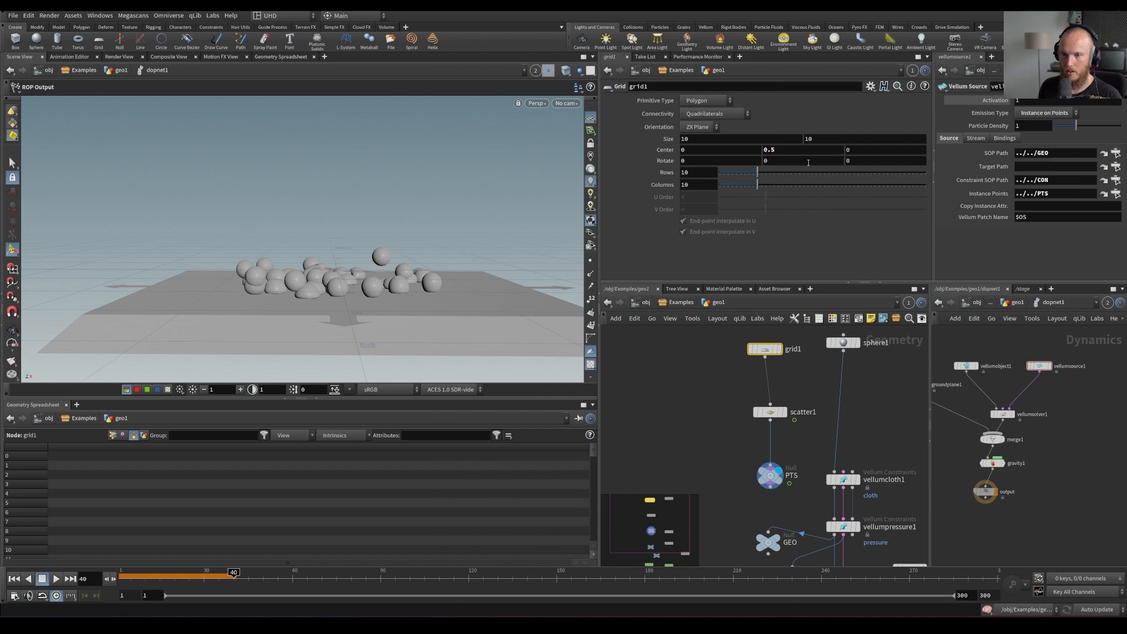
key(Up)
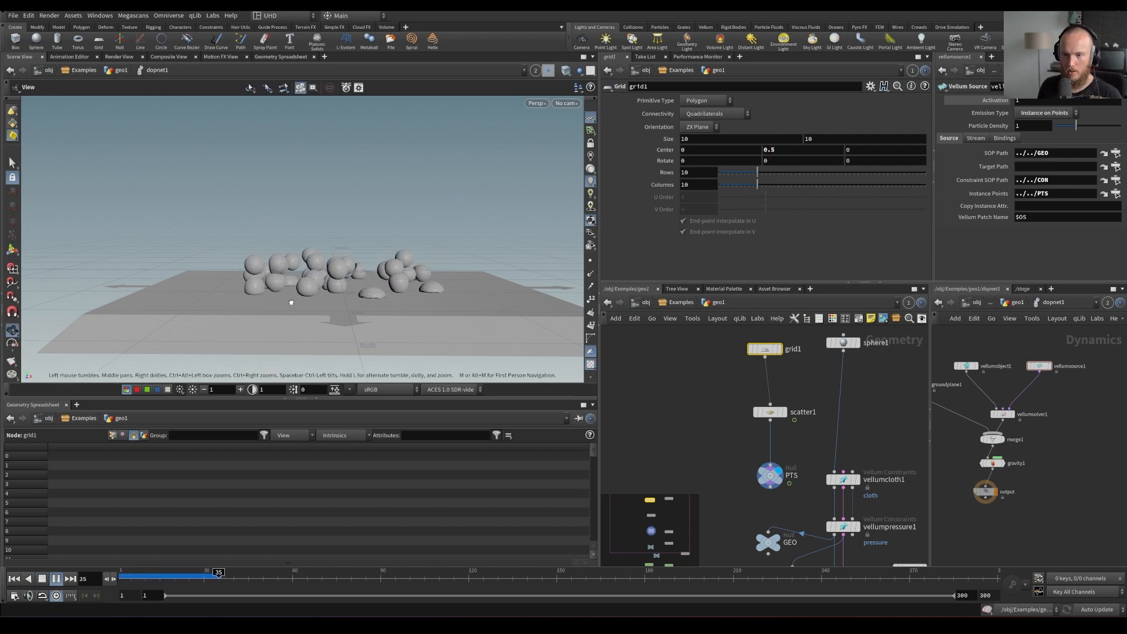
alt+drag(530, 212, 301, 269)
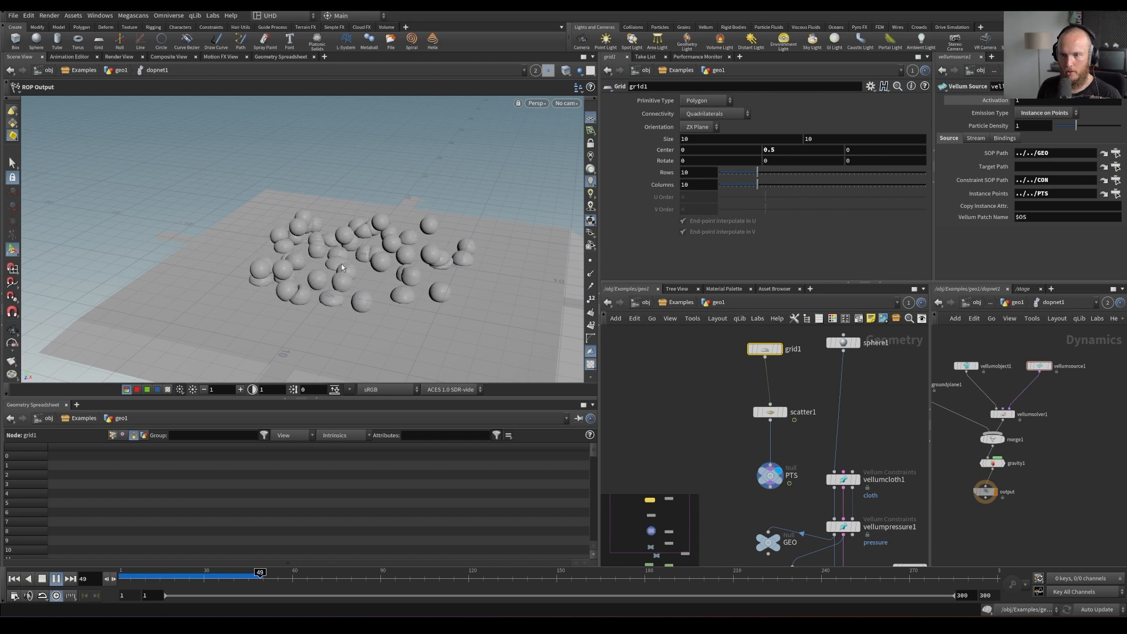
key(Escape)
key(Return)
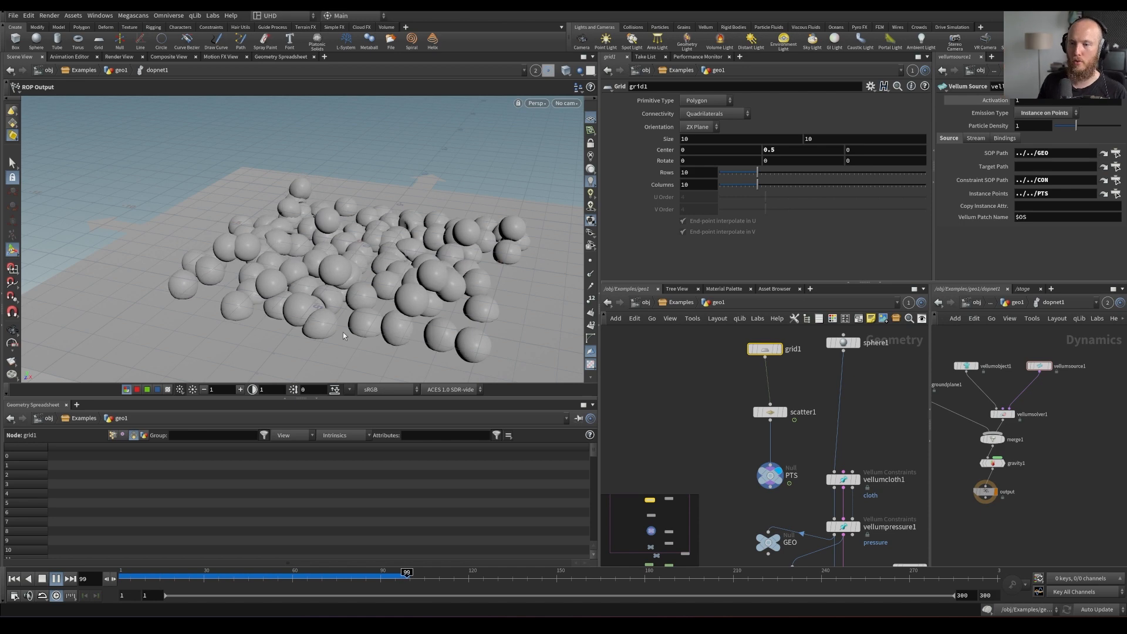
Switch to VLC to watch the balloons.mov reference clip, pausing on the packed balloons, and return to Houdini
click(377, 574)
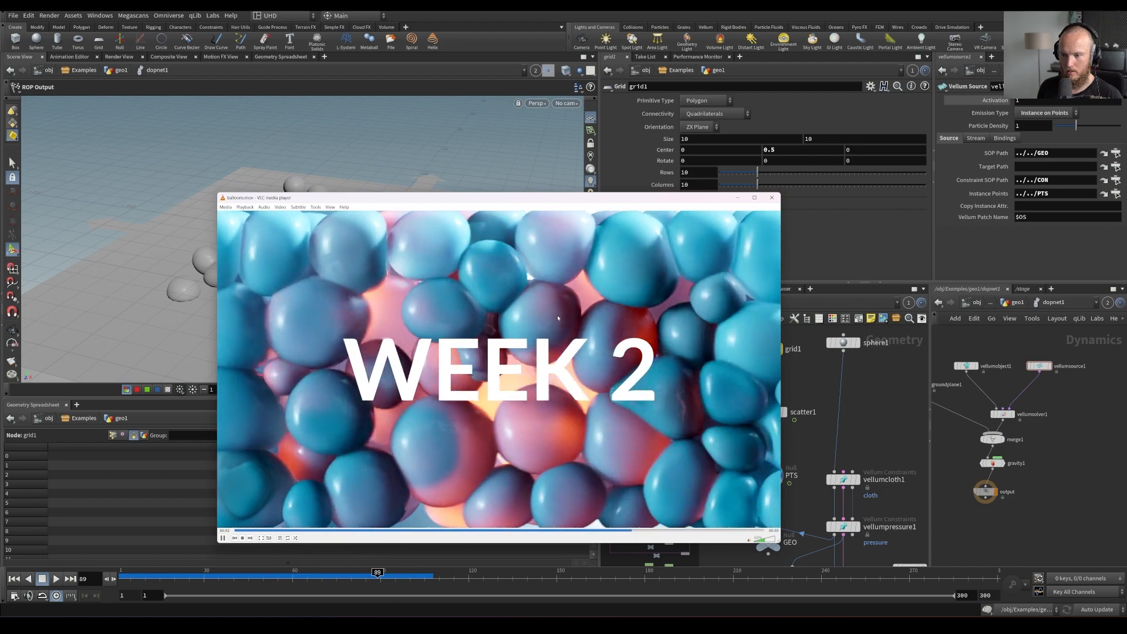
key(space)
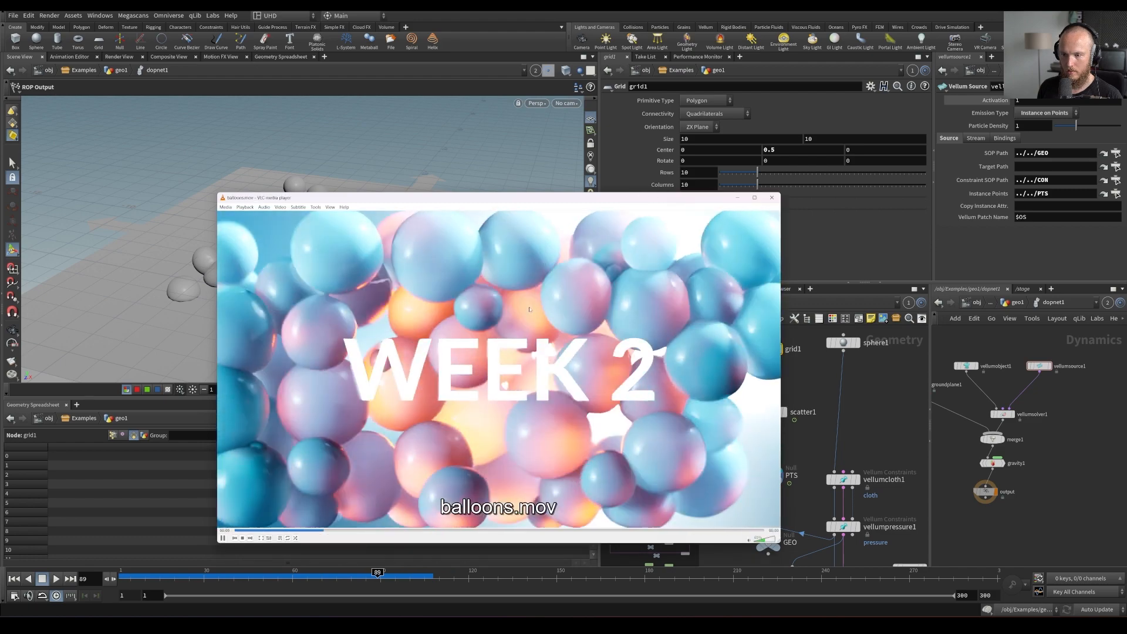
key(space)
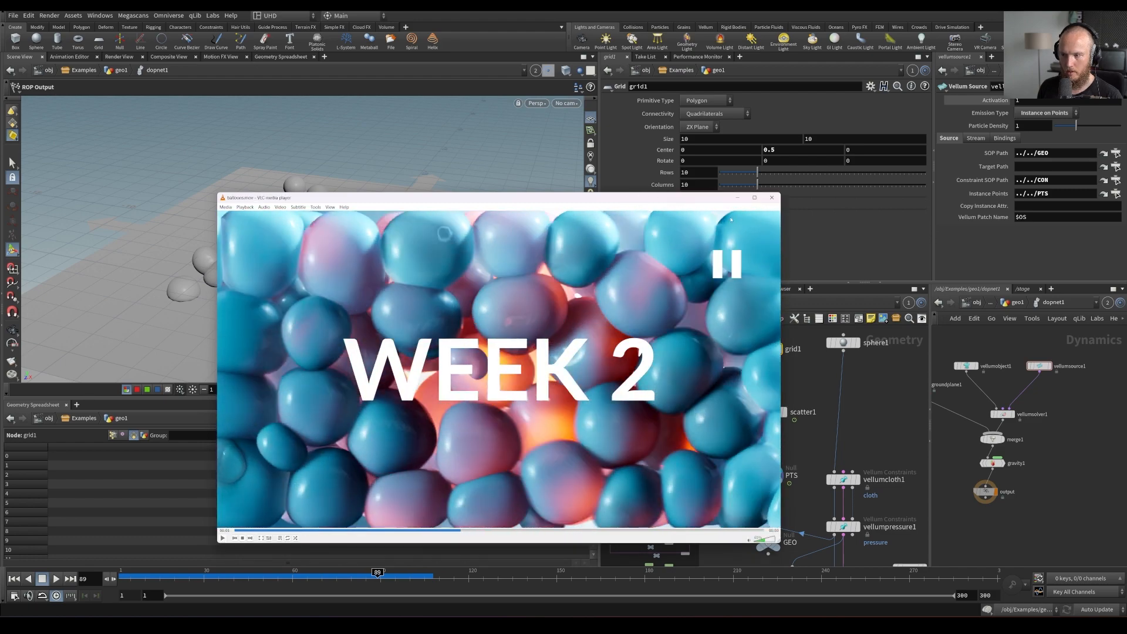
key(ctrl+q)
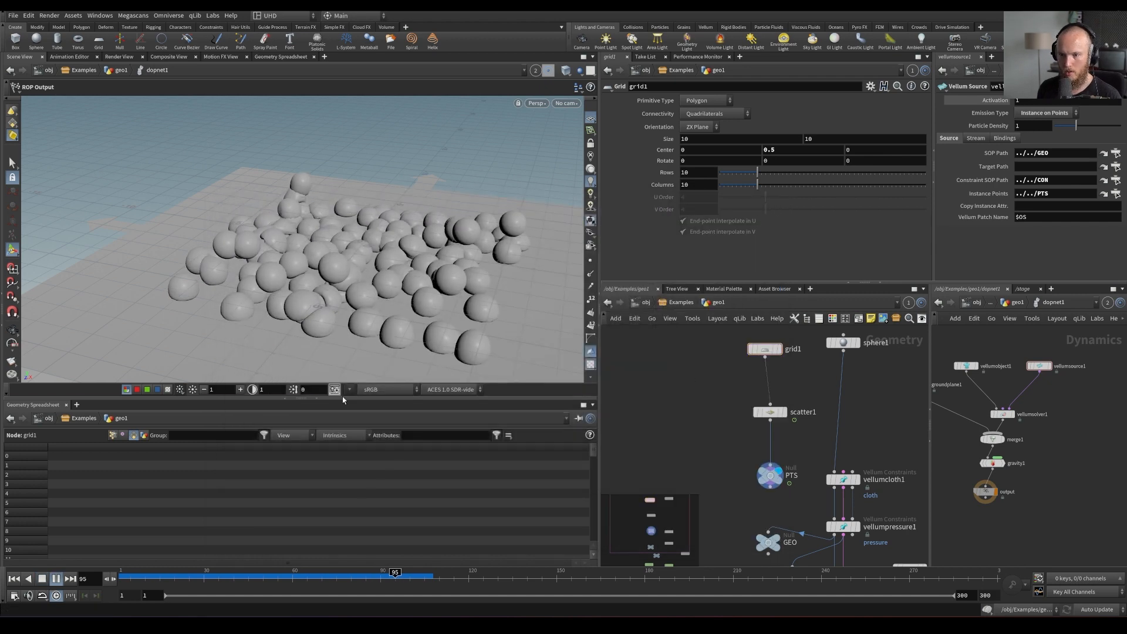
Hide the reference grid in the viewport for a closer view of the spheres
key(Escape)
scroll(308, 285, up, 3)
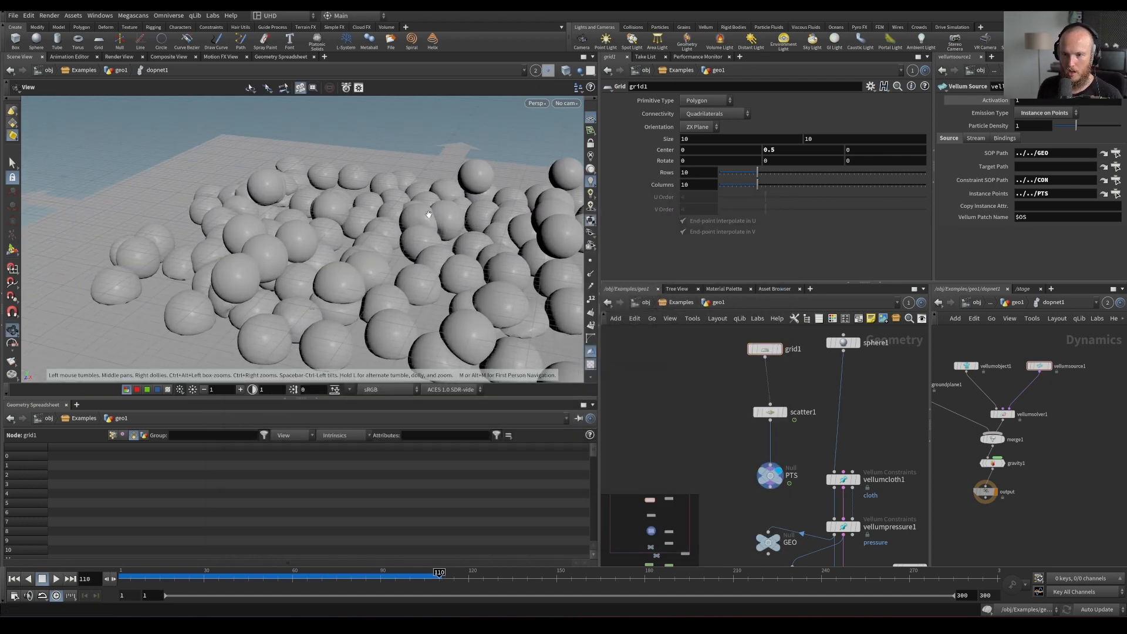
click(591, 118)
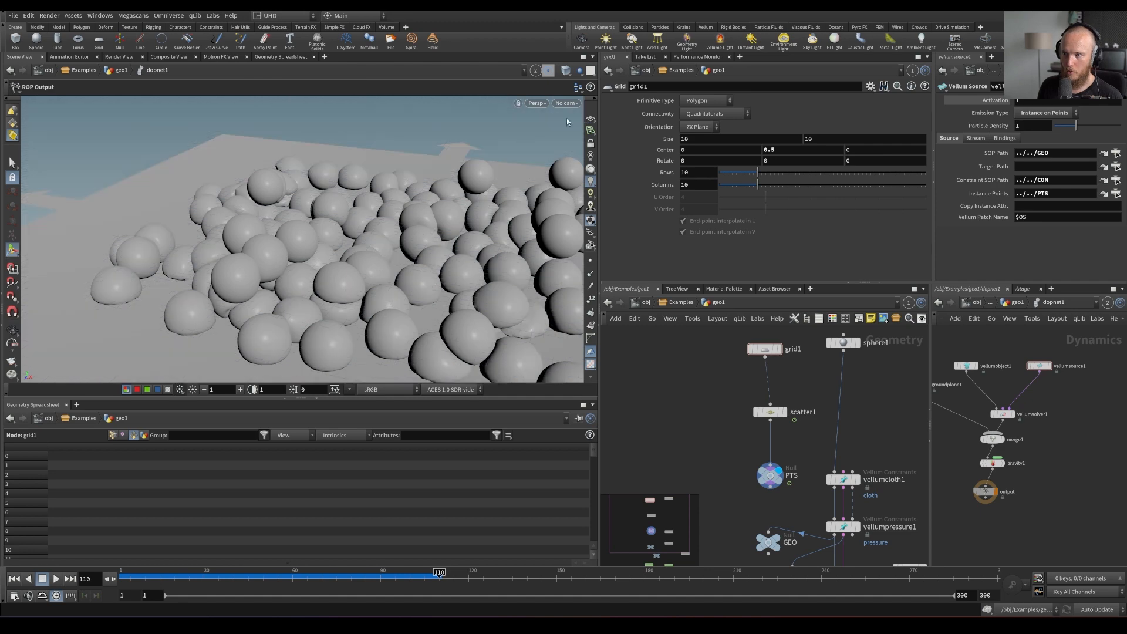
Continue the simulation briefly from frame 110 in a closer top view and save the scene
alt+drag(470, 170, 405, 282)
click(263, 578)
key(Up)
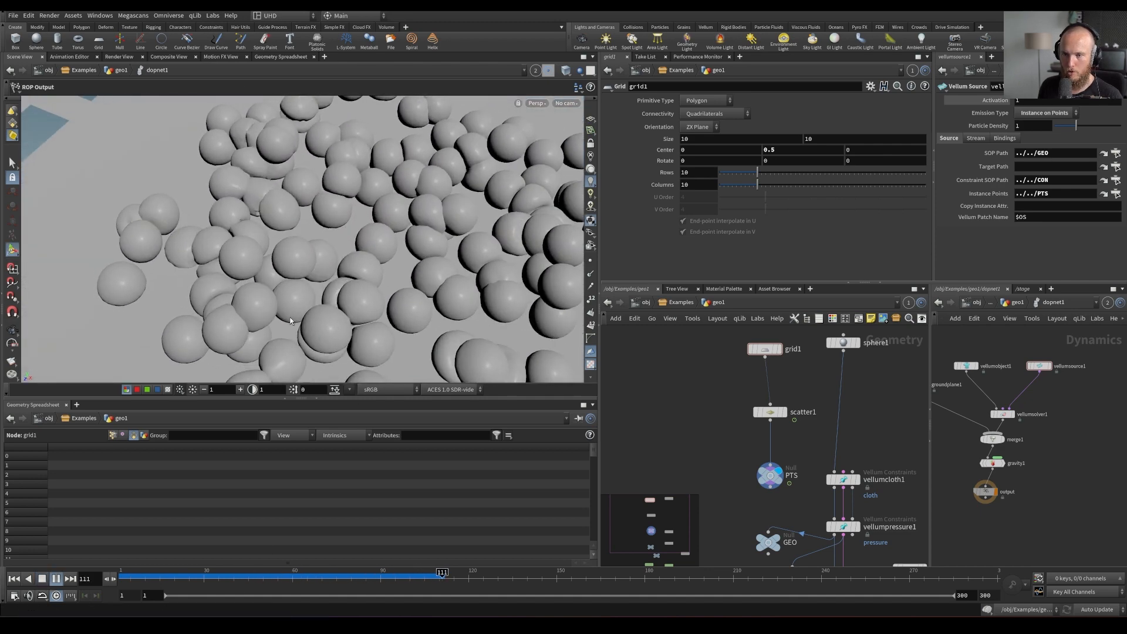
key(Up)
key(ctrl+s)
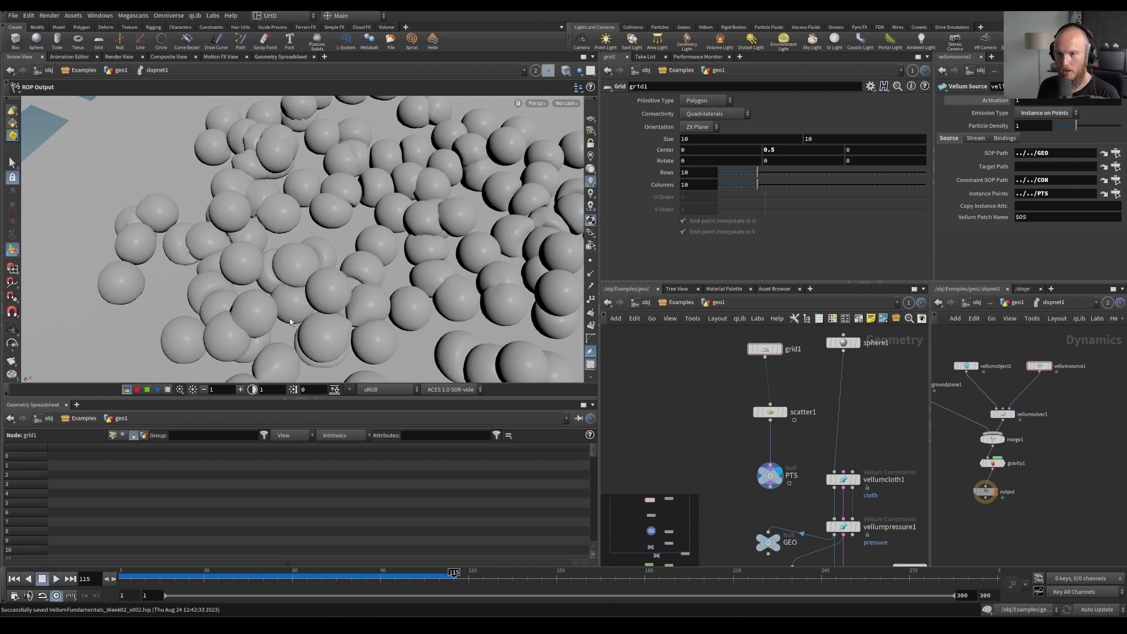
Go to frame 95 and step the sphere simulation back frame by frame to frame 75
alt+drag(382, 320, 216, 259)
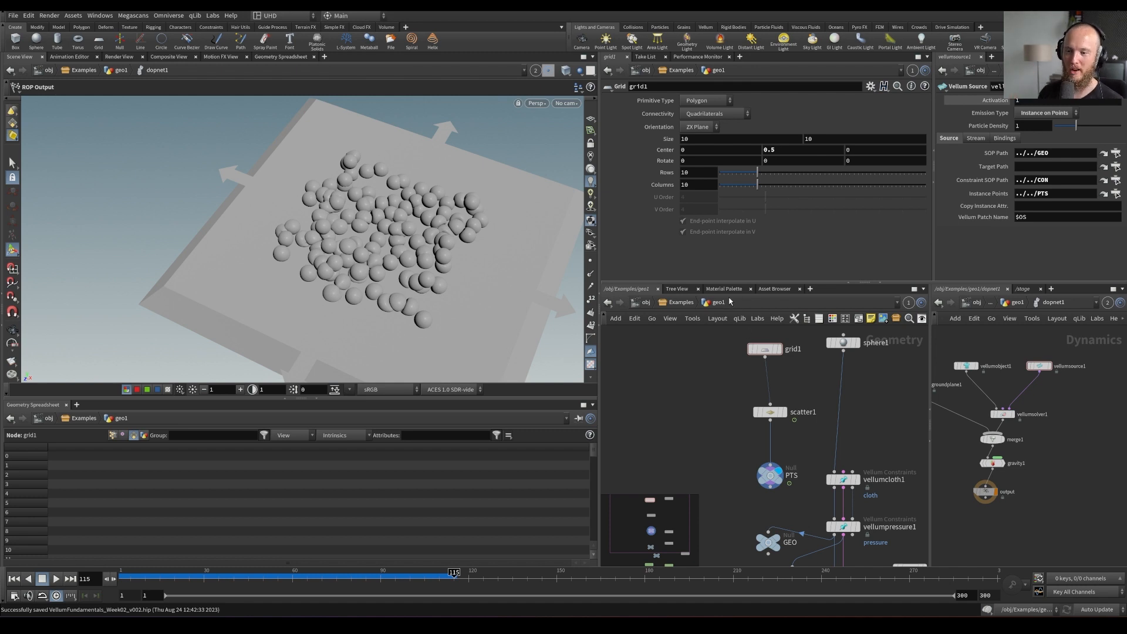
click(395, 575)
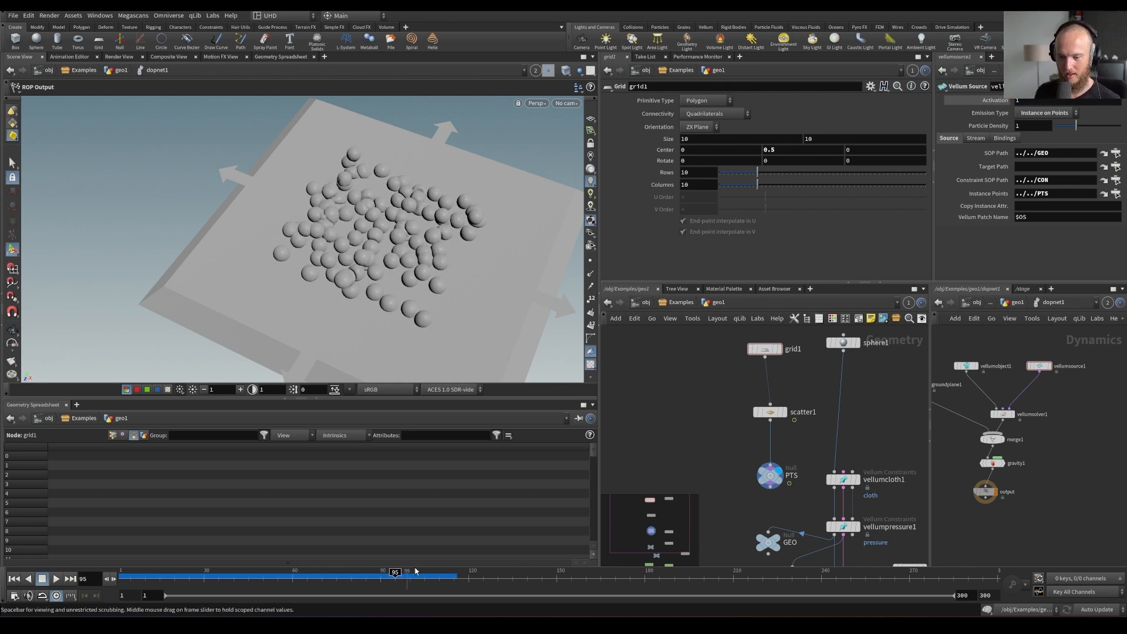
alt+drag(385, 305, 383, 260)
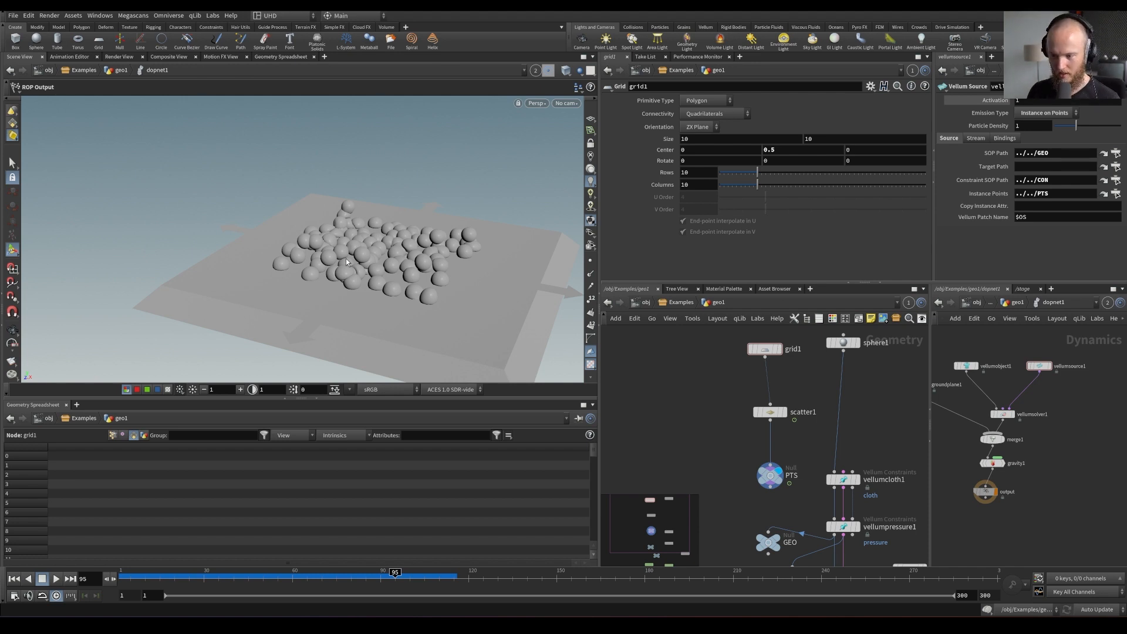
key(Left)
key(Left)
key(Left)
key(Left)
key(Left)
key(Left)
key(Left)
key(Left)
key(Left)
key(Left)
key(Left)
key(Left)
key(Left)
key(Left)
key(Left)
key(Left)
key(Left)
key(Left)
key(Left)
key(Left)
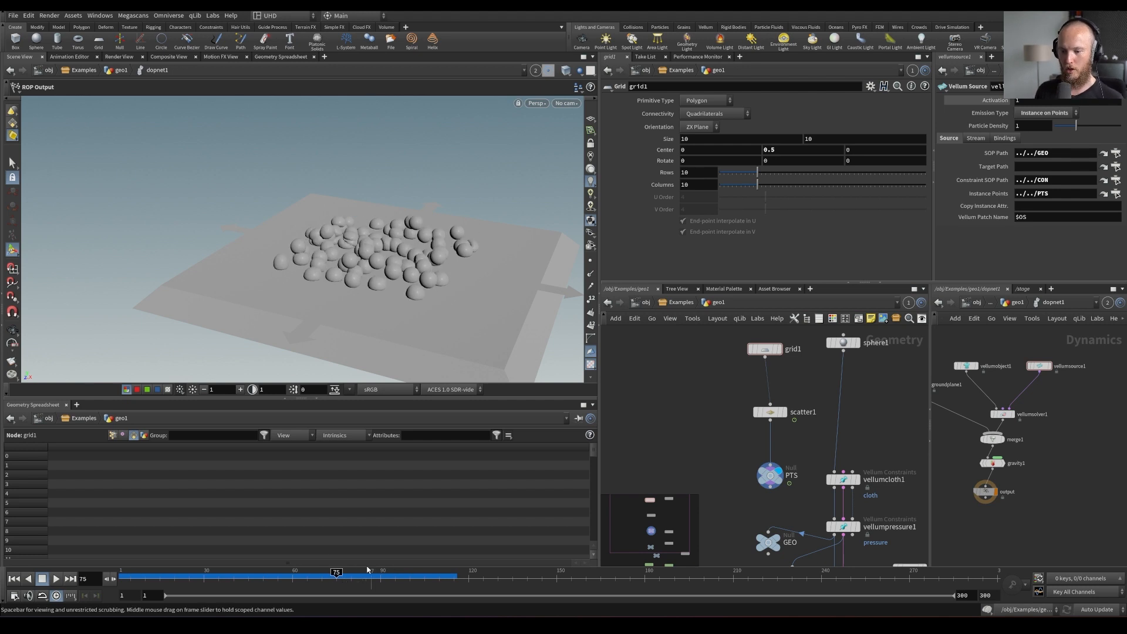
Replay the sphere simulation from the first frame in a lower, closer view
key(Escape)
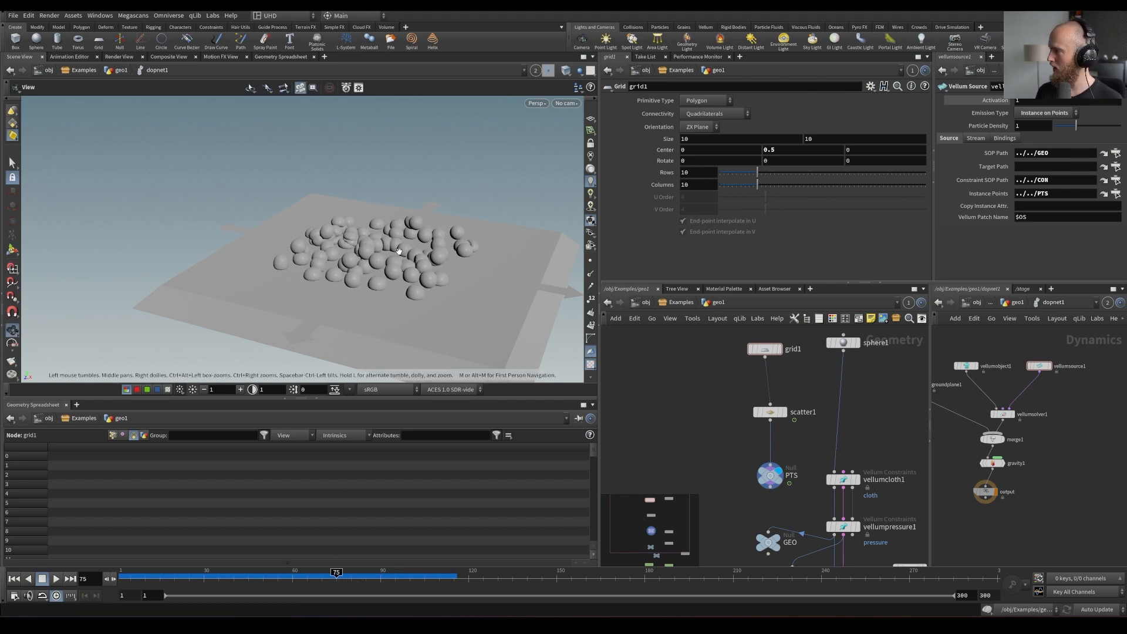
drag(359, 266, 352, 293)
key(Escape)
key(Up)
key(ctrl+Up)
key(Up)
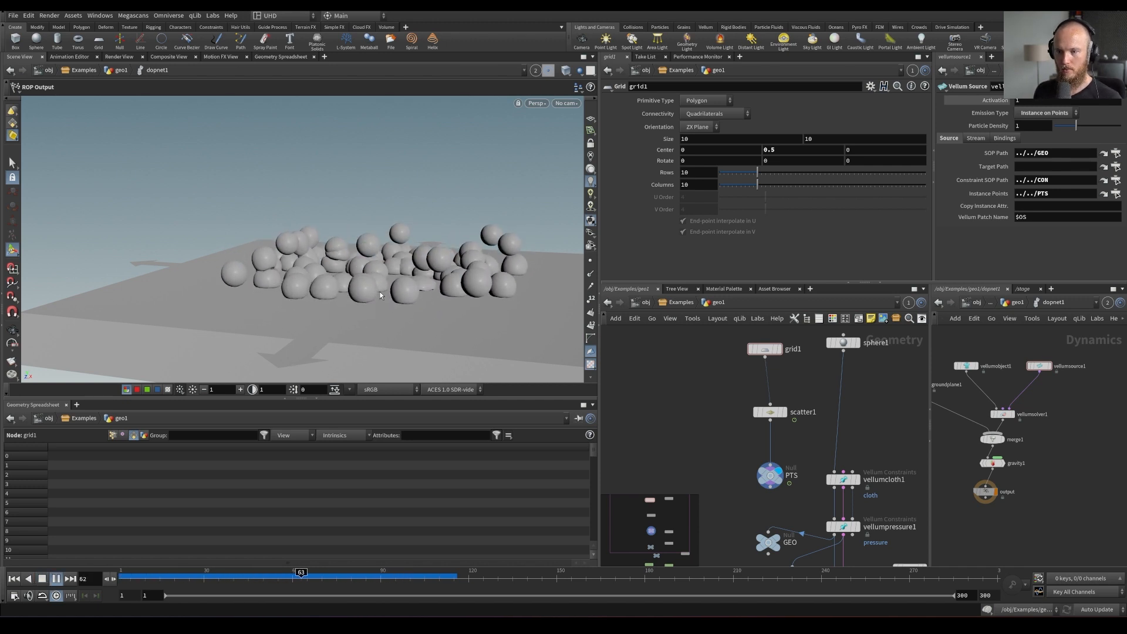
Save the scene and scrub back through the cached sphere simulation to frame 1
key(ctrl+s)
drag(310, 572, 286, 554)
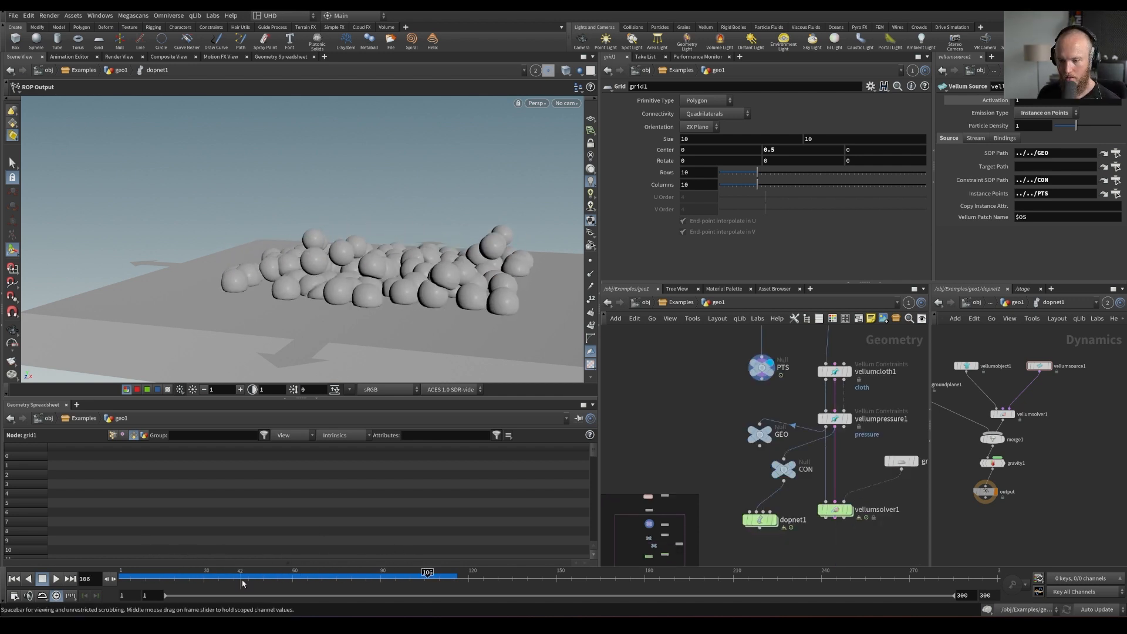
drag(287, 581, 209, 573)
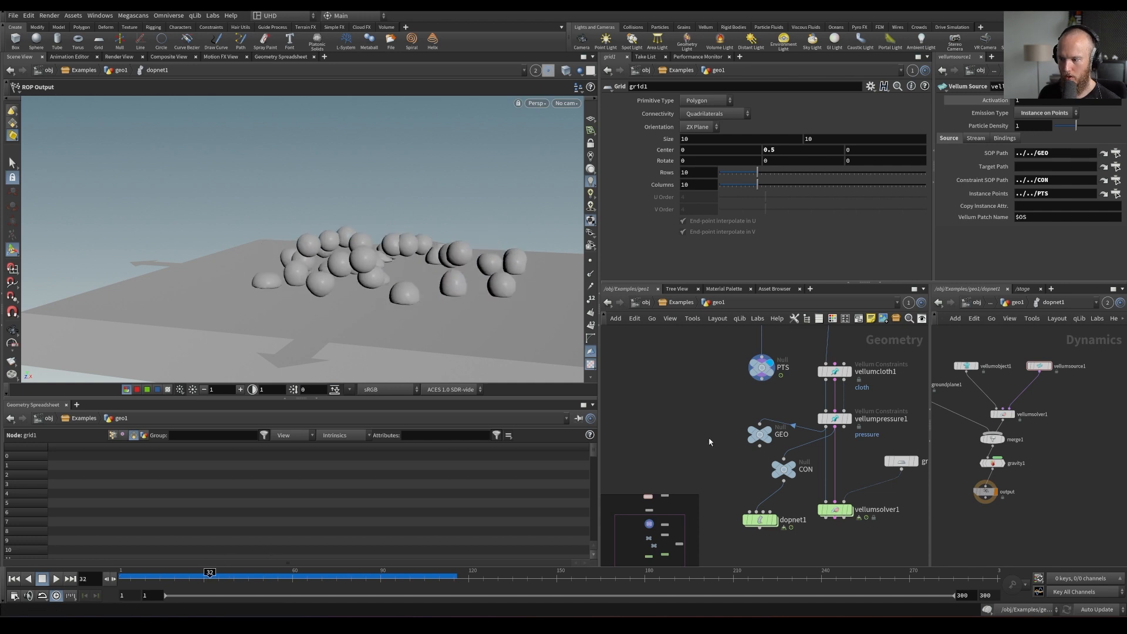
drag(760, 519, 769, 528)
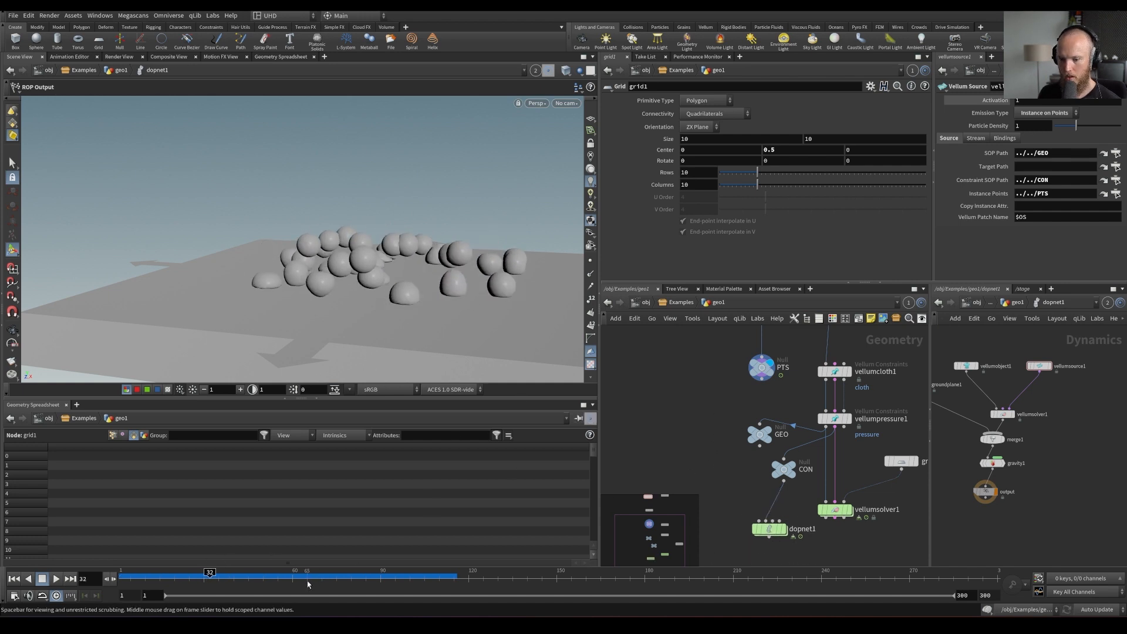
click(124, 573)
key(ctrl+s)
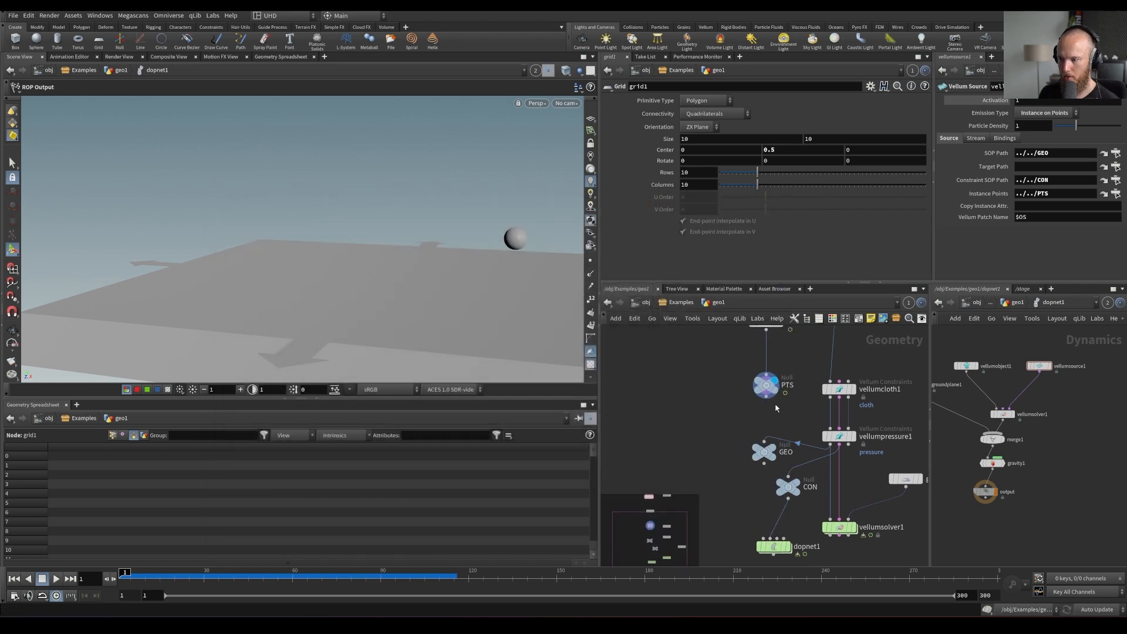
Set the Uniform Scale of sphere1 to 0.1, test-play the simulation from the first frame and save the scene
scroll(793, 413, up, 5)
drag(813, 352, 852, 395)
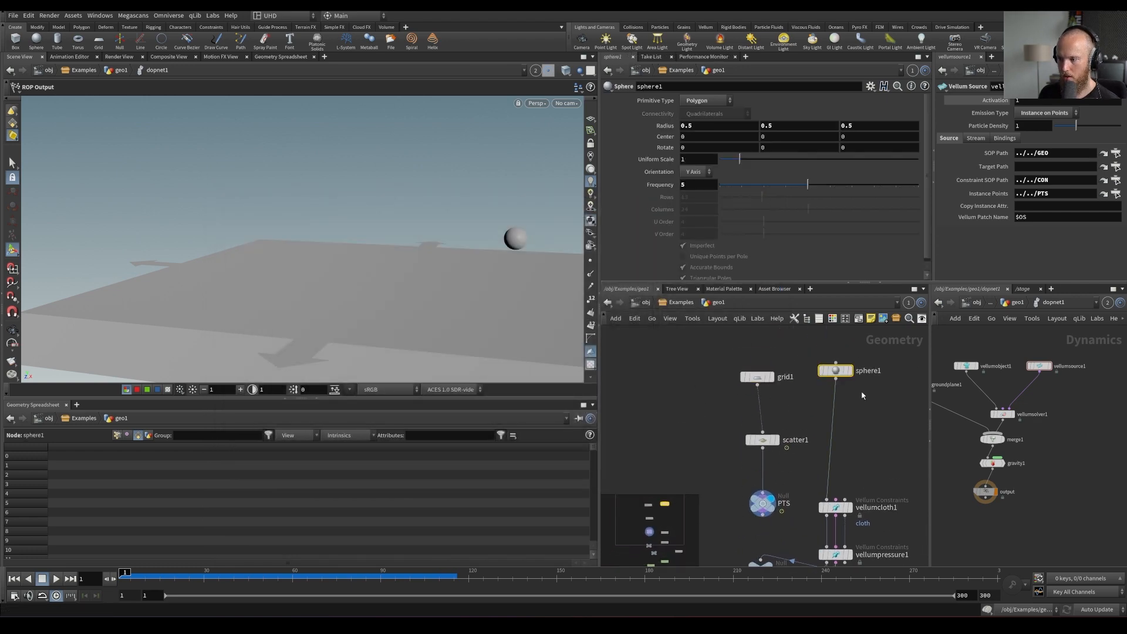
click(698, 159)
text(.1)
key(Return)
key(Up)
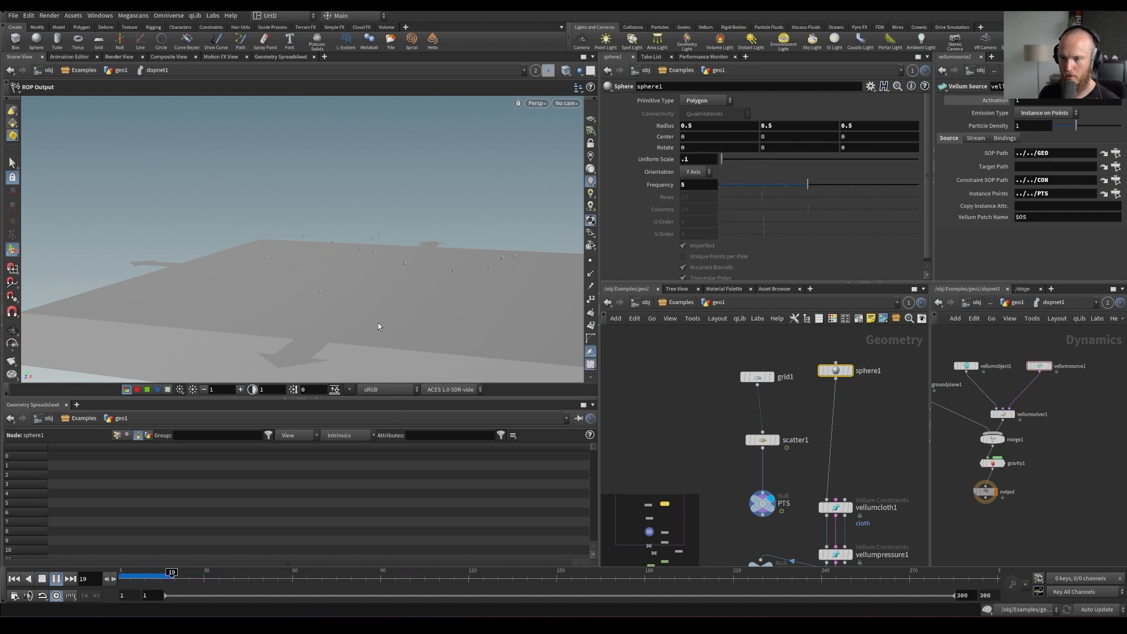
key(ctrl+Up)
key(ctrl+s)
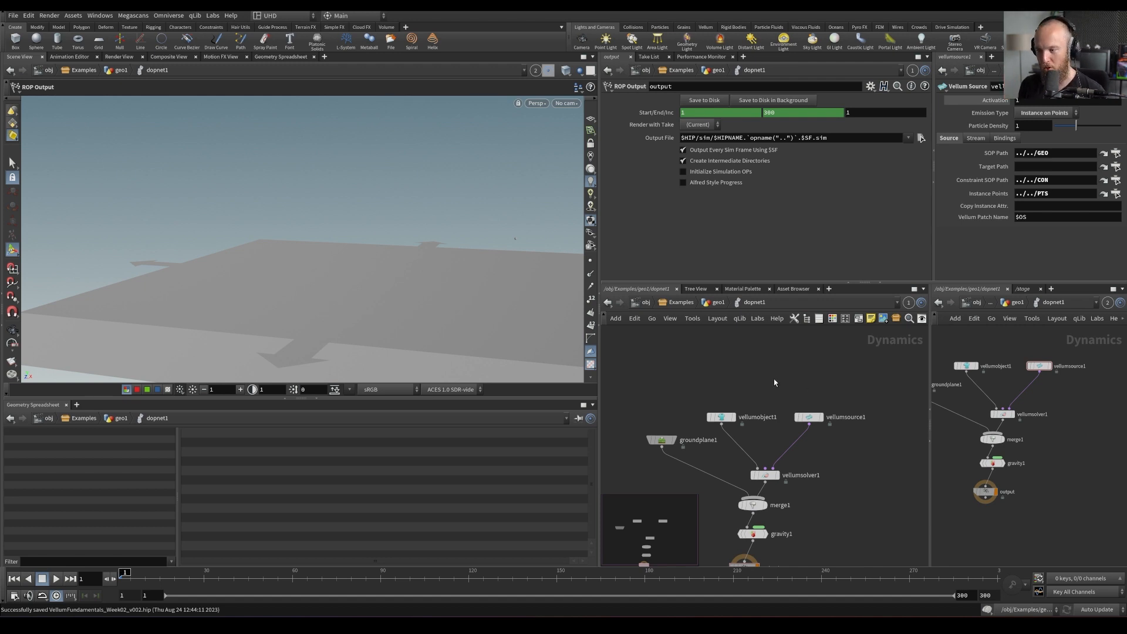
Add a Geometry Wrangle inside dopnet1 and connect it to the vellumsolver1 input between the object and source connections
key(Tab)
text(geo)
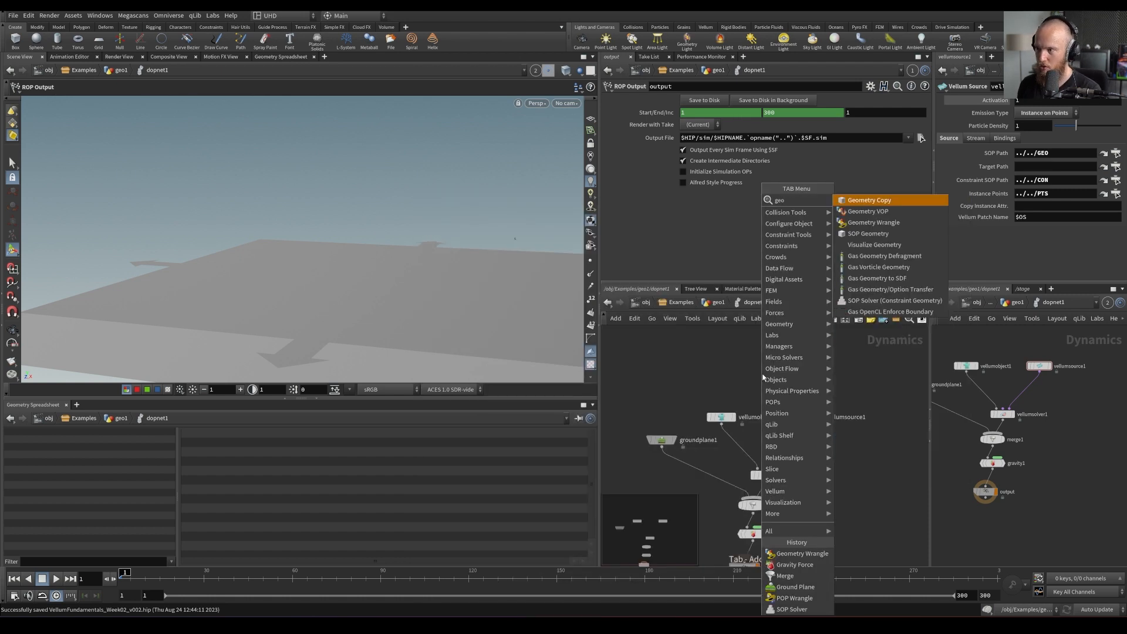
text(w)
key(Return)
click(770, 382)
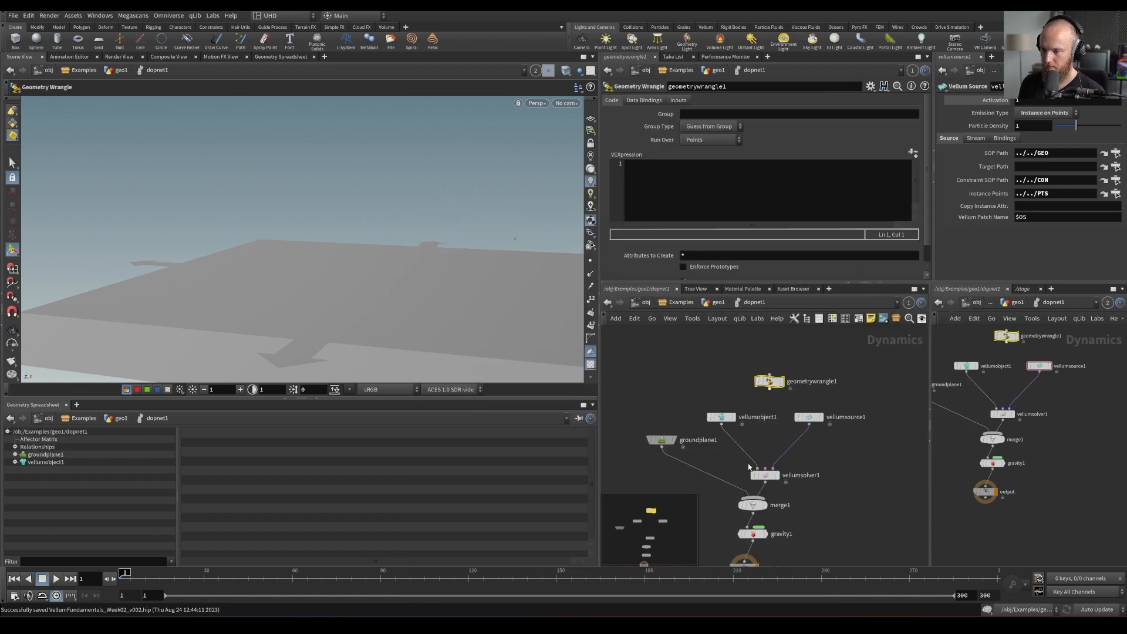
click(769, 469)
Make geometrywrangle1 run over Primitives and bind it to ConstraintGeometry
click(704, 139)
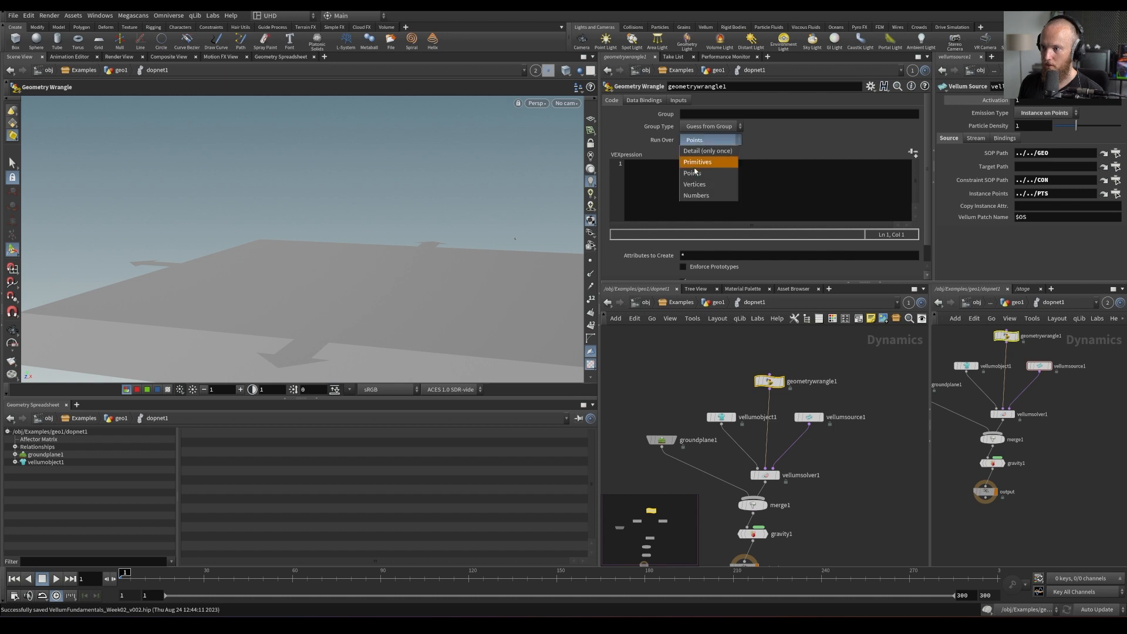
click(711, 162)
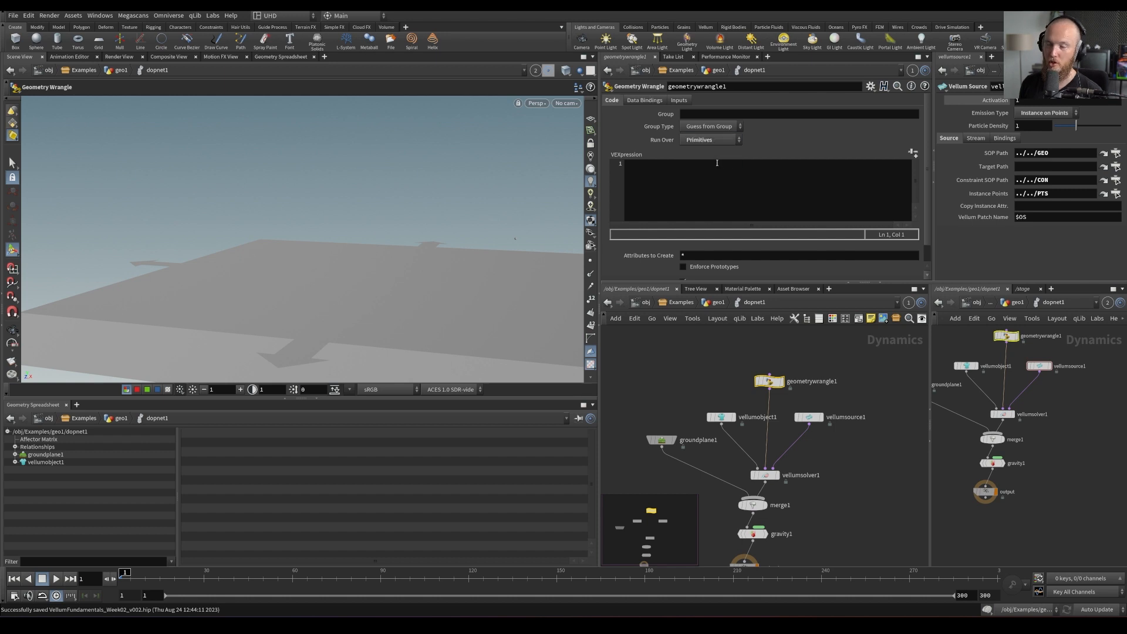
click(652, 102)
click(685, 116)
text(Constraint)
key(Return)
click(668, 392)
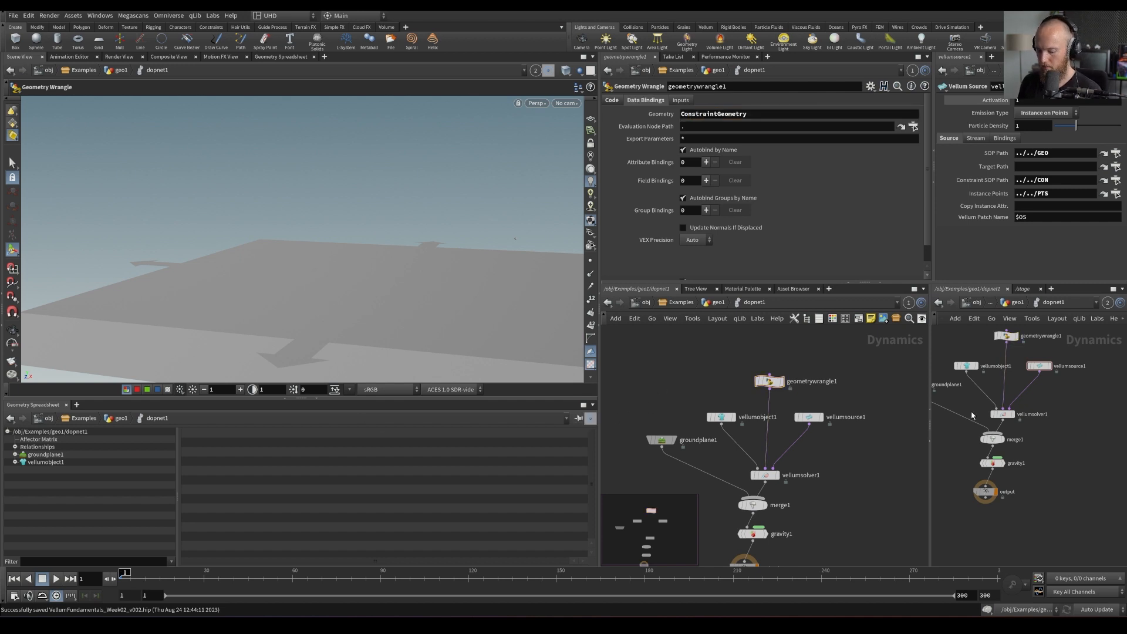
click(769, 381)
click(612, 100)
click(695, 178)
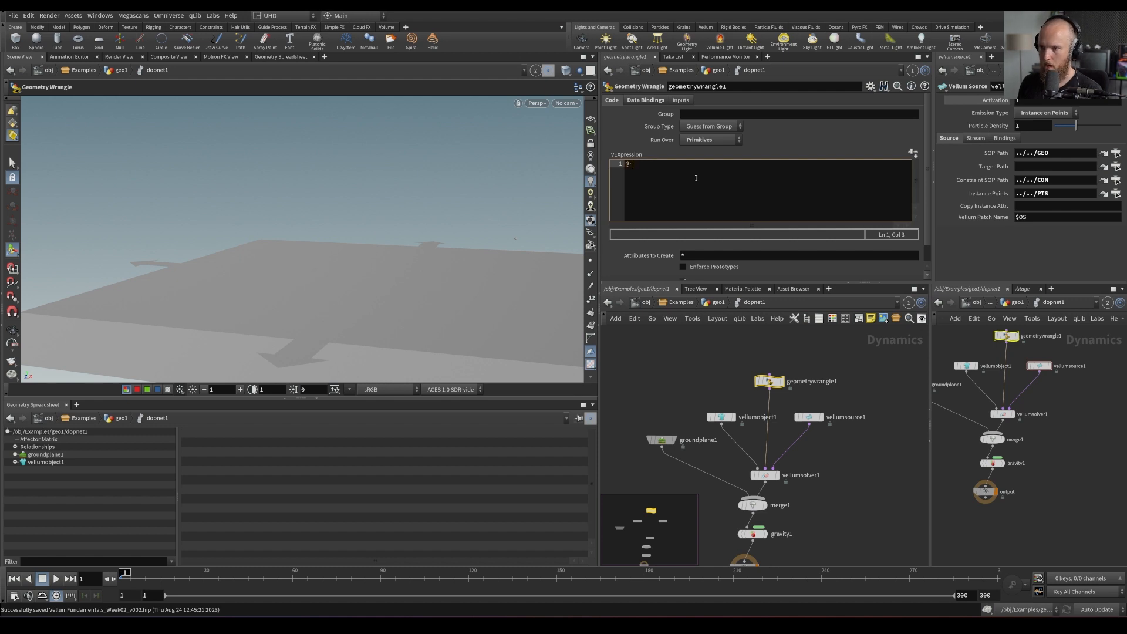
key(BackSpace)
key(BackSpace)
key(BackSpace)
key(BackSpace)
key(BackSpace)
key(BackSpace)
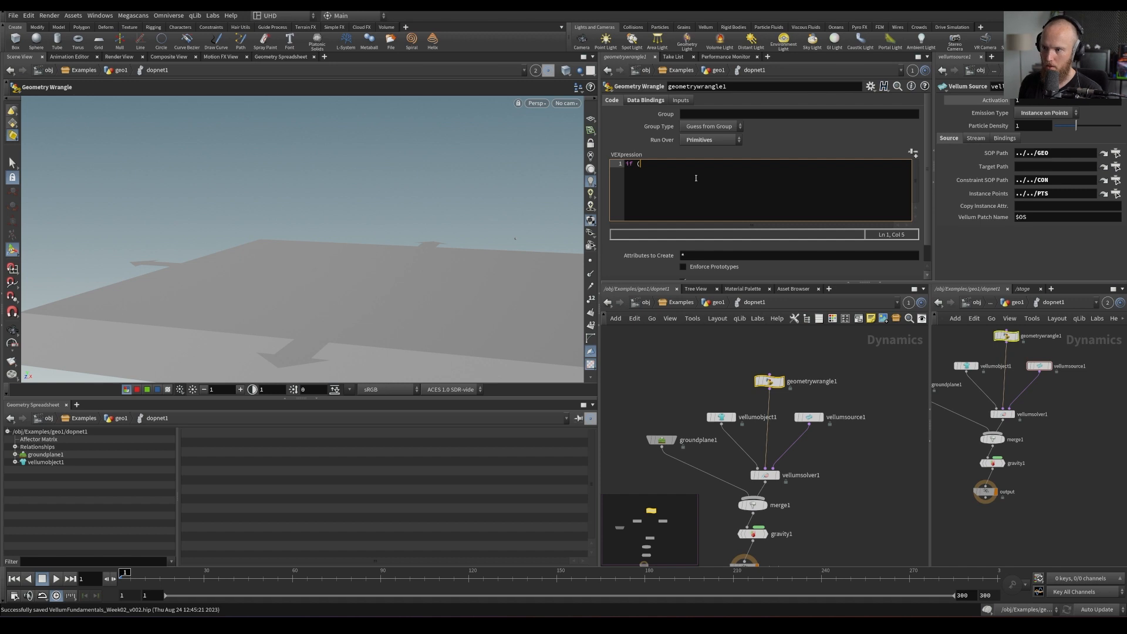
text(if (@restlength <)
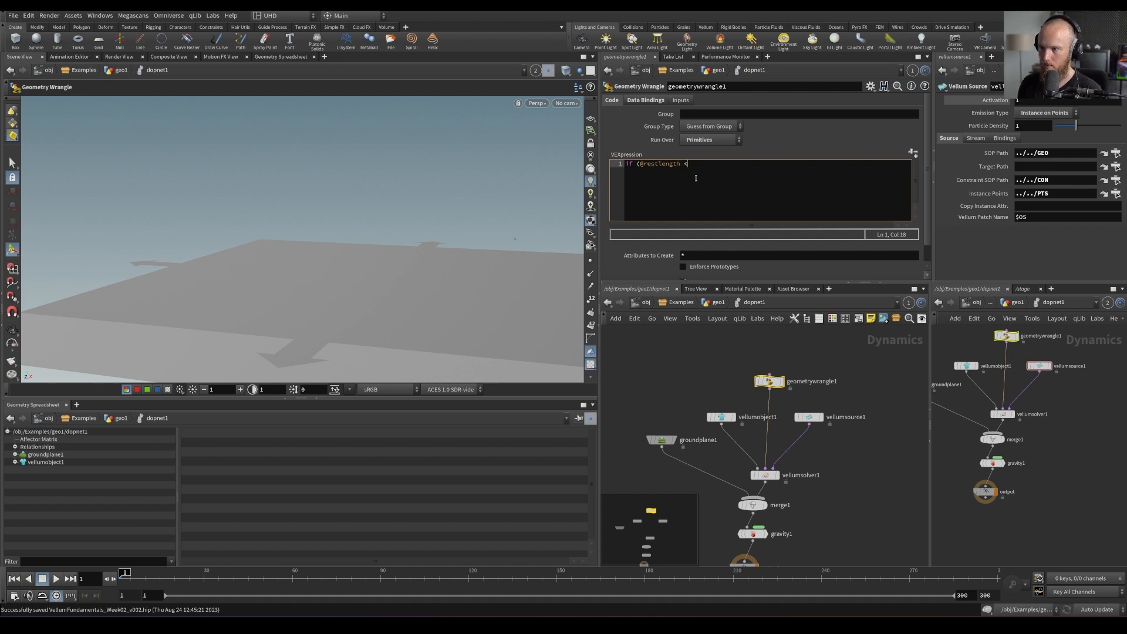
text( ())
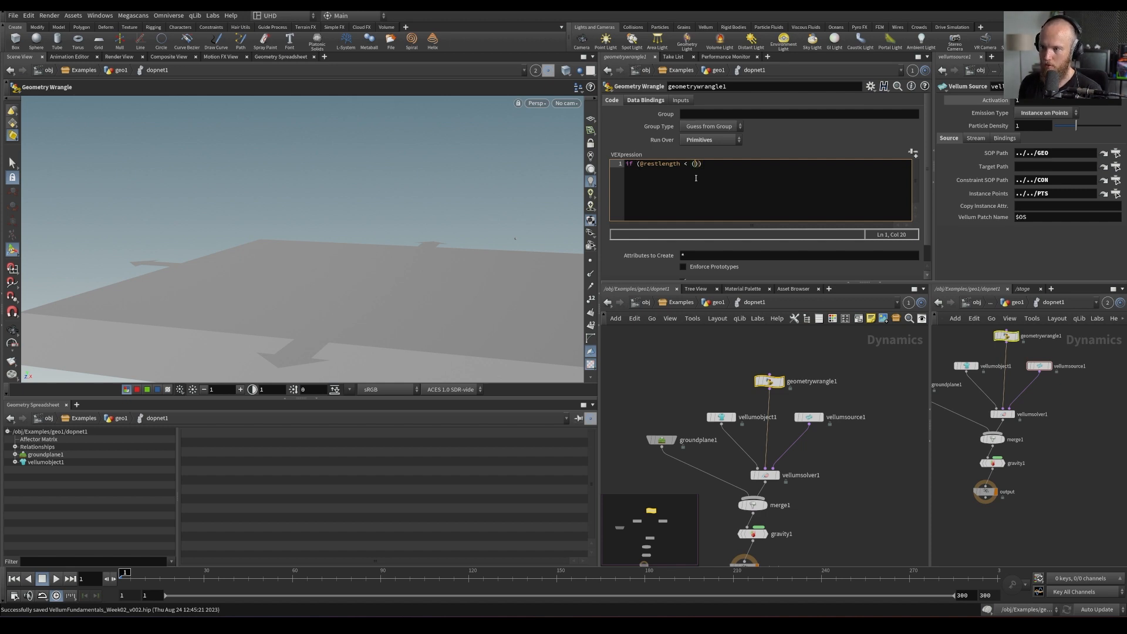
key(ctrl+Left)
click(695, 178)
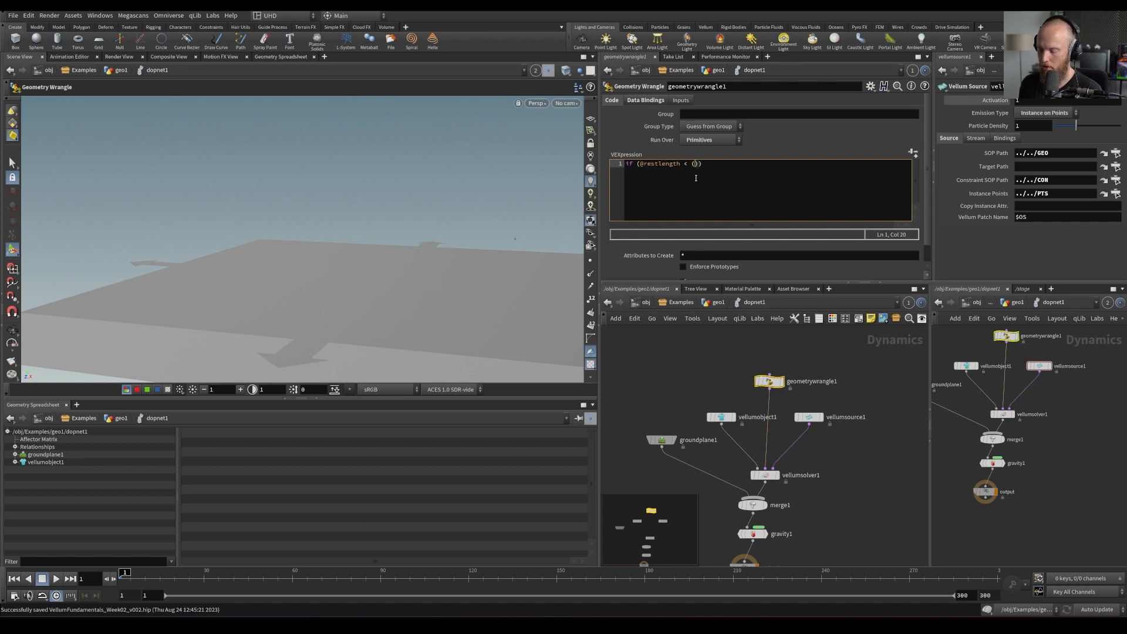
text(@restlegnth)
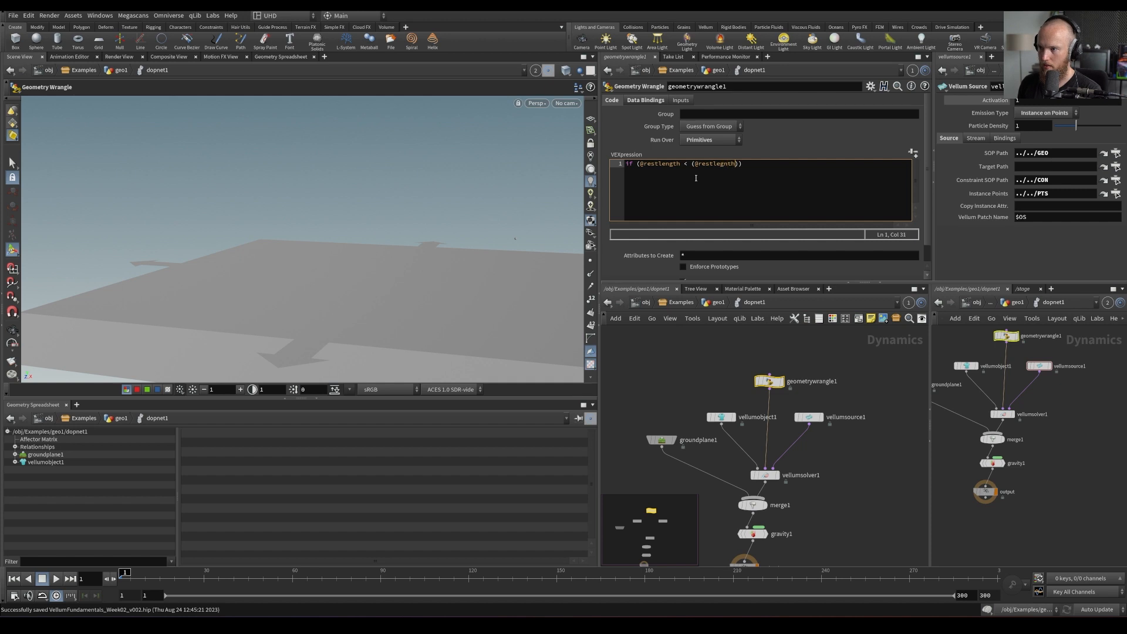
key(BackSpace)
key(BackSpace)
key(BackSpace)
text(ngthorei)
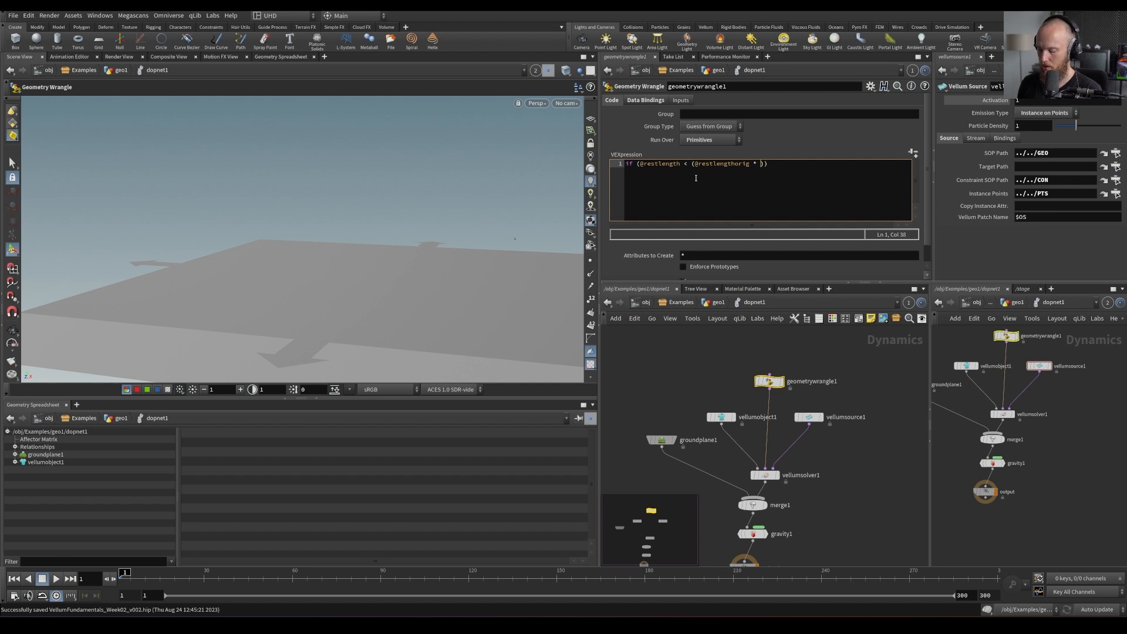
text( 100)
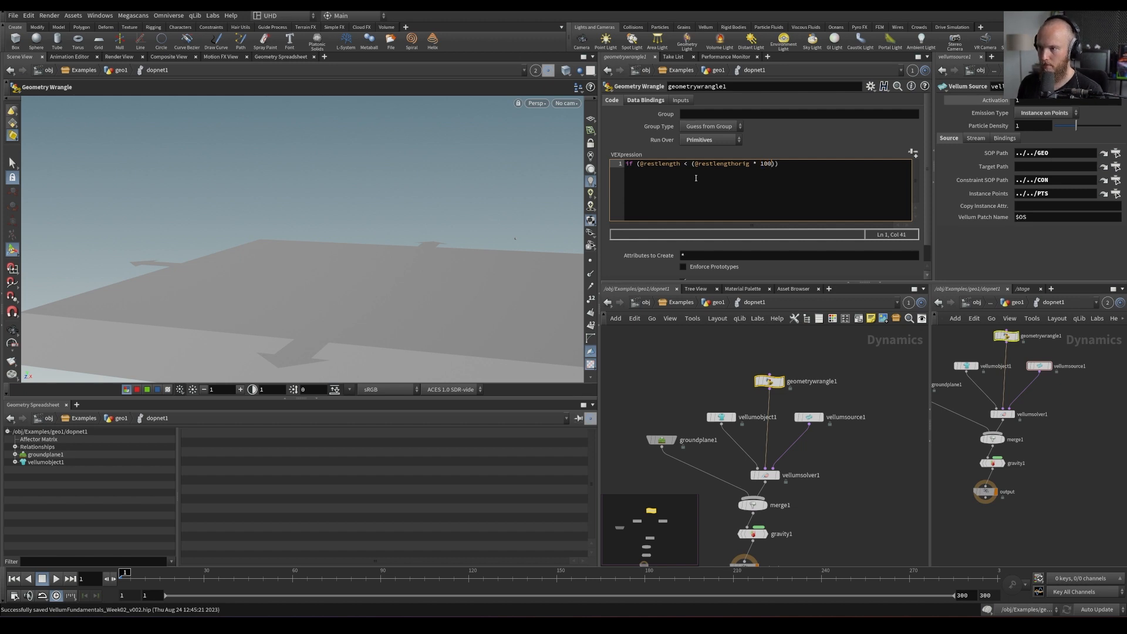
text( {)
key(Return)
key(Return)
key(Return)
text(})
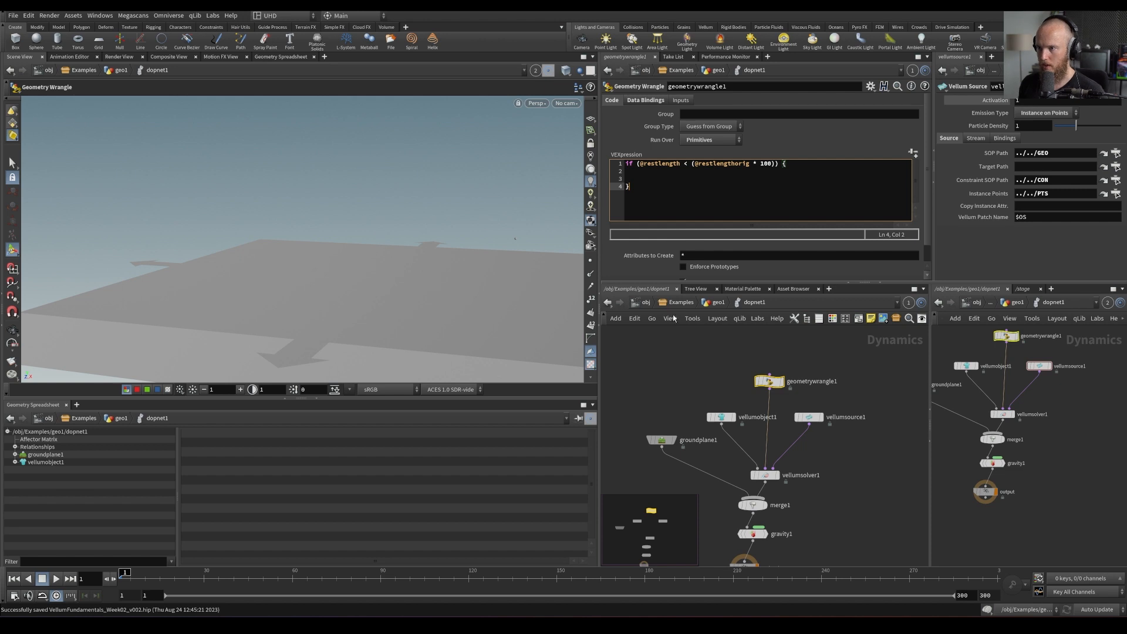
click(649, 171)
text(@restlength)
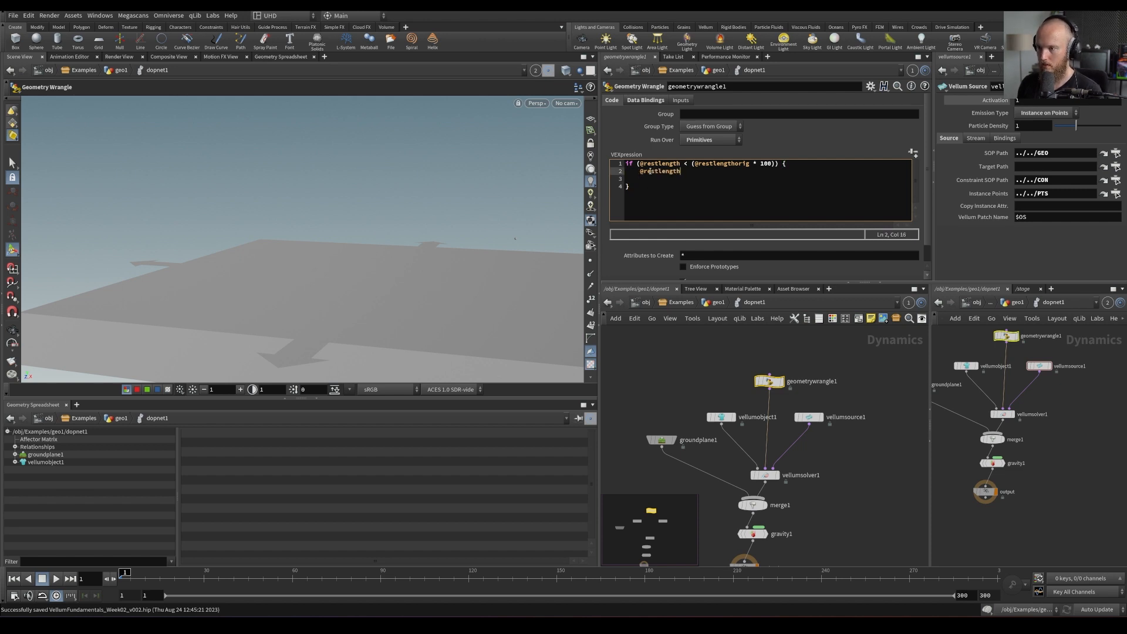
text( *= 1.05;)
key(ctrl+s)
Restrict geometrywrangle1 to the group "pressure" and inspect the node's information
click(735, 116)
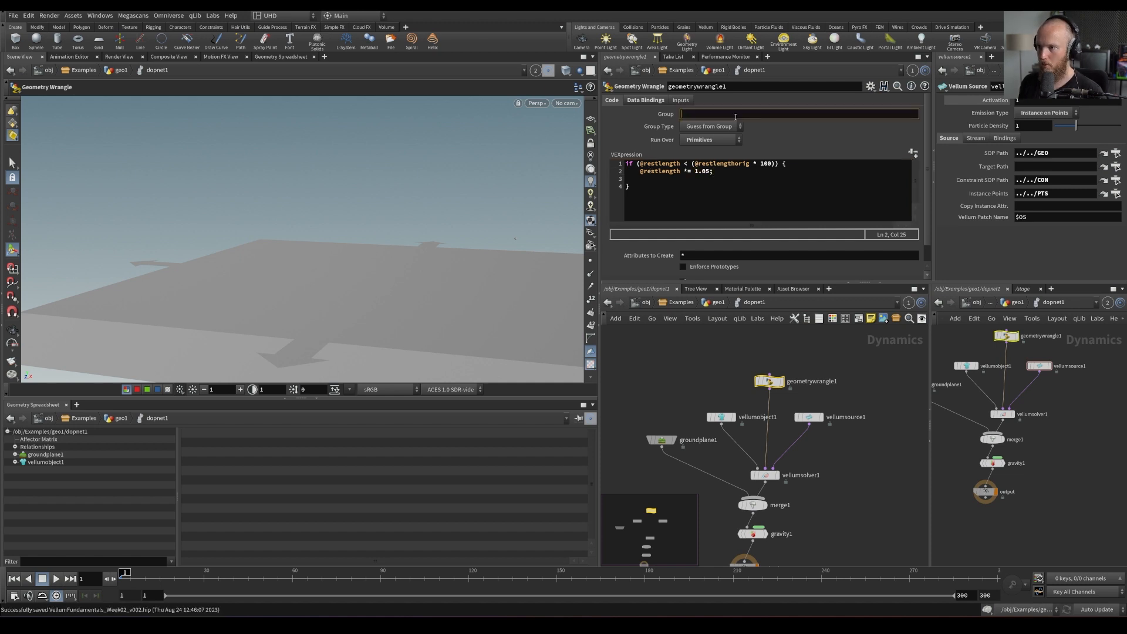
text(pressure)
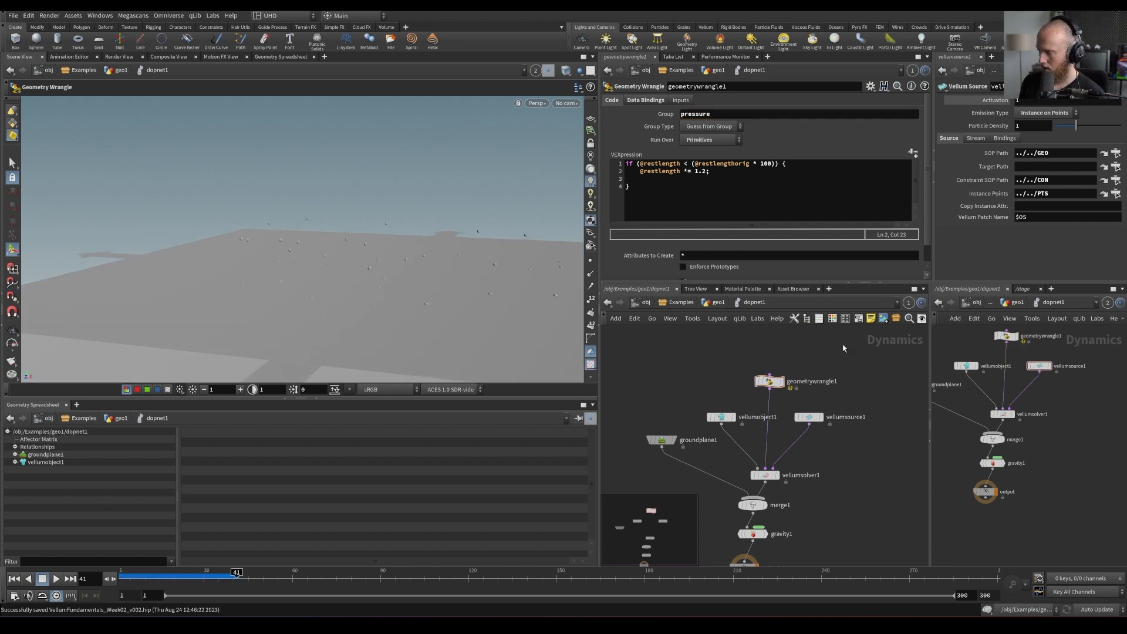
middle_click(768, 382)
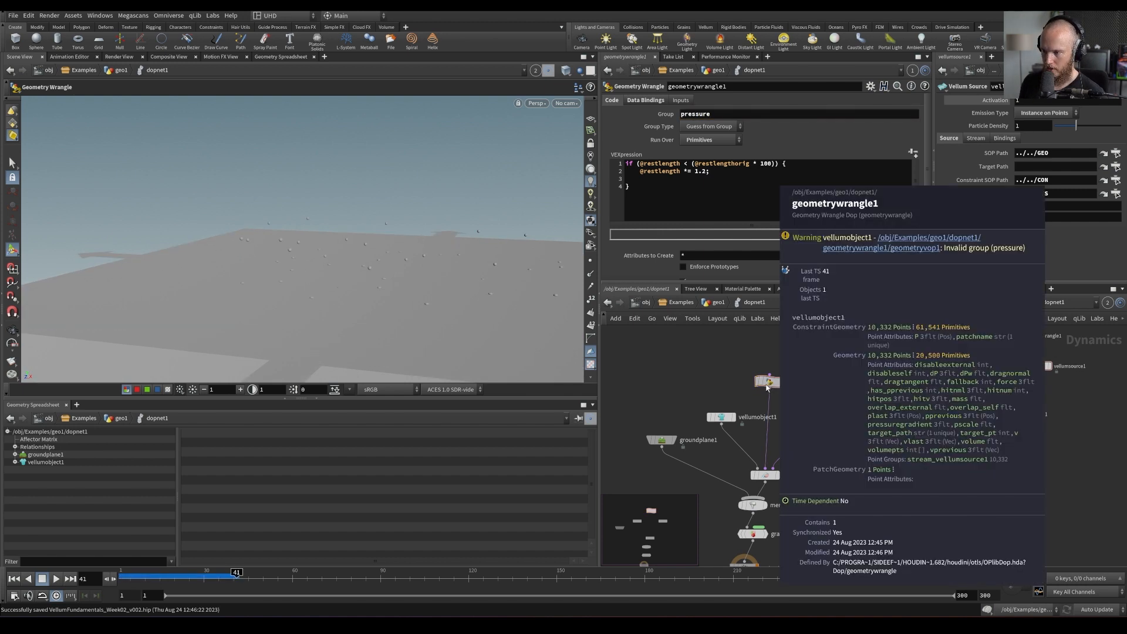
Enable an output group named "pressure" on vellumpressure1 in geo1 and save the scene
key(u)
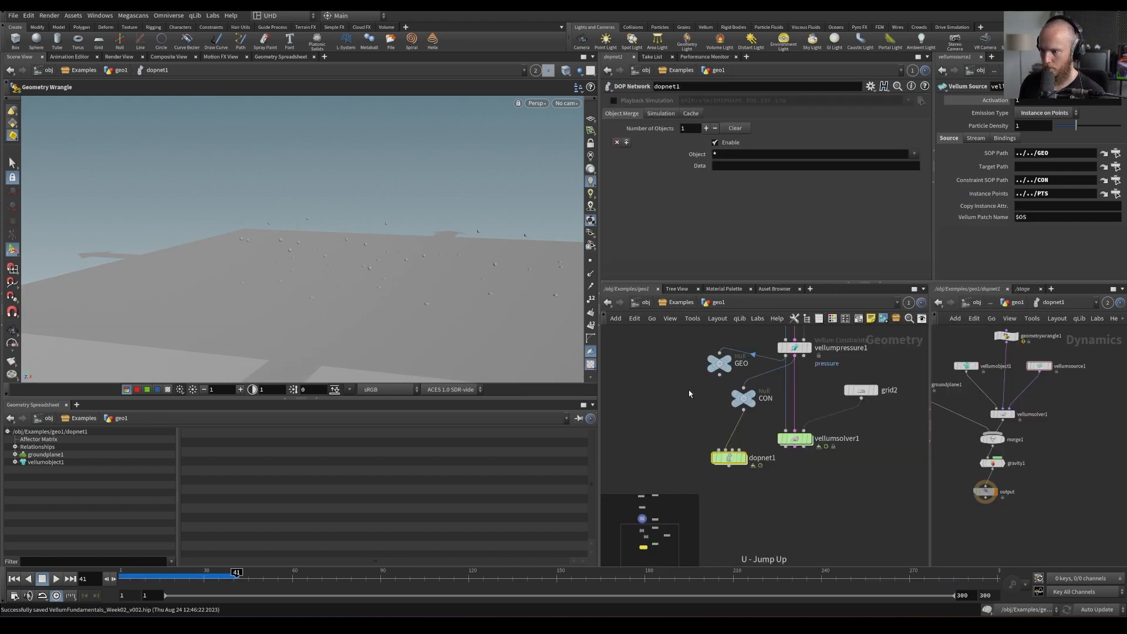
click(803, 353)
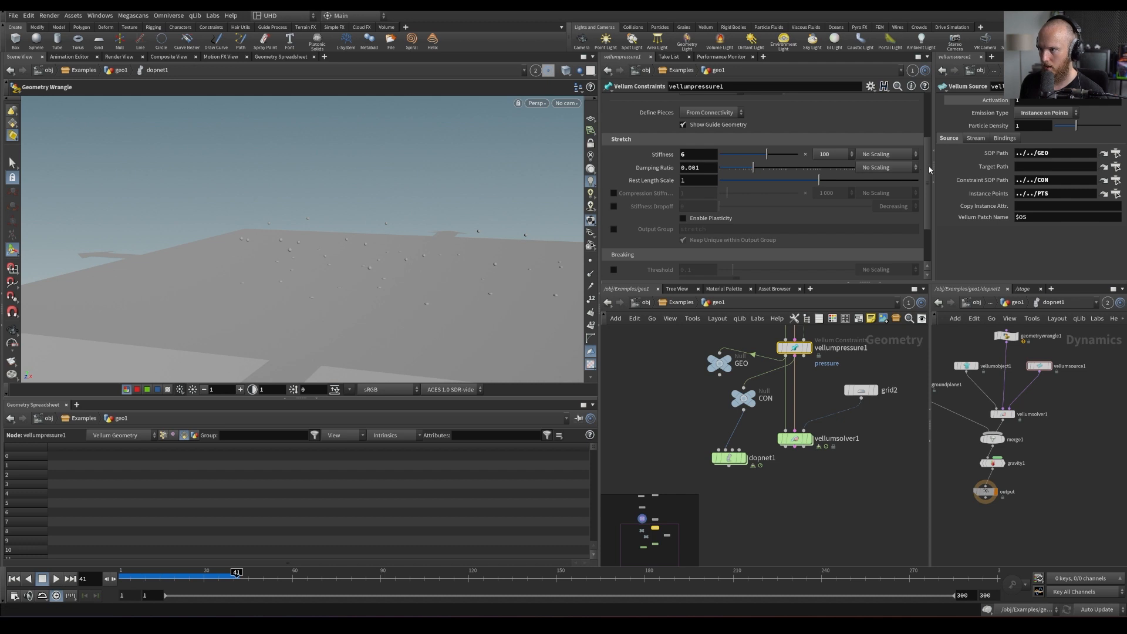
scroll(929, 169, down, 3)
click(613, 165)
double_click(715, 166)
text(pressure)
key(Return)
key(ctrl+s)
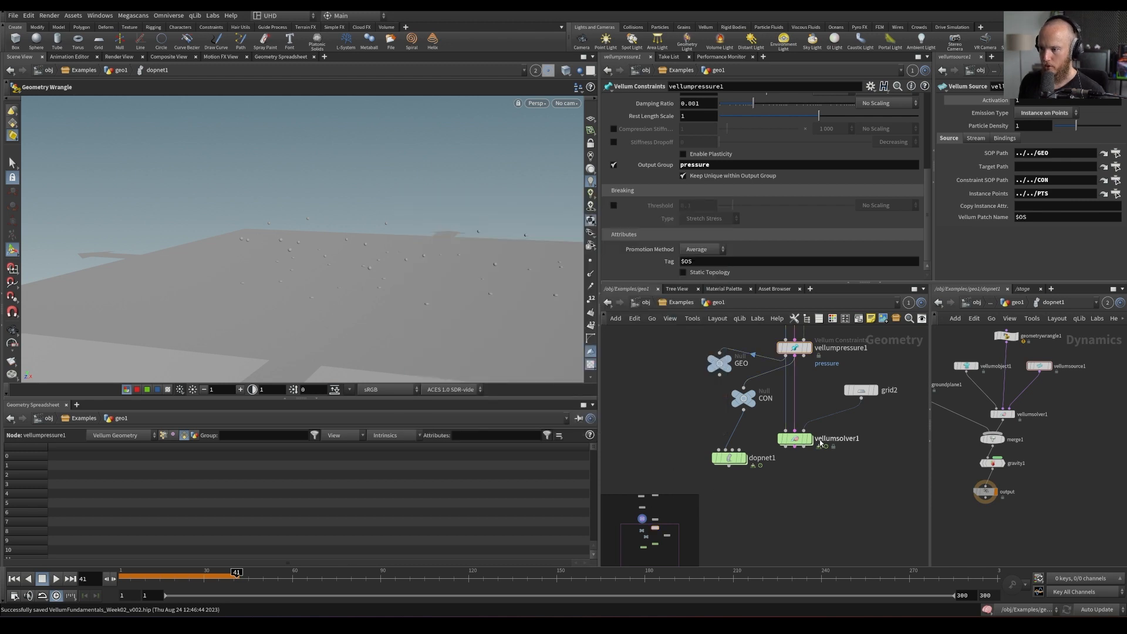
double_click(729, 458)
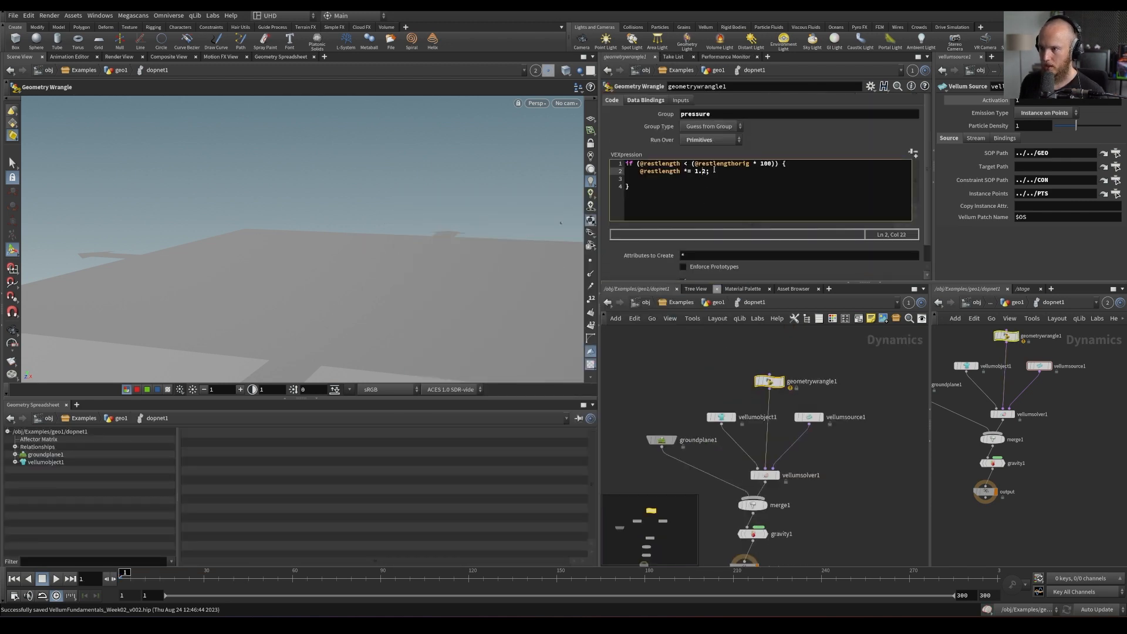
key(Delete)
text(05)
click(691, 369)
alt+right_drag(435, 278, 395, 329)
key(Up)
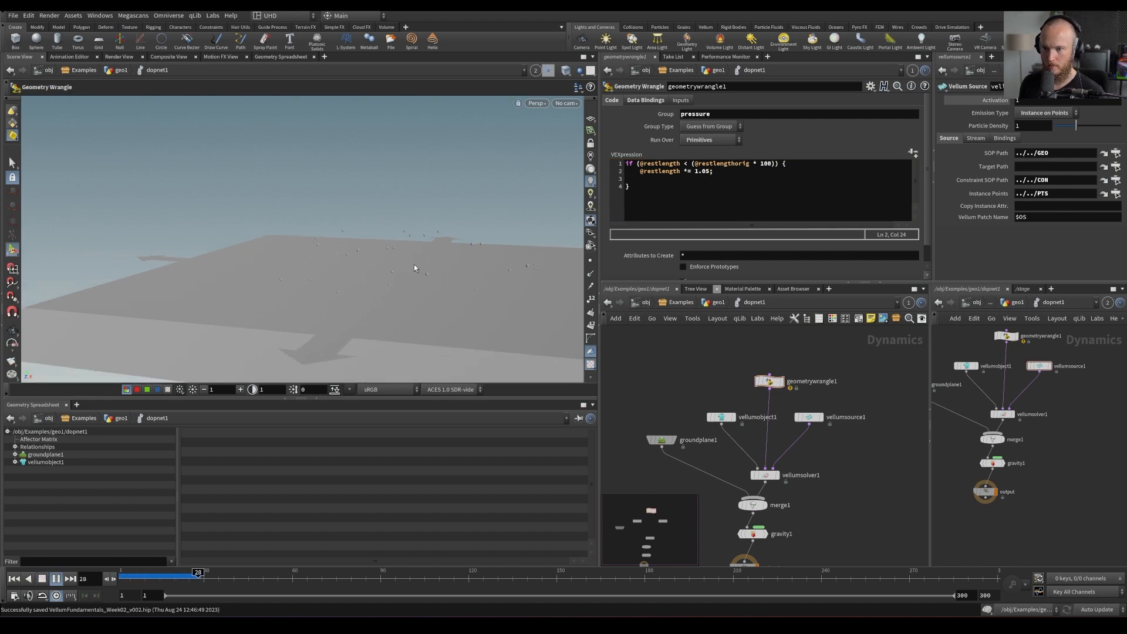
key(Up)
click(712, 172)
key(BackSpace)
key(BackSpace)
text(2)
key(ctrl+s)
key(ctrl+Up)
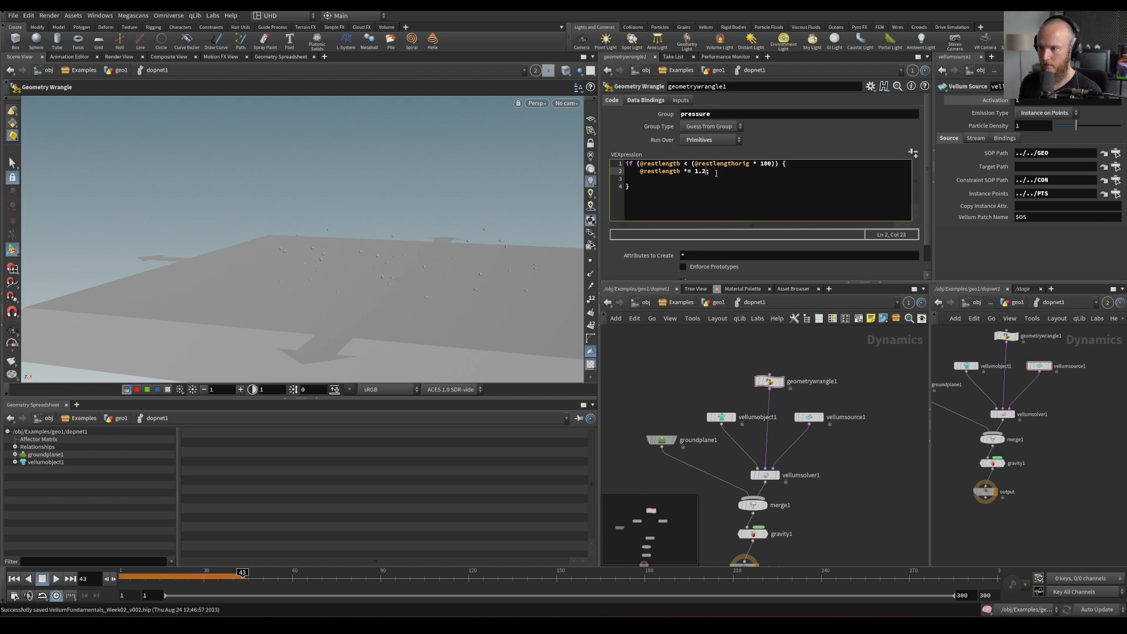
key(Up)
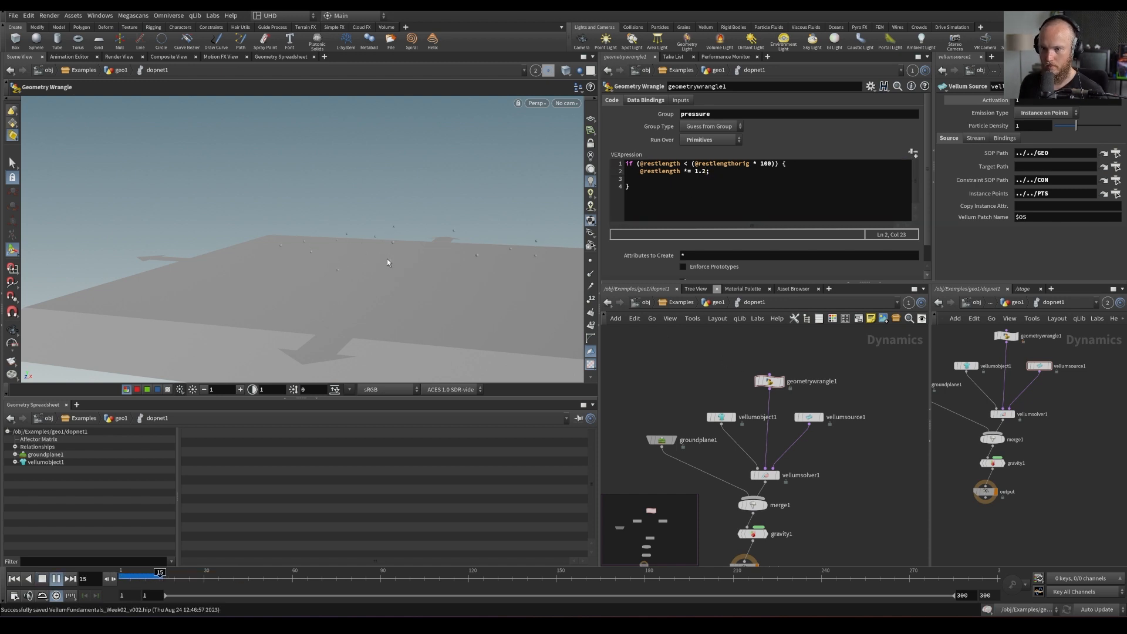
key(Escape)
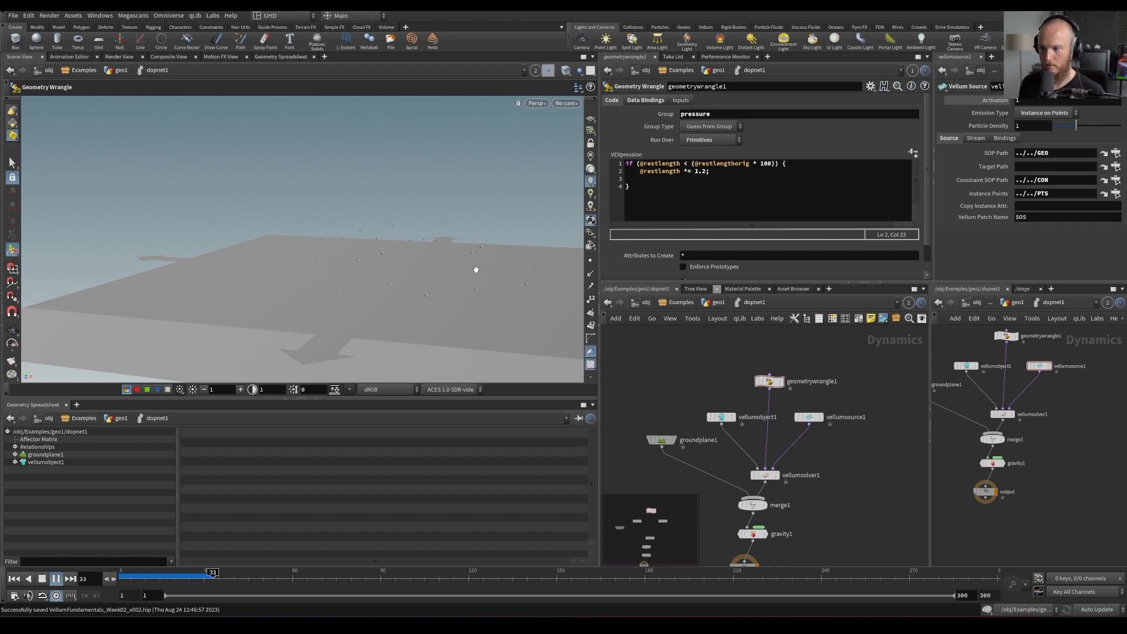
scroll(491, 252, up, 5)
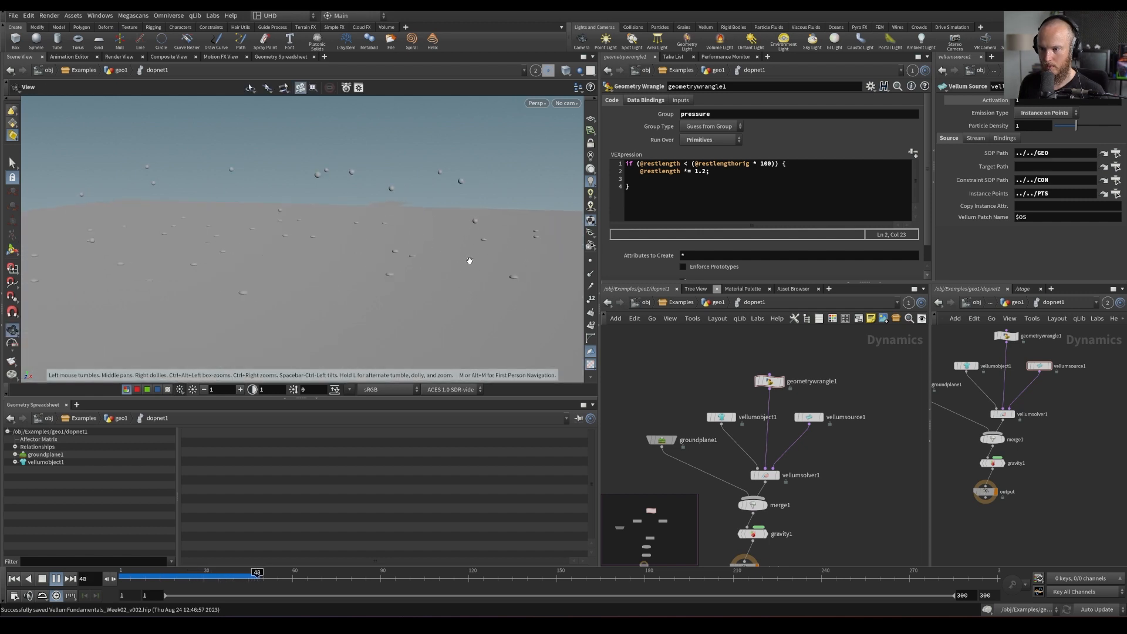
key(Escape)
click(766, 163)
text(000)
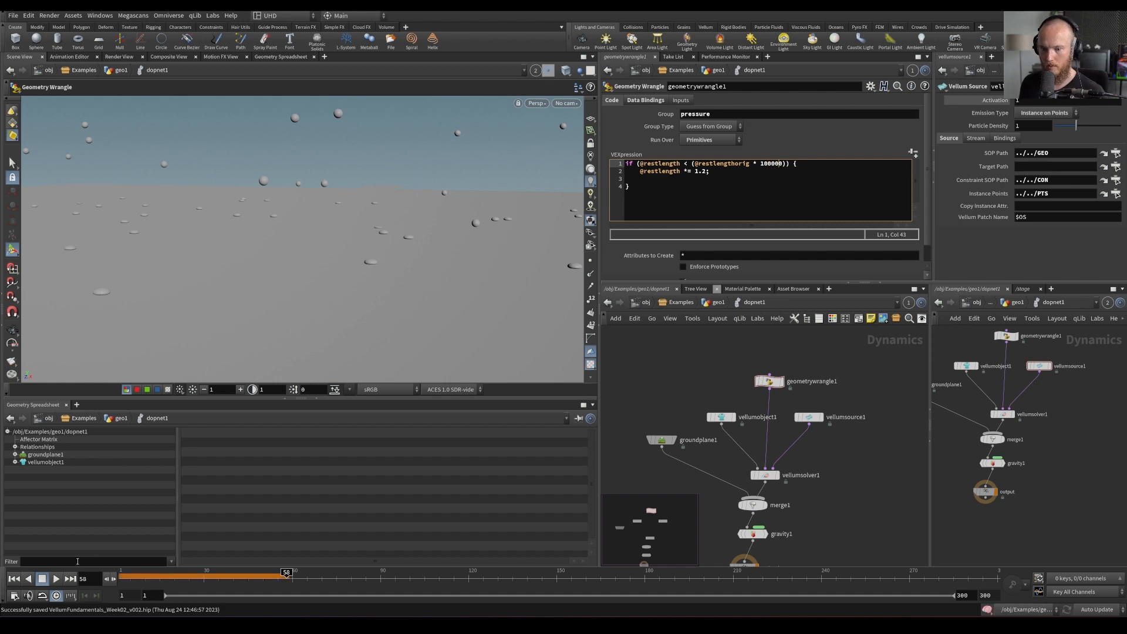
key(ctrl+Up)
key(Up)
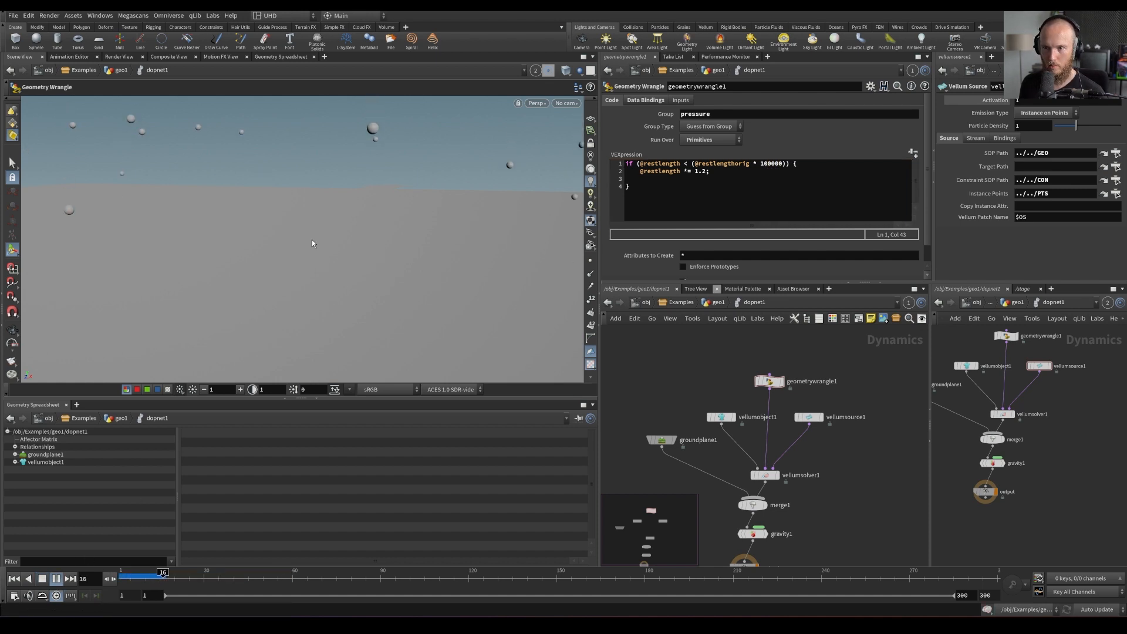
click(706, 170)
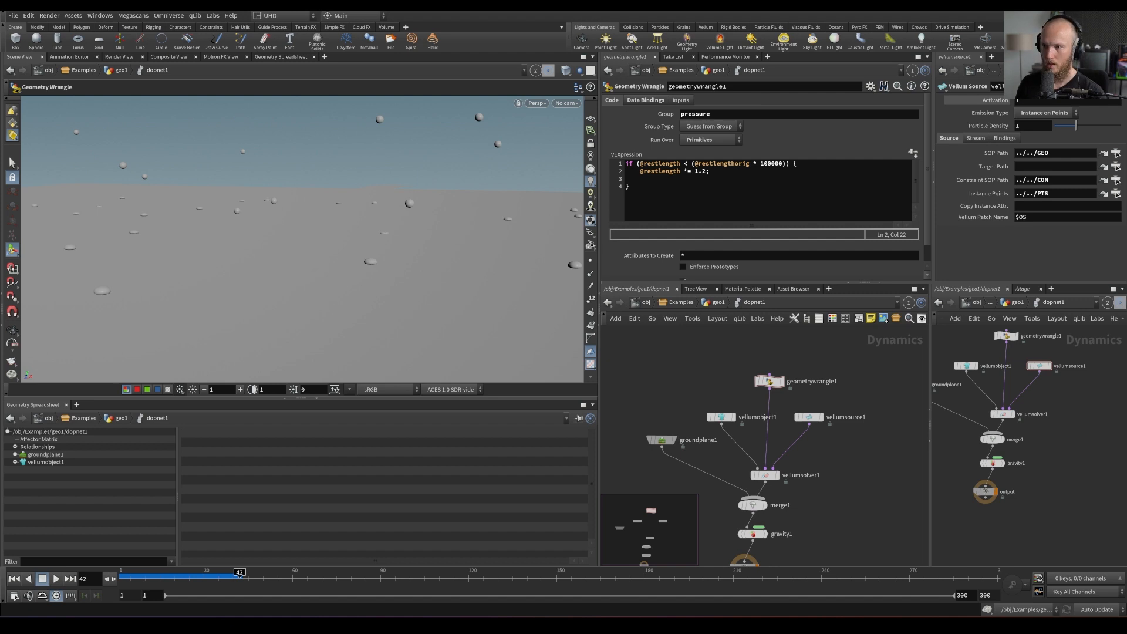
key(Up)
key(Home)
key(shift+End)
key(BackSpace)
key(shift+Down)
key(shift+Down)
key(Delete)
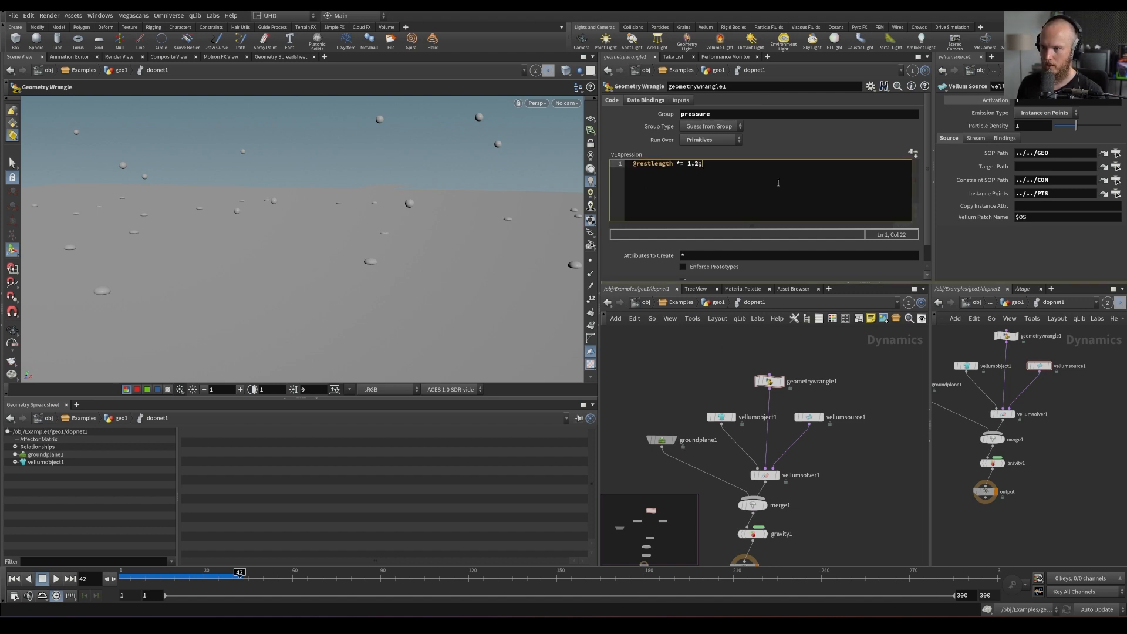
key(Home)
key(BackSpace)
key(BackSpace)
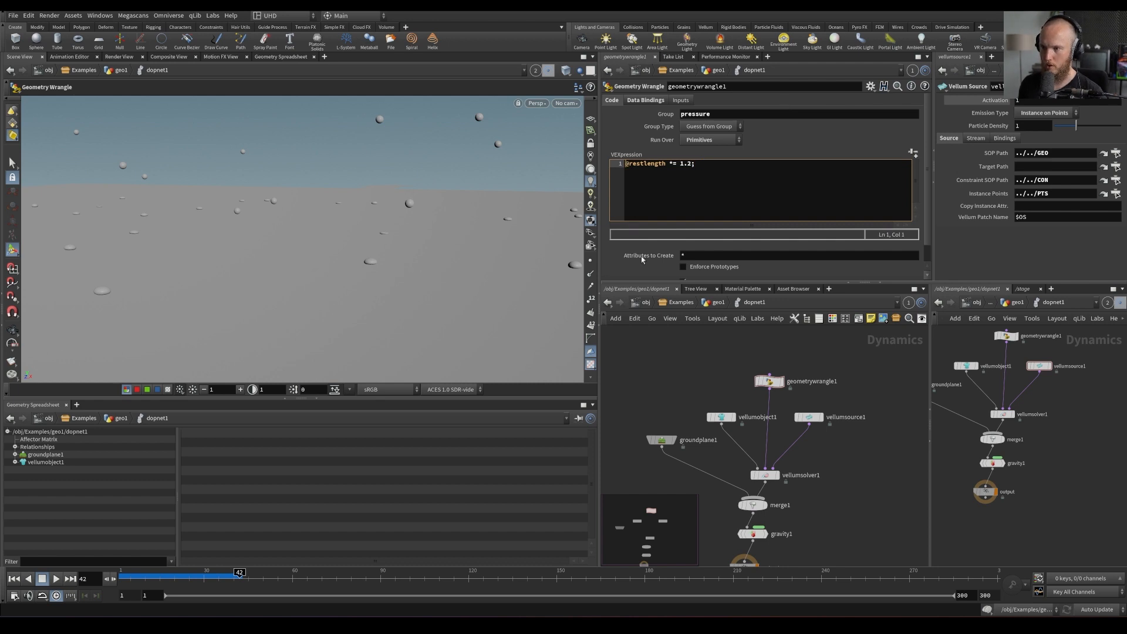
Replay the simulation from the first frame with the unconditional multiplier, and stop the playback
key(ctrl+Up)
key(Up)
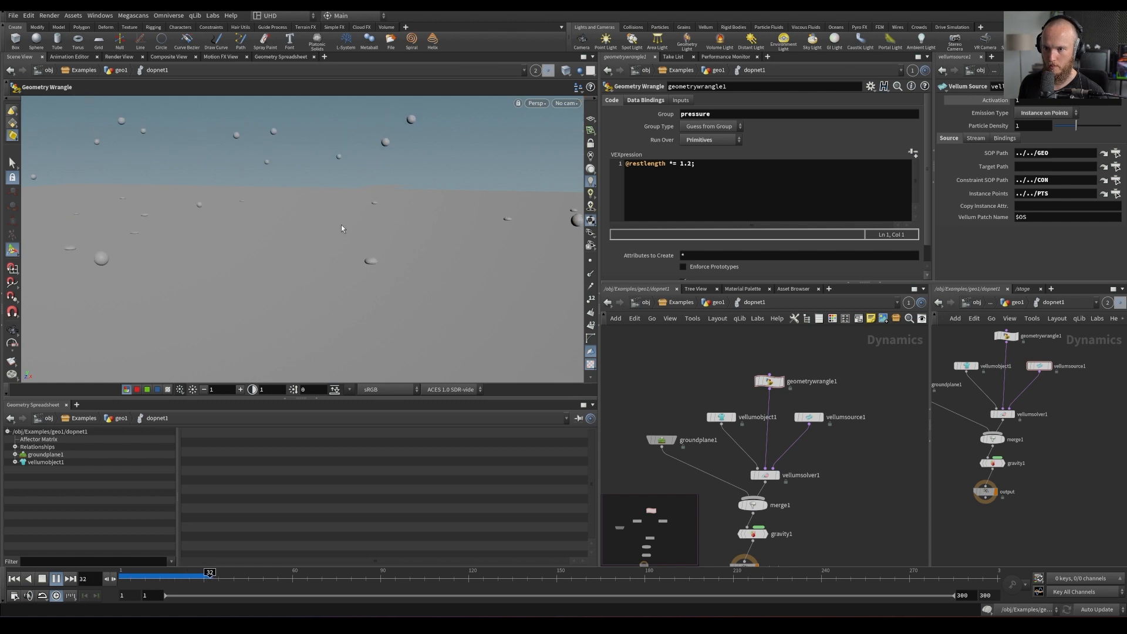
key(Up)
click(664, 166)
key(Delete)
key(BackSpace)
key(BackSpace)
key(BackSpace)
text(ngth)
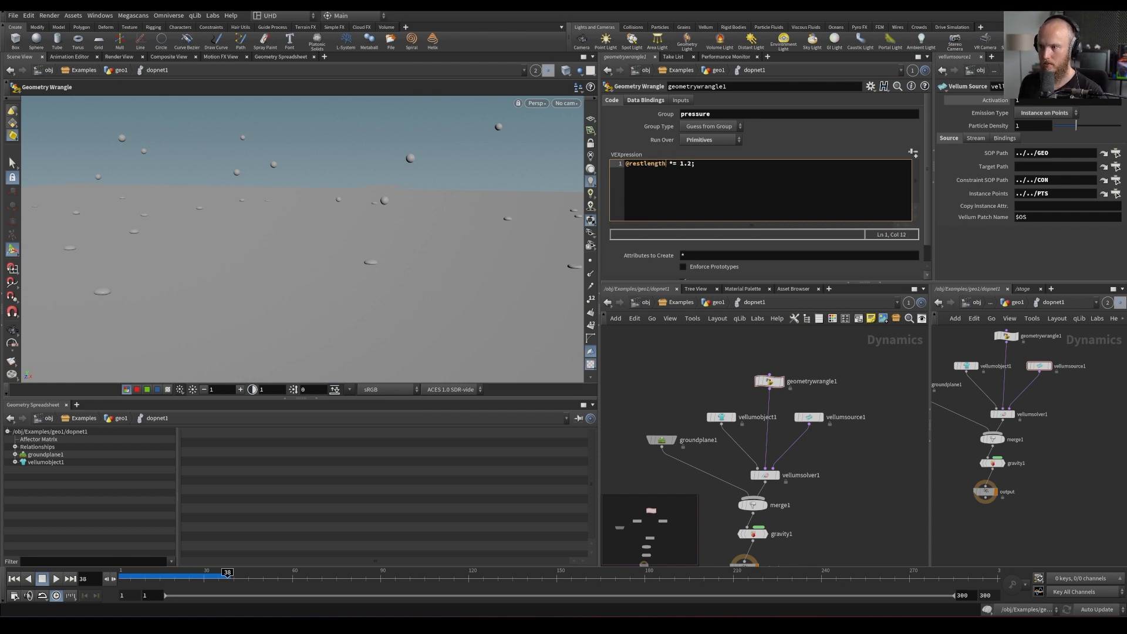
Resume the simulation and scrub through the cached frames to examine how the spheres inflate
key(Up)
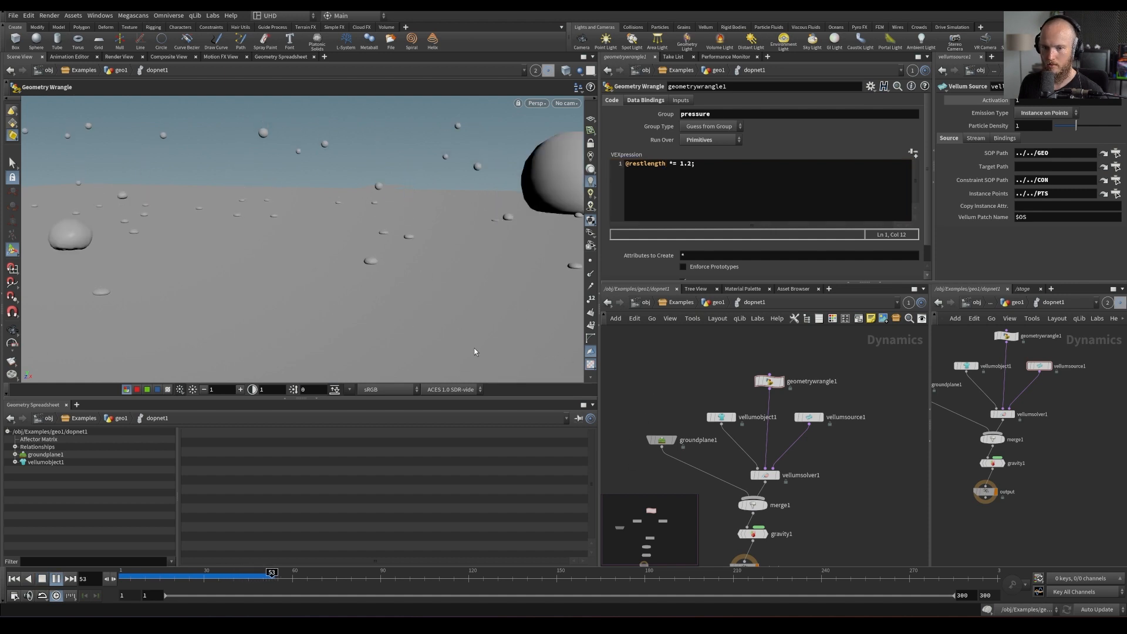
drag(203, 578, 286, 585)
key(Up)
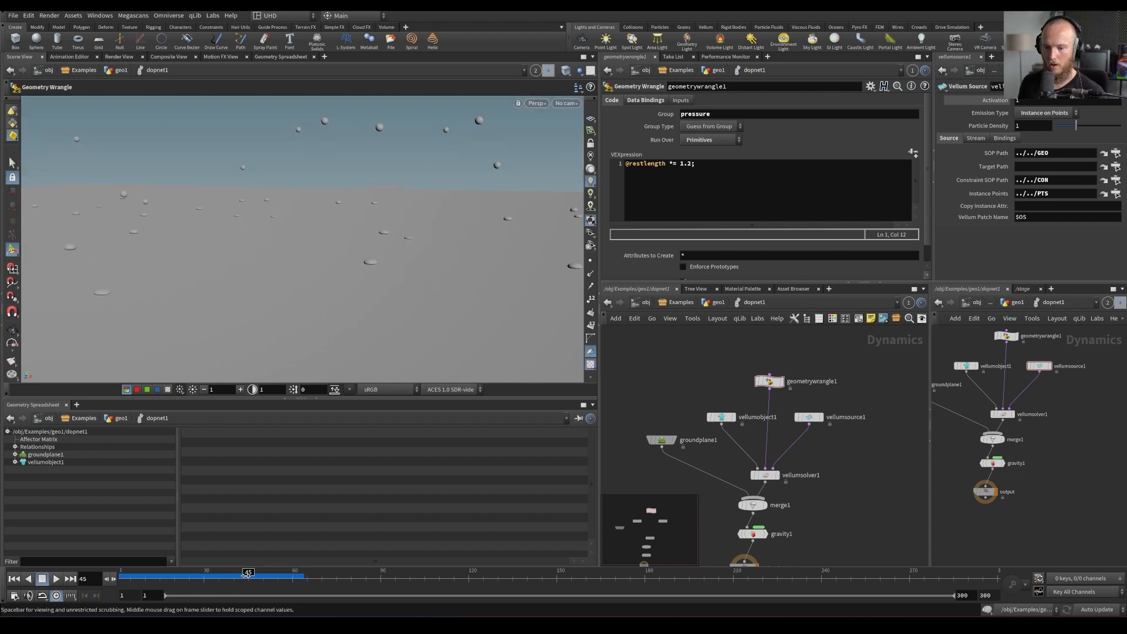
key(Escape)
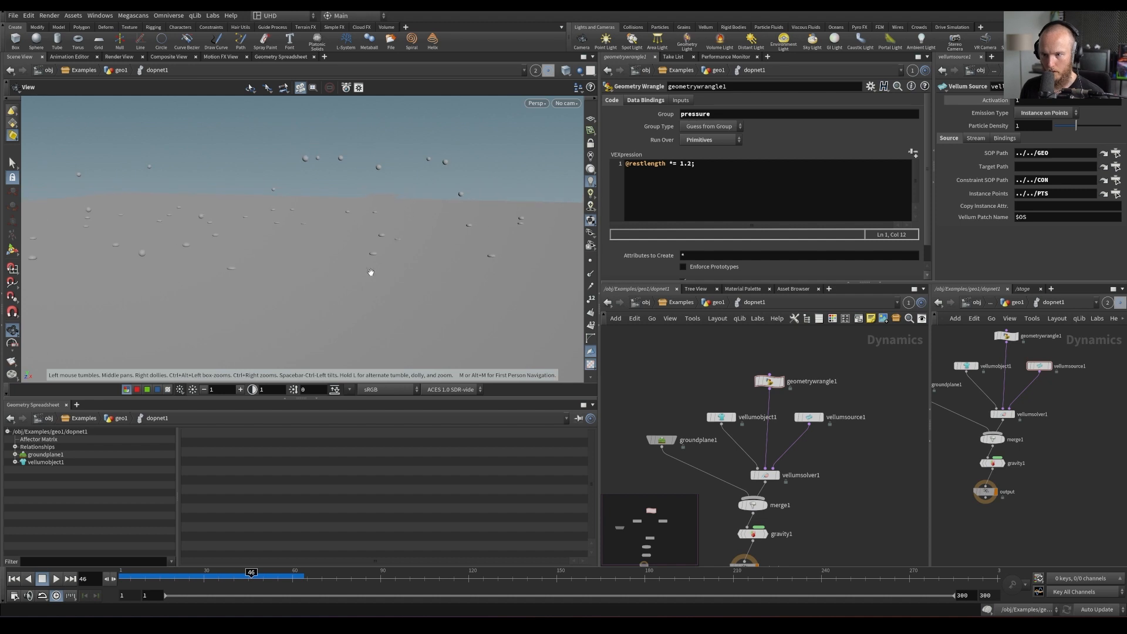
scroll(368, 269, down, 5)
Undo the recent edits to geometrywrangle1's expression and save the scene
key(Return)
key(ctrl+z)
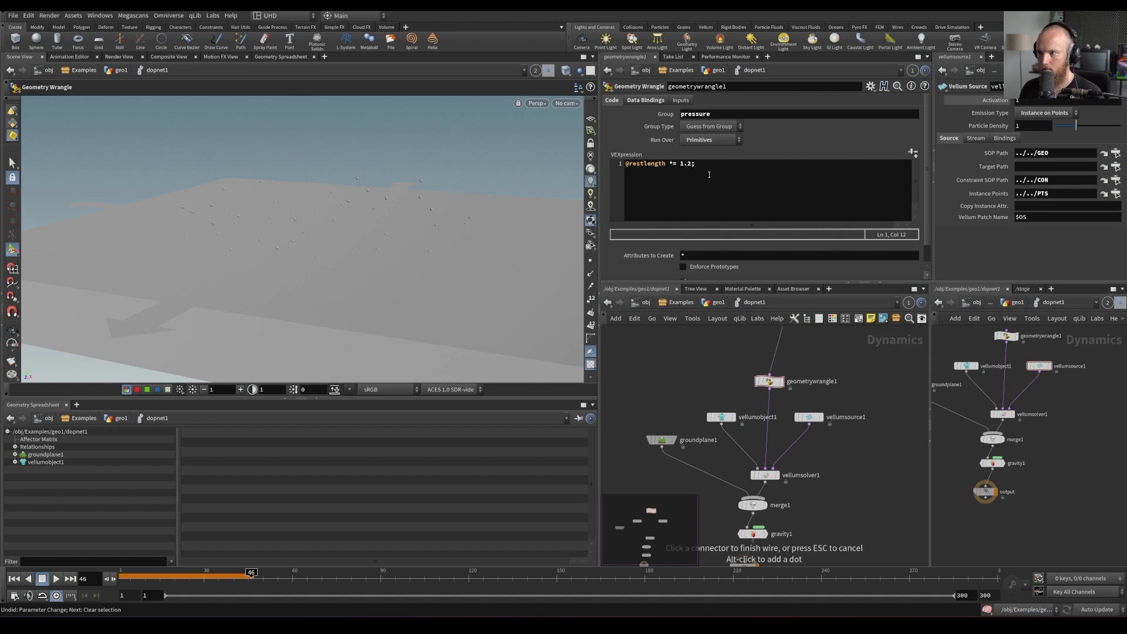
key(ctrl+s)
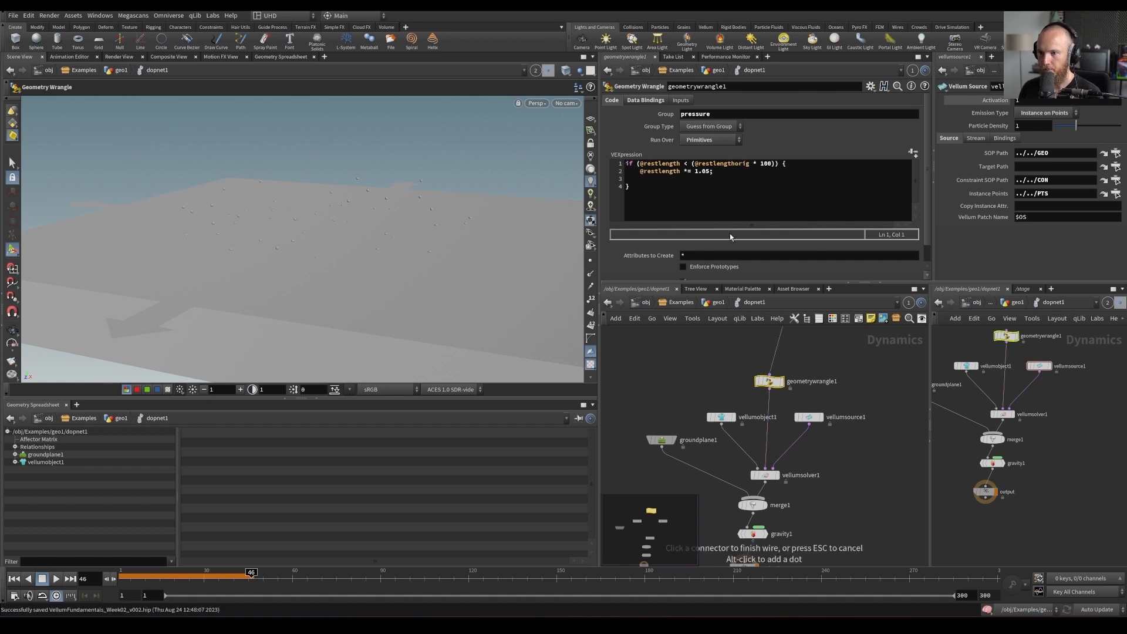
key(Escape)
key(Escape)
drag(319, 248, 464, 222)
key(Return)
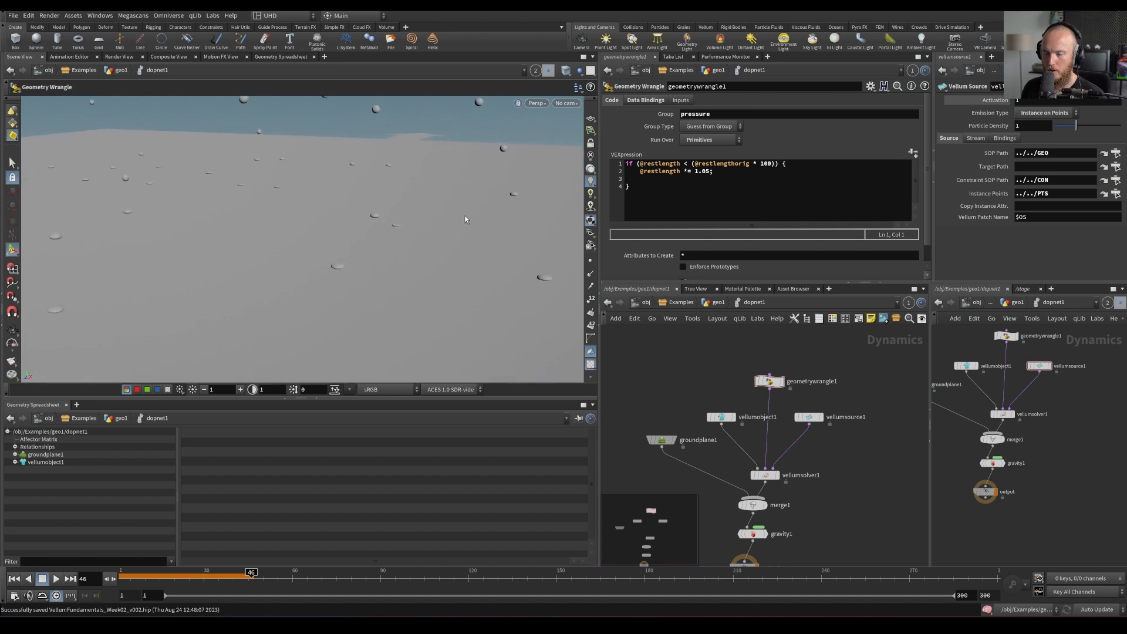
key(ctrl+s)
click(728, 171)
key(Return)
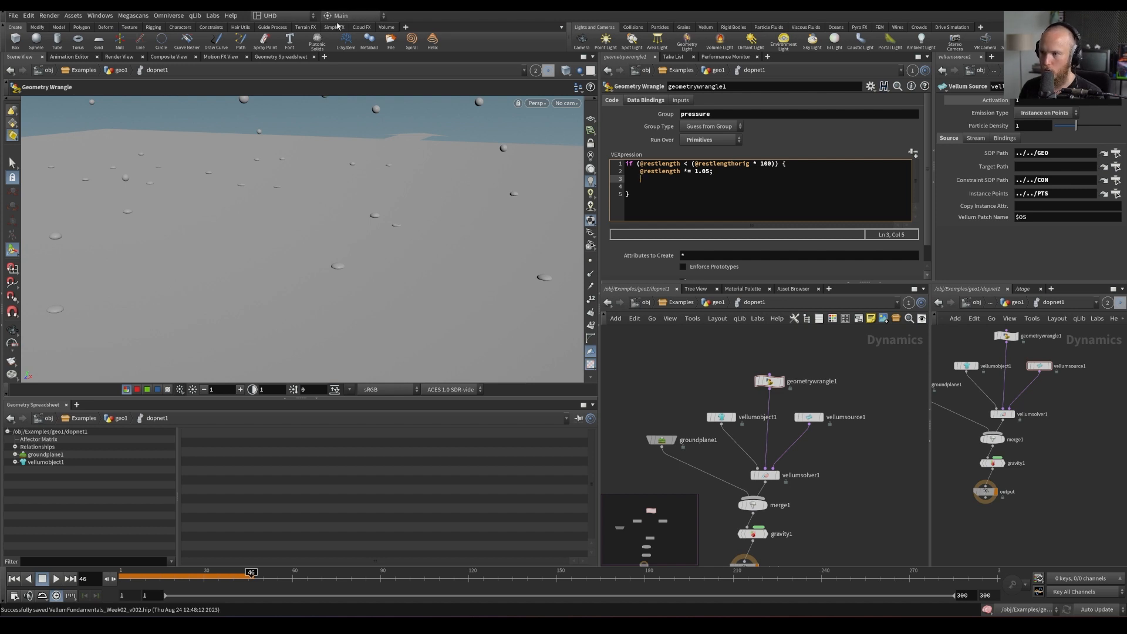
drag(713, 171, 640, 172)
key(ctrl+c)
key(End)
key(Return)
key(ctrl+v)
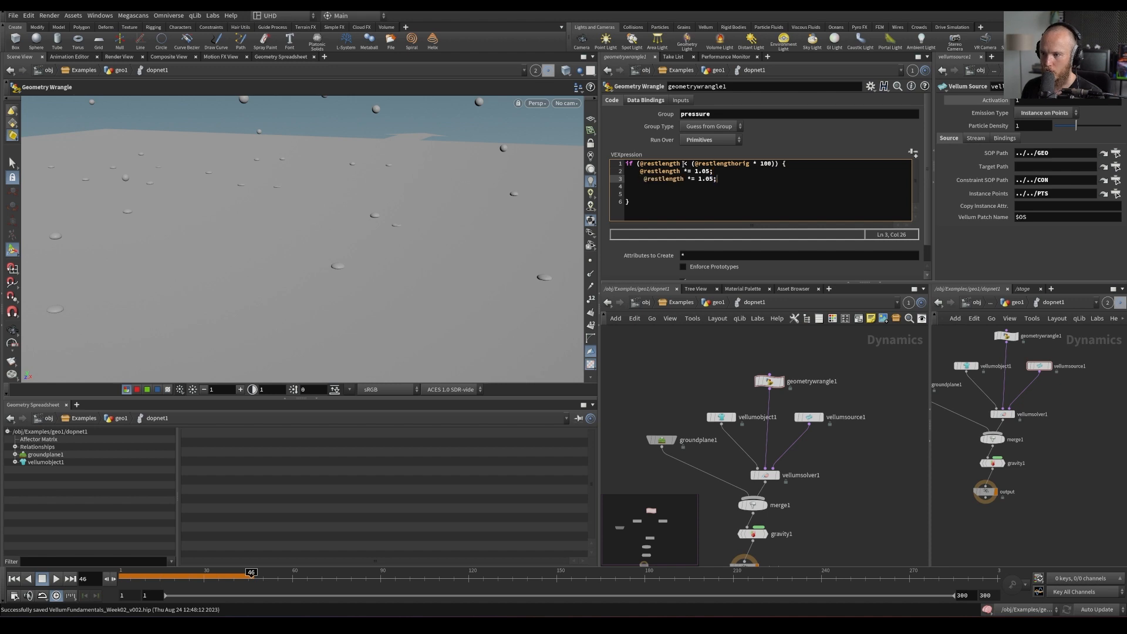
key(Home)
key(BackSpace)
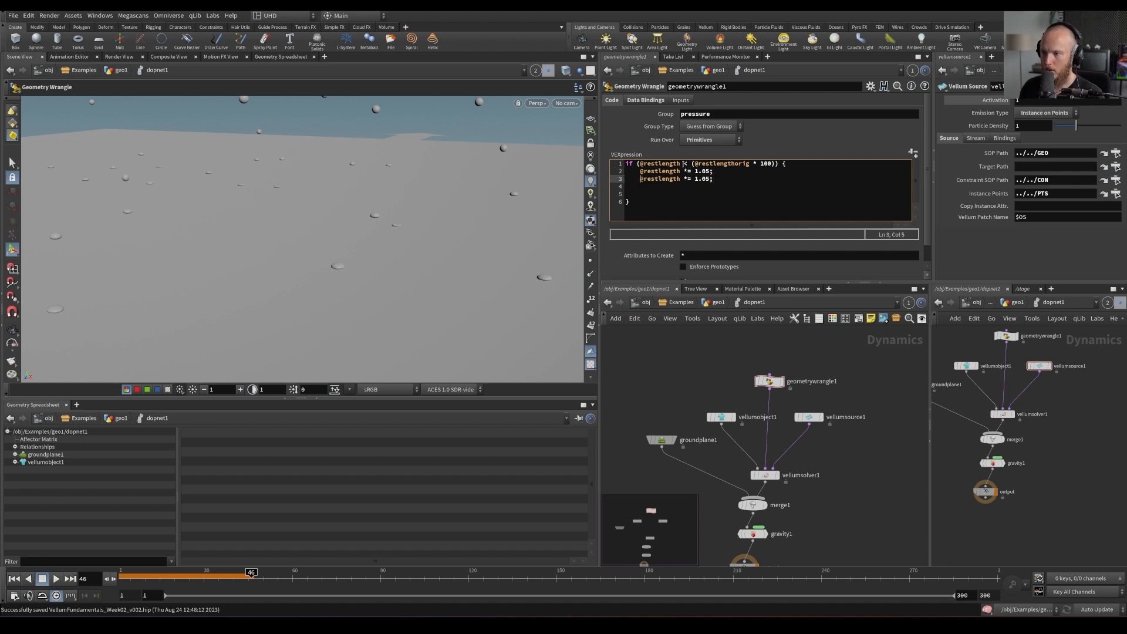
key(ctrl+Right)
key(ctrl+Right)
key(BackSpace)
key(BackSpace)
text(+=)
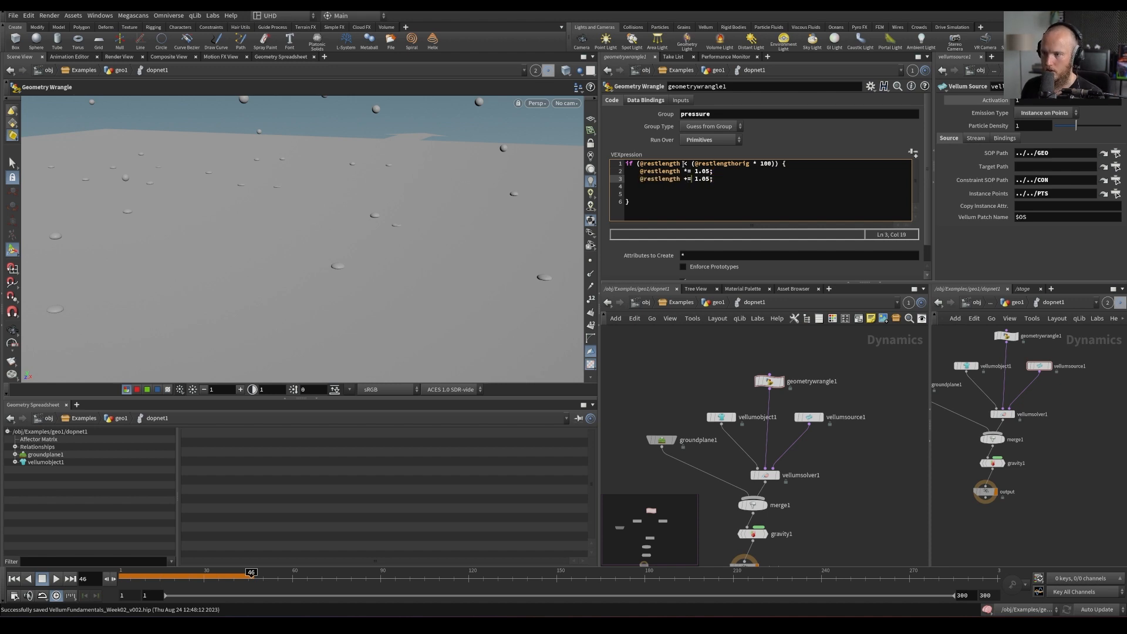
key(Delete)
key(Delete)
key(Delete)
key(BackSpace)
text(1)
key(ctrl+s)
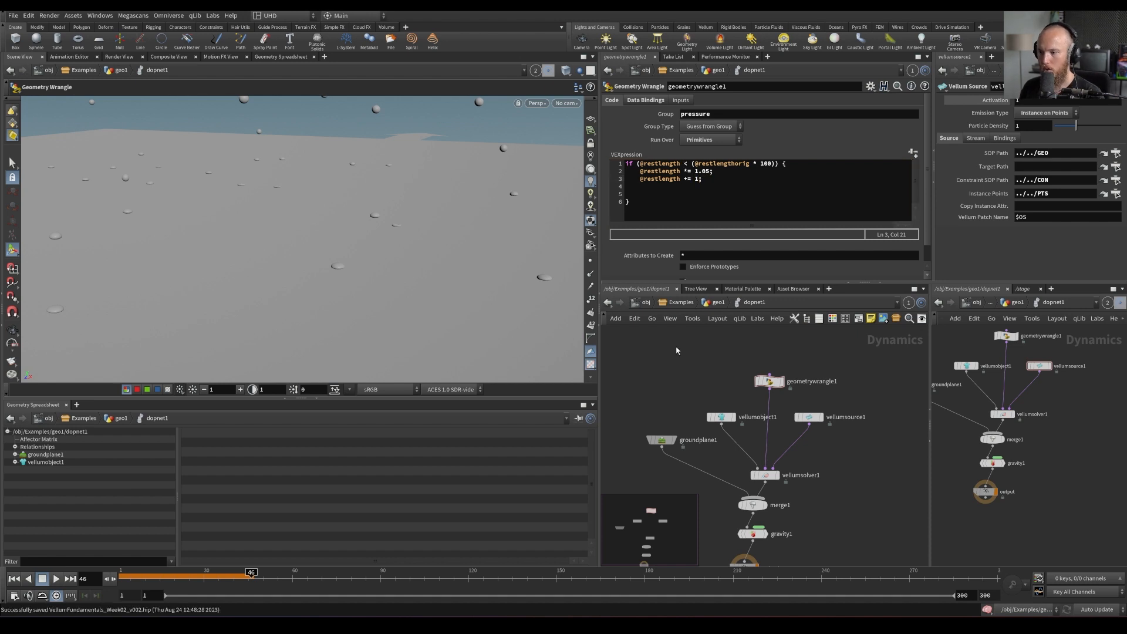
Replay the simulation from the first frame with the added increment, and stop the playback
key(ctrl+Up)
key(Up)
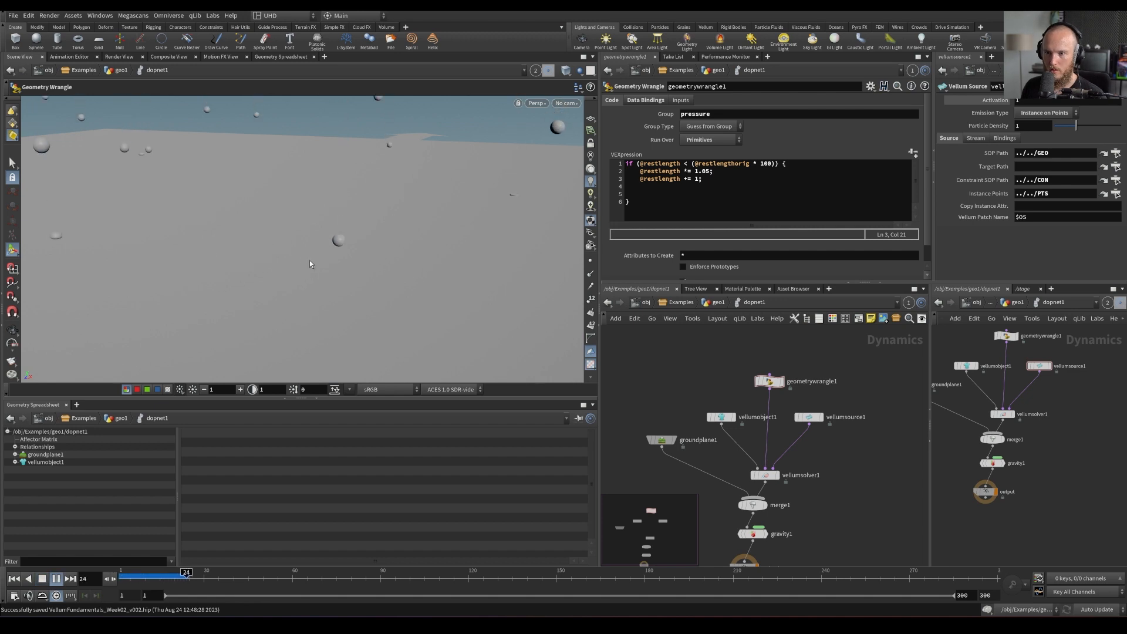
key(Up)
click(697, 181)
text(0)
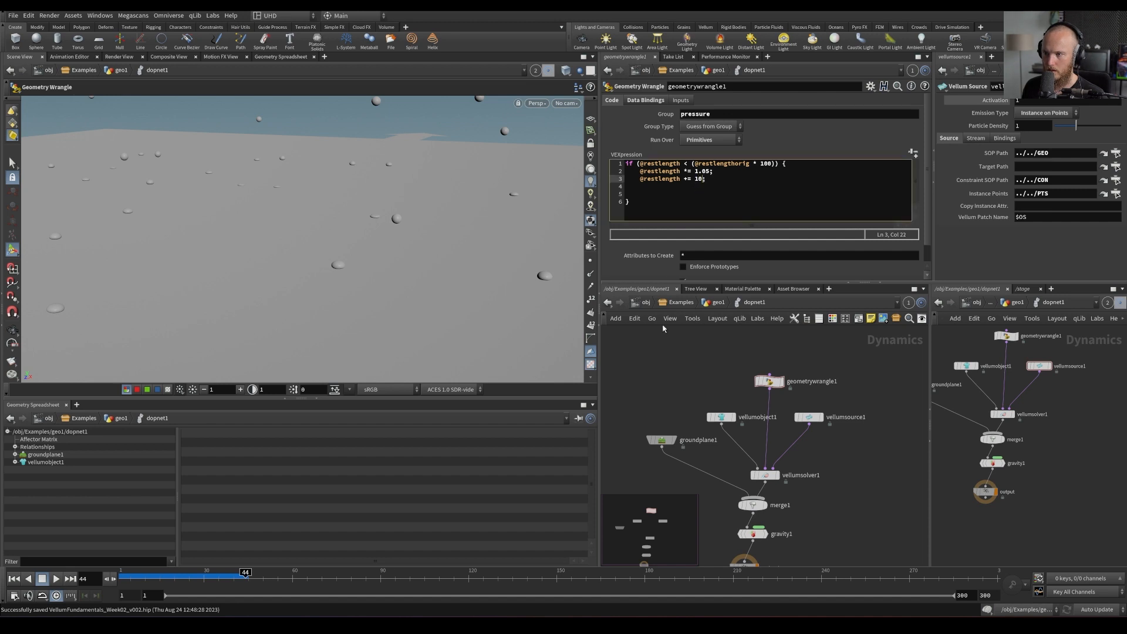
click(765, 163)
text(00)
key(ctrl+Up)
key(Up)
key(ctrl+Up)
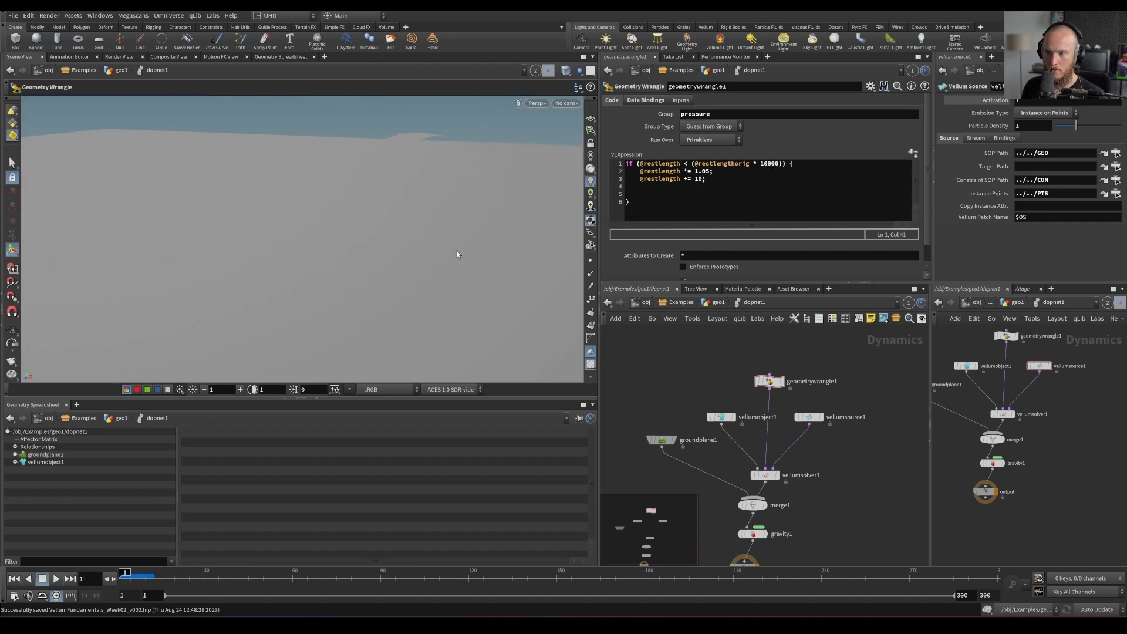
click(698, 178)
key(BackSpace)
key(Delete)
text(1)
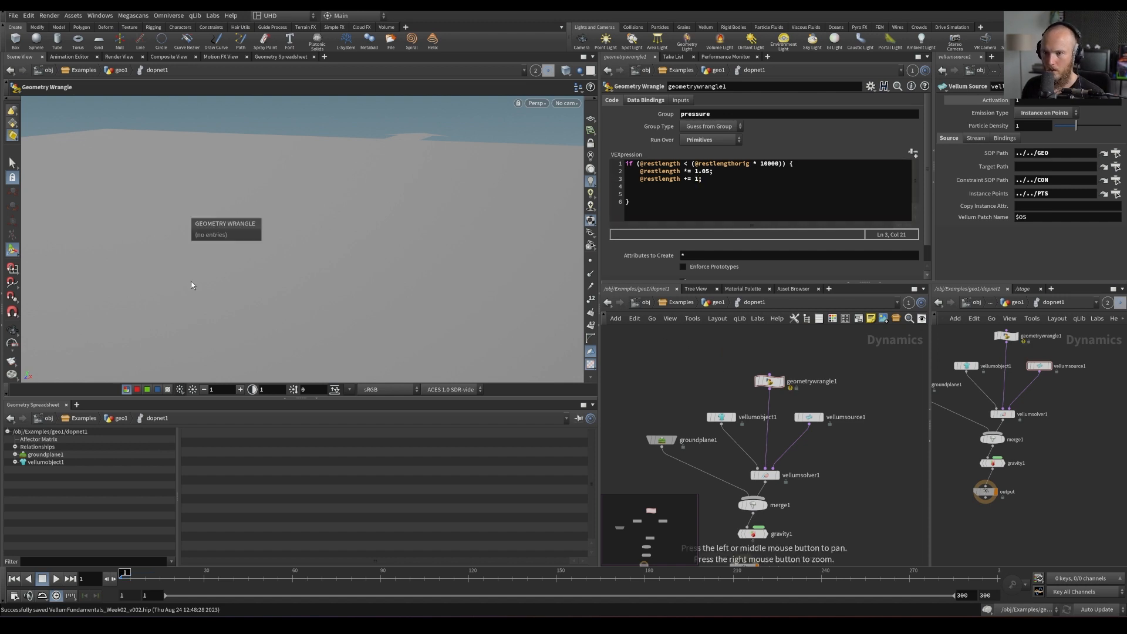
key(Up)
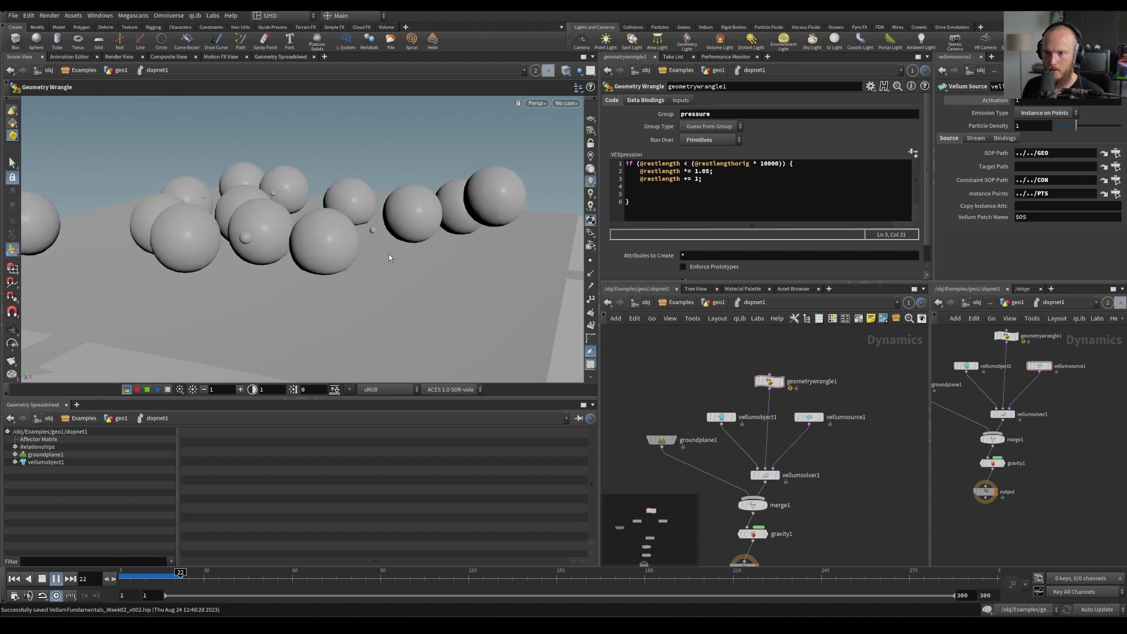
key(ctrl+Up)
click(707, 171)
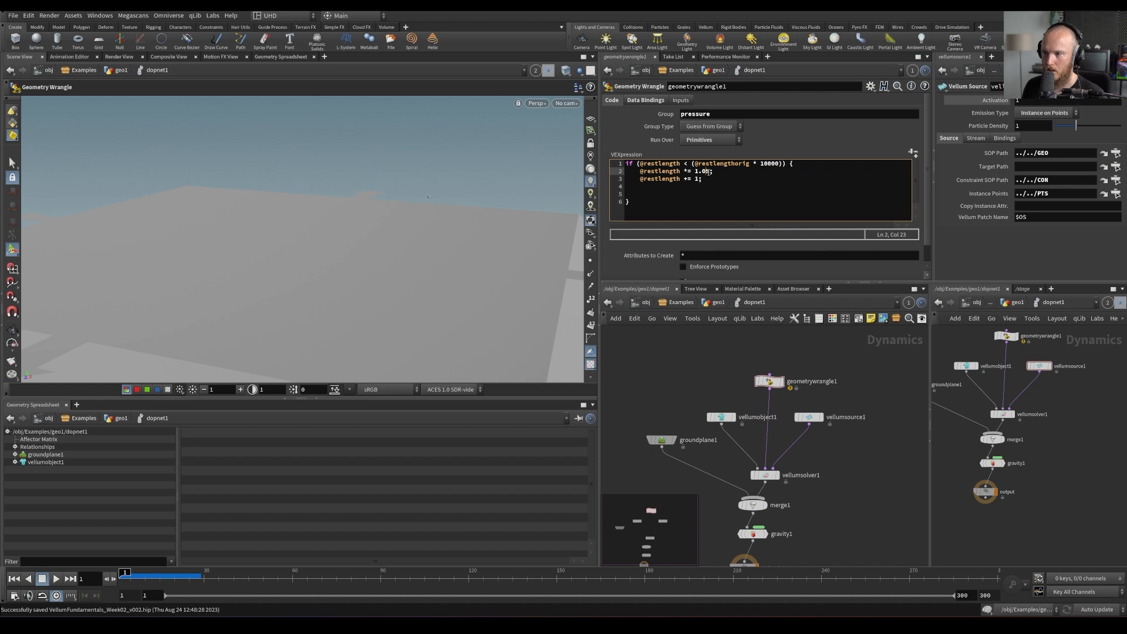
key(ctrl+slash)
drag(720, 171, 614, 173)
key(BackSpace)
key(BackSpace)
key(BackSpace)
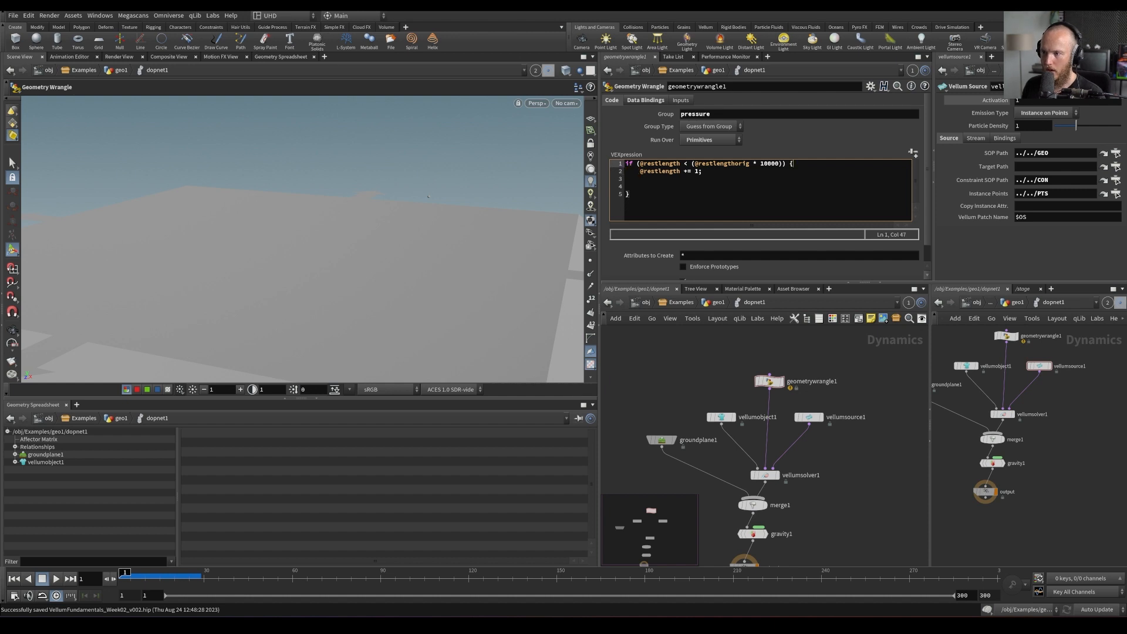
key(Up)
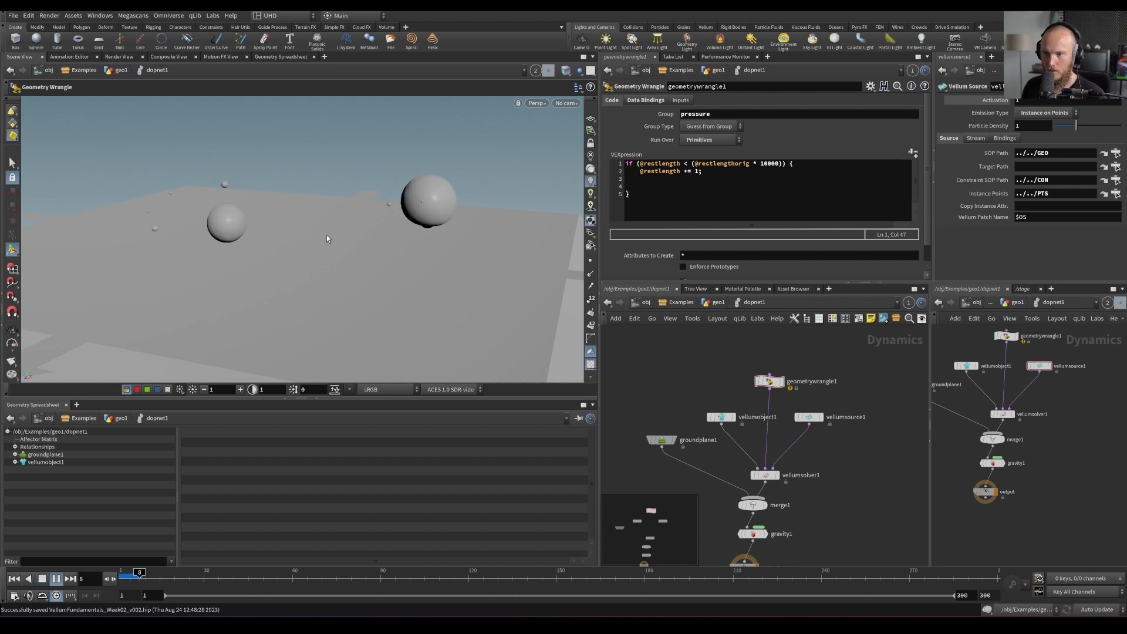
key(Up)
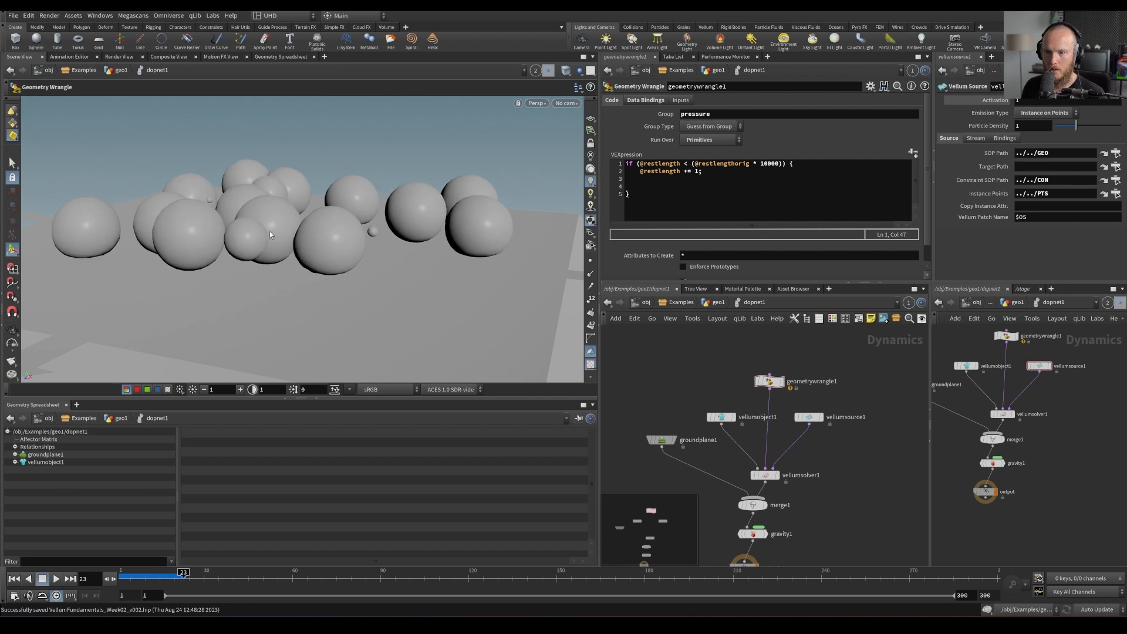
Step through the simulation frame by frame and examine the inflated spheres and their collisions from above
key(Left)
key(Left)
key(Left)
key(Right)
key(Right)
key(Right)
key(Right)
key(Right)
key(Right)
key(Right)
key(Right)
key(Right)
key(Right)
key(Right)
key(Right)
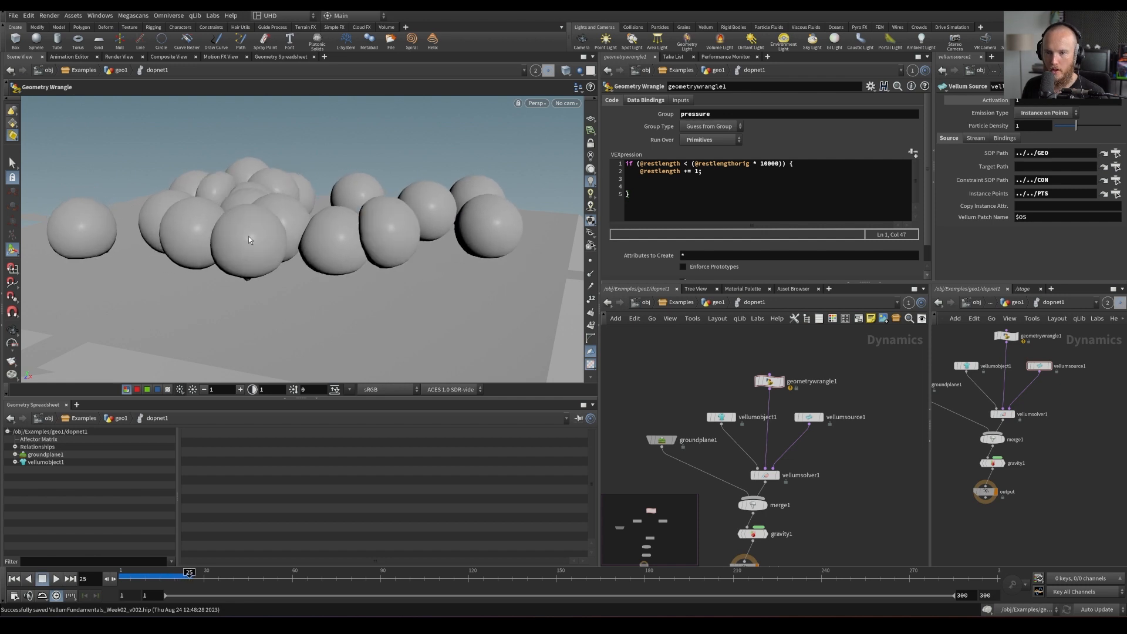
alt+drag(269, 235, 325, 284)
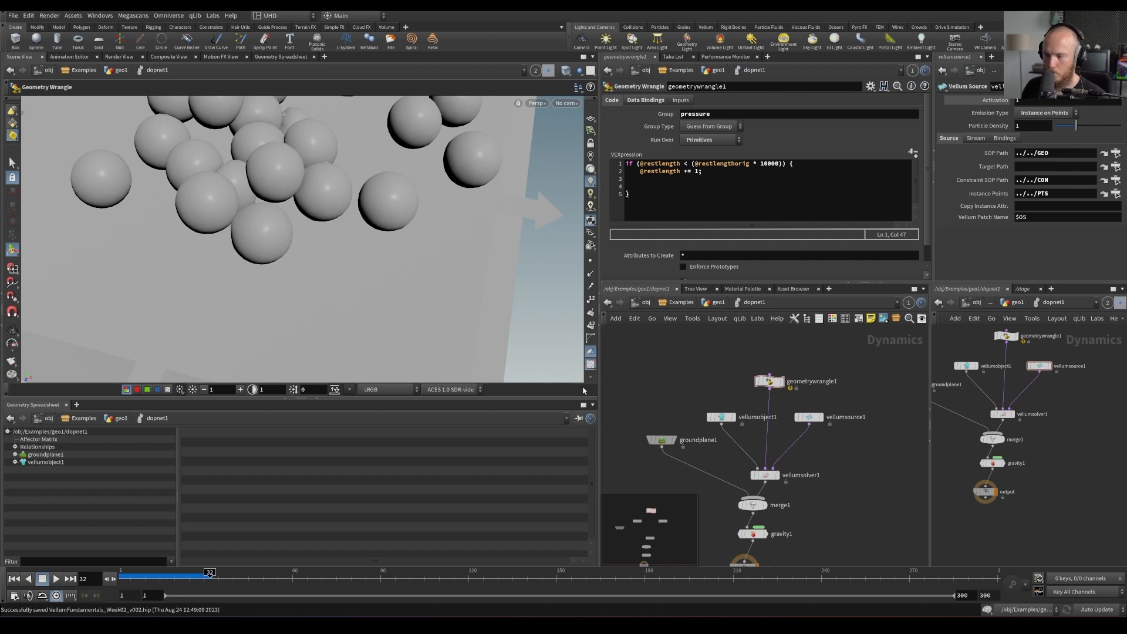
Return to geo1, move the GEO null aside and display the CON null to inspect its constraint rest lengths
key(u)
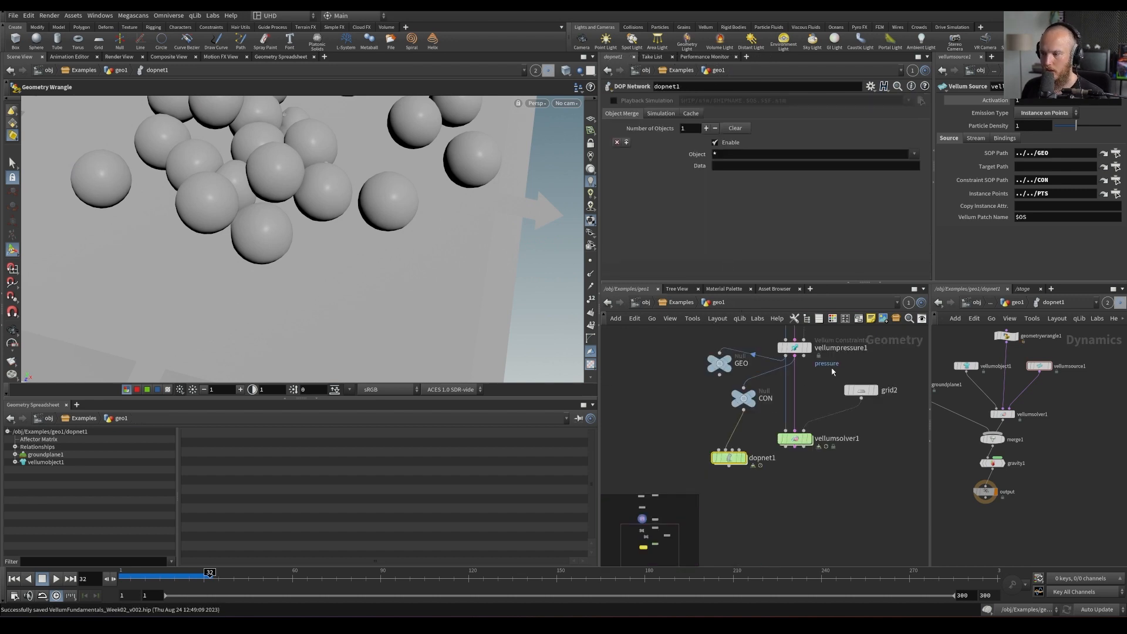
click(795, 347)
middle_drag(763, 340, 754, 388)
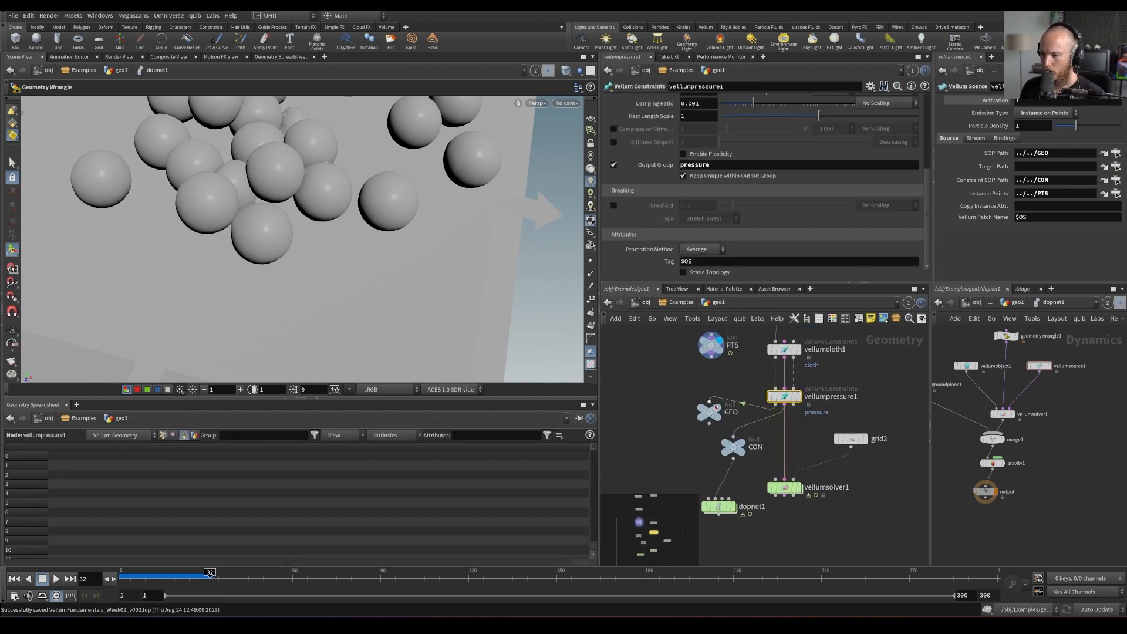
drag(712, 405, 699, 417)
click(734, 447)
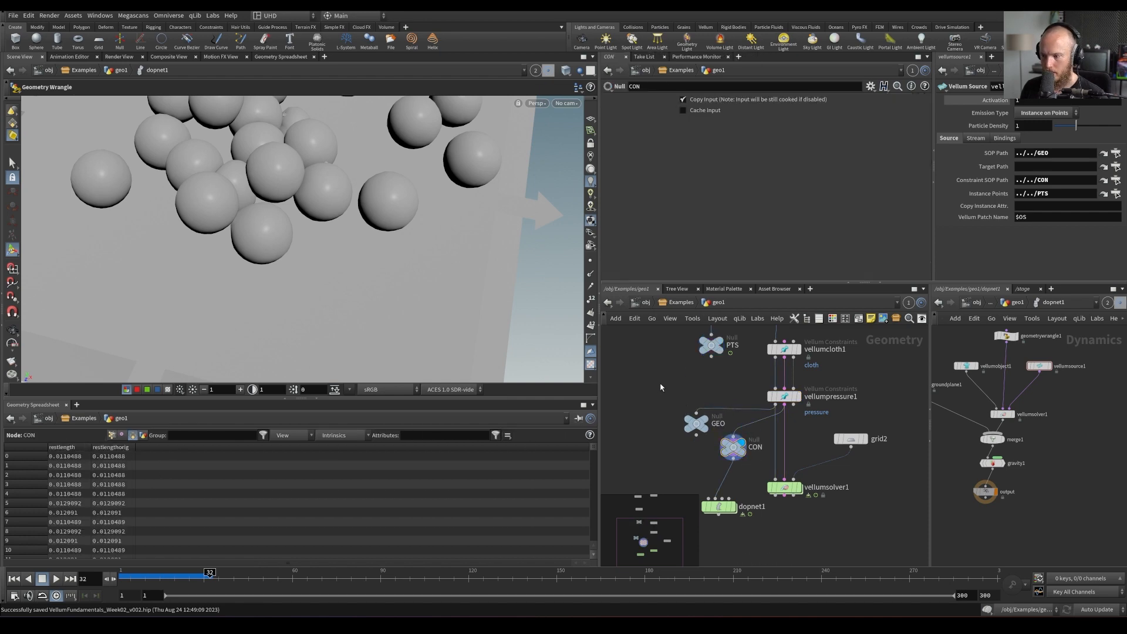
Add a Delete node beside vellumpressure1, wire it to the constraint output and display it
key(Tab)
text(null)
key(Return)
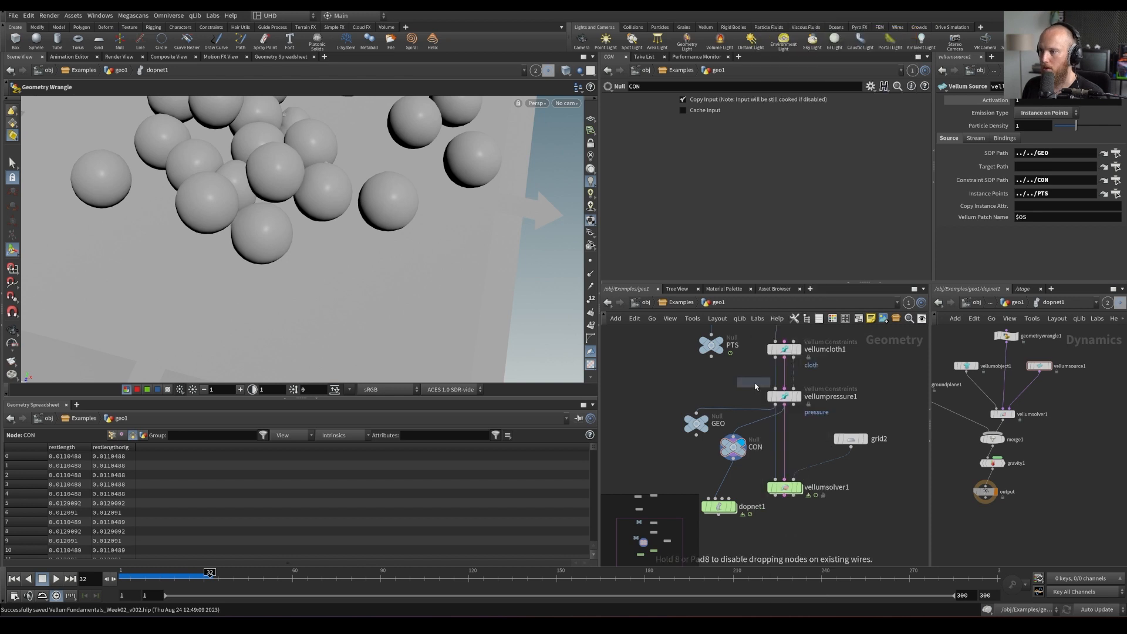
click(671, 395)
drag(784, 405, 672, 389)
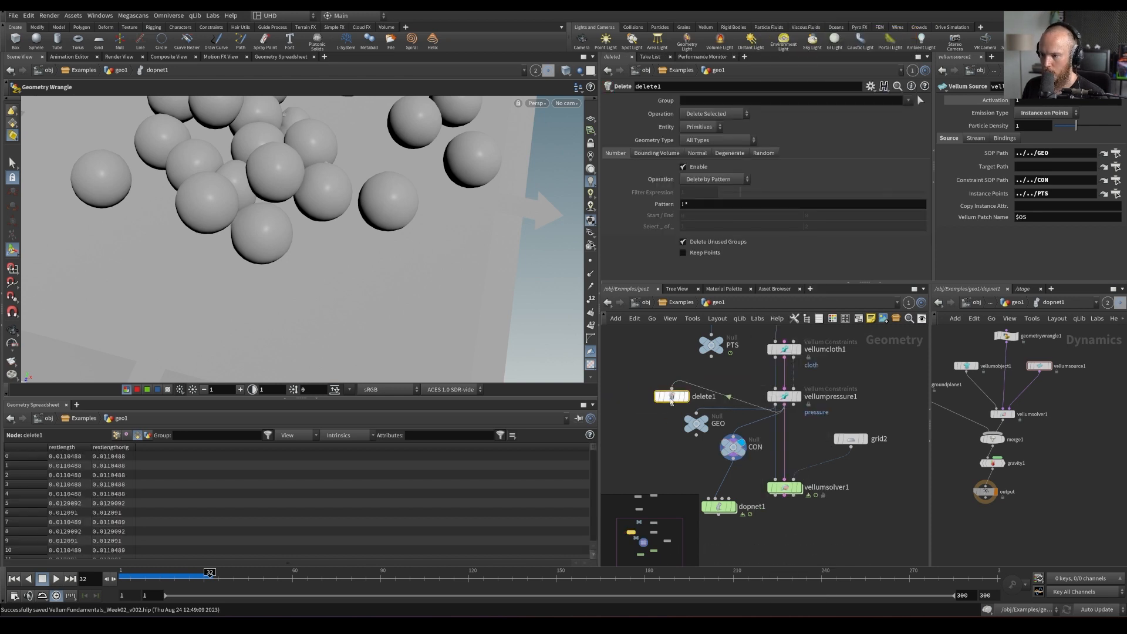
click(685, 396)
Restrict the Delete node to the pressure group and set its operation to Delete Non-Selected
click(908, 101)
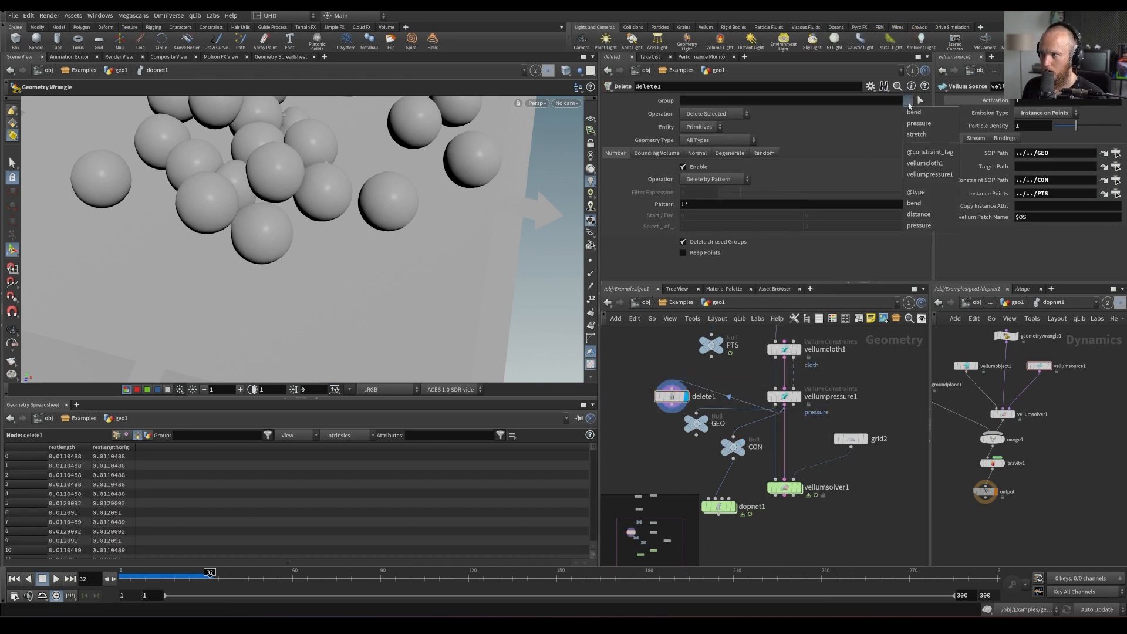
click(917, 125)
click(713, 113)
click(710, 126)
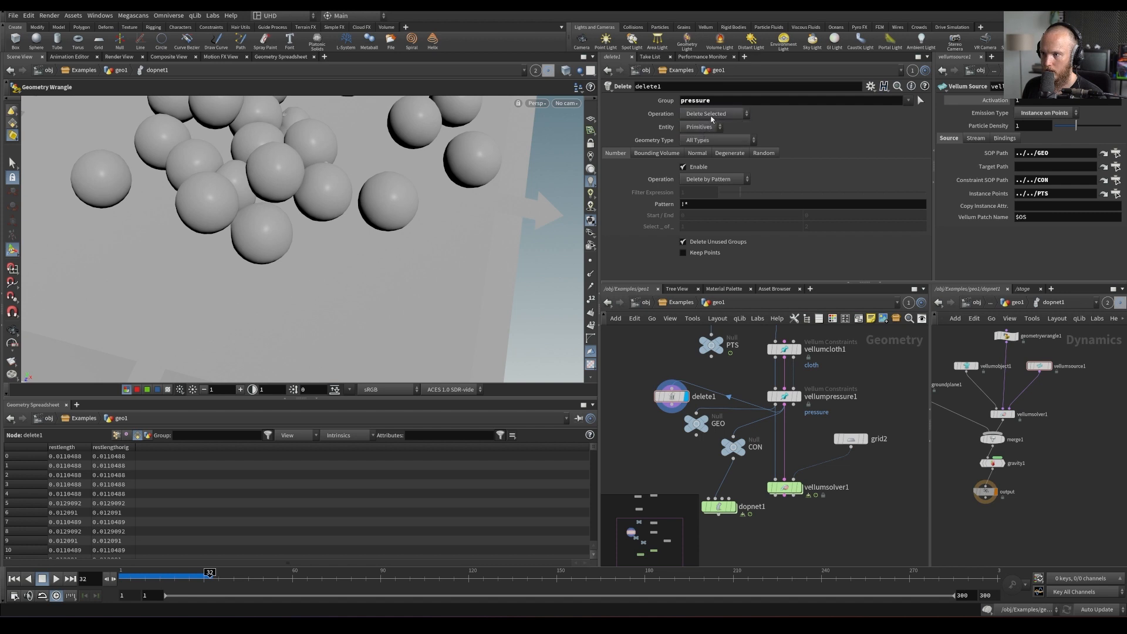
Link the scene viewer to pane group 1 and show all attributes in the geometry spreadsheet
click(535, 70)
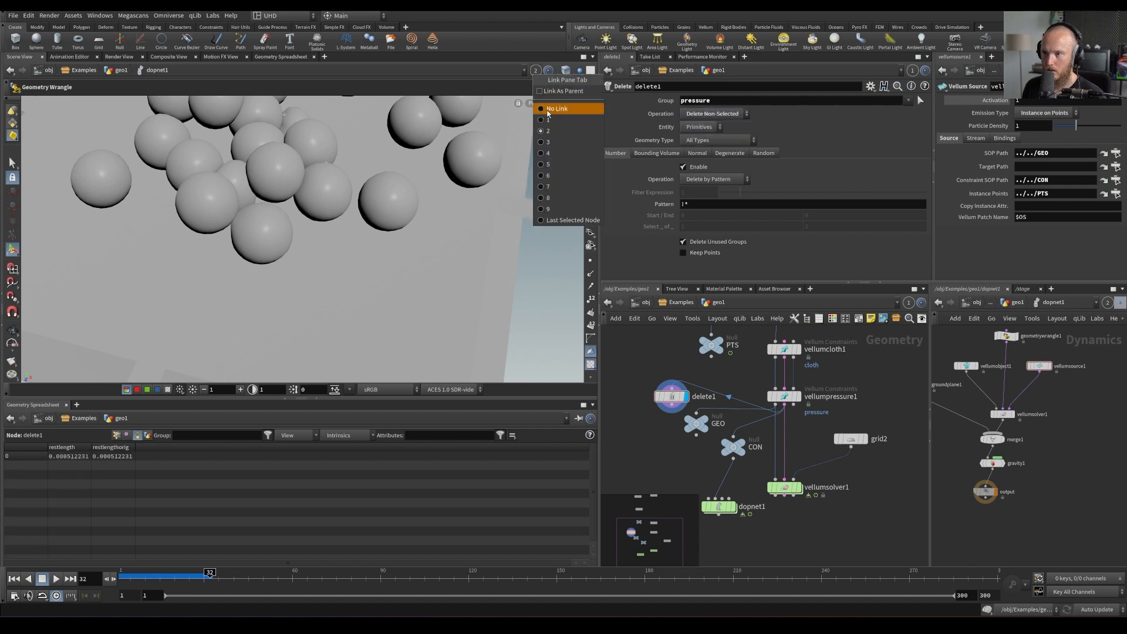
click(556, 118)
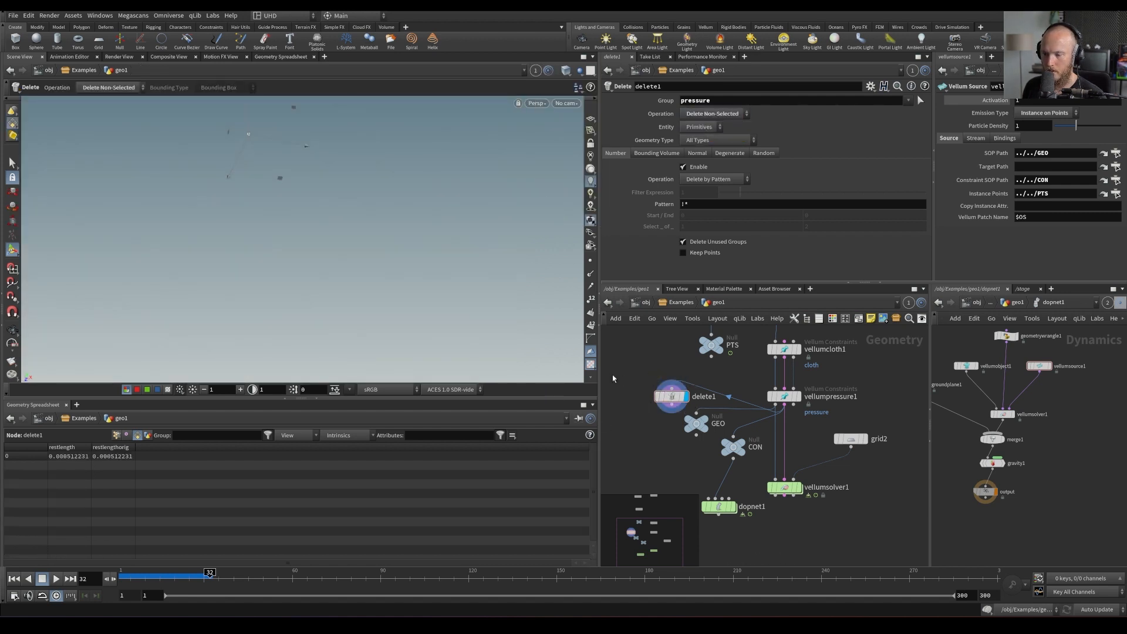
click(287, 434)
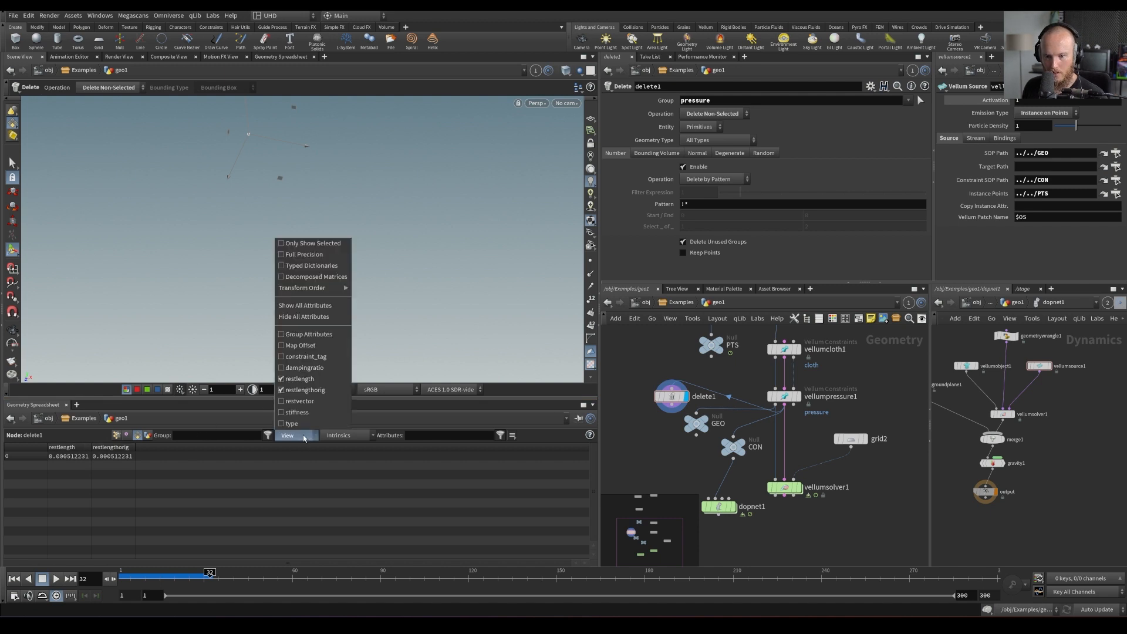
click(300, 306)
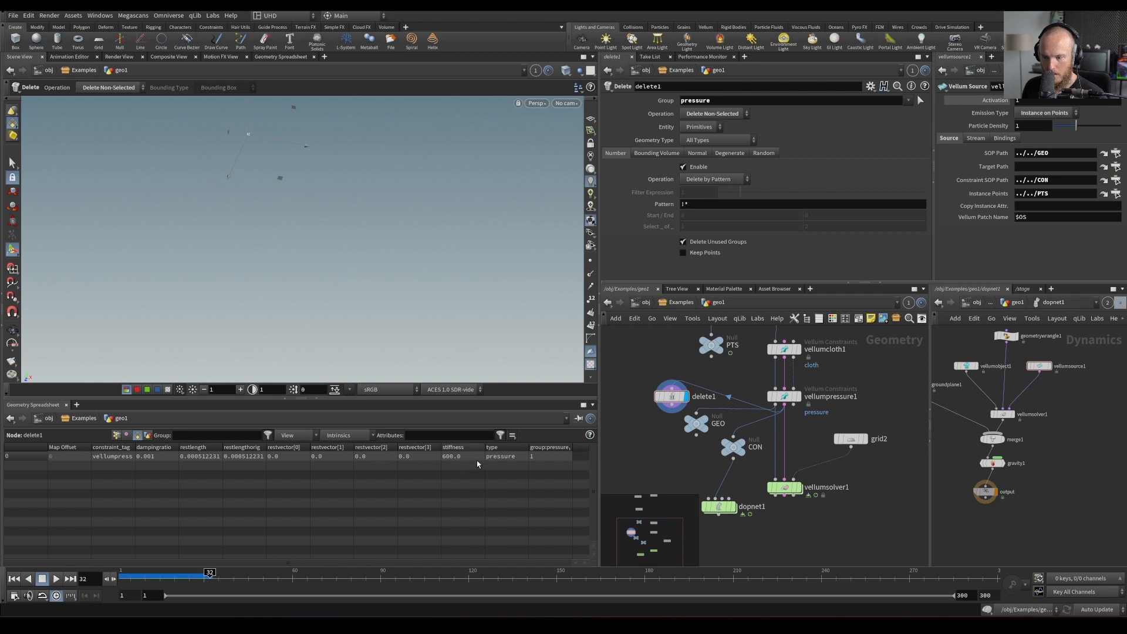
Set the stretch stiffness multiplier of vellumpressure1 to 1000
mouse_move(693, 432)
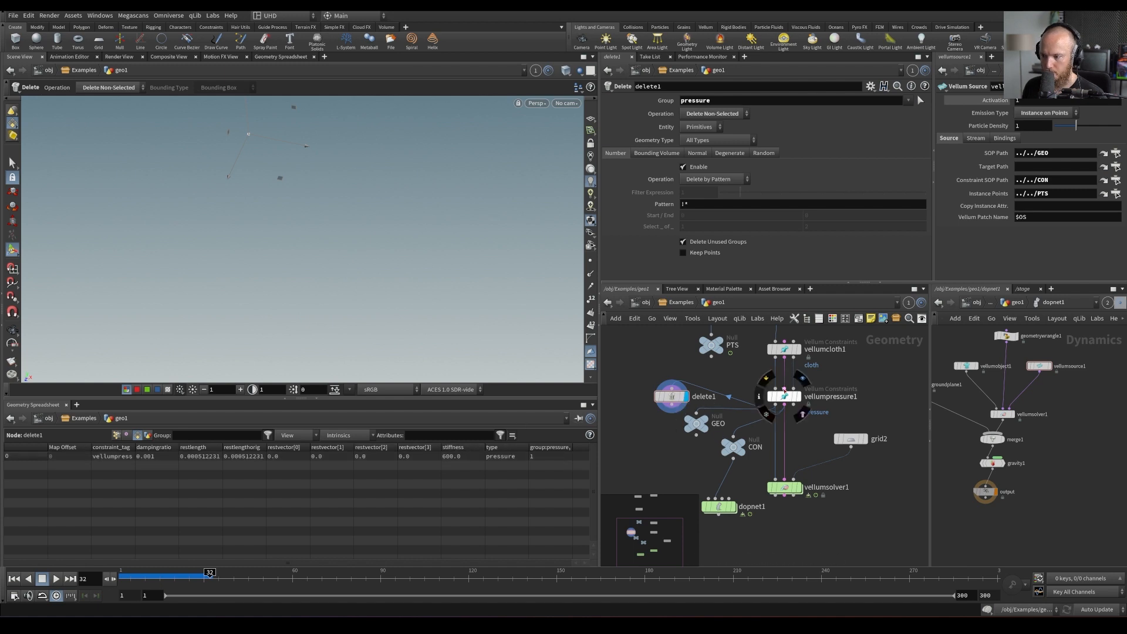
click(784, 396)
scroll(773, 184, up, 5)
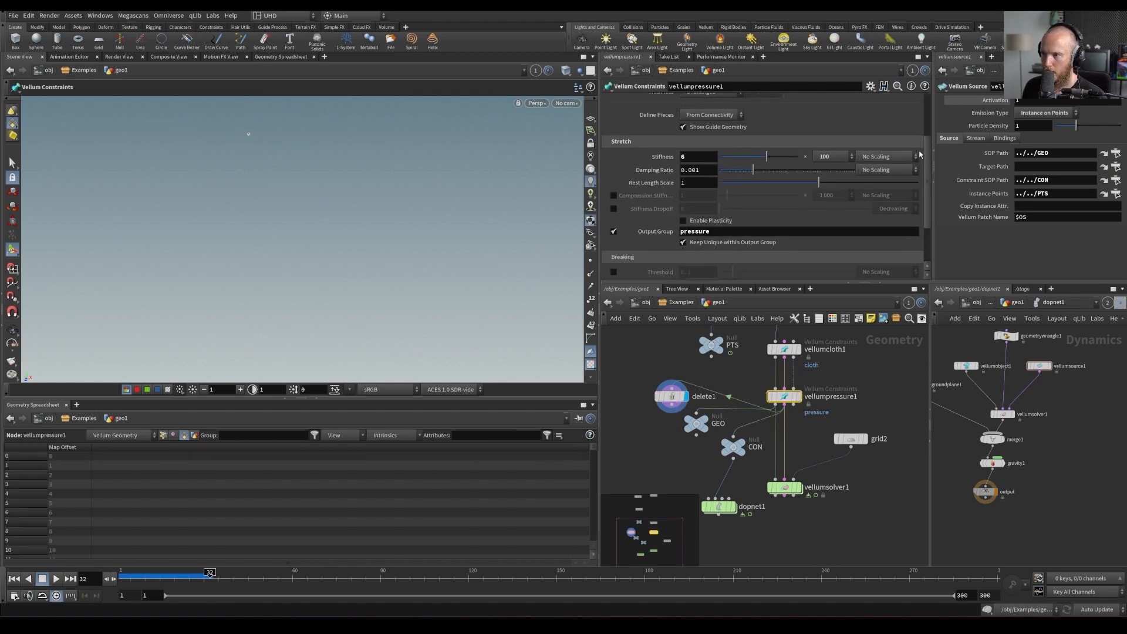
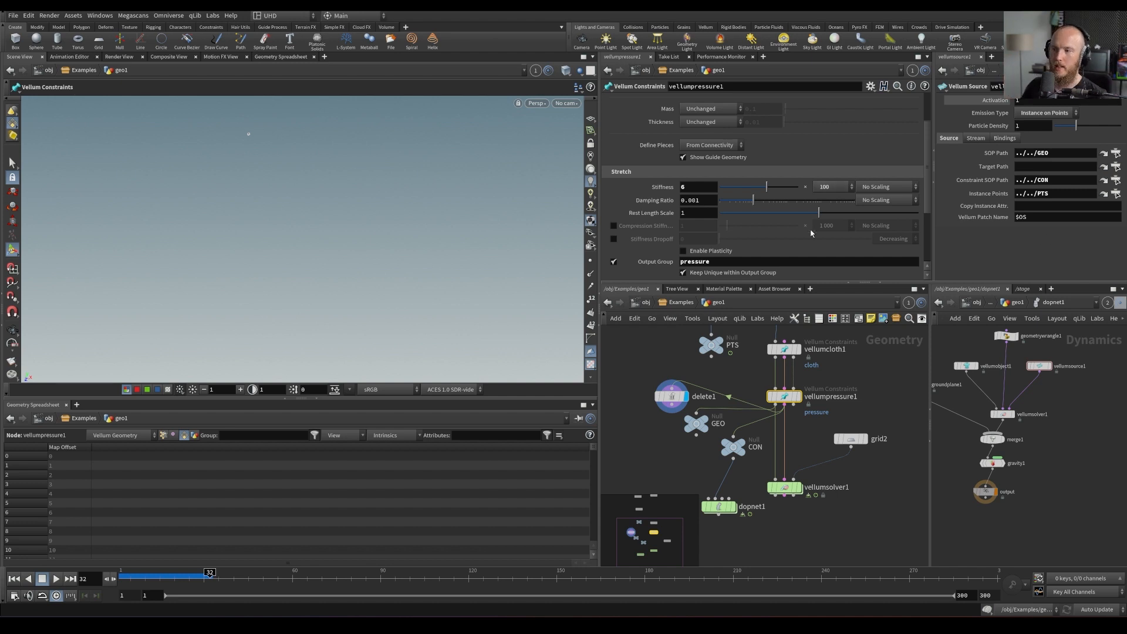
click(841, 188)
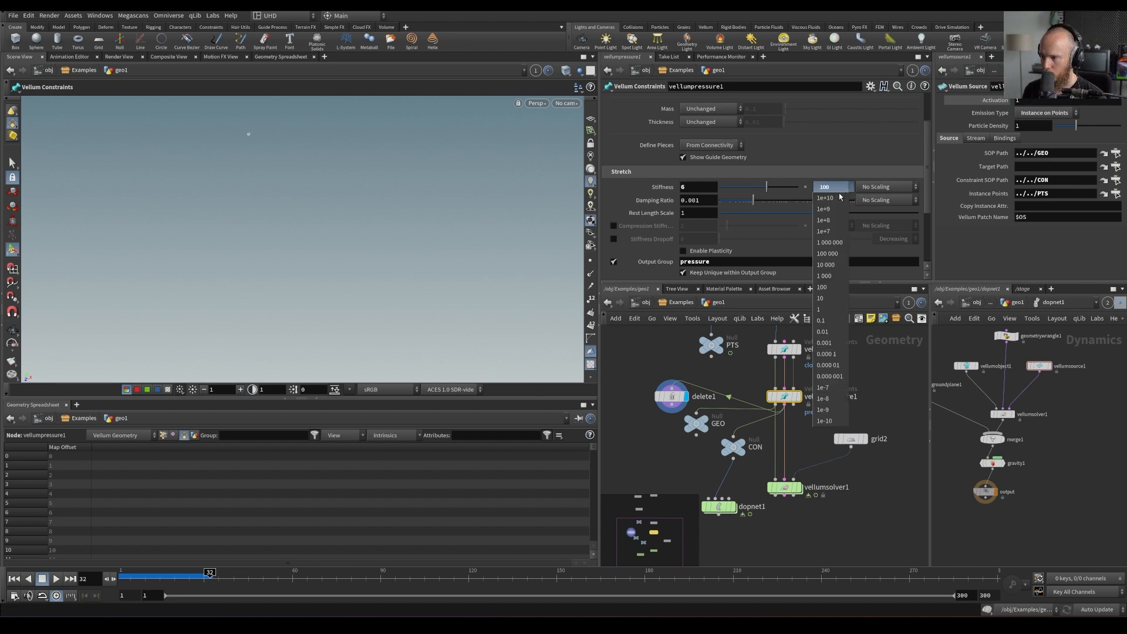
click(827, 275)
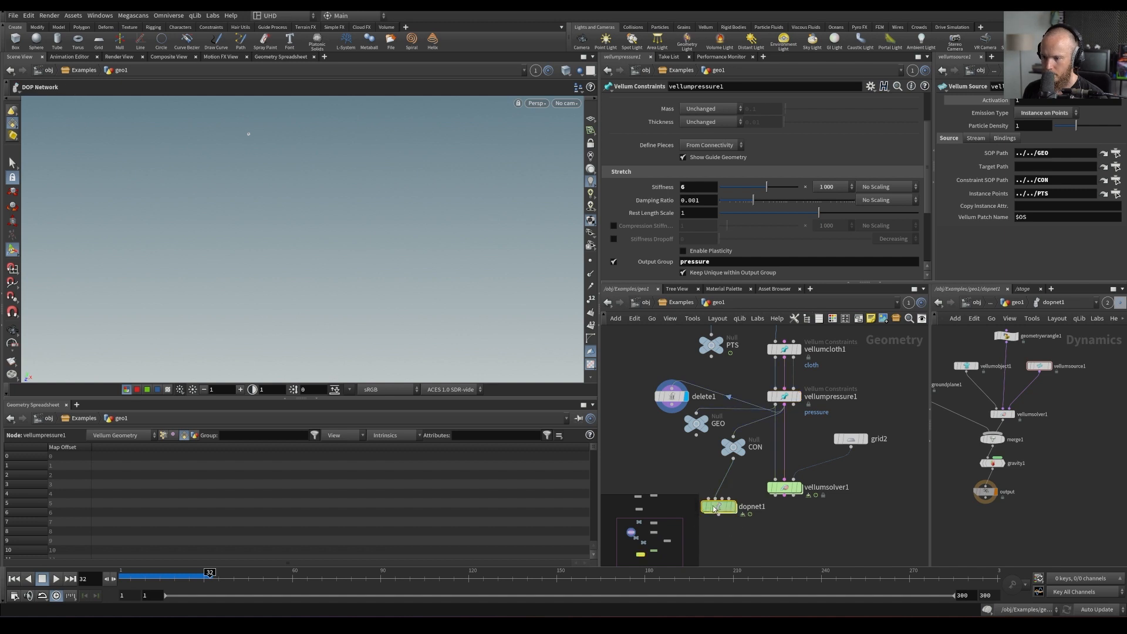
Enter dopnet1 and play the simulation from the first frame, viewing the spheres from a lower angle
click(714, 507)
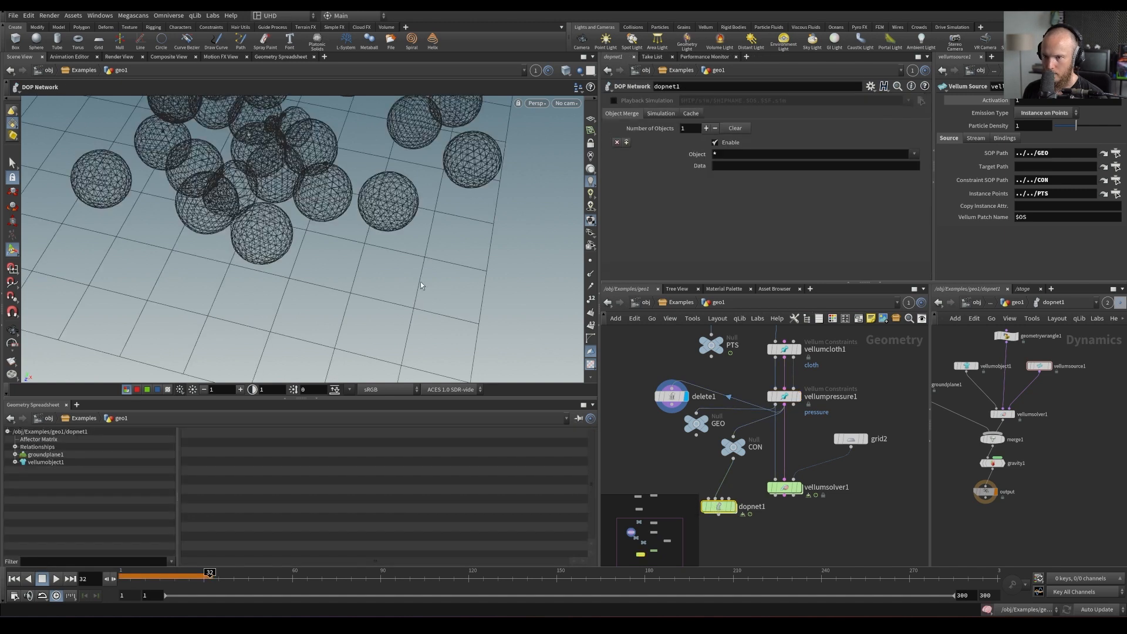
double_click(732, 510)
key(ctrl+Up)
alt+drag(338, 270, 323, 234)
key(Up)
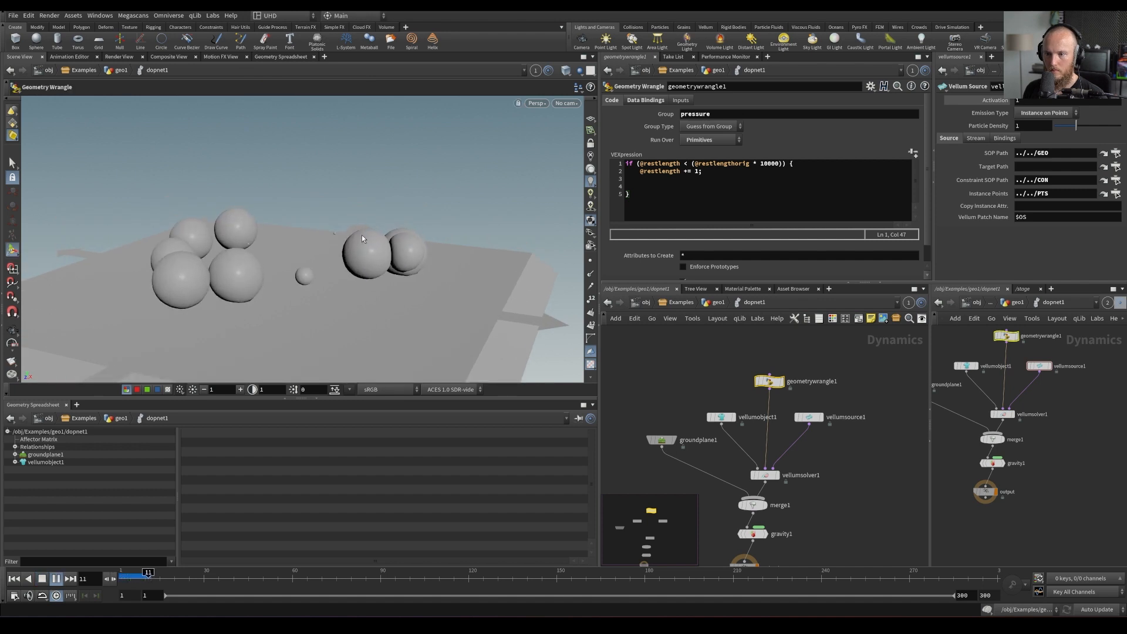
key(Up)
Step back through the simulated frames, resume playback and examine how the spheres inflate and collide
key(Left)
key(Left)
key(Left)
key(Left)
key(Left)
key(Left)
key(Left)
key(Left)
key(Left)
key(Left)
key(Left)
key(Left)
key(Left)
key(Up)
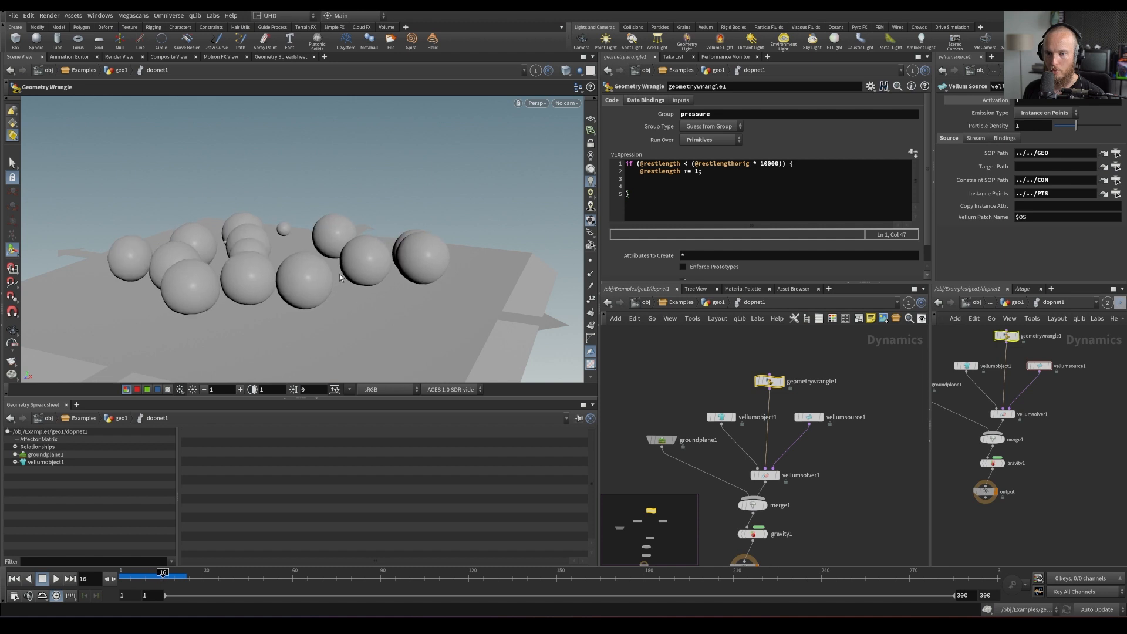
key(Up)
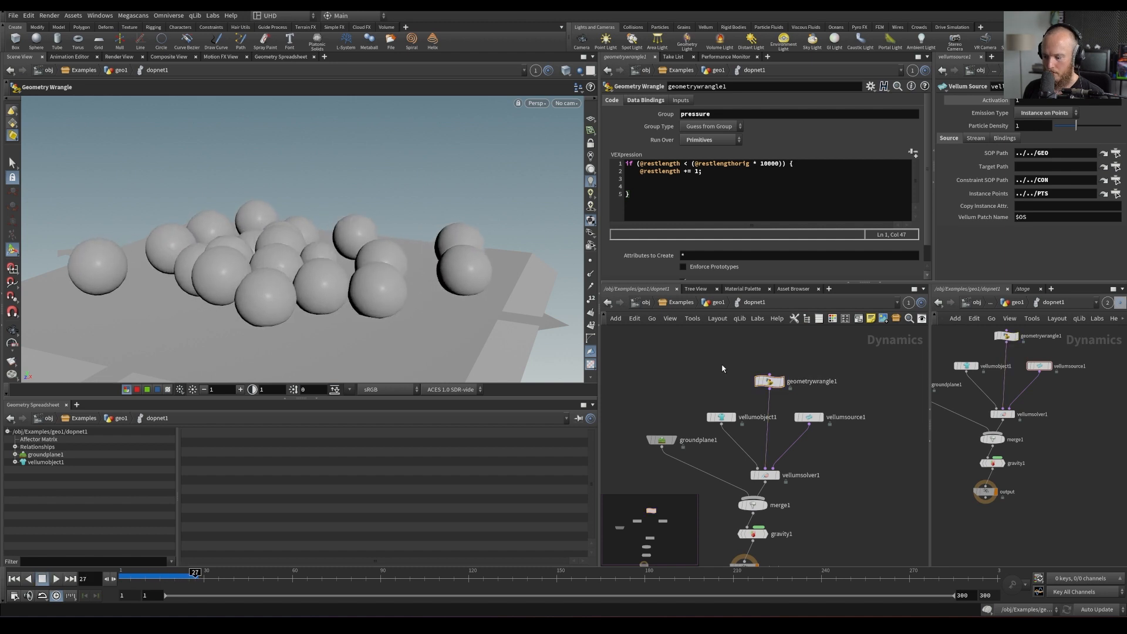
Check the stretch settings of vellumpressure1 in geo1, then return to dopnet1 and run the simulation, viewing it from above
key(u)
click(783, 390)
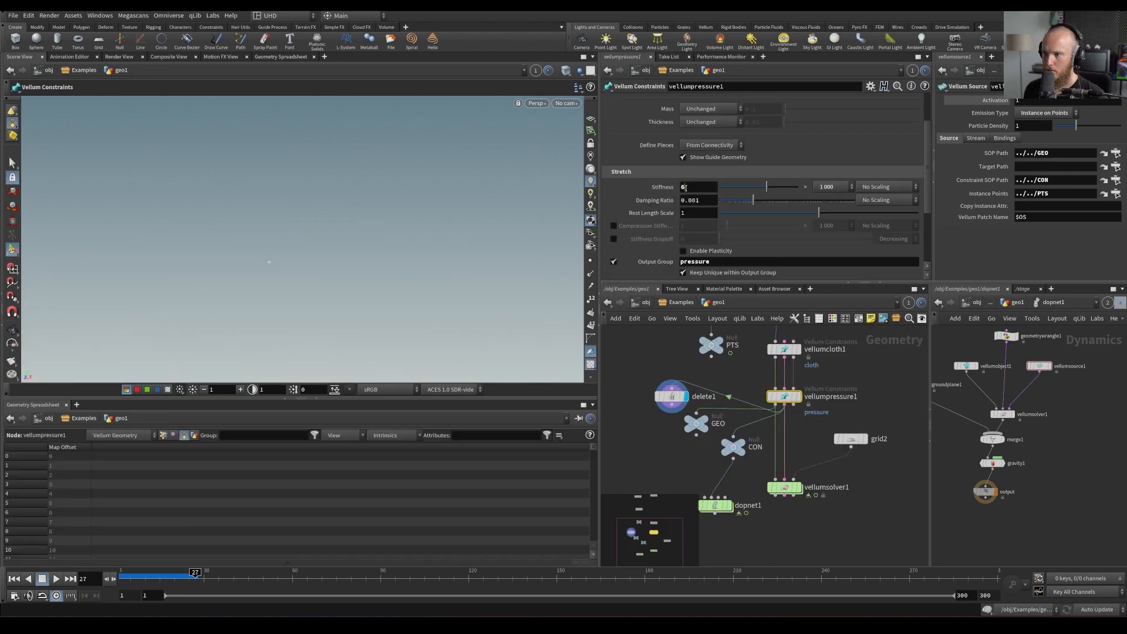
double_click(715, 505)
key(Up)
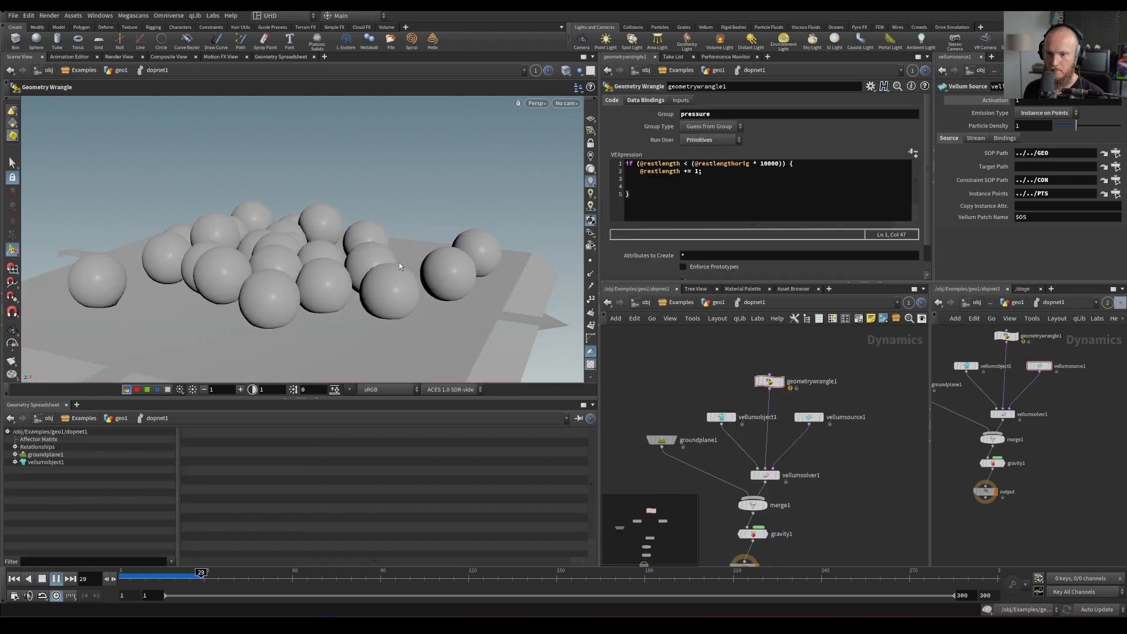
key(Escape)
drag(305, 263, 283, 220)
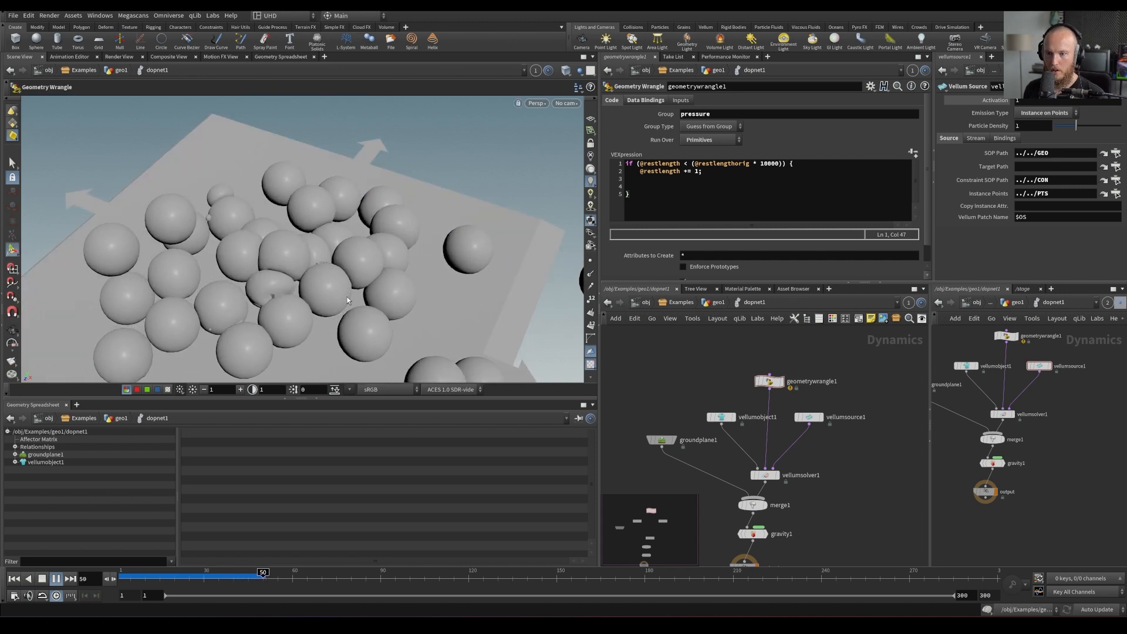
Scrub the simulation to frame 41 and examine the contacts between the spheres up close
click(210, 578)
drag(223, 581, 237, 581)
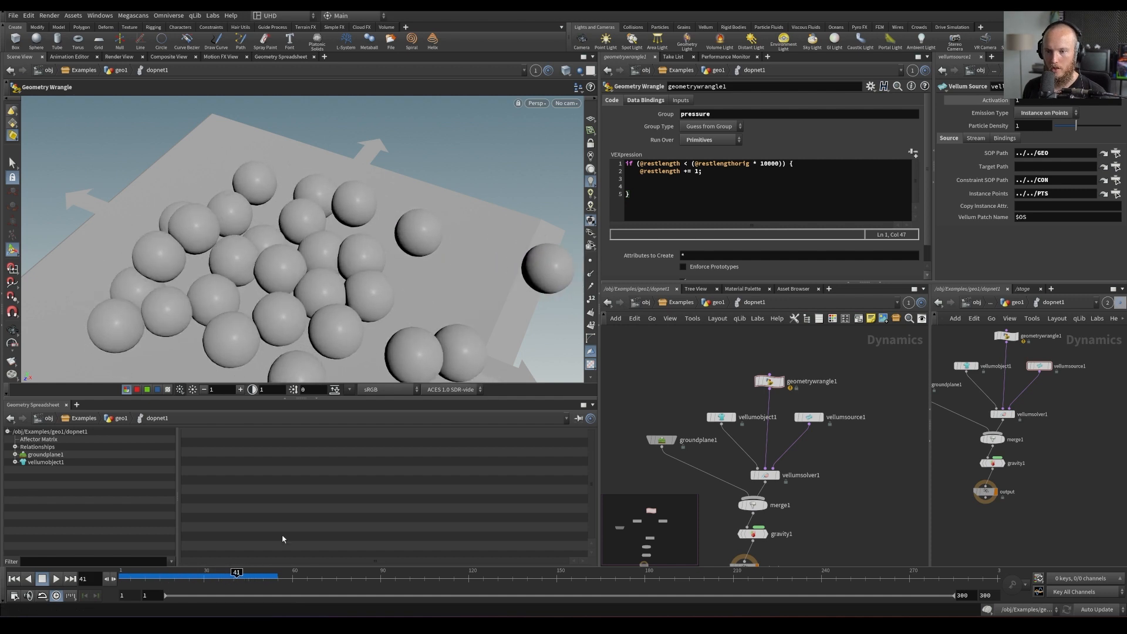
key(Escape)
drag(355, 237, 318, 238)
scroll(381, 247, up, 5)
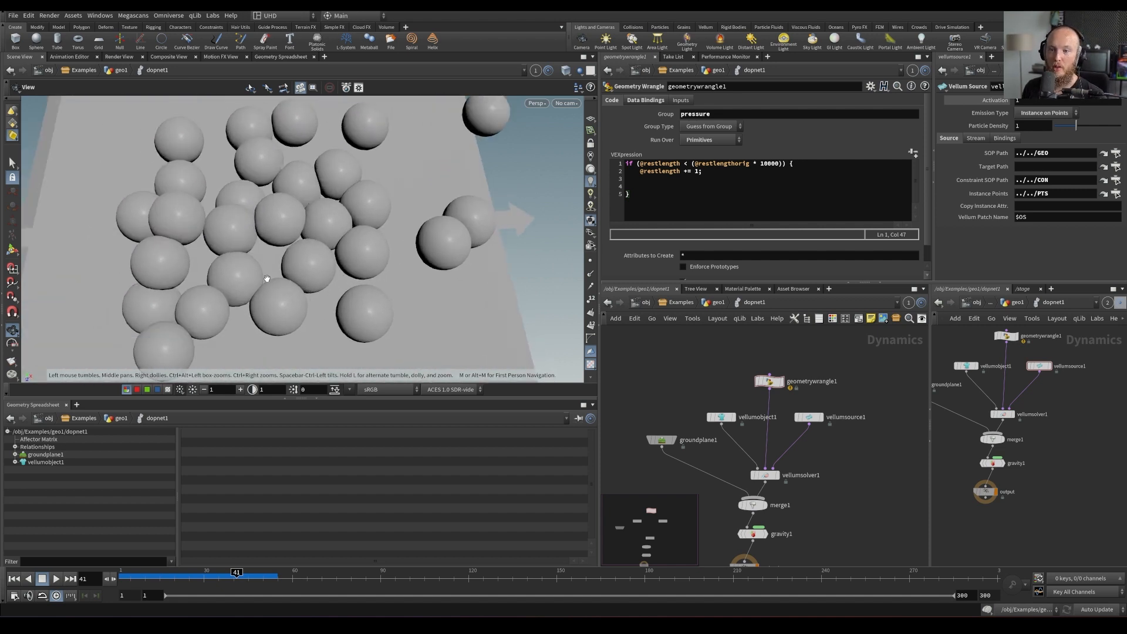
Return to the first frame and save the scene file
key(Return)
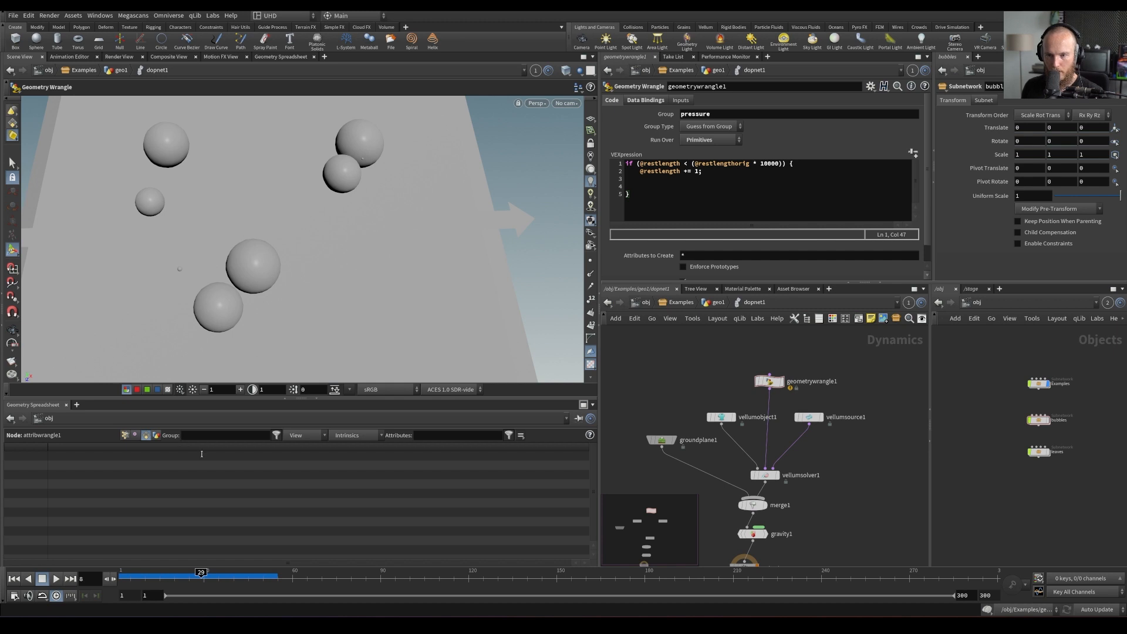
key(ctrl+Up)
key(ctrl+s)
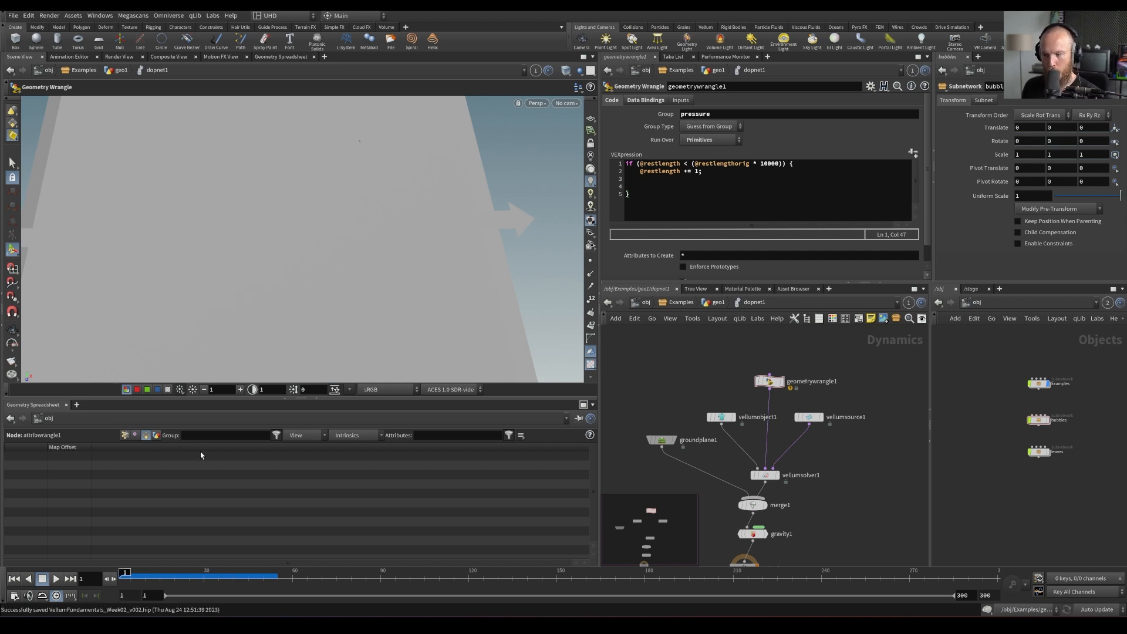
Scrub the cached simulation to frame 40 and examine the inflated spheres on the ground plane from several angles
key(Escape)
drag(297, 276, 344, 291)
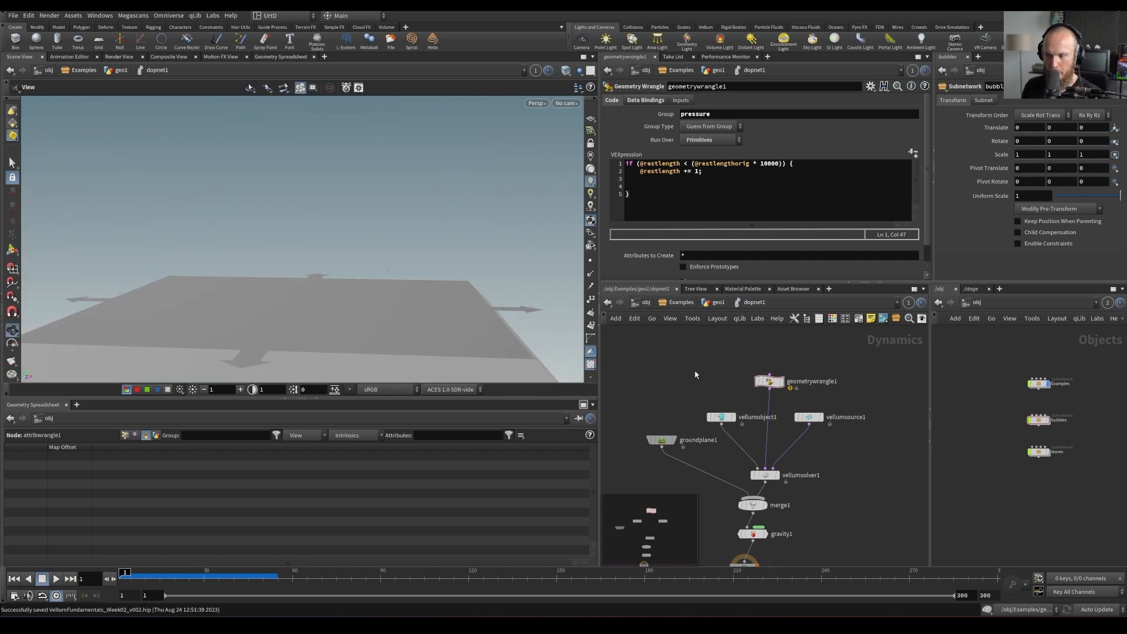
scroll(716, 369, up, 3)
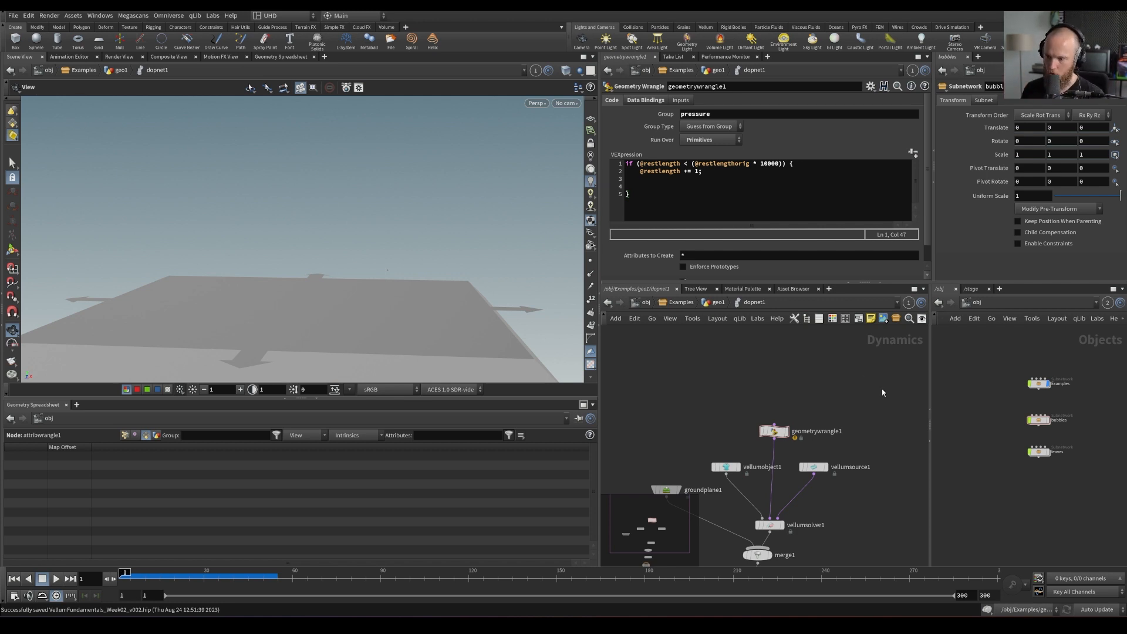
key(Return)
scroll(442, 355, up, 2)
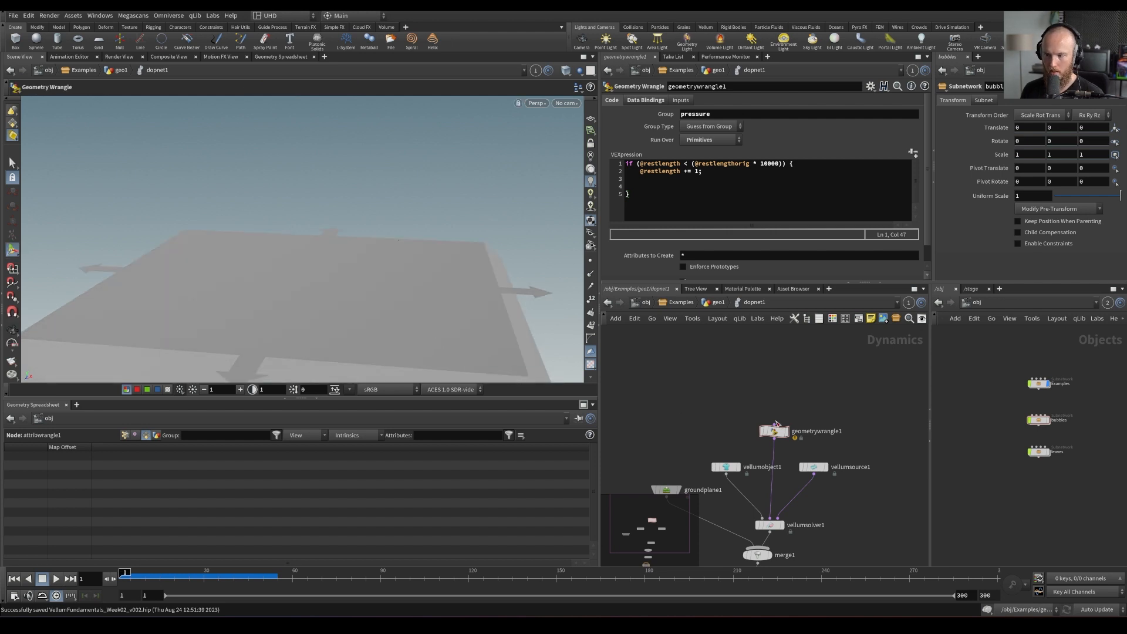
click(56, 578)
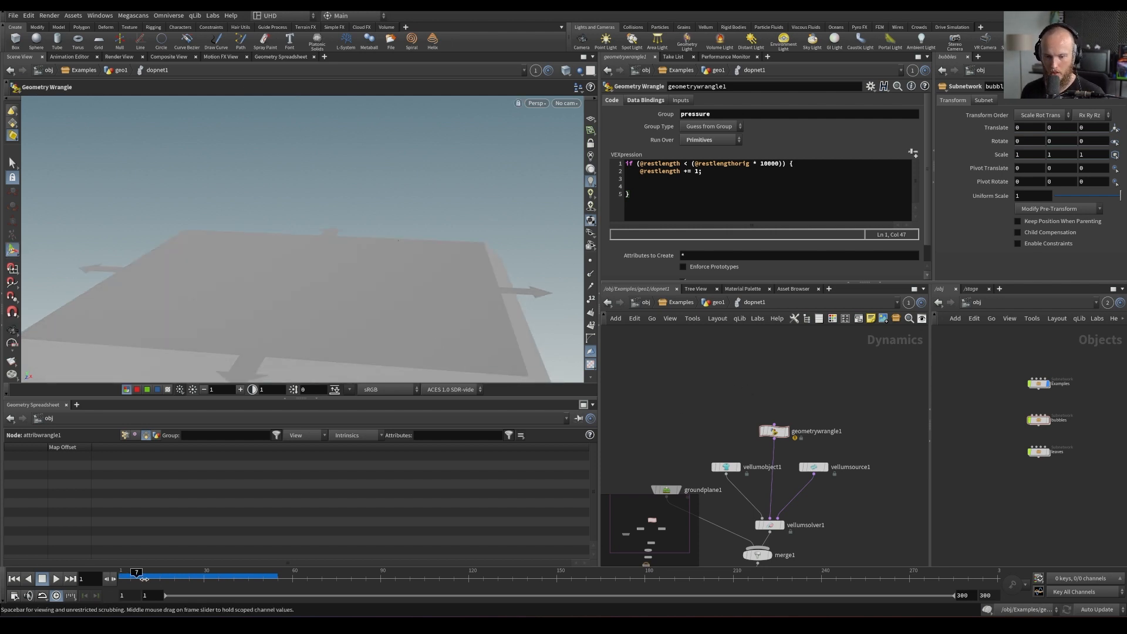
key(Escape)
drag(234, 231, 298, 276)
key(Return)
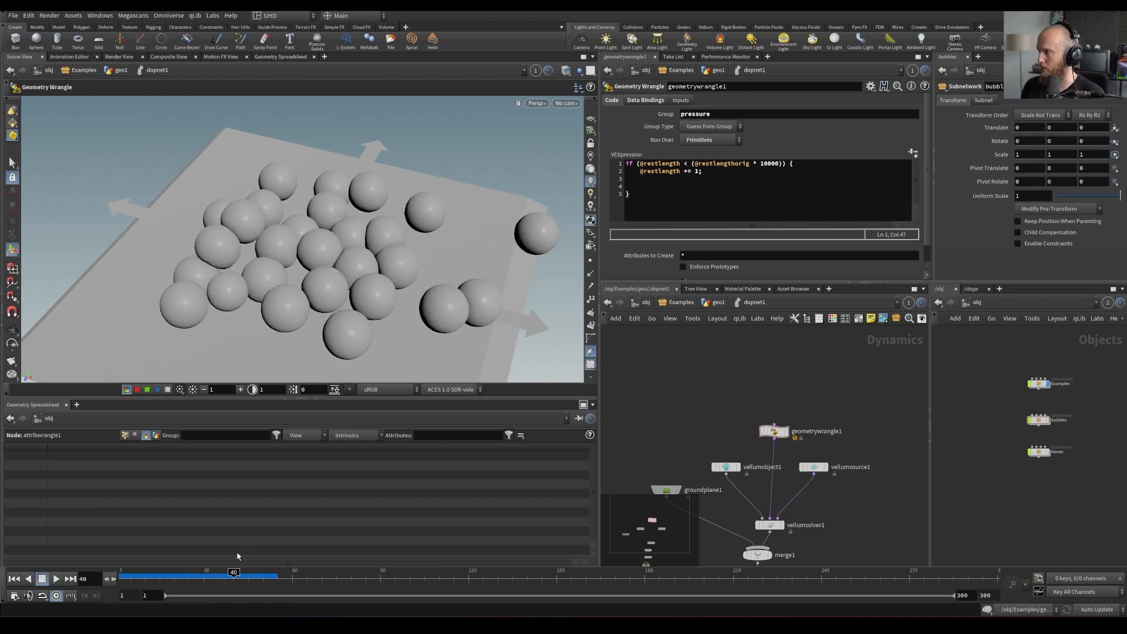
key(Escape)
drag(367, 289, 284, 317)
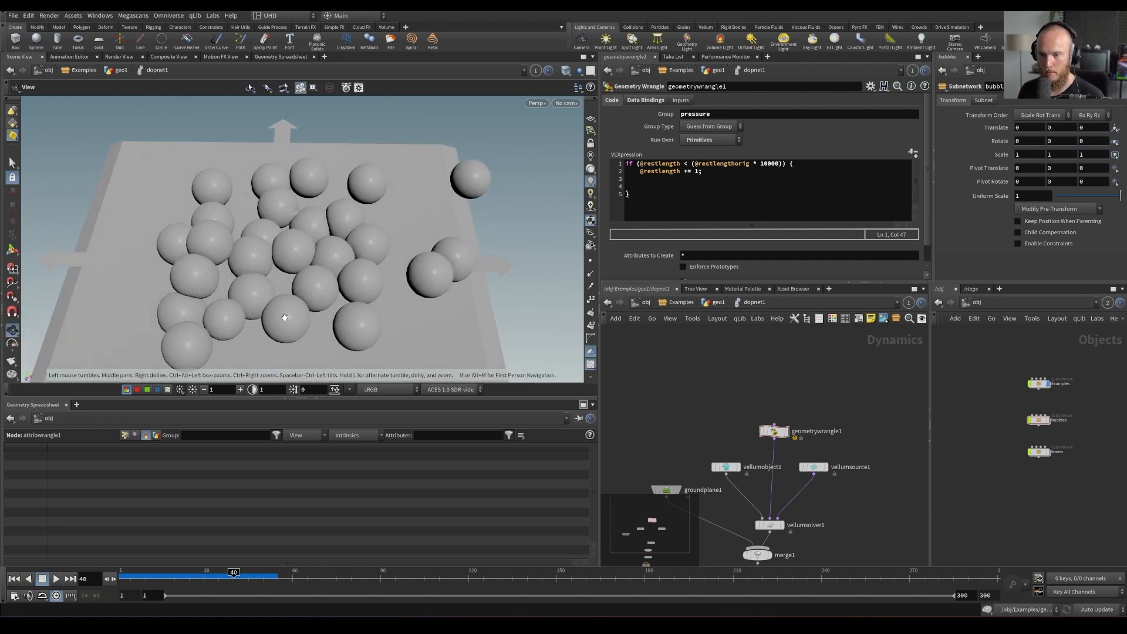
key(Return)
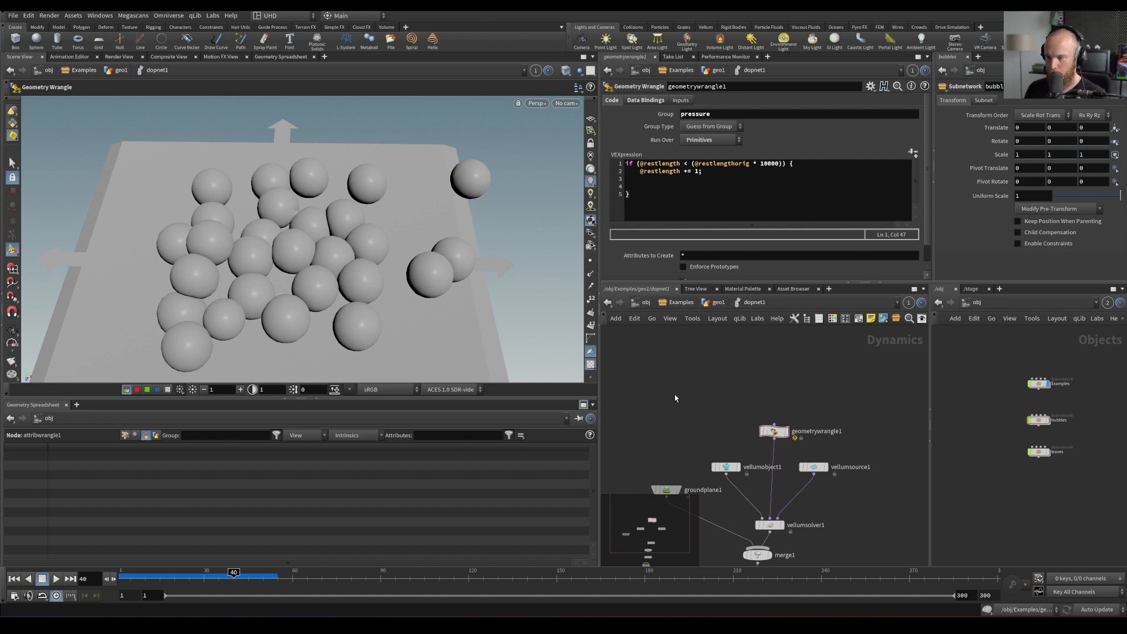
Add a SOP Solver on the wire between geometrywrangle1 and vellumsolver1 and go inside it
key(Tab)
text(solv)
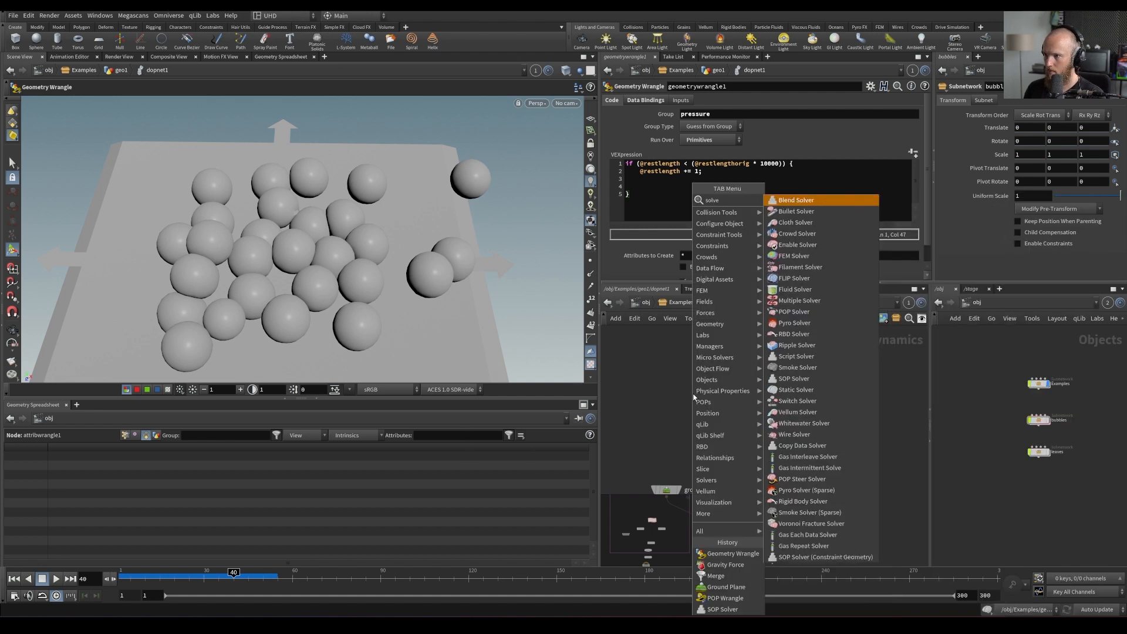
key(BackSpace)
key(BackSpace)
text(p)
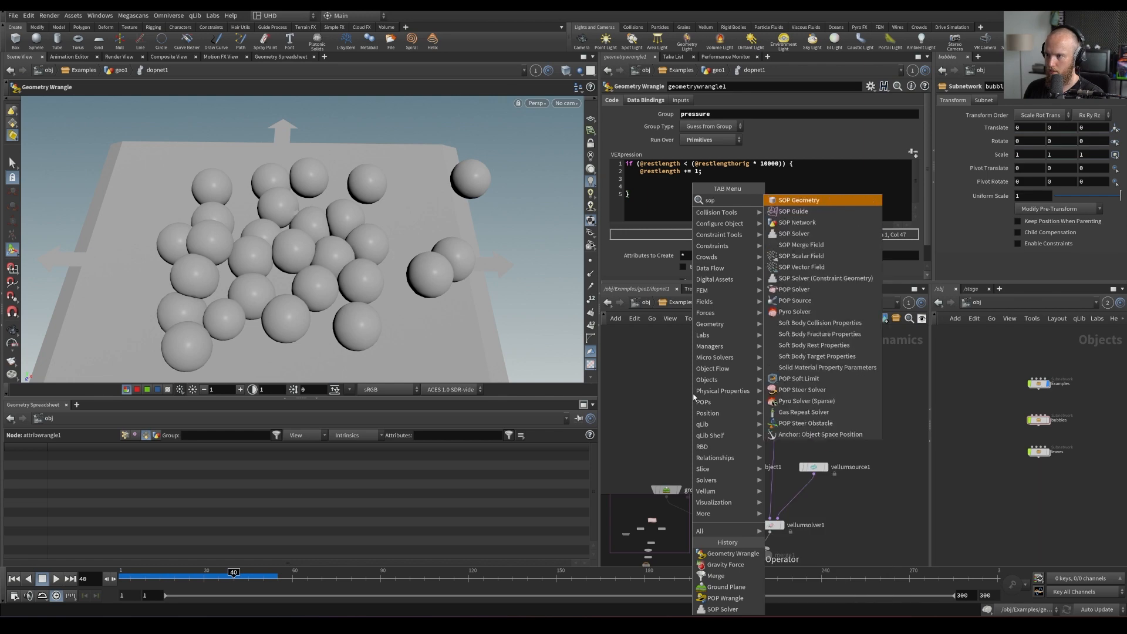
text( geo)
key(Return)
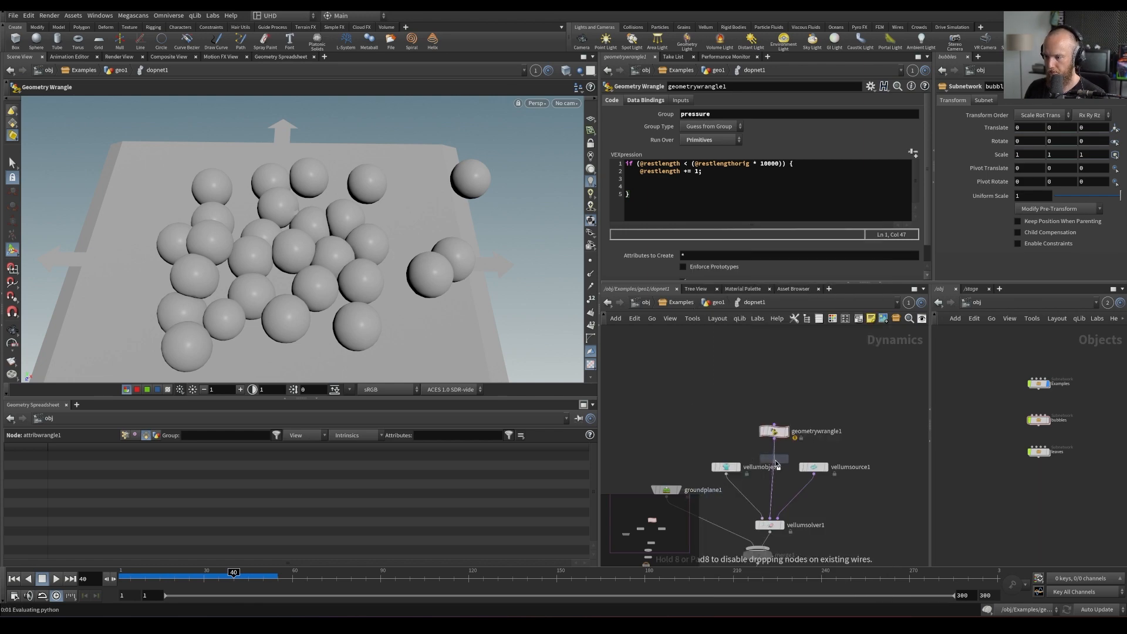
click(776, 463)
double_click(753, 465)
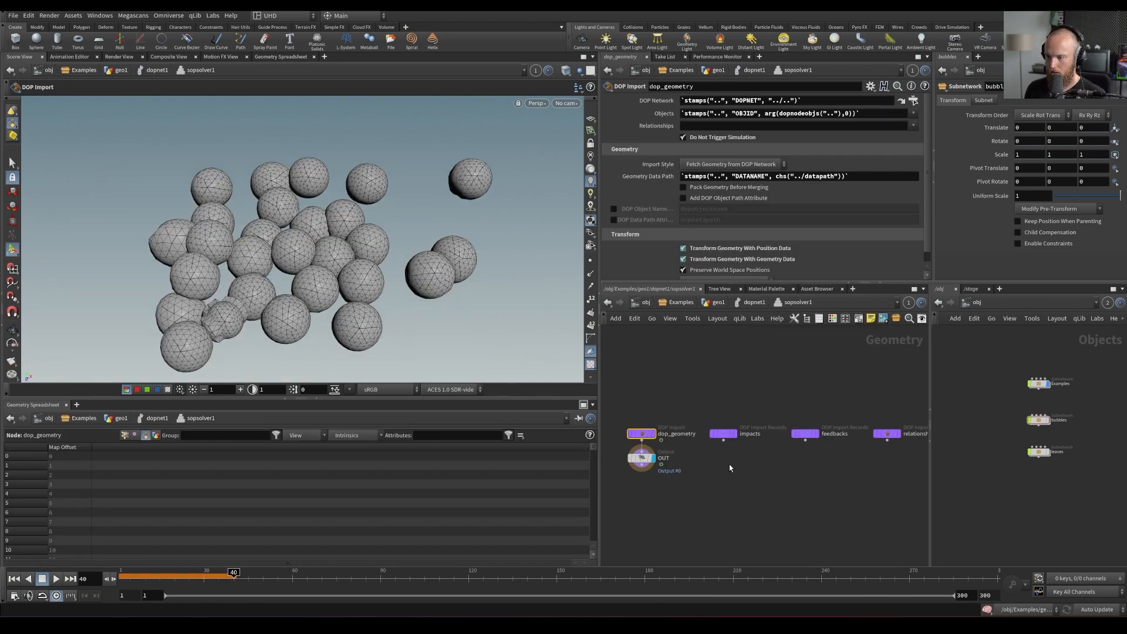
Move the OUT node further below dop_geometry and play the simulation from the first frame to frame 12
key(ctrl+Up)
drag(652, 465, 652, 501)
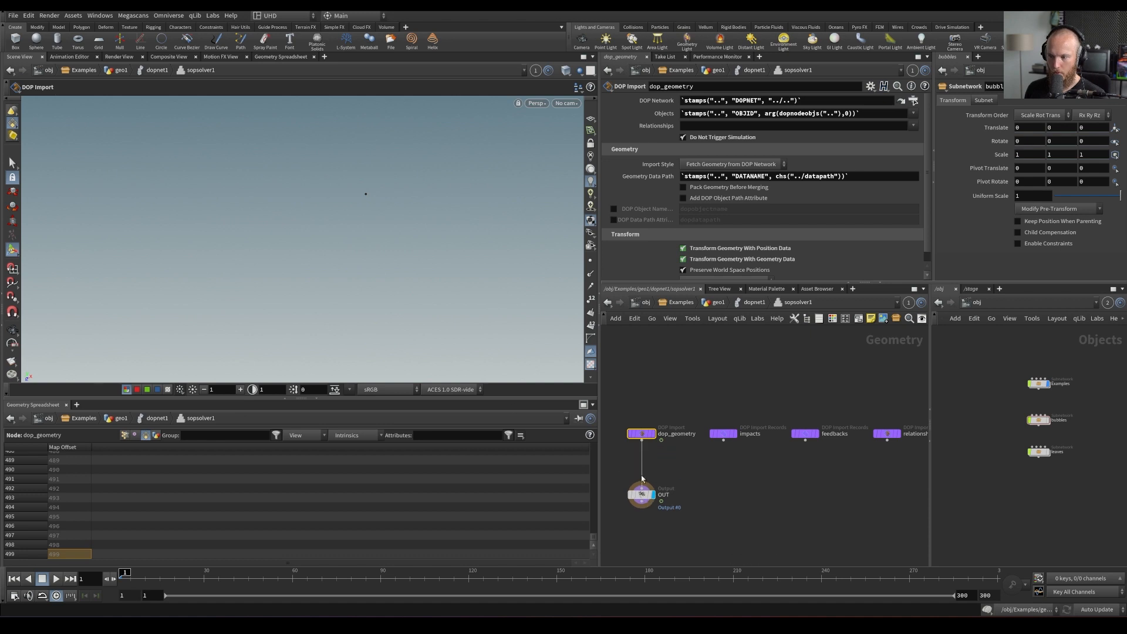
key(Up)
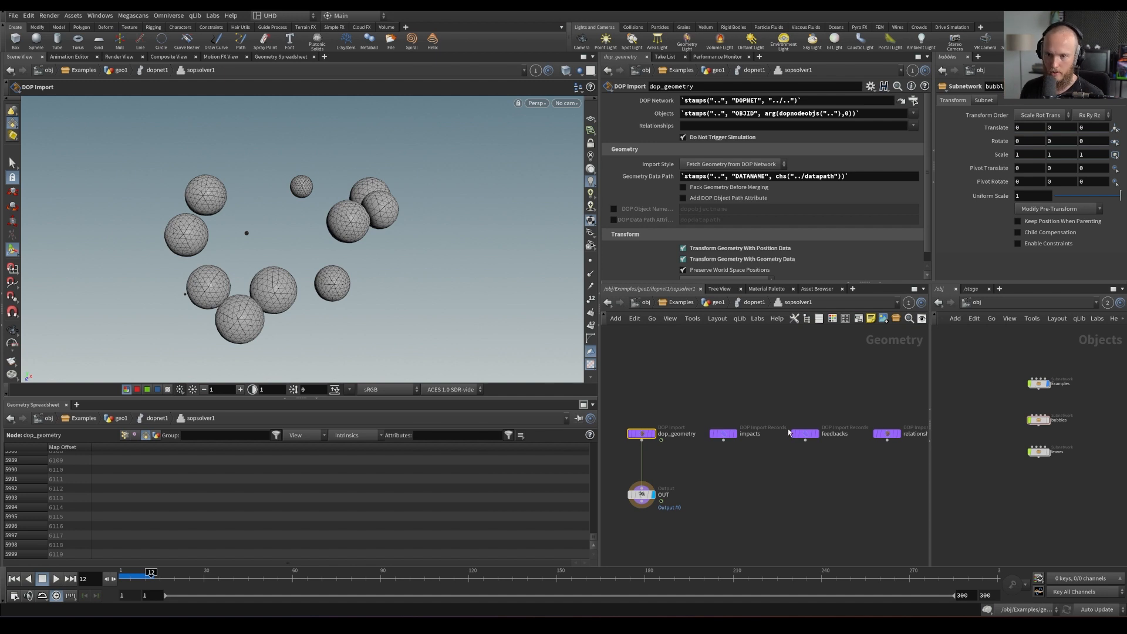
Scrub to frame 8 and examine the spheres together with the dop_geometry and OUT nodes inside the SOP Solver
click(140, 579)
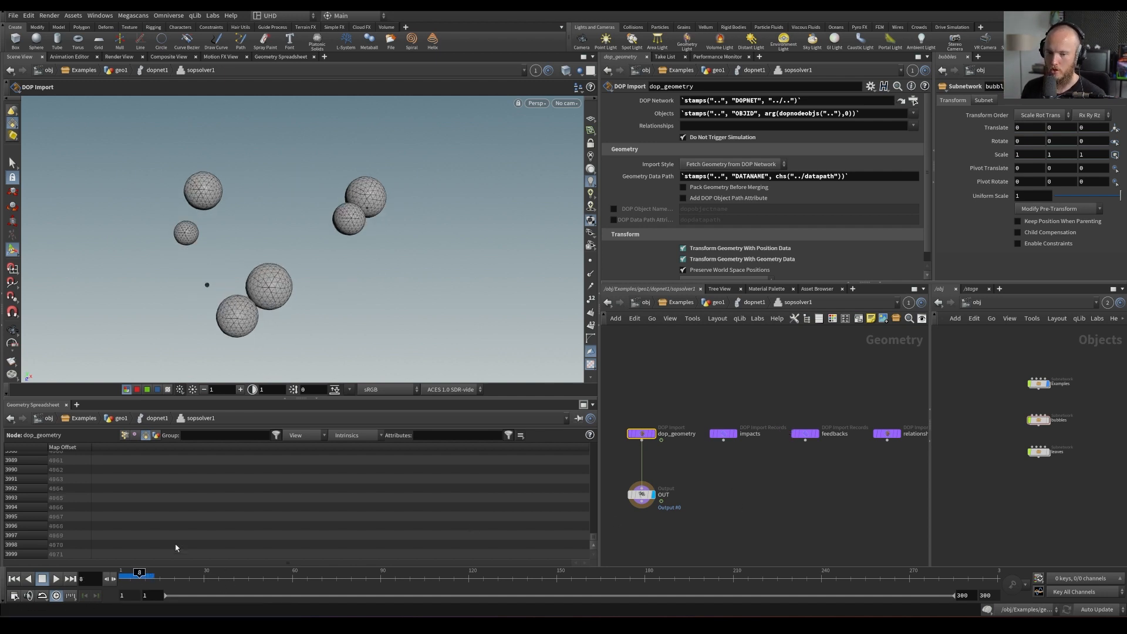
alt+drag(331, 330, 526, 219)
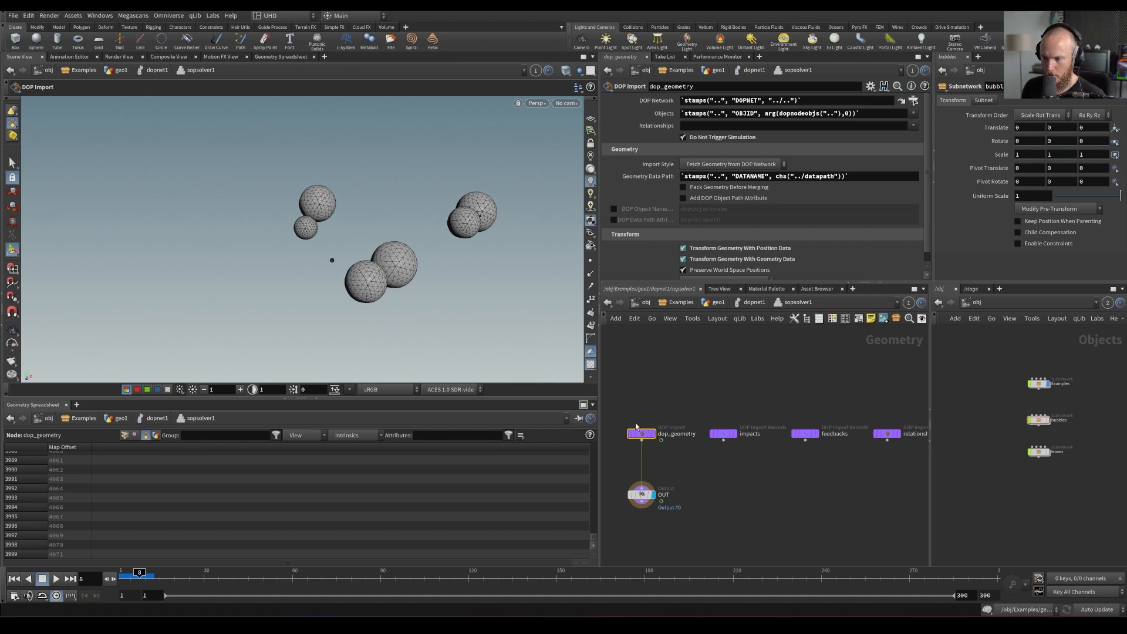
middle_drag(635, 432, 698, 416)
scroll(712, 402, up, 4)
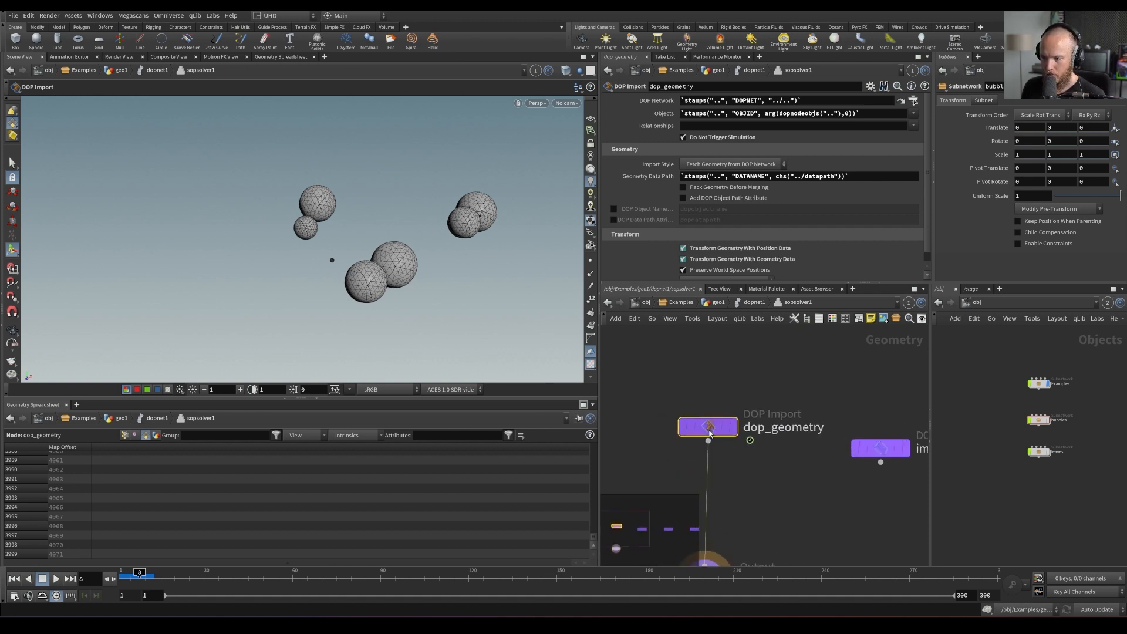
mouse_move(716, 432)
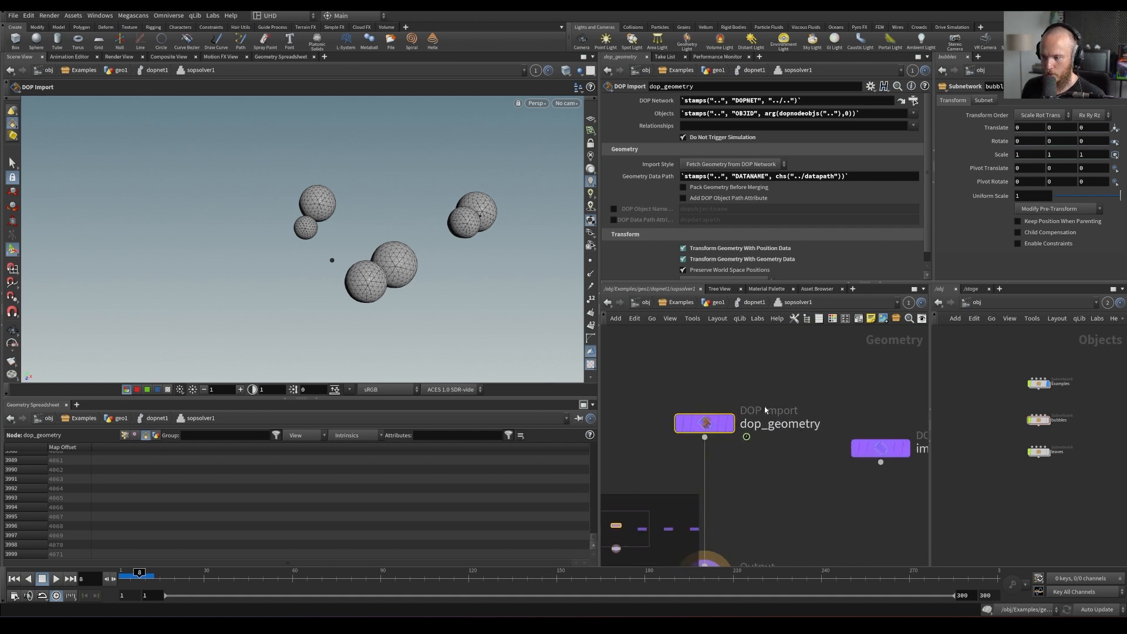
middle_drag(761, 439, 744, 342)
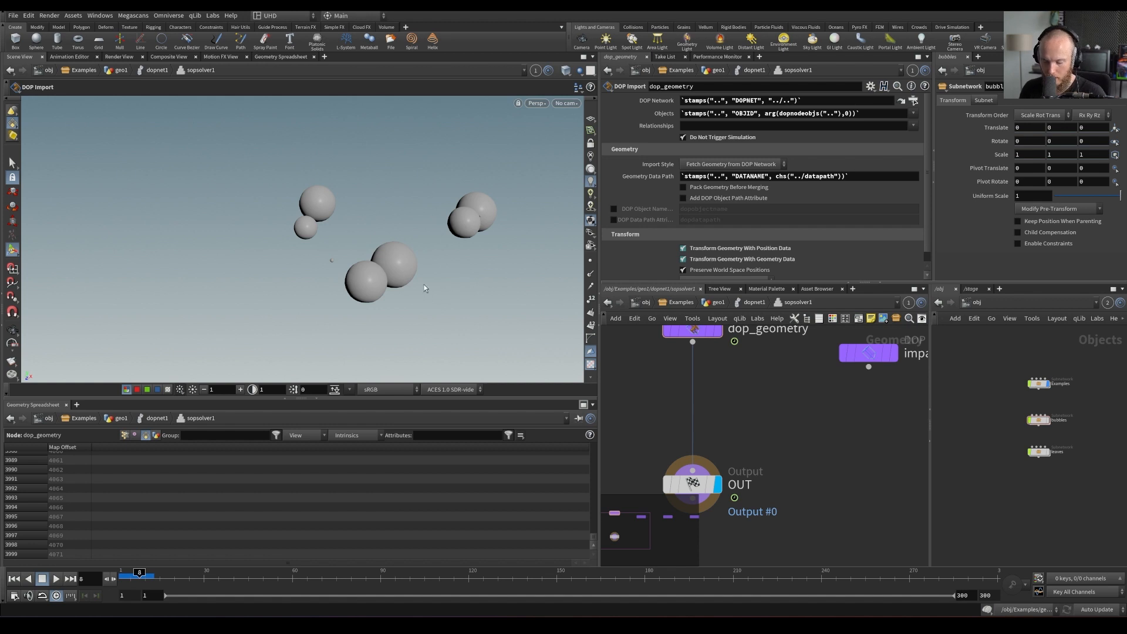
middle_drag(714, 437, 757, 394)
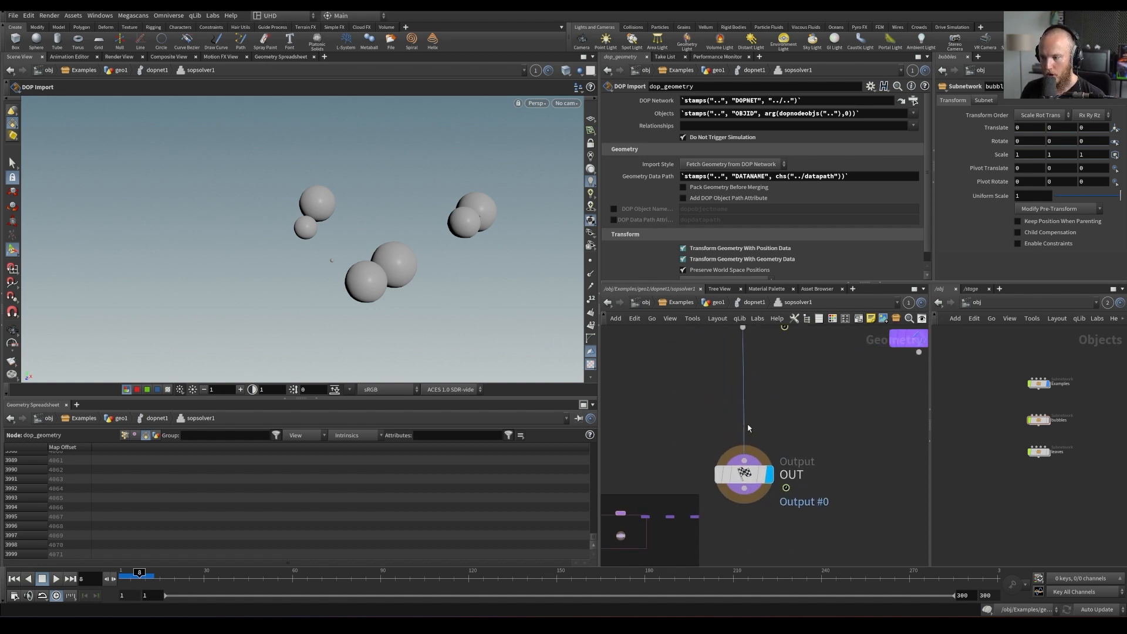
Go up to dopnet1 and replay the simulation from the first frame several times
key(u)
key(Up)
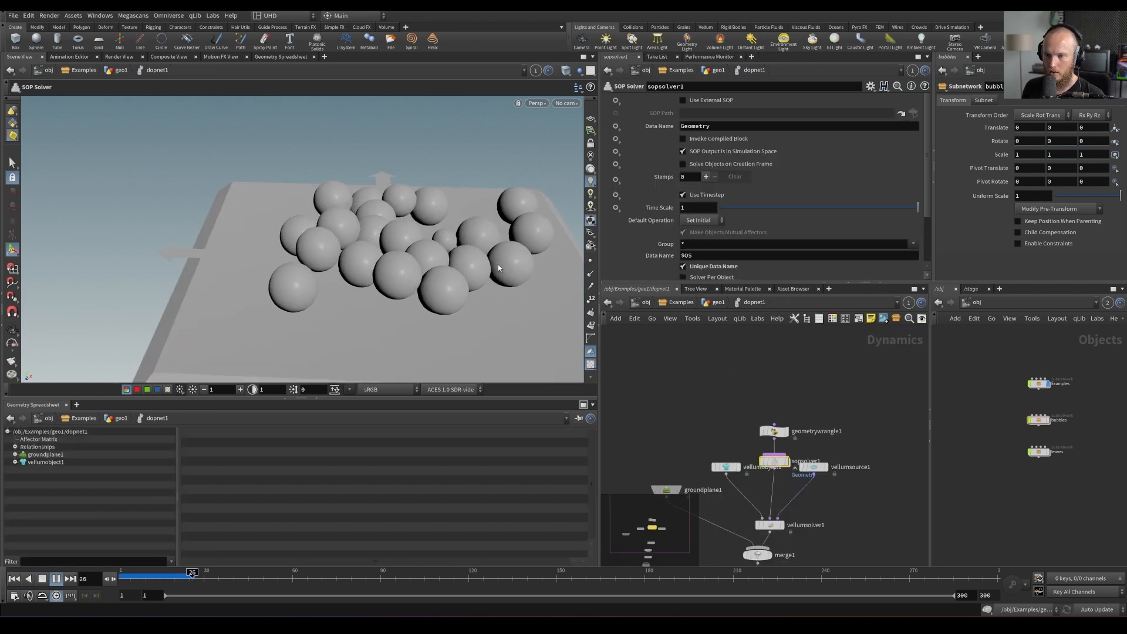
key(ctrl+Up)
key(Up)
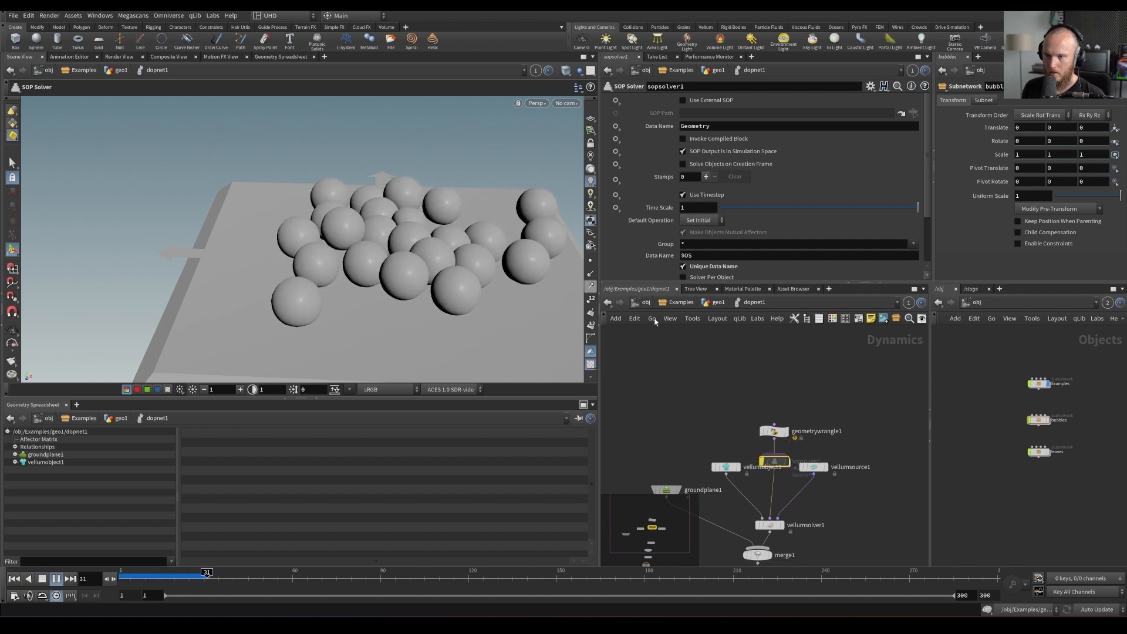
key(ctrl+Up)
key(Up)
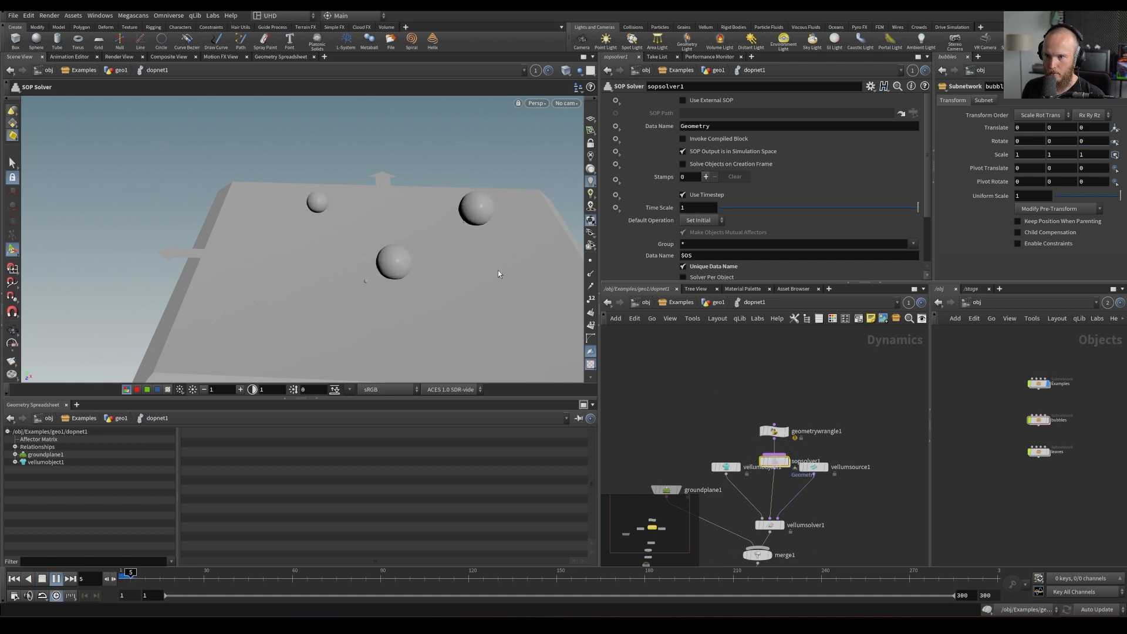
Save the scene file and move geometrywrangle1 slightly higher above sopsolver1
key(ctrl+s)
drag(795, 421, 795, 411)
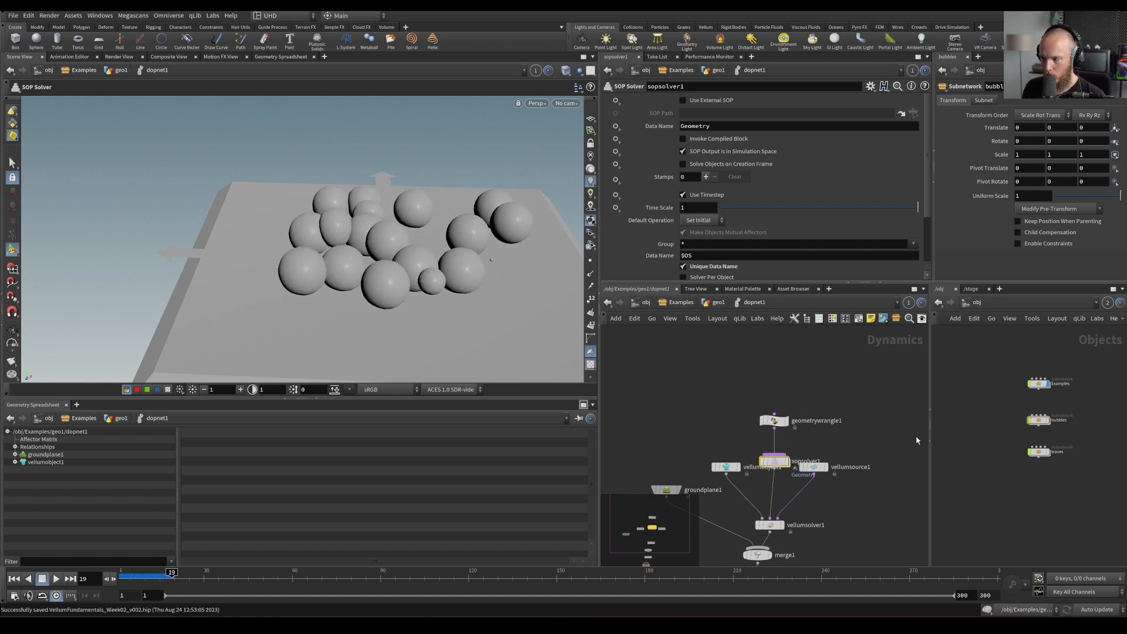
Go up to geo1, return to the first frame and cut the grid1, scatter1 and PTS nodes
key(u)
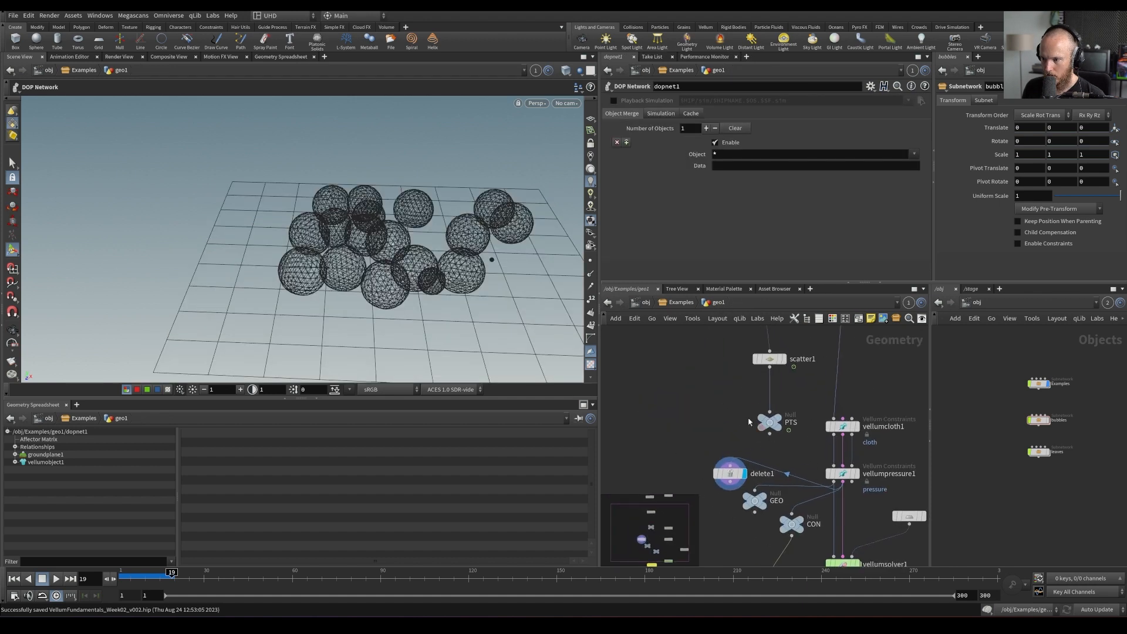
key(ctrl+Up)
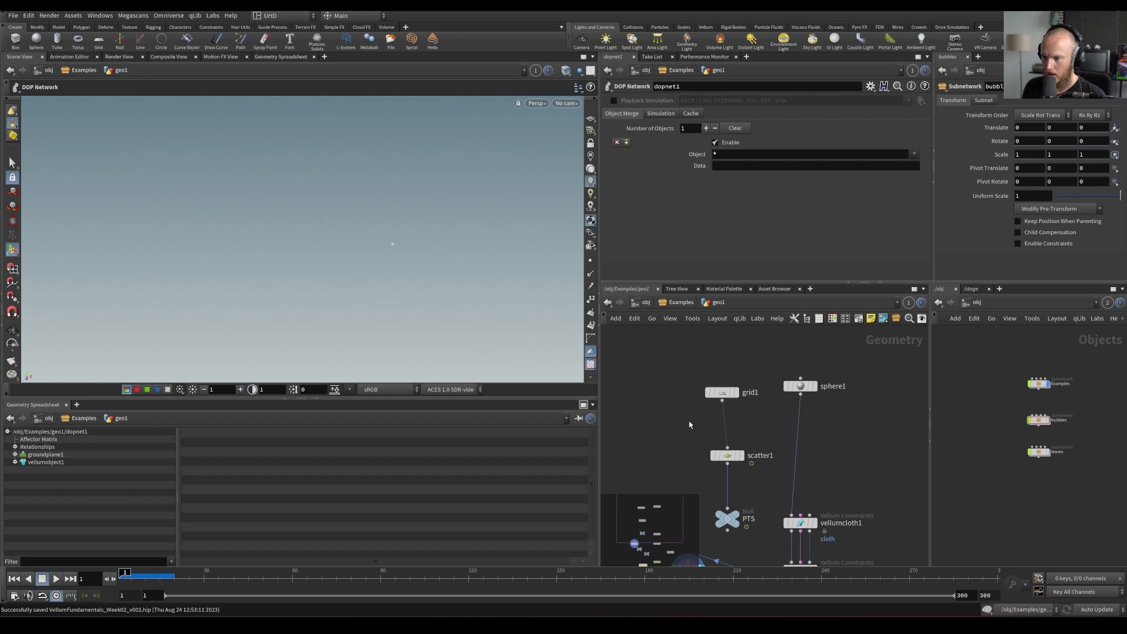
drag(745, 340, 800, 495)
key(ctrl+x)
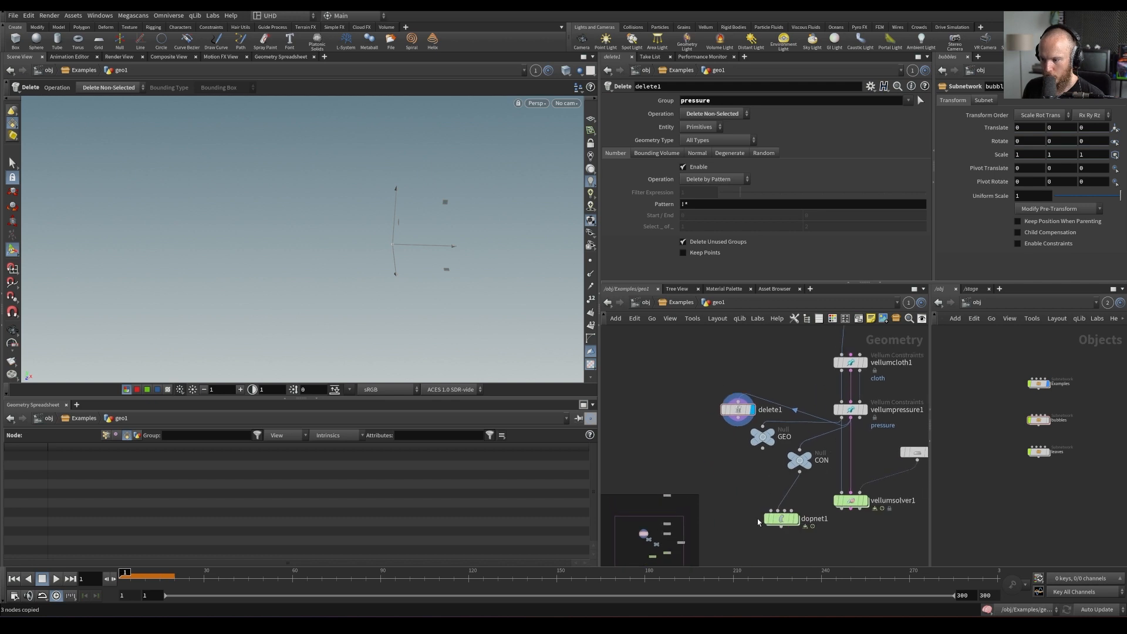
Paste grid1, scatter1 and PTS inside sopsolver1 and place them beside the dop_geometry chain
double_click(773, 509)
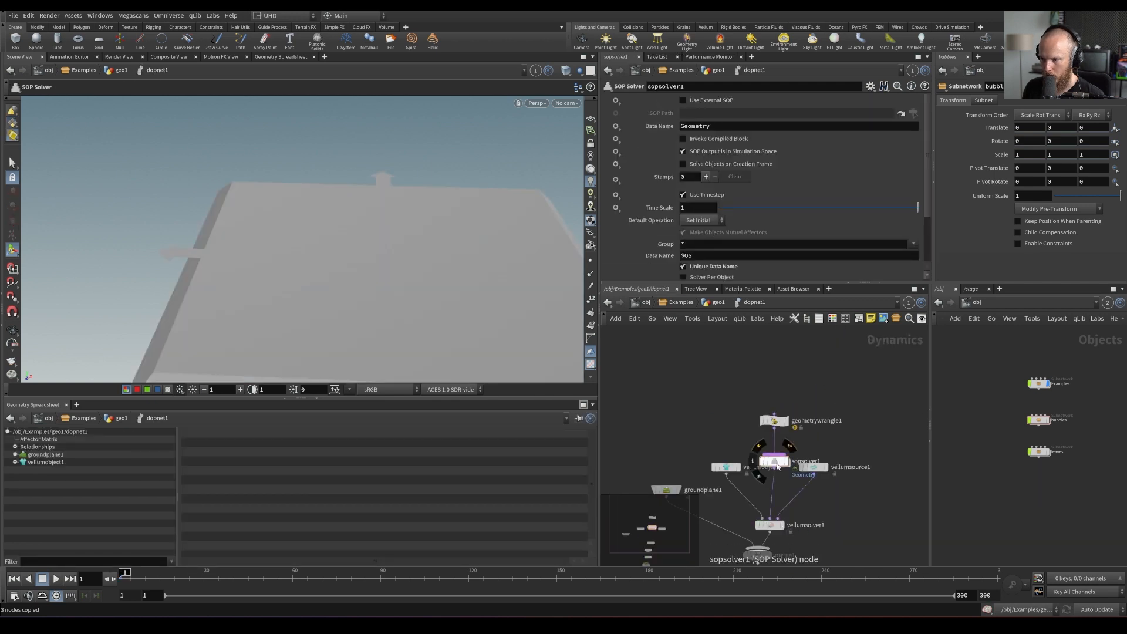
double_click(780, 462)
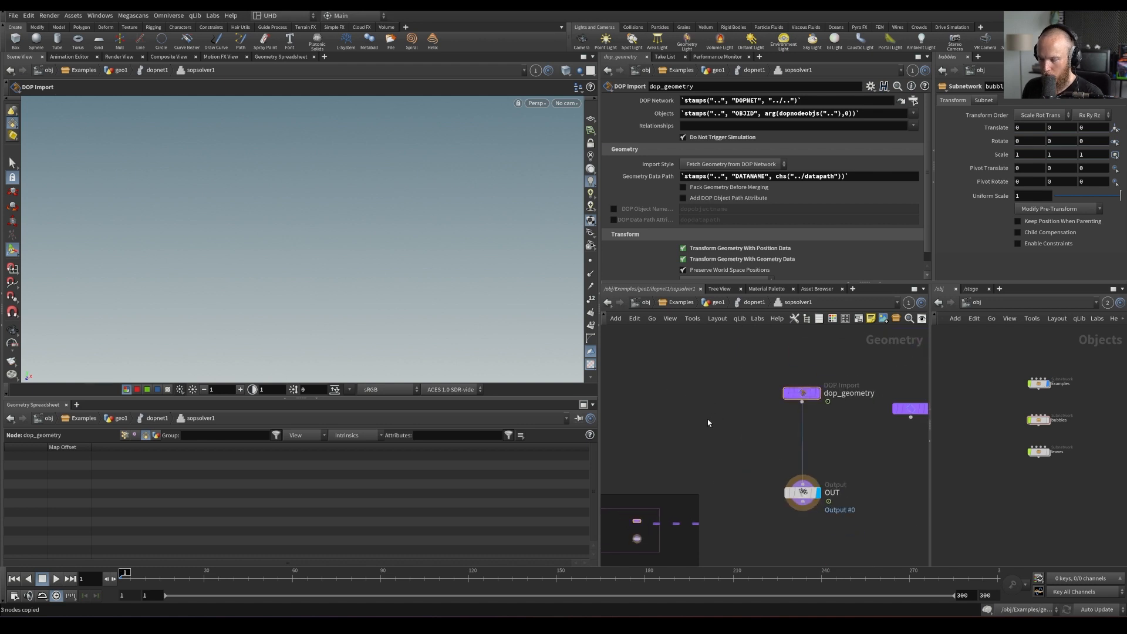
key(ctrl+v)
mouse_move(655, 424)
mouse_down()
mouse_move(738, 474)
mouse_move(768, 473)
mouse_up()
Copy the PTS node, paste its path /obj/Examples/geo1/dopnet1/sopsolver1/PTS as vellumsource1's Instance Points, and save the scene
key(ctrl+c)
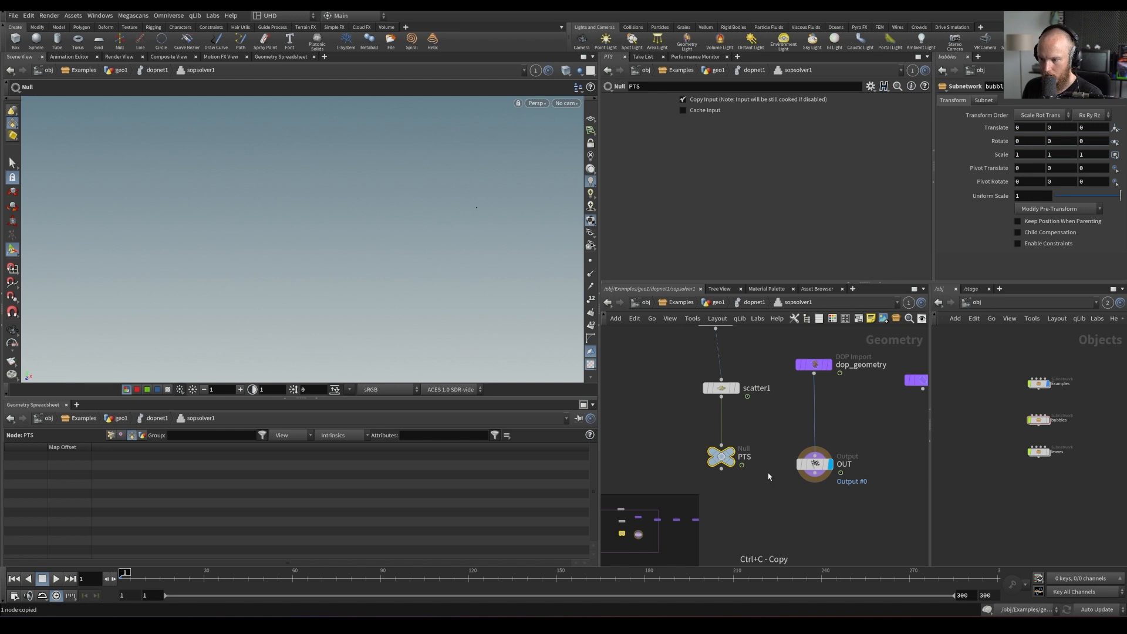
click(673, 439)
click(721, 456)
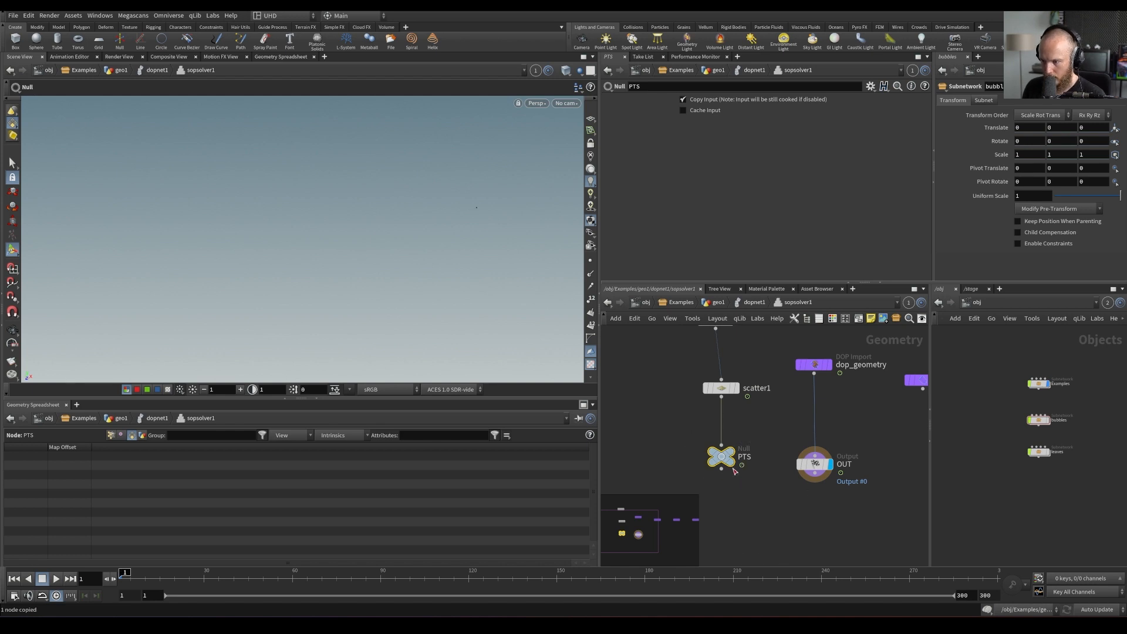
key(u)
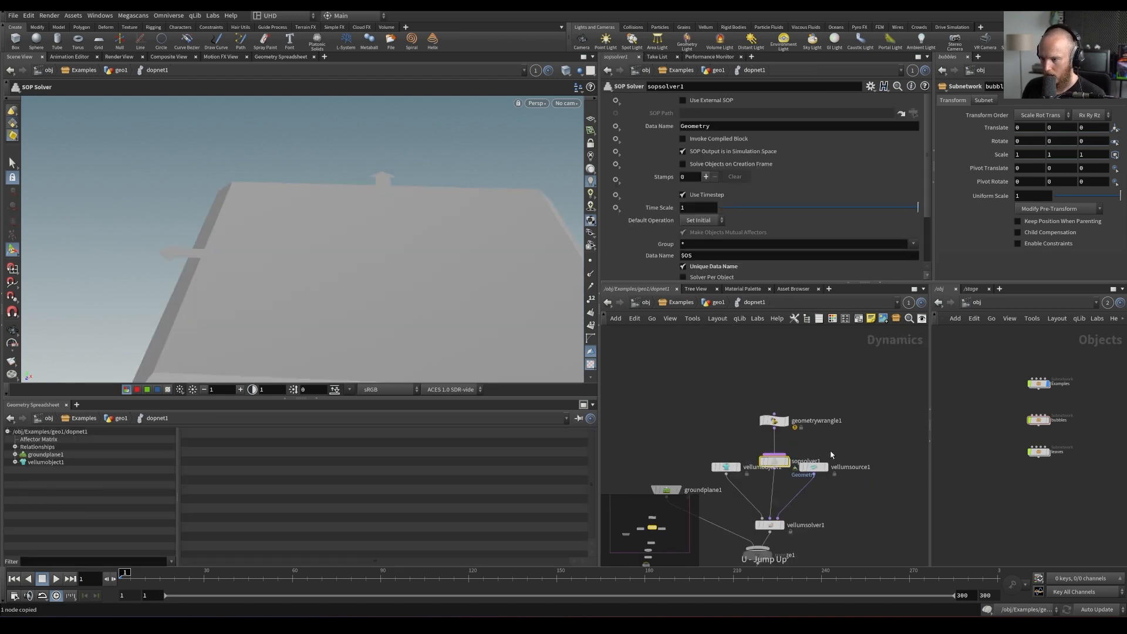
click(814, 467)
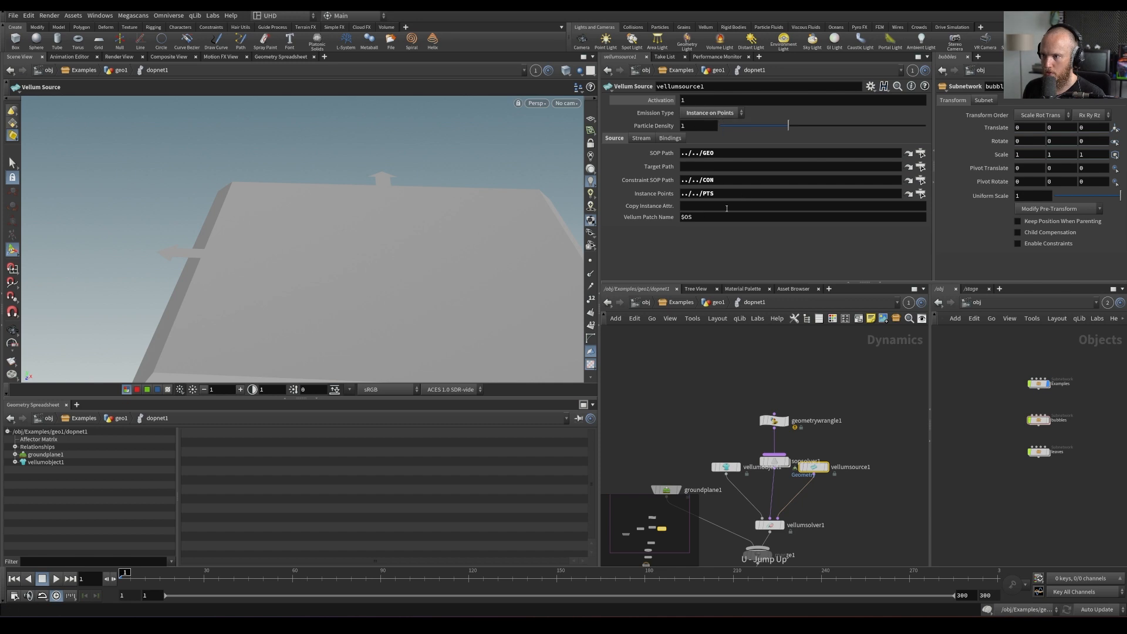
drag(717, 194, 584, 190)
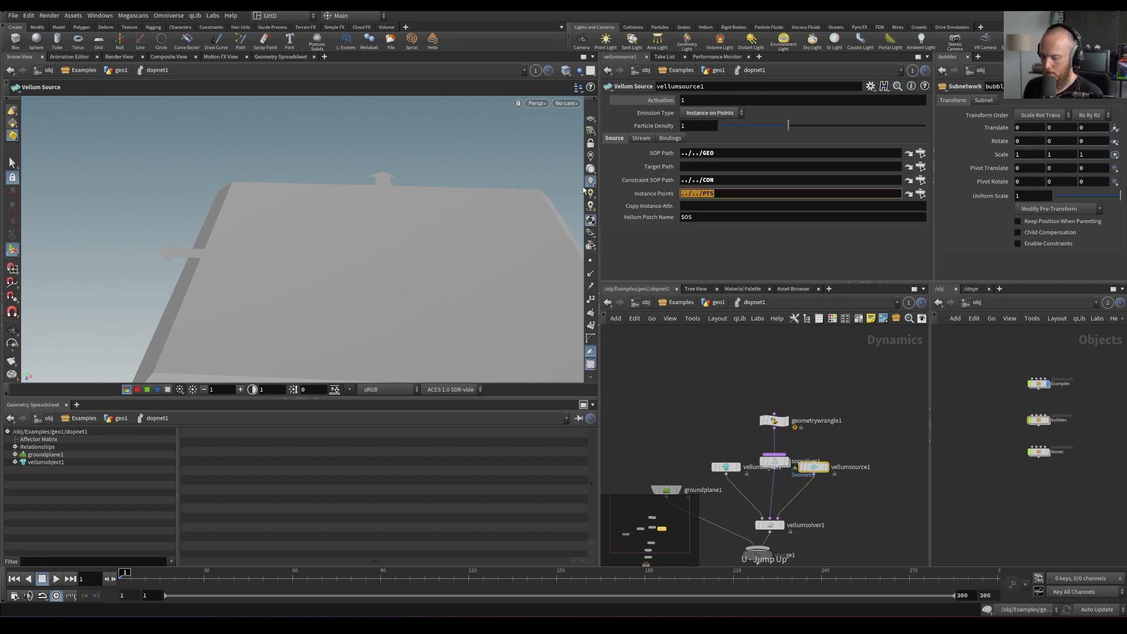
key(ctrl+v)
key(ctrl+s)
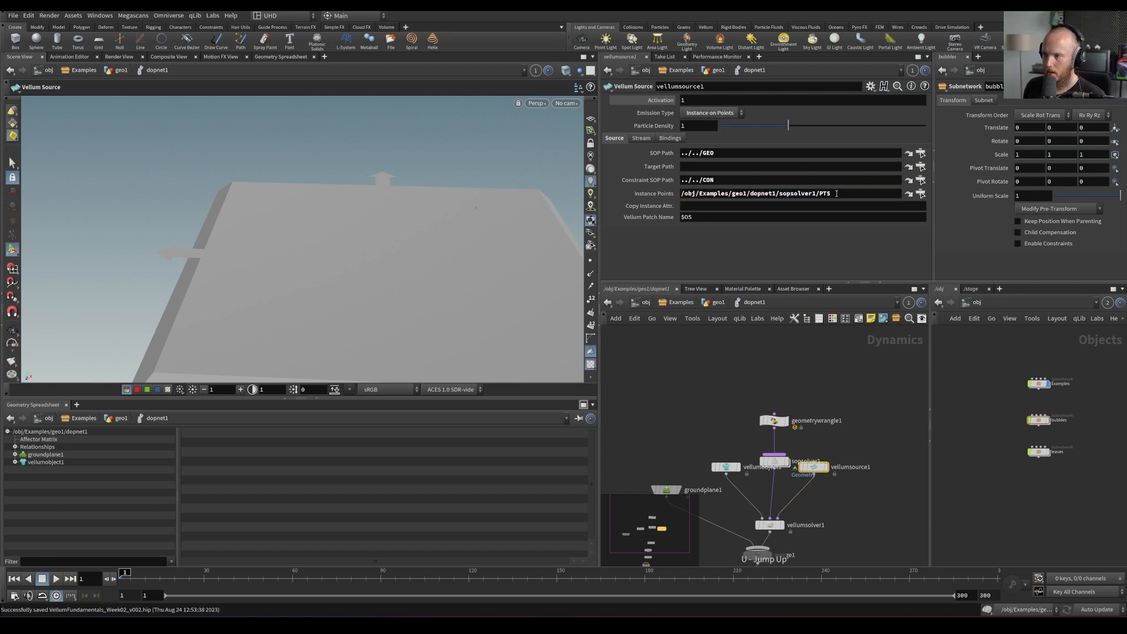
Move vellumsource1 farther away from the SOP Solver and rename sopsolver1 to sourcept
drag(833, 193, 559, 189)
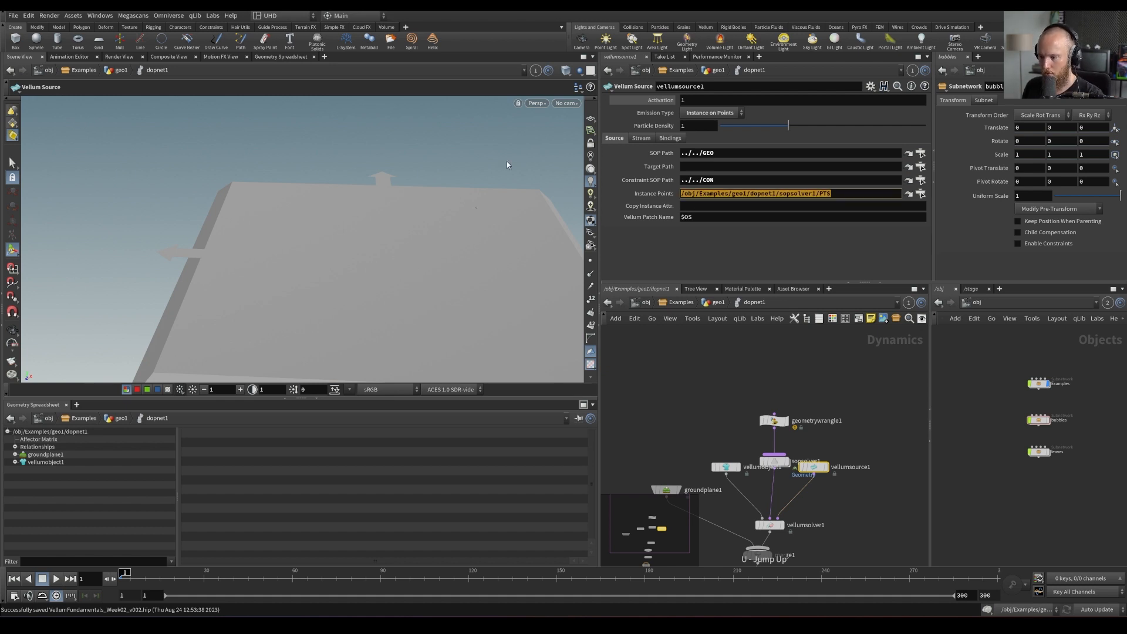
drag(819, 469, 845, 469)
click(804, 461)
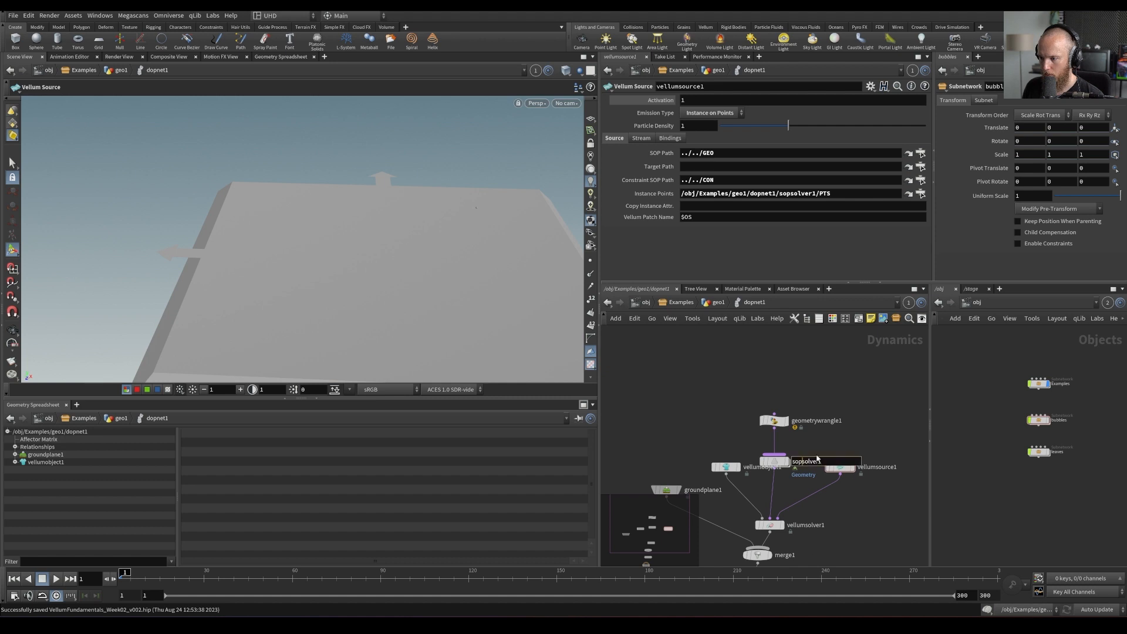
double_click(817, 458)
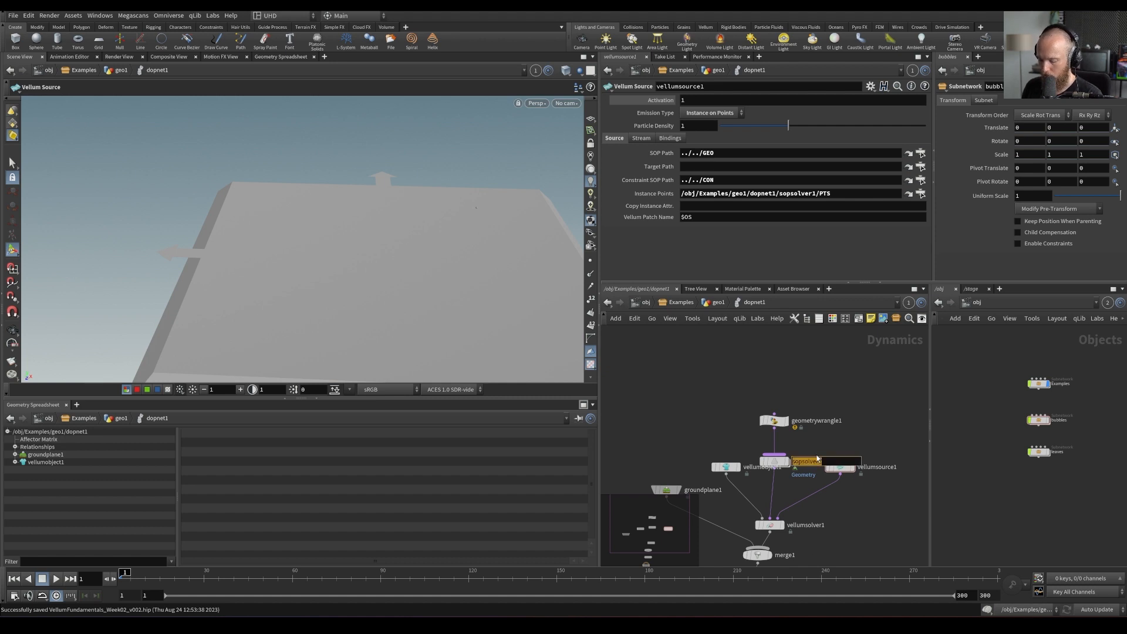
text(sourcept)
key(Return)
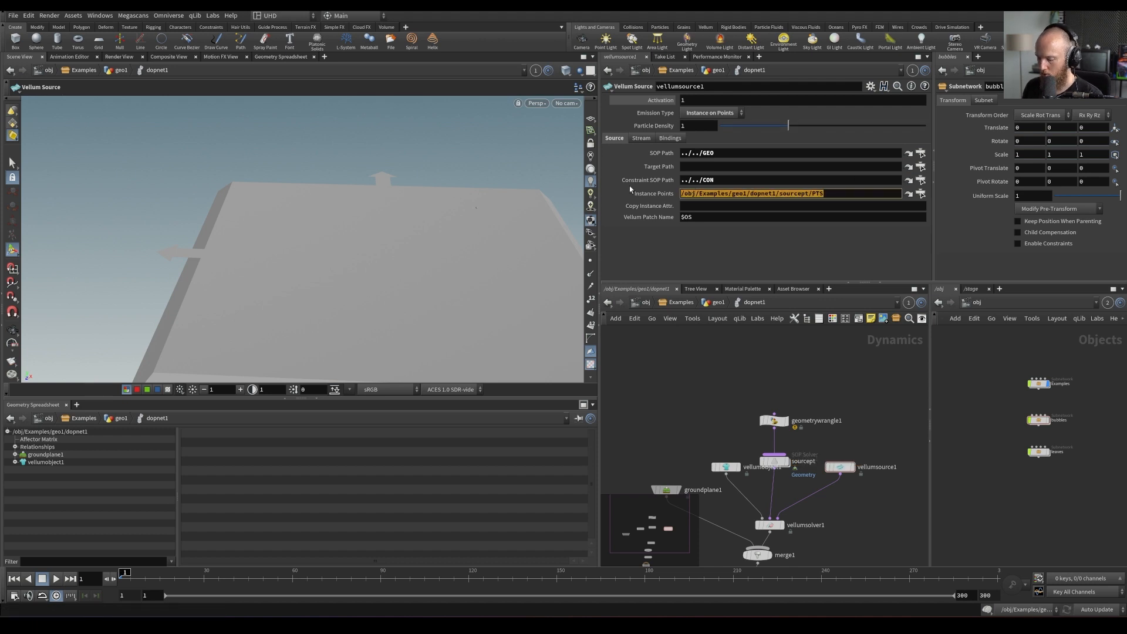
Replace vellumsource1's Instance Points path with the relative path ../sourcept/PTS/
text(../)
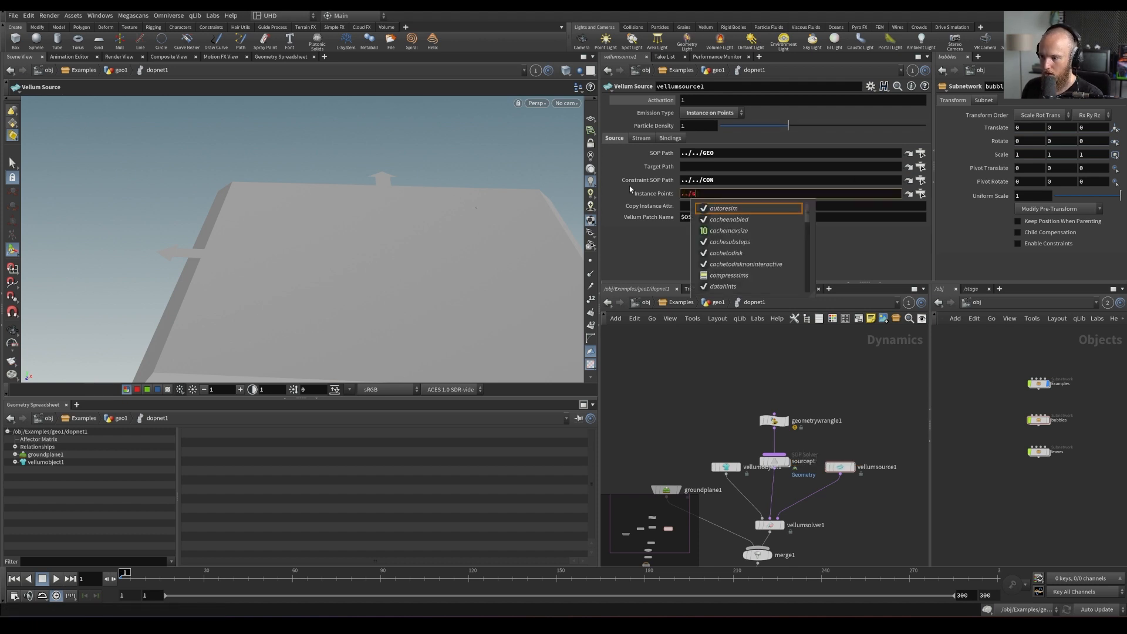
text(s)
key(Escape)
text(ou)
key(Tab)
text(/)
key(Down)
key(Down)
key(Tab)
text(/)
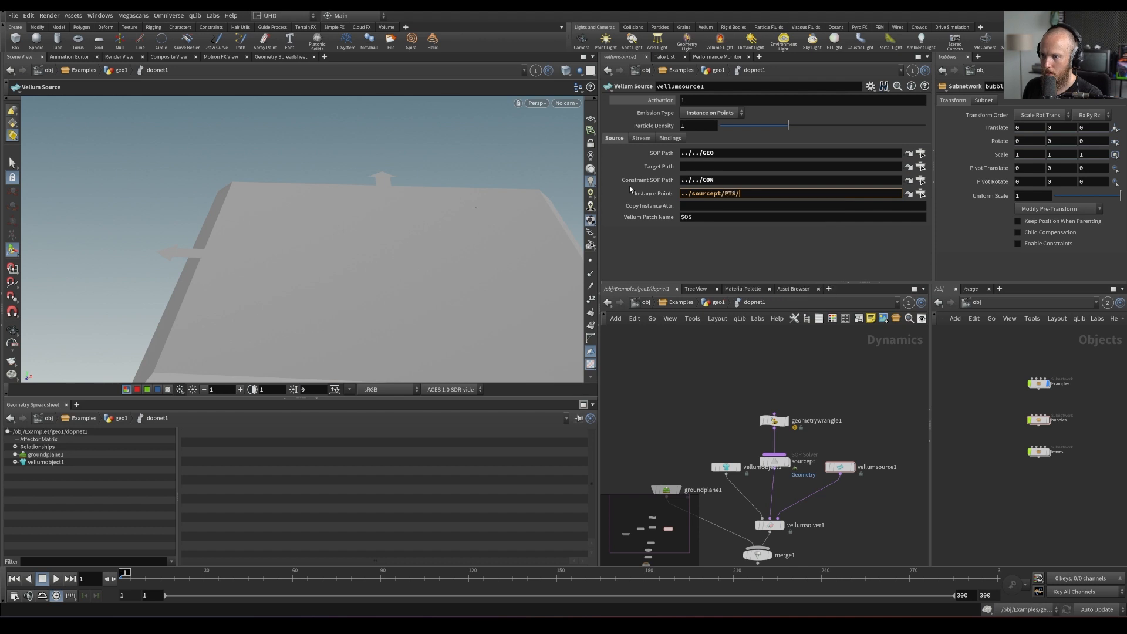
key(Return)
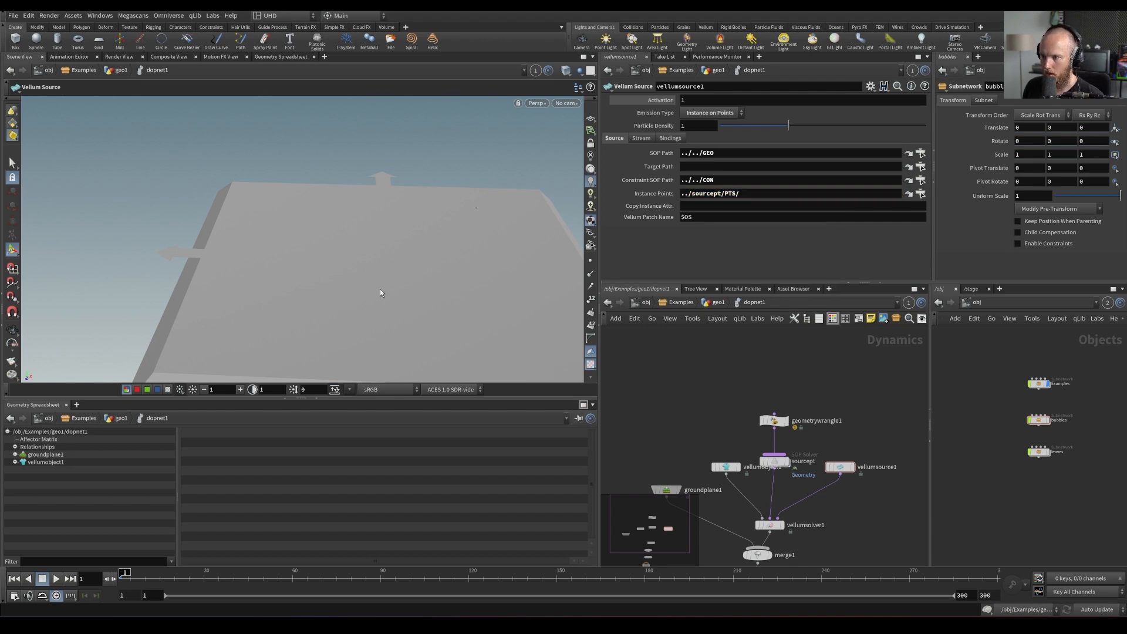
Play the simulation to frame 51, checking the emitted spheres from a steeper, closer angle, and save the scene file
middle_drag(779, 381, 766, 253)
middle_drag(815, 366, 846, 453)
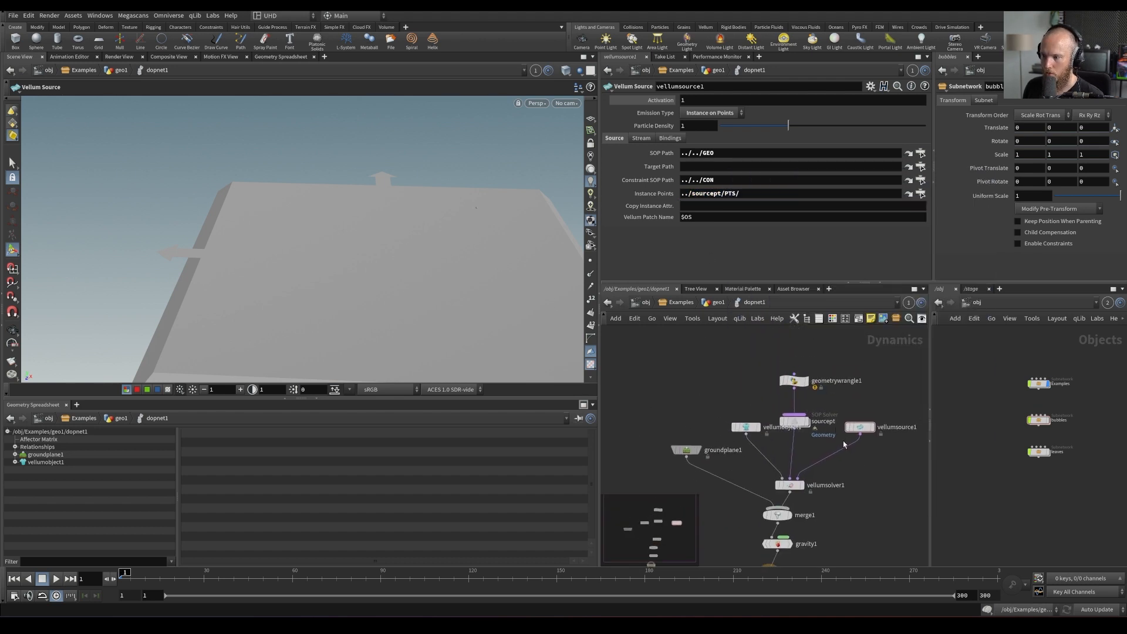
key(Up)
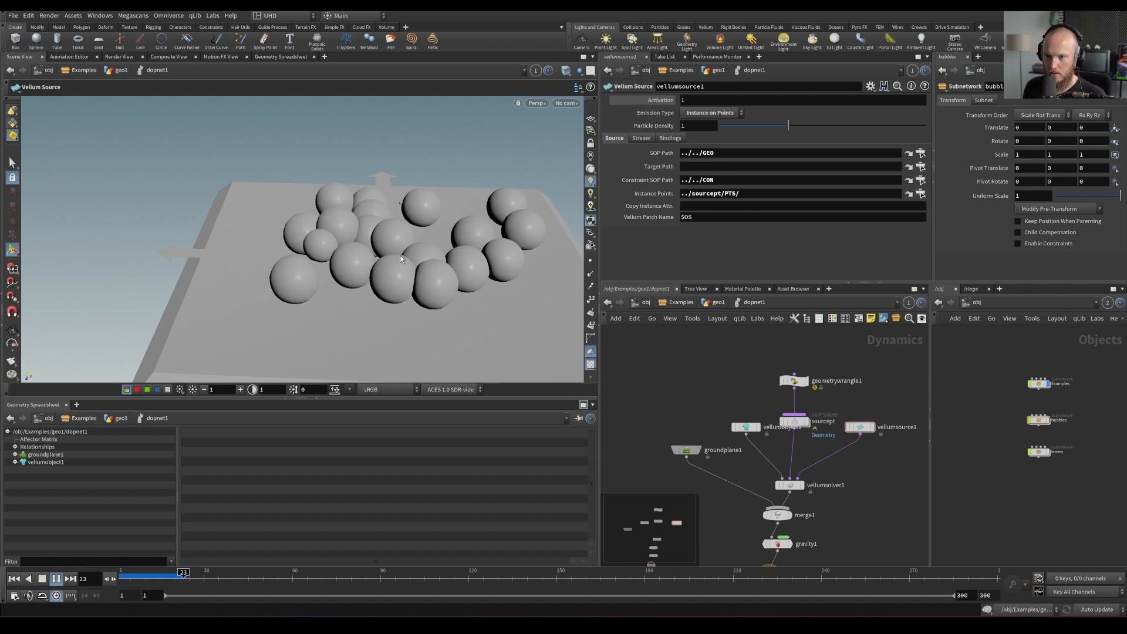
key(Escape)
key(Up)
drag(394, 296, 340, 209)
key(Return)
key(Up)
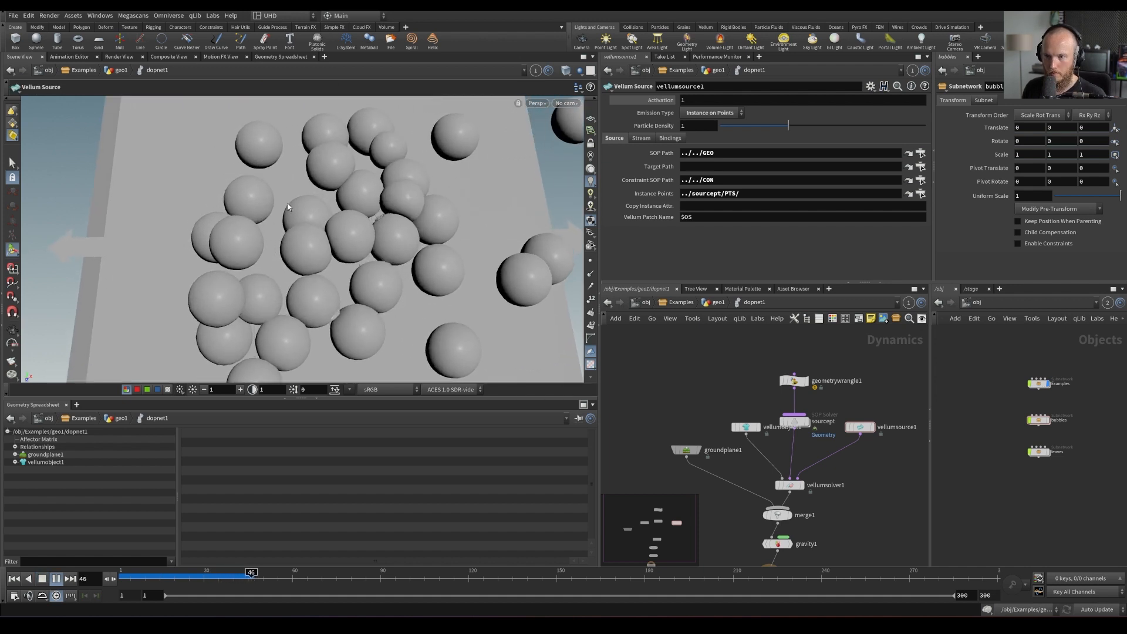
key(Up)
key(ctrl+s)
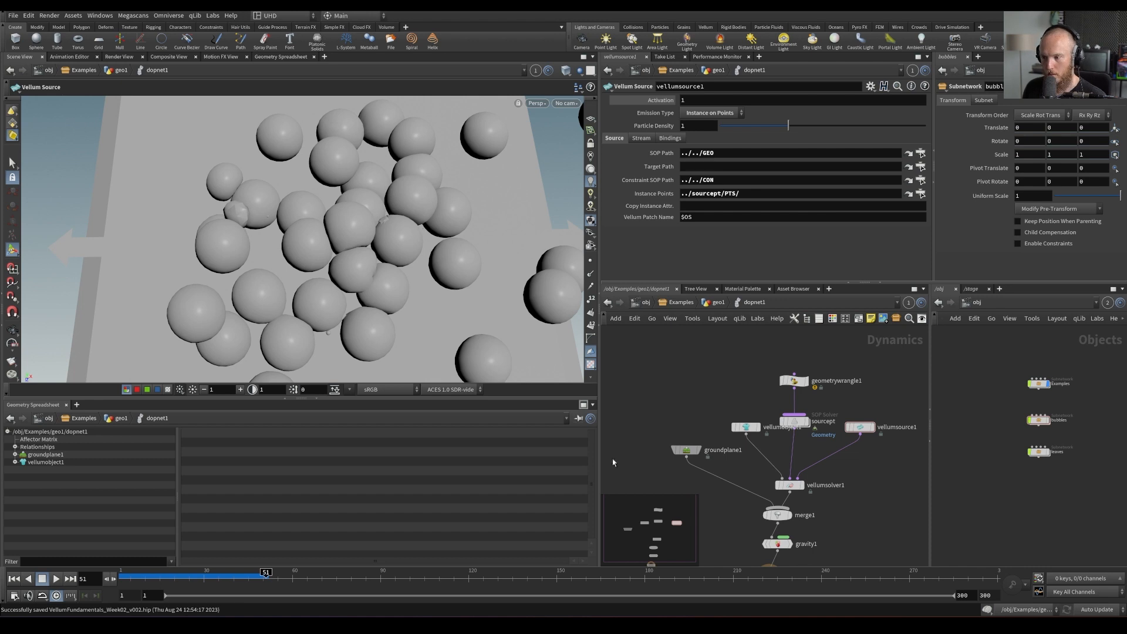
Go inside the sourcept solver and move the PTS null further below scatter1
double_click(808, 426)
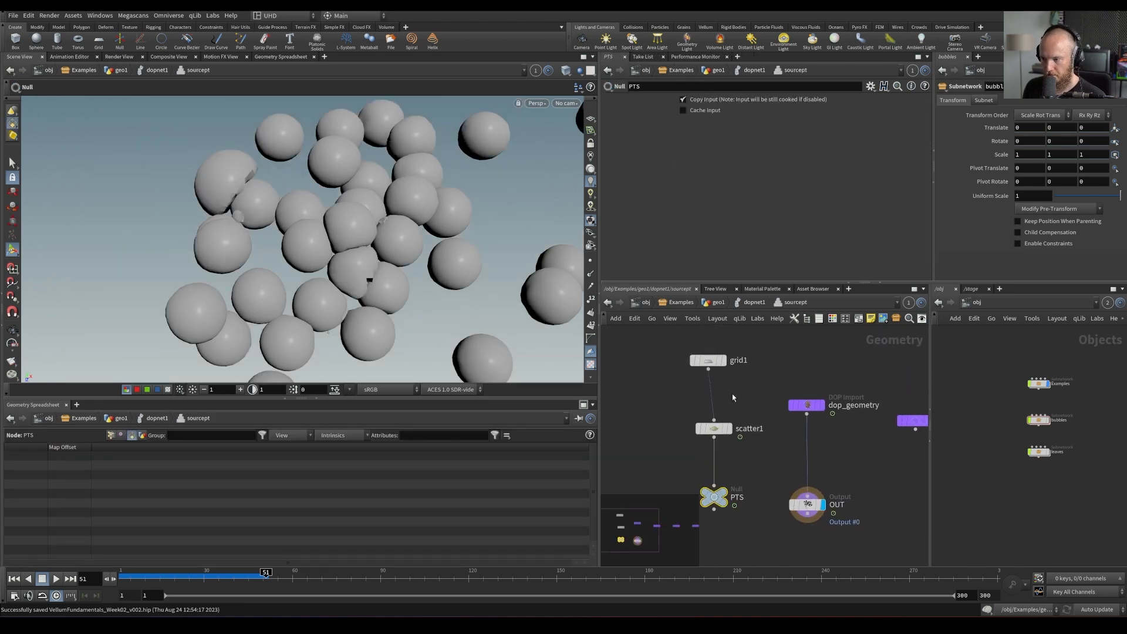
middle_drag(717, 516, 739, 437)
drag(736, 426, 735, 528)
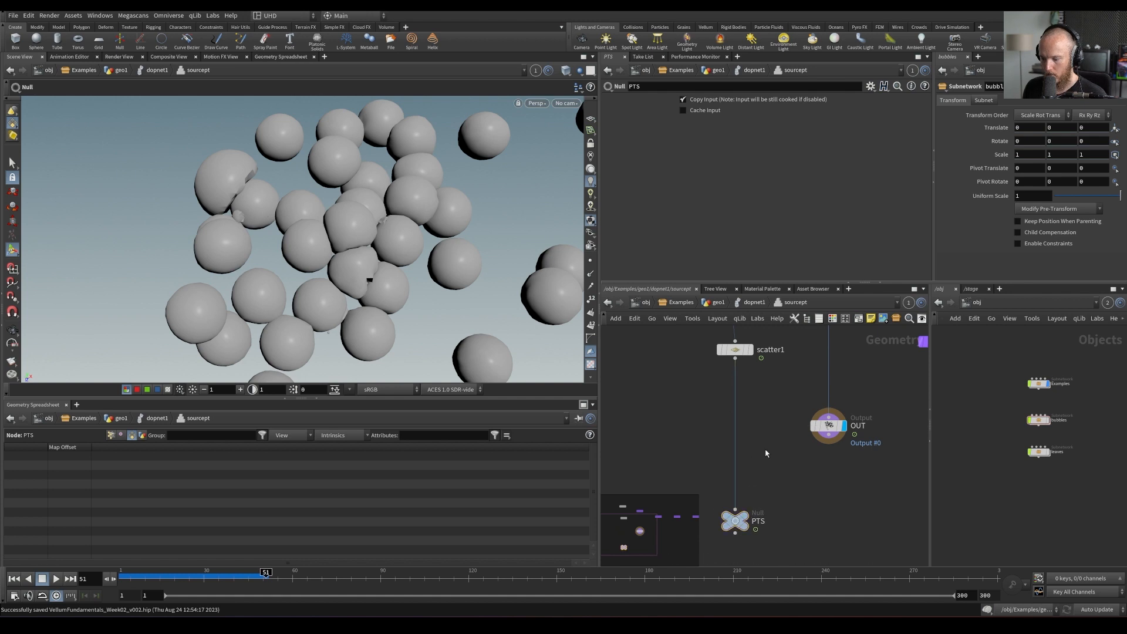
middle_drag(645, 363, 611, 460)
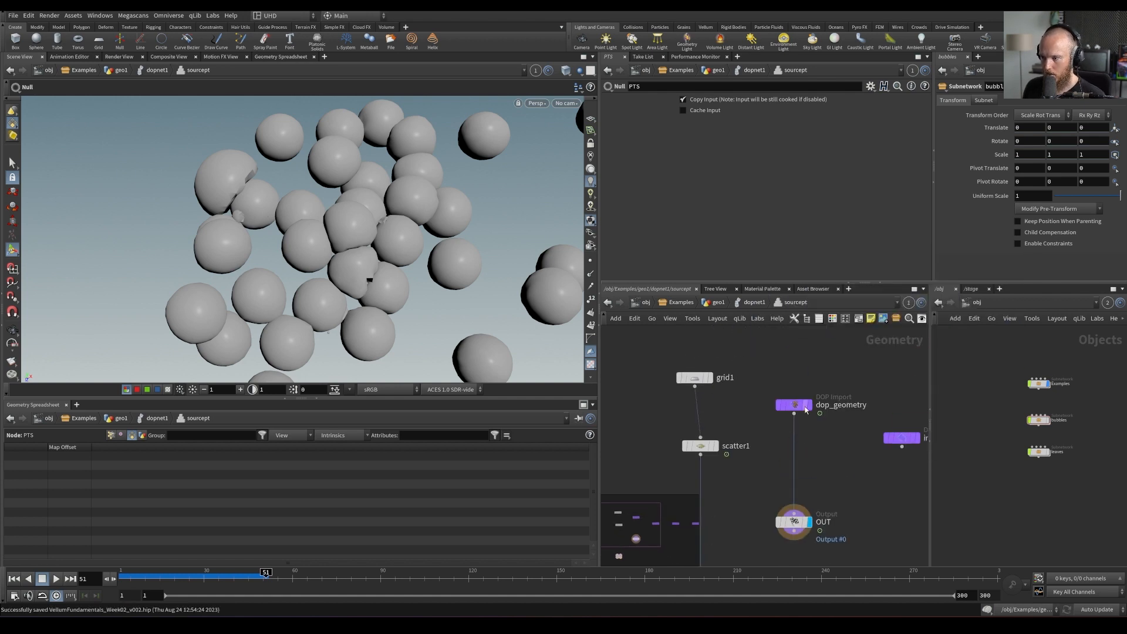
Compare the geometry of dop_geometry with scatter1 by displaying them alternately inside the sourcept solver
click(789, 401)
key(Escape)
drag(329, 297, 432, 267)
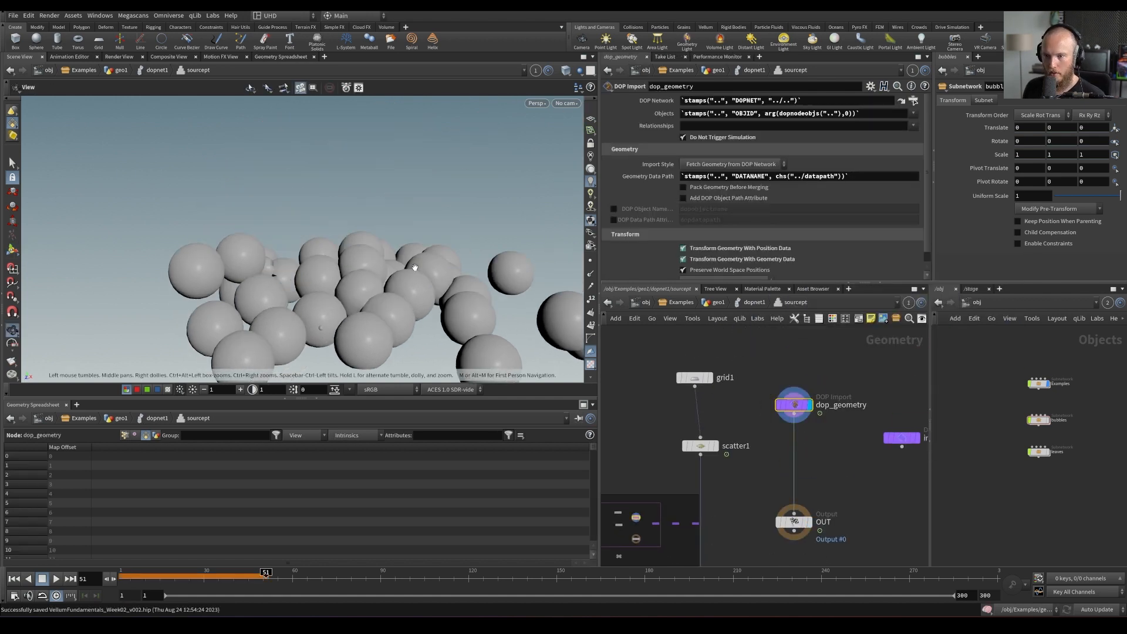
click(714, 446)
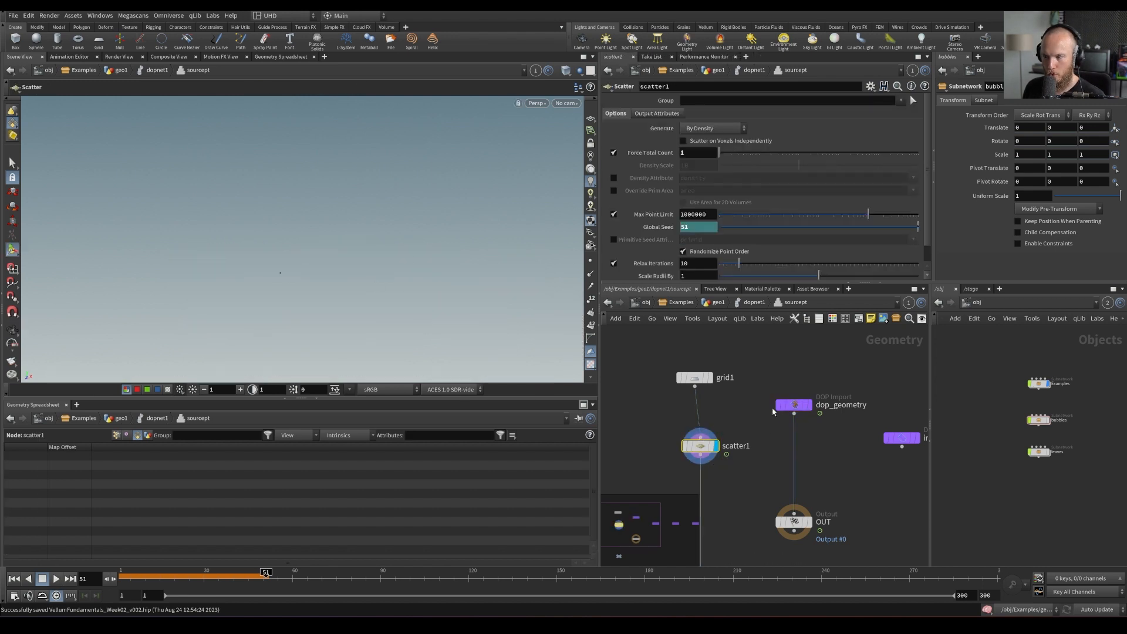
drag(809, 404, 808, 397)
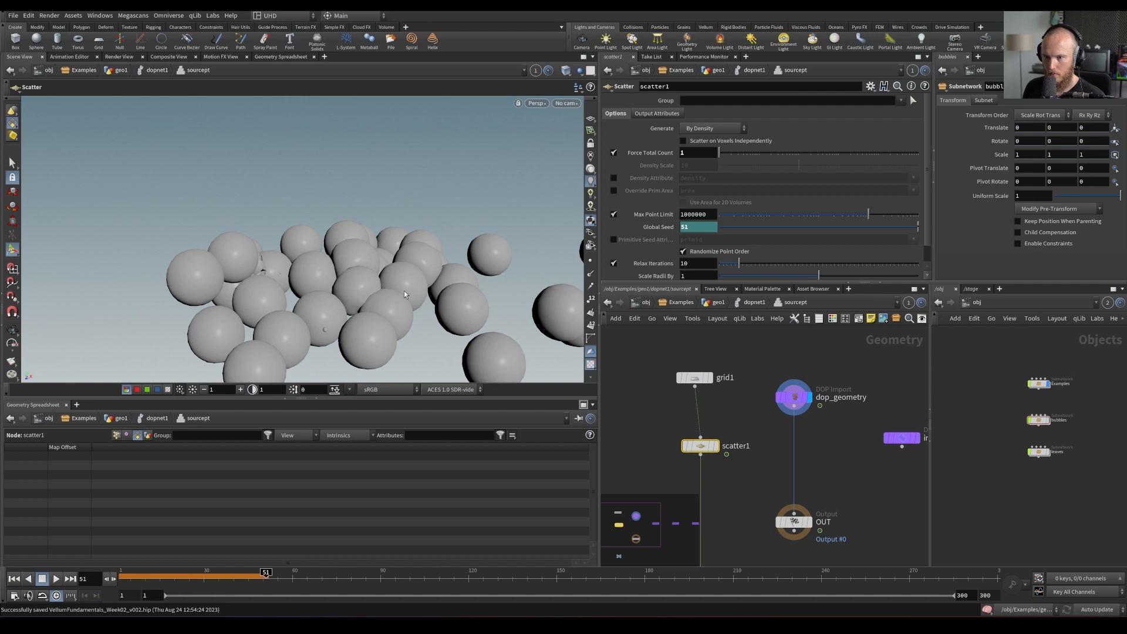
key(r)
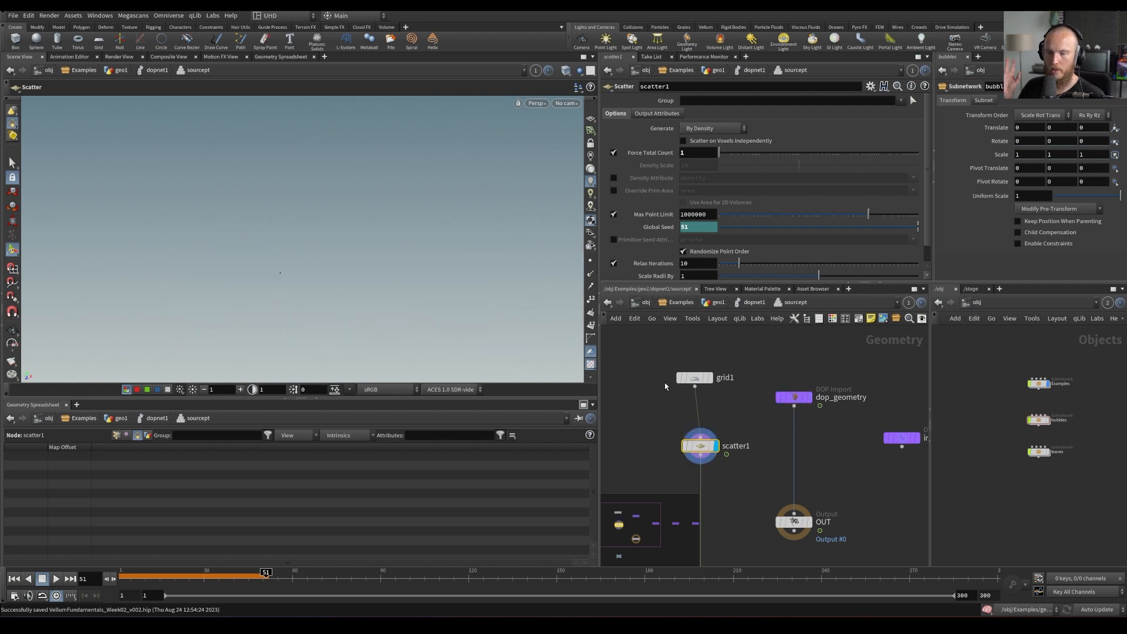
Add a Peak node fed by dop_geometry, display it, set its distance to 0.1 and save the scene file
middle_drag(748, 500, 758, 470)
click(758, 469)
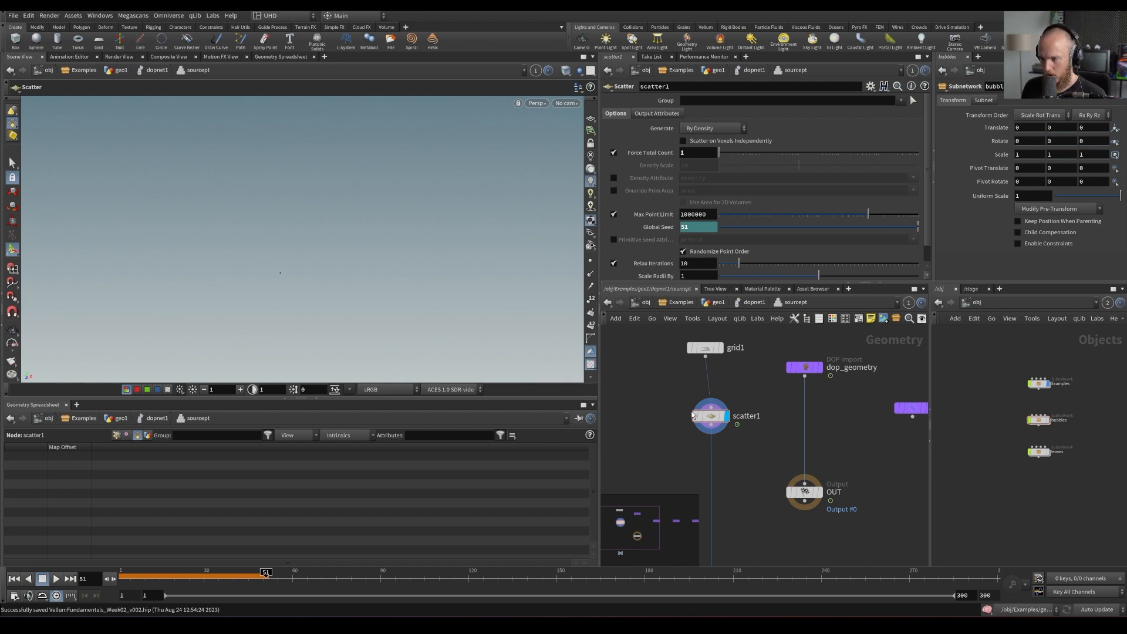
key(Tab)
text(pe)
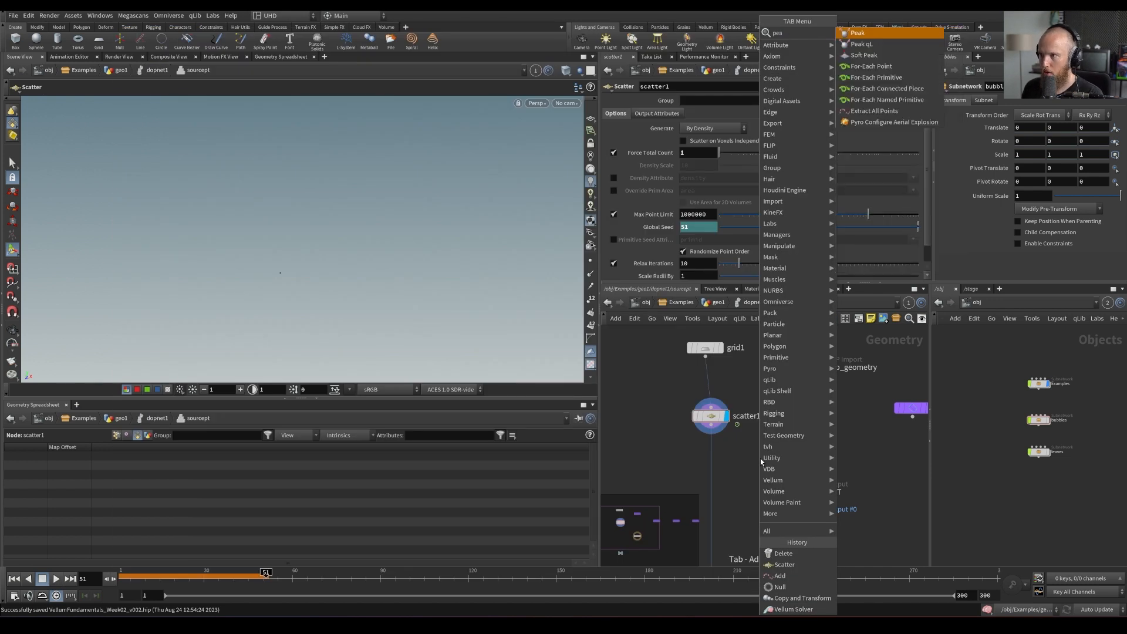
key(Return)
click(763, 463)
click(763, 453)
click(804, 376)
click(778, 463)
middle_drag(704, 128, 786, 149)
key(ctrl+z)
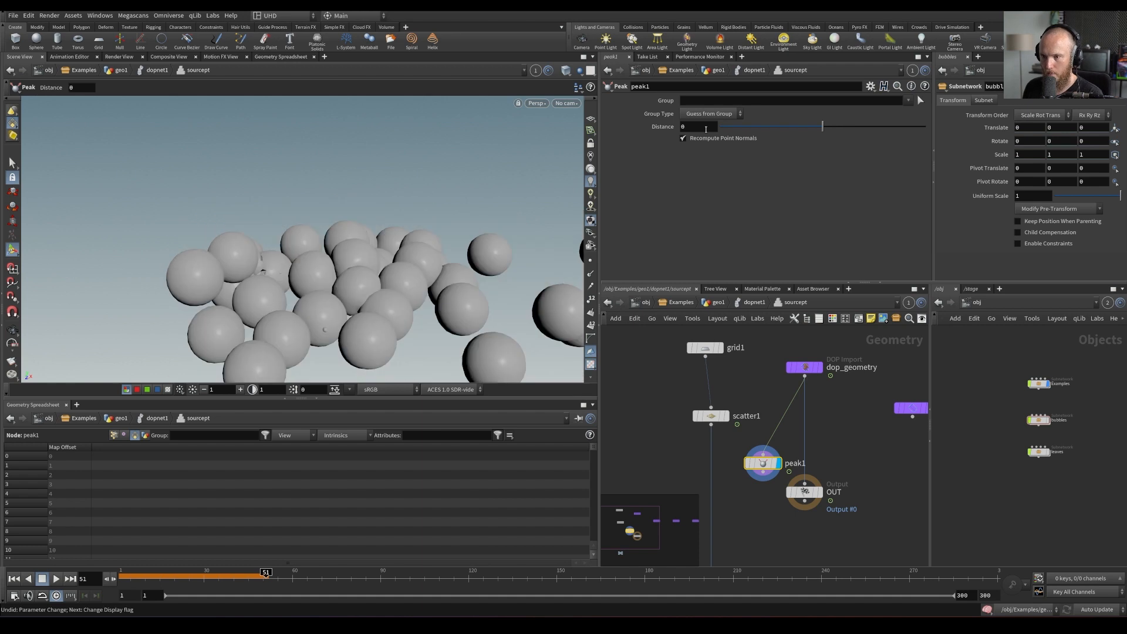
middle_drag(699, 127, 713, 145)
key(ctrl+s)
Add a VDB from Polygons node after peak1 and inspect the resulting surface in a wider viewport
middle_drag(784, 514, 799, 484)
key(Tab)
text(vdb fr)
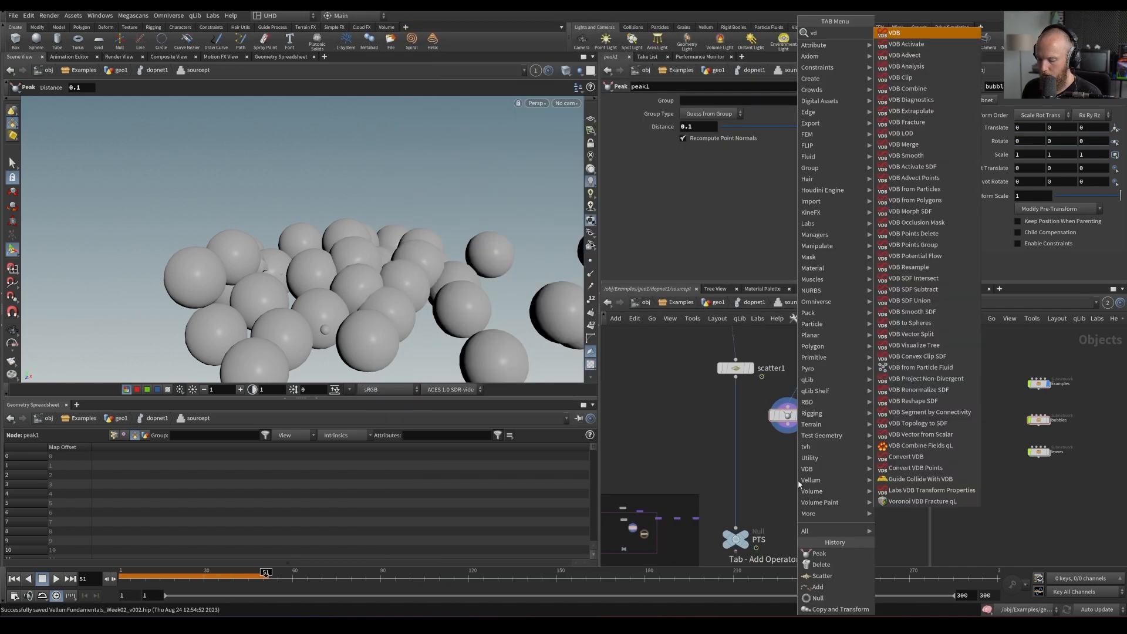
key(Down)
key(Down)
key(Return)
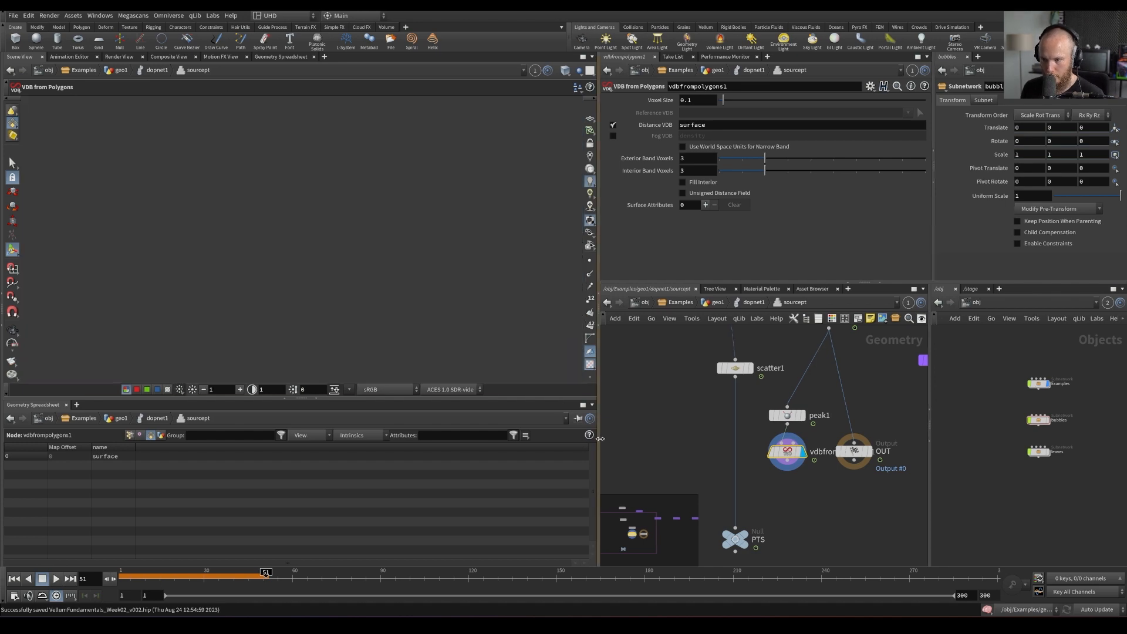
drag(599, 438, 712, 438)
drag(434, 282, 626, 355)
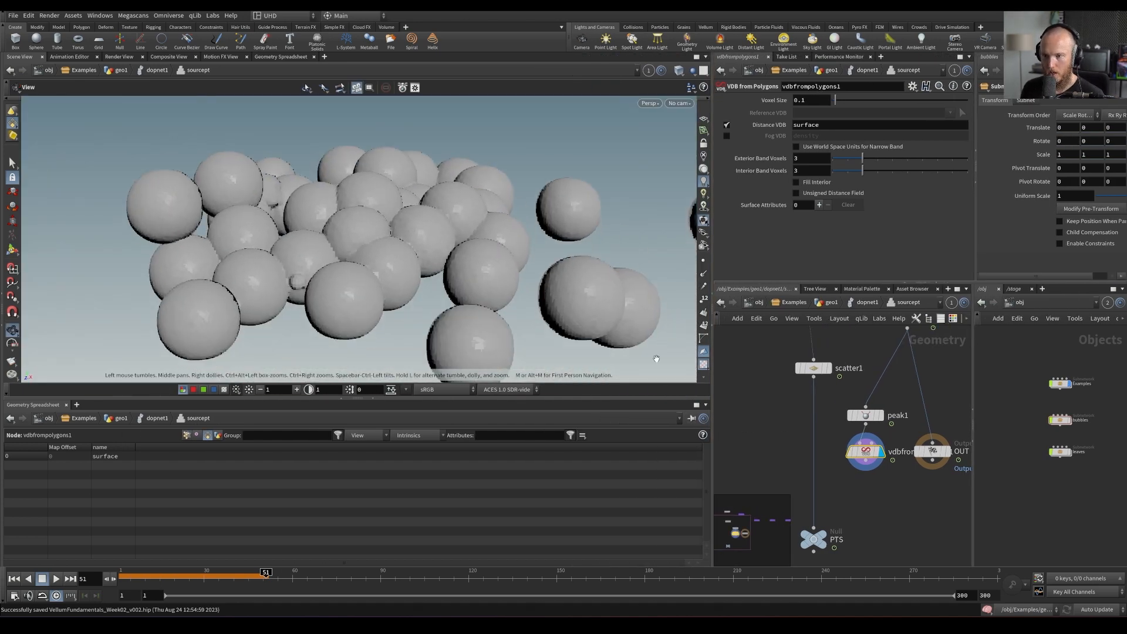
Go up to the geo1 network, save the scene, and add a displayed Sphere node near delete1
key(u)
key(u)
key(ctrl+s)
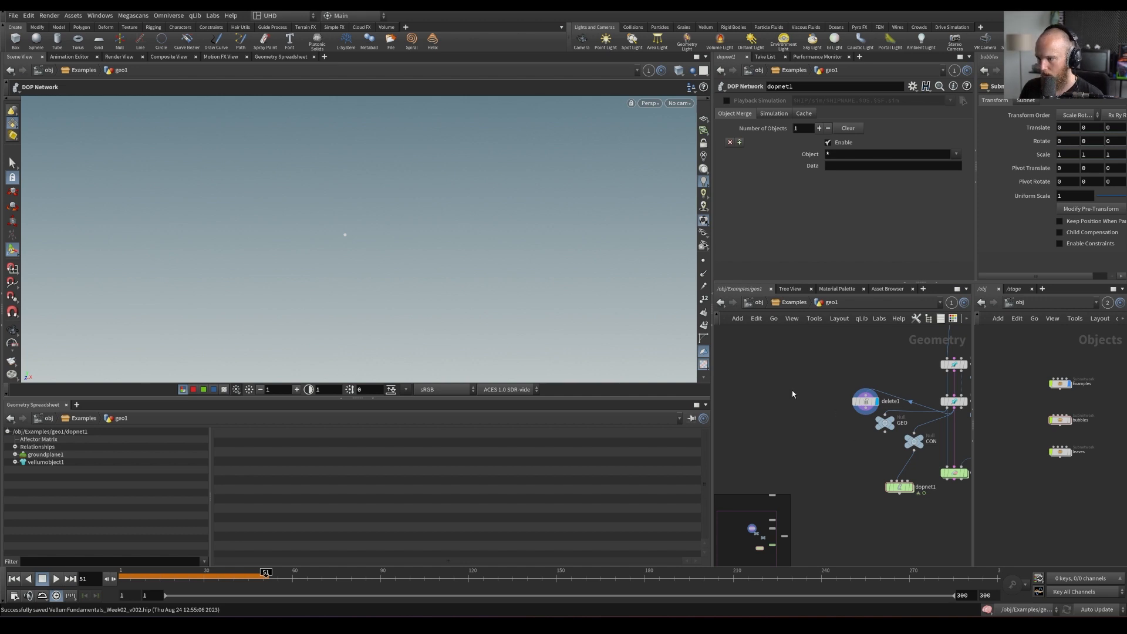
key(Tab)
text(sphere)
key(Return)
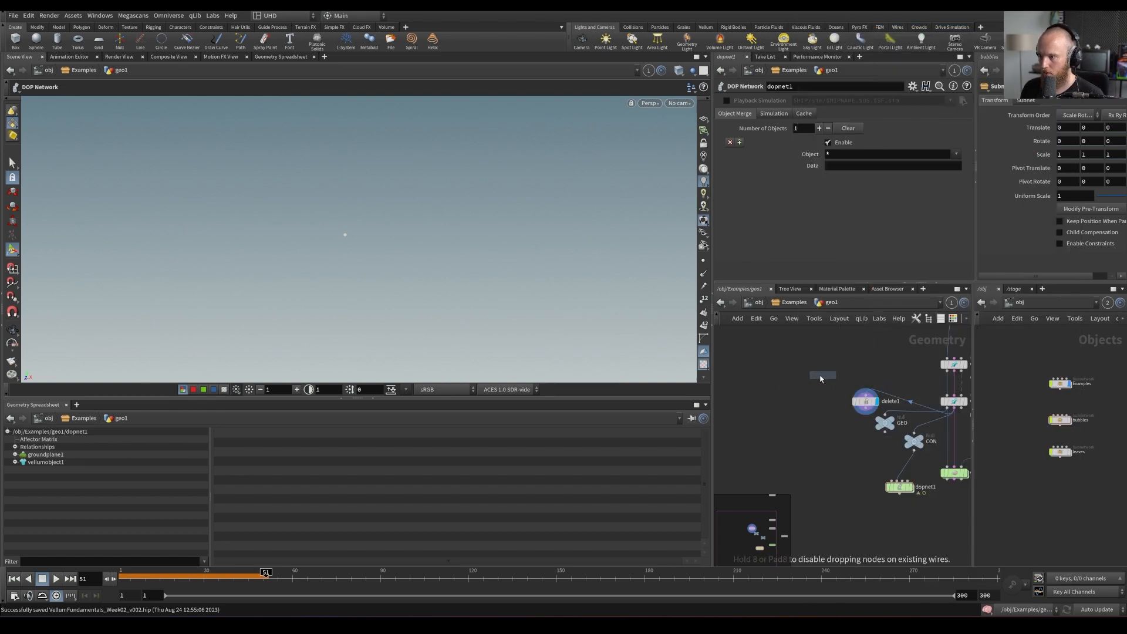
click(835, 373)
click(834, 372)
key(space+g)
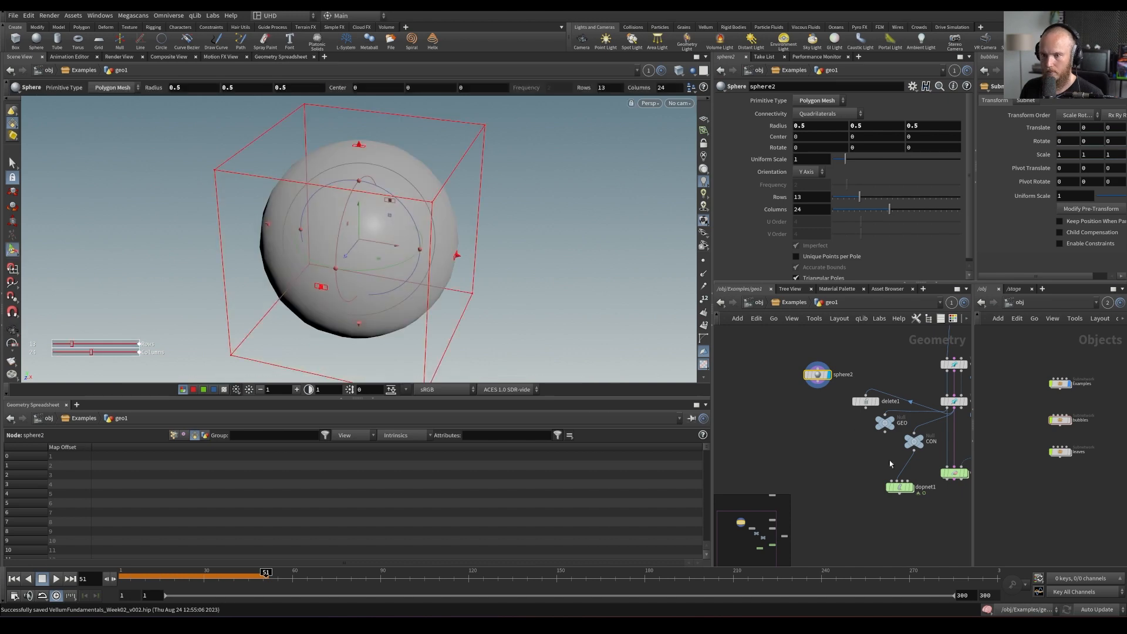
Add a VDB from Polygons node below sphere2, display it, and enlarge the viewport pane vertically
key(Tab)
text(v)
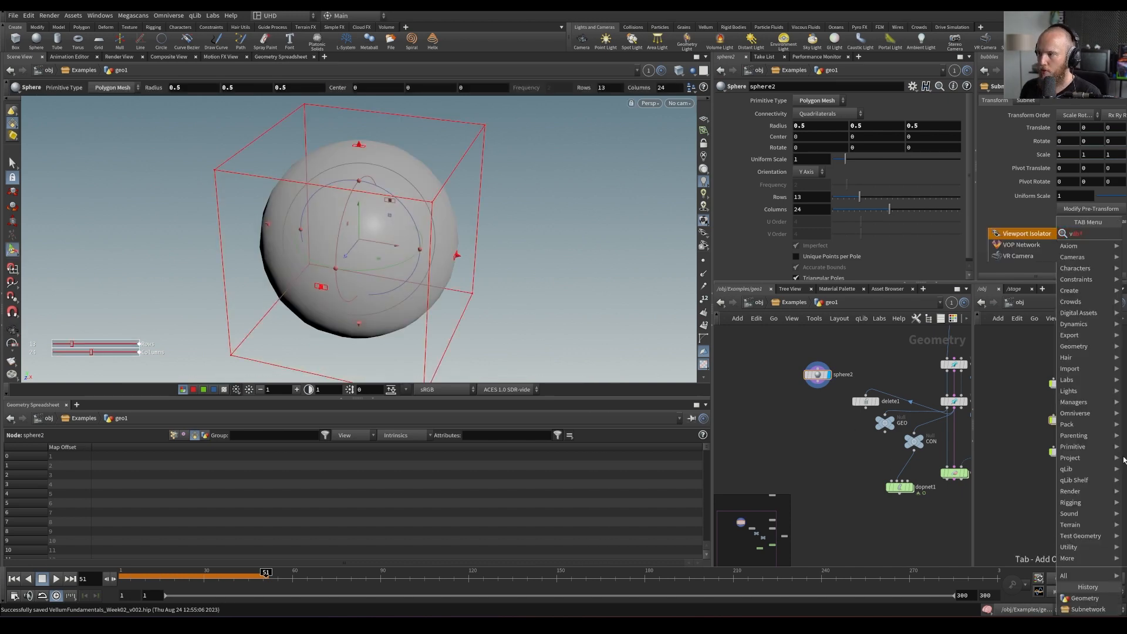
key(Escape)
key(Tab)
text(vd)
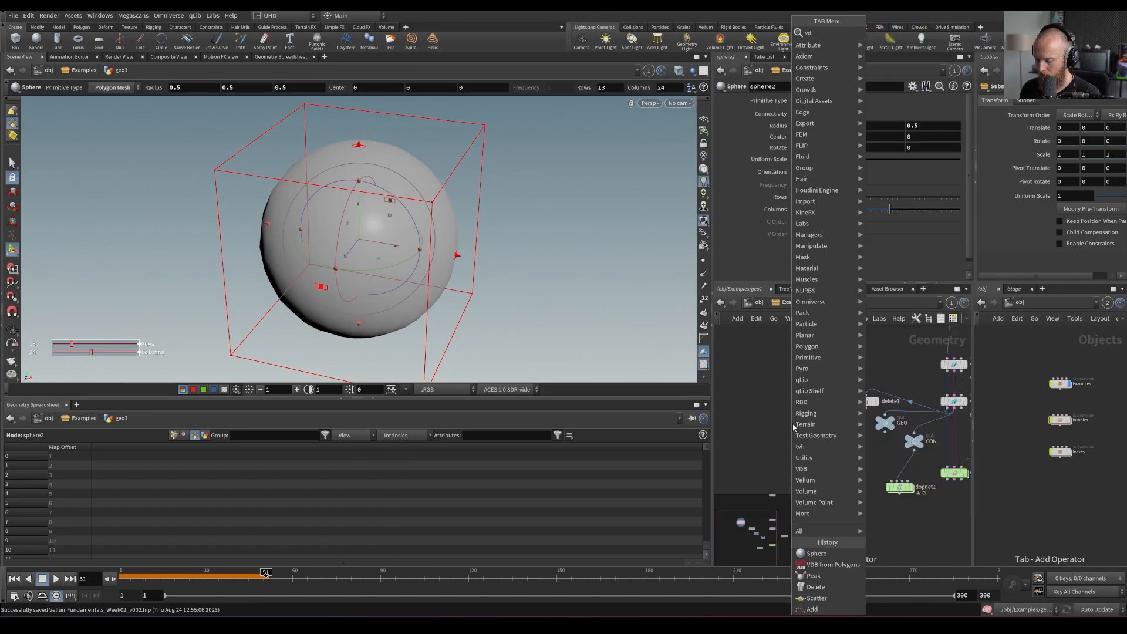
text(b from p)
key(Return)
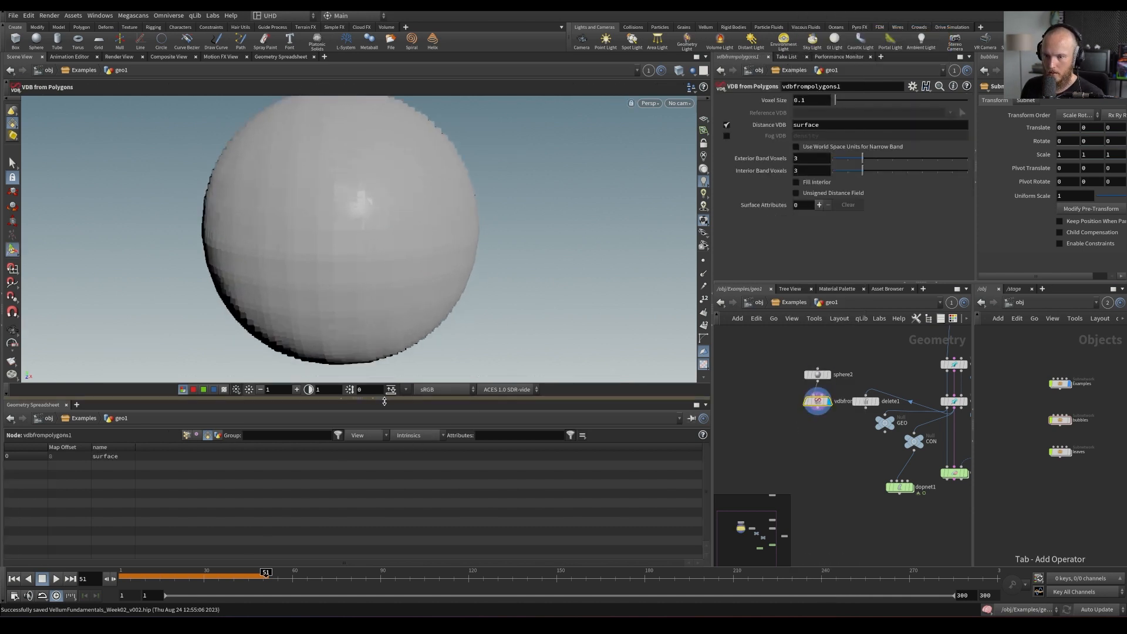
drag(384, 399, 398, 468)
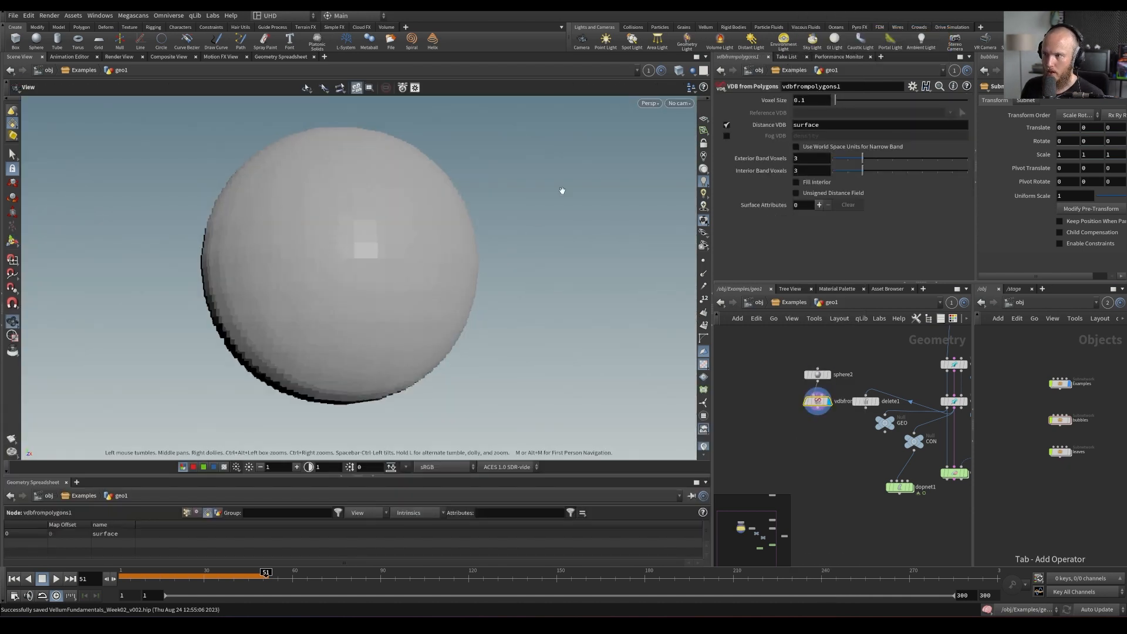
Switch the sphere's VDB from Polygons output from the surface Distance VDB to the density Fog VDB
click(726, 135)
click(727, 124)
key(Escape)
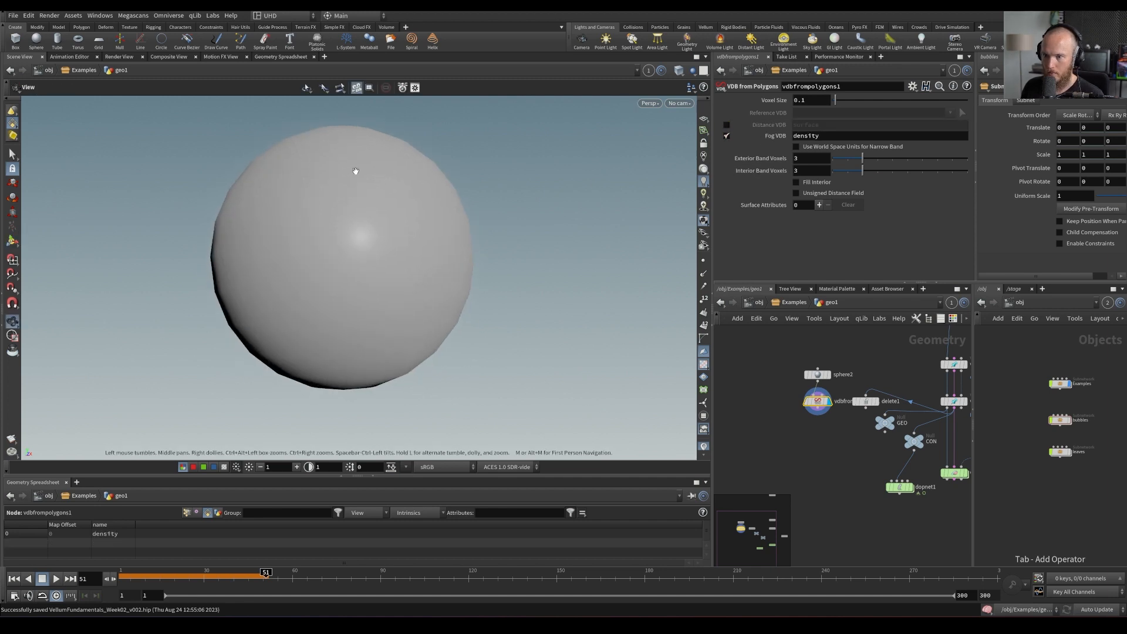
scroll(370, 214, down, 2)
key(Return)
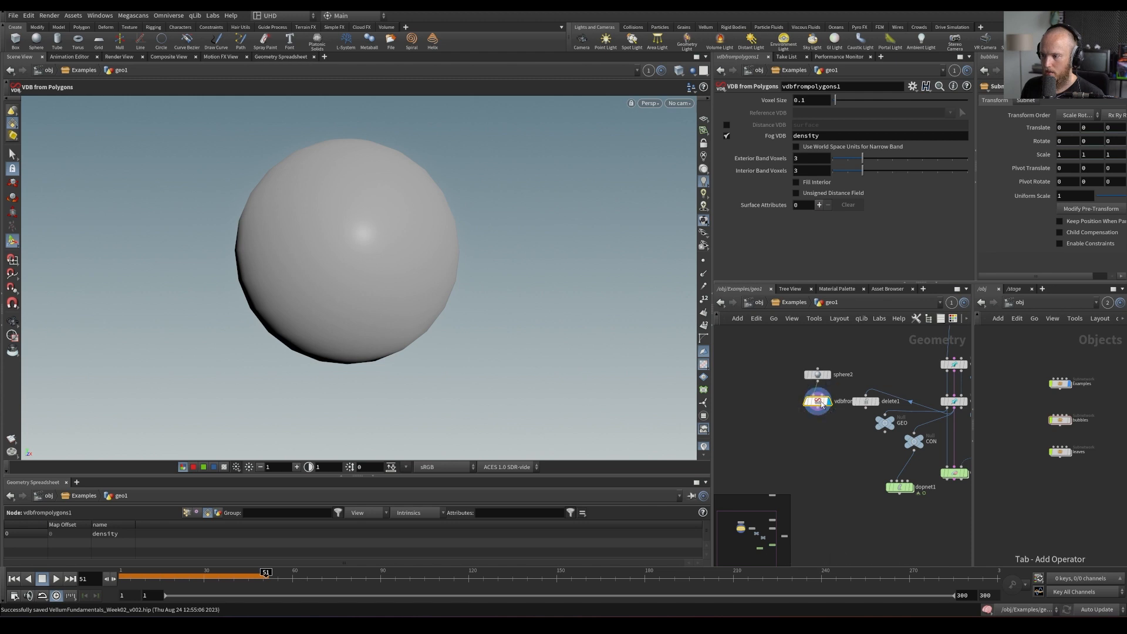
alt+drag(558, 194, 526, 254)
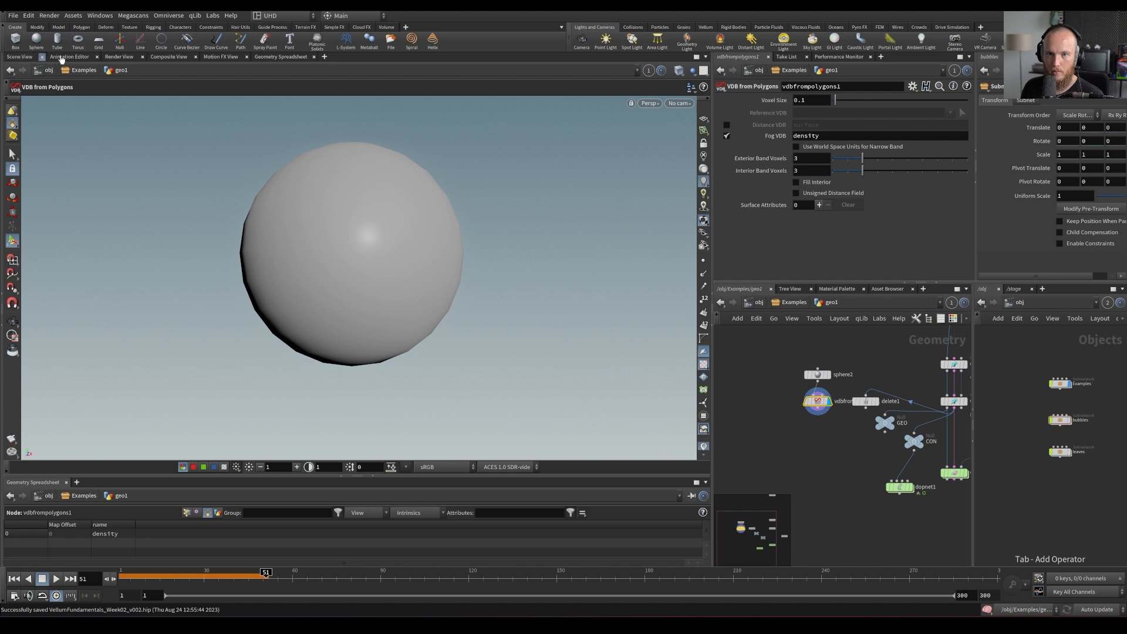
Close the existing Scene View pane and open a fresh one to show the fog volume
click(41, 57)
click(281, 57)
mouse_move(332, 78)
mouse_move(405, 187)
click(441, 187)
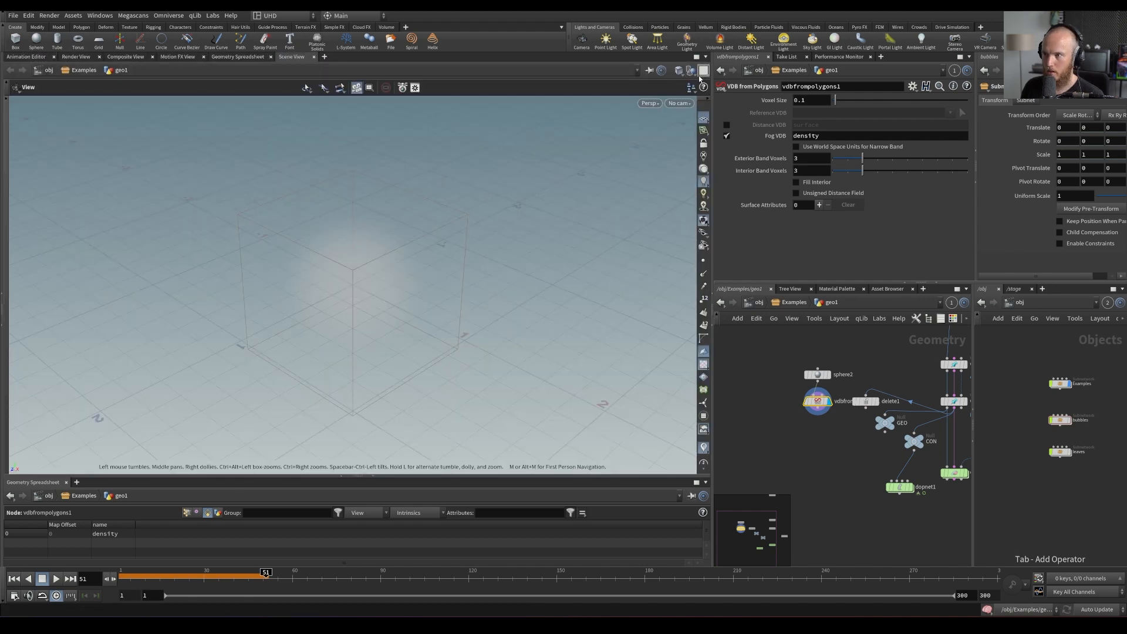
Set the viewport background's color scheme to Dark in the display options
key(d)
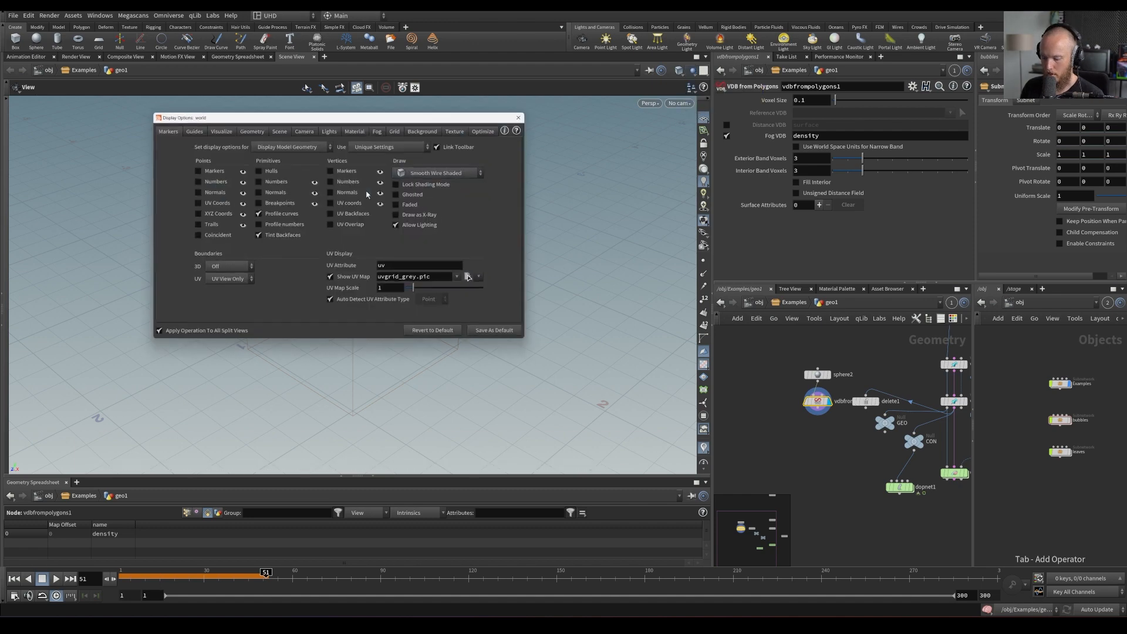
click(427, 127)
click(224, 143)
click(221, 166)
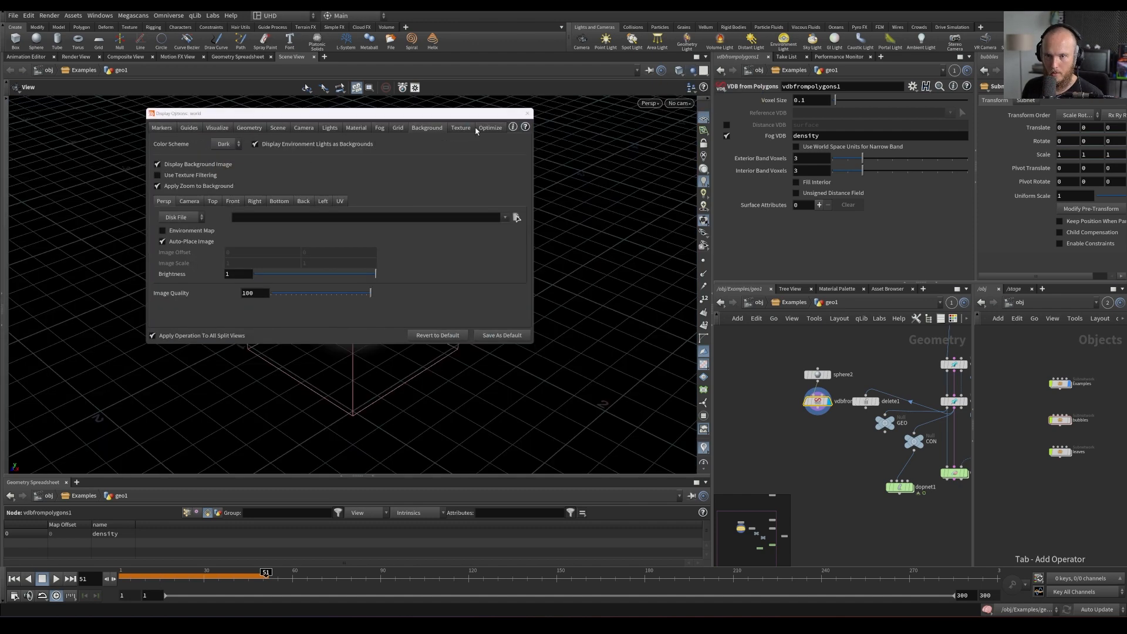
click(526, 114)
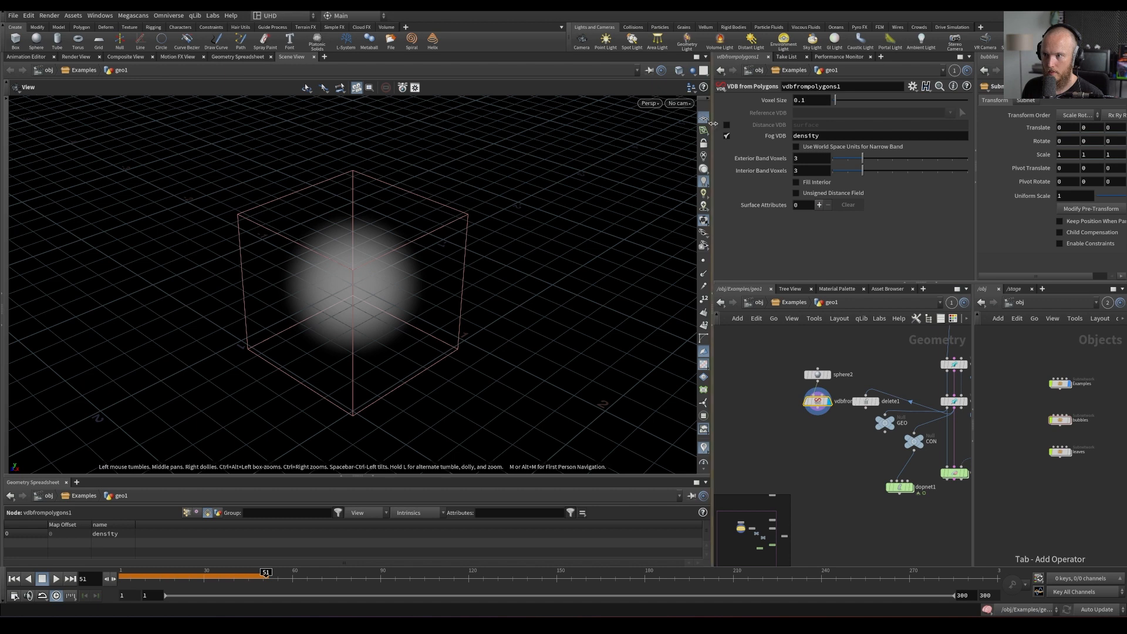
Add a Volume Slice node after the sphere's vdbfrompolygons1, display its density slice, and enlarge the geometry spreadsheet
drag(606, 163, 518, 193)
scroll(360, 304, up, 3)
drag(360, 305, 458, 352)
scroll(416, 293, up, 2)
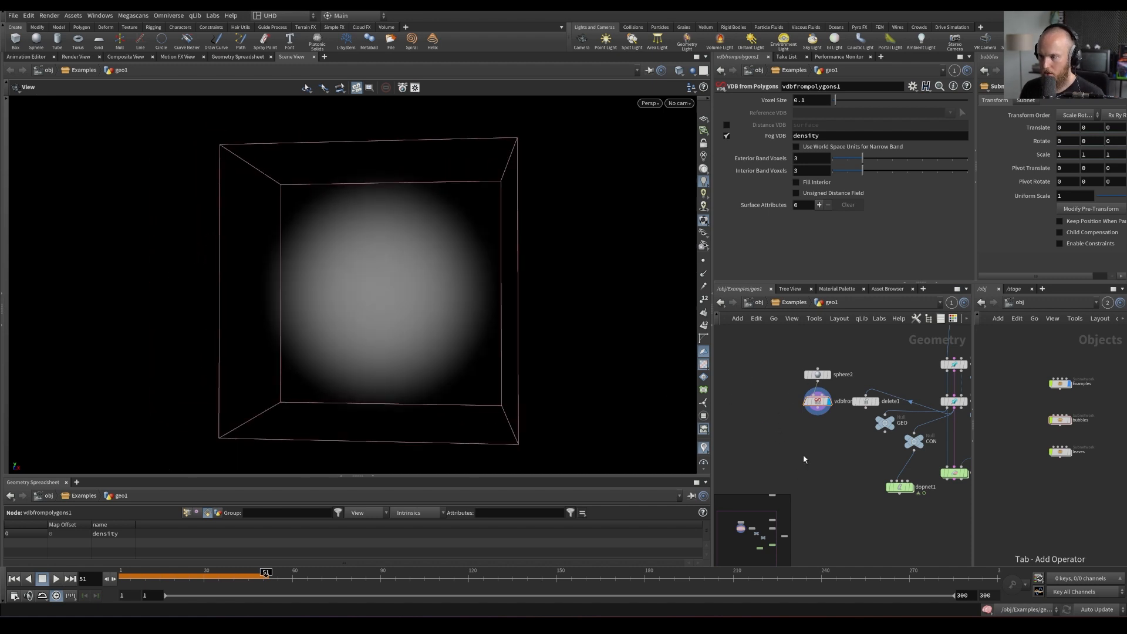
key(Tab)
text(volume slice)
key(Return)
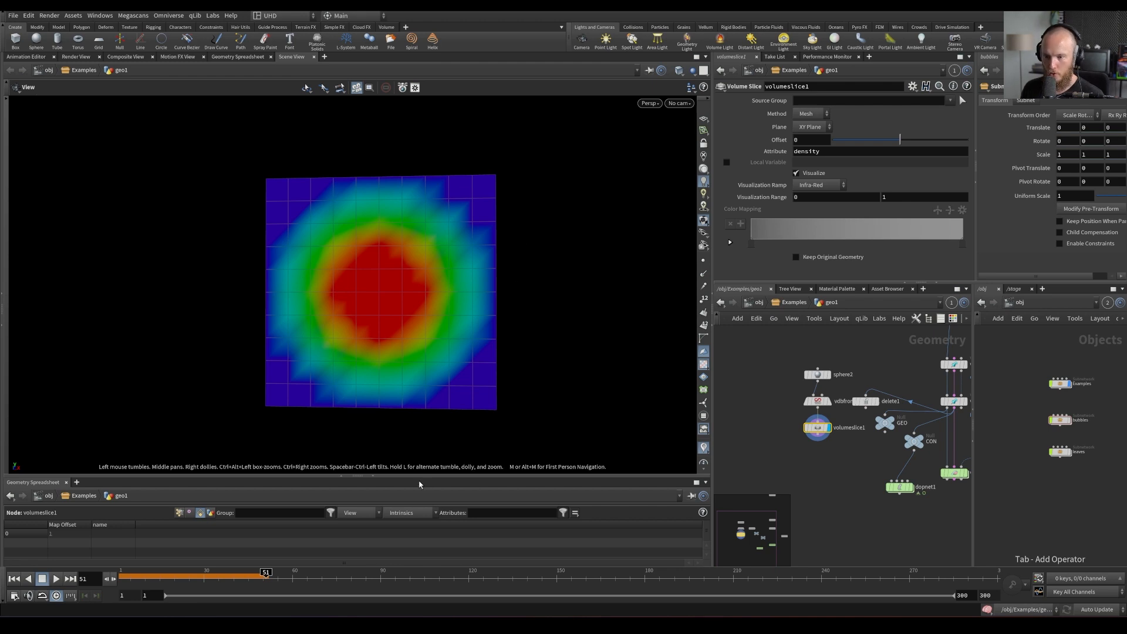
drag(410, 478, 411, 385)
Set the voxel size of the sphere's VDB from Polygons node to 0.02
click(817, 401)
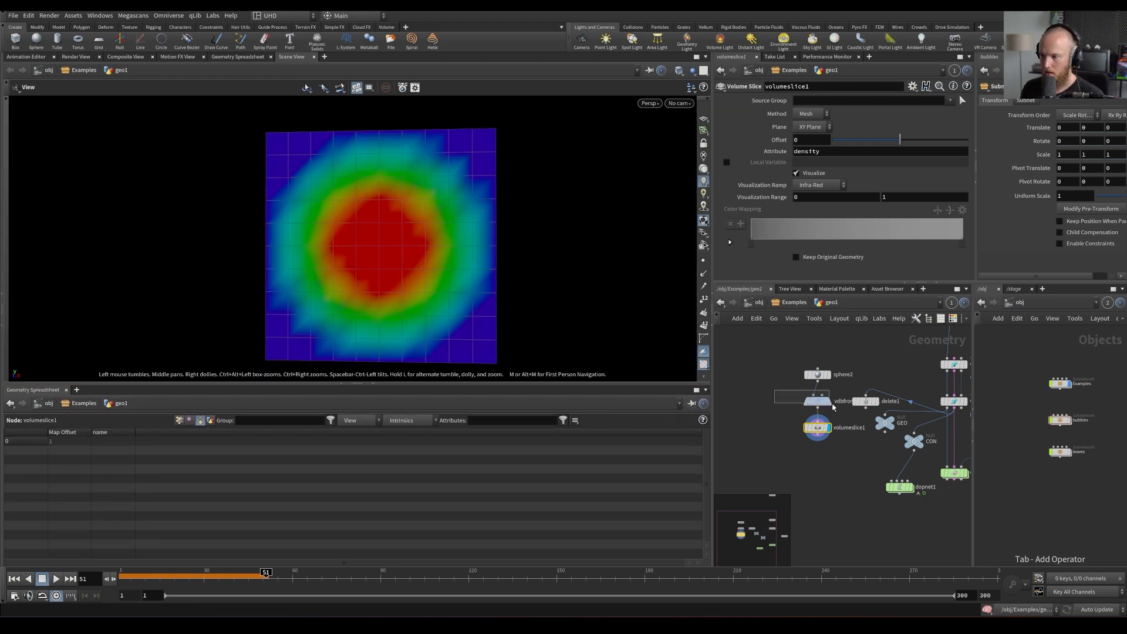
click(829, 101)
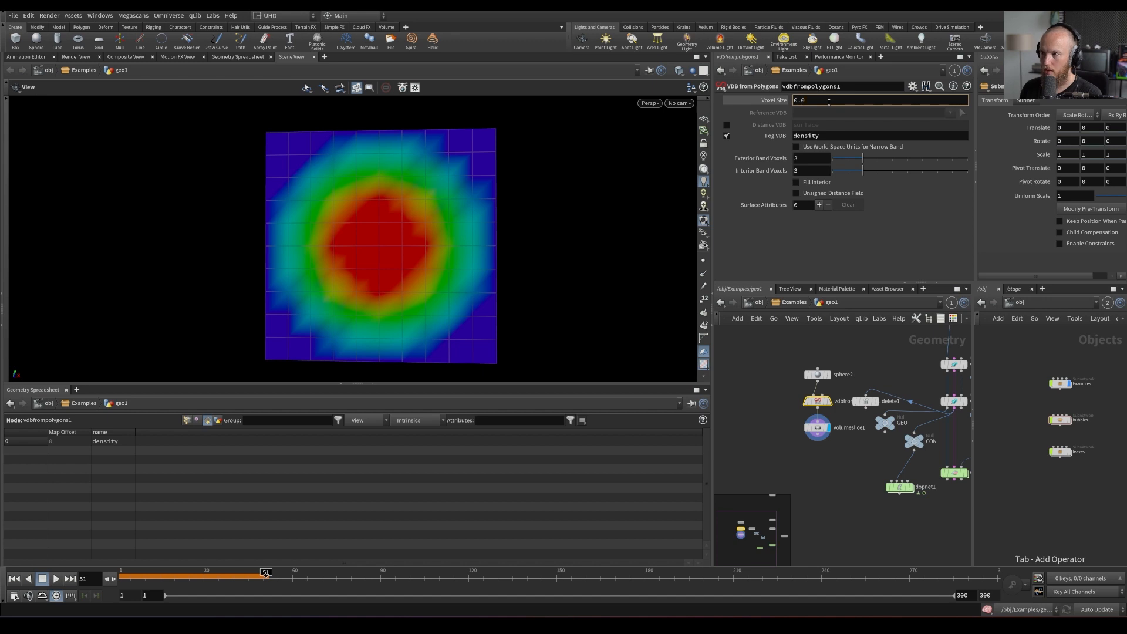
text(2)
key(Return)
Compare the refined density fog volume with its slice by displaying vdbfrompolygons1 and returning to volumeslice1
click(817, 427)
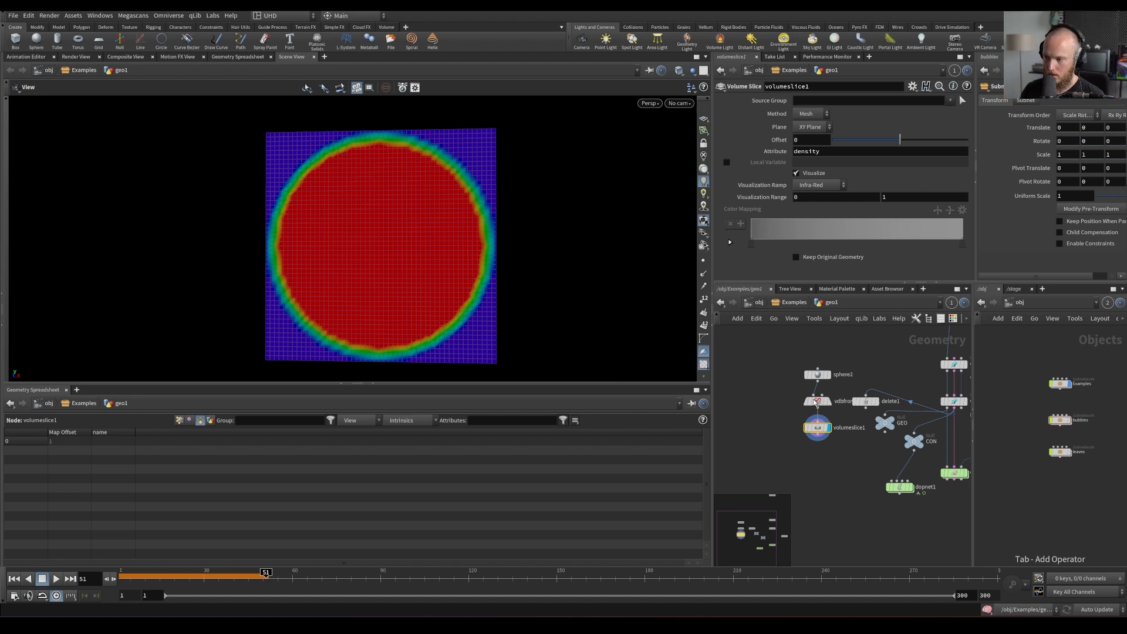
click(829, 401)
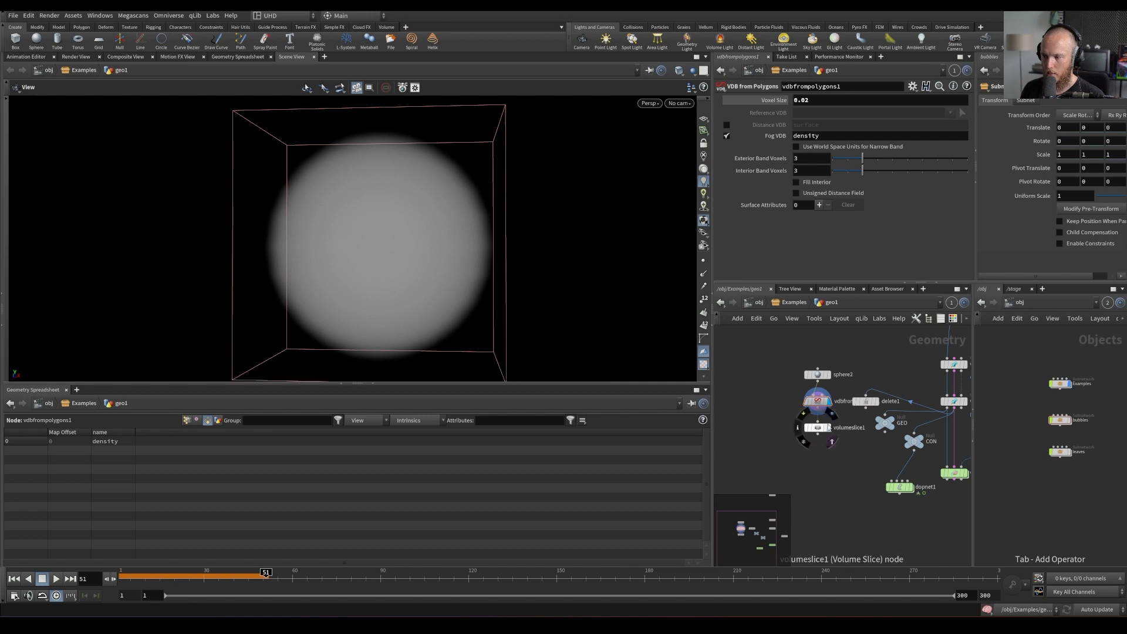
click(818, 427)
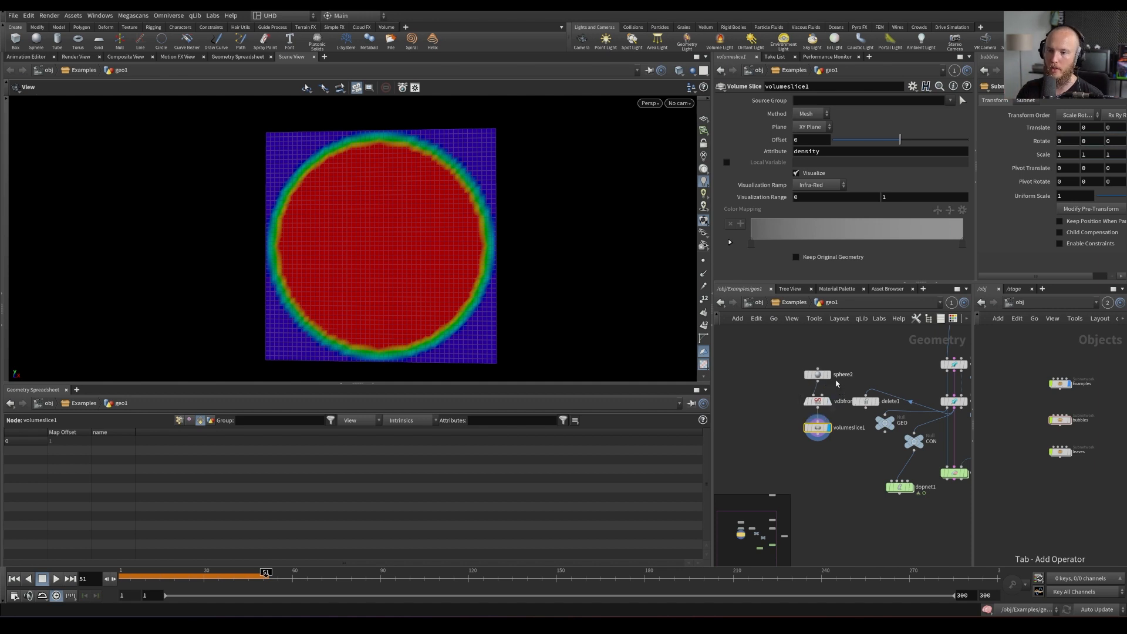
Switch vdbfrompolygons1 from the Fog VDB to the surface Distance VDB and select volumeslice1
click(817, 401)
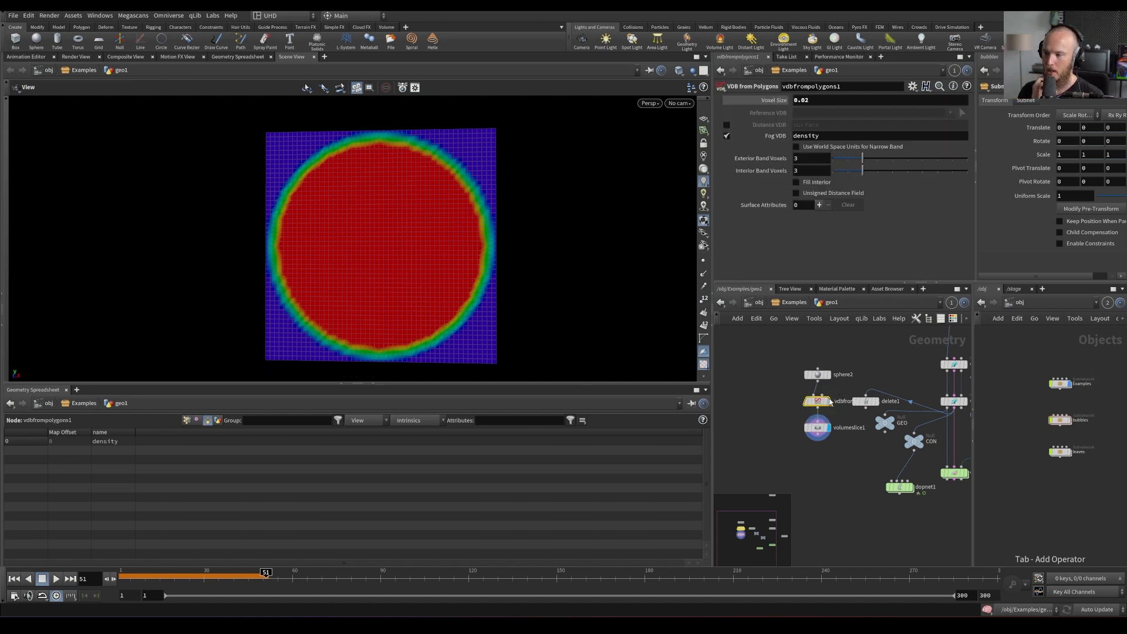
click(726, 136)
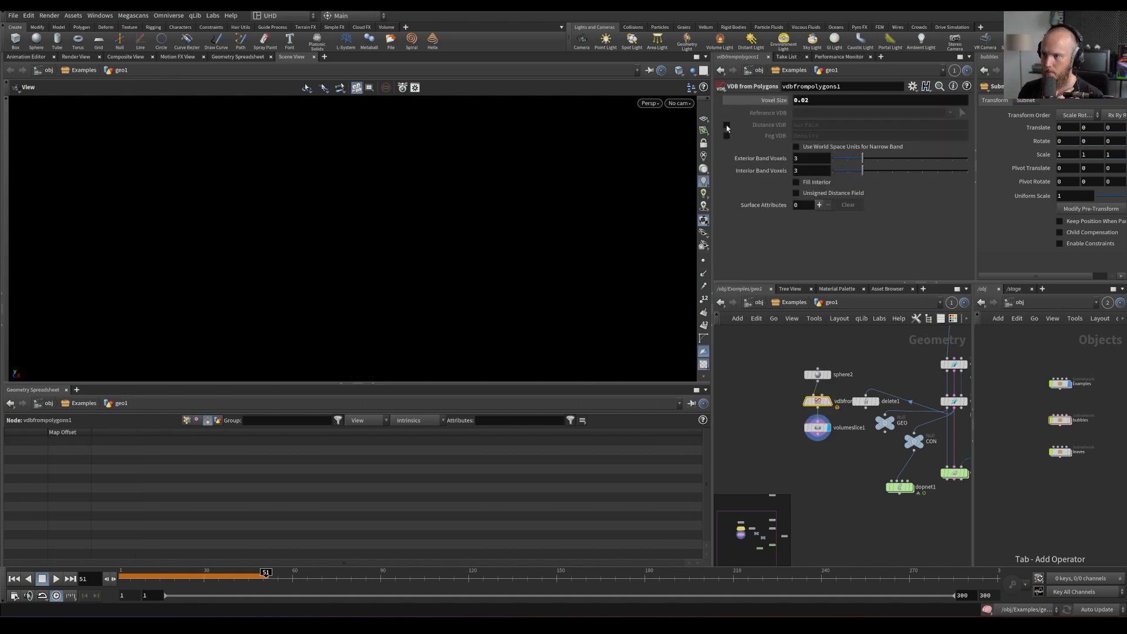
click(726, 124)
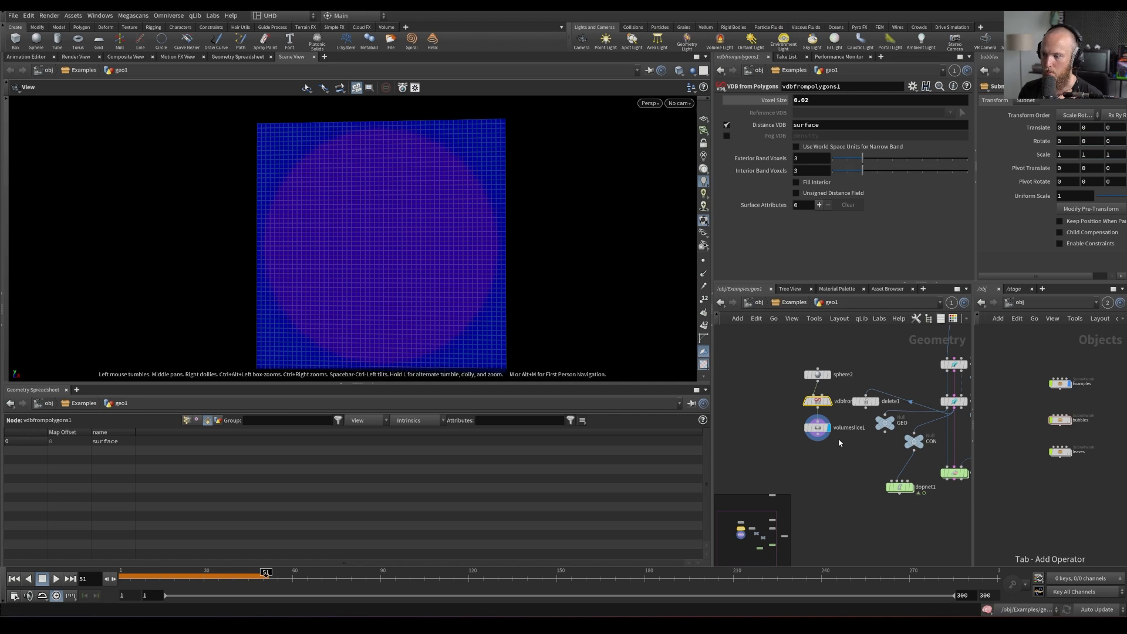
click(817, 427)
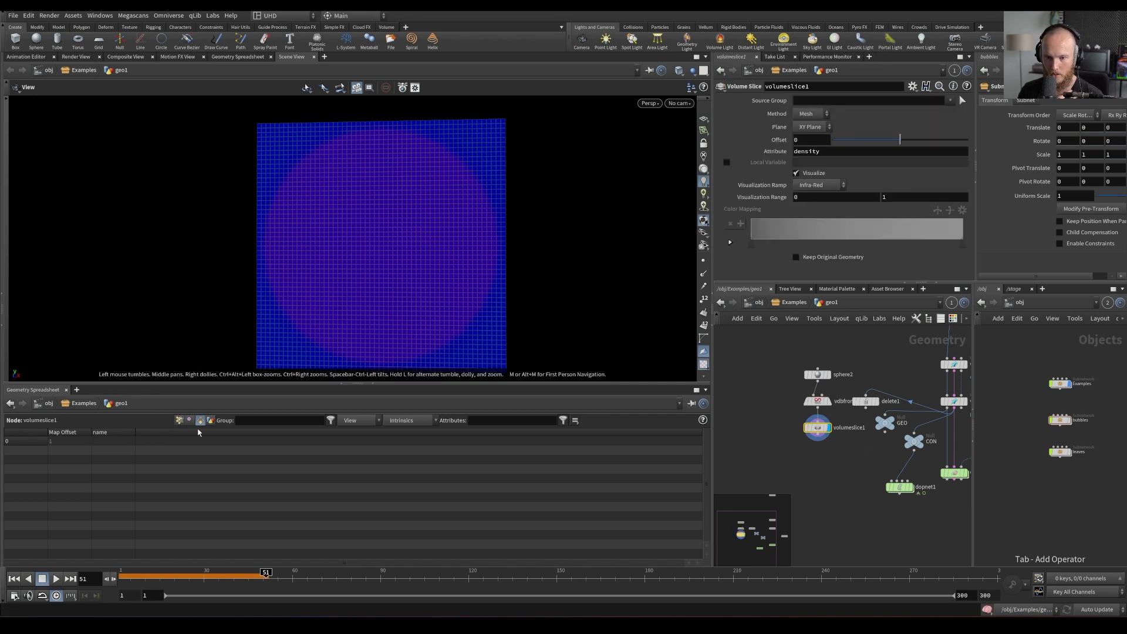
Show volumeslice1's point attributes in the geometry spreadsheet and sort the points by their density values
click(179, 421)
click(322, 434)
click(323, 433)
click(326, 432)
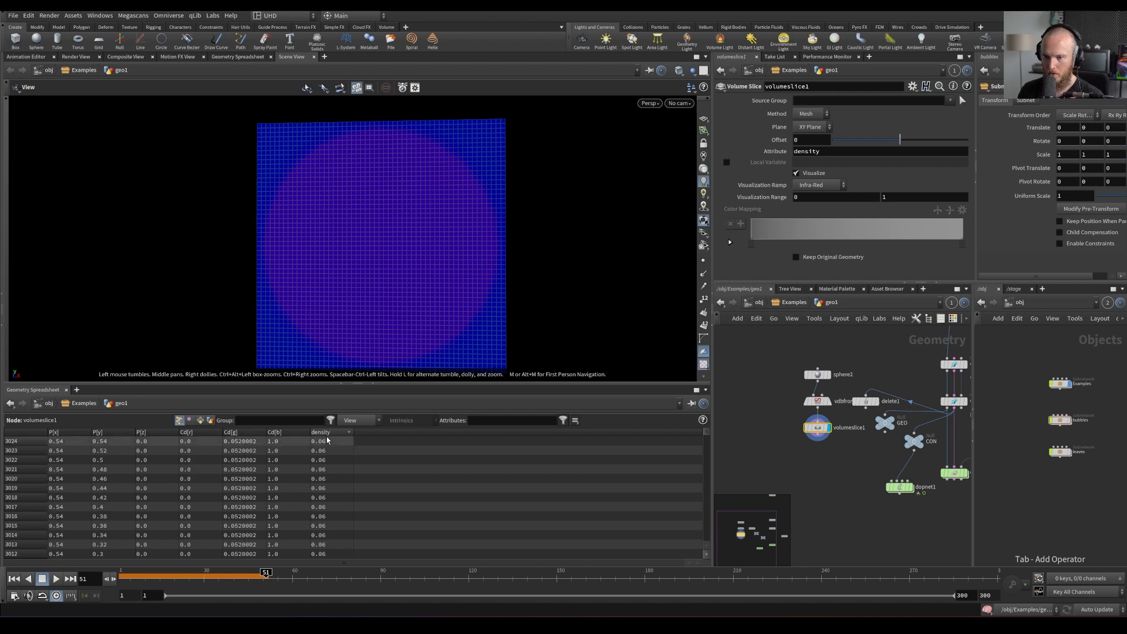
Create a scene-level Marker visualizer in the viewport display options
key(d)
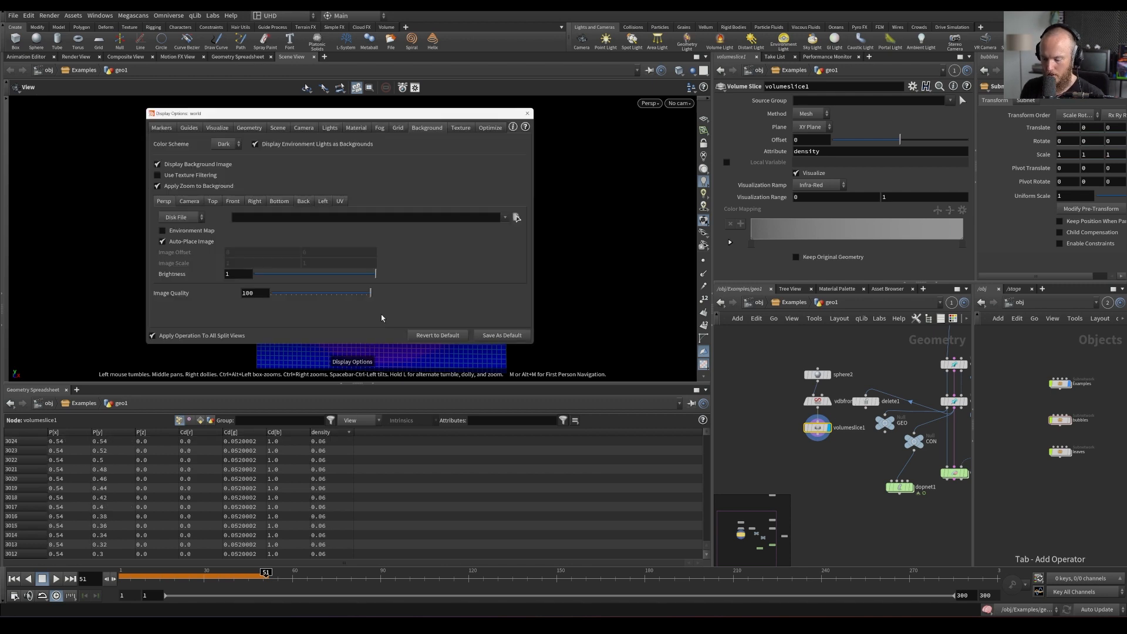
click(217, 127)
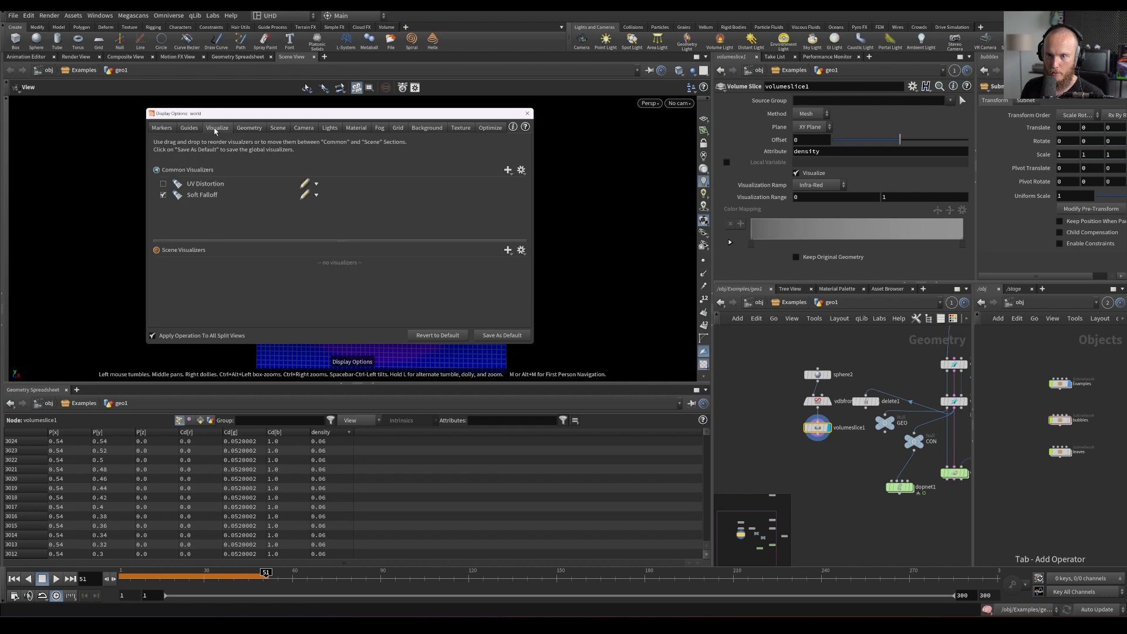
click(508, 250)
click(508, 261)
click(482, 248)
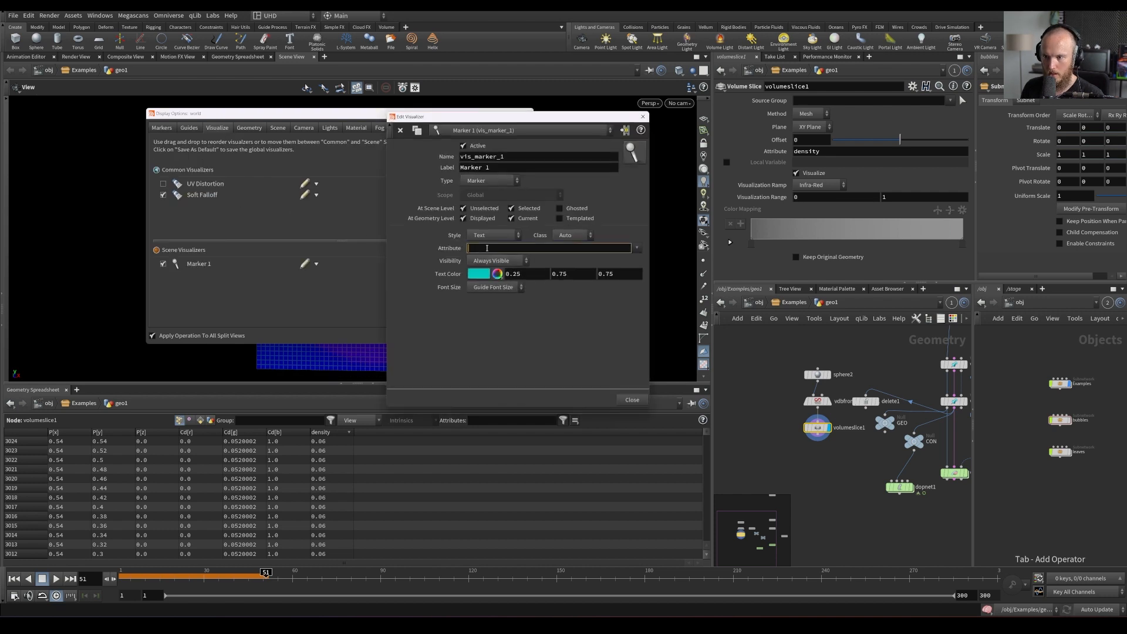
text(densit)
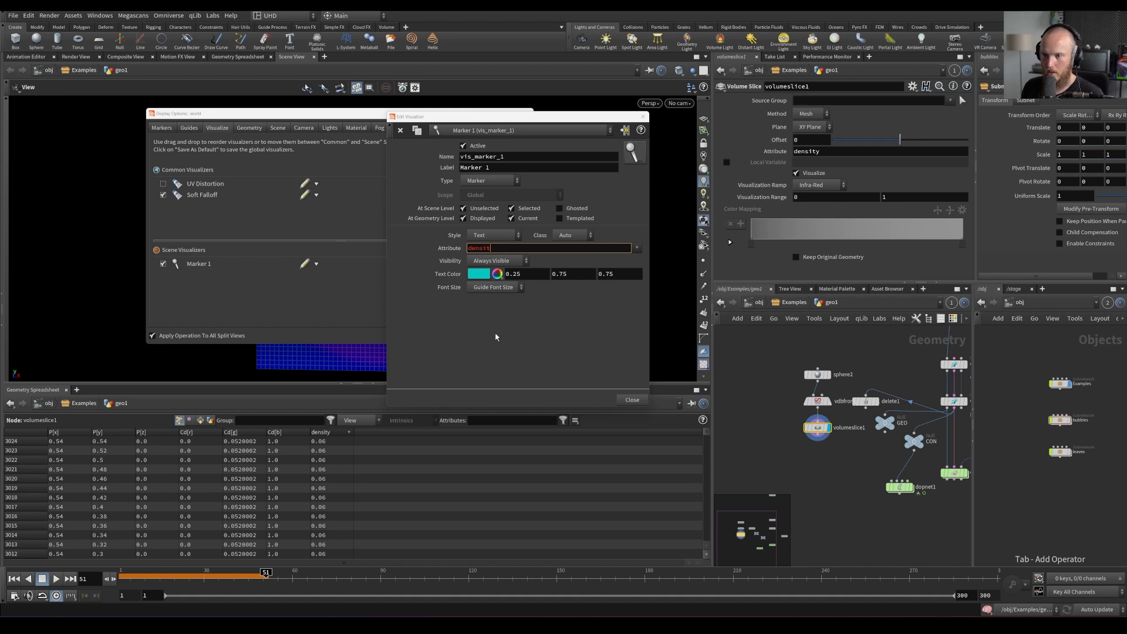
Rename the Distance VDB of the sphere's vdbfrompolygons1 to density
click(817, 401)
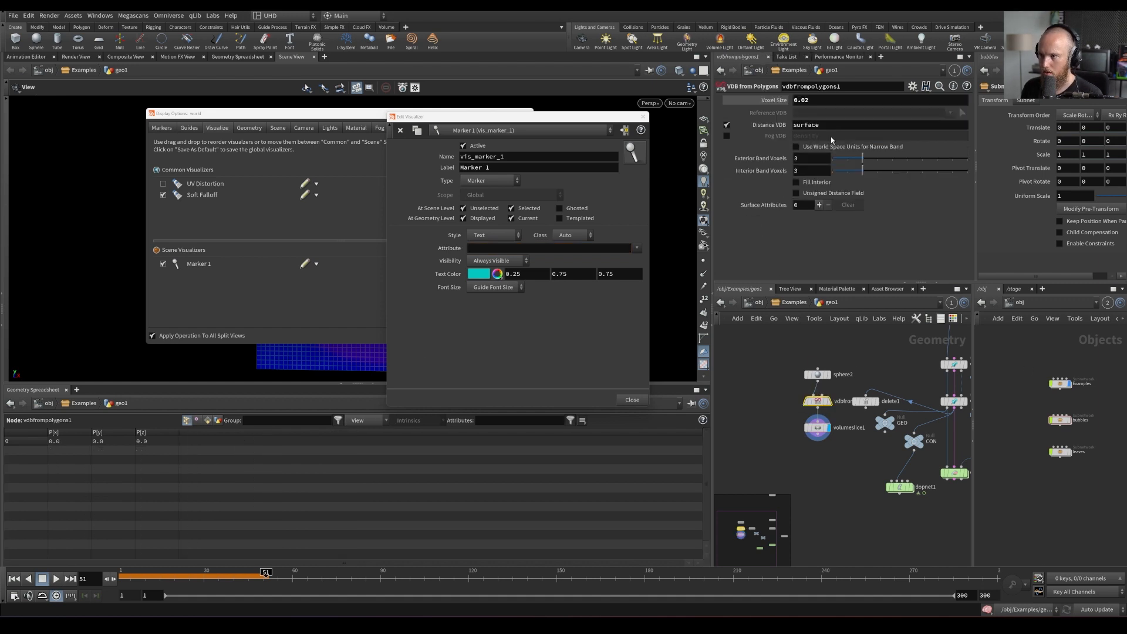
double_click(863, 125)
text(density)
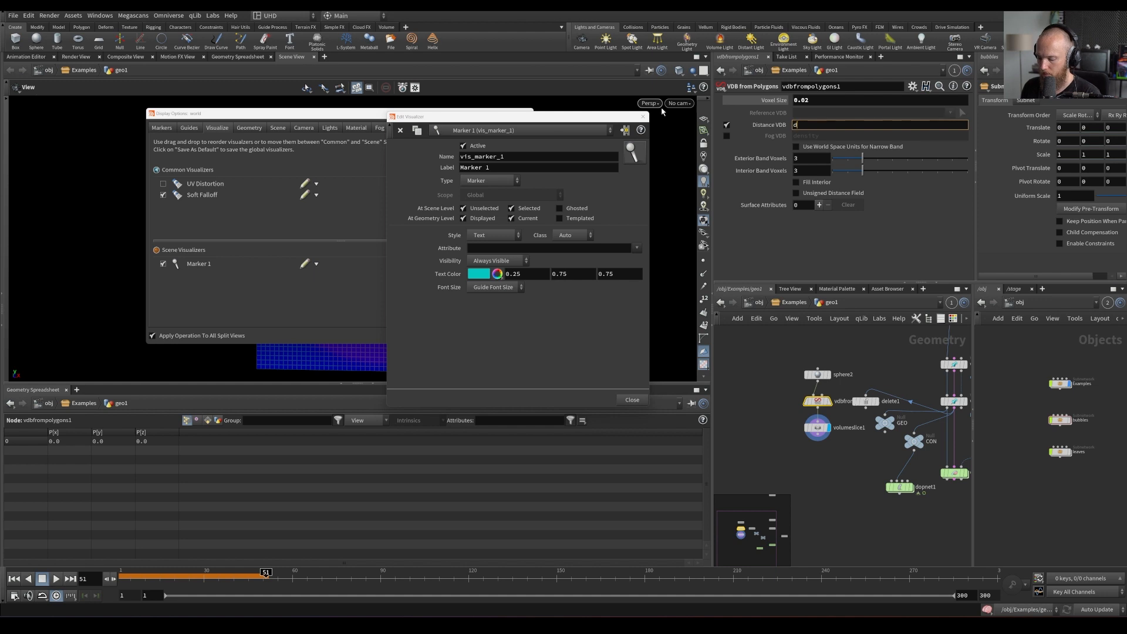
key(Return)
Set the Marker 1 visualizer's attribute to density and close the visualizer and display options windows
click(532, 246)
key(Return)
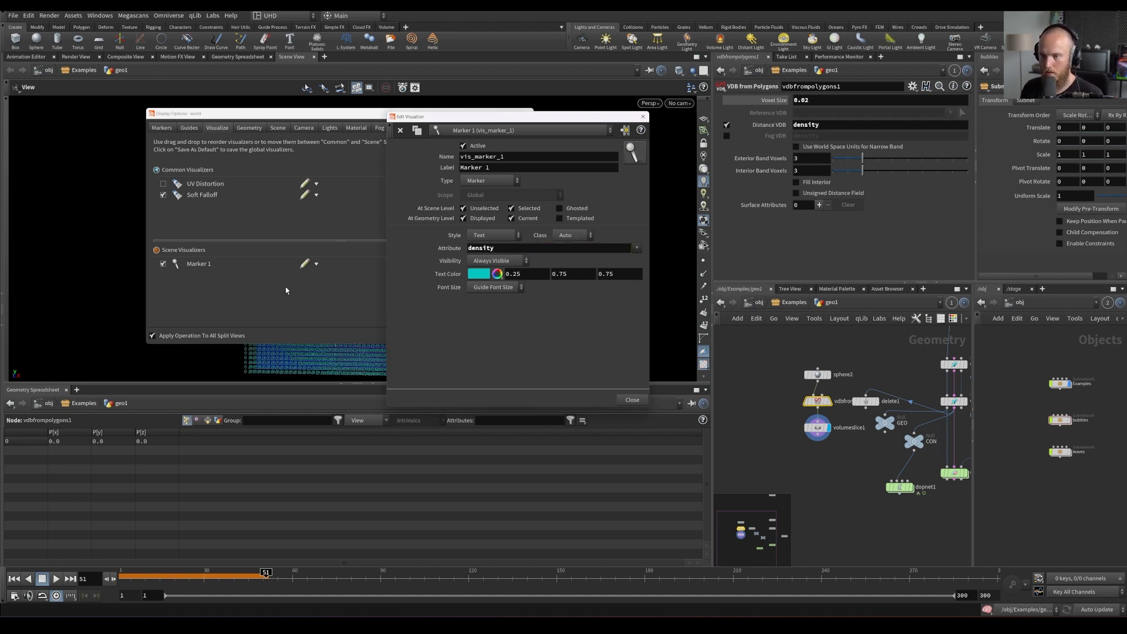
click(643, 117)
click(527, 113)
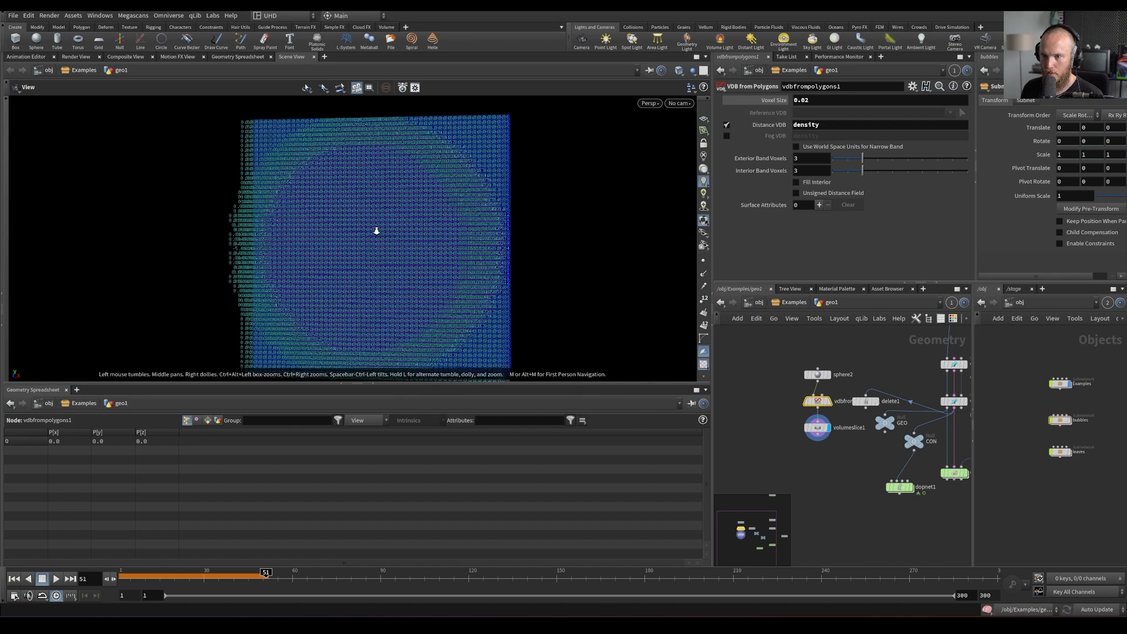
Examine the density values labelled on the slice, from inside the sphere across its border to the outside
scroll(402, 216, up, 5)
drag(402, 216, 425, 212)
right_drag(425, 211, 461, 181)
middle_drag(460, 182, 290, 243)
right_drag(289, 243, 390, 228)
middle_drag(390, 229, 350, 231)
middle_drag(442, 191, 405, 315)
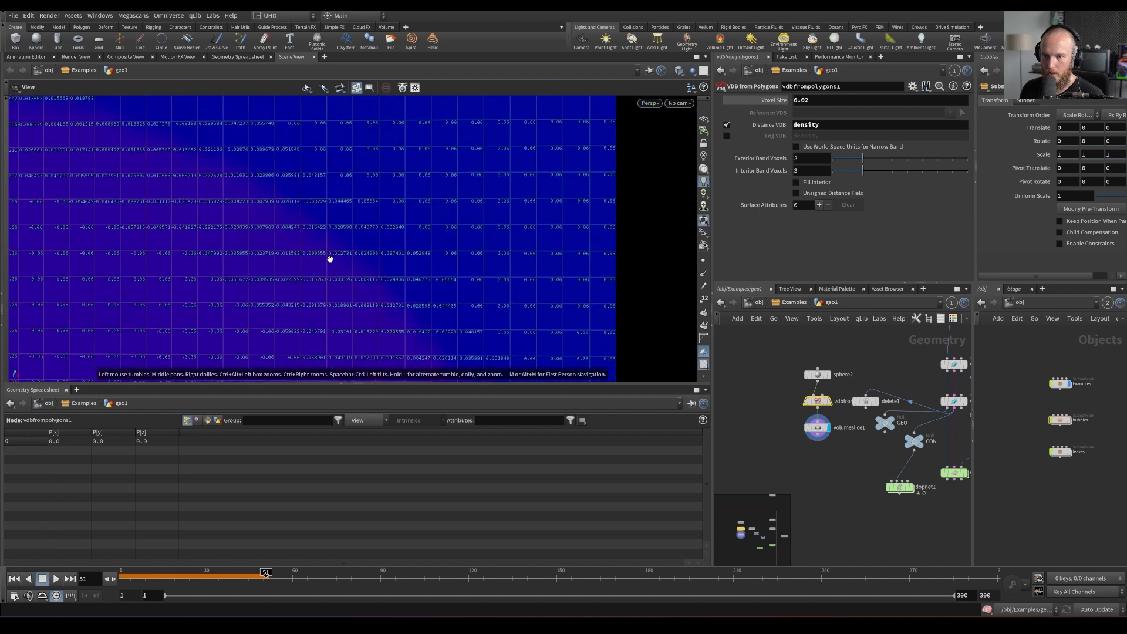
drag(226, 302, 726, 351)
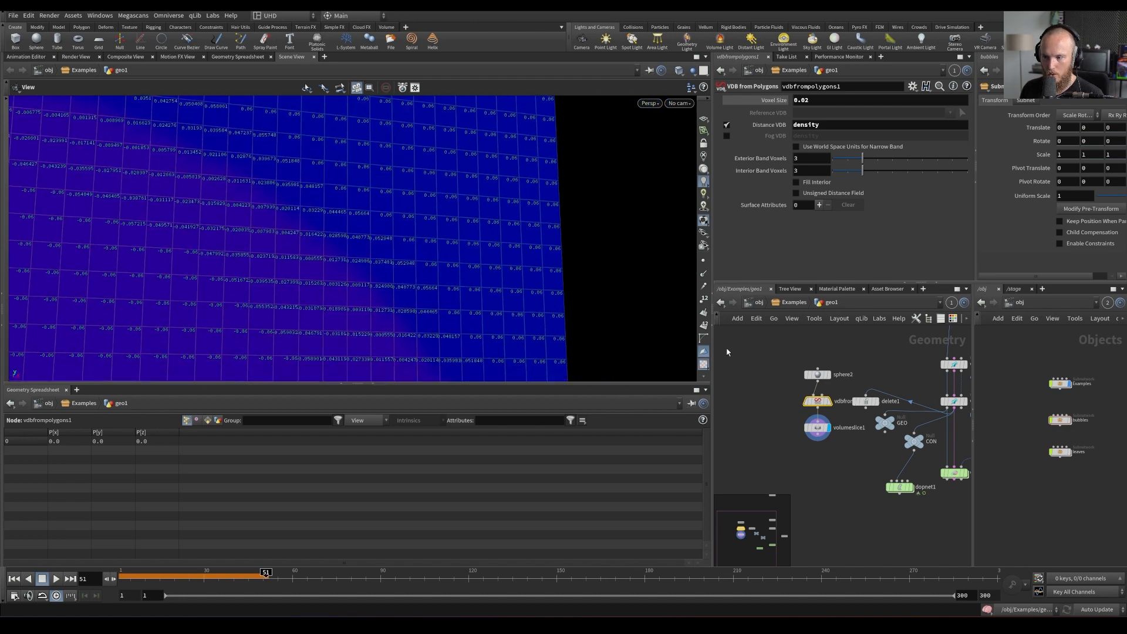
Compare the distance VDB with its labelled slice by switching the display between vdbfrompolygons1 and volumeslice1
click(831, 388)
drag(284, 290, 297, 266)
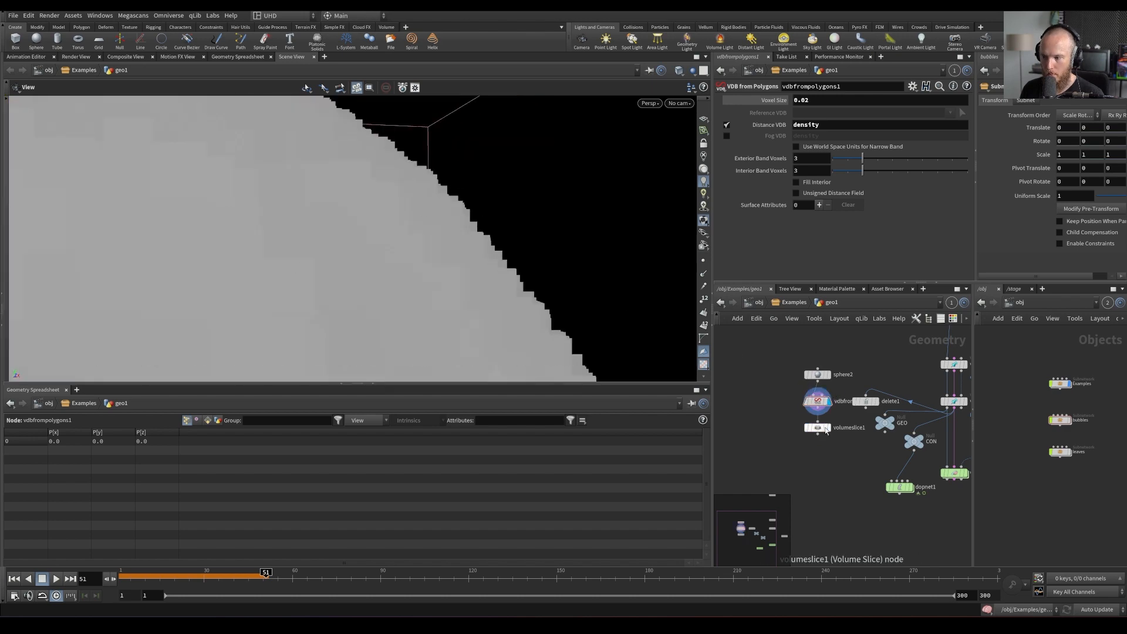
click(832, 415)
drag(498, 203, 450, 222)
mouse_move(450, 222)
middle_down()
mouse_move(408, 241)
mouse_move(451, 226)
middle_up()
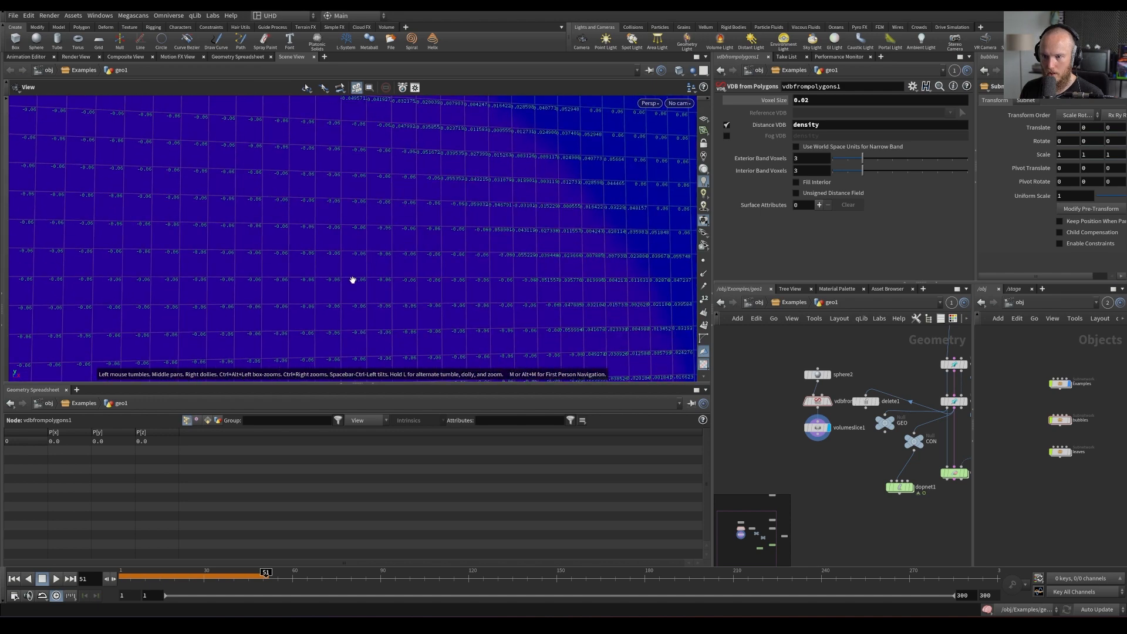
scroll(405, 224, down, 5)
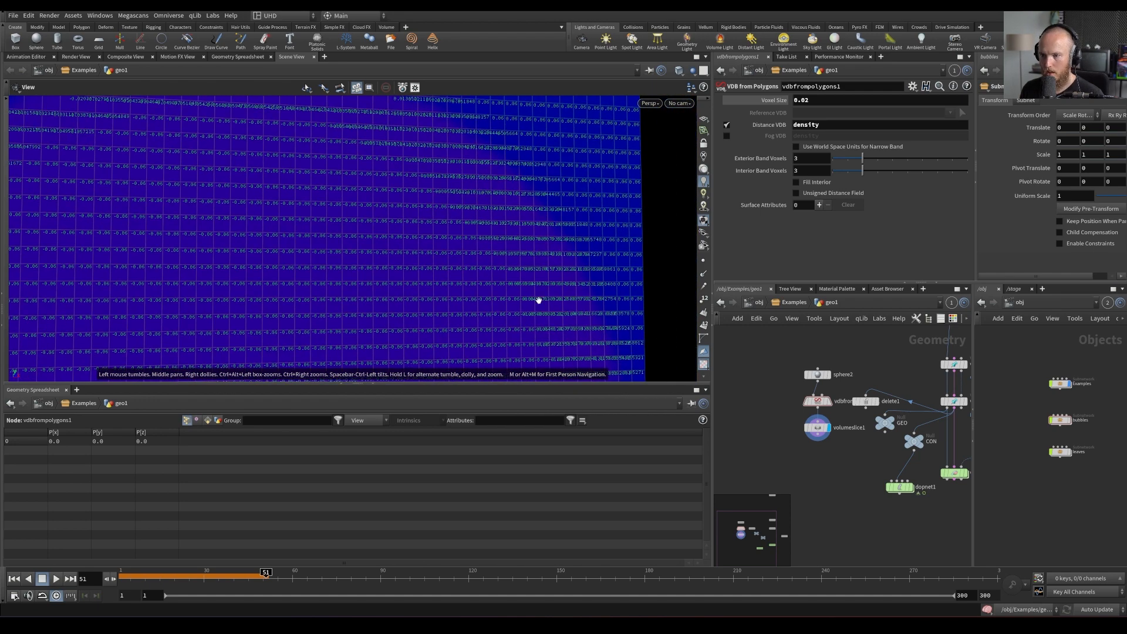
scroll(422, 273, up, 2)
middle_drag(390, 268, 397, 272)
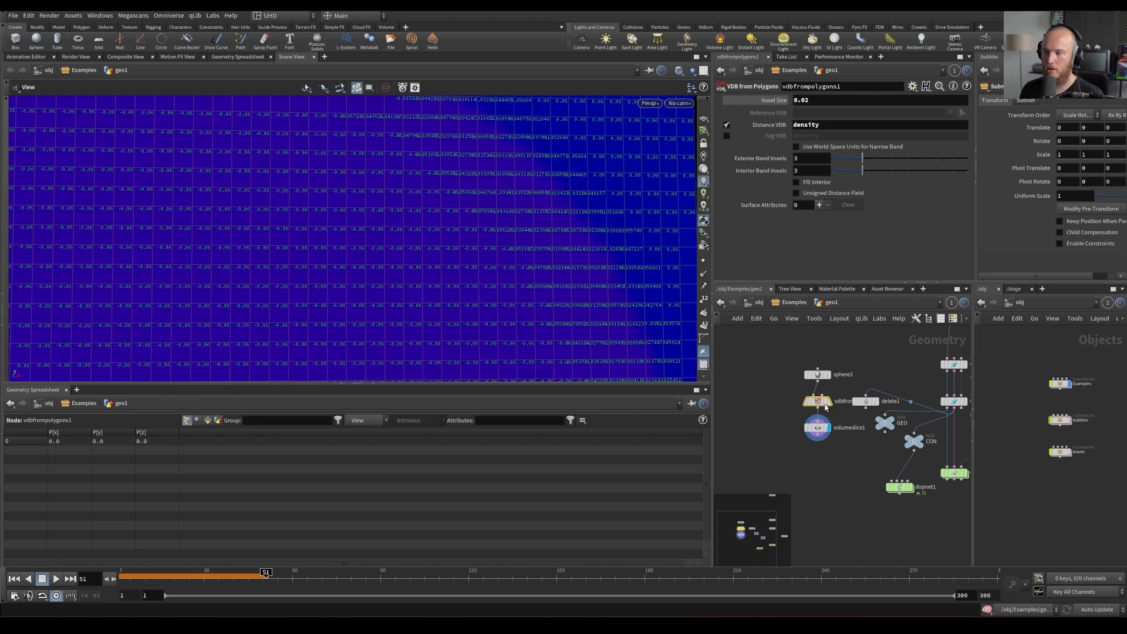
click(827, 400)
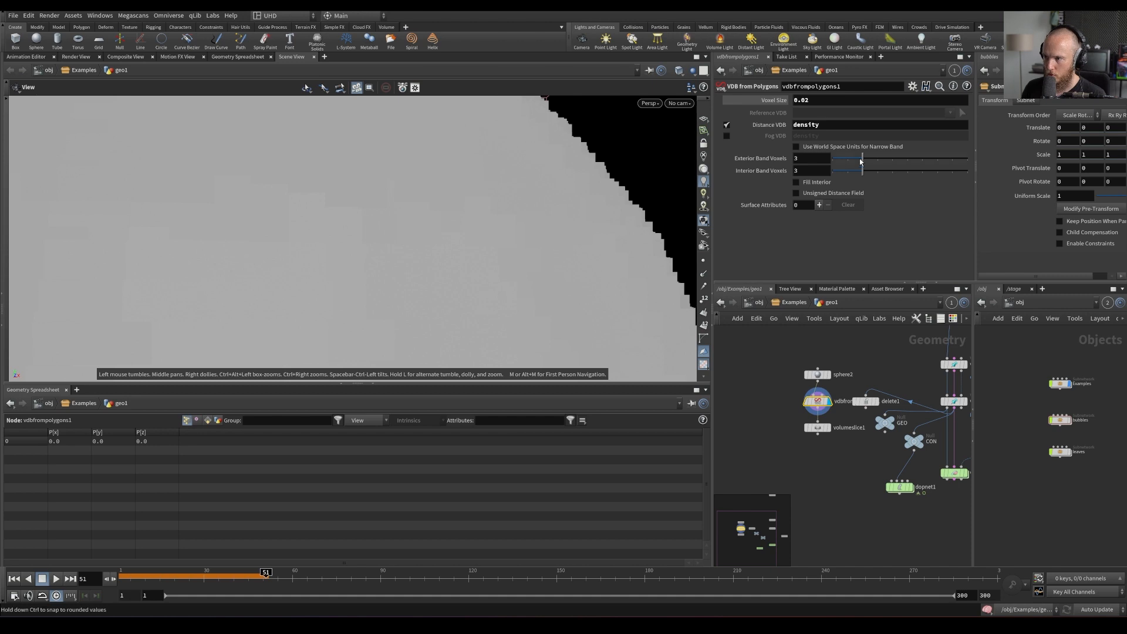
click(836, 420)
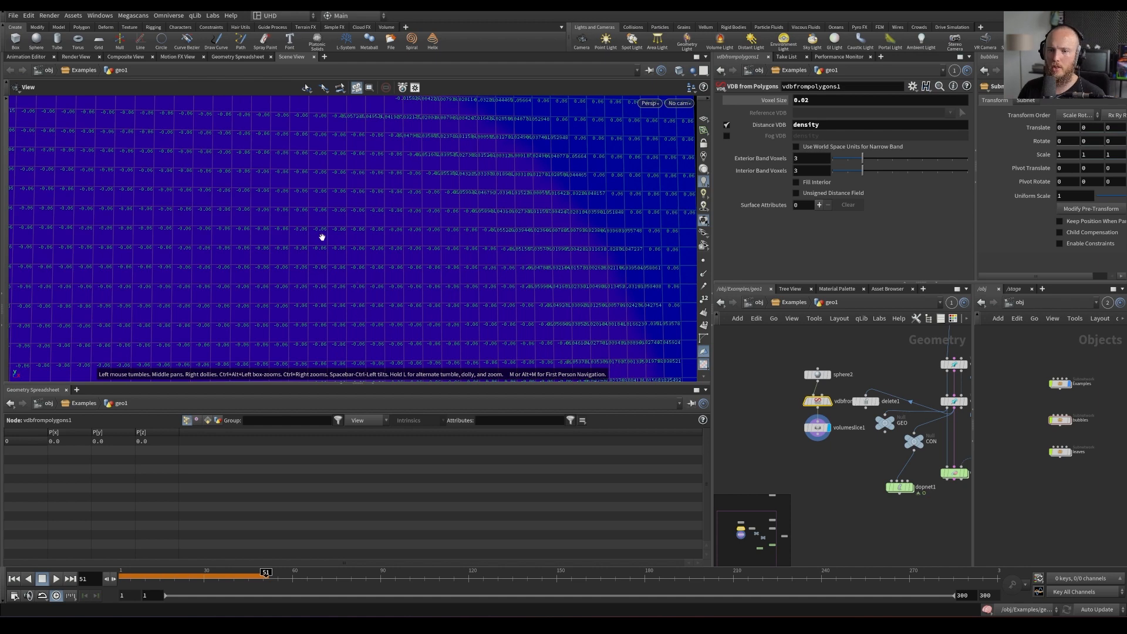
right_drag(357, 244, 267, 294)
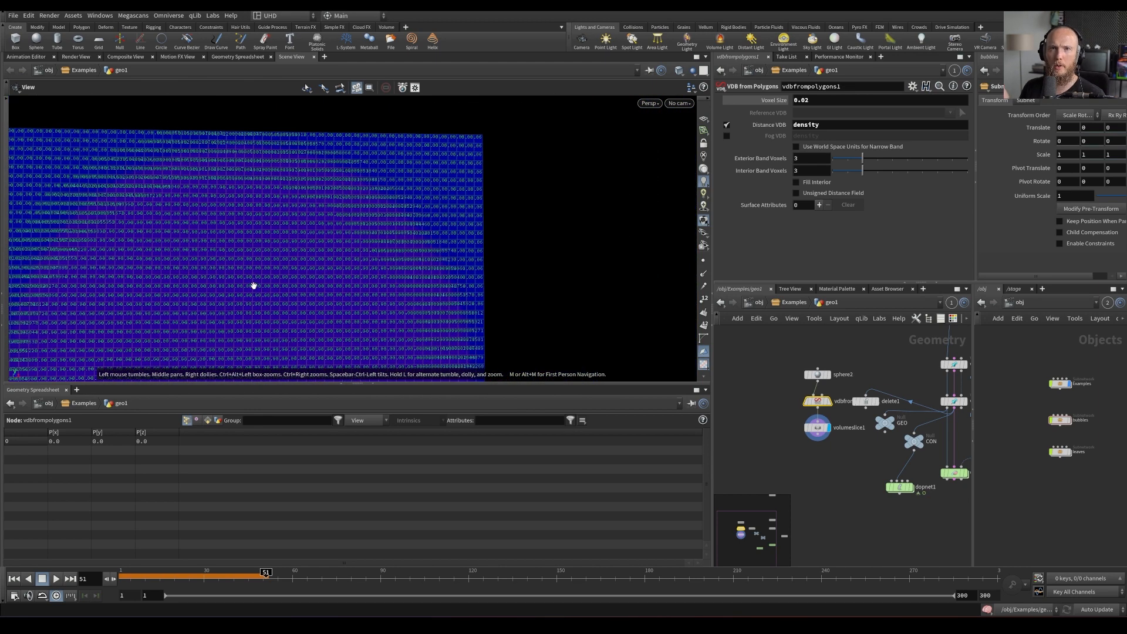
Widen the narrow band of the sphere's vdbfrompolygons1 to 23 interior and 20 exterior band voxels
drag(862, 170, 959, 173)
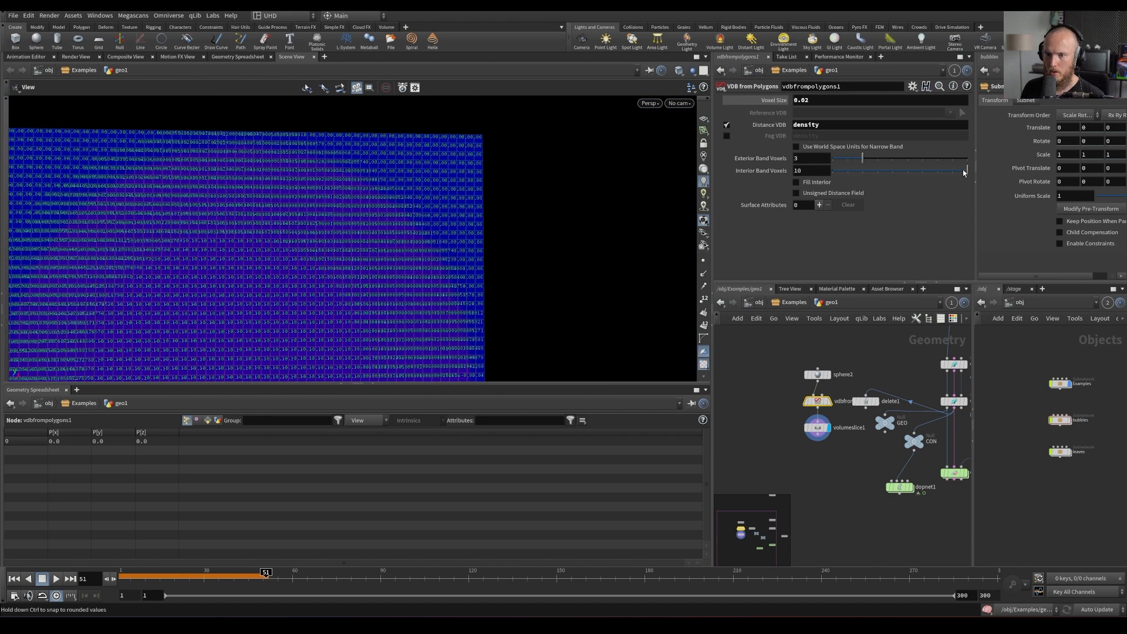
middle_drag(810, 170, 857, 148)
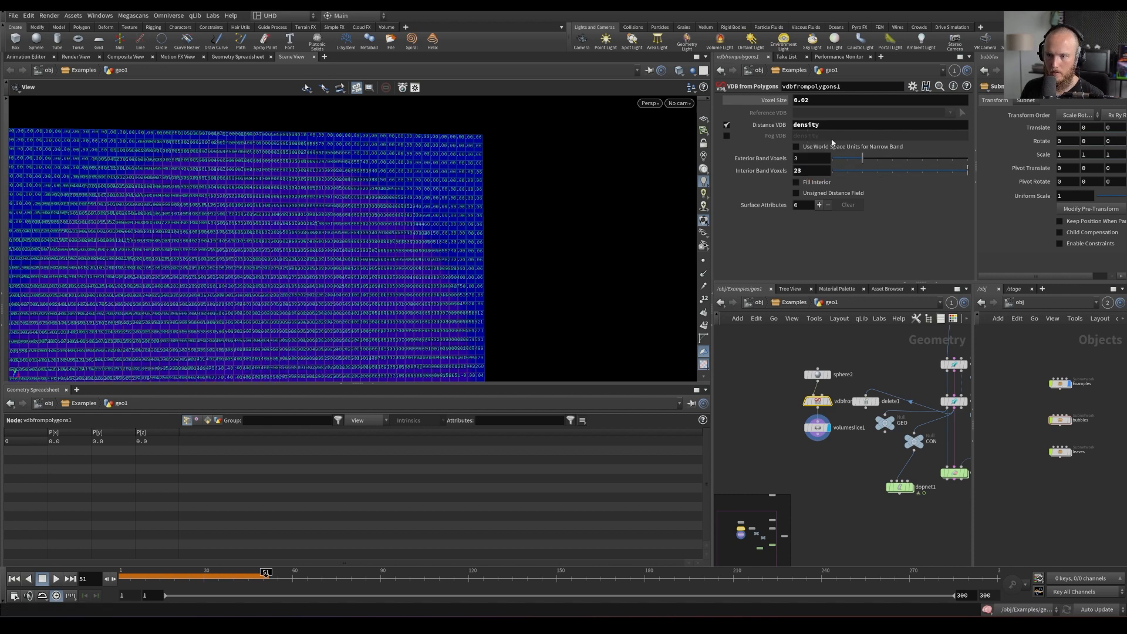
drag(863, 158, 967, 159)
middle_drag(806, 154, 846, 148)
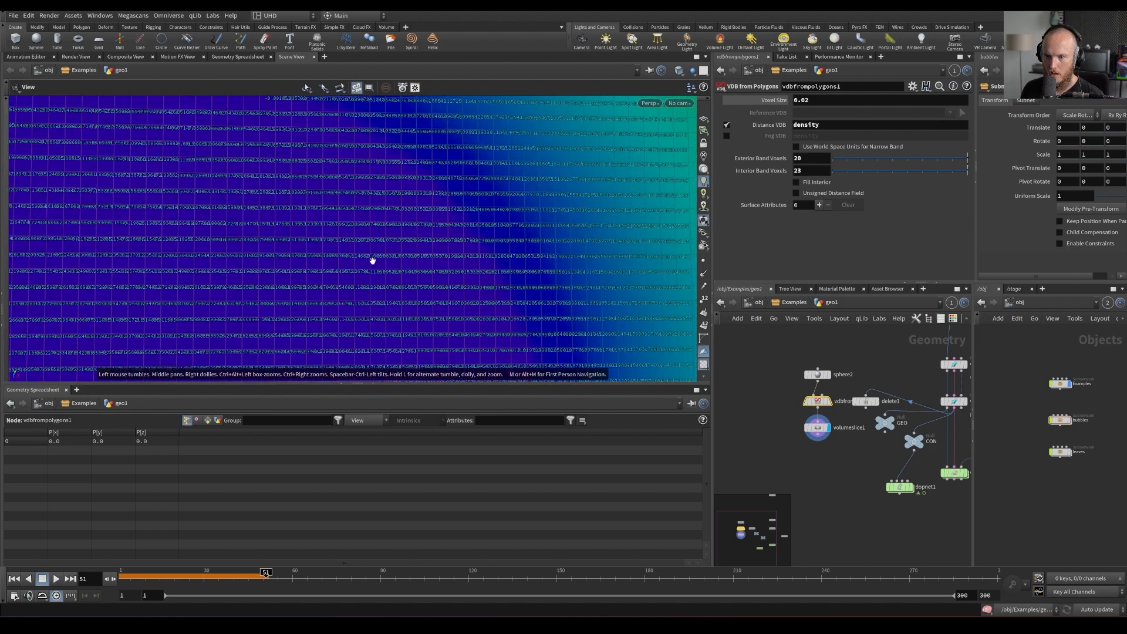
Examine how the slice's distance values change from the sphere's interior to the outer edge of the widened band
scroll(387, 264, up, 2)
middle_drag(409, 316, 424, 259)
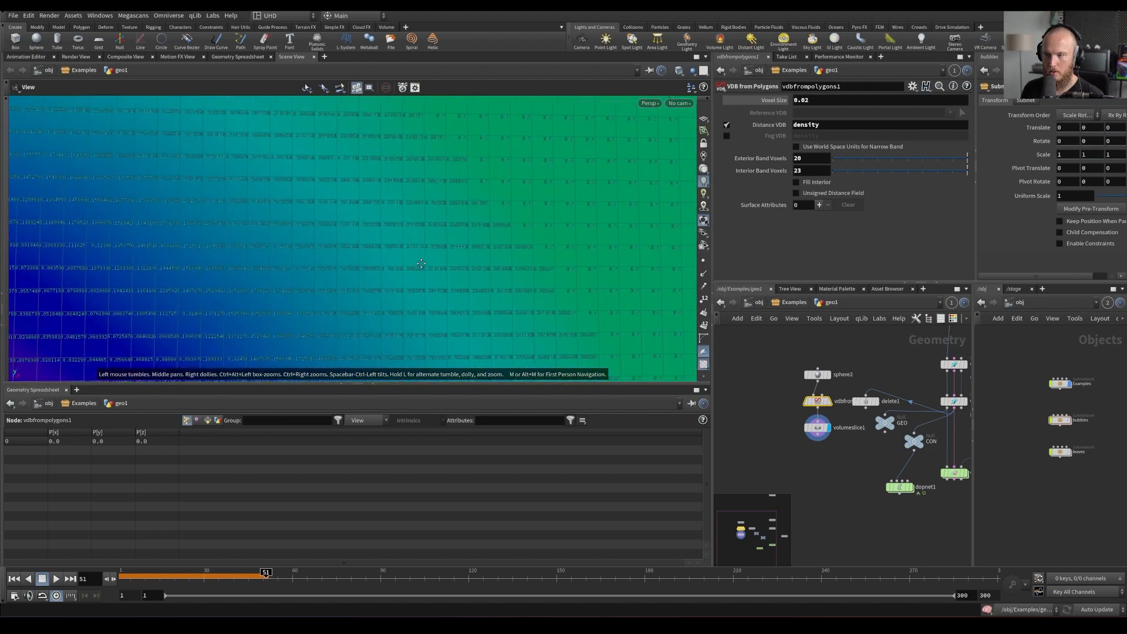
right_drag(424, 258, 275, 294)
middle_drag(404, 257, 521, 258)
right_drag(361, 258, 322, 229)
drag(322, 229, 294, 239)
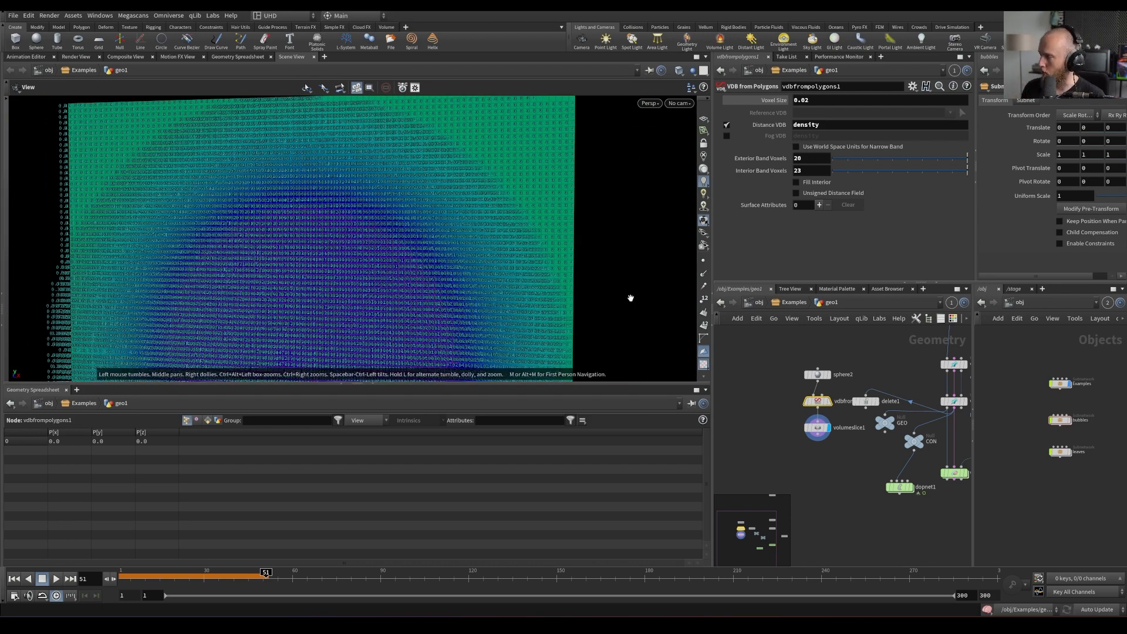
Save the scene and go inside the sourcept SOP Solver in dopnet1
double_click(898, 486)
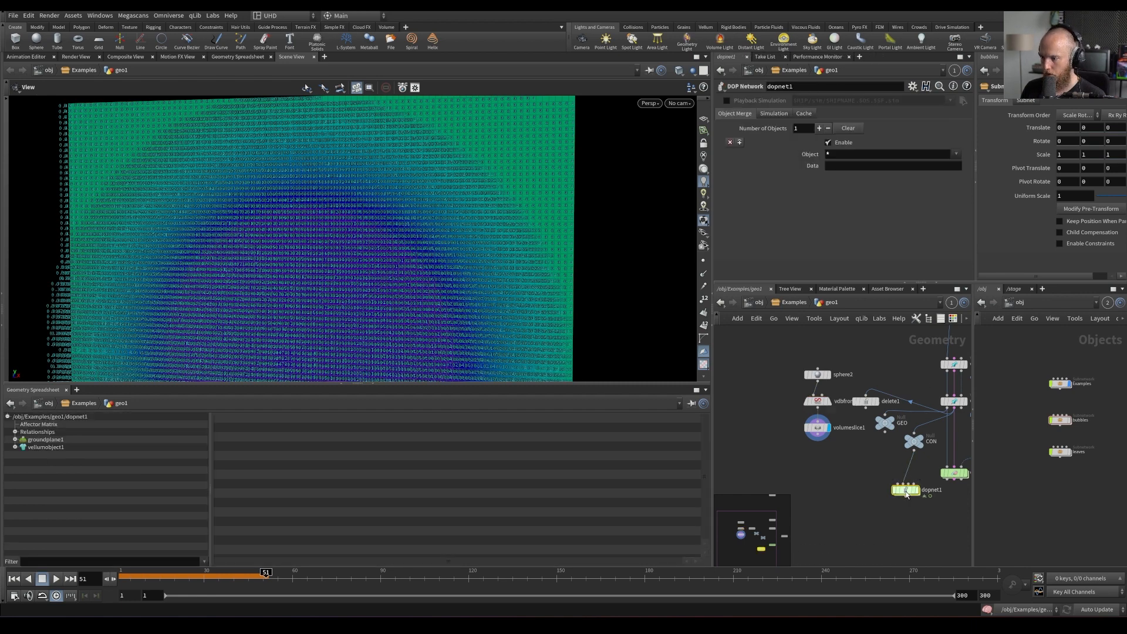
key(ctrl+s)
key(ctrl+Up)
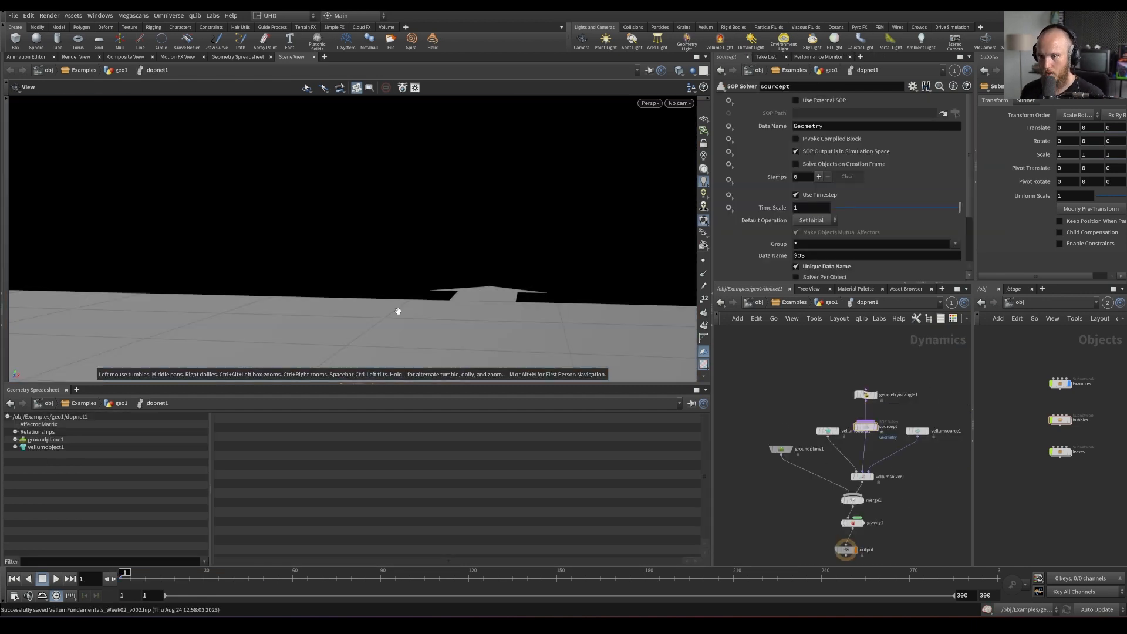
double_click(866, 427)
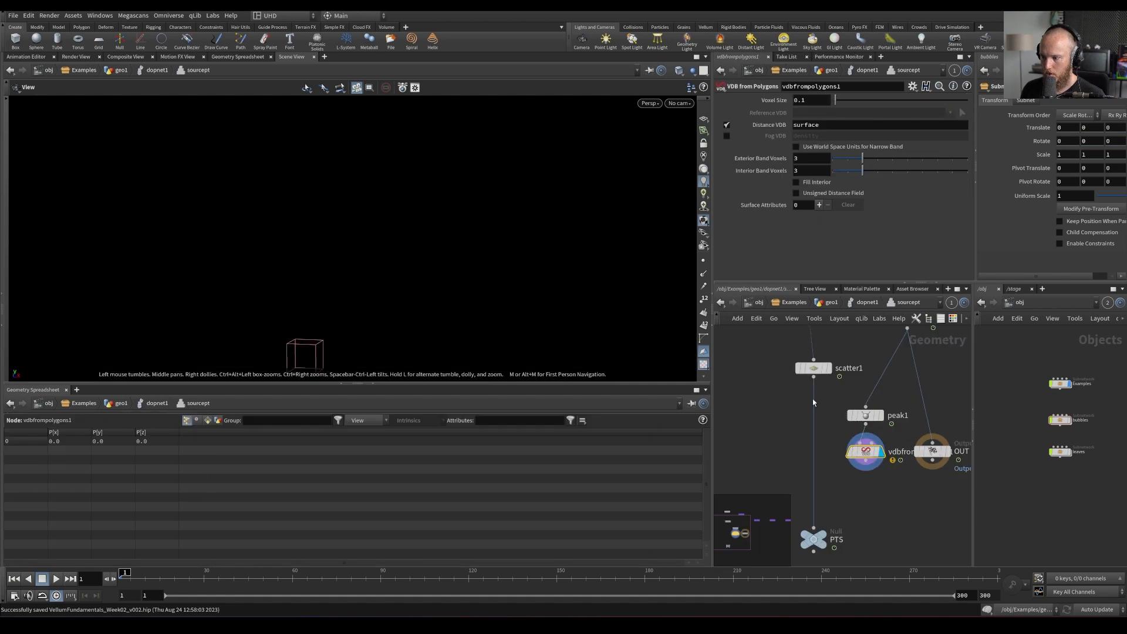
Check peak1's geometry in the sourcept network, set the display to the OUT node, and return to geo1
drag(869, 456, 875, 464)
right_drag(386, 296, 339, 336)
click(887, 402)
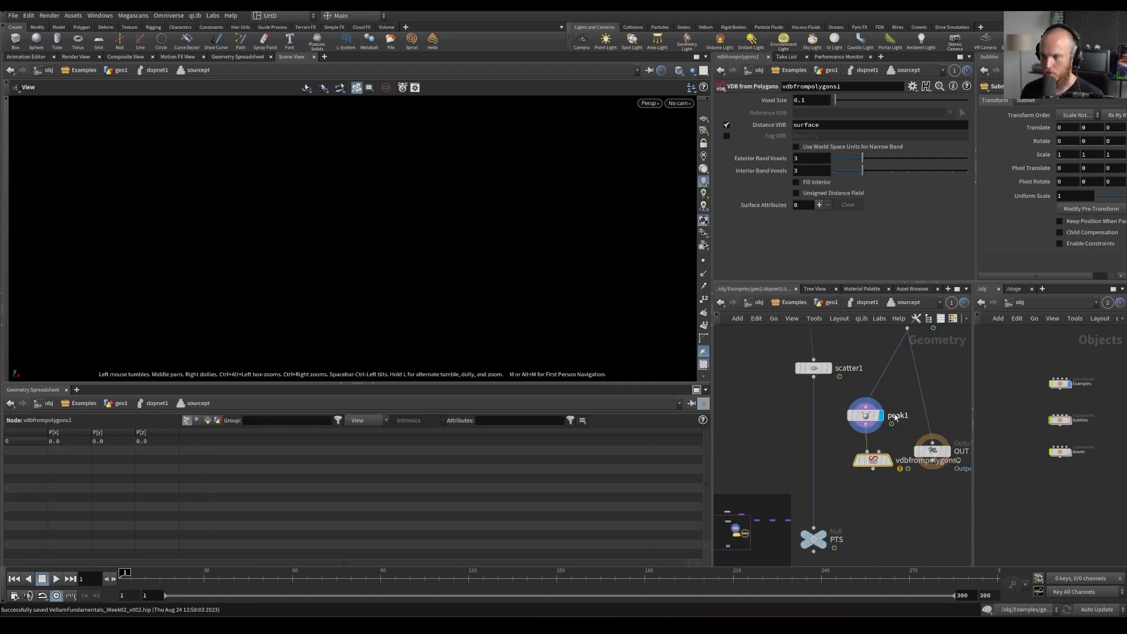
click(947, 432)
click(867, 301)
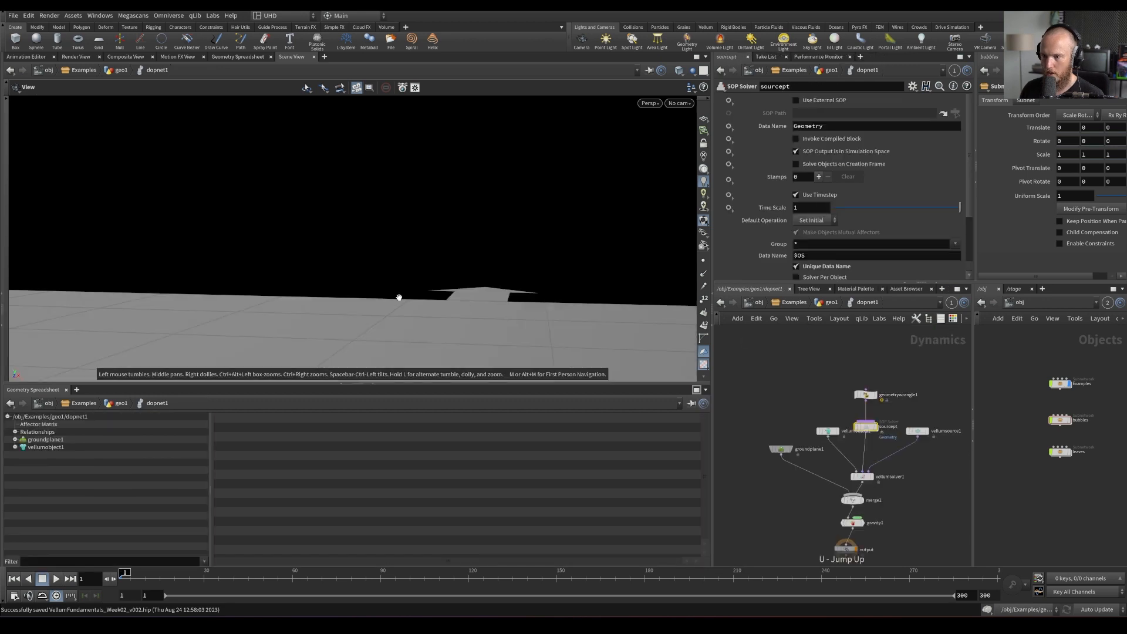
click(817, 302)
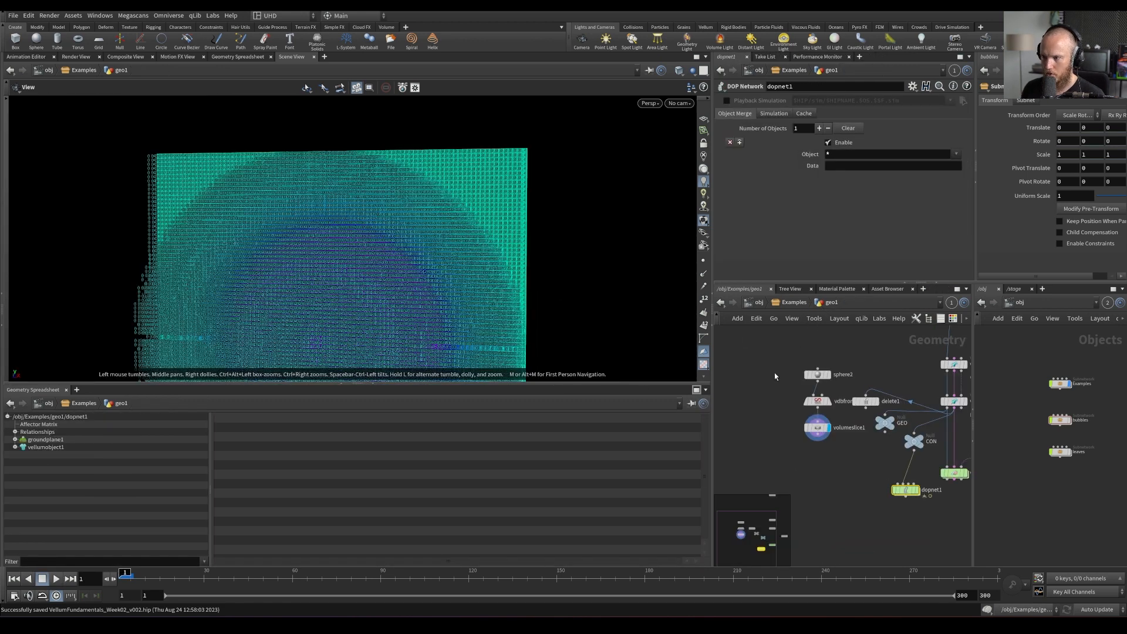
Delete volumeslice1 and rename the Distance VDB of the sphere's vdbfrompolygons1 to surface
click(817, 427)
key(Delete)
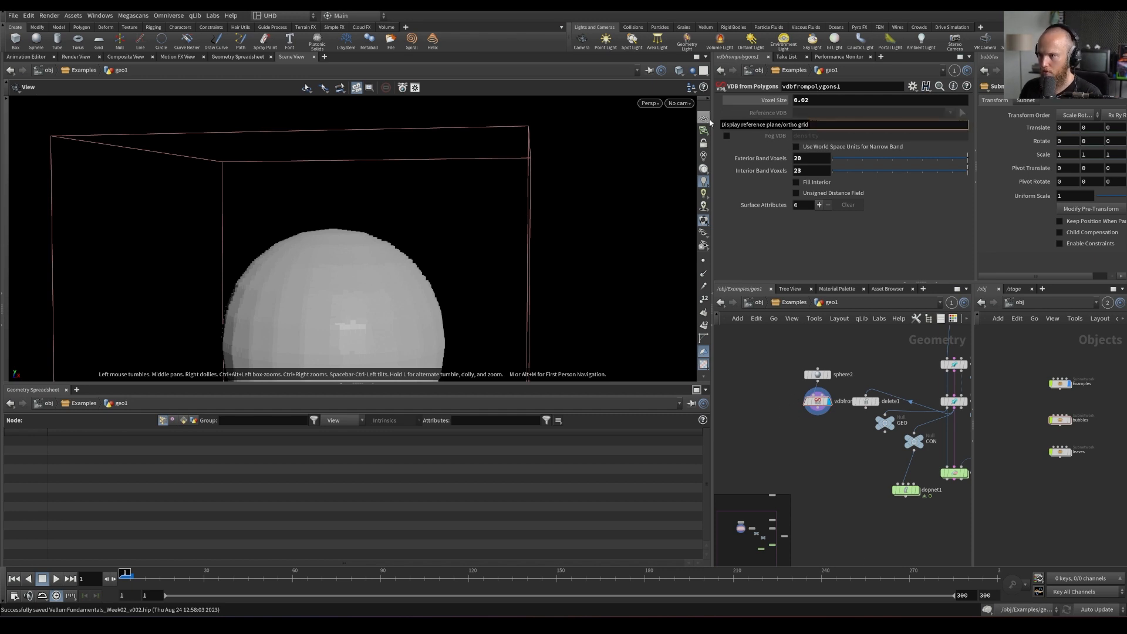
text(surfa)
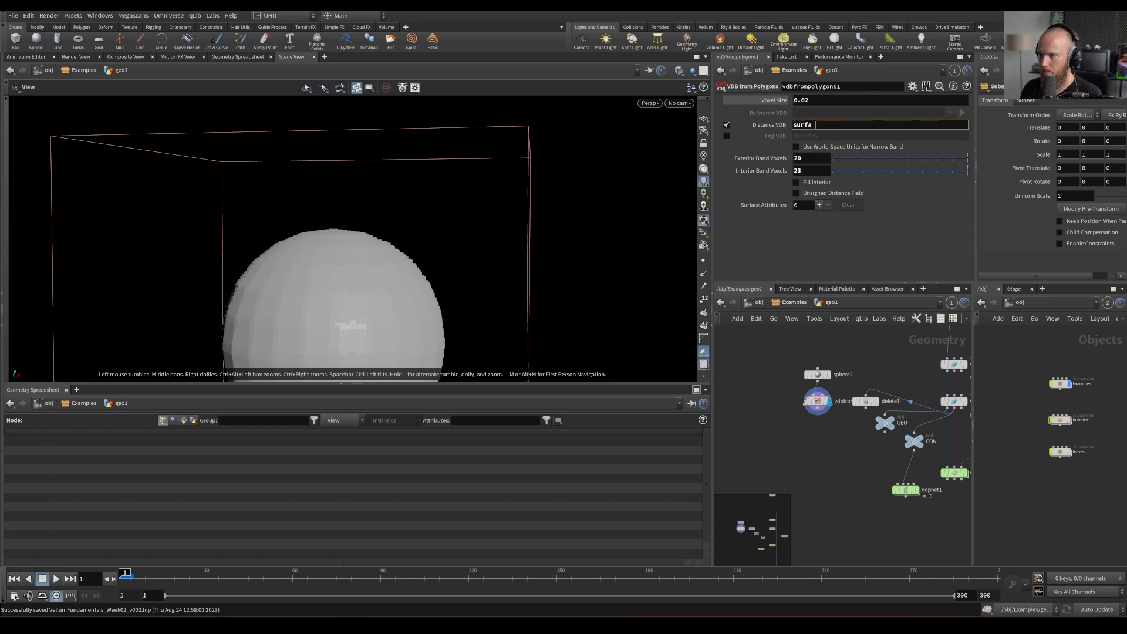
text( \ce)
key(Return)
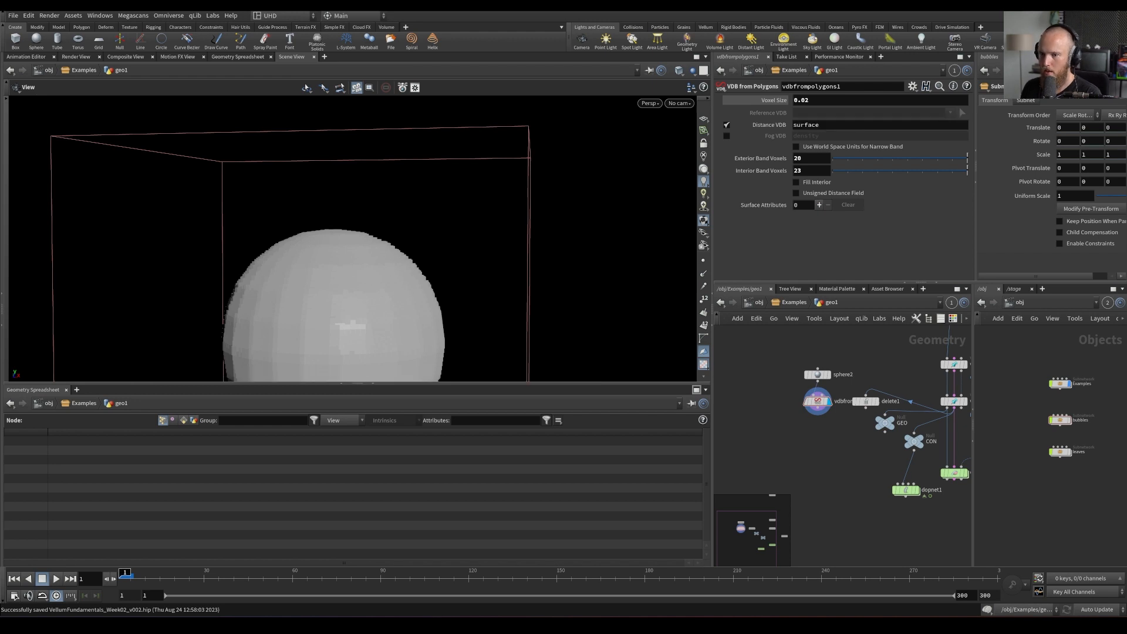
Add and display a Grid node beside the sphere nodes, and append a quixel simple scattering node to it
key(Tab)
click(769, 414)
click(766, 404)
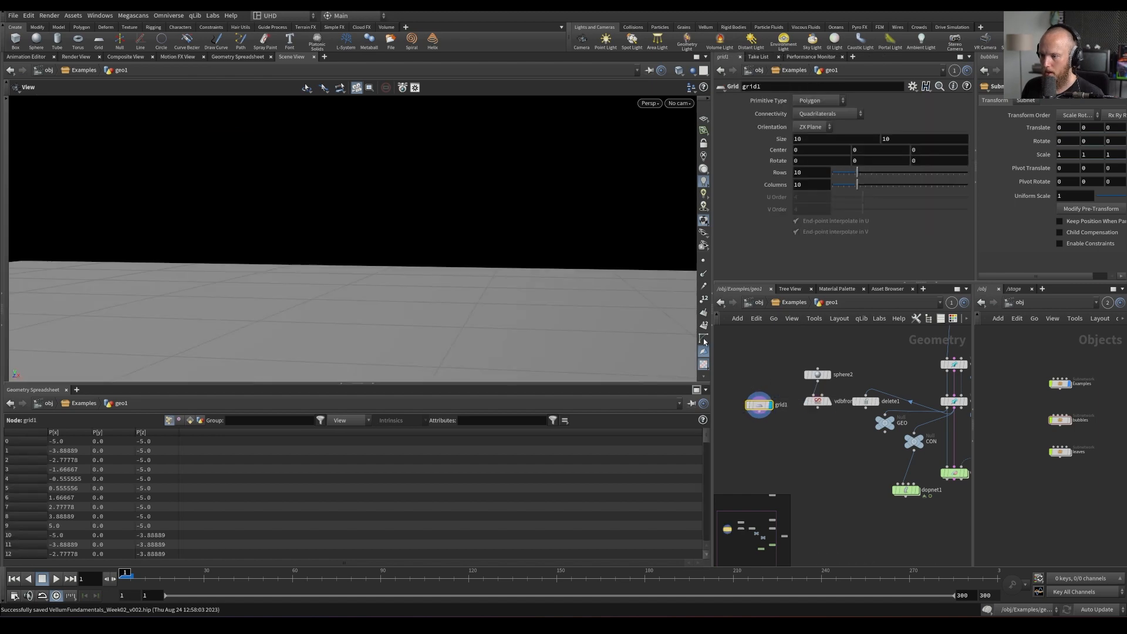
key(Tab)
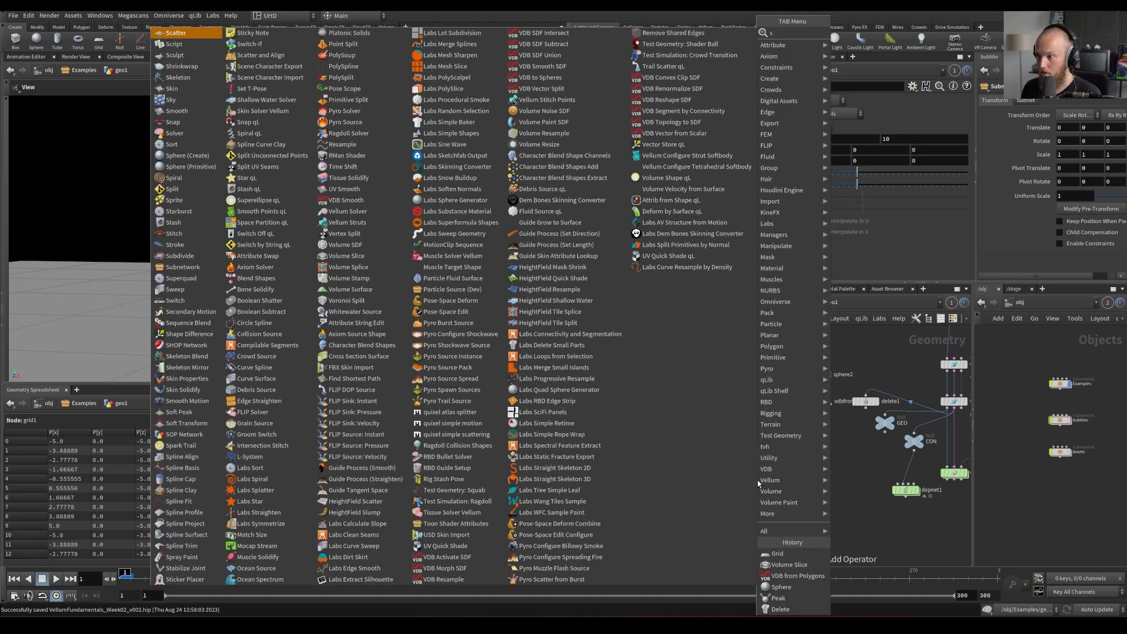
click(758, 483)
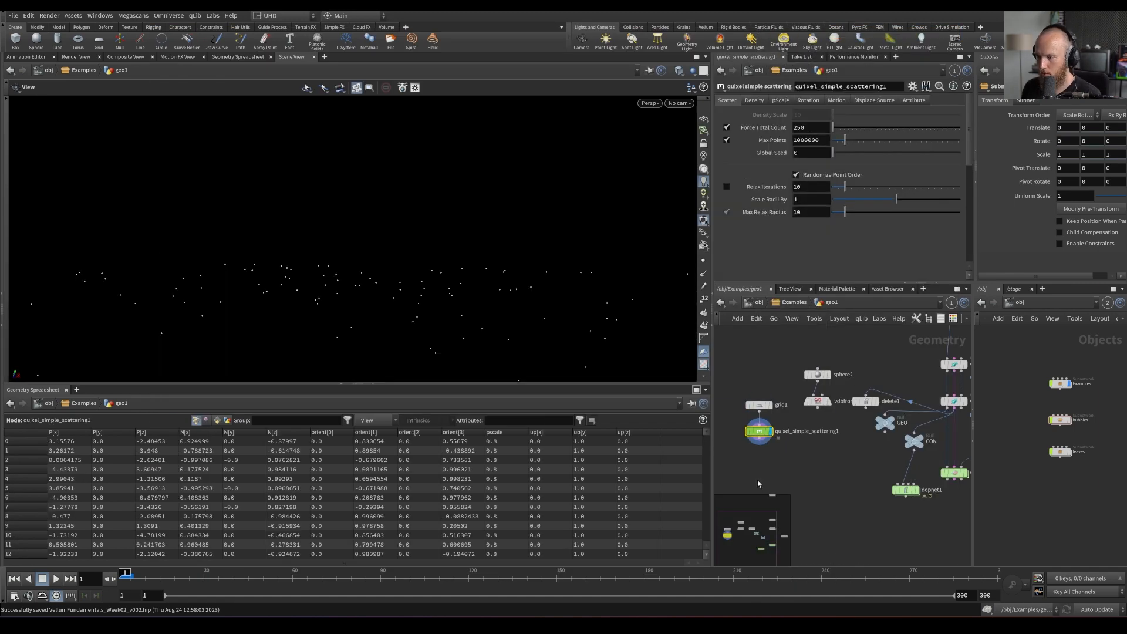
Replace the quixel scattering node under grid1 with a displayed Scatter node and set its Force Total Count to 100000
key(Delete)
key(Tab)
text(scatter)
key(Return)
click(759, 431)
drag(909, 153, 960, 153)
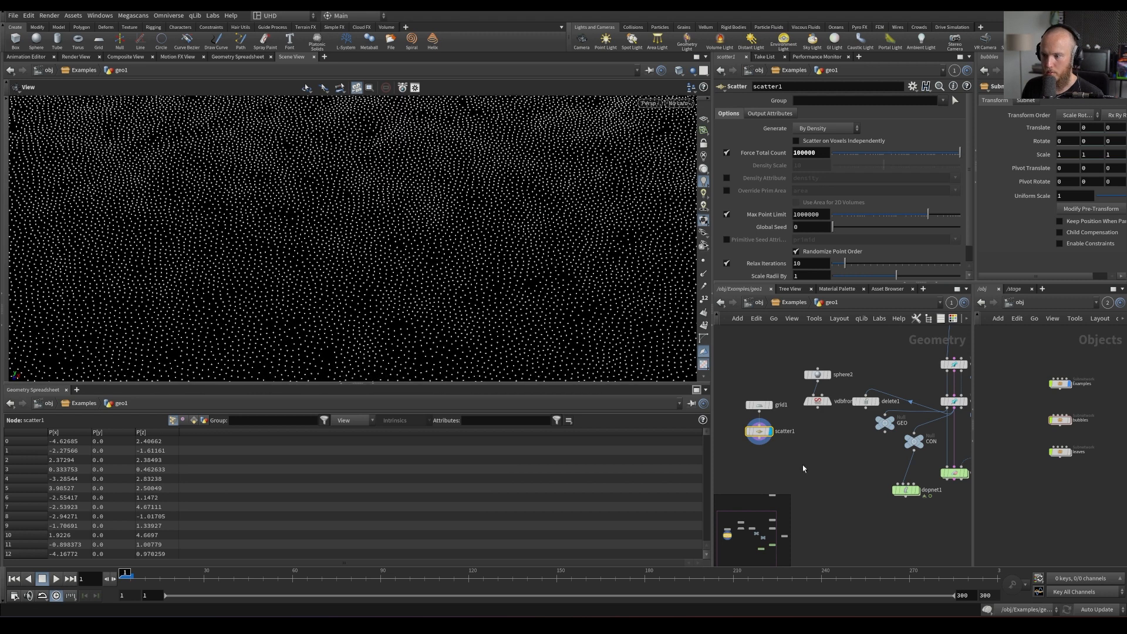
Add and display an Attribute Wrangle fed by scatter1 and the sphere's VDB from Polygons node, and save the scene
key(Tab)
text(copy)
key(Return)
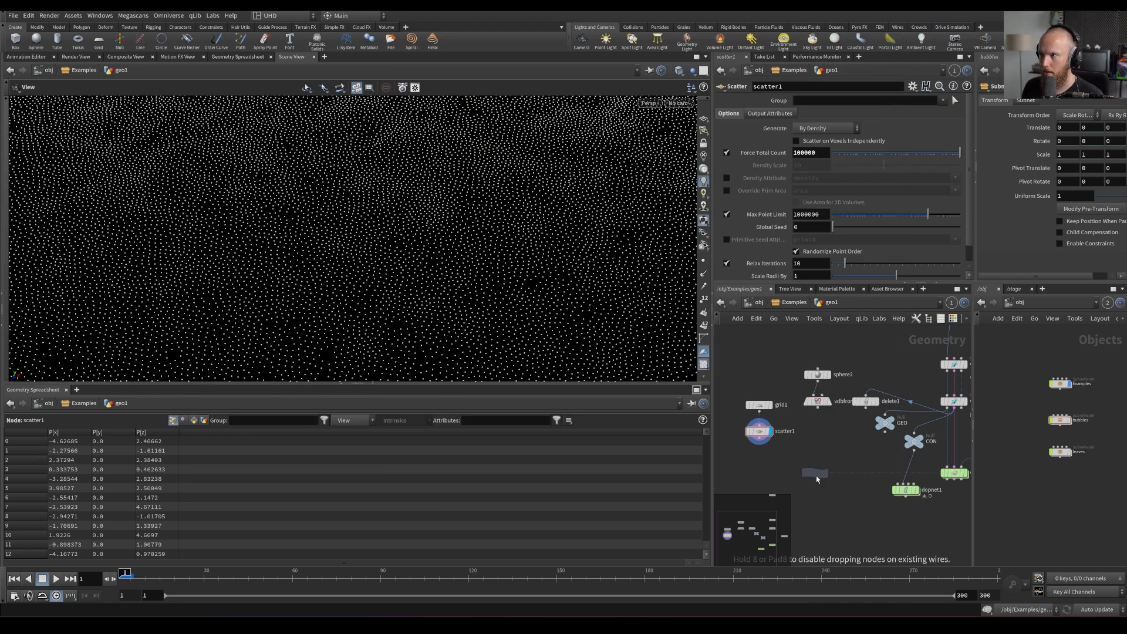
click(783, 466)
click(790, 467)
click(818, 407)
click(795, 473)
key(ctrl+s)
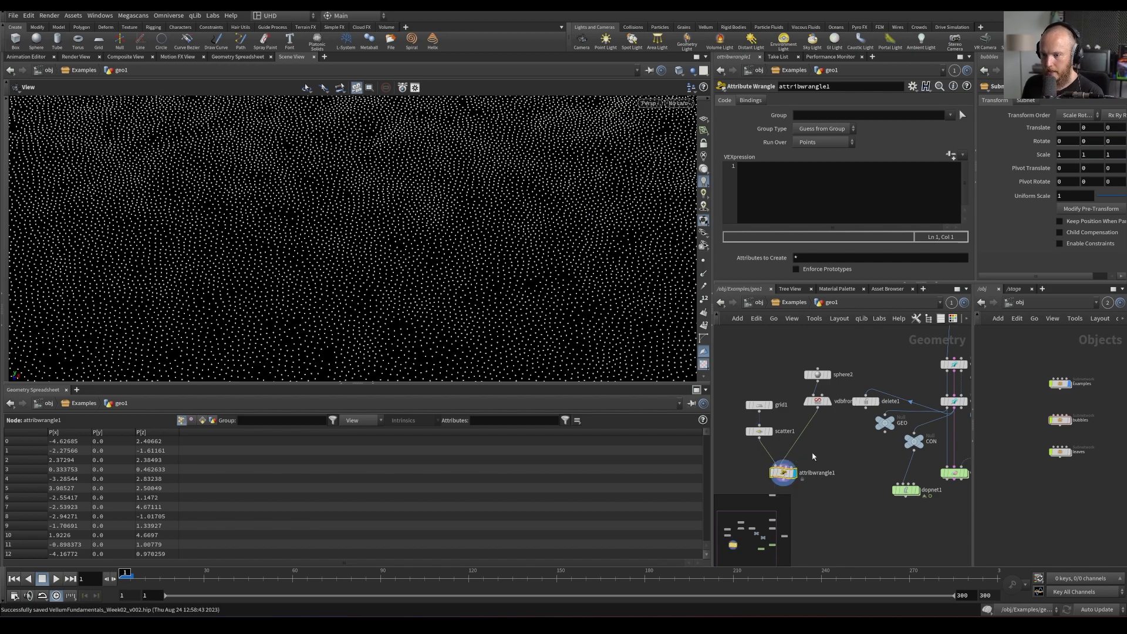
Write f@cheese = 1; in the wrangle to create a float point attribute, save, and check it in the geometry spreadsheet
drag(566, 259, 455, 146)
drag(405, 385, 406, 457)
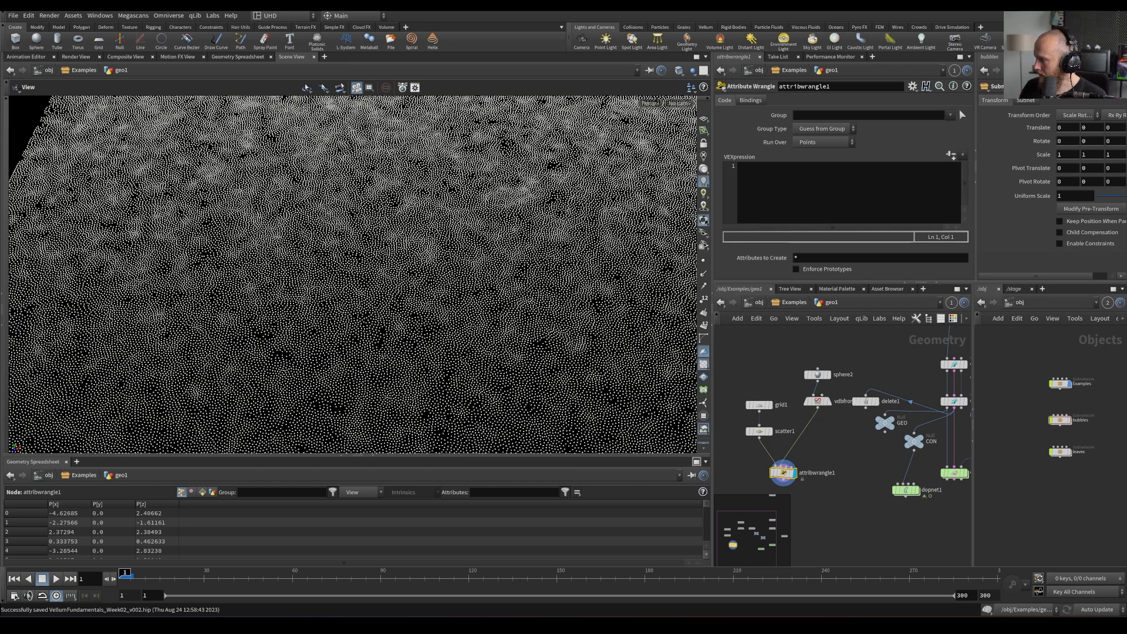
click(837, 183)
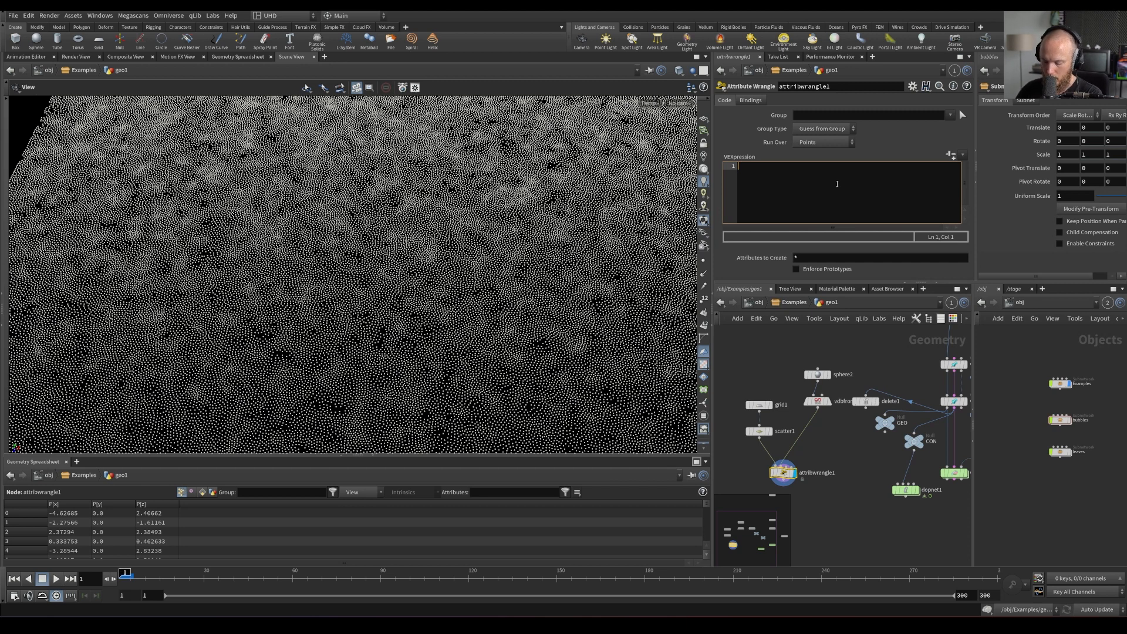
text(f@d)
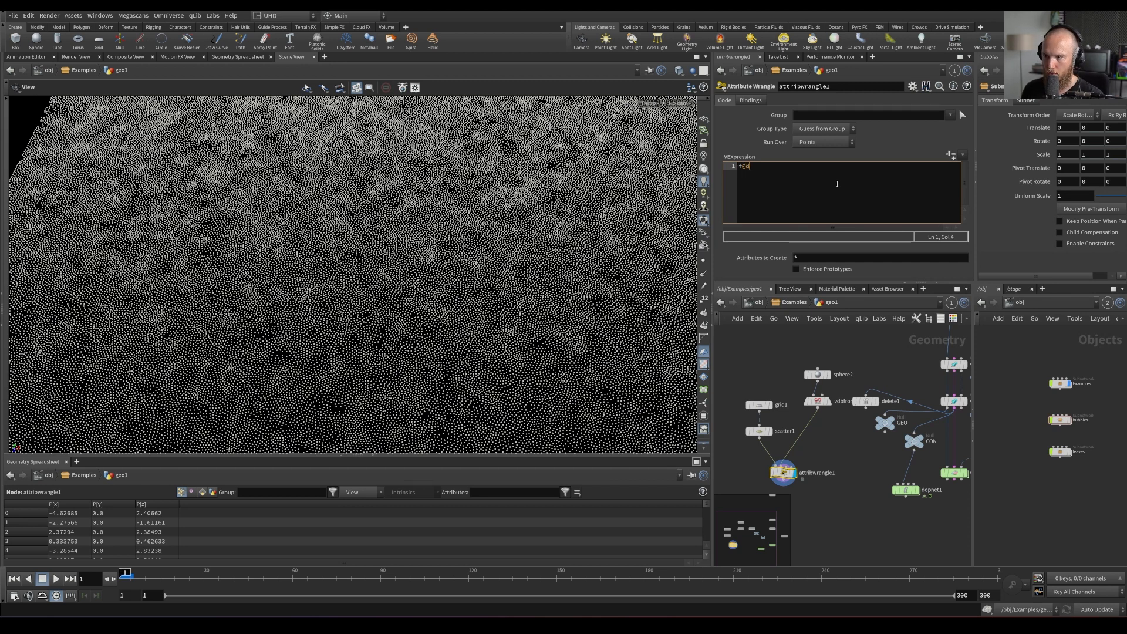
key(BackSpace)
text(cheese =)
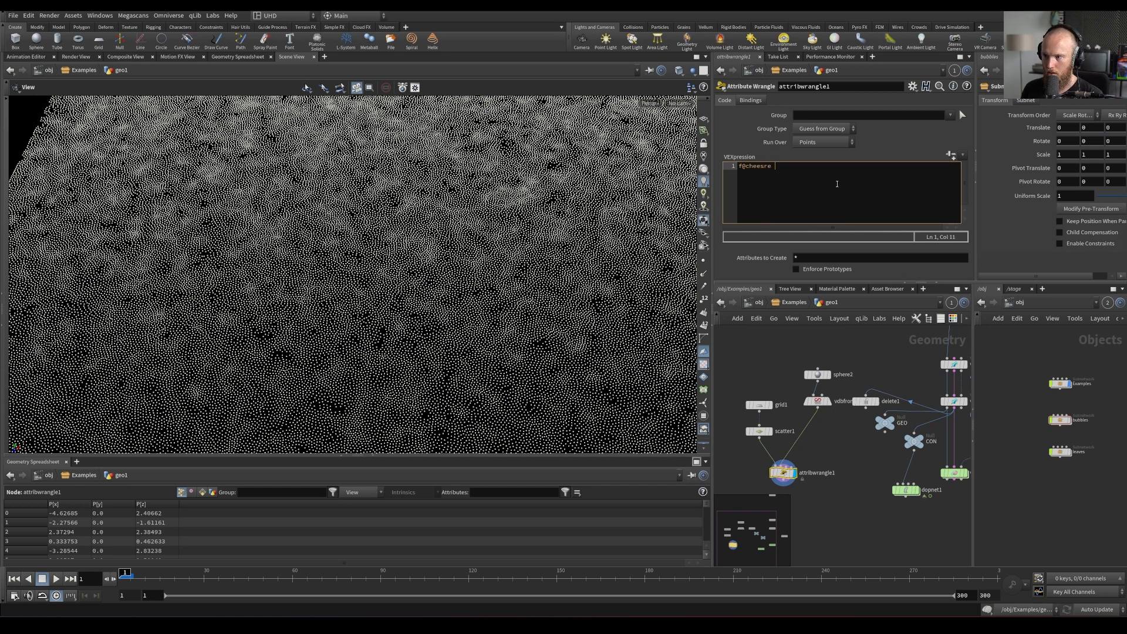
text( 1`)
key(ctrl+s)
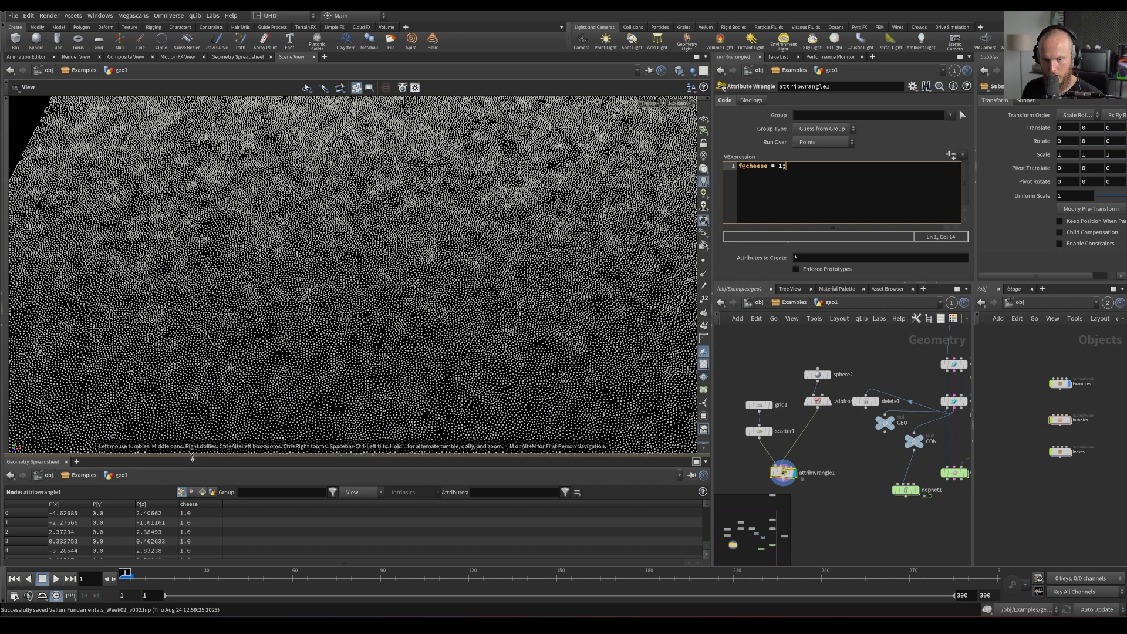
drag(193, 456, 194, 404)
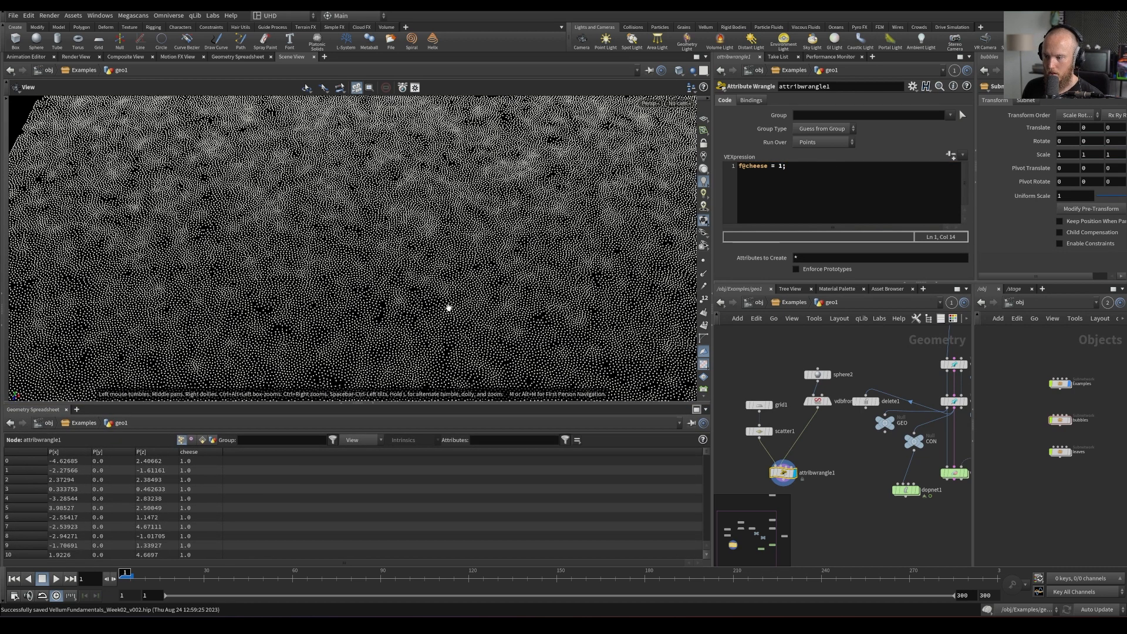
click(194, 452)
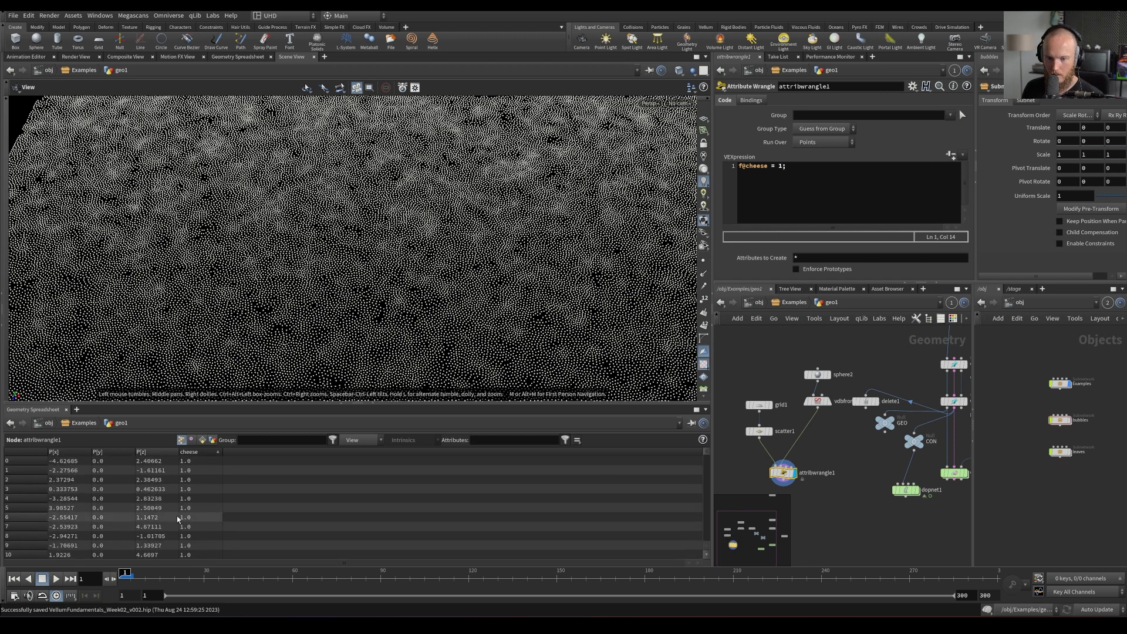
Try appending a Null node below attribwrangle1 and undo it
middle_drag(851, 502, 903, 432)
click(860, 488)
key(Tab)
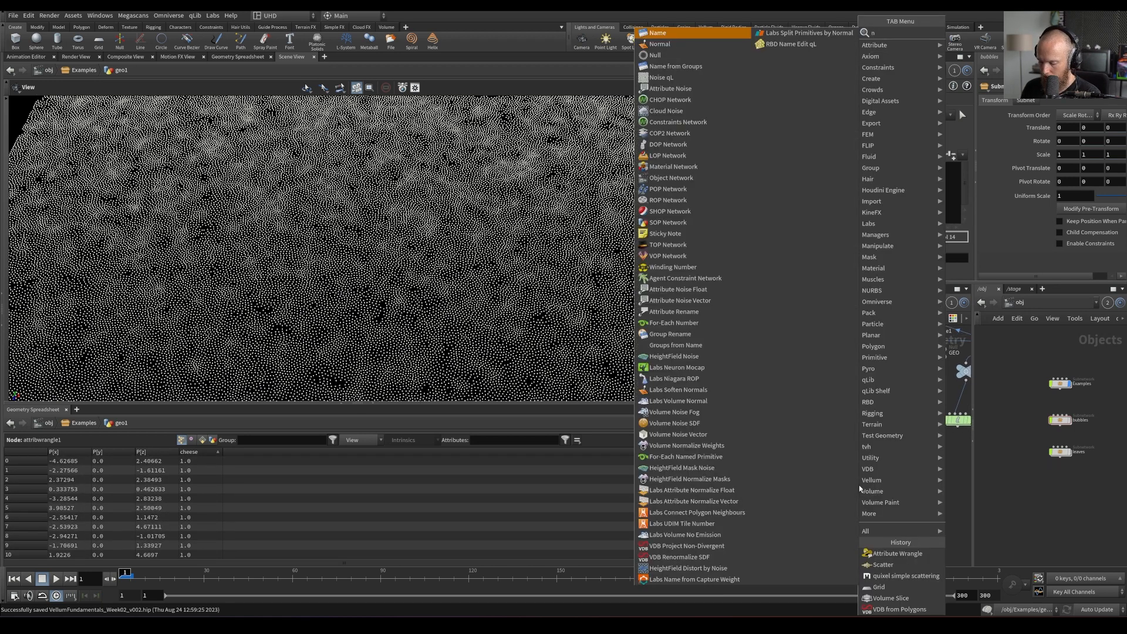
text(null)
key(Return)
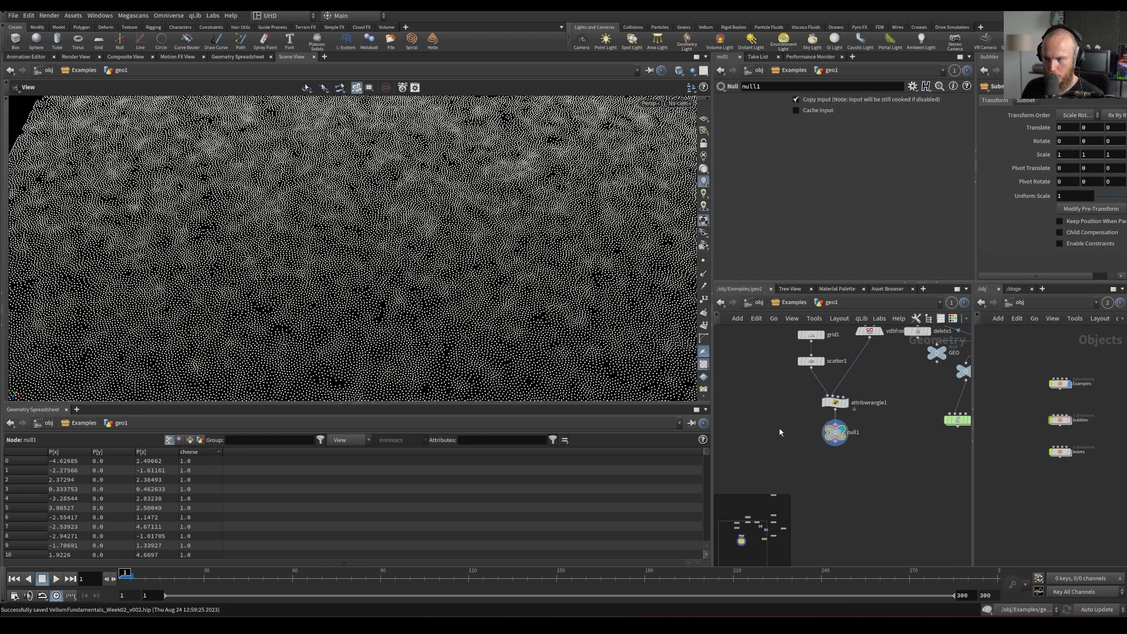
key(ctrl+z)
Replace the wrangle code with the local variable declaration float cheese = 1; and save the scene
middle_drag(869, 415, 868, 459)
click(833, 188)
key(ctrl+a)
text(float cheese =)
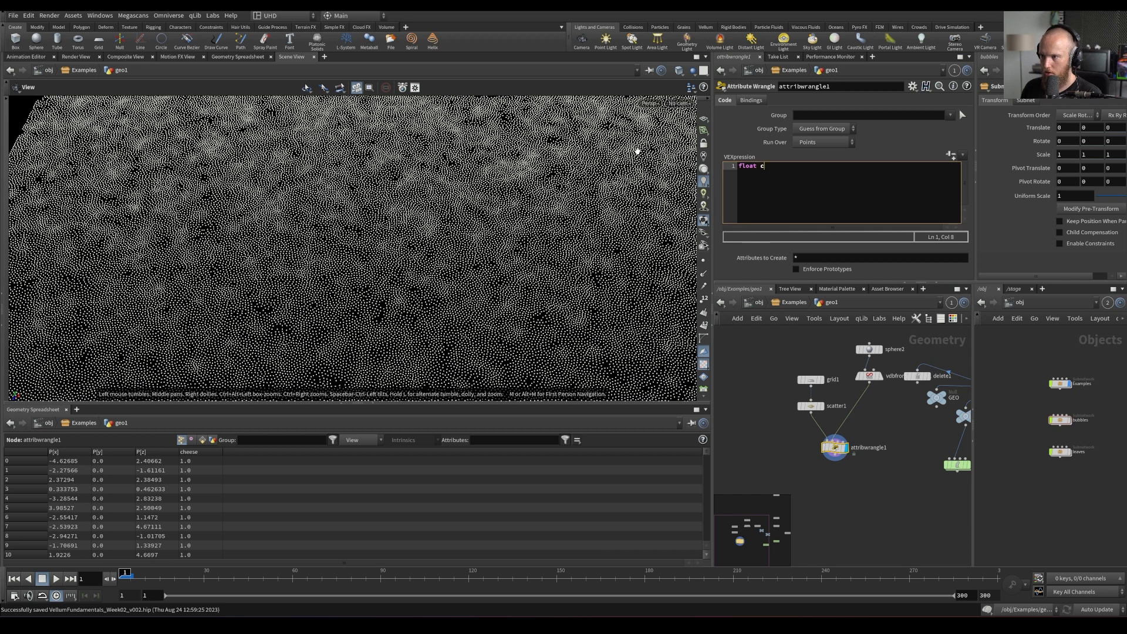
key(ctrl+s)
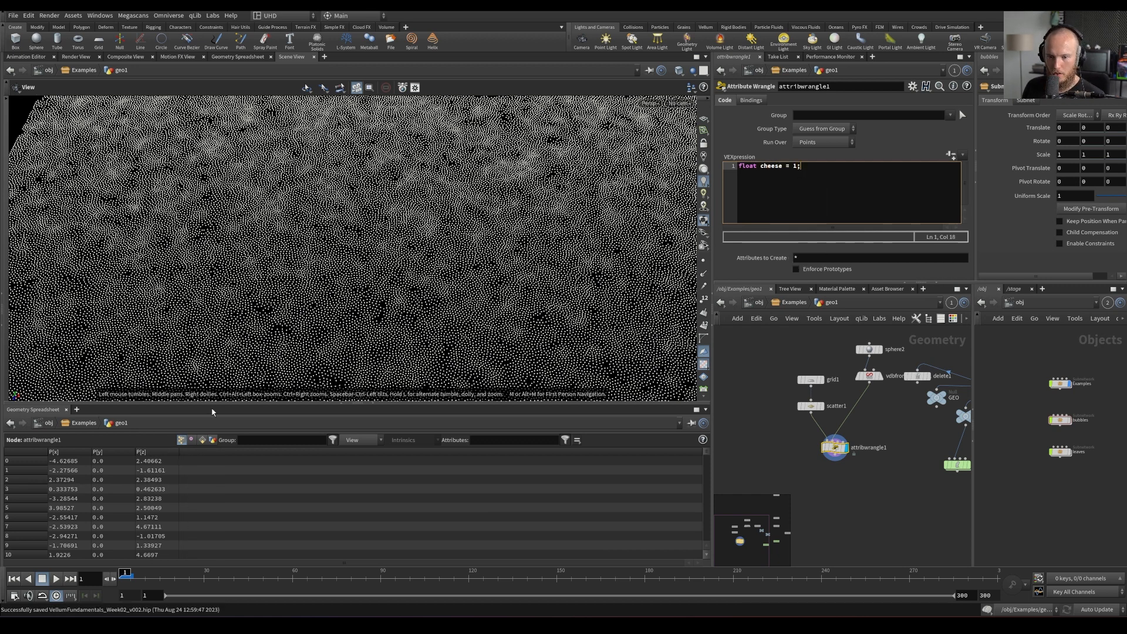
drag(469, 229, 397, 233)
scroll(397, 233, down, 5)
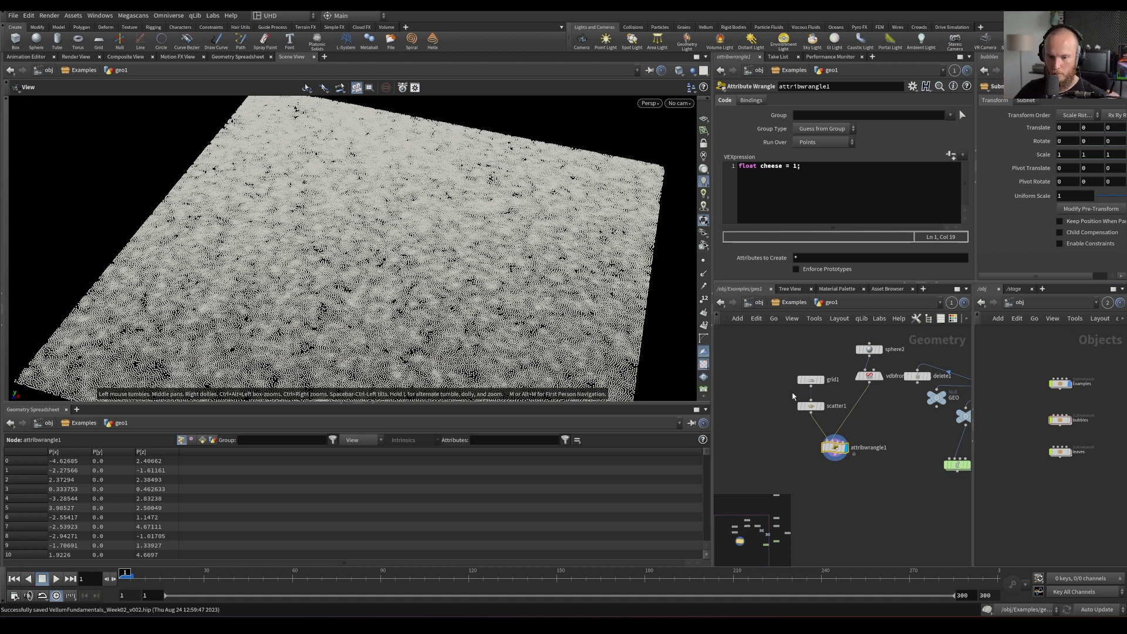
Undo the wrangle code change back to f@cheese = 1;
middle_drag(810, 406, 846, 420)
key(ctrl+z)
key(ctrl+z)
key(ctrl+z)
key(ctrl+z)
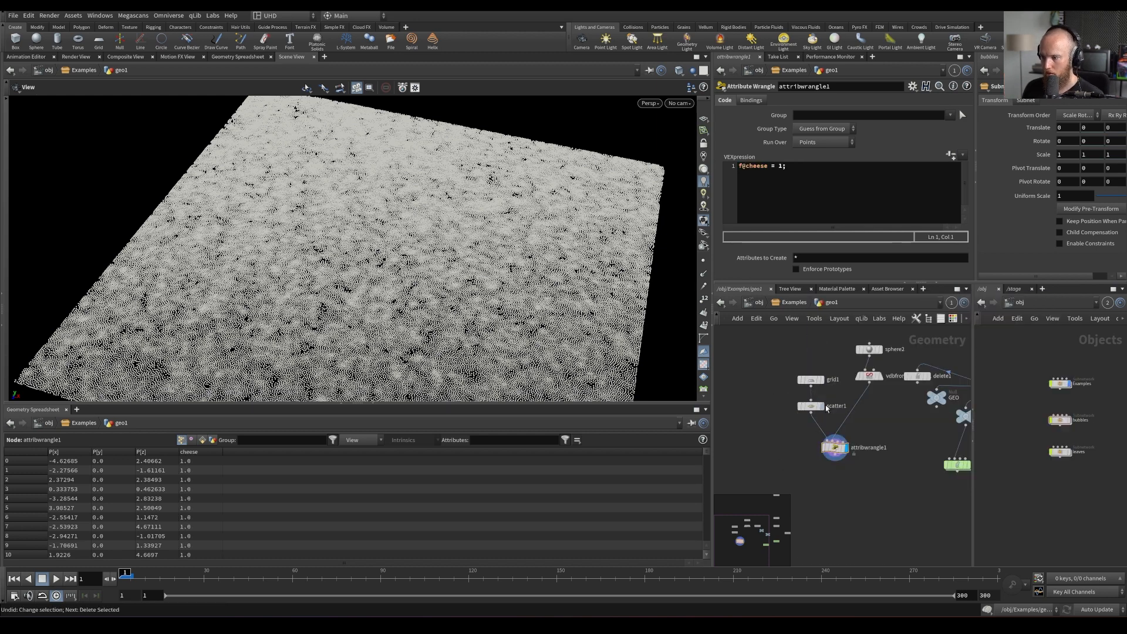
middle_drag(824, 406, 820, 433)
middle_drag(876, 458, 886, 486)
middle_drag(896, 489, 901, 486)
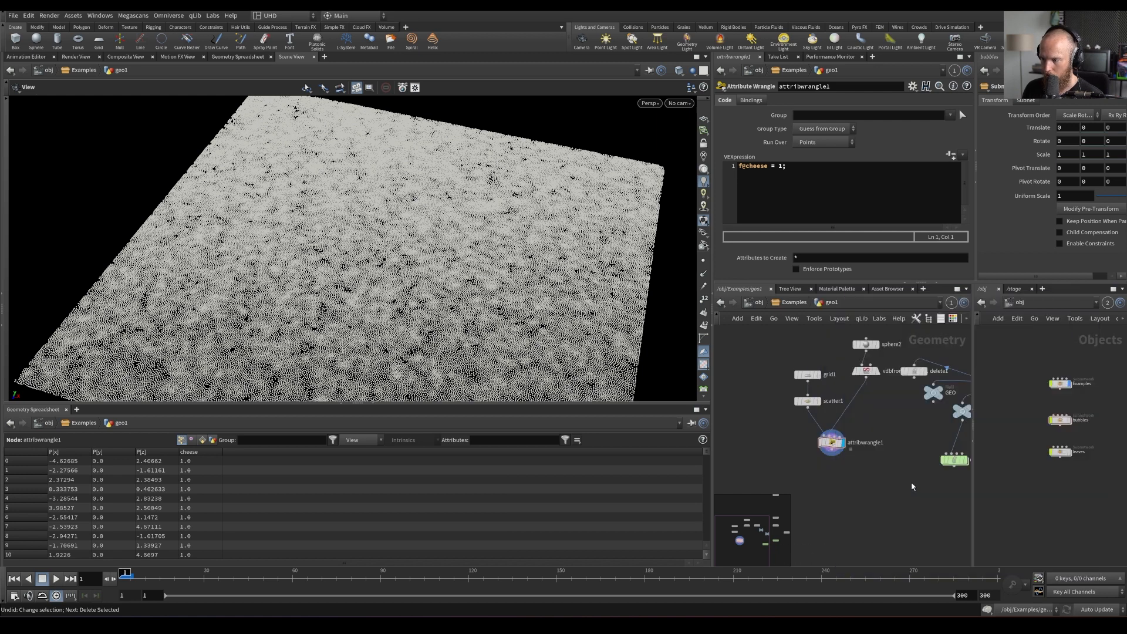
Test the wrangle again with float cheese = 1; instead of the attribute, and clear its code
drag(860, 206, 606, 161)
text(f)
key(BackSpace)
text(loat cheese = 1;)
key(ctrl+s)
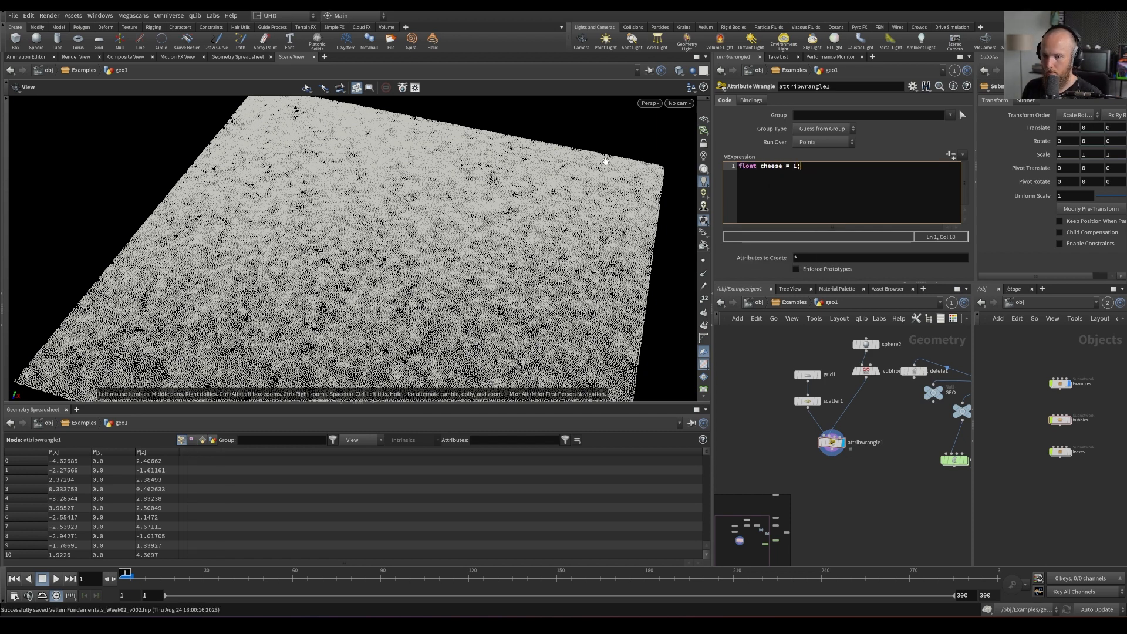
middle_click(833, 450)
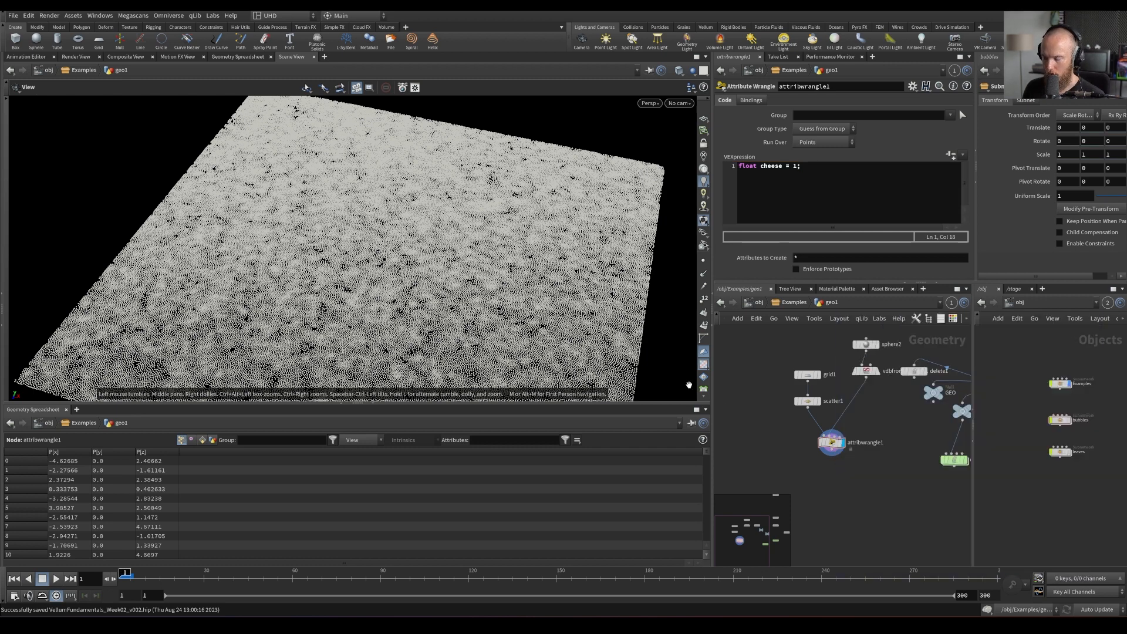
drag(797, 180, 716, 152)
key(BackSpace)
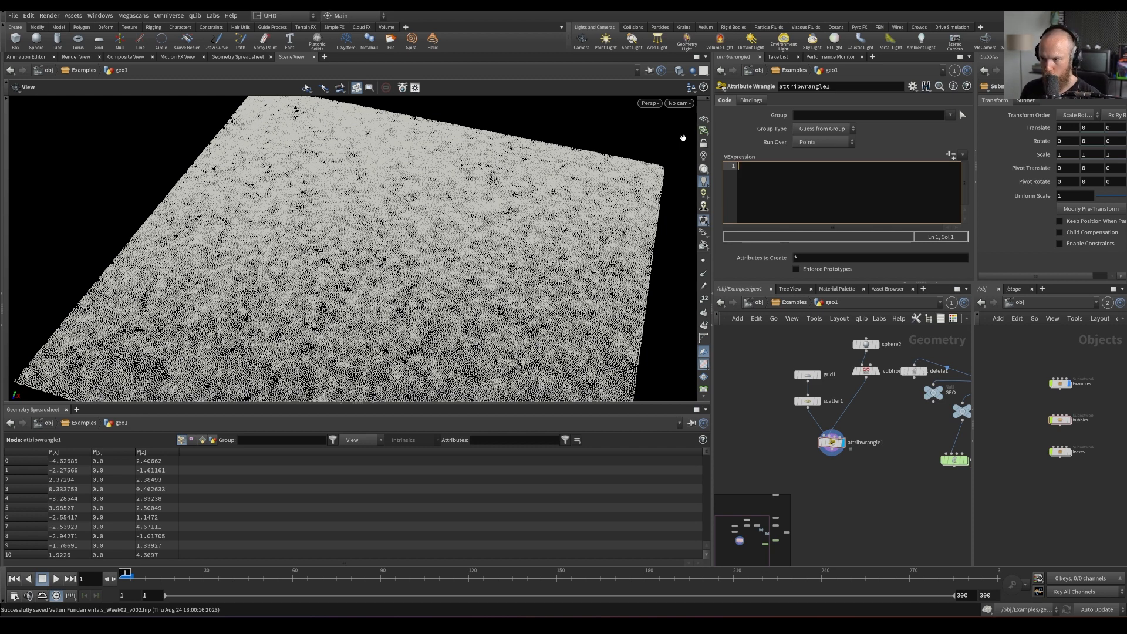
Compare the sphere's VDB with the scattered points by displaying each in turn, and move attribwrangle1 slightly down the network
click(876, 371)
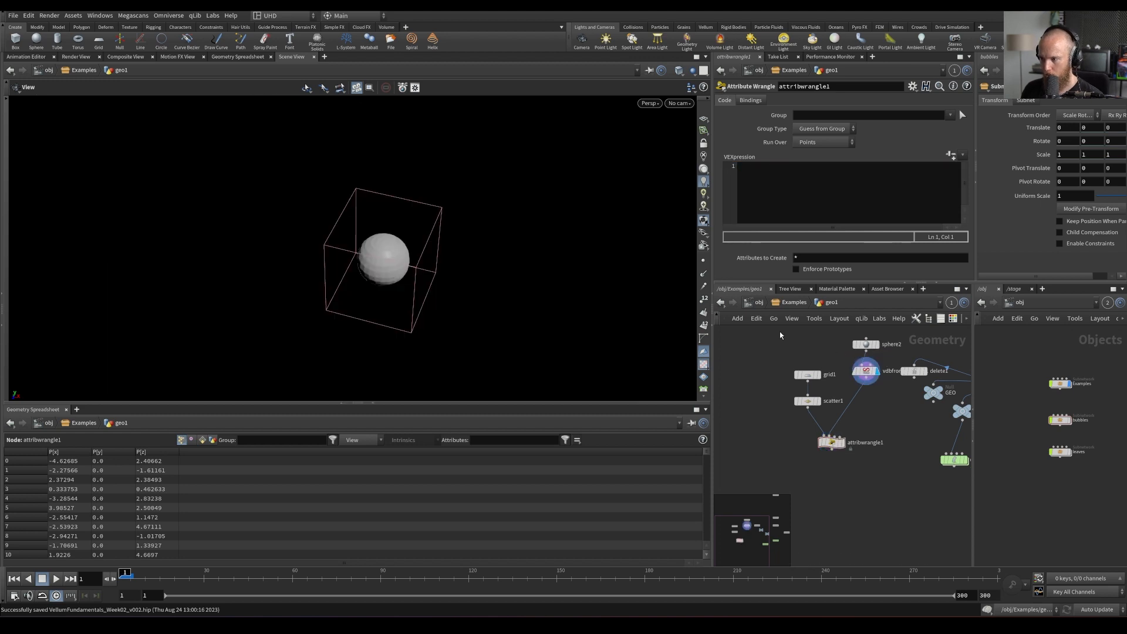
click(842, 442)
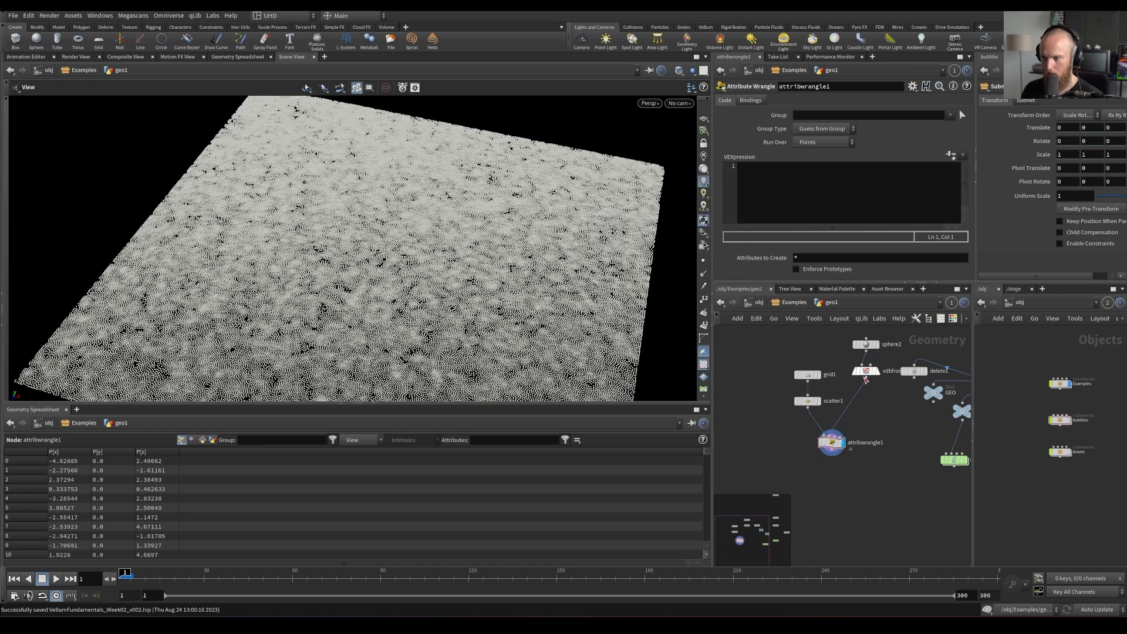
click(876, 371)
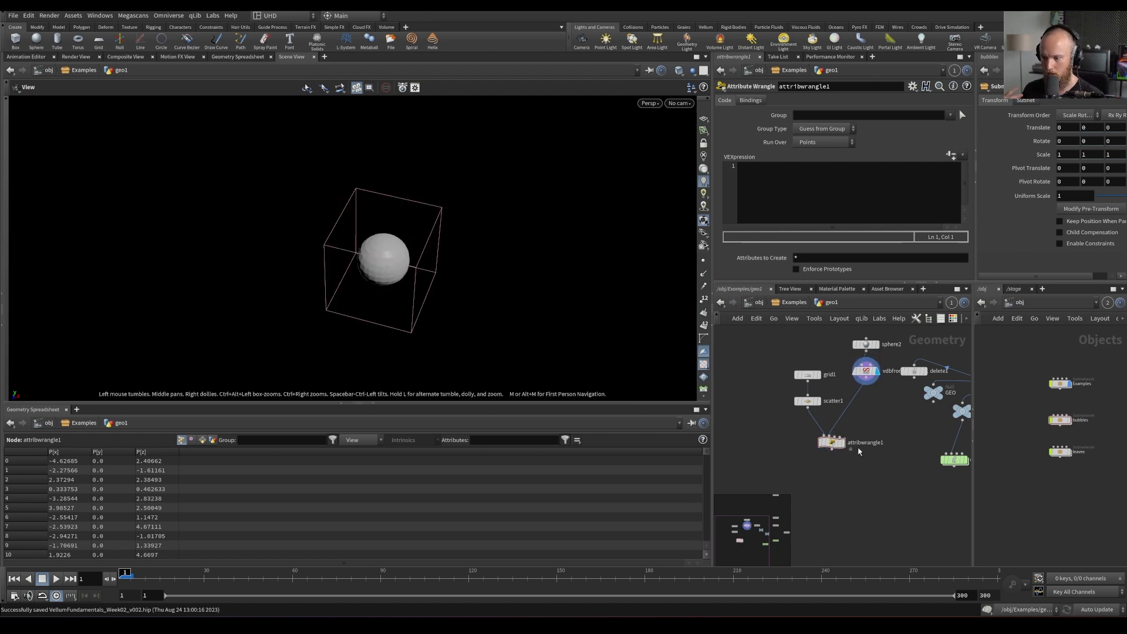
click(843, 442)
drag(829, 442, 826, 459)
Begin the wrangle code with a float variable named sample assigned from the volumesample( function
click(756, 166)
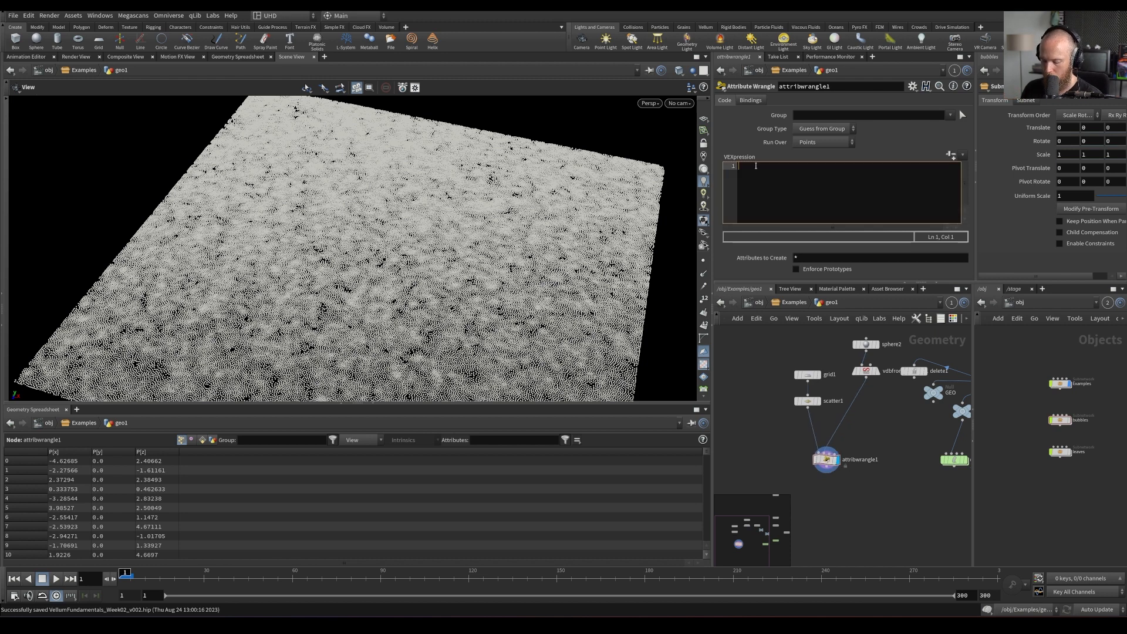
text(fl)
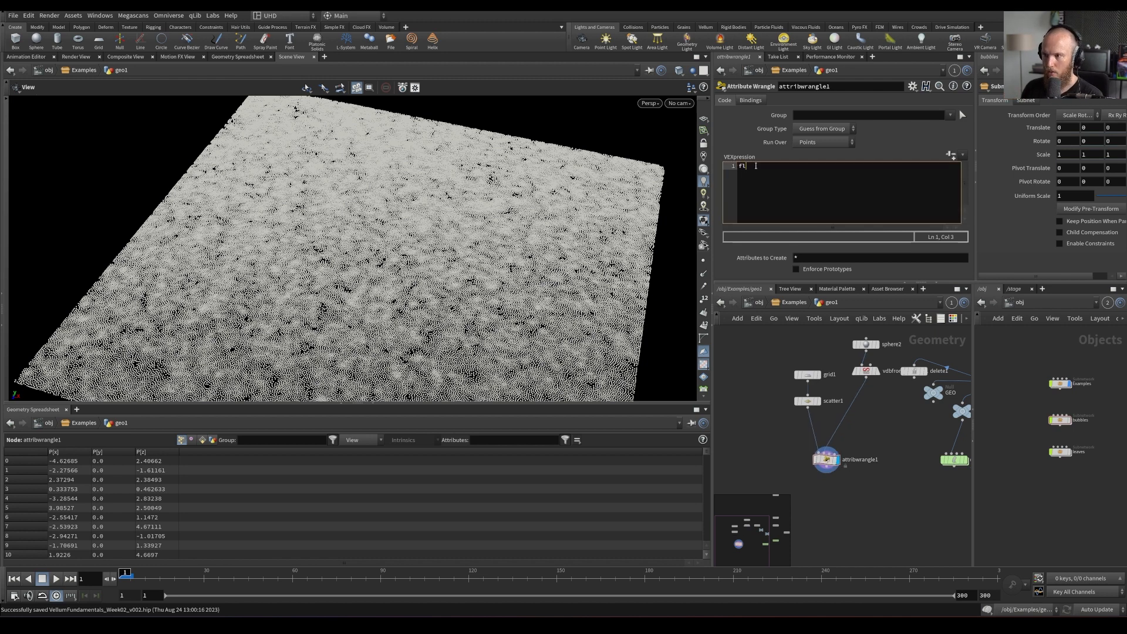
text(oat sample =)
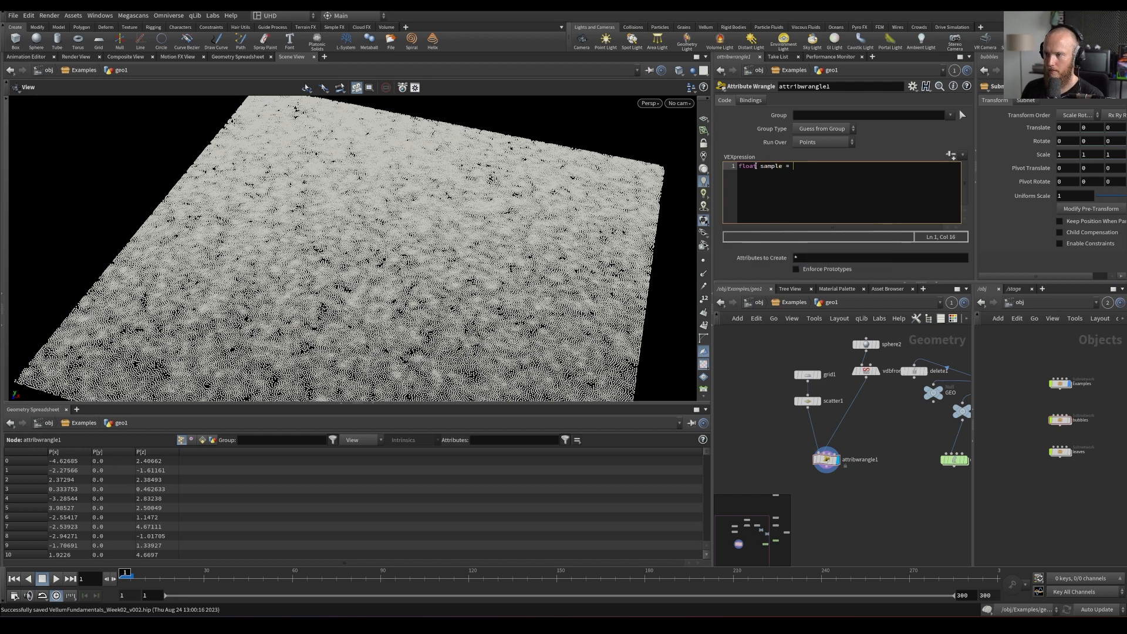
text( volumes)
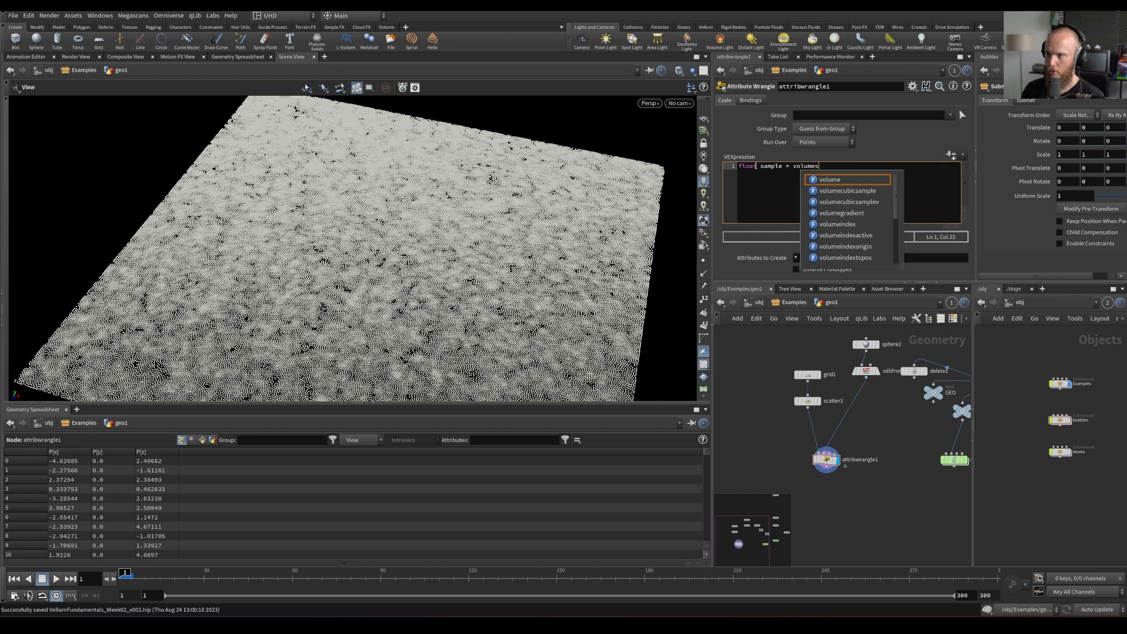
text(am,ppe)
key(BackSpace)
text(le()
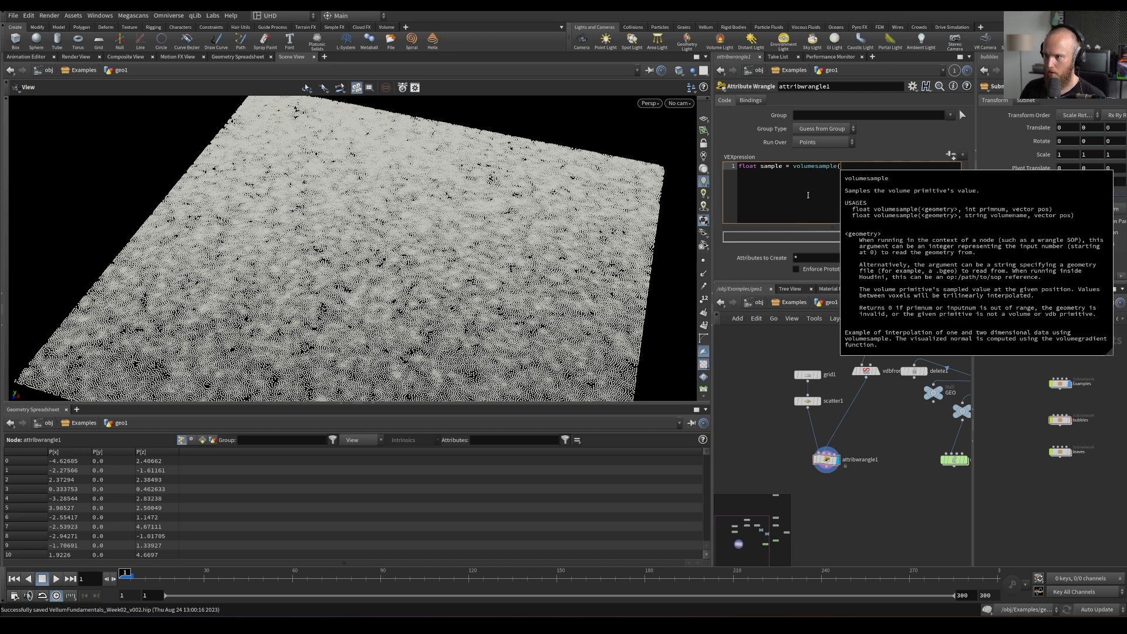
Open the help page for the volumesample VEX function and place it beside the wrangle code
key(F1)
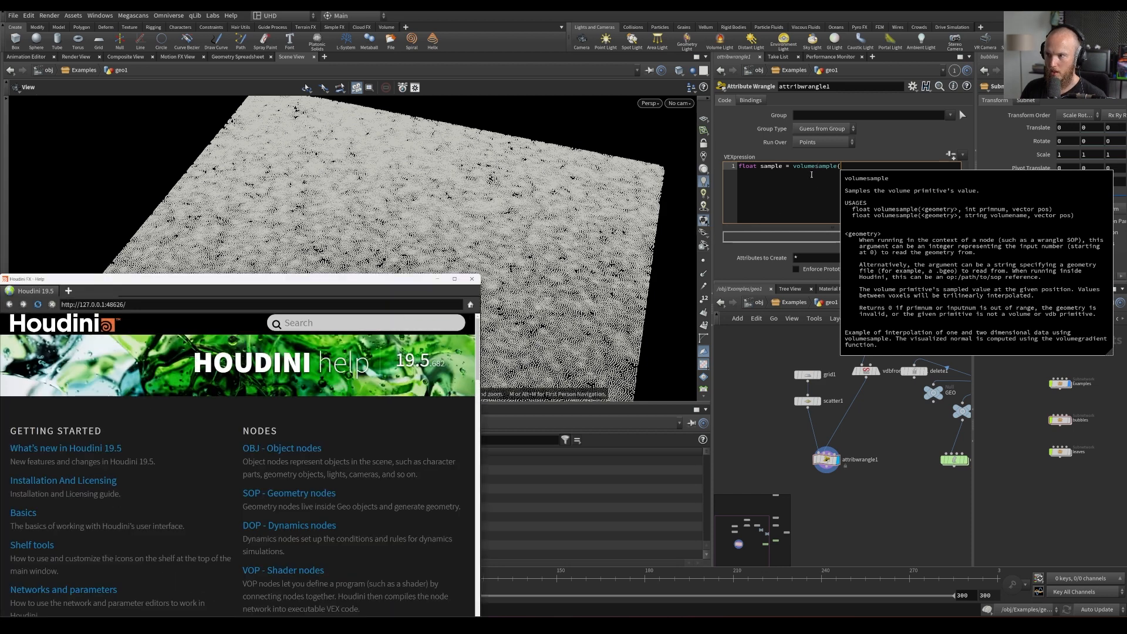
click(811, 167)
drag(205, 279, 355, 157)
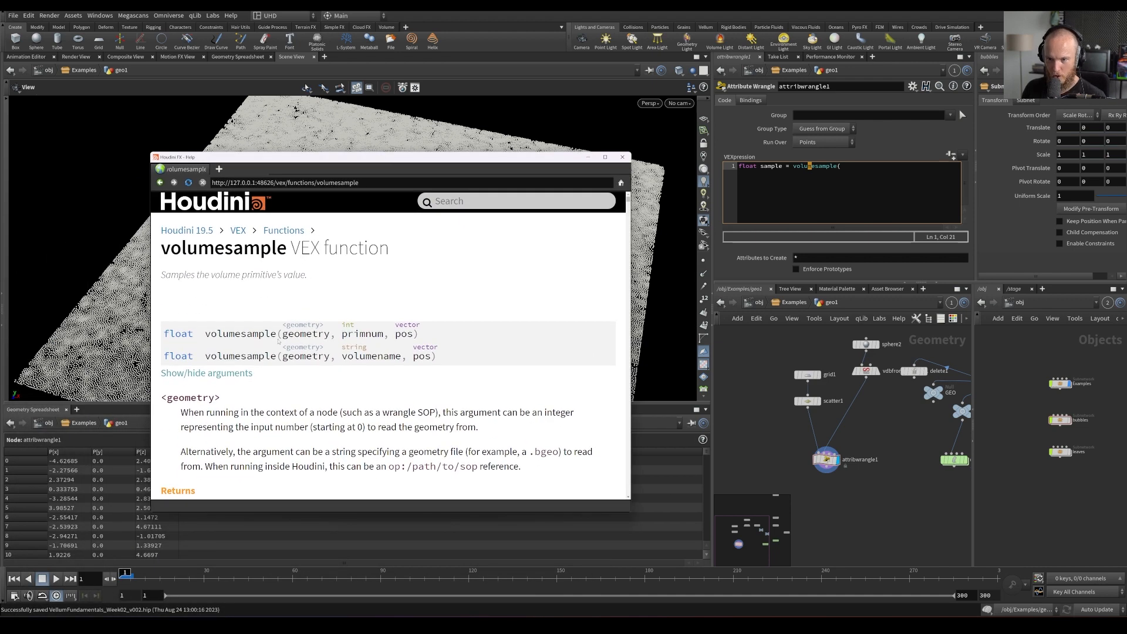
key(alt+Tab)
key(End)
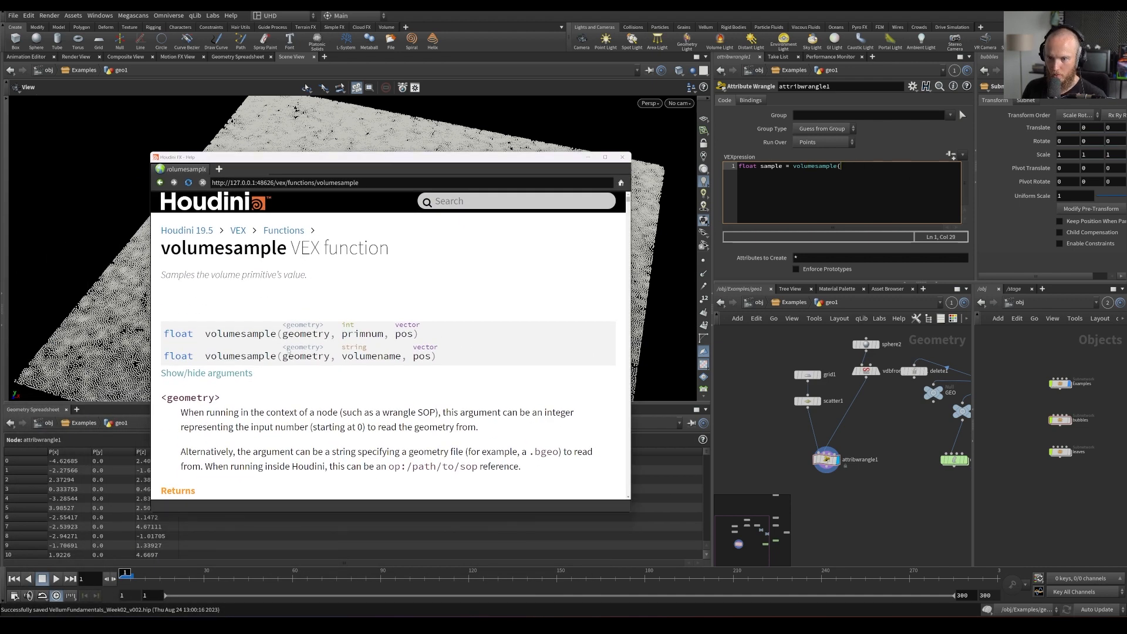
Complete the volumesample call with the arguments 0,"surface",v@P, close the statement with a semicolon and save the scene
text(0,)
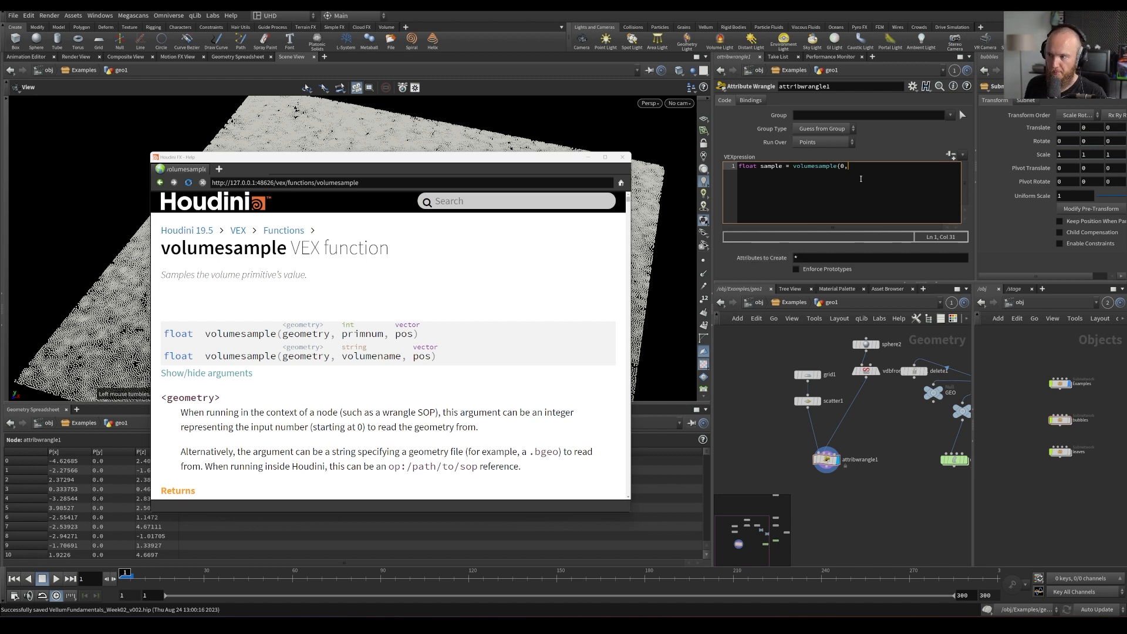
text(surface",)
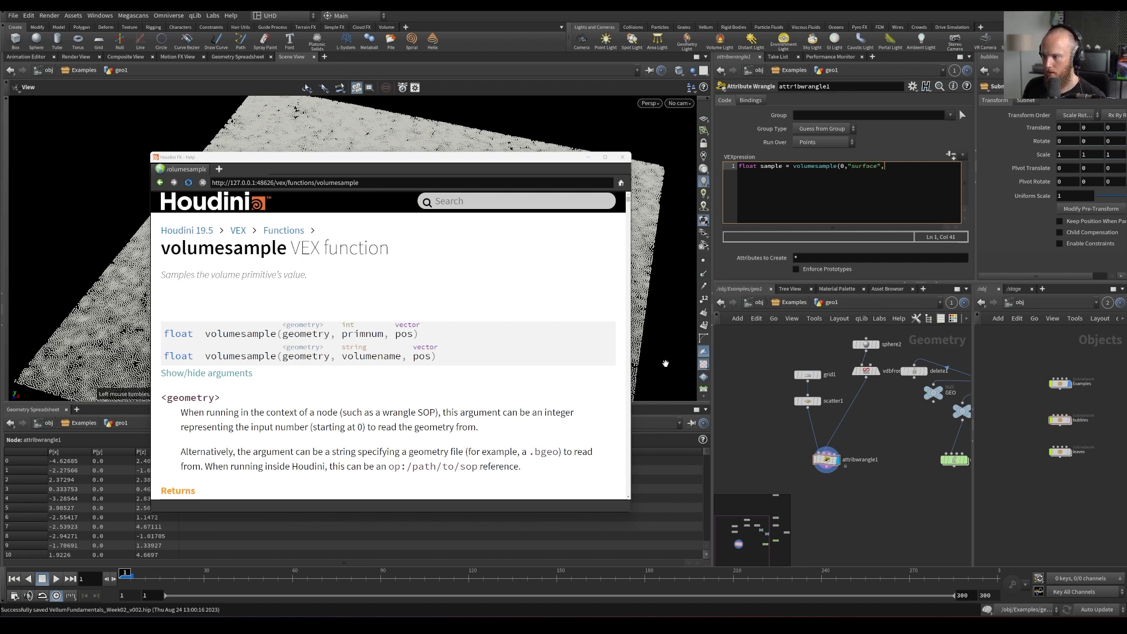
middle_click(866, 370)
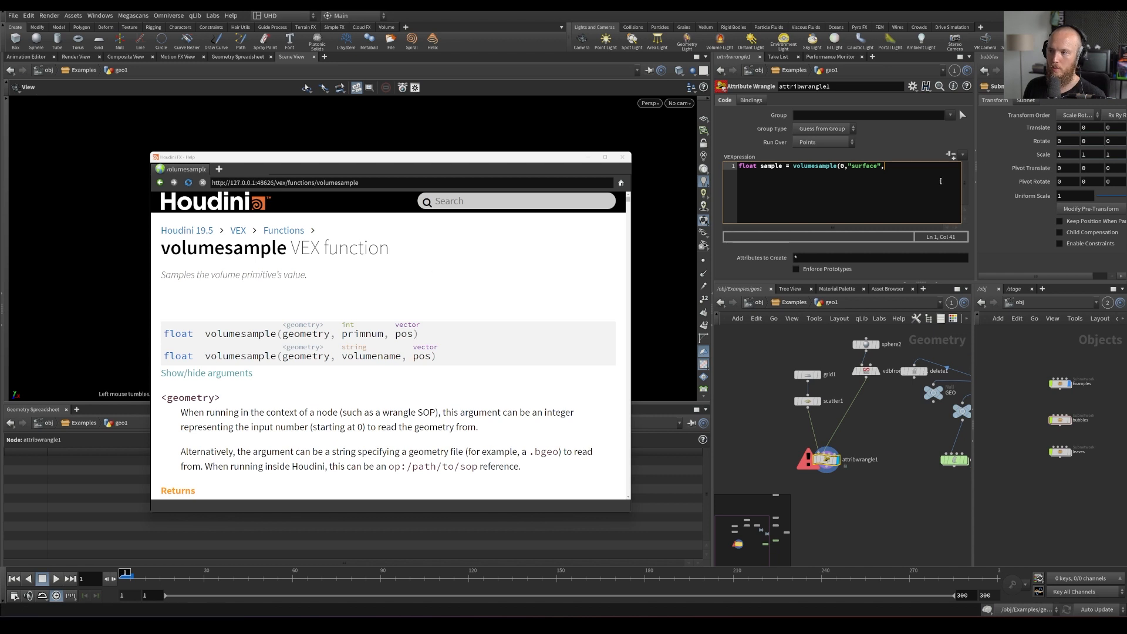
text("")
key(BackSpace)
key(BackSpace)
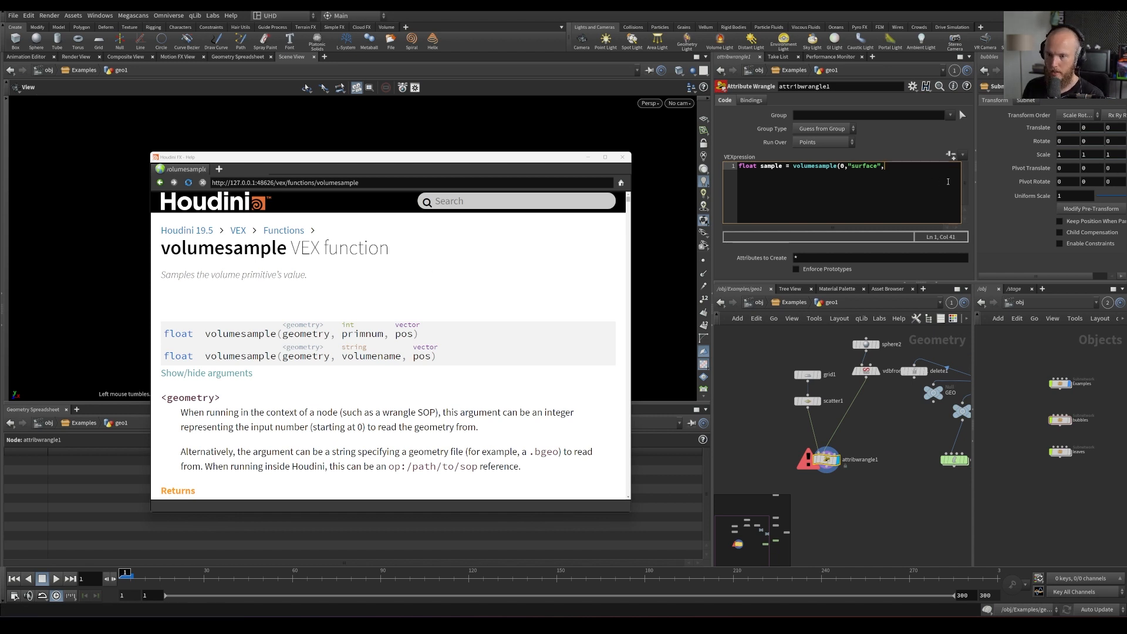
key(BackSpace)
key(BackSpace)
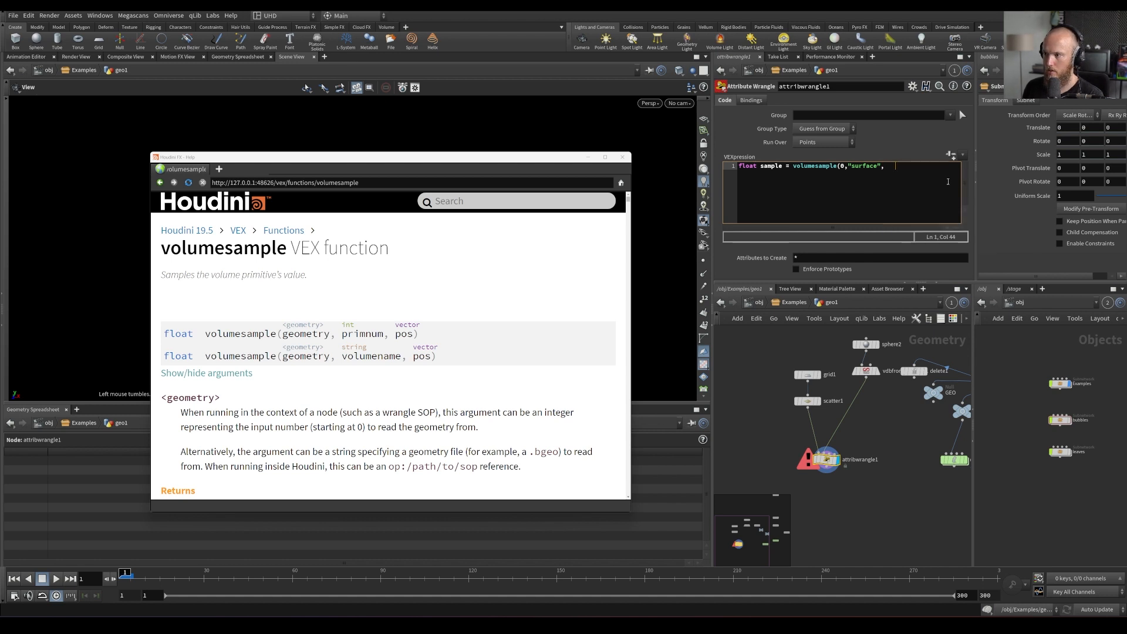
text(v@P);)
key(ctrl+s)
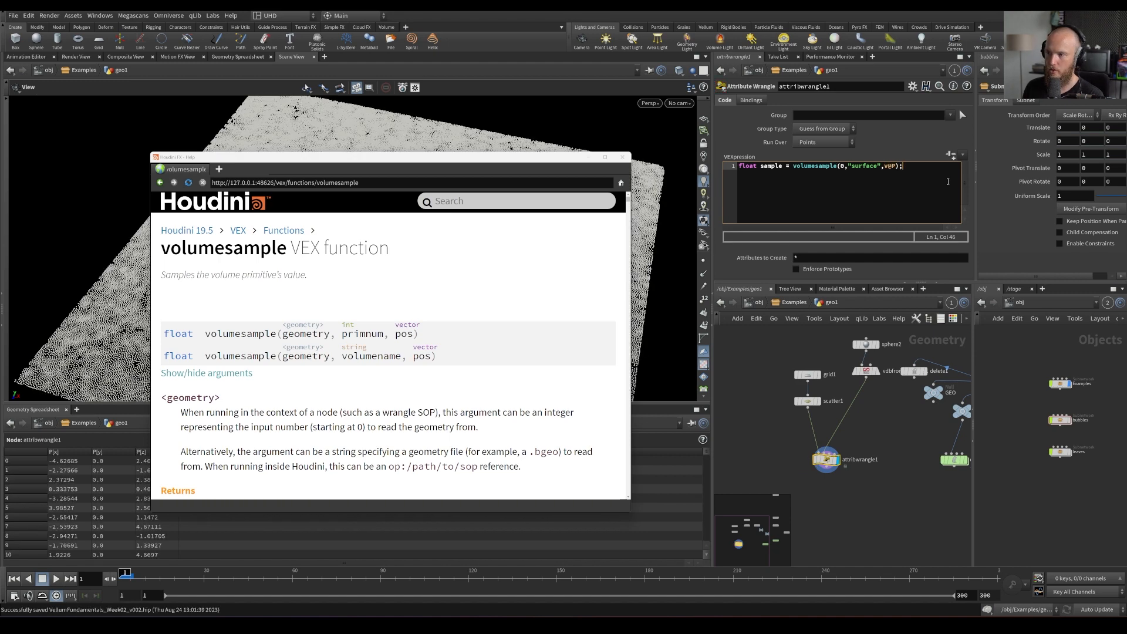
Close the help page, add f@sample = sample; on the third line of the wrangle, save, and sort the points by that attribute
click(623, 157)
key(Return)
key(Return)
text(f@)
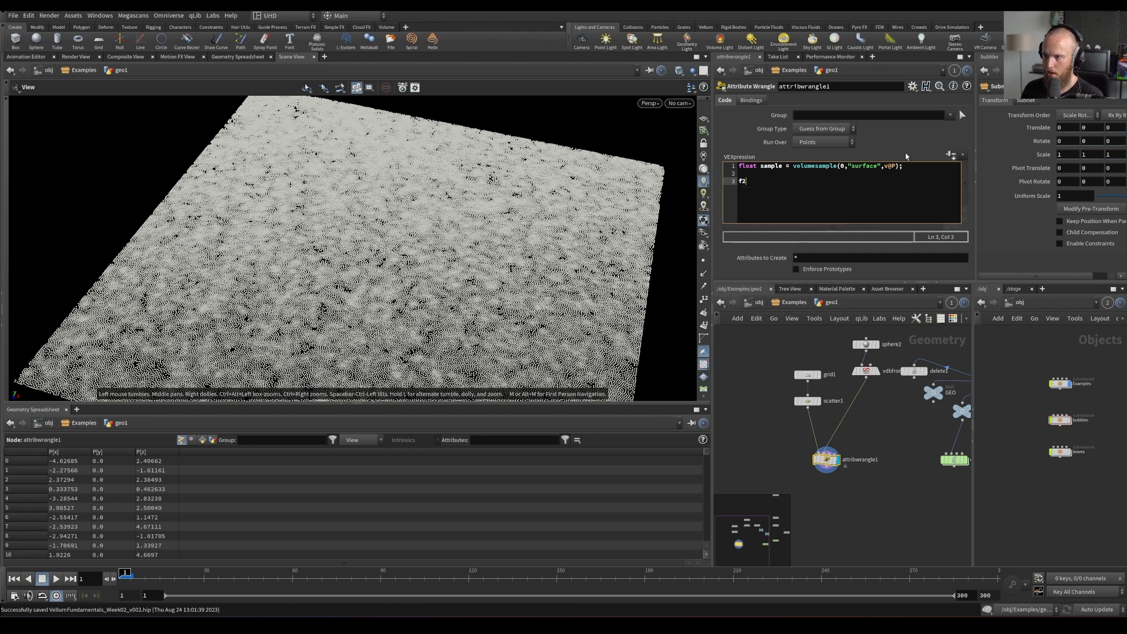
text(samlle )
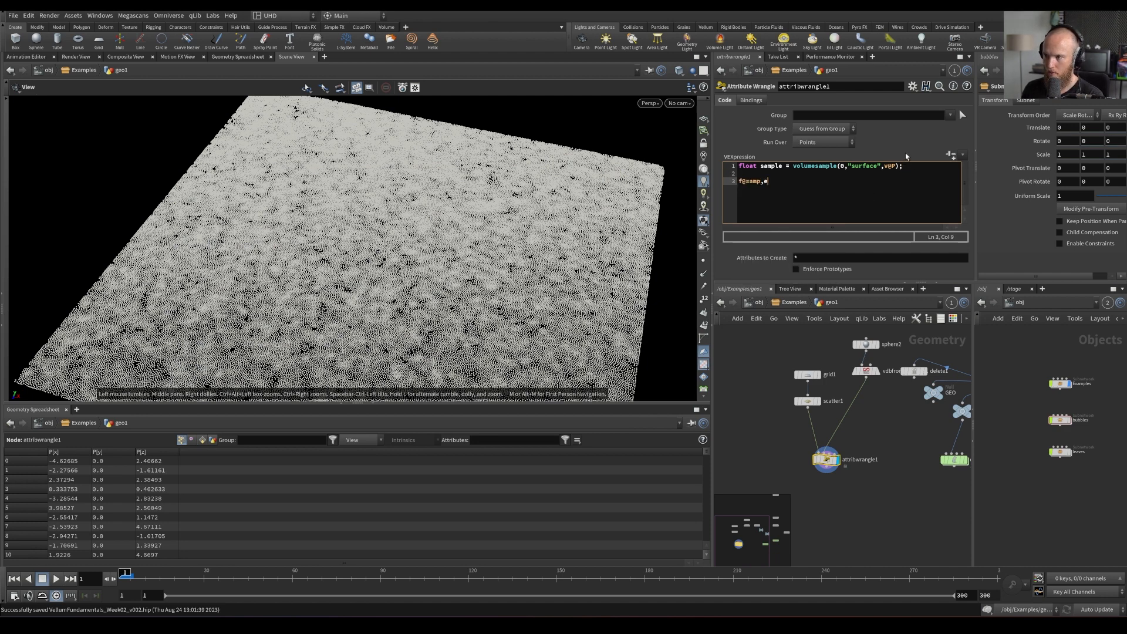
text(= sample;)
key(ctrl+s)
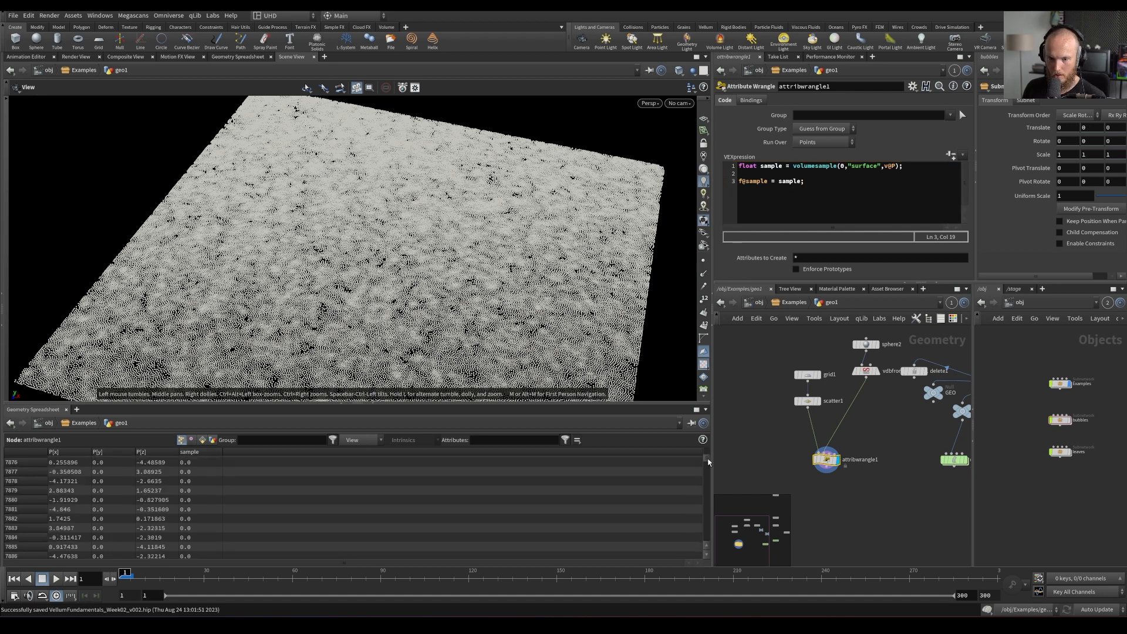
click(207, 452)
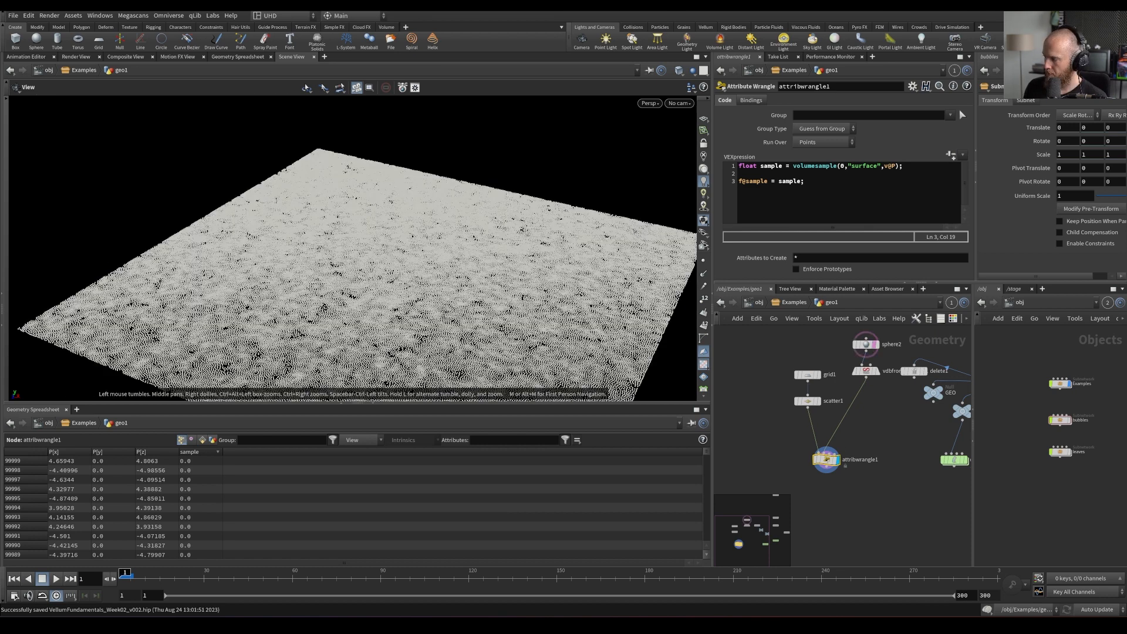
Change the volumesample input number to 1 so it reads the sphere's VDB, and save the scene
click(847, 166)
key(BackSpace)
text(1)
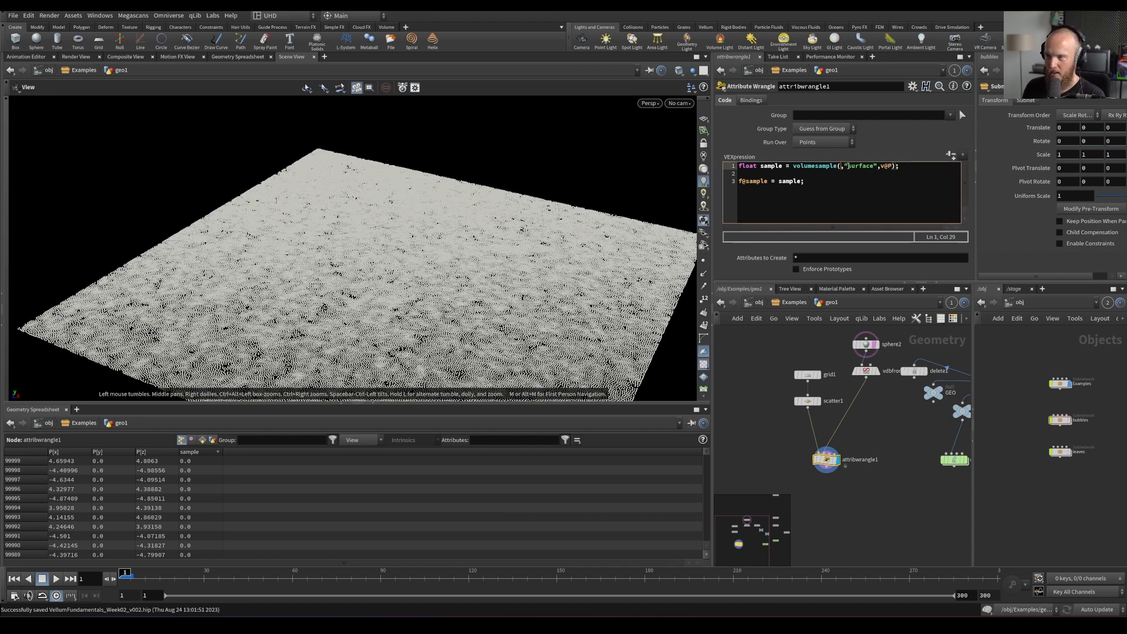
key(ctrl+s)
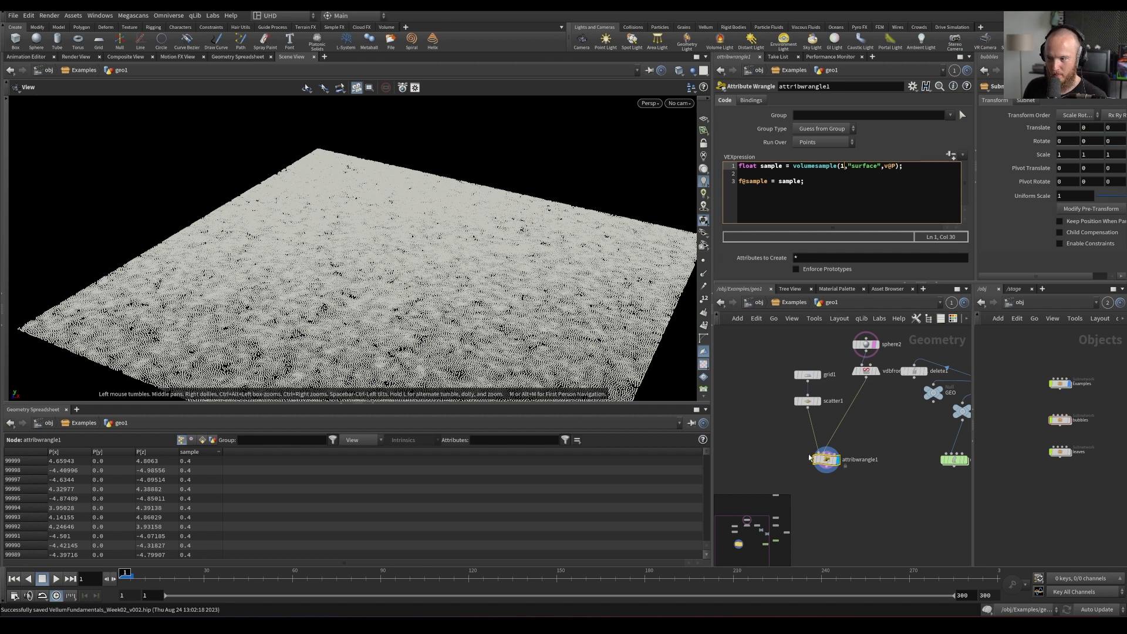
Examine the lowest and highest sample values by sorting the points on the sample attribute in both directions
click(209, 452)
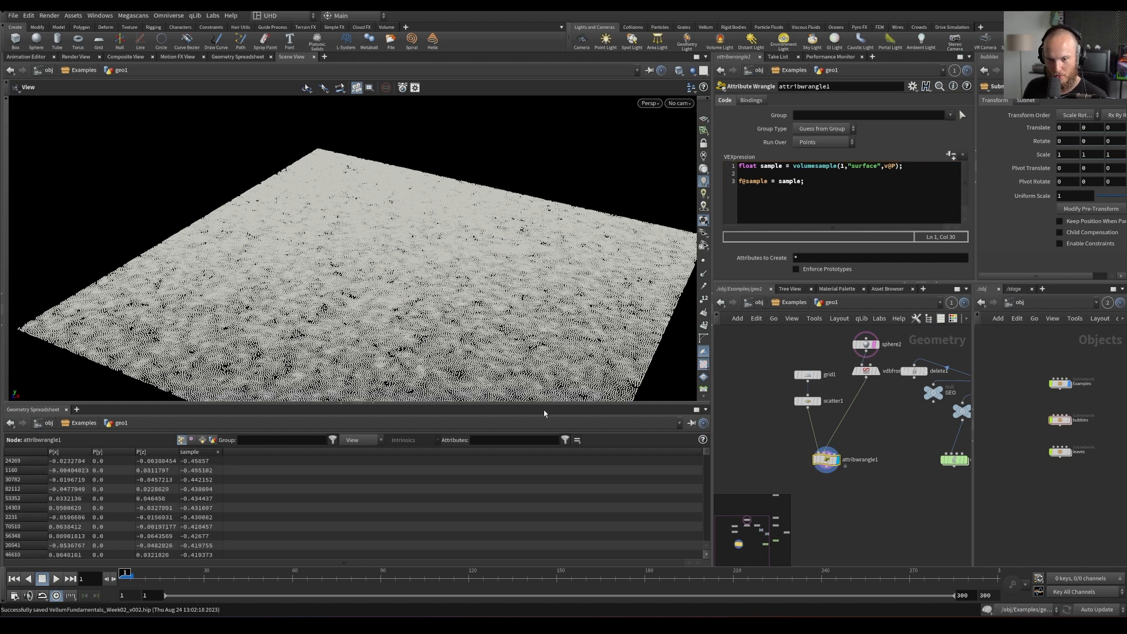
drag(706, 456, 698, 545)
click(202, 453)
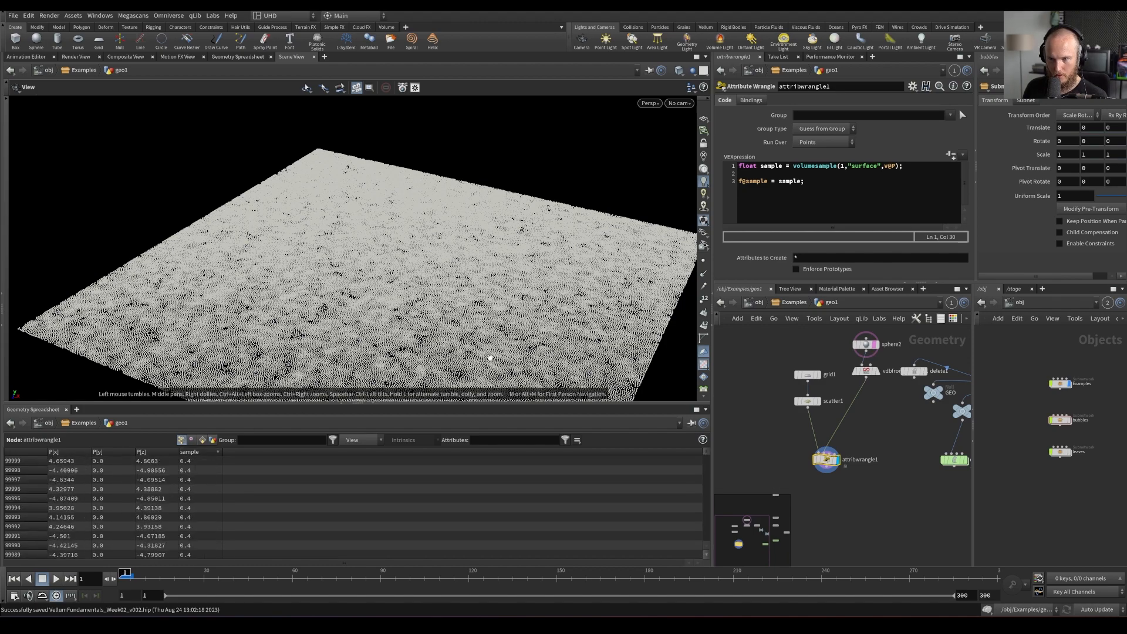
Select the sphere2 node and inspect the scattered points around the sphere's location
click(865, 343)
drag(528, 252, 142, 256)
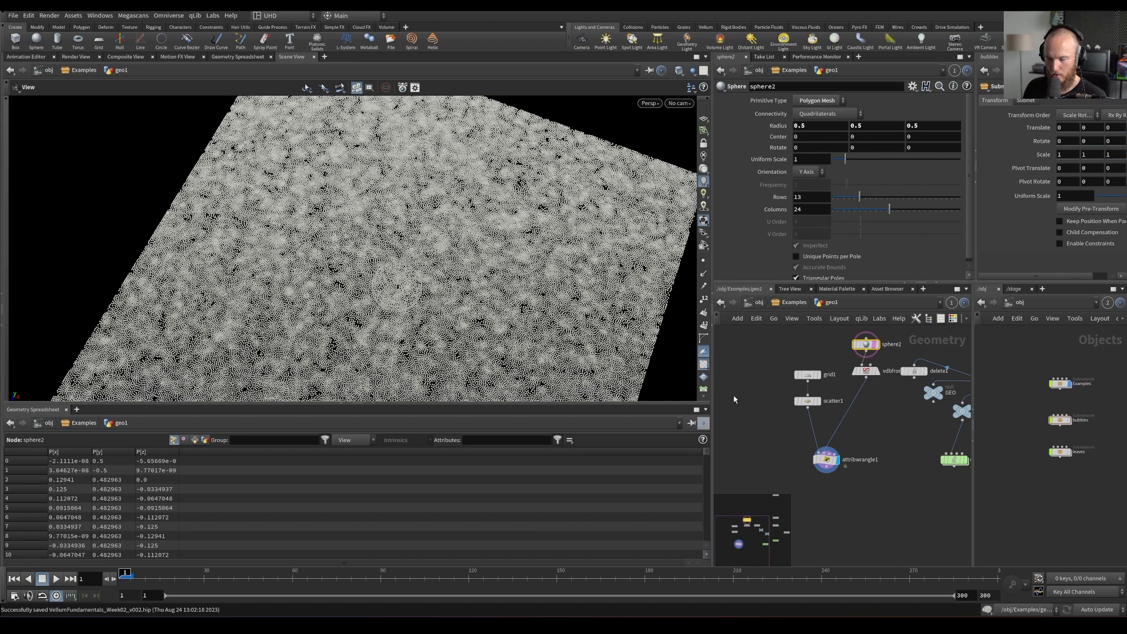
mouse_move(880, 359)
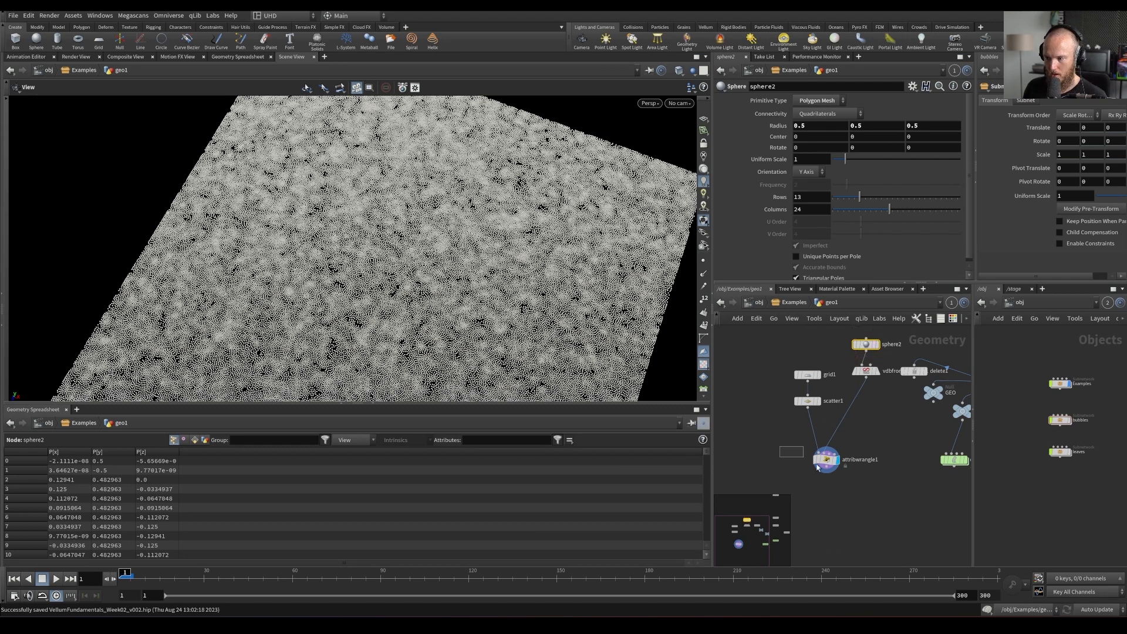
click(826, 459)
drag(817, 183, 727, 184)
key(BackSpace)
text(if ()
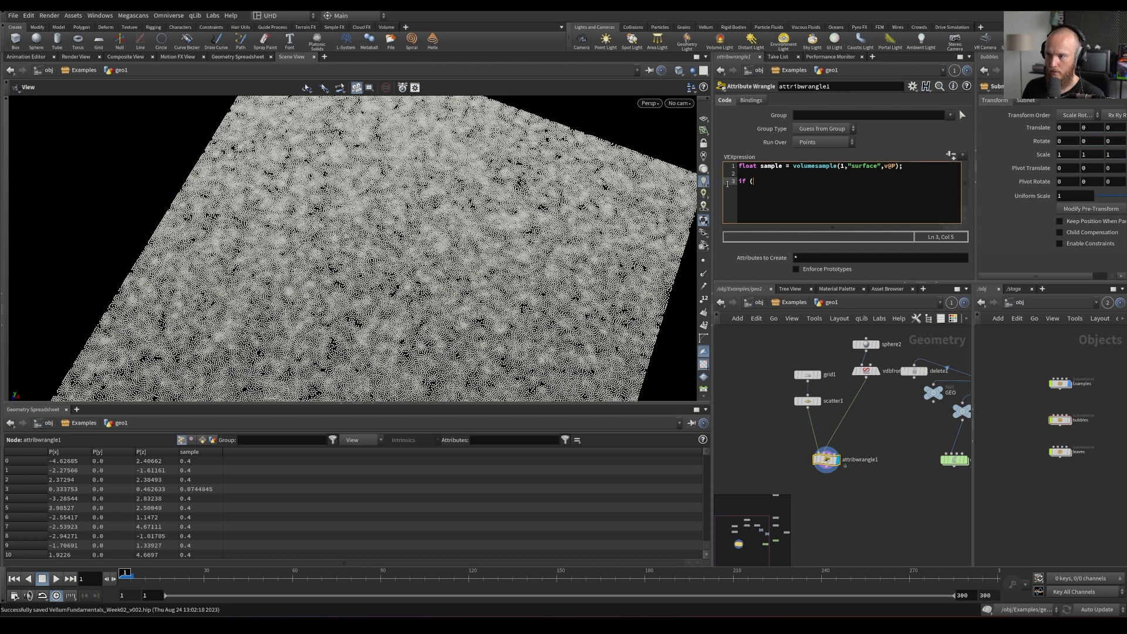
text(sample < 0) re)
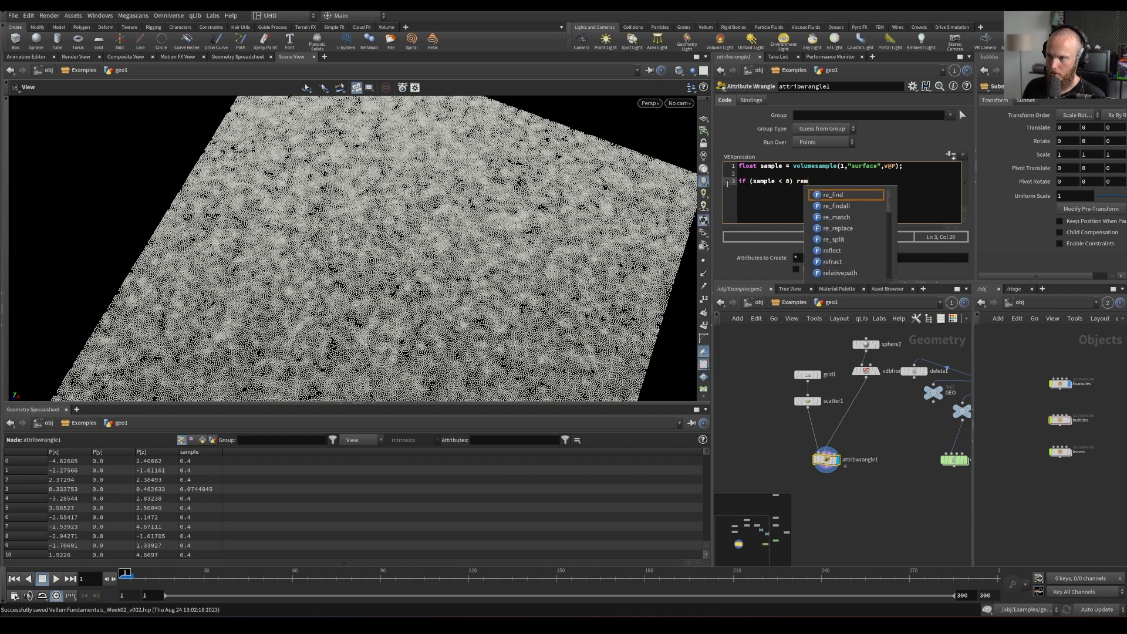
key(BackSpace)
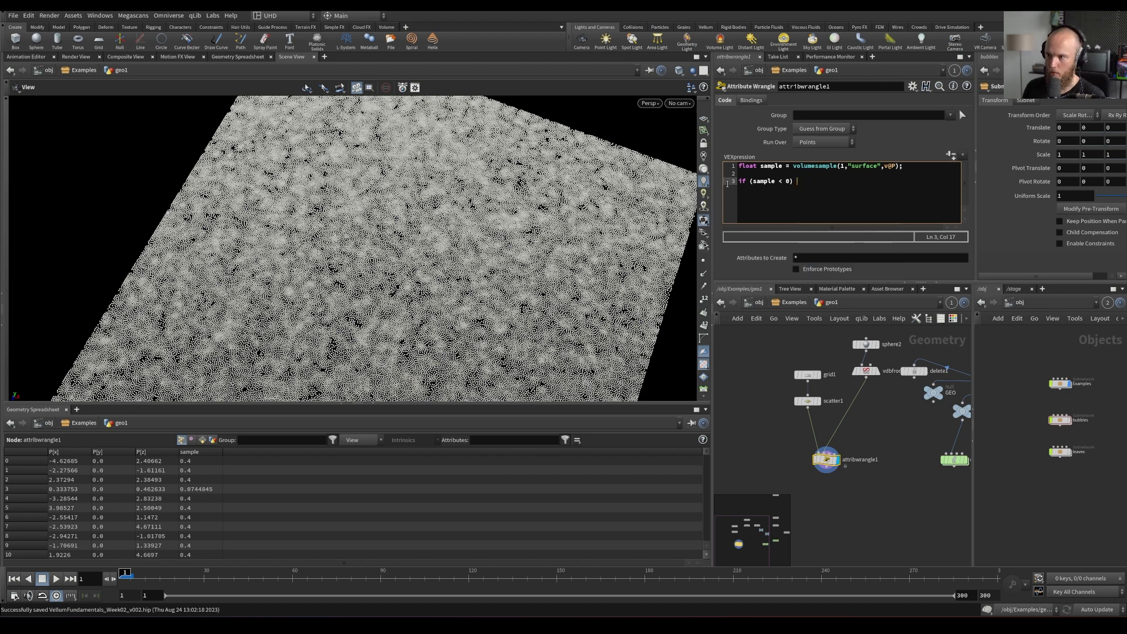
text(@group_cheese = 1;)
key(ctrl+s)
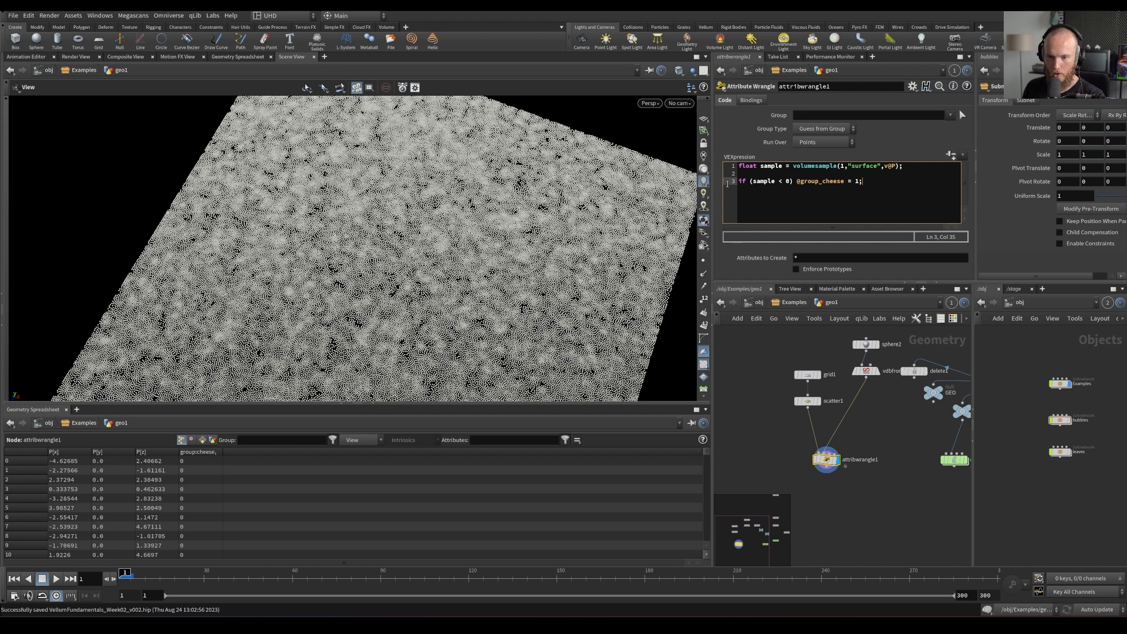
Append a Delete node to the wrangle that deletes the selected group cheese, with Points as the entity
key(Tab)
text(delete)
key(Return)
click(951, 101)
click(960, 111)
click(816, 127)
click(818, 139)
click(830, 115)
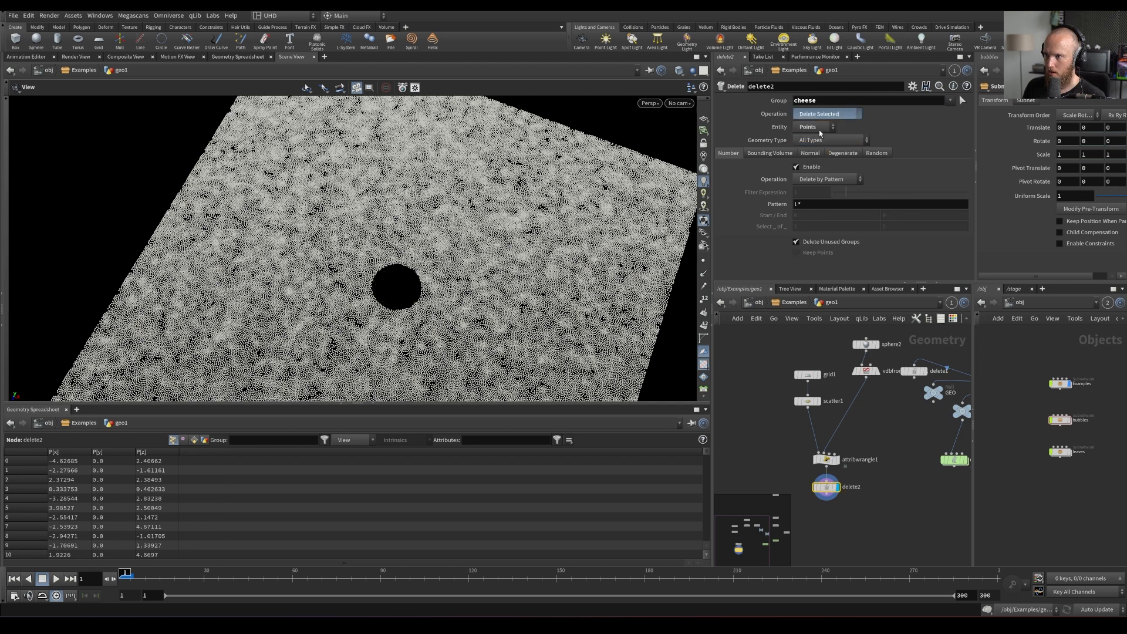
click(825, 136)
click(820, 114)
click(825, 125)
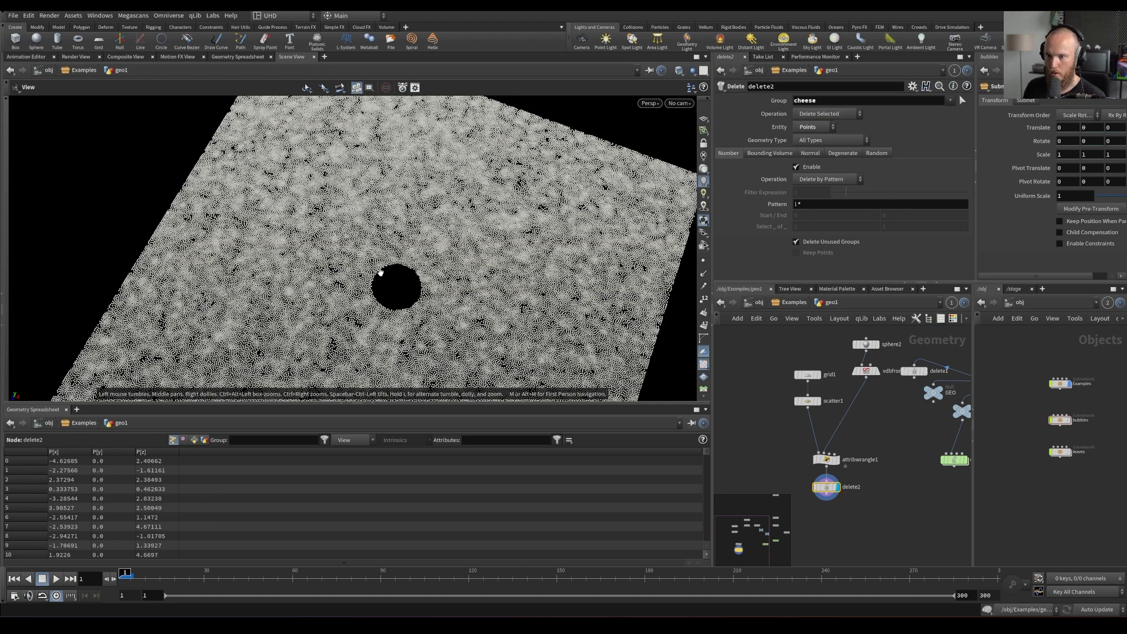
click(825, 459)
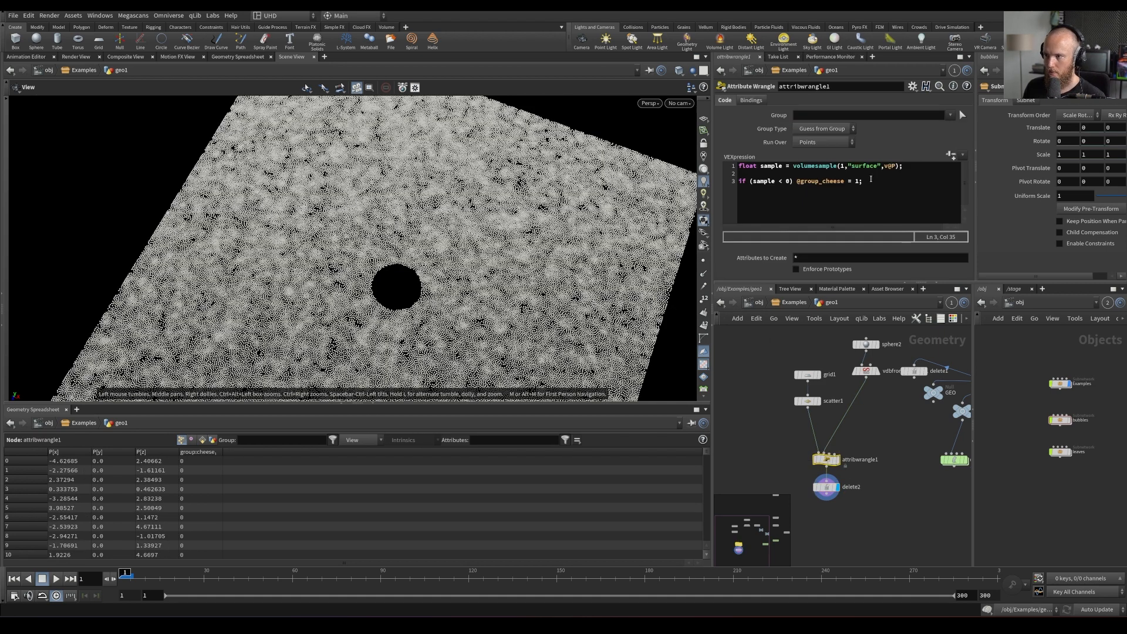
drag(871, 182, 797, 182)
key(BackSpace)
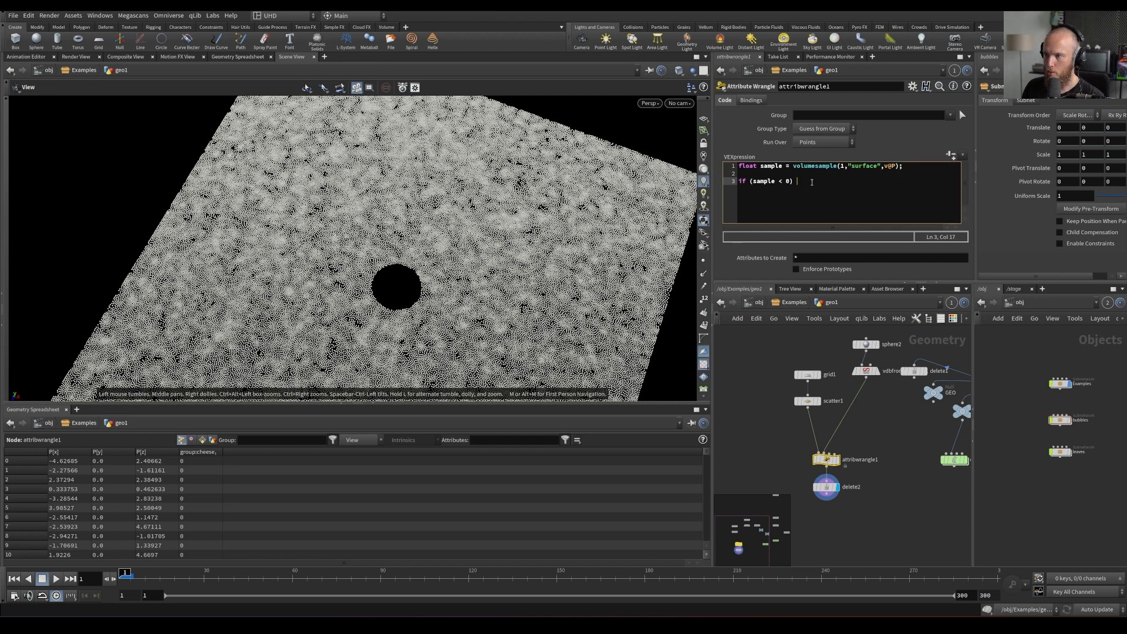
text(removepoint(0)
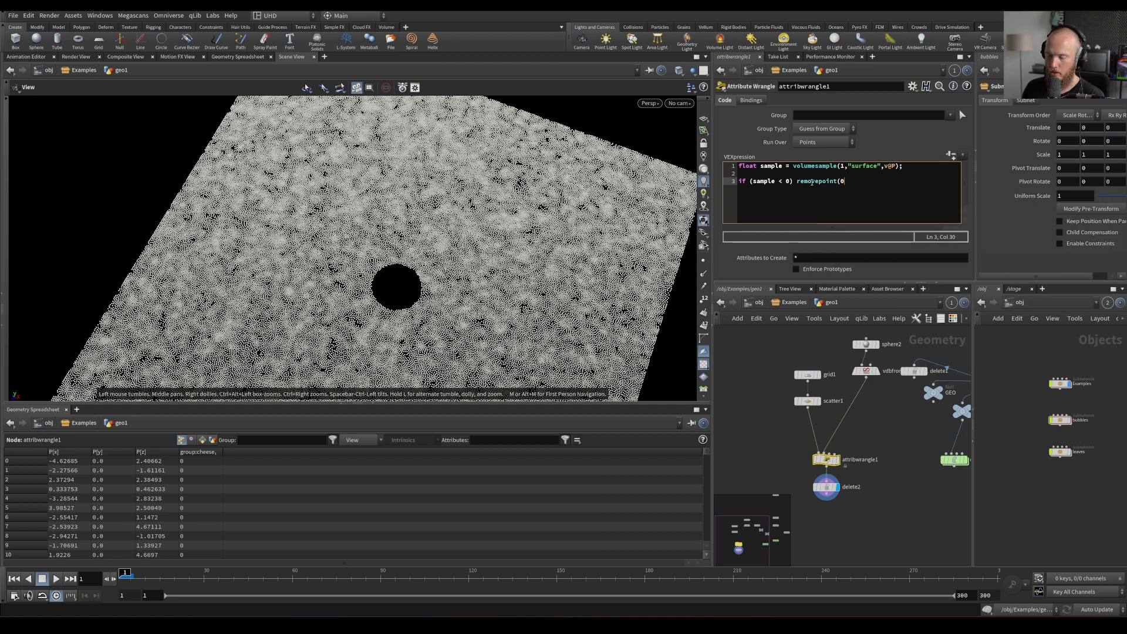
text(,@ptnum);)
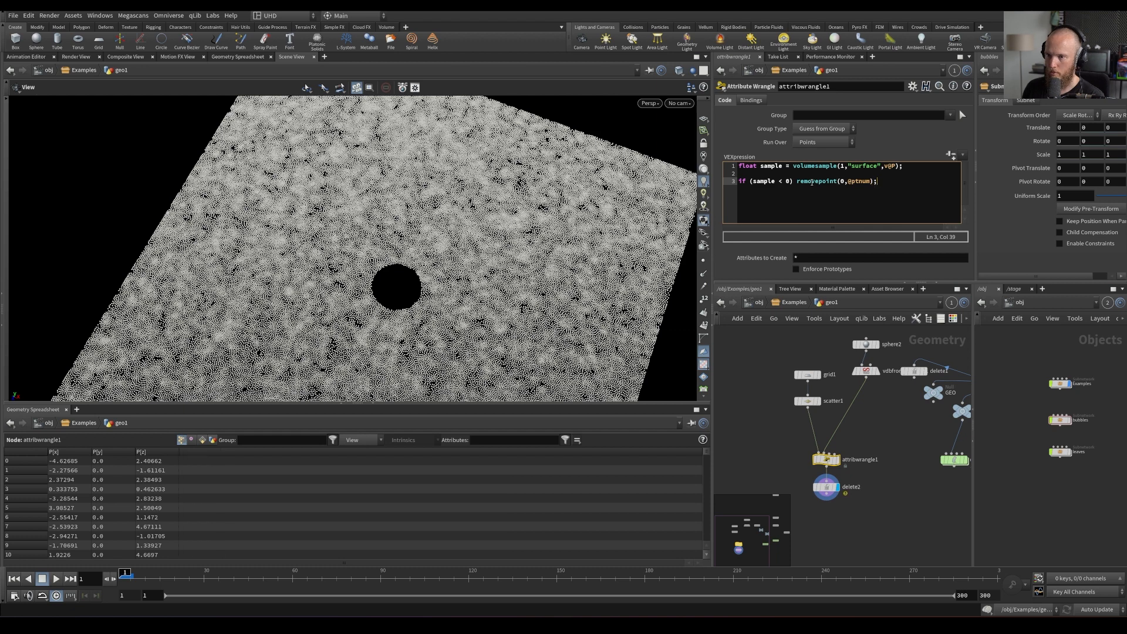
Display attribwrangle1, remove the delete2 node below it and save the scene
click(836, 459)
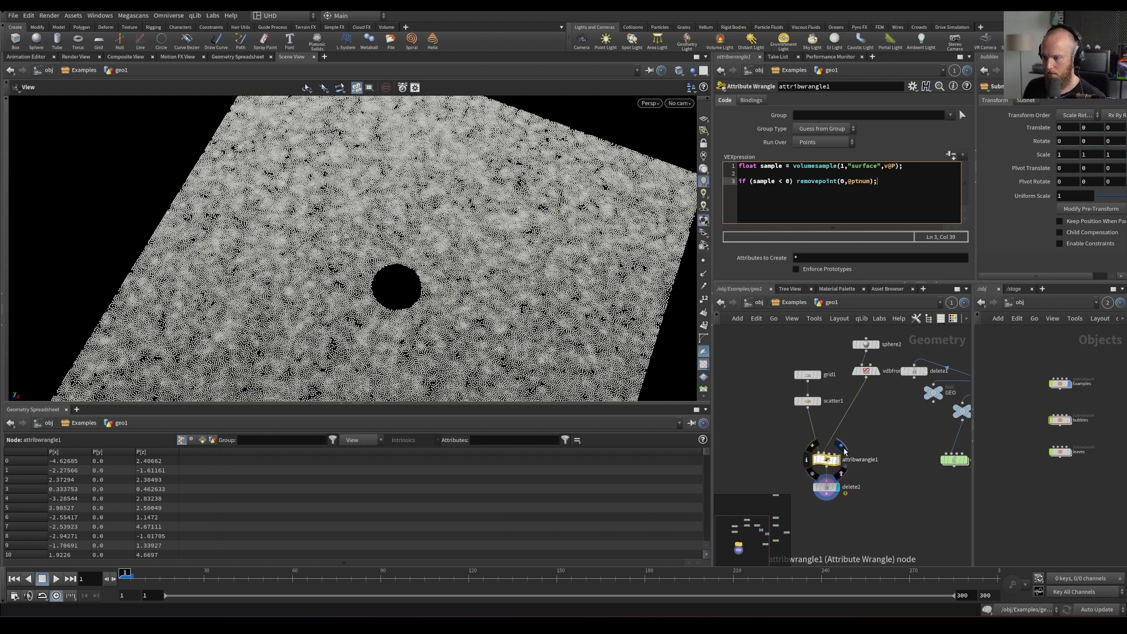
drag(805, 484, 840, 495)
key(Delete)
key(ctrl+s)
Insert the line float d = chf('remove'); below the volumesample line in the wrangle code
click(932, 170)
key(Return)
text(float )
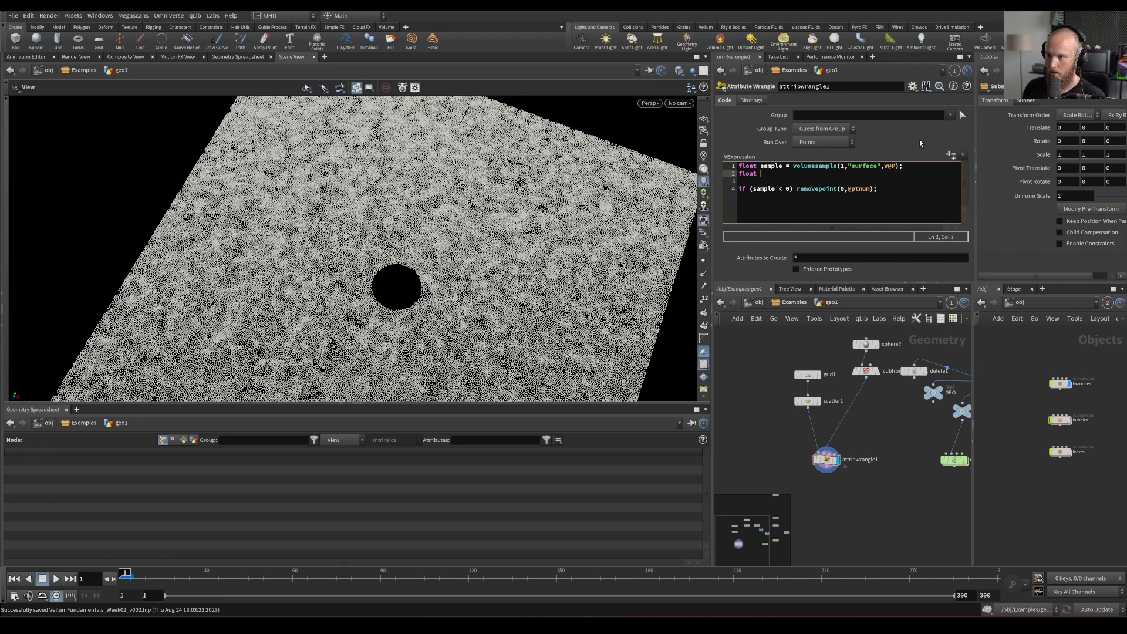
text(r)
key(BackSpace)
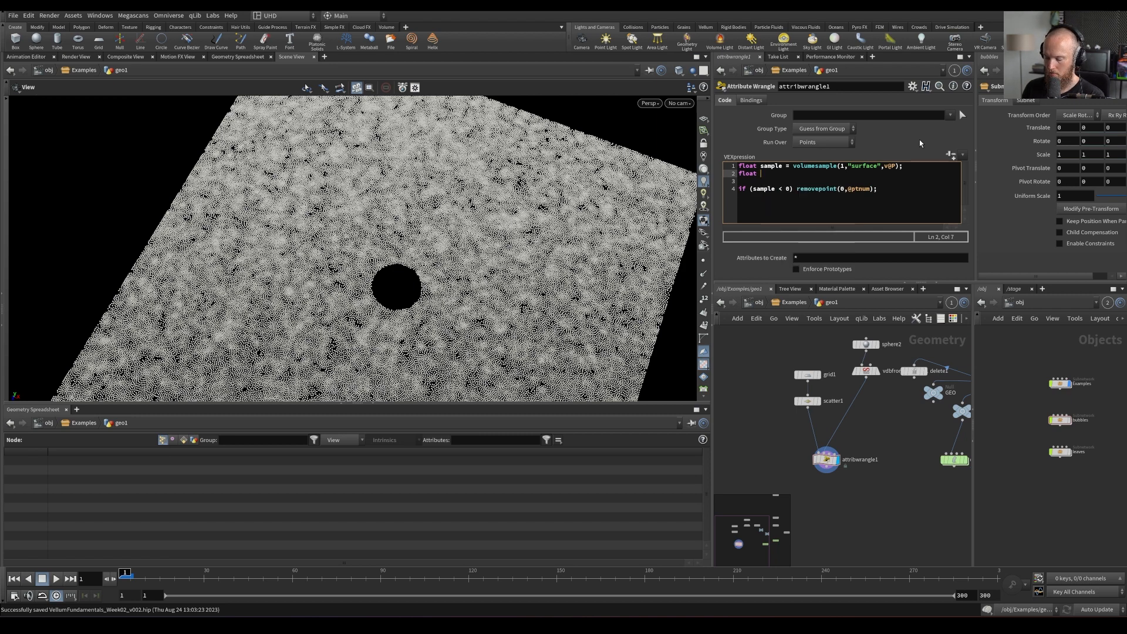
text(range =)
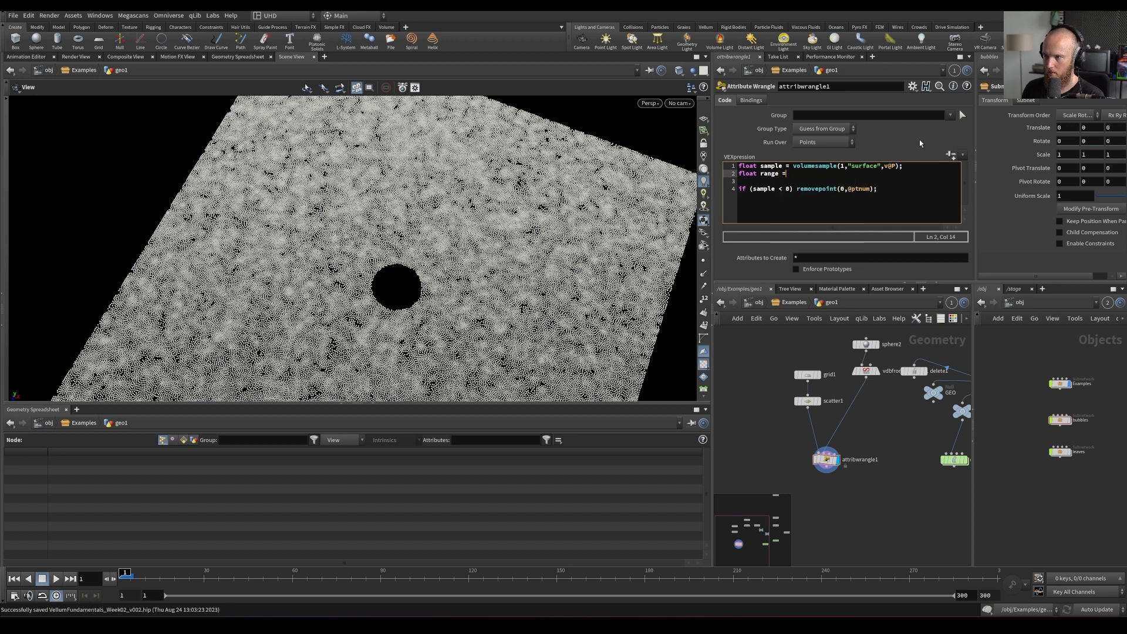
key(BackSpace)
key(BackSpace)
key(BackSpace)
key(BackSpace)
key(BackSpace)
key(BackSpace)
key(BackSpace)
text(d =)
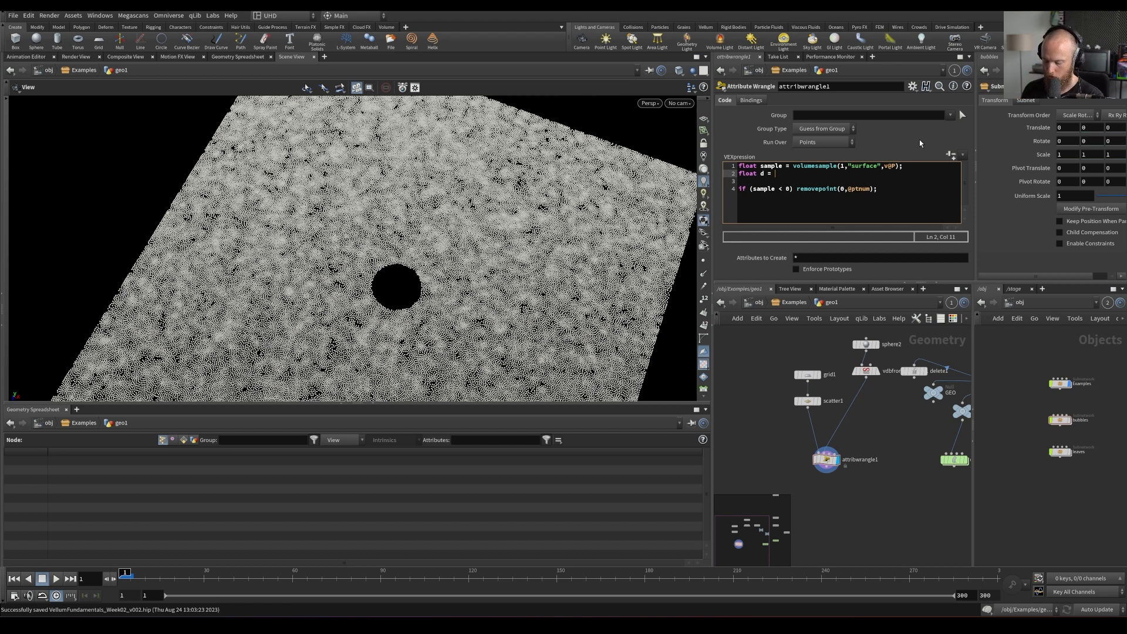
text(chf()
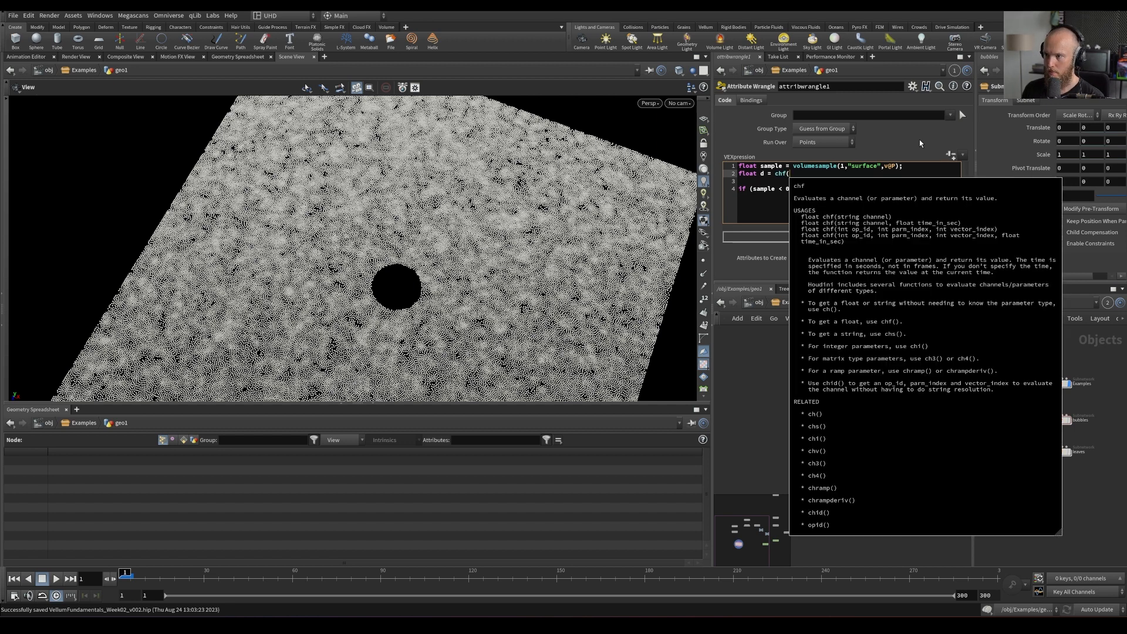
key(Escape)
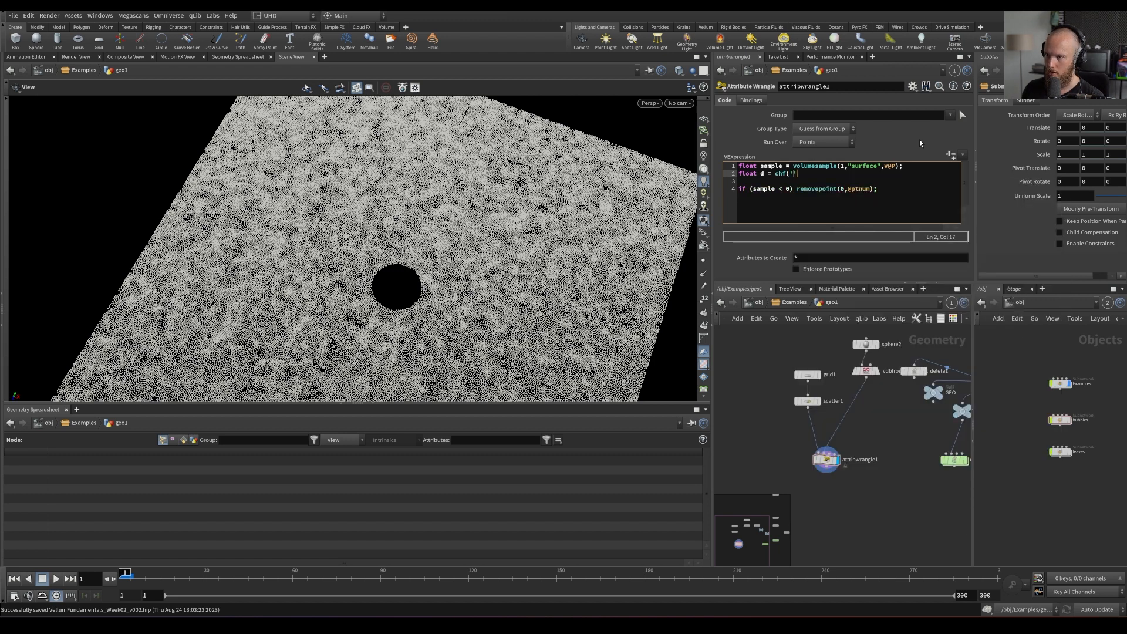
text(ove)
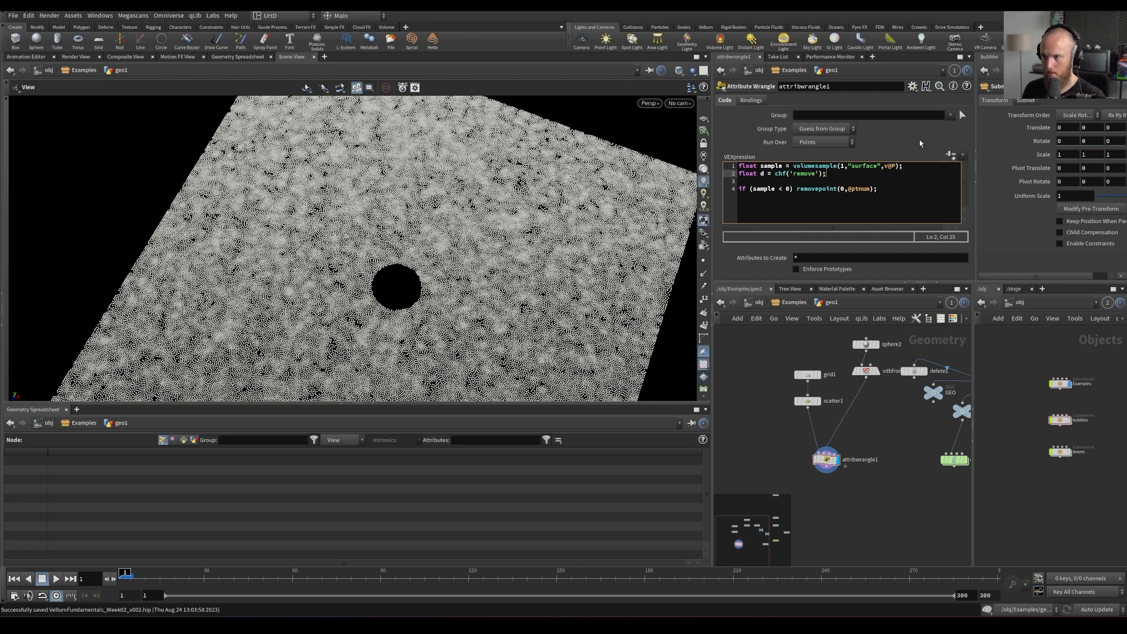
Enlarge the parameter area and generate the Remove channel parameter from the wrangle code
click(937, 283)
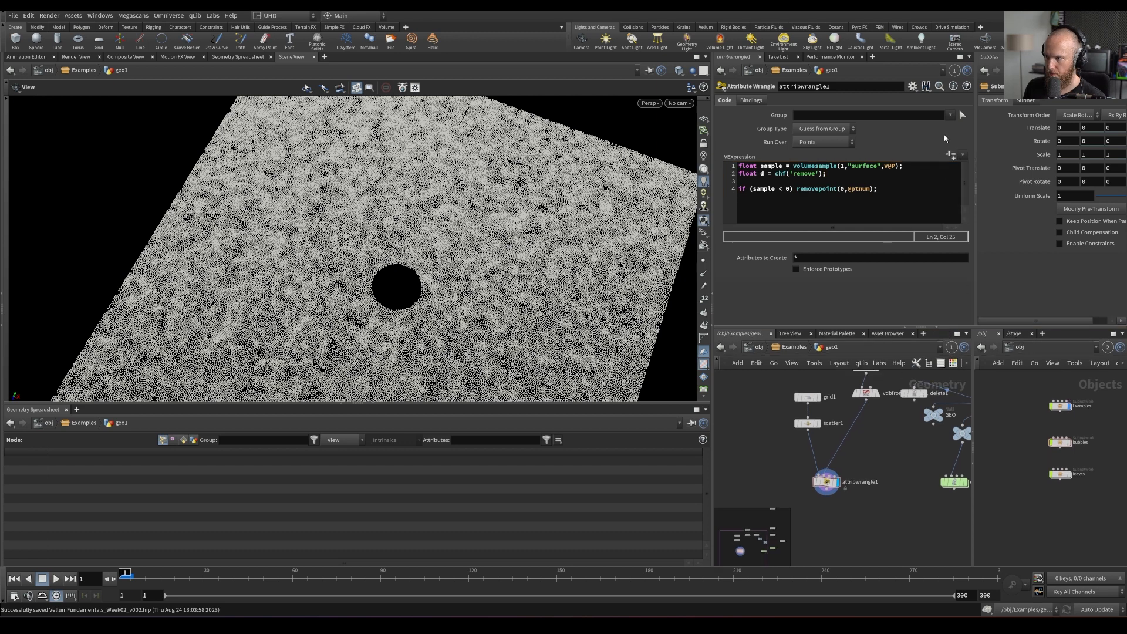
click(951, 155)
drag(828, 483, 831, 483)
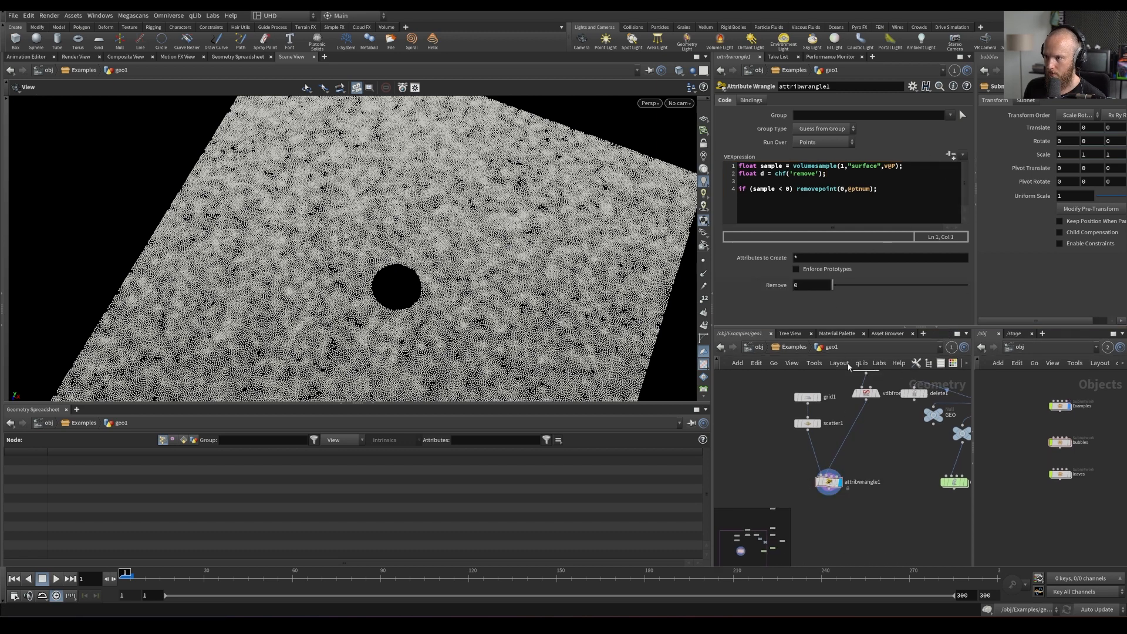
drag(885, 289, 802, 291)
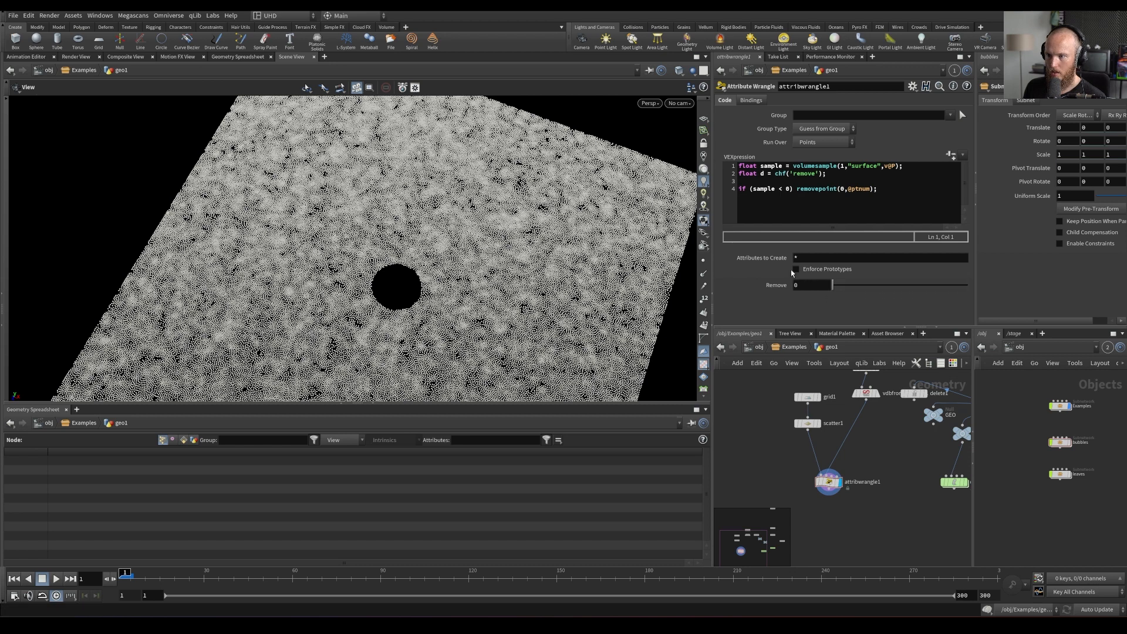
Change the if condition to sample < d and save the scene
double_click(788, 189)
text(d)
key(ctrl+s)
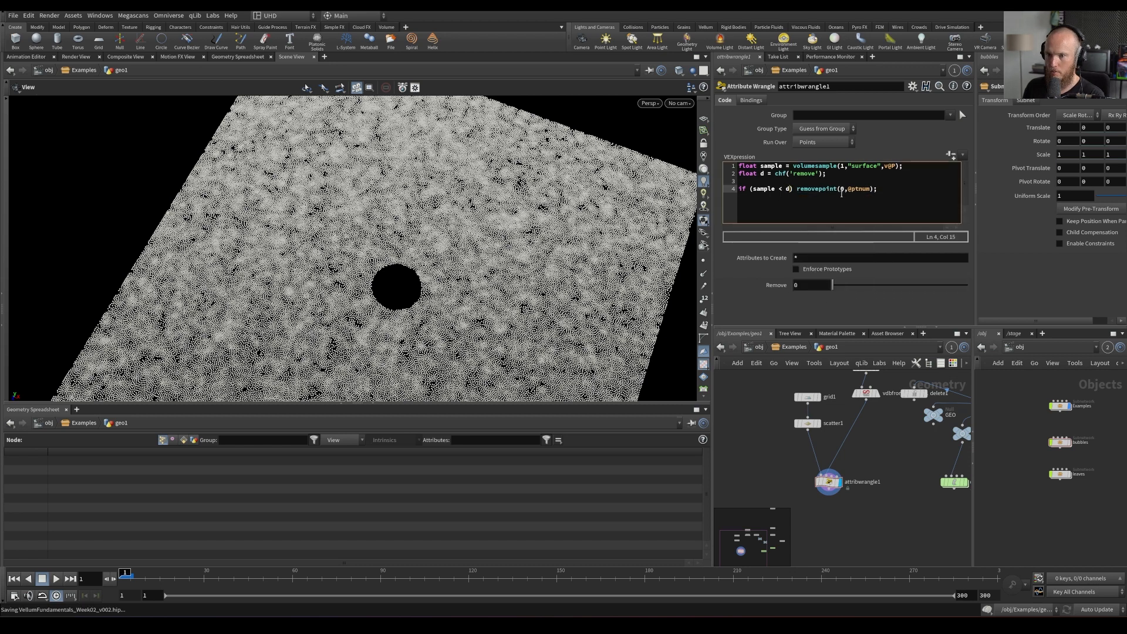
Test higher Remove values on the wrangle, check the vdbfrompolygons1 settings, and return Remove to 0
drag(832, 288, 882, 288)
click(865, 391)
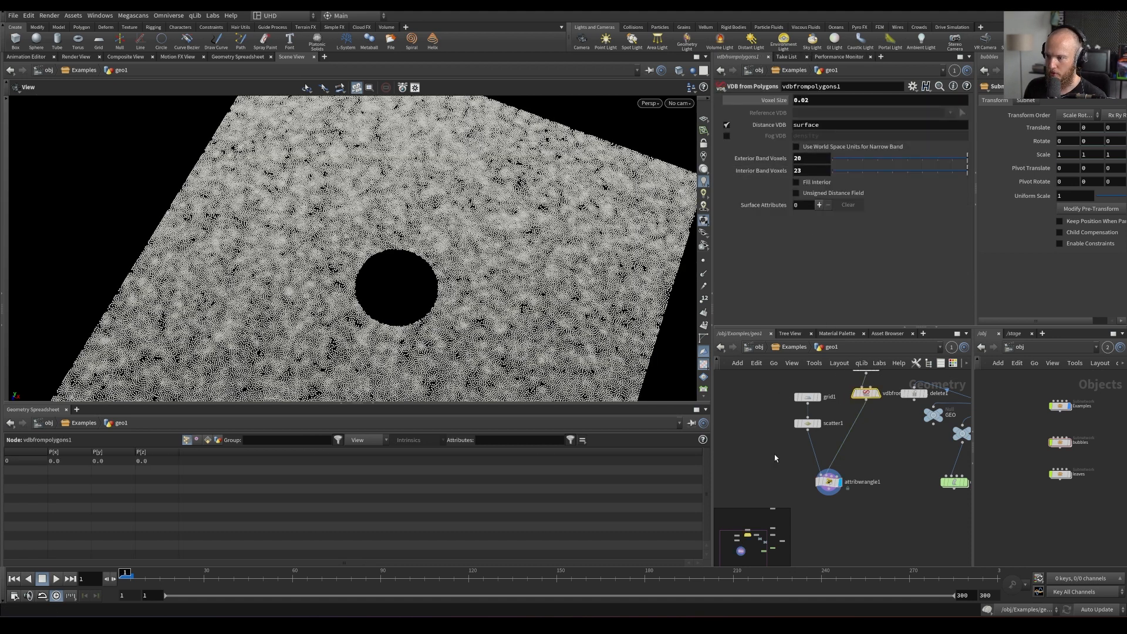
click(828, 481)
drag(874, 287, 826, 287)
mouse_move(812, 286)
middle_down()
mouse_move(787, 288)
mouse_move(823, 288)
middle_up()
key(ctrl+z)
key(ctrl+s)
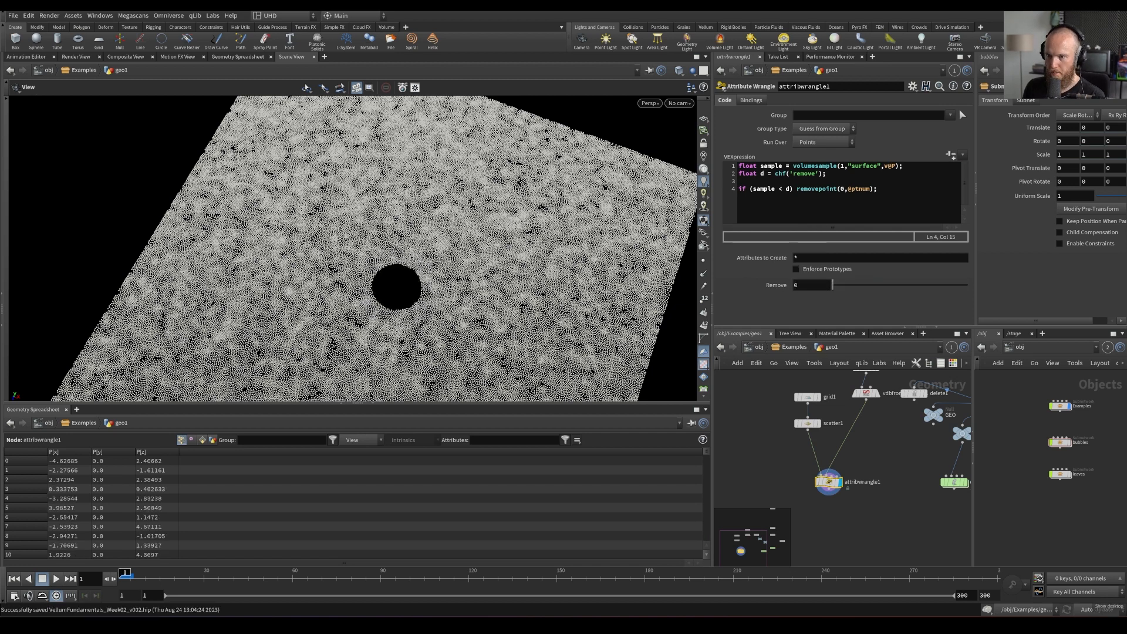
Enclose the grid, scatter, sphere, VDB and wrangle nodes in a network box, move it clear of the other nodes and save
middle_drag(785, 430, 803, 454)
drag(769, 537, 902, 372)
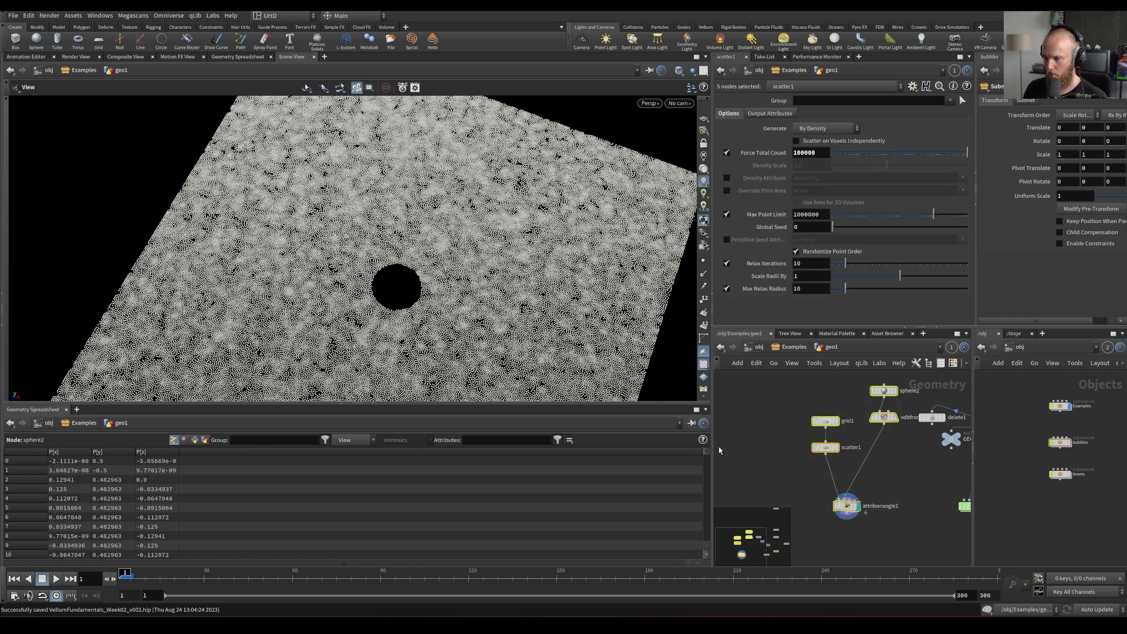
drag(711, 451, 576, 435)
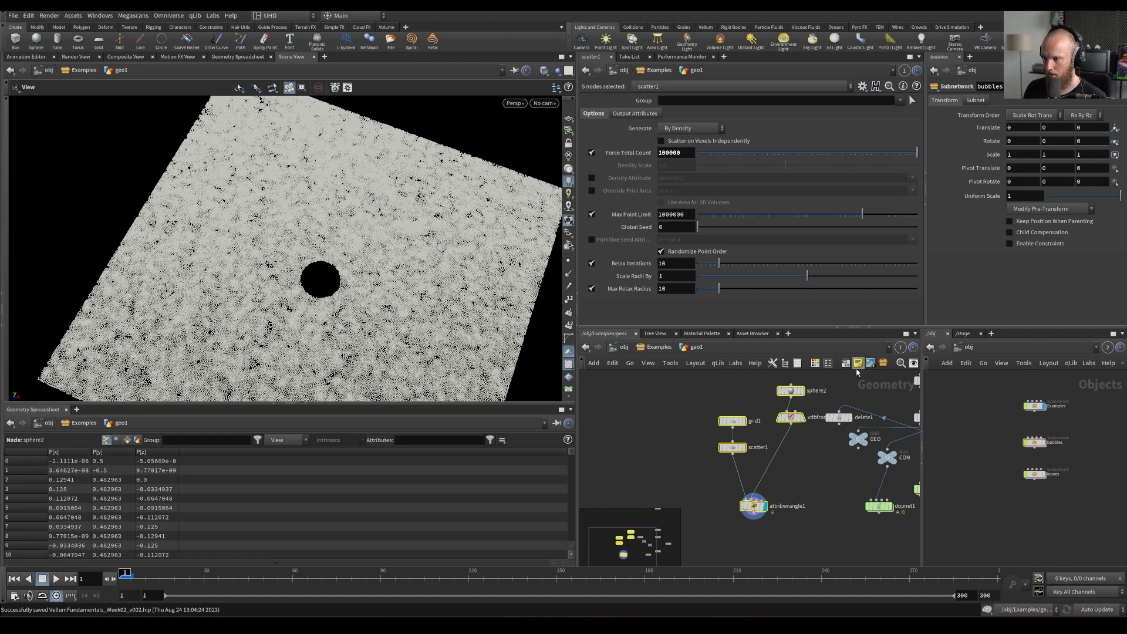
click(859, 365)
click(739, 380)
click(735, 379)
drag(740, 379, 709, 400)
click(661, 422)
key(ctrl+s)
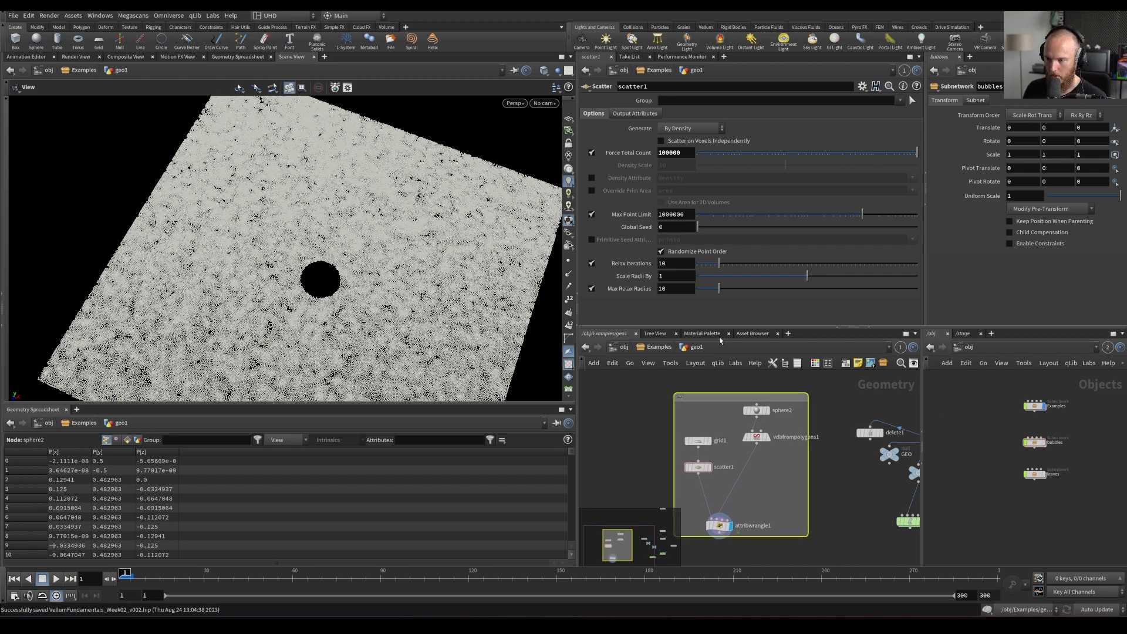
Title the network box "volumesample example"
double_click(713, 397)
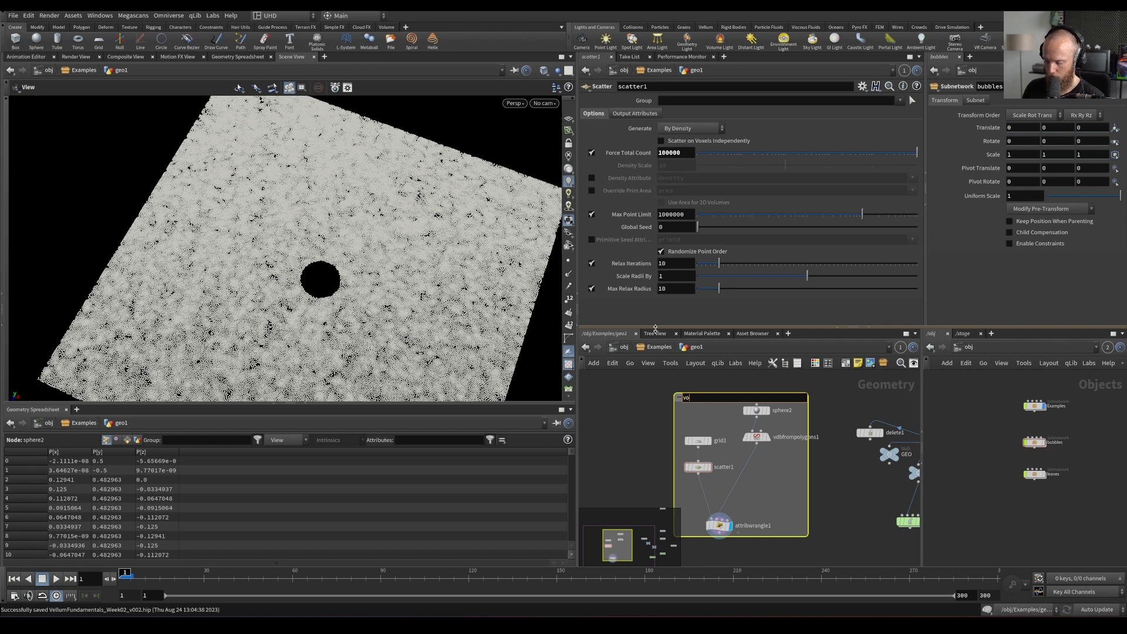
text(mple)
key(Return)
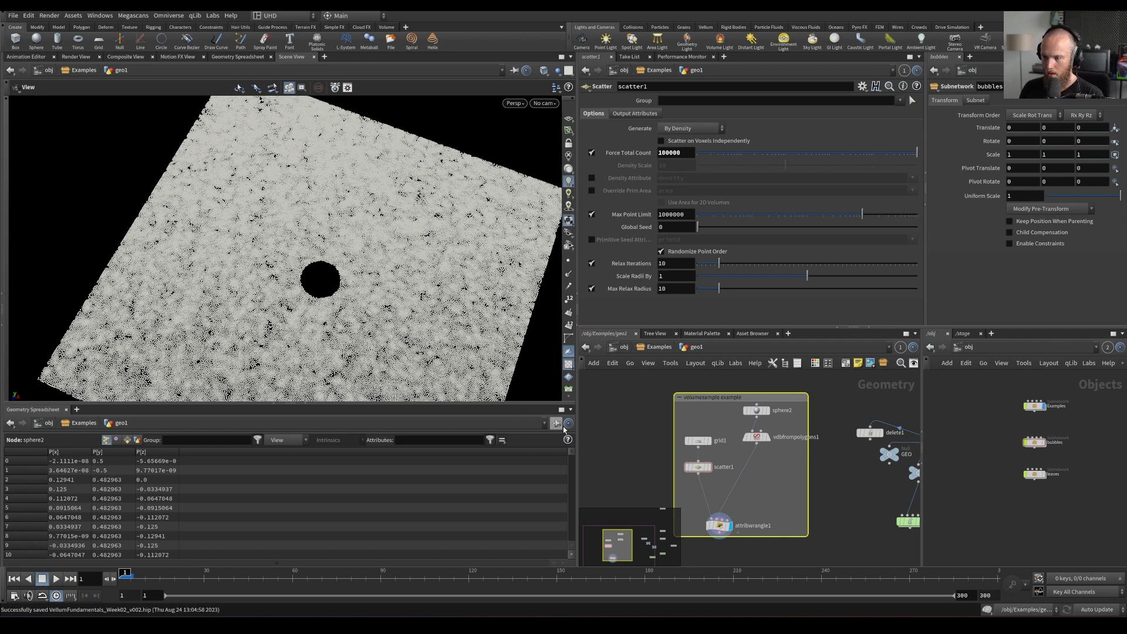
Copy the attribwrangle1 node containing the volumesample and removepoint code
click(621, 405)
scroll(714, 410, up, 3)
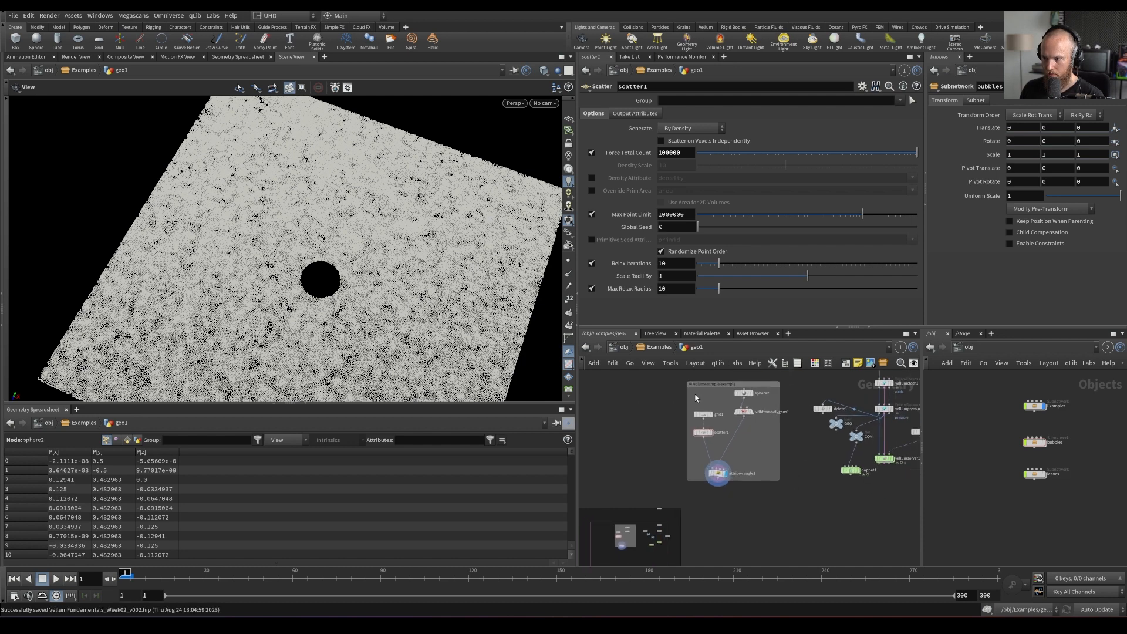
scroll(740, 493, down, 3)
click(737, 522)
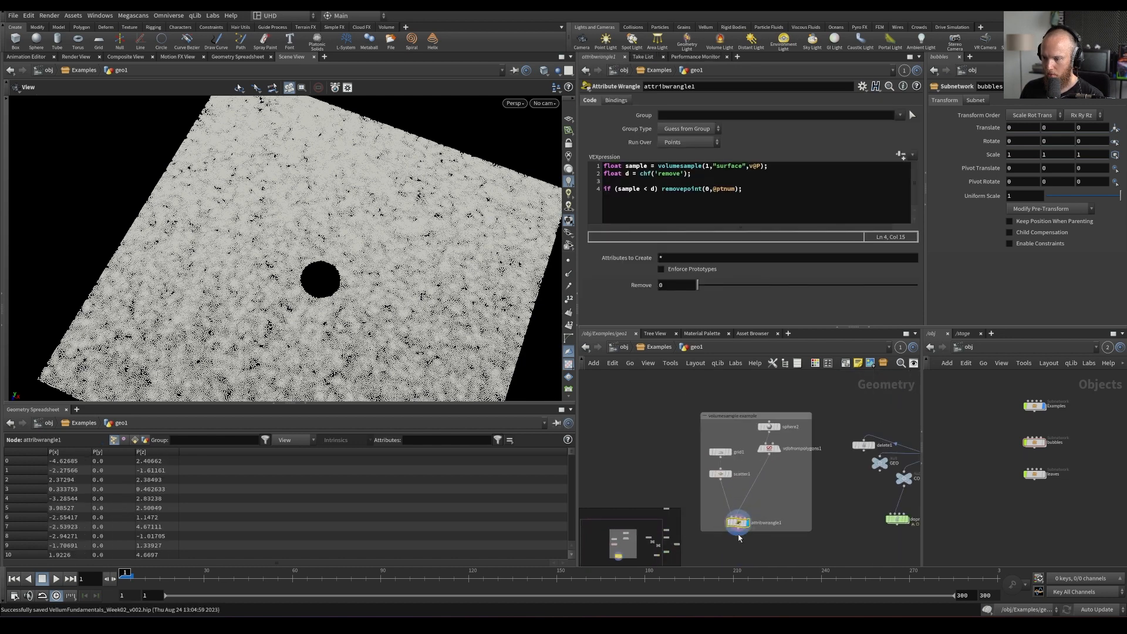
drag(604, 165, 748, 232)
key(ctrl+c)
Go inside dopnet1 and open the network of its sourcept SOP Solver
middle_drag(814, 483, 755, 469)
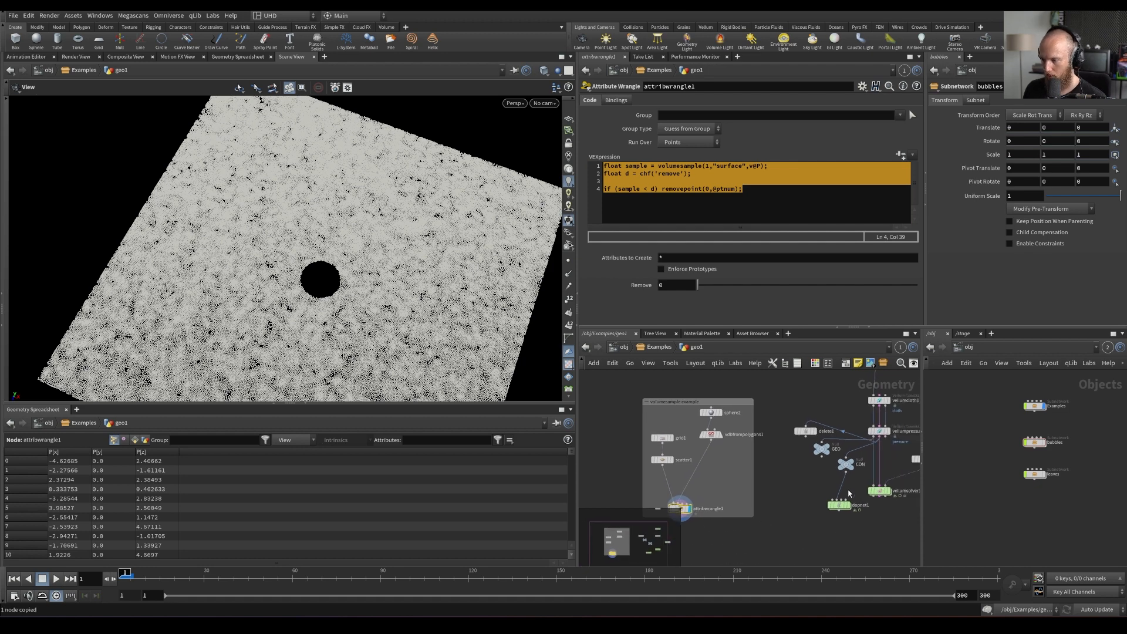
double_click(838, 505)
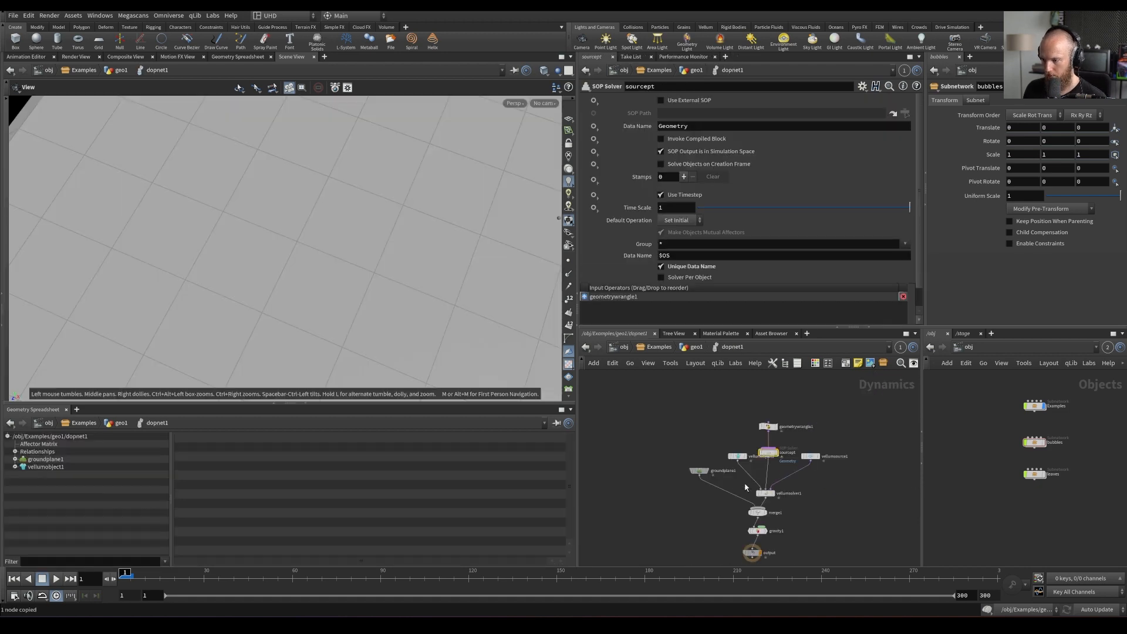
double_click(769, 454)
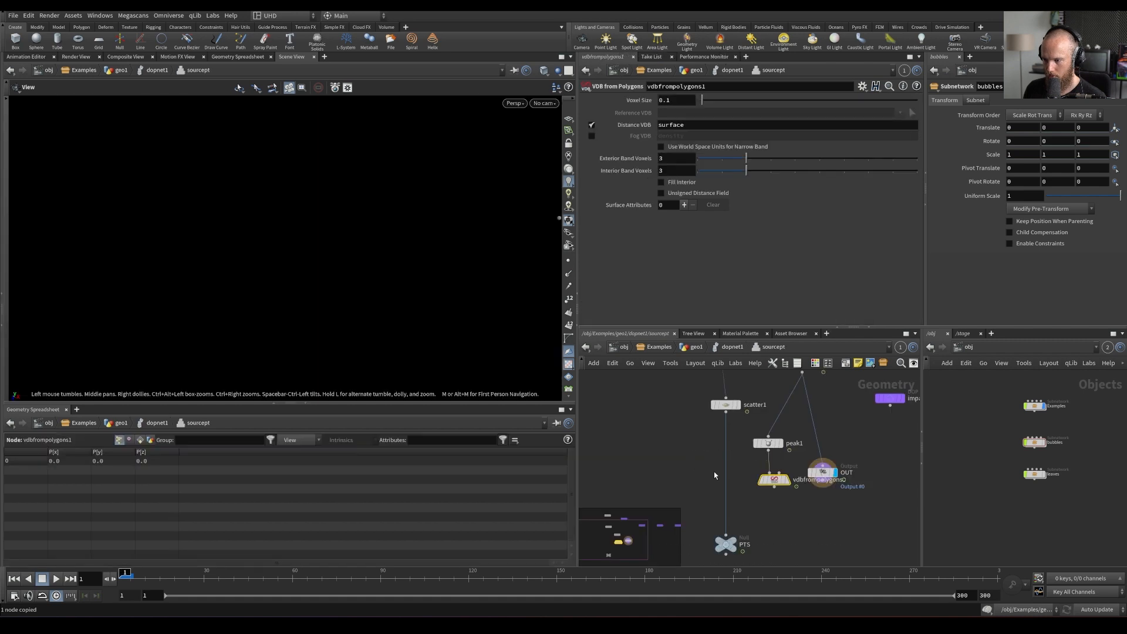
Paste the volumesample wrangle, wire scatter1 and the VDB from Polygons node into its first and second inputs, and its output into PTS
key(ctrl+v)
drag(712, 465, 698, 494)
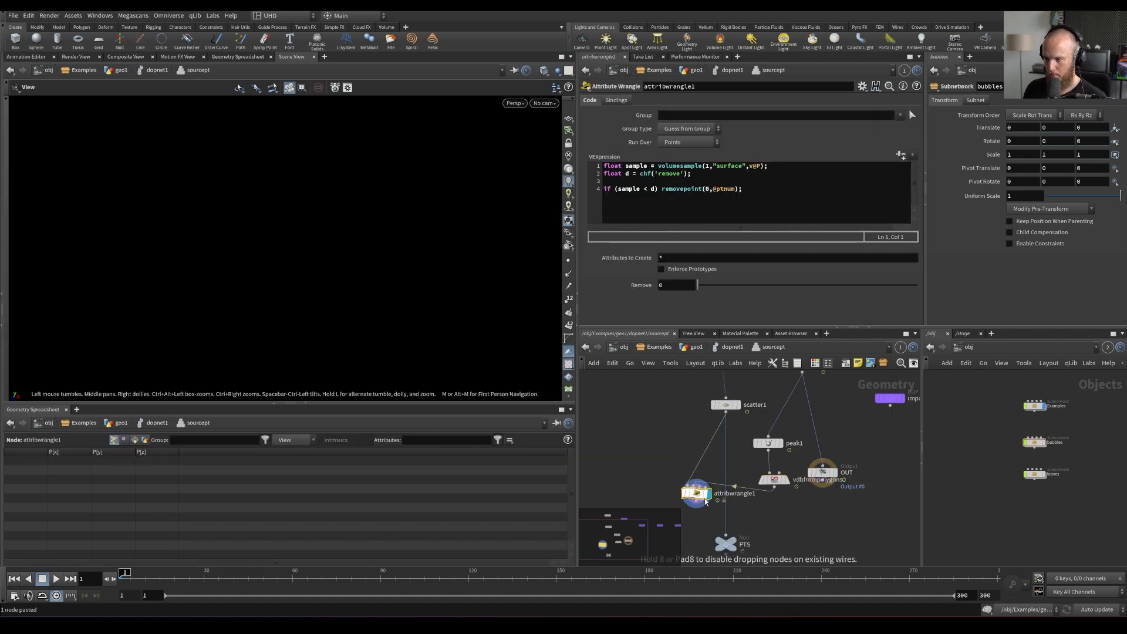
middle_drag(718, 522, 723, 485)
drag(733, 505, 702, 465)
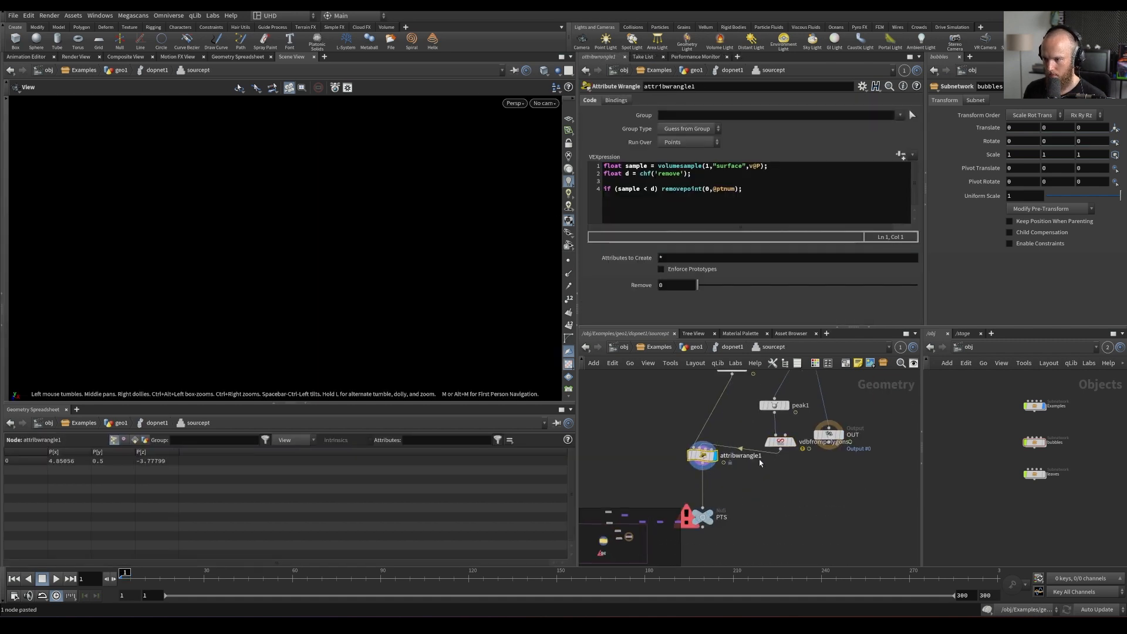
middle_drag(680, 410, 706, 480)
drag(758, 436, 728, 430)
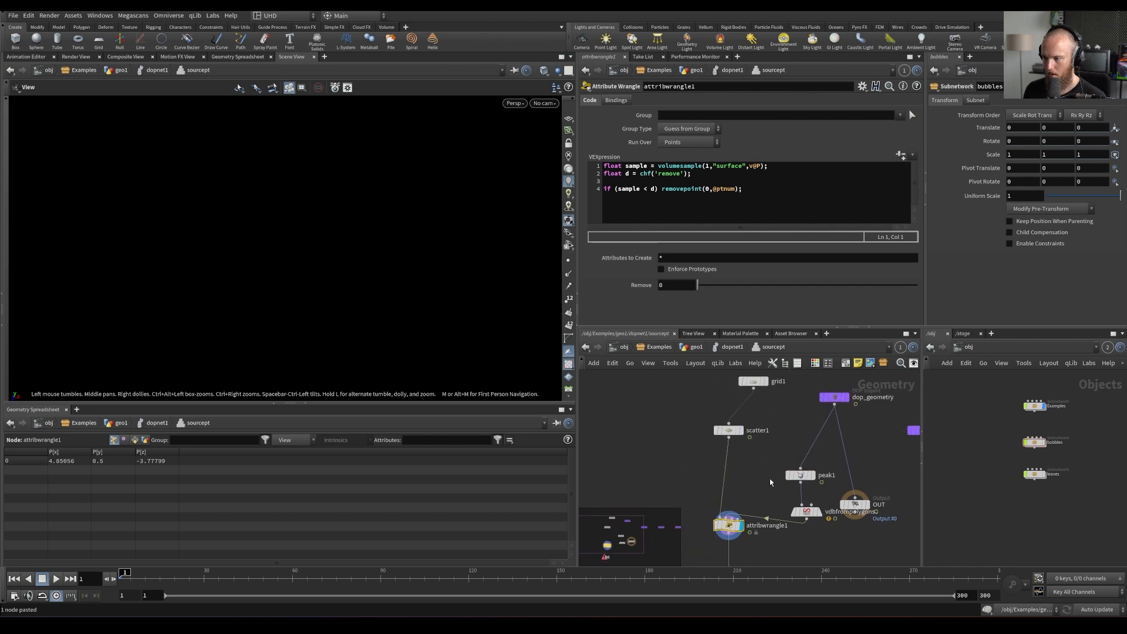
click(807, 507)
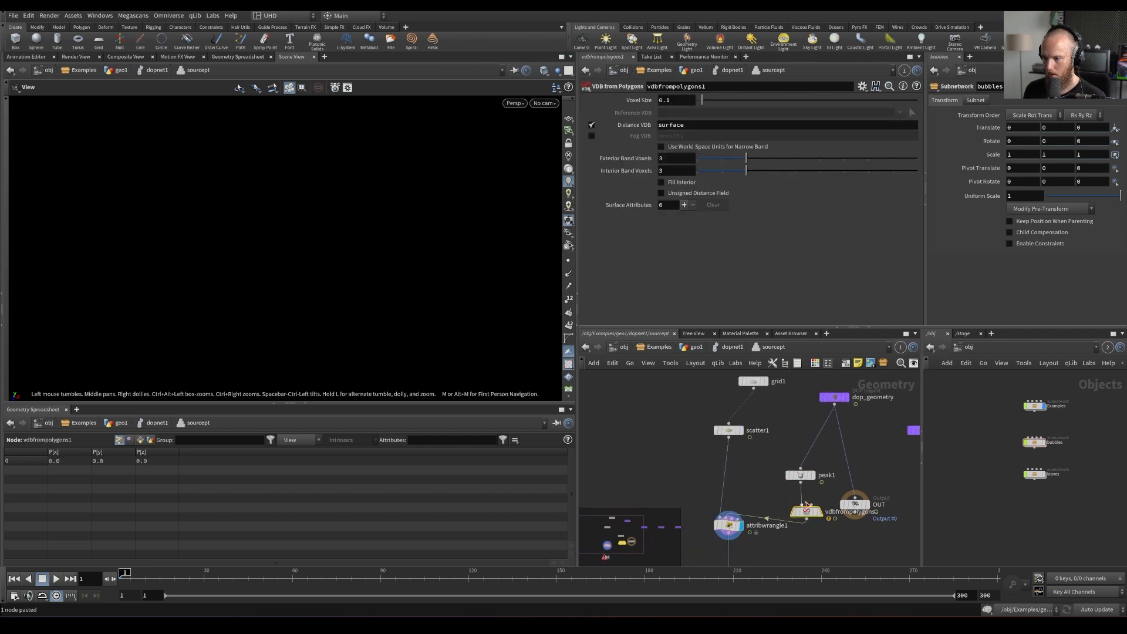
click(728, 524)
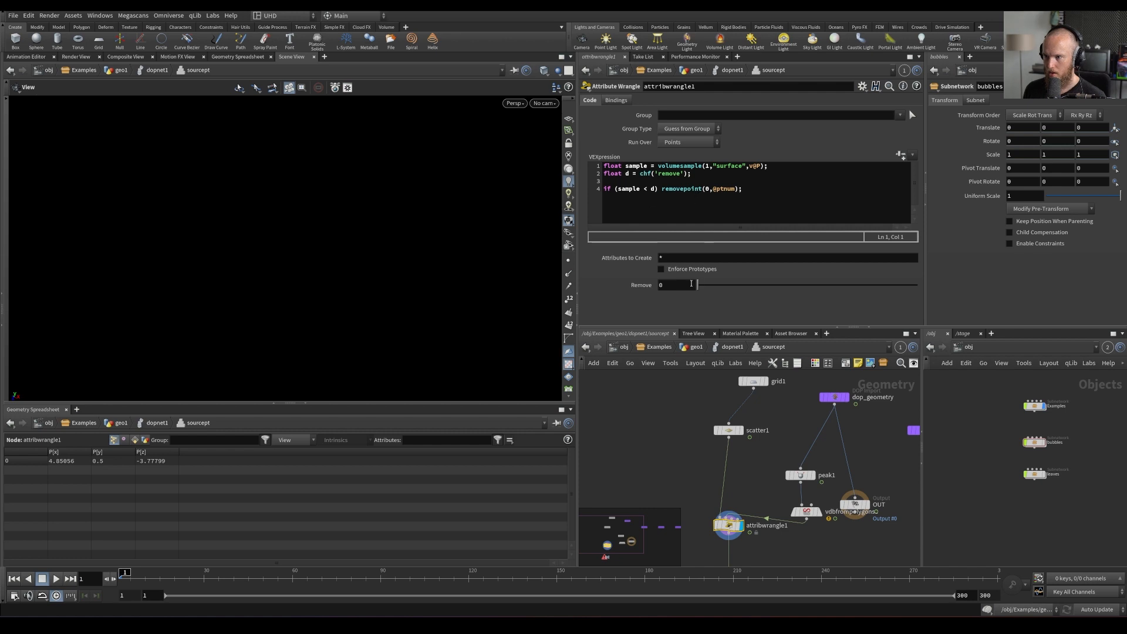
middle_drag(697, 455, 717, 359)
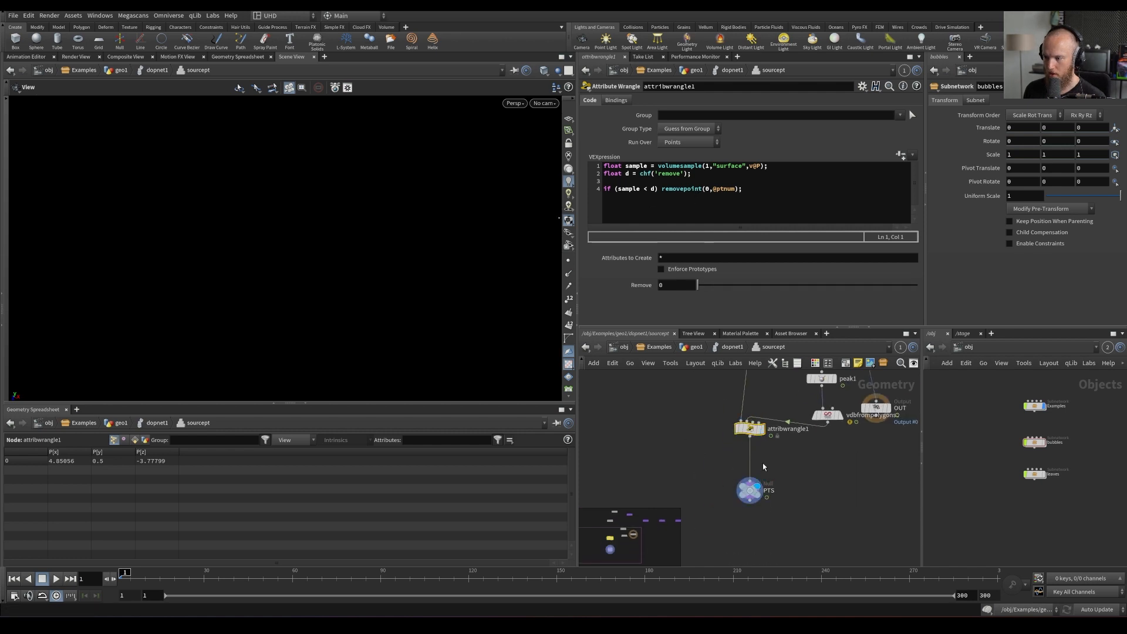
middle_drag(736, 398, 694, 457)
Display OUT and play the simulation, then display the VDB from Polygons node to examine its volume
click(845, 467)
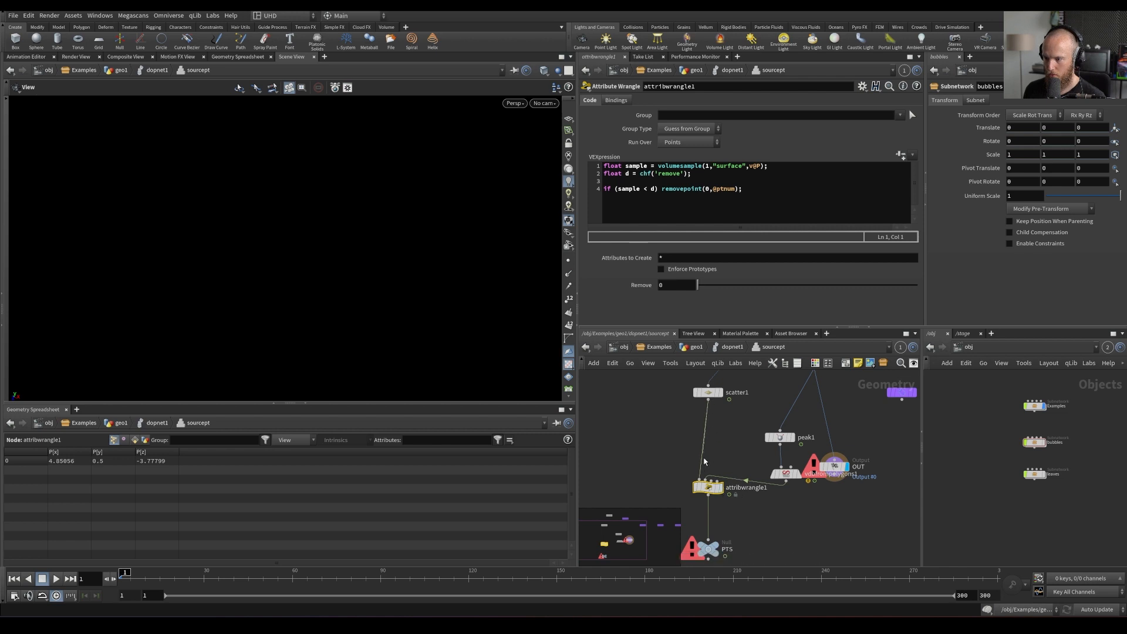
key(Up)
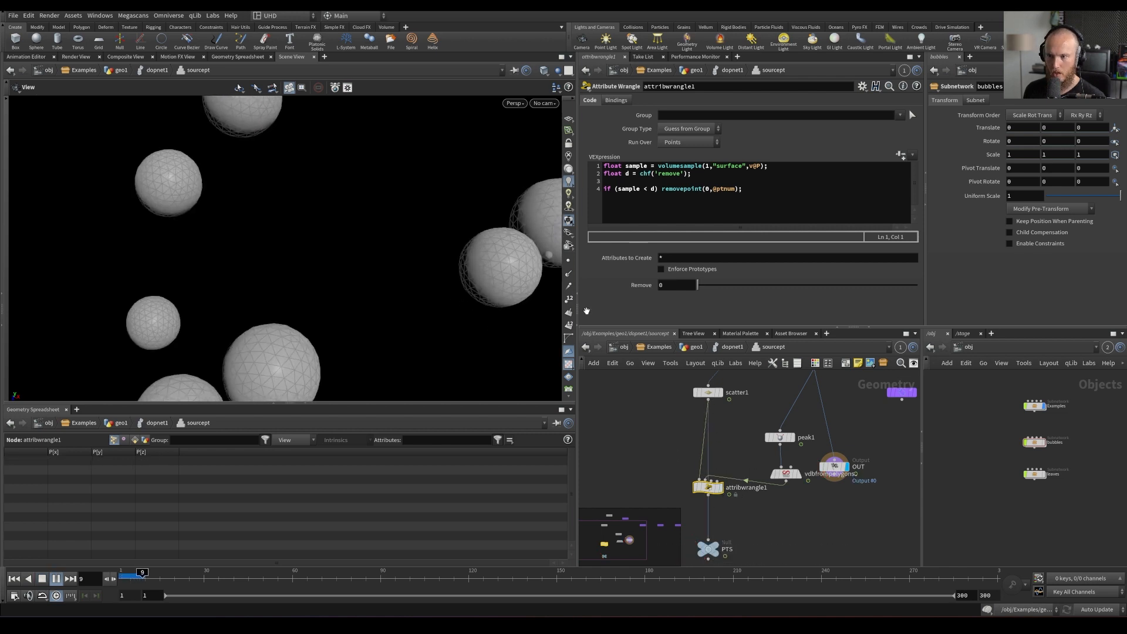
click(797, 473)
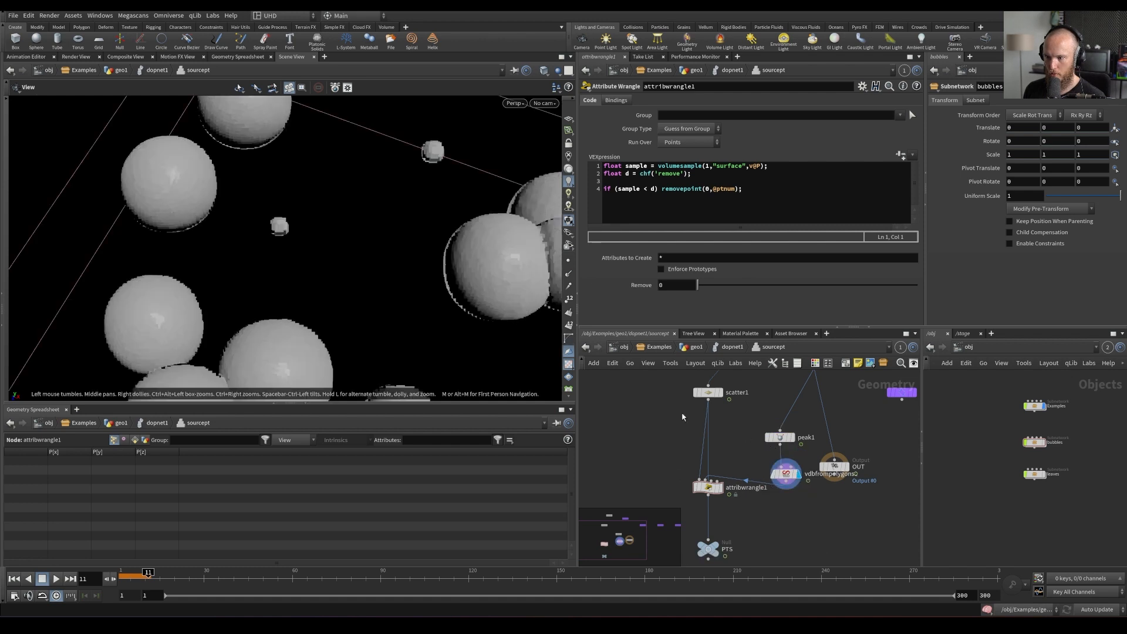
Raise scatter1's Force Total Count to 4642 and display attribwrangle1's result
drag(708, 487, 731, 494)
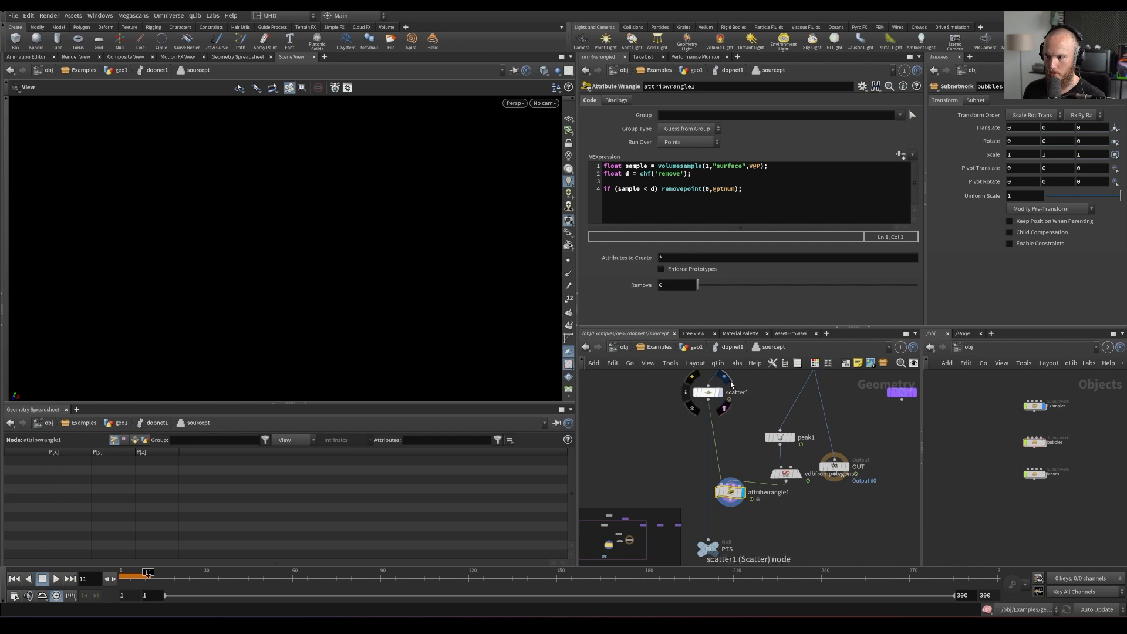
click(723, 392)
click(708, 392)
drag(697, 153, 860, 151)
mouse_move(748, 486)
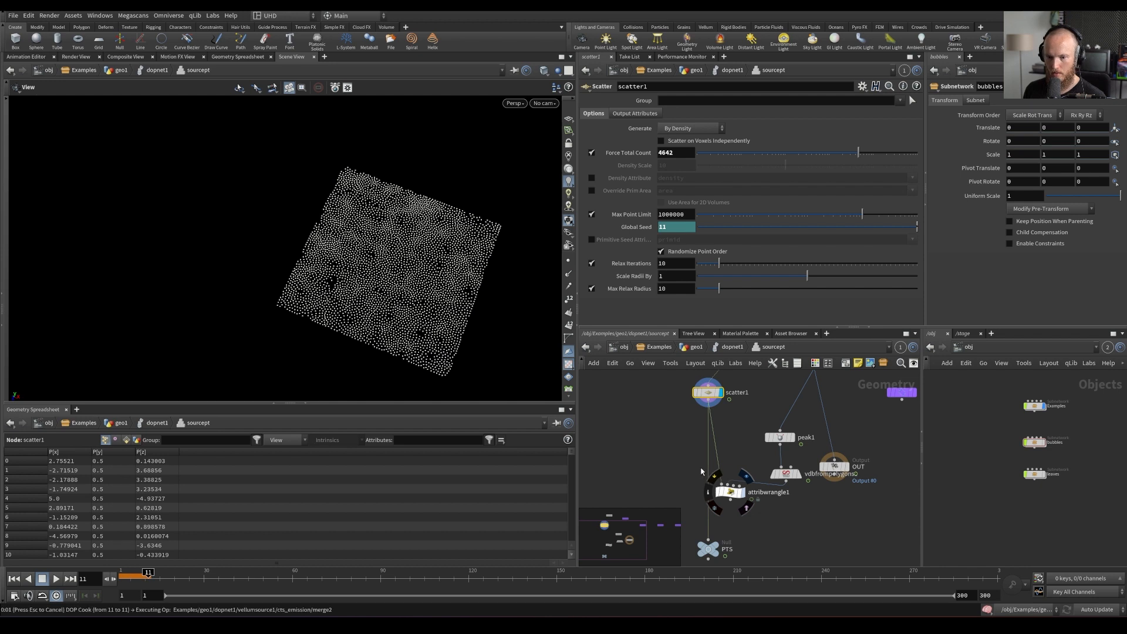
click(745, 476)
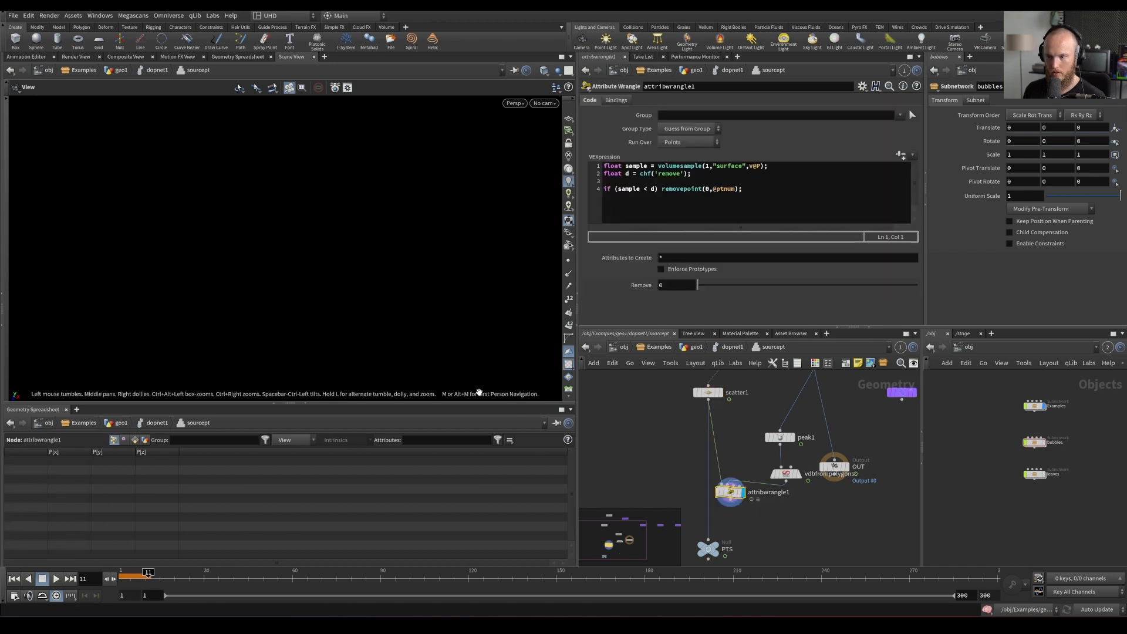
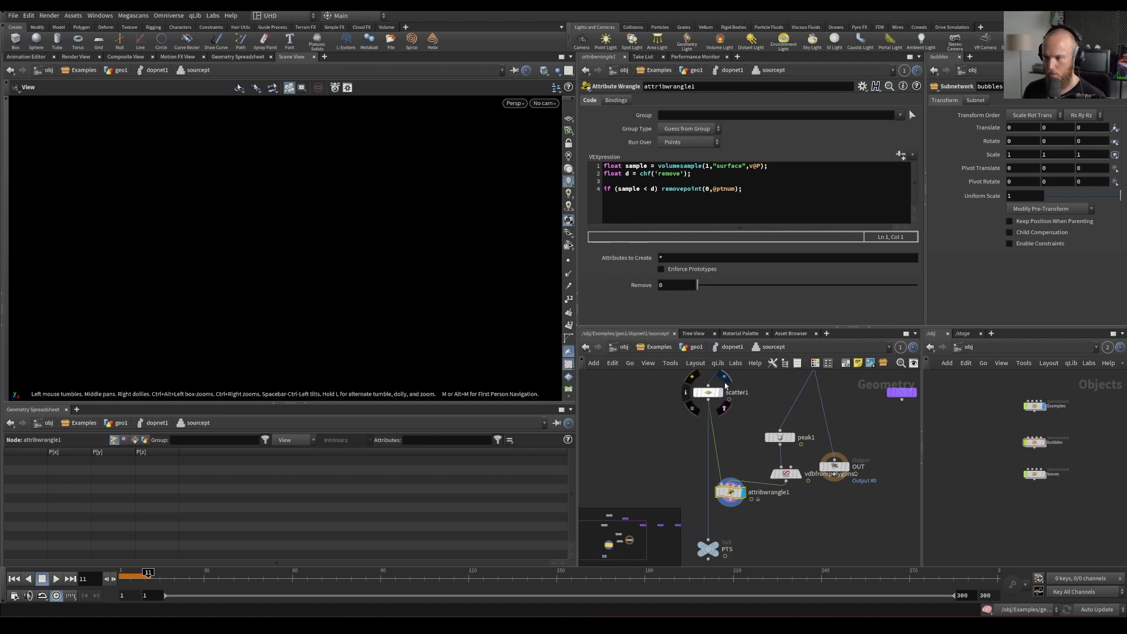
Display scatter1's points and the VDB from Polygons node in turn, examining the volume from a lower angle
click(720, 392)
click(708, 392)
click(791, 467)
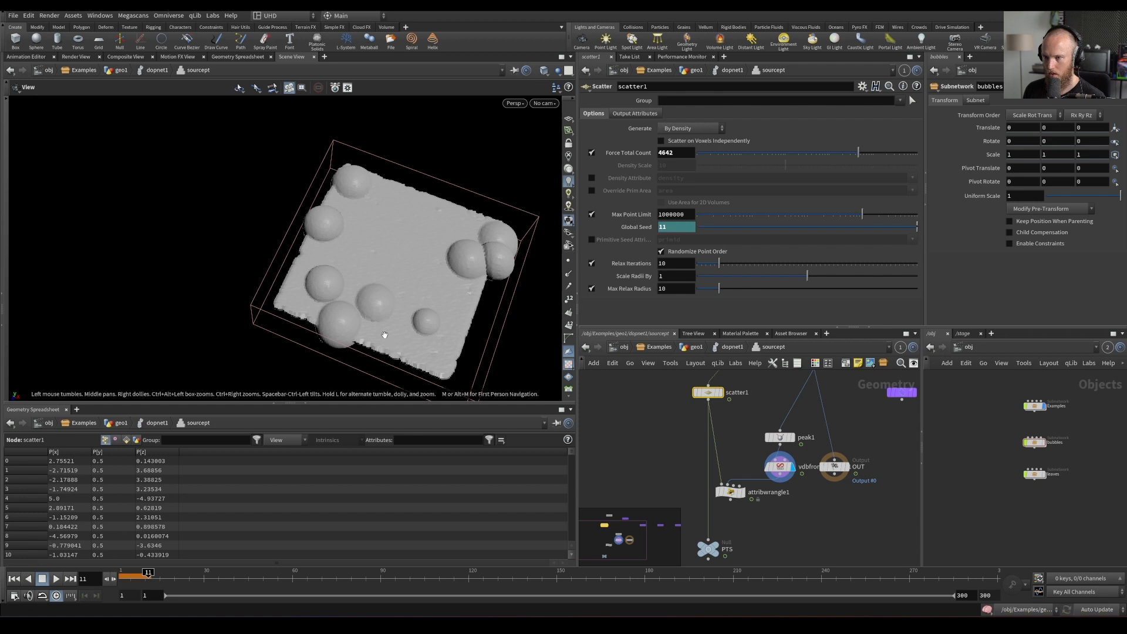
scroll(417, 263, up, 5)
drag(417, 263, 420, 244)
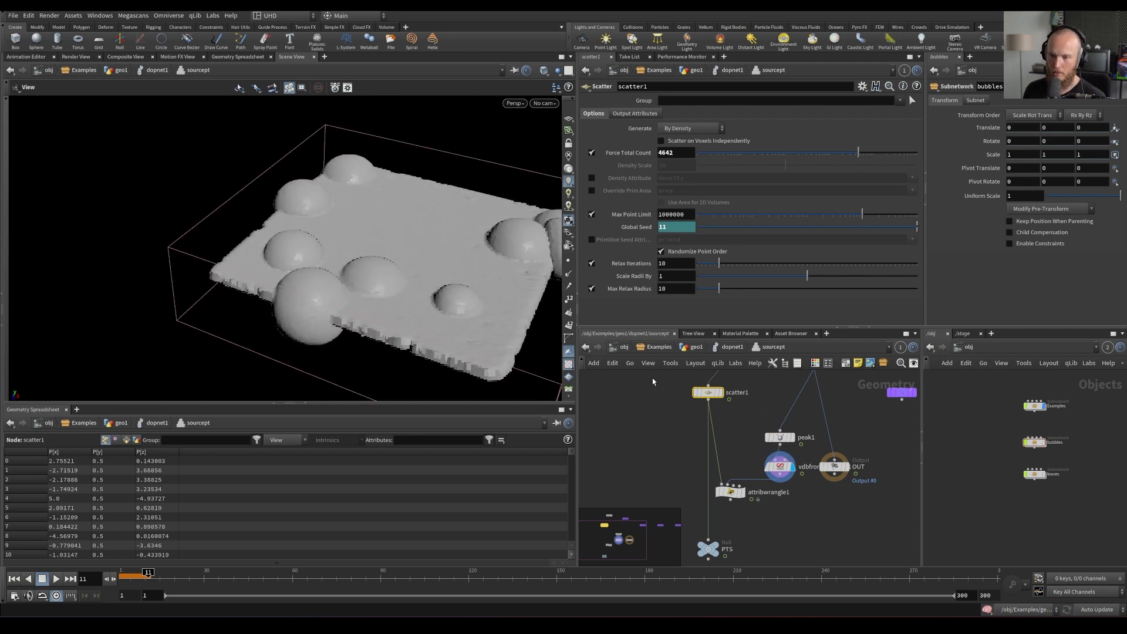
Duplicate scatter1 with its 4642 points as scatter2, set scatter1's Force Total Count to 1, and play from the first frame
mouse_move(705, 419)
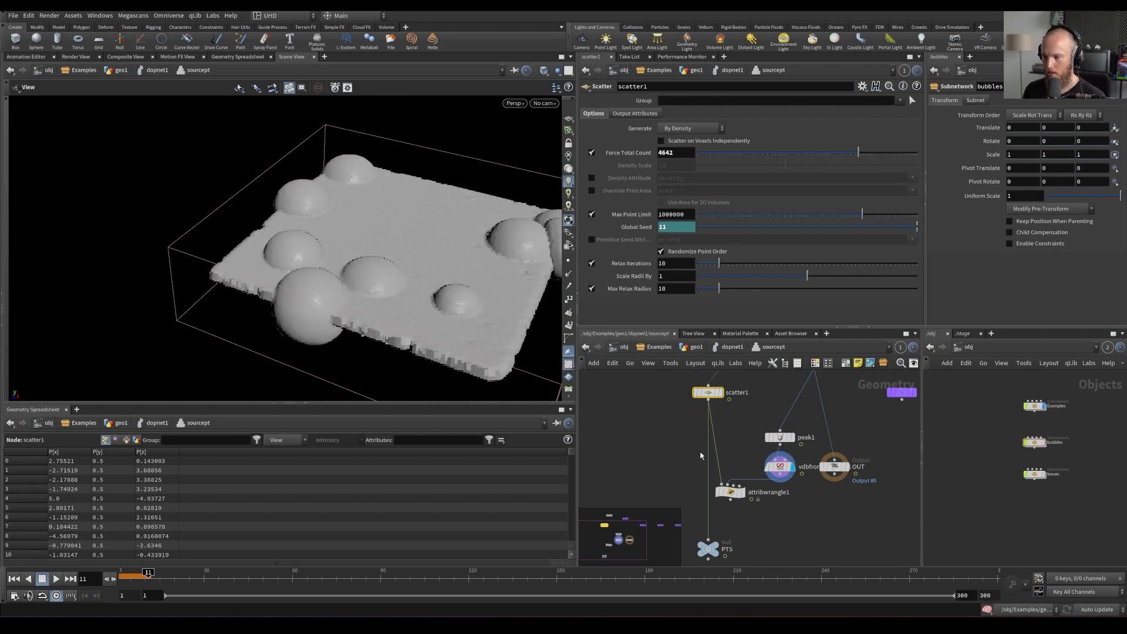
key(ctrl+v)
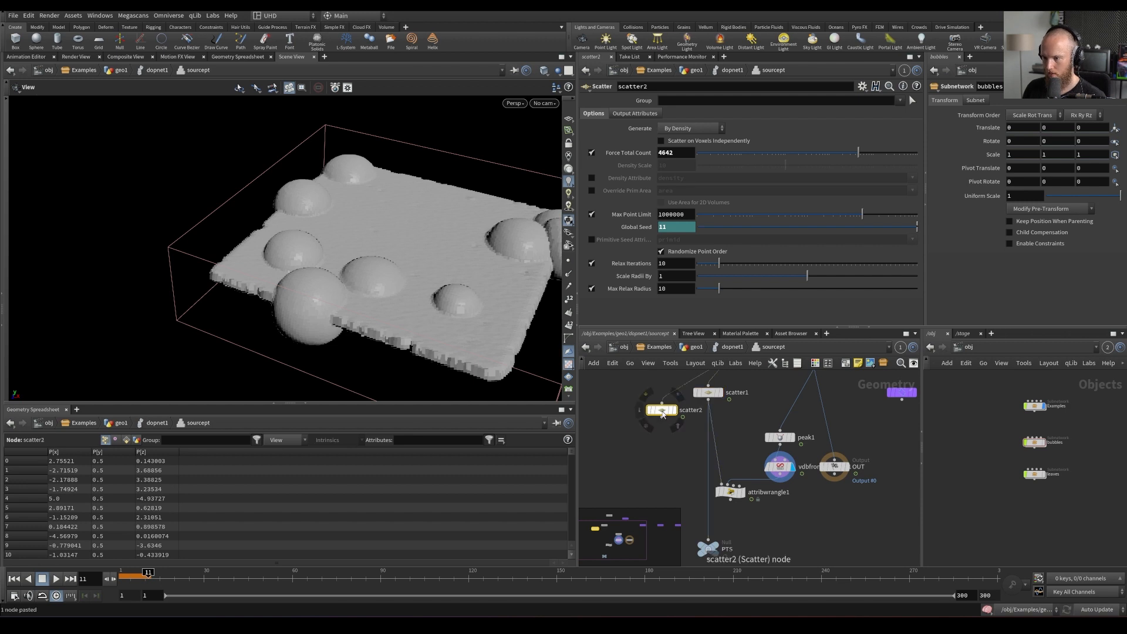
click(675, 152)
text(1)
key(Return)
key(ctrl+Up)
key(Up)
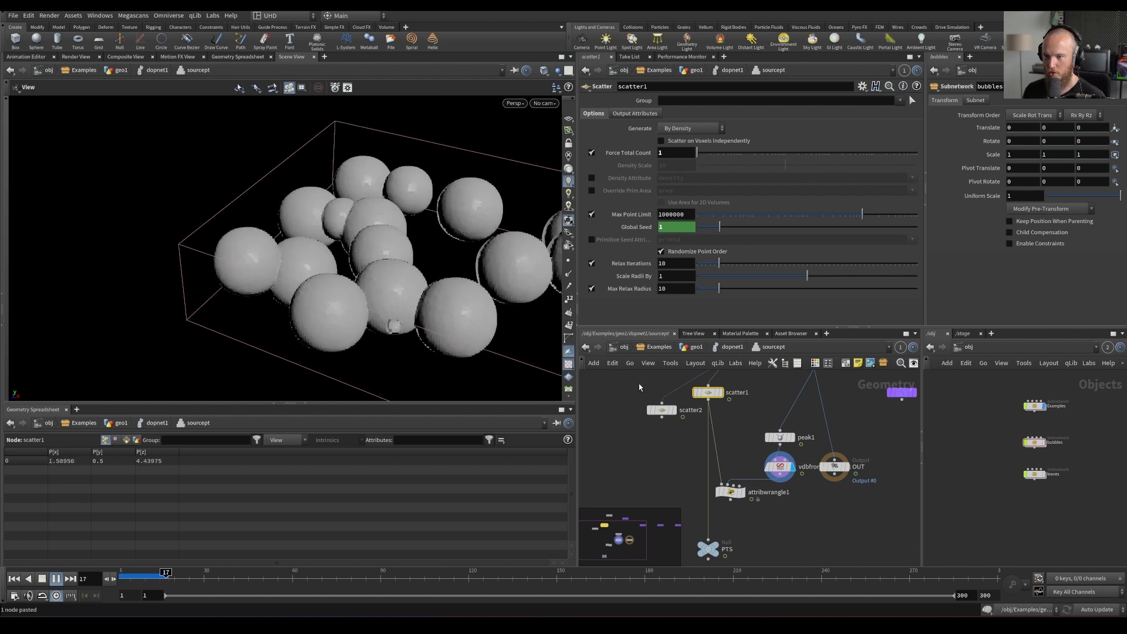
Stop playback, wire scatter2 into attribwrangle1's first input and display the wrangle to test the point removal
key(Up)
click(662, 417)
key(Escape)
click(662, 410)
click(674, 410)
click(717, 484)
click(662, 418)
click(741, 491)
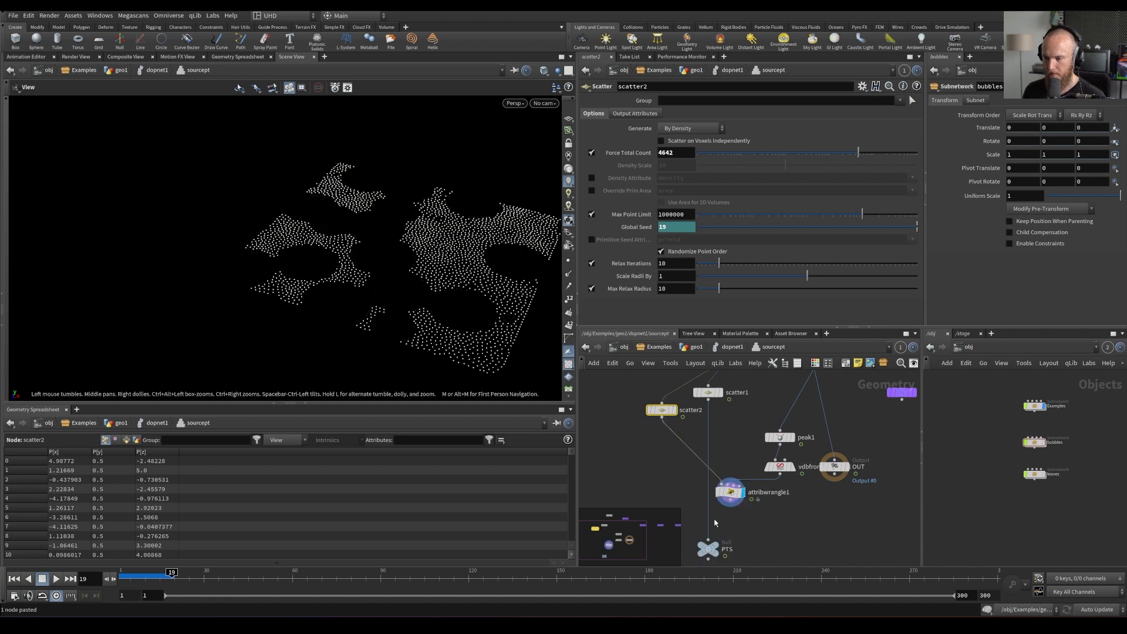
Undo scatter2's wiring, delete scatter2, connect attribwrangle1 to PTS and return to the first frame
key(ctrl+z)
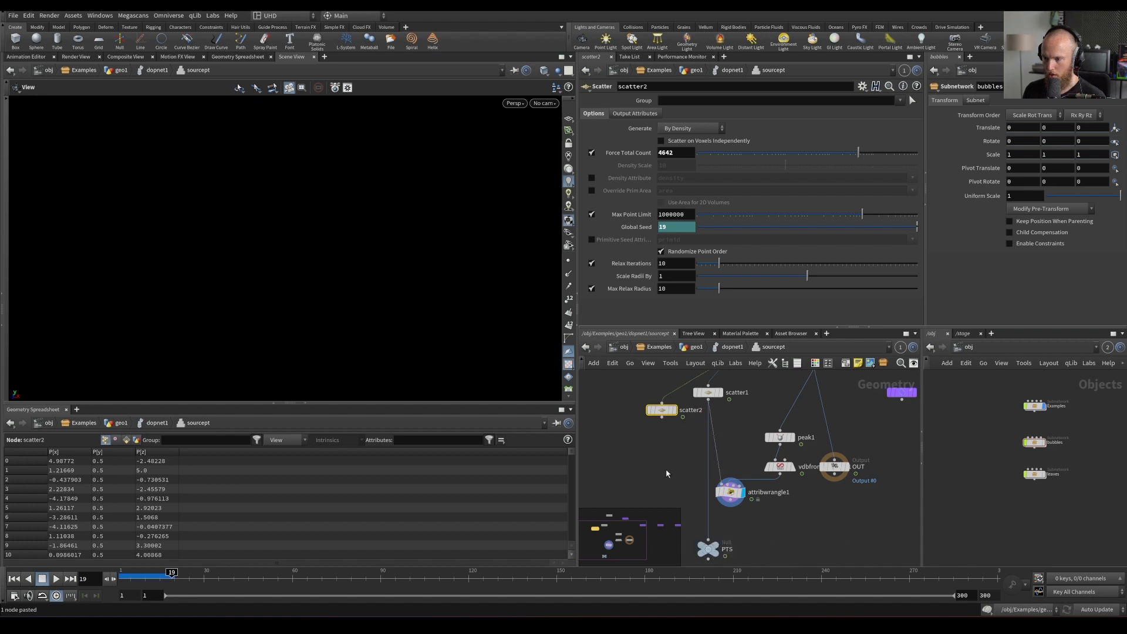
key(Delete)
key(ctrl+Left)
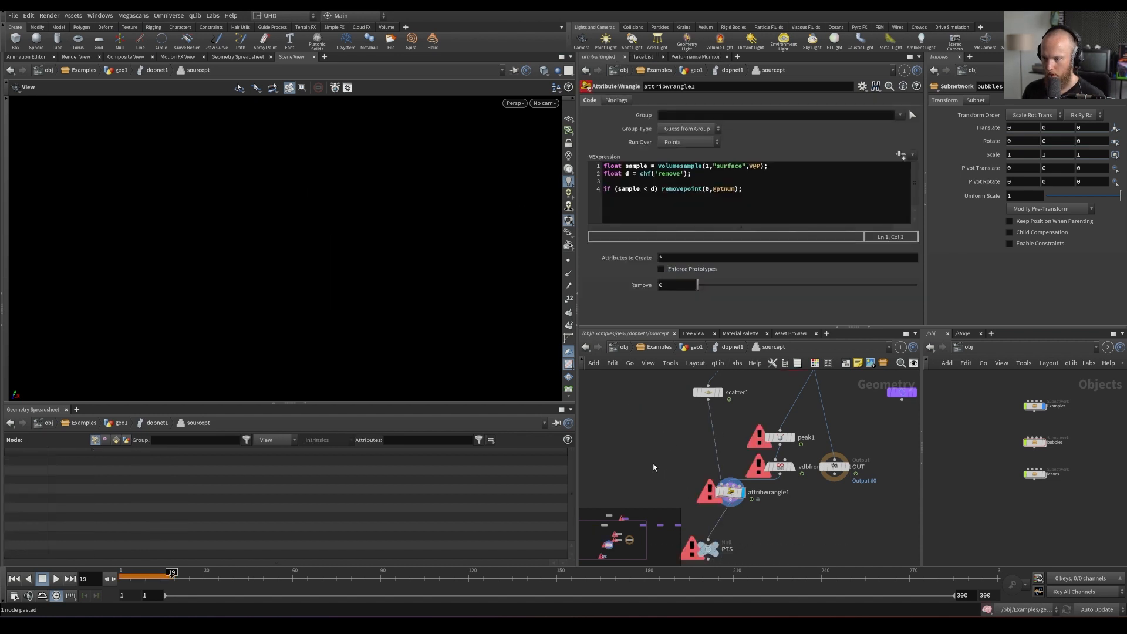
Set peak1's Distance to 0.12 and display the PTS null
click(783, 435)
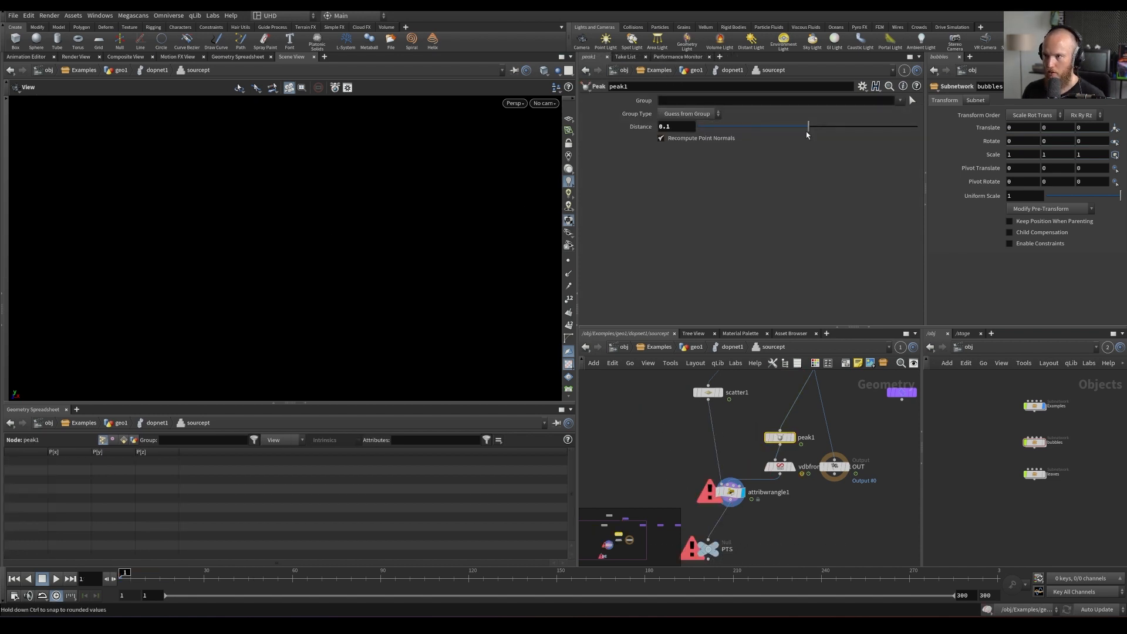
drag(810, 129, 782, 177)
key(ctrl+z)
text(2)
key(Return)
click(720, 547)
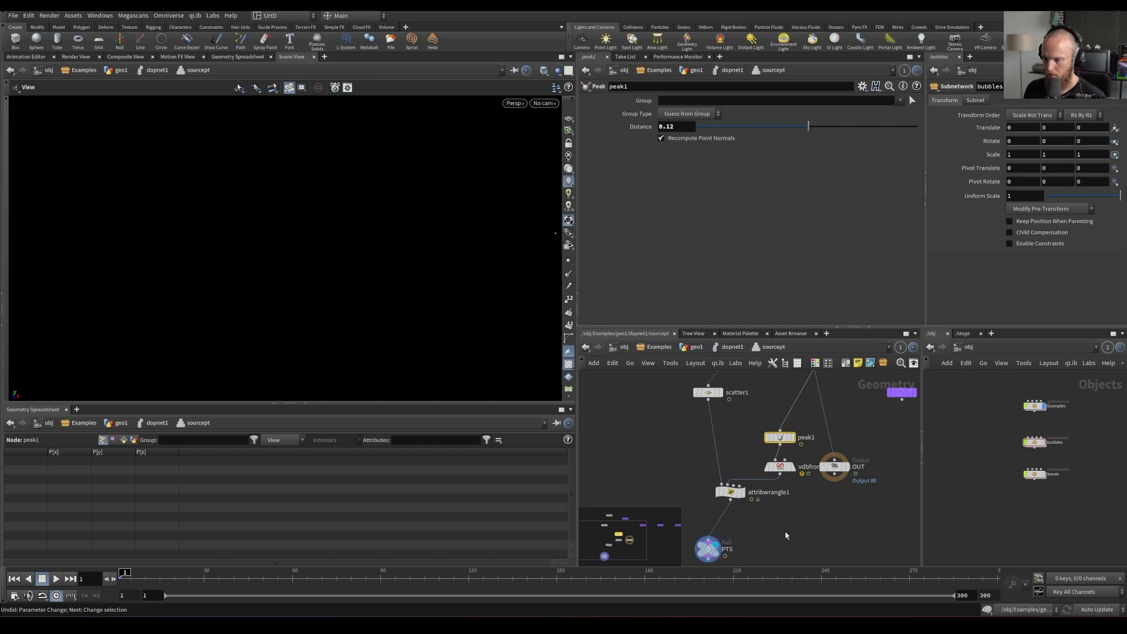
Go back up to dopnet1 and play the simulation, examining the emitted spheres from several angles and distances
key(u)
key(Up)
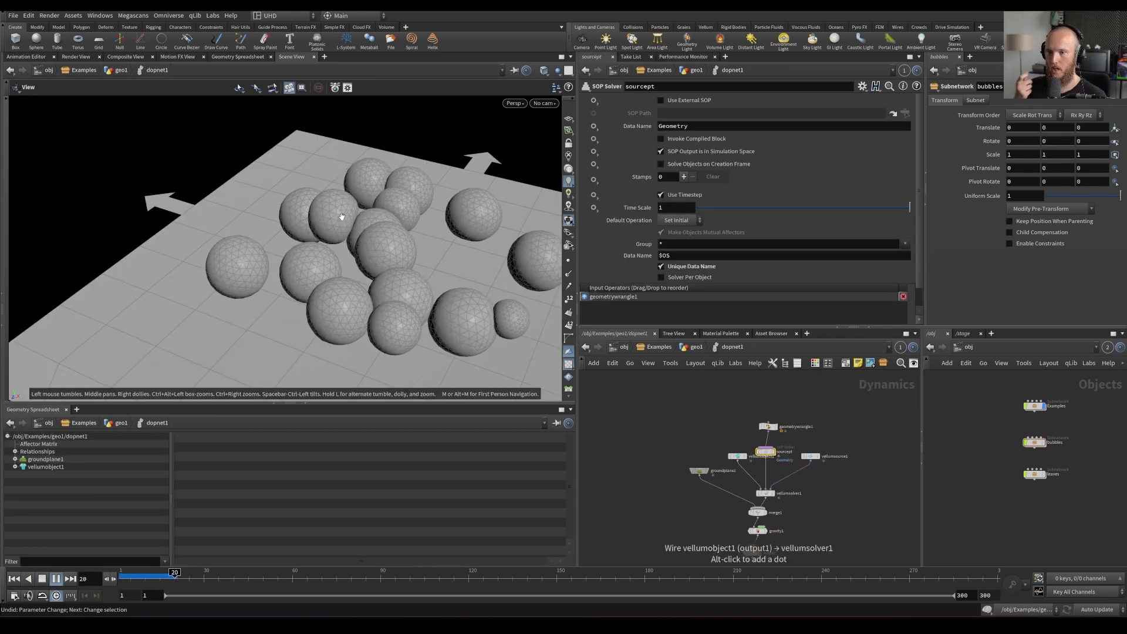
scroll(382, 265, down, 2)
drag(382, 264, 415, 264)
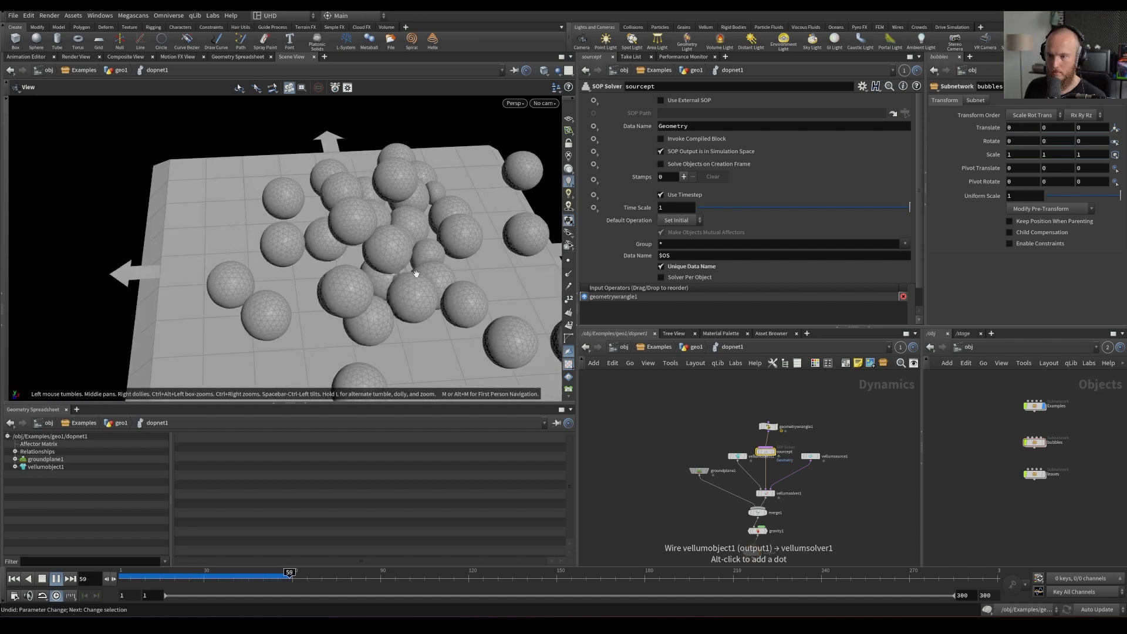
key(Up)
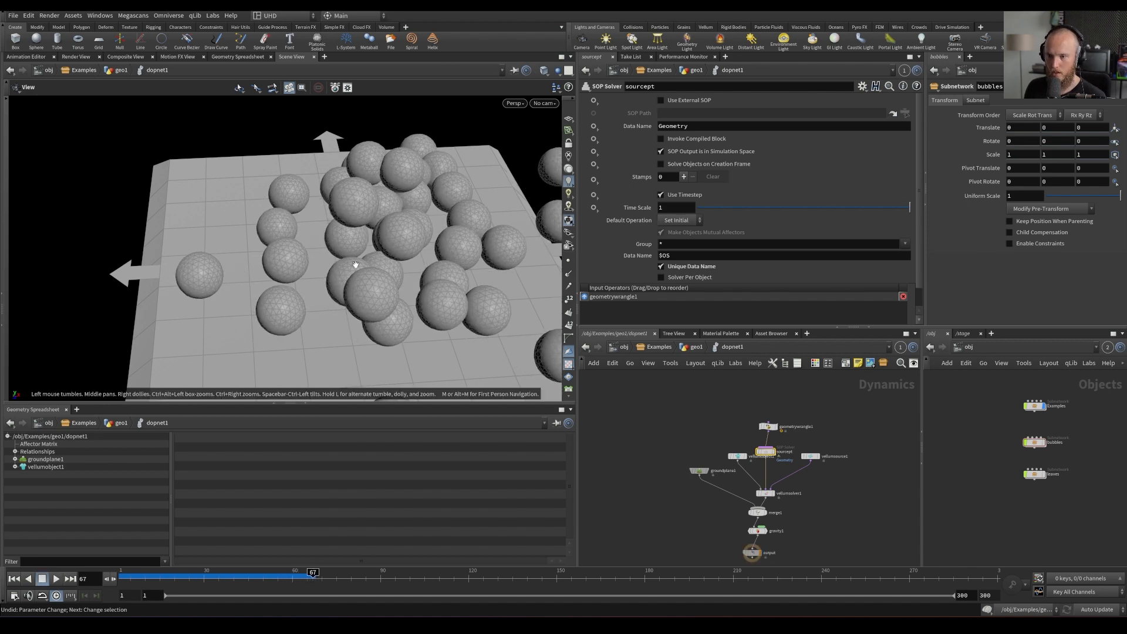
scroll(244, 290, down, 5)
drag(244, 289, 213, 248)
key(Up)
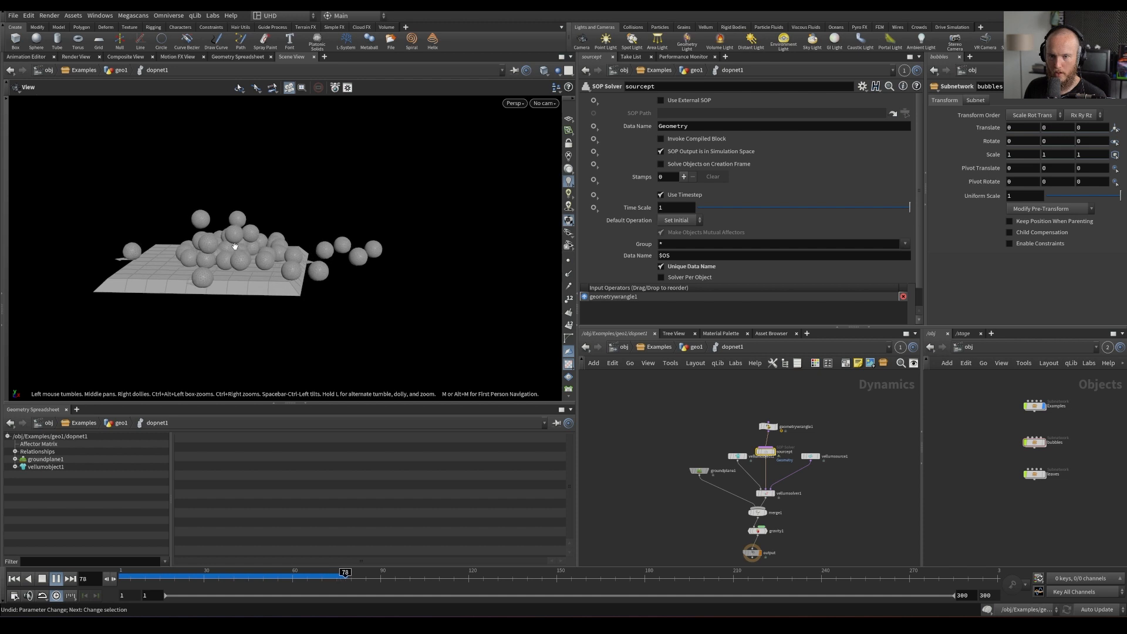
drag(217, 299, 230, 263)
key(Up)
Replay the simulation from the first frame with a close view of the spheres, rewind it and save the scene
key(ctrl+Up)
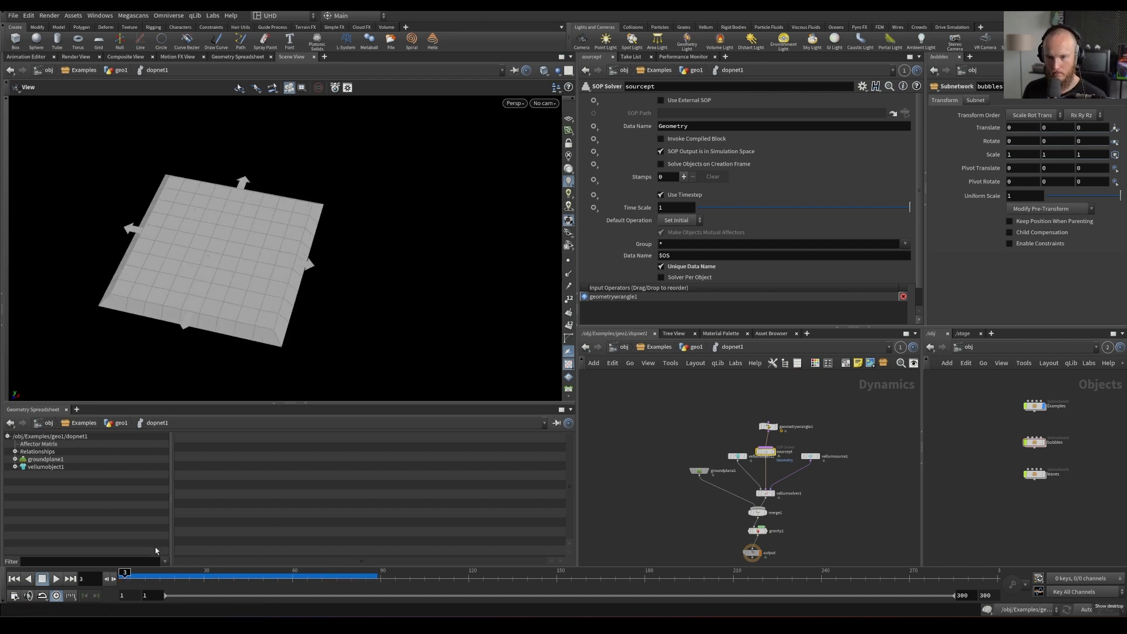
key(Up)
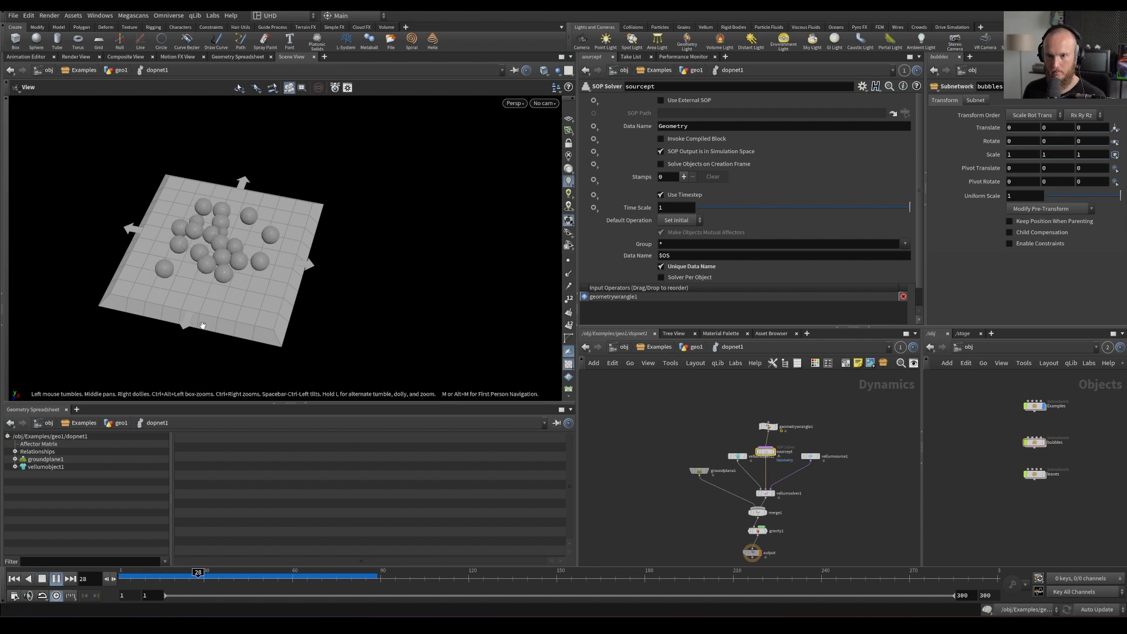
scroll(212, 229, up, 5)
drag(212, 229, 223, 249)
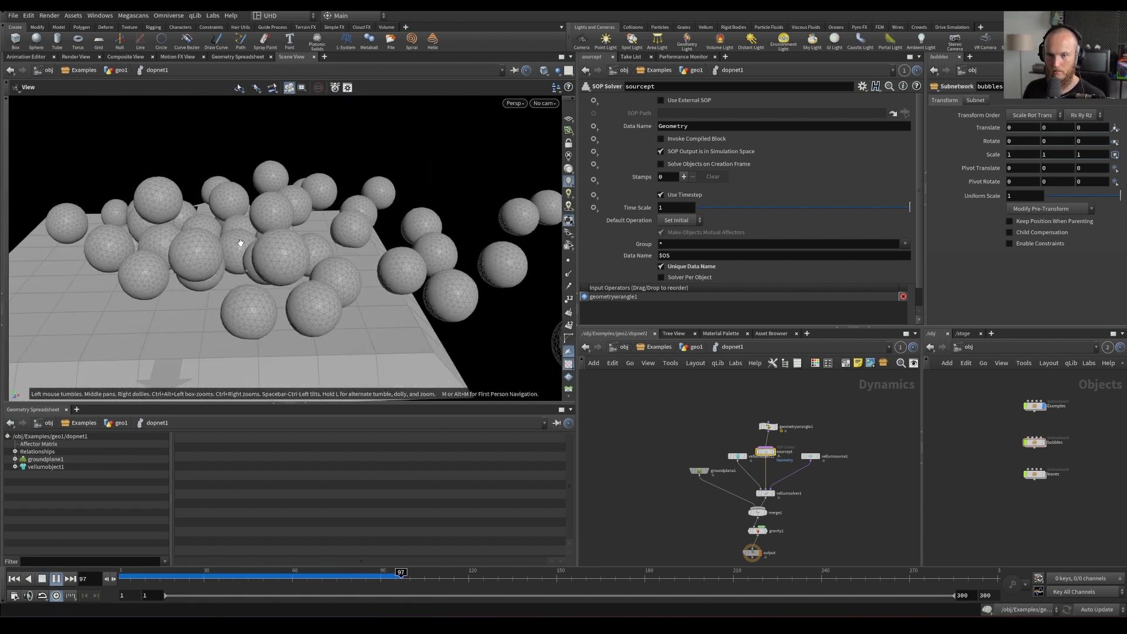
key(ctrl+Up)
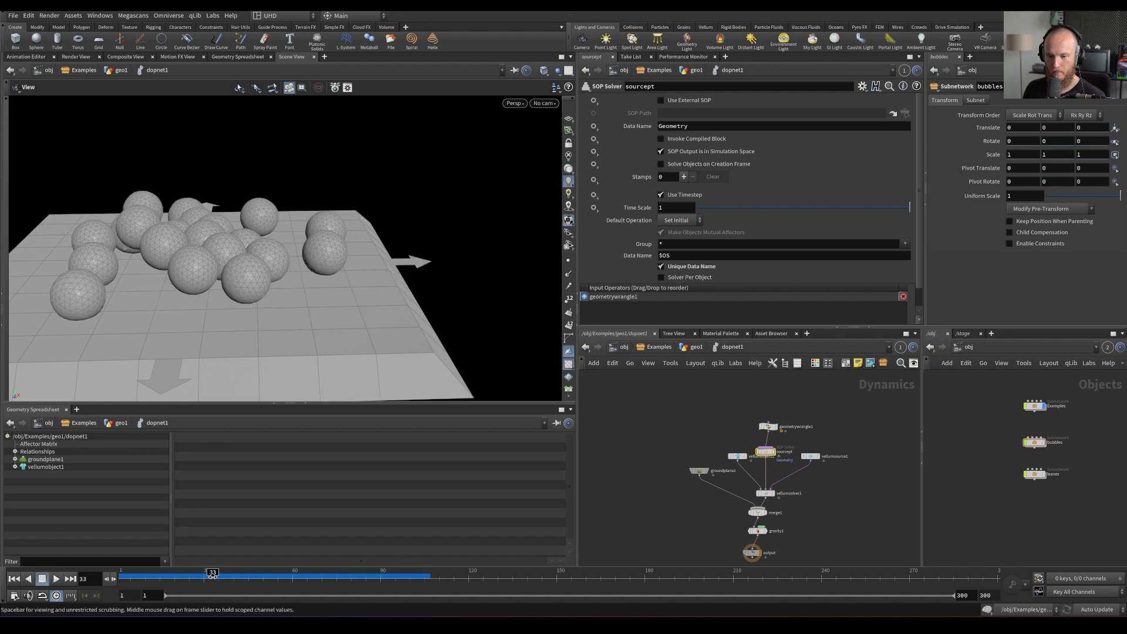
key(ctrl+s)
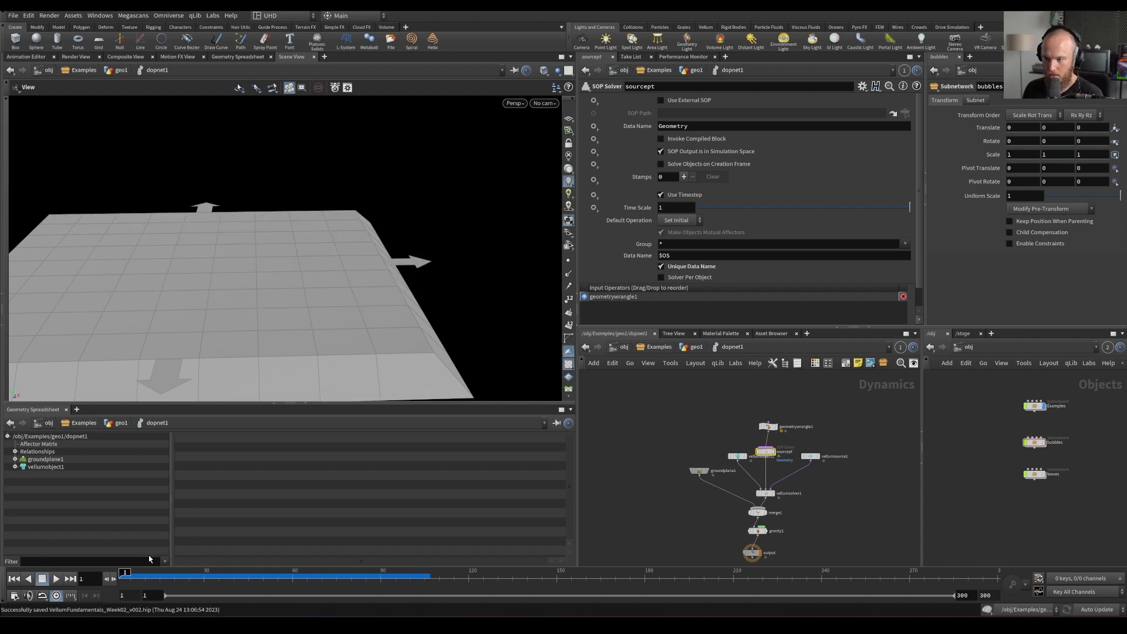
Leave the Examples networks for the object level and open the bubbles subnetwork
click(659, 346)
click(622, 347)
key(Escape)
key(u)
click(726, 447)
double_click(727, 447)
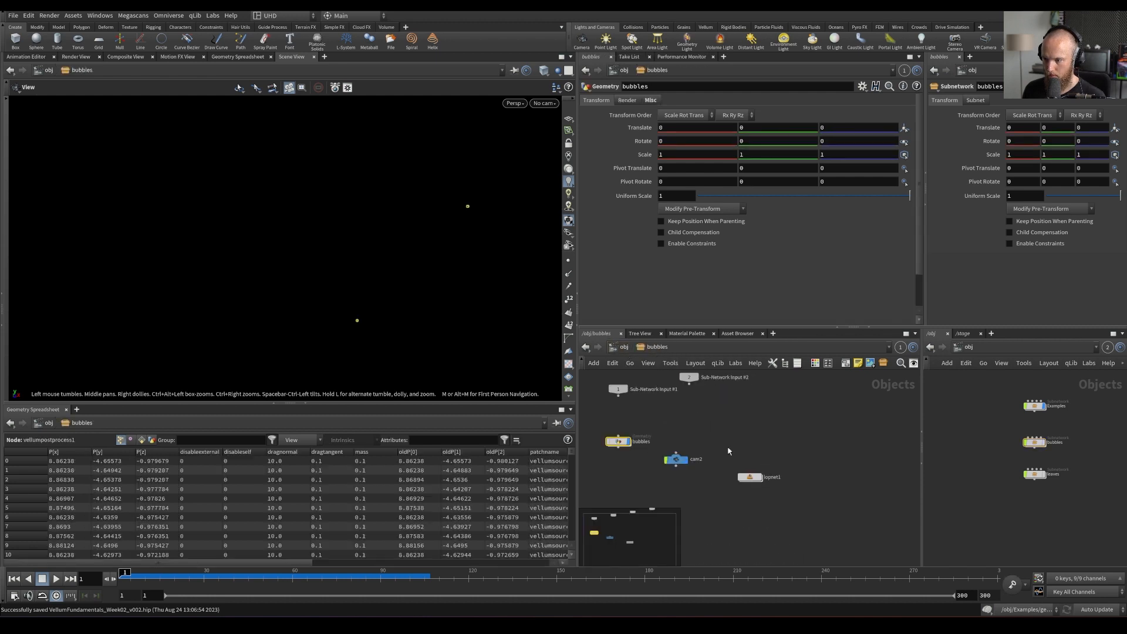
Open the bubbles geometry object inside the subnetwork and display its OUT null
drag(678, 435, 686, 435)
click(645, 421)
middle_drag(646, 422, 685, 487)
middle_drag(654, 443, 687, 421)
middle_drag(707, 411, 680, 522)
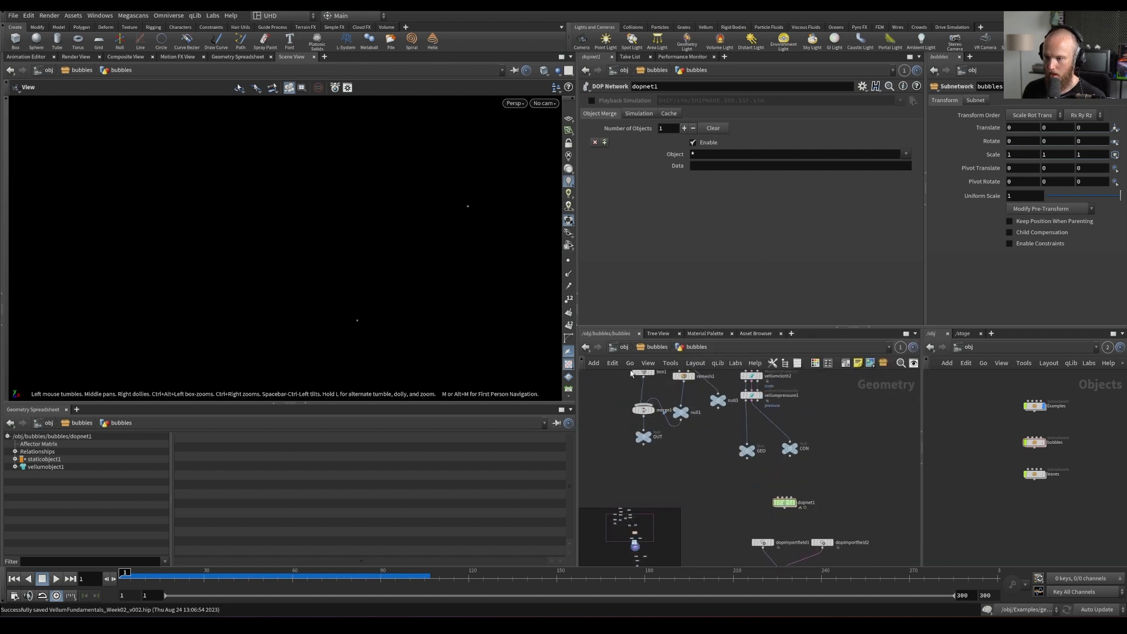
click(651, 438)
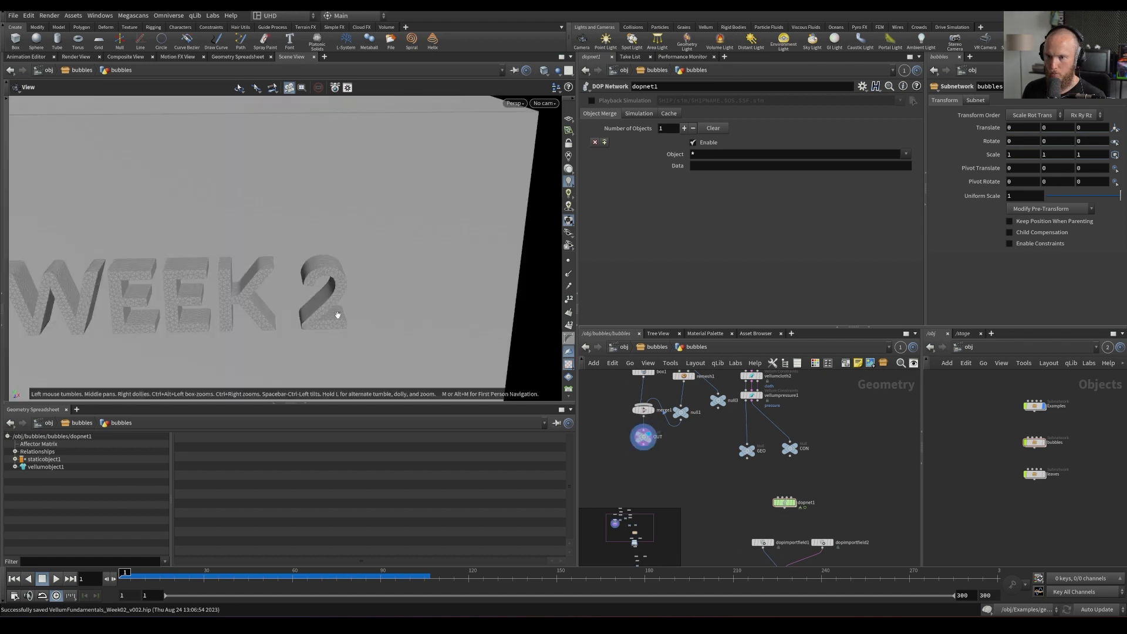
Display the null1 node of the text geometry in the bubbles network in place of OUT
drag(352, 228, 286, 228)
right_drag(286, 228, 111, 310)
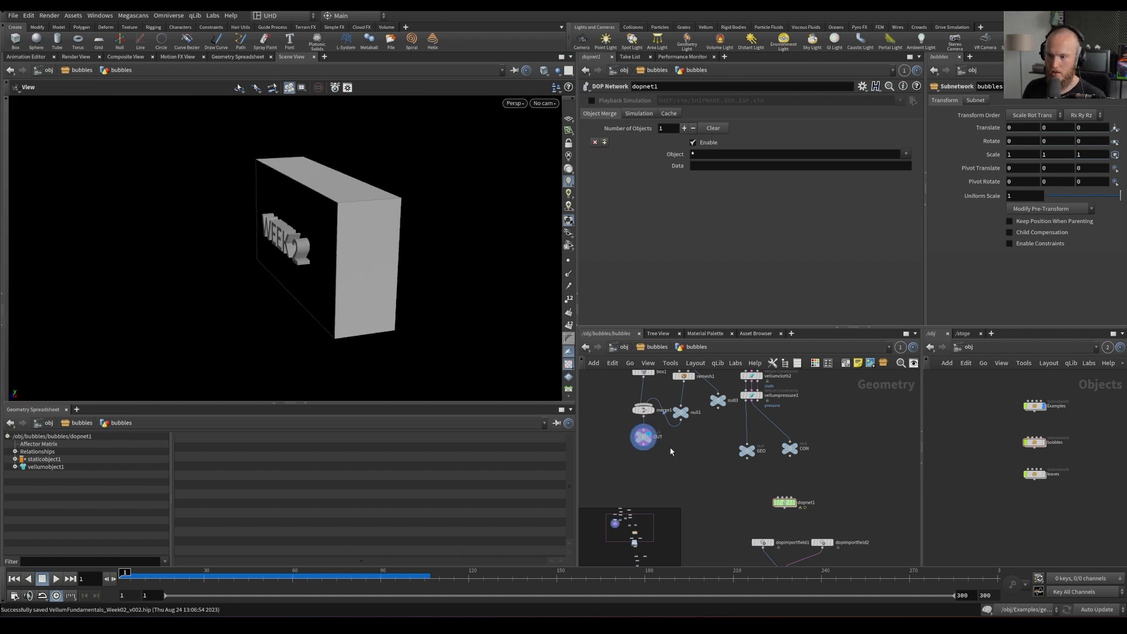
click(689, 406)
middle_drag(703, 462, 659, 362)
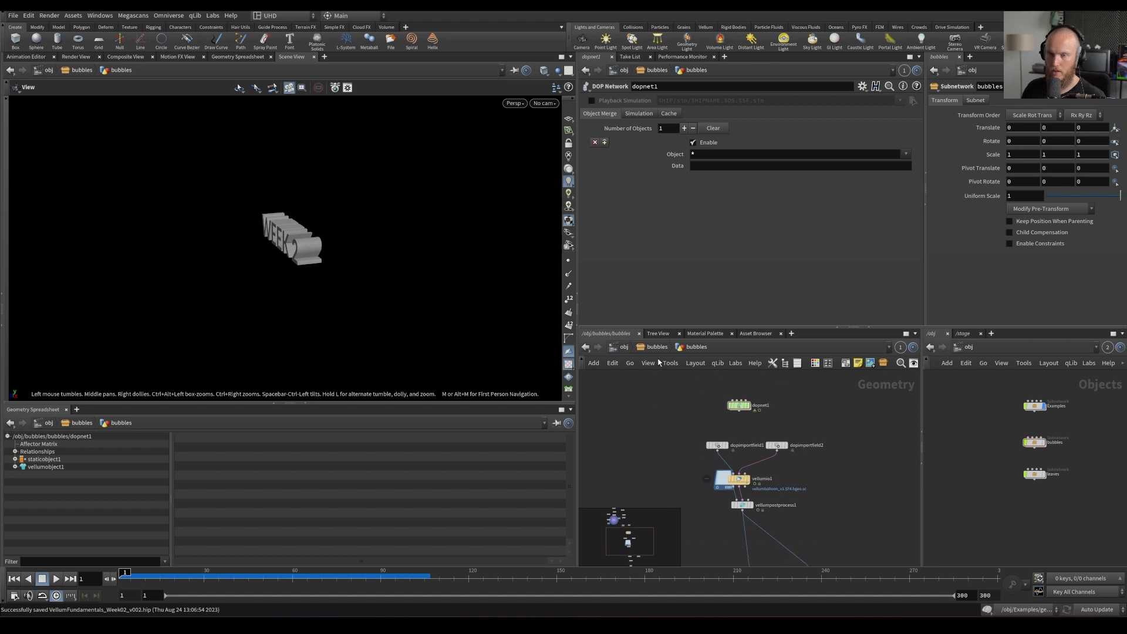
Open dopnet1, play the bubble simulation briefly and step through a few more frames with a close view of the spheres
double_click(739, 405)
key(Up)
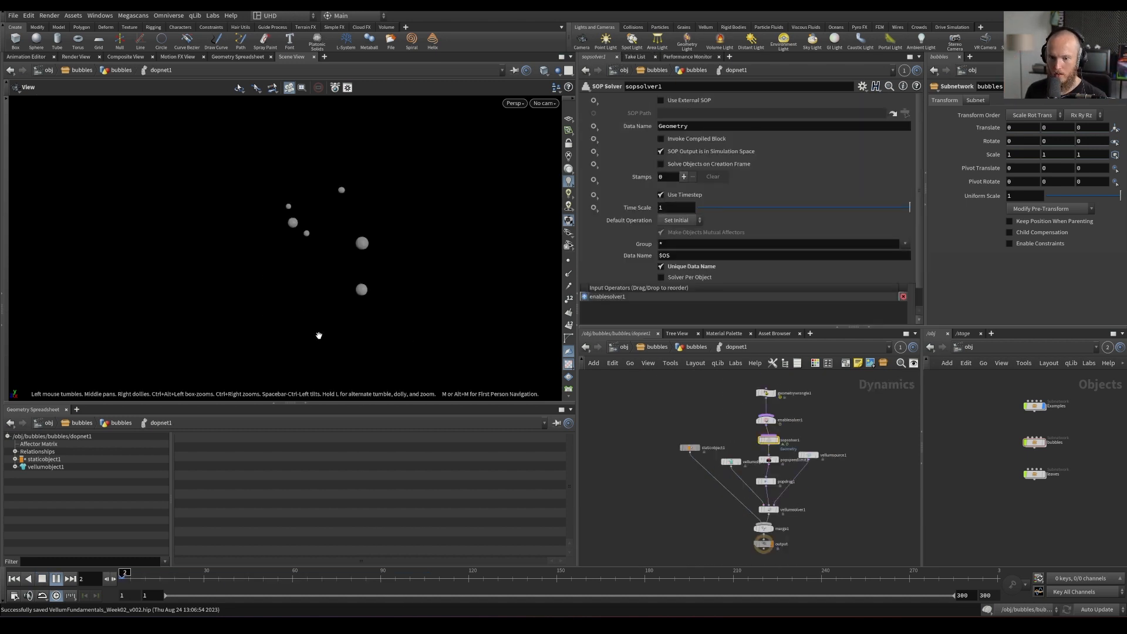
key(Up)
right_drag(298, 242, 342, 103)
key(Right)
key(Right)
key(Right)
key(Right)
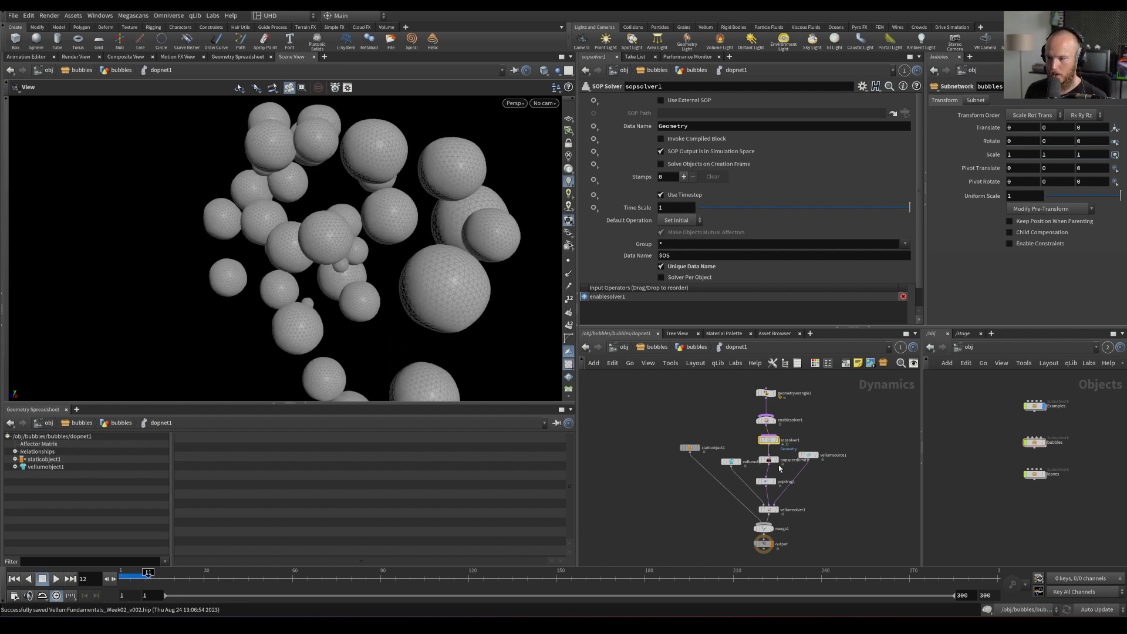
Check the restlength code in geometrywrangle1 and show the $F<45 expression in enablesolver1's Enable Solvers parameter
click(764, 419)
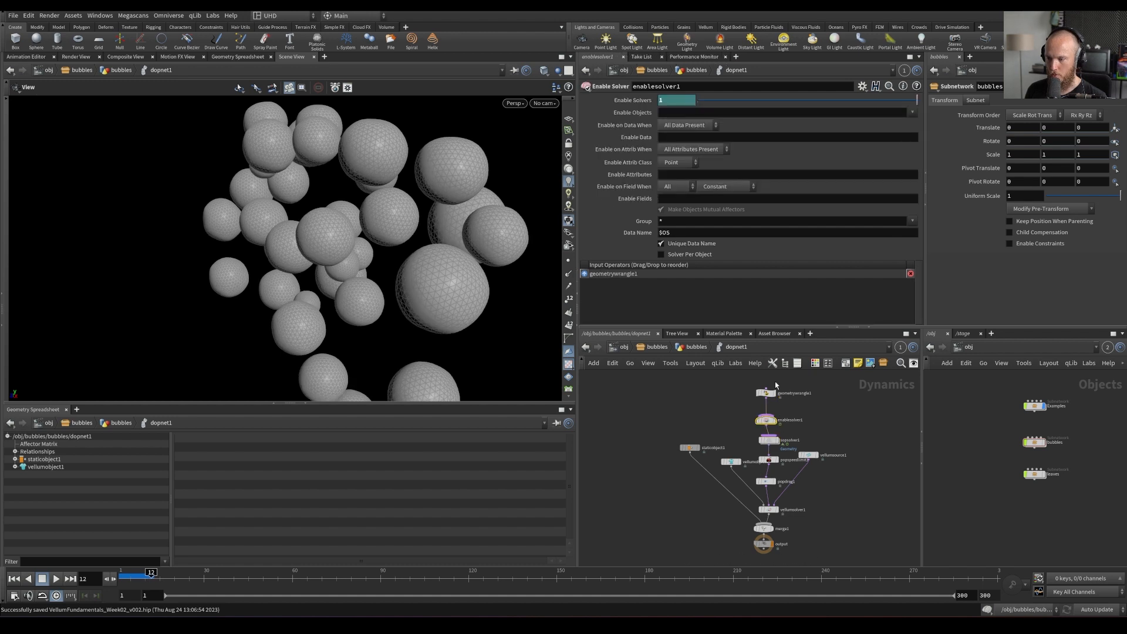
click(765, 393)
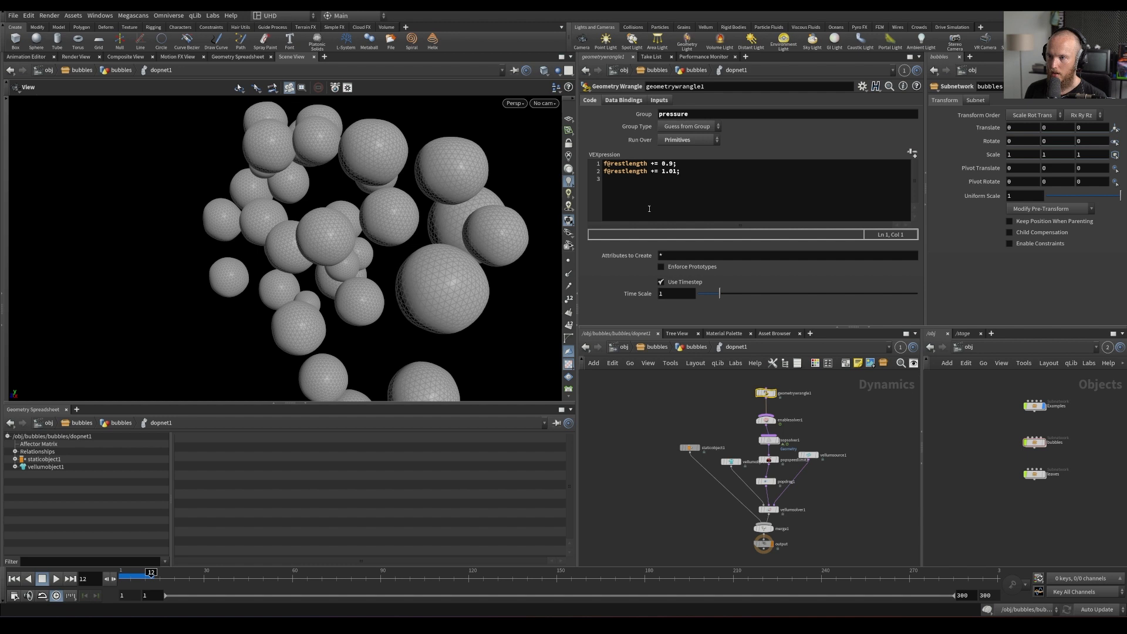
click(764, 420)
click(676, 100)
text($F<45)
key(Return)
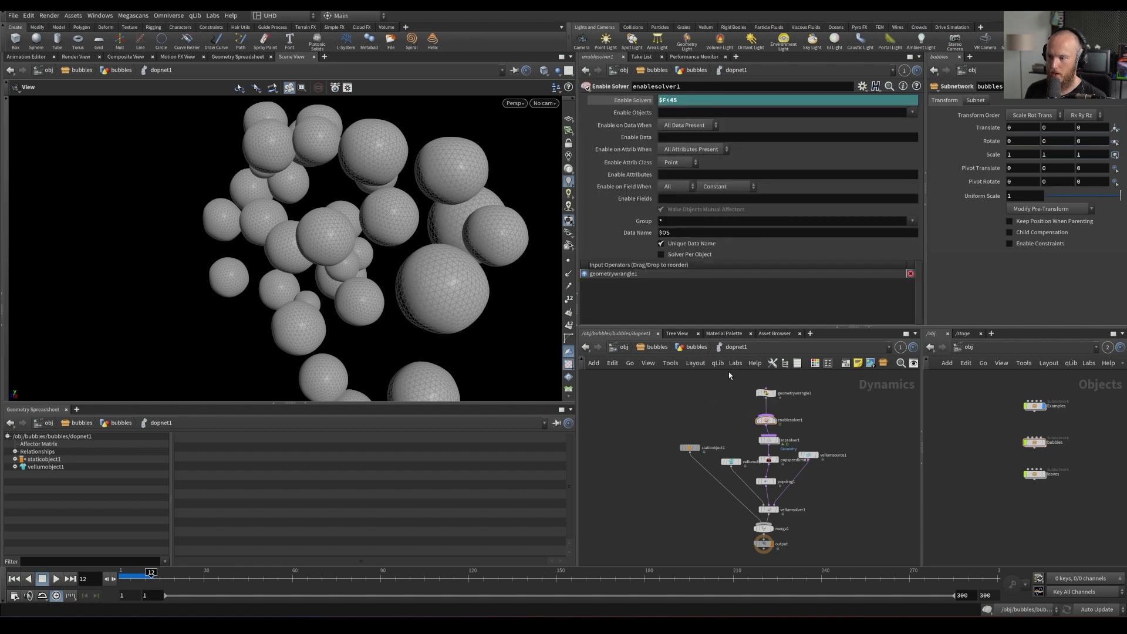
key(Up)
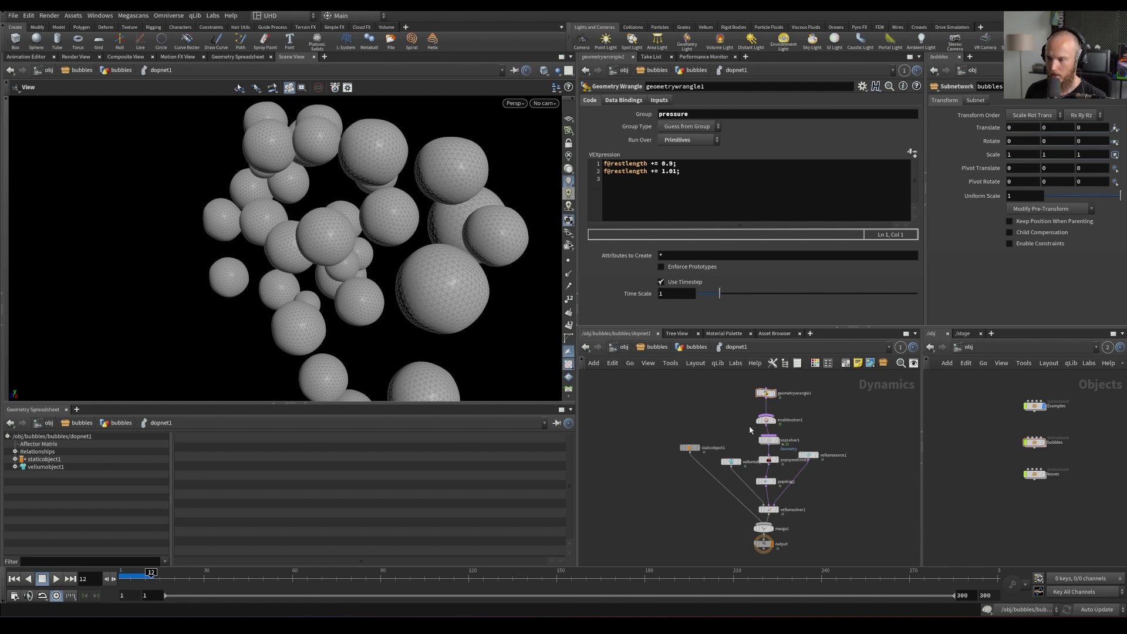
key(Down)
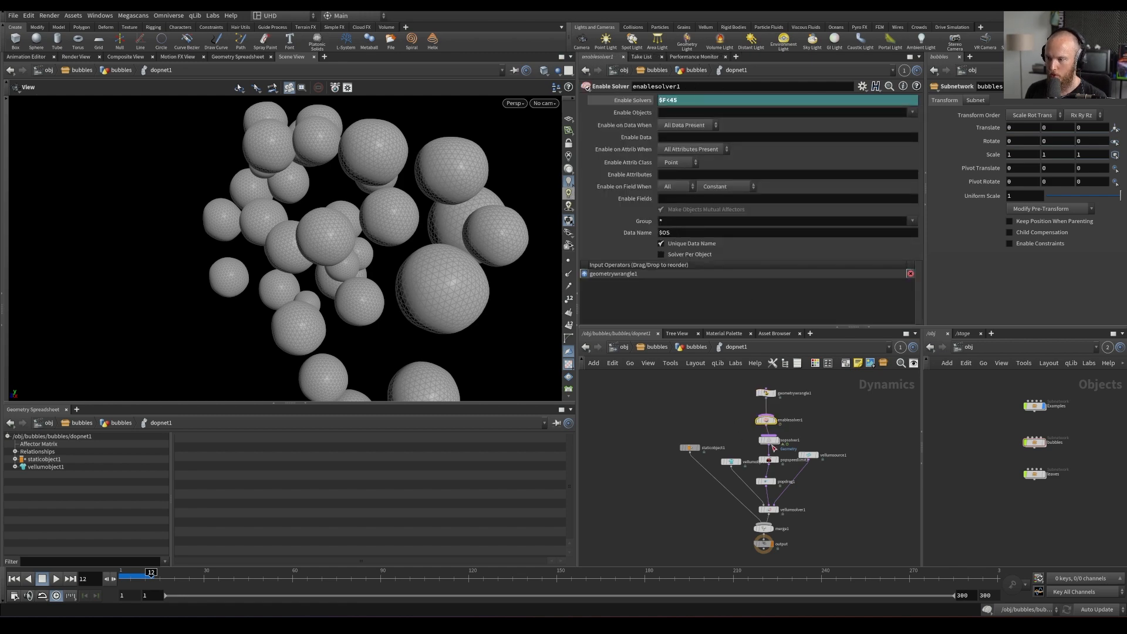
Rewind to the first frame, return to the bubbles geometry level and save the scene
key(ctrl+Up)
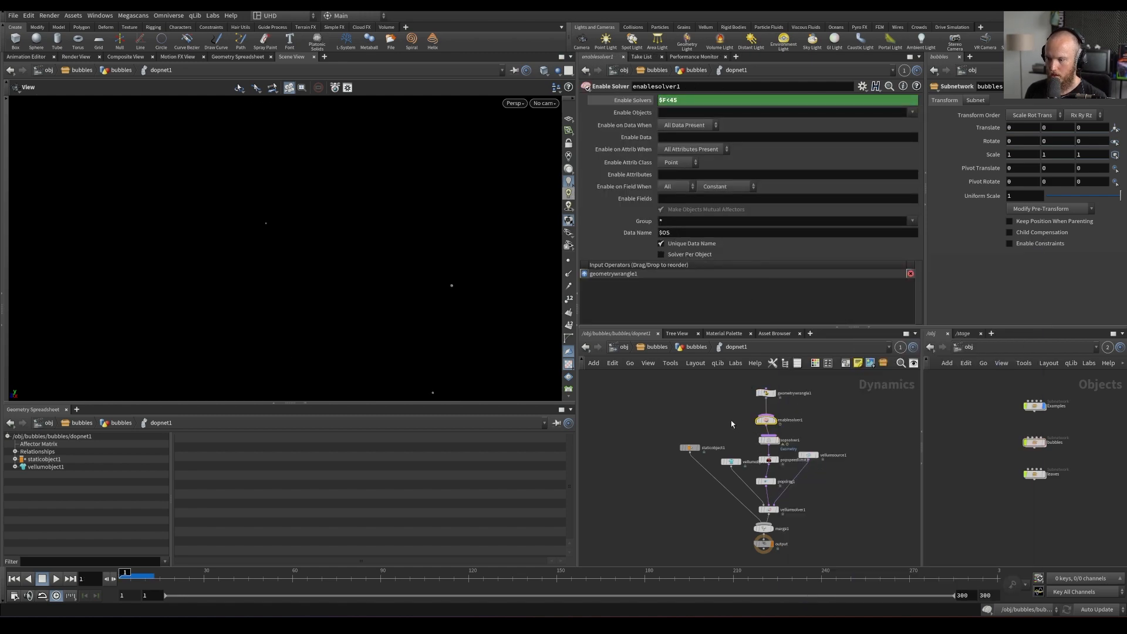
key(u)
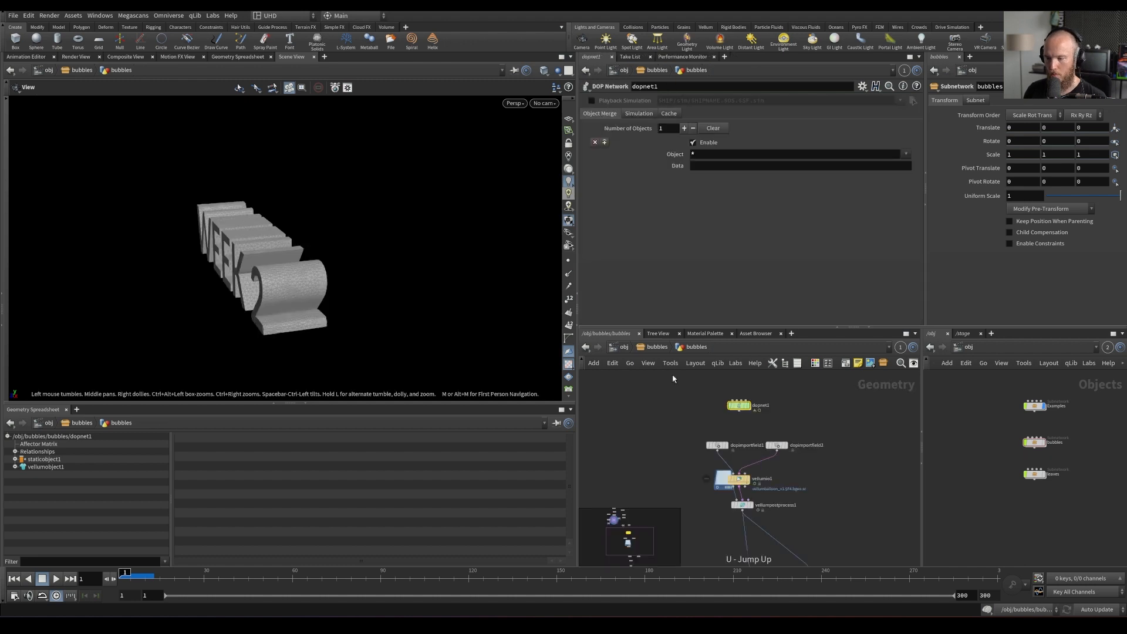
key(ctrl+s)
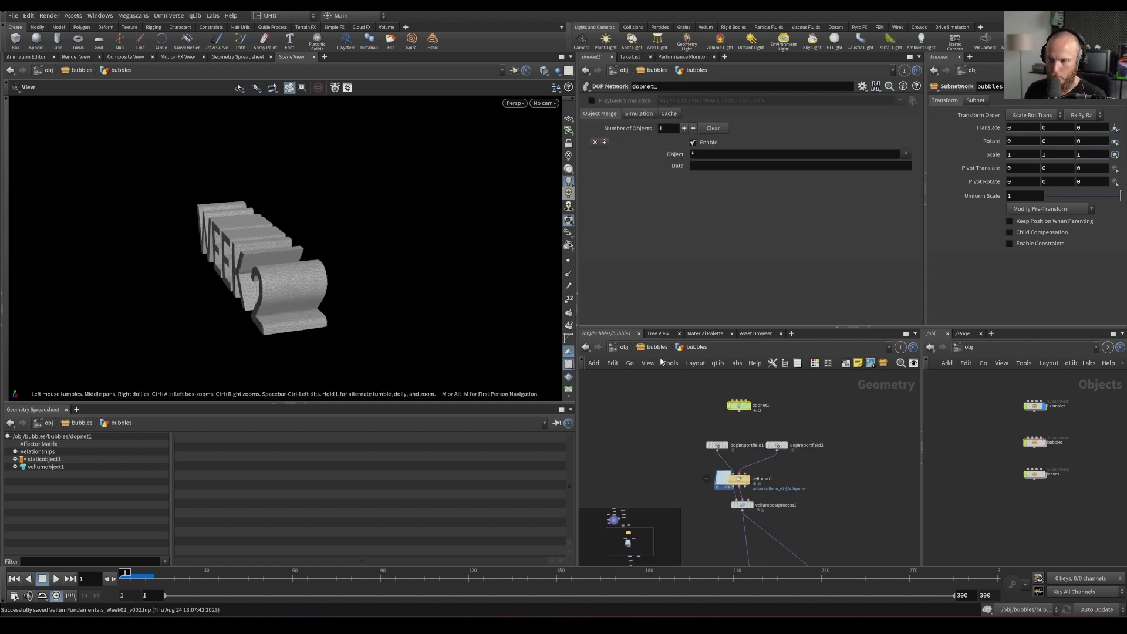
Open lopnet1 in the bubbles subnetwork and view its scene through cam2 with the Karma renderer
key(u)
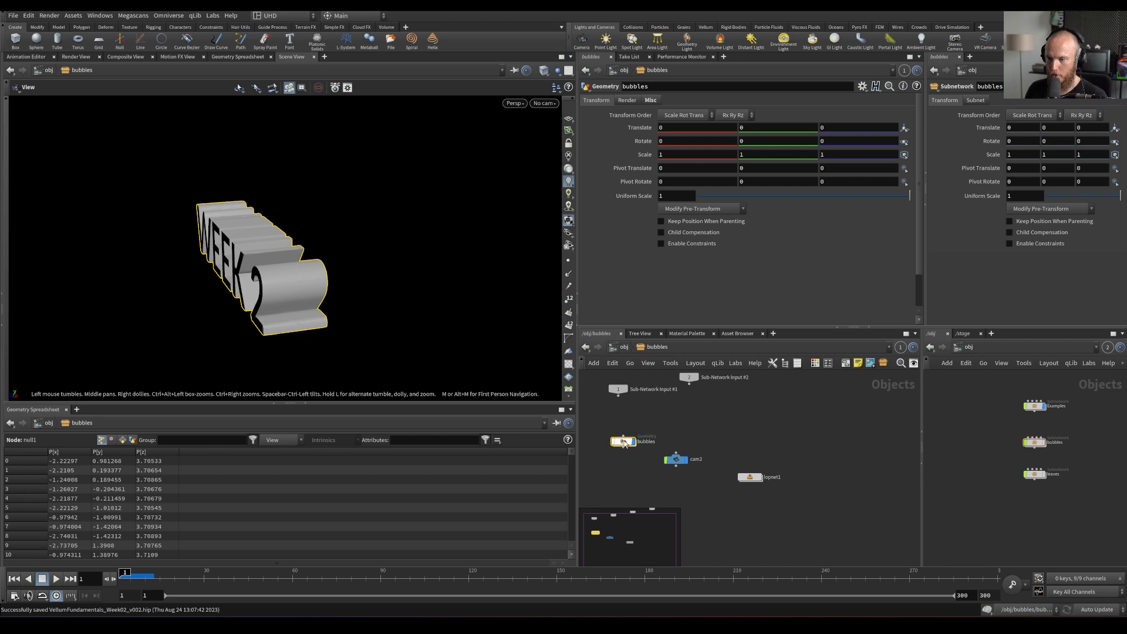
double_click(619, 440)
key(u)
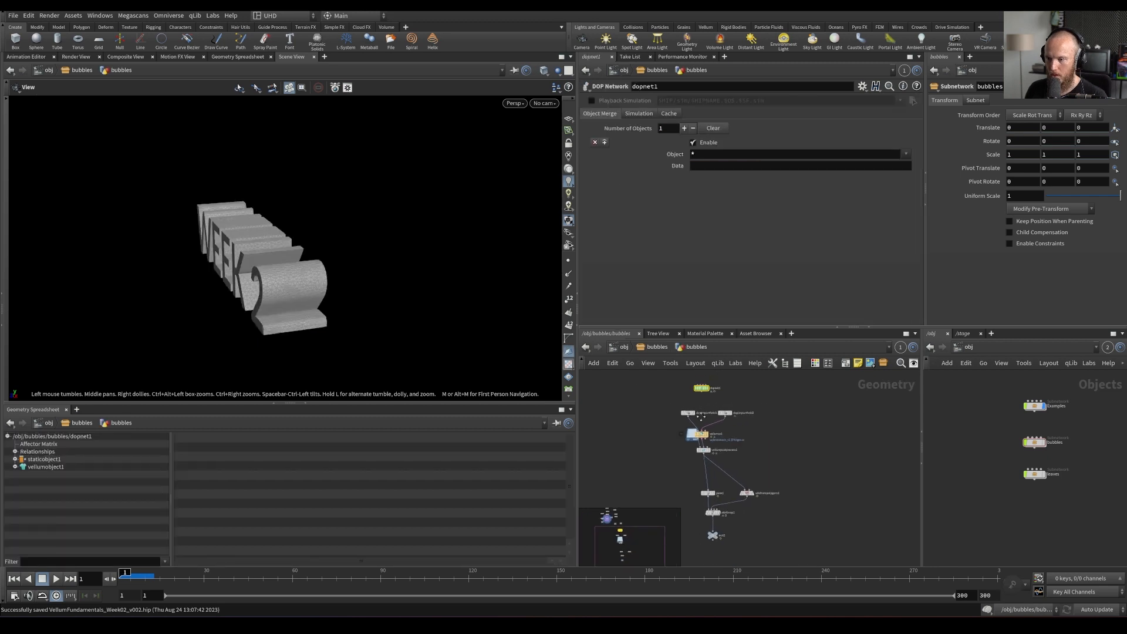
click(747, 477)
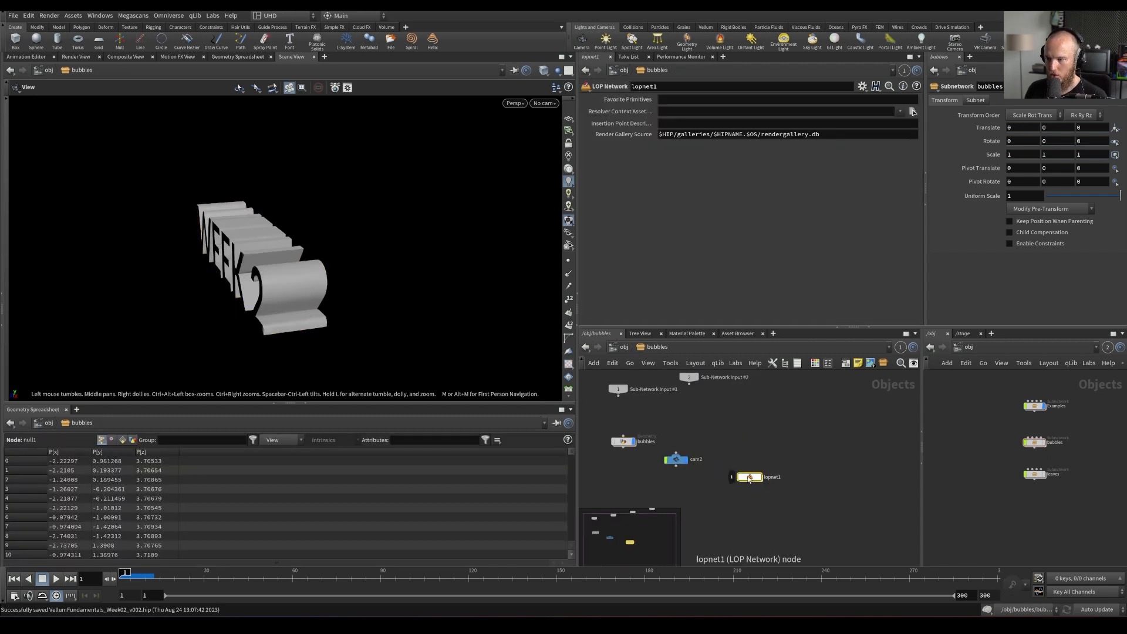
double_click(745, 477)
click(544, 103)
click(528, 165)
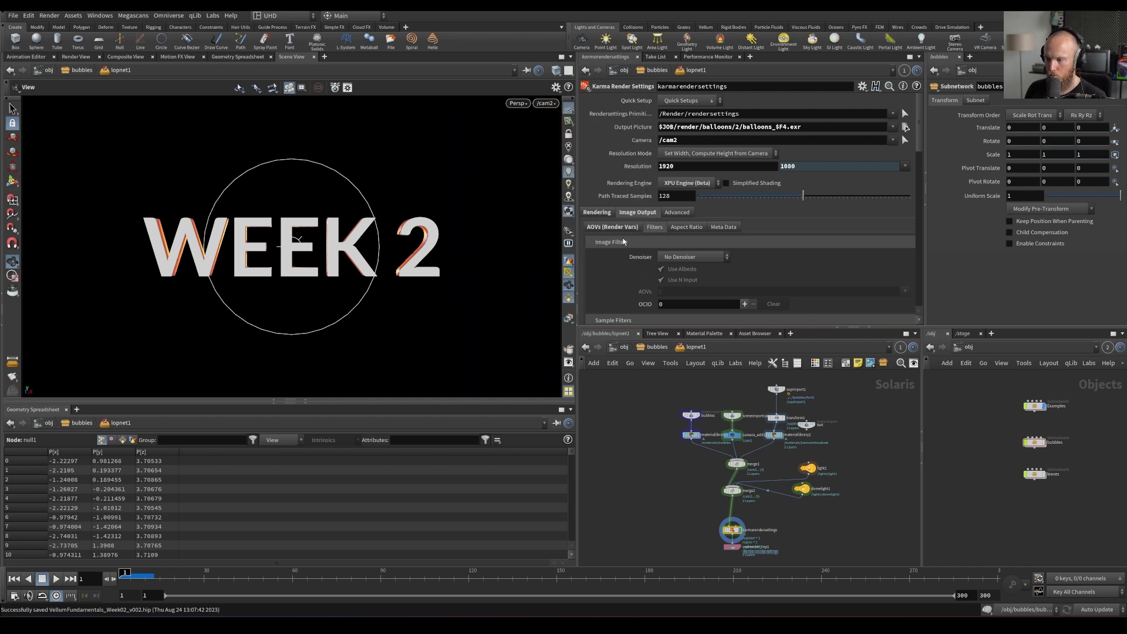
click(517, 103)
click(528, 154)
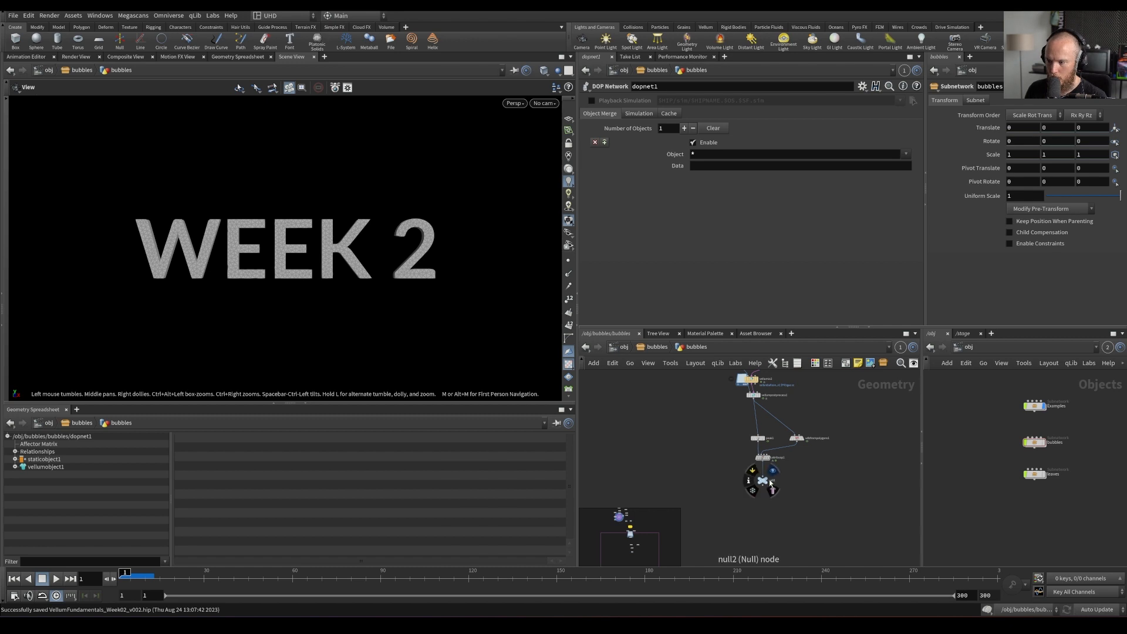
Display null2 in the bubbles geometry and render lopnet1's karmarendersettings through cam2 at a frame further along the timeline
click(771, 482)
click(652, 350)
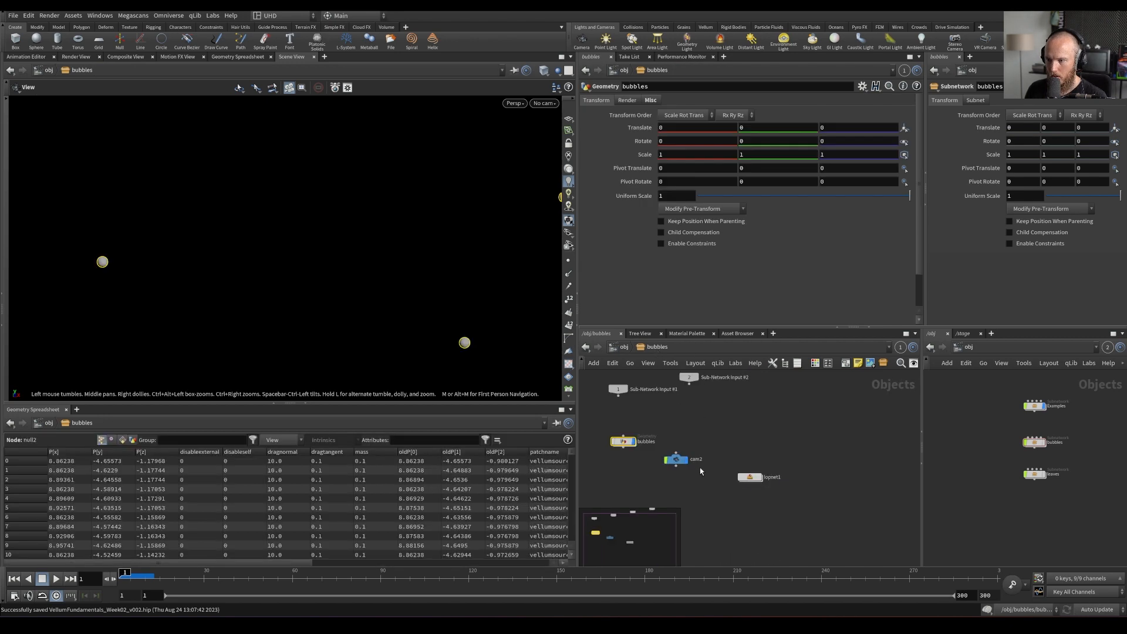
double_click(751, 477)
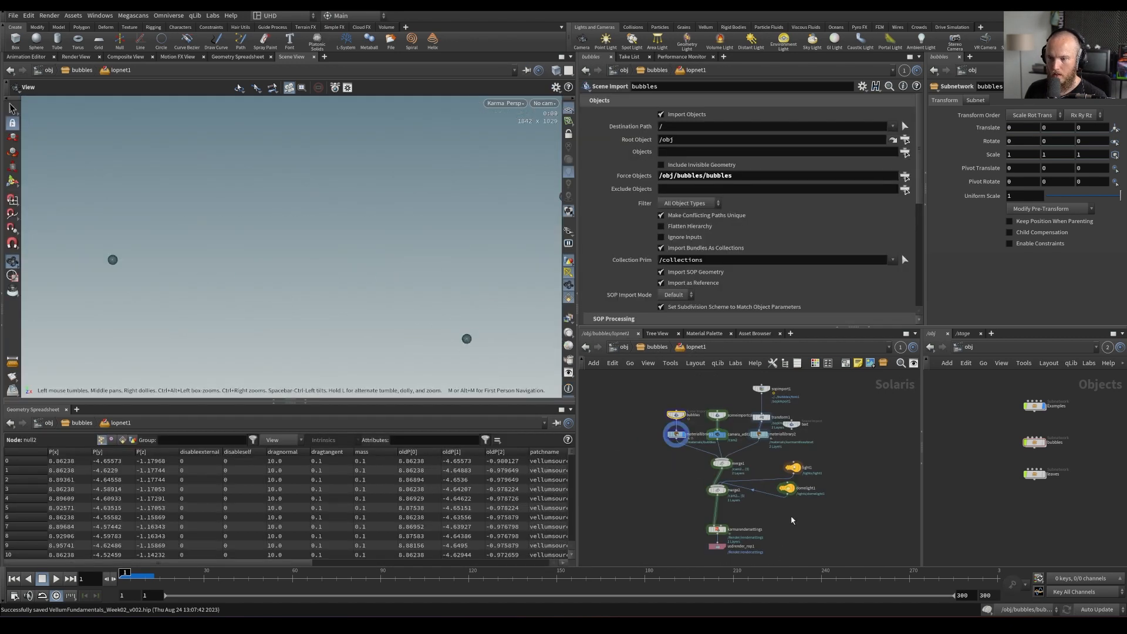
click(723, 529)
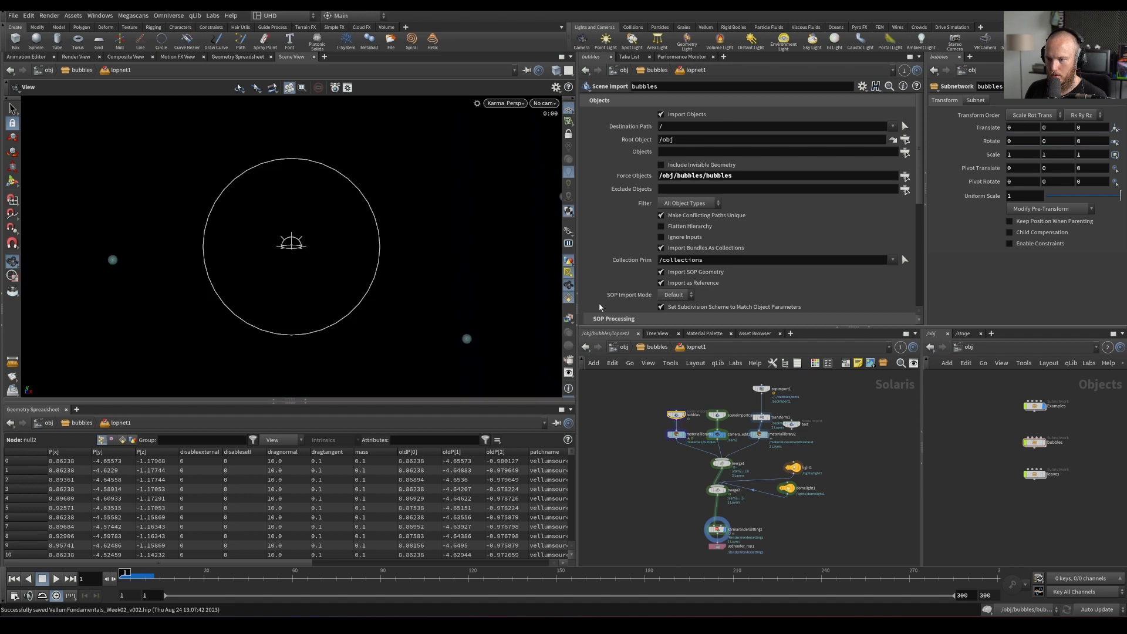
click(544, 103)
click(581, 130)
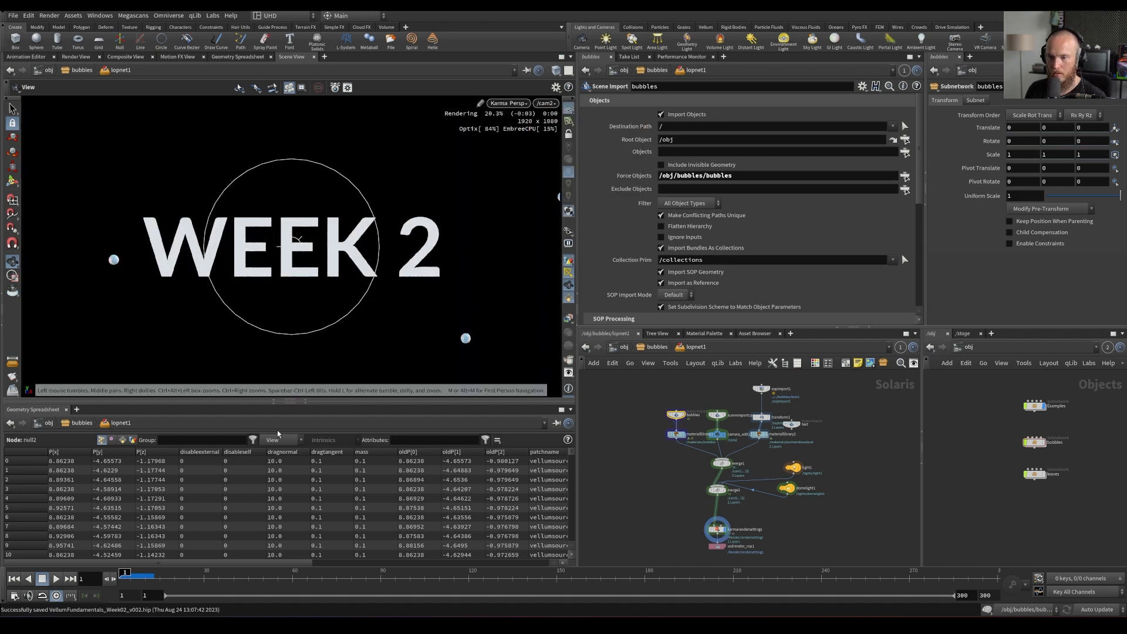
click(348, 576)
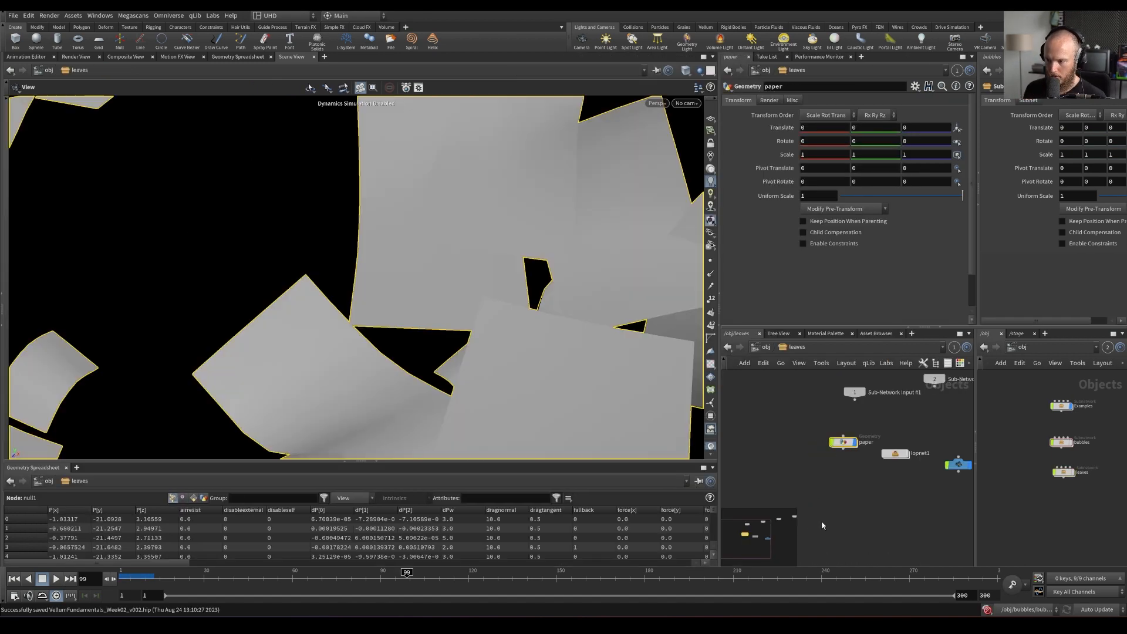
Frame all the falling paper in the leaves subnetwork and play the simulation from the first frame, examining it up close
scroll(381, 254, down, 10)
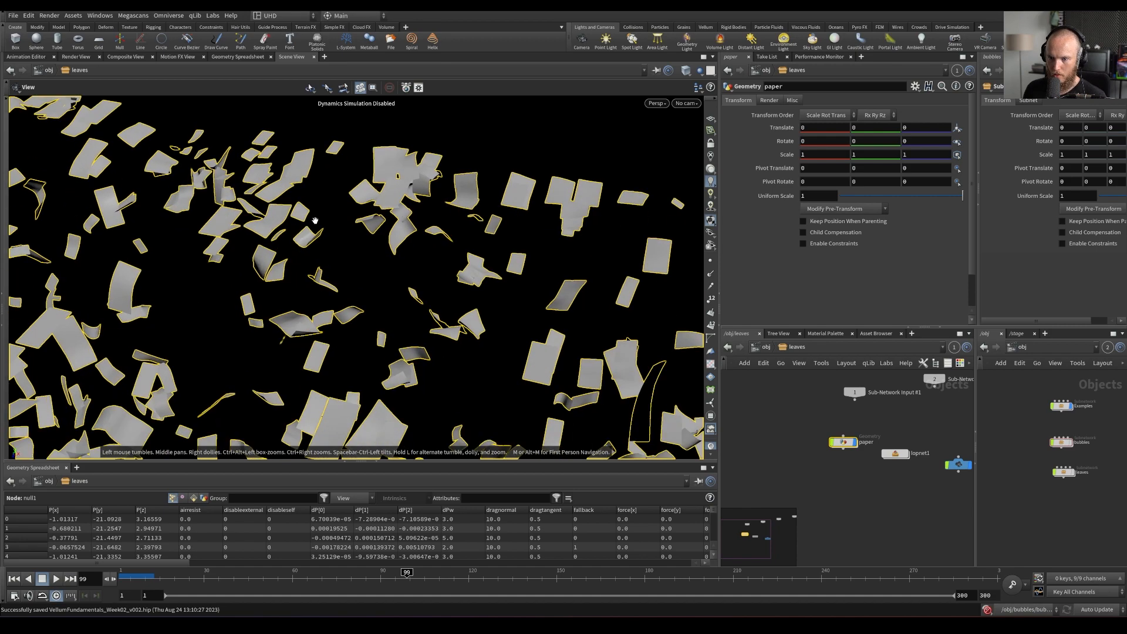
drag(342, 341, 409, 268)
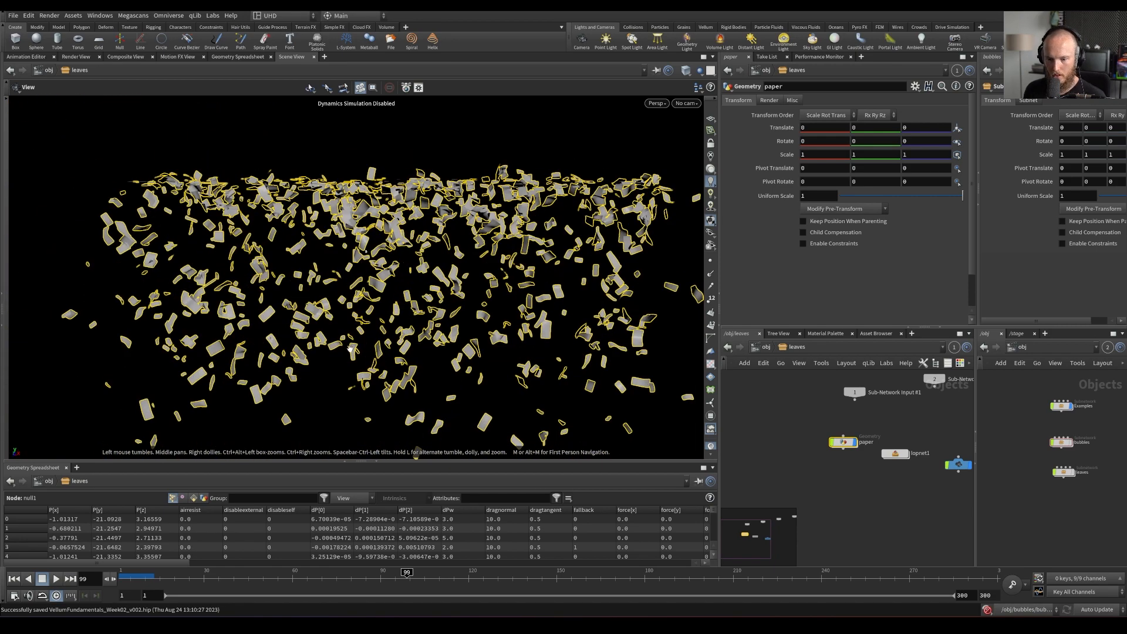
key(ctrl+Up)
key(Up)
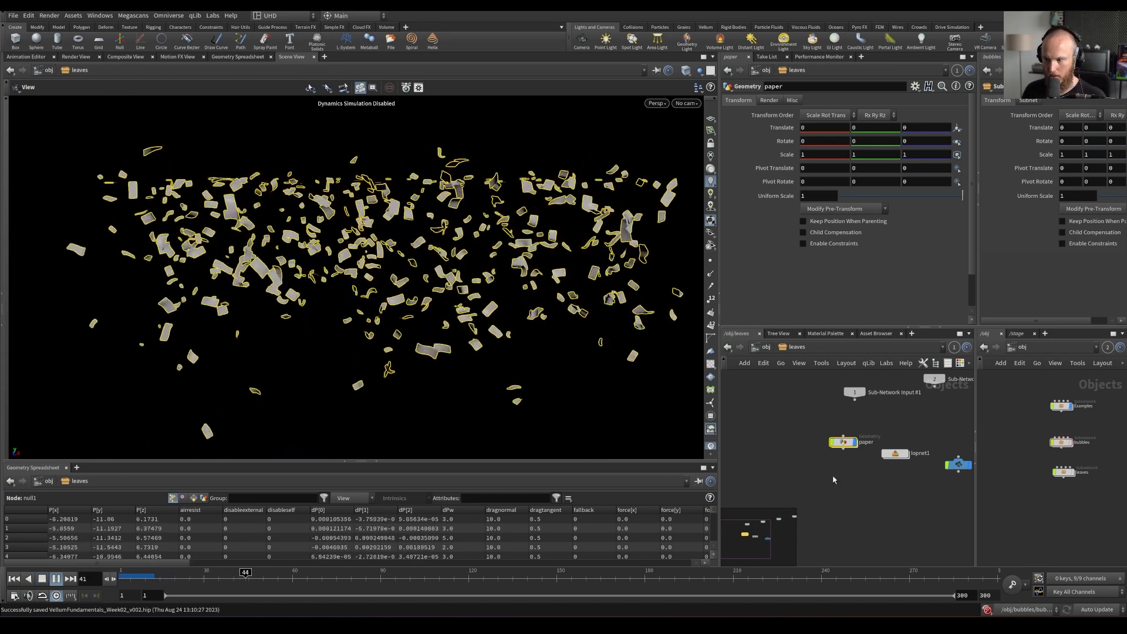
scroll(378, 270, up, 8)
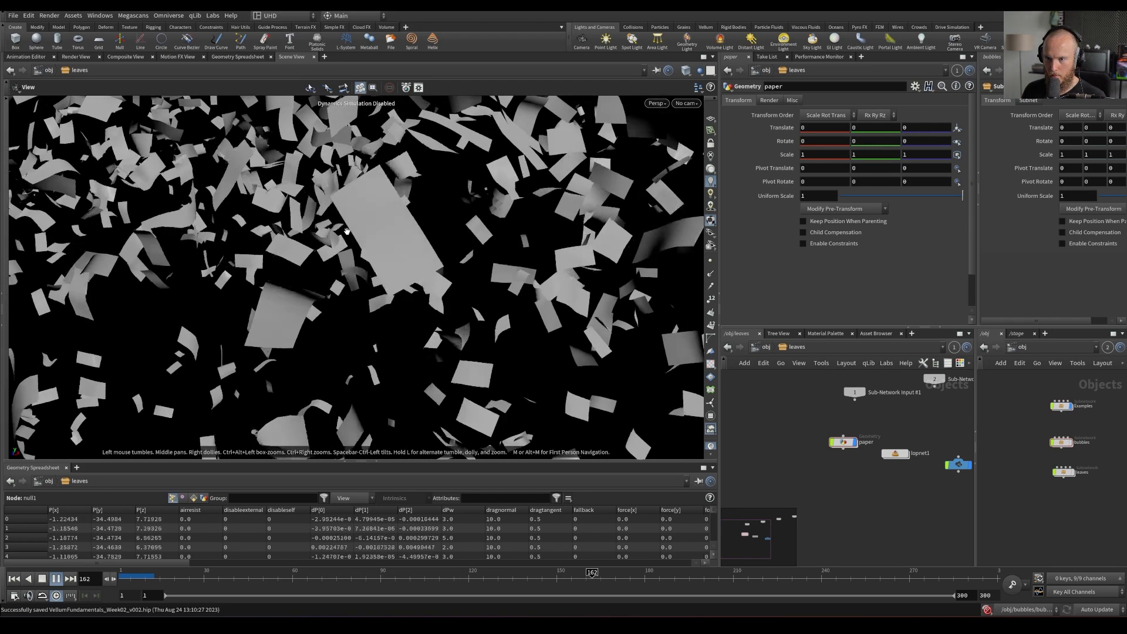
Go to frame 60 and examine the paper sheets from several angles and distances
click(292, 577)
drag(364, 271, 378, 270)
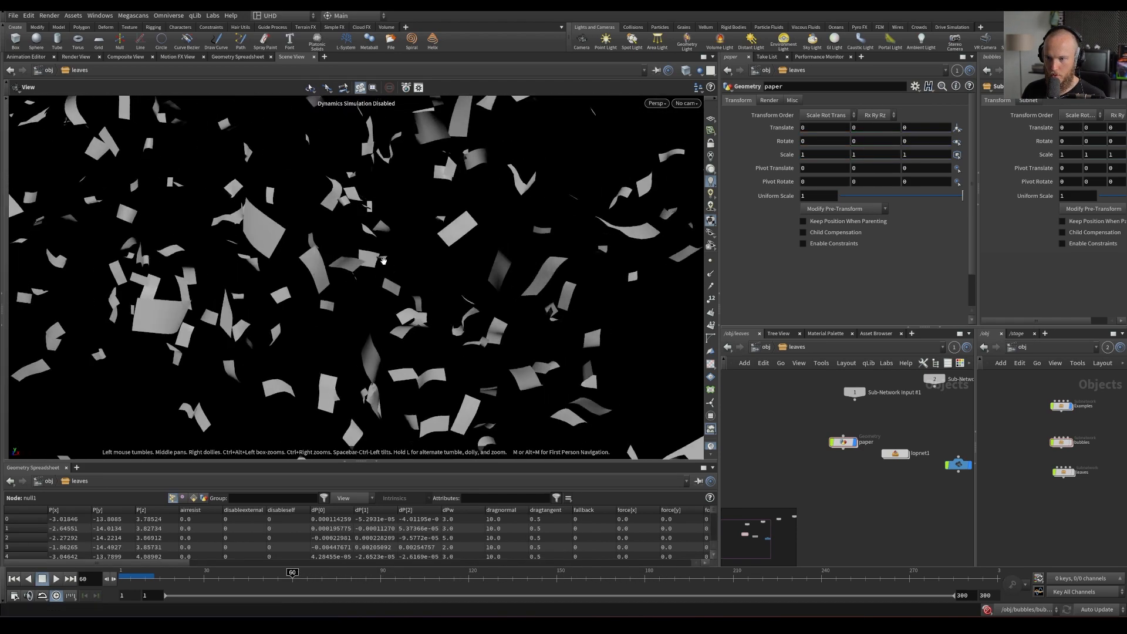
middle_drag(379, 269, 368, 276)
drag(368, 276, 315, 238)
right_drag(315, 238, 337, 266)
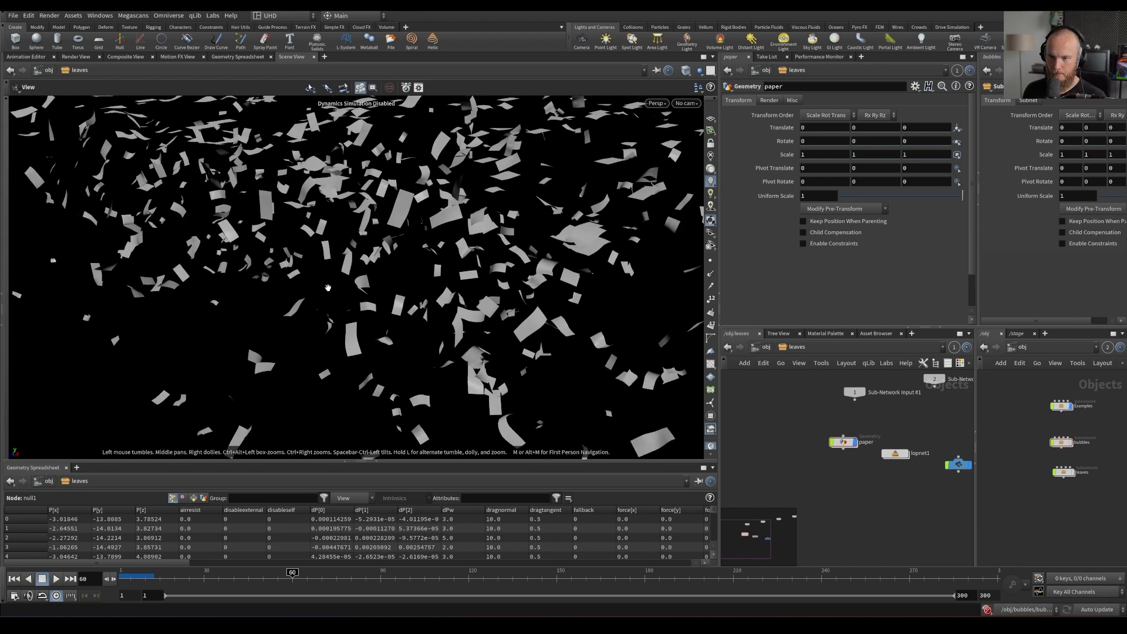
Replay the paper simulation from the first frame, pausing to examine the early sheets, and stop it at frame 110
key(ctrl+Up)
key(Up)
key(Up)
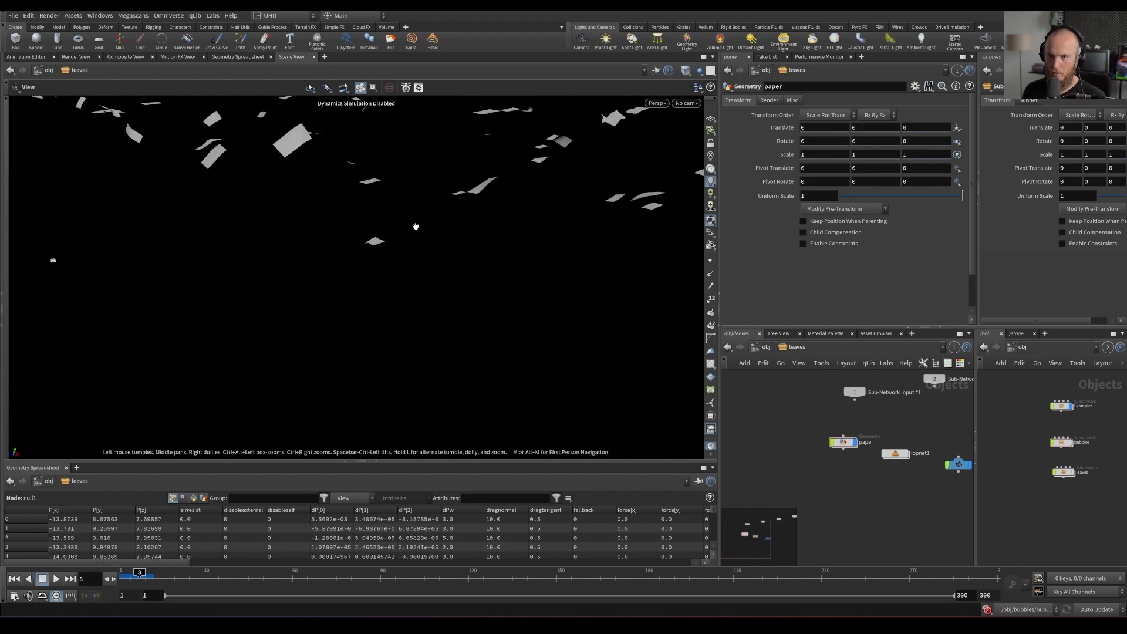
drag(387, 304, 341, 260)
key(Right)
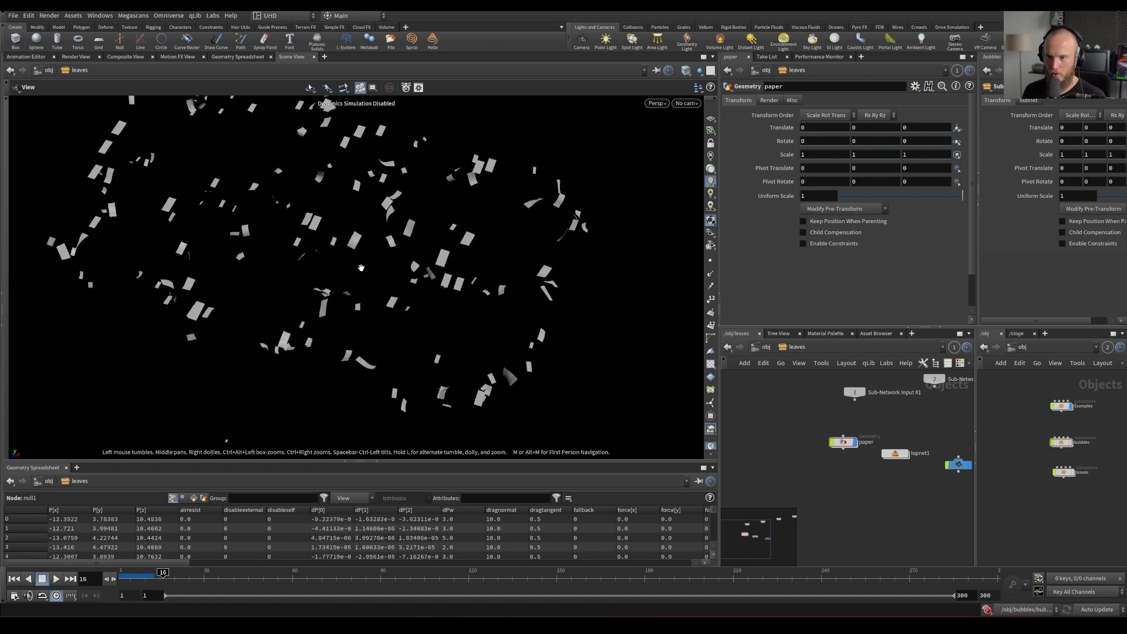
key(Up)
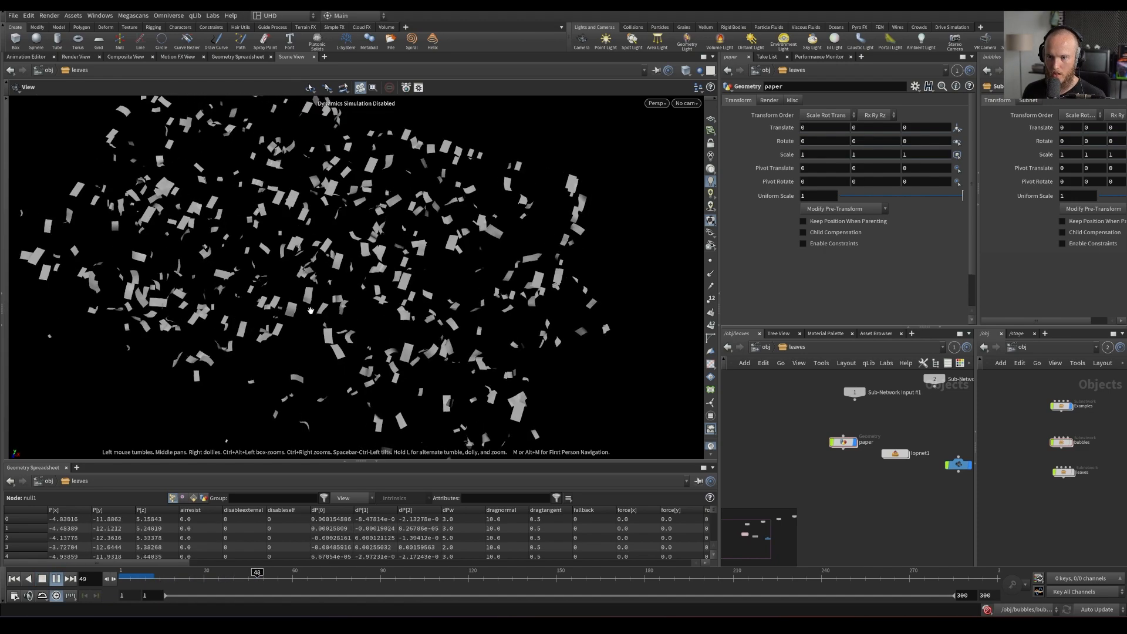
drag(354, 257, 352, 247)
key(Up)
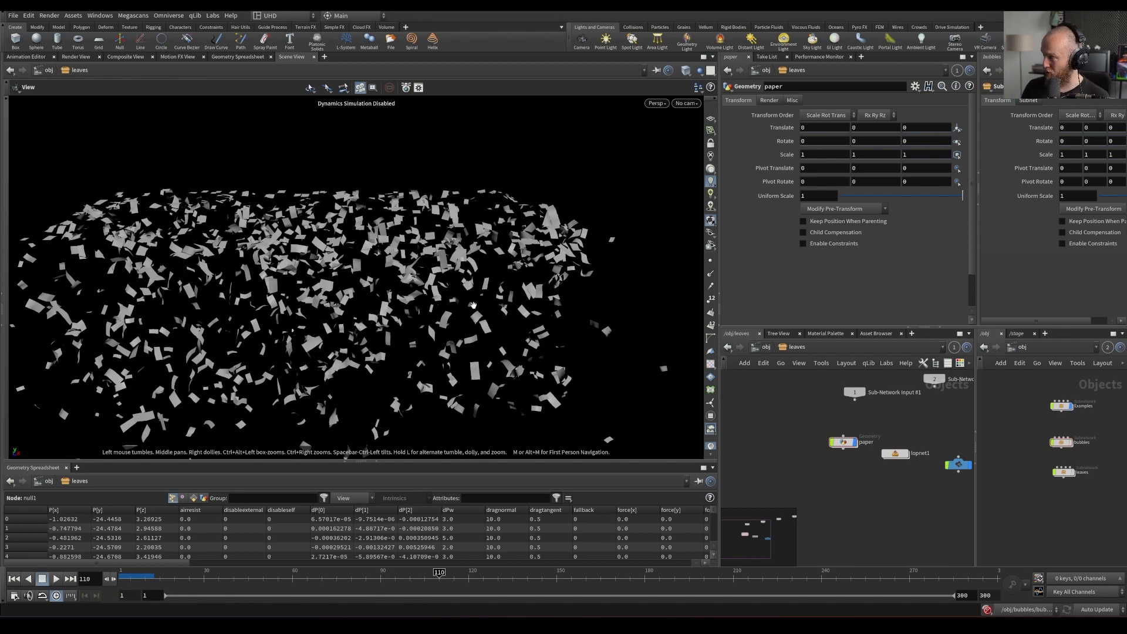
Examine the whole cloud of paper sheets at frame 110 from different angles
drag(352, 338, 356, 232)
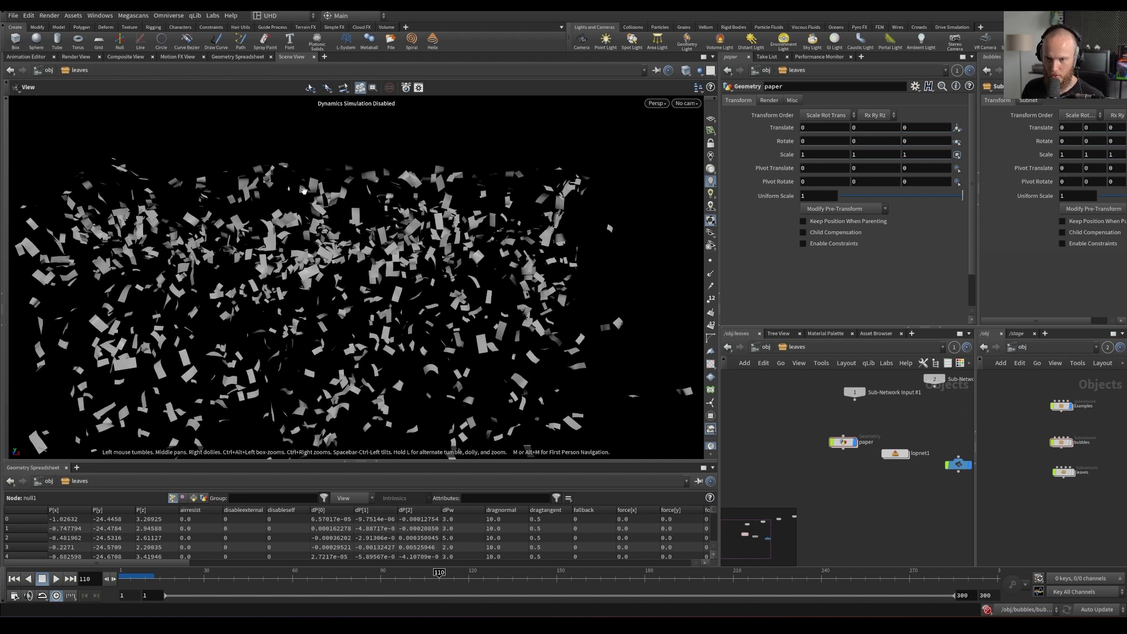
drag(467, 356, 434, 213)
right_drag(379, 320, 351, 291)
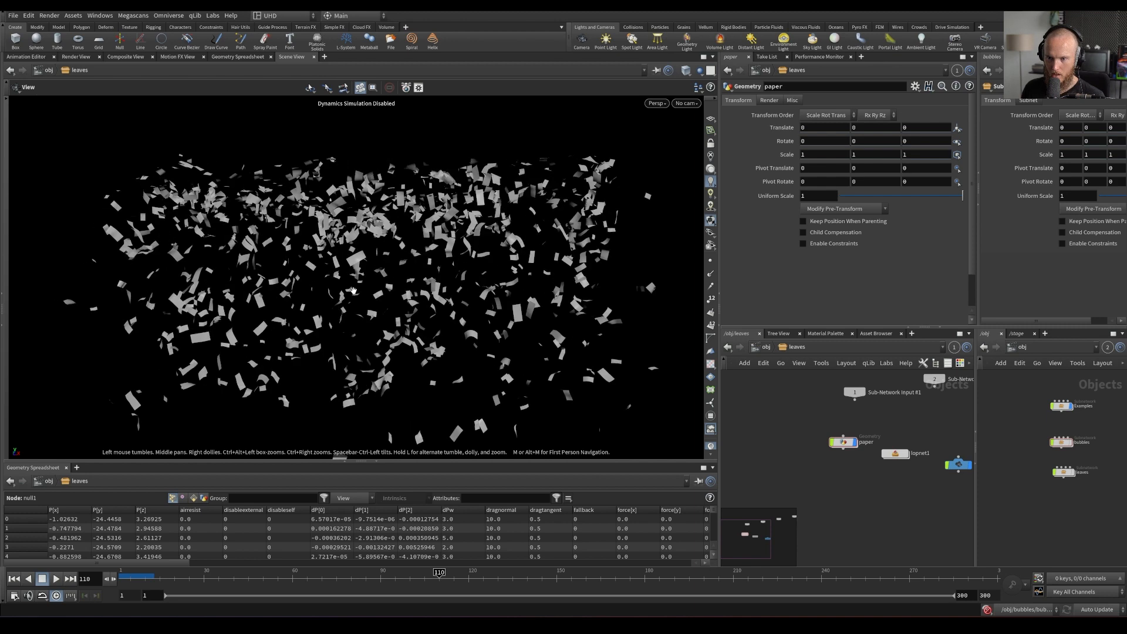
drag(366, 298, 400, 310)
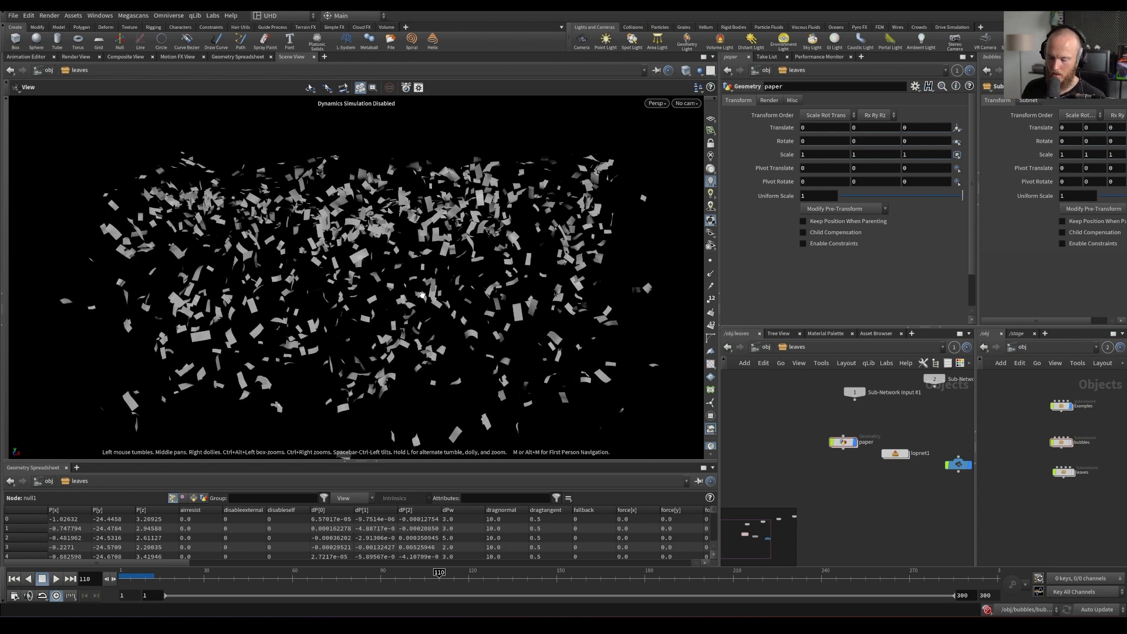
Leave the leaves subnetwork, open the Examples subnetwork and add a new Geometry node below geo1
right_drag(381, 282, 463, 193)
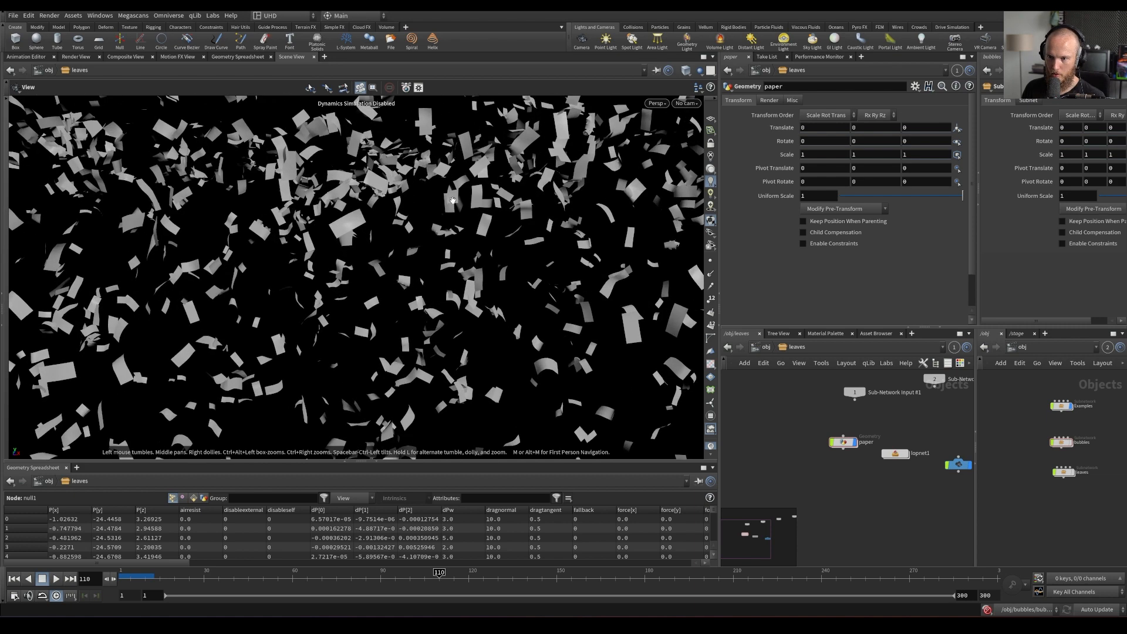
click(766, 347)
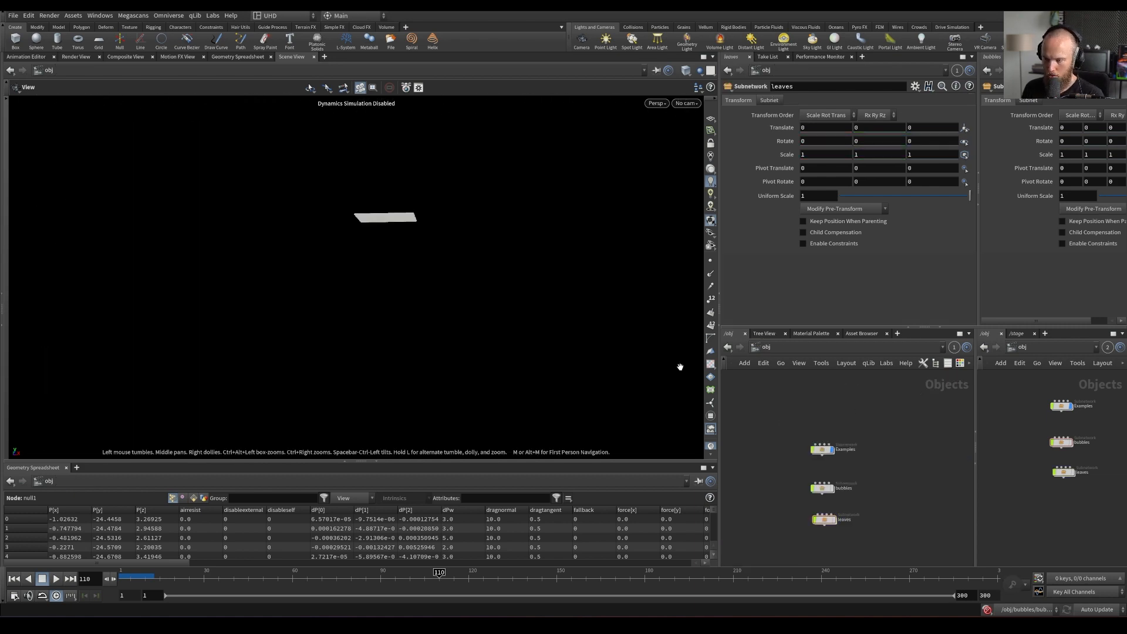
double_click(822, 450)
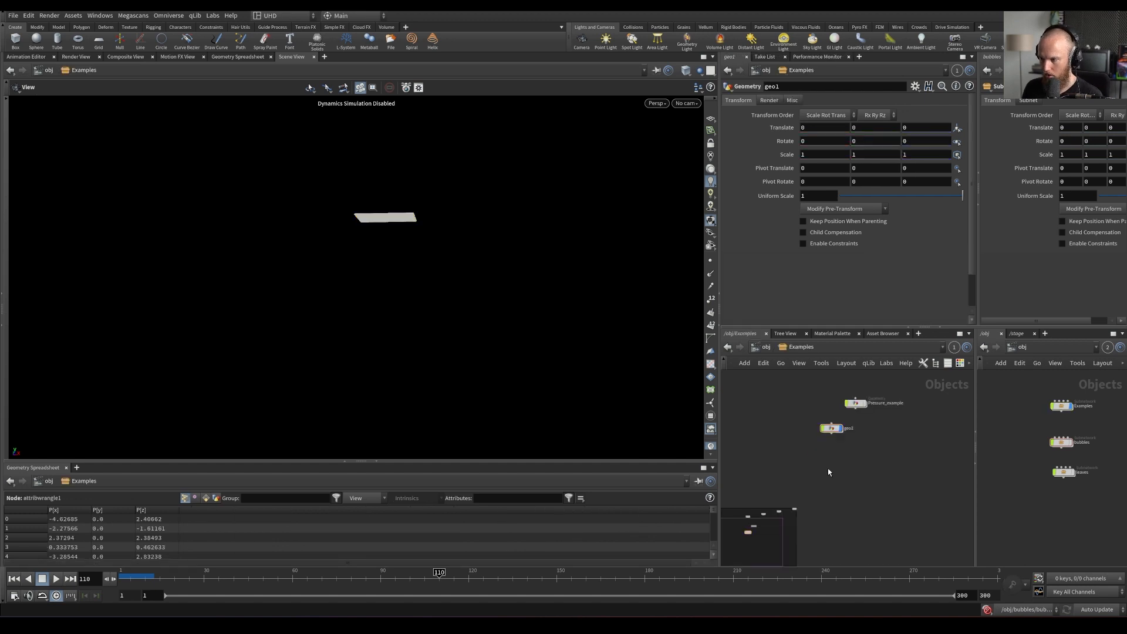
key(Tab)
mouse_move(862, 231)
click(916, 311)
click(842, 467)
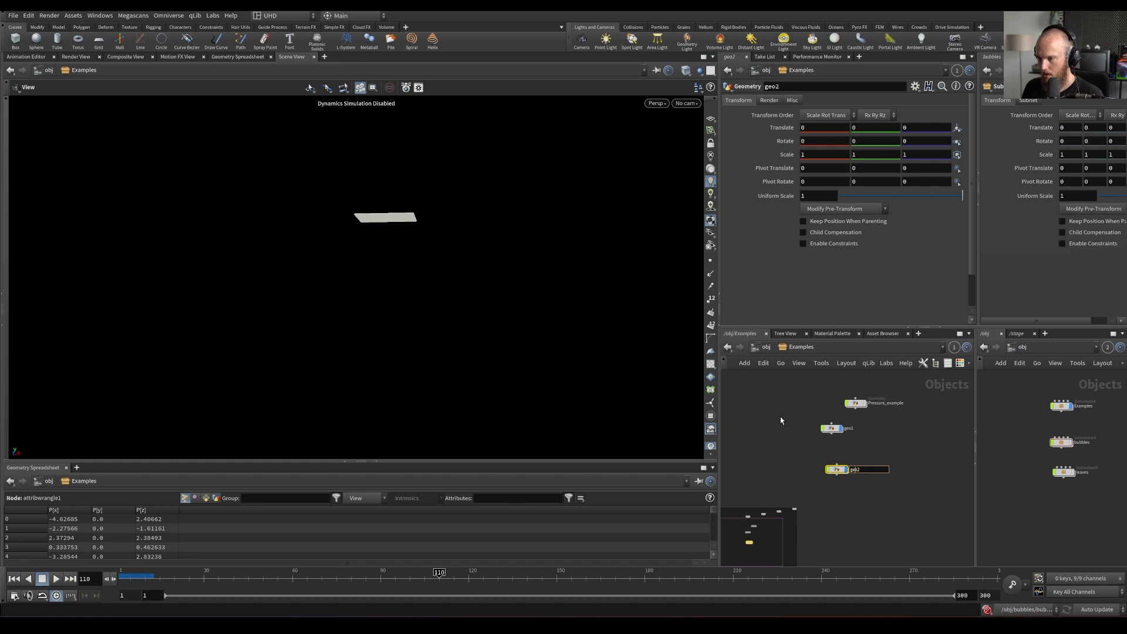
Rename the geo1 node to balloons and the new Geometry node to paper, and save the scene
double_click(851, 428)
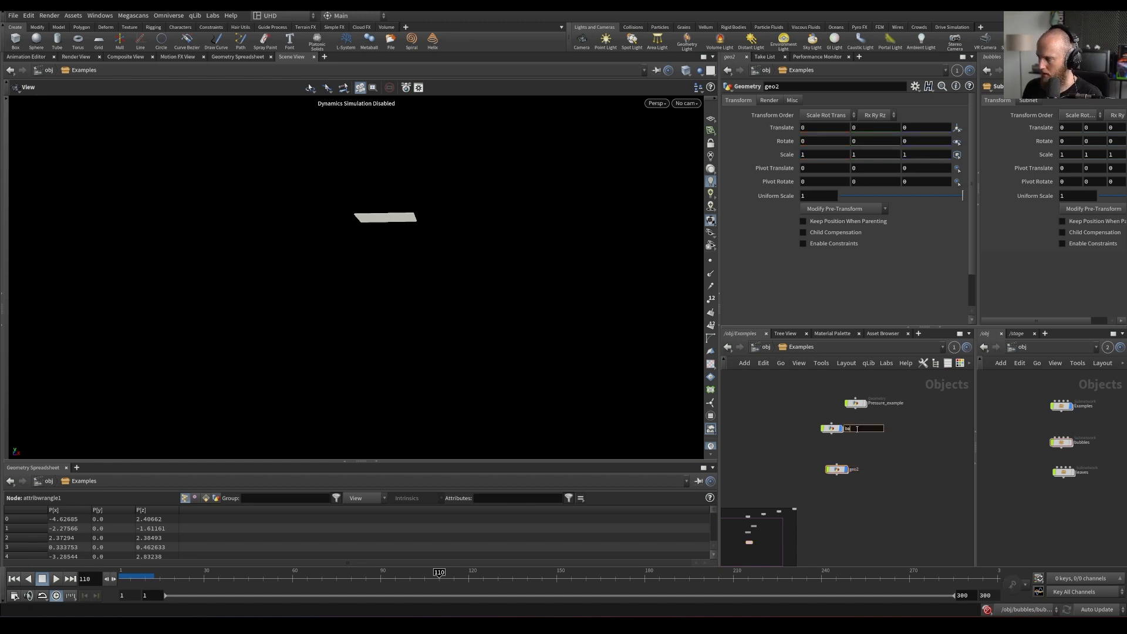
key(Return)
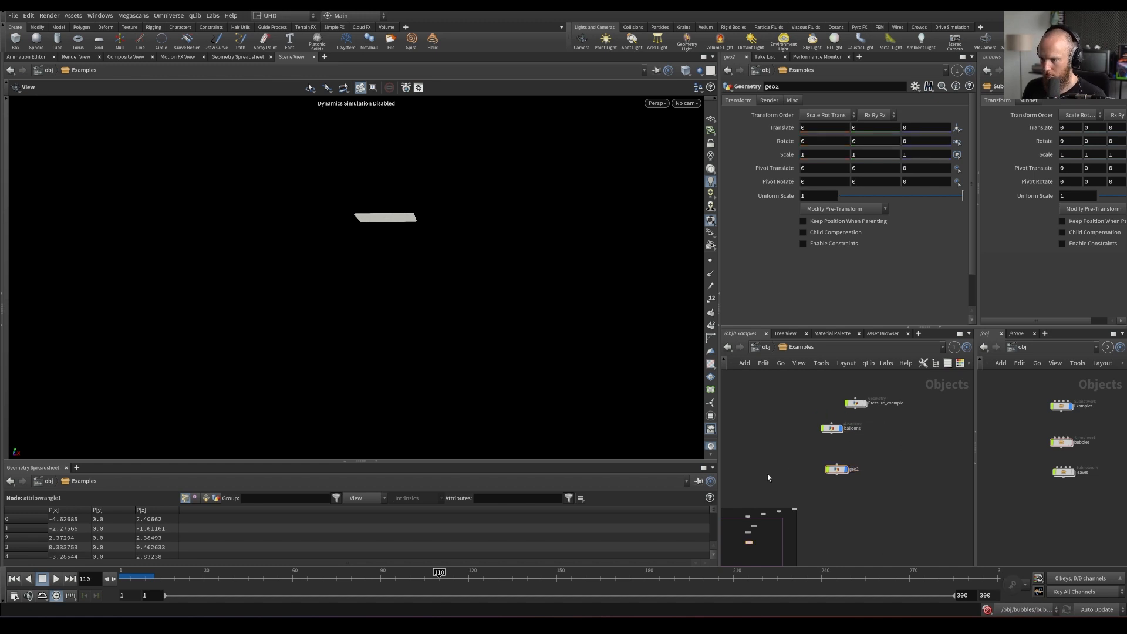
double_click(856, 469)
text(paper)
key(Return)
key(ctrl+s)
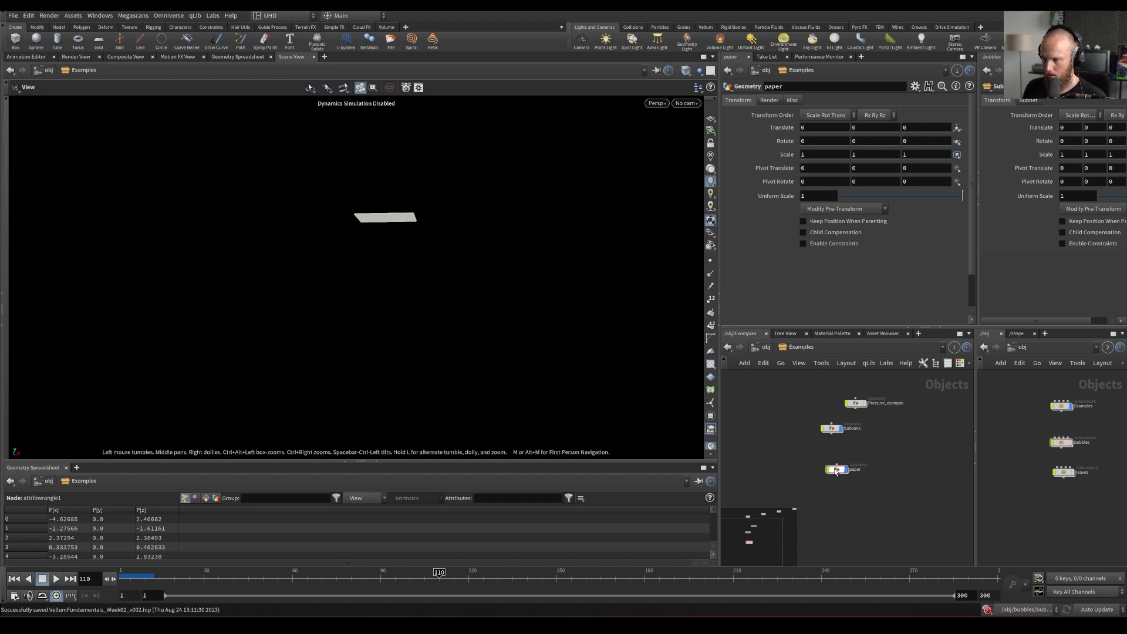
Open the paper node's network and show the balloons network from Examples in the second network editor
double_click(837, 470)
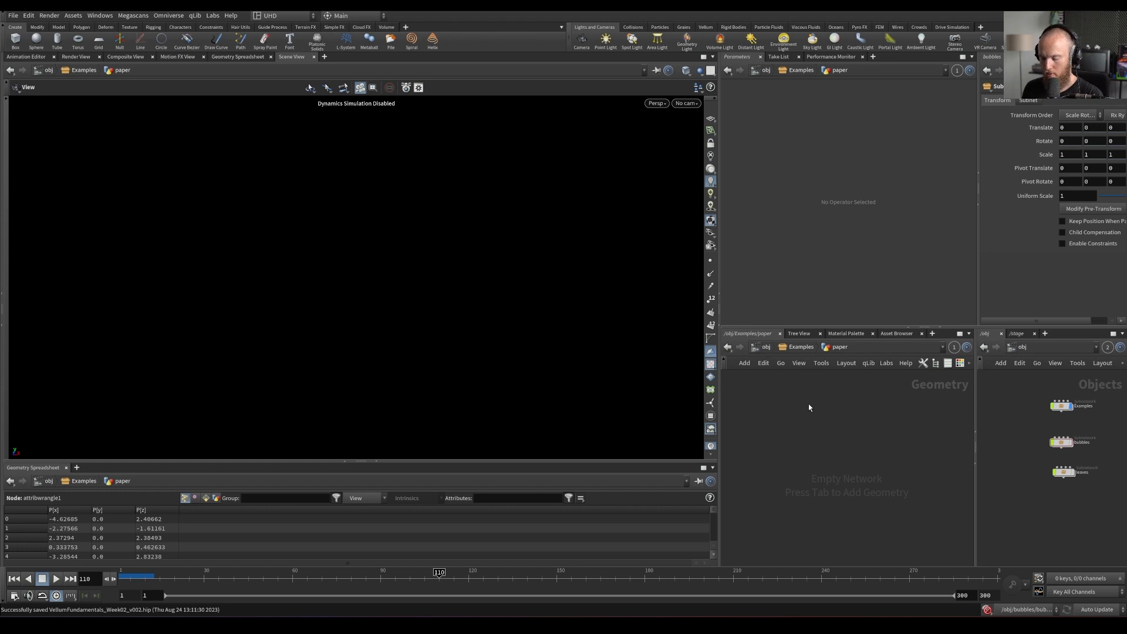
double_click(1060, 441)
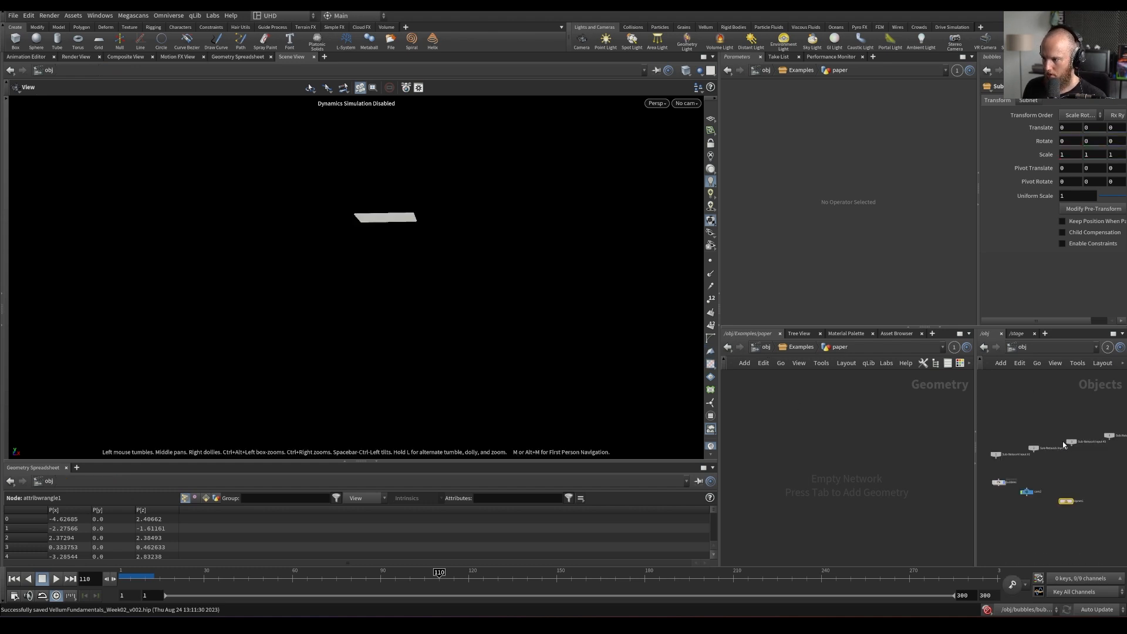
click(1055, 346)
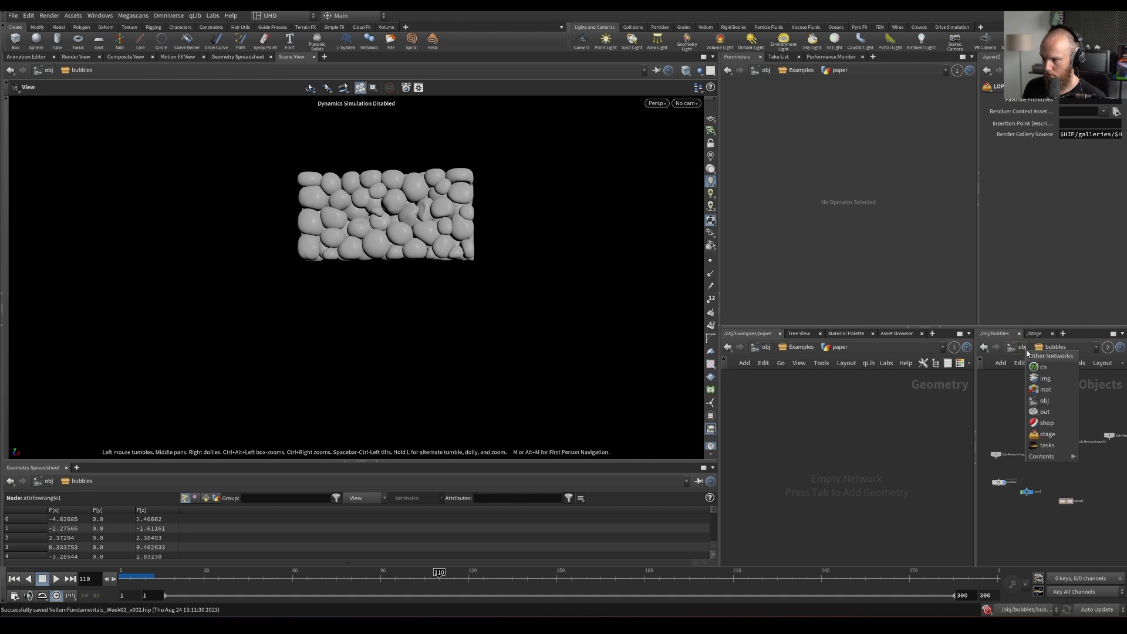
click(1053, 359)
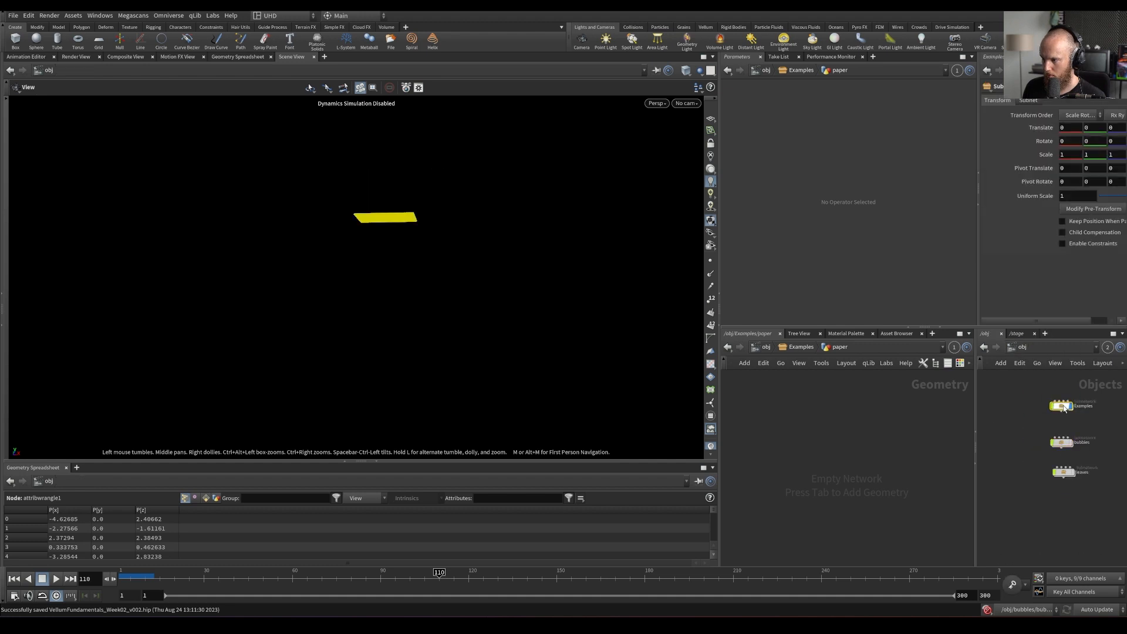
double_click(1062, 407)
click(1006, 478)
double_click(1006, 479)
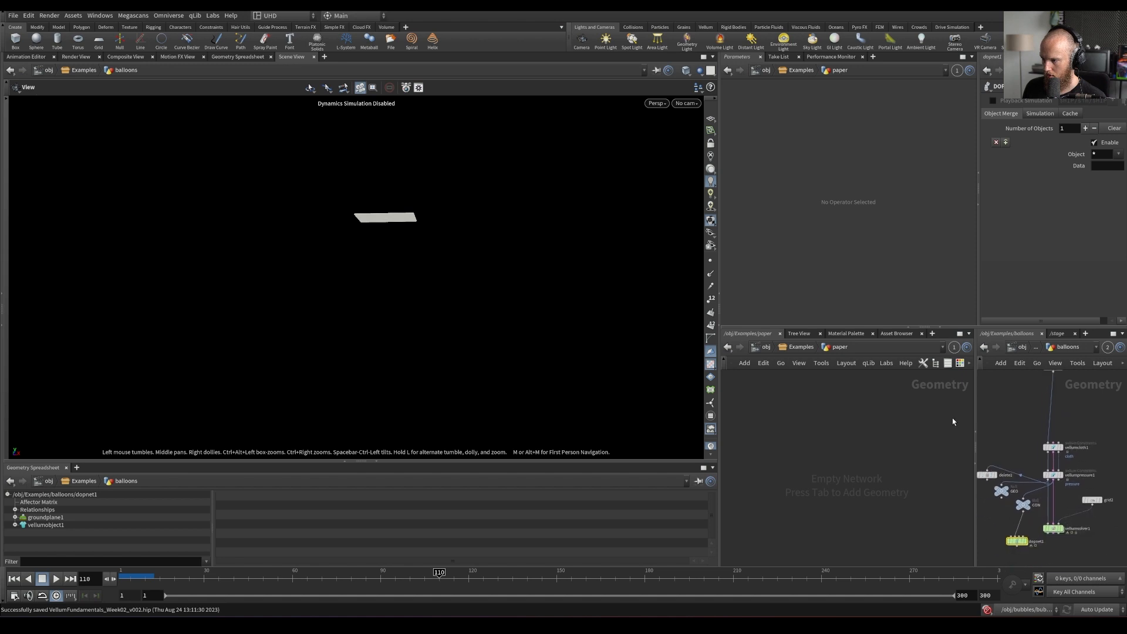
Add a Grid node to the empty paper network and frame the grid in the viewport
key(Tab)
text(grid)
key(Return)
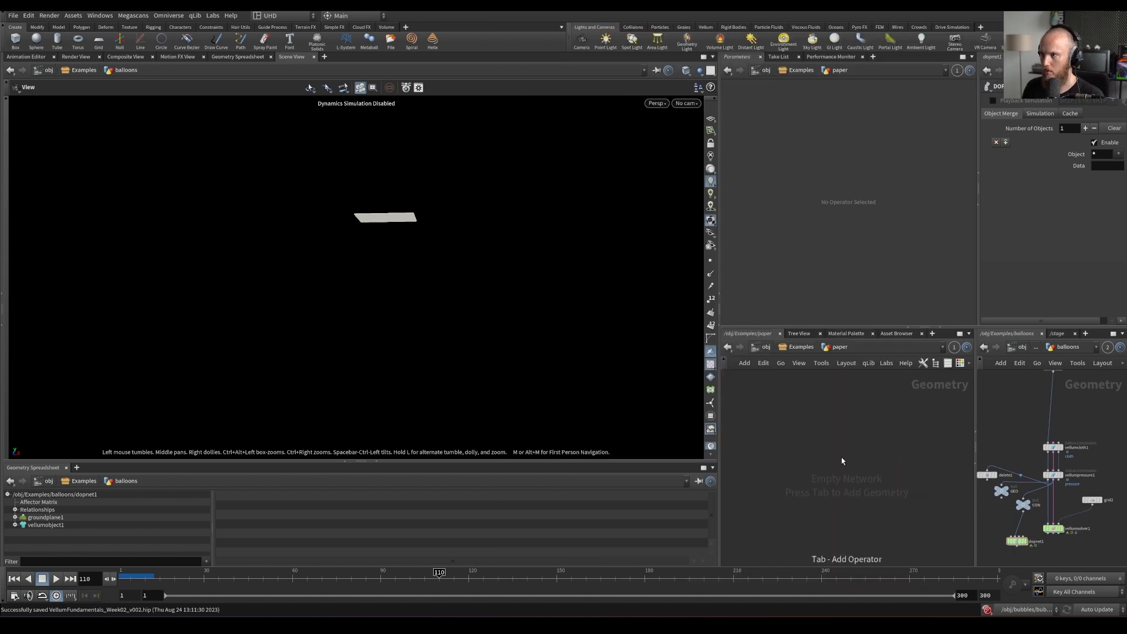
click(804, 413)
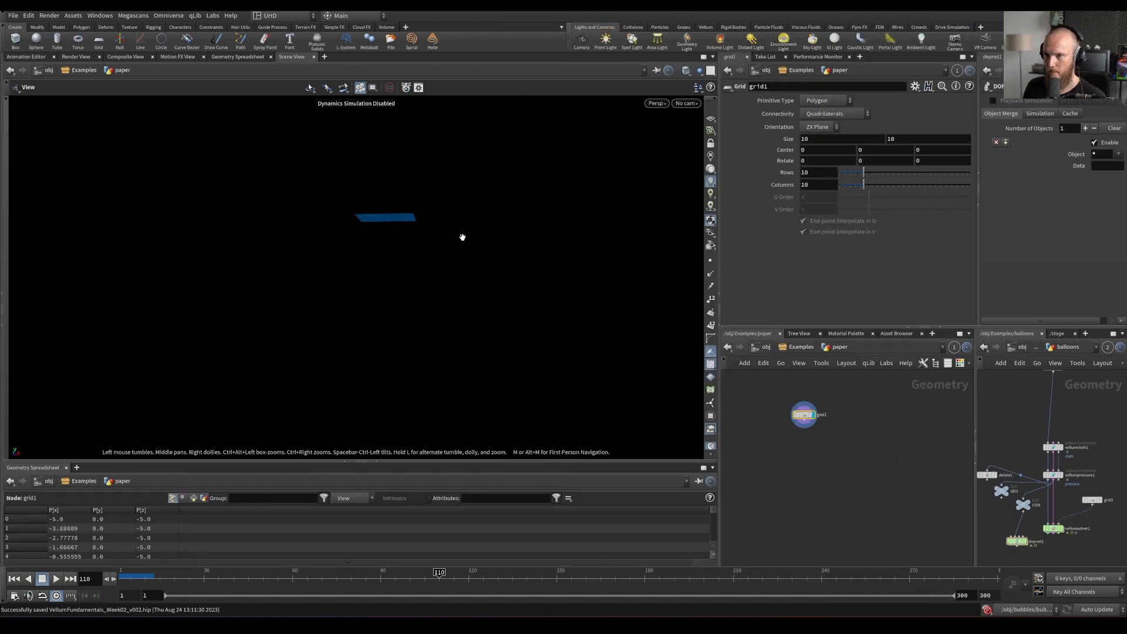
drag(460, 235, 411, 240)
key(h)
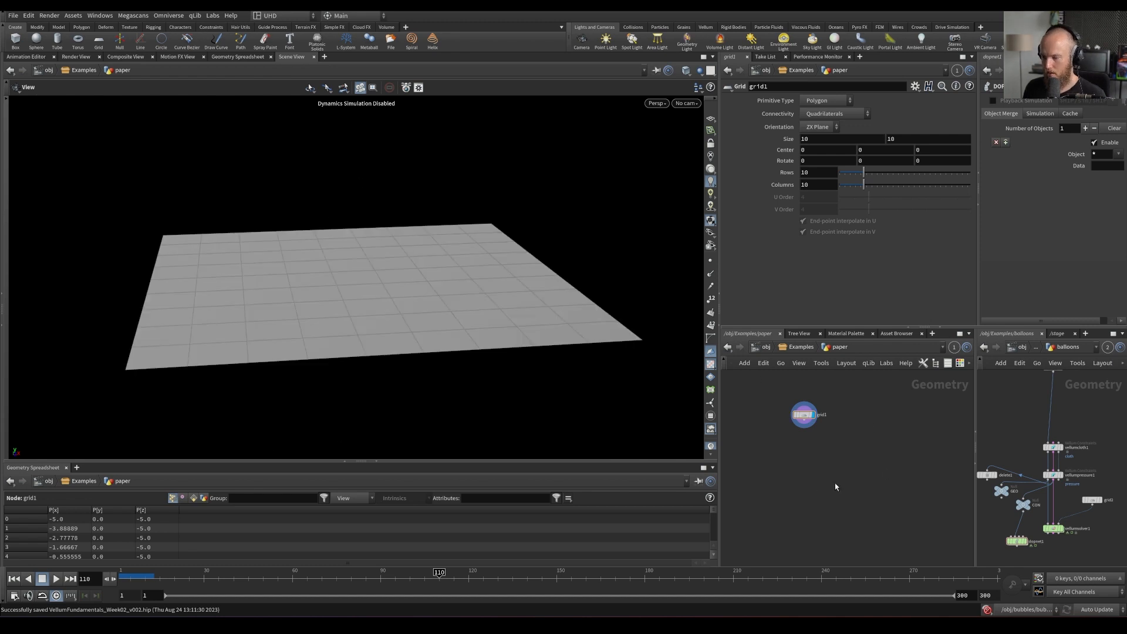
Add a Scatter node below the grid with a Force Total Count of 2 and a Global Seed of $F
key(Tab)
text(scatter)
key(Return)
drag(862, 153, 847, 153)
click(819, 227)
text($F)
key(Return)
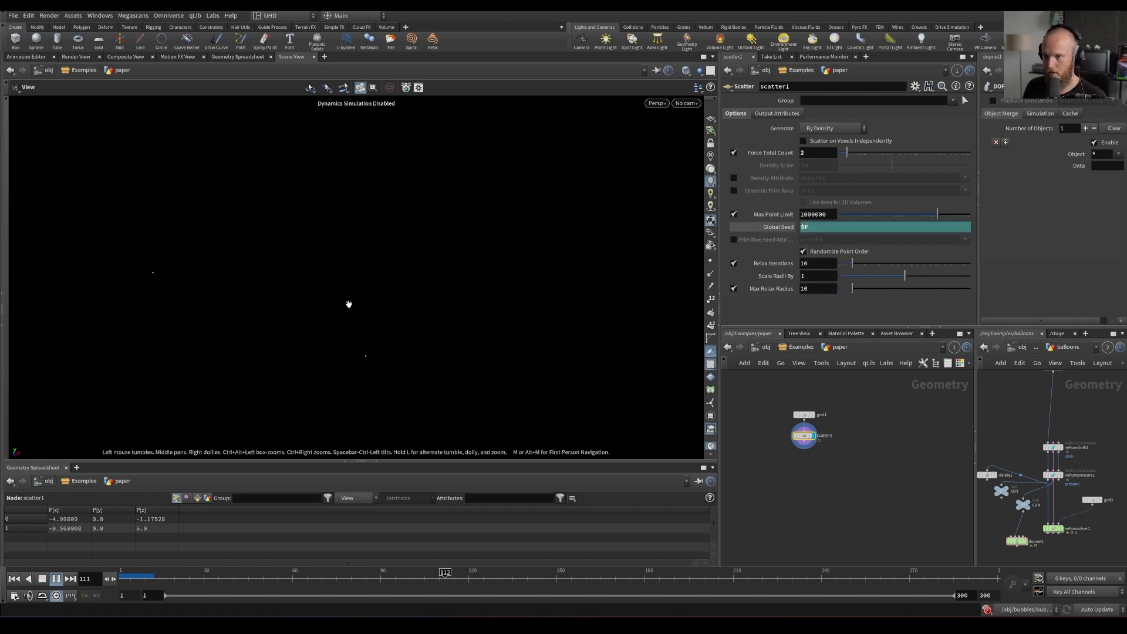
Add a Null node below the Scatter node and name it PTS
key(Tab)
text(null)
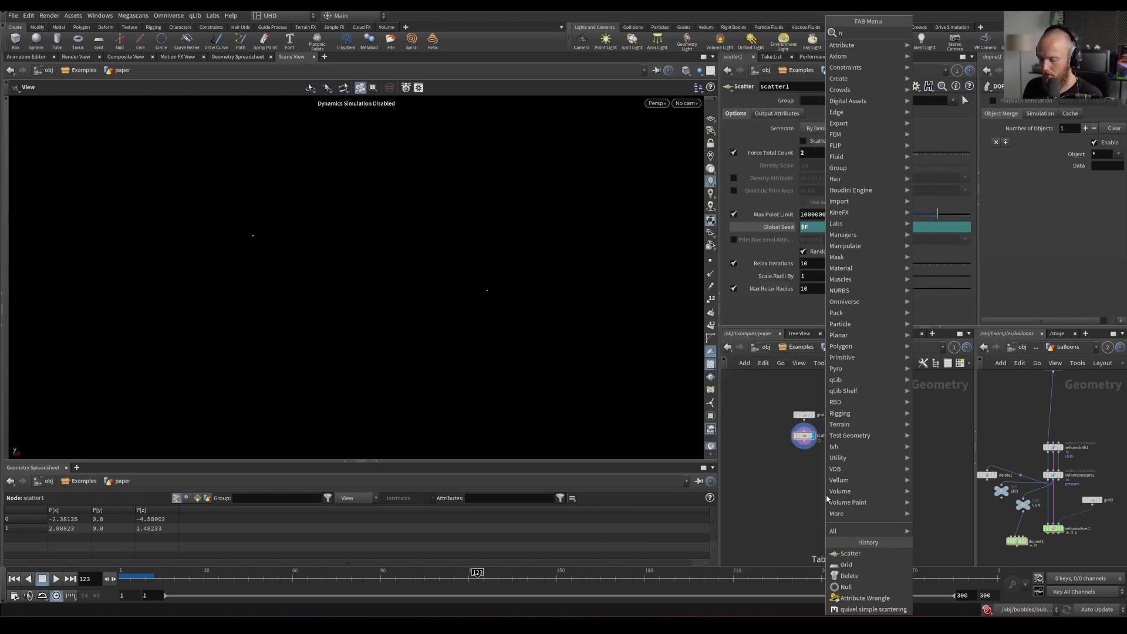
key(Return)
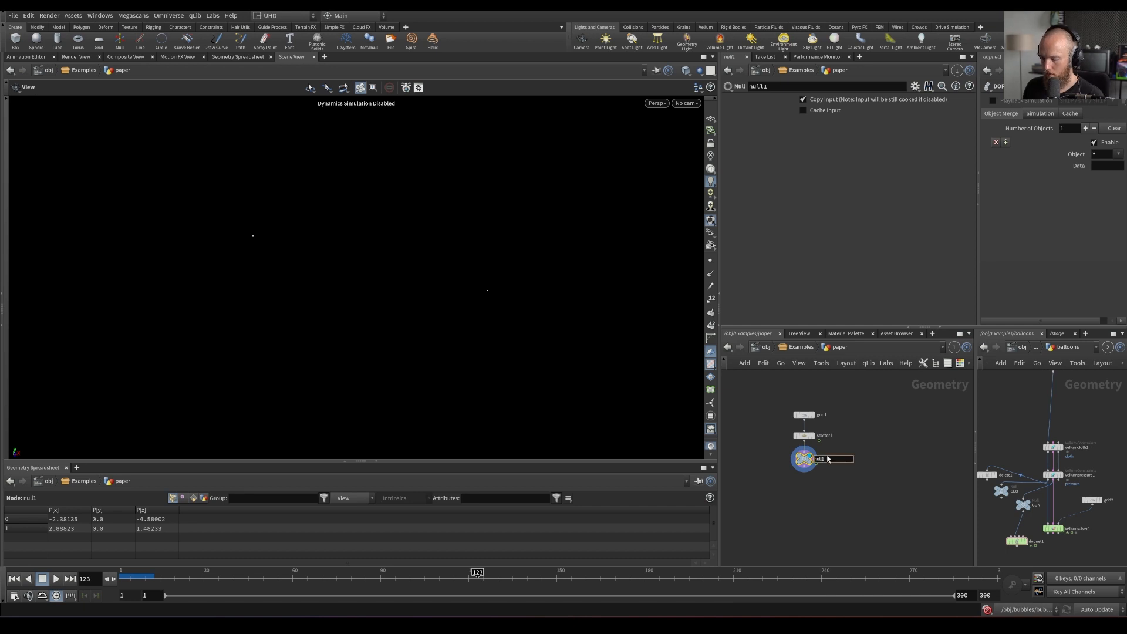
click(828, 459)
text(PTS)
key(Return)
Add a second Grid node beside the point-scattering chain and display it
click(888, 414)
key(Tab)
text(grid)
key(Return)
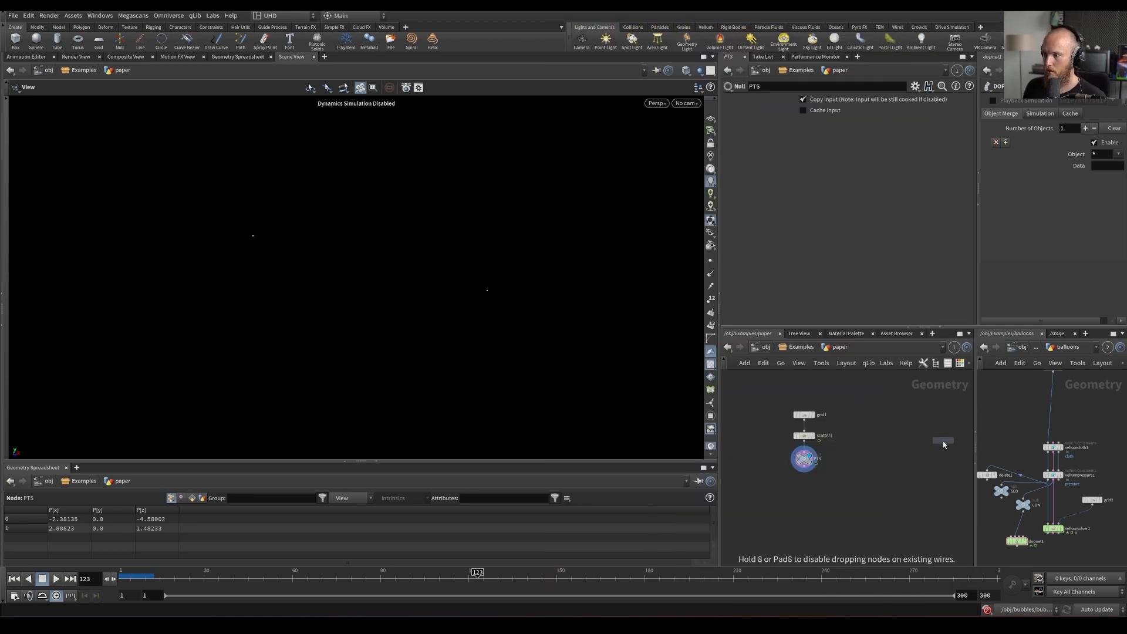
click(858, 414)
click(867, 412)
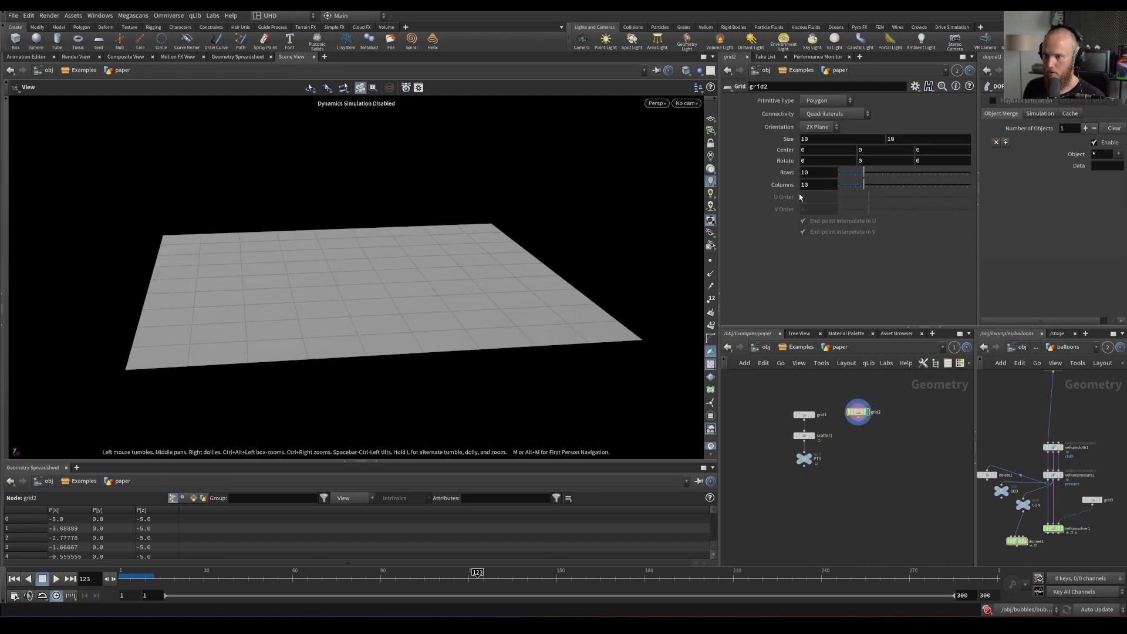
Set the second grid's size to 0.5 by 0.5 and frame it in the viewport
double_click(839, 140)
text(.5)
key(Tab)
text(.5)
key(Return)
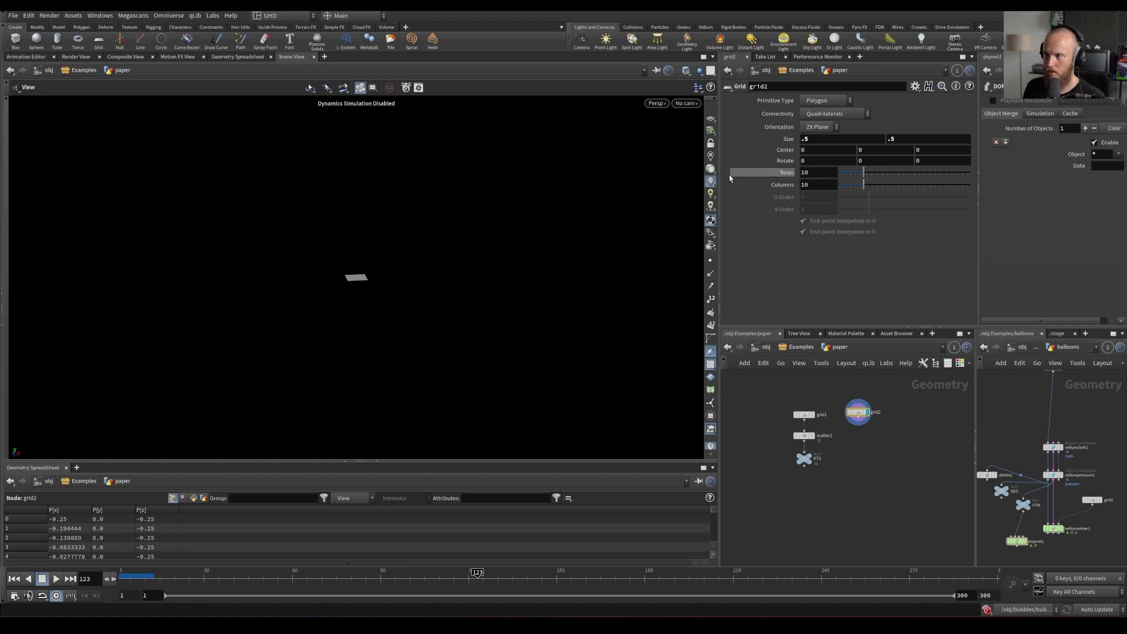
key(h)
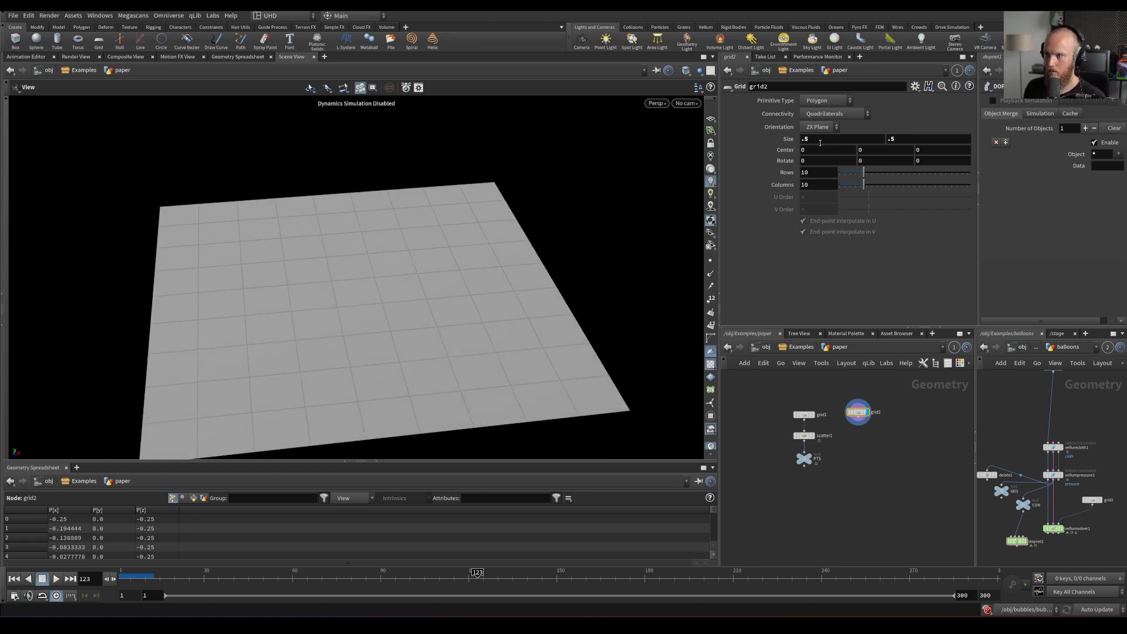
Try 0.25 for the second grid's second size value, settle on 0.33, and save the scene
click(916, 138)
text(.)
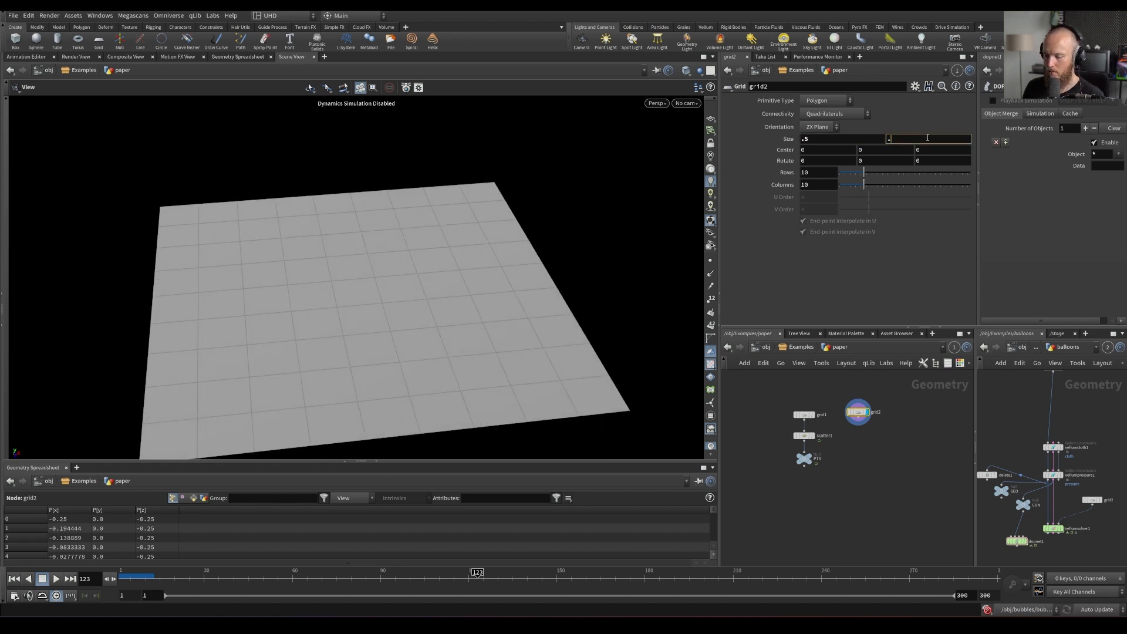
text(25)
key(Return)
click(940, 138)
text(.33)
key(Return)
key(ctrl+s)
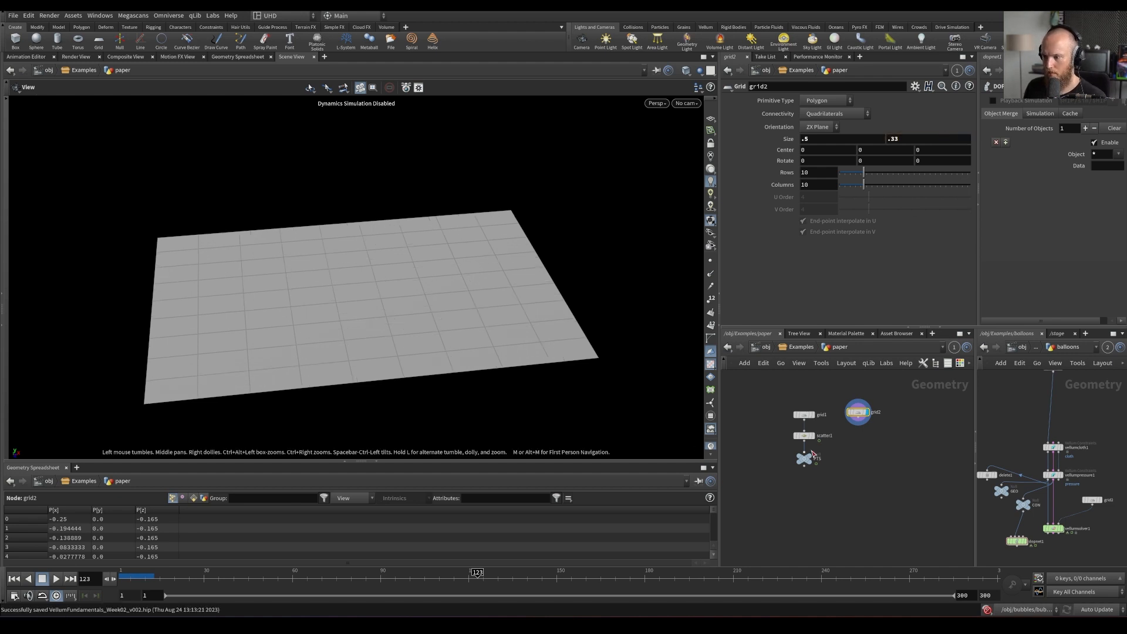
Add a UV Project node below the second grid
key(Tab)
text(uv)
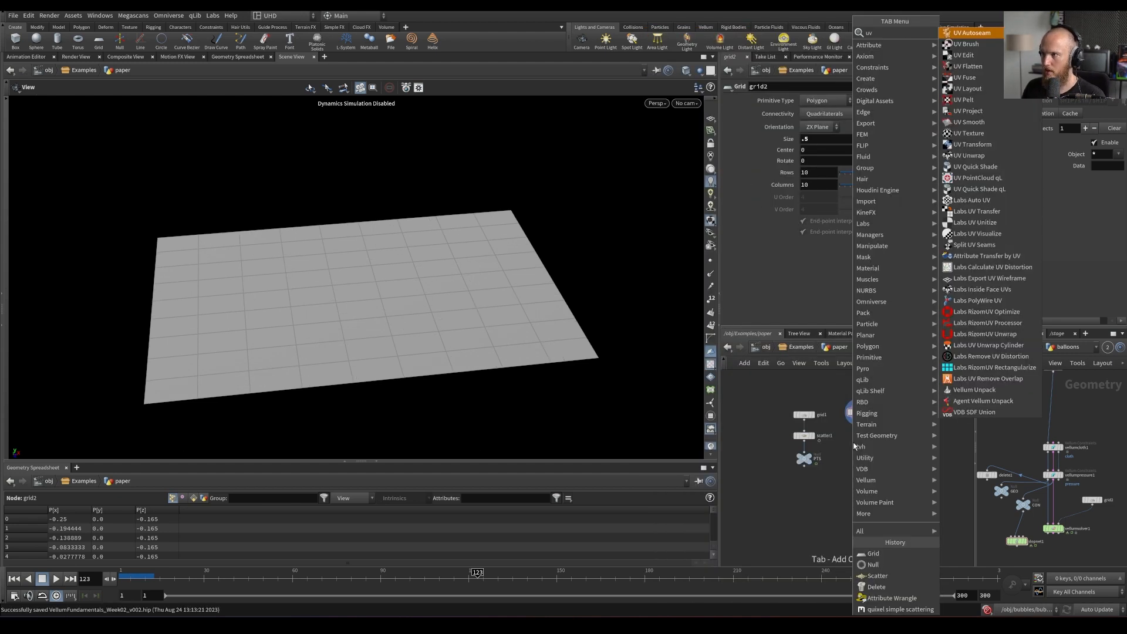
text(p)
key(Return)
Add a Vellum Configure Cloth node and connect it below the UV Project node
key(Tab)
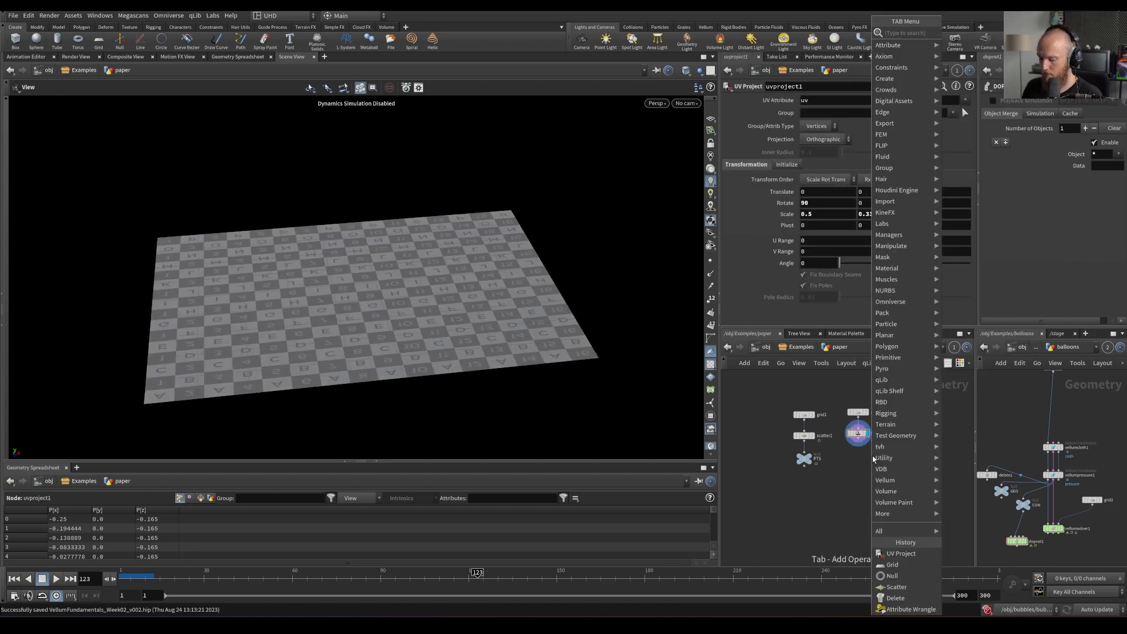
text(cloth)
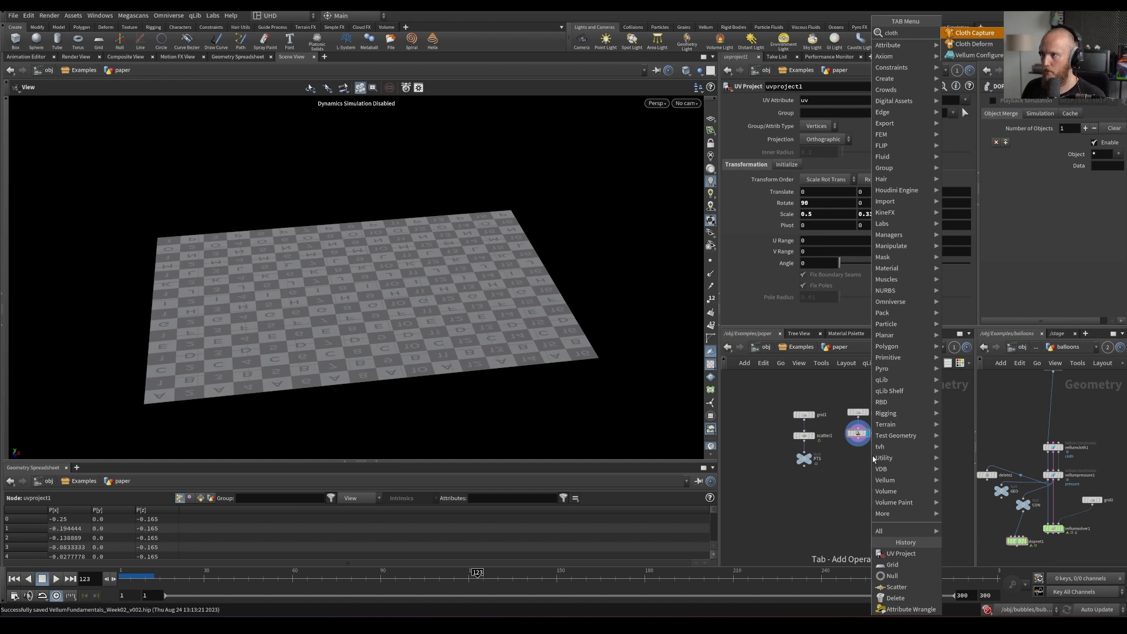
click(978, 55)
click(854, 475)
click(858, 445)
click(852, 468)
drag(855, 474, 858, 459)
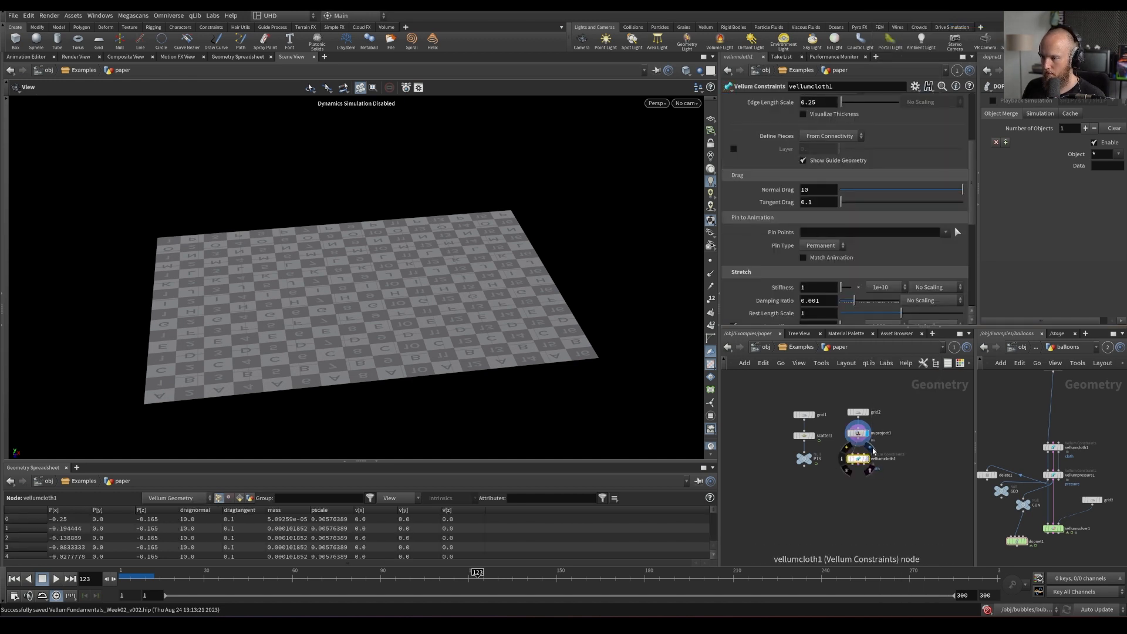
Display the Vellum cloth node, add a Null wired to its geometry output, and name the Null GEO
click(868, 469)
key(Tab)
text(null)
key(Return)
click(858, 508)
scroll(845, 478, up, 3)
drag(880, 470, 867, 519)
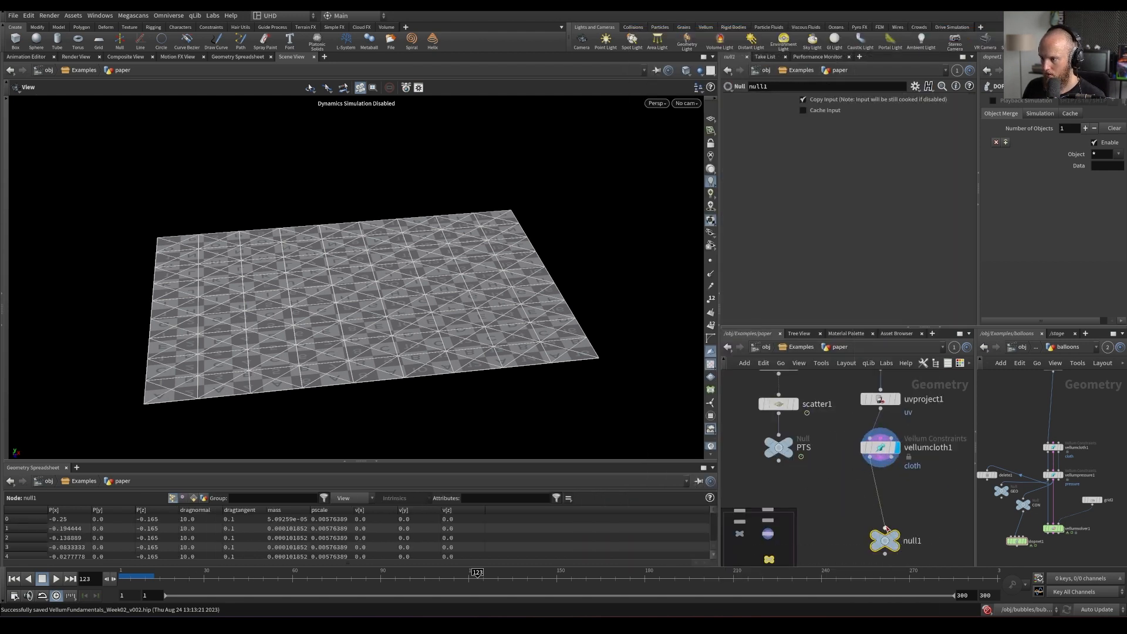
double_click(896, 527)
text(O)
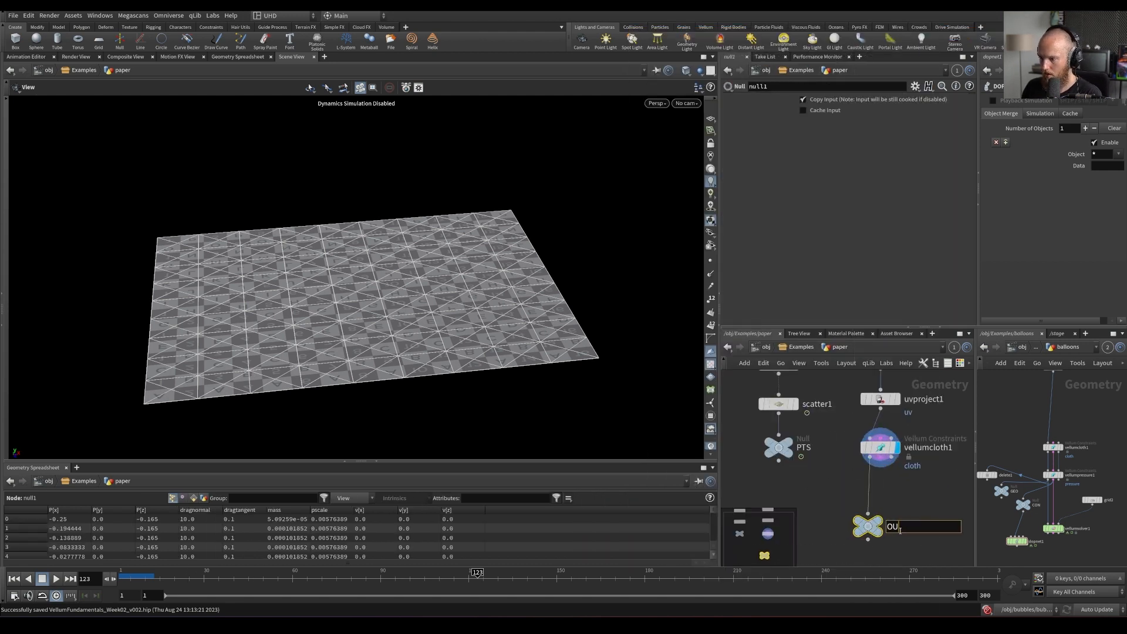
key(Return)
Duplicate the GEO null, wire the copy to the Vellum cloth node's constraint output, and name it CON
key(ctrl+c)
key(ctrl+v)
drag(905, 515, 884, 467)
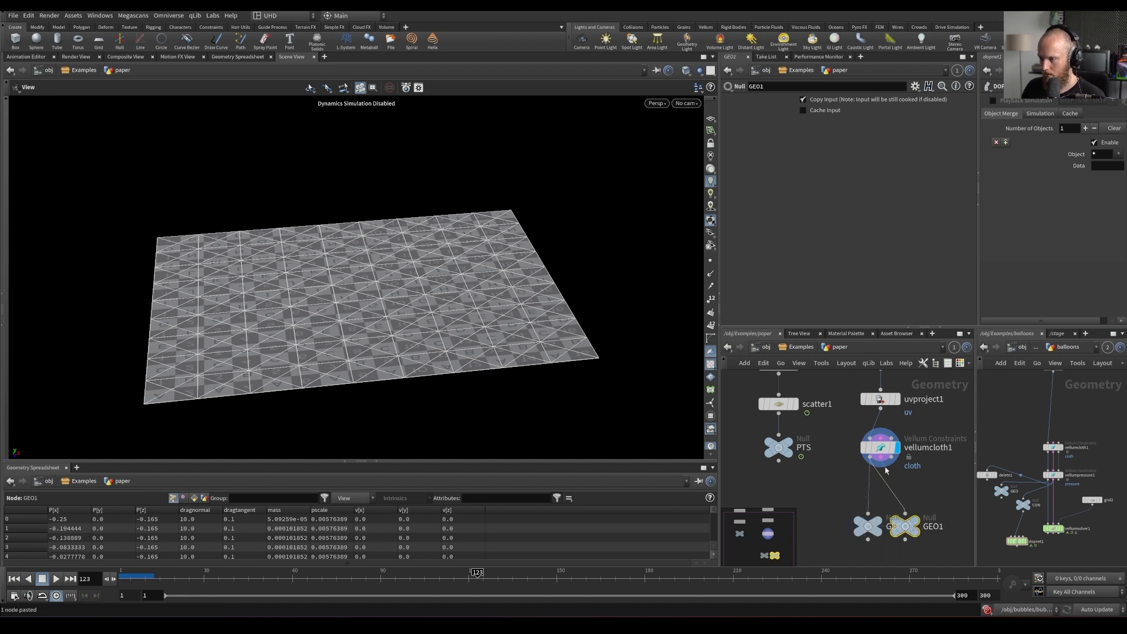
click(930, 512)
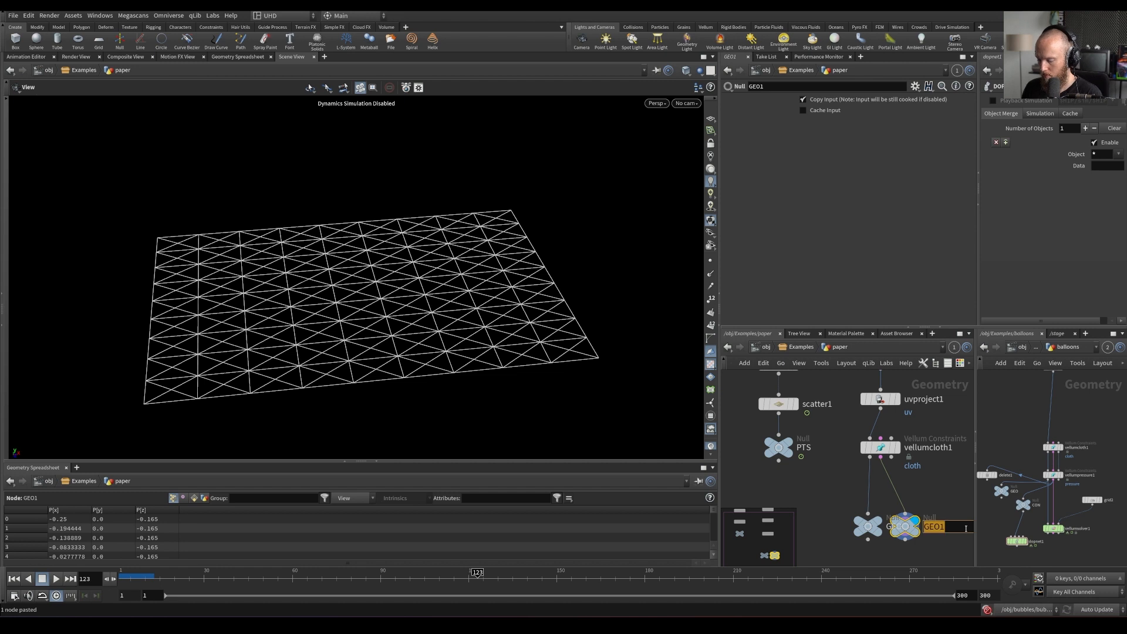
key(Return)
Add a DOP Network below the GEO and CON nulls and recall the paper network in the second network editor through quickmark 2
key(ctrl+space)
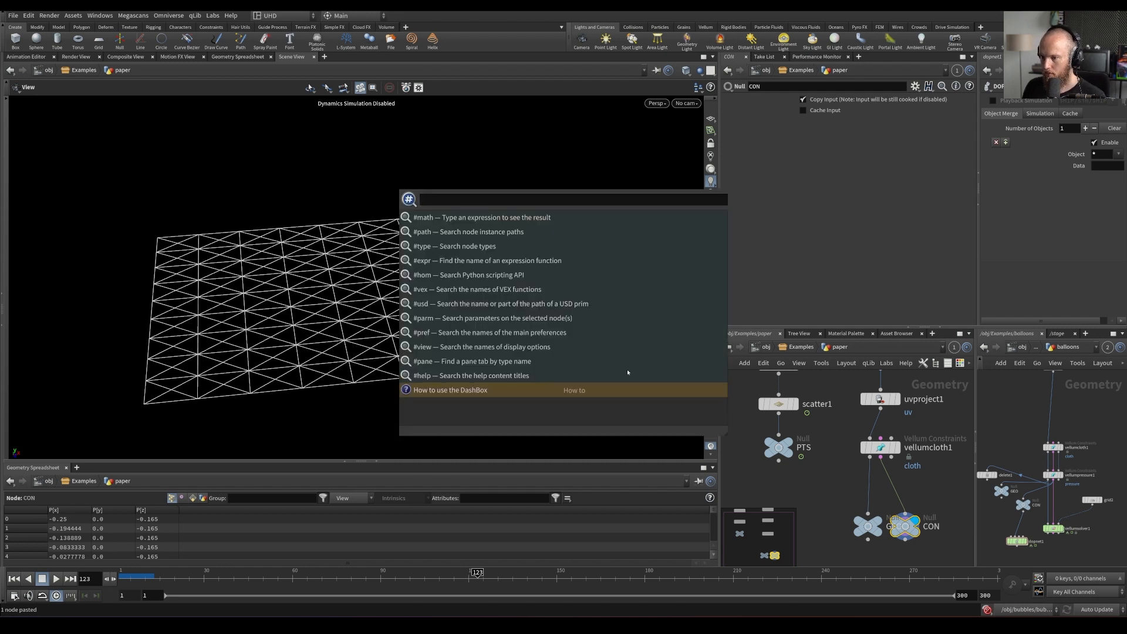
key(Escape)
middle_drag(826, 540, 815, 483)
click(810, 483)
scroll(800, 479, down, 2)
middle_drag(801, 535, 829, 496)
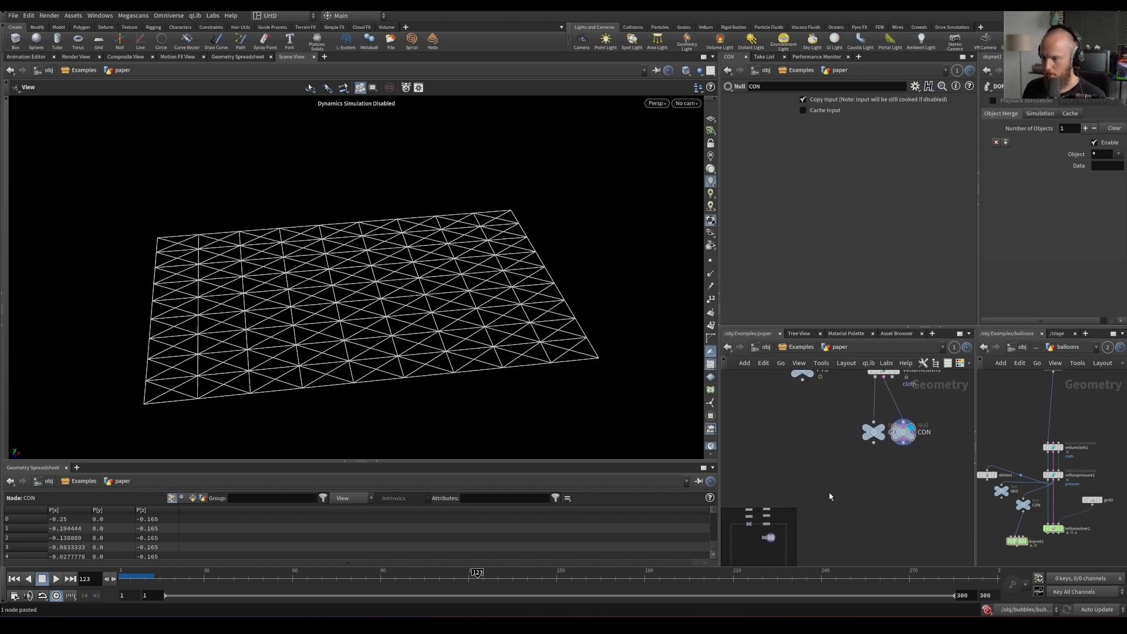
key(Tab)
key(Return)
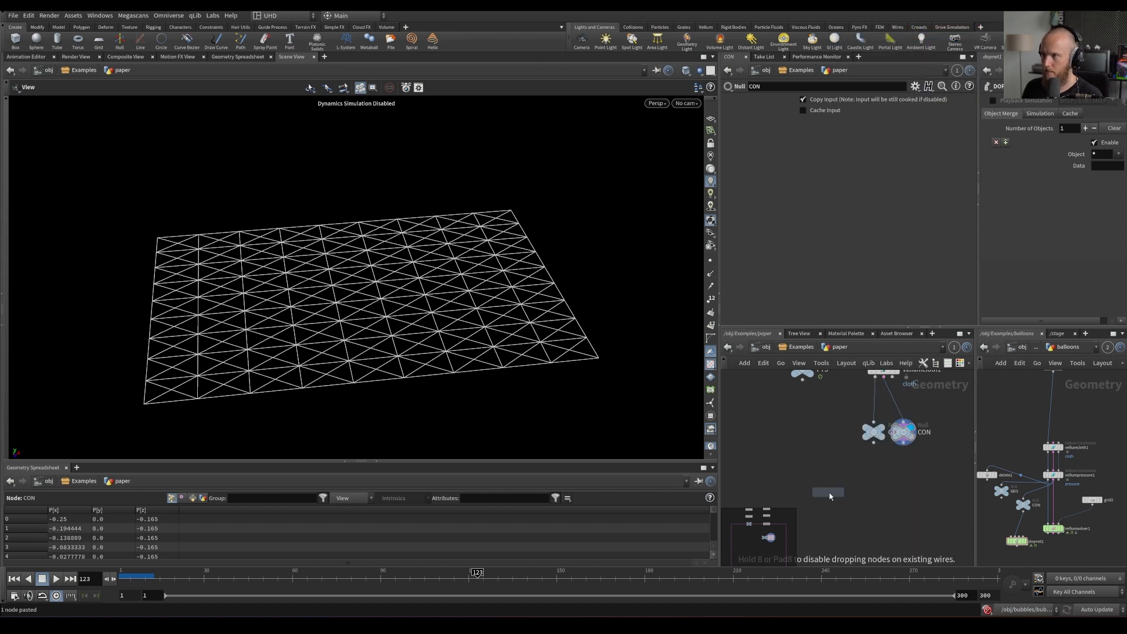
click(834, 488)
key(ctrl+2)
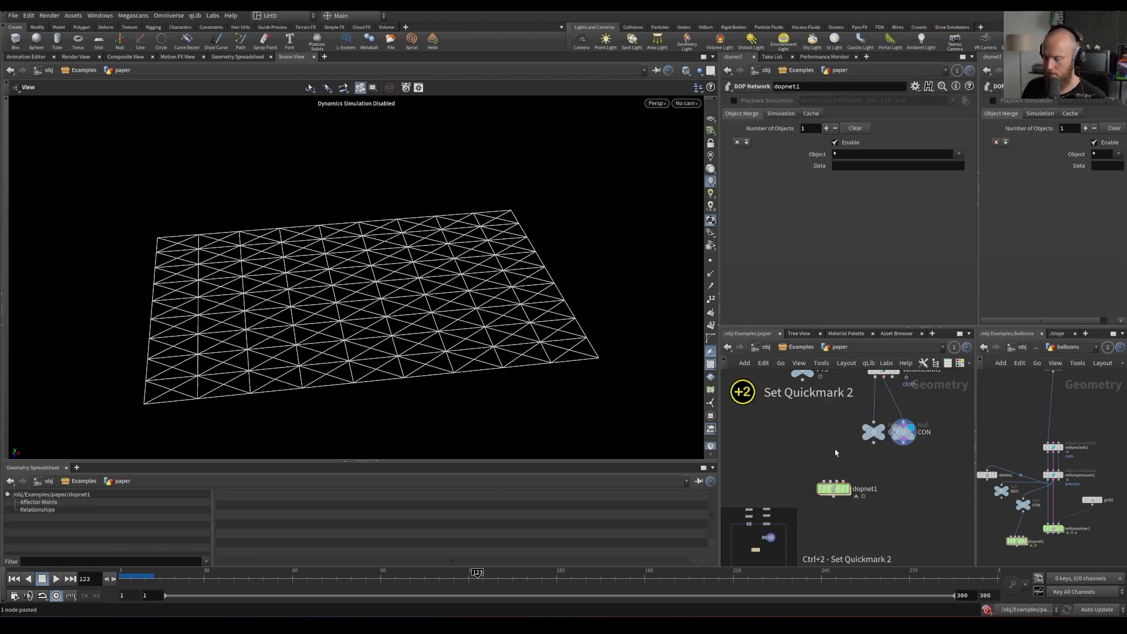
key(2)
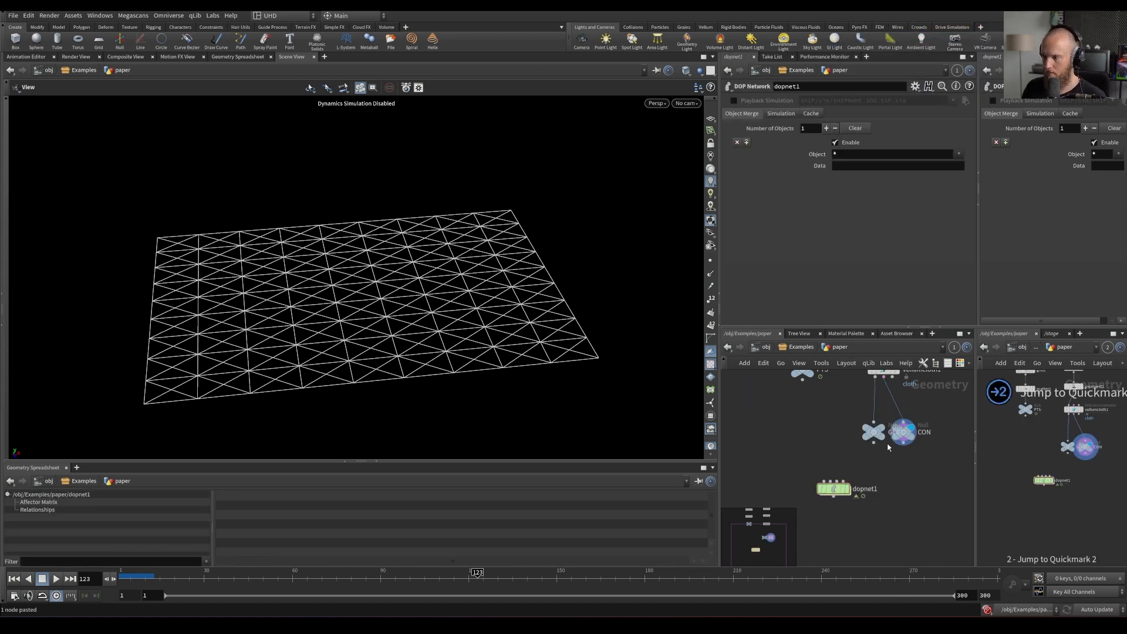
Inside the DOP network, add a Vellum Solver and wire it into the output node
double_click(834, 488)
key(Tab)
text(vellum sol)
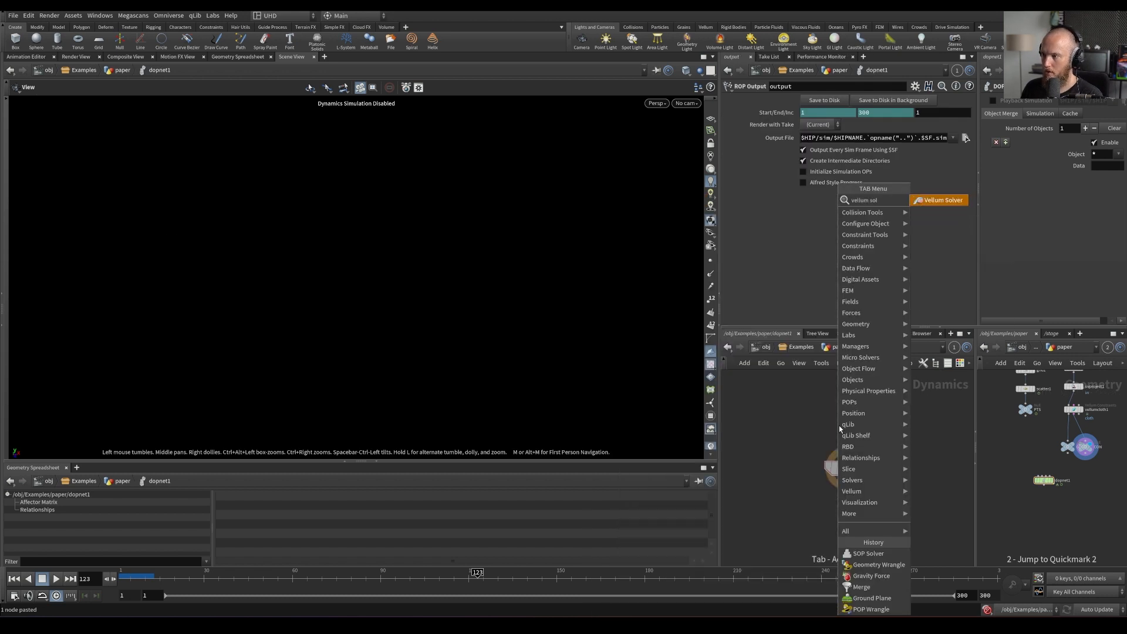
key(Return)
click(845, 395)
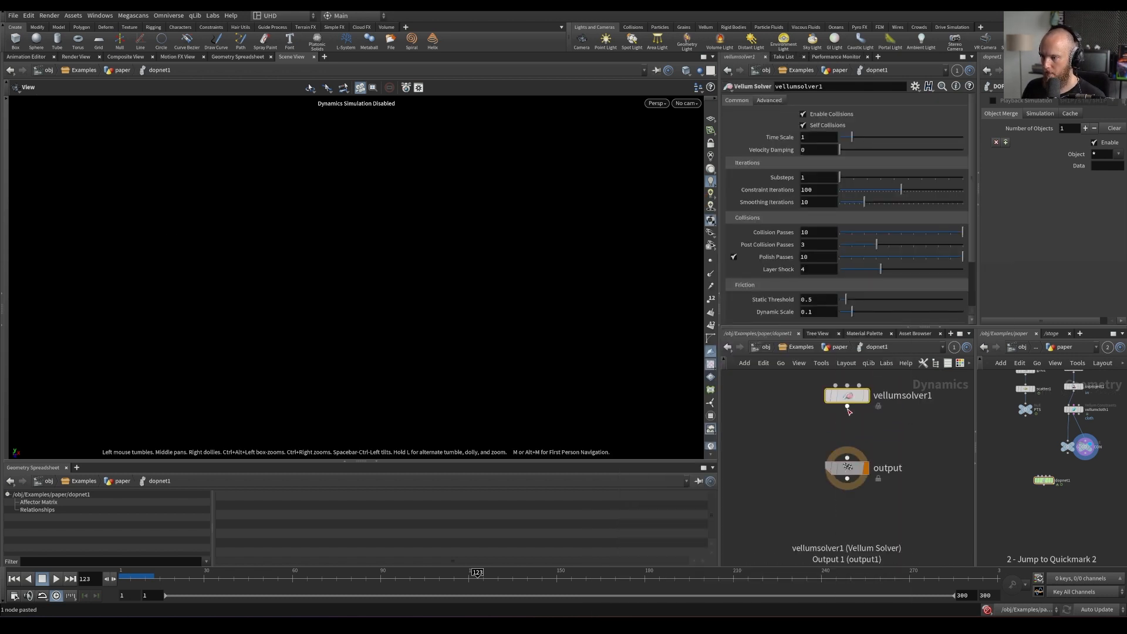
Add a Vellum Object and wire it into the Vellum Solver's first input
key(Tab)
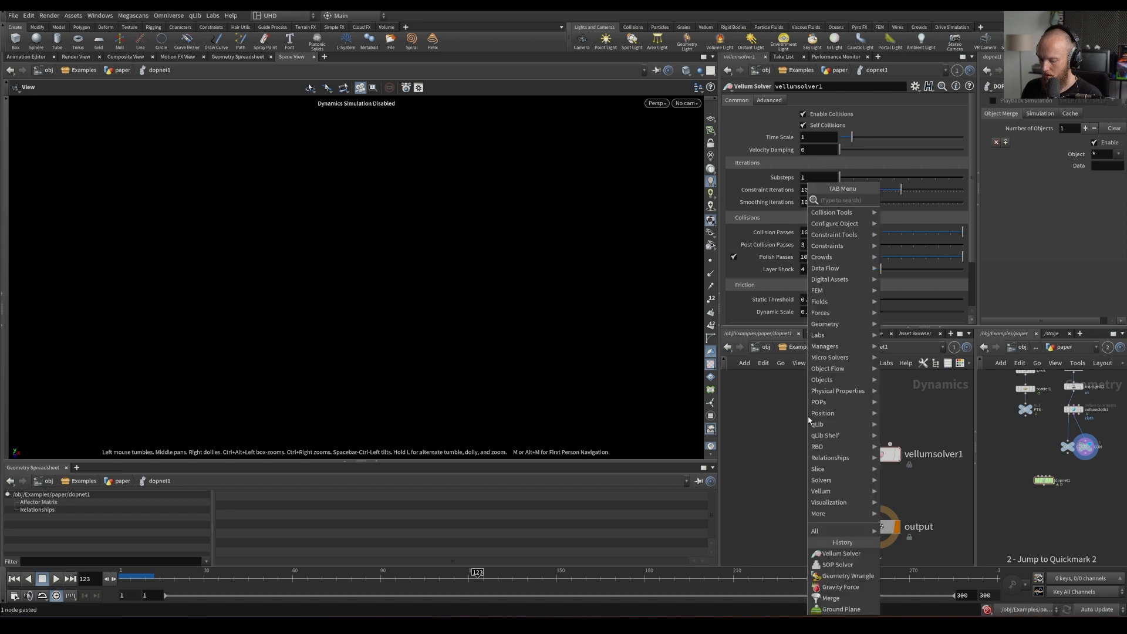
text(vellum ob)
key(Return)
click(818, 390)
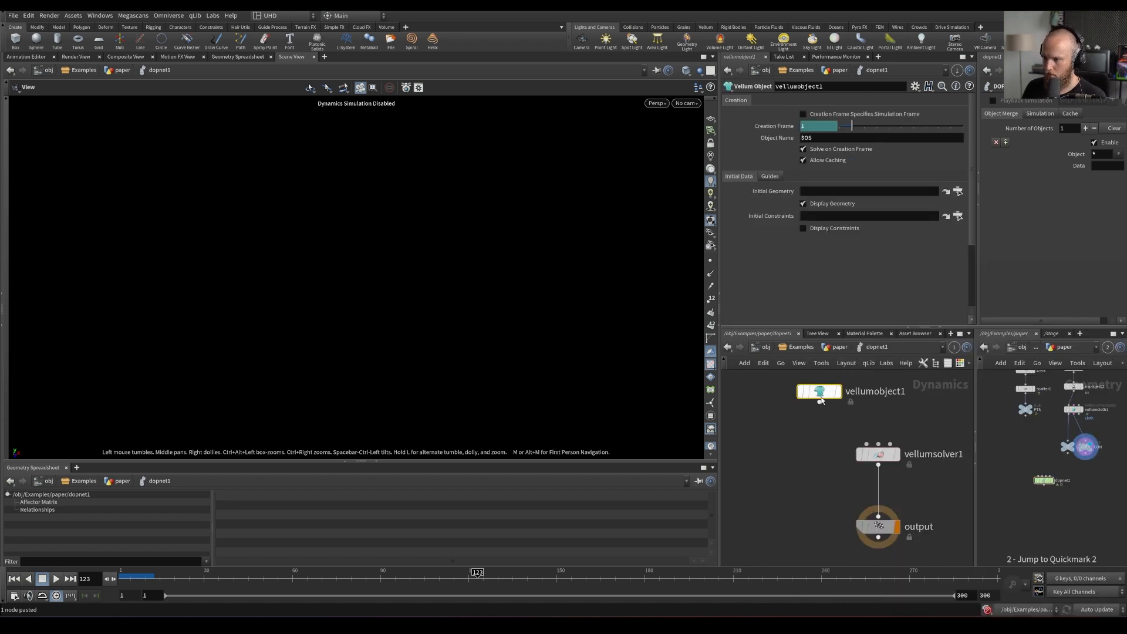
Add a Vellum Source and wire it into the Vellum Solver's Post-Solve input
key(Tab)
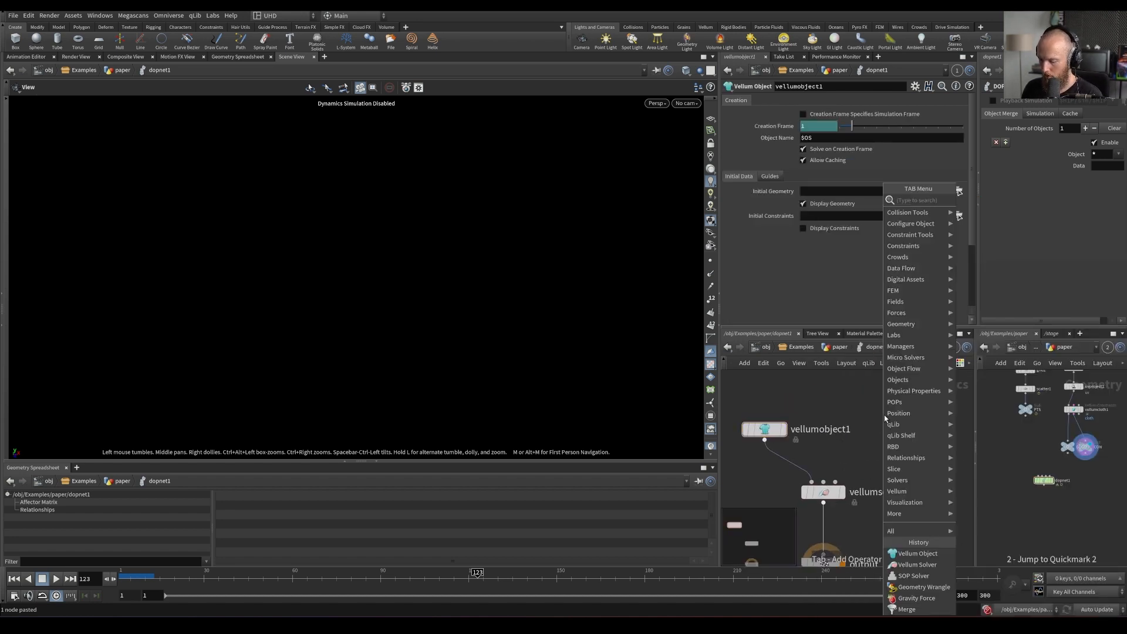
text(vellum so)
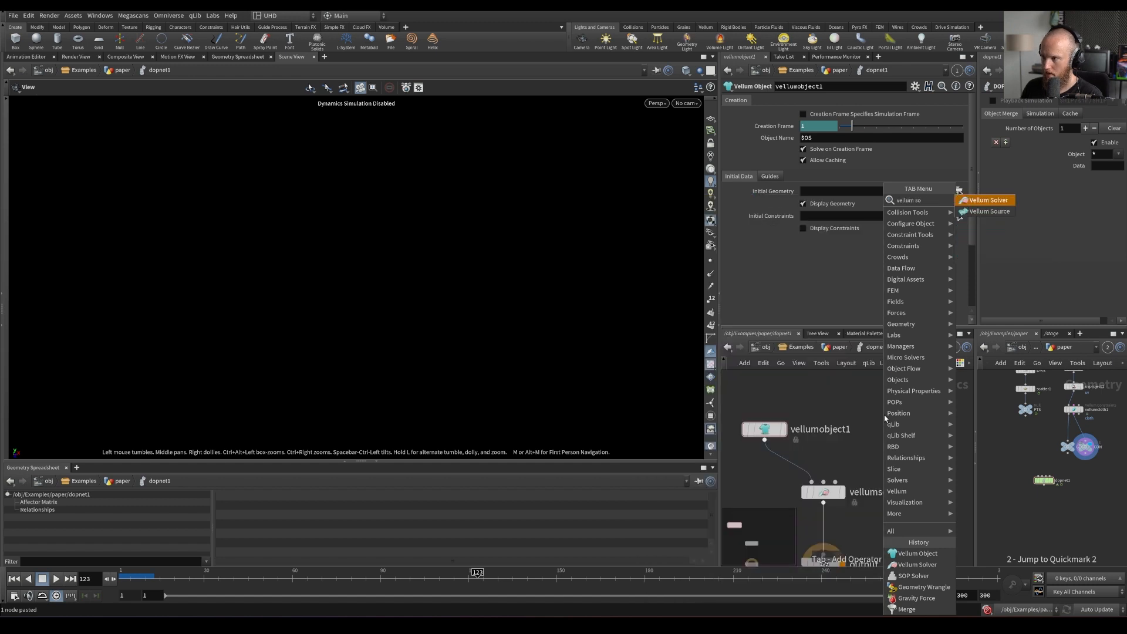
key(Down)
key(Return)
click(875, 421)
drag(878, 429, 836, 482)
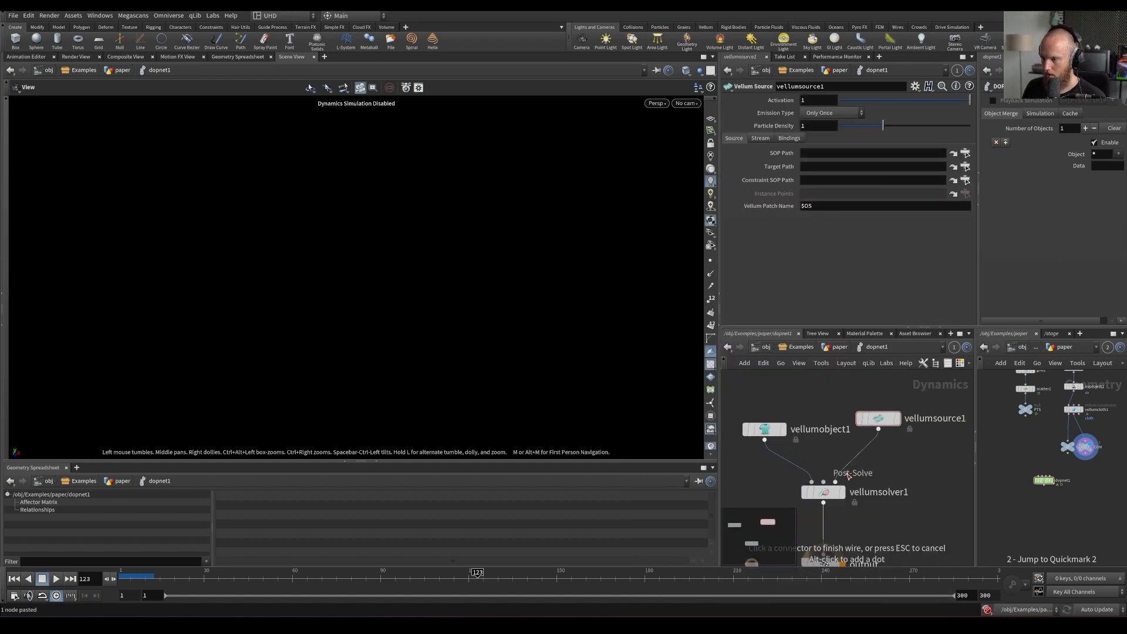
Set the Vellum Source to Instance on Points, with GEO as SOP Path, CON as Constraint SOP Path and PTS as Instance Points
drag(822, 161, 834, 153)
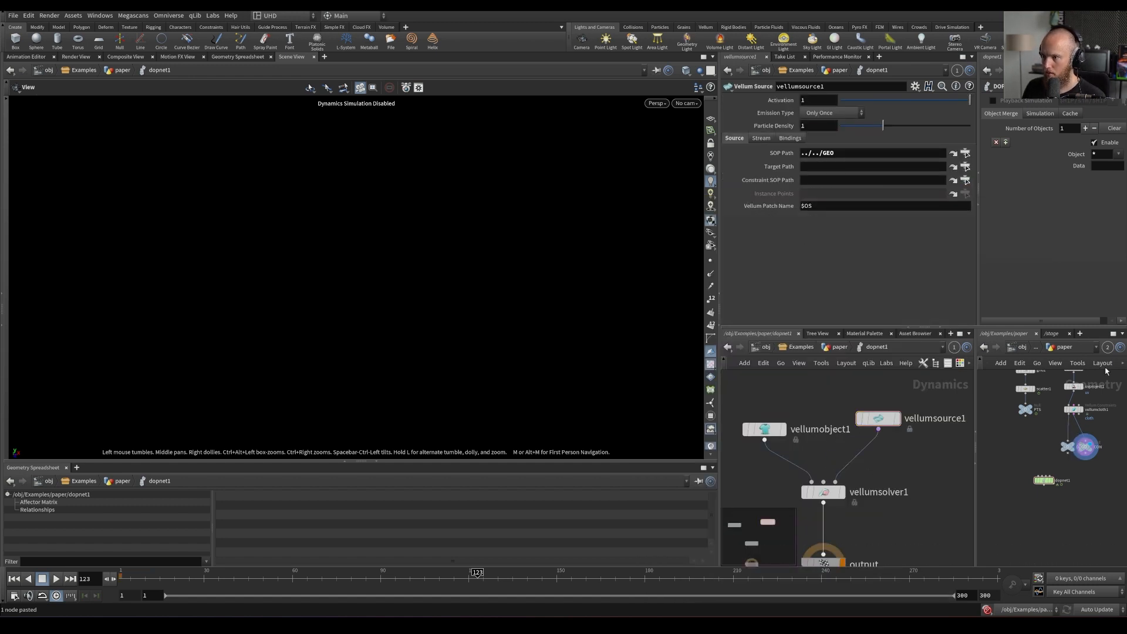
drag(1085, 442, 819, 180)
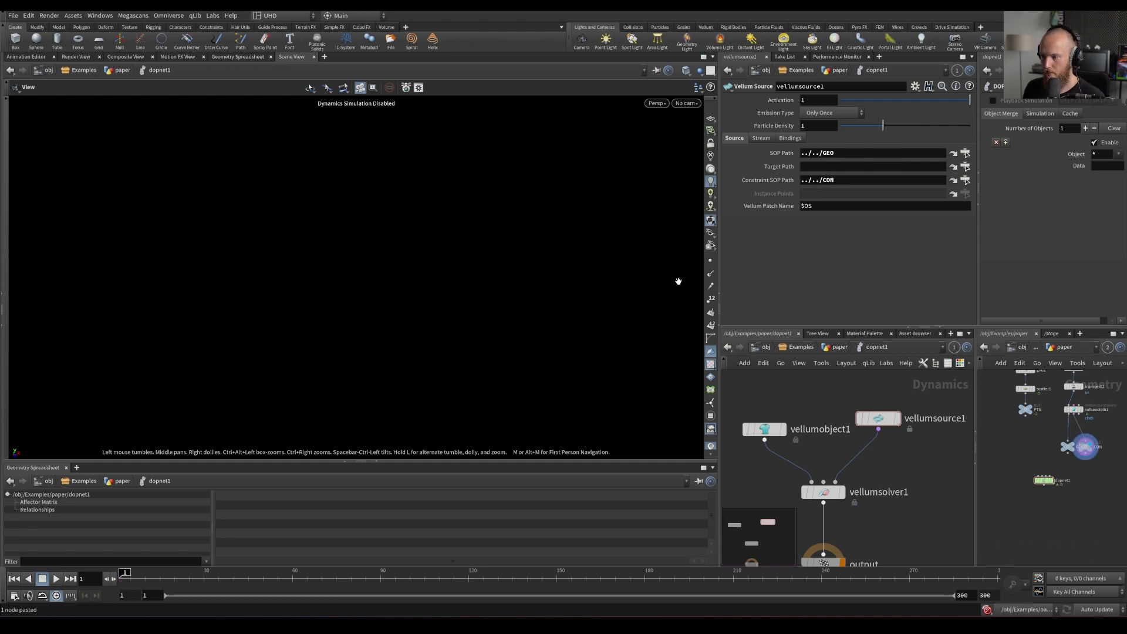
click(832, 113)
click(830, 146)
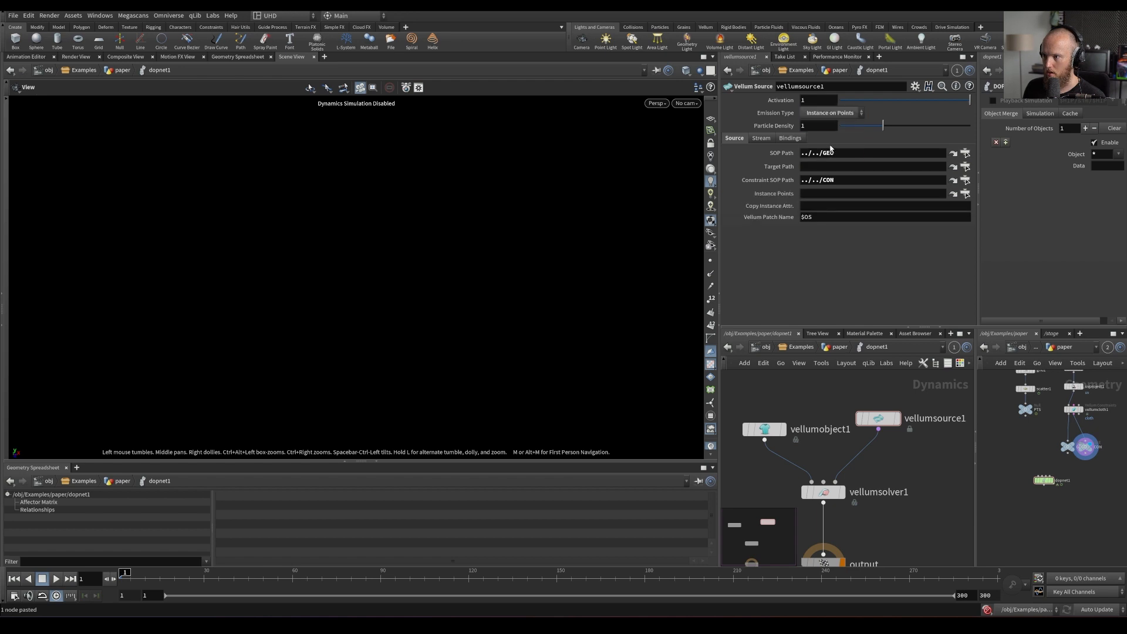
drag(1024, 409, 812, 194)
Link the scene view to pane link group 1
click(656, 71)
click(692, 114)
Add a POP Force with a Y force of -20 and wire it into the Vellum Solver's middle input
middle_drag(834, 520, 868, 495)
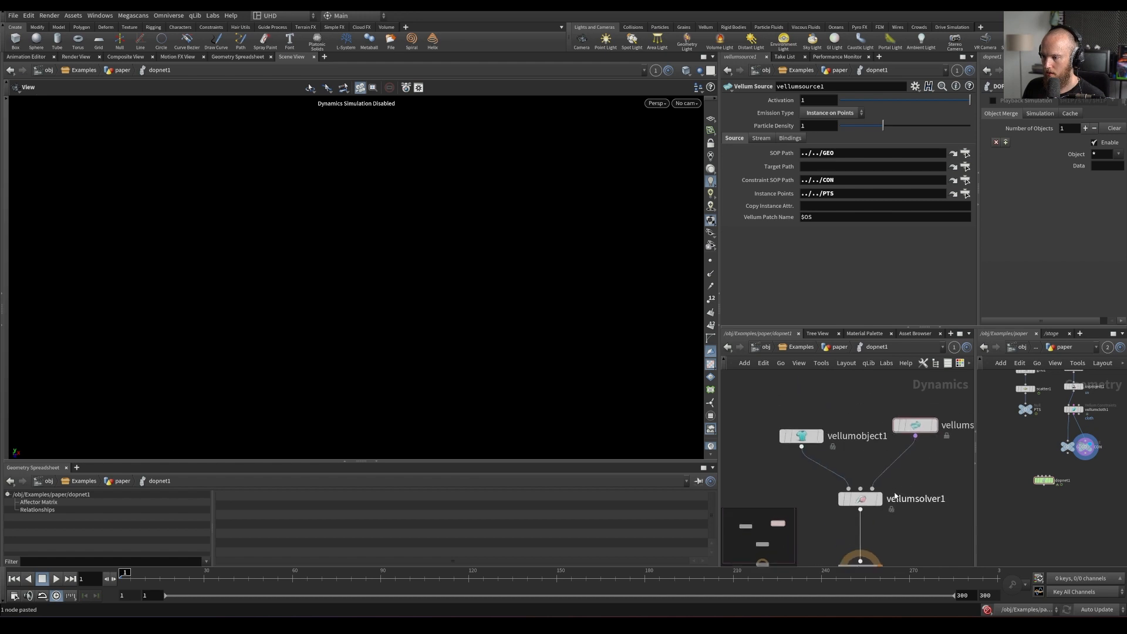
key(Tab)
text(popfo)
key(Return)
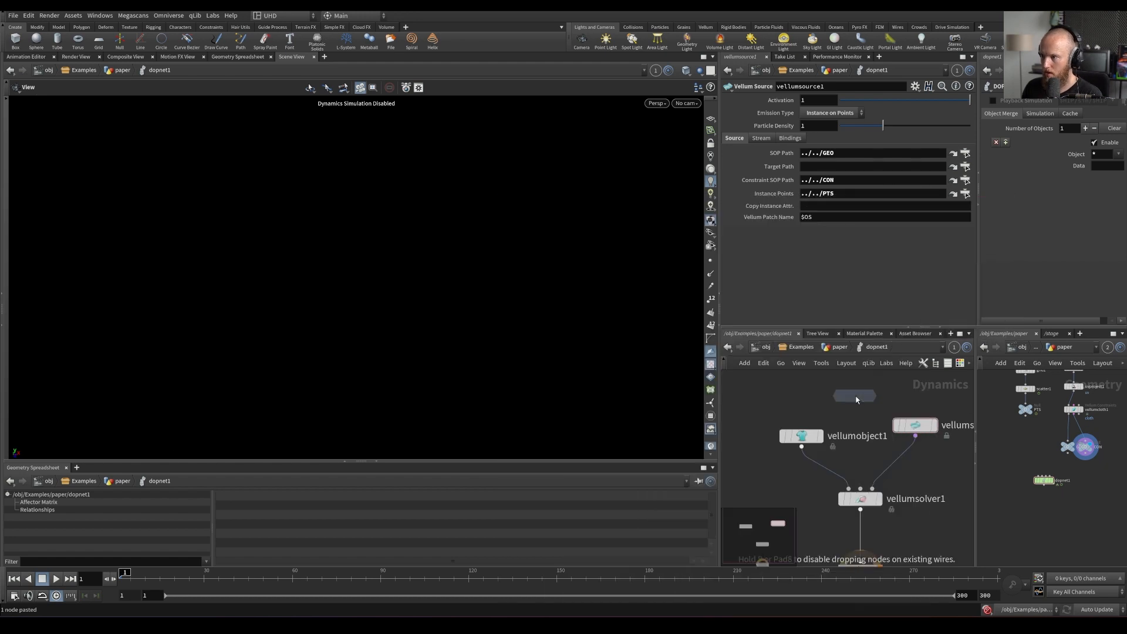
click(867, 383)
drag(867, 395, 859, 489)
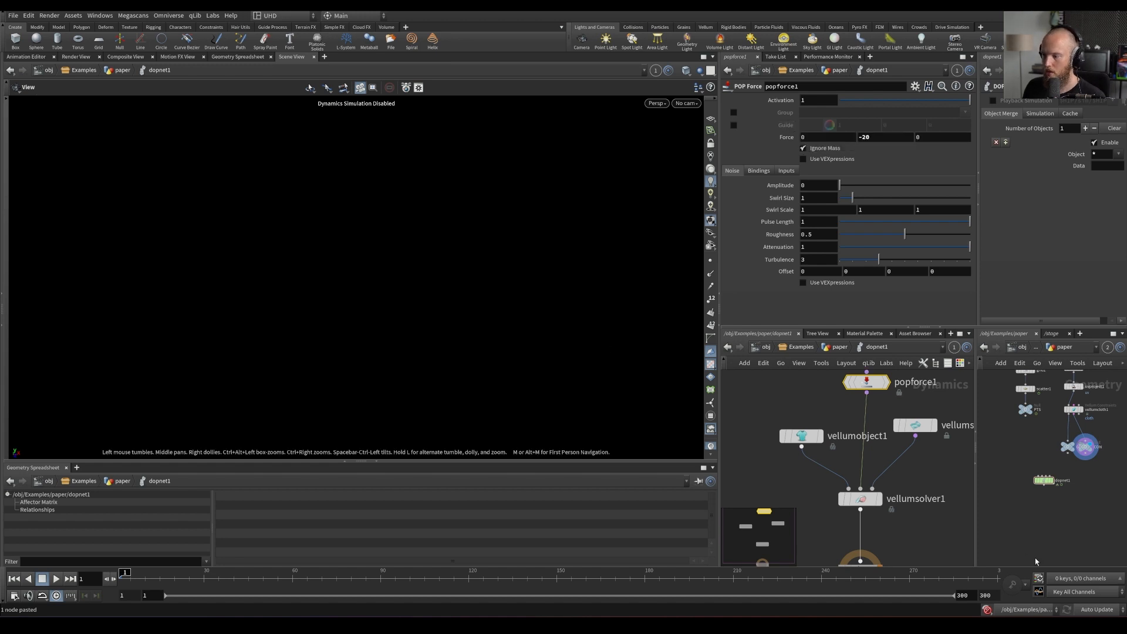
Enable dynamics simulation, frame the emitted sheets in the viewport and play back their fall
click(988, 610)
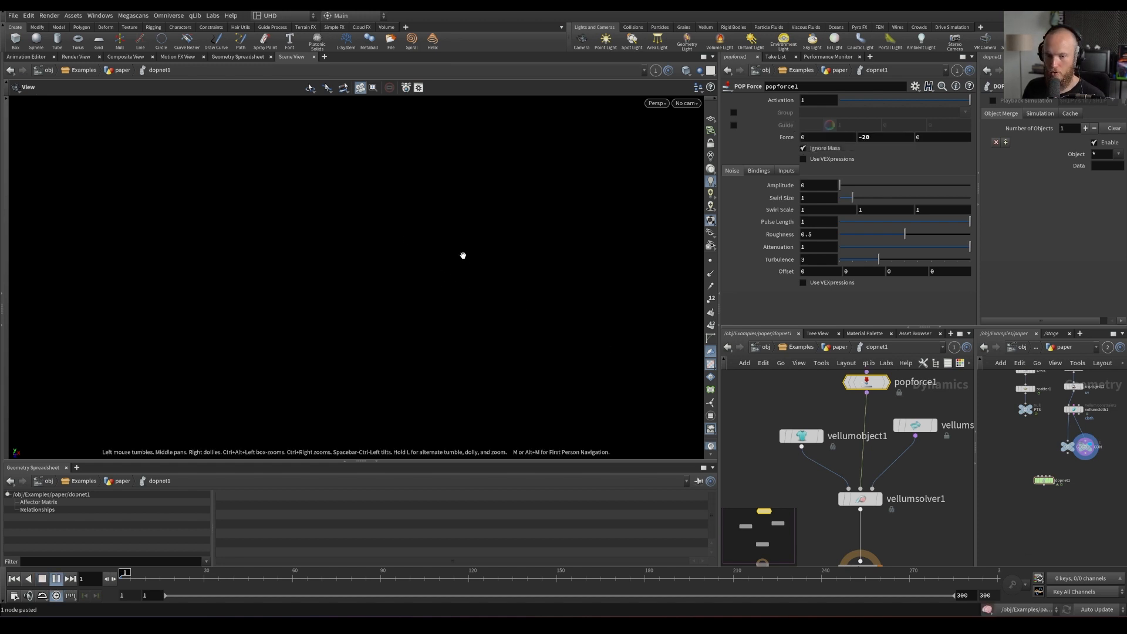
key(f)
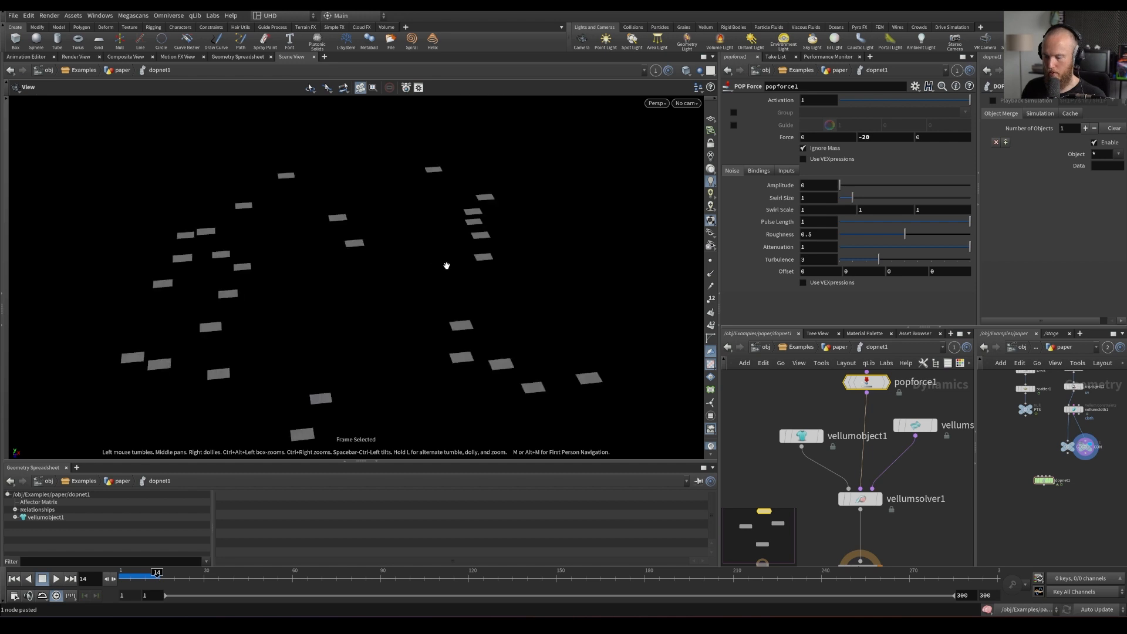
scroll(408, 254, down, 5)
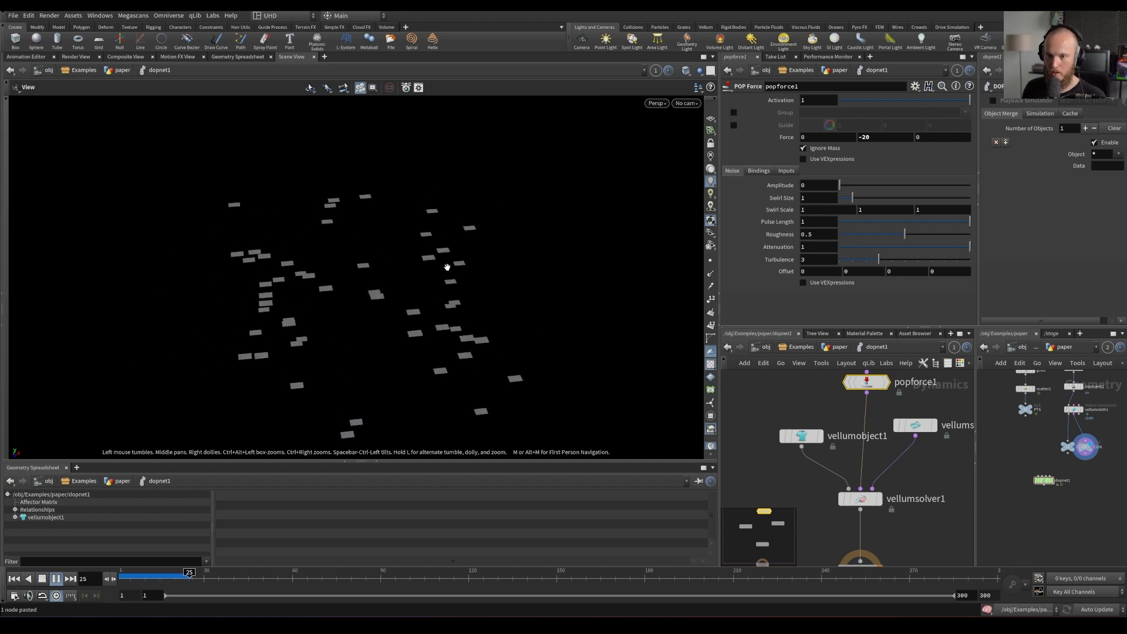
key(ctrl+Up)
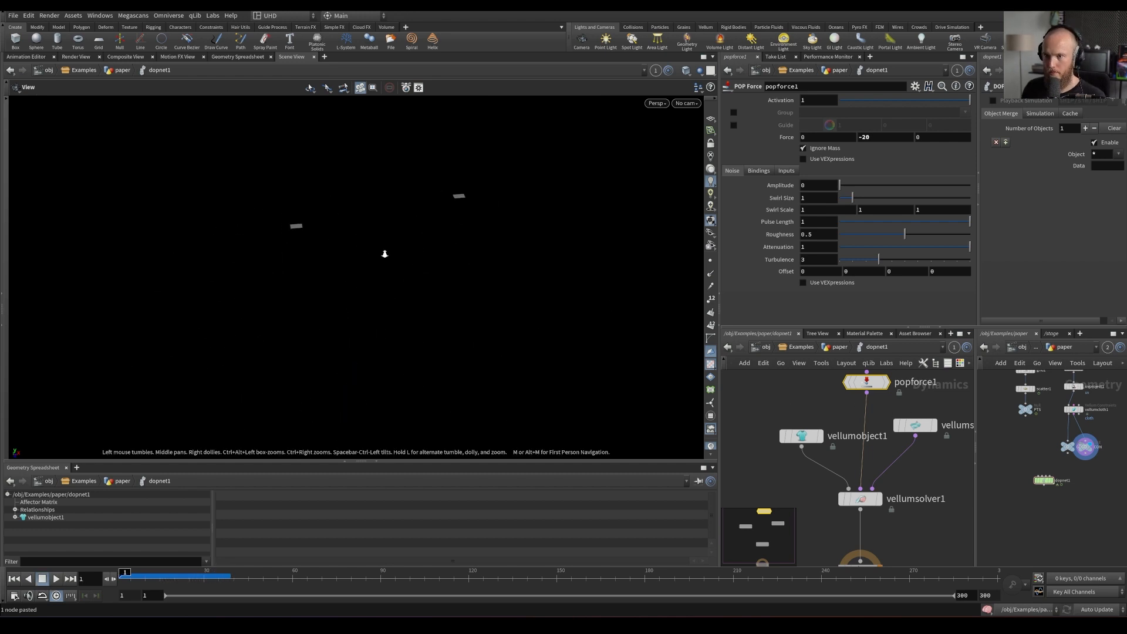
key(Up)
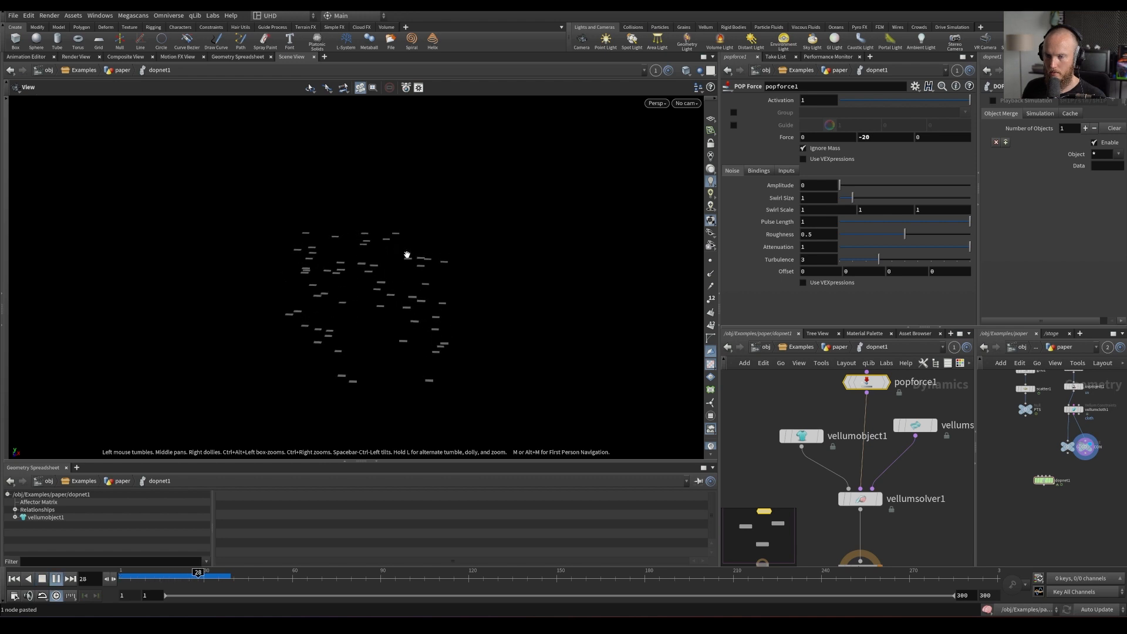
key(Up)
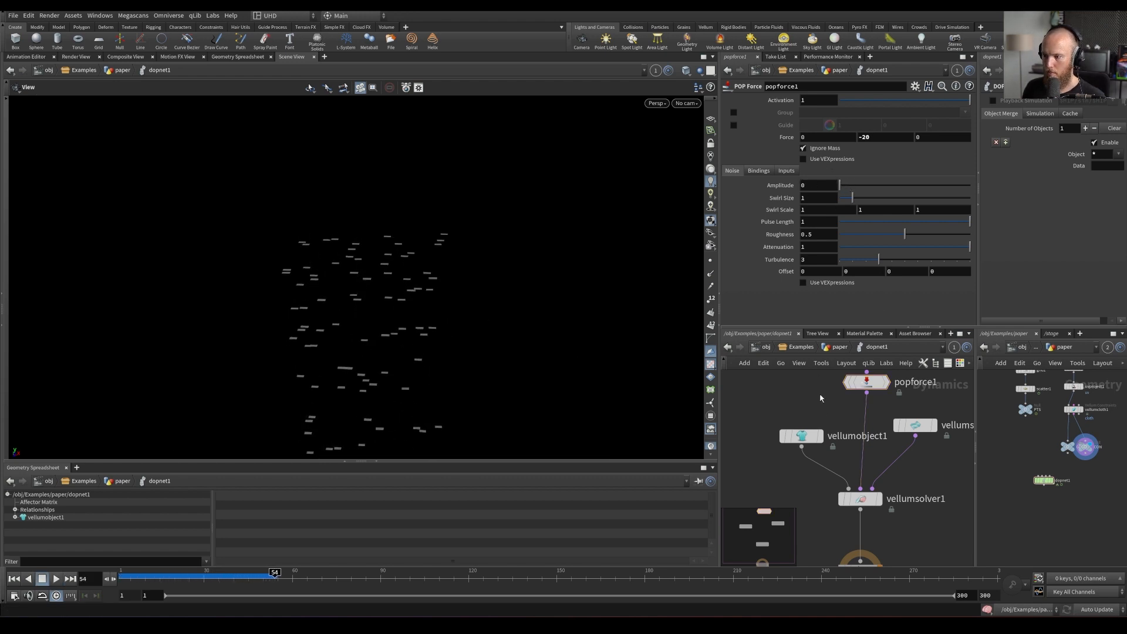
Insert a second POP Force between the first one and the solver with noise Amplitude 1.64, and replay the simulation
key(Tab)
click(1006, 191)
click(868, 424)
key(Up)
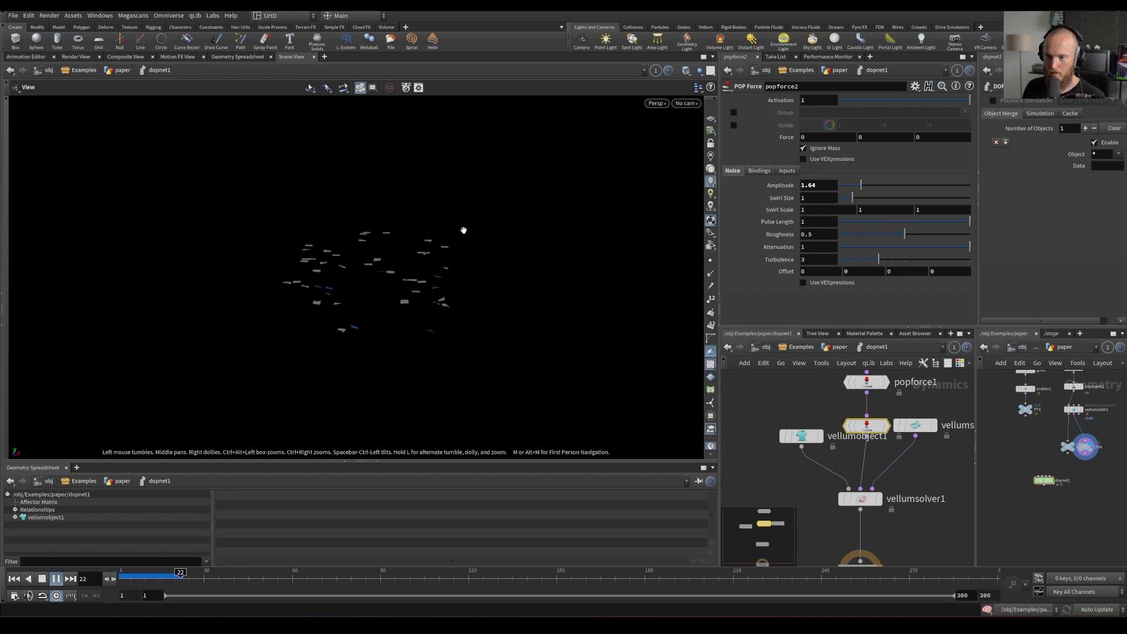
key(Up)
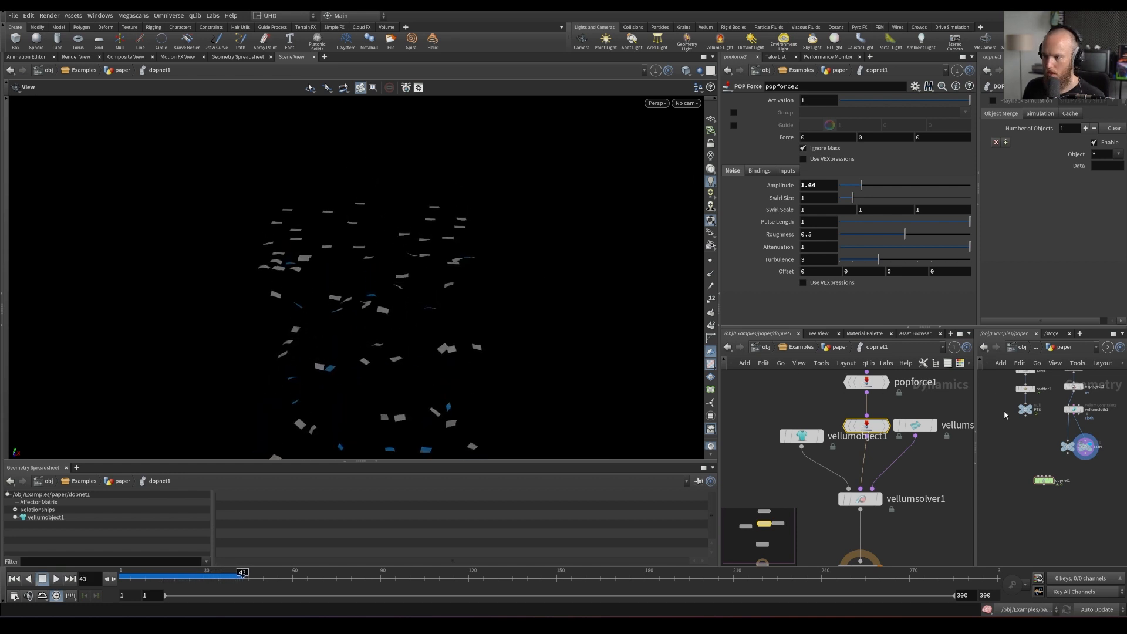
Save the scene file and enlarge the network editors beside the viewport
middle_drag(1081, 397, 1039, 452)
key(ctrl+s)
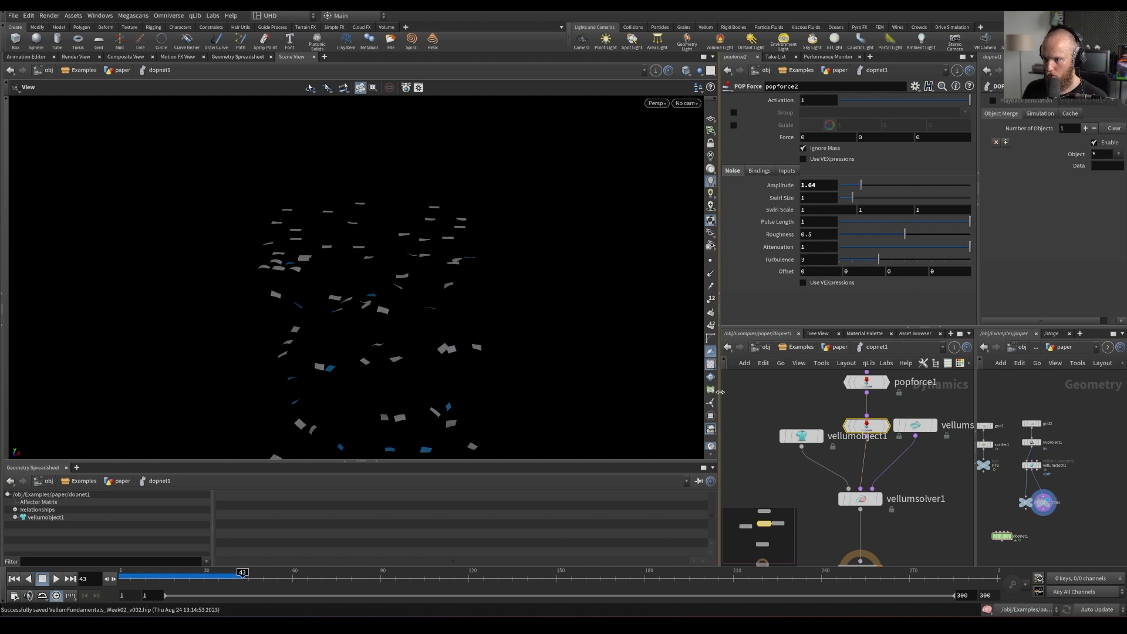
drag(718, 388, 668, 387)
drag(986, 328, 992, 283)
scroll(1059, 418, up, 5)
scroll(1059, 418, down, 3)
Set the Vellum cloth node's Tangent Drag to 5 and replay the simulation
click(1002, 447)
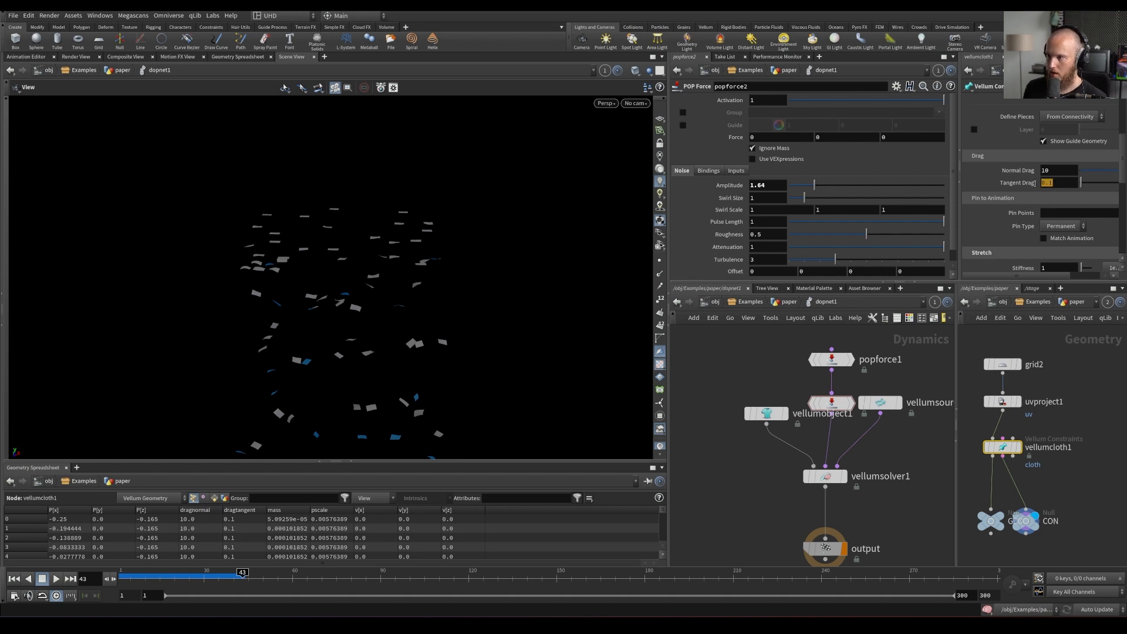
key(Return)
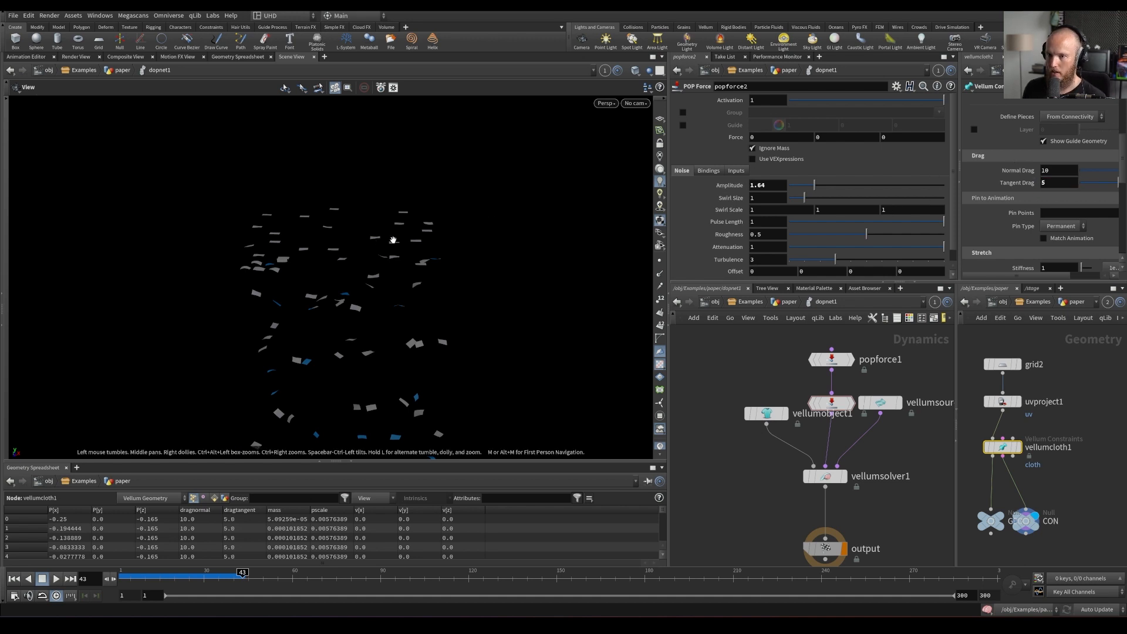
key(Up)
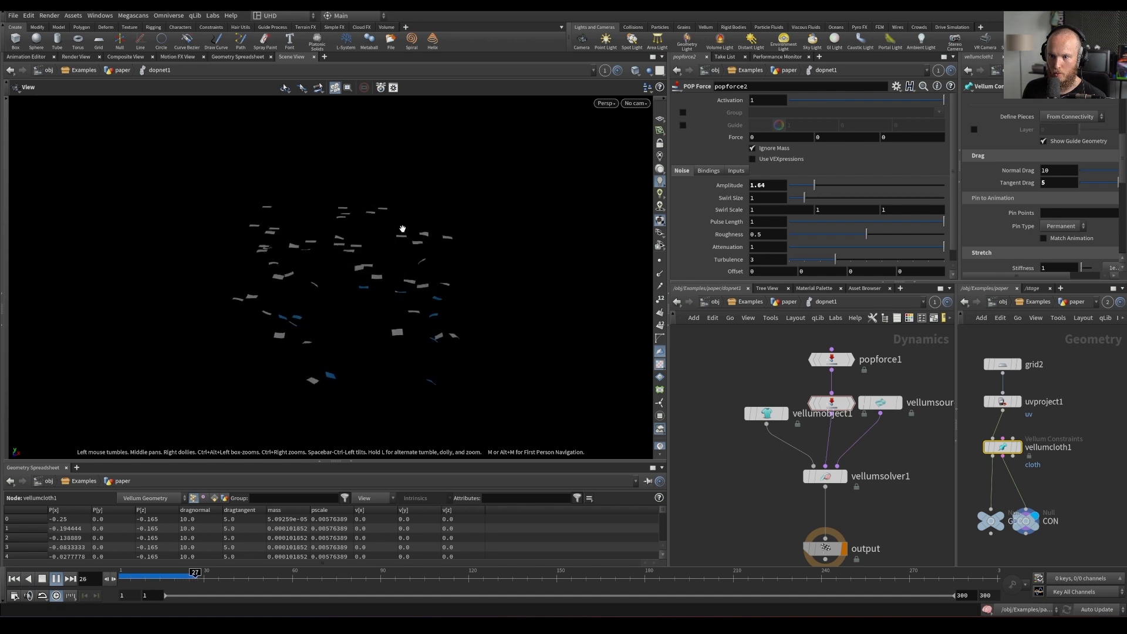
Set the Vellum cloth node's Normal Drag to 50 and replay the simulation from the first frame
key(ctrl+Up)
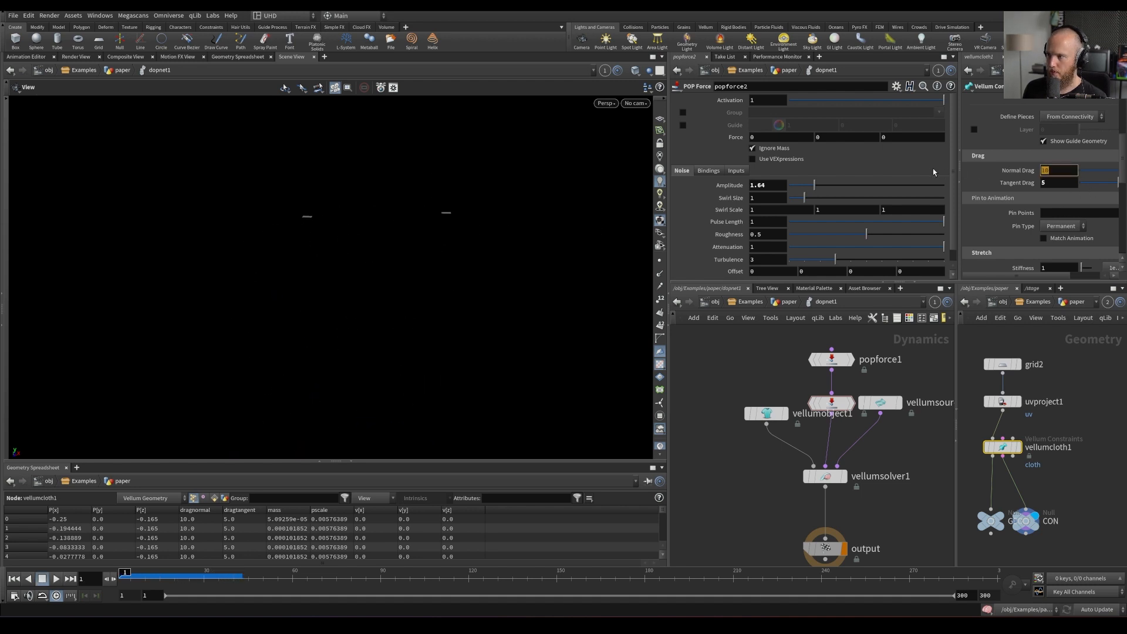
key(Up)
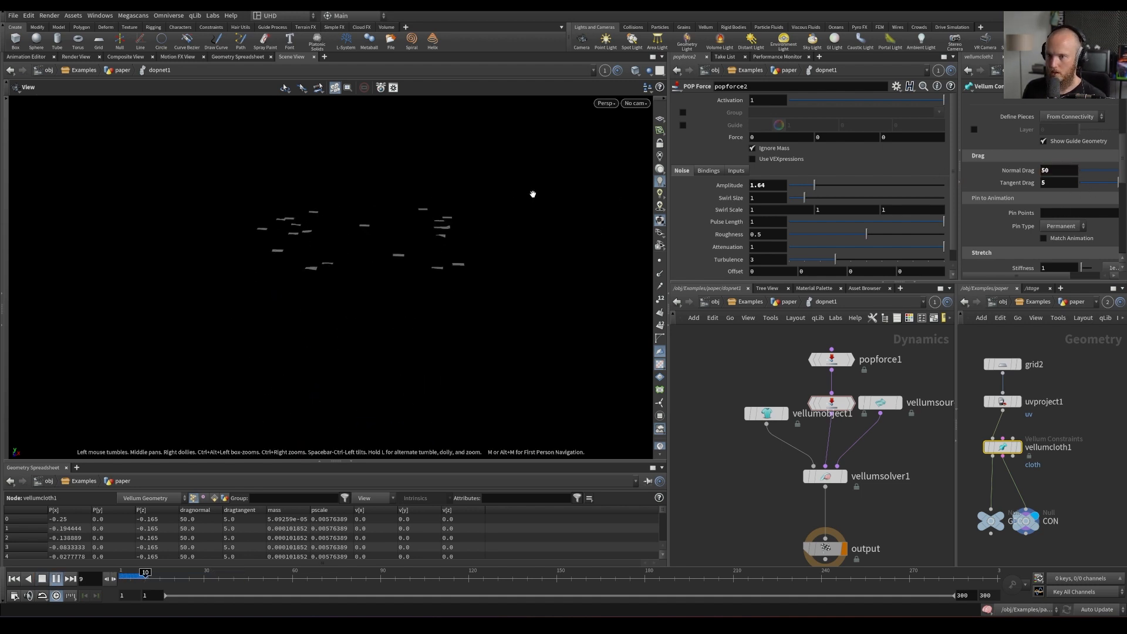
key(ctrl+Up)
Set the first POP Force's Y force to -9.8 and play back the simulation
click(831, 359)
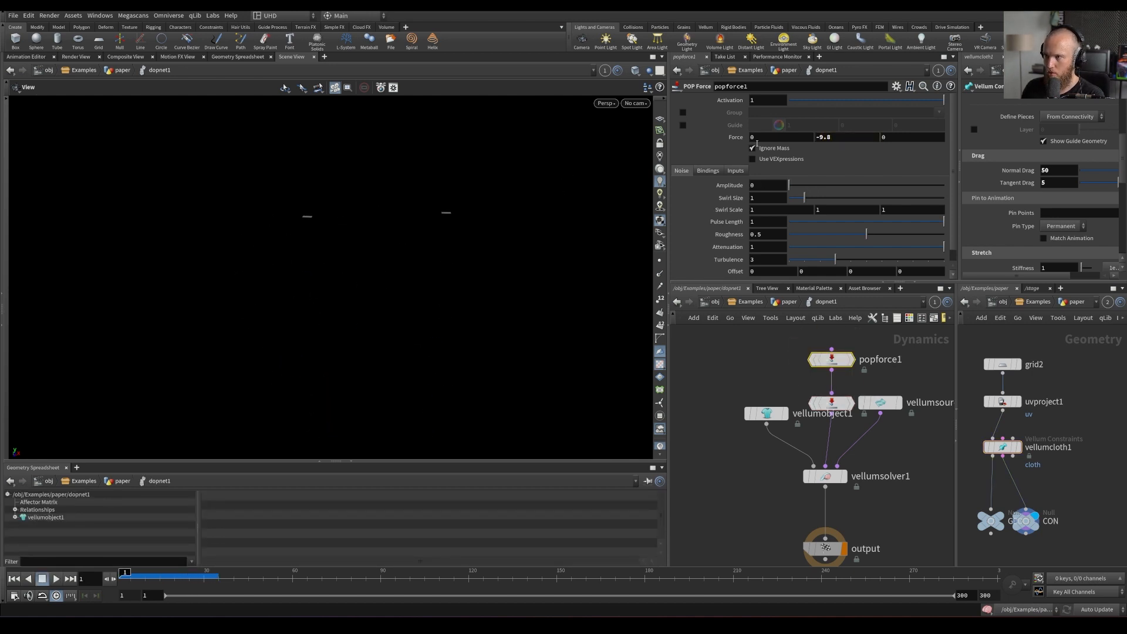
key(Up)
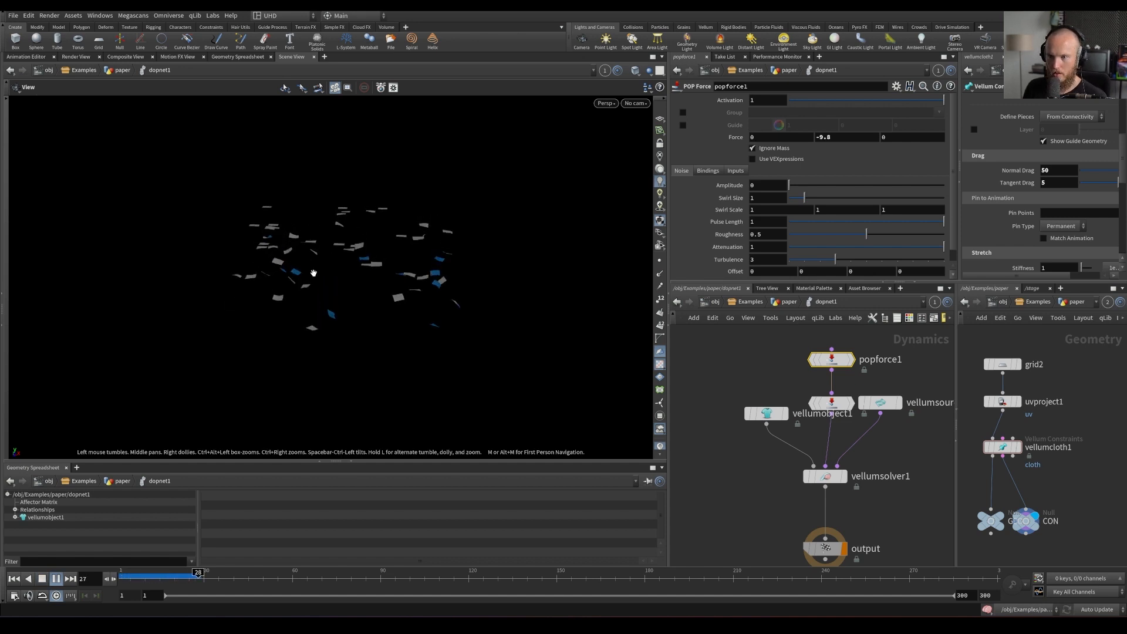
key(Up)
Set the second POP Force's noise Amplitude to 5.32 and replay the simulation
click(831, 403)
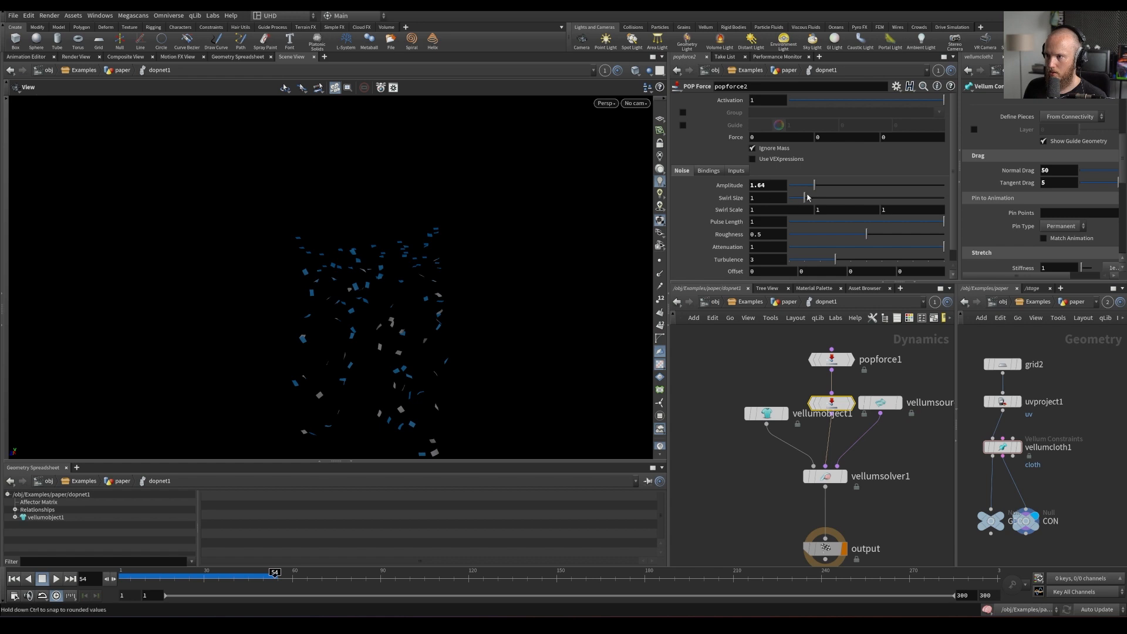
key(Up)
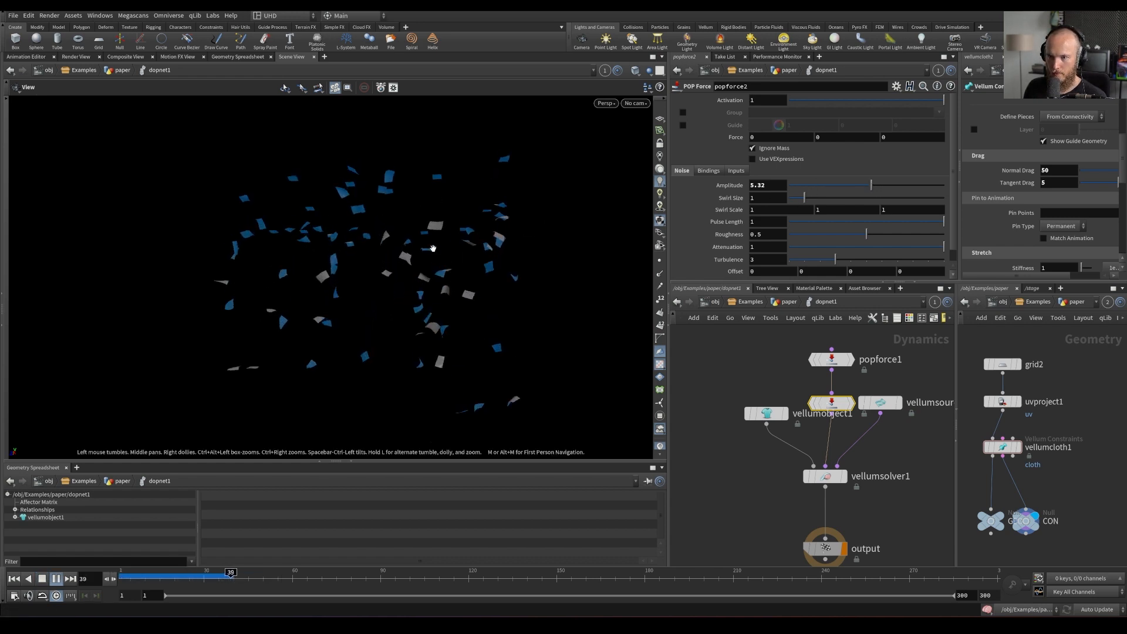
key(Up)
Try Tangent Drag values of 500 and 5000 on the Vellum cloth node, replaying the simulation after each change
click(1057, 183)
text(0)
key(Return)
key(Up)
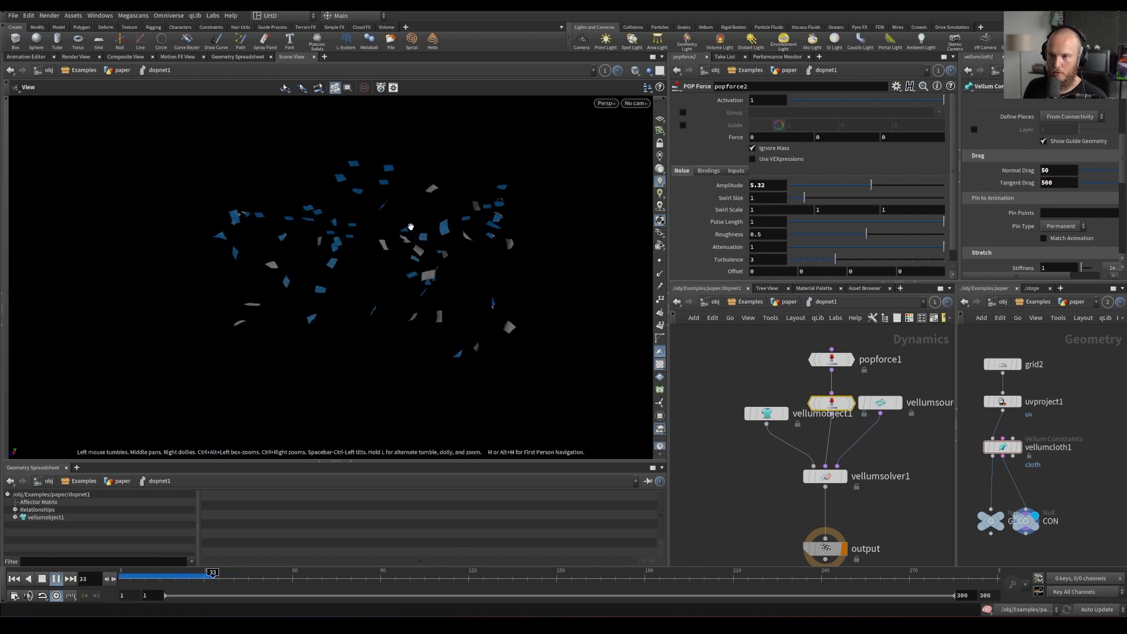
key(Up)
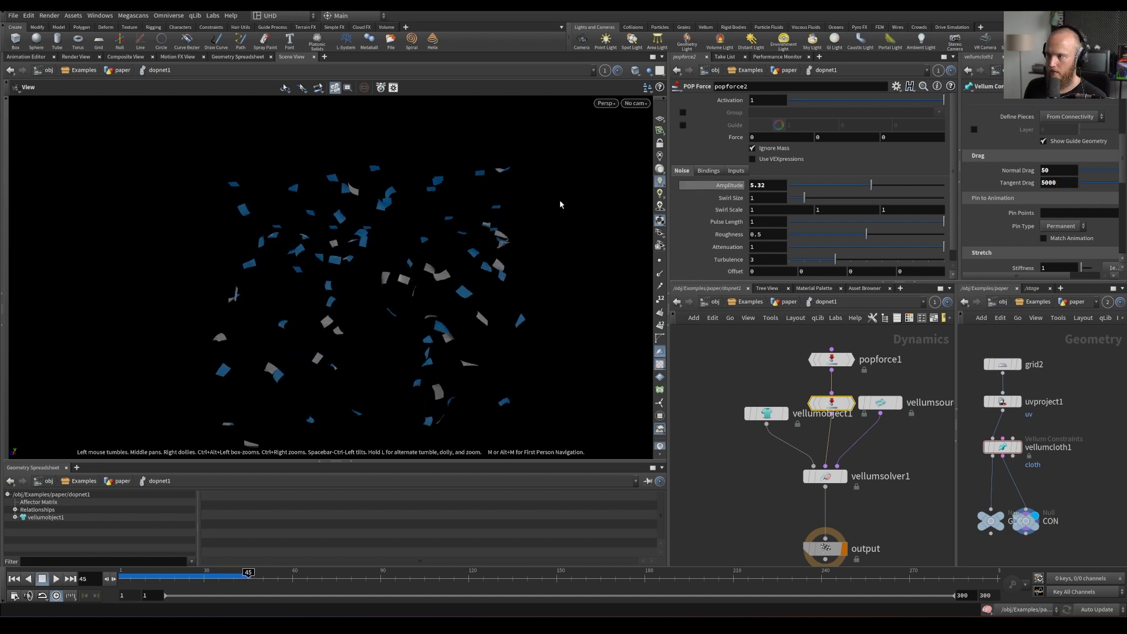
key(Up)
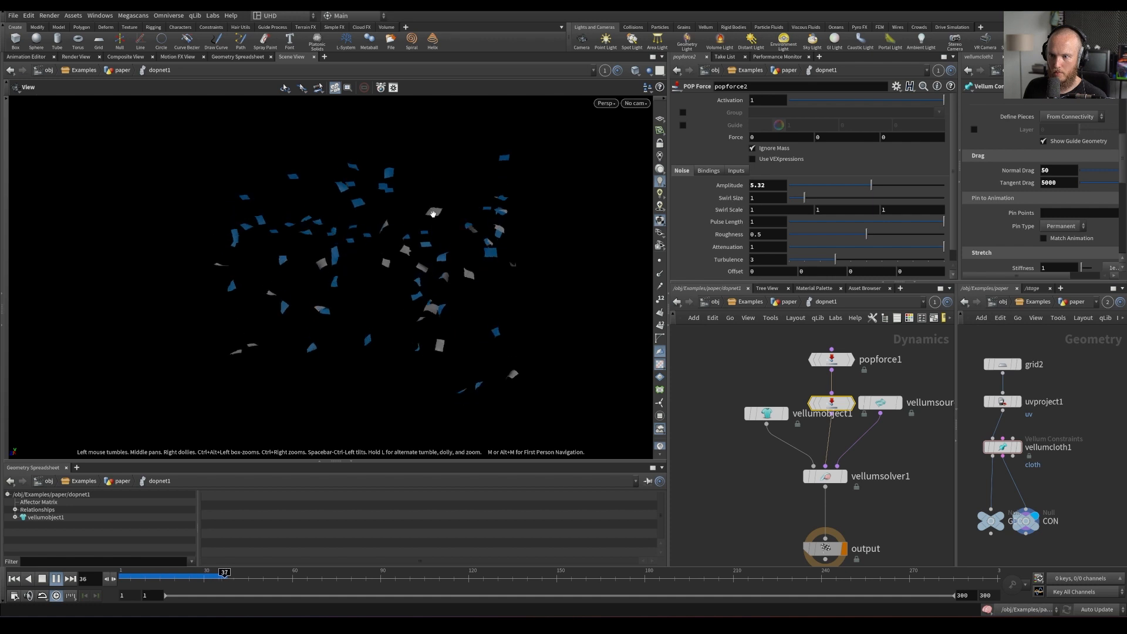
Set the Vellum cloth node's Normal Drag and Tangent Drag both to 50 and replay the simulation
key(ctrl+z)
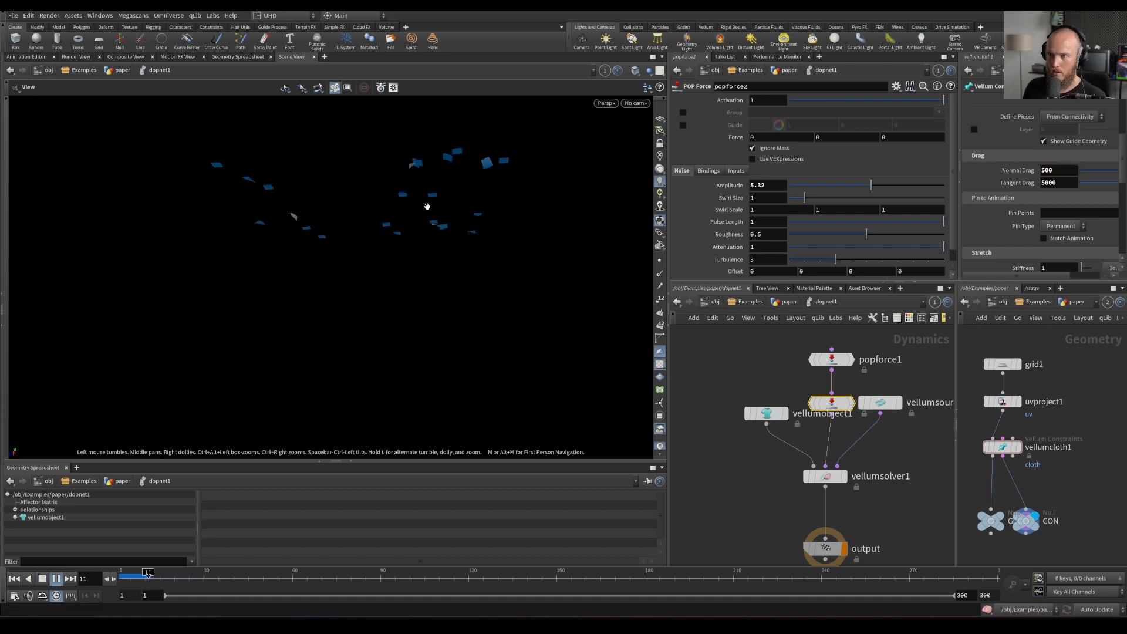
key(ctrl+z)
key(Up)
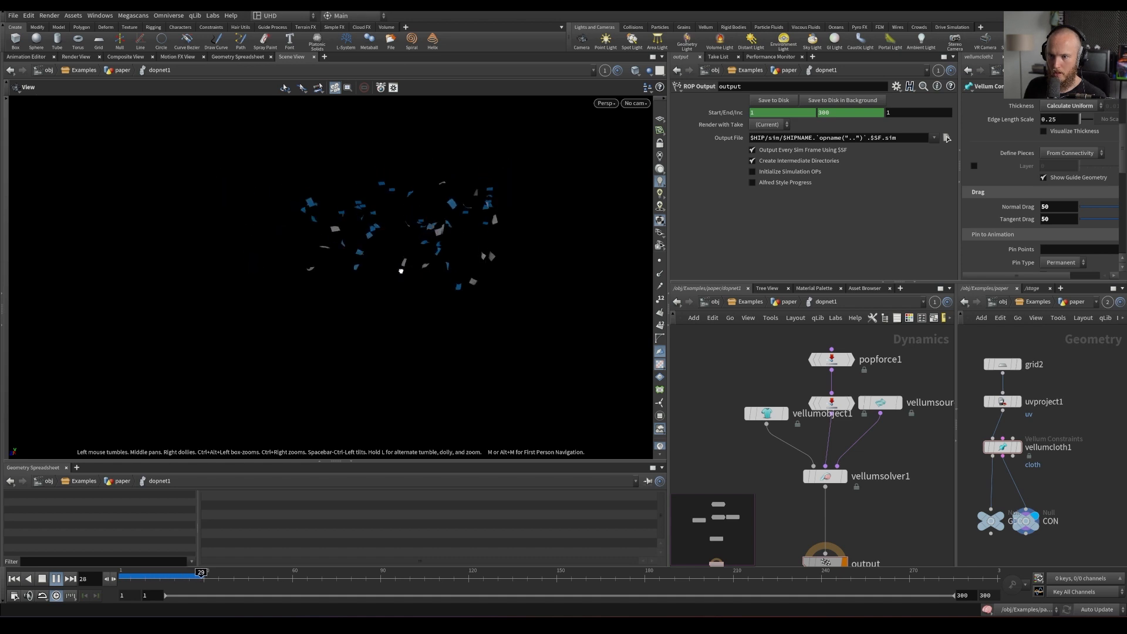
key(Up)
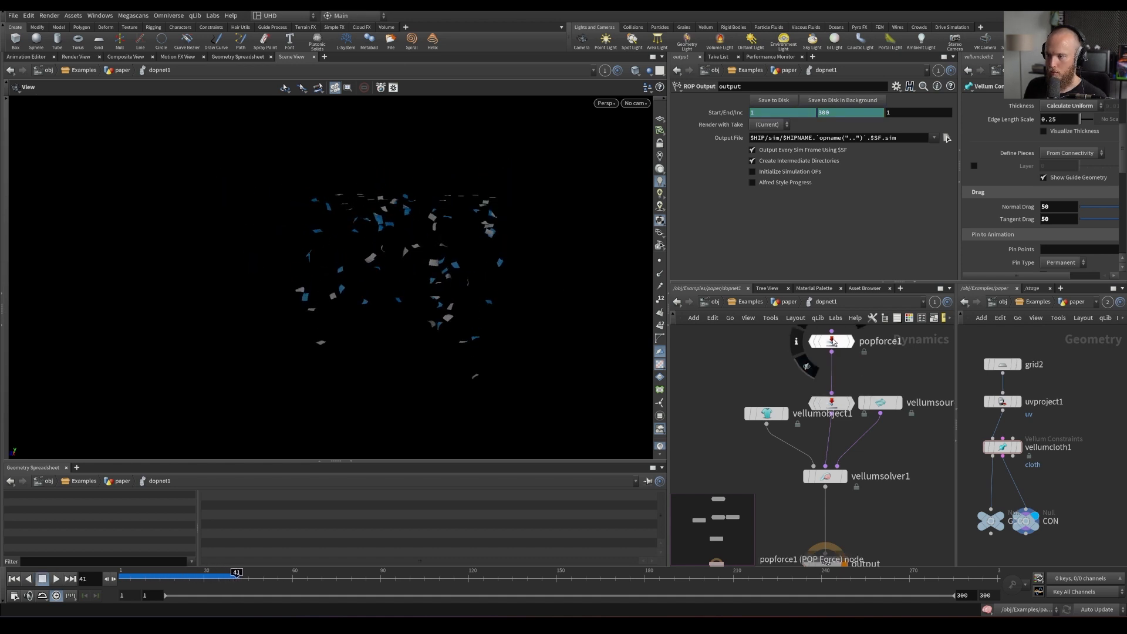
Set popforce2's Swirl Size to 4.87 and insert a duplicate POP Force between it and the Vellum solver
key(ctrl+y)
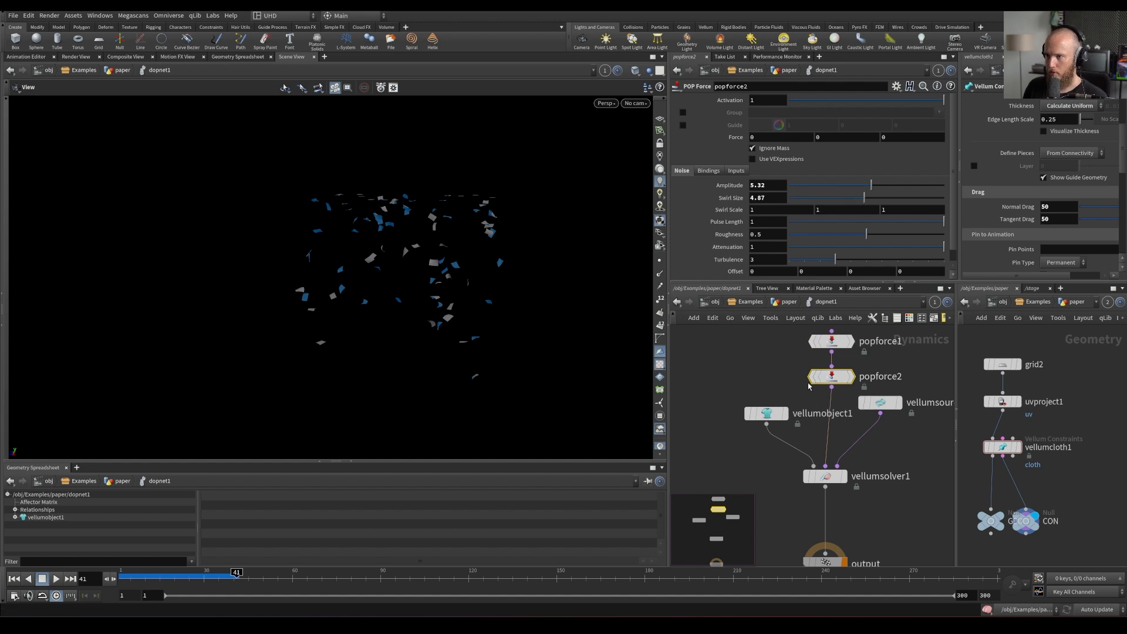
key(ctrl+v)
drag(828, 388, 831, 419)
Set popforce2's noise Amplitude to 15 and replay the simulation from the first frame
drag(838, 184, 819, 185)
key(ctrl+Up)
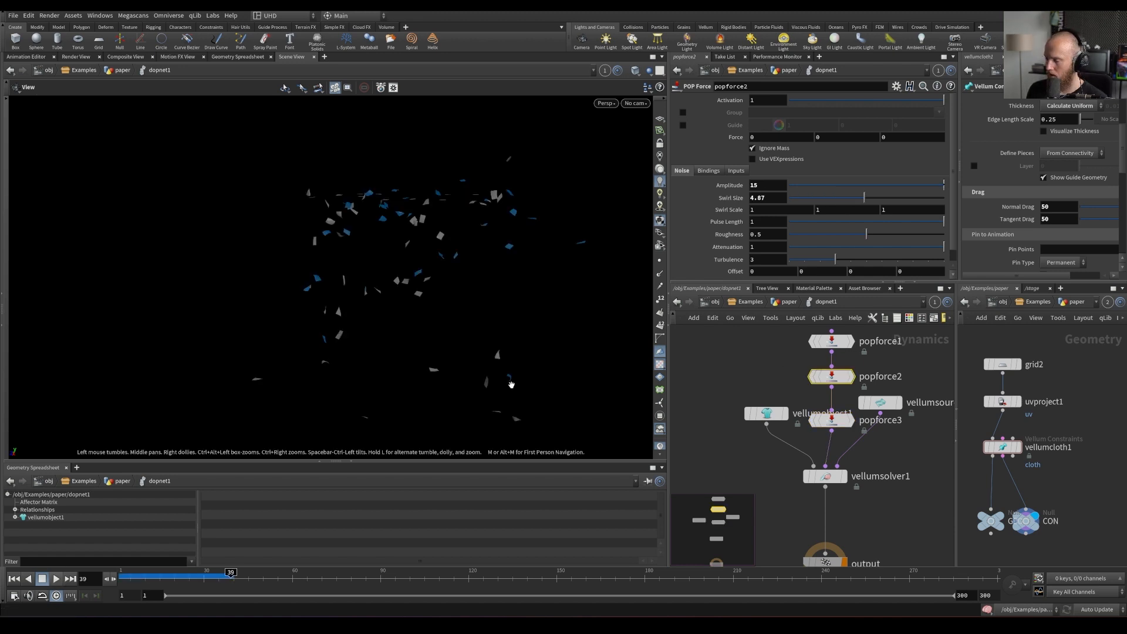
key(ctrl+Up)
key(Up)
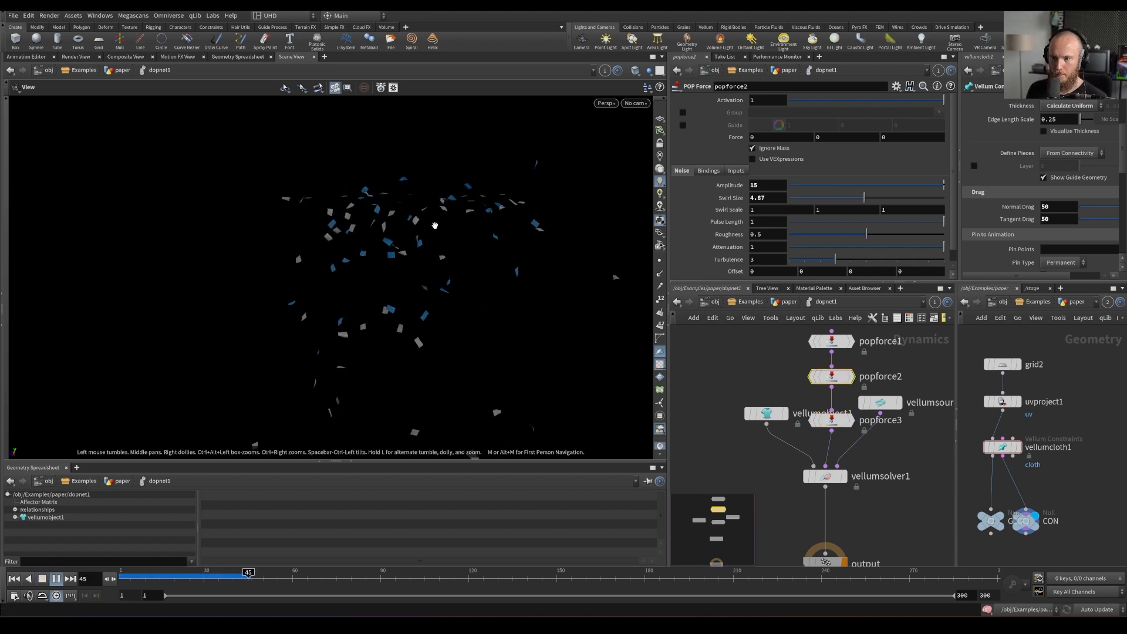
key(Up)
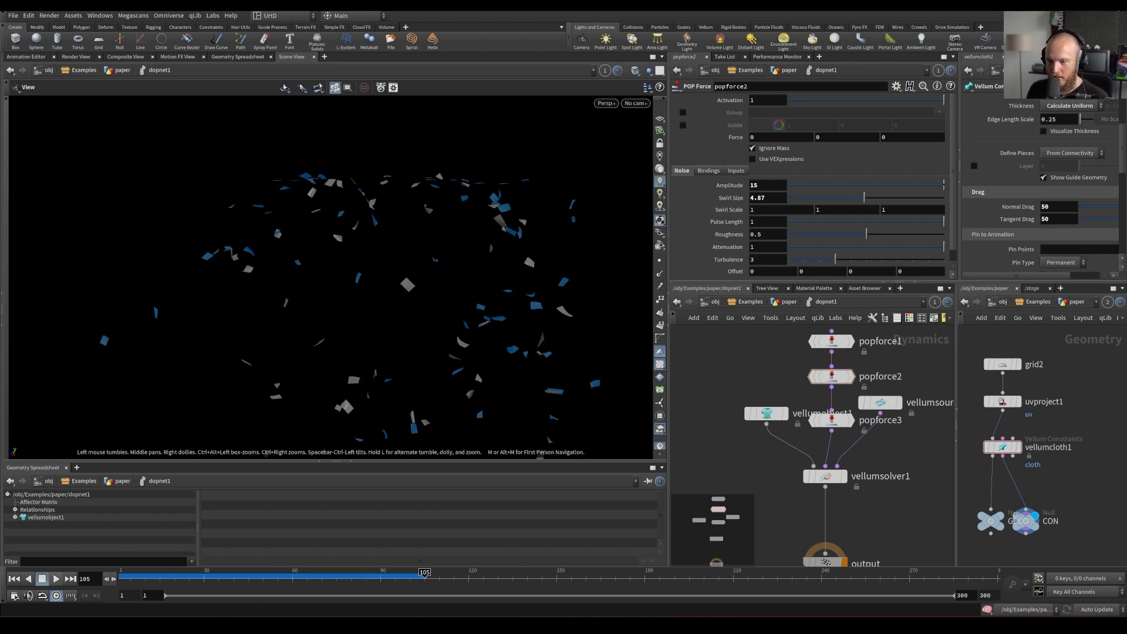
Switch to the browser, play the Money Printer Go Brrr video as motion reference, and return to Houdini
click(492, 590)
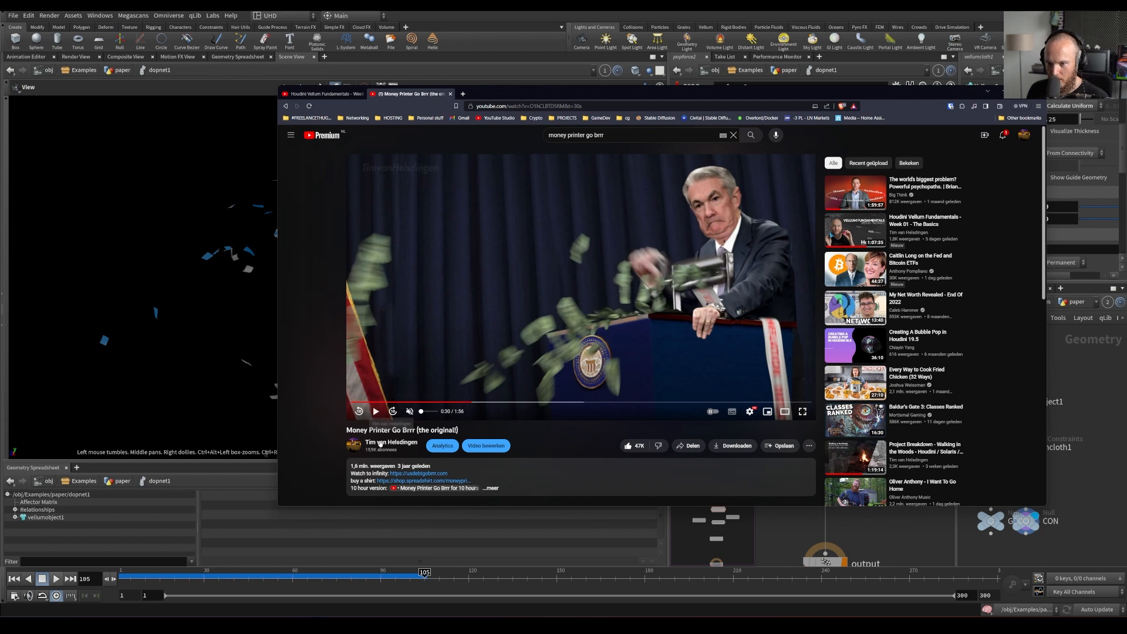
key(space)
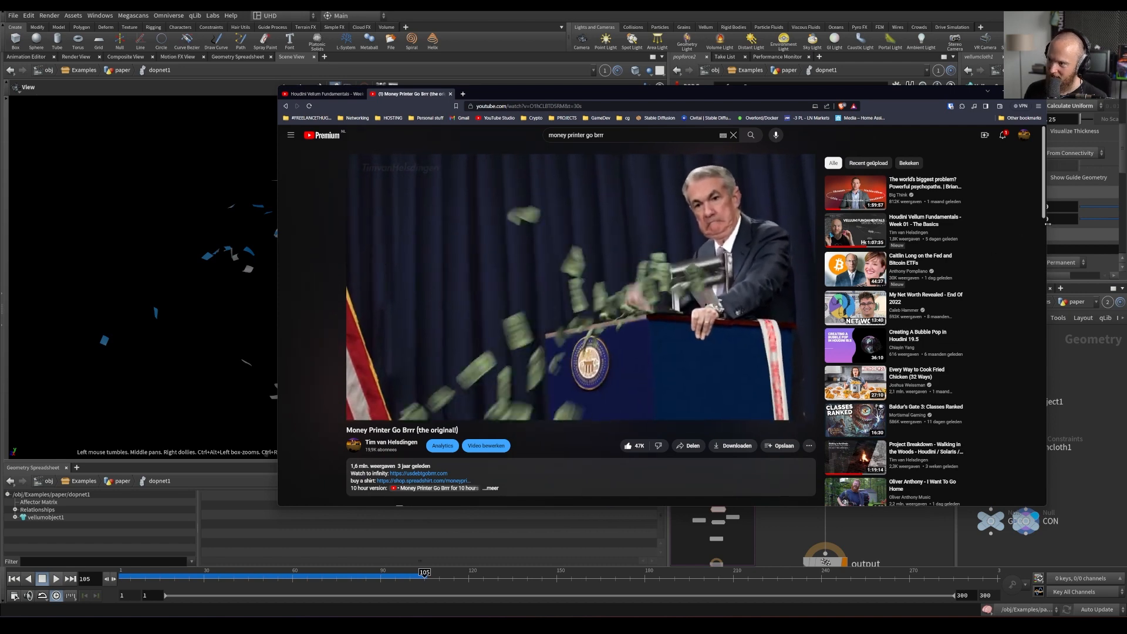
scroll(1045, 219, down, 1)
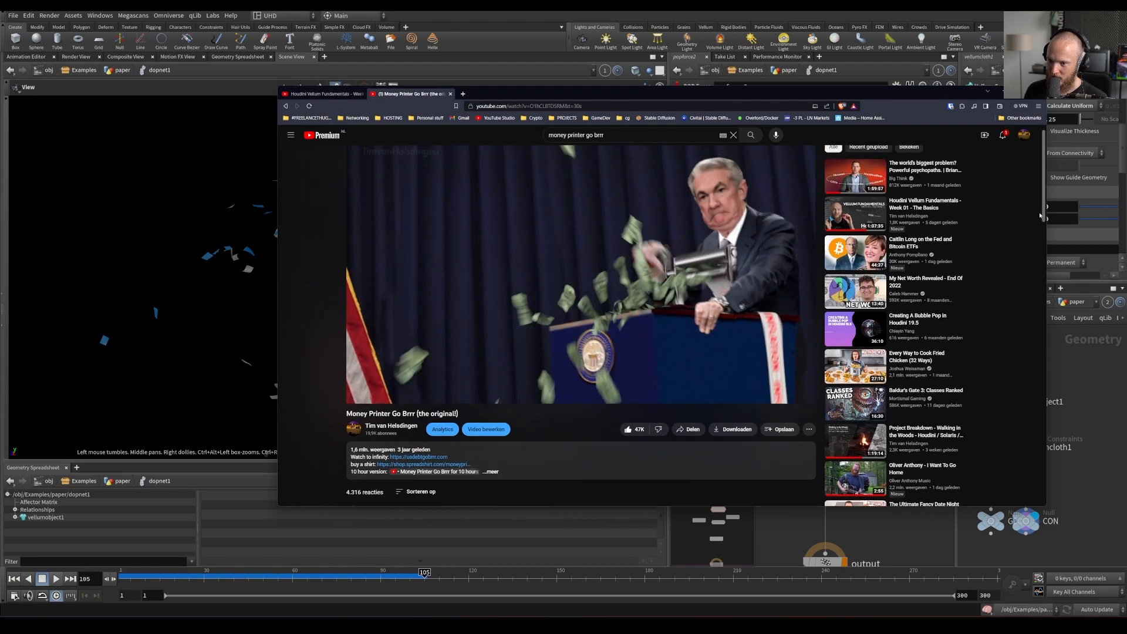
scroll(1044, 218, up, 1)
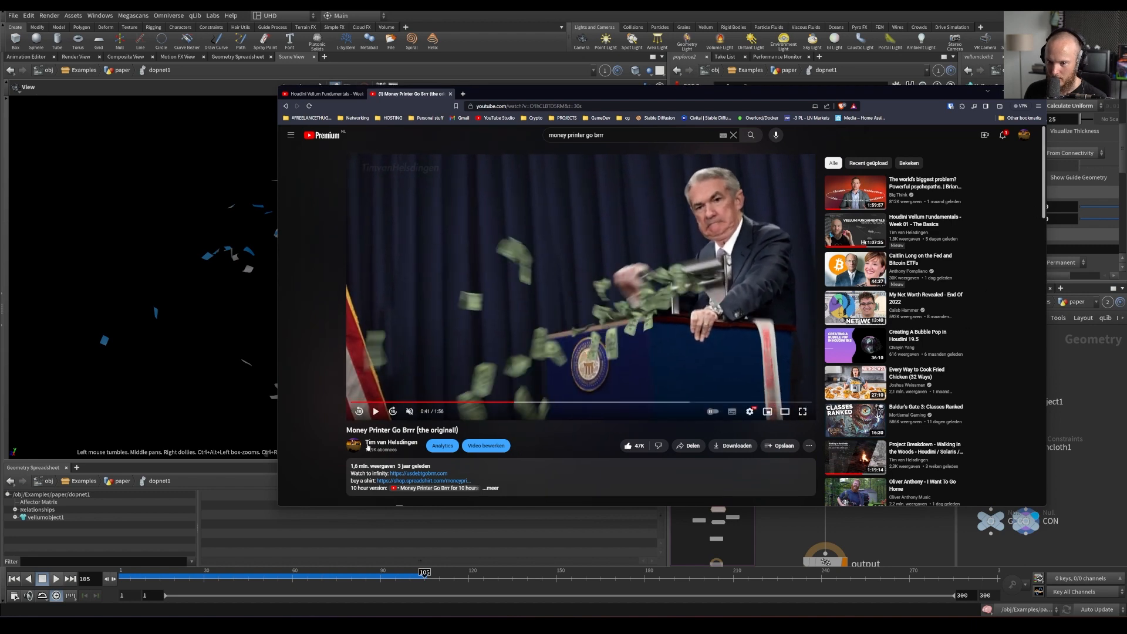
click(920, 524)
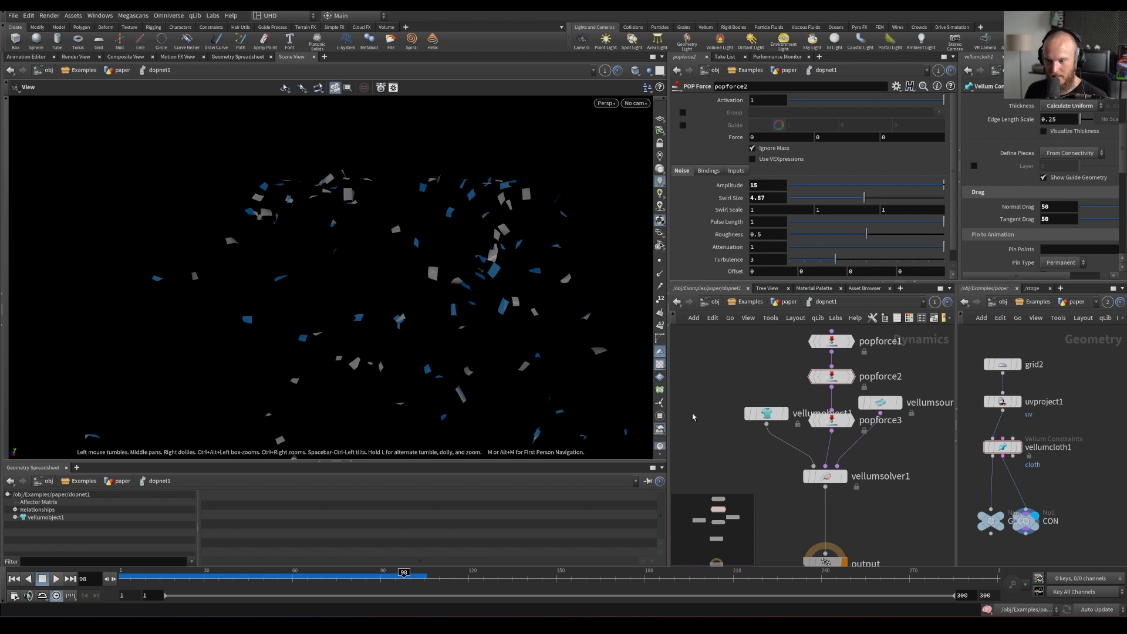
click(491, 586)
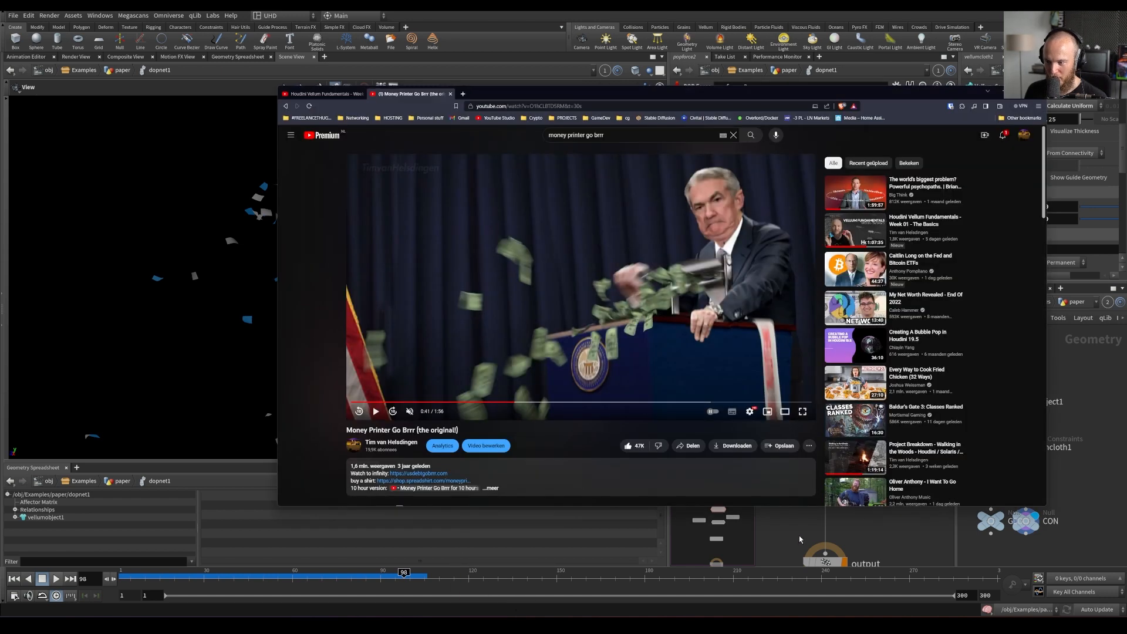
key(alt+Tab)
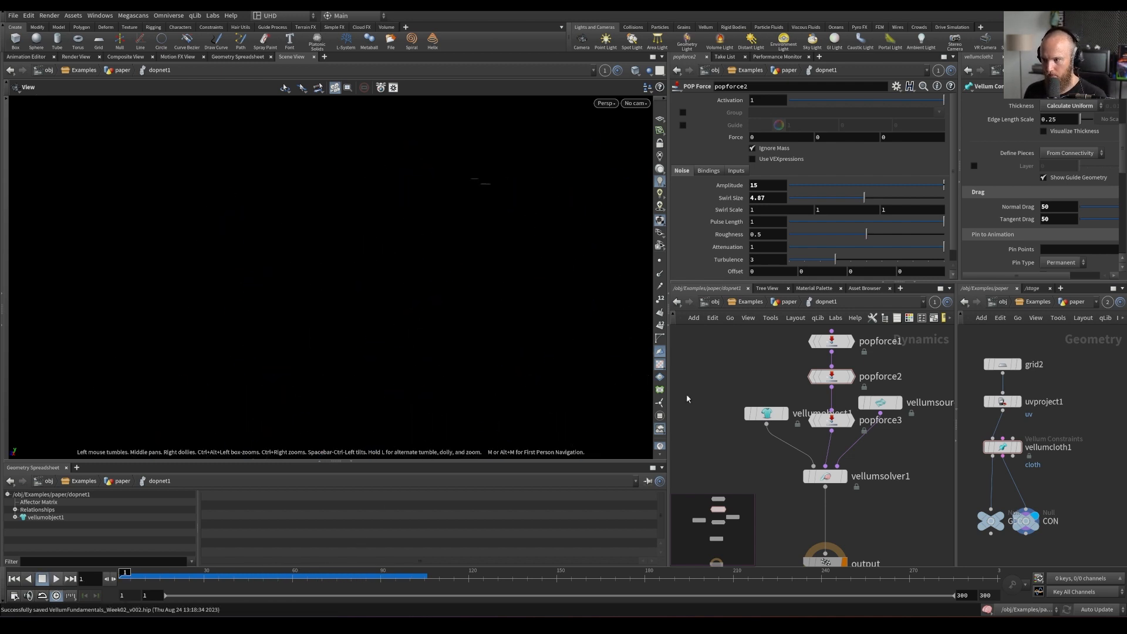
Set popforce2's noise Amplitude to 5
double_click(764, 185)
text(5)
key(Return)
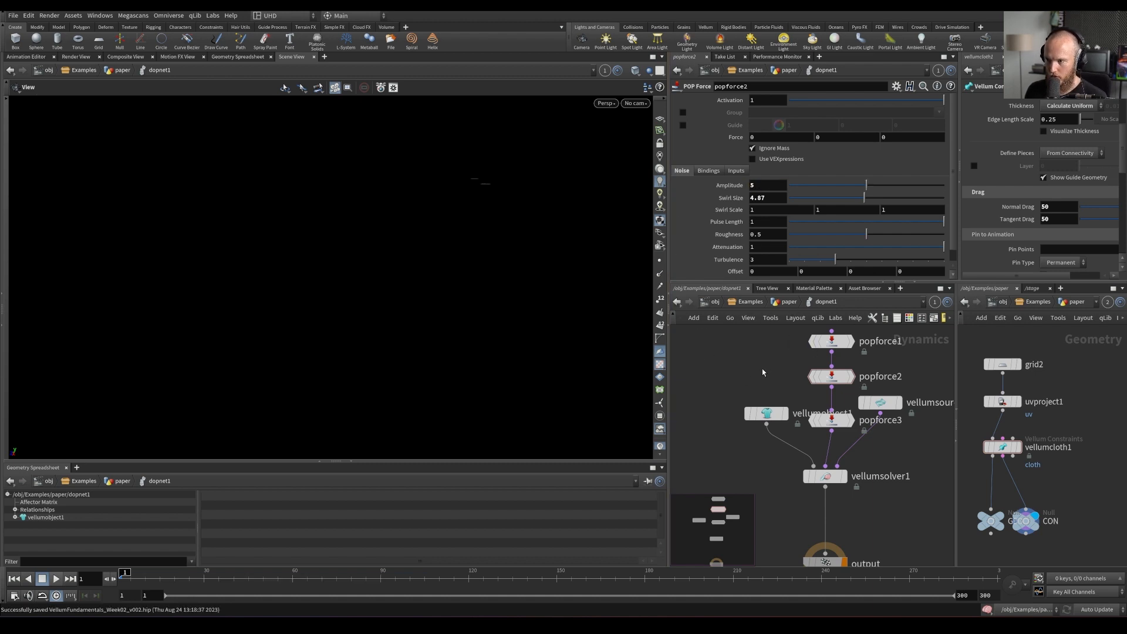
Widen the network editors and insert an Attribute Randomize node between scatter1 and the PTS null
drag(669, 481, 564, 480)
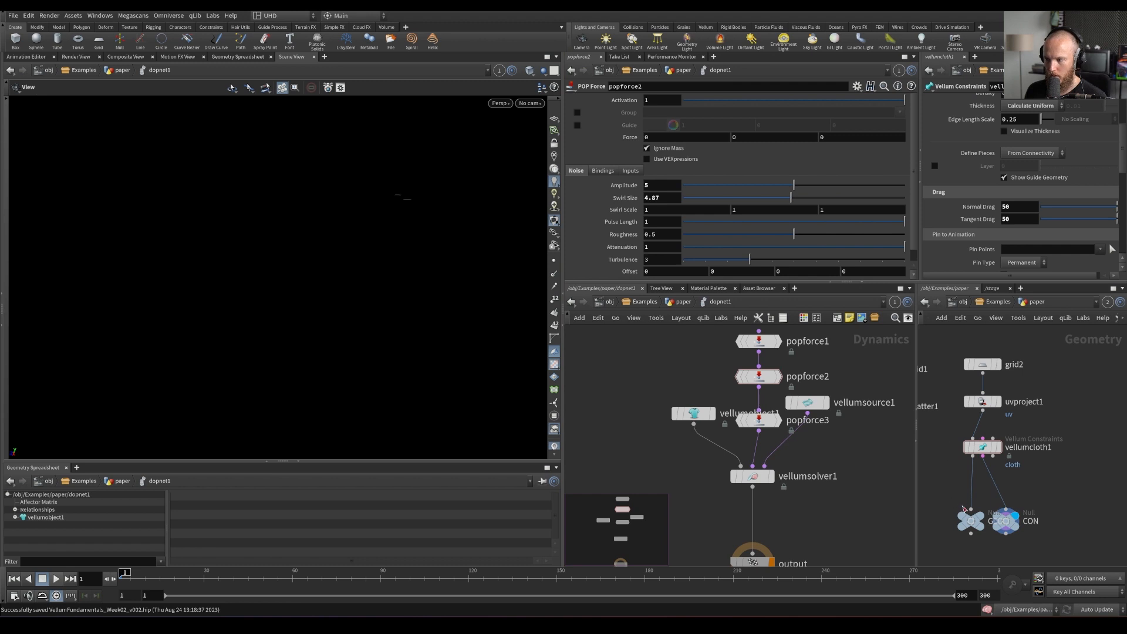
middle_drag(959, 469, 1037, 484)
drag(967, 468, 967, 519)
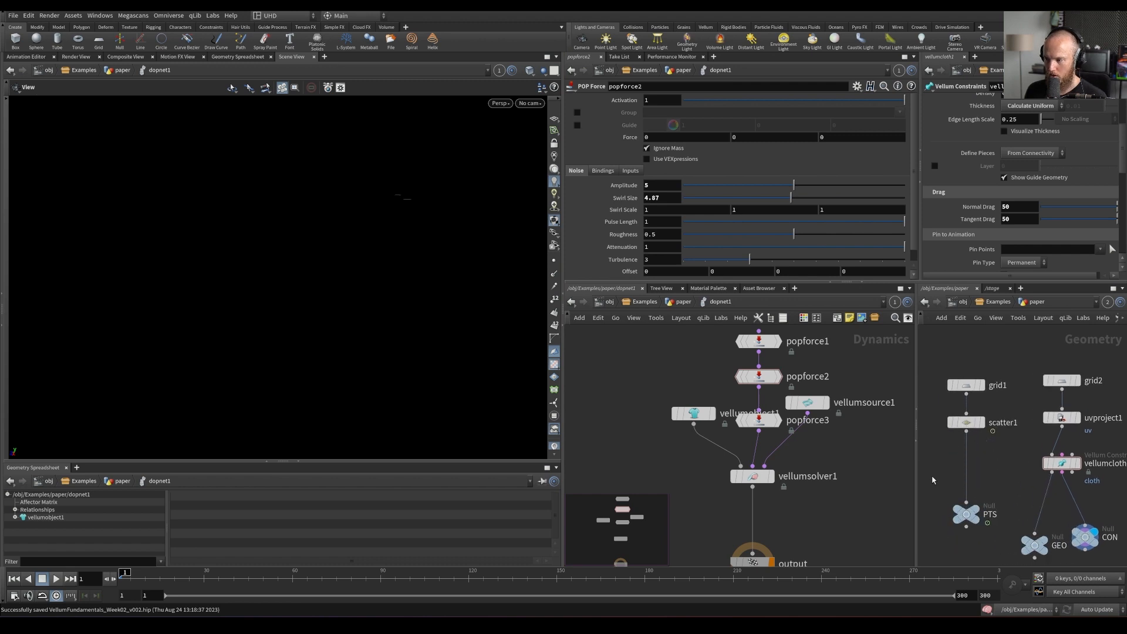
key(Tab)
text(arand)
key(Return)
click(968, 464)
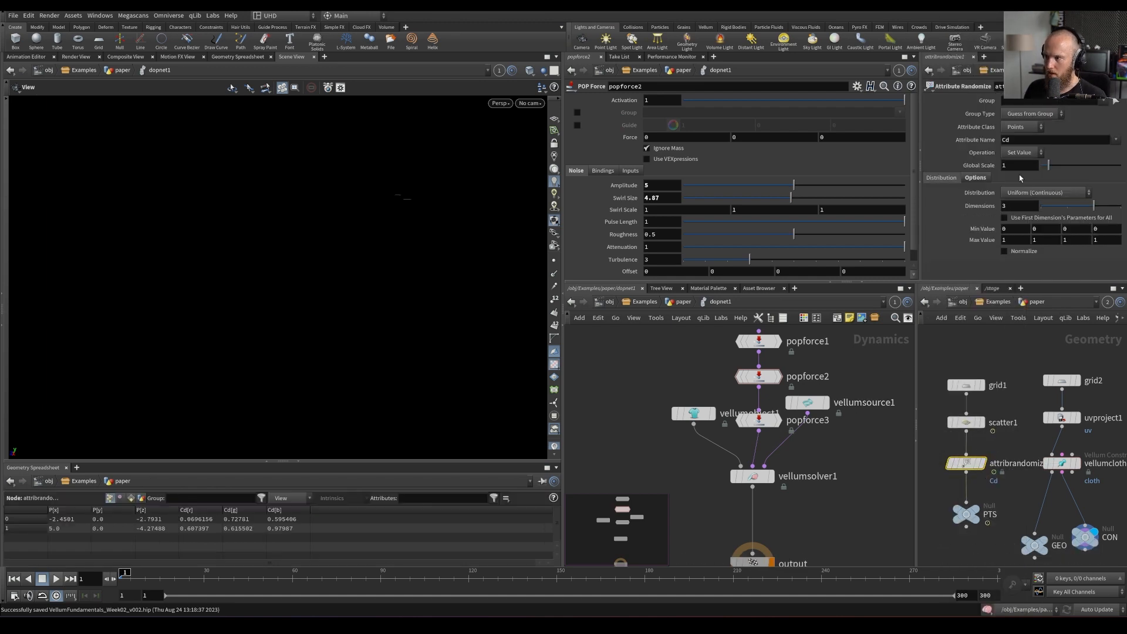
Configure the Attribute Randomize node for the pscale attribute with one dimension and a minimum value of 0.1
double_click(1003, 139)
text(psc)
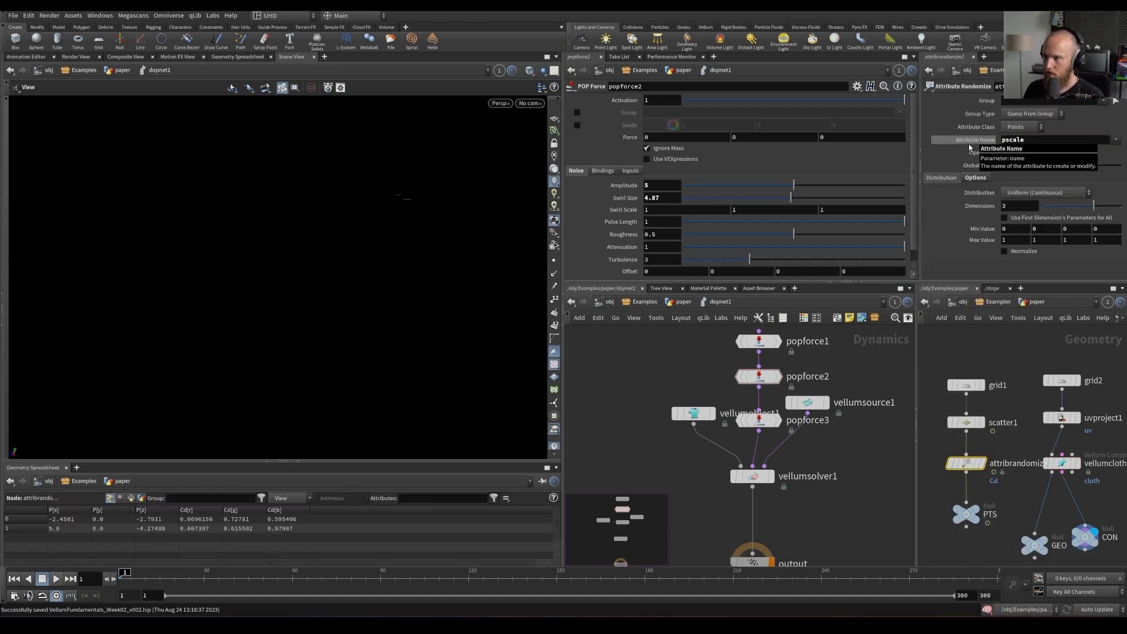
text(ale)
key(Return)
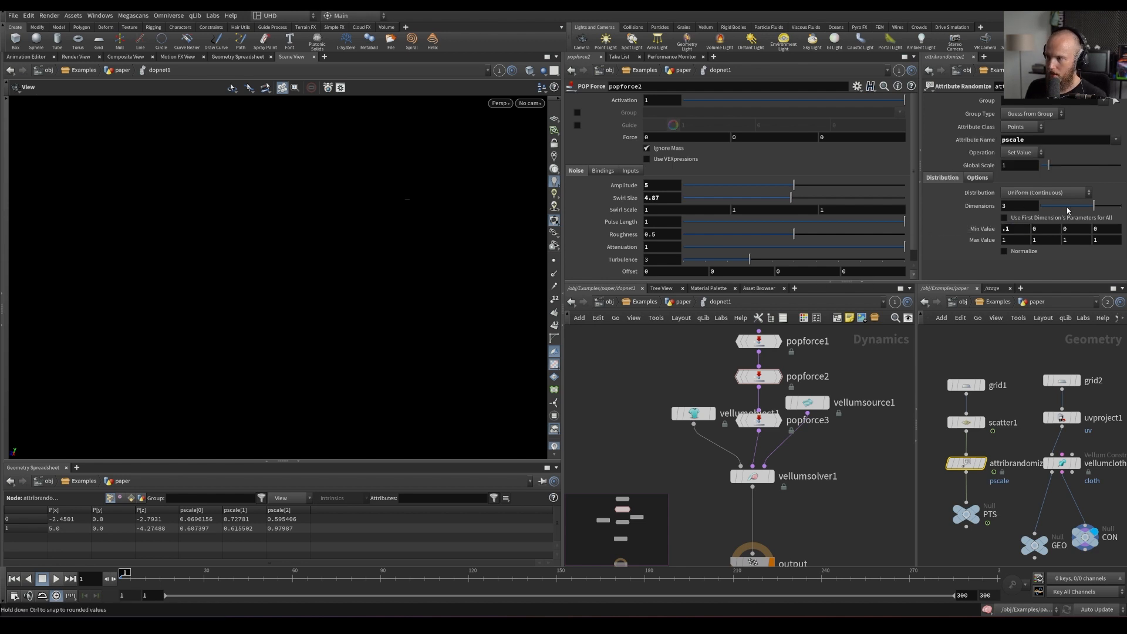
drag(1064, 208, 1041, 208)
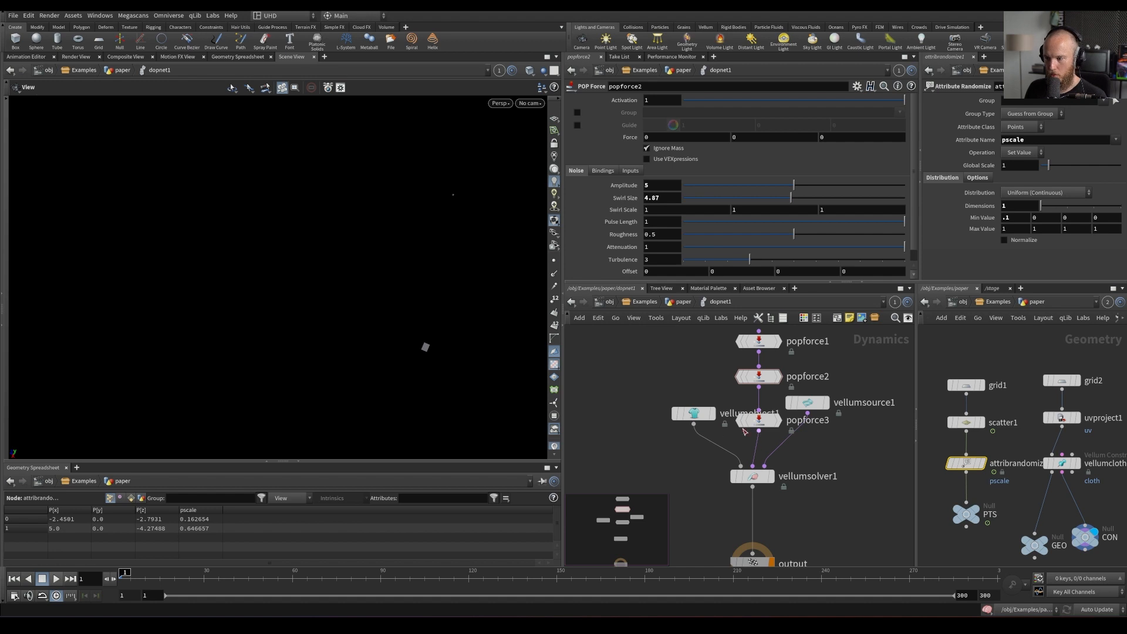
Bypass all three POP Force nodes and play back the simulation, inspecting the falling sheets from several angles
drag(741, 347, 742, 350)
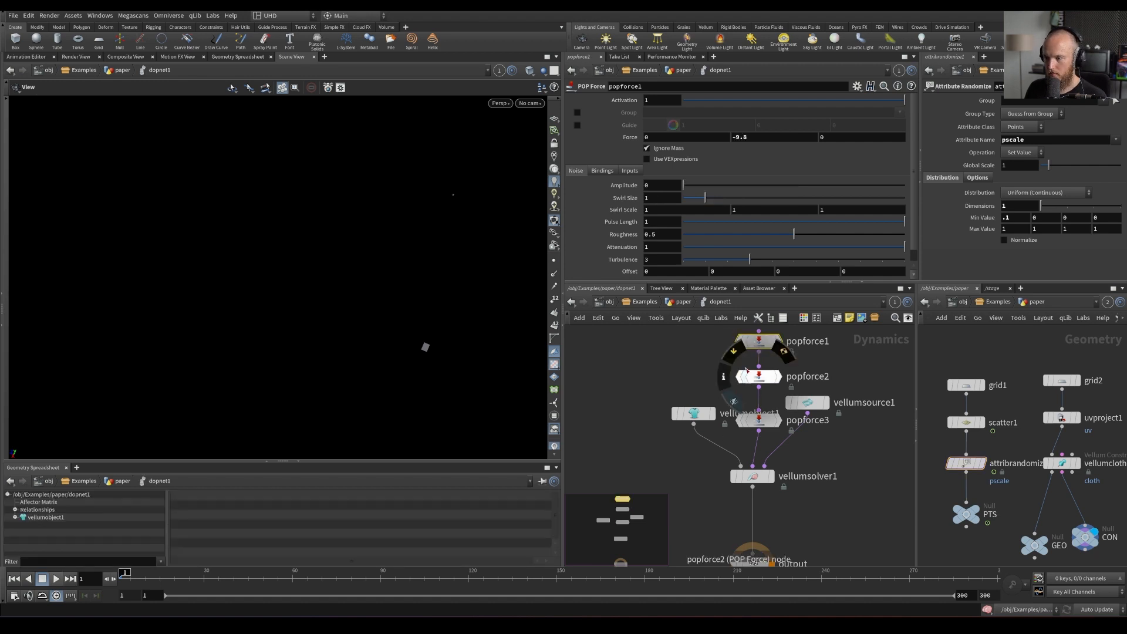
middle_drag(737, 328, 720, 358)
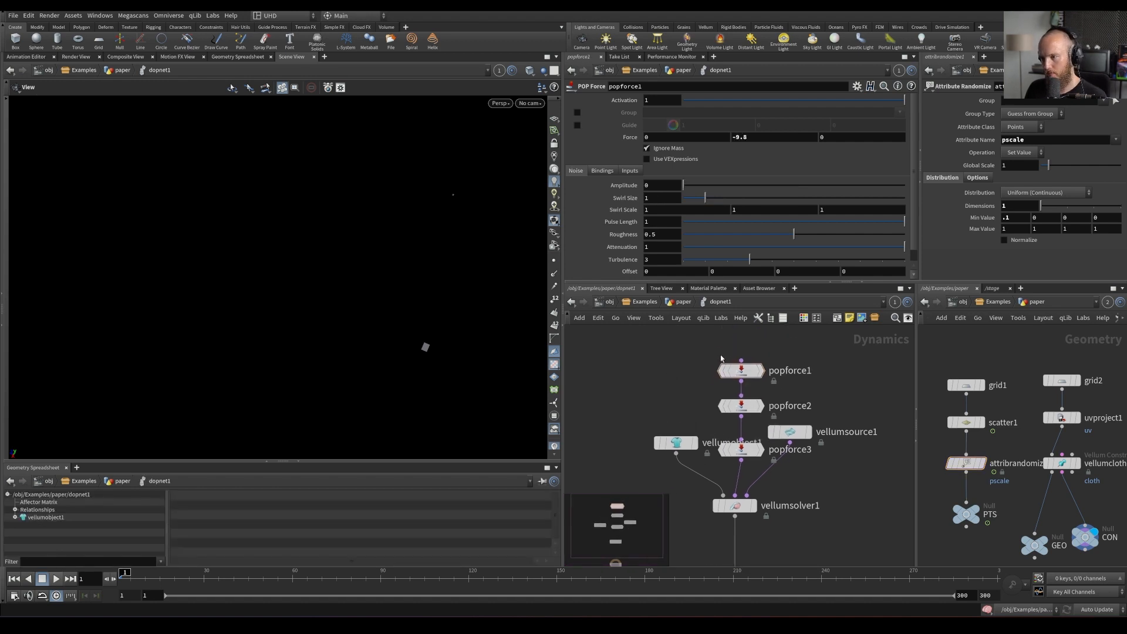
drag(745, 342, 748, 464)
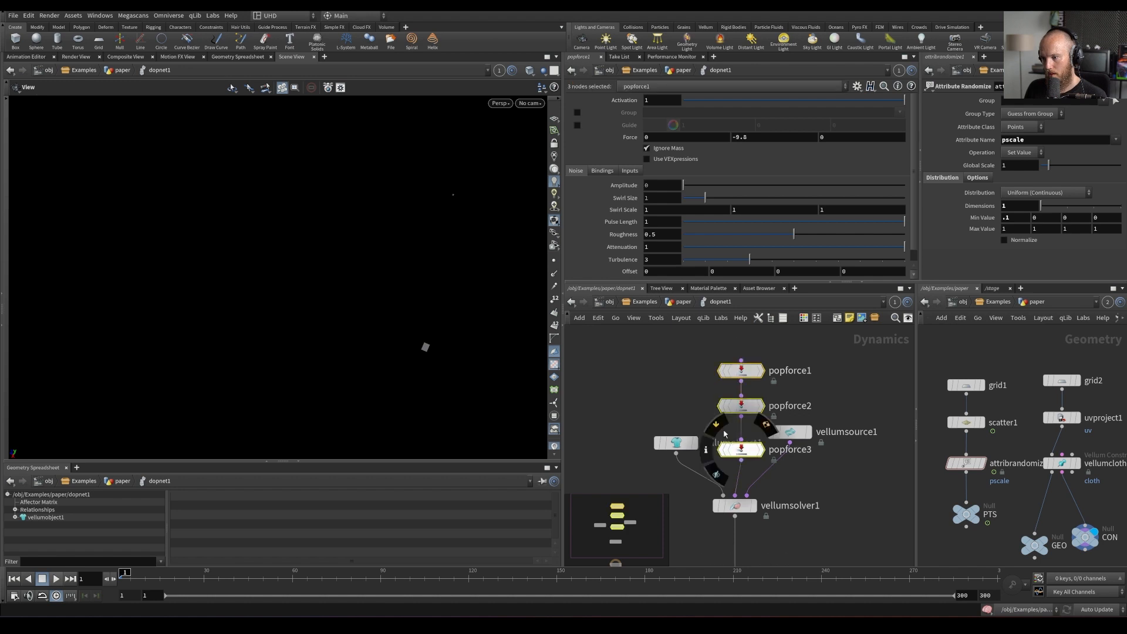
key(b)
click(685, 400)
key(Up)
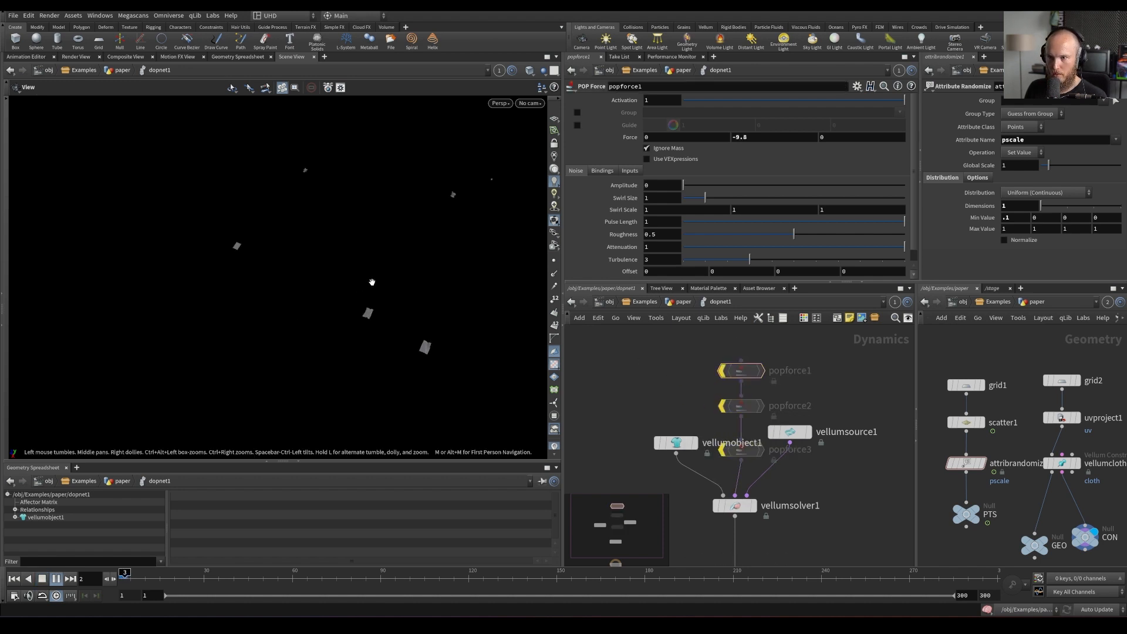
right_drag(364, 264, 410, 423)
middle_drag(411, 423, 344, 442)
right_drag(344, 442, 339, 307)
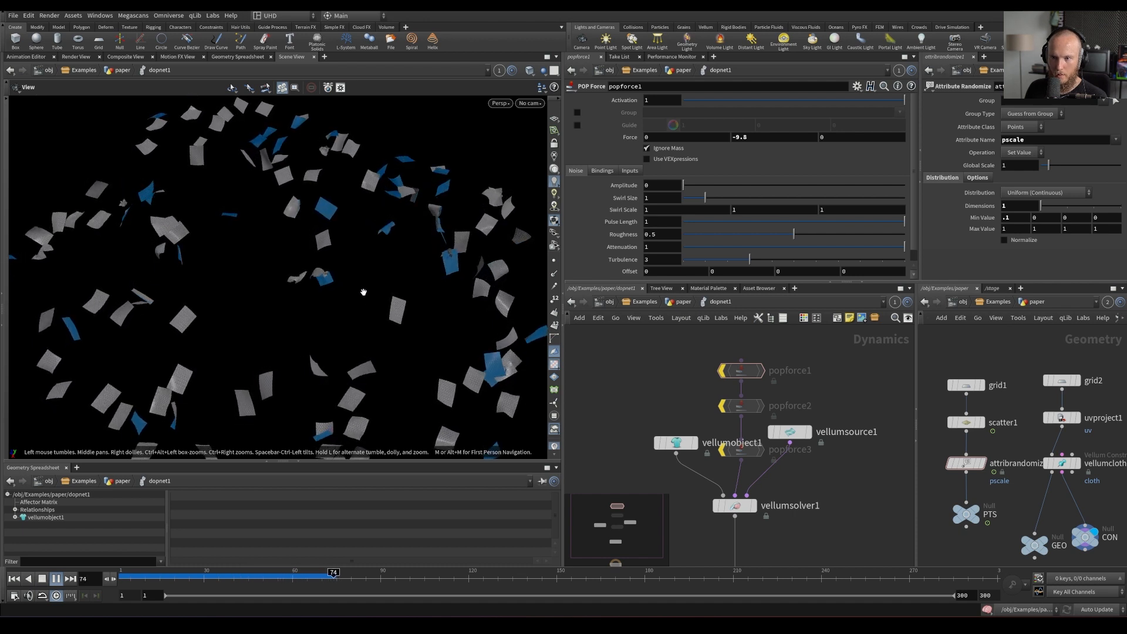
click(242, 575)
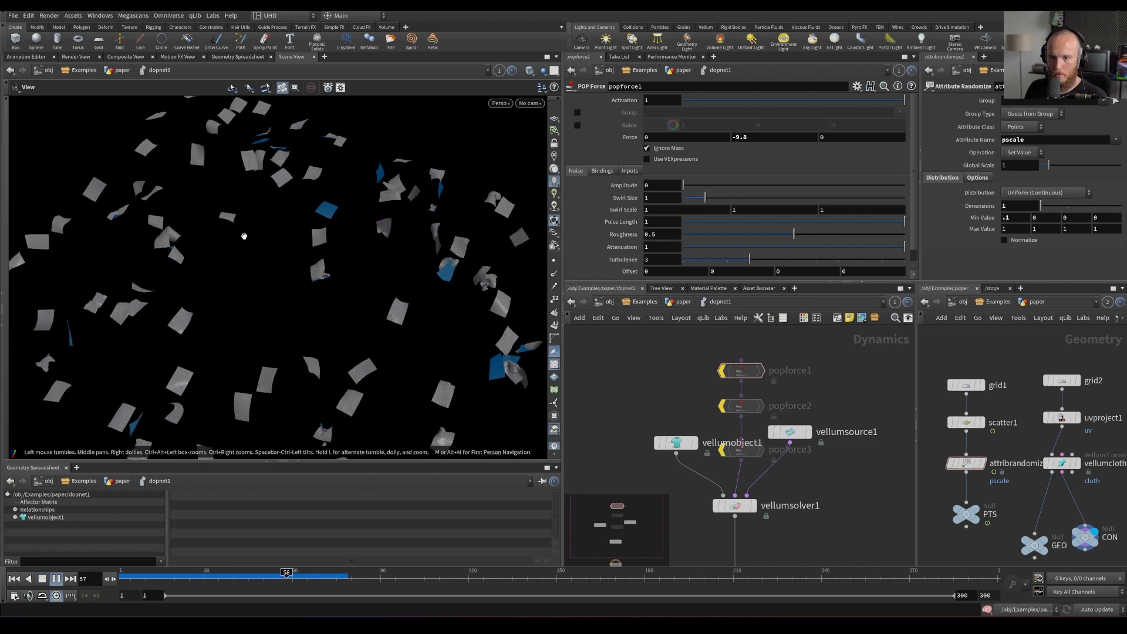
drag(251, 244, 284, 322)
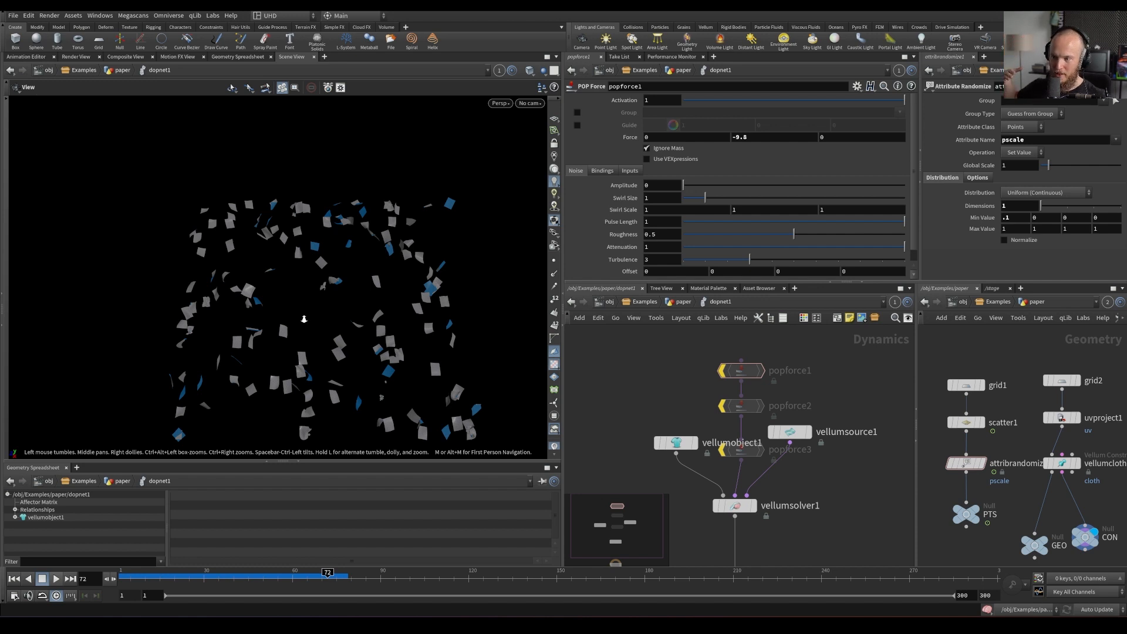
Save the scene at frame 1 and lay out the three bypassed POP Force nodes as a tidy vertical chain
click(790, 431)
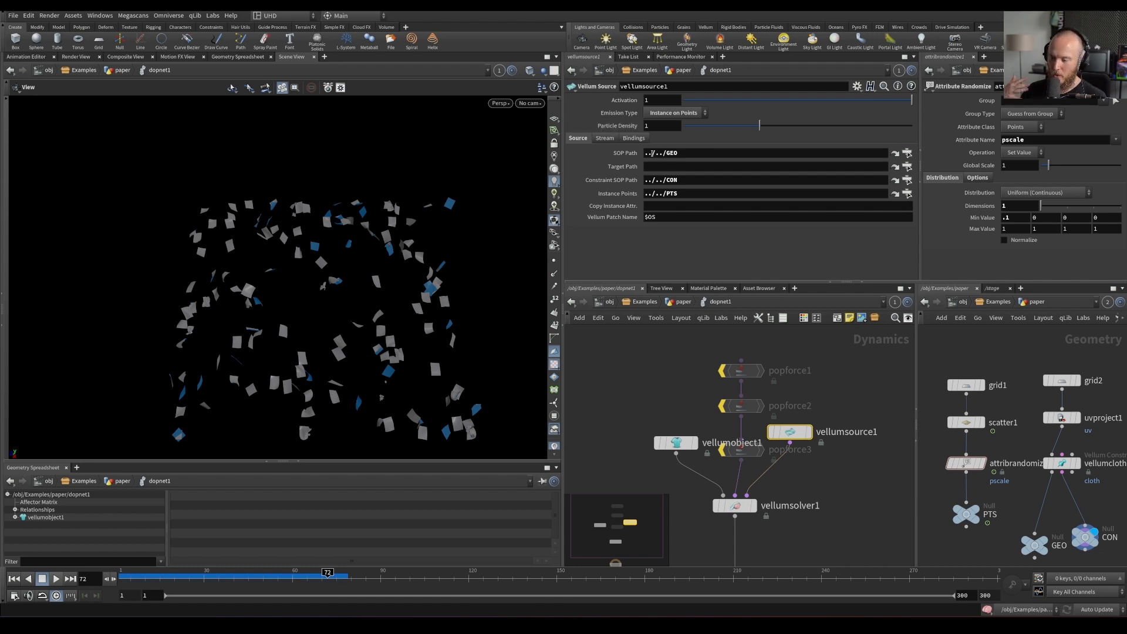
drag(790, 433, 802, 433)
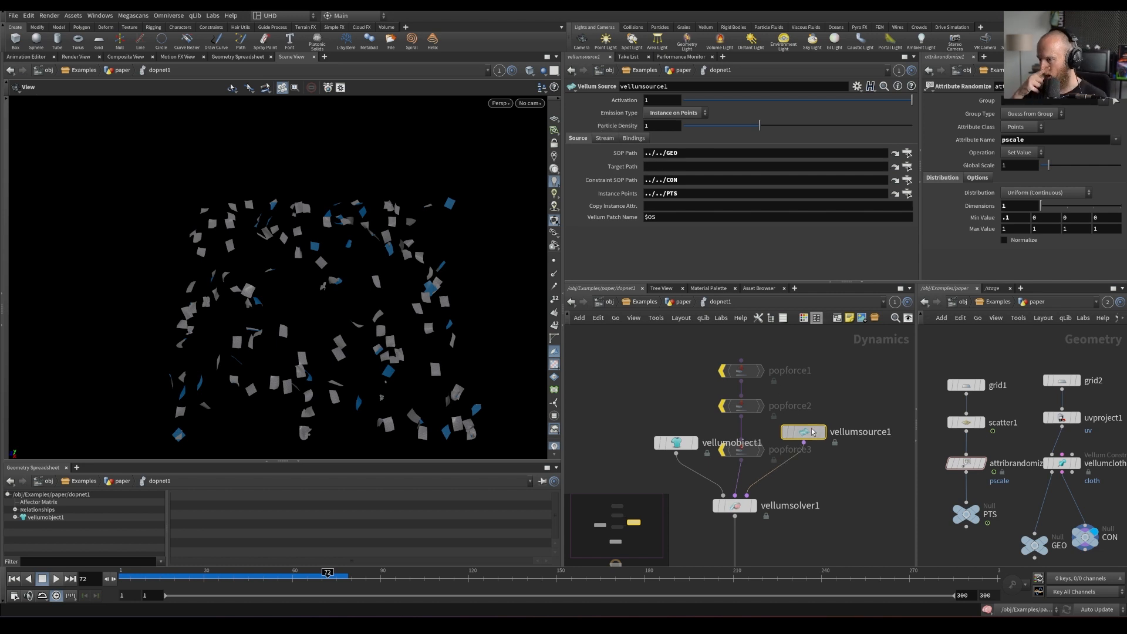
click(674, 206)
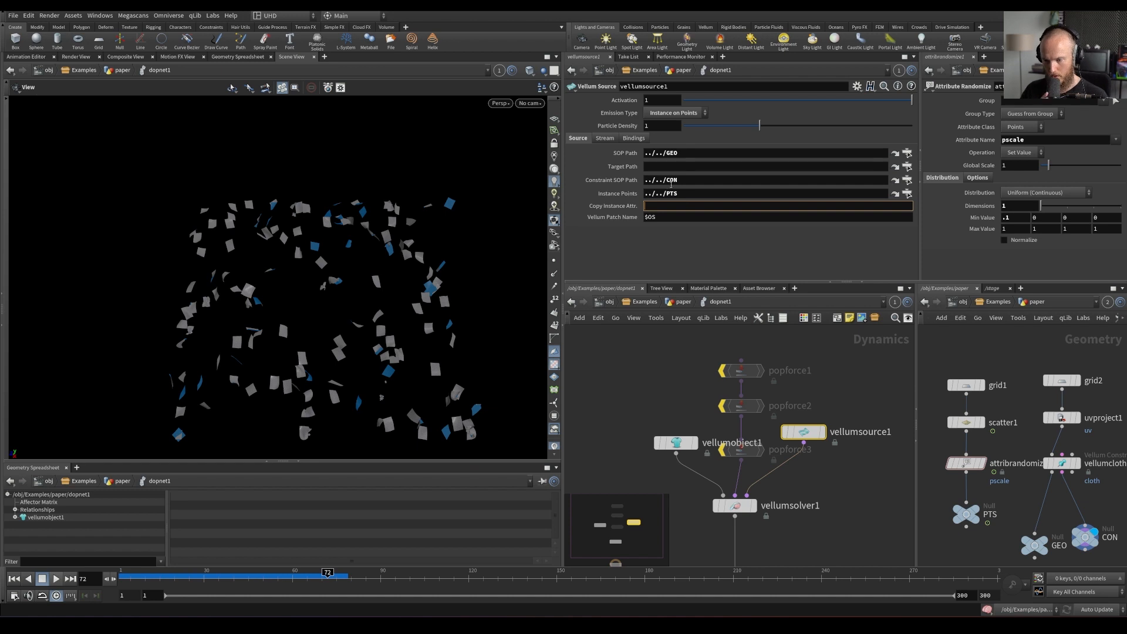
drag(327, 577, 237, 576)
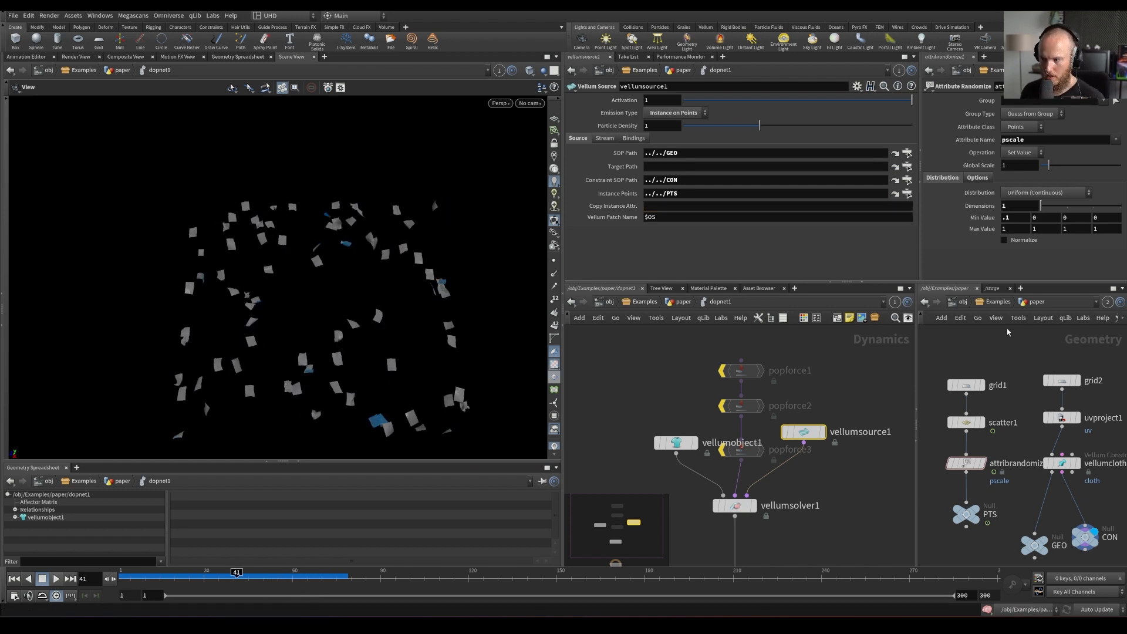
key(ctrl+Up)
key(ctrl+s)
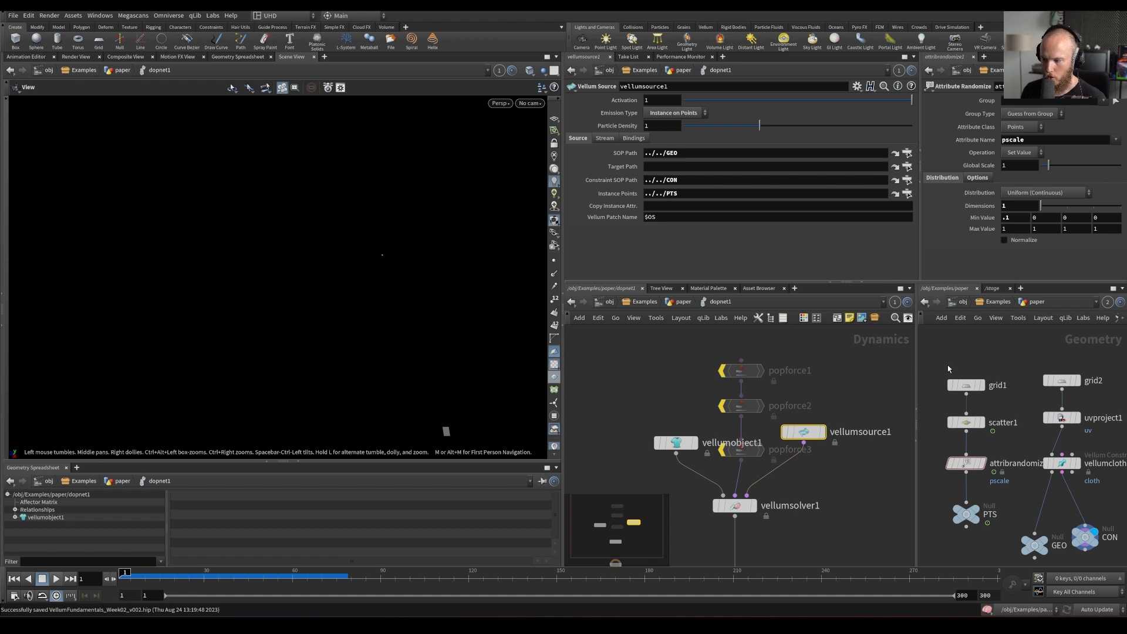
drag(724, 347, 766, 463)
key(l)
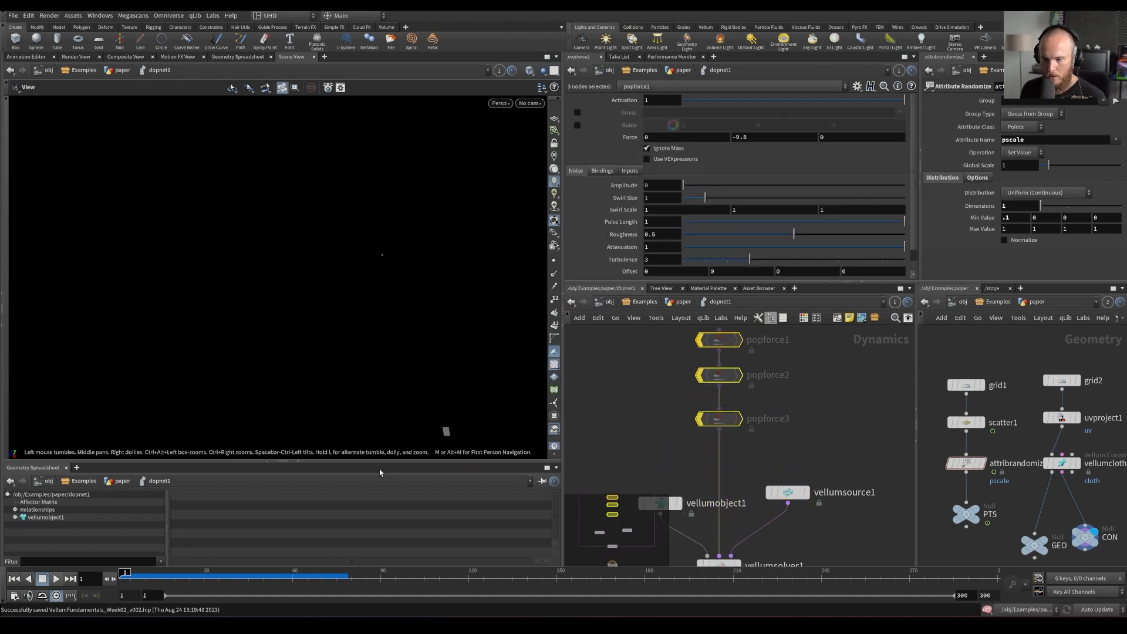
Enlarge the Geometry Spreadsheet and show vellumobject1's Geometry data at frame 55
drag(386, 461, 385, 395)
click(278, 572)
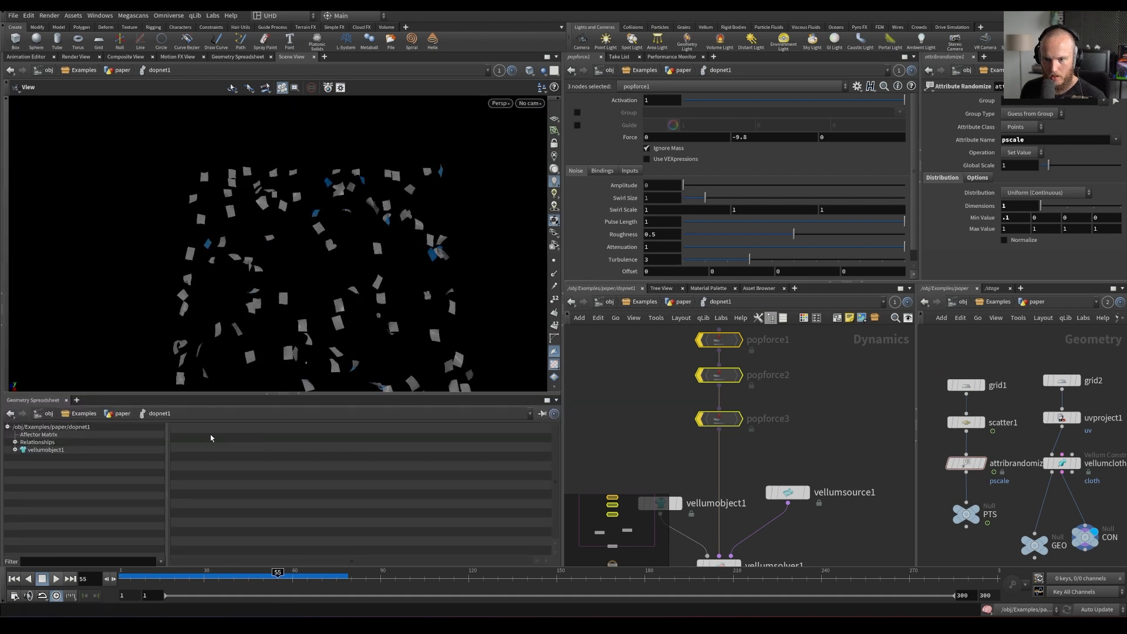
click(15, 449)
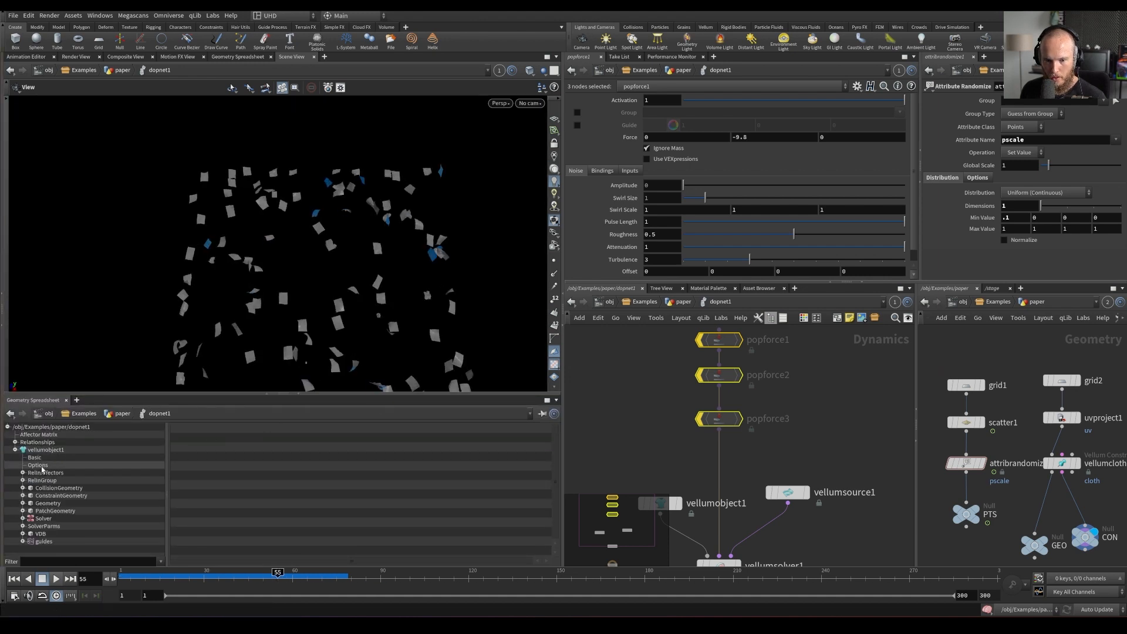
click(51, 506)
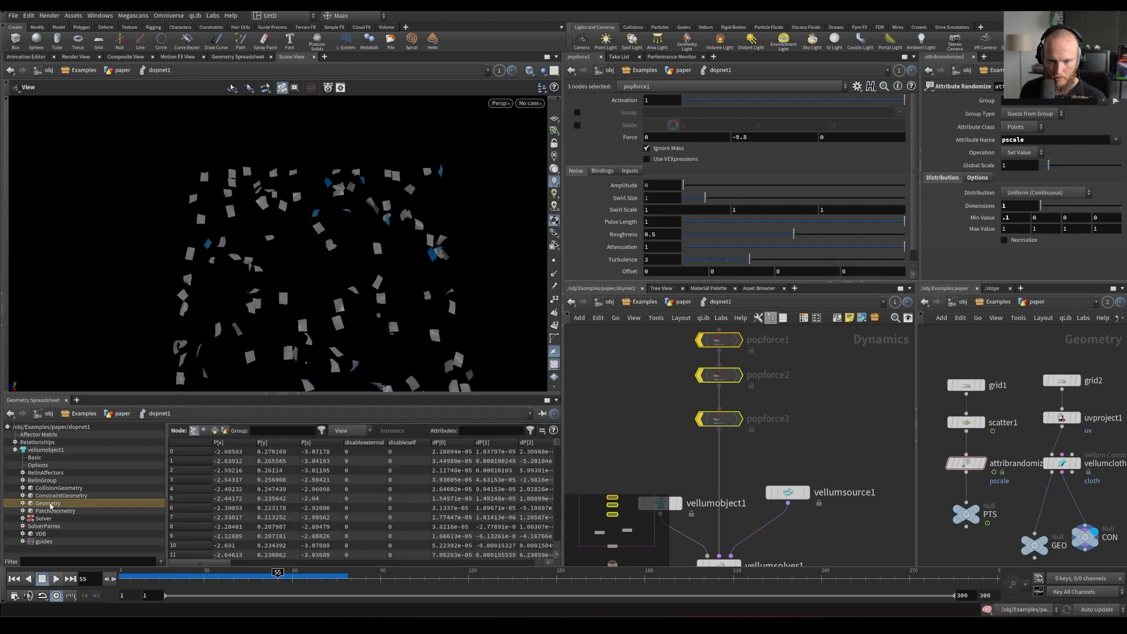
Hide all spreadsheet attributes except pscale and reverse the row order to inspect the sheets' values
click(349, 430)
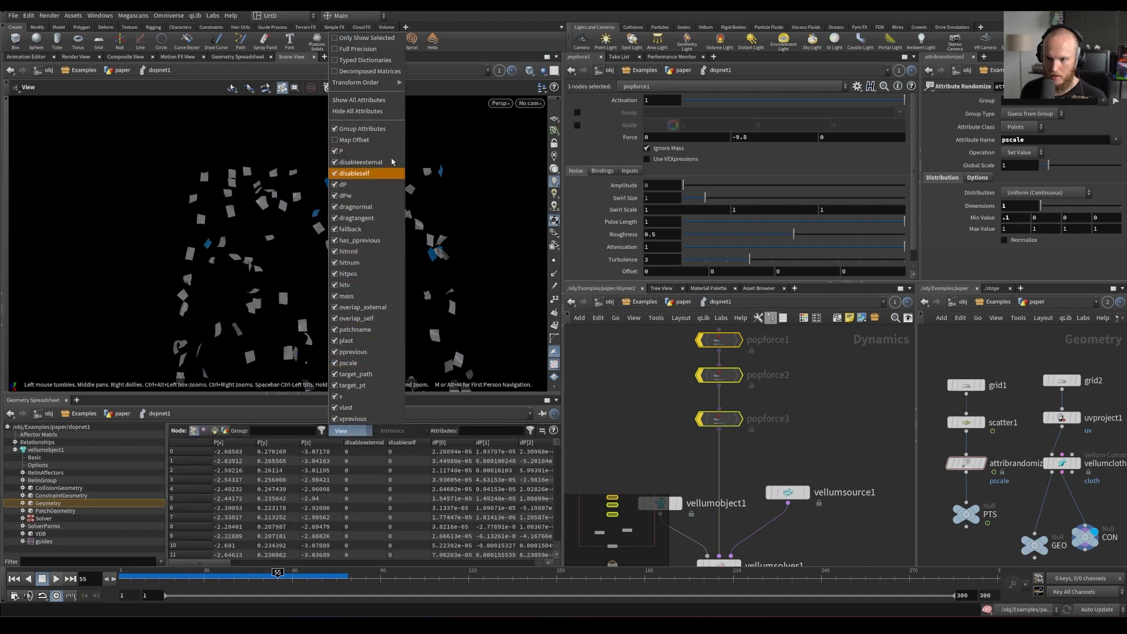
click(358, 111)
click(348, 431)
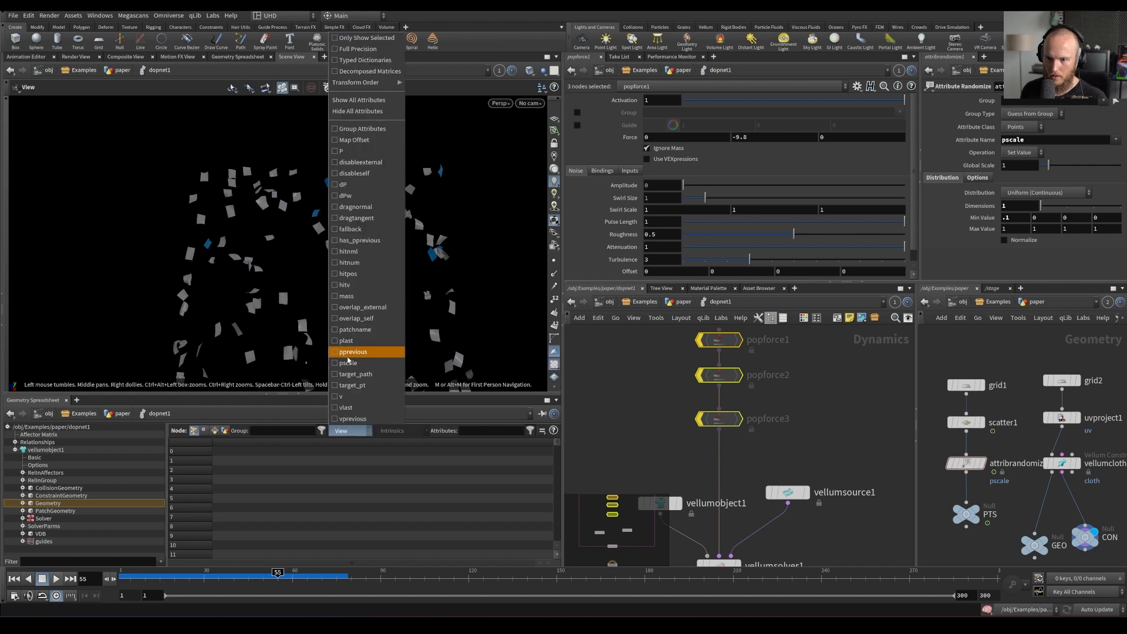
click(348, 362)
click(243, 444)
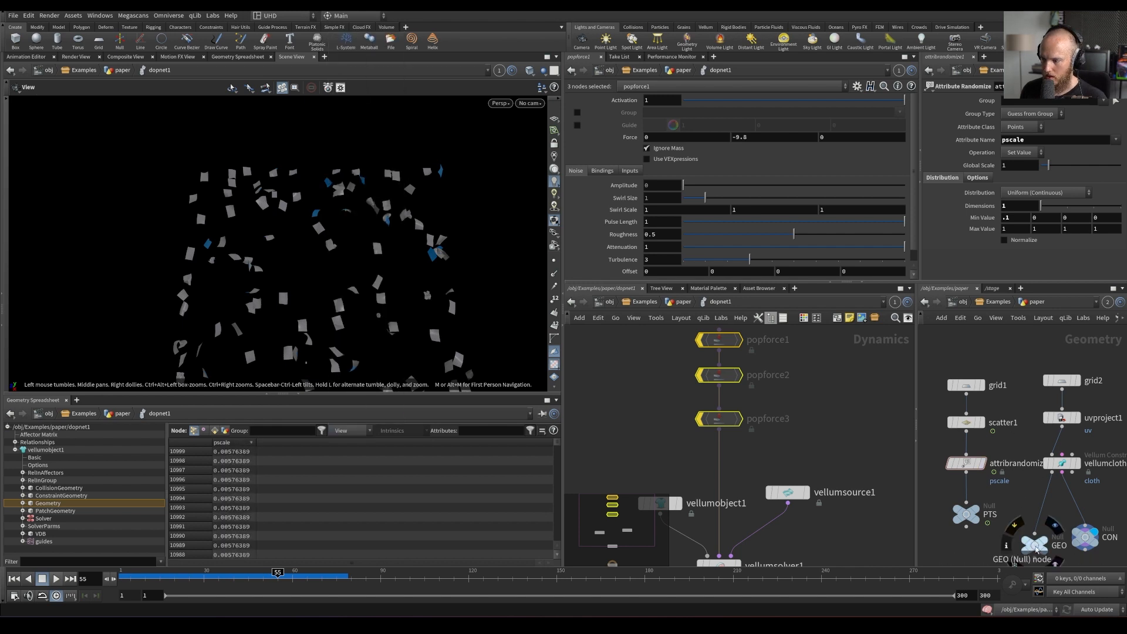
drag(934, 462, 977, 477)
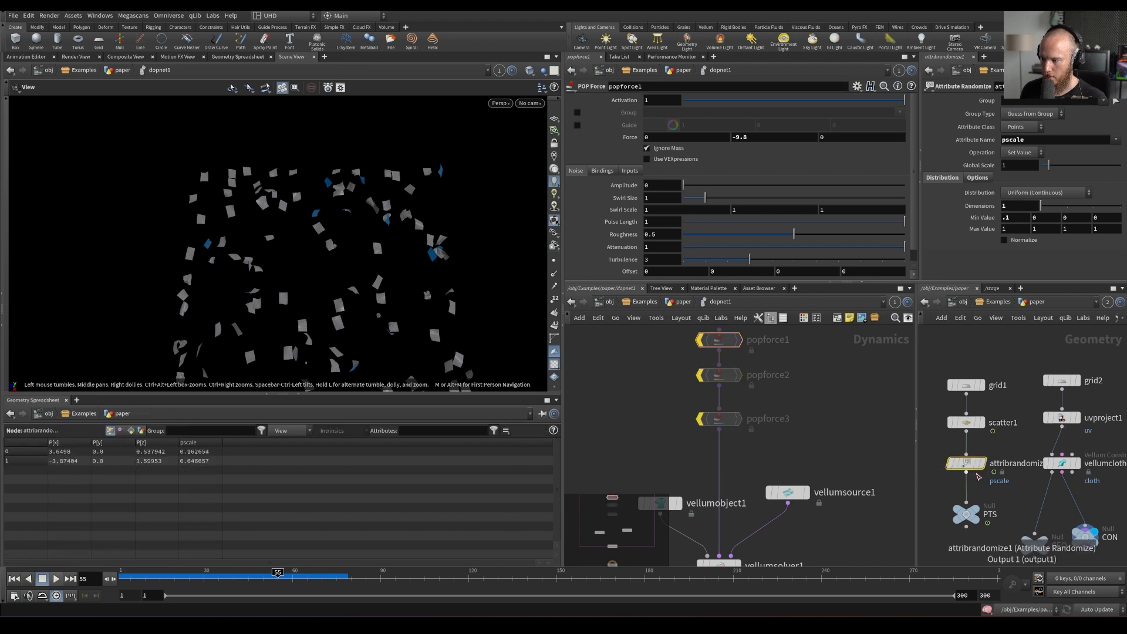
key(ctrl+s)
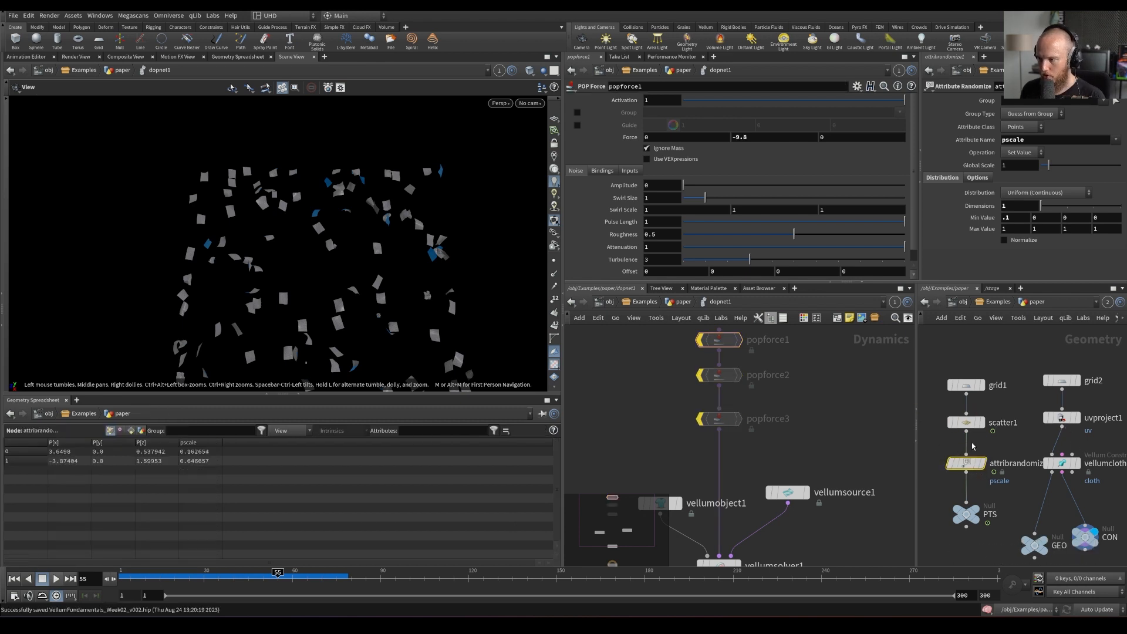
middle_drag(982, 448, 991, 425)
drag(981, 503, 979, 507)
click(974, 449)
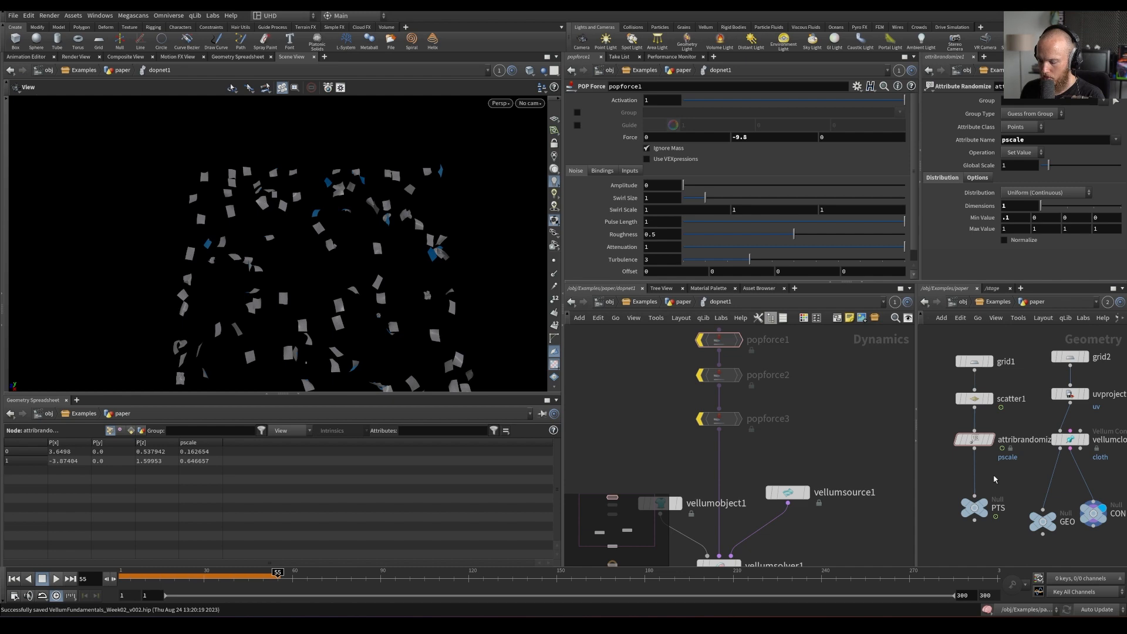
key(Tab)
text(aw)
key(Return)
click(974, 475)
click(1025, 190)
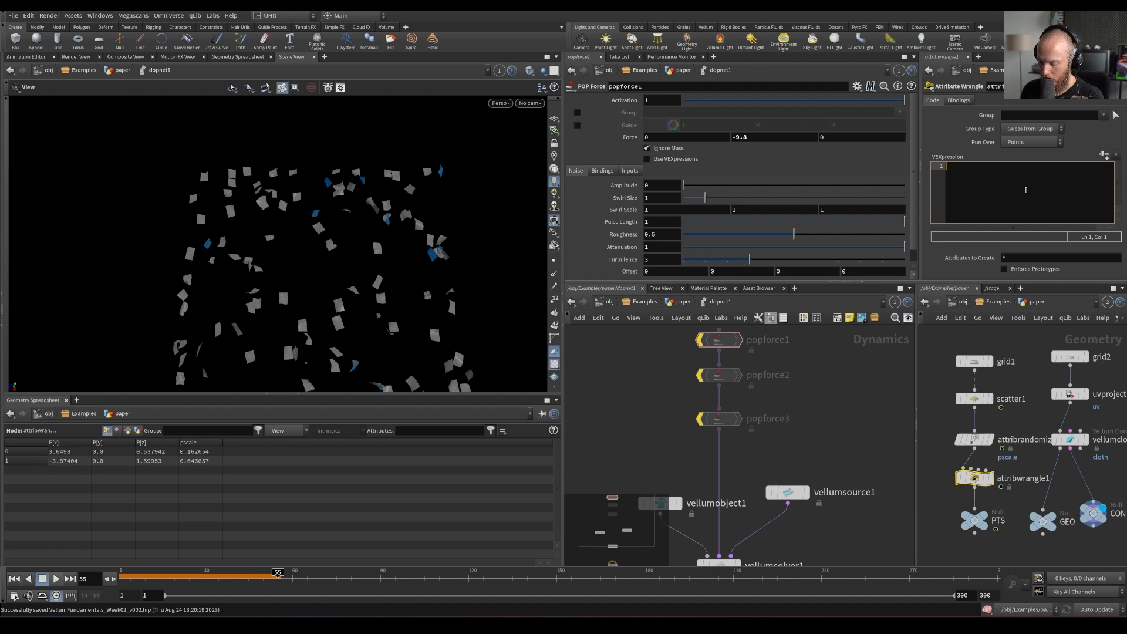
text(f@myscale = @pscale;)
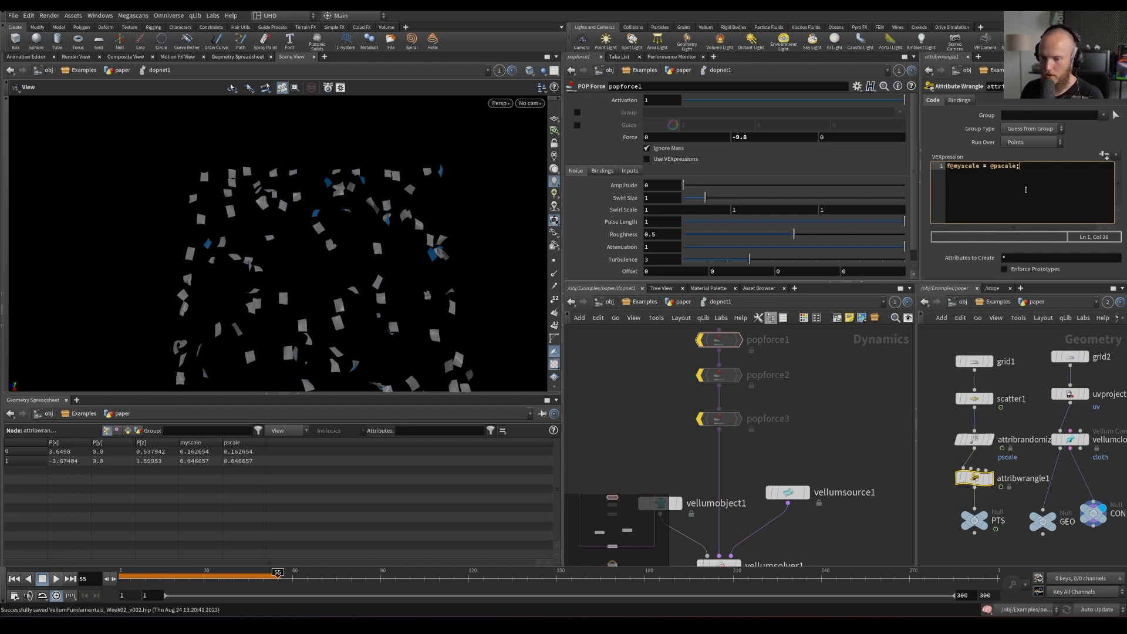
Replay the simulation from frame 1 and check the simulated geometry's attribute list for myscale
key(ctrl+Up)
key(Up)
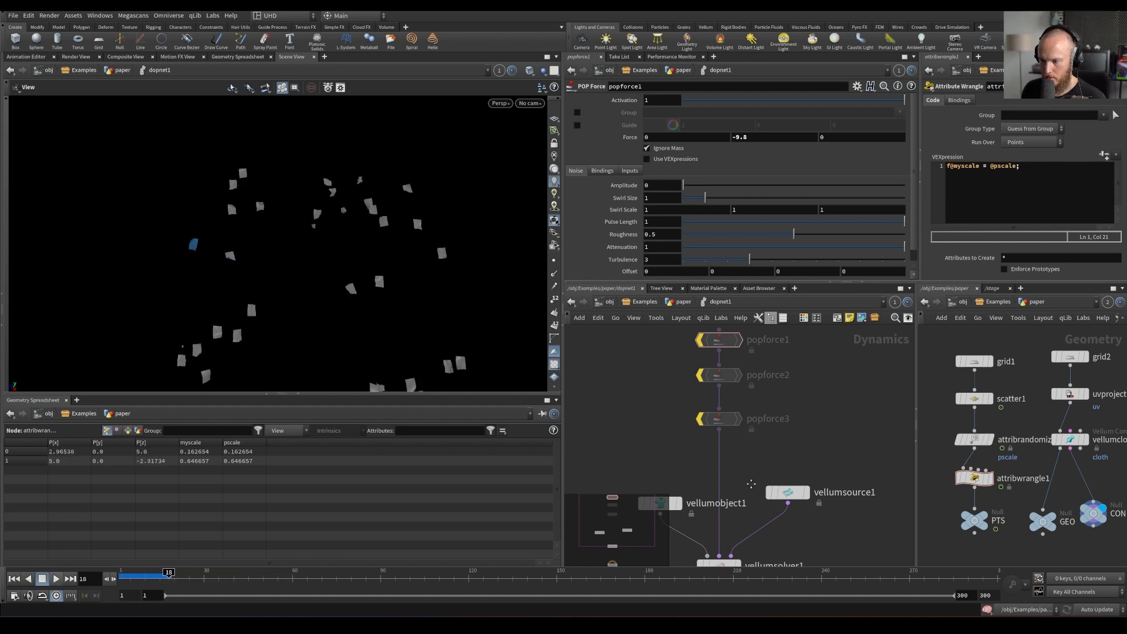
middle_drag(758, 503, 776, 440)
click(719, 562)
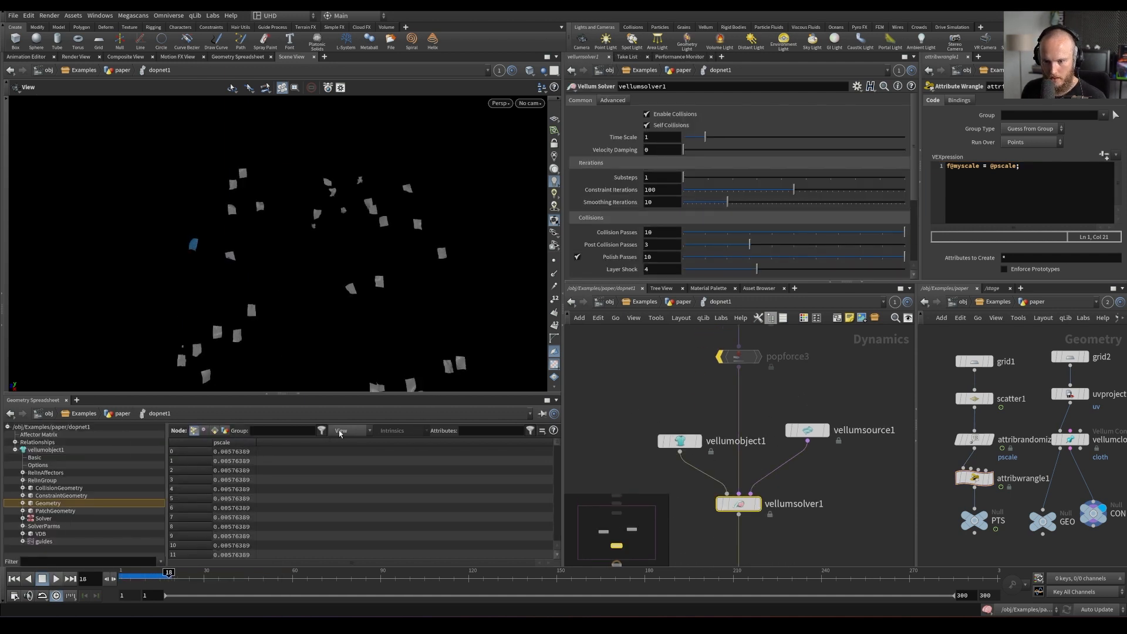
click(340, 432)
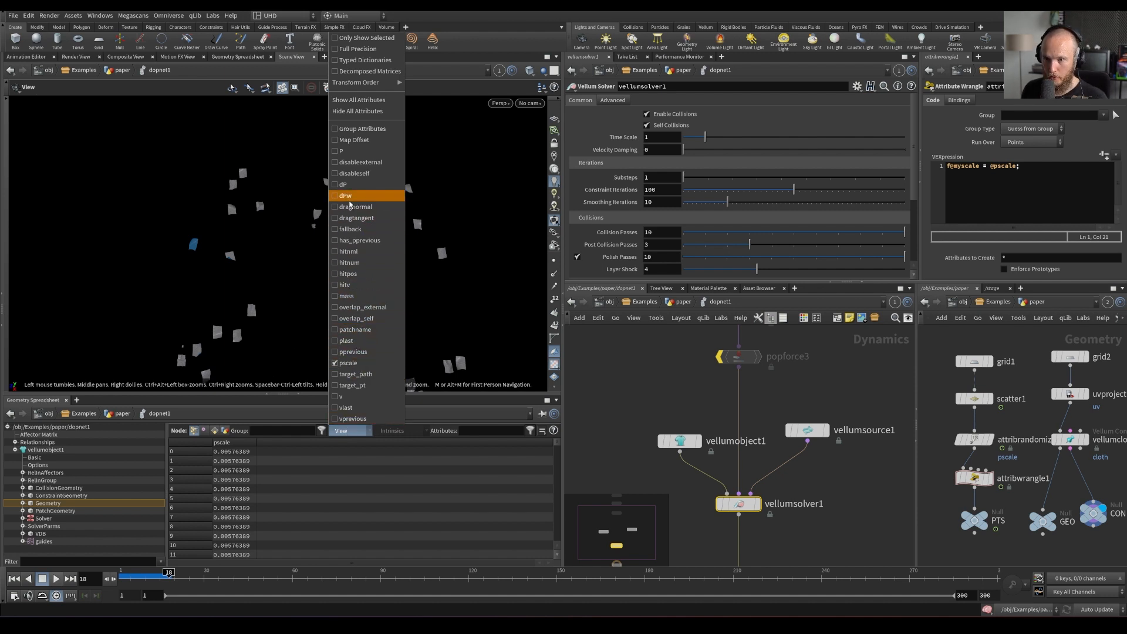
Set vellumsource1's Copy Instance Attribute to myscale, replay the simulation, and save the scene at frame 1
click(807, 430)
click(681, 203)
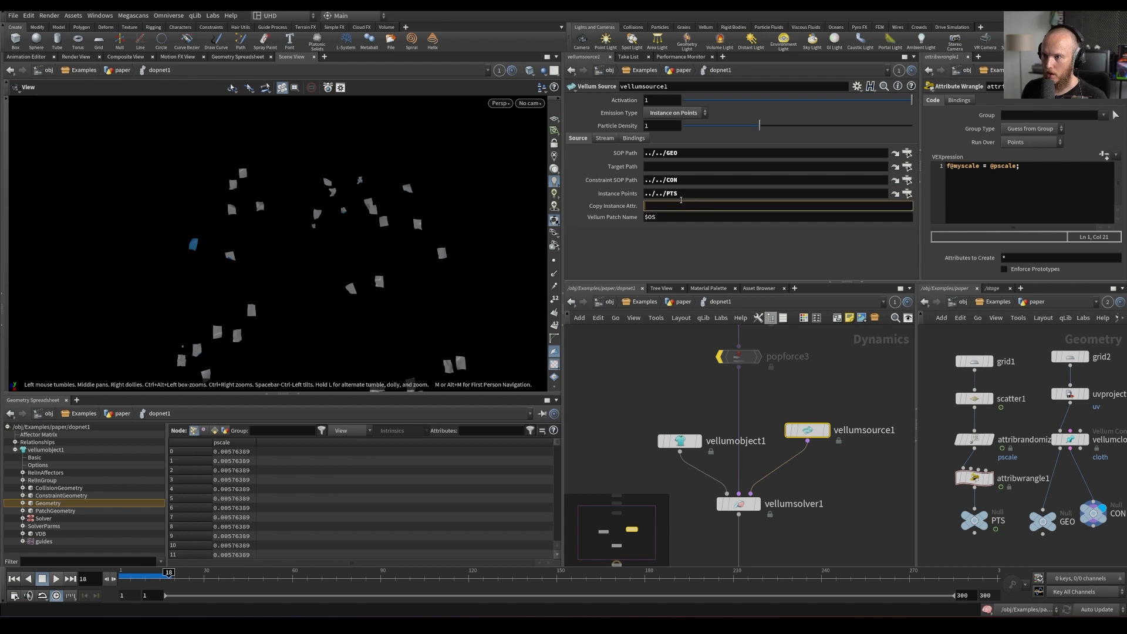
text(myscale)
key(Return)
key(Up)
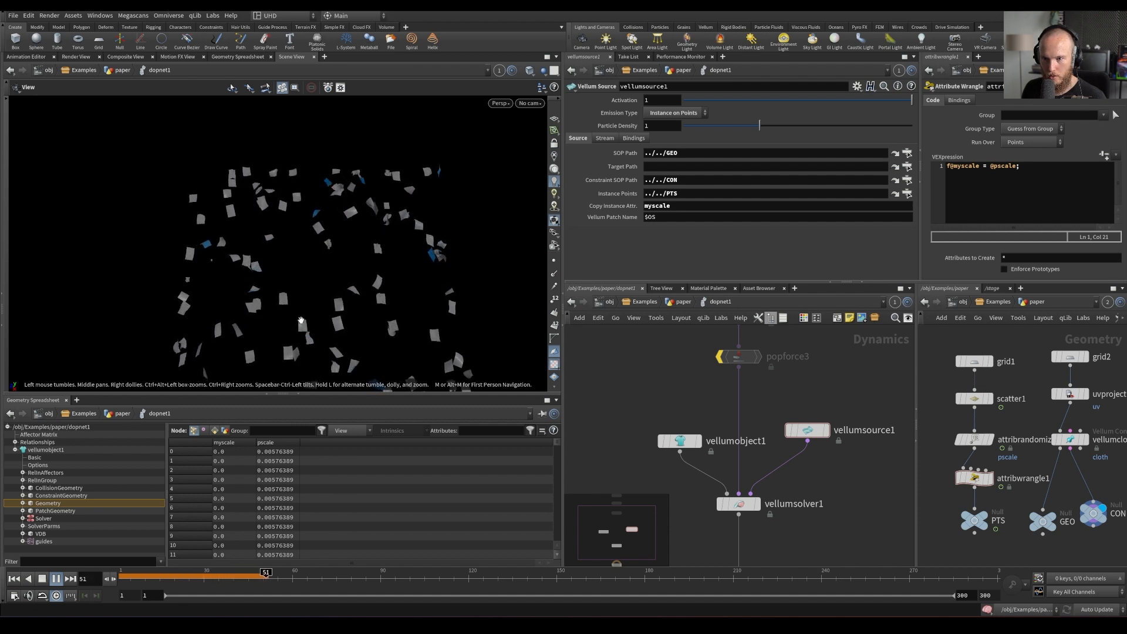
key(ctrl+Up)
key(ctrl+s)
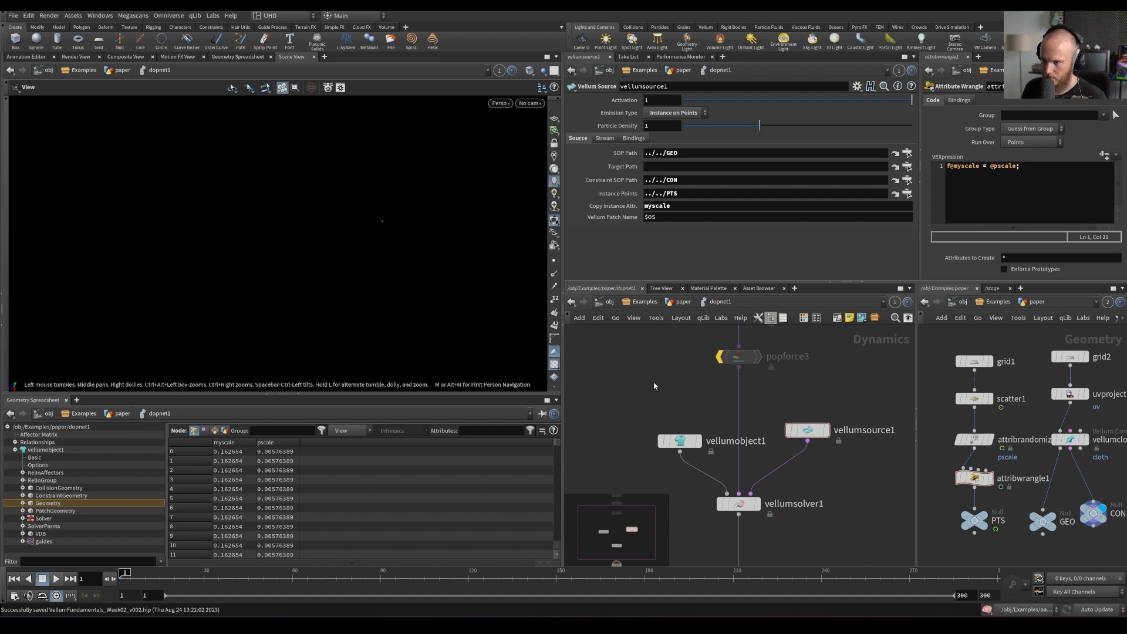
Add a SOP Solver (Constraint Geometry) and insert it between popforce3 and vellumsolver1
key(Tab)
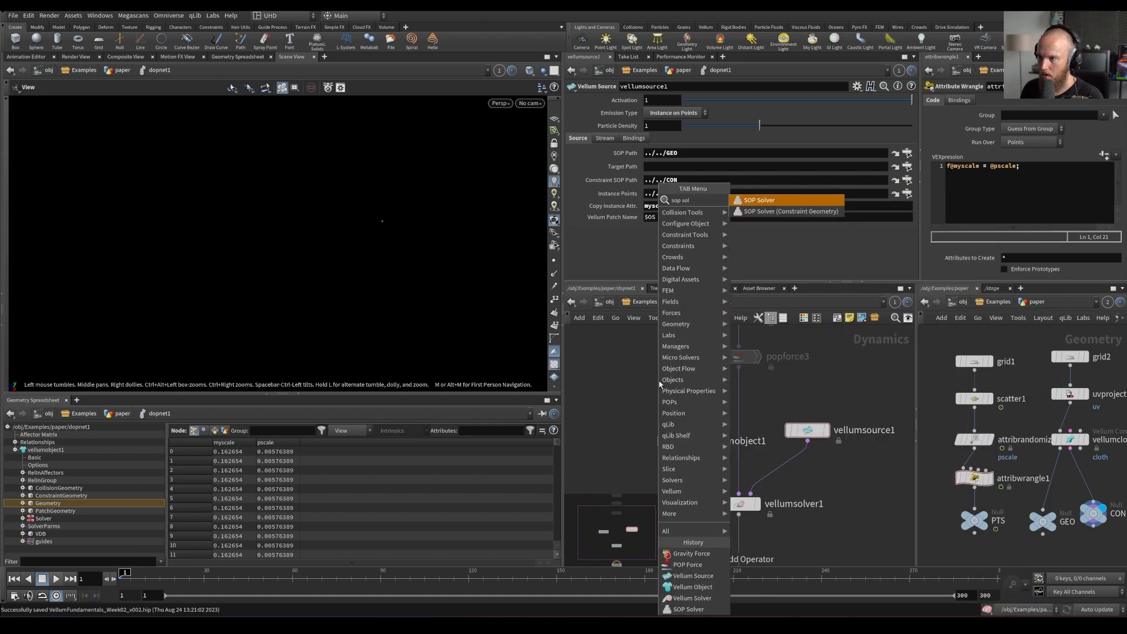
click(769, 199)
click(685, 396)
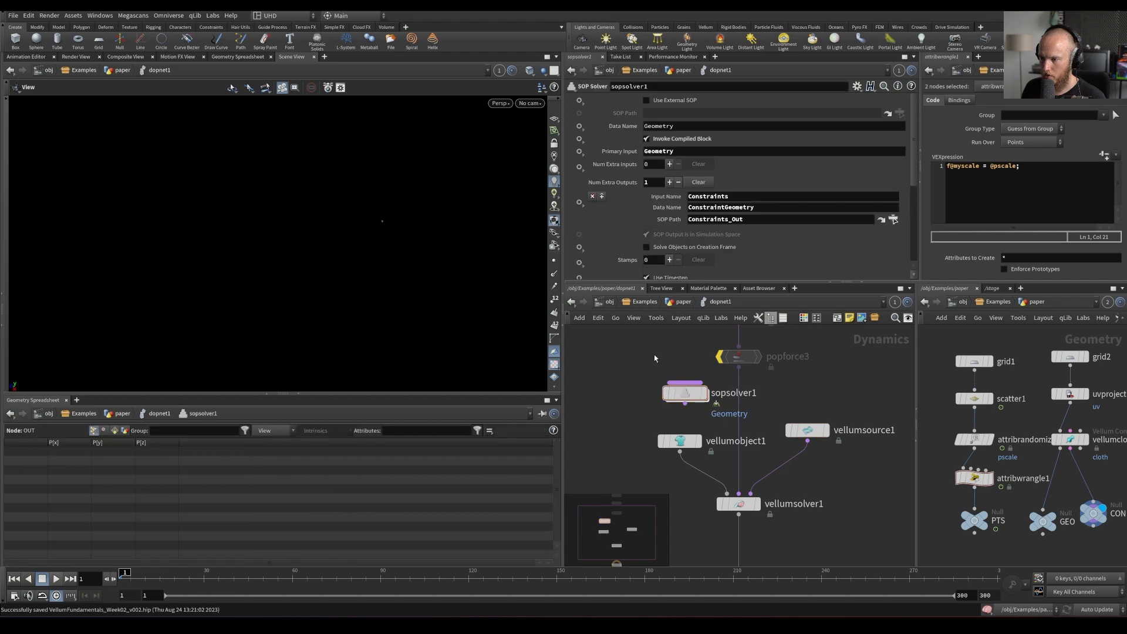
key(Tab)
text(sop sol)
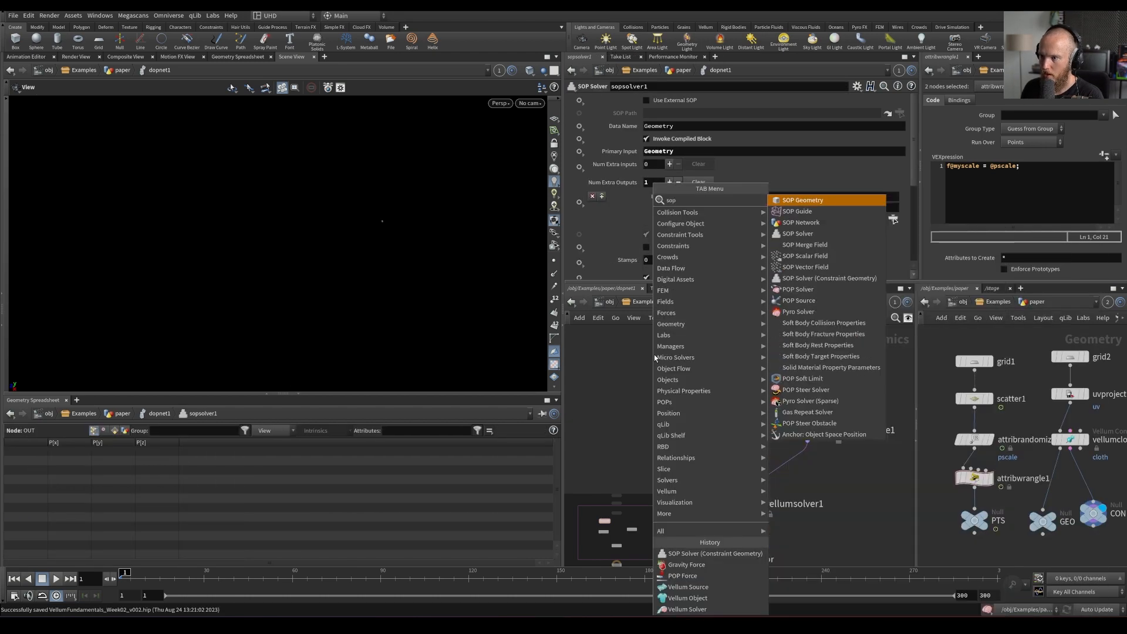
key(Escape)
drag(685, 398, 739, 416)
middle_drag(701, 378, 708, 434)
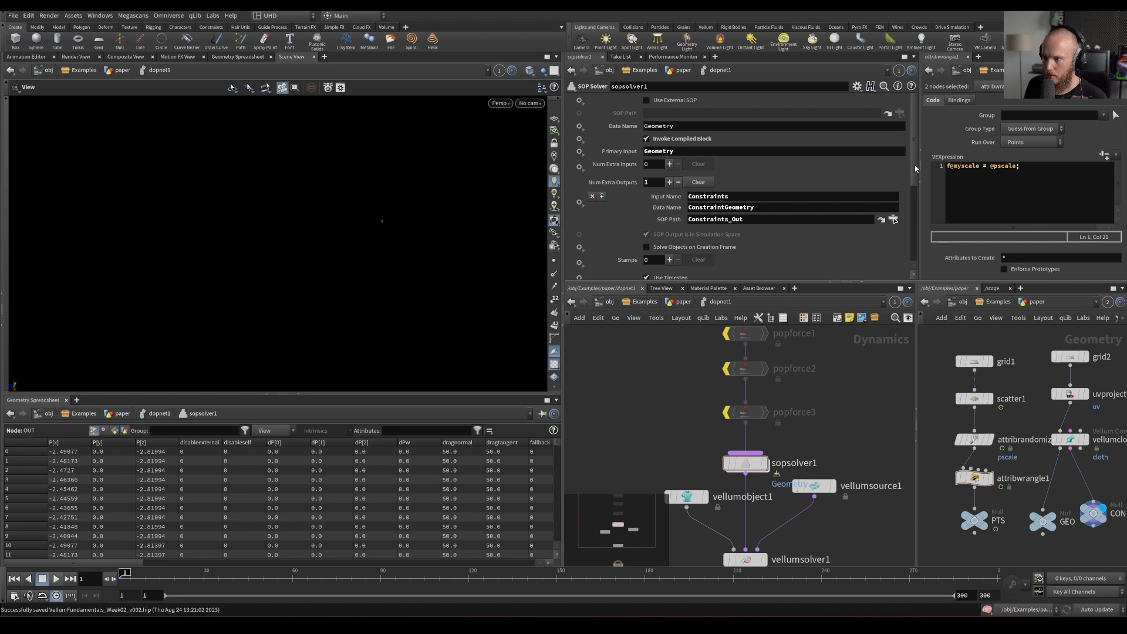
Examine the SOP Solver's remaining parameters and the Geometry_In block inside its network
scroll(914, 168, down, 3)
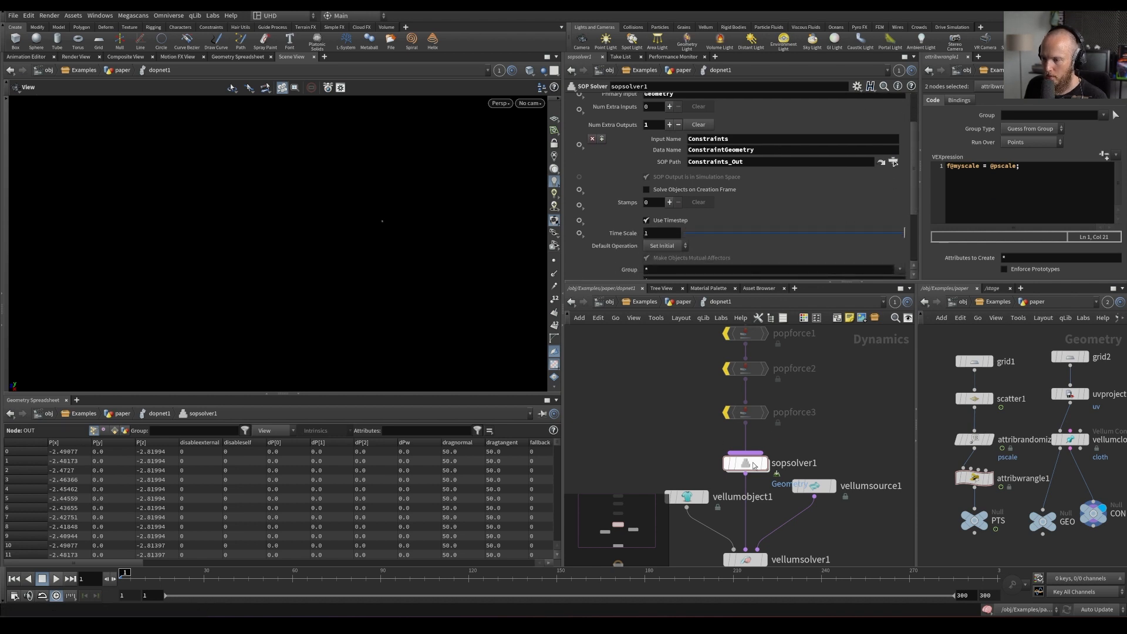
double_click(753, 464)
drag(609, 363, 633, 343)
click(657, 415)
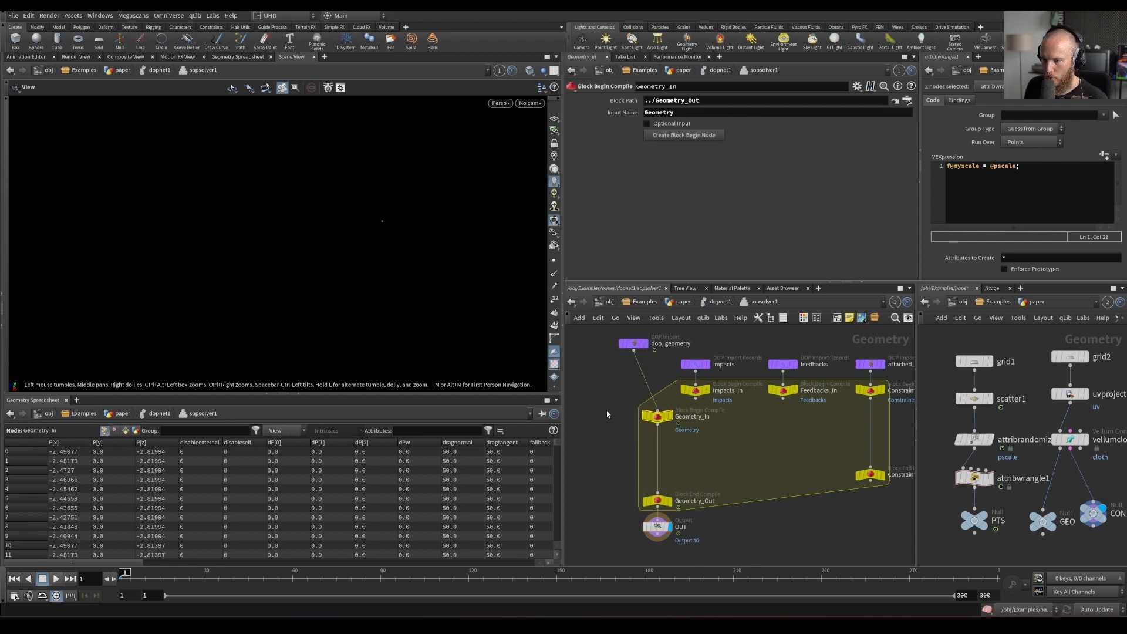
middle_drag(591, 416, 615, 420)
key(u)
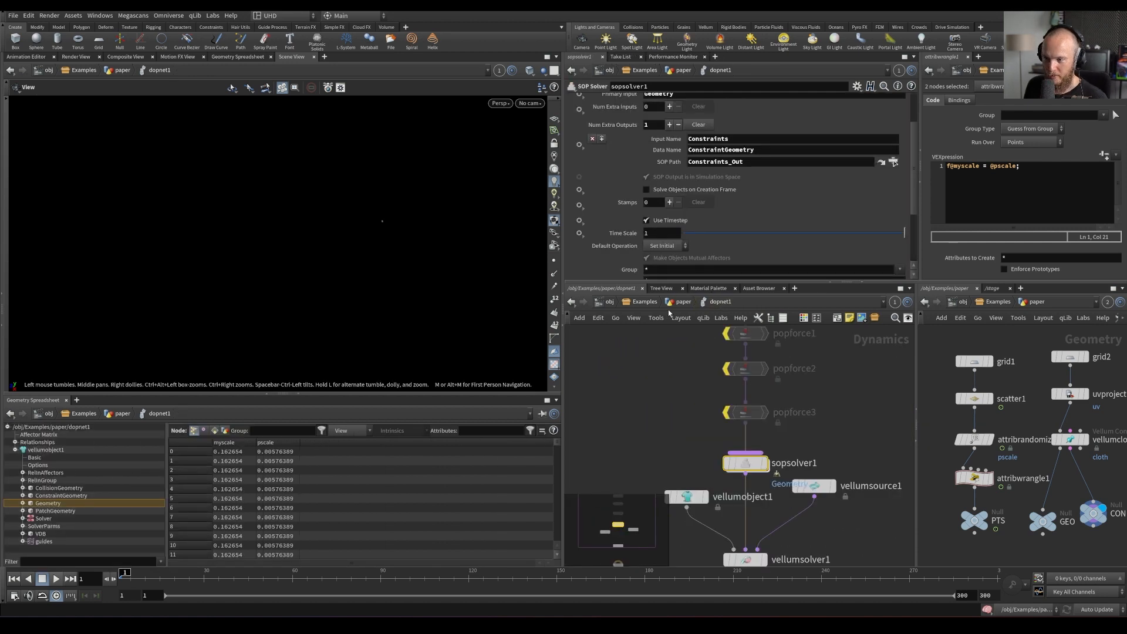
Save the scene from the paper network and revisit the SOP Solver's contents, moving dop_geometry closer above Geometry_In
click(683, 302)
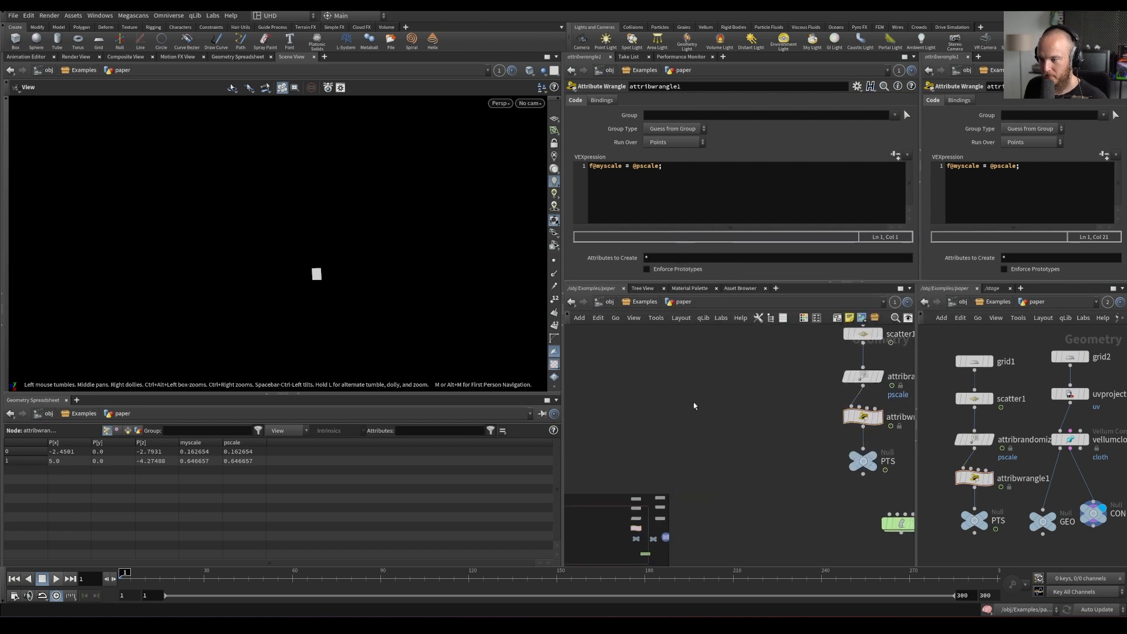
key(ctrl+s)
middle_drag(825, 437, 708, 410)
click(784, 500)
double_click(785, 499)
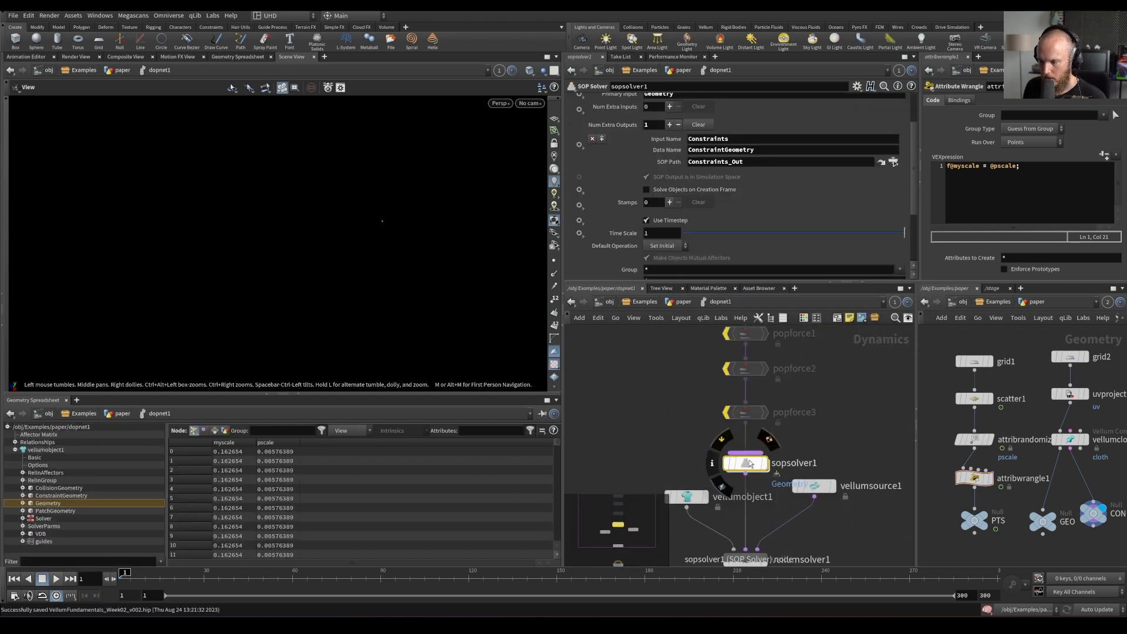
double_click(750, 463)
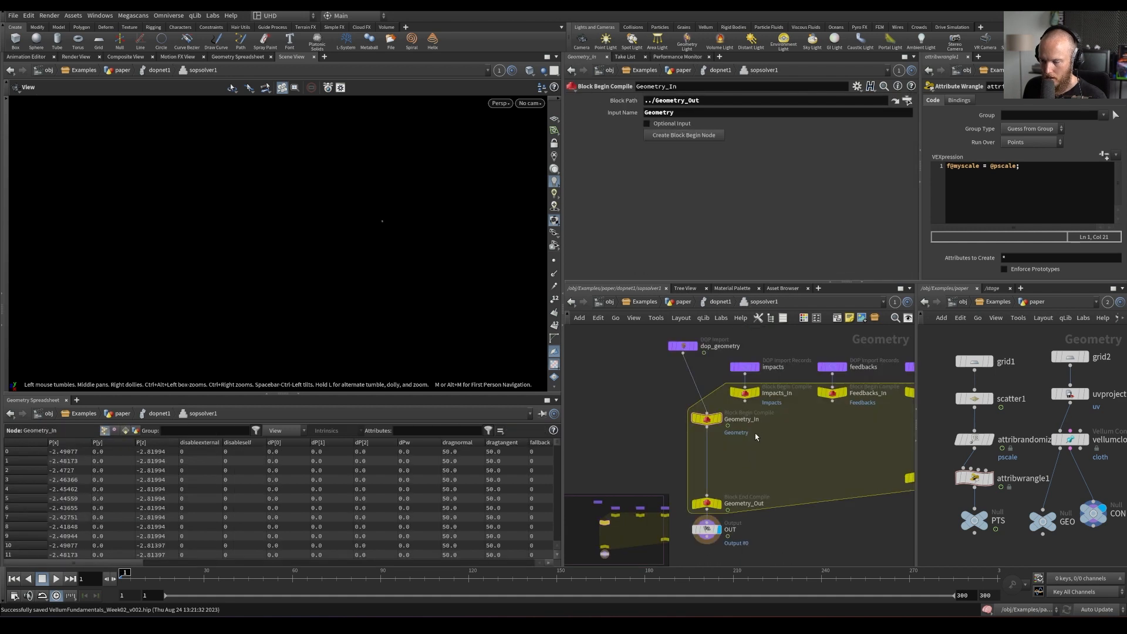
drag(683, 346, 701, 344)
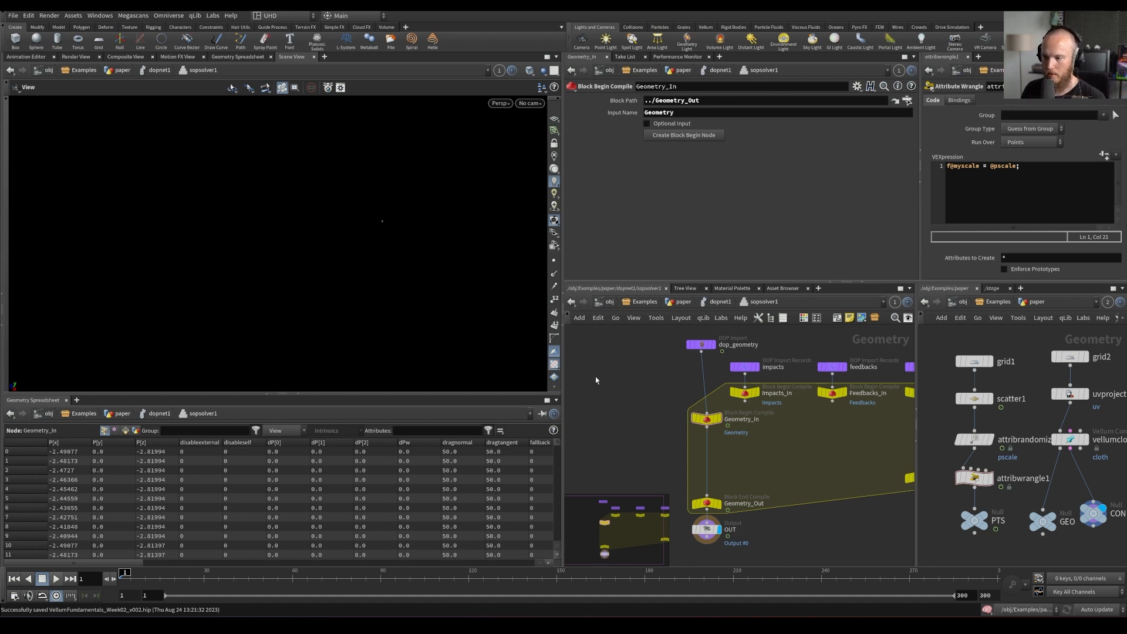
click(681, 303)
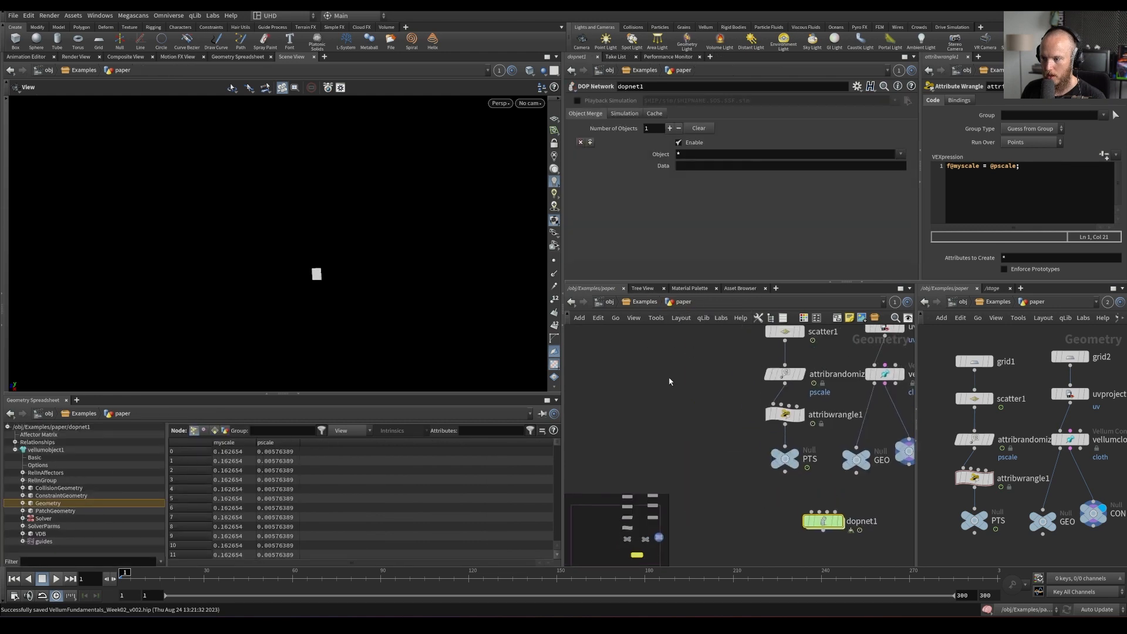
key(Tab)
text(compil)
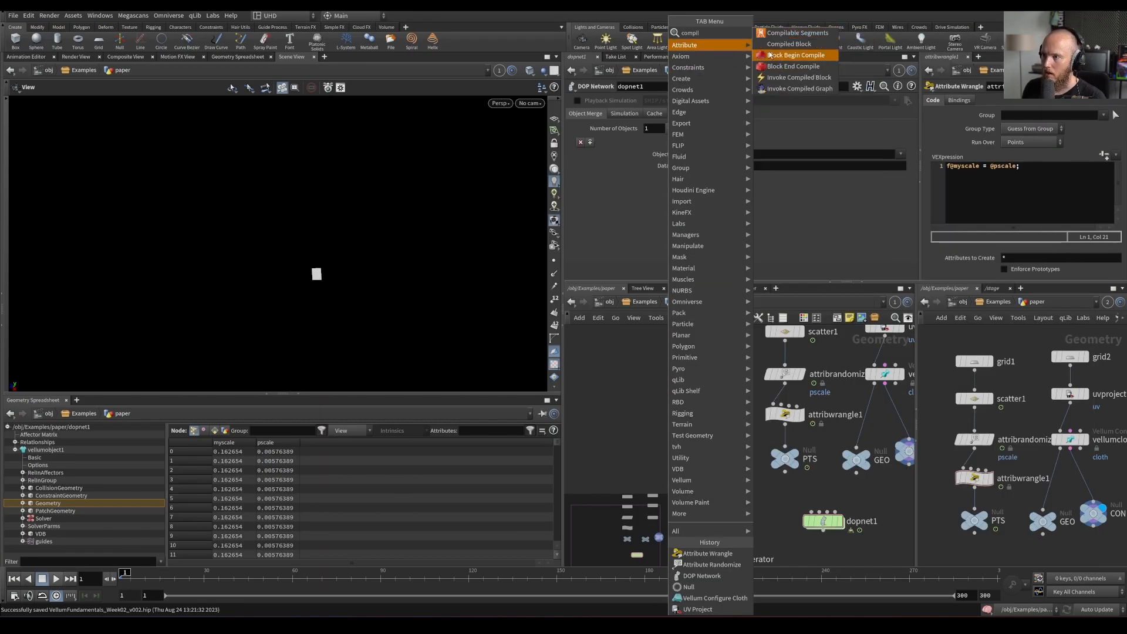
click(795, 55)
click(652, 347)
key(ctrl+z)
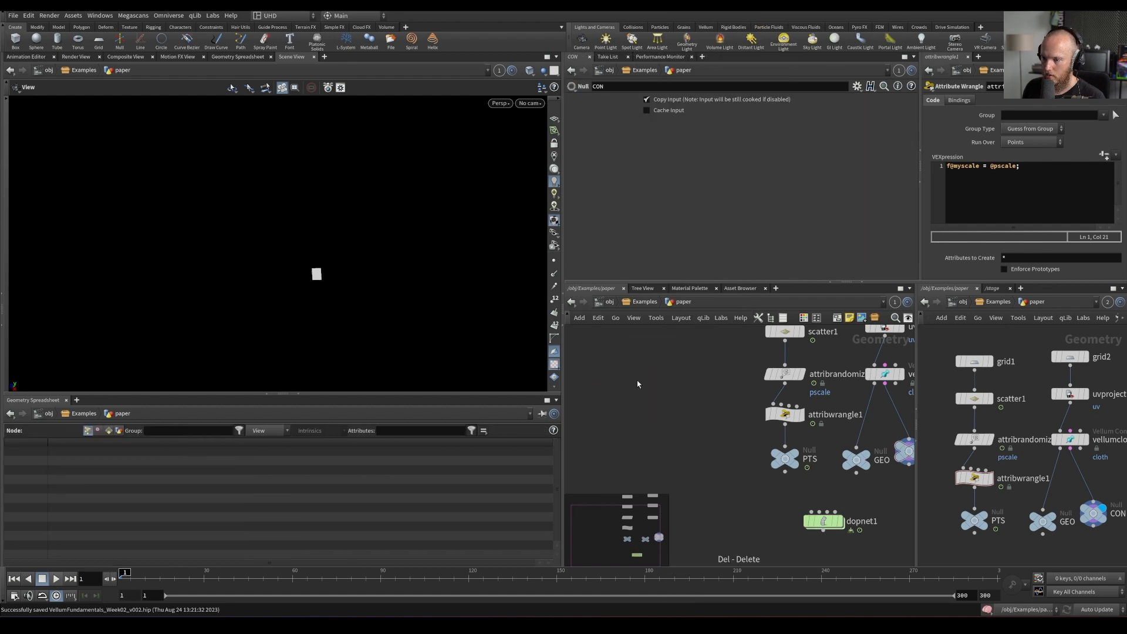
Add a Compiled Block to the paper network and spread its begin and end nodes apart vertically
key(Tab)
text(compi)
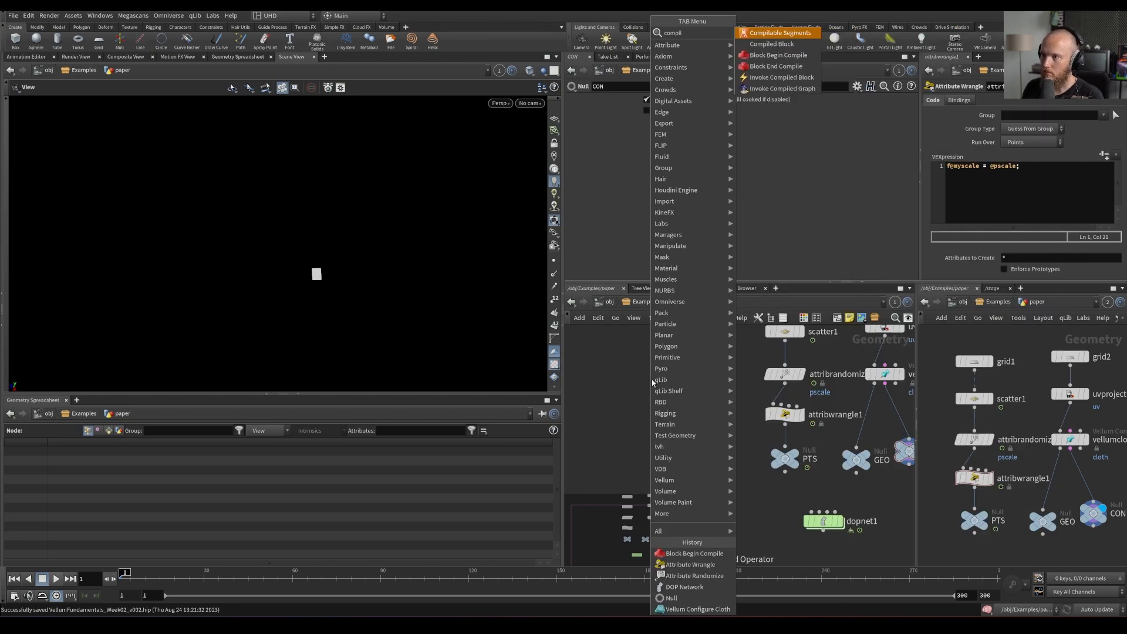
key(Return)
click(637, 382)
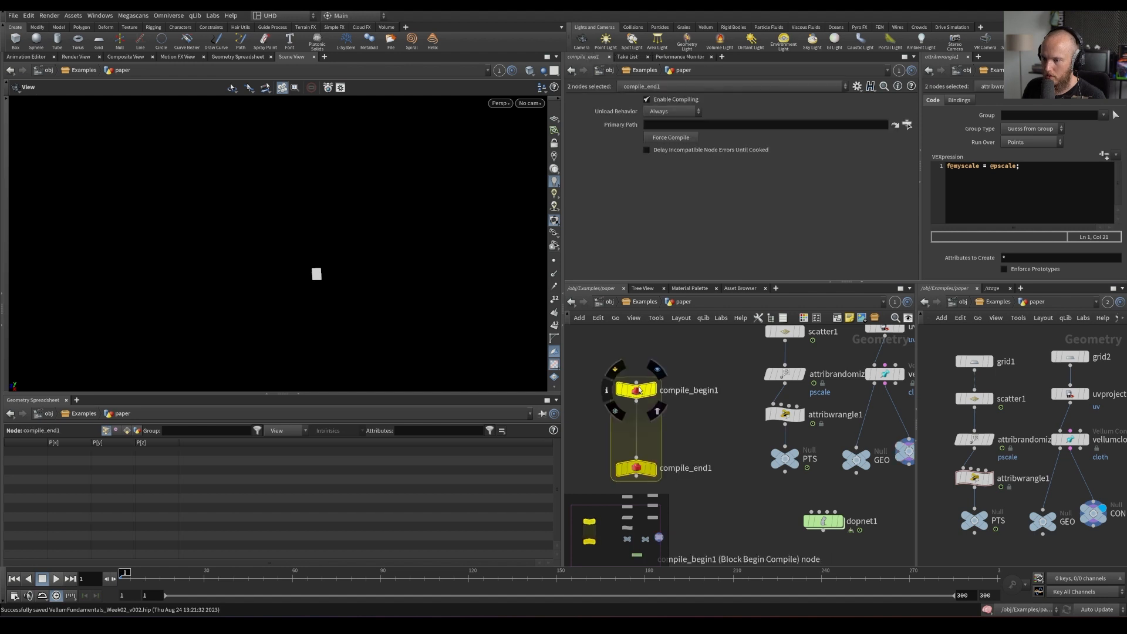
drag(657, 408, 666, 345)
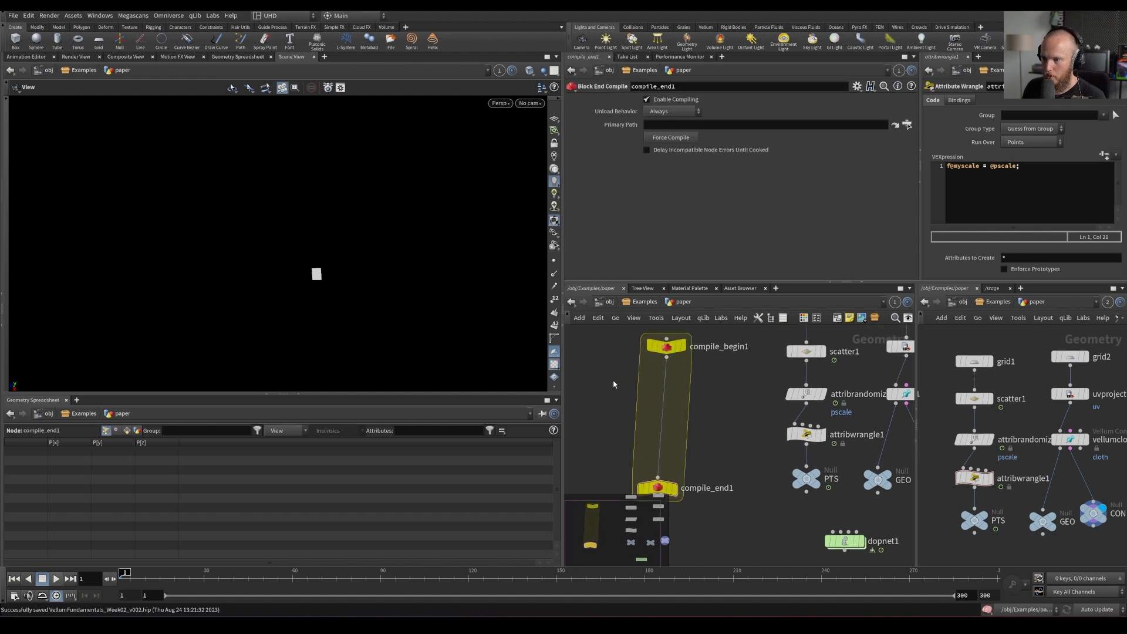
Add a For-Each Connected Piece loop and wire it, with its connectivity node, between compile_begin1 and compile_end1
key(Tab)
text(for e)
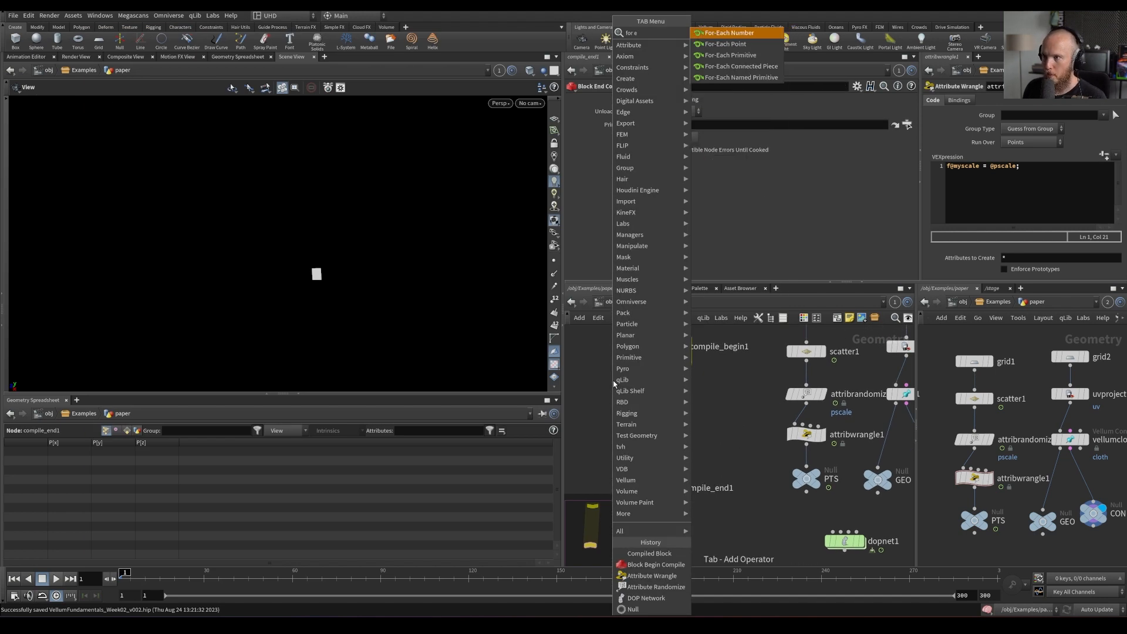
key(Down)
key(Down)
key(Down)
key(Return)
drag(595, 398, 666, 357)
middle_drag(654, 452, 707, 365)
drag(710, 401, 732, 483)
drag(648, 446, 731, 472)
click(681, 318)
middle_drag(734, 351, 780, 491)
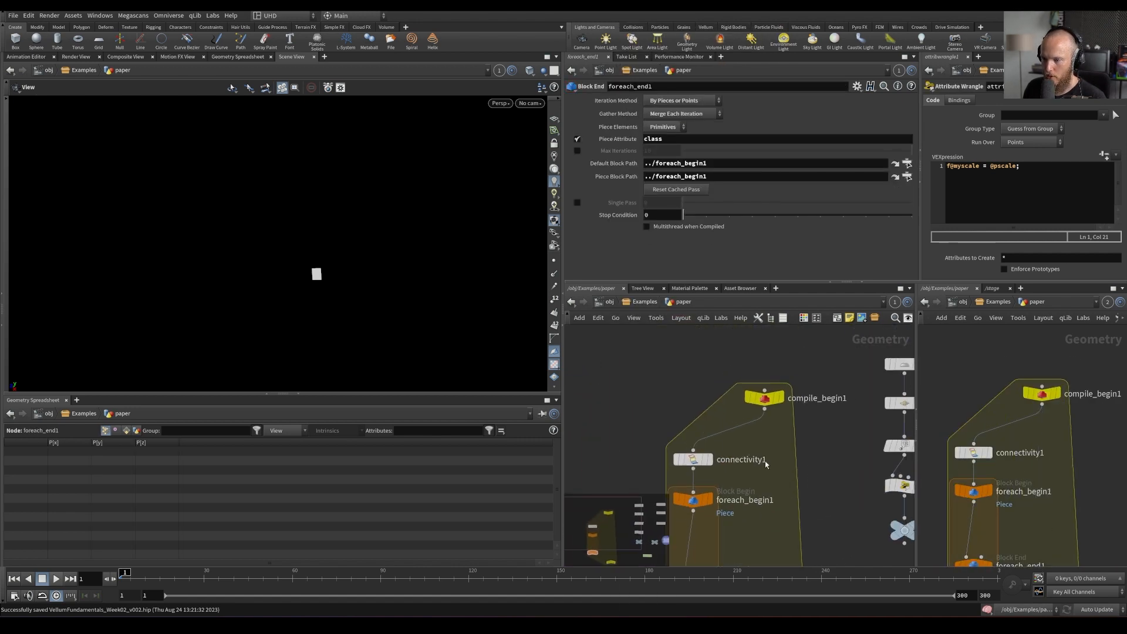
Add a Grid above and beside the compiled block and display it
key(Tab)
text(g)
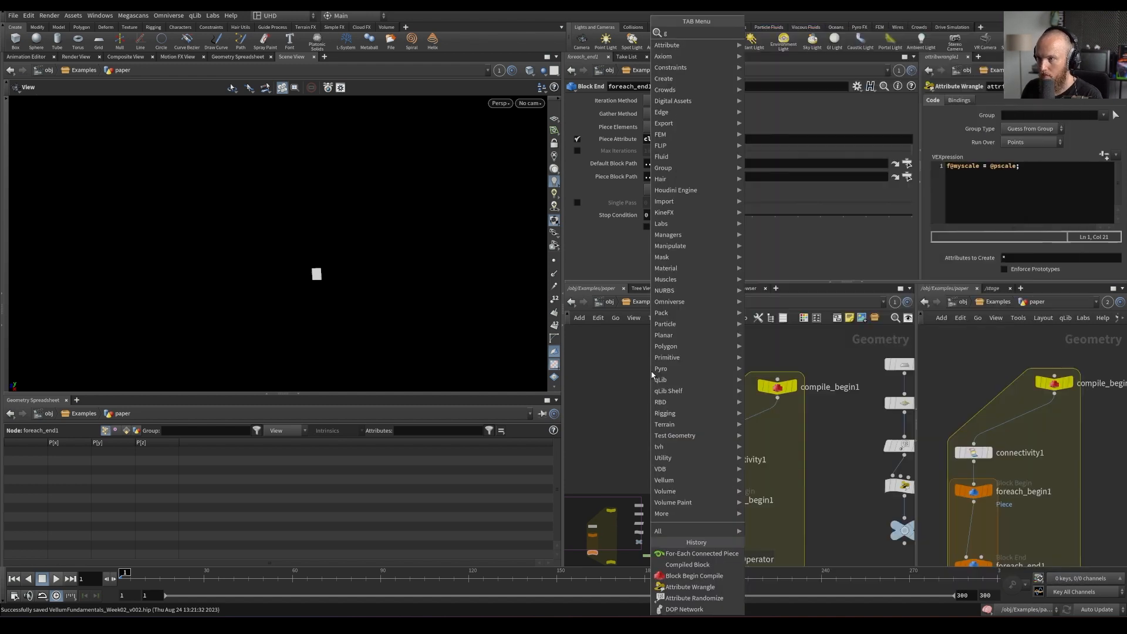
text(rid)
key(Return)
middle_drag(652, 375, 763, 475)
click(686, 369)
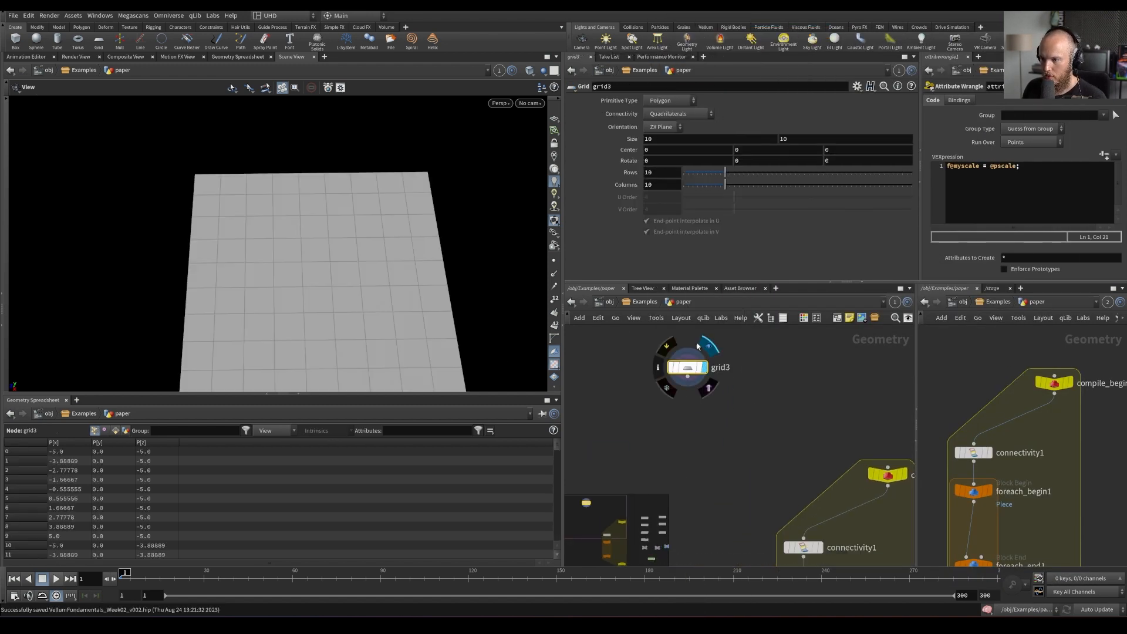
Add a Scatter fed by the new grid, display it, and set its Force Total Count to 15
key(Tab)
click(869, 31)
click(696, 431)
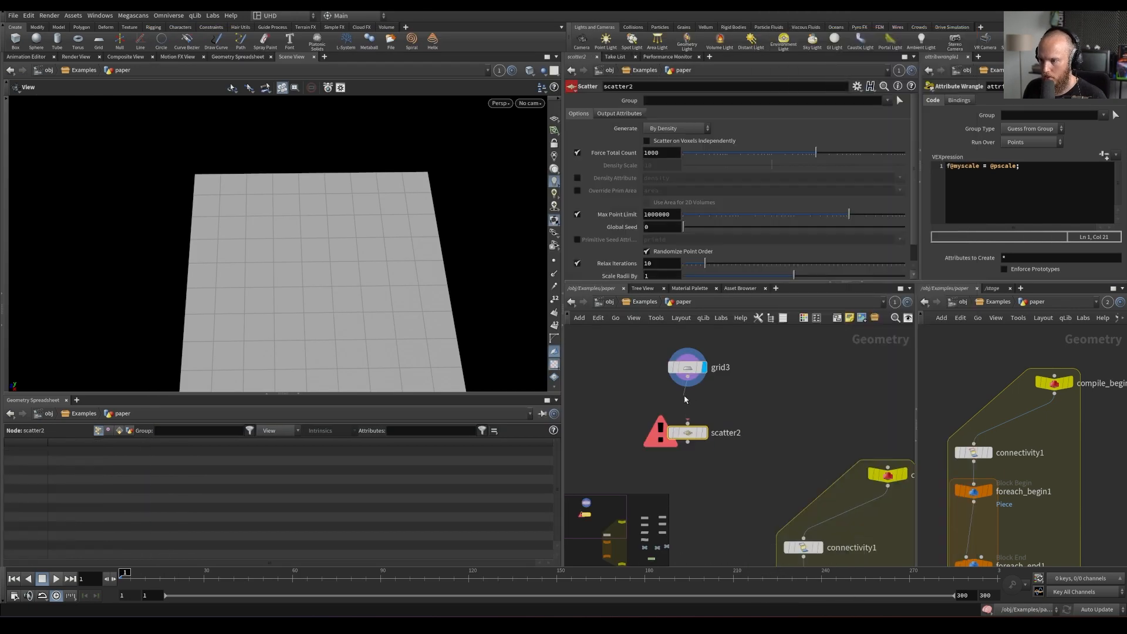
drag(693, 439, 693, 423)
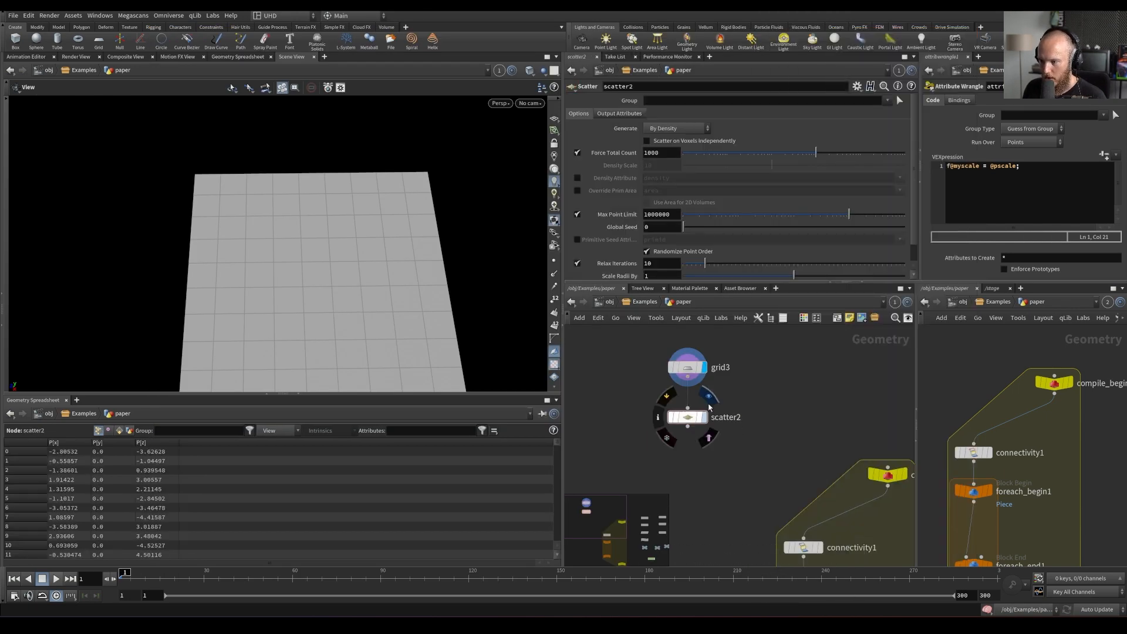
click(703, 417)
drag(815, 152, 737, 376)
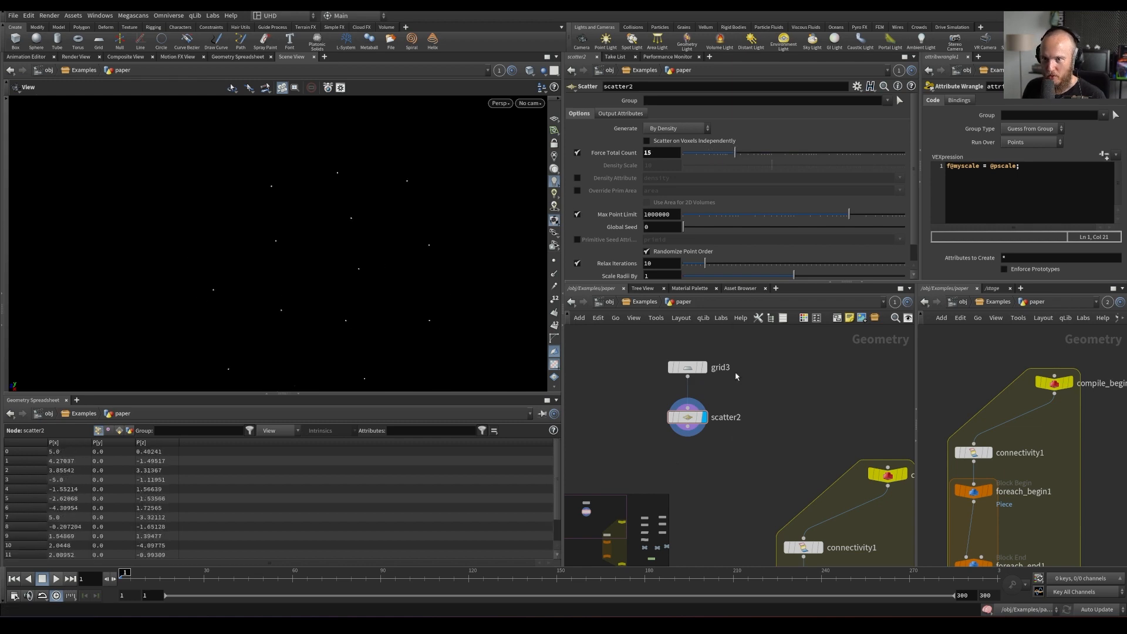
Add a Copy to Points below scatter2 and feed the scattered points into its target points input
key(Tab)
text(copytop)
key(Return)
click(681, 475)
click(687, 426)
click(688, 465)
Add a Sphere, wire it into copytopoints1 as the geometry to copy, and display the copied spheres
key(Tab)
text(sph)
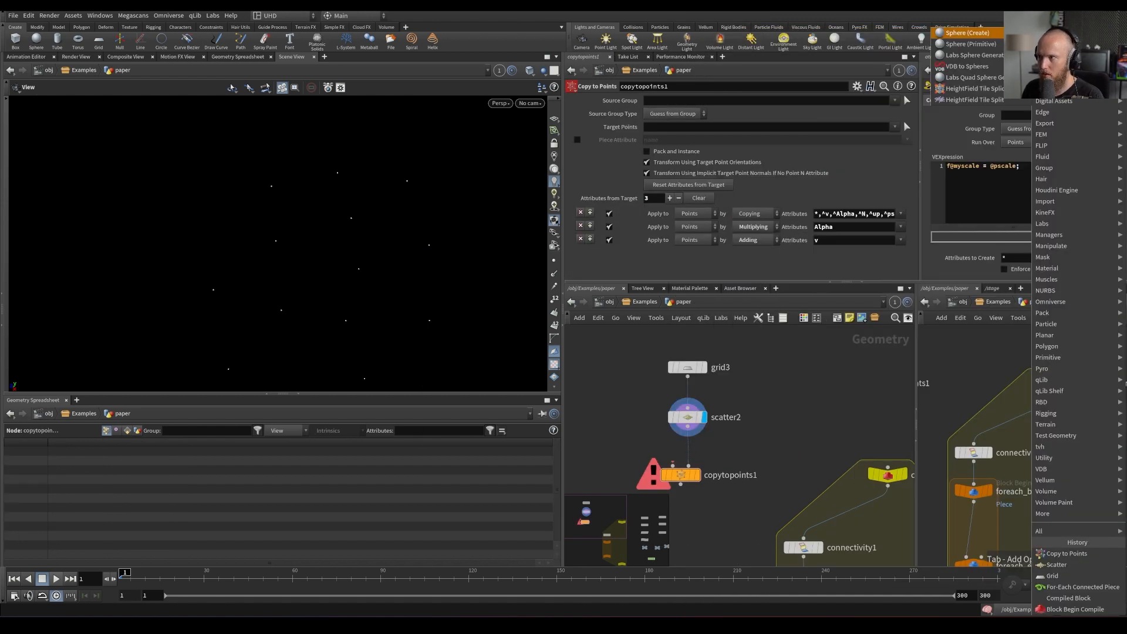
key(Return)
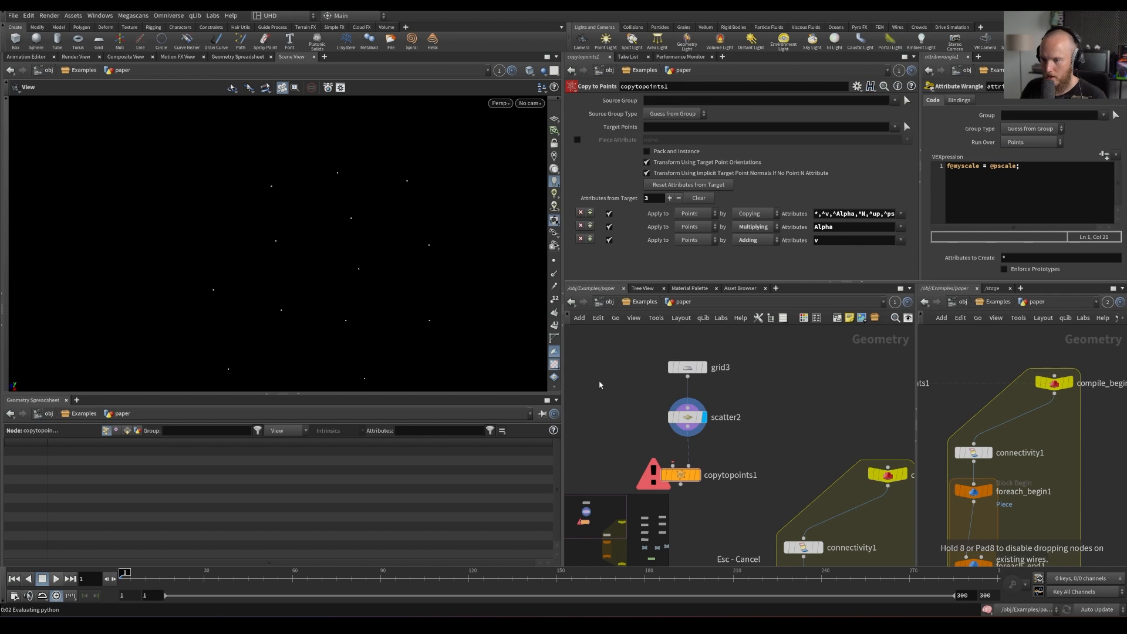
key(Tab)
text(sap)
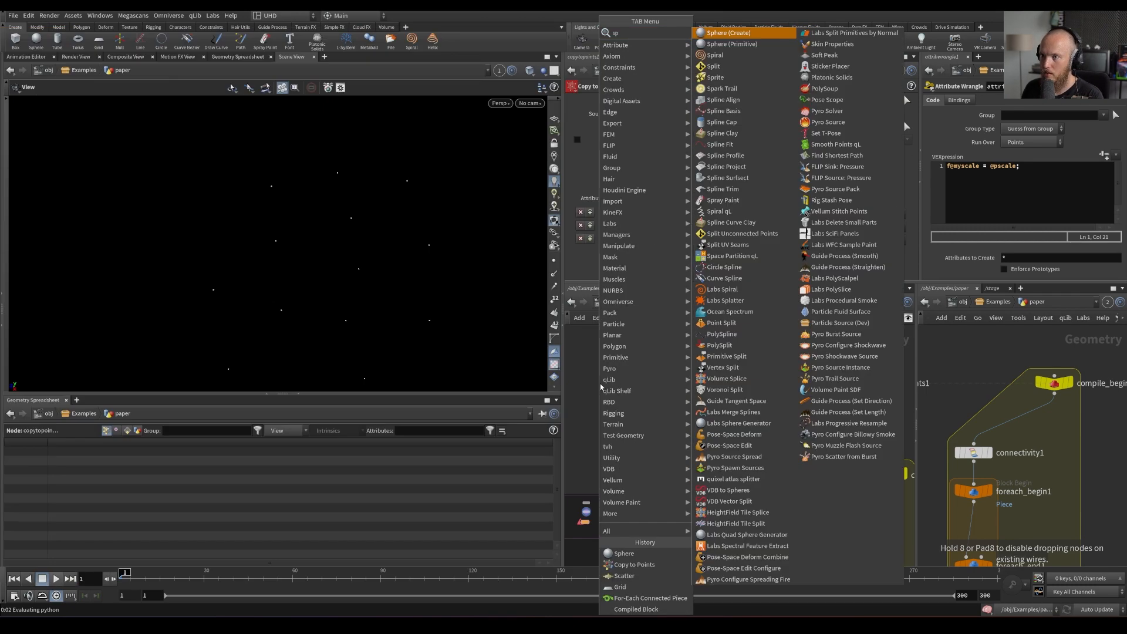
key(Return)
click(620, 376)
drag(620, 386, 673, 465)
click(718, 447)
click(702, 458)
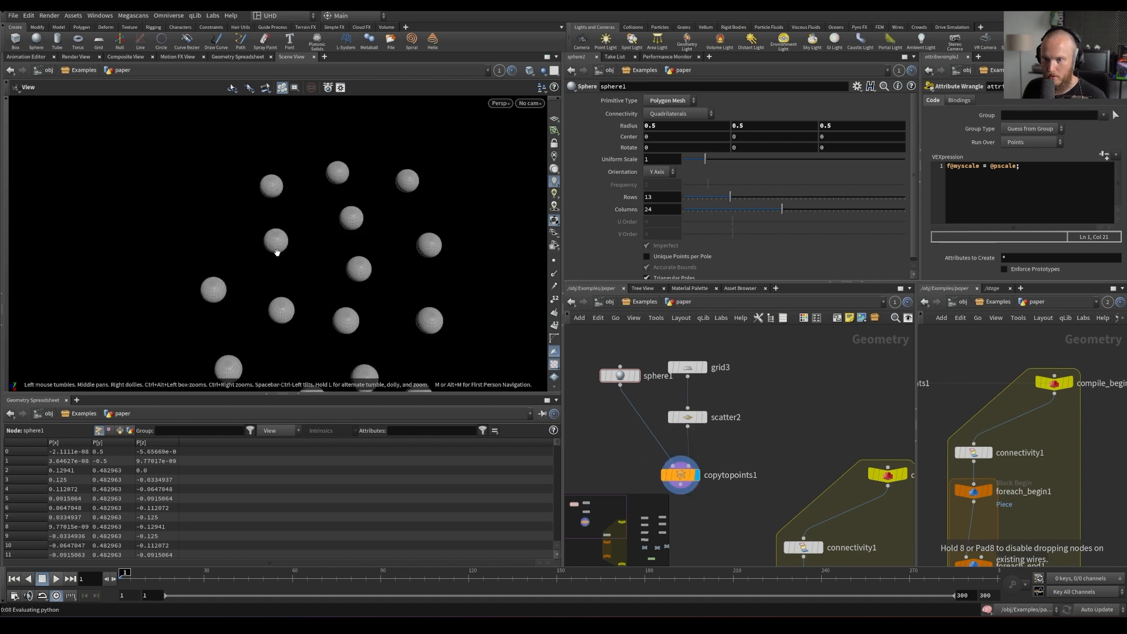
Wire copytopoints1 into connectivity1, separate the for-each loop from the compiled block, and display foreach_end1
middle_drag(836, 489, 792, 442)
drag(760, 490, 637, 438)
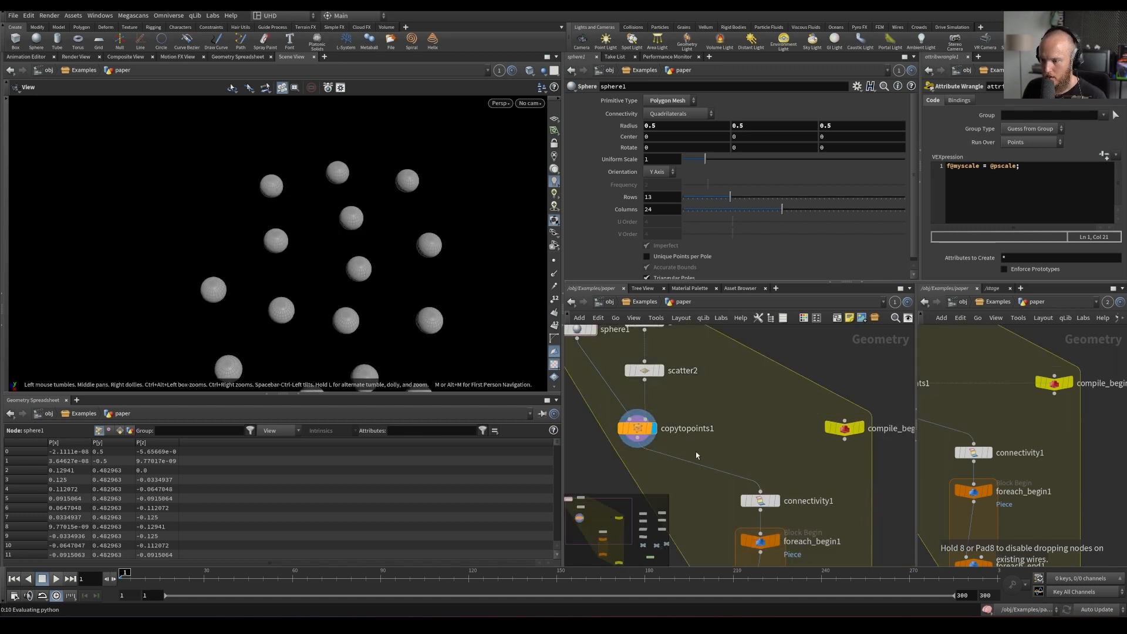
middle_drag(683, 455, 709, 343)
drag(854, 511, 838, 537)
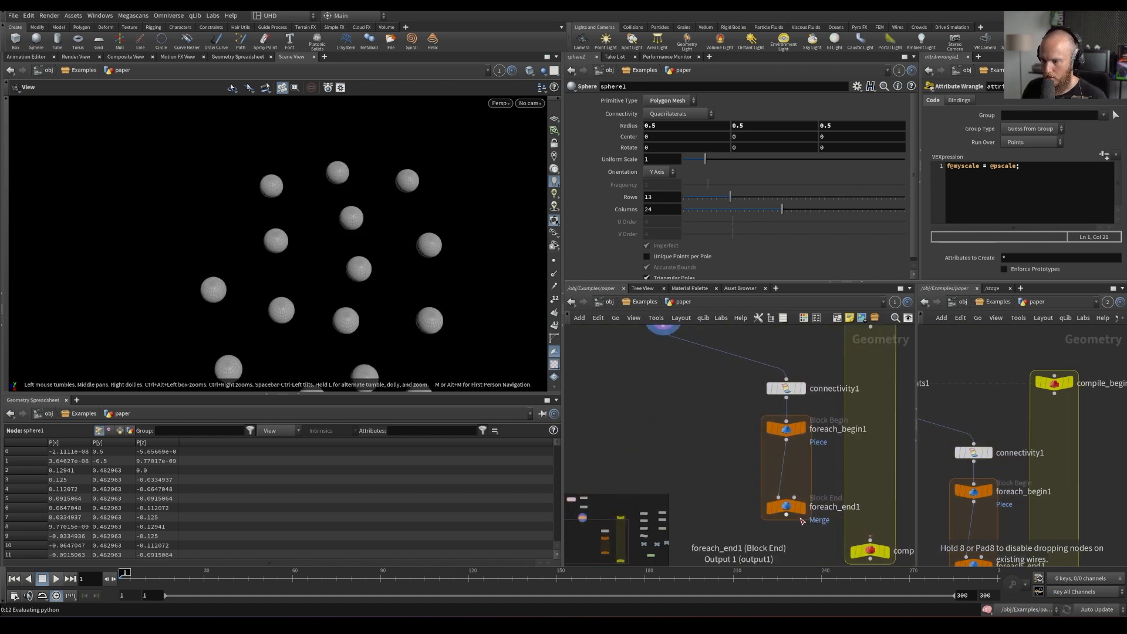
click(800, 508)
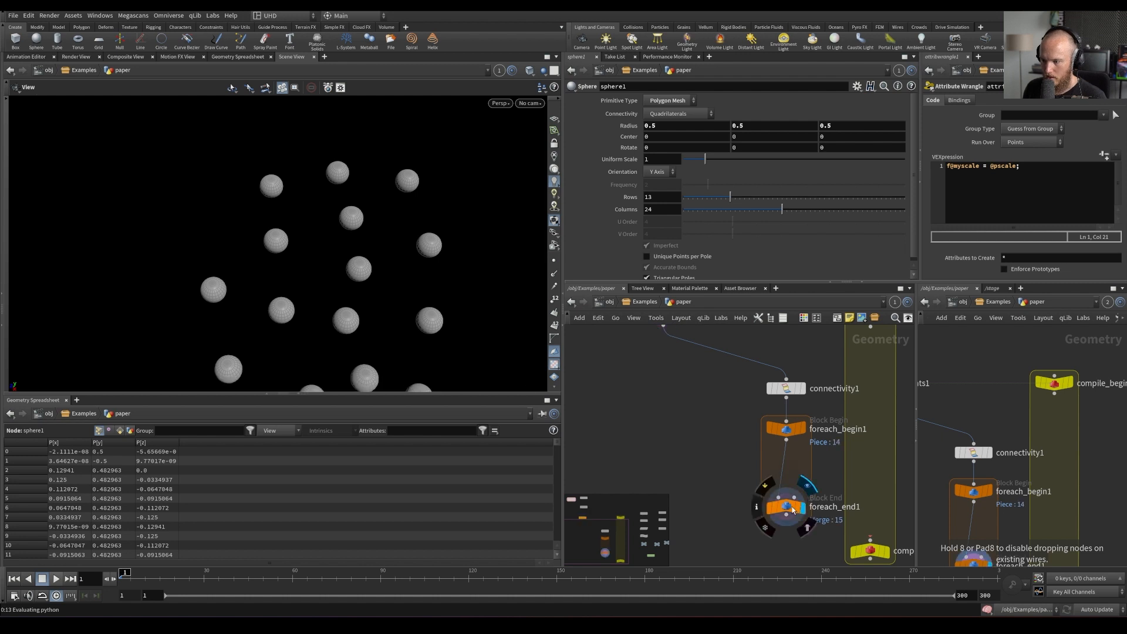
Display foreach_begin1 to examine a single connected piece, and briefly try foreach_end1's Single Pass option
click(787, 421)
key(F1)
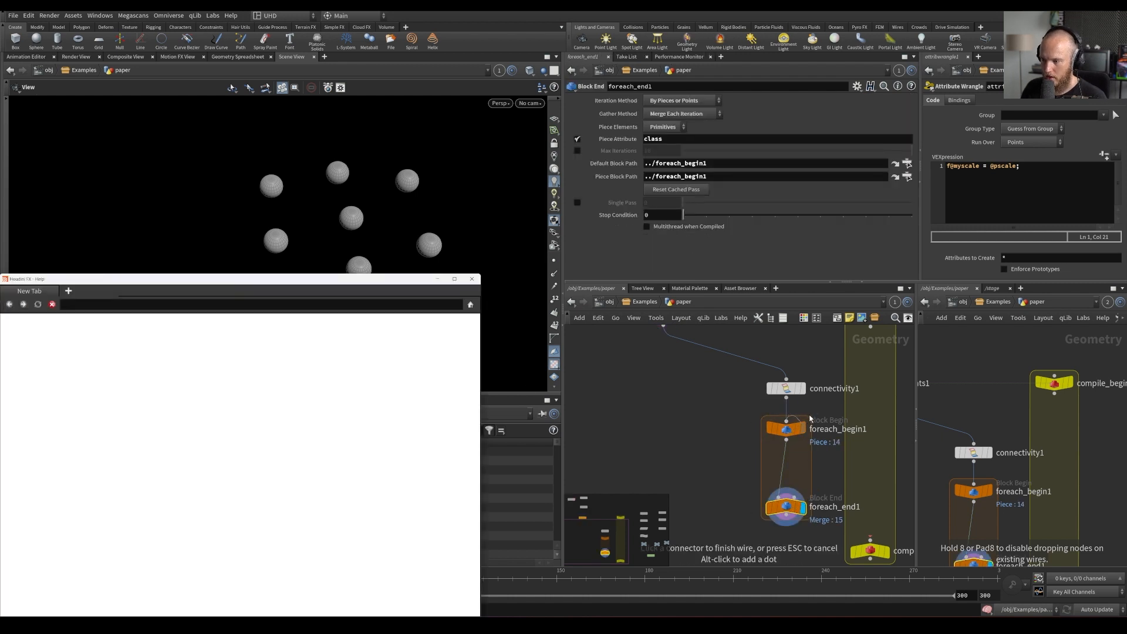
click(472, 279)
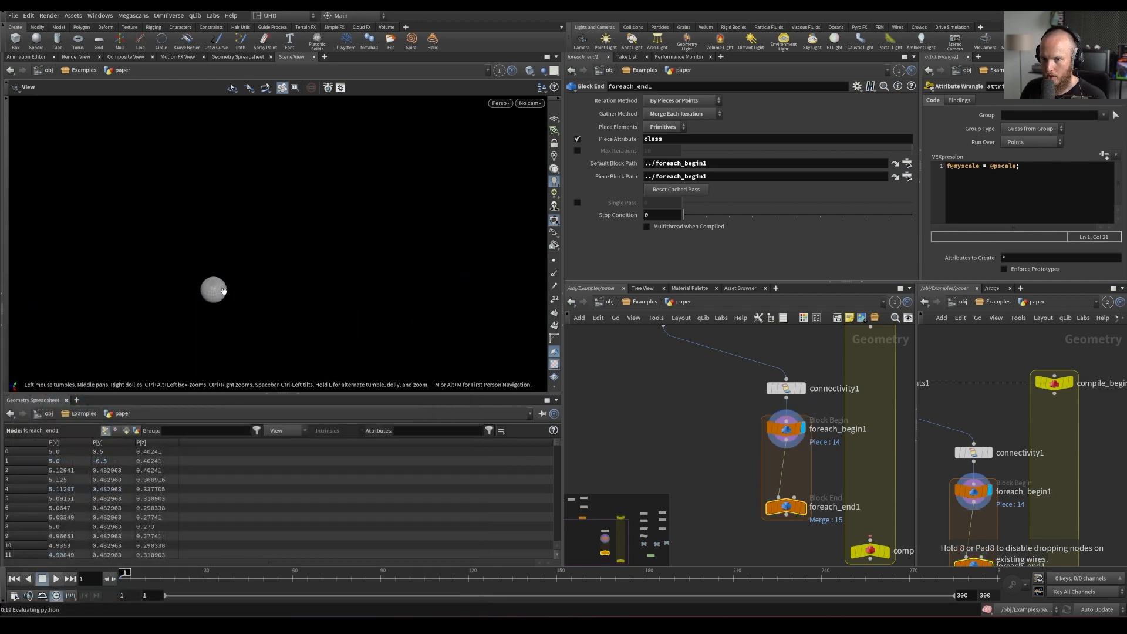
click(579, 203)
mouse_move(684, 203)
mouse_down()
mouse_move(747, 204)
mouse_move(682, 203)
mouse_up()
click(580, 203)
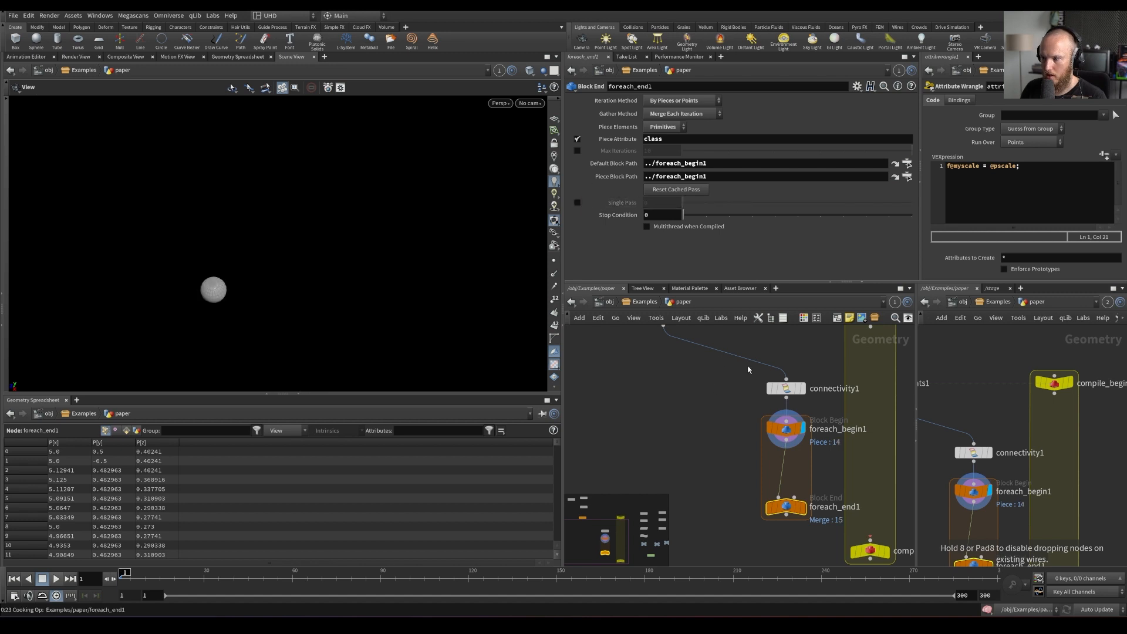
Wire connectivity1 and the for-each loop back between compile_begin1 and compile_end1, and enable Multithread when Compiled on foreach_end1
middle_drag(748, 370, 733, 445)
click(771, 455)
click(854, 402)
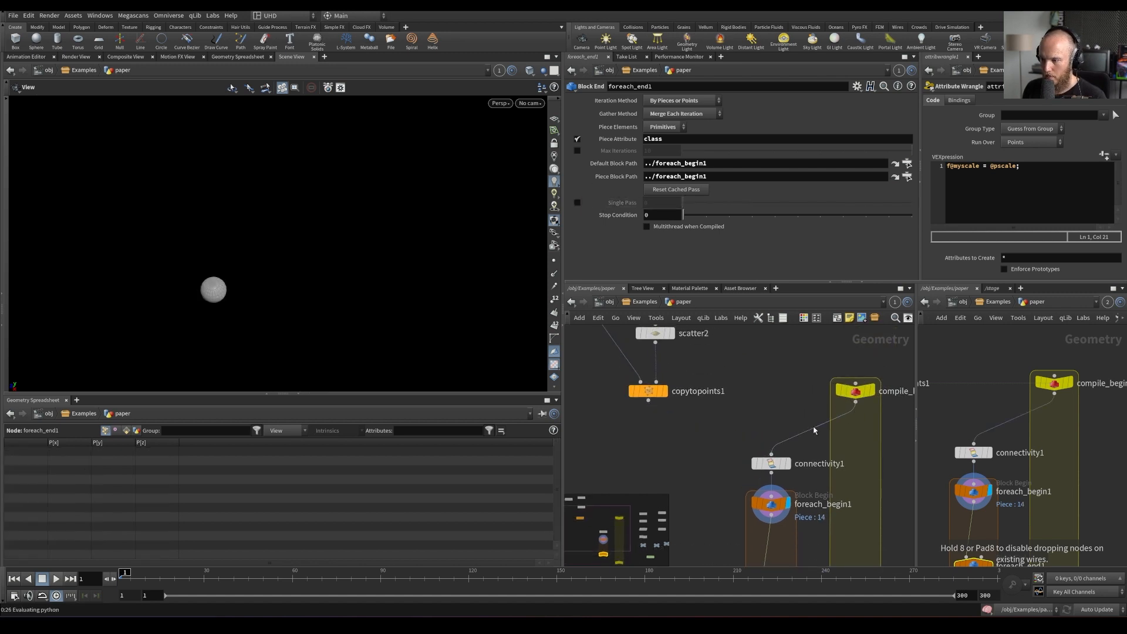
middle_drag(816, 433, 793, 325)
click(750, 486)
click(834, 508)
mouse_move(761, 469)
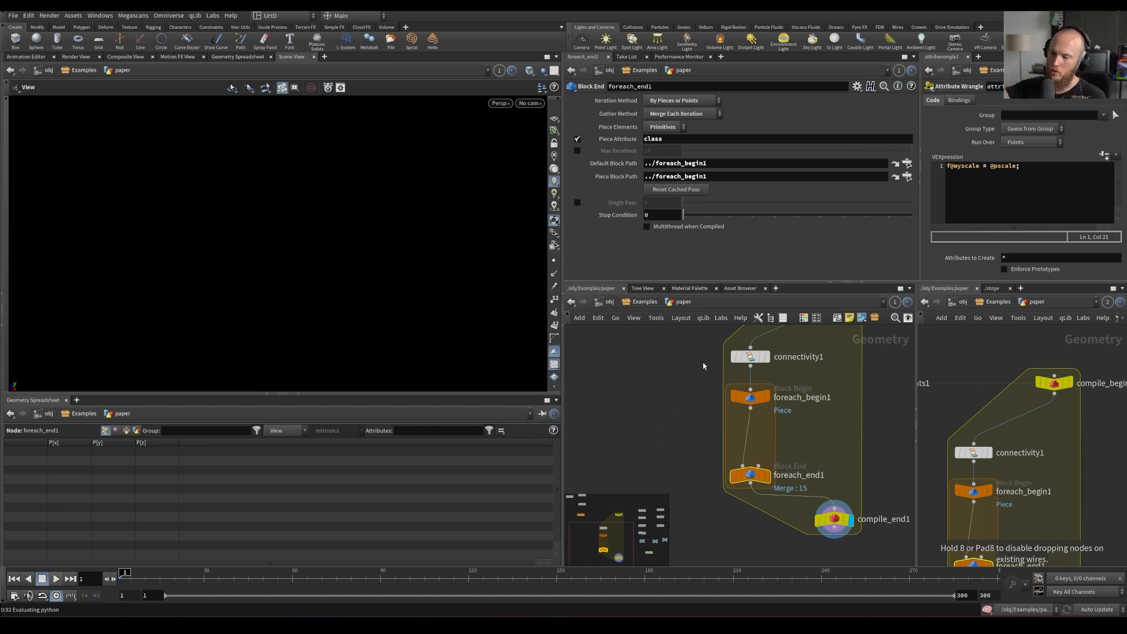
click(647, 226)
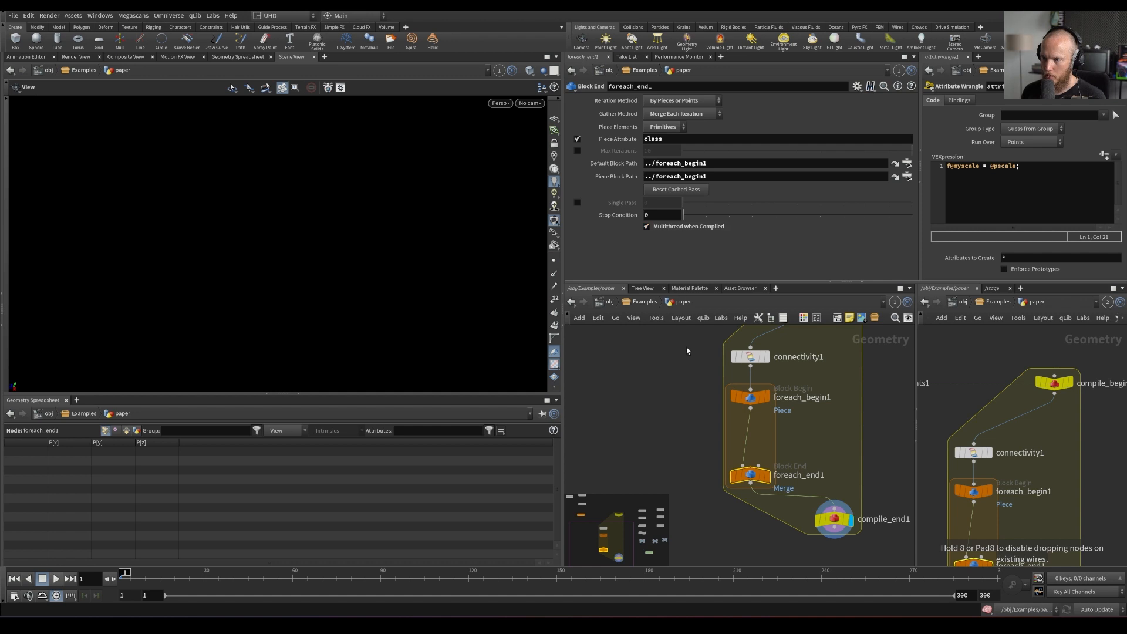
Move connectivity1 and the for-each block nodes into line beneath compile_begin1
middle_drag(683, 347, 683, 416)
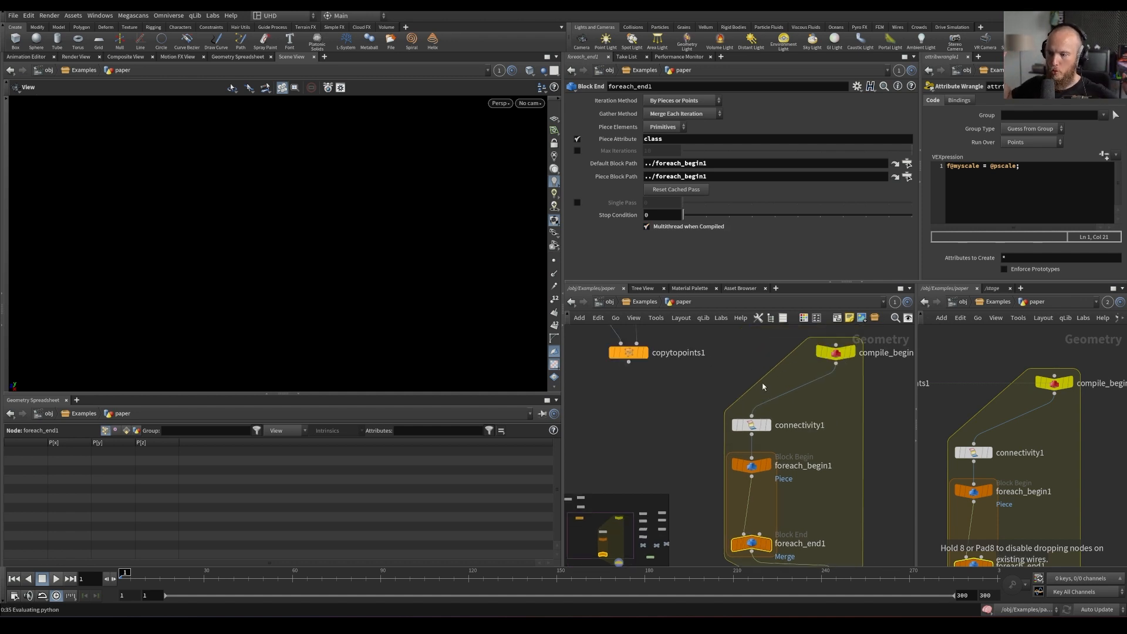
drag(697, 396, 821, 524)
click(726, 470)
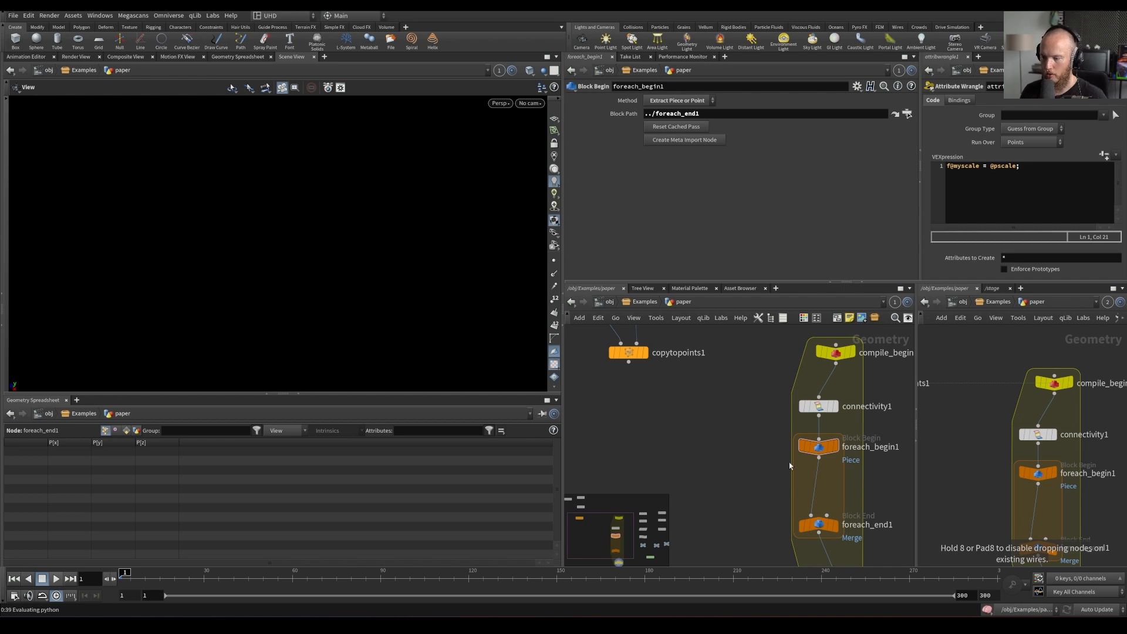
key(Tab)
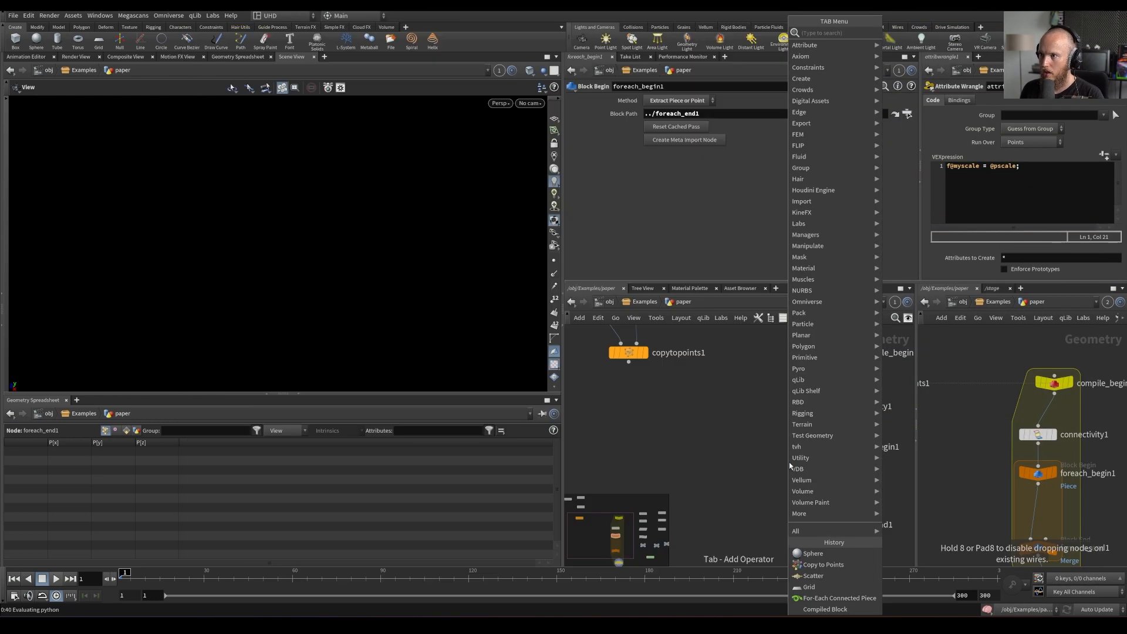
click(756, 471)
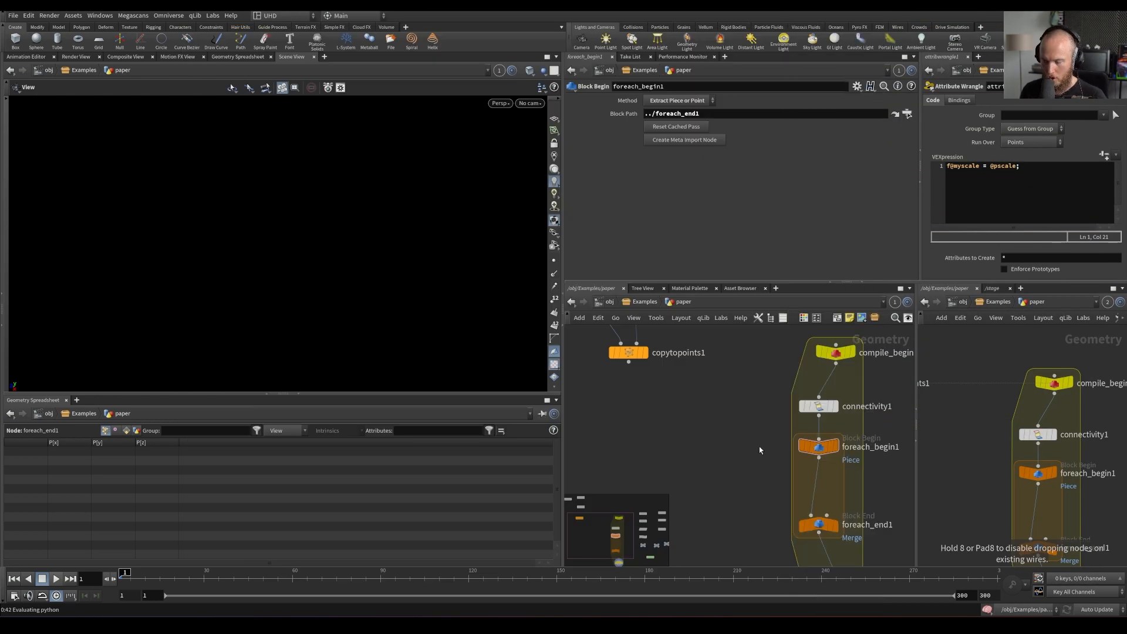
Enter sopsolver1 inside dopnet1 and examine its compiled blocks from Geometry_In to Constraints_Out
key(h)
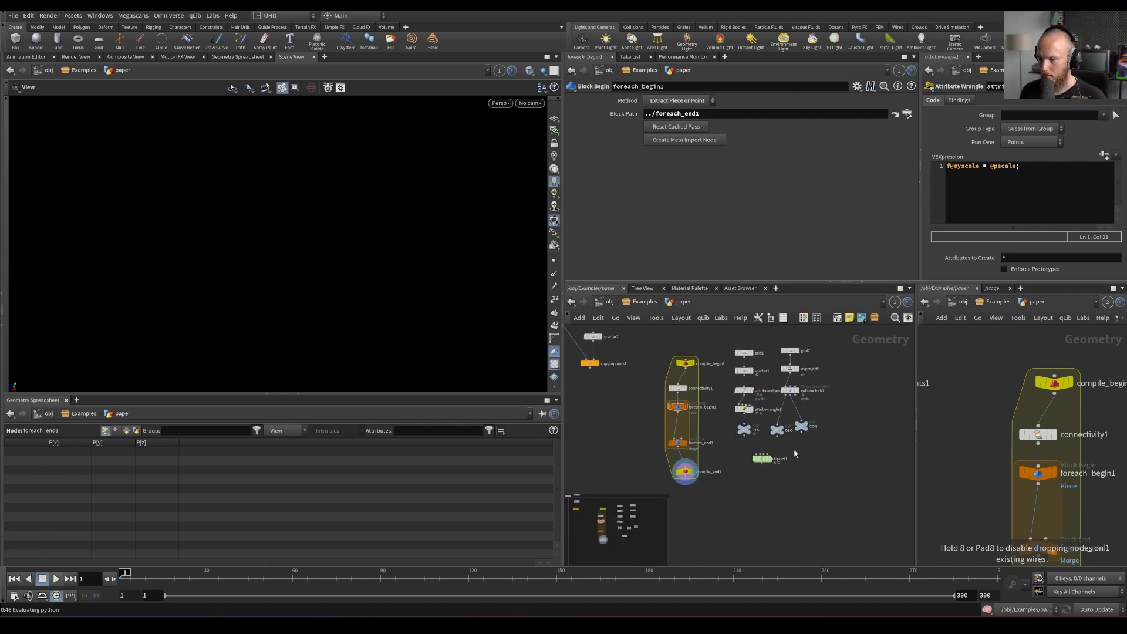
double_click(762, 458)
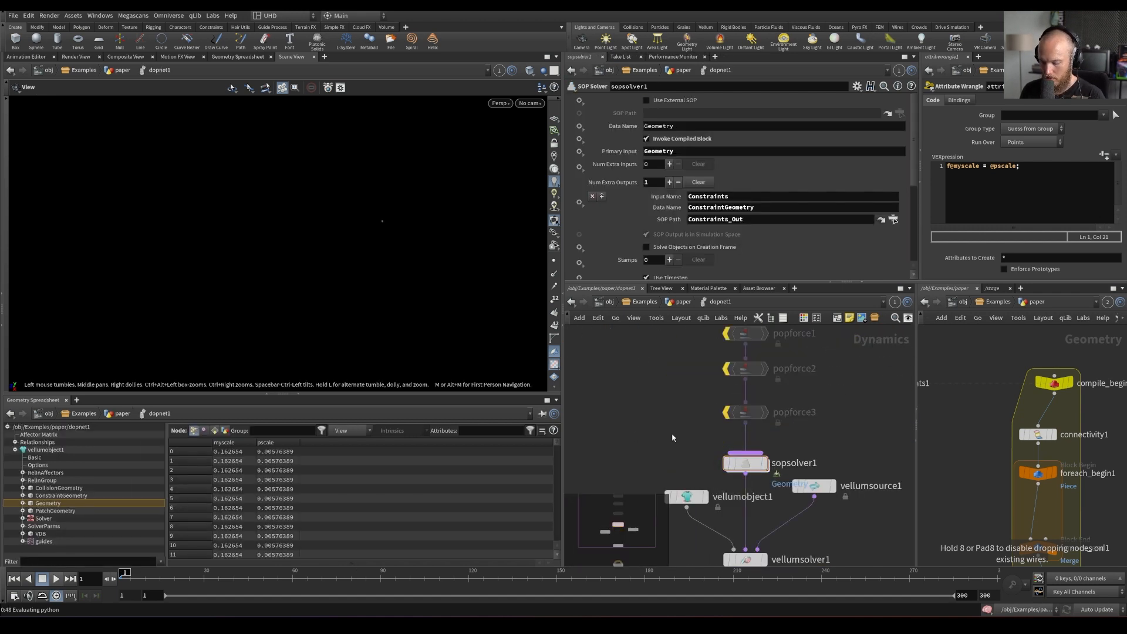
double_click(749, 465)
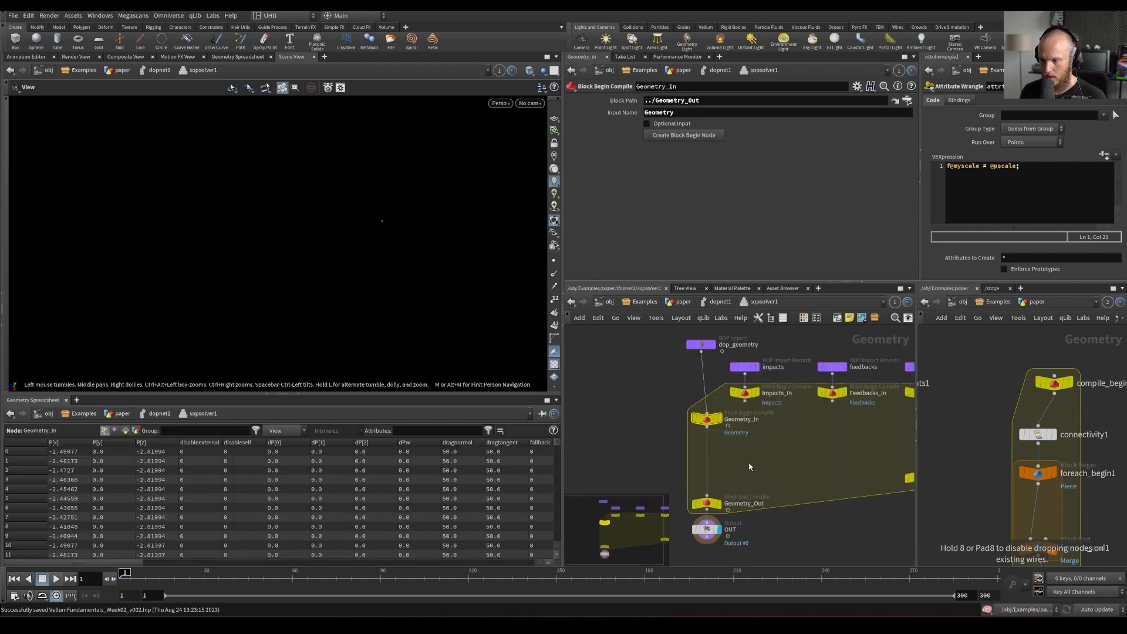
middle_drag(823, 440, 675, 465)
middle_drag(902, 464, 852, 473)
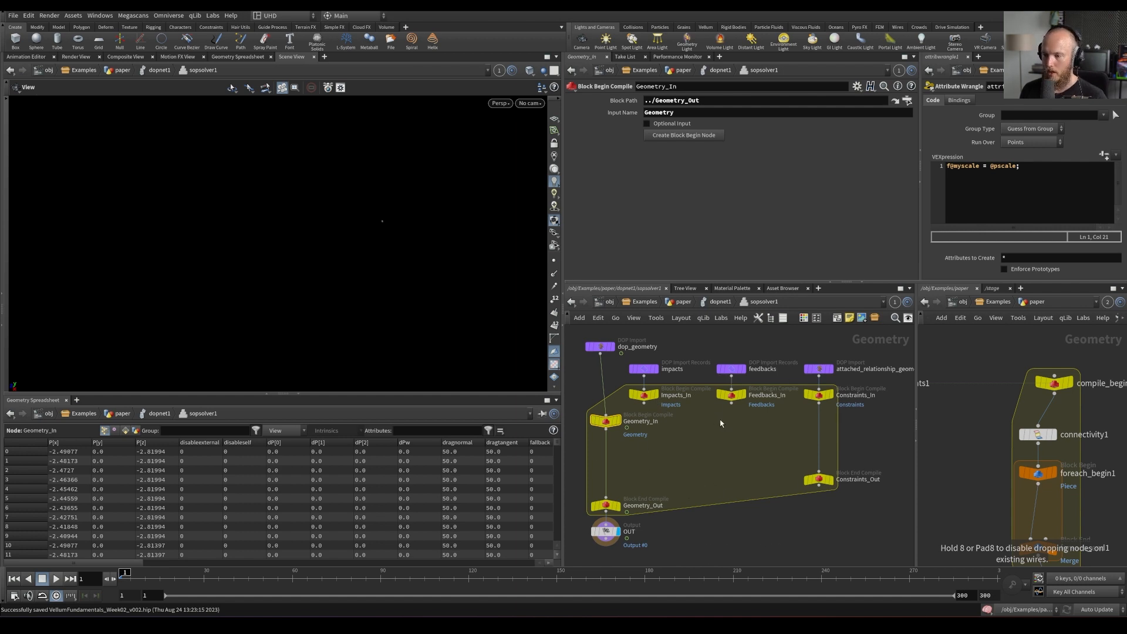
Play the simulation from the first frame and stop it at frame 9
key(Up)
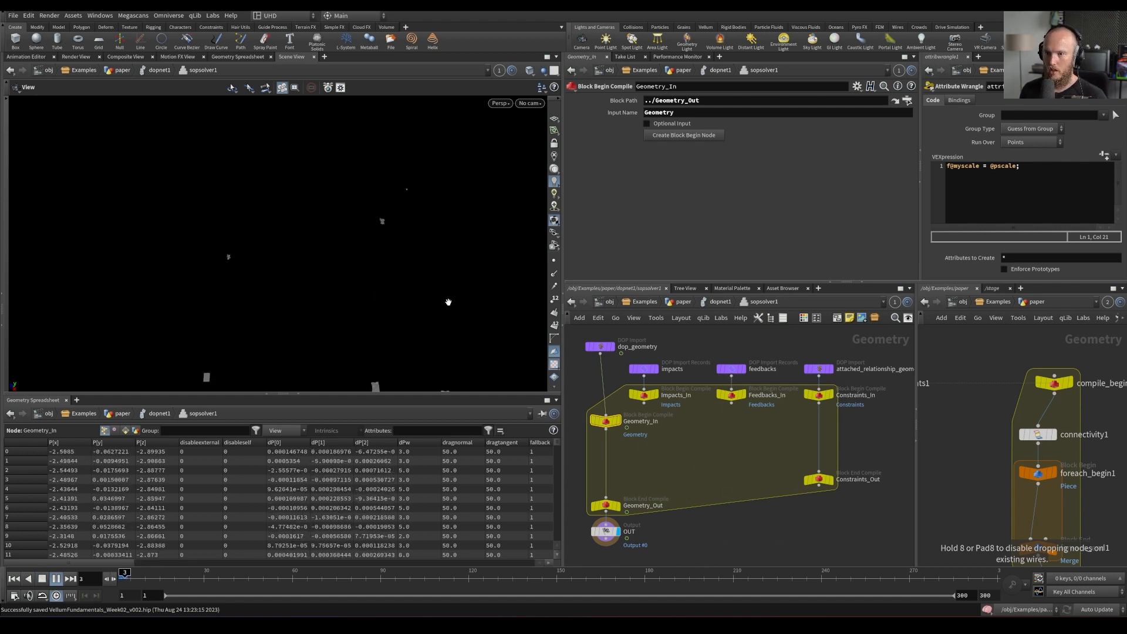
key(ctrl+Up)
click(56, 580)
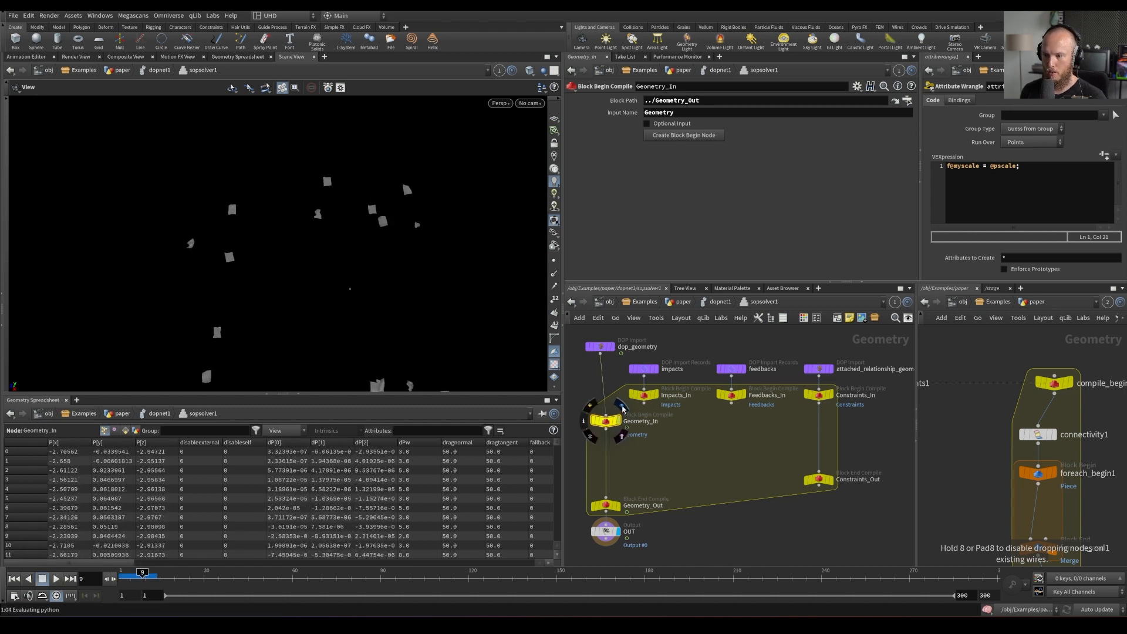
Add an Attribute Transfer beneath Constraints_In, with the constraints as its first input and Geometry_In as its source input
click(620, 418)
scroll(326, 213, up, 5)
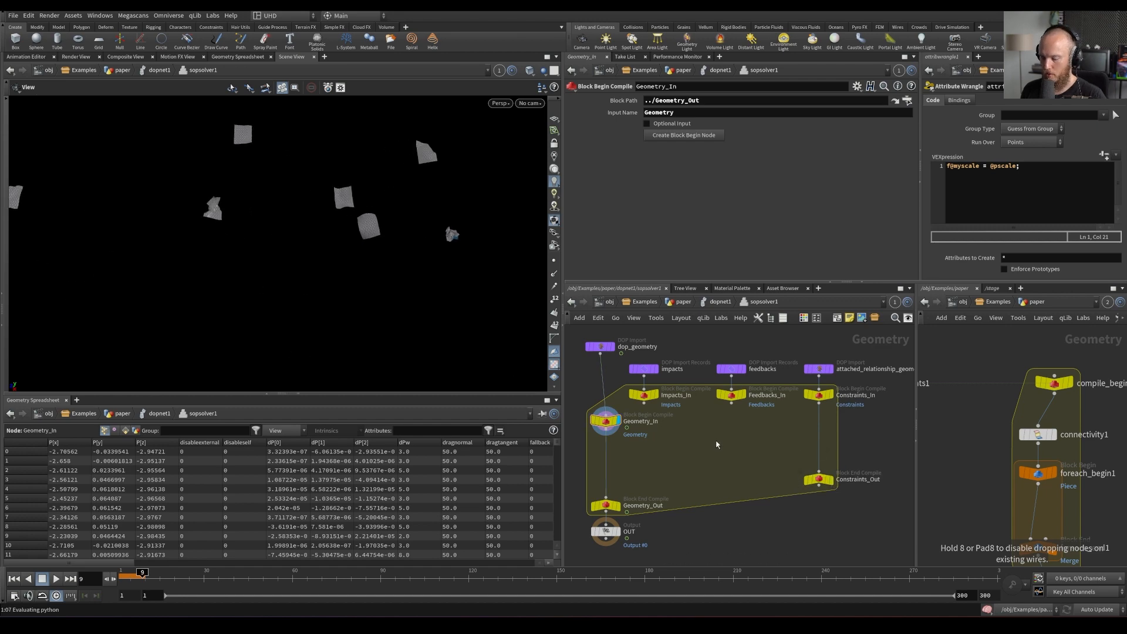
key(Tab)
text(arra)
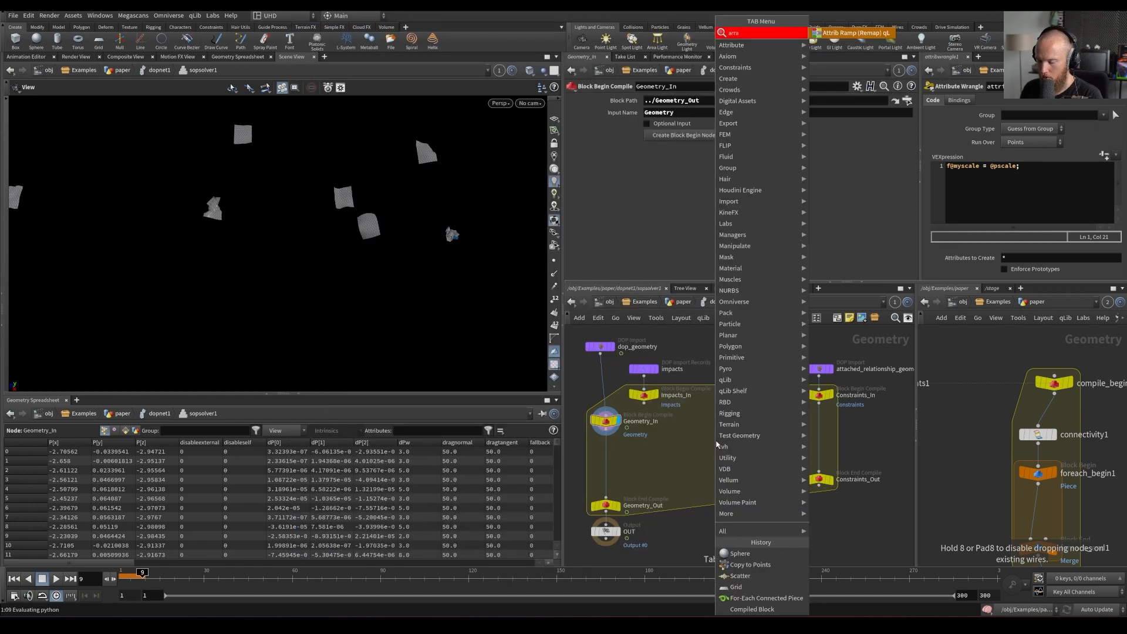
key(BackSpace)
key(BackSpace)
key(BackSpace)
text(tra)
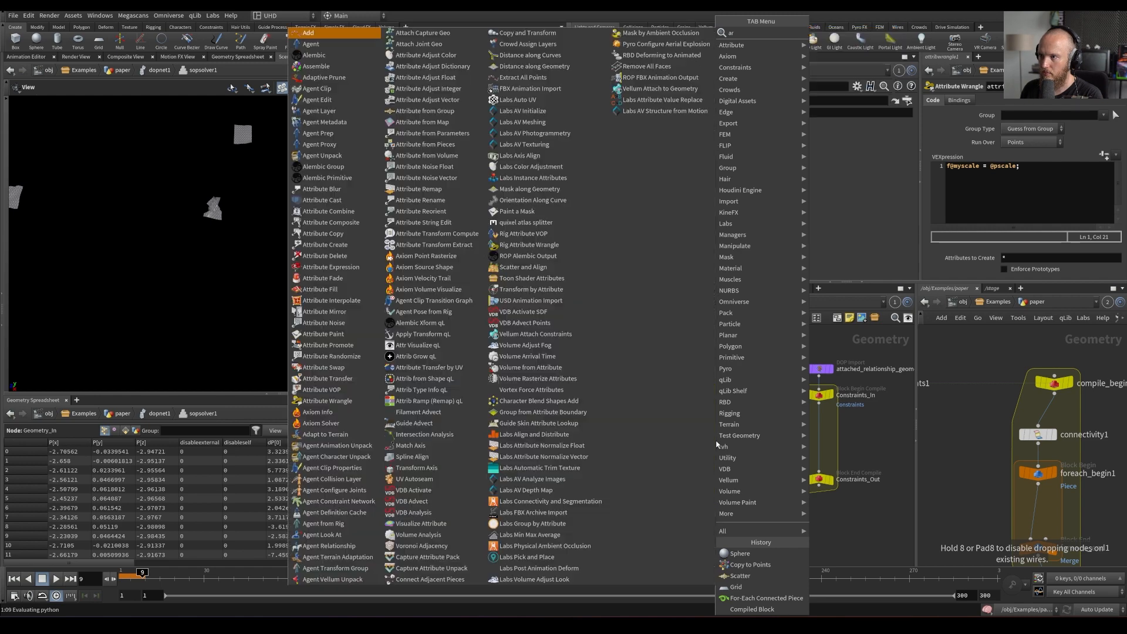
key(Return)
click(820, 442)
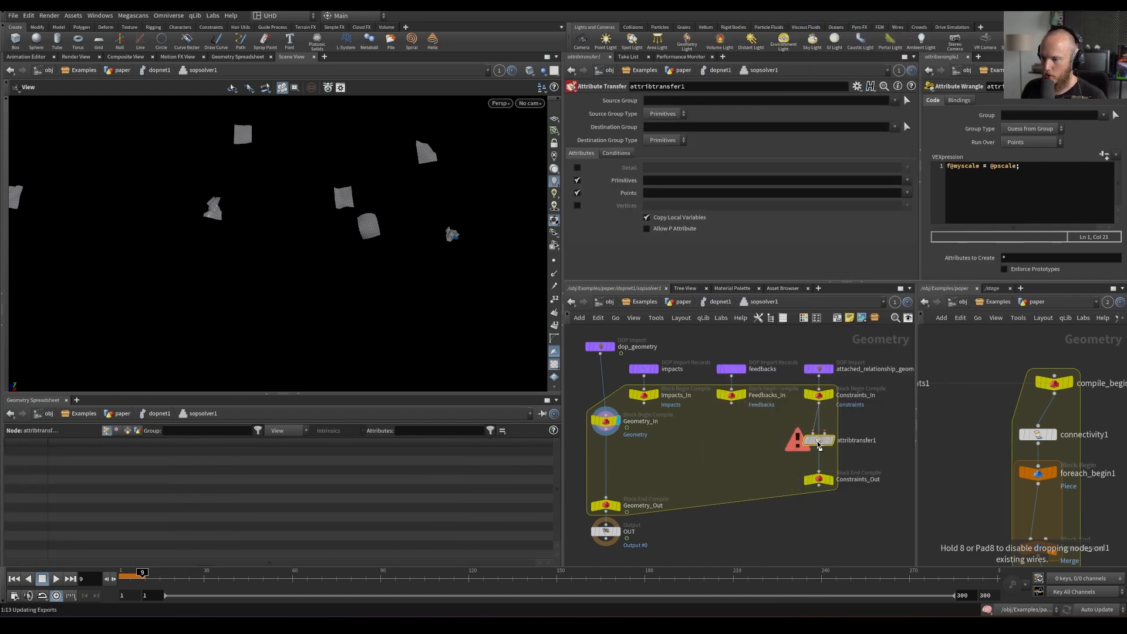
click(826, 435)
click(608, 427)
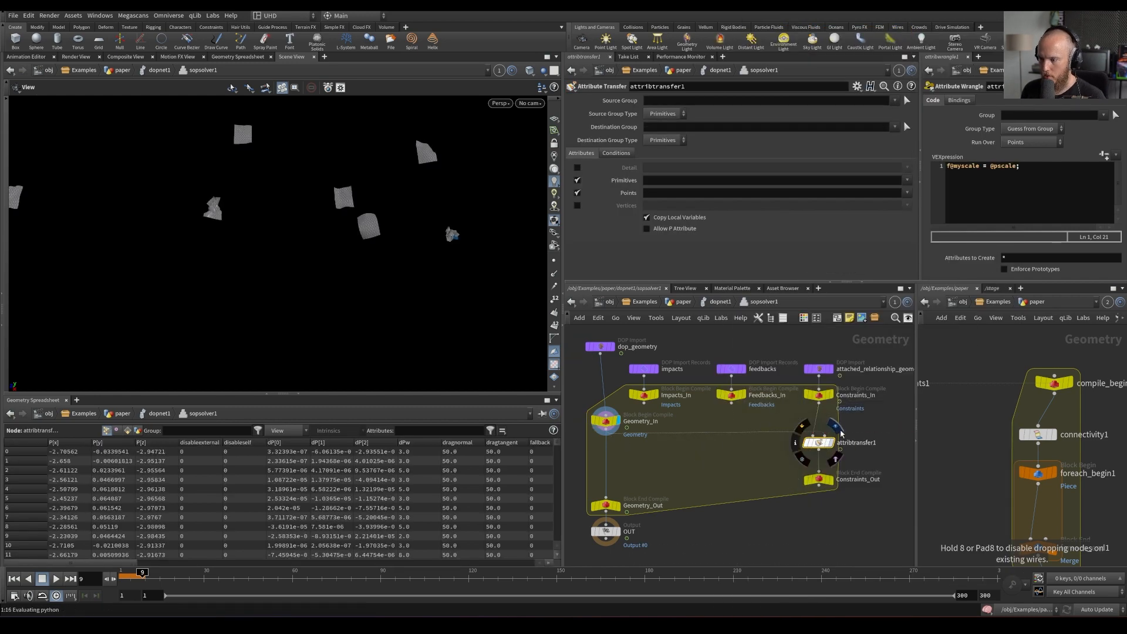
Set attribtransfer1 to transfer only the point attribute myscale, with primitive attributes disabled
click(908, 194)
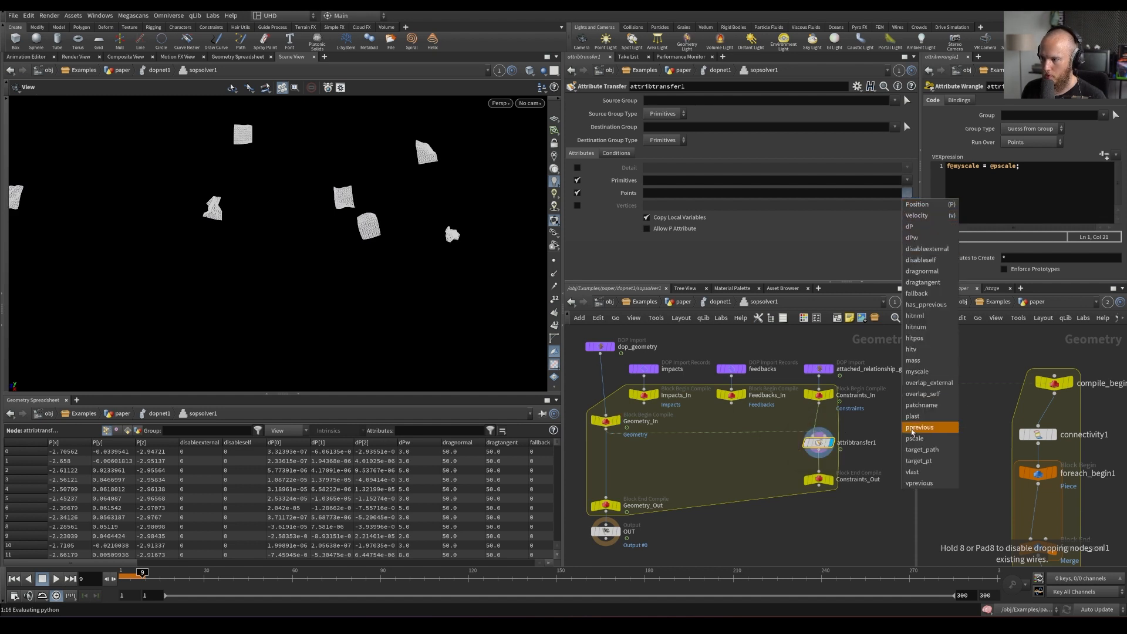
click(917, 372)
click(578, 181)
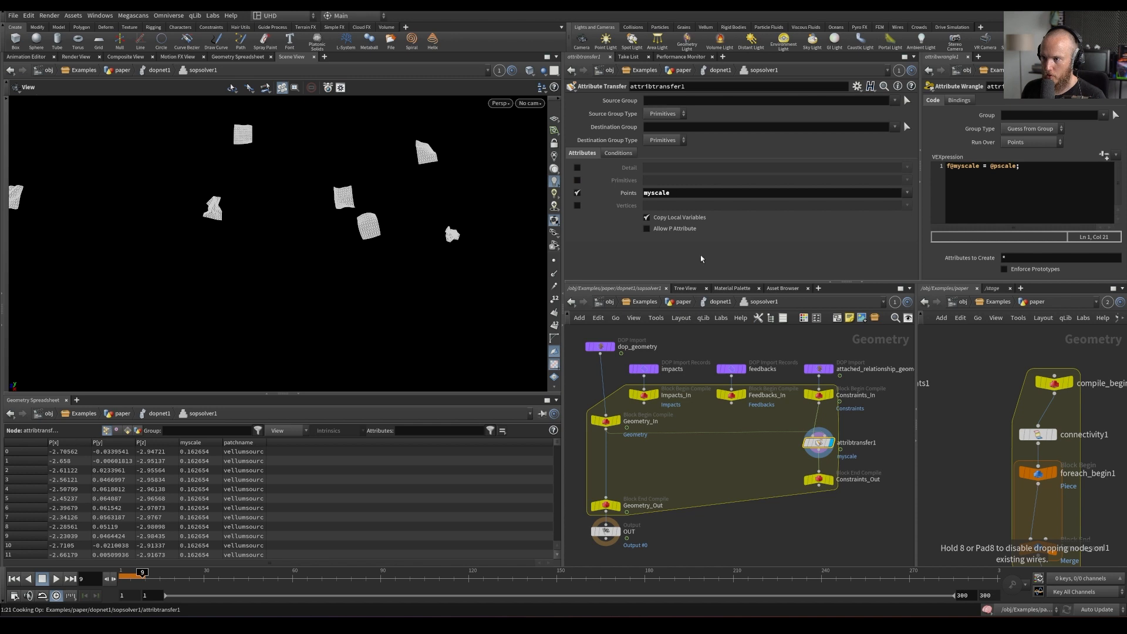
Compare the point attributes of Constraints_In and attribtransfer1 in the spreadsheet, sorting by myscale
click(819, 475)
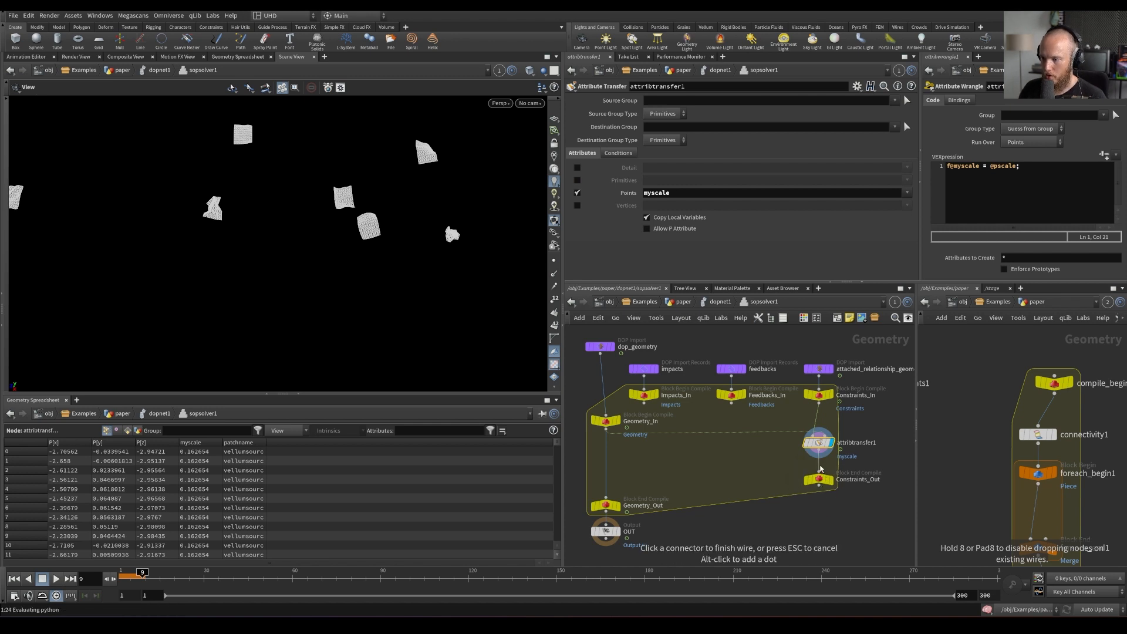
click(819, 403)
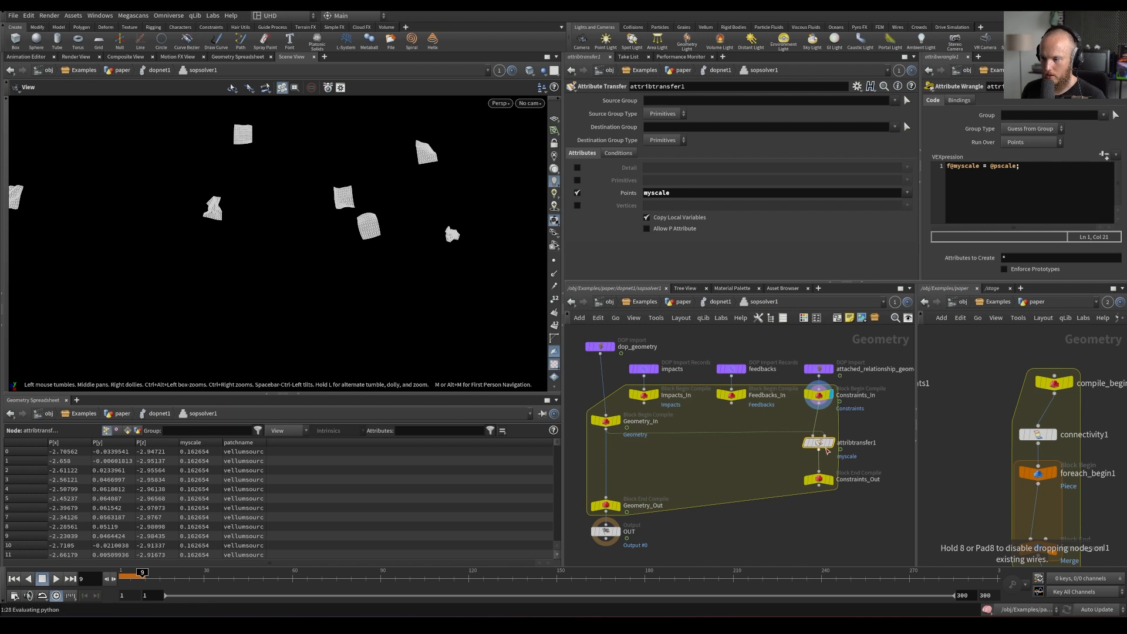
click(829, 443)
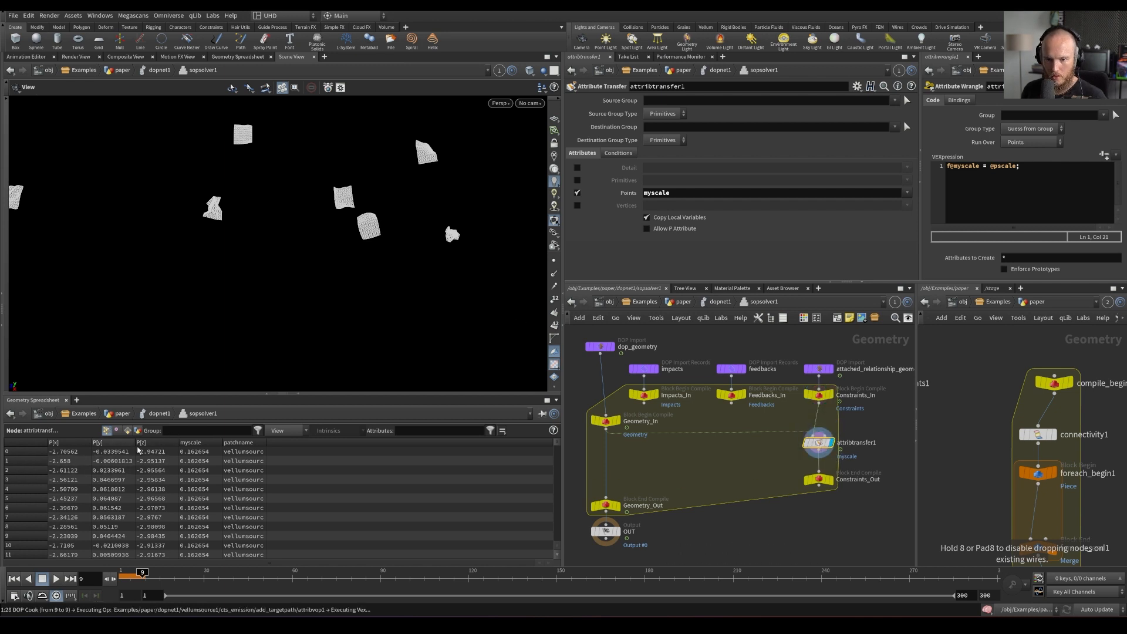
click(202, 442)
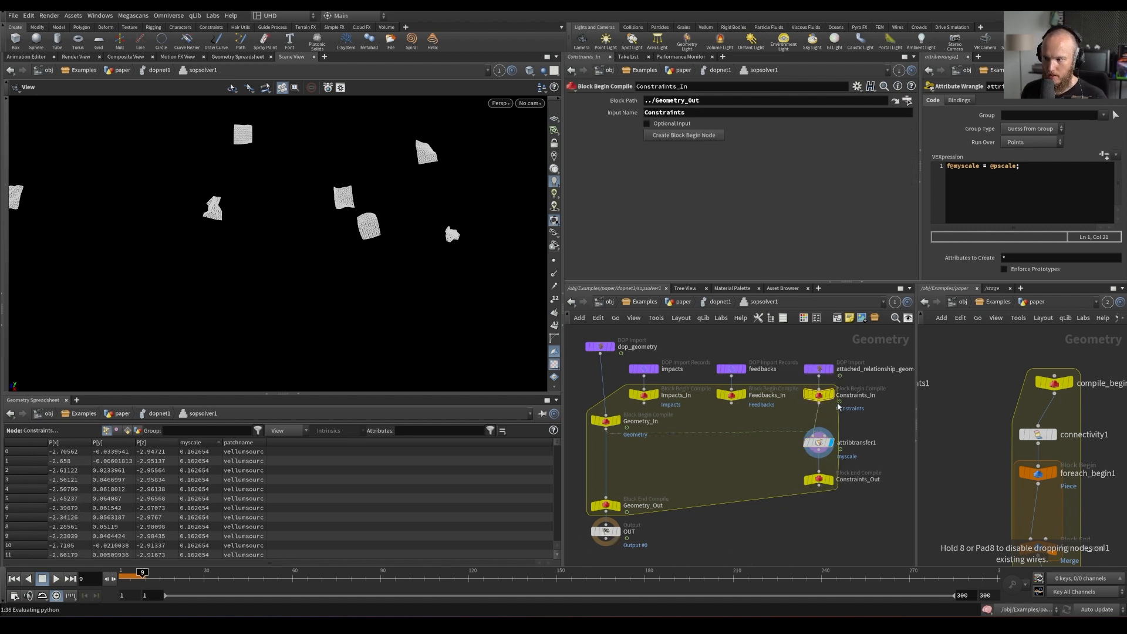
click(830, 395)
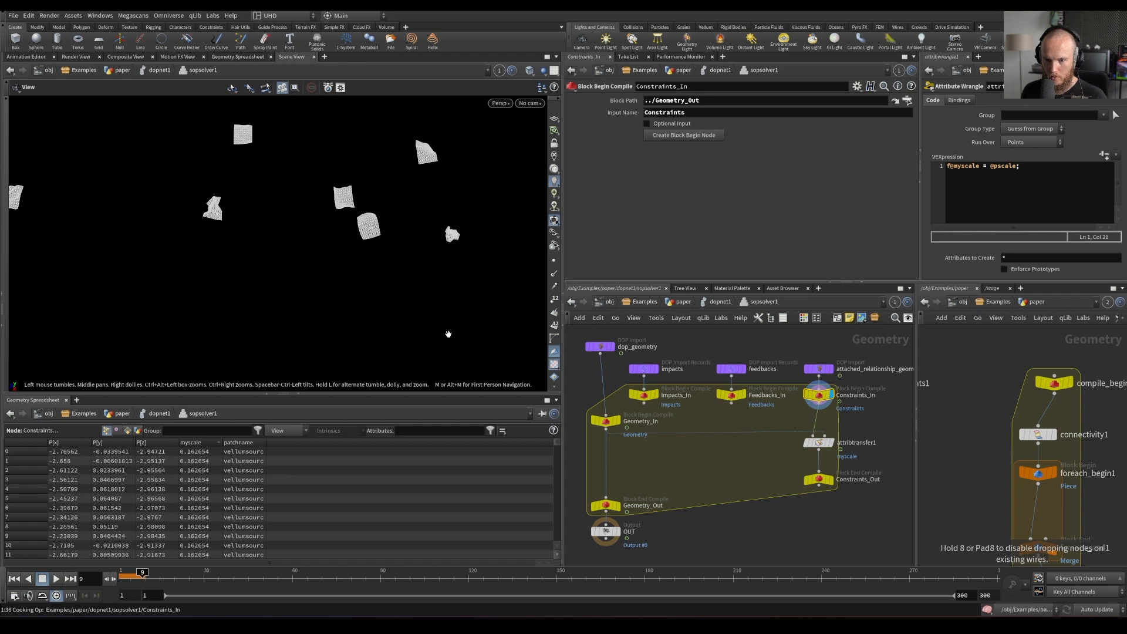
click(828, 443)
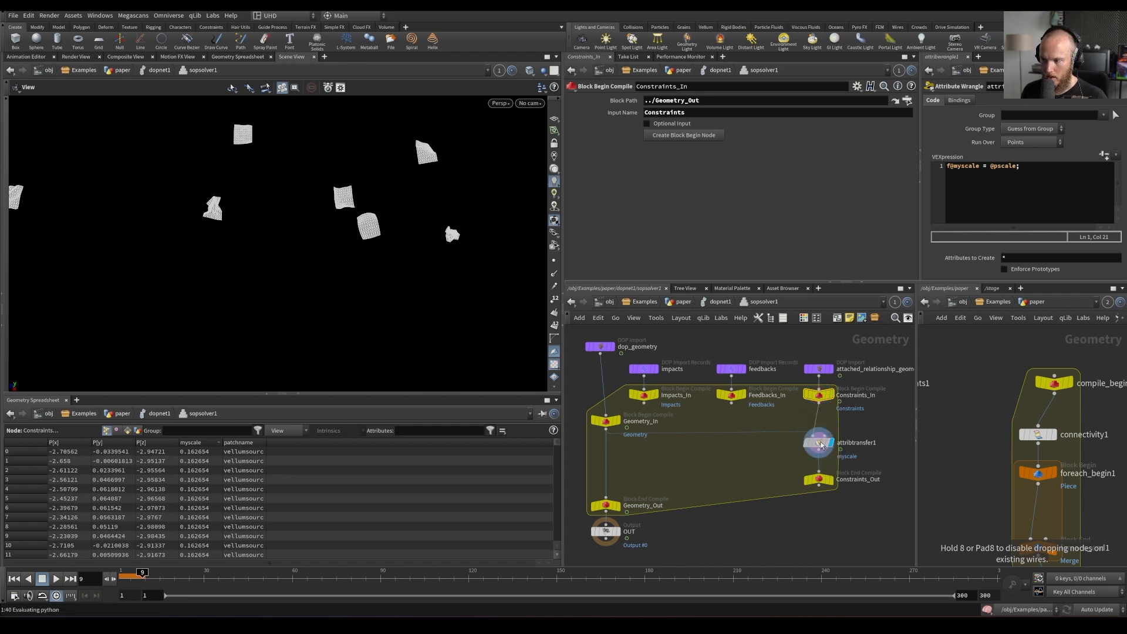
Move attribtransfer1 aside, play the simulation from the first frame to frame 15, and check the attributes on Constraints_Out
click(820, 444)
drag(820, 449, 771, 455)
key(ctrl+Up)
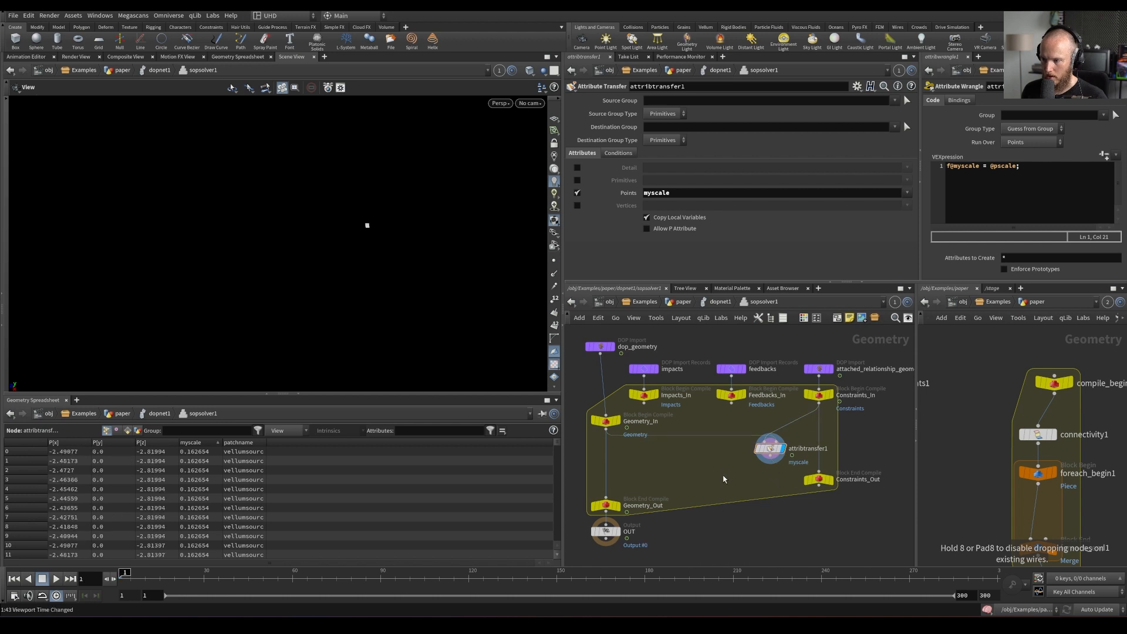
key(Up)
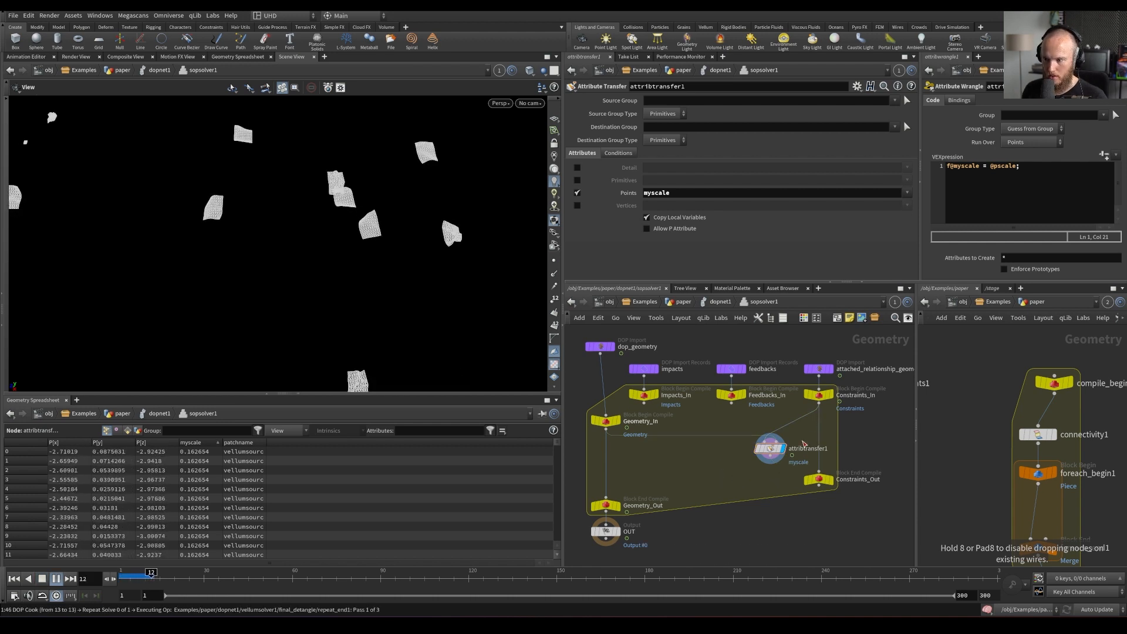
click(822, 480)
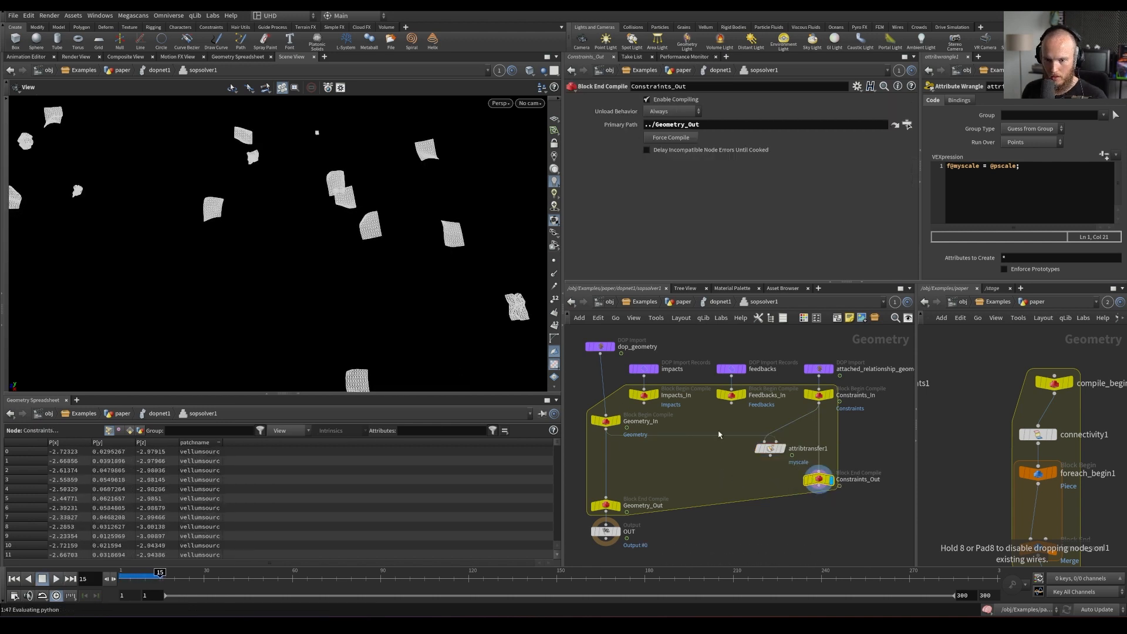
Wire attribtransfer1 into Constraints_Out and line the node up beneath Constraints_In
click(770, 456)
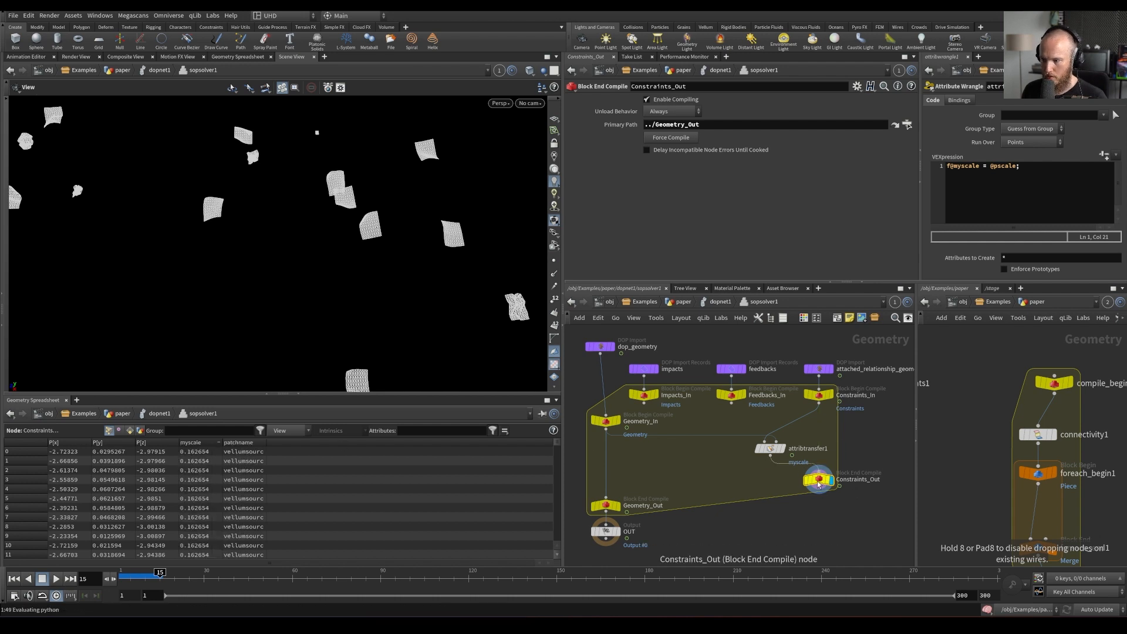
click(819, 478)
drag(766, 459, 814, 459)
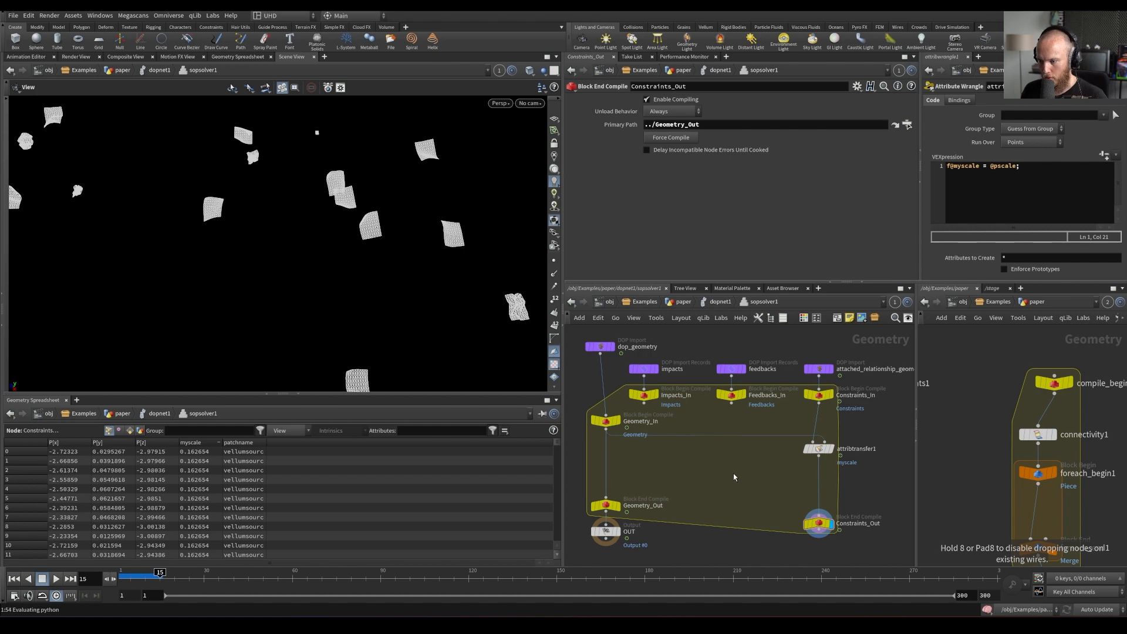
Insert an Attribute Promote between attribtransfer1 and Constraints_Out, promoting myscale from Point to Primitive, and save the scene
key(Tab)
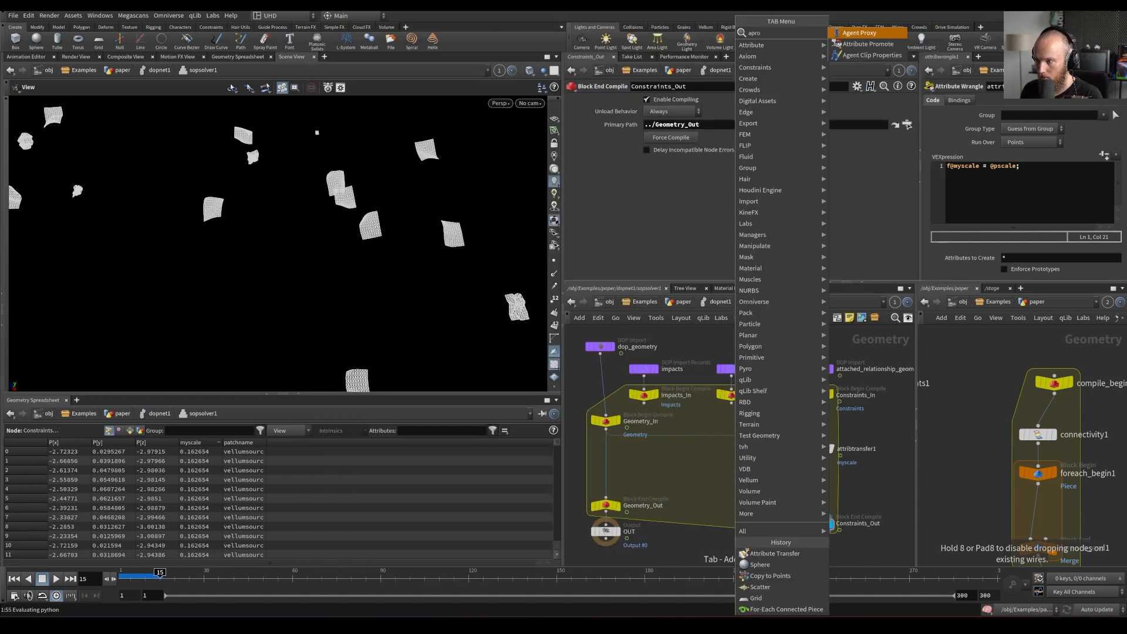
click(815, 480)
click(814, 481)
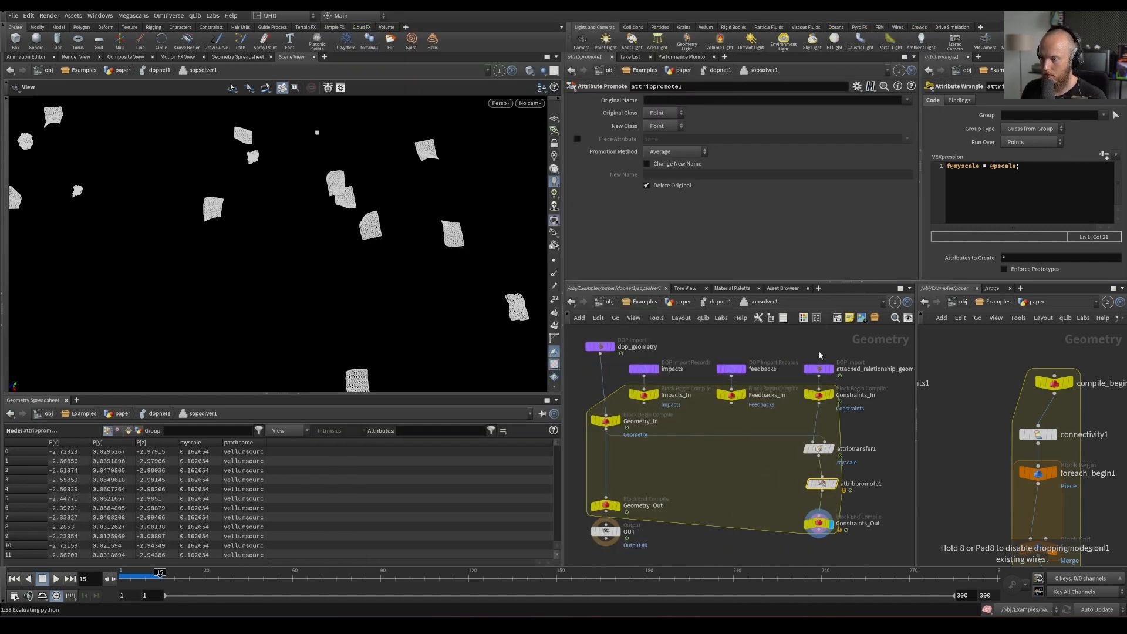
click(657, 127)
click(660, 135)
click(907, 100)
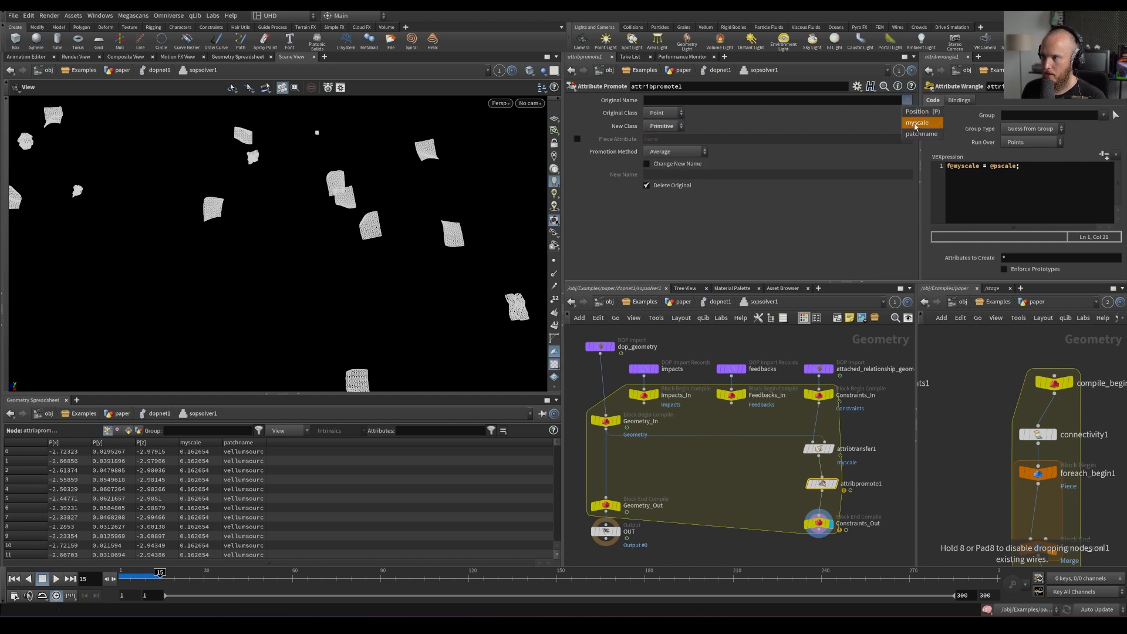
click(916, 123)
key(ctrl+s)
Examine the primitive attributes of attribpromote1 in the spreadsheet, limiting the view to the myscale column
click(819, 523)
middle_drag(763, 457, 705, 387)
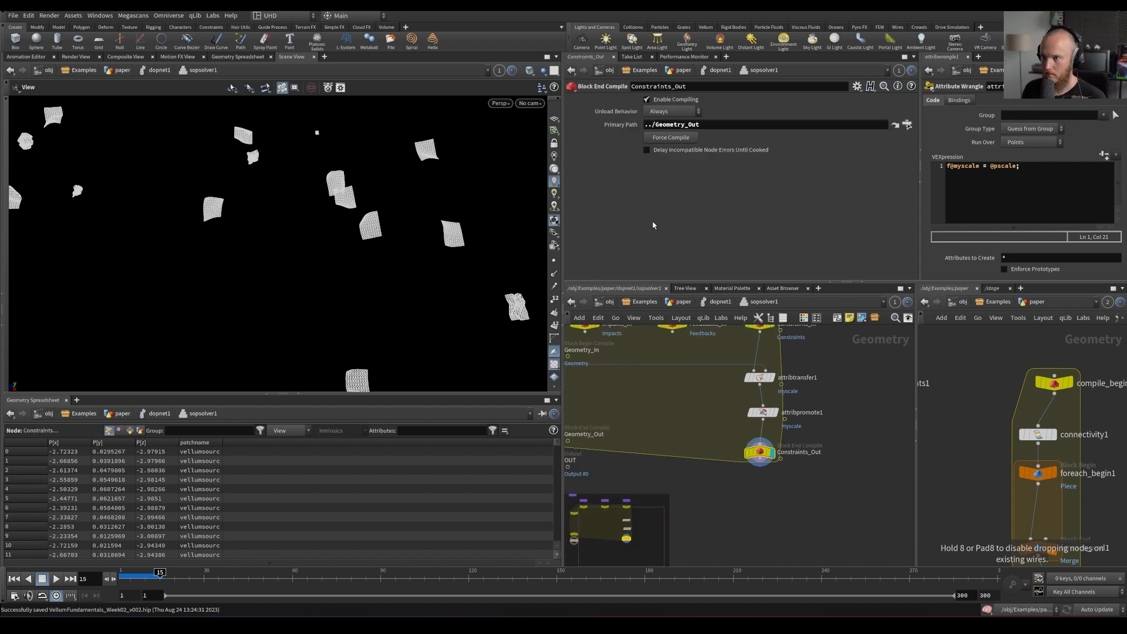
middle_drag(662, 426, 659, 441)
drag(752, 463, 766, 483)
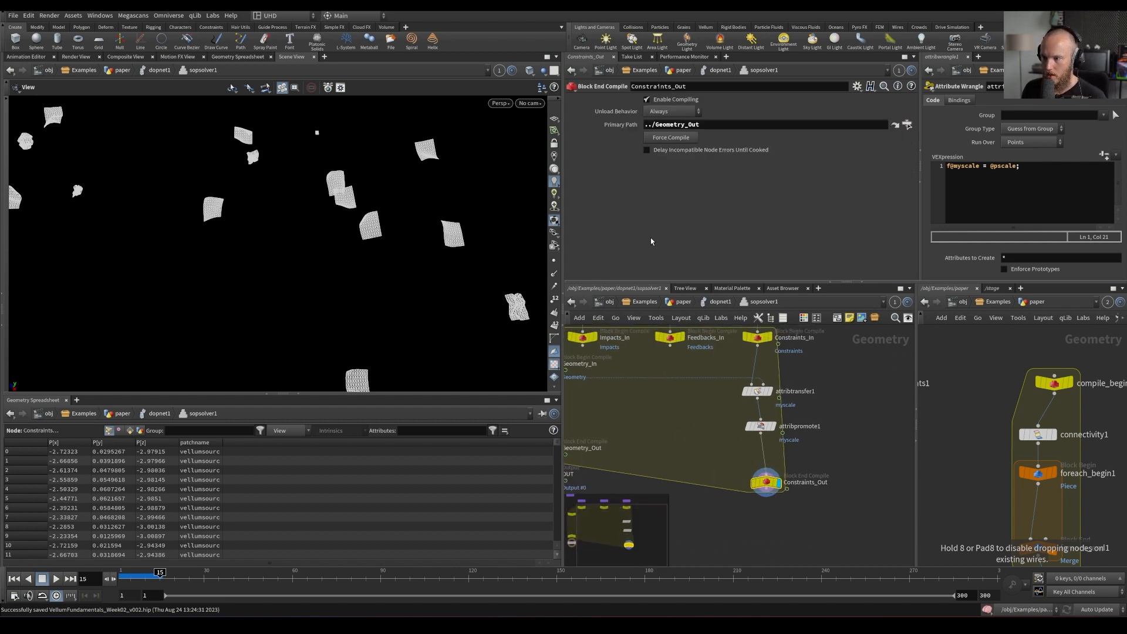
click(760, 426)
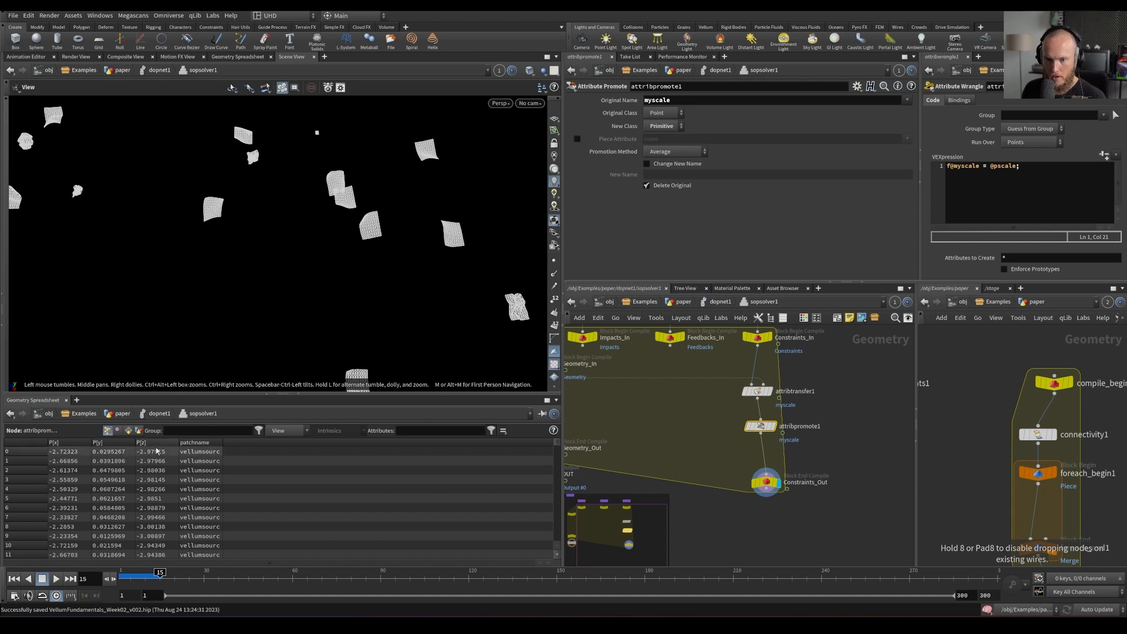
click(129, 431)
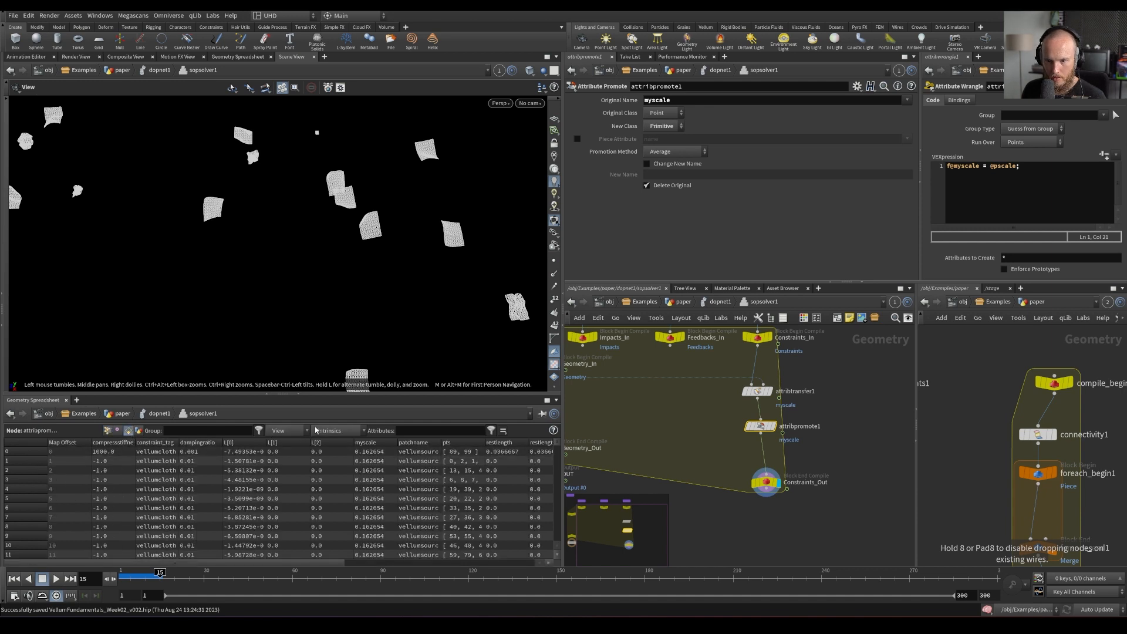
click(284, 431)
click(295, 245)
click(288, 430)
click(288, 330)
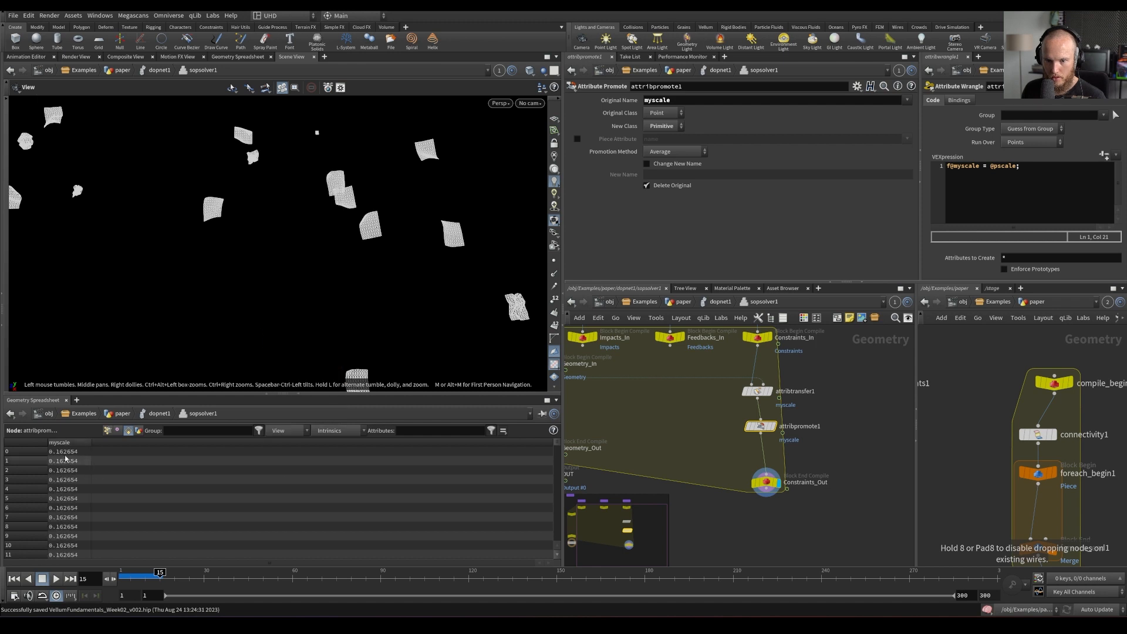
Insert an Attribute Wrangle between attribpromote1 and Constraints_Out, spacing the nodes into line
drag(761, 426, 754, 426)
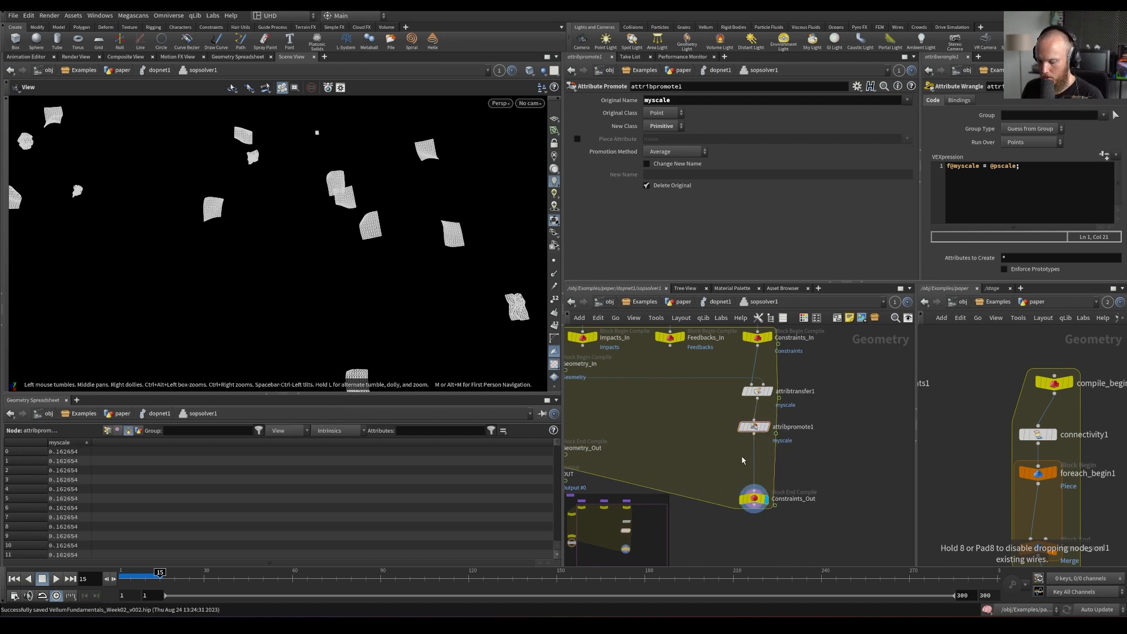
key(Tab)
text(awr)
key(Return)
click(754, 465)
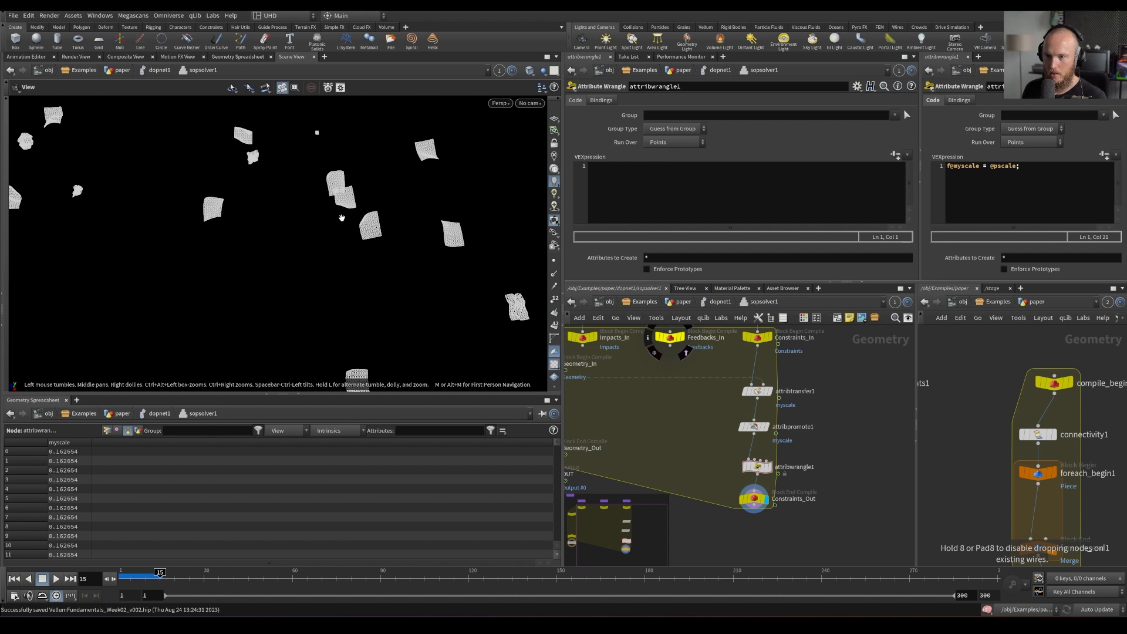
click(751, 467)
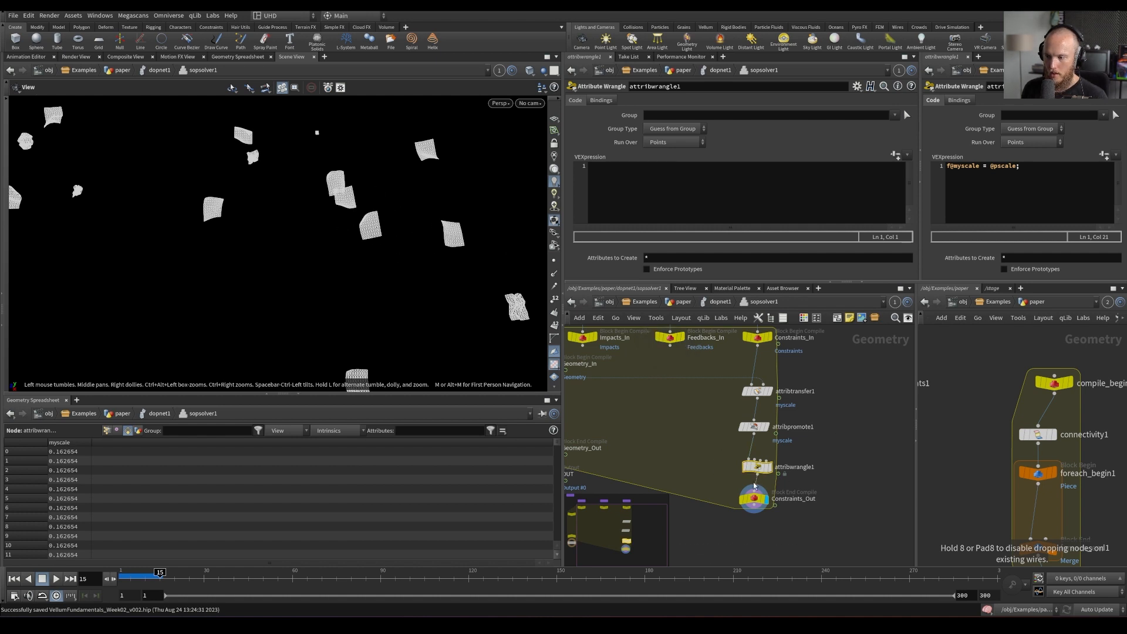
drag(753, 499, 764, 510)
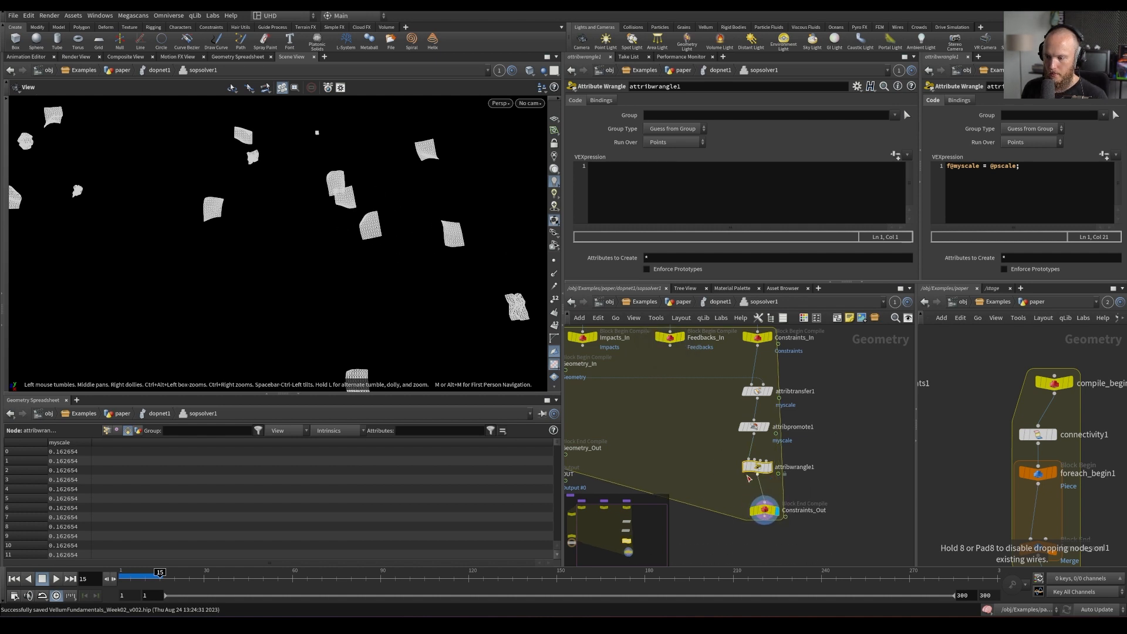
drag(719, 416, 772, 480)
click(731, 445)
click(757, 466)
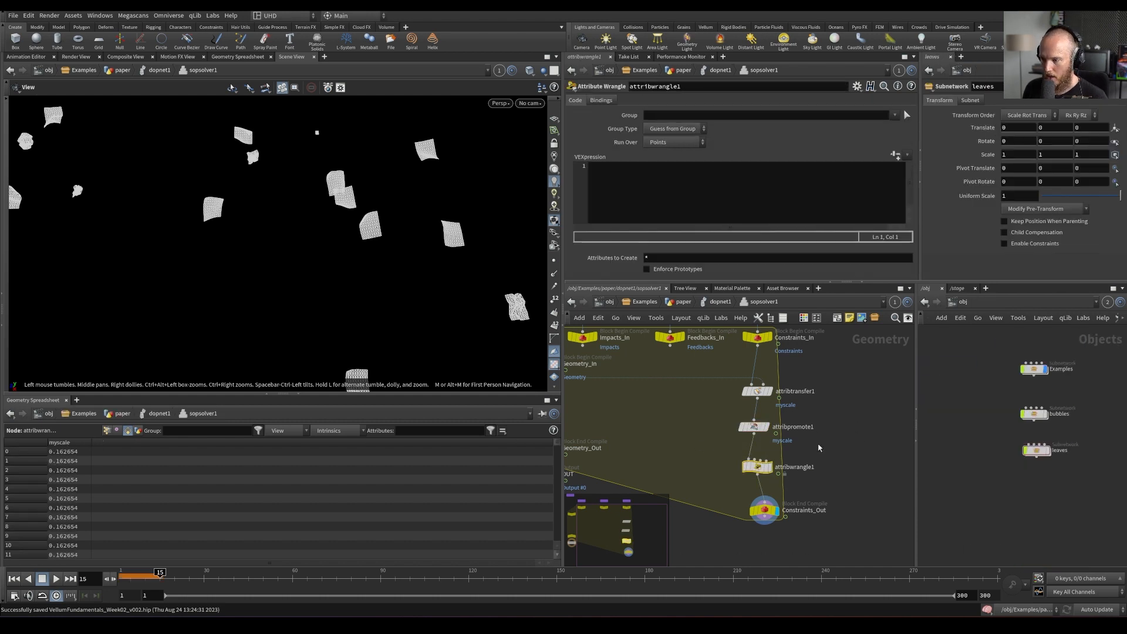
Write i@mycheese = 1; in the attribwrangle1 VEXpression and save the scene
click(656, 198)
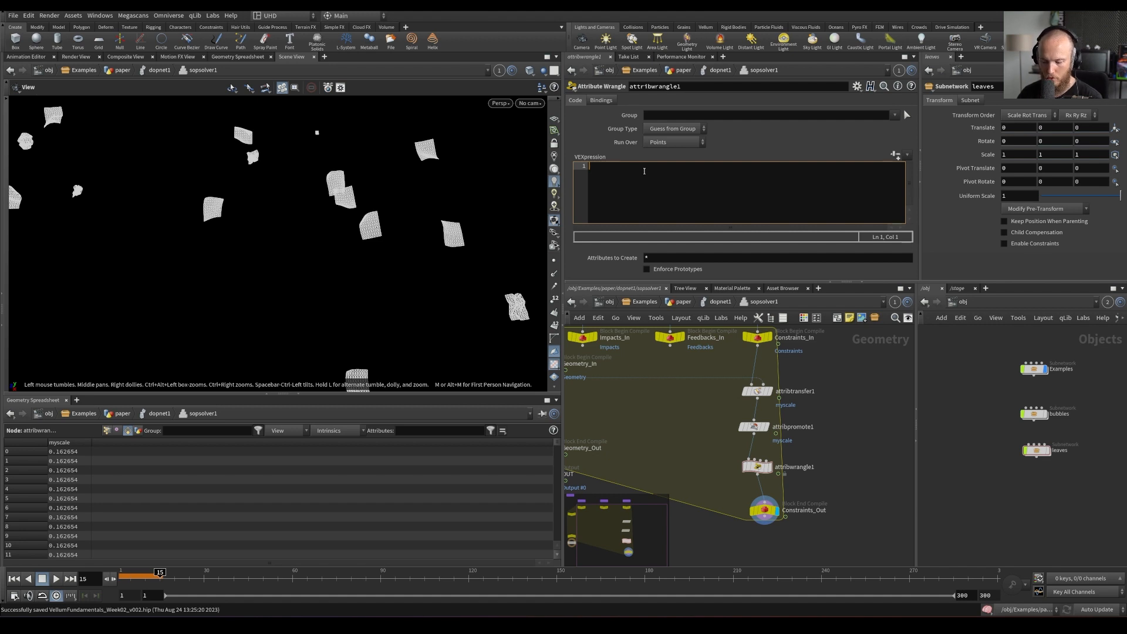
text(@)
key(Escape)
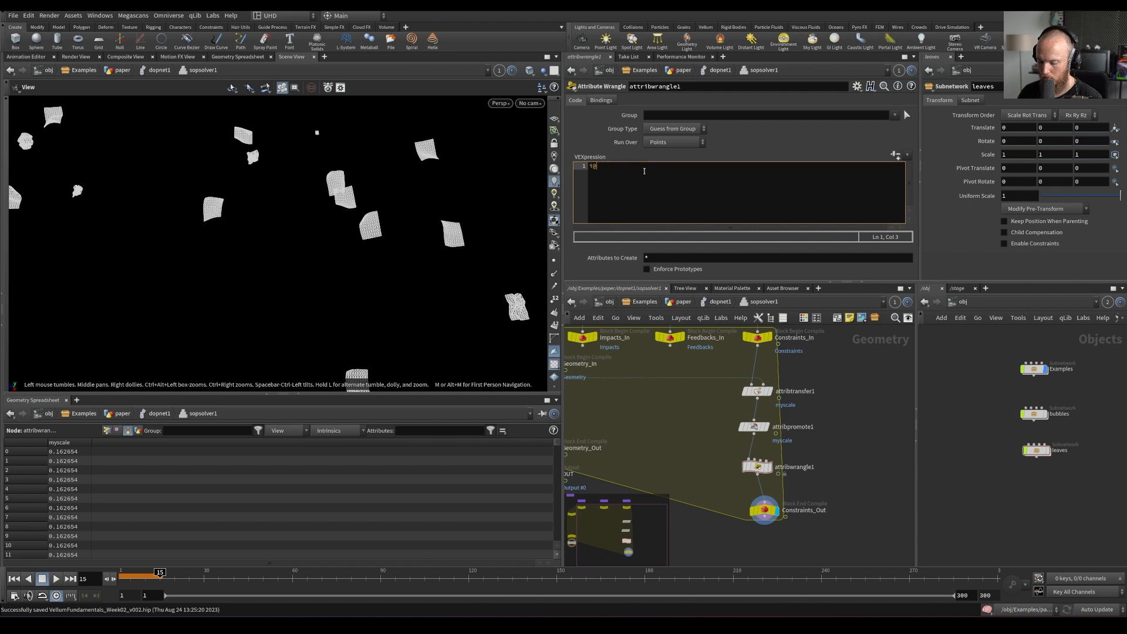
text(mycheese = 1;)
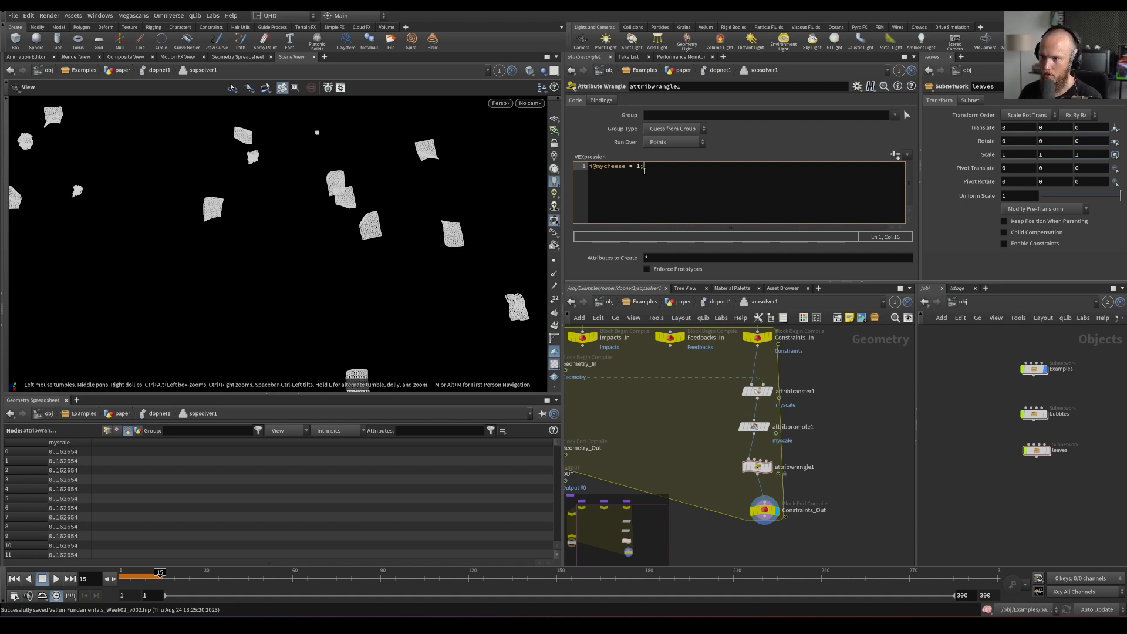
key(Left)
key(ctrl+s)
key(Return)
key(Return)
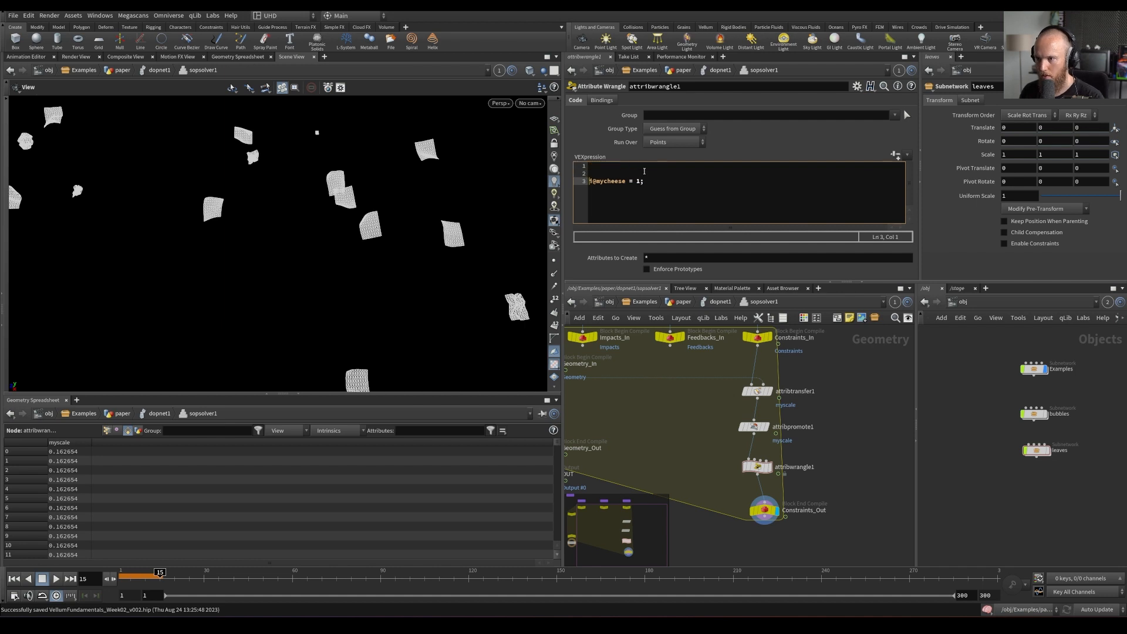
key(Up)
key(Up)
key(Delete)
key(Delete)
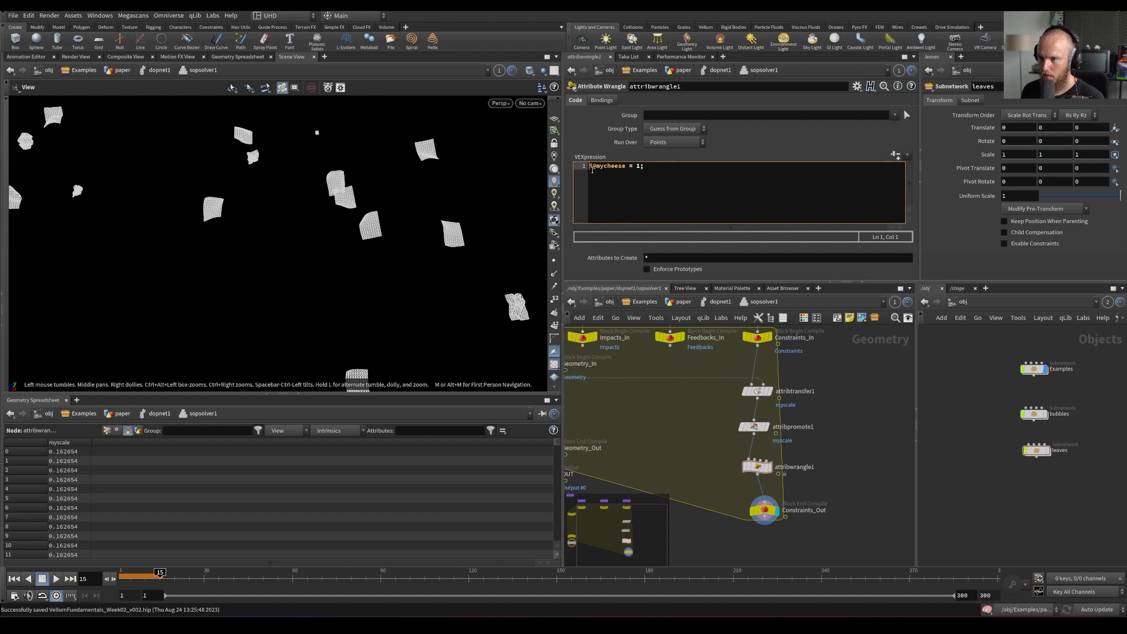
Above the i@mycheese assignment, leave a blank line and write the condition if (i@mycheese == 1)
key(Return)
key(Return)
key(Up)
key(Up)
text(i)
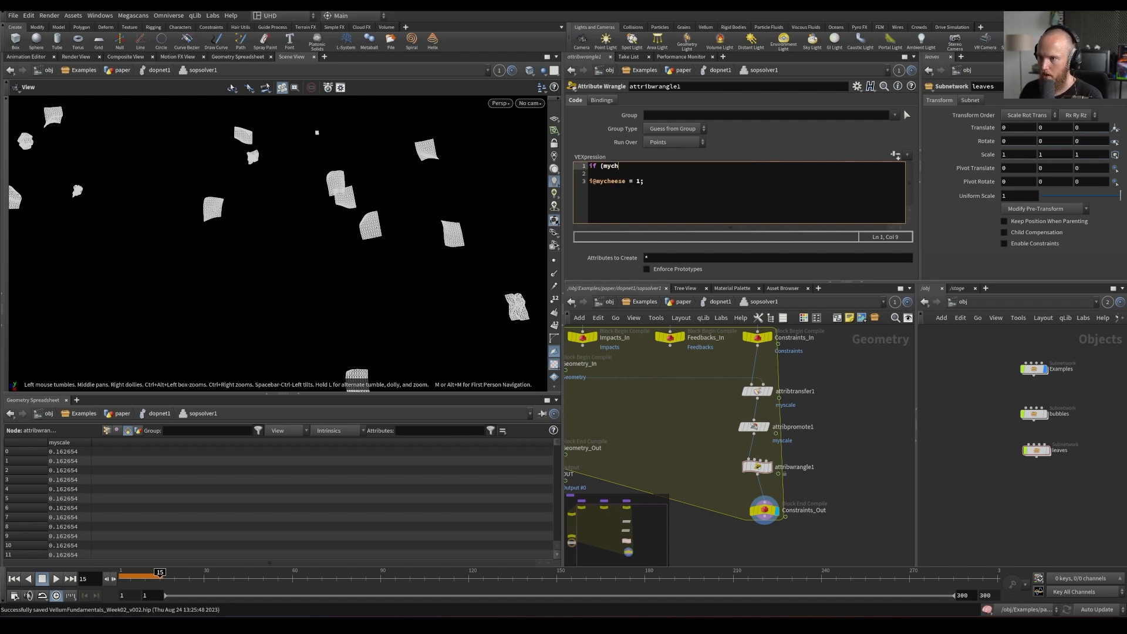
key(BackSpace)
key(BackSpace)
key(BackSpace)
key(BackSpace)
key(BackSpace)
key(BackSpace)
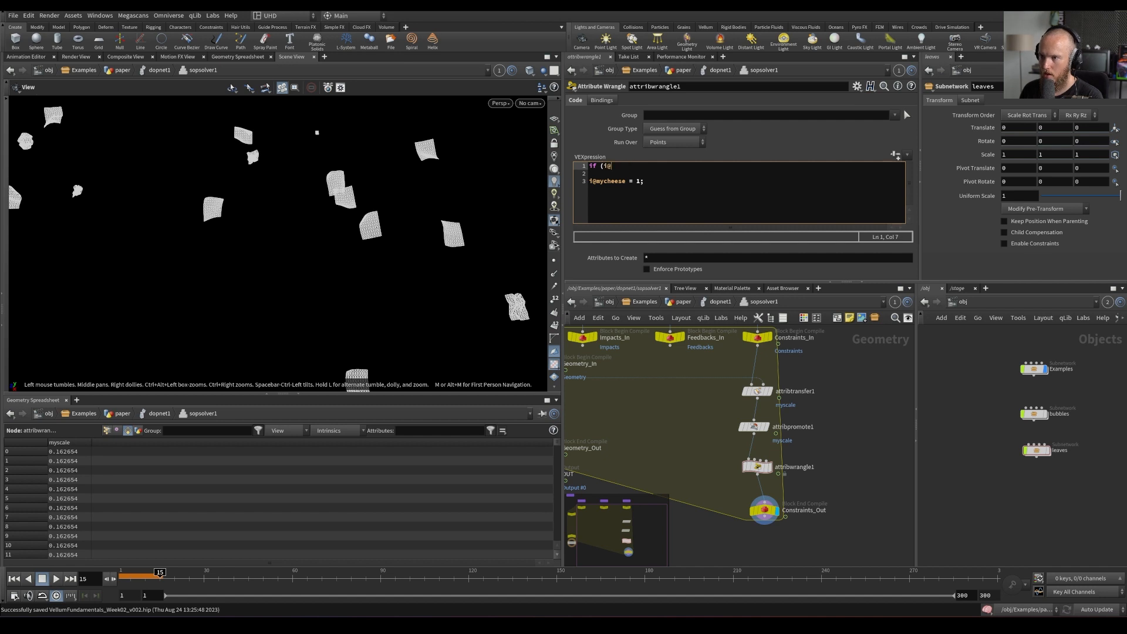
text(e == 1))
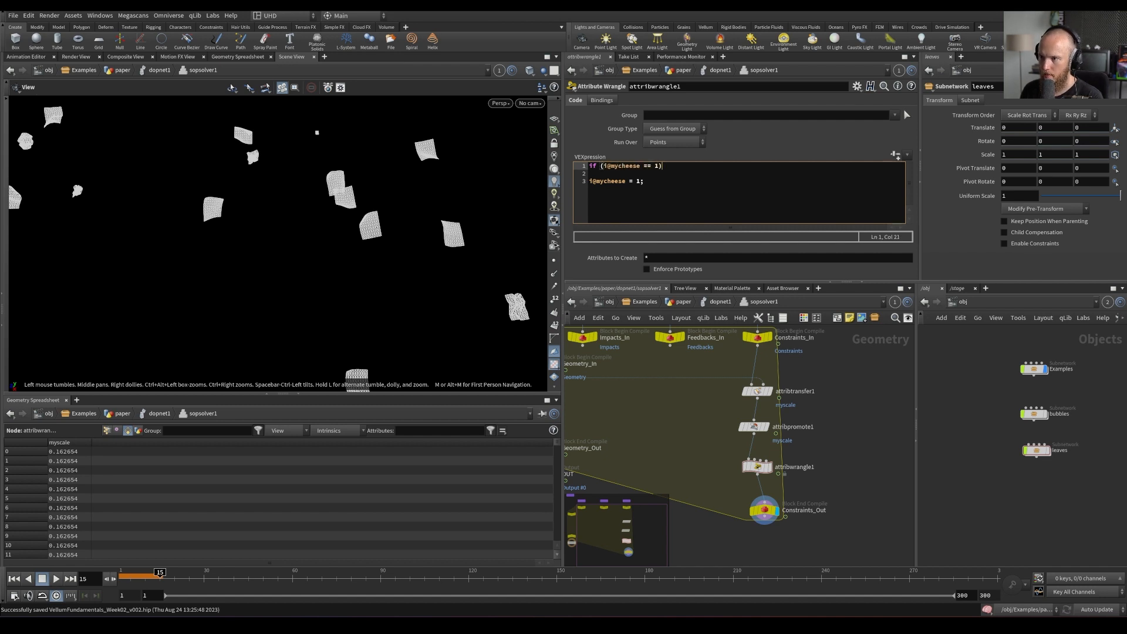
Change the condition to if (i@mycheese != 1), add an empty braced block after it, and save the scene
key(BackSpace)
key(BackSpace)
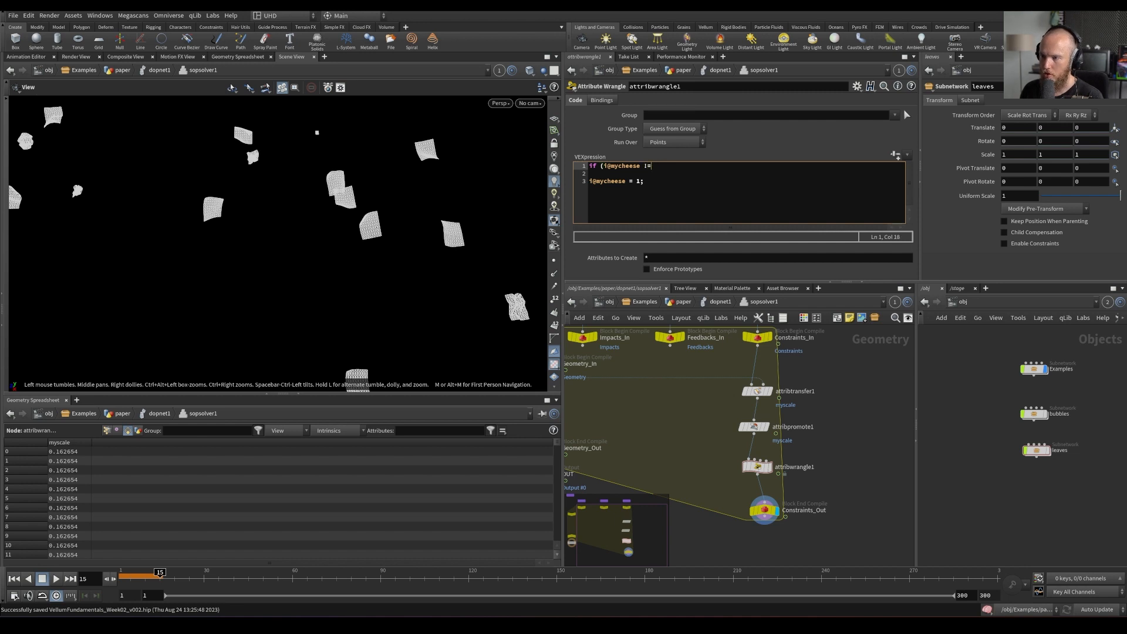
text(1) {)
key(Return)
key(Return)
text(})
key(Left)
key(ctrl+s)
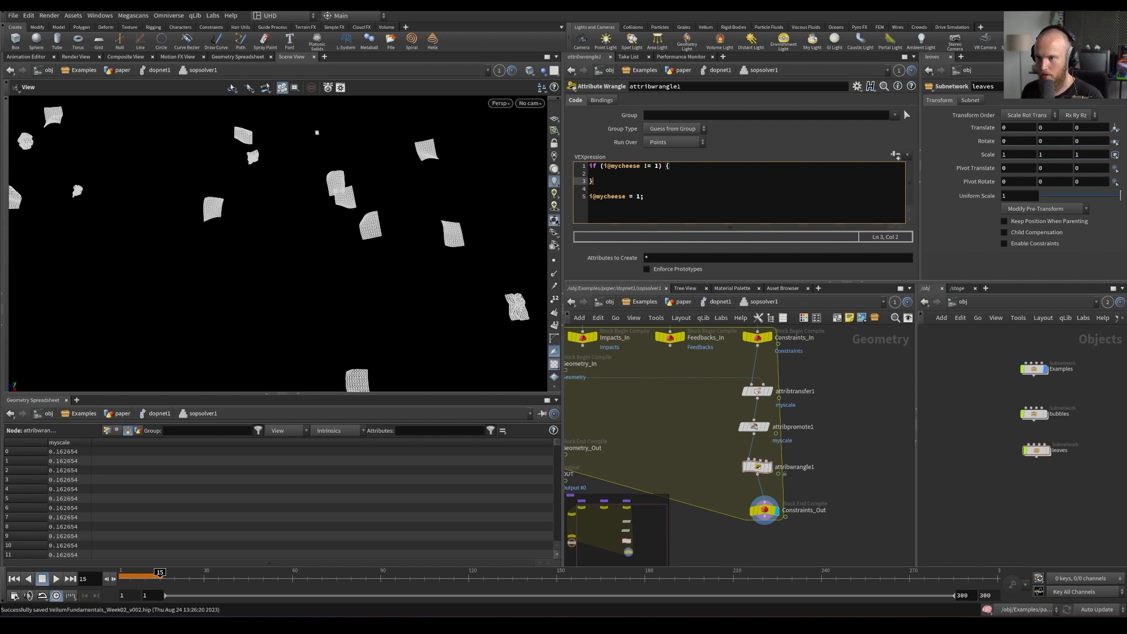
key(Up)
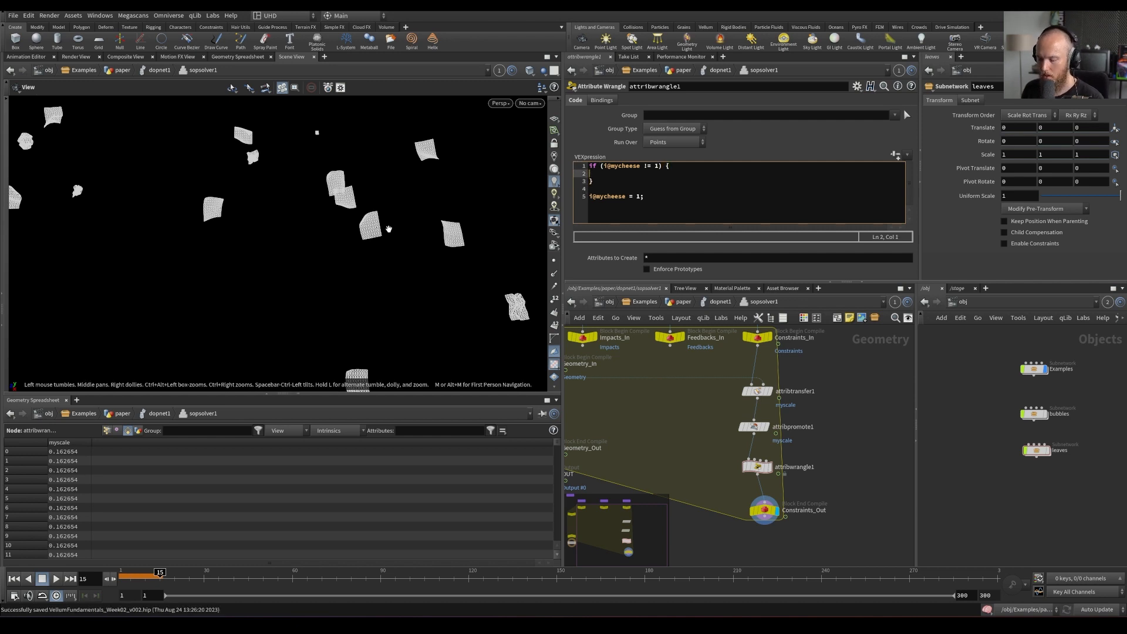
text(@re)
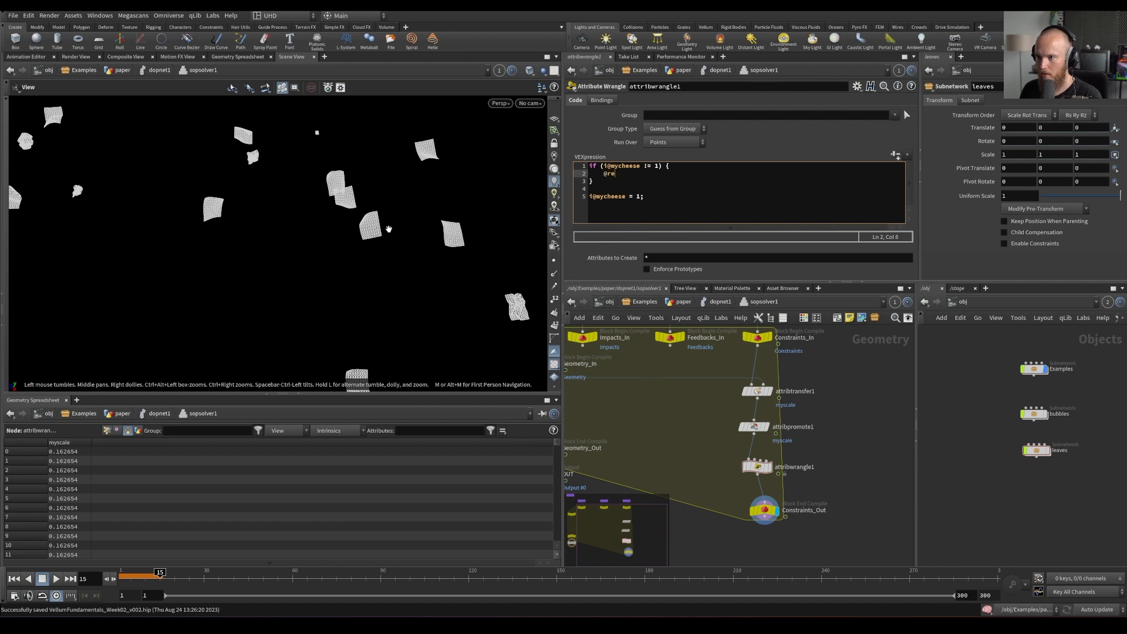
text(stleength)
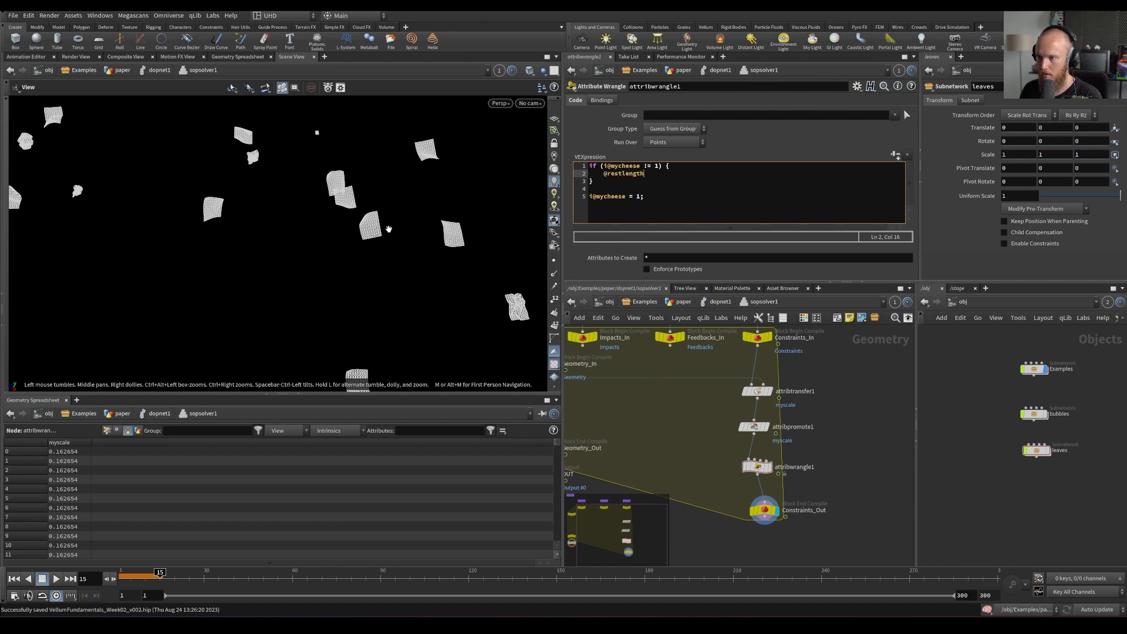
text( *)
key(BackSpace)
text(= )
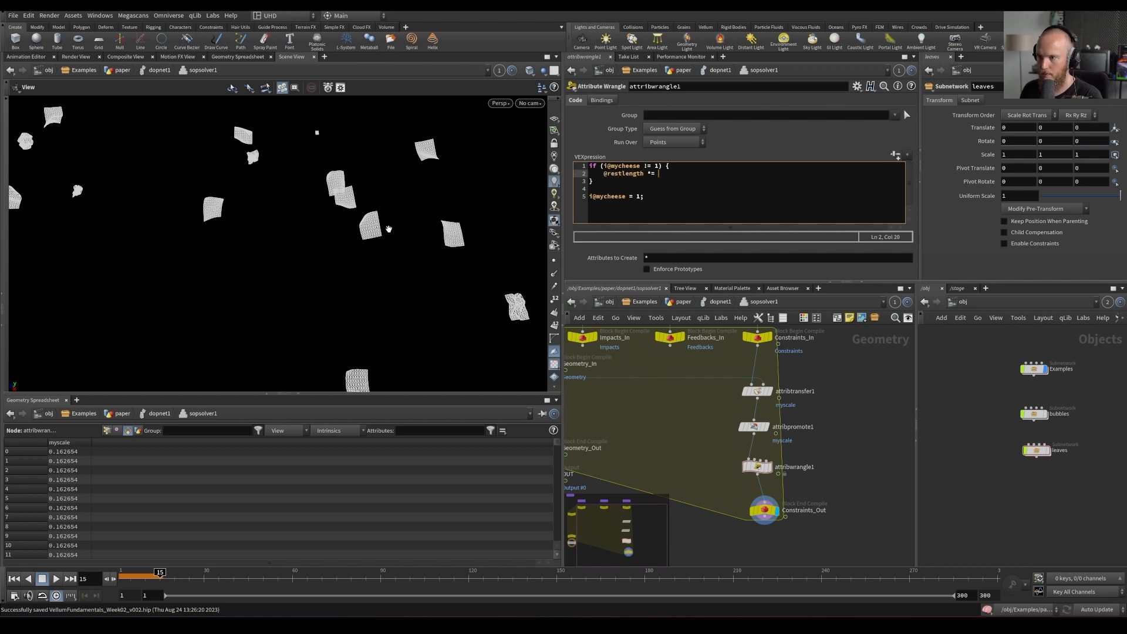
text(@myscale;)
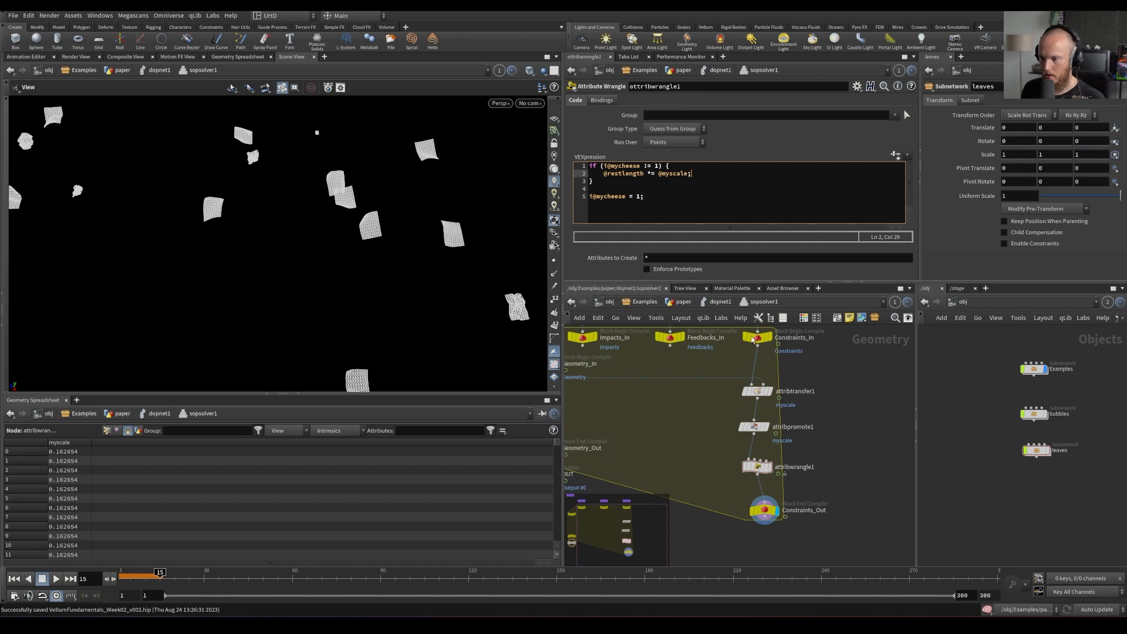
Set attribwrangle1 to run over Primitives
click(673, 143)
click(655, 135)
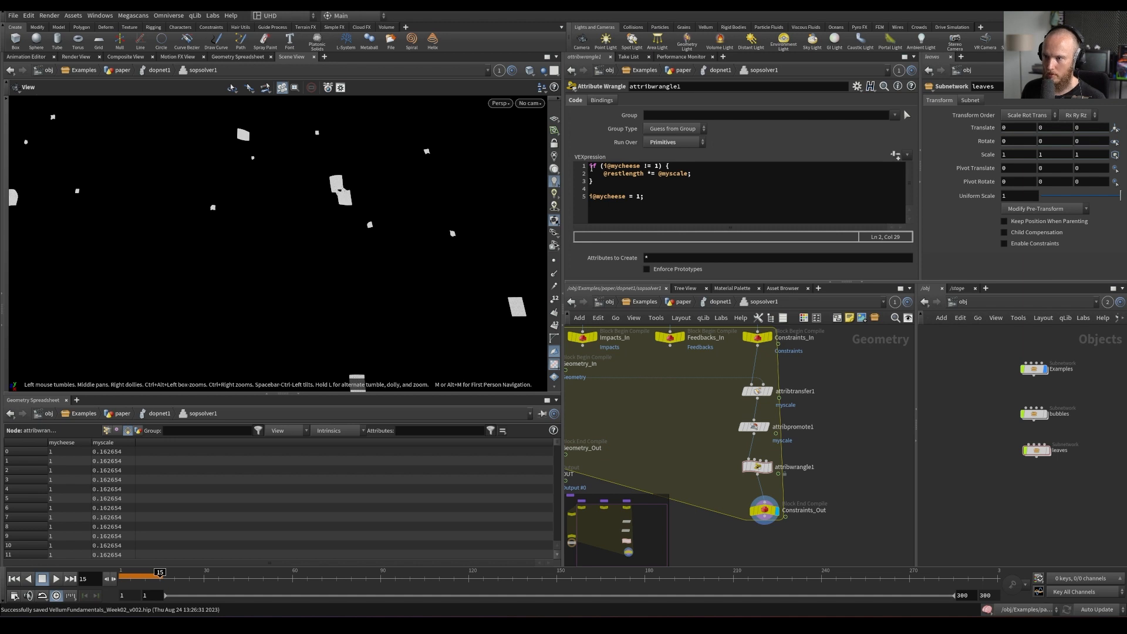
drag(601, 176, 638, 176)
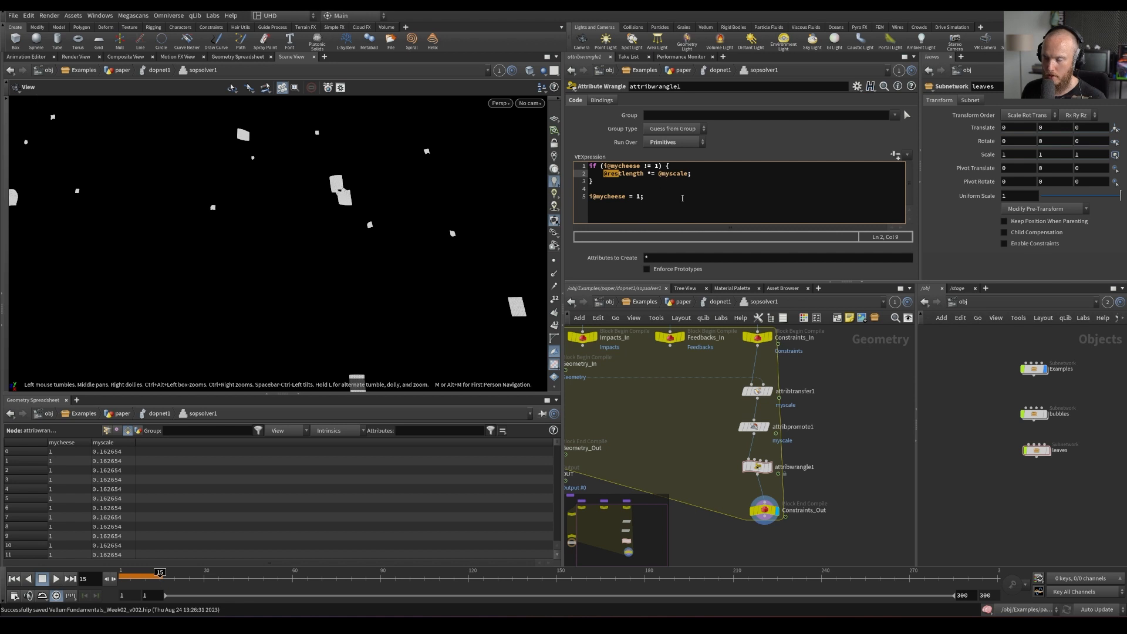
click(656, 196)
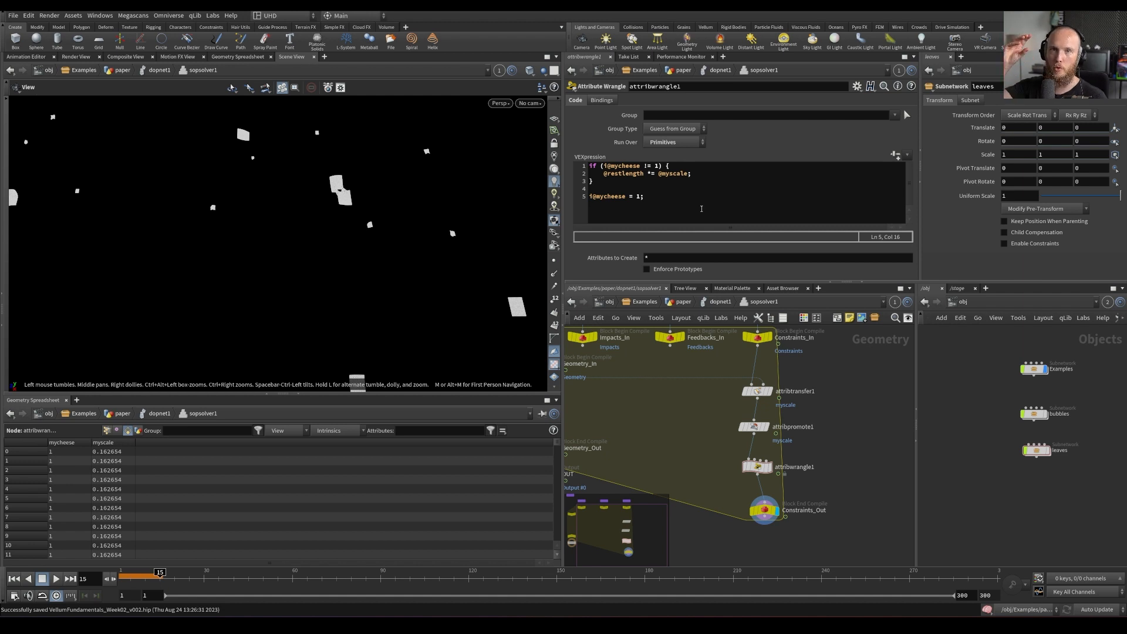
Go back up to dopnet1 and replay the simulation from the first frame, viewing the sheets from farther away
key(u)
key(ctrl+Up)
key(Up)
key(Up)
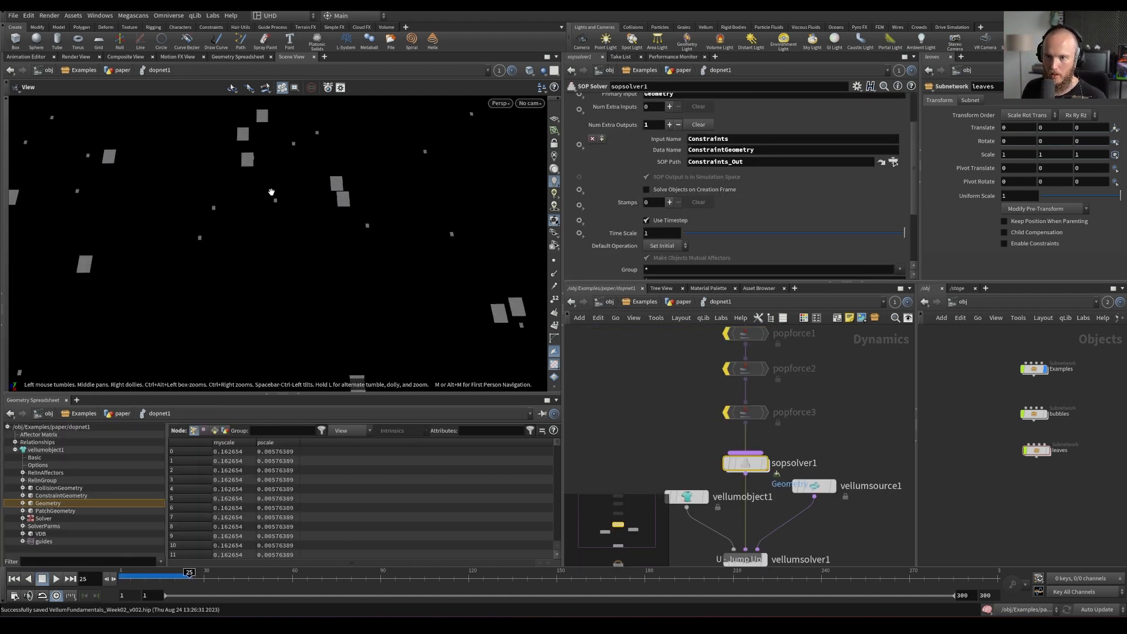
right_drag(274, 196, 226, 269)
drag(227, 270, 283, 249)
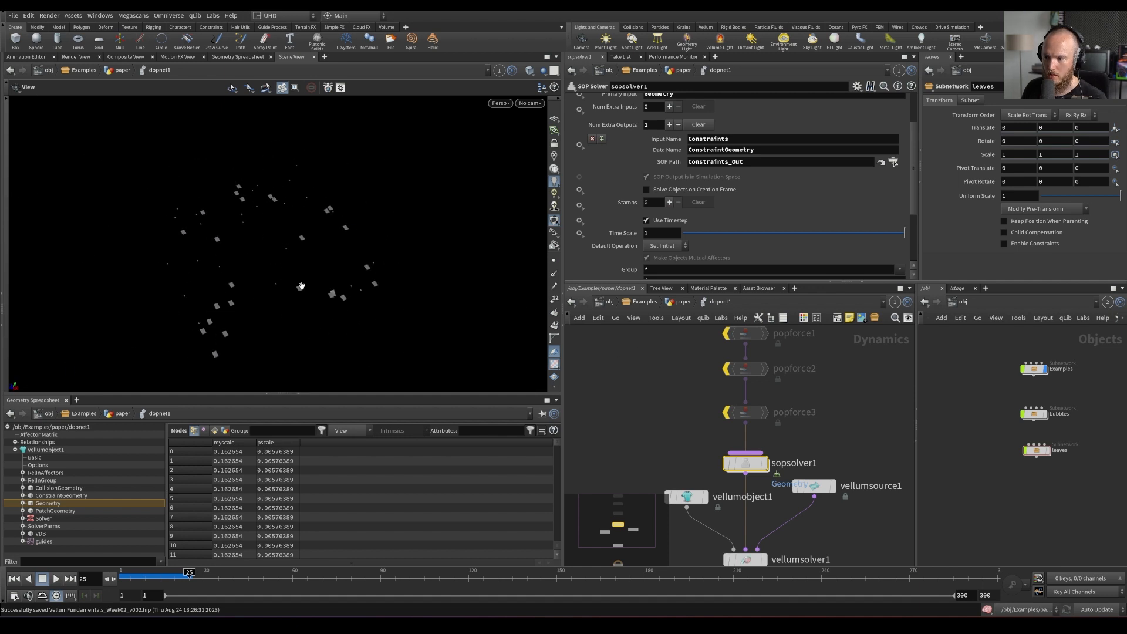
Turn off the bypass on popforce1, popforce2 and popforce3 together
click(669, 334)
middle_drag(669, 334, 692, 392)
drag(675, 360, 757, 477)
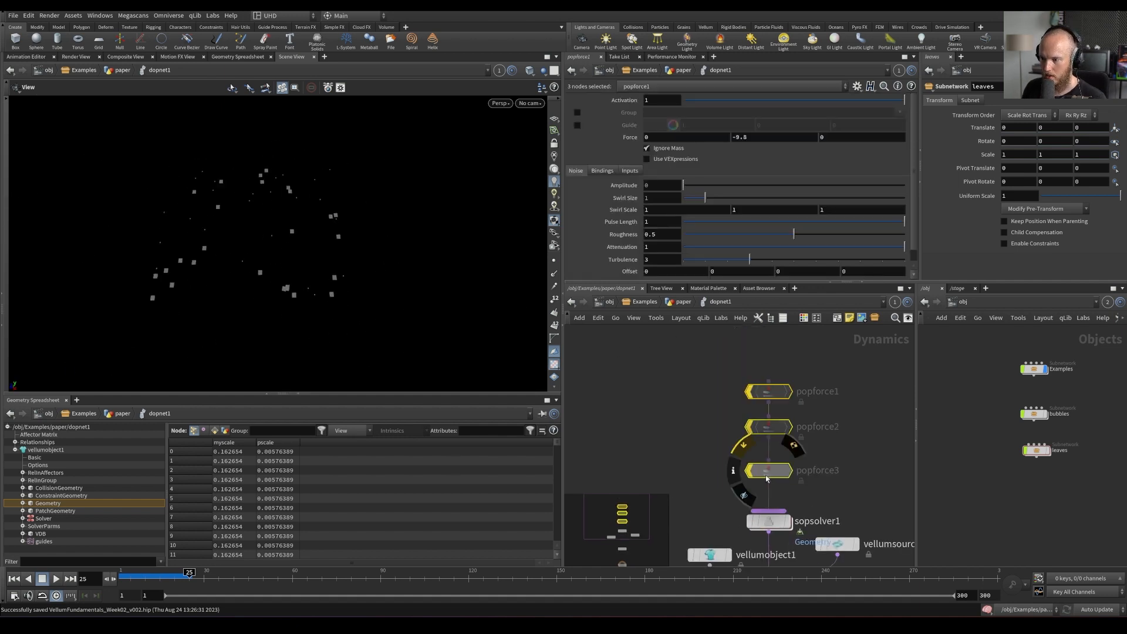
click(749, 470)
click(680, 387)
Replay the simulation from the first frame with the three POP forces active, then rewind it
key(Up)
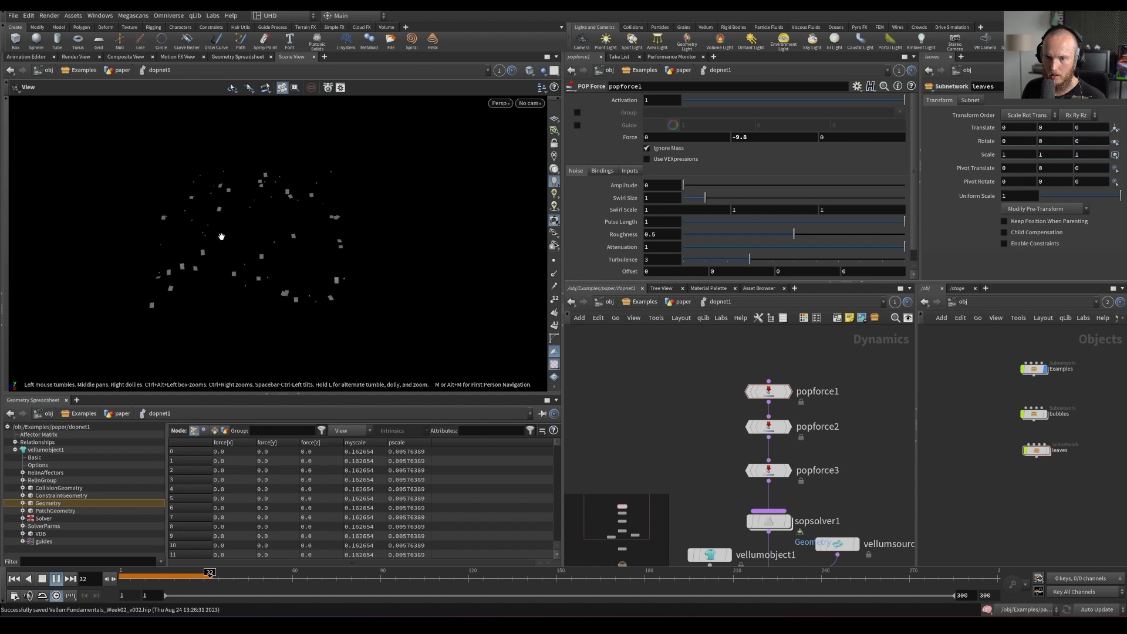
key(ctrl+Up)
right_drag(296, 172, 297, 196)
key(Up)
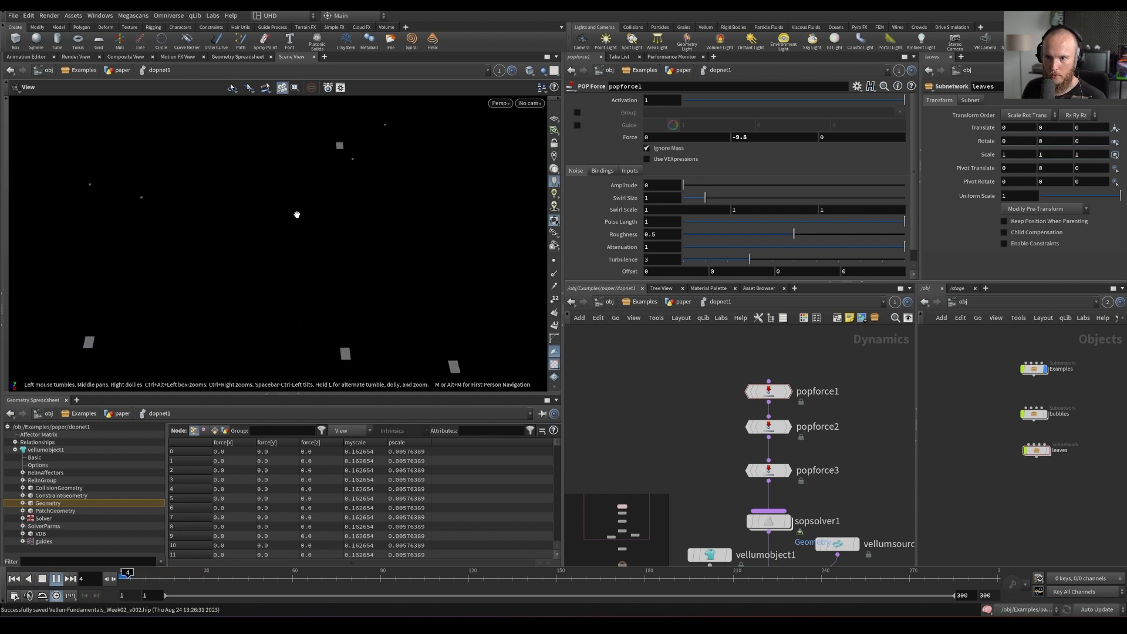
key(ctrl+Up)
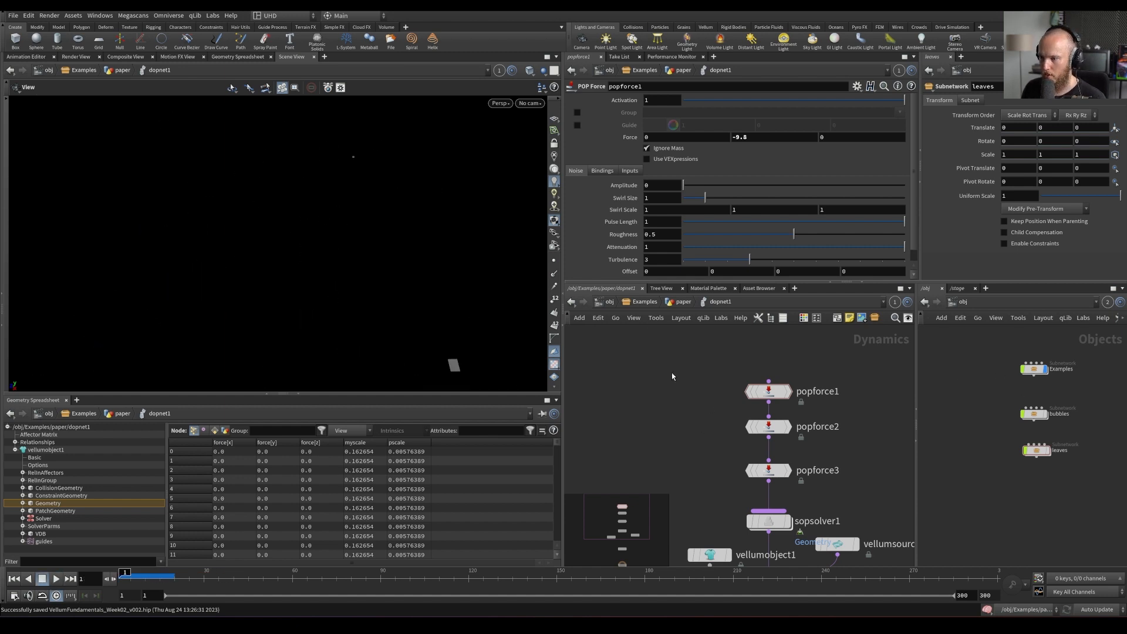
In the paper network, set the Min Value of the pscale Attribute Randomize node to 0.3
click(680, 301)
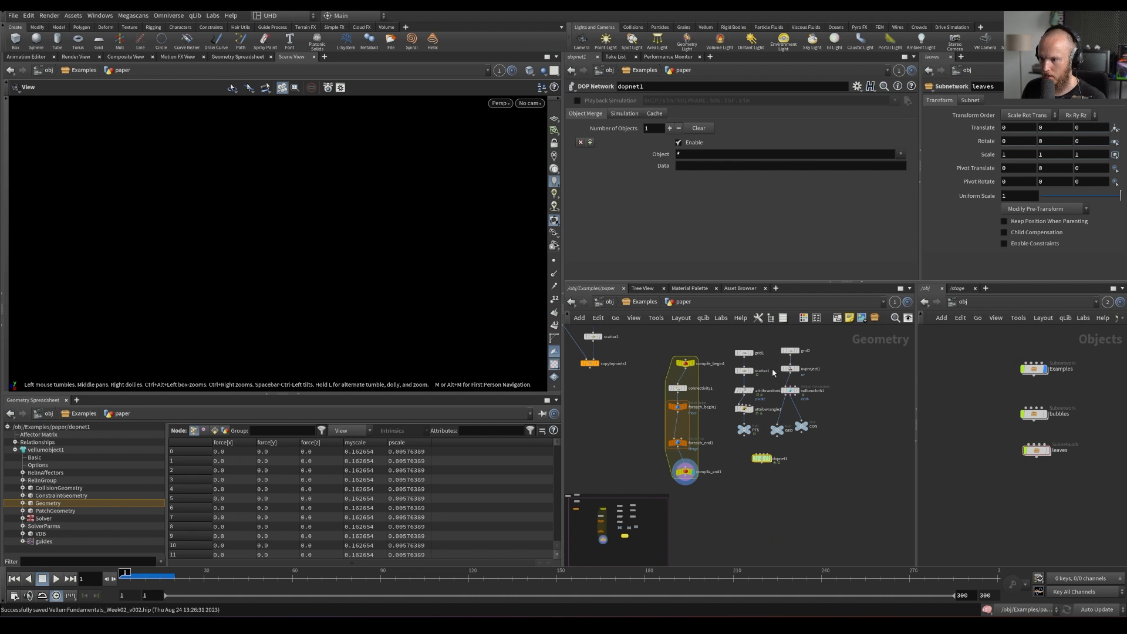
click(743, 390)
click(675, 217)
text(.)
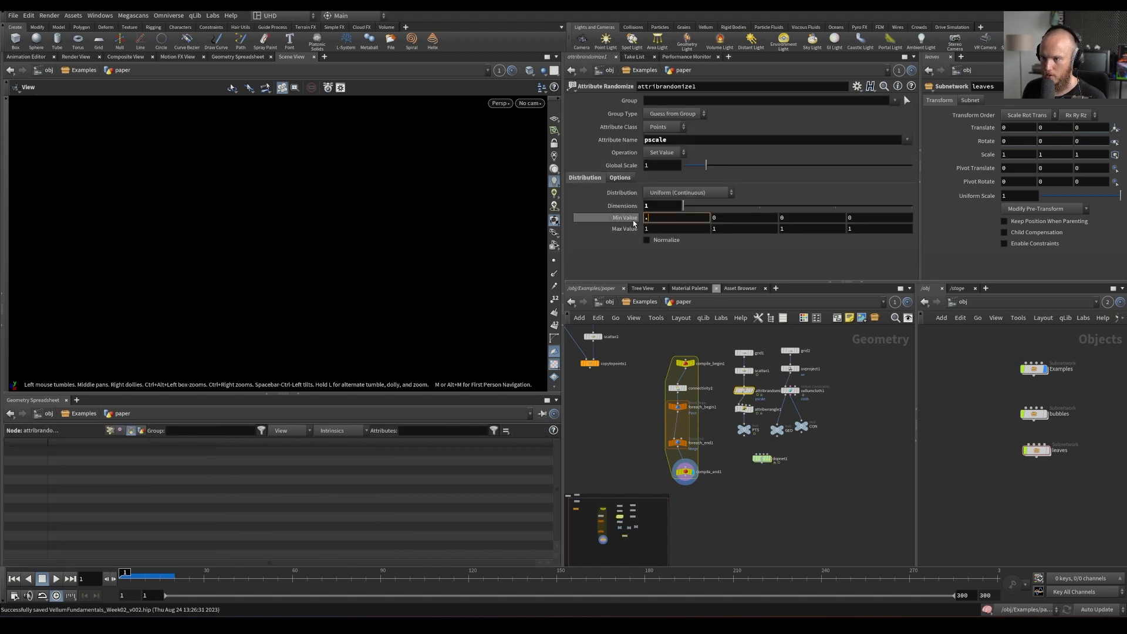
text(3)
key(Return)
Enter dopnet1, play back the resized paper simulation to about frame 105, and save the scene
double_click(763, 458)
key(Up)
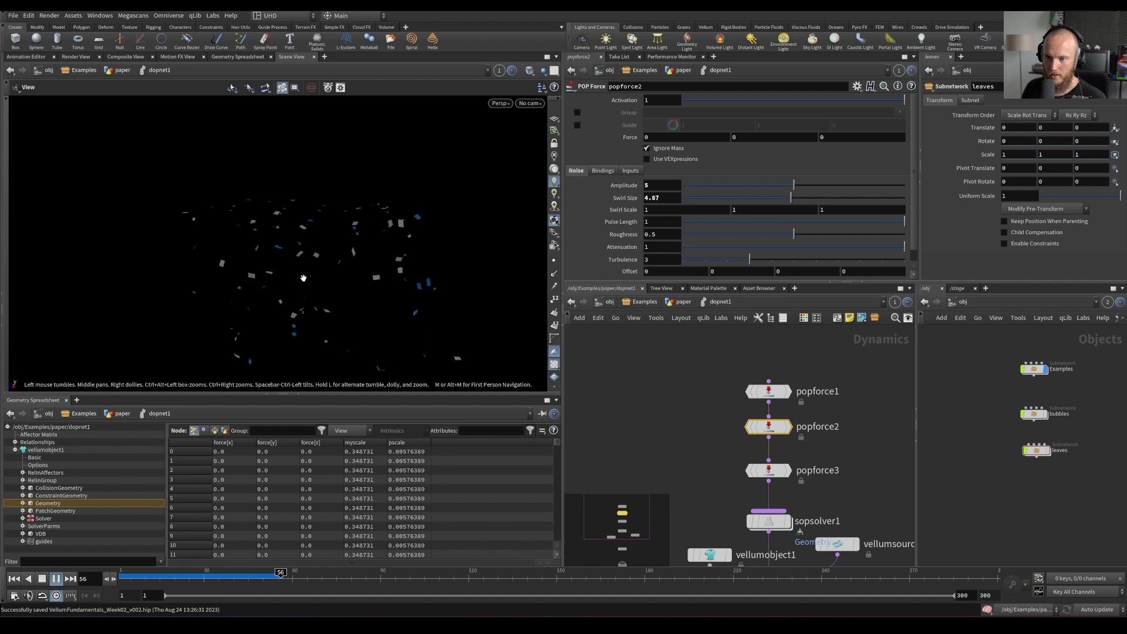
key(ctrl+s)
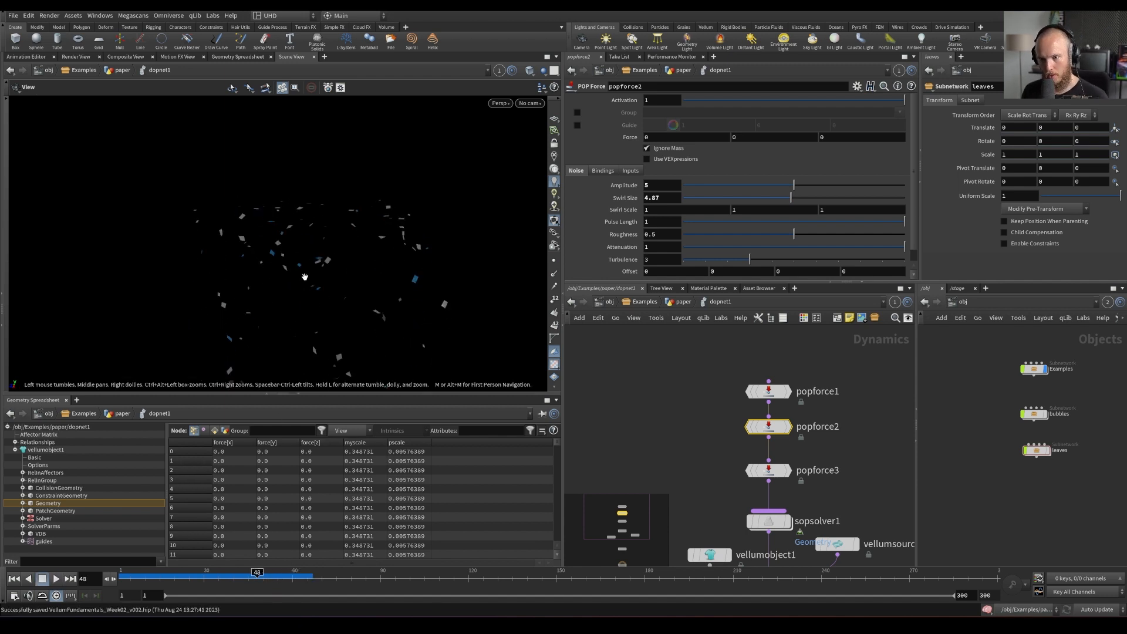
key(Up)
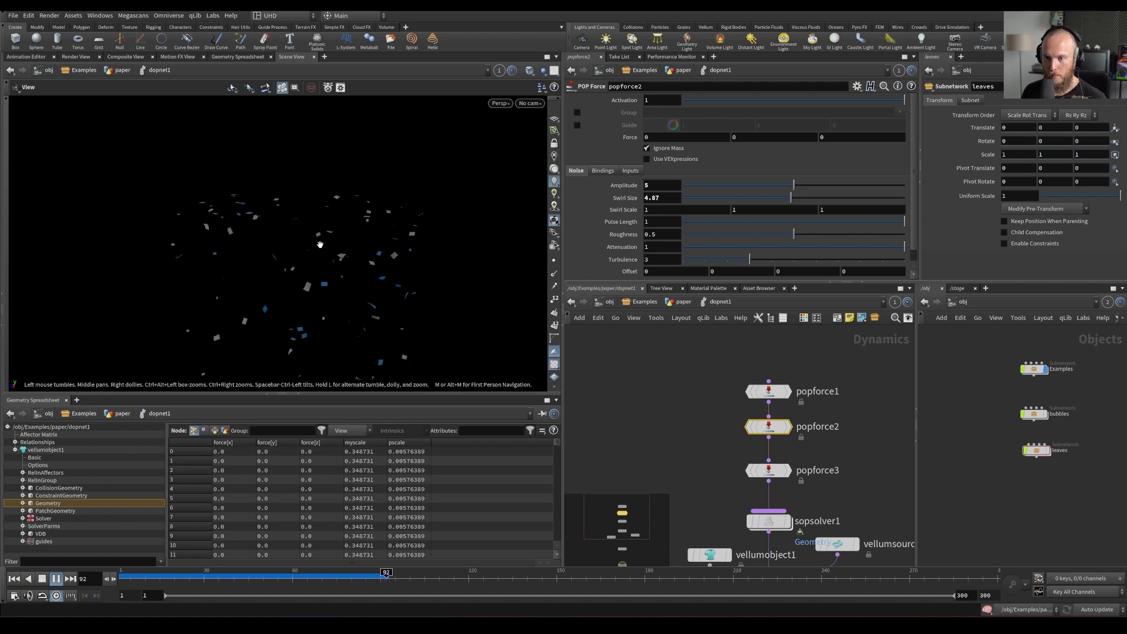
key(ctrl+Up)
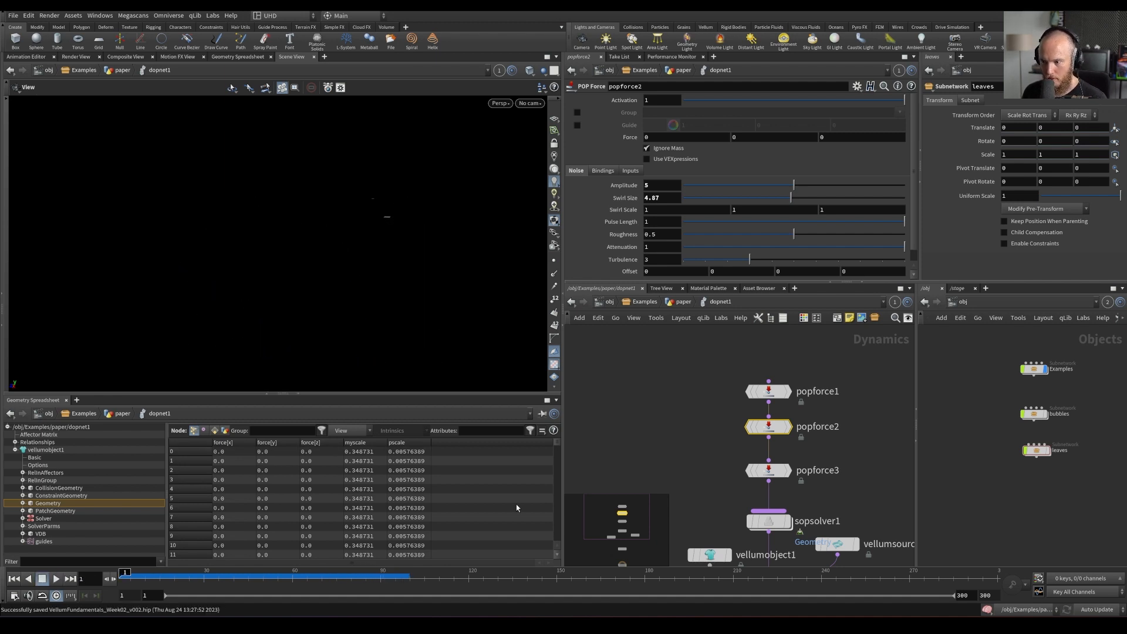
drag(366, 573, 332, 574)
key(Up)
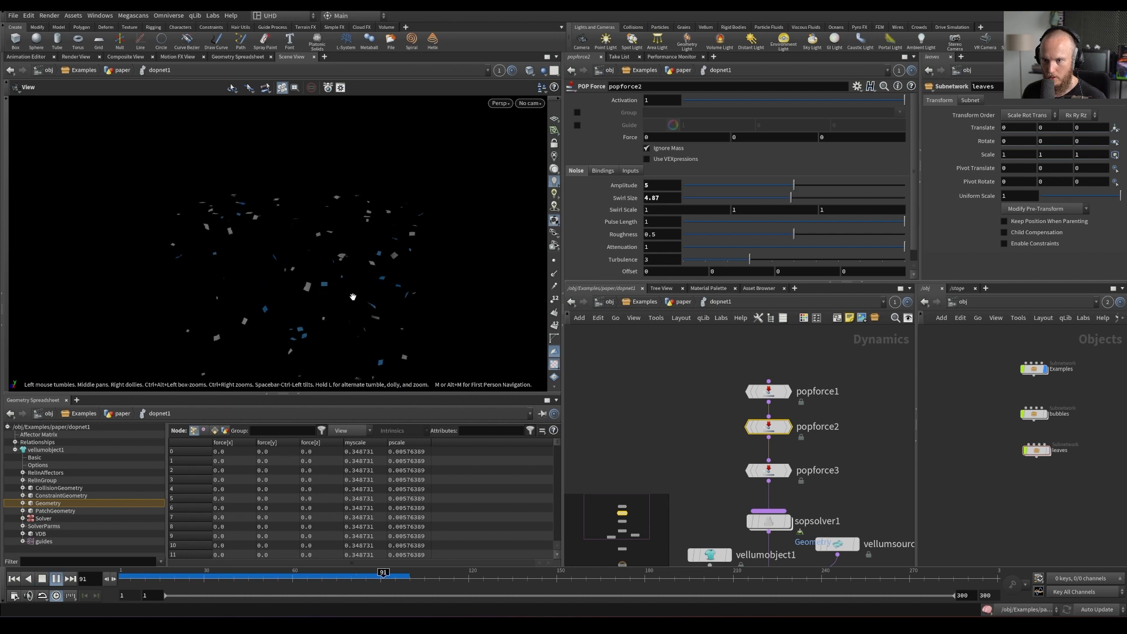
key(Up)
click(675, 379)
key(ctrl+s)
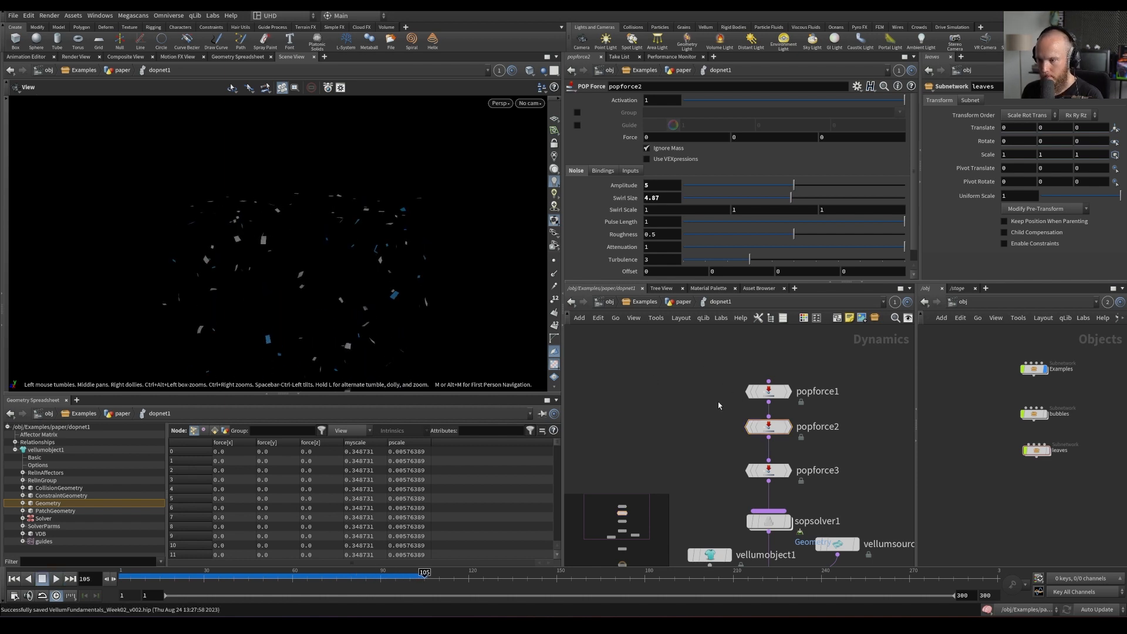
Leave the Examples paper network and open the leaves subnetwork at object level
key(u)
key(u)
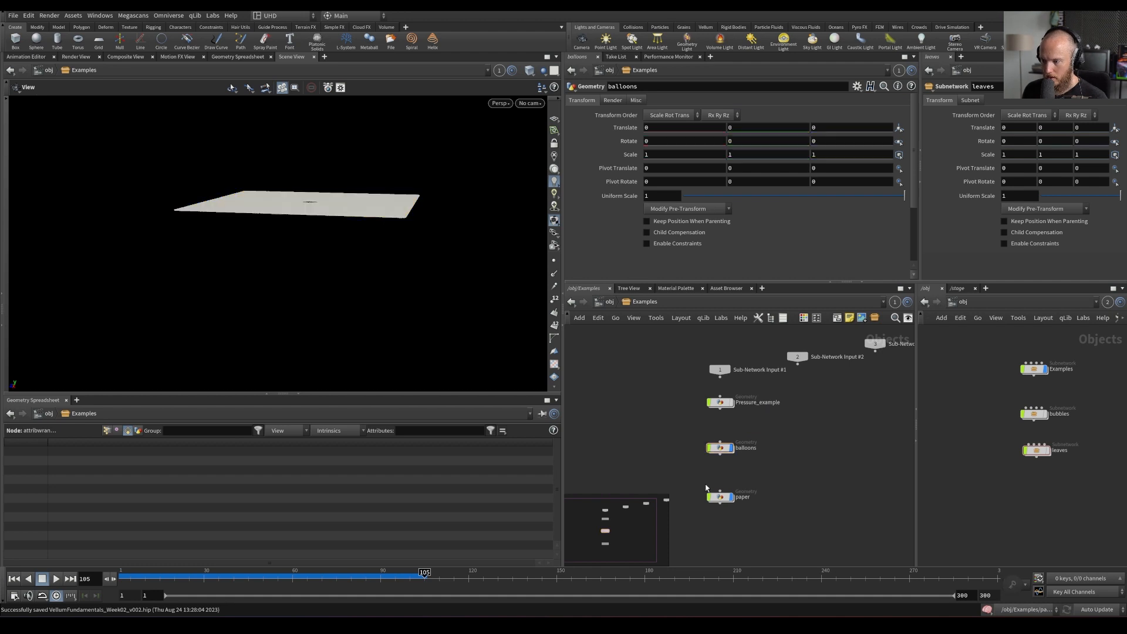
double_click(720, 497)
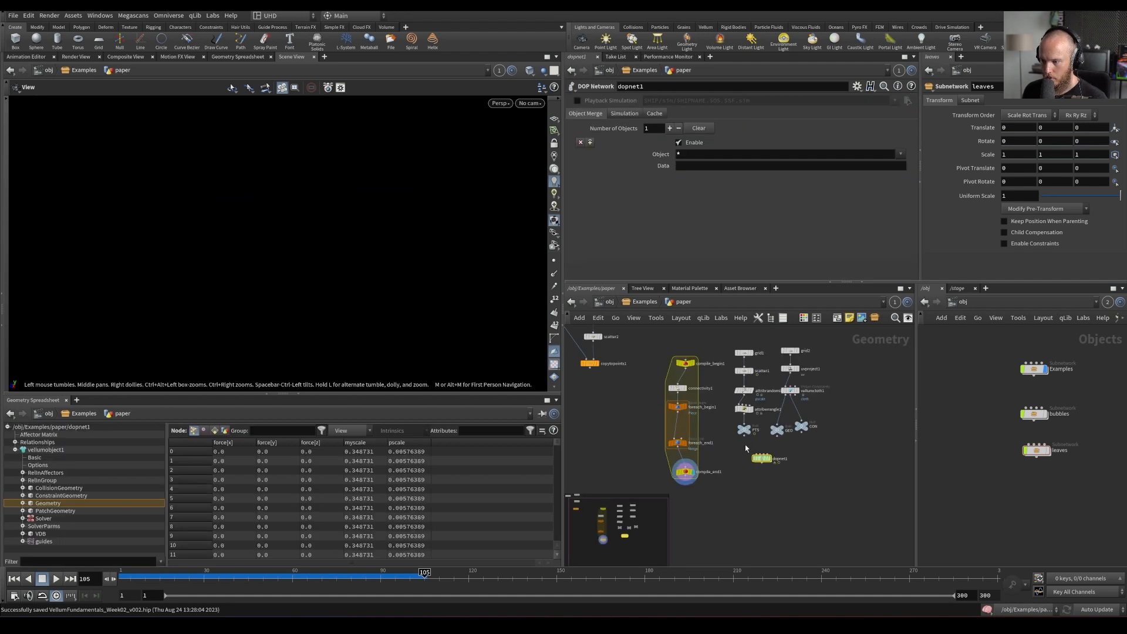
key(u)
key(u)
double_click(711, 510)
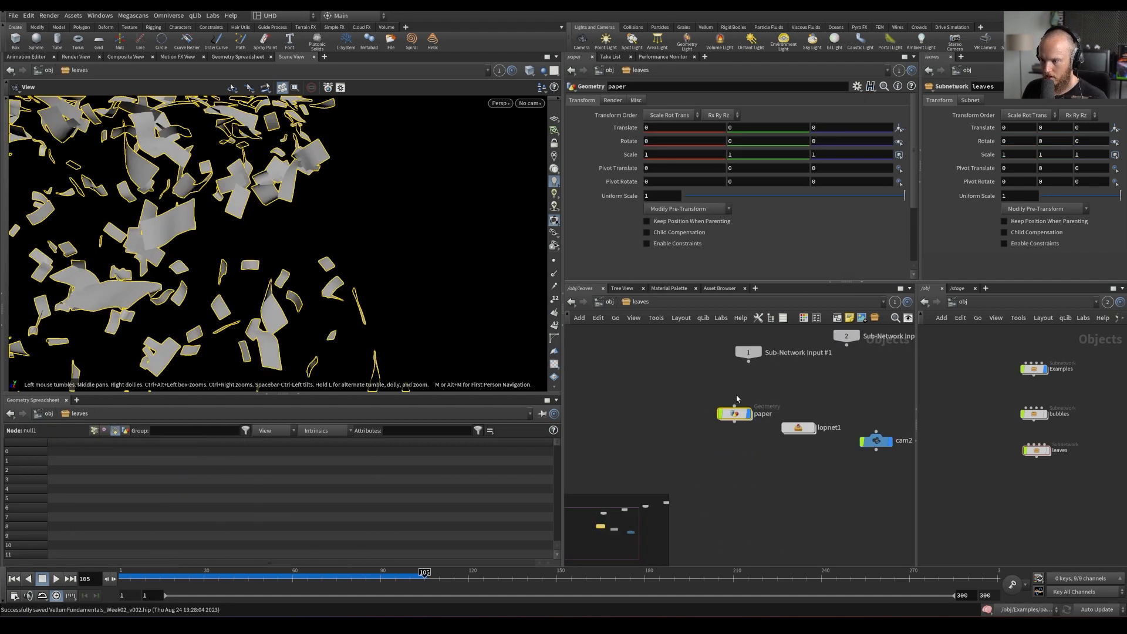
Open the leaves lopnet1 network and preview frame 78 in Karma through the /leaves/cam2 camera
click(799, 428)
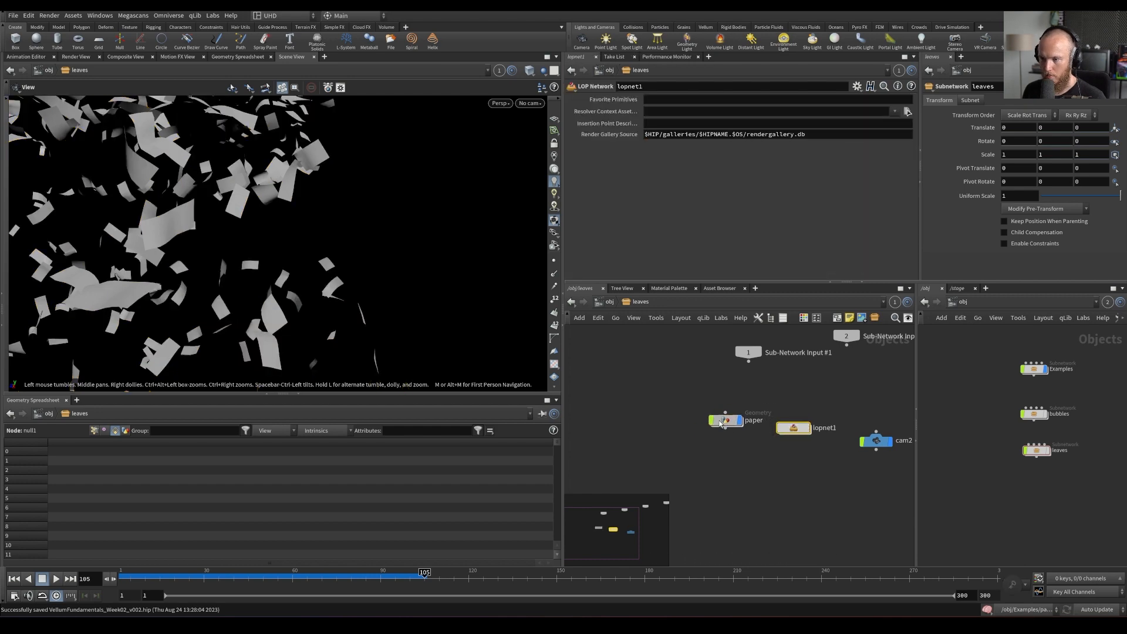
double_click(797, 429)
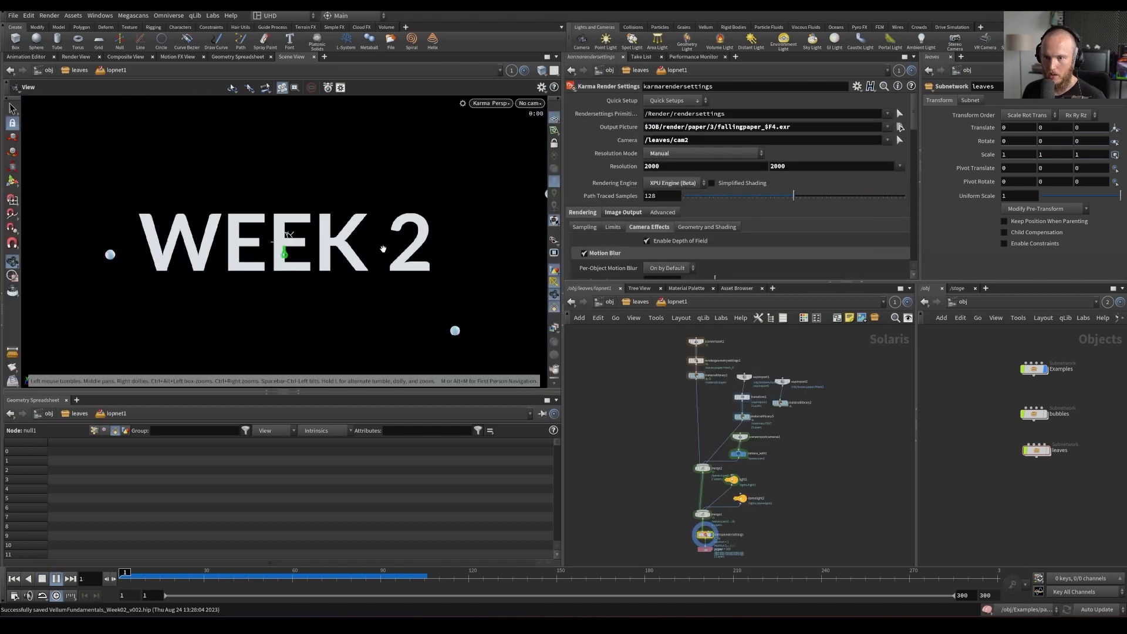
click(345, 574)
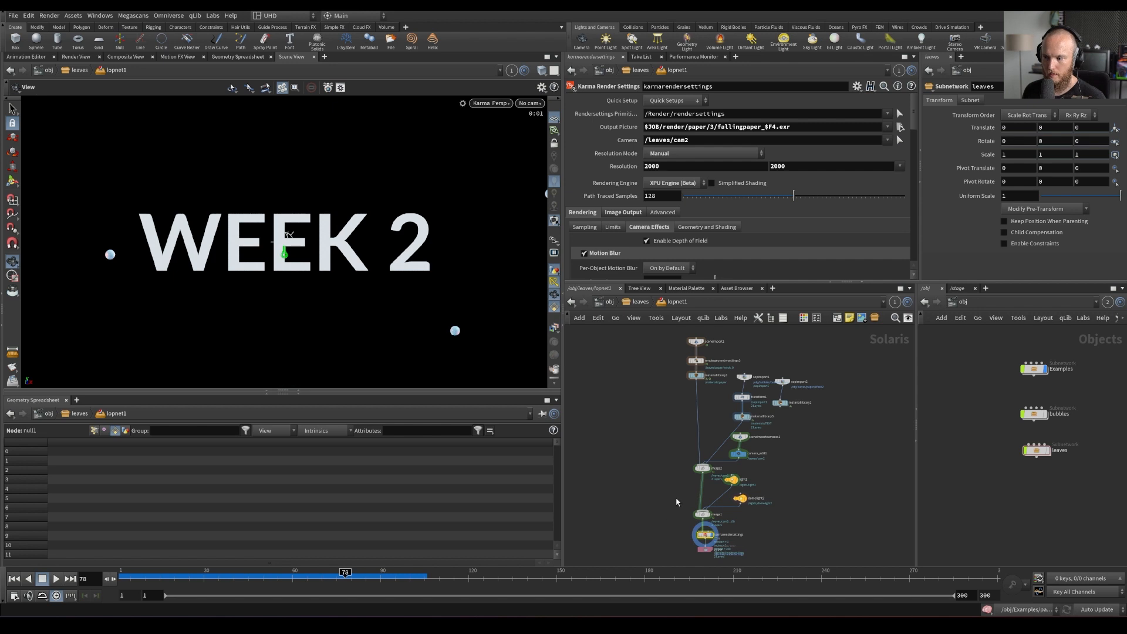
click(528, 104)
click(538, 136)
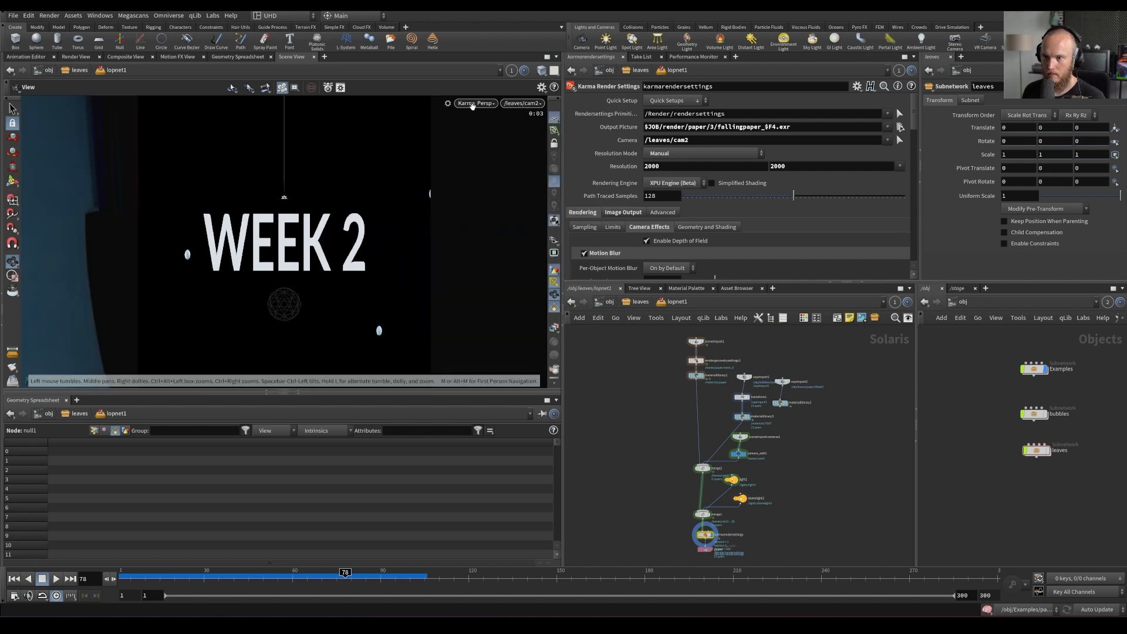
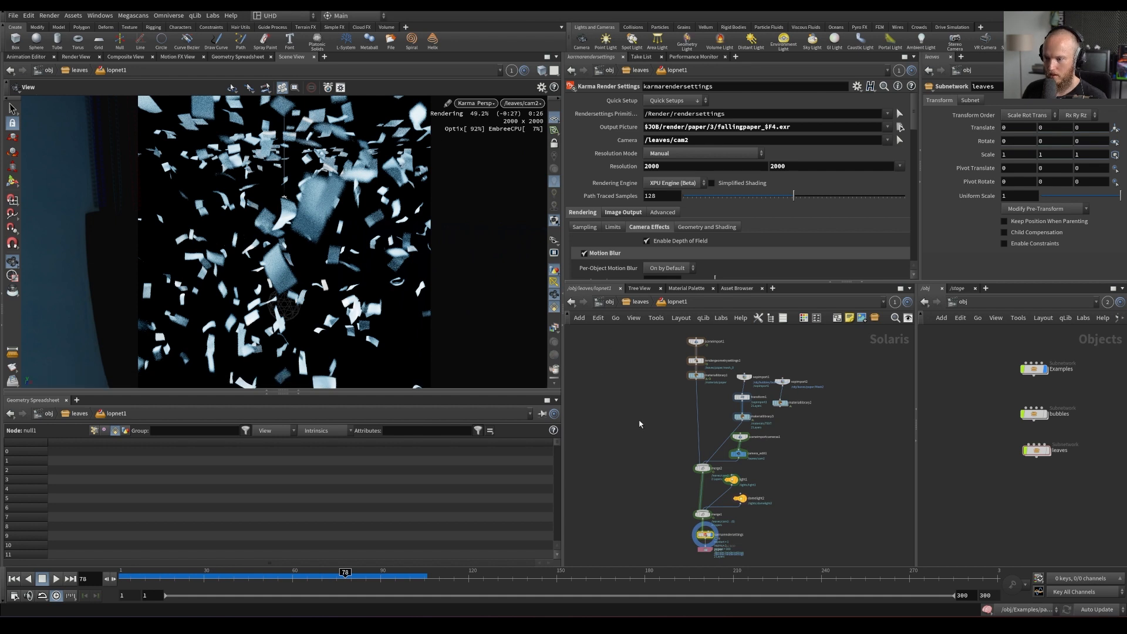
Show the Karma render in image view with the Correction Toolbar and inspect a single channel before restoring full colour
key(space+5)
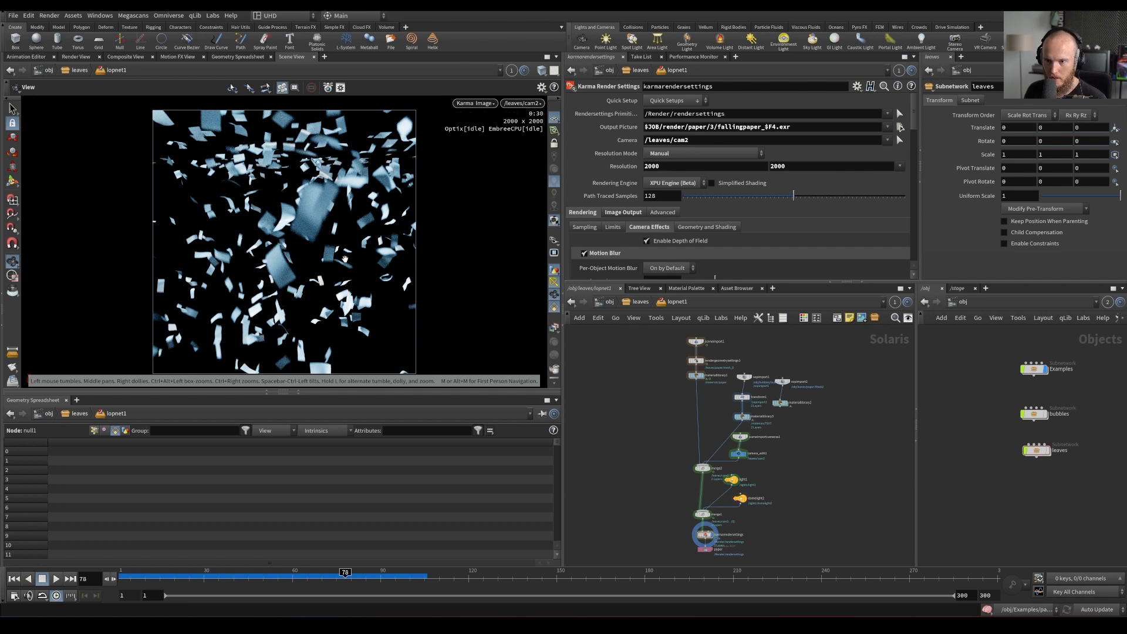
click(474, 103)
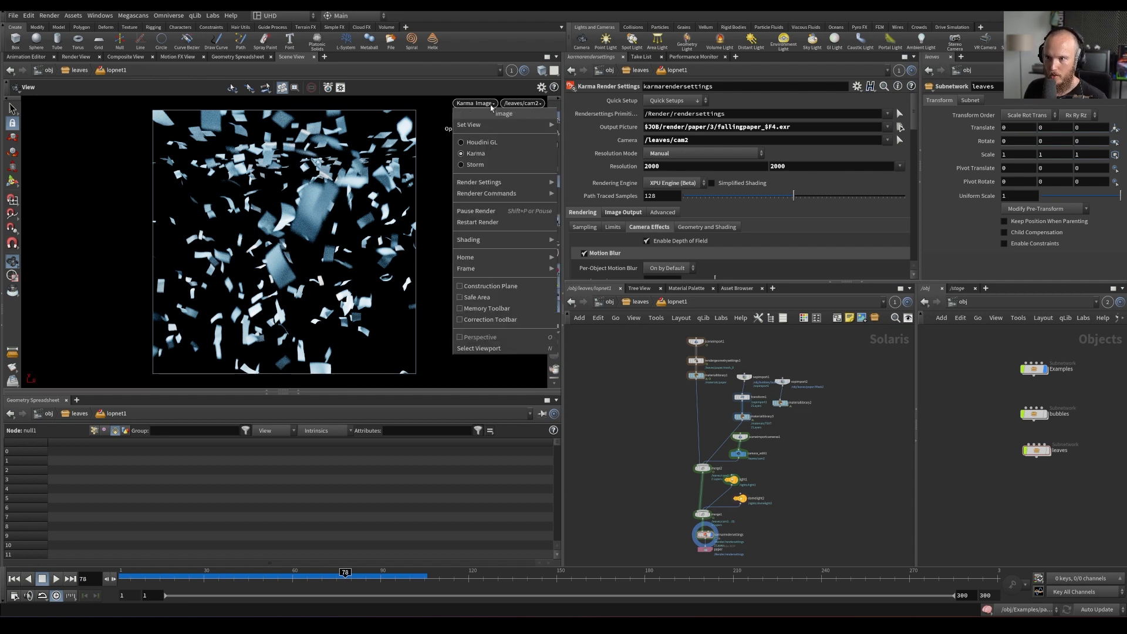
click(490, 320)
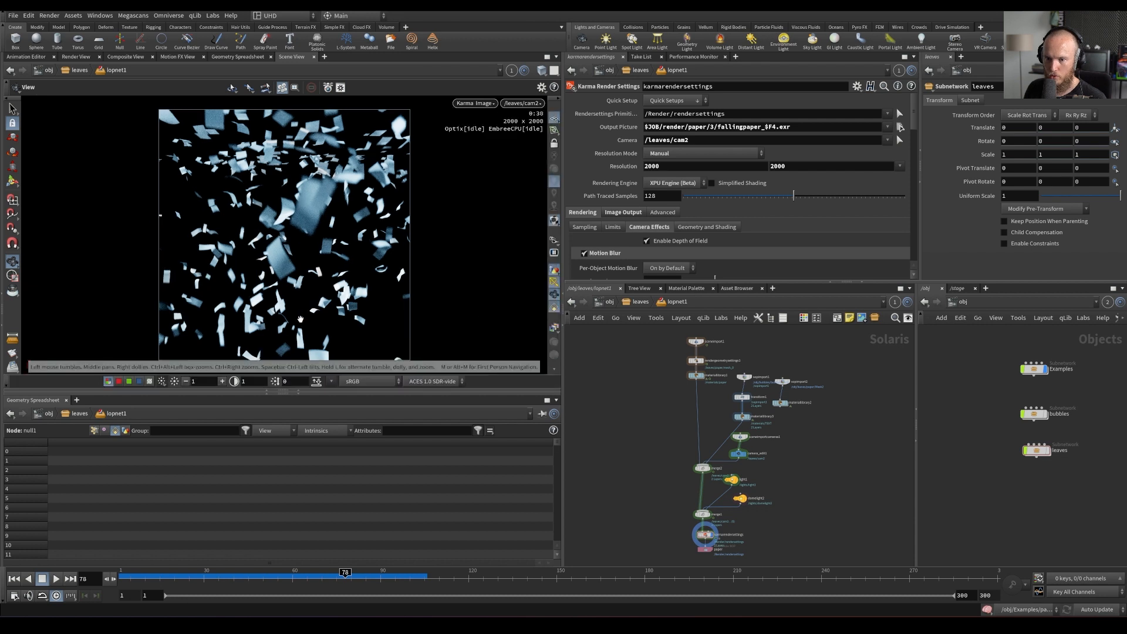
click(150, 381)
click(108, 381)
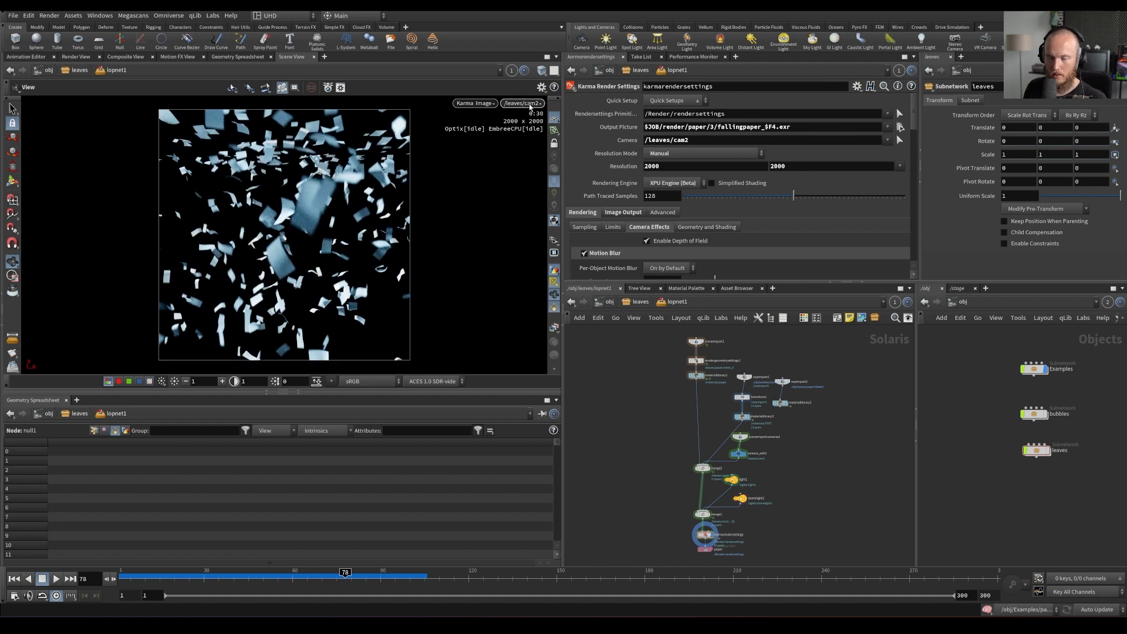
Switch the viewport renderer from Karma to Houdini GL and return to the object level
click(464, 103)
click(484, 154)
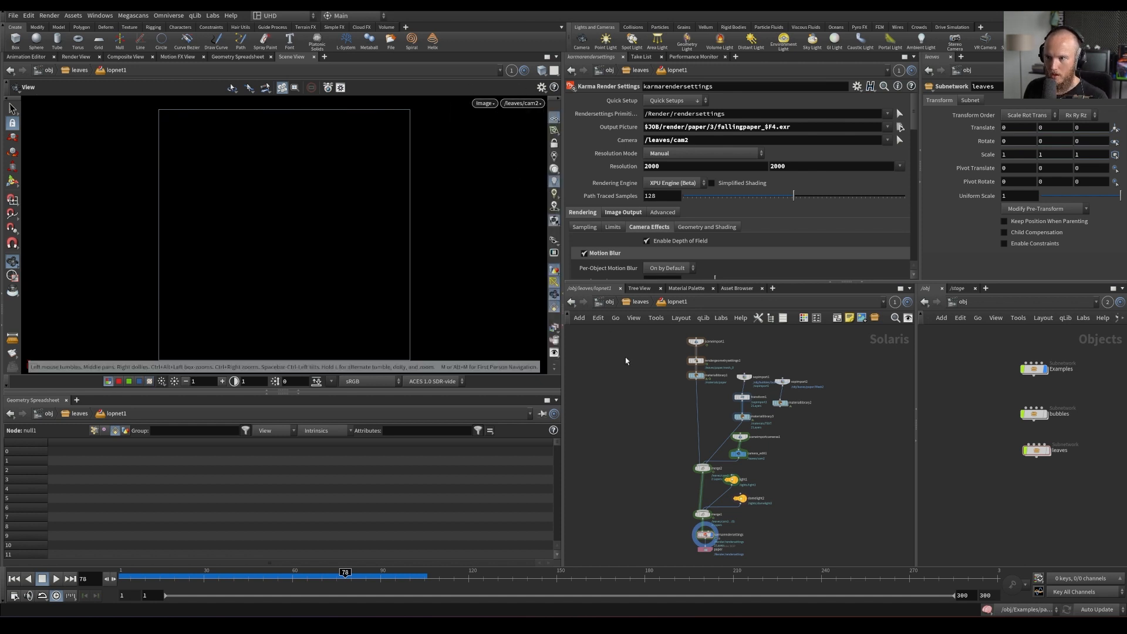
click(641, 302)
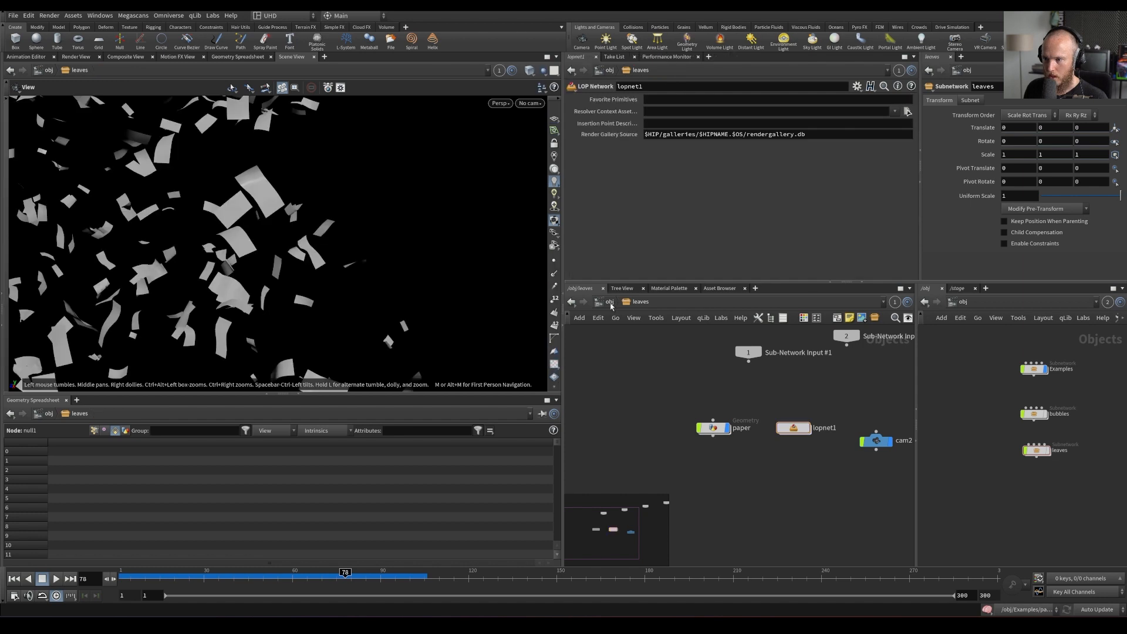
click(609, 303)
Save the scene inside the Examples subnetwork and move the Pressure_example node down closer to balloons
drag(653, 390, 729, 438)
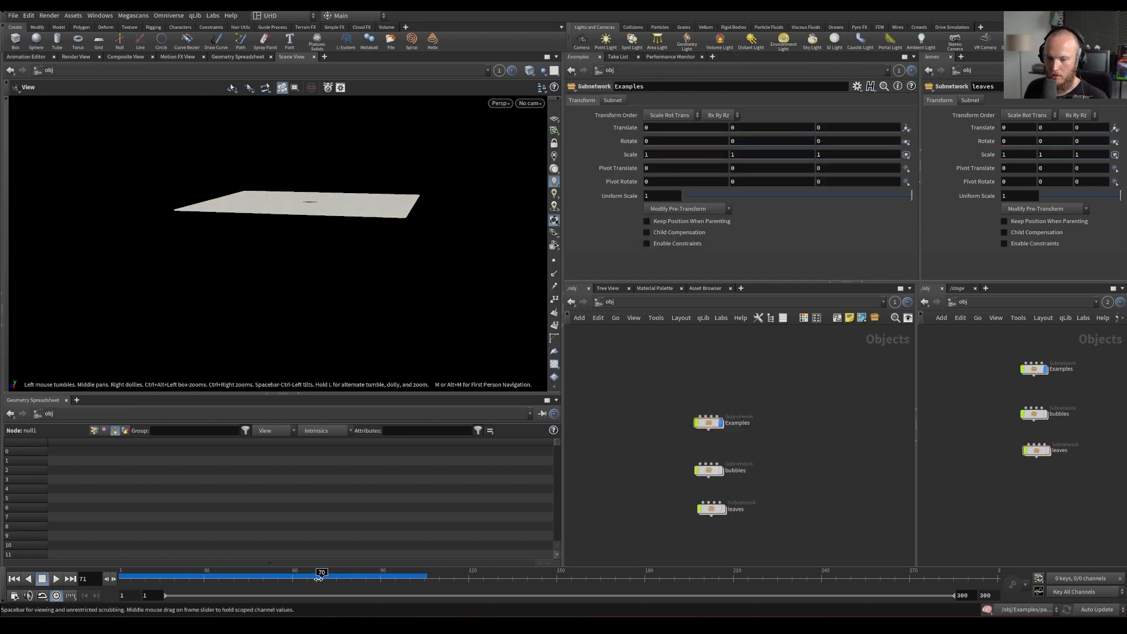
double_click(713, 424)
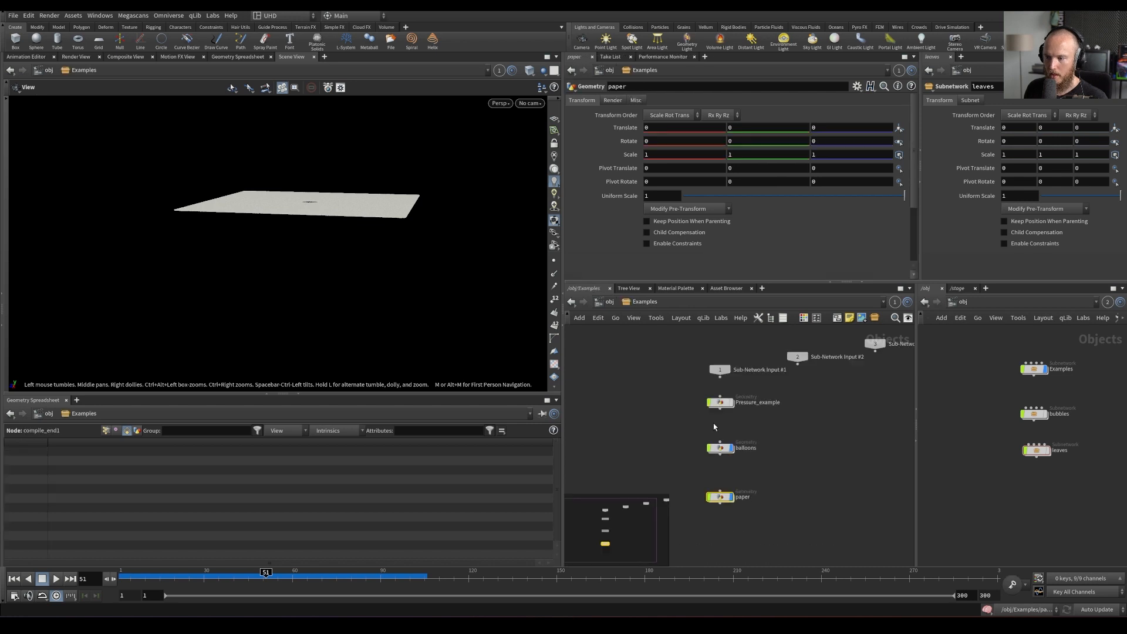
key(ctrl+s)
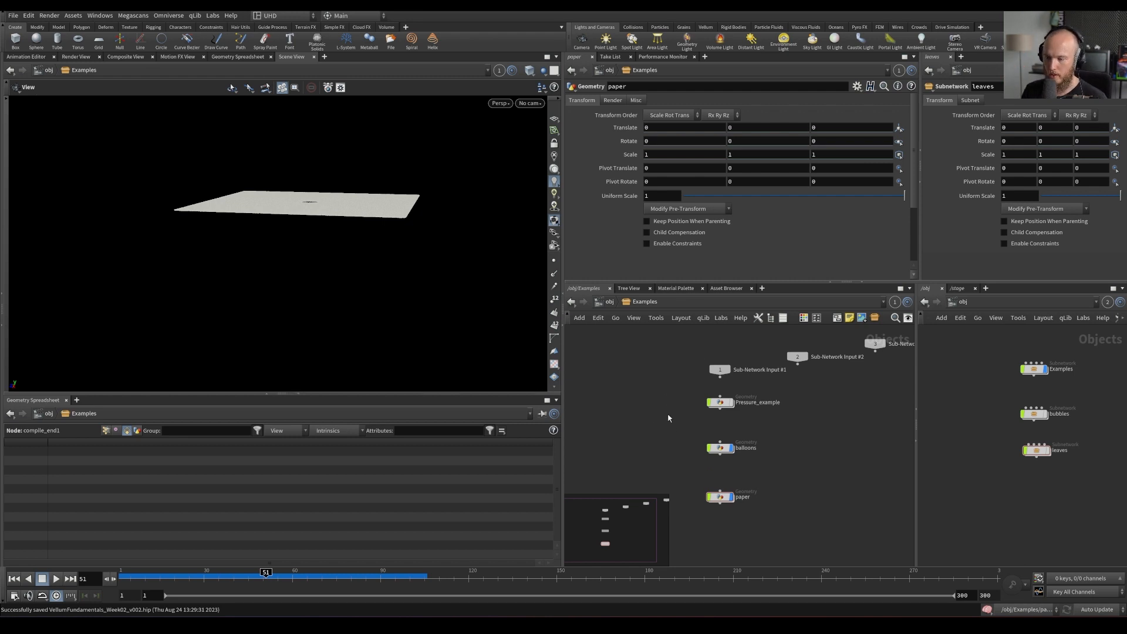
drag(721, 405, 722, 415)
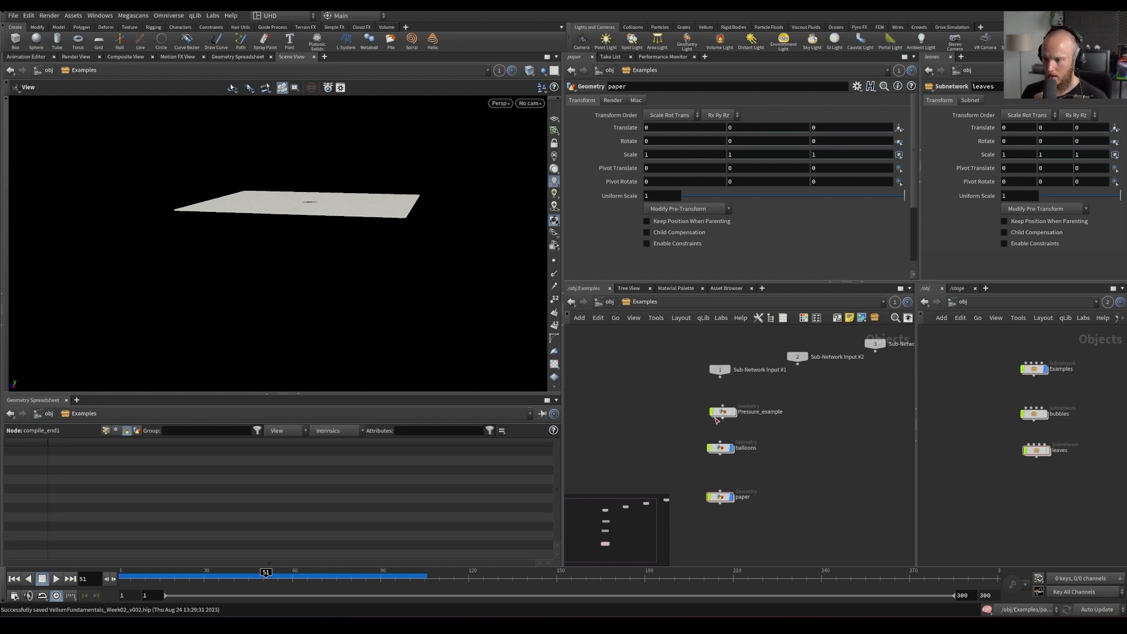
mouse_move(712, 401)
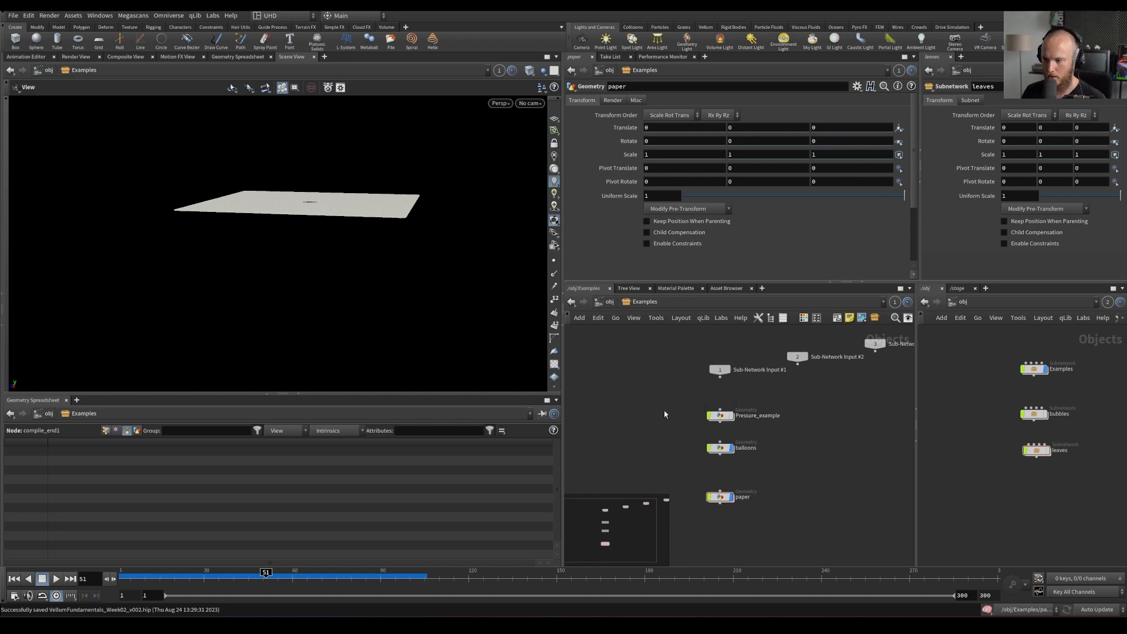
Return to the object level, turn off the Examples subnetwork's display, and save the scene
click(611, 301)
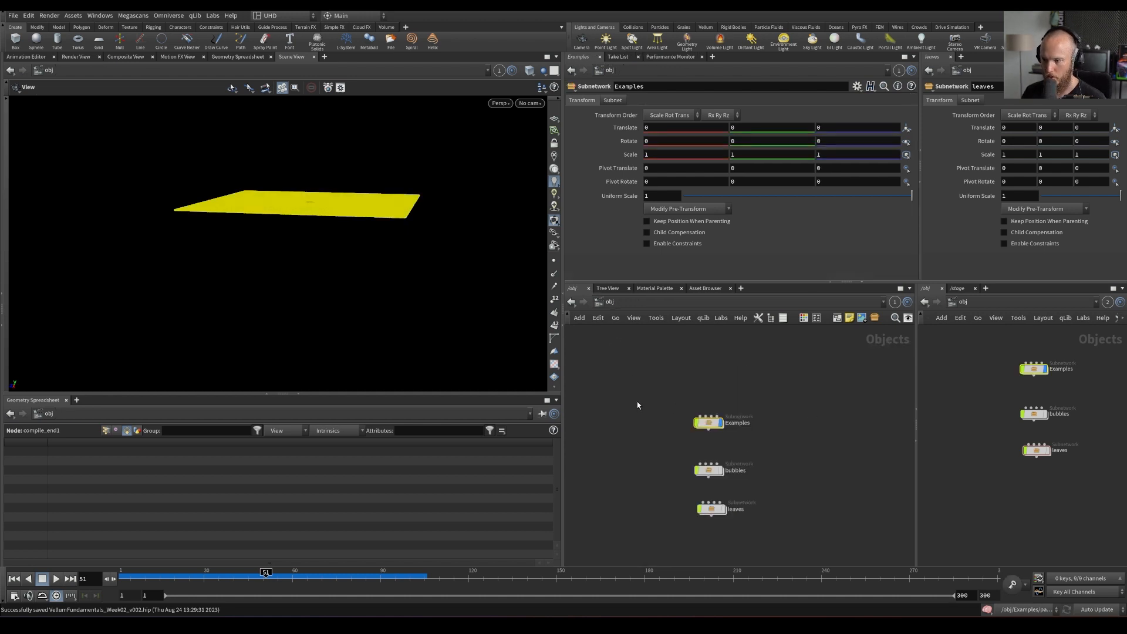
click(725, 410)
key(ctrl+s)
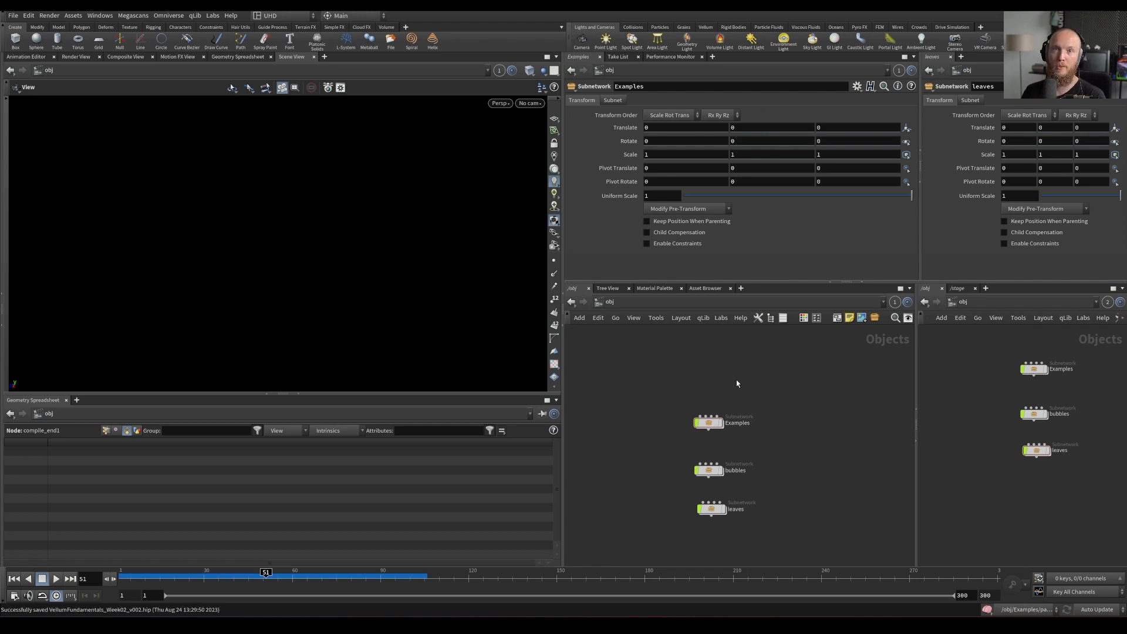